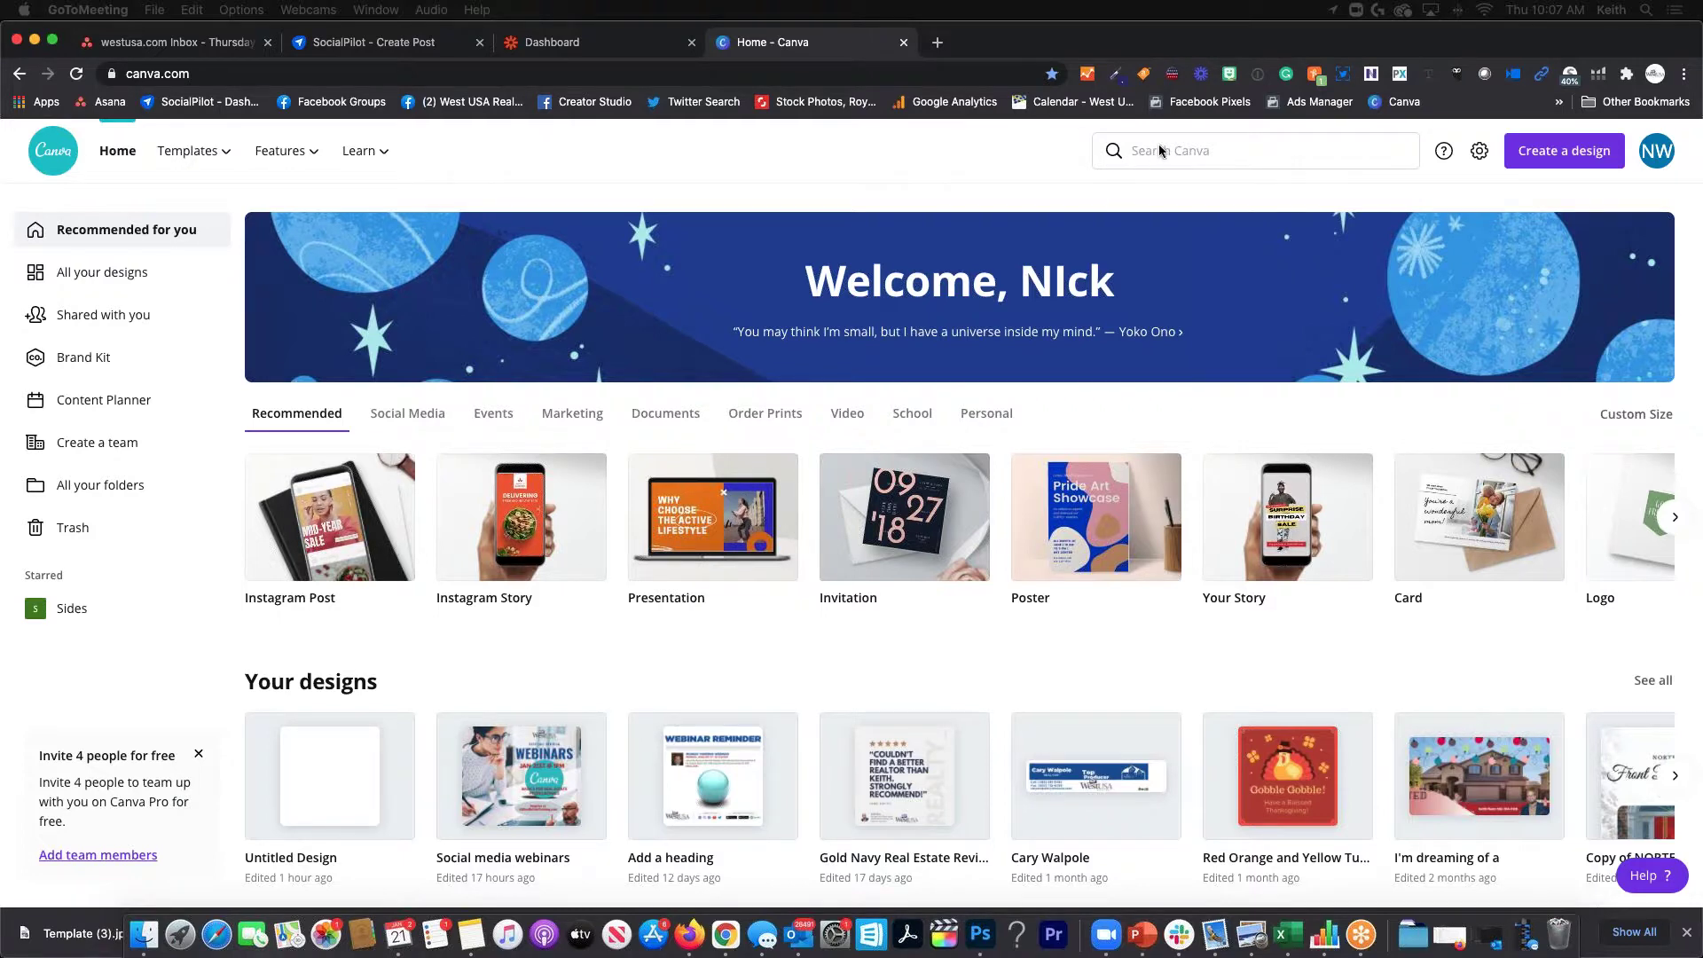
Search Canva for 'real estate' templates after trying 'insta' and 'facebook' queries first
{"action": "left_click", "coordinate": [1181, 150]}
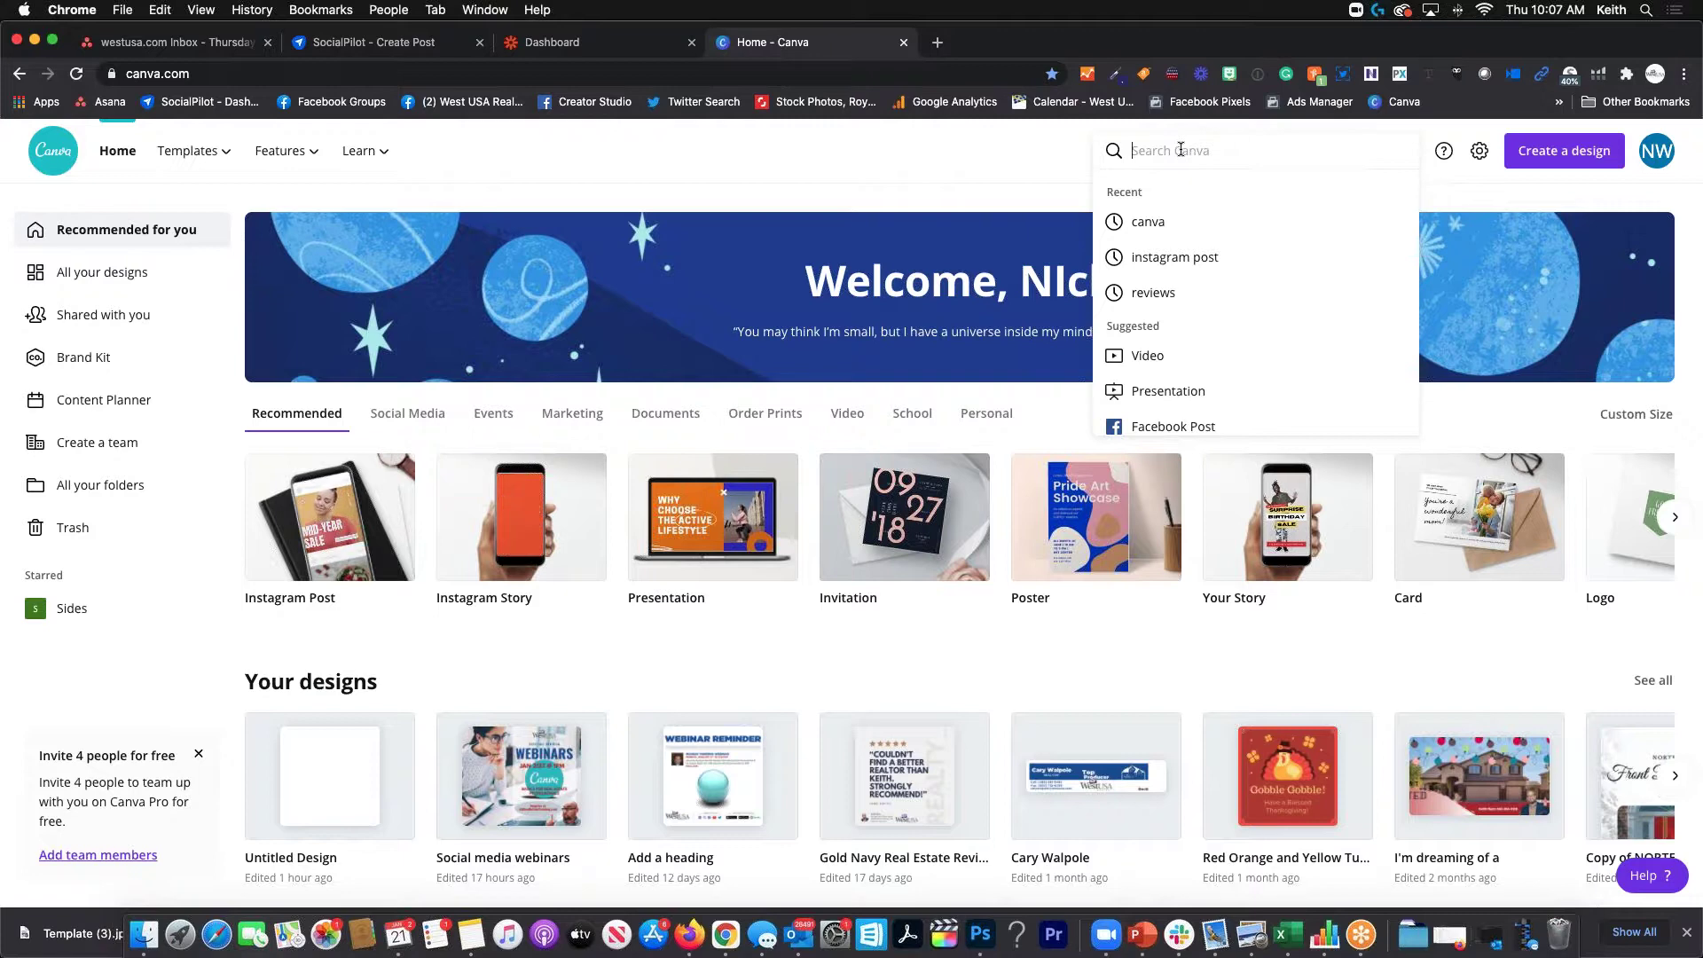
{"action": "type", "text": "inss"}
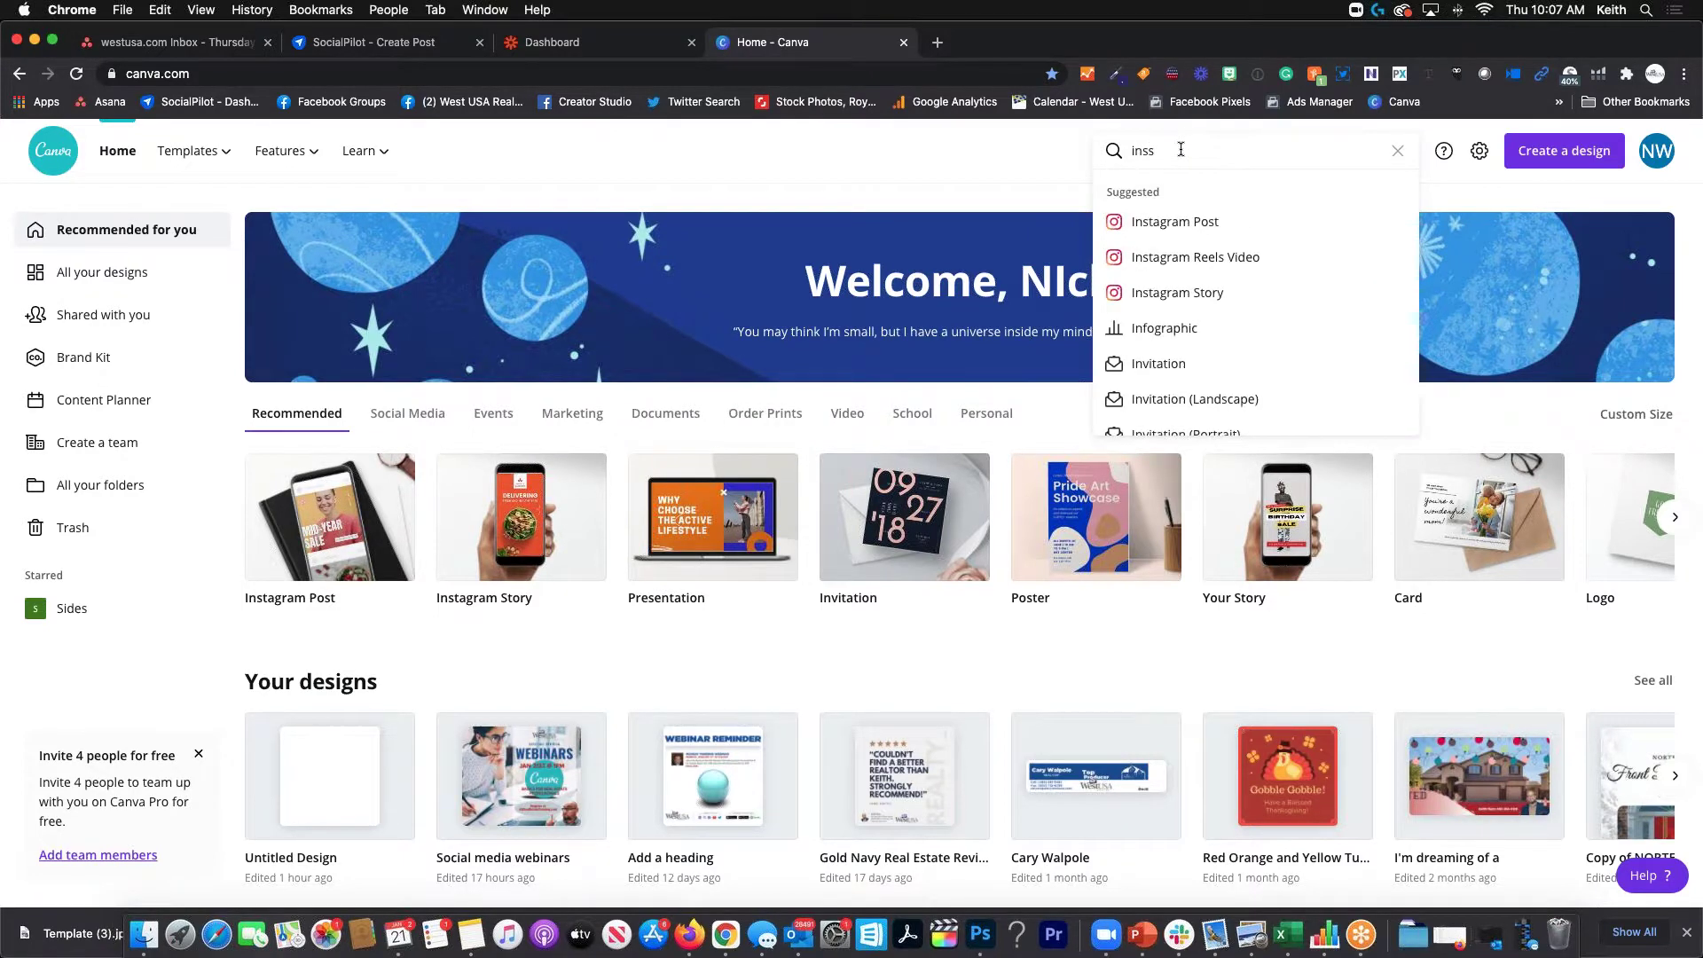
{"action": "key", "text": "BackSpace"}
{"action": "type", "text": "ta"}
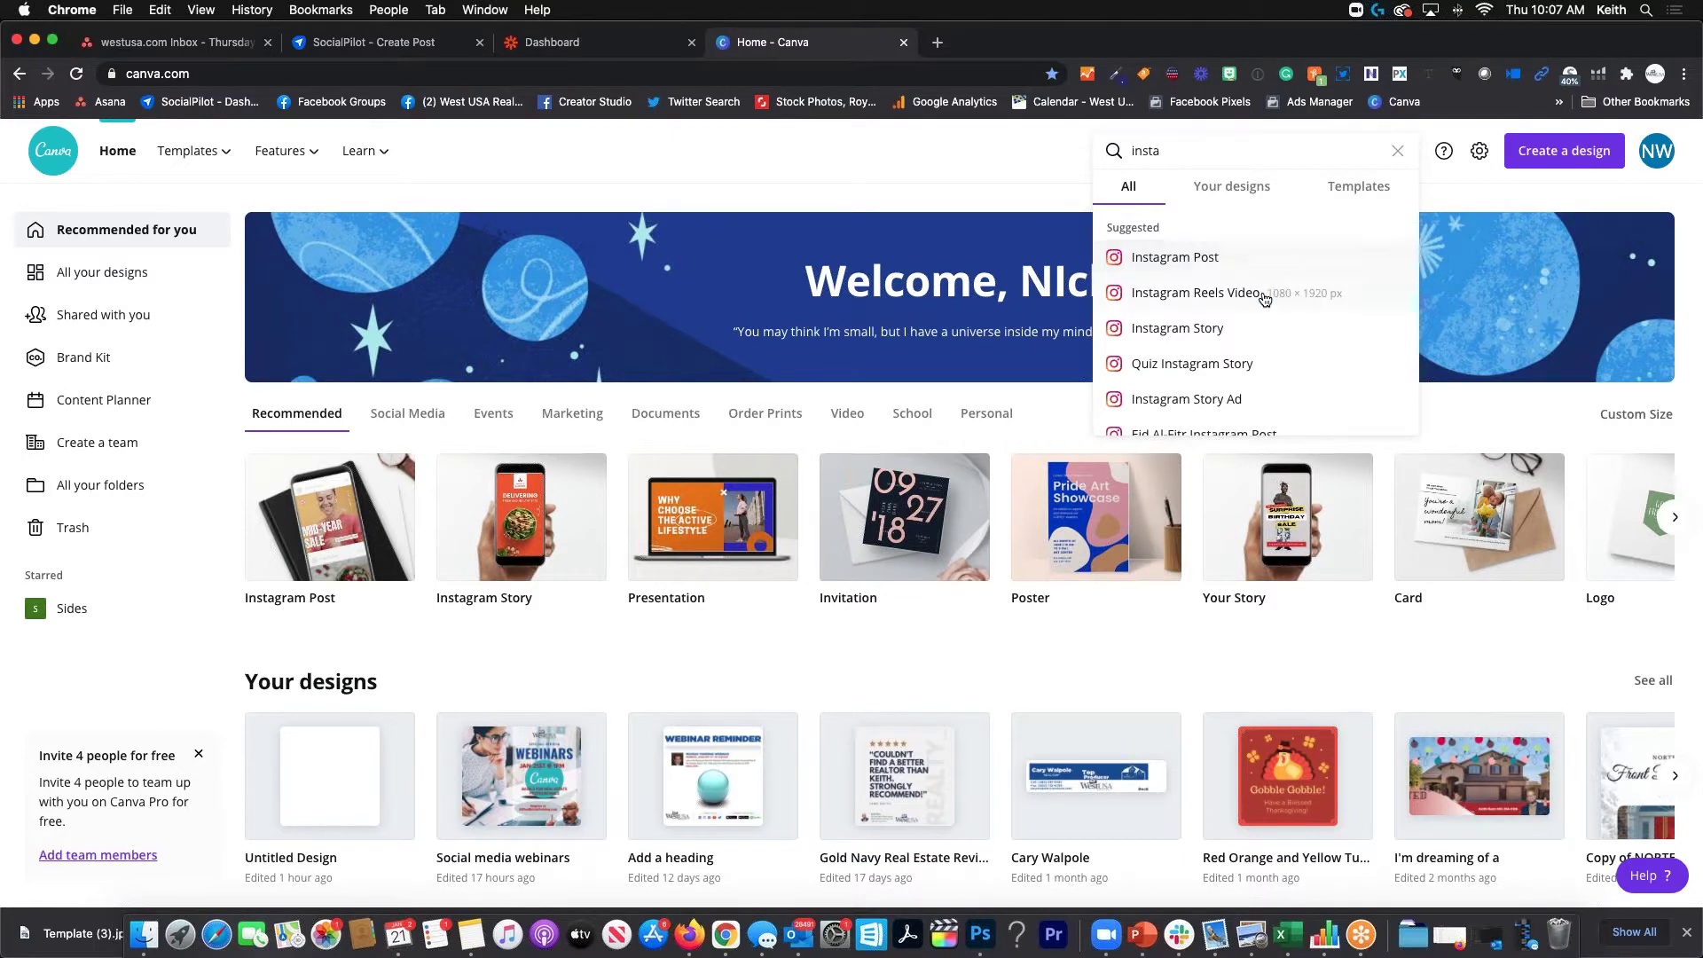
{"action": "left_click_drag", "start_coordinate": [1179, 151], "coordinate": [1053, 141]}
{"action": "type", "text": "facebook"}
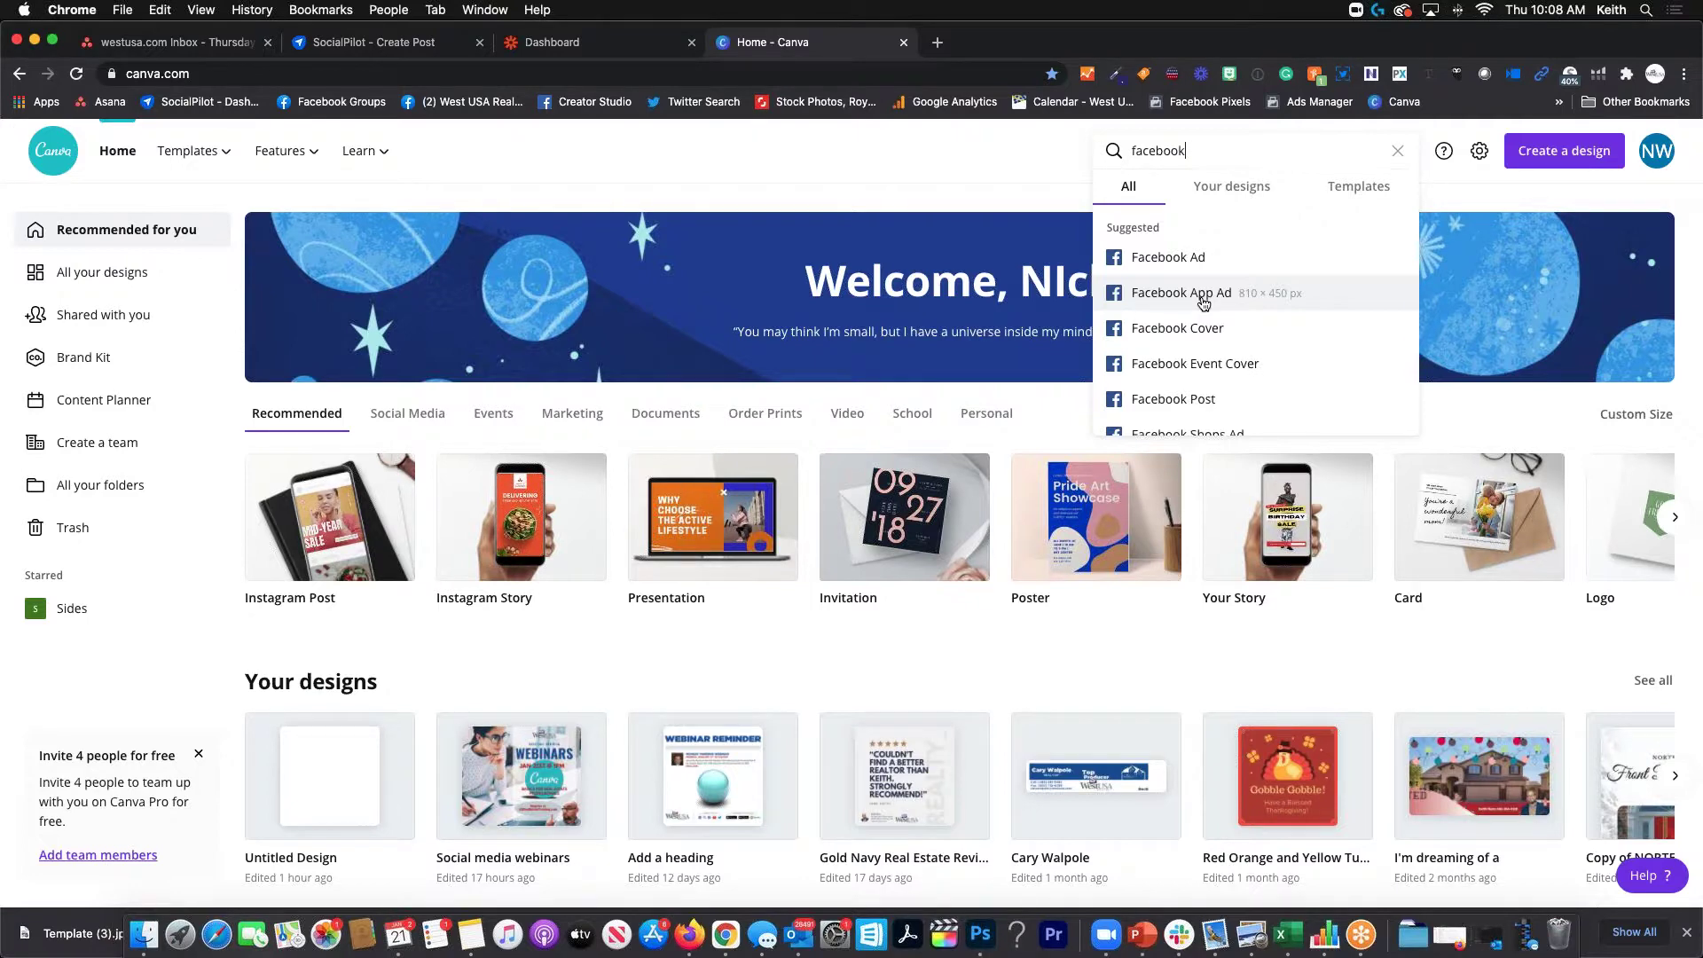
{"action": "left_click_drag", "start_coordinate": [1194, 151], "coordinate": [1122, 149]}
{"action": "type", "text": "real estate"}
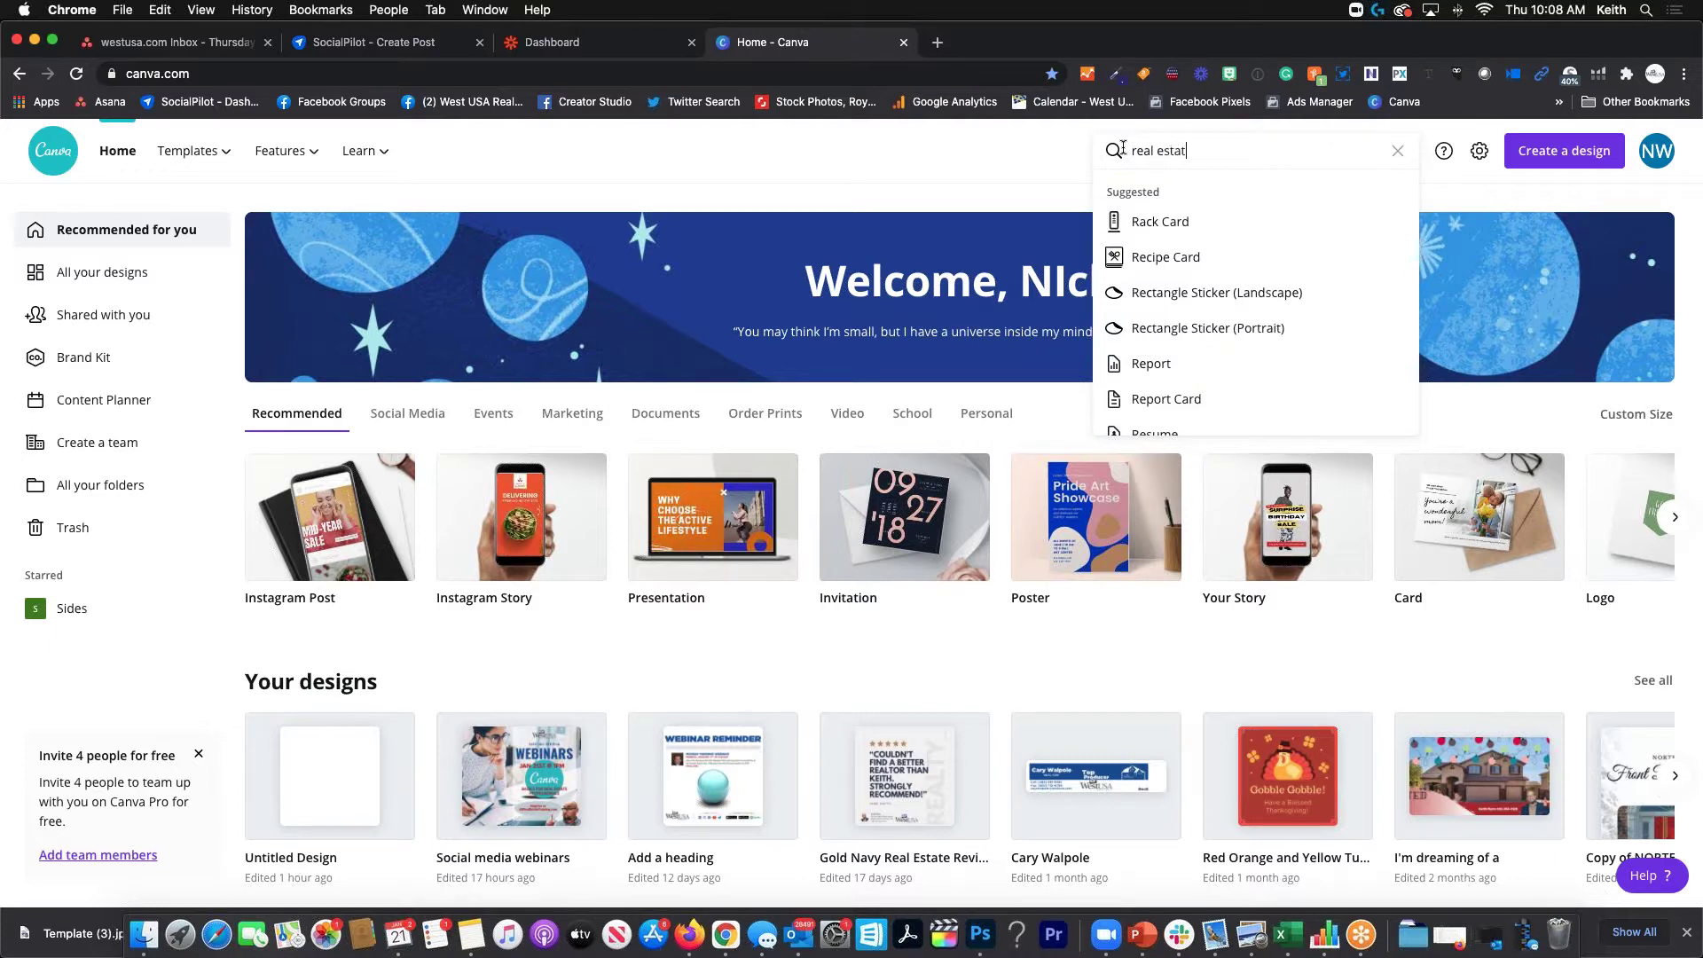
{"action": "key", "text": "Return"}
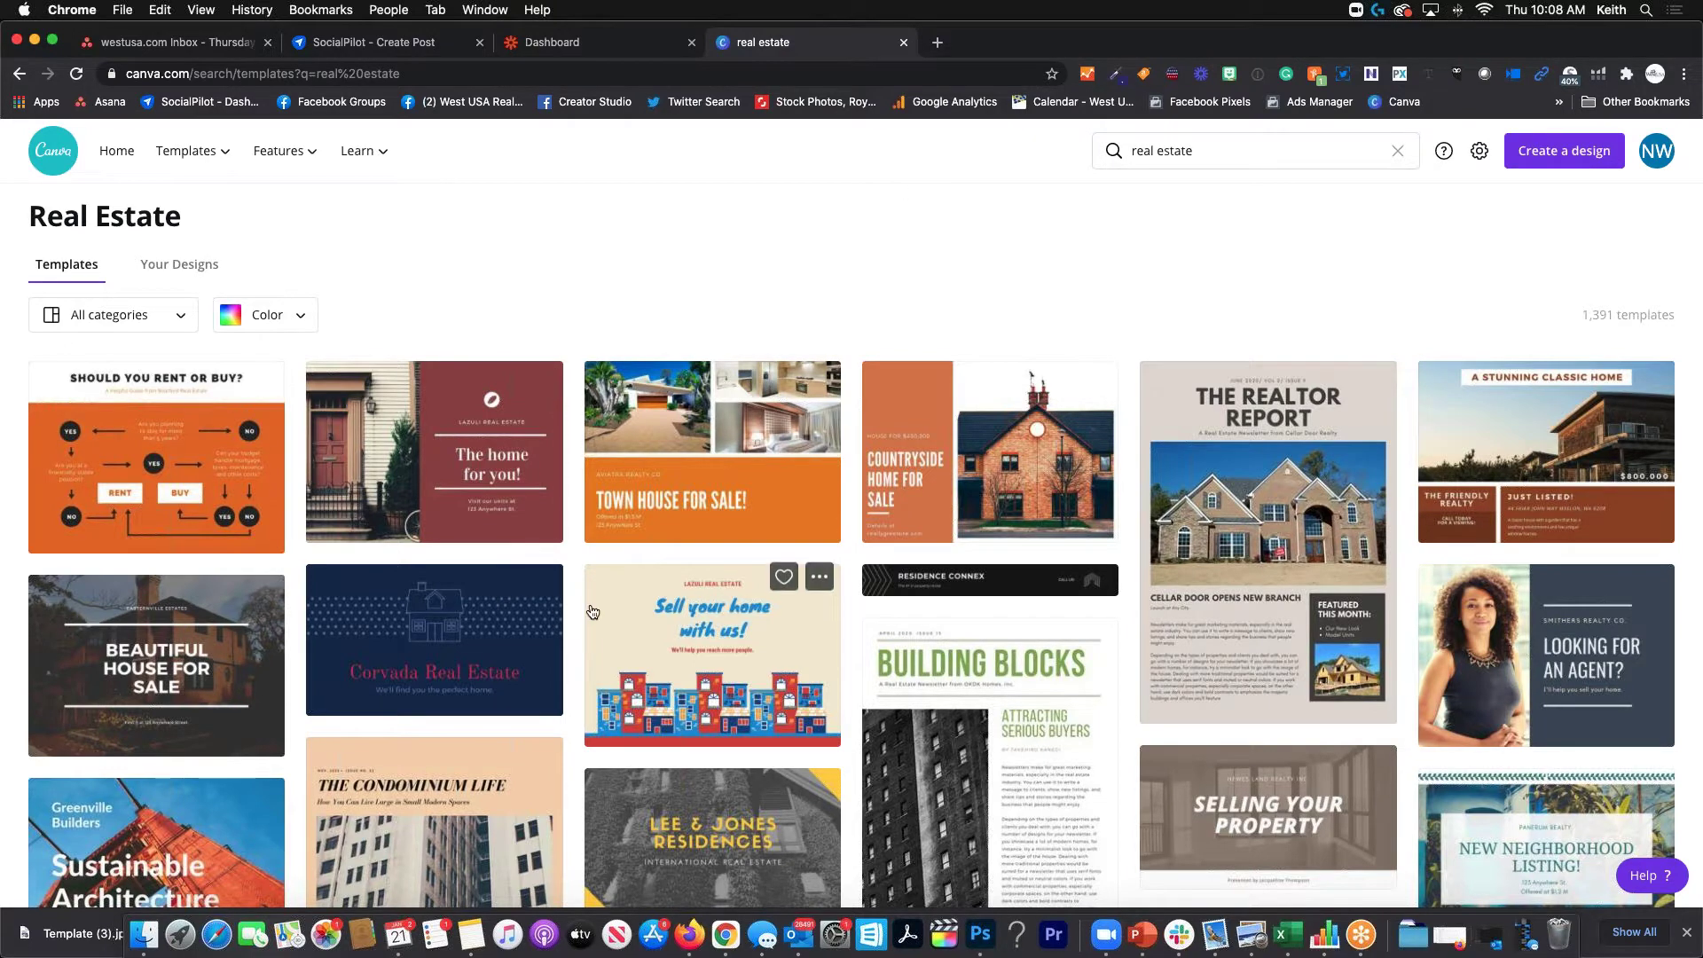
Scroll the real estate results and open the 'Looking for an agent?' postcard template
{"action": "scroll", "coordinate": [593, 611], "scroll_direction": "down", "scroll_amount": 3}
{"action": "scroll", "coordinate": [592, 611], "scroll_direction": "down", "scroll_amount": 3}
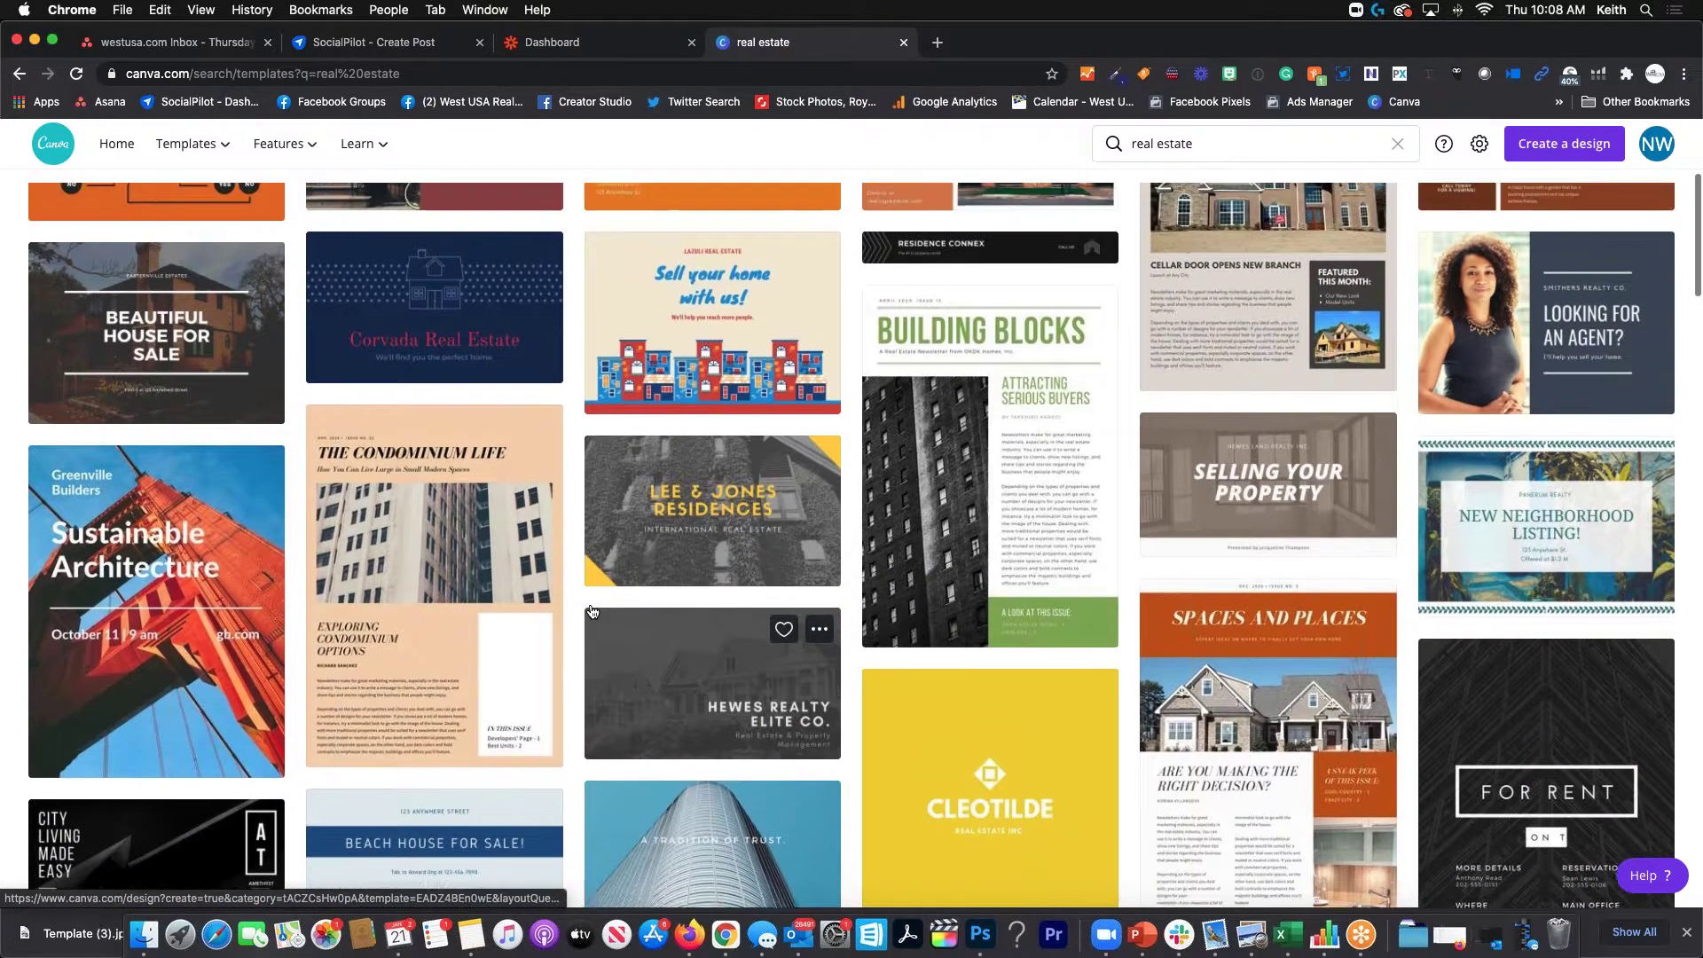
{"action": "scroll", "coordinate": [592, 611], "scroll_direction": "up", "scroll_amount": 2}
{"action": "left_click", "coordinate": [1607, 483]}
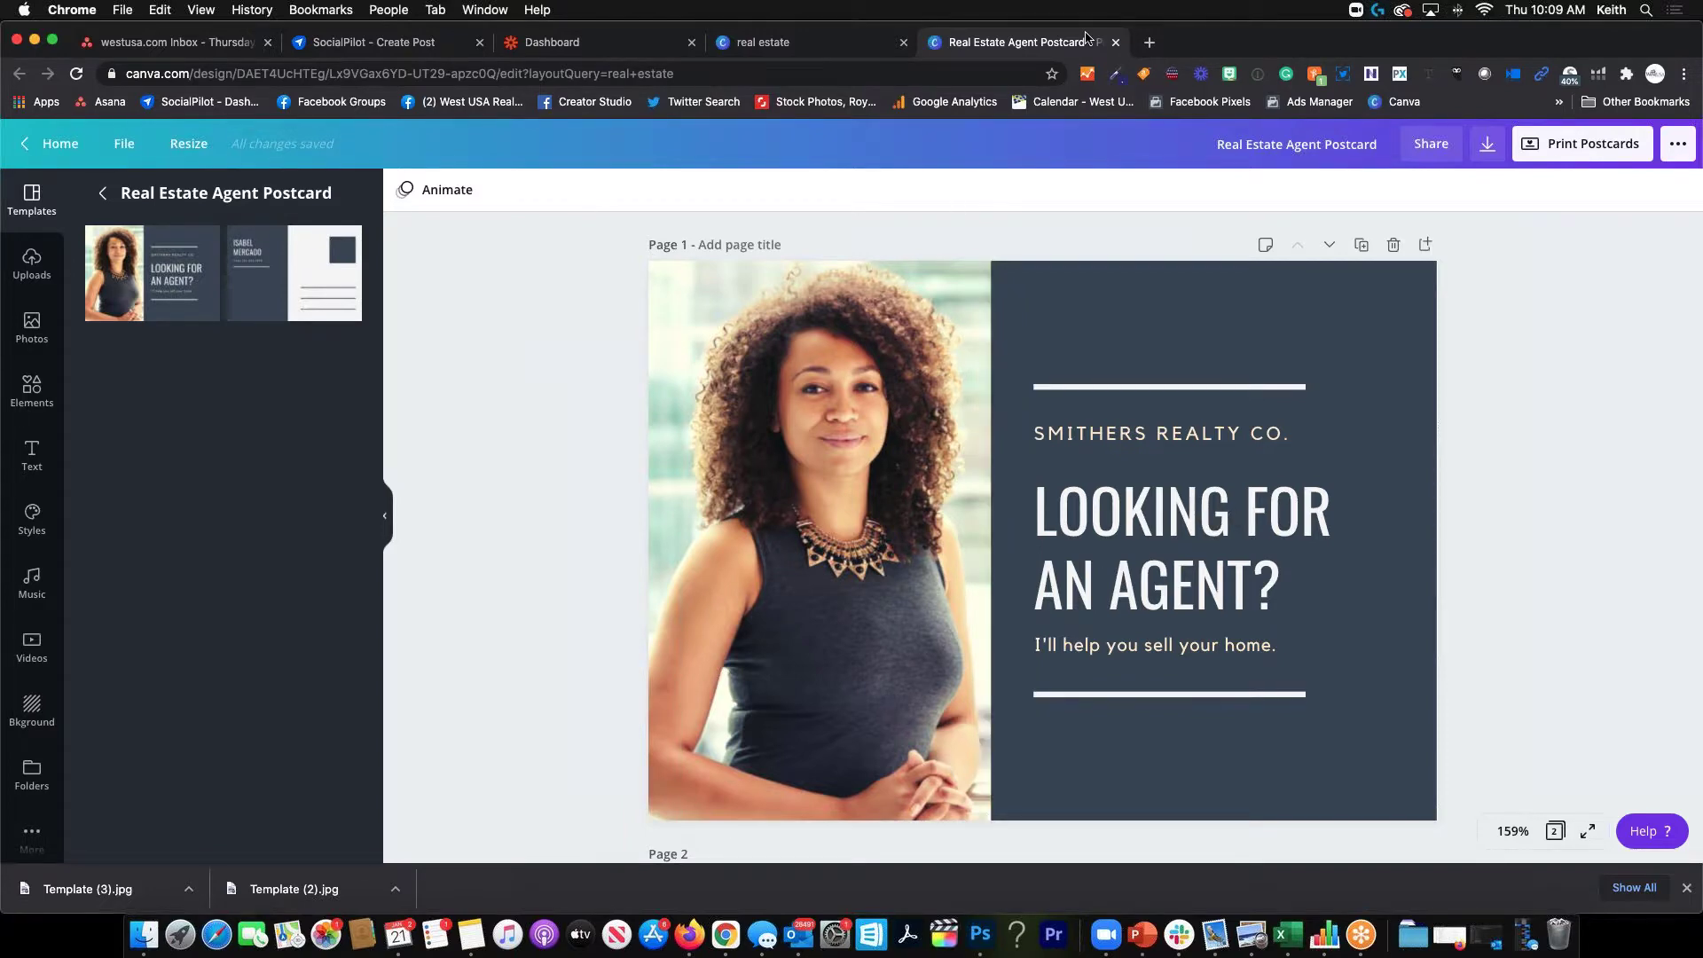
Close the postcard tab, browse the results again, and go back to the Canva home page
{"action": "left_click", "coordinate": [1116, 42]}
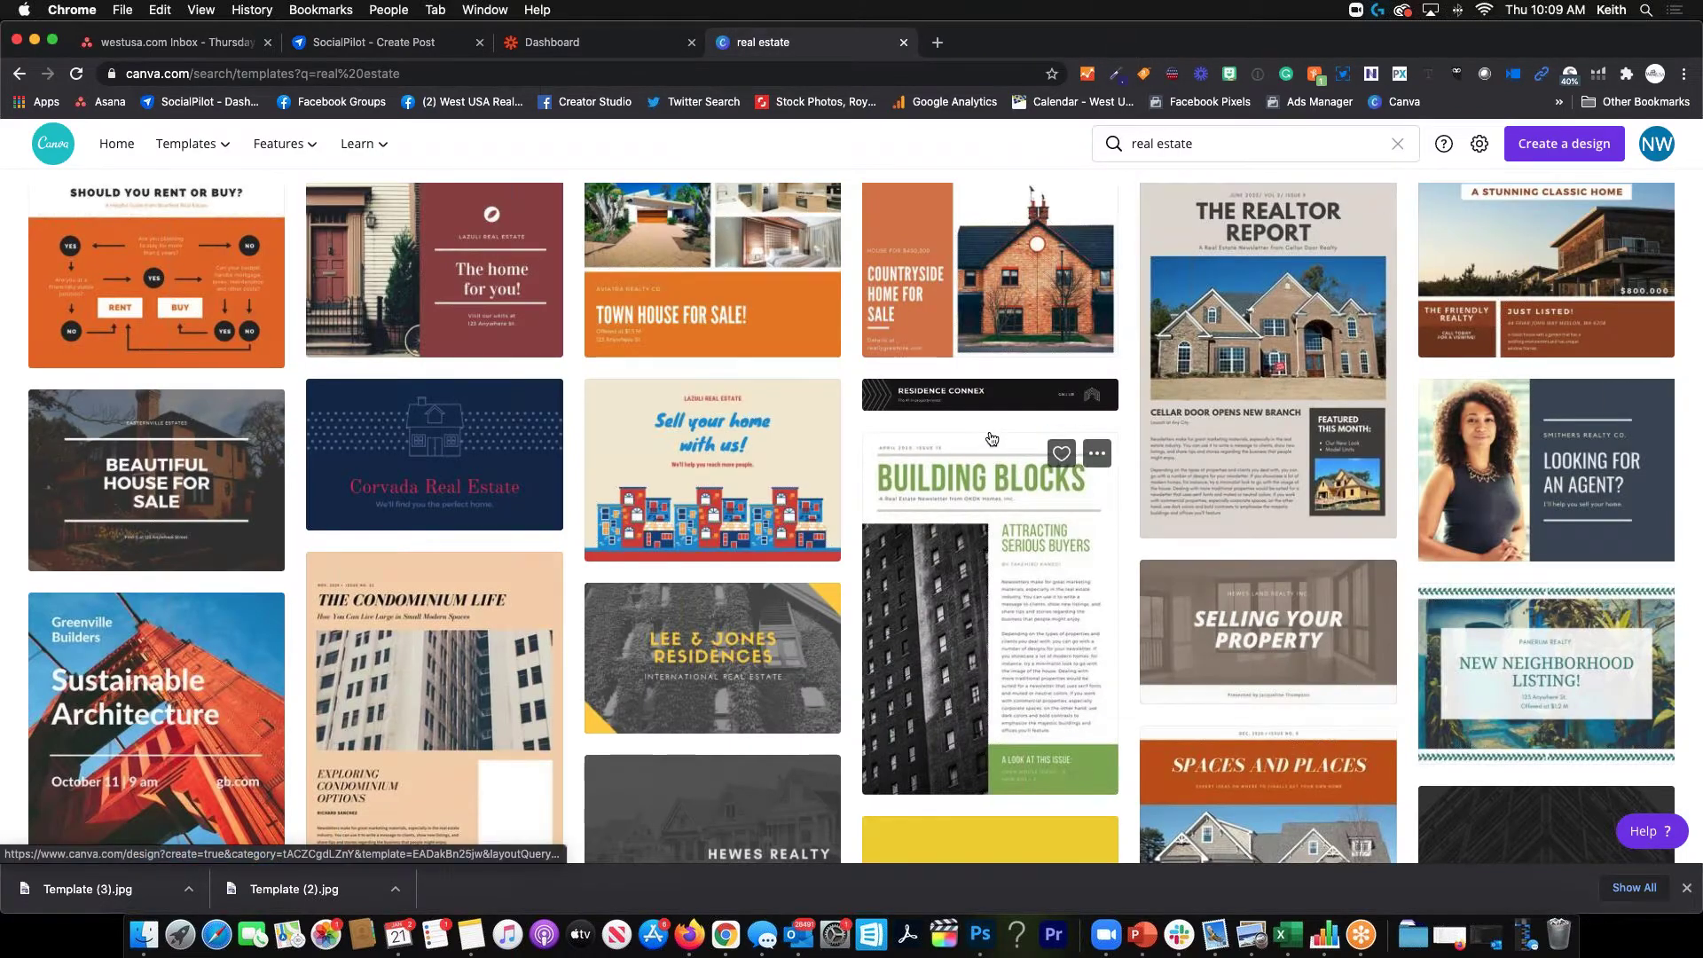
{"action": "scroll", "coordinate": [887, 443], "scroll_direction": "up", "scroll_amount": 1}
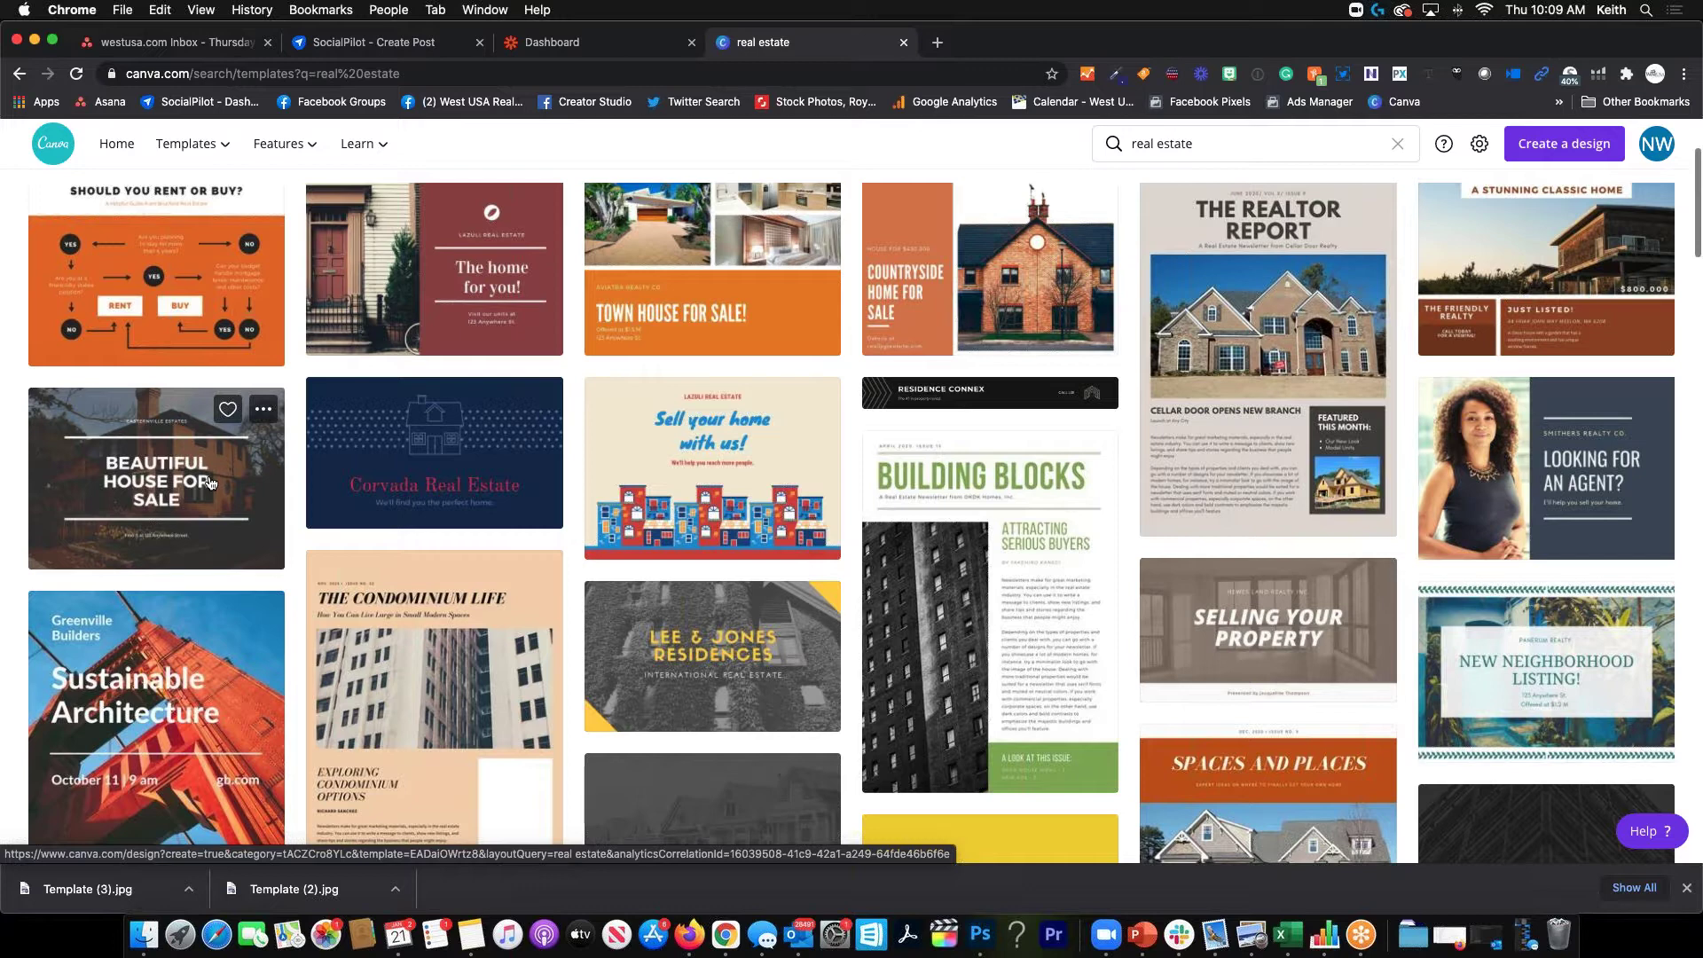
{"action": "scroll", "coordinate": [213, 488], "scroll_direction": "up", "scroll_amount": 1}
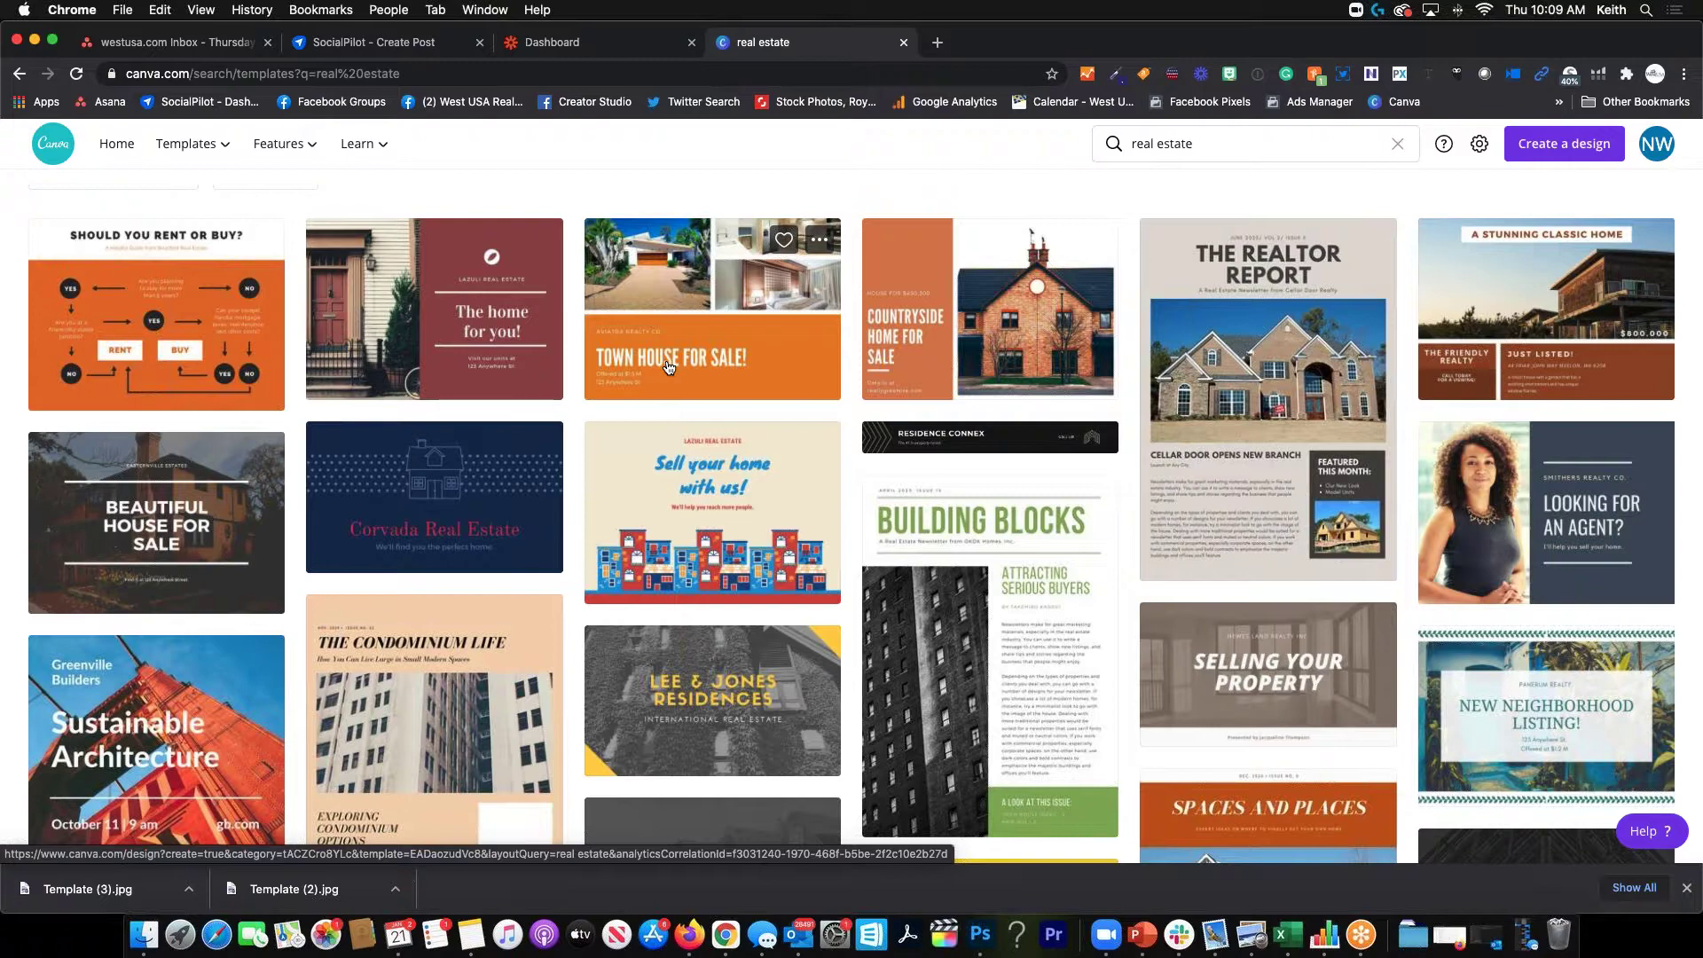
{"action": "scroll", "coordinate": [561, 524], "scroll_direction": "down", "scroll_amount": 7}
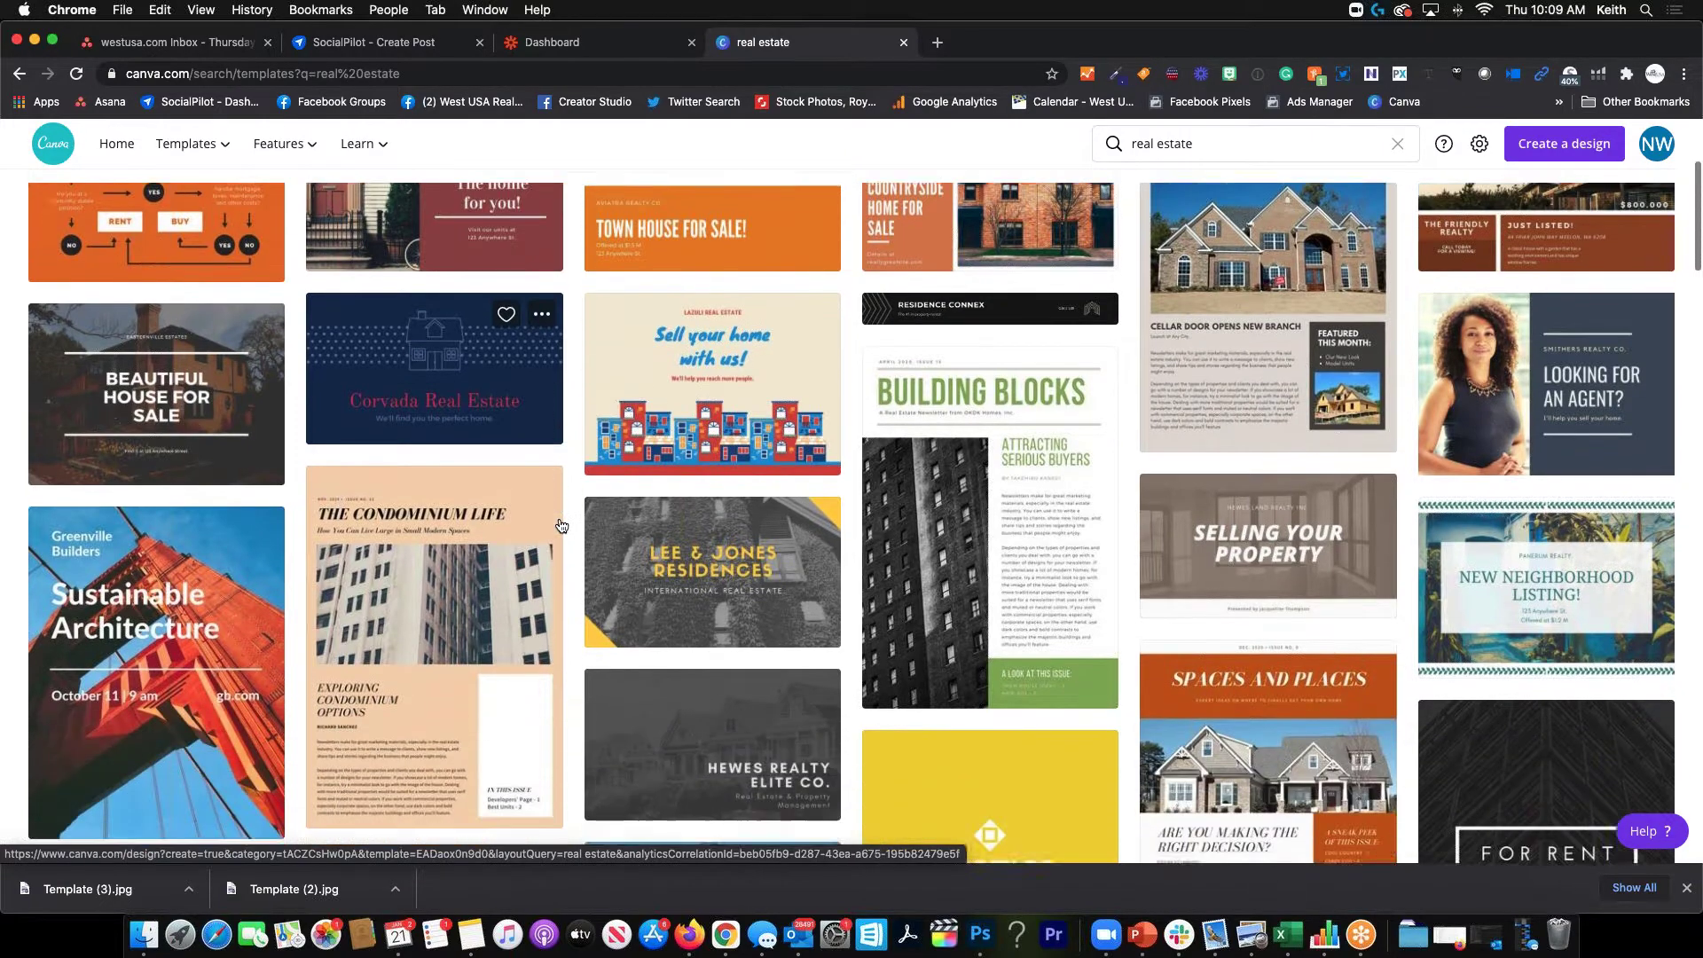
{"action": "scroll", "coordinate": [561, 525], "scroll_direction": "down", "scroll_amount": 5}
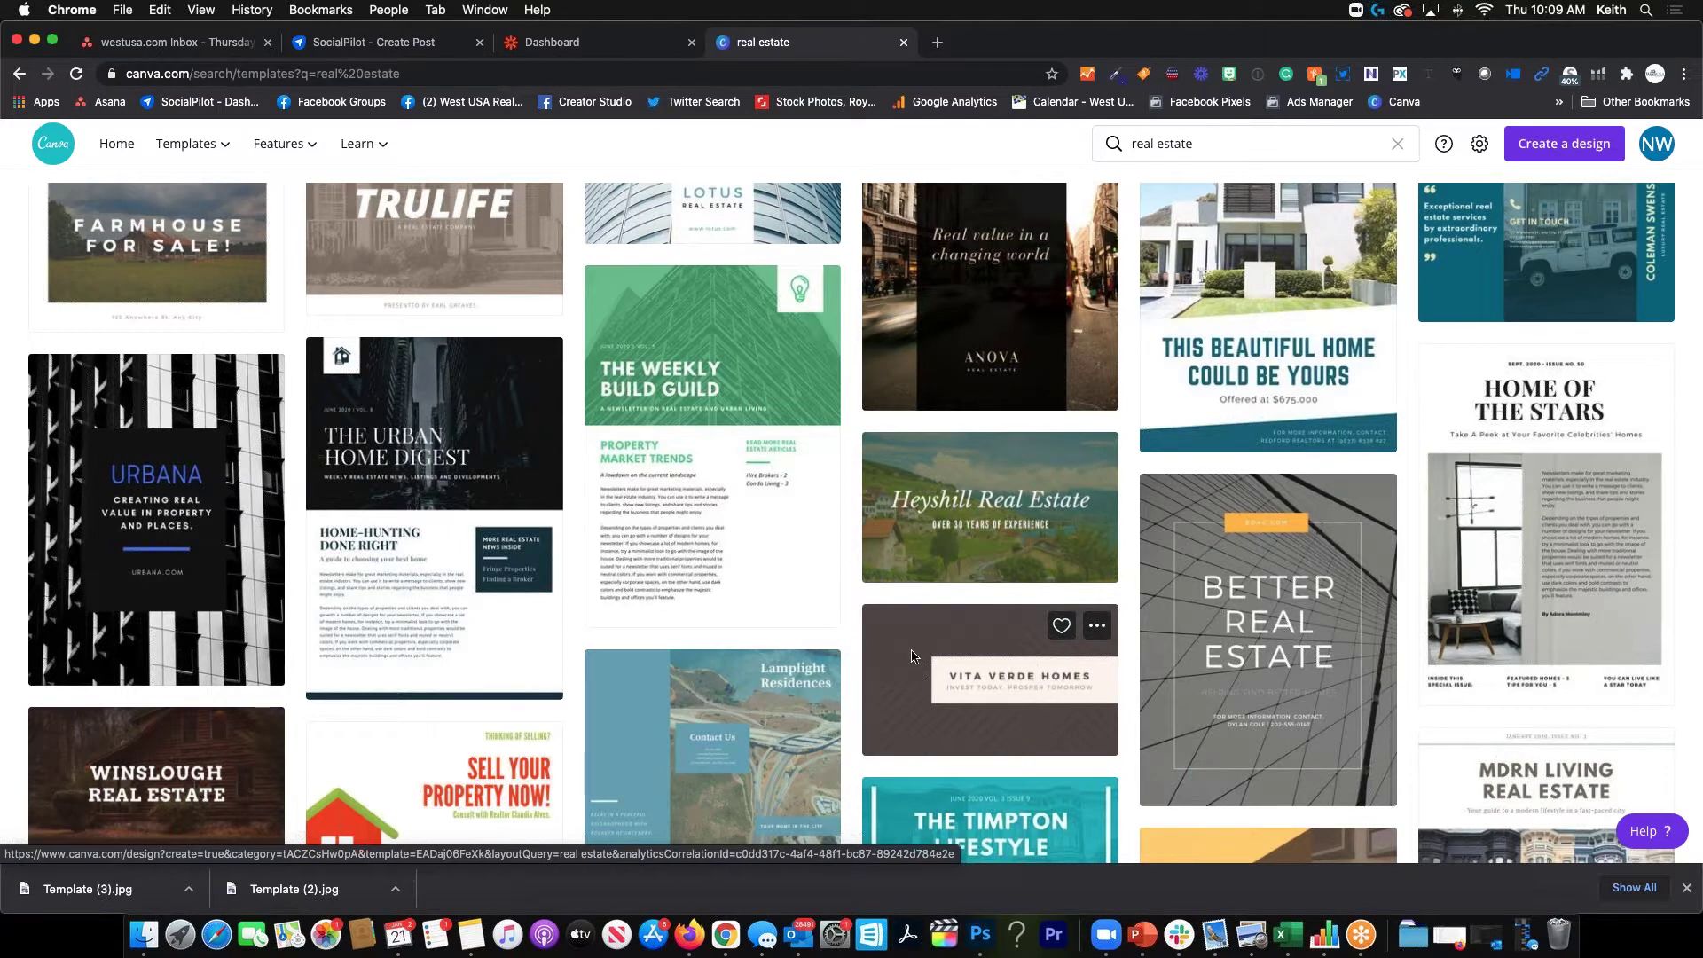
{"action": "scroll", "coordinate": [650, 574], "scroll_direction": "down", "scroll_amount": 2}
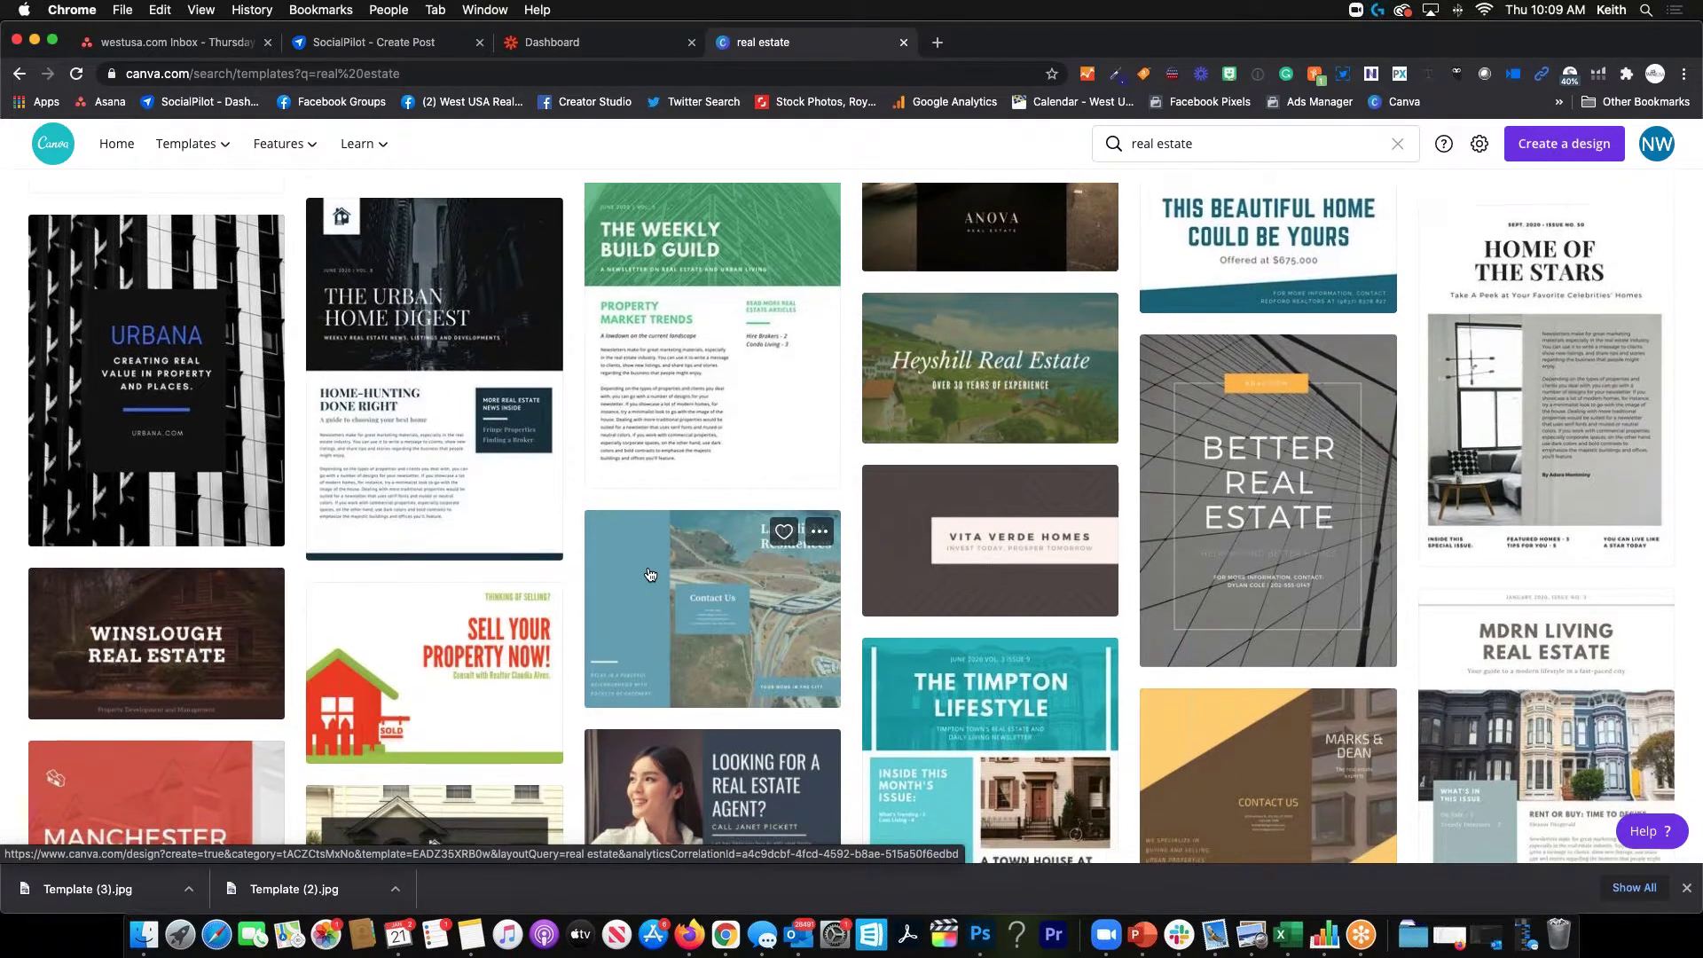
{"action": "scroll", "coordinate": [650, 574], "scroll_direction": "down", "scroll_amount": 5}
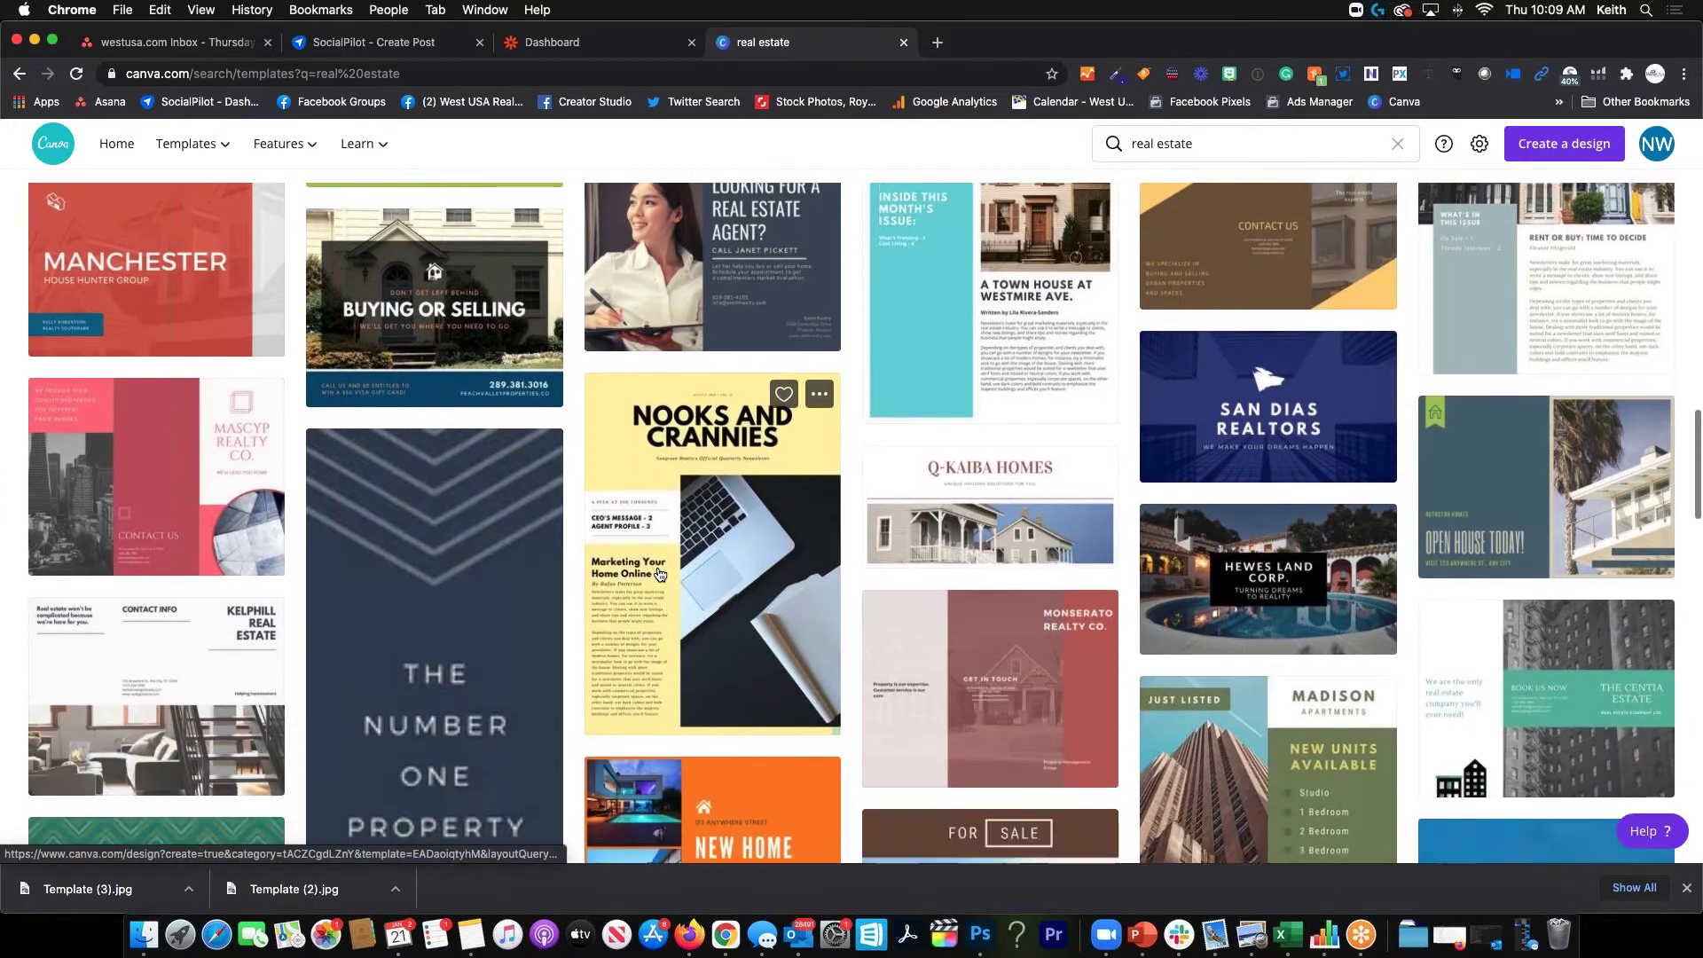
{"action": "scroll", "coordinate": [658, 572], "scroll_direction": "up", "scroll_amount": 10}
{"action": "left_click", "coordinate": [49, 155]}
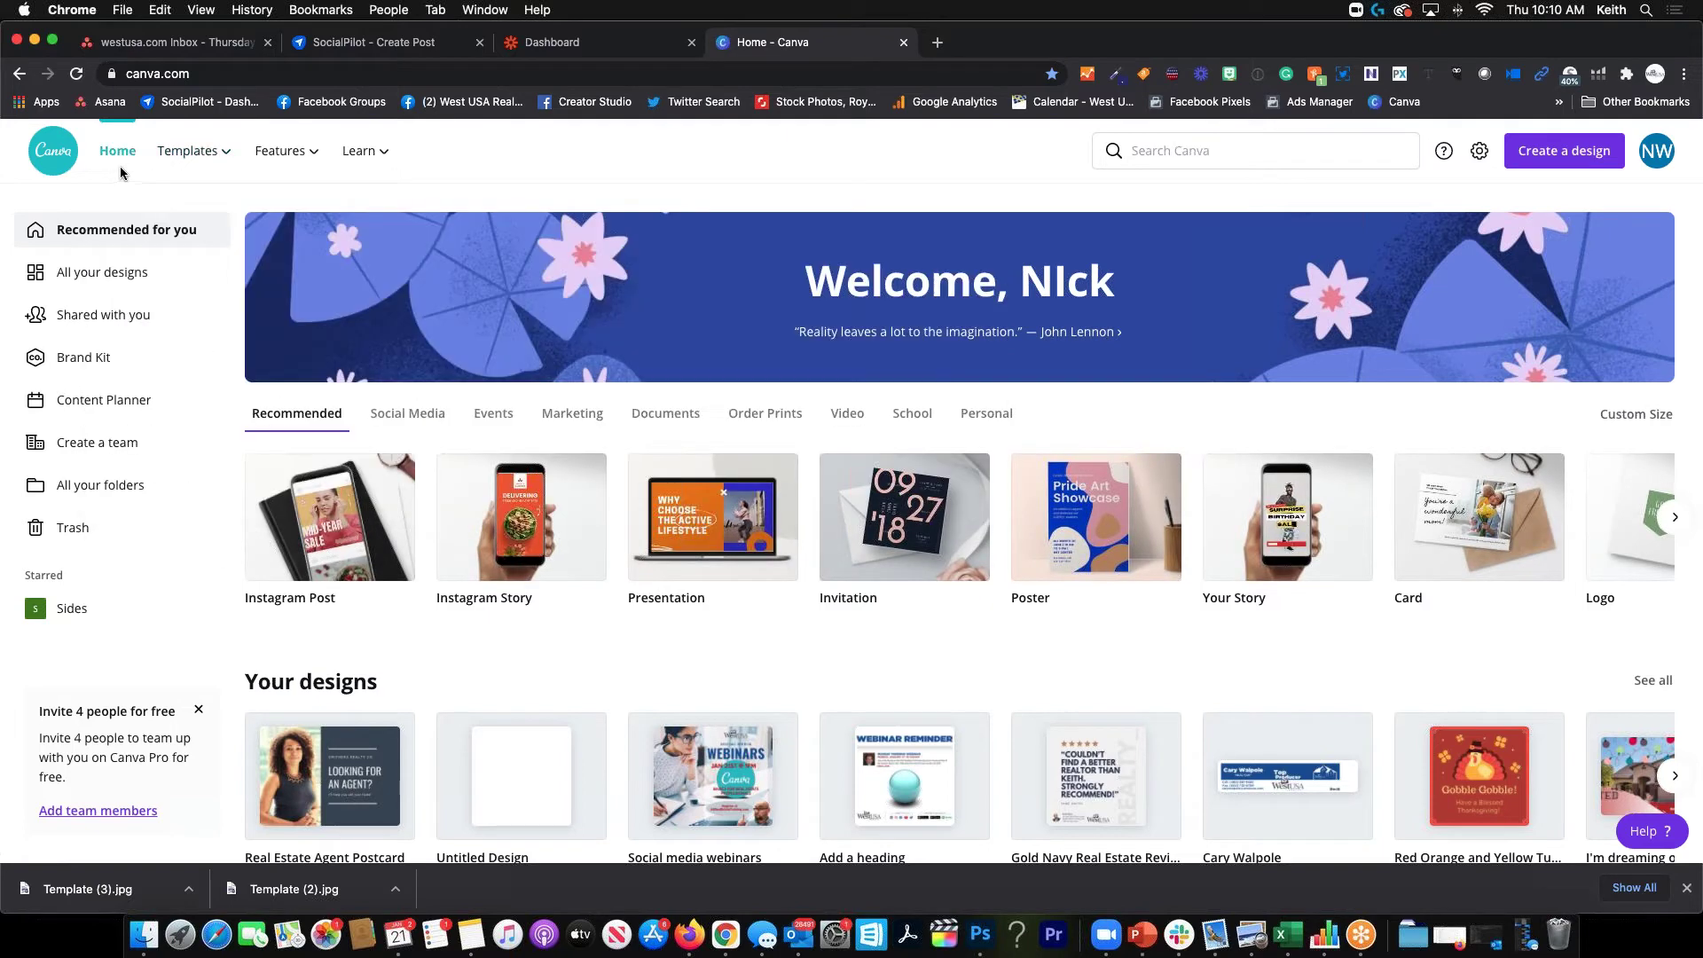
Show the Templates mega-menu listing Social Media, Personal, Business and Marketing categories
{"action": "mouse_move", "coordinate": [208, 157]}
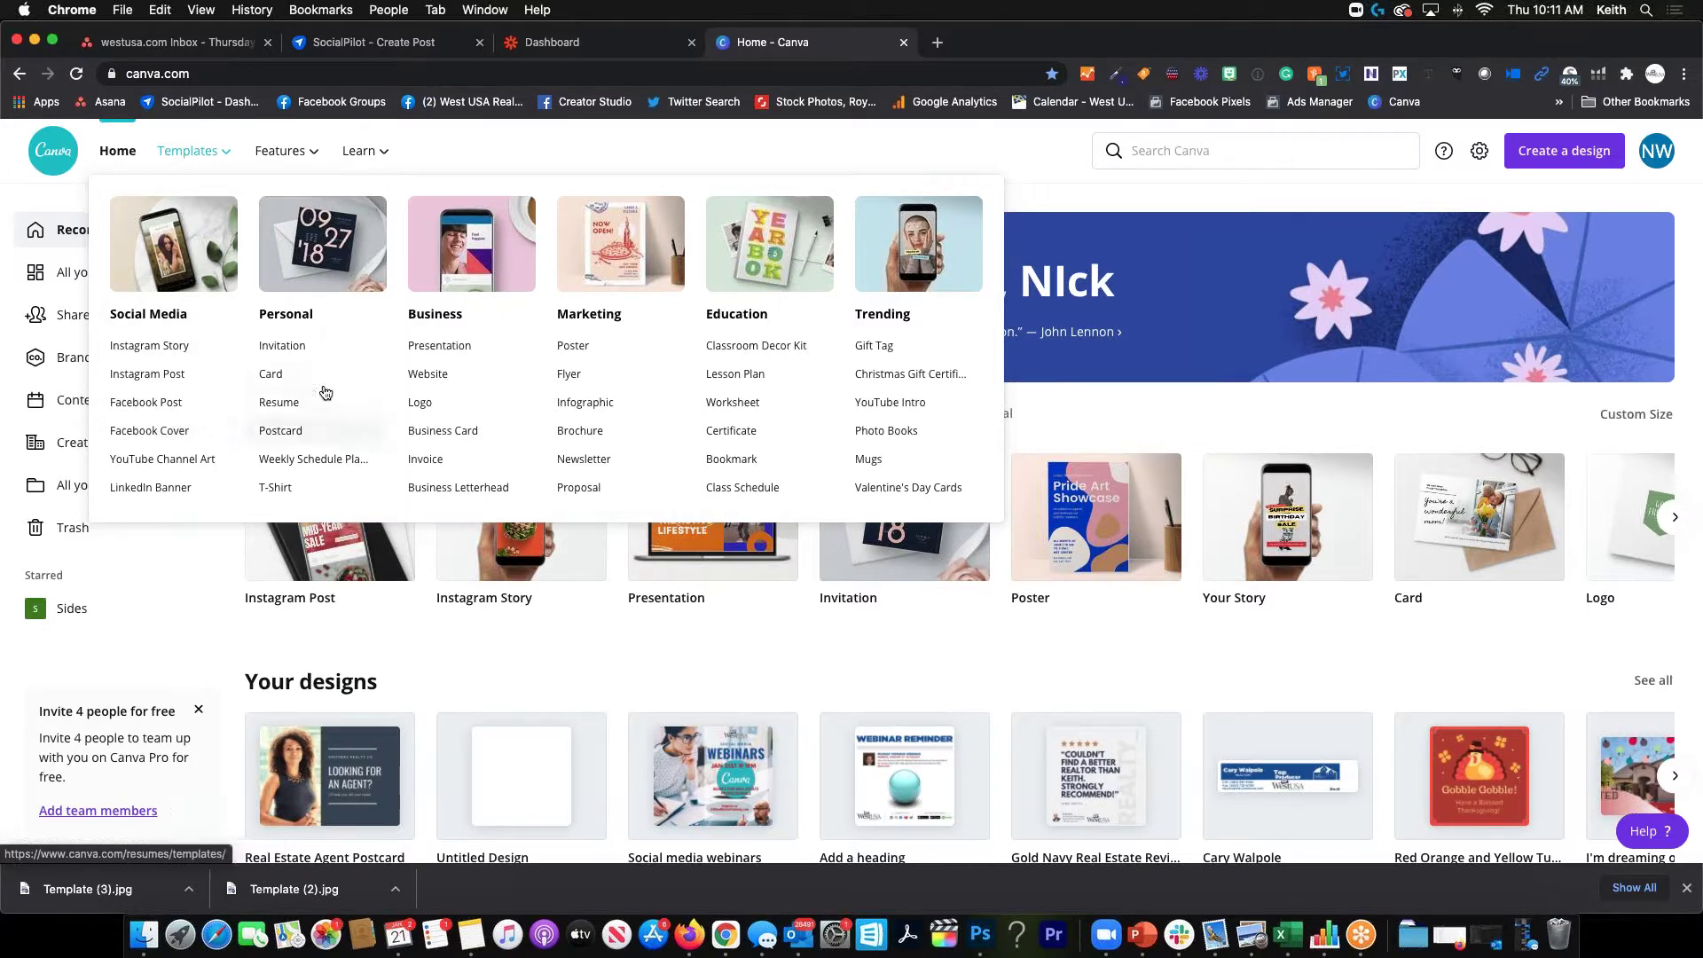
Move from Features to Learn to display tutorials, Design School courses and blog topics
{"action": "mouse_move", "coordinate": [292, 158]}
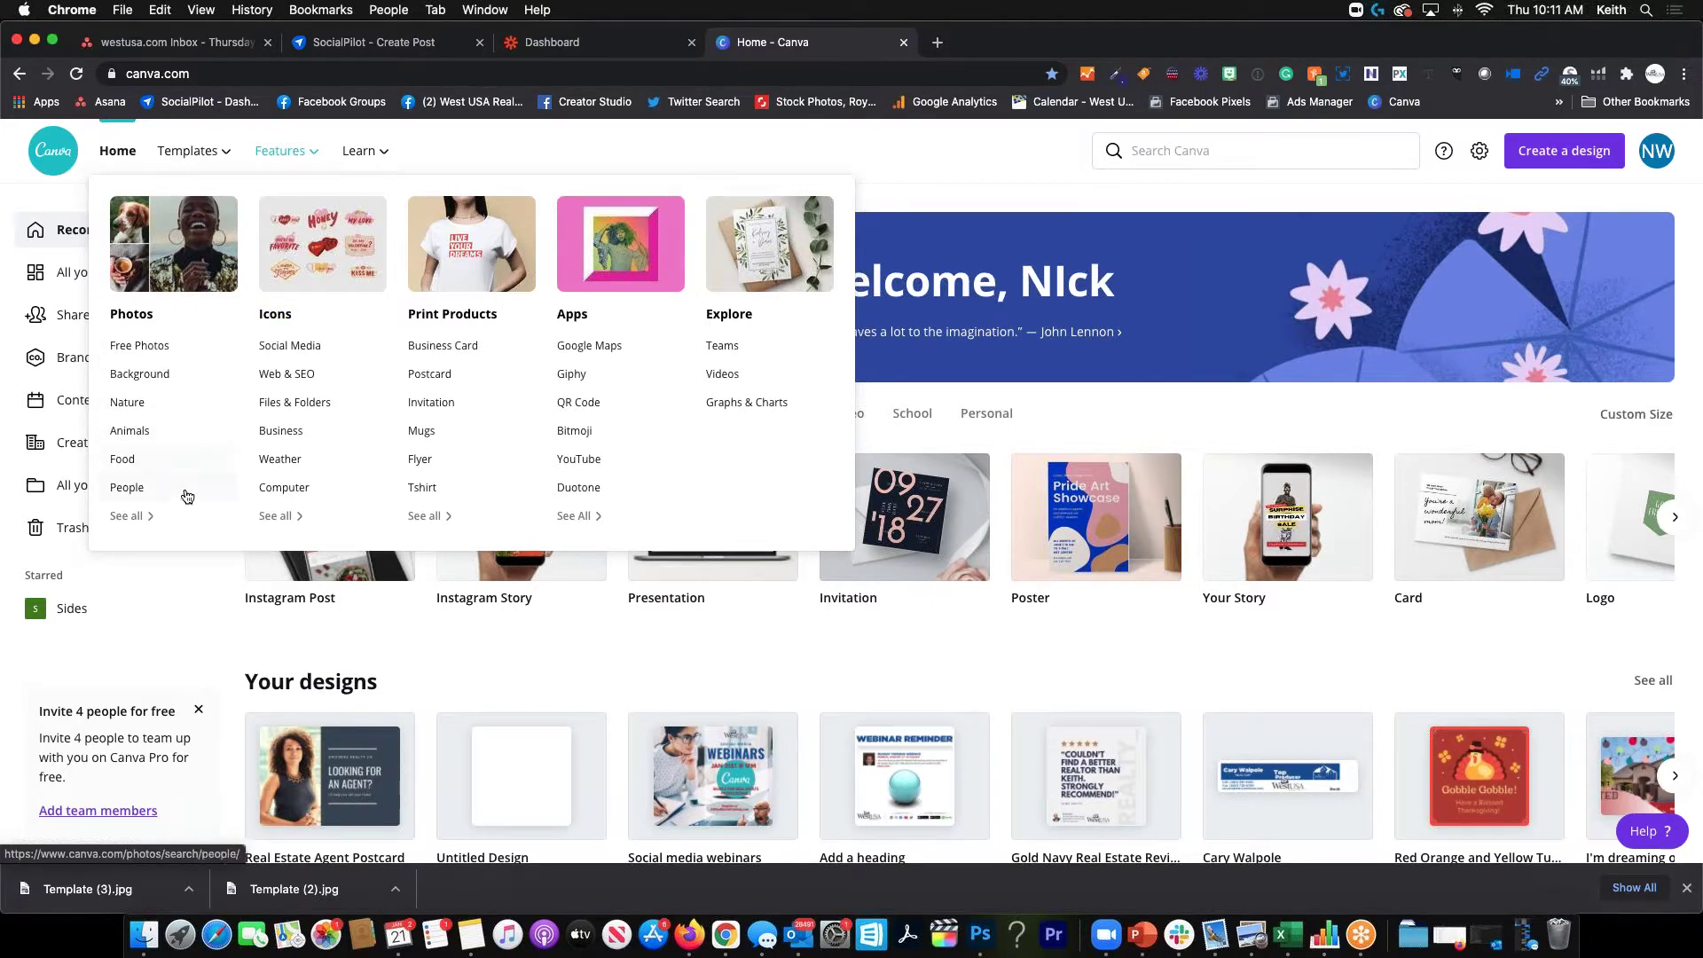
{"action": "mouse_move", "coordinate": [373, 155]}
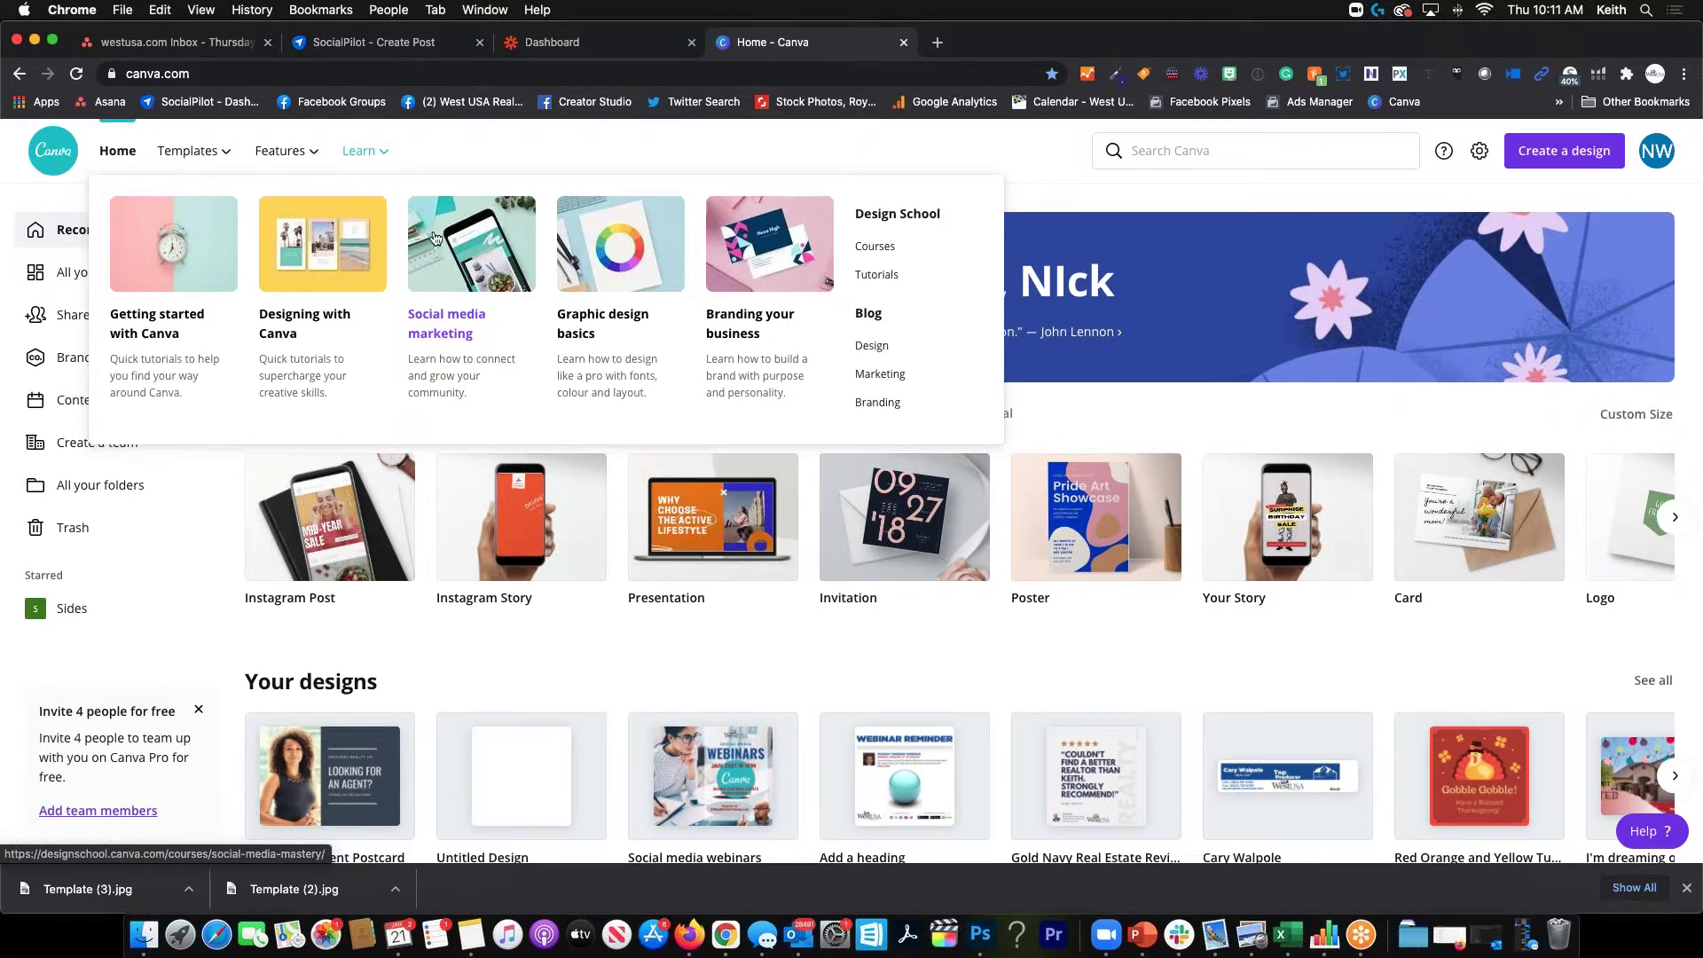
Google 'canva palette' in a new browser tab
{"action": "left_click", "coordinate": [937, 43]}
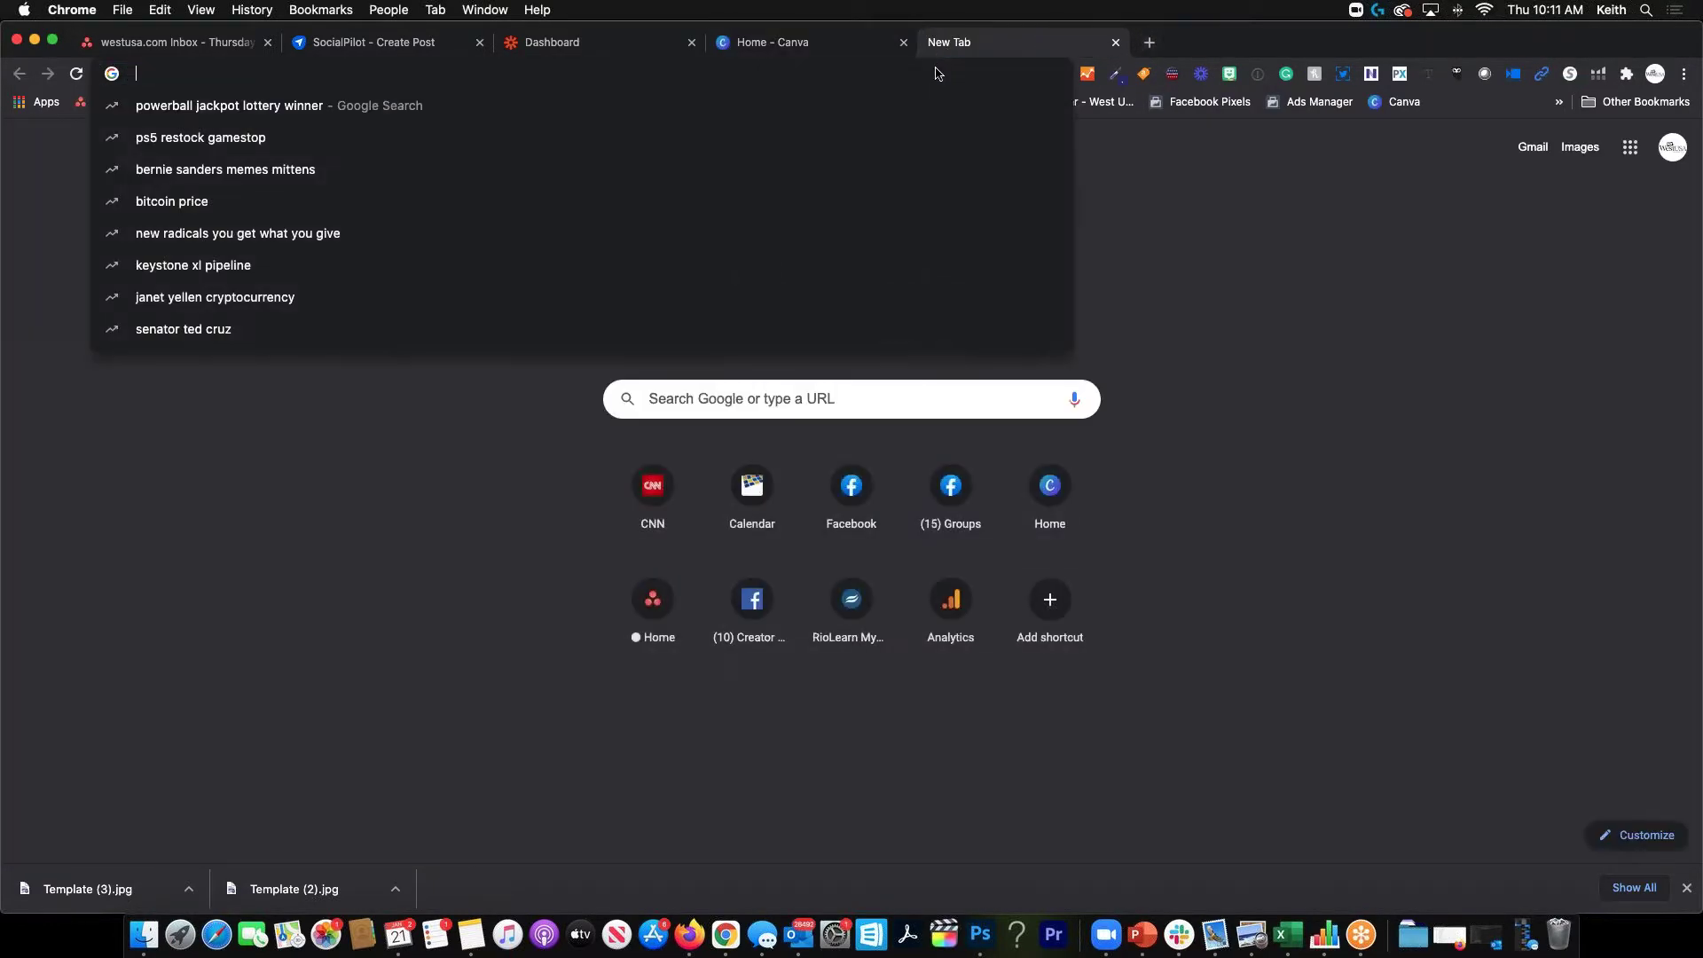
{"action": "type", "text": "can"}
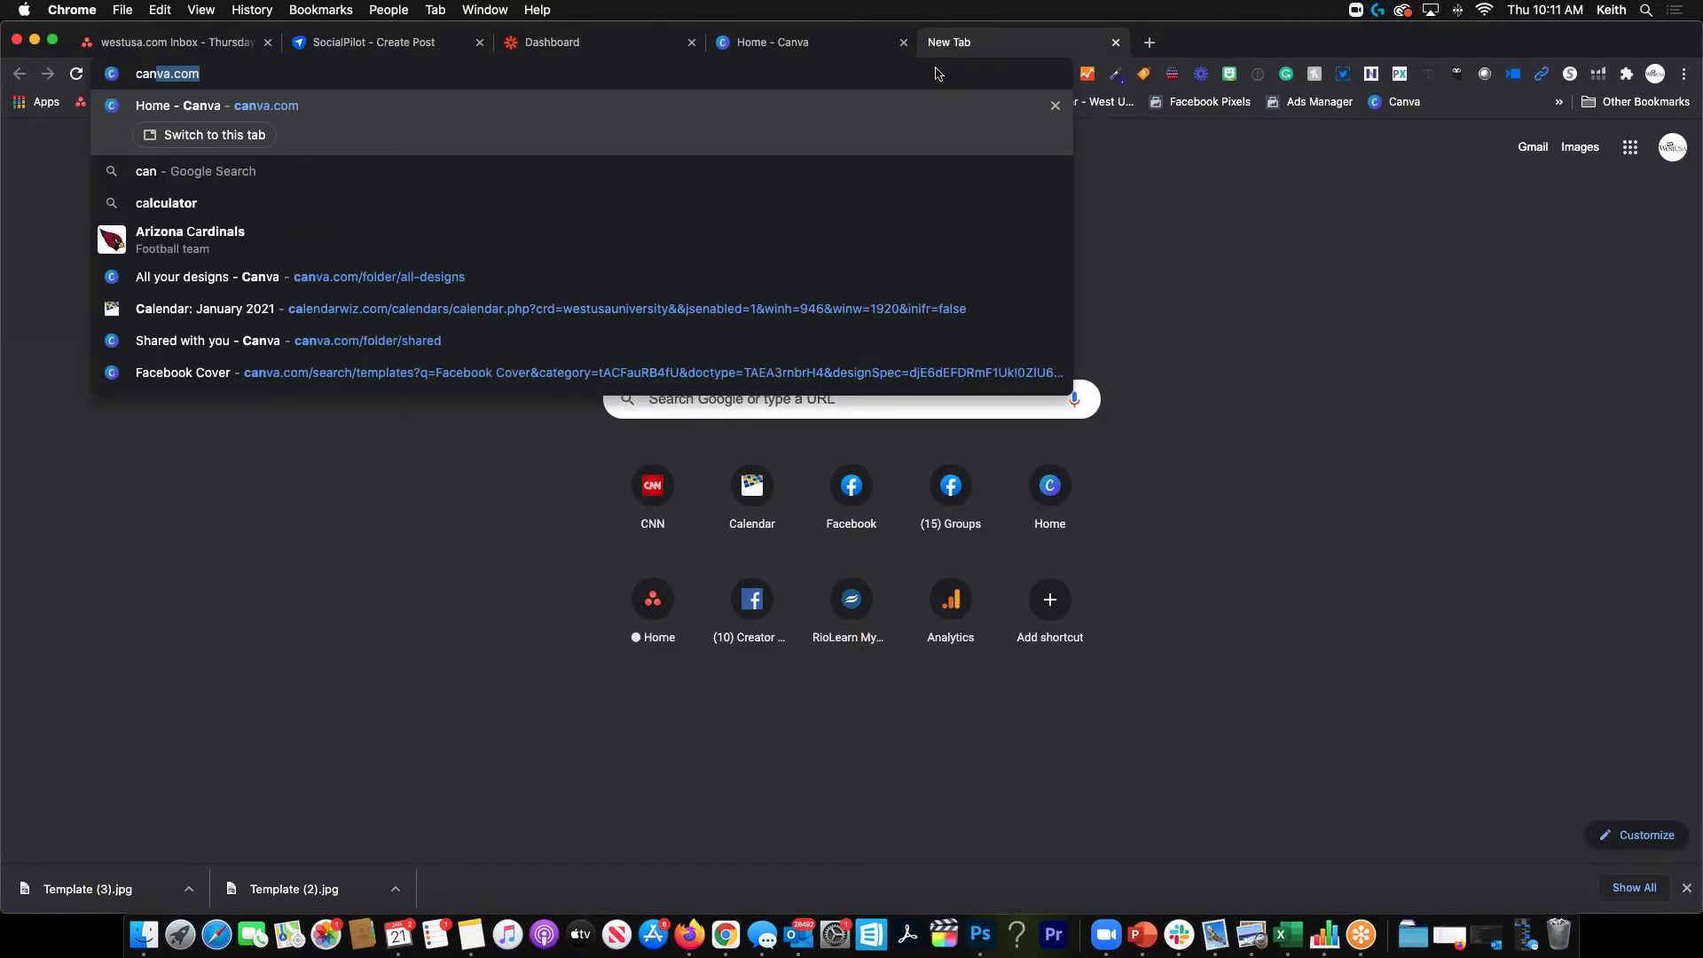
{"action": "type", "text": "va "}
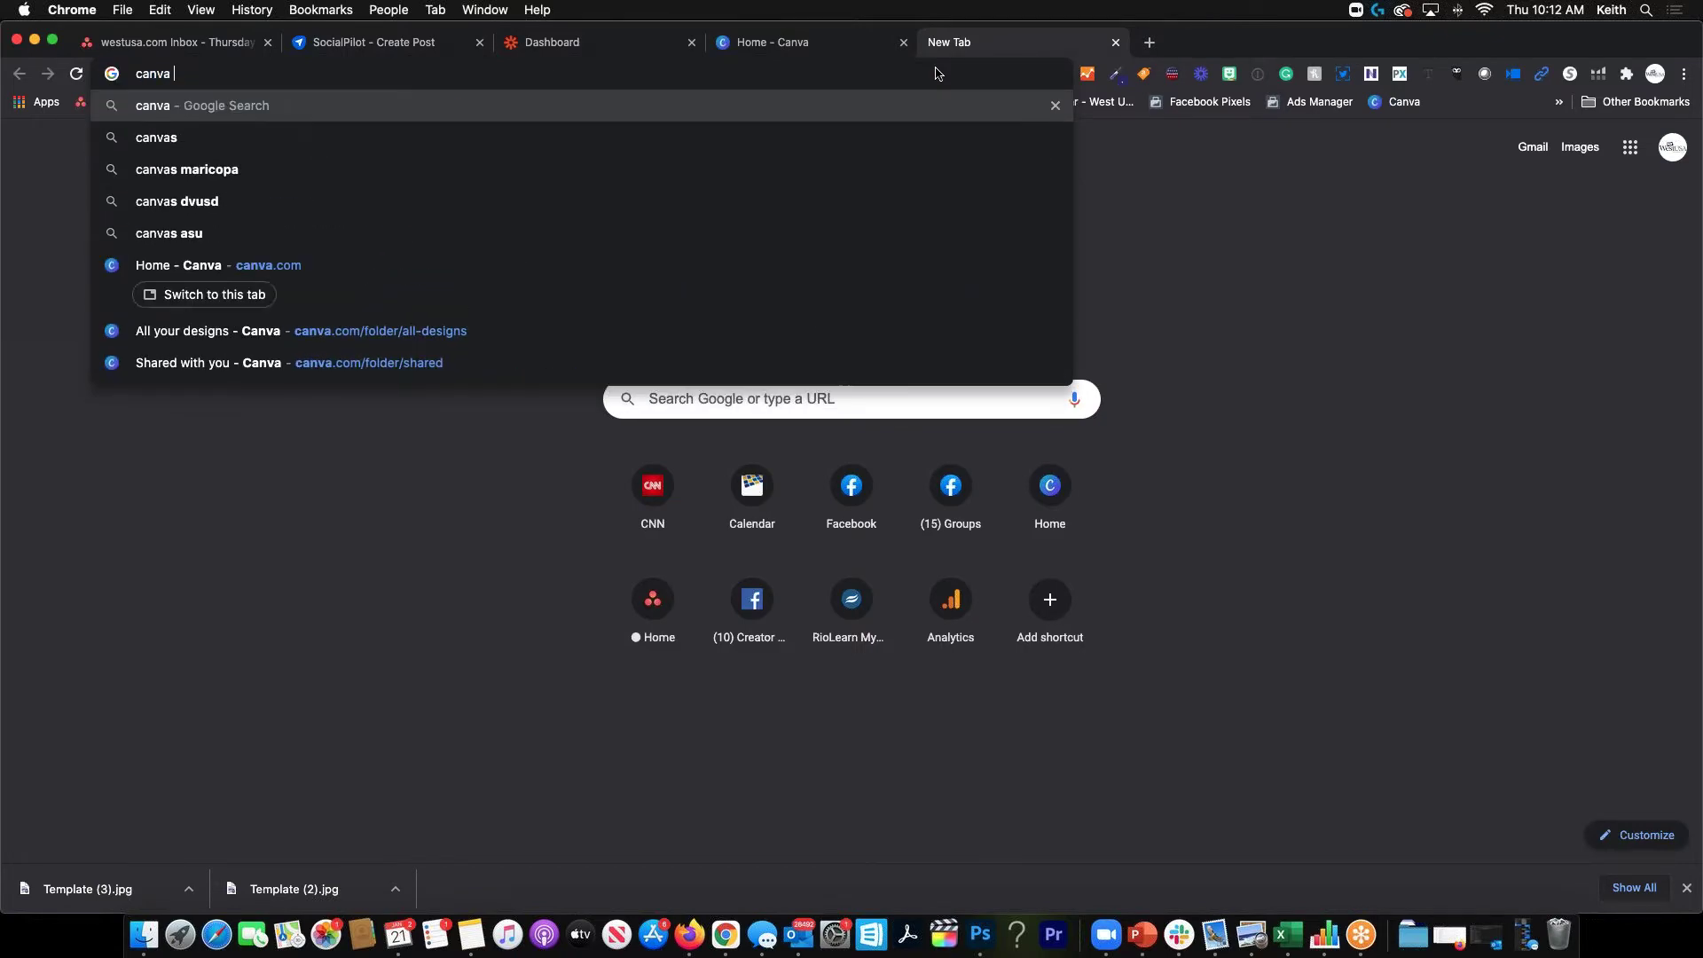
{"action": "type", "text": "pal"}
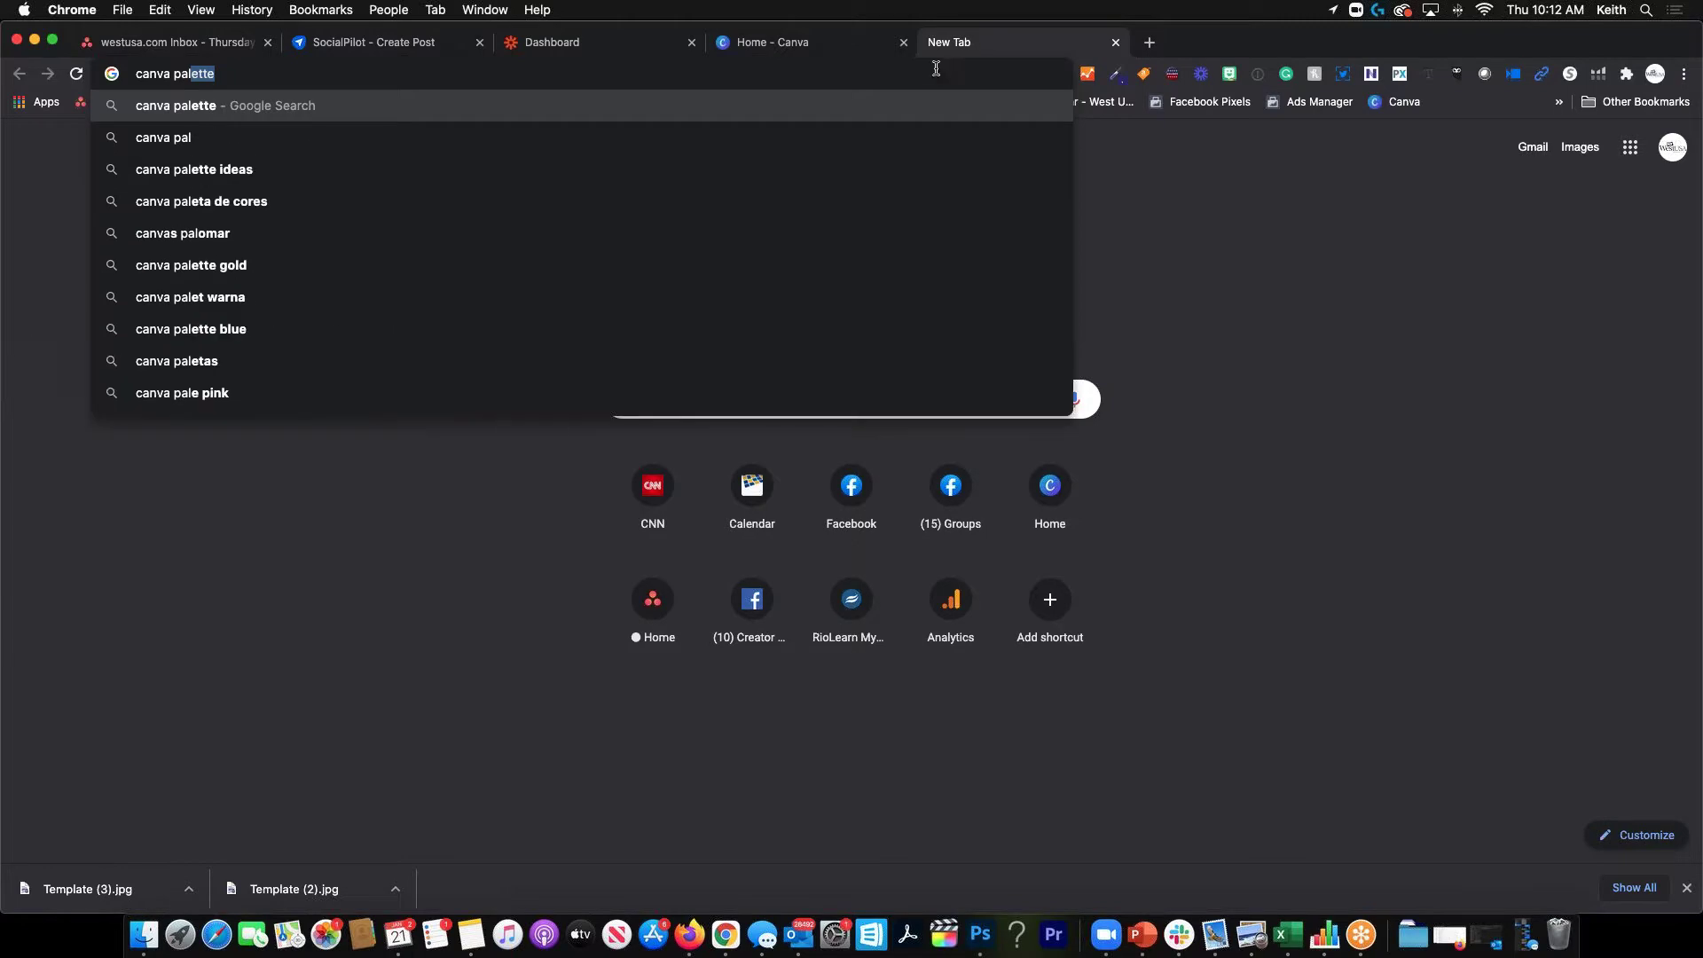
{"action": "left_click", "coordinate": [245, 117]}
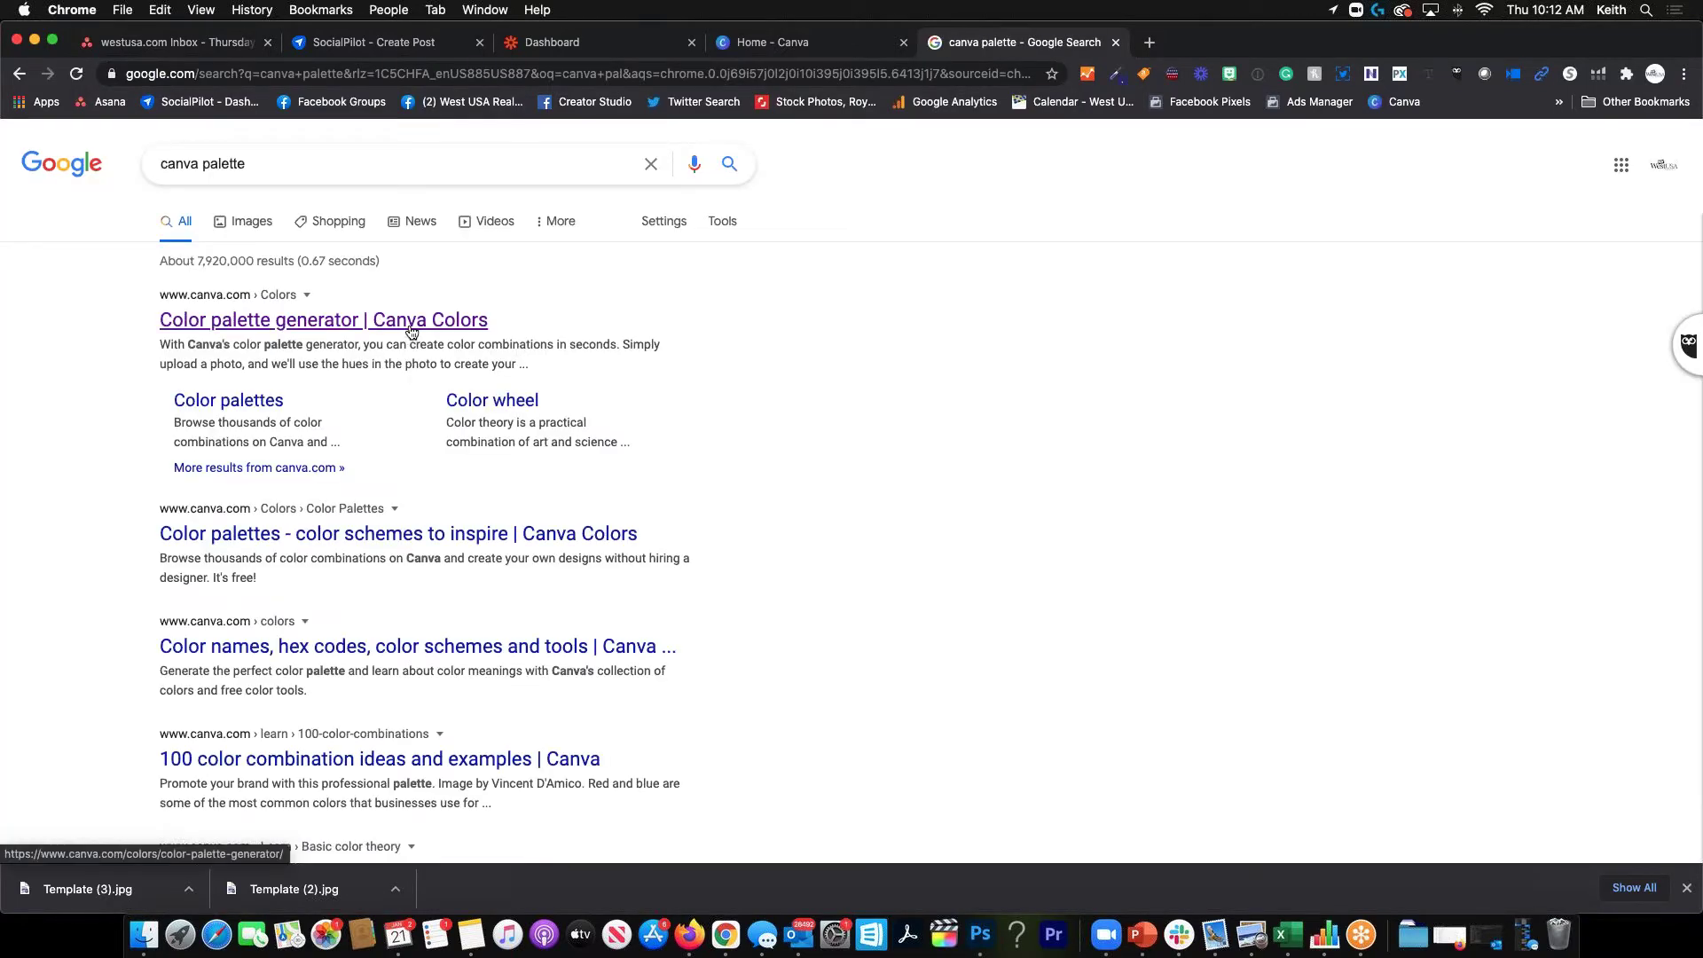
Open Canva's Color palettes and Color wheel results in new tabs, then view Color palettes
{"action": "right_click", "coordinate": [258, 401]}
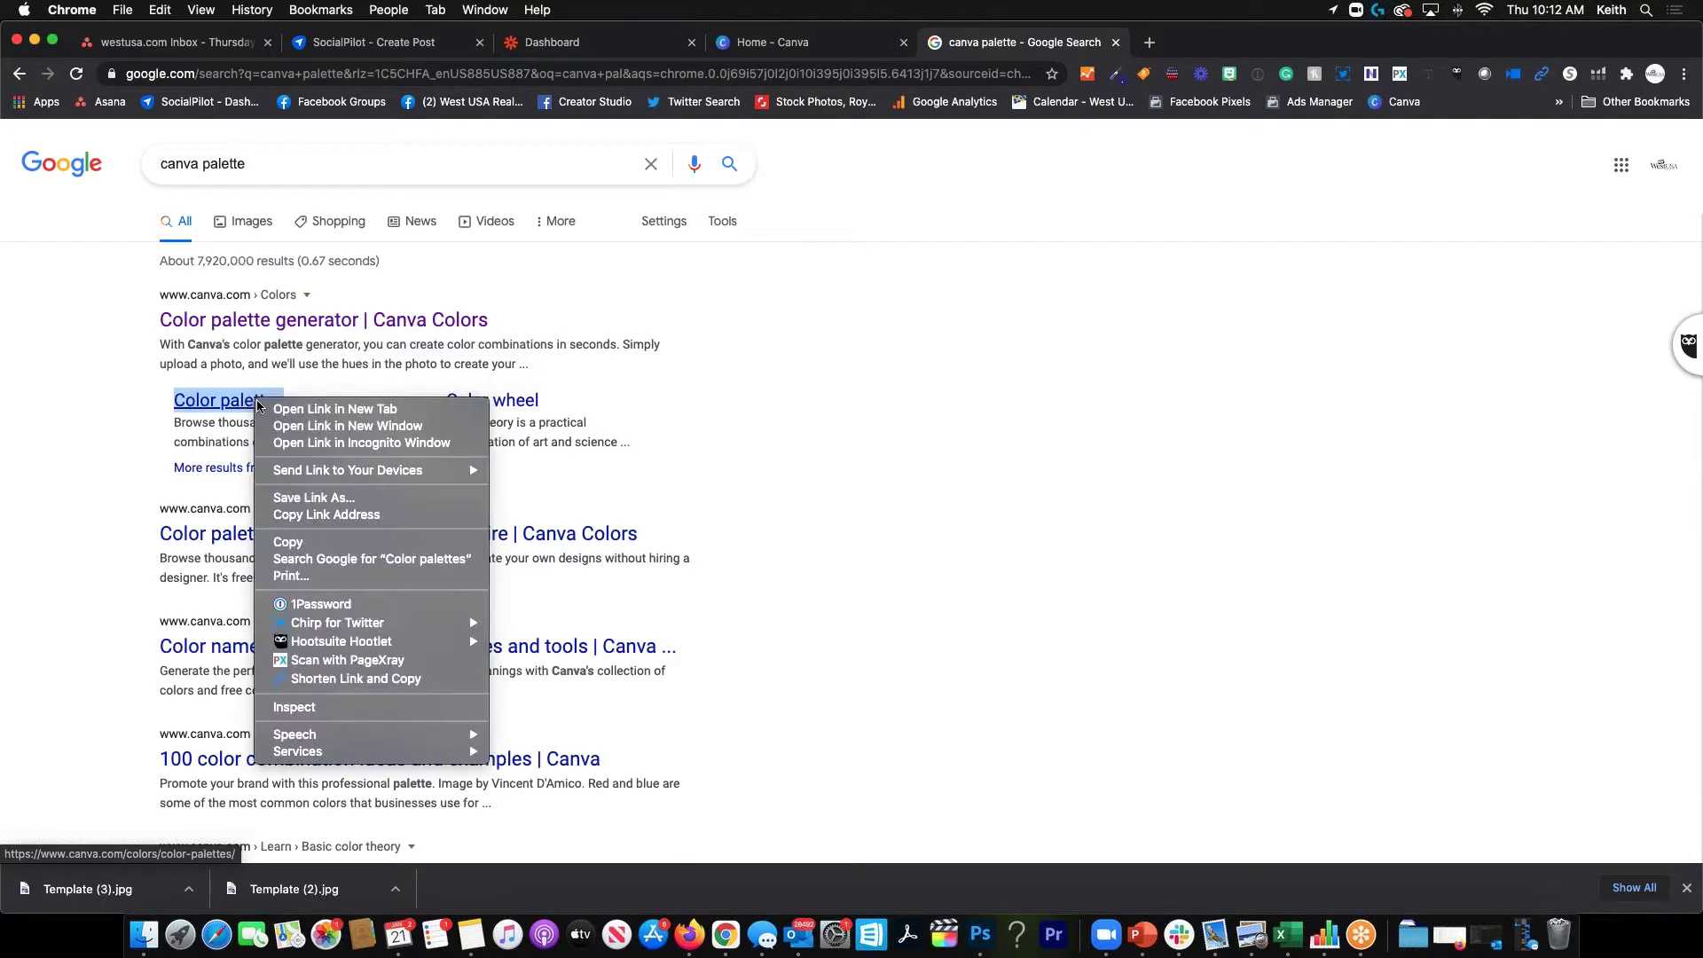
{"action": "left_click", "coordinate": [336, 409]}
{"action": "right_click", "coordinate": [497, 401]}
{"action": "left_click", "coordinate": [524, 409]}
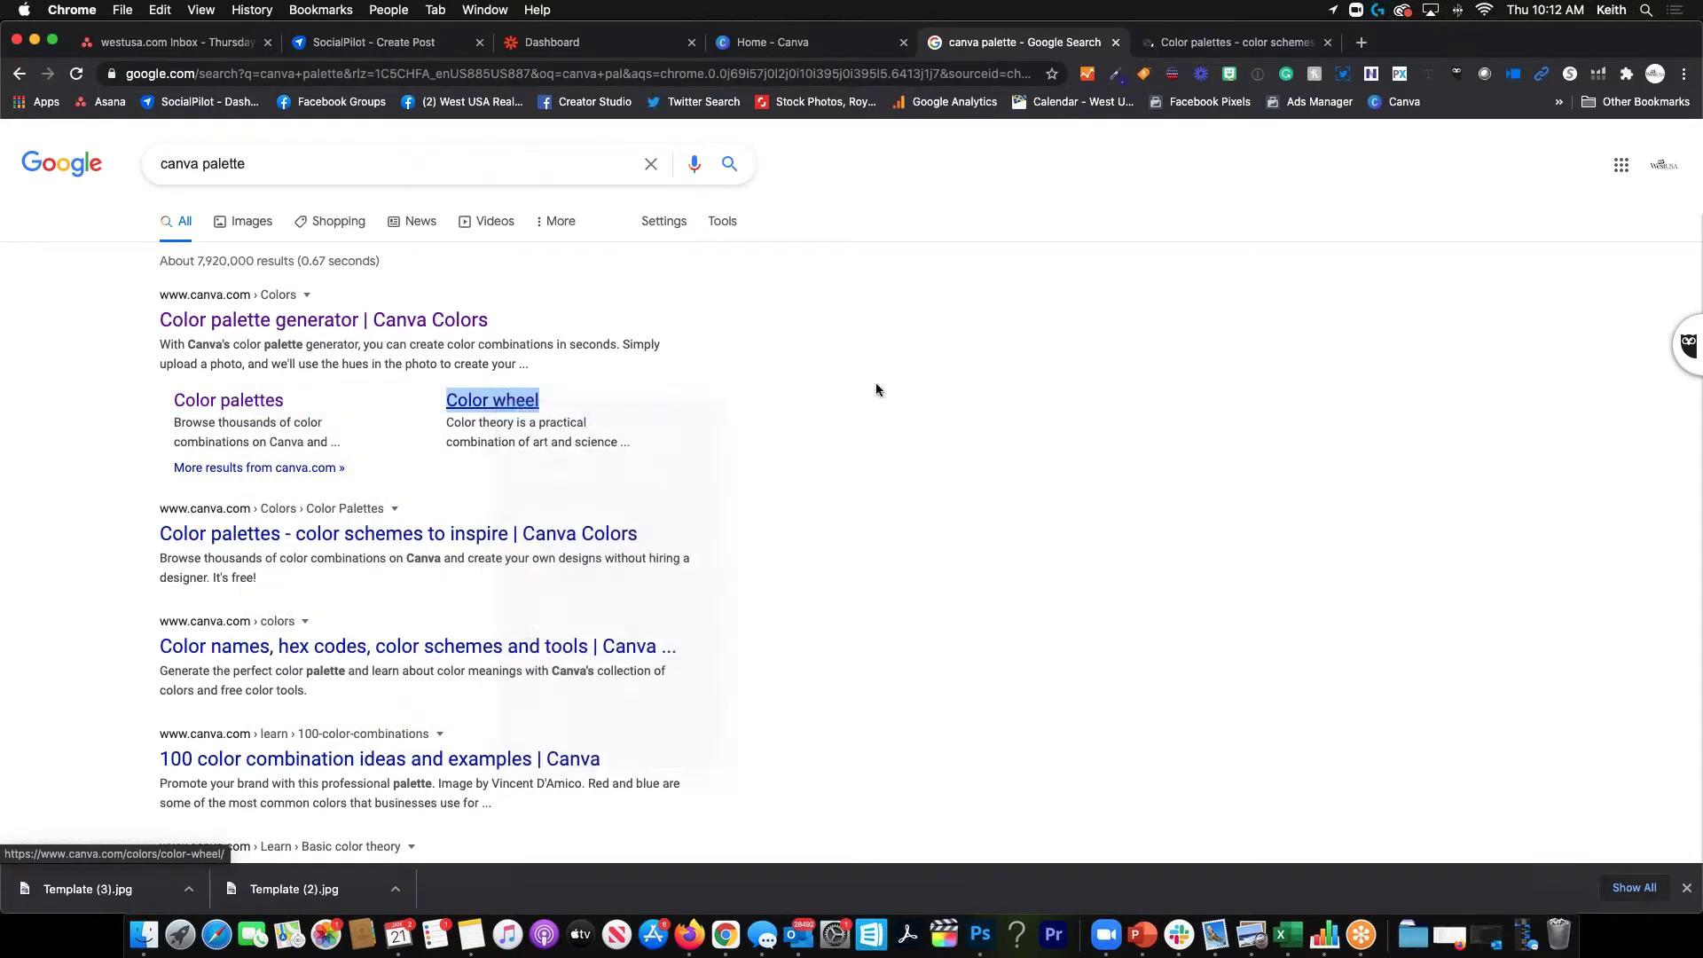
{"action": "left_click", "coordinate": [1246, 44]}
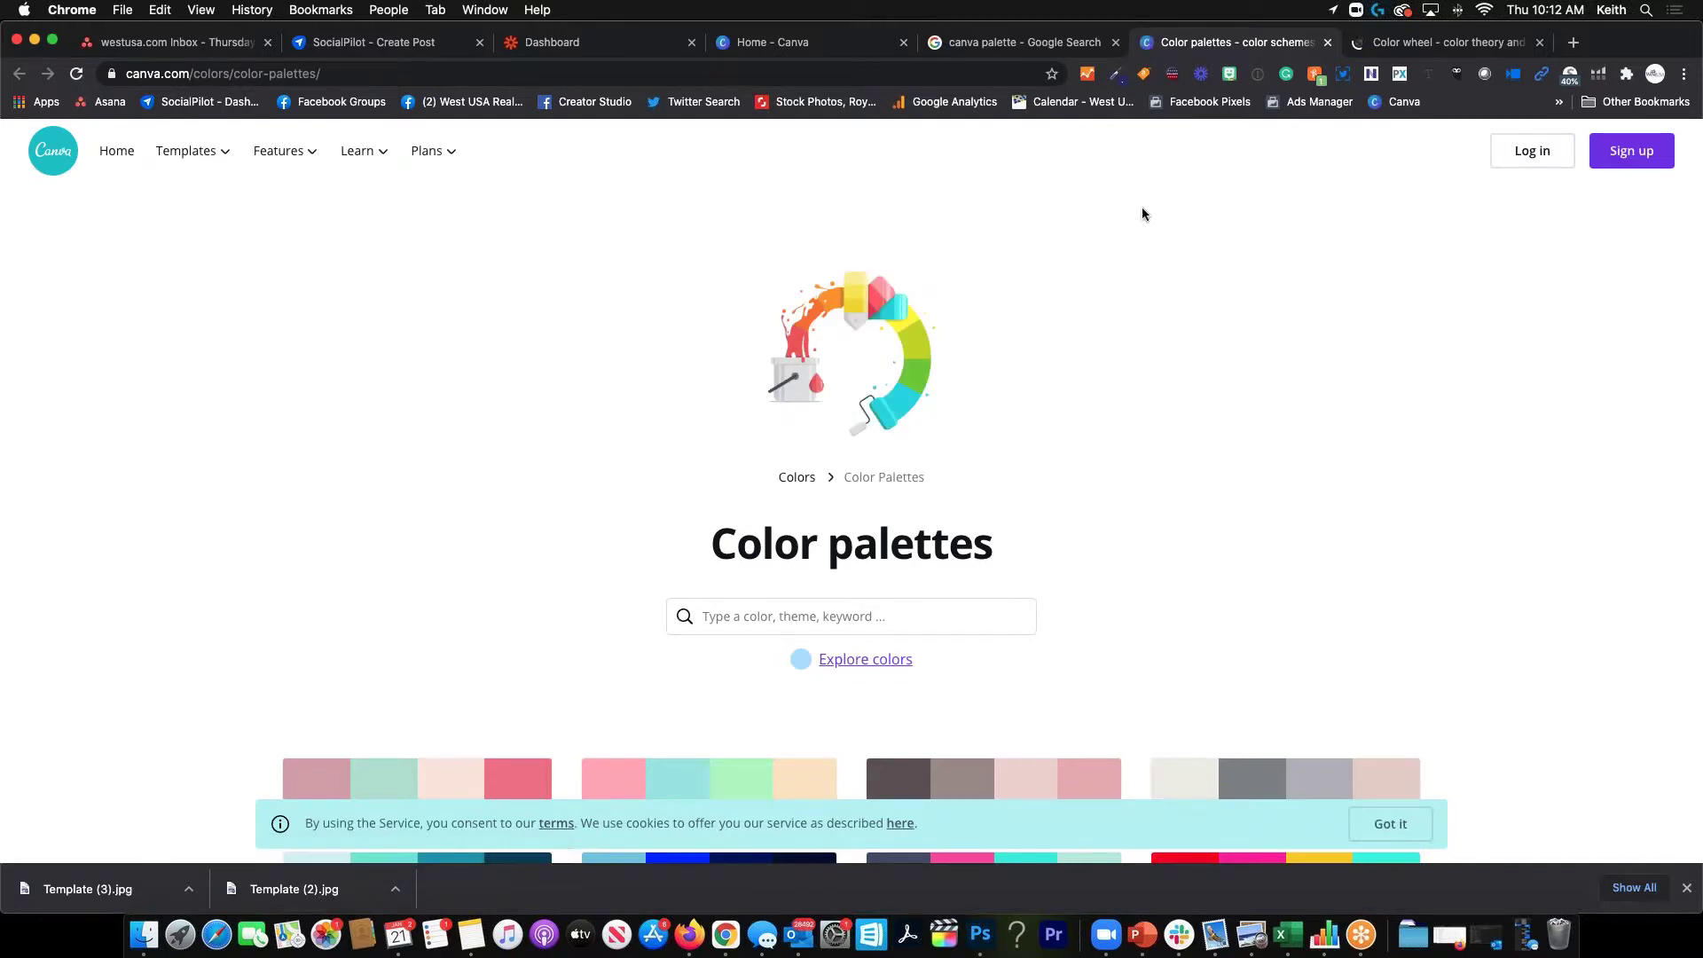
Search the Color palettes page for 'red'
{"action": "scroll", "coordinate": [1135, 448], "scroll_direction": "down", "scroll_amount": 5}
{"action": "scroll", "coordinate": [1135, 447], "scroll_direction": "up", "scroll_amount": 2}
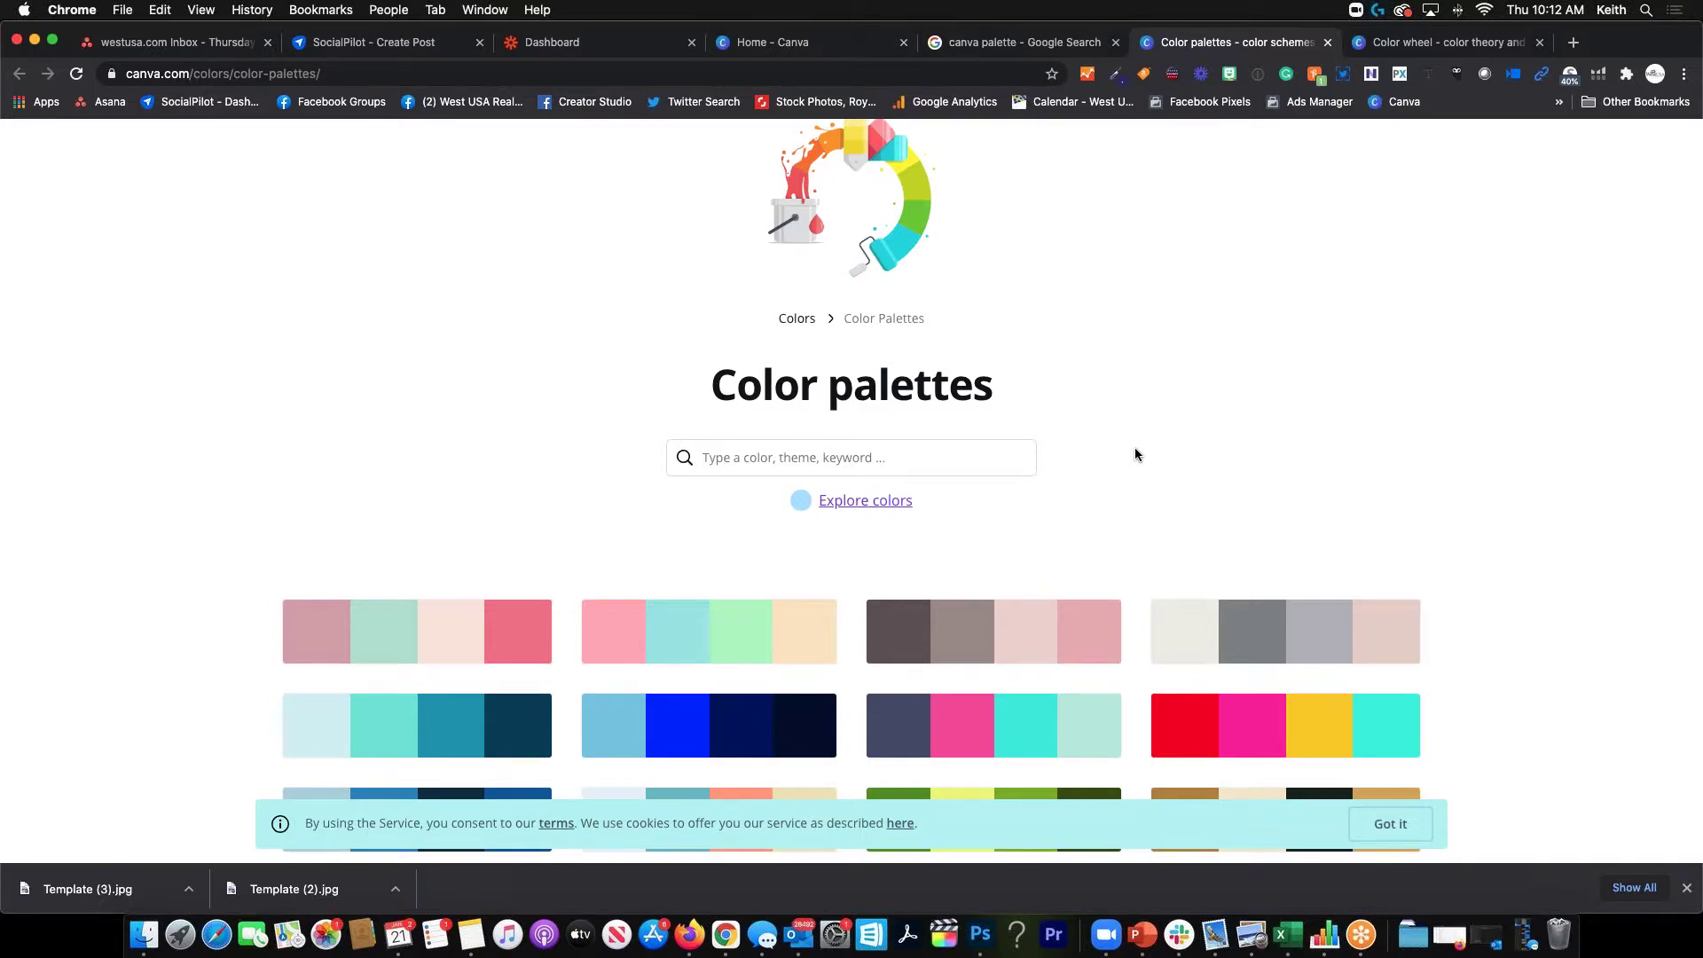
{"action": "scroll", "coordinate": [1136, 455], "scroll_direction": "down", "scroll_amount": 5}
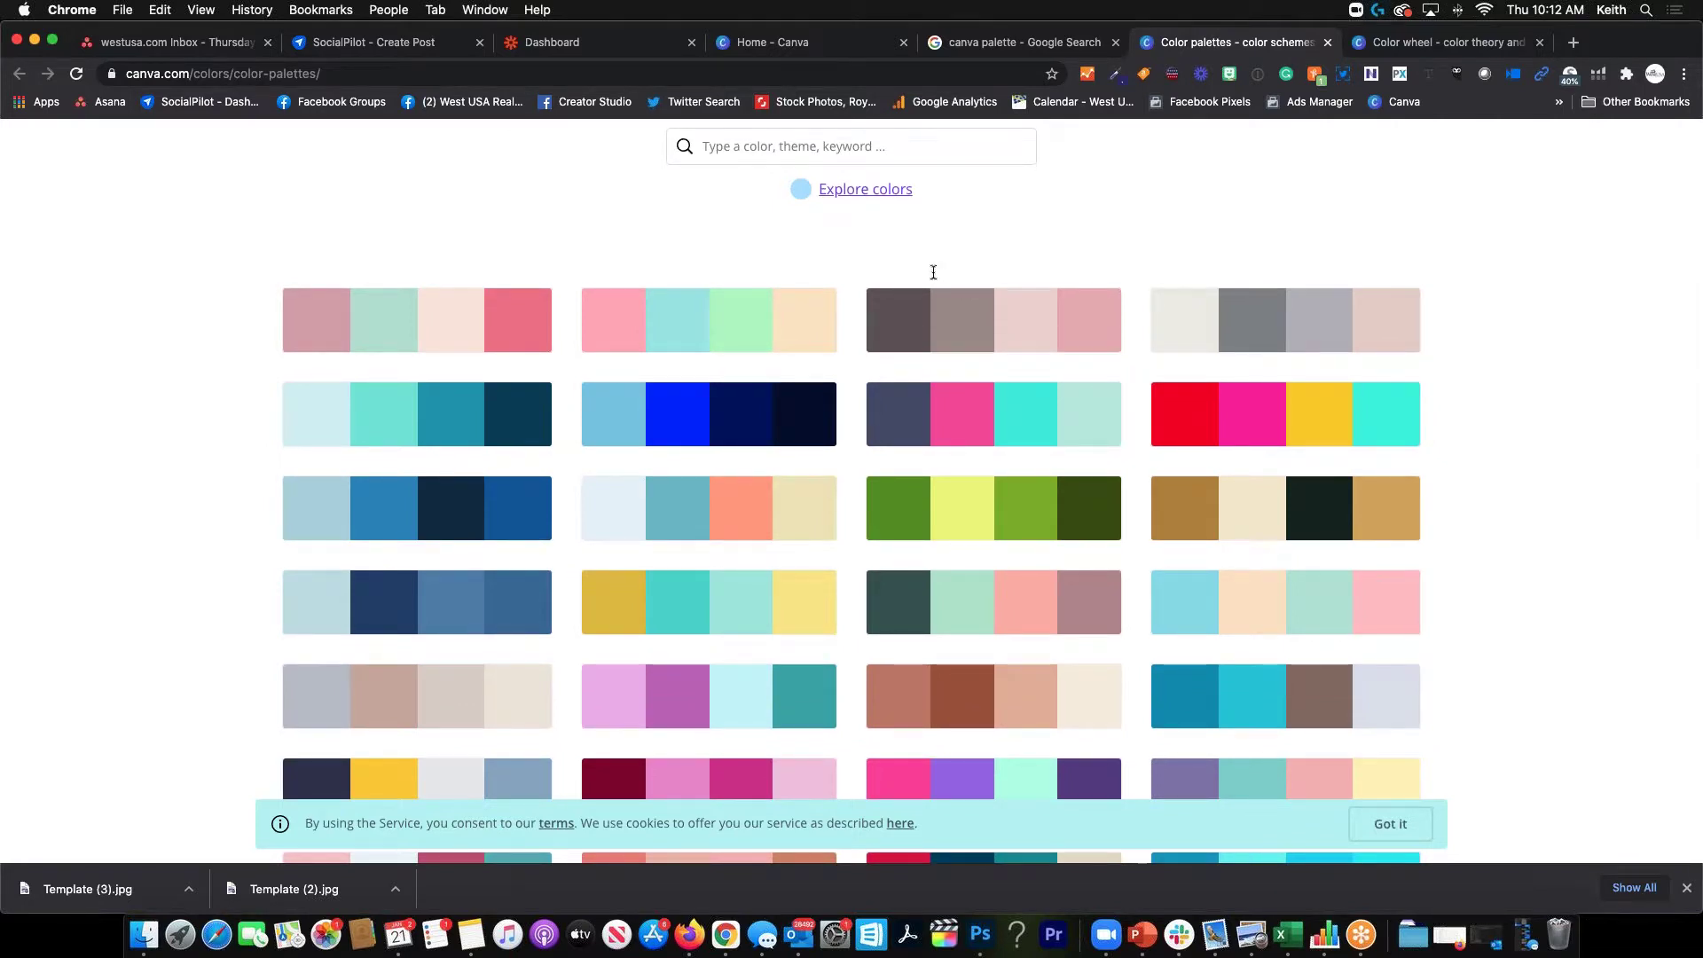
{"action": "scroll", "coordinate": [820, 213], "scroll_direction": "up", "scroll_amount": 3}
{"action": "left_click", "coordinate": [838, 317]}
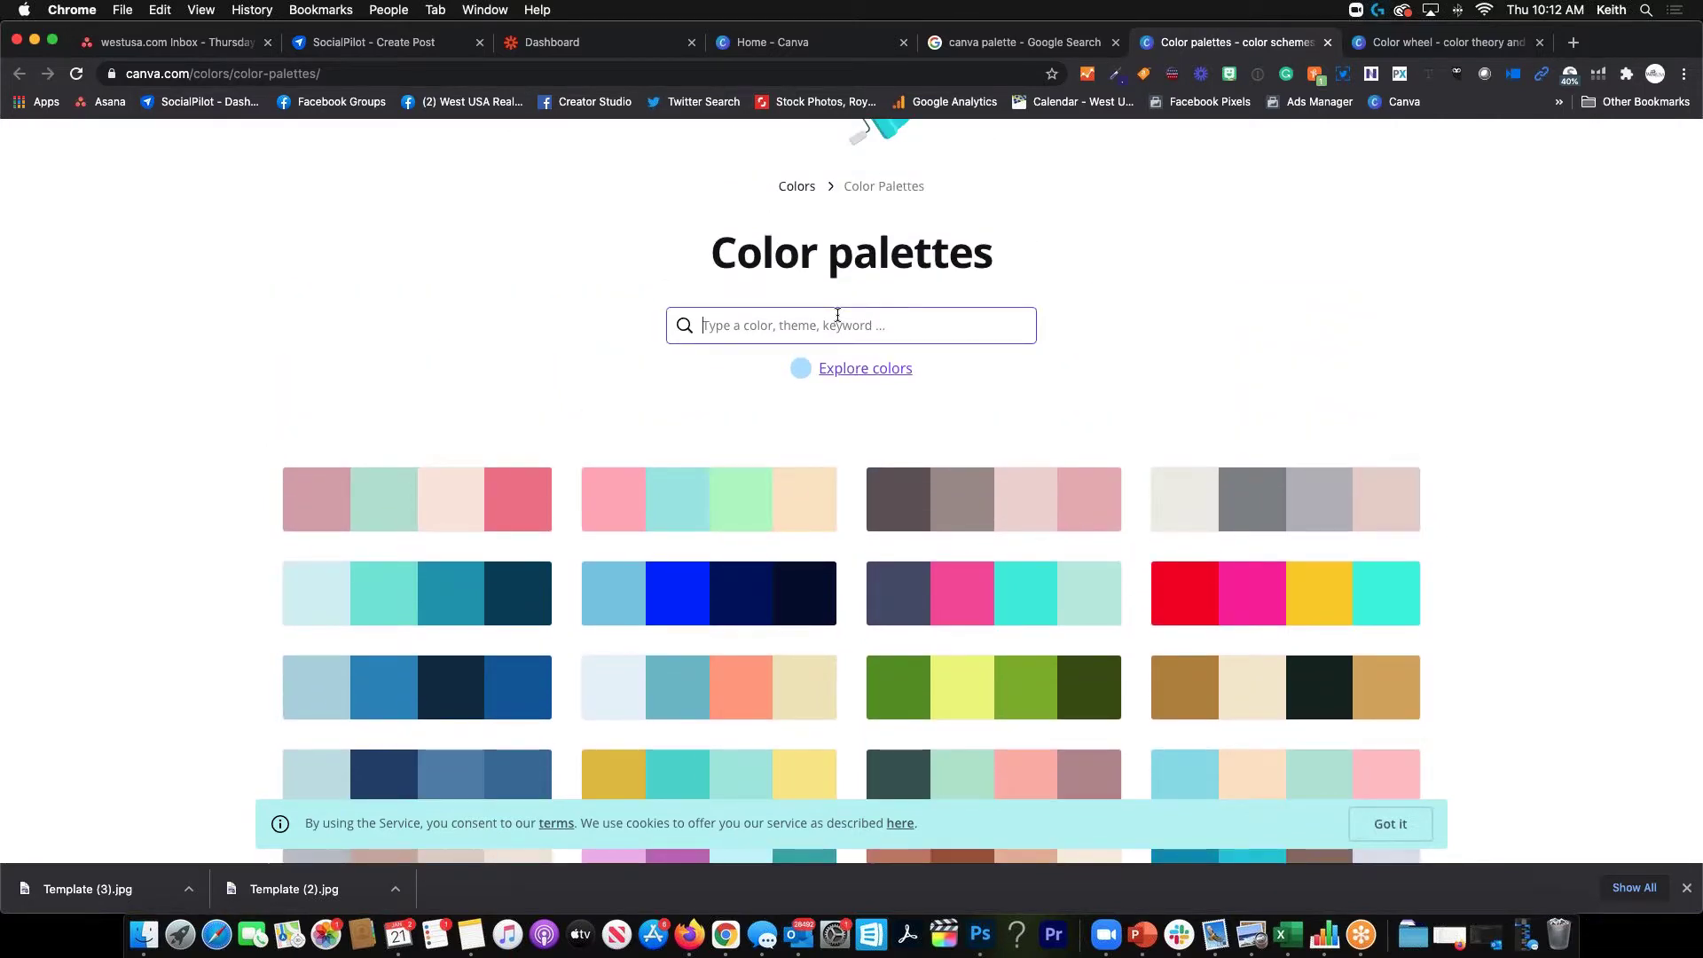
{"action": "type", "text": "red"}
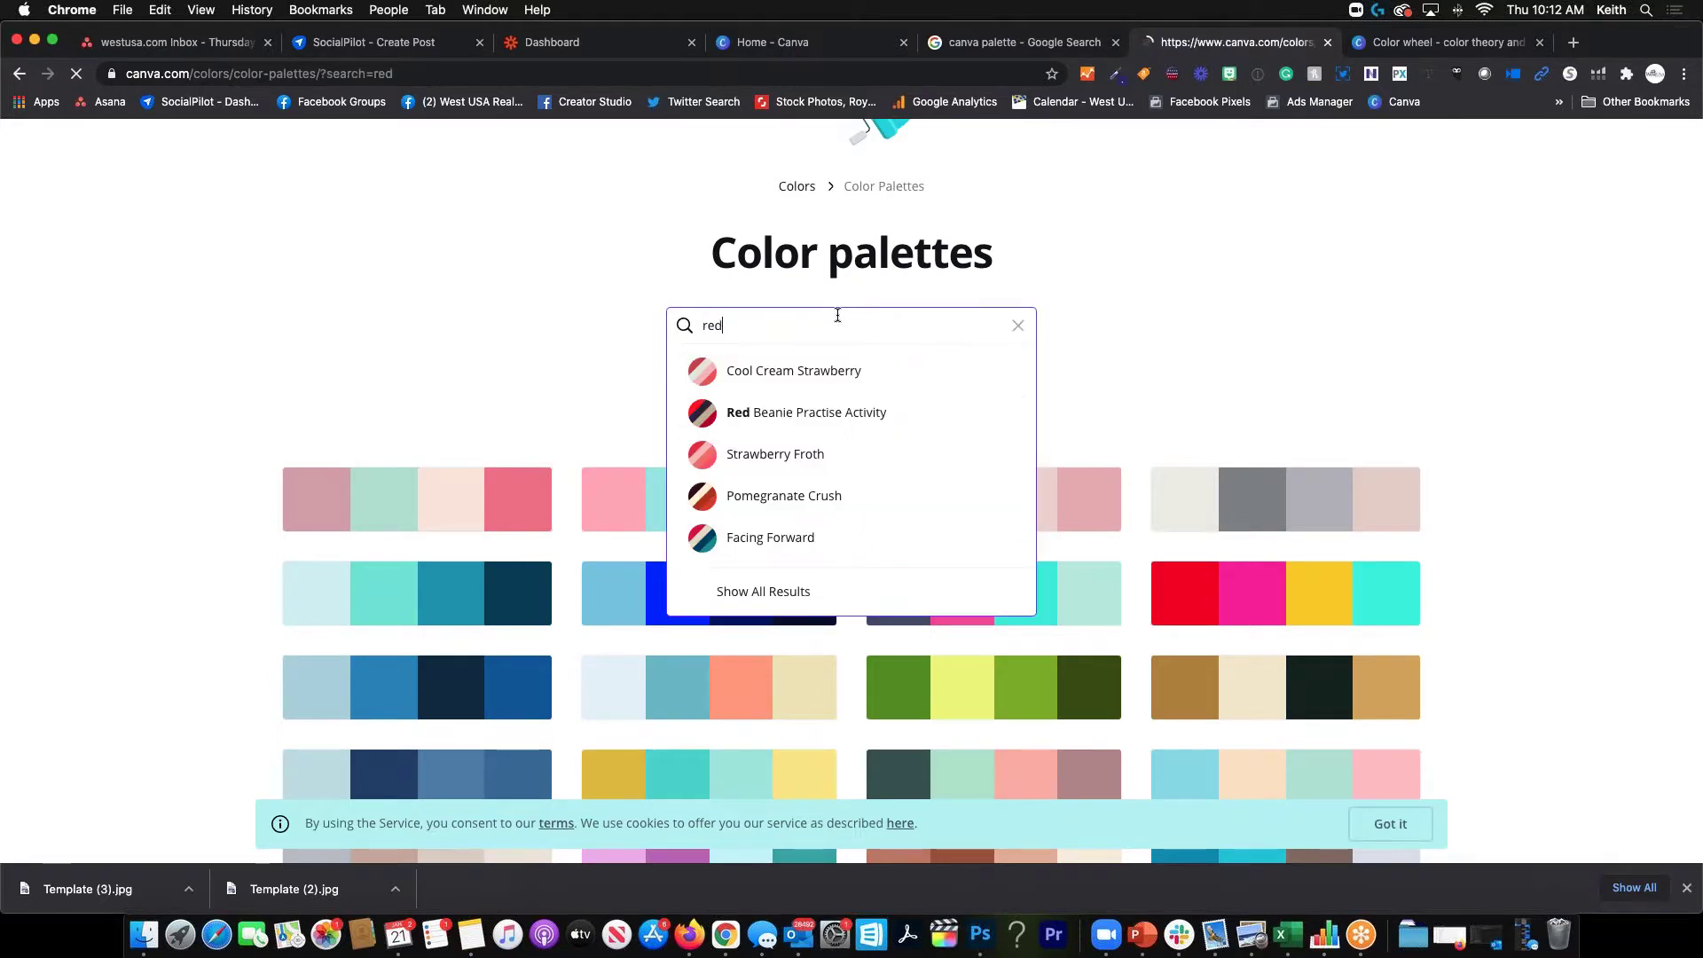
{"action": "key", "text": "Return"}
Browse the red palette results, then move to the Color wheel page
{"action": "scroll", "coordinate": [872, 425], "scroll_direction": "down", "scroll_amount": 3}
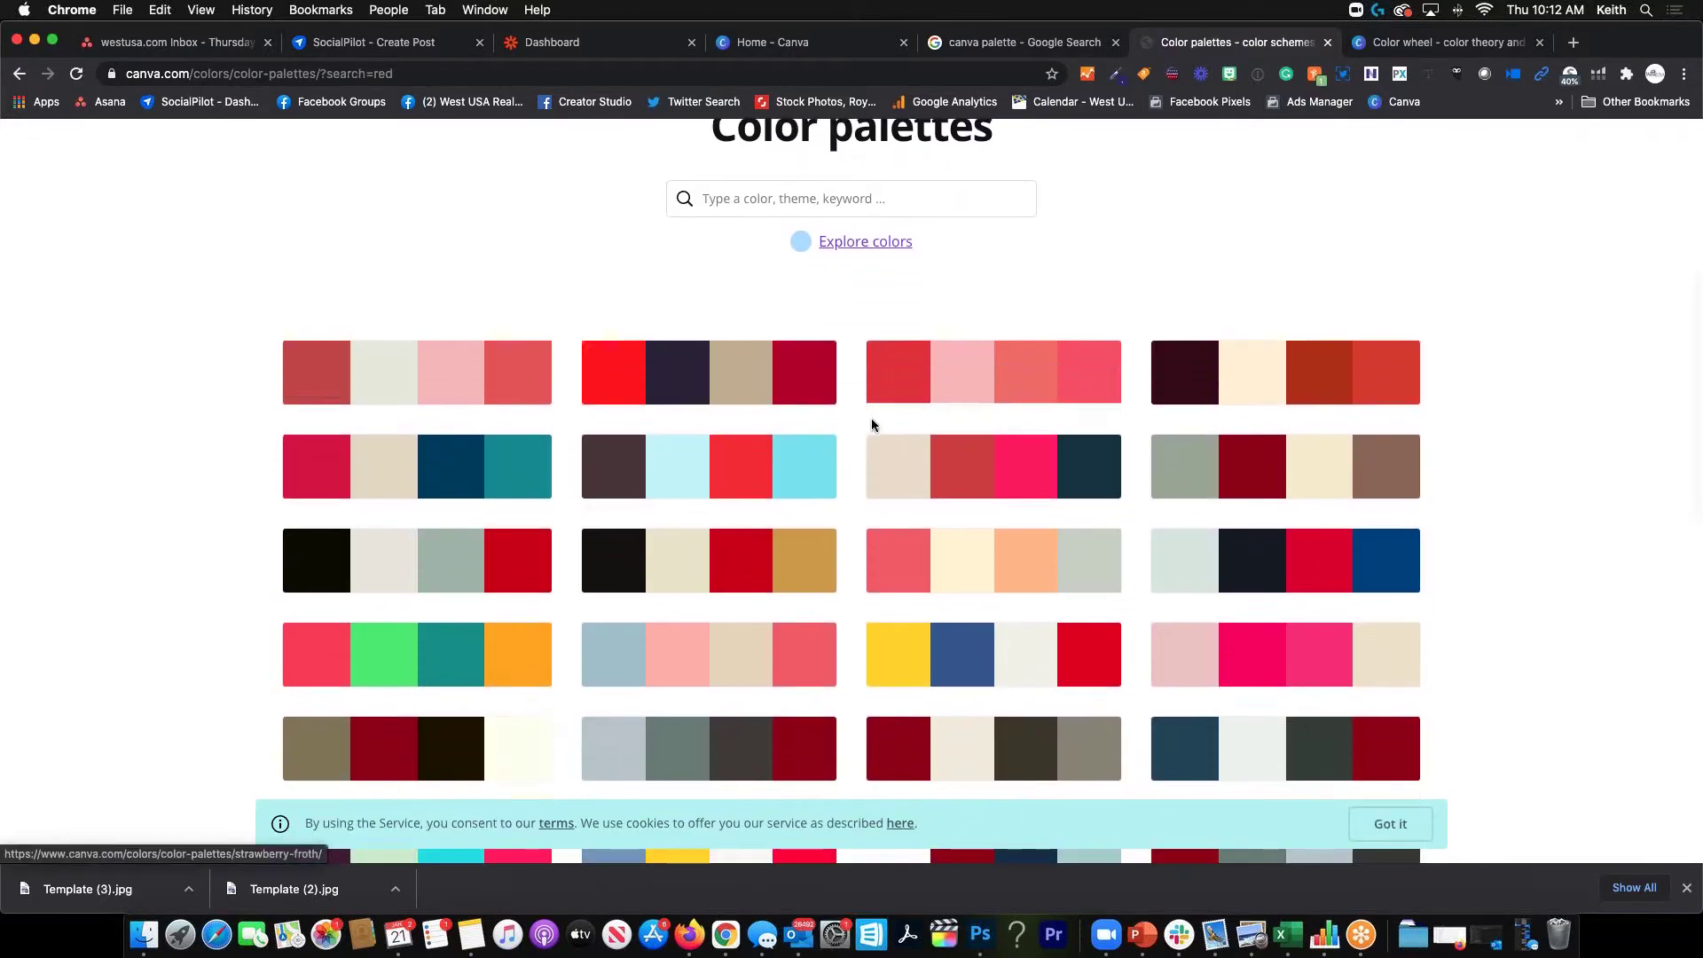
{"action": "scroll", "coordinate": [781, 497], "scroll_direction": "down", "scroll_amount": 2}
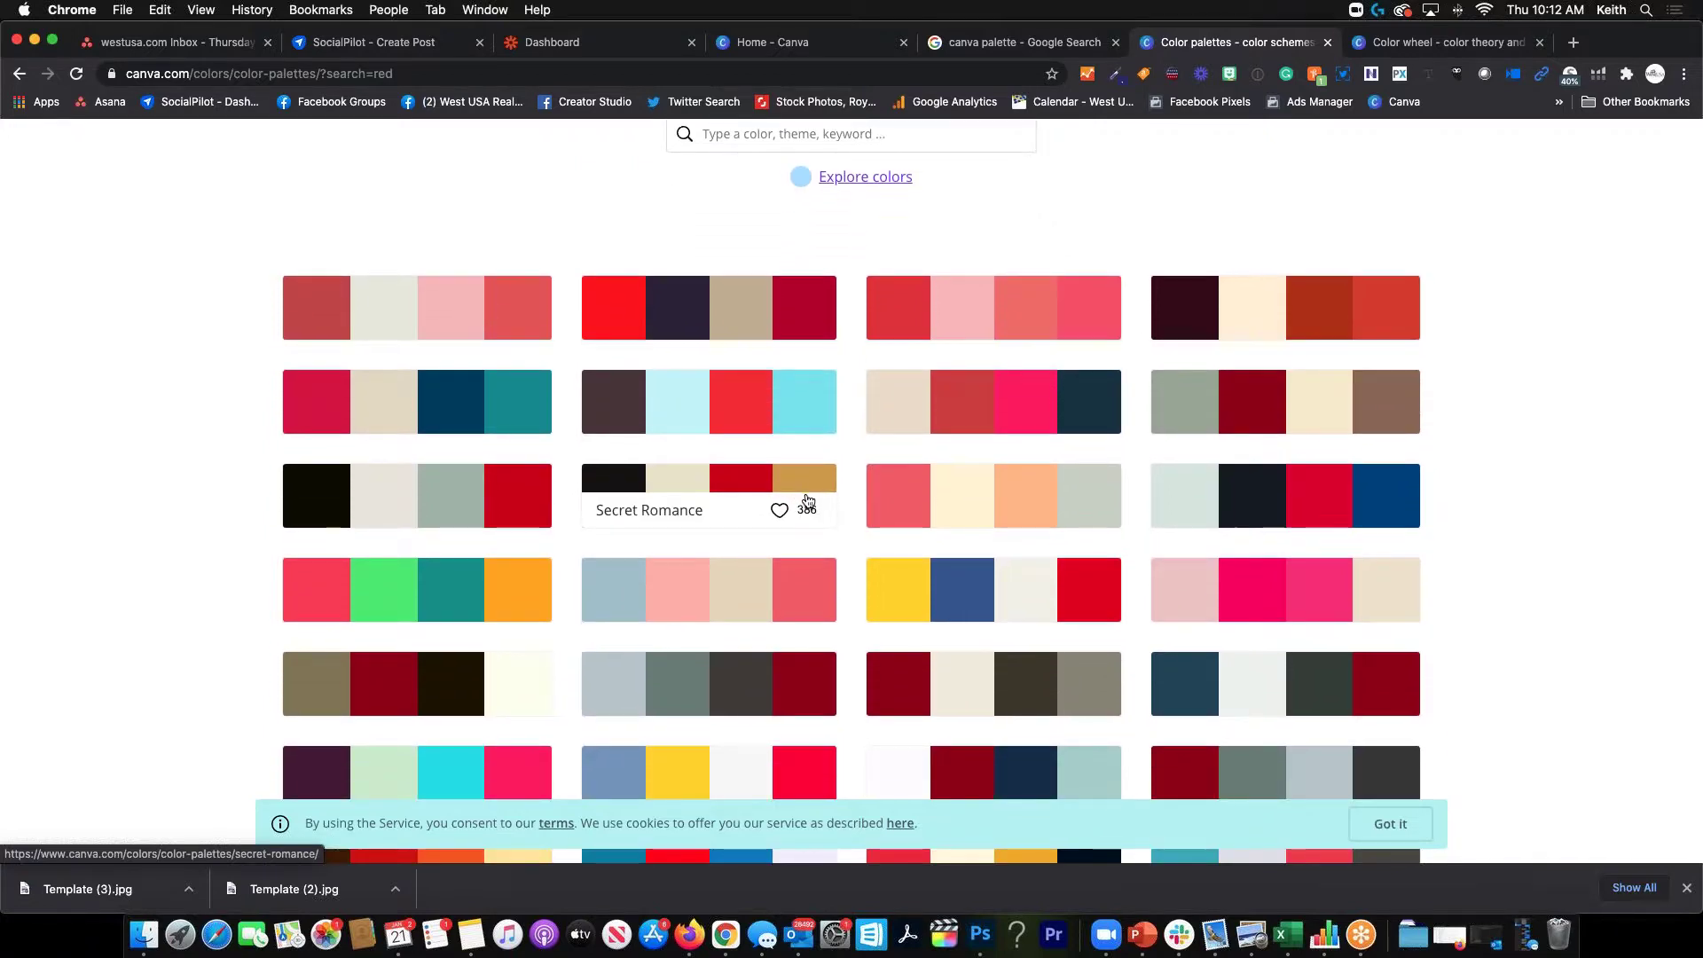
{"action": "scroll", "coordinate": [803, 497], "scroll_direction": "down", "scroll_amount": 3}
{"action": "scroll", "coordinate": [810, 497], "scroll_direction": "down", "scroll_amount": 3}
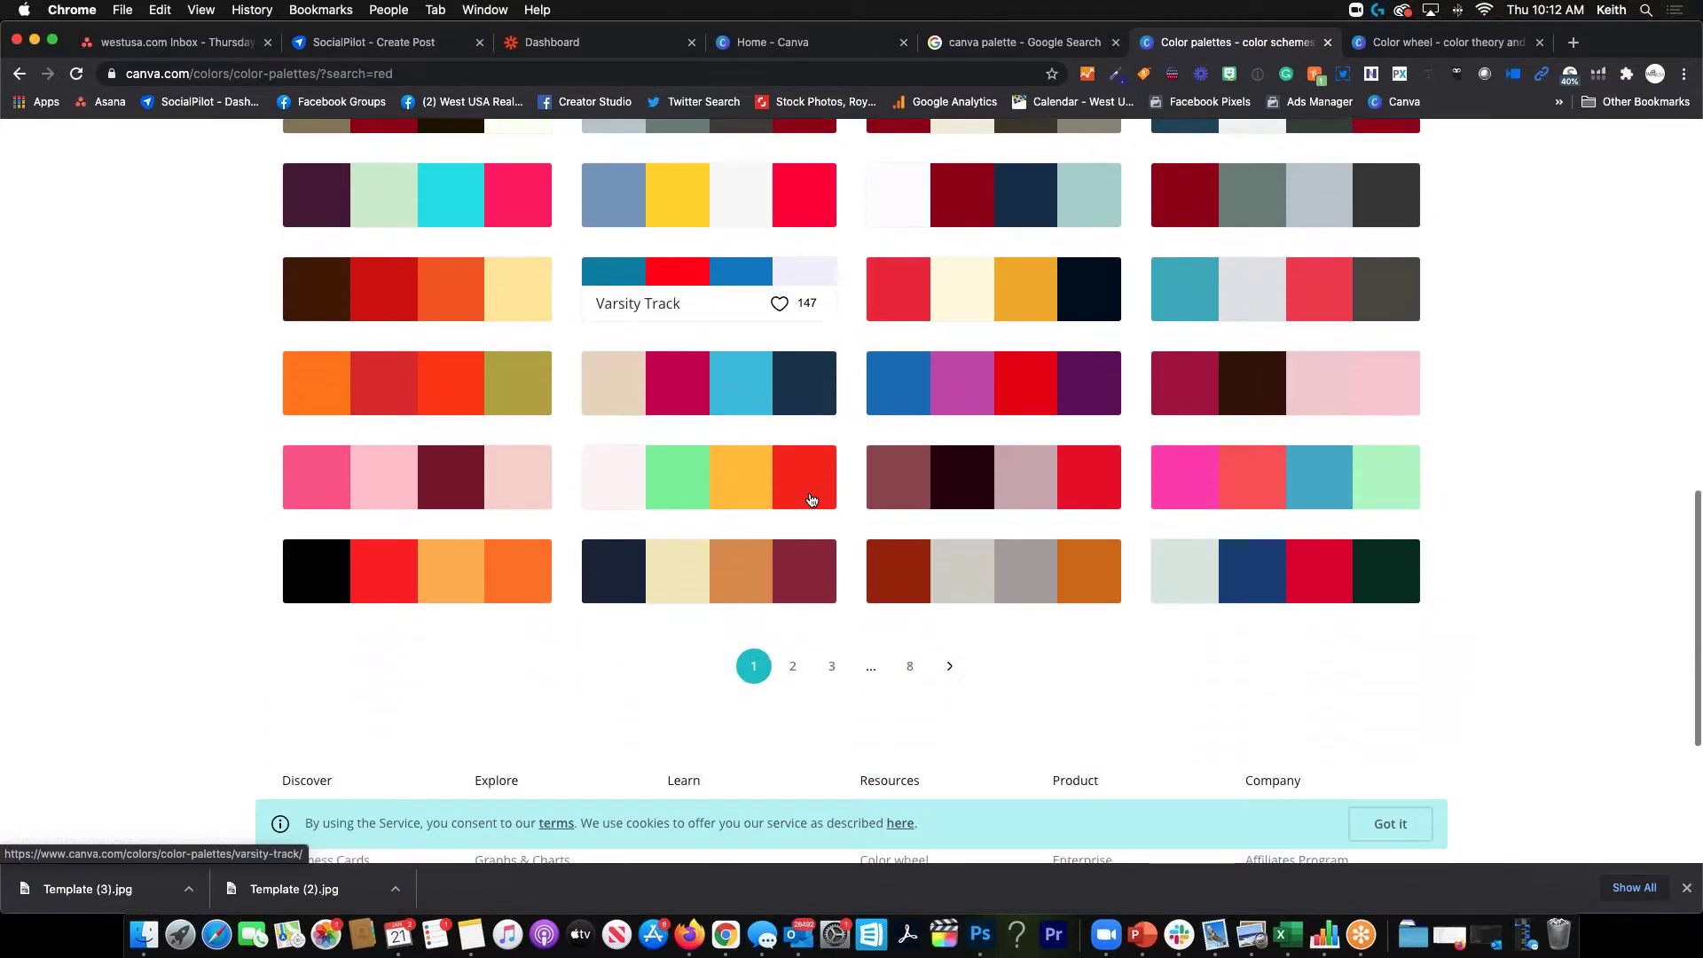
{"action": "scroll", "coordinate": [808, 494], "scroll_direction": "up", "scroll_amount": 3}
{"action": "scroll", "coordinate": [807, 494], "scroll_direction": "up", "scroll_amount": 5}
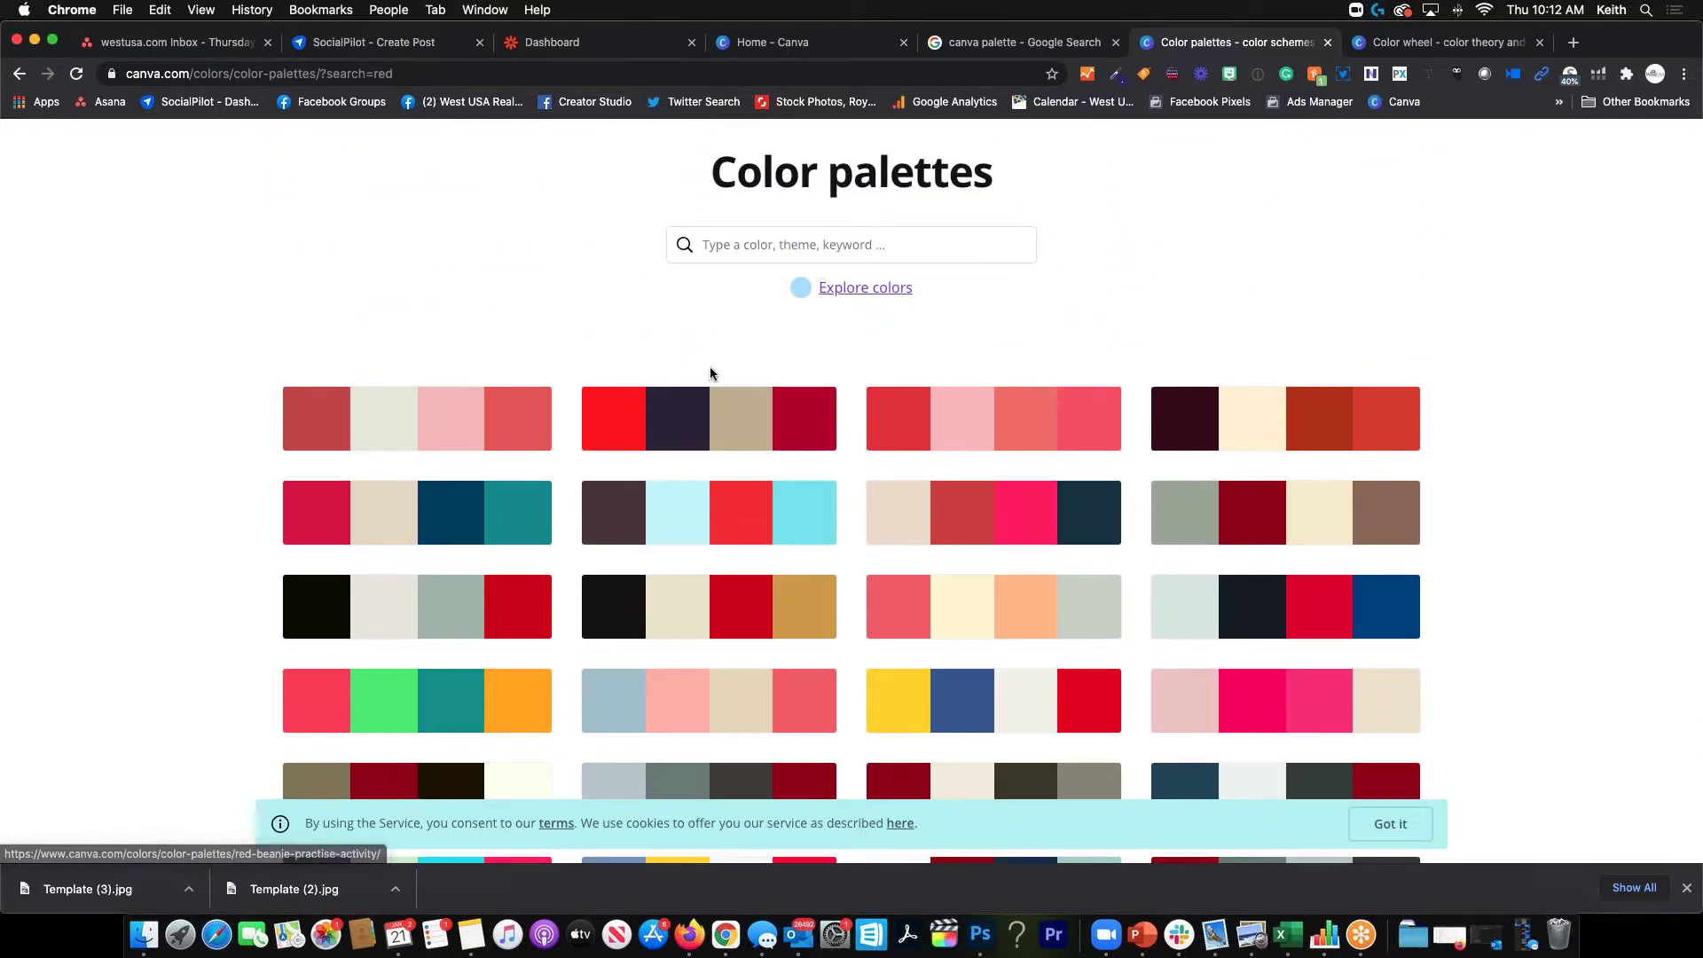
{"action": "scroll", "coordinate": [1288, 205], "scroll_direction": "up", "scroll_amount": 1}
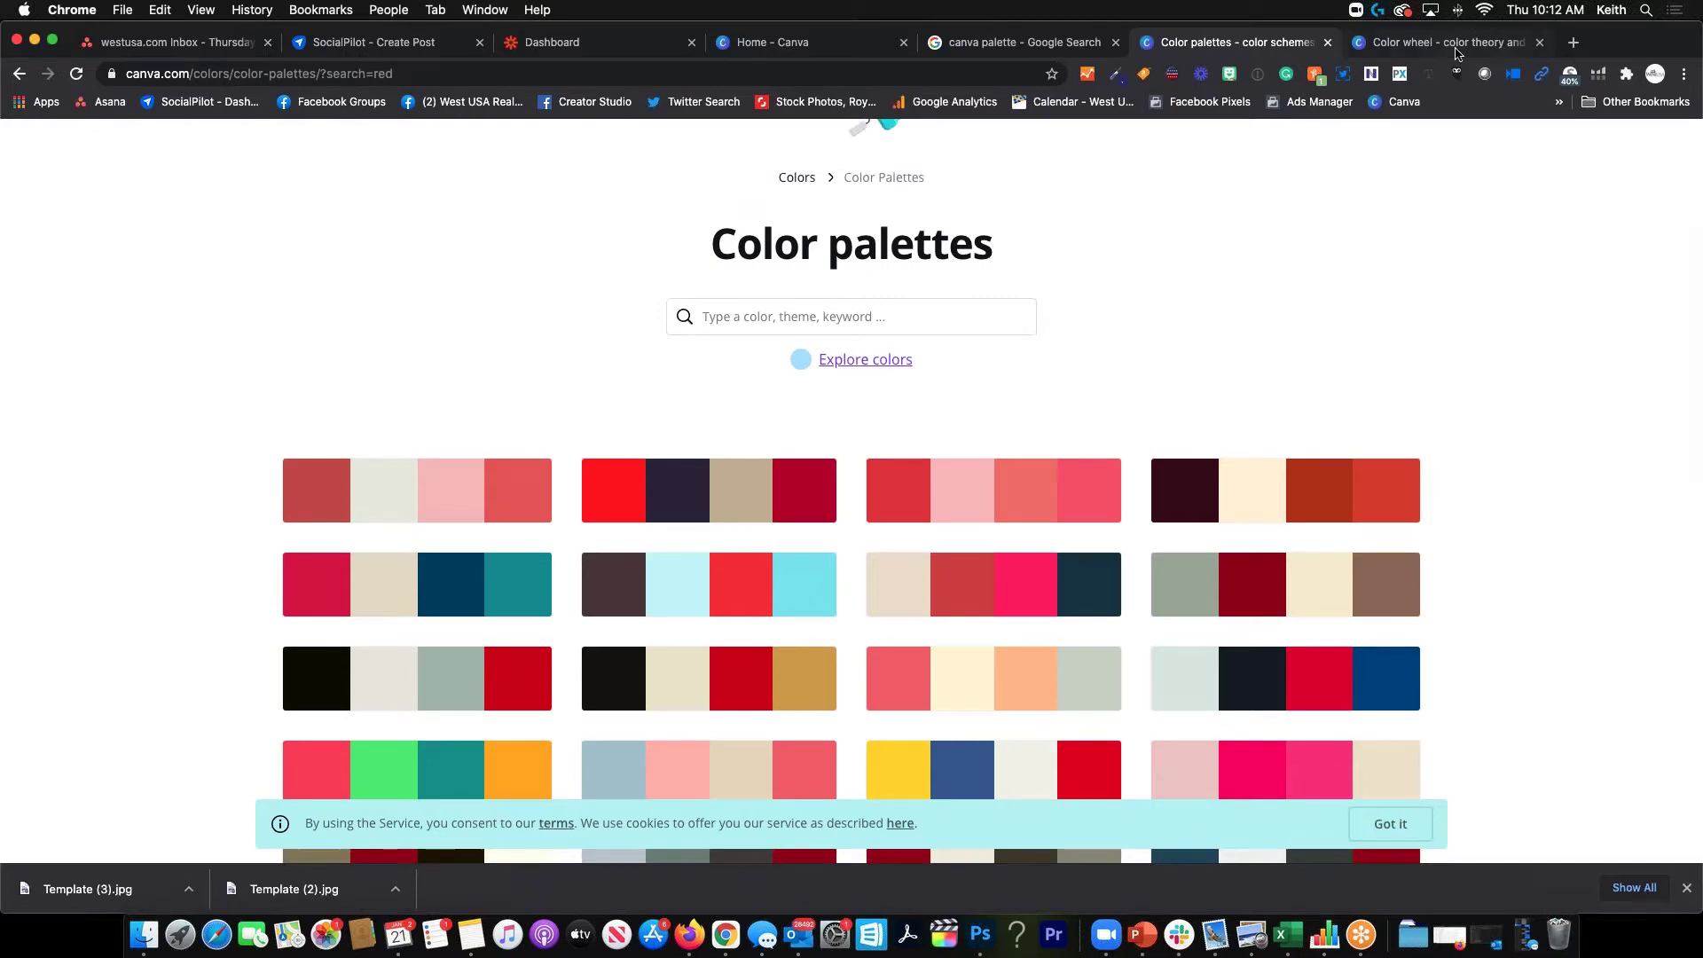
{"action": "left_click", "coordinate": [1457, 46]}
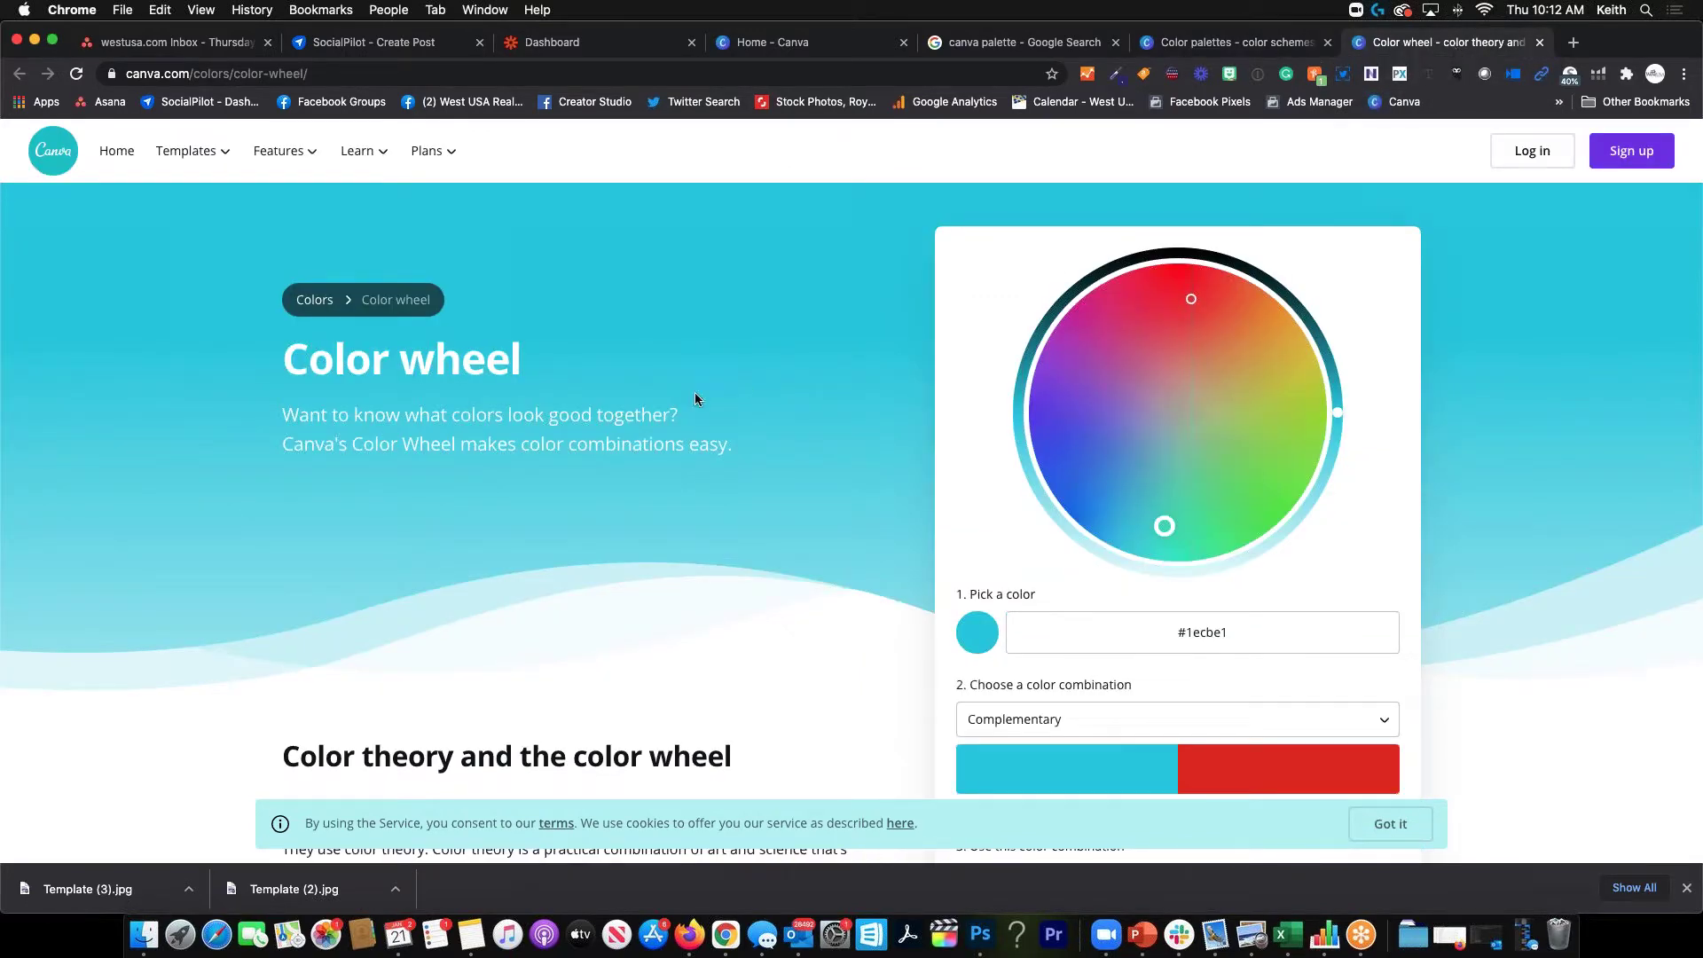
Scroll through the Color wheel page, briefly revisiting the Color palettes page
{"action": "scroll", "coordinate": [608, 417], "scroll_direction": "down", "scroll_amount": 4}
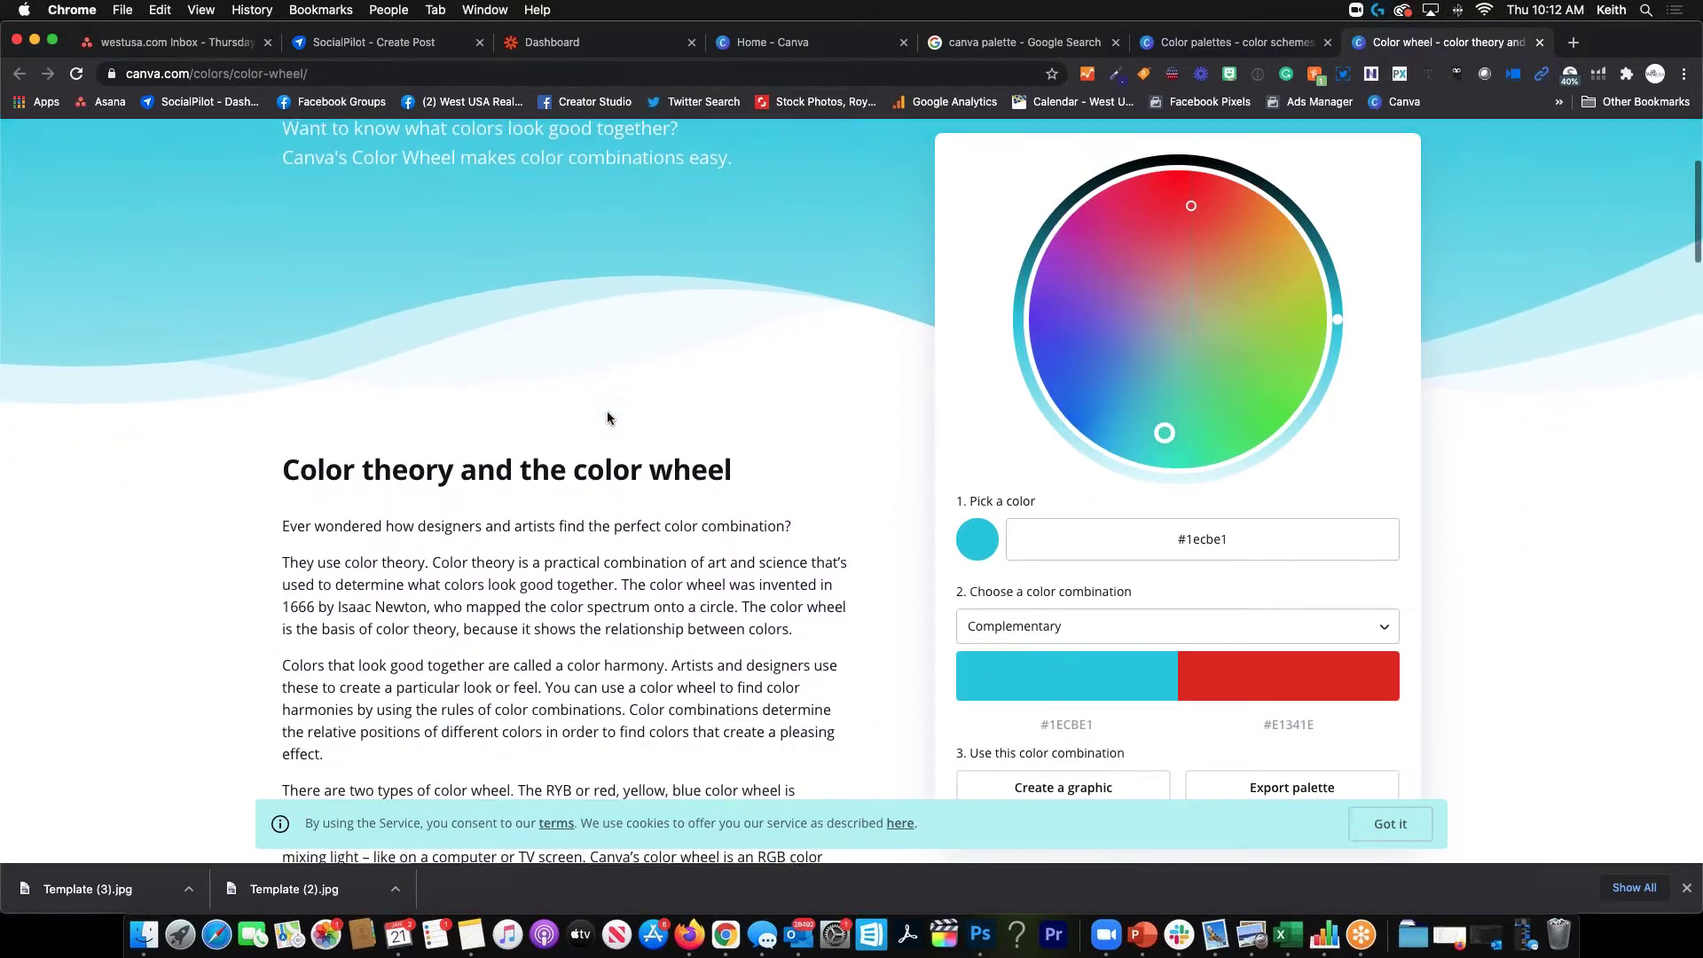
{"action": "scroll", "coordinate": [609, 411], "scroll_direction": "down", "scroll_amount": 2}
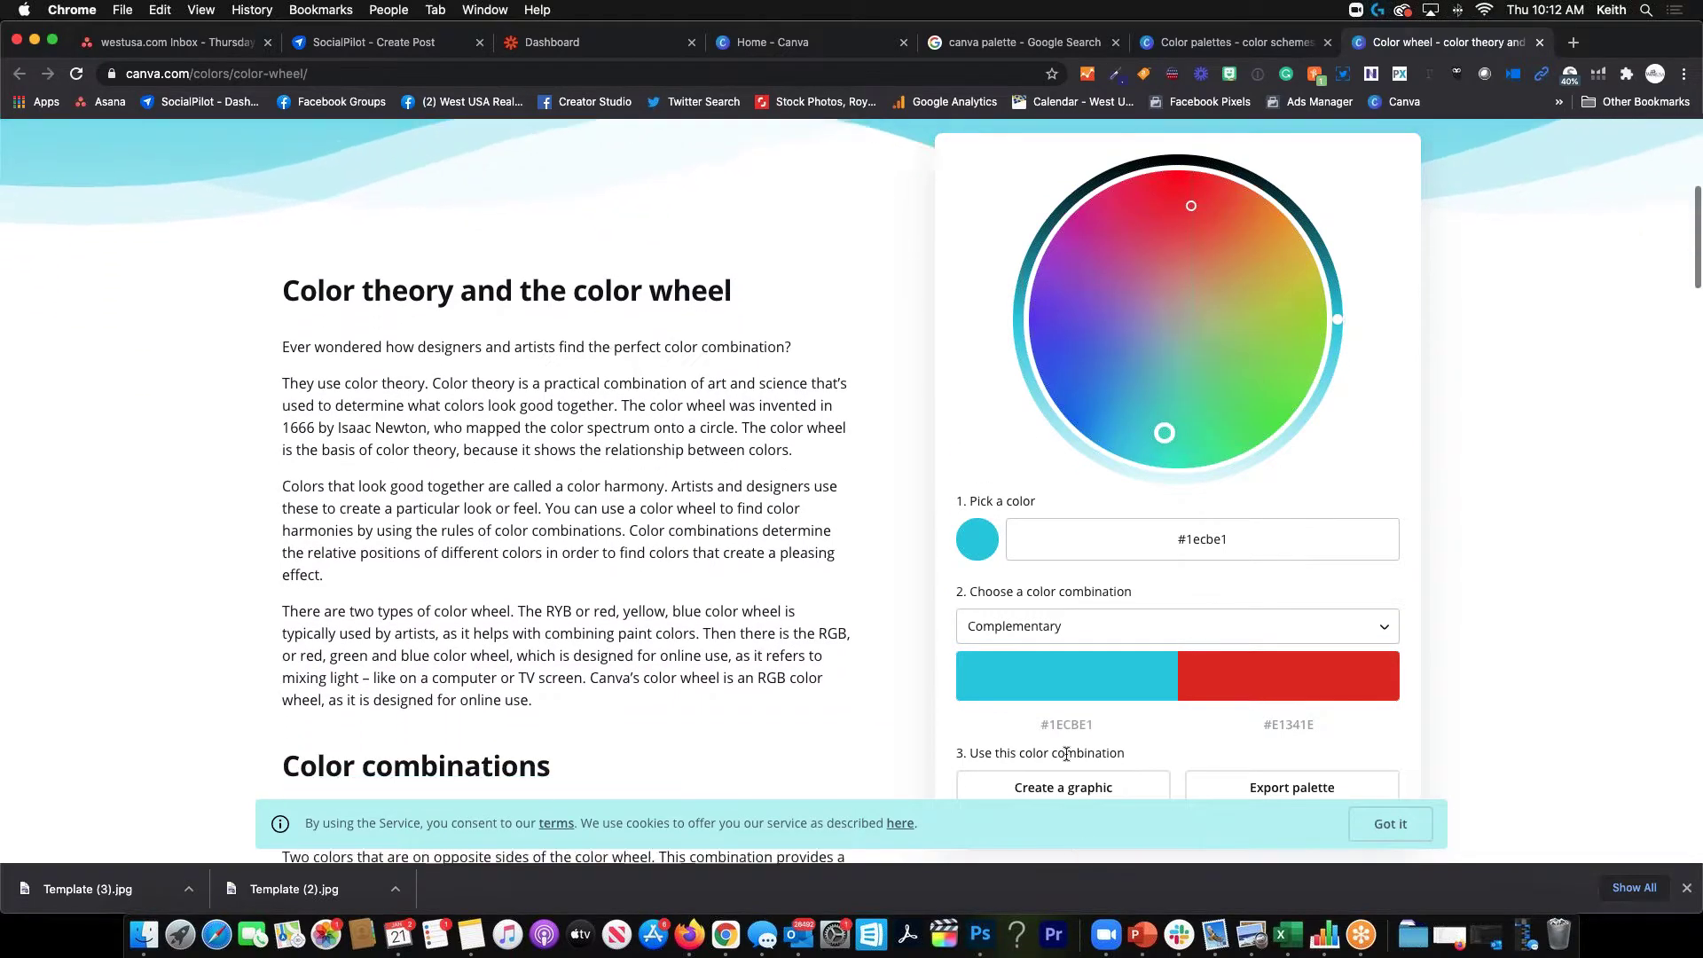
{"action": "scroll", "coordinate": [866, 667], "scroll_direction": "up", "scroll_amount": 8}
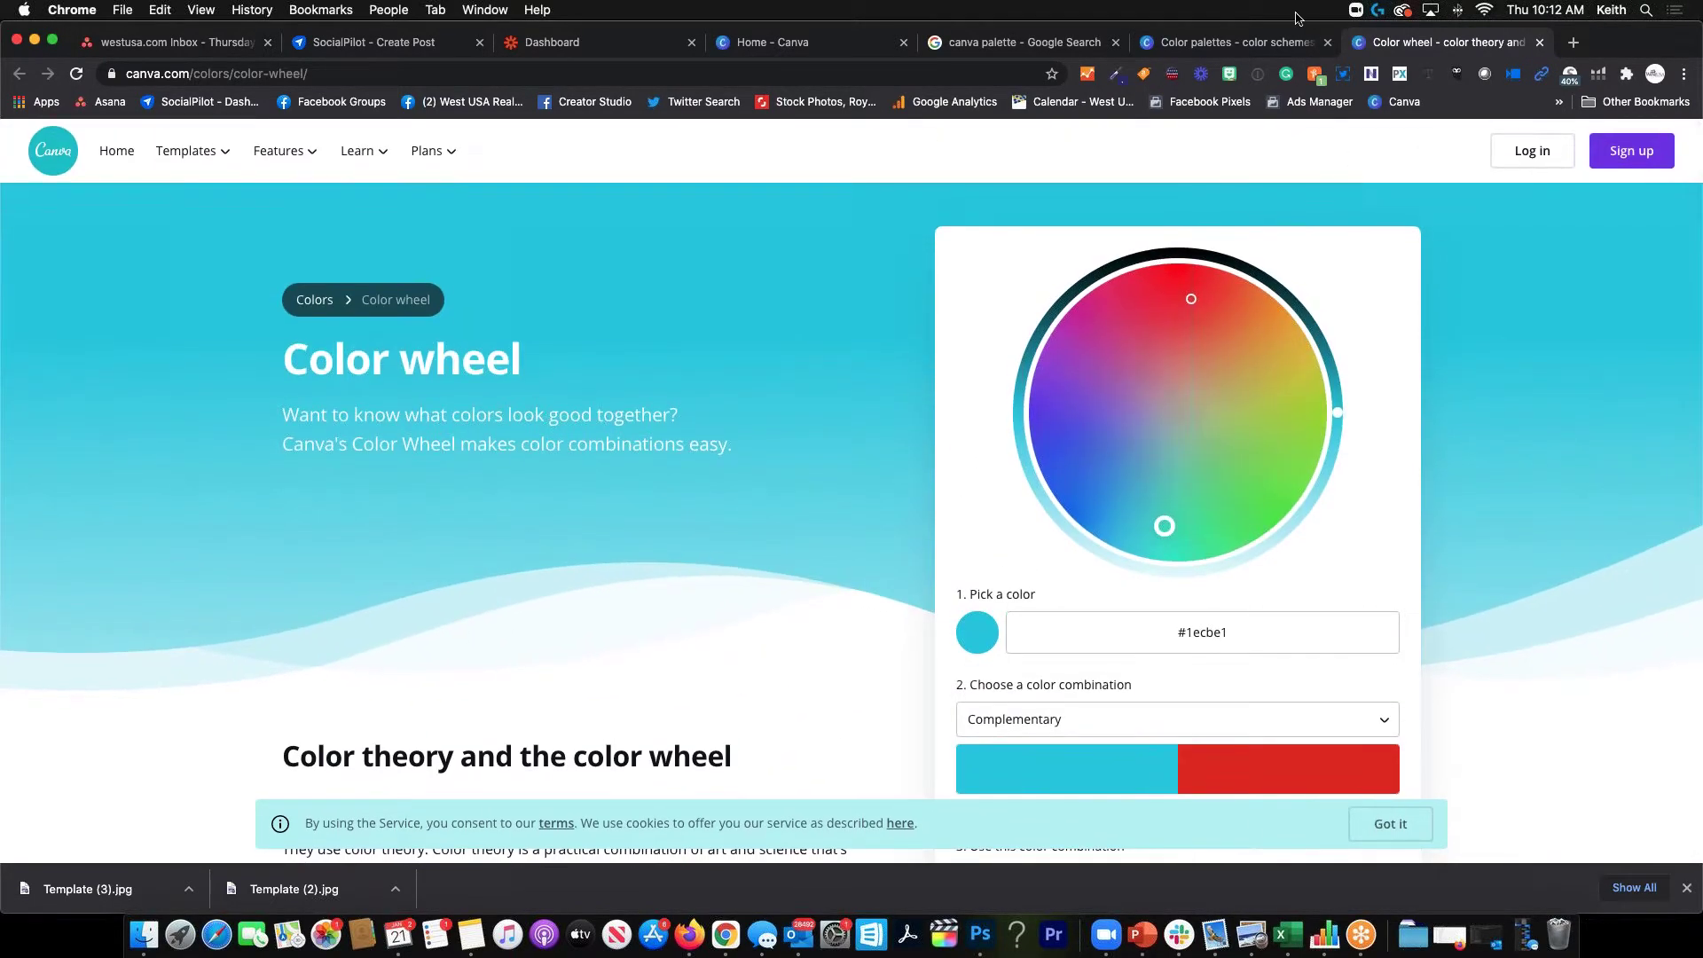
{"action": "left_click", "coordinate": [1240, 42]}
{"action": "scroll", "coordinate": [727, 325], "scroll_direction": "up", "scroll_amount": 2}
{"action": "scroll", "coordinate": [726, 324], "scroll_direction": "up", "scroll_amount": 2}
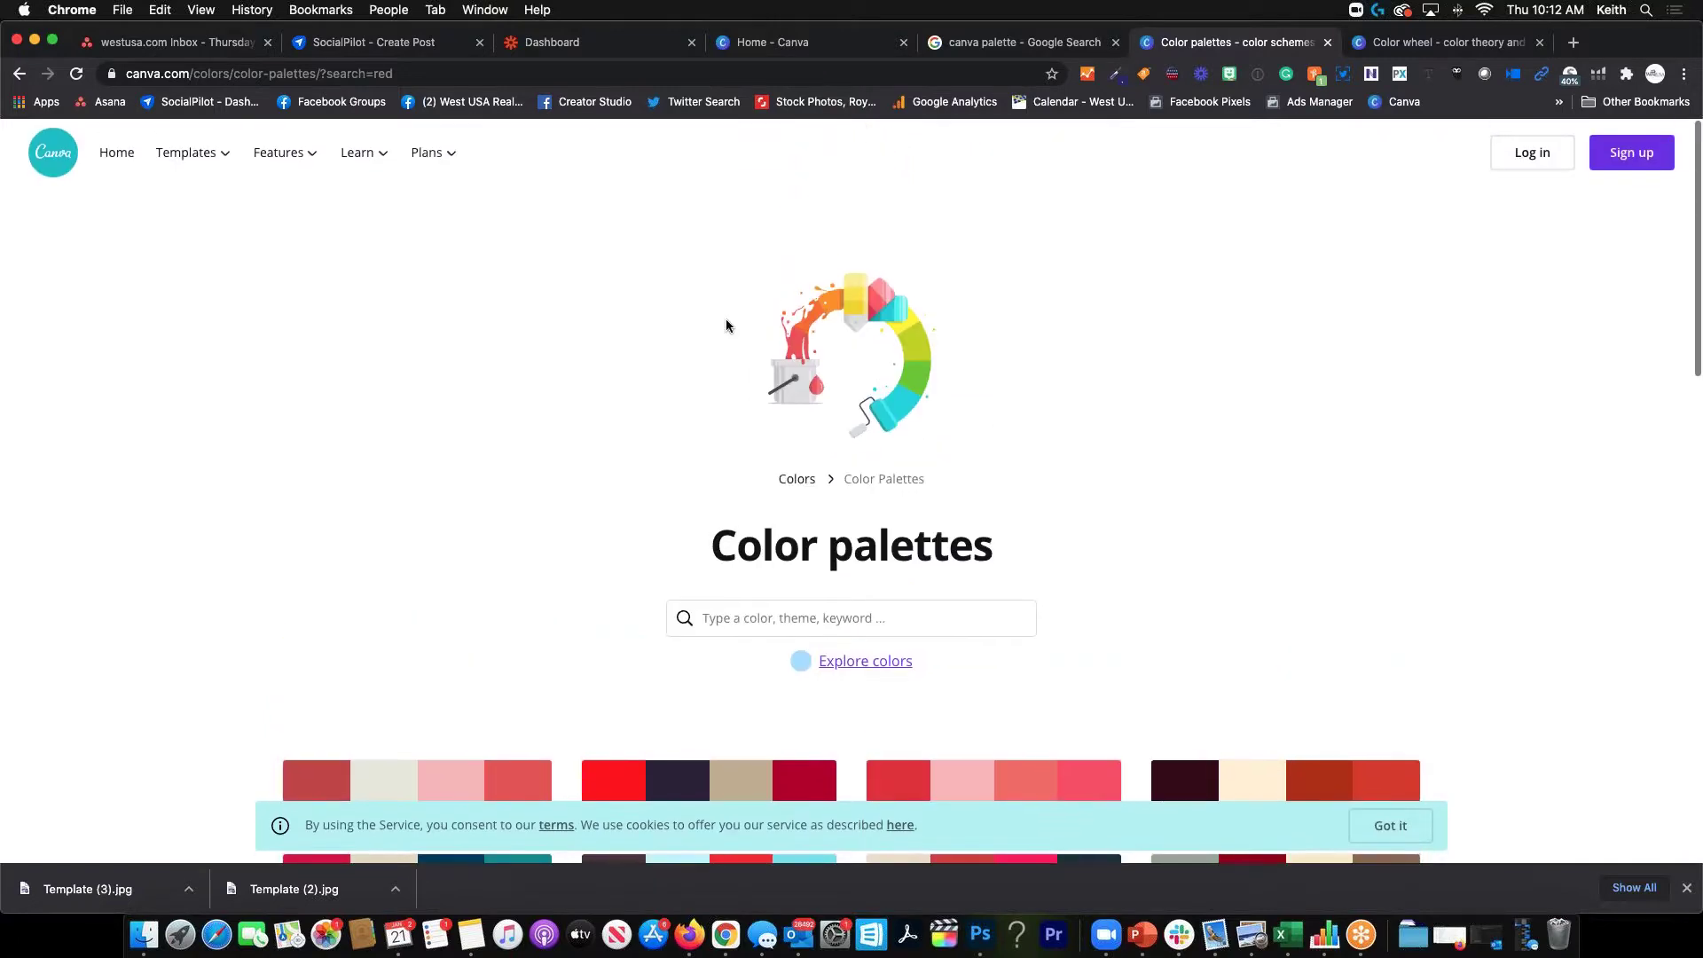
{"action": "left_click", "coordinate": [1442, 43]}
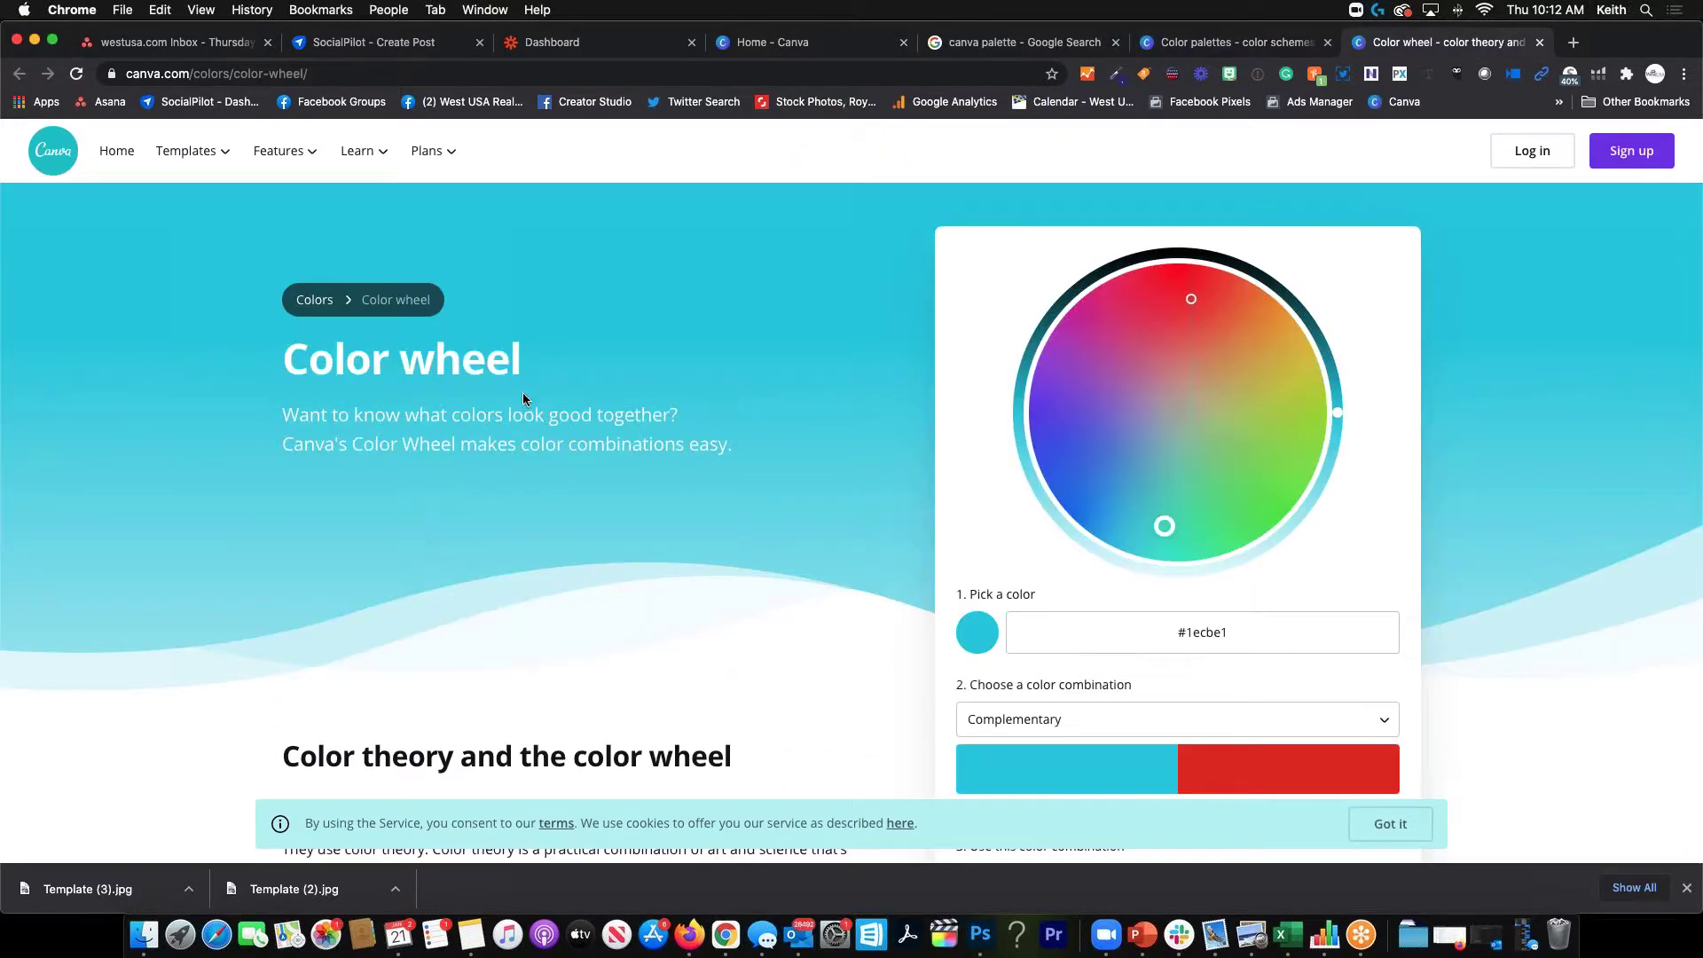
{"action": "scroll", "coordinate": [429, 618], "scroll_direction": "down", "scroll_amount": 5}
{"action": "scroll", "coordinate": [431, 606], "scroll_direction": "down", "scroll_amount": 1}
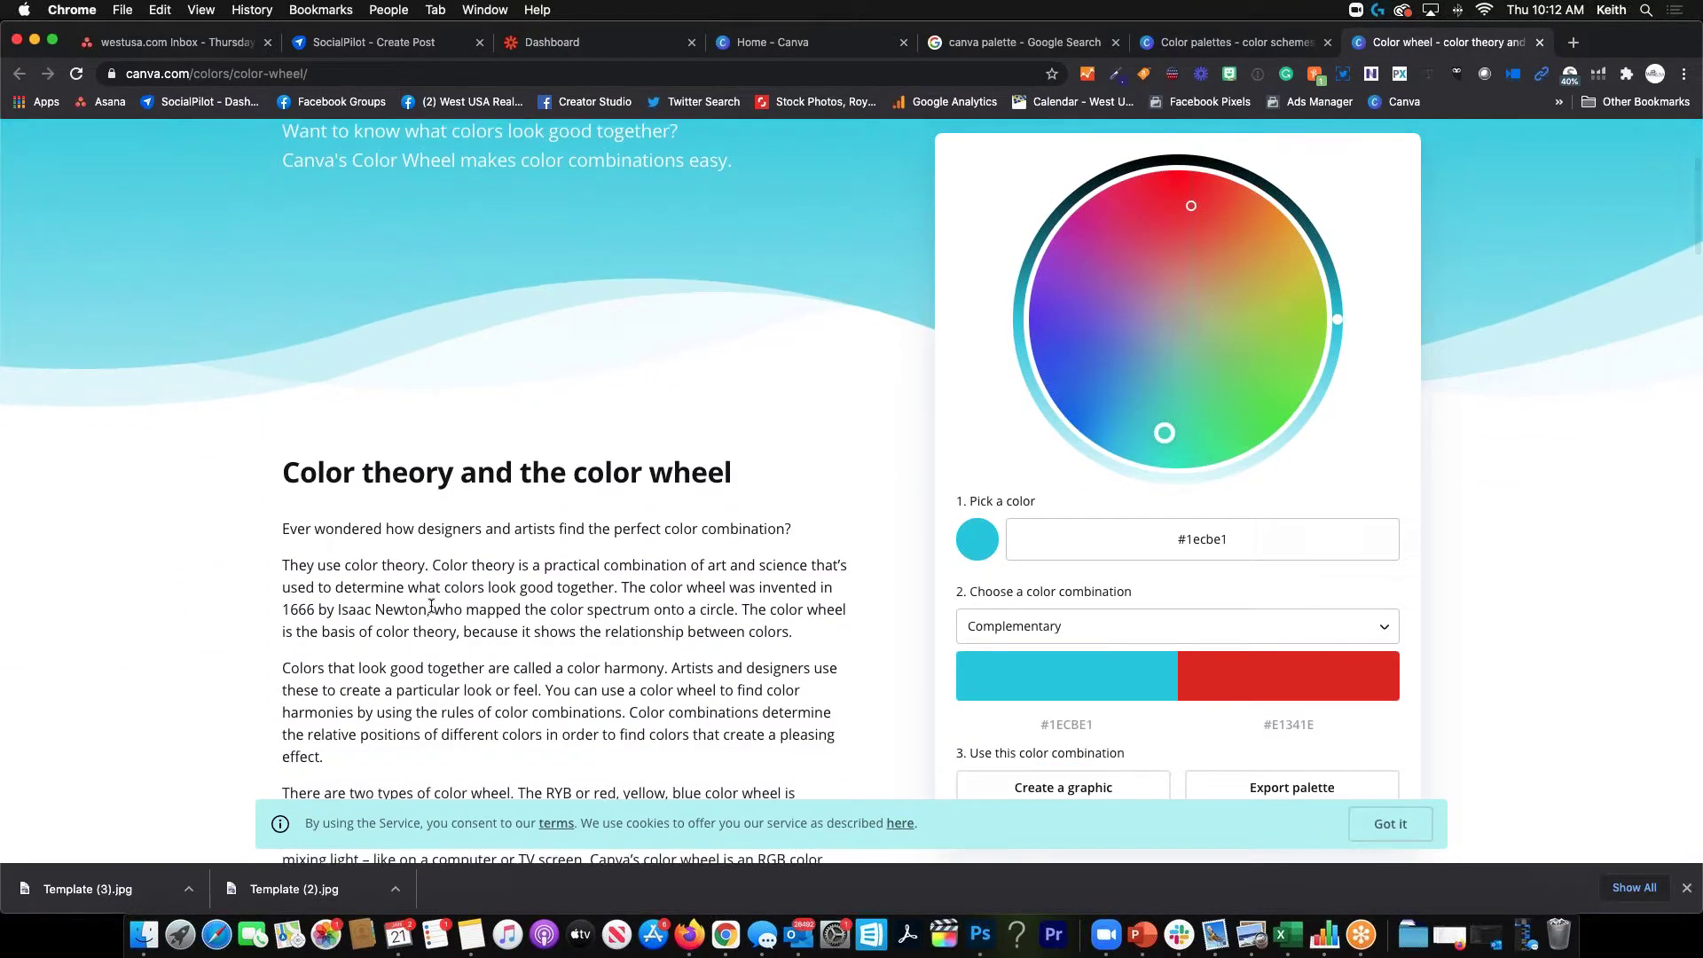
{"action": "scroll", "coordinate": [431, 606], "scroll_direction": "down", "scroll_amount": 8}
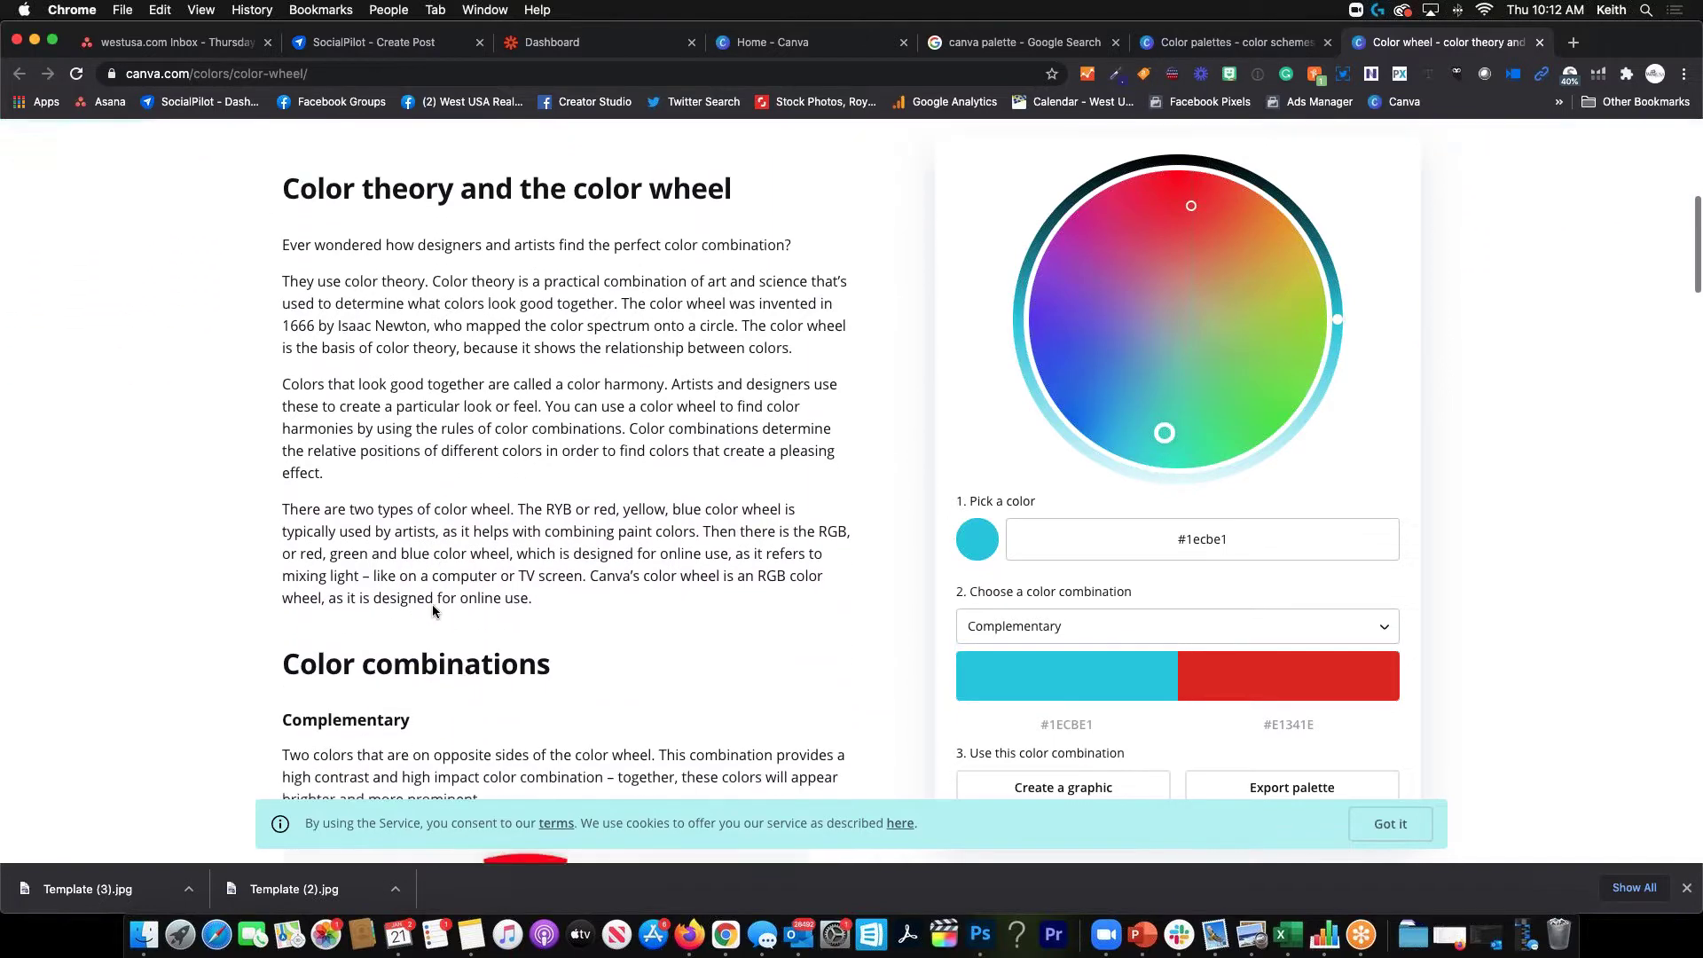
{"action": "scroll", "coordinate": [433, 610], "scroll_direction": "down", "scroll_amount": 5}
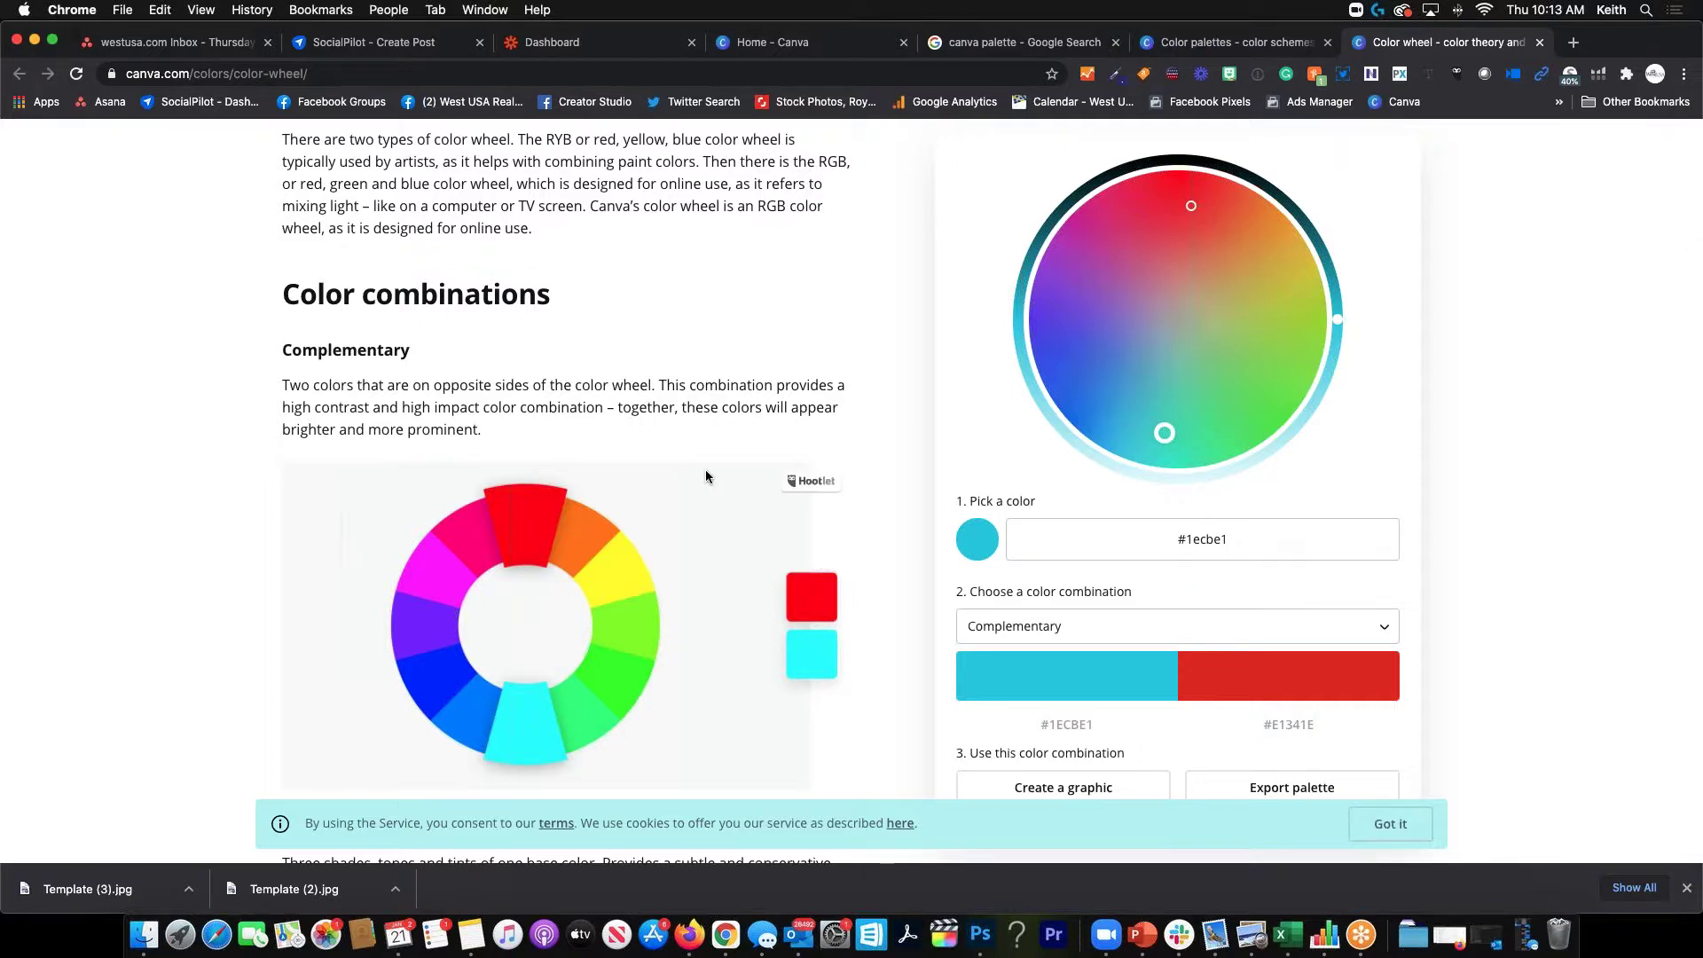
{"action": "scroll", "coordinate": [889, 429], "scroll_direction": "up", "scroll_amount": 2}
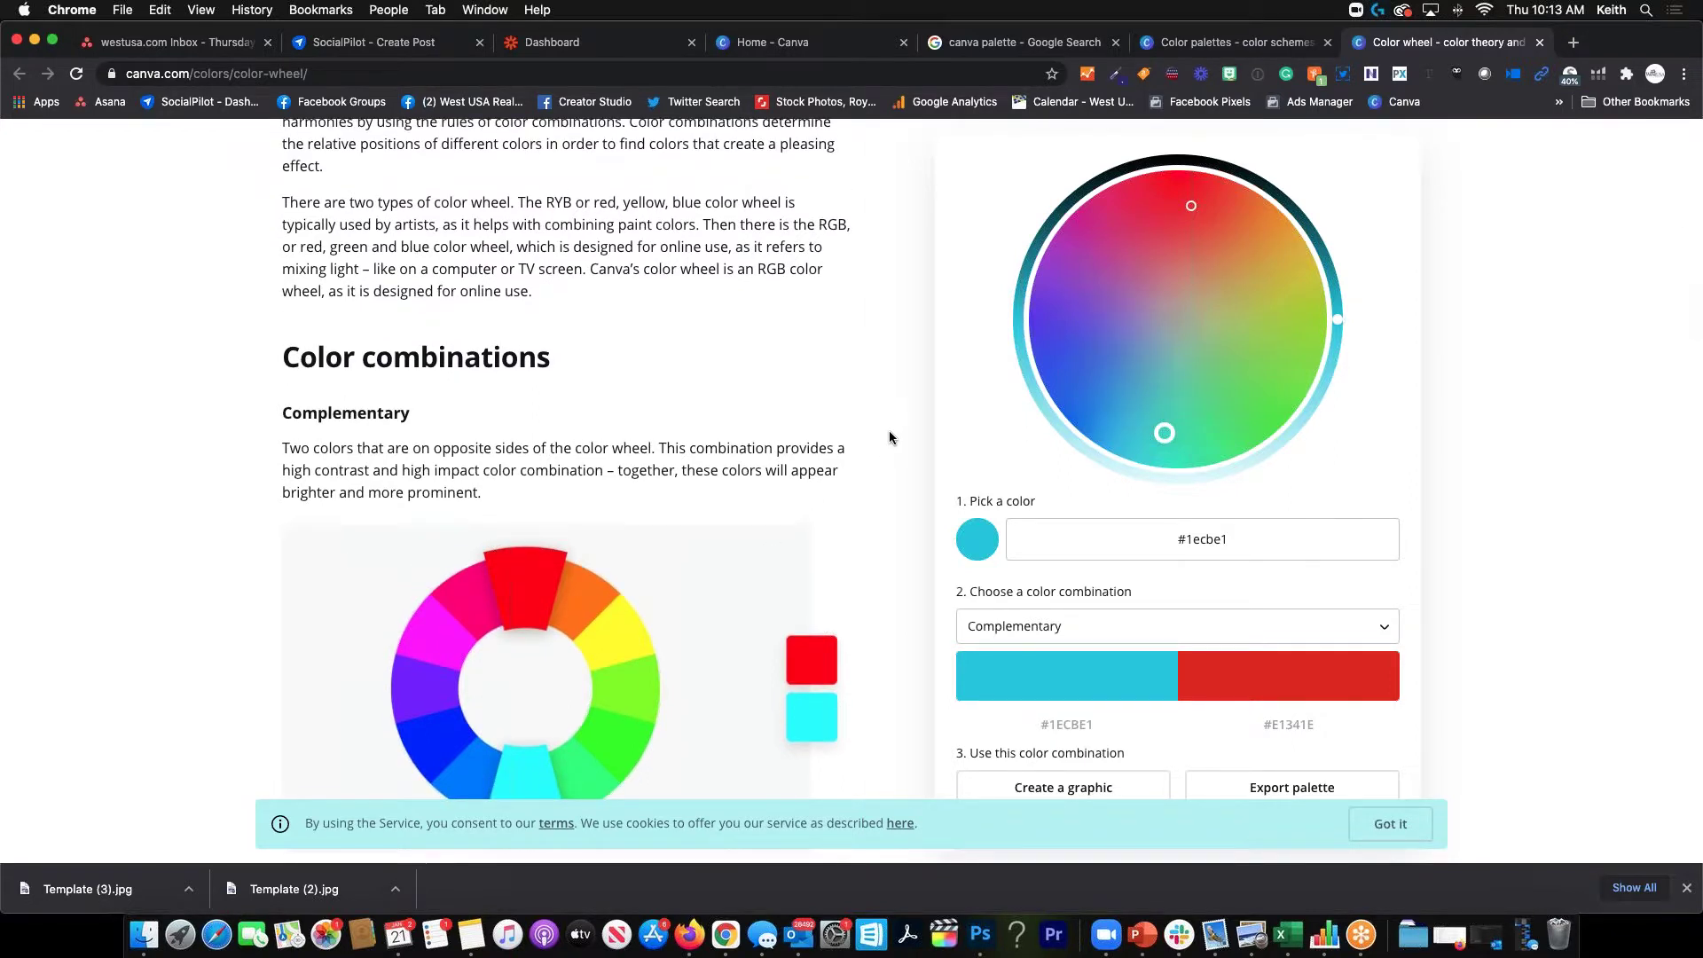
{"action": "scroll", "coordinate": [841, 491], "scroll_direction": "down", "scroll_amount": 2}
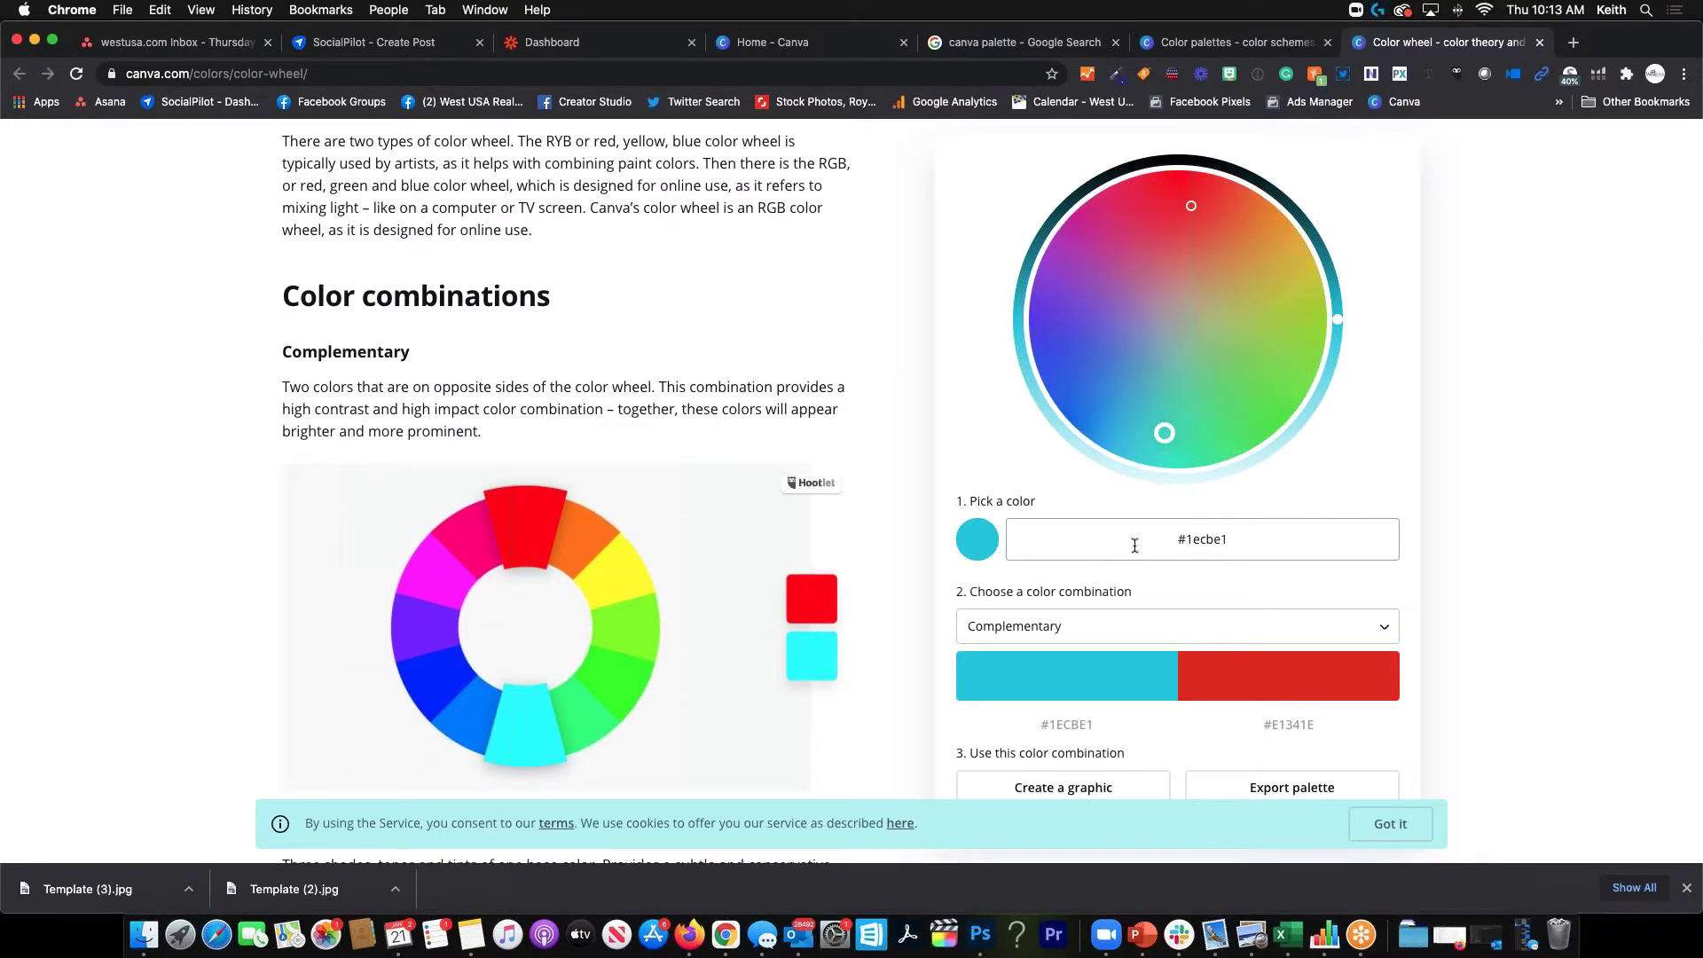
Drag the wheel's hue from cyan to purple #8435CA and review its colour combinations
{"action": "left_click", "coordinate": [1241, 550]}
{"action": "mouse_move", "coordinate": [1163, 436]}
{"action": "left_mouse_down"}
{"action": "mouse_move", "coordinate": [1133, 414]}
{"action": "mouse_move", "coordinate": [1091, 317]}
{"action": "left_mouse_up"}
{"action": "scroll", "coordinate": [922, 471], "scroll_direction": "down", "scroll_amount": 5}
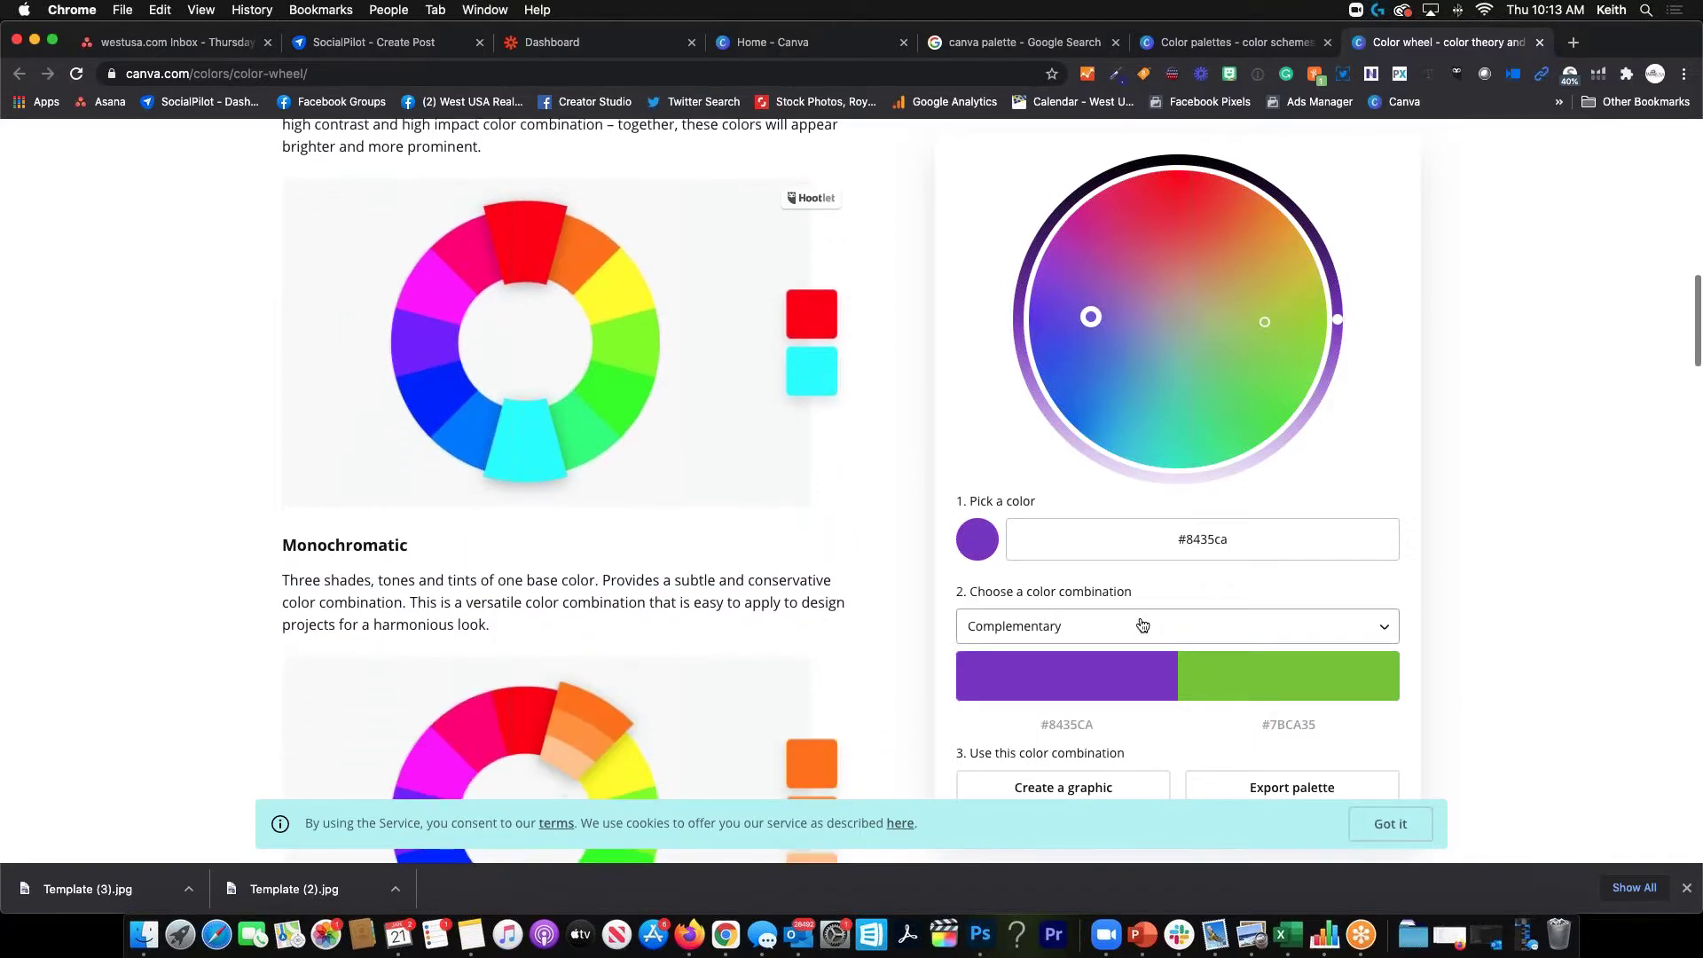
{"action": "scroll", "coordinate": [1483, 608], "scroll_direction": "down", "scroll_amount": 3}
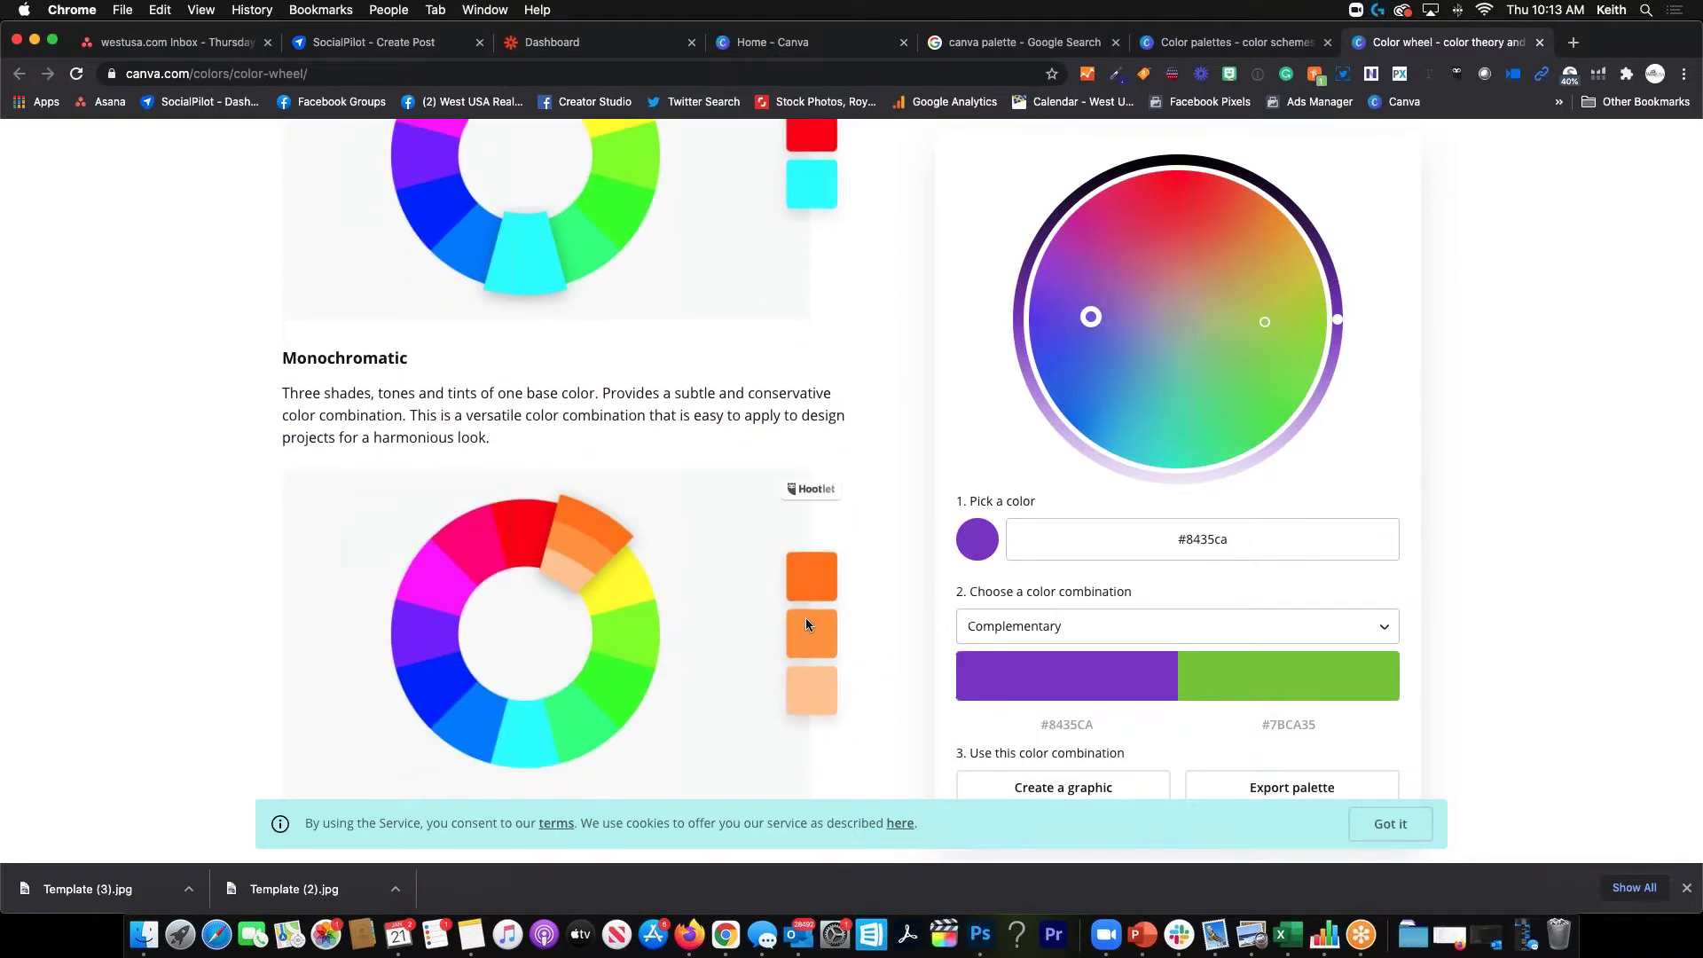
{"action": "scroll", "coordinate": [805, 617], "scroll_direction": "up", "scroll_amount": 5}
{"action": "scroll", "coordinate": [740, 611], "scroll_direction": "down", "scroll_amount": 8}
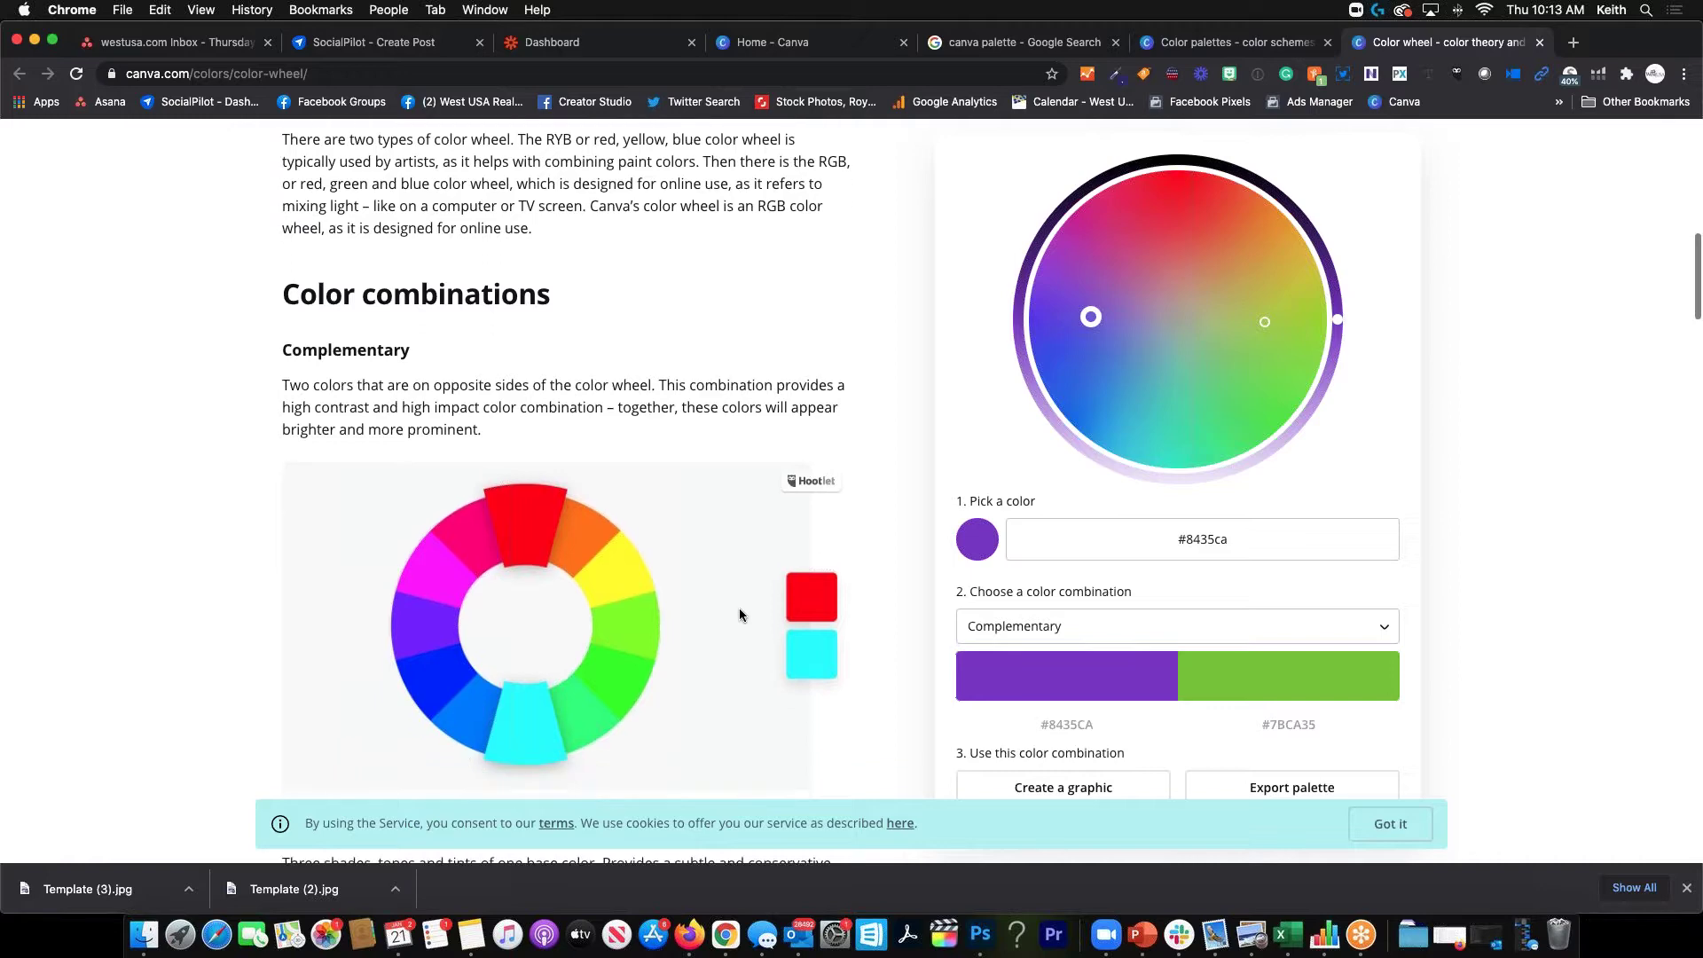
{"action": "scroll", "coordinate": [739, 614], "scroll_direction": "down", "scroll_amount": 6}
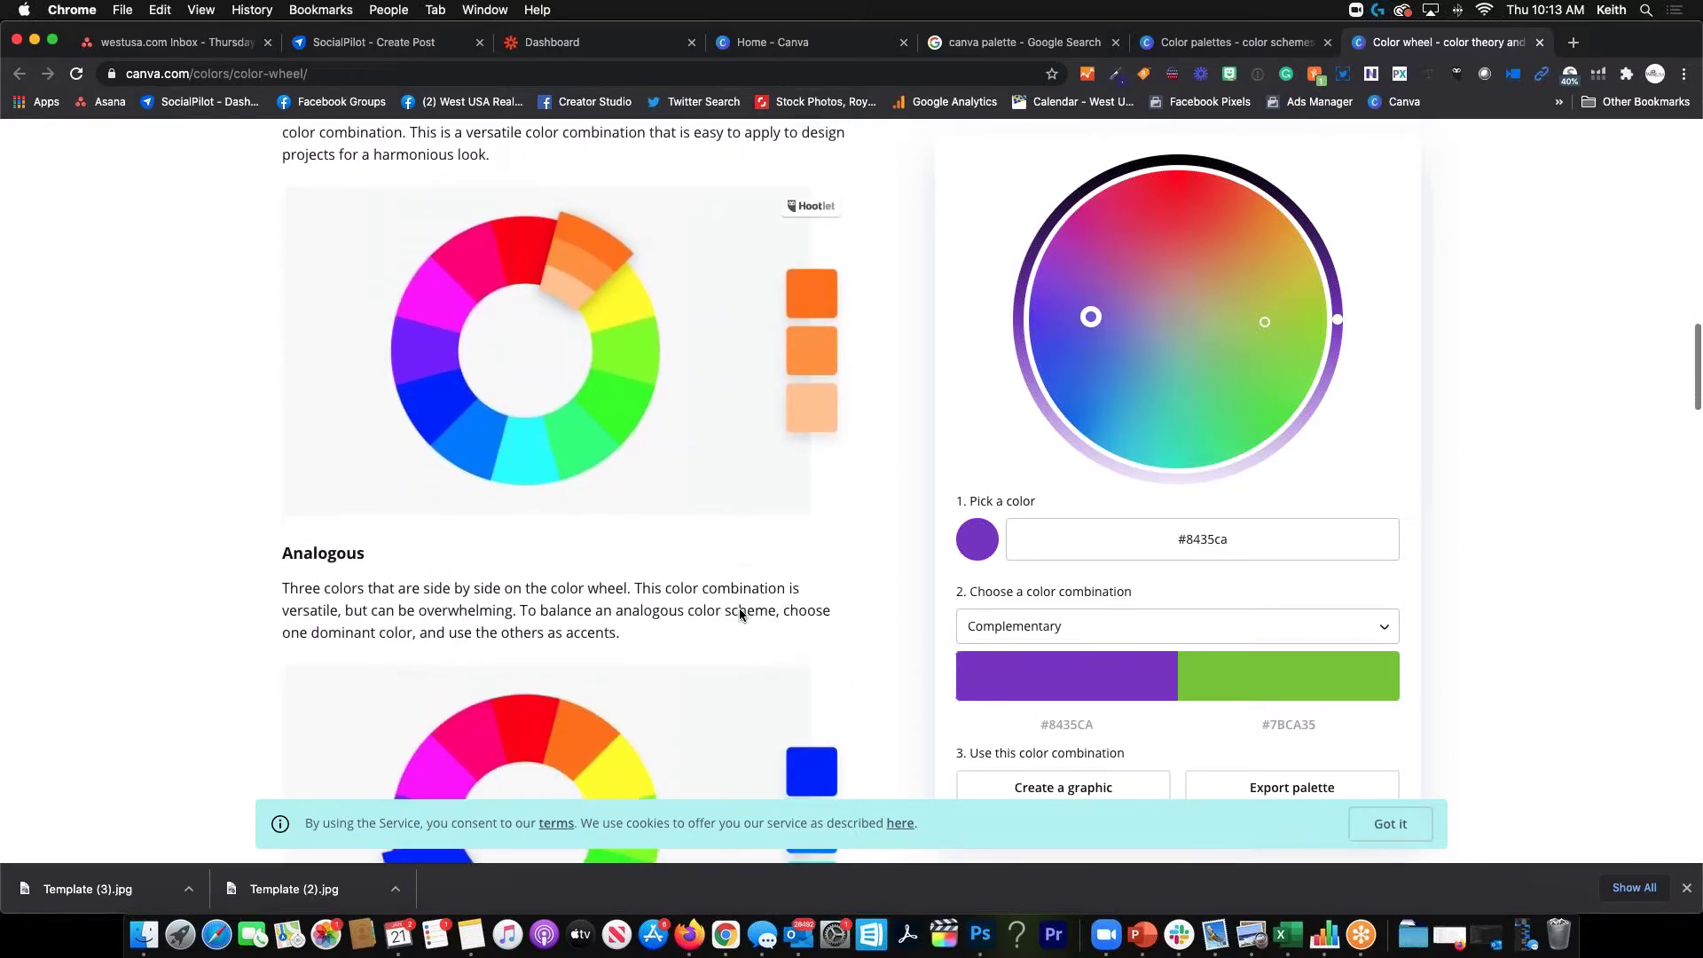
{"action": "scroll", "coordinate": [738, 609], "scroll_direction": "down", "scroll_amount": 3}
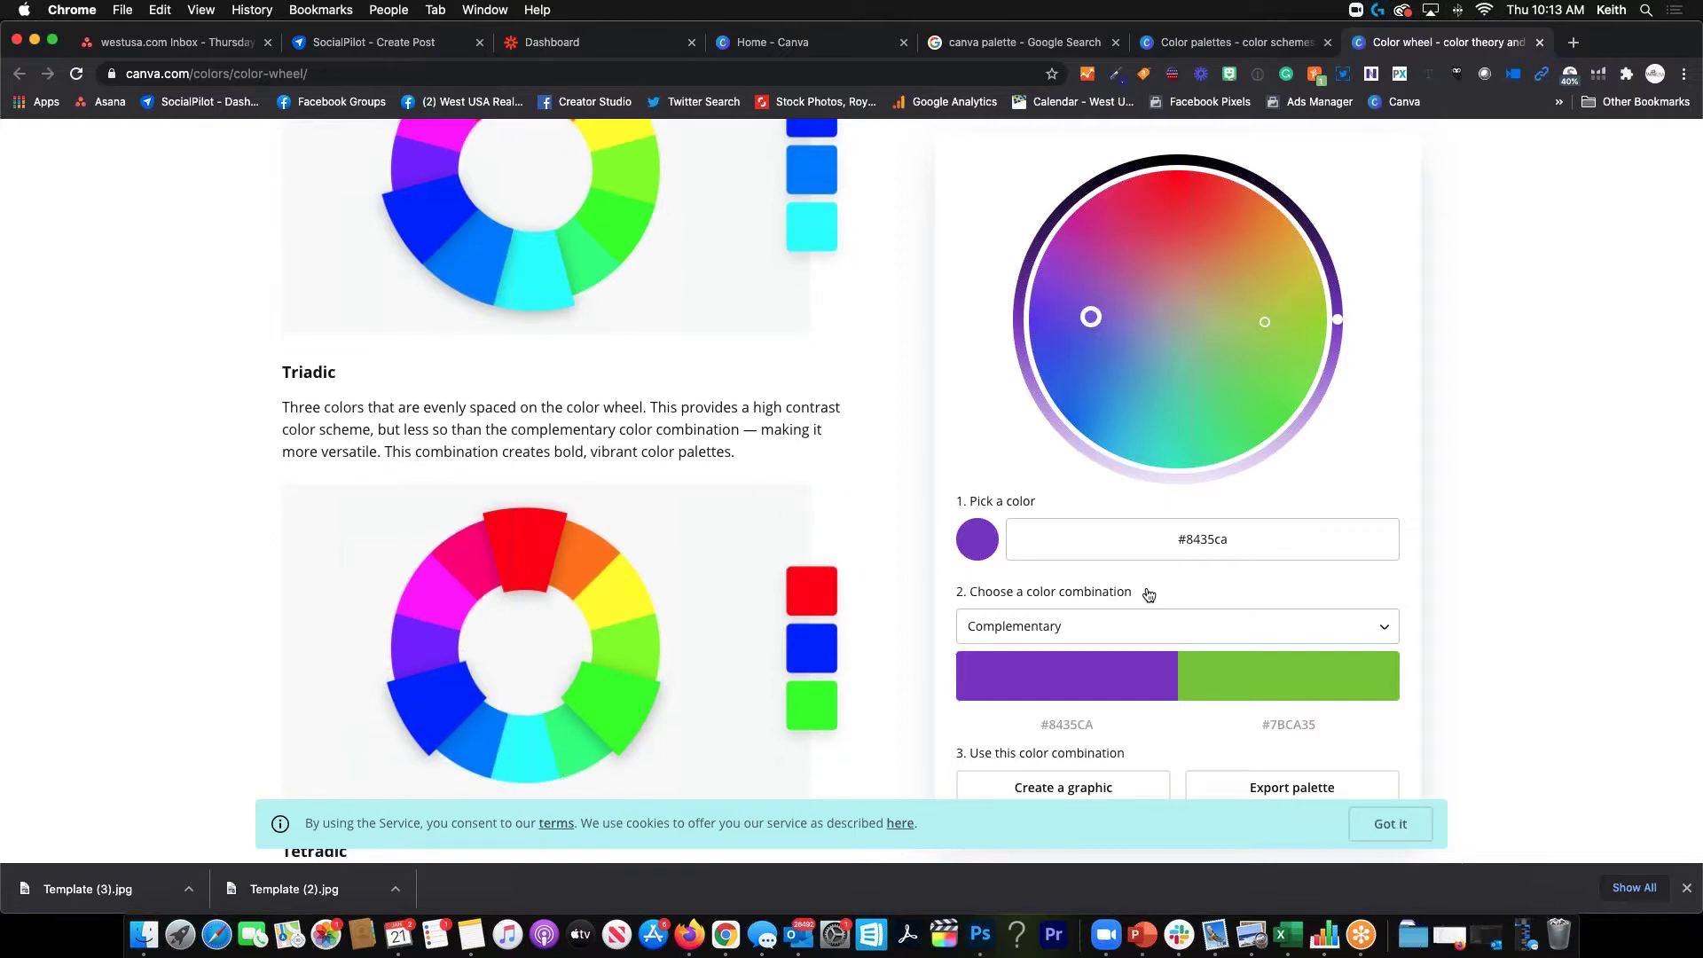
{"action": "scroll", "coordinate": [1075, 679], "scroll_direction": "down", "scroll_amount": 1}
{"action": "scroll", "coordinate": [1074, 678], "scroll_direction": "down", "scroll_amount": 5}
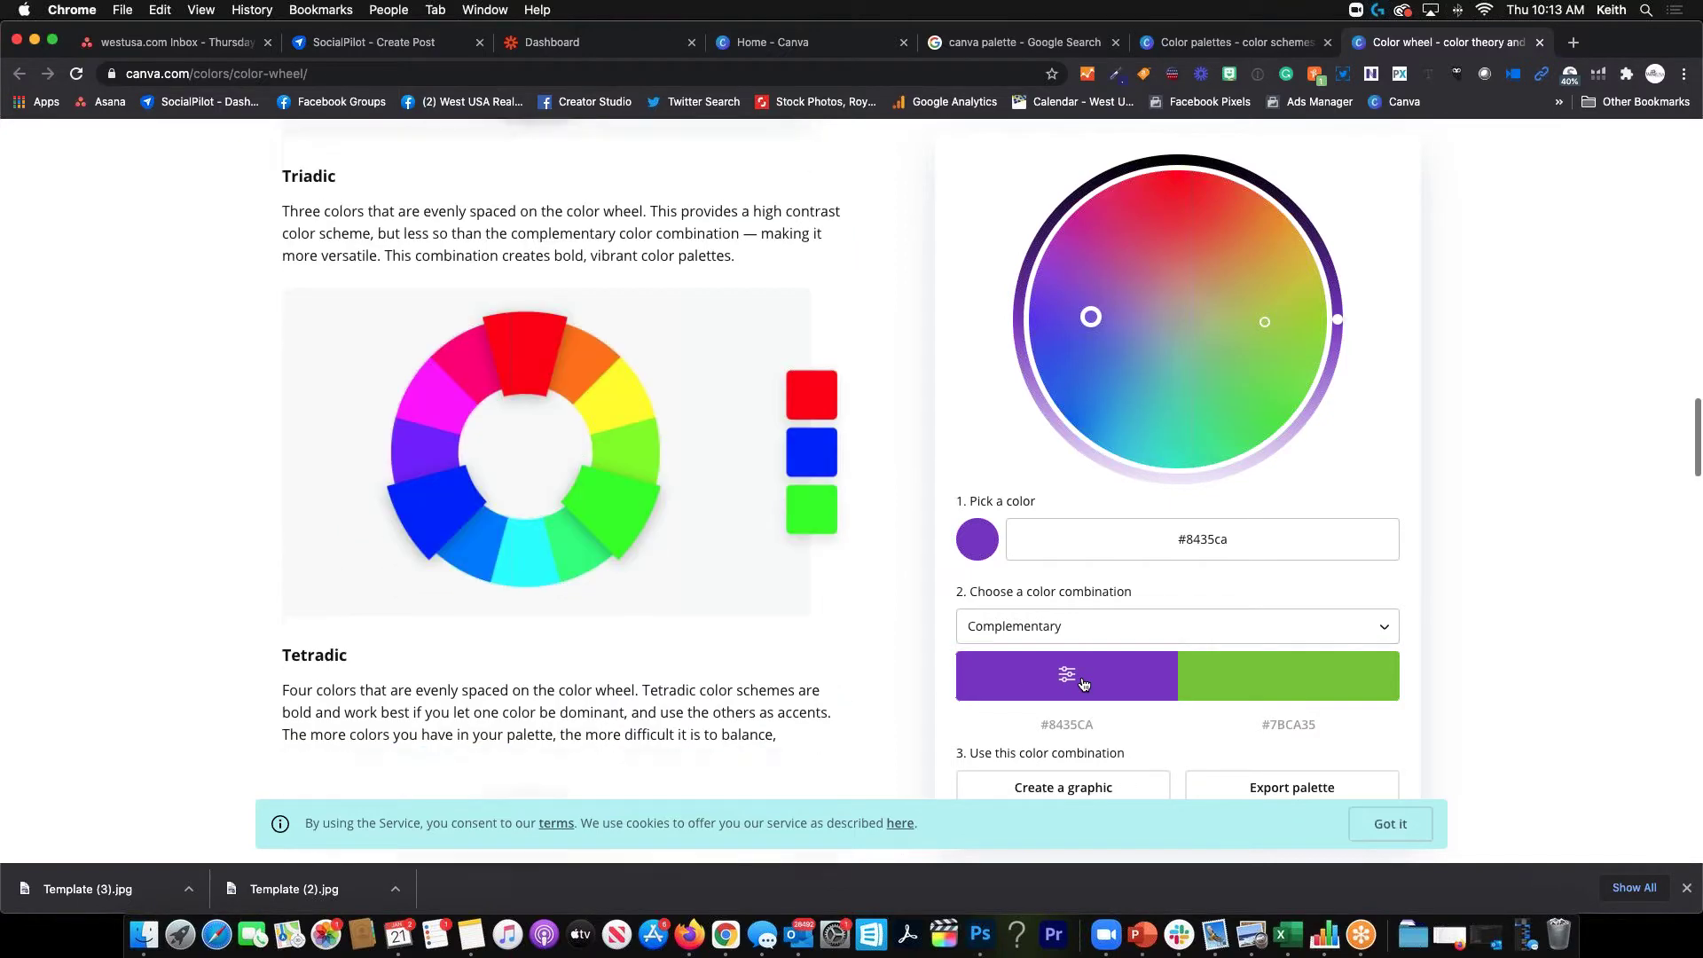
{"action": "left_click", "coordinate": [1049, 788]}
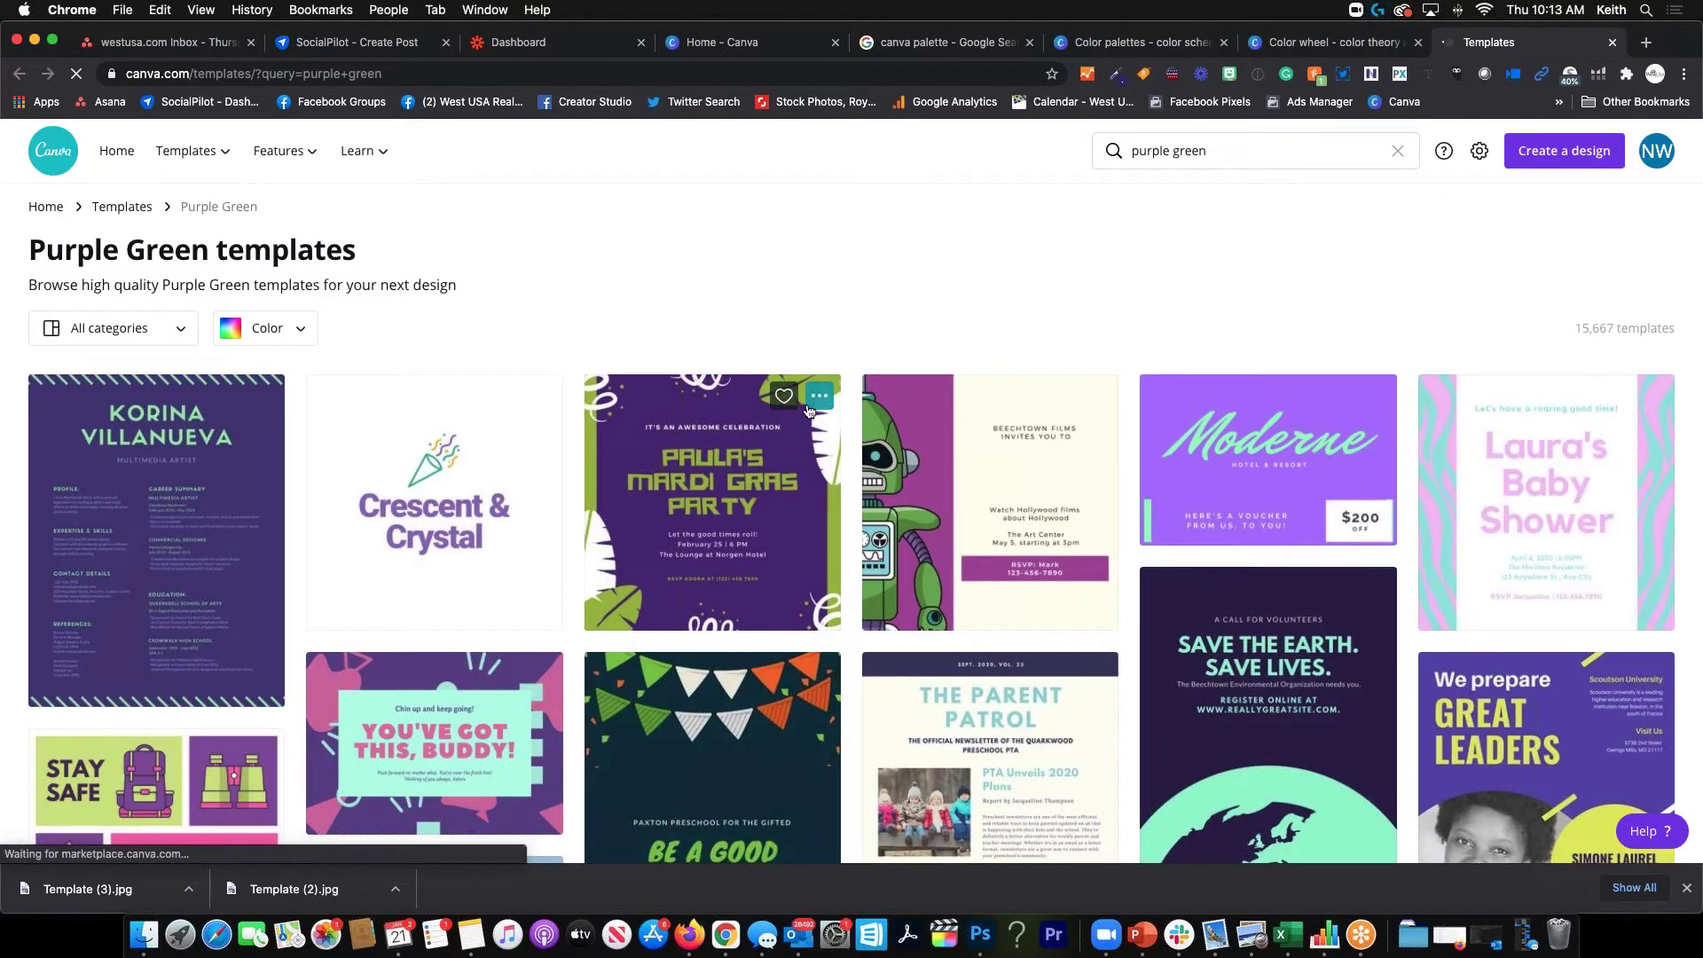
{"action": "left_click", "coordinate": [1612, 42]}
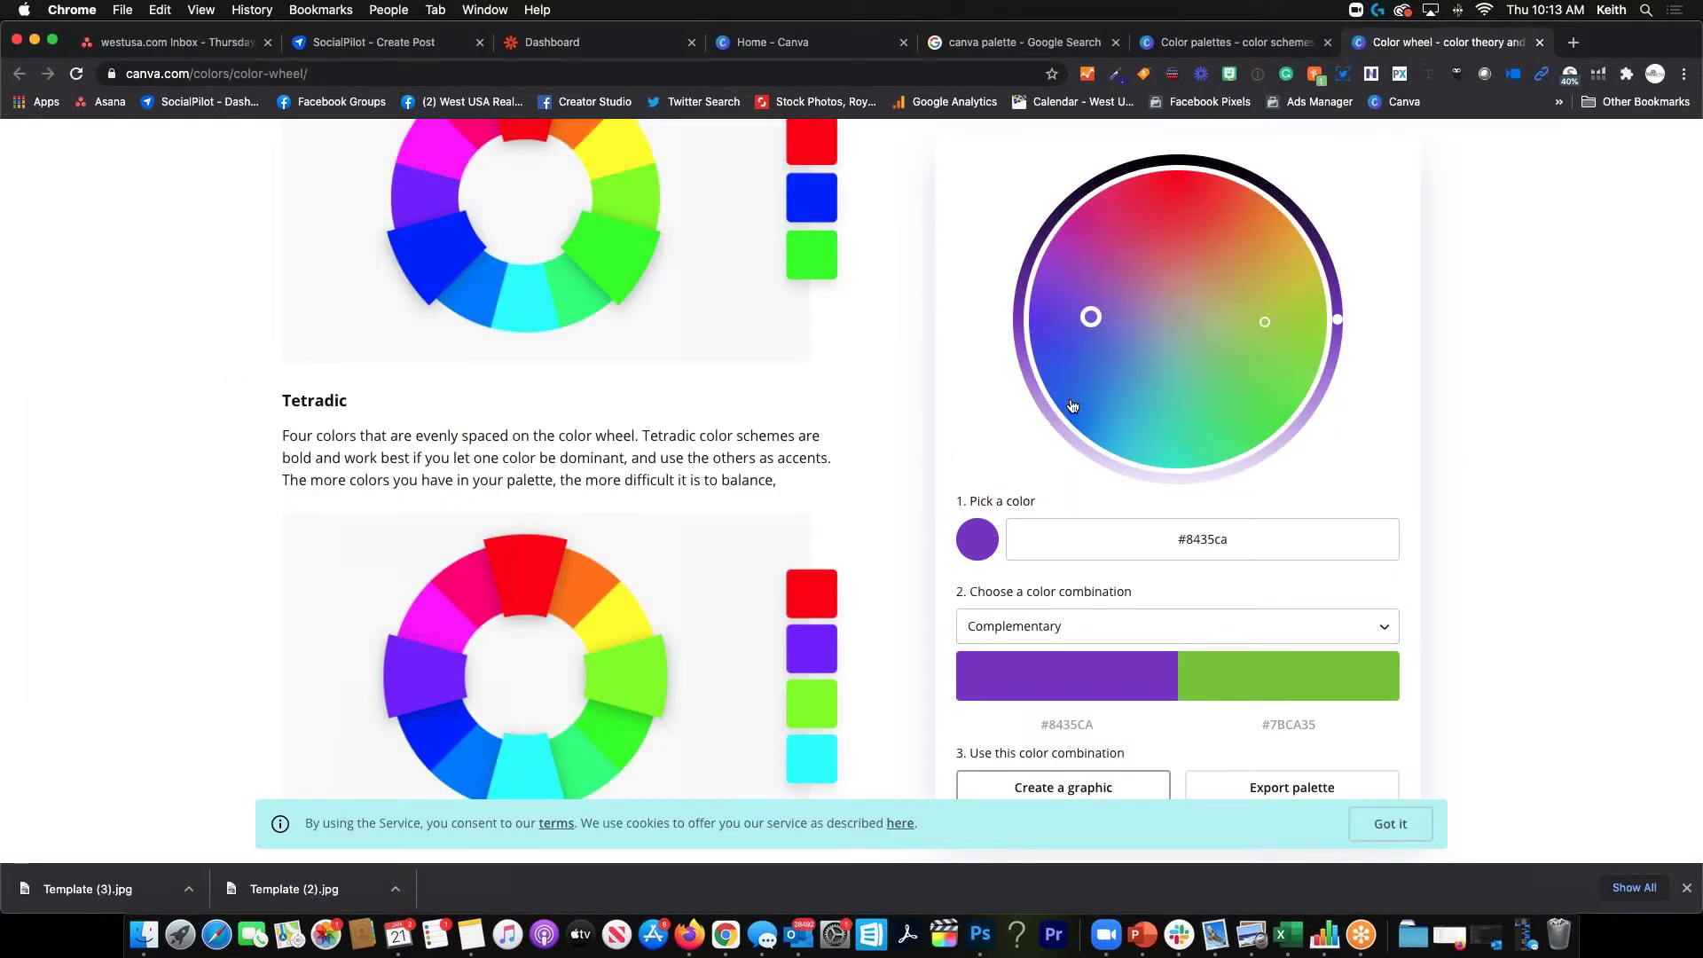
{"action": "left_click_drag", "start_coordinate": [1091, 317], "coordinate": [1222, 212]}
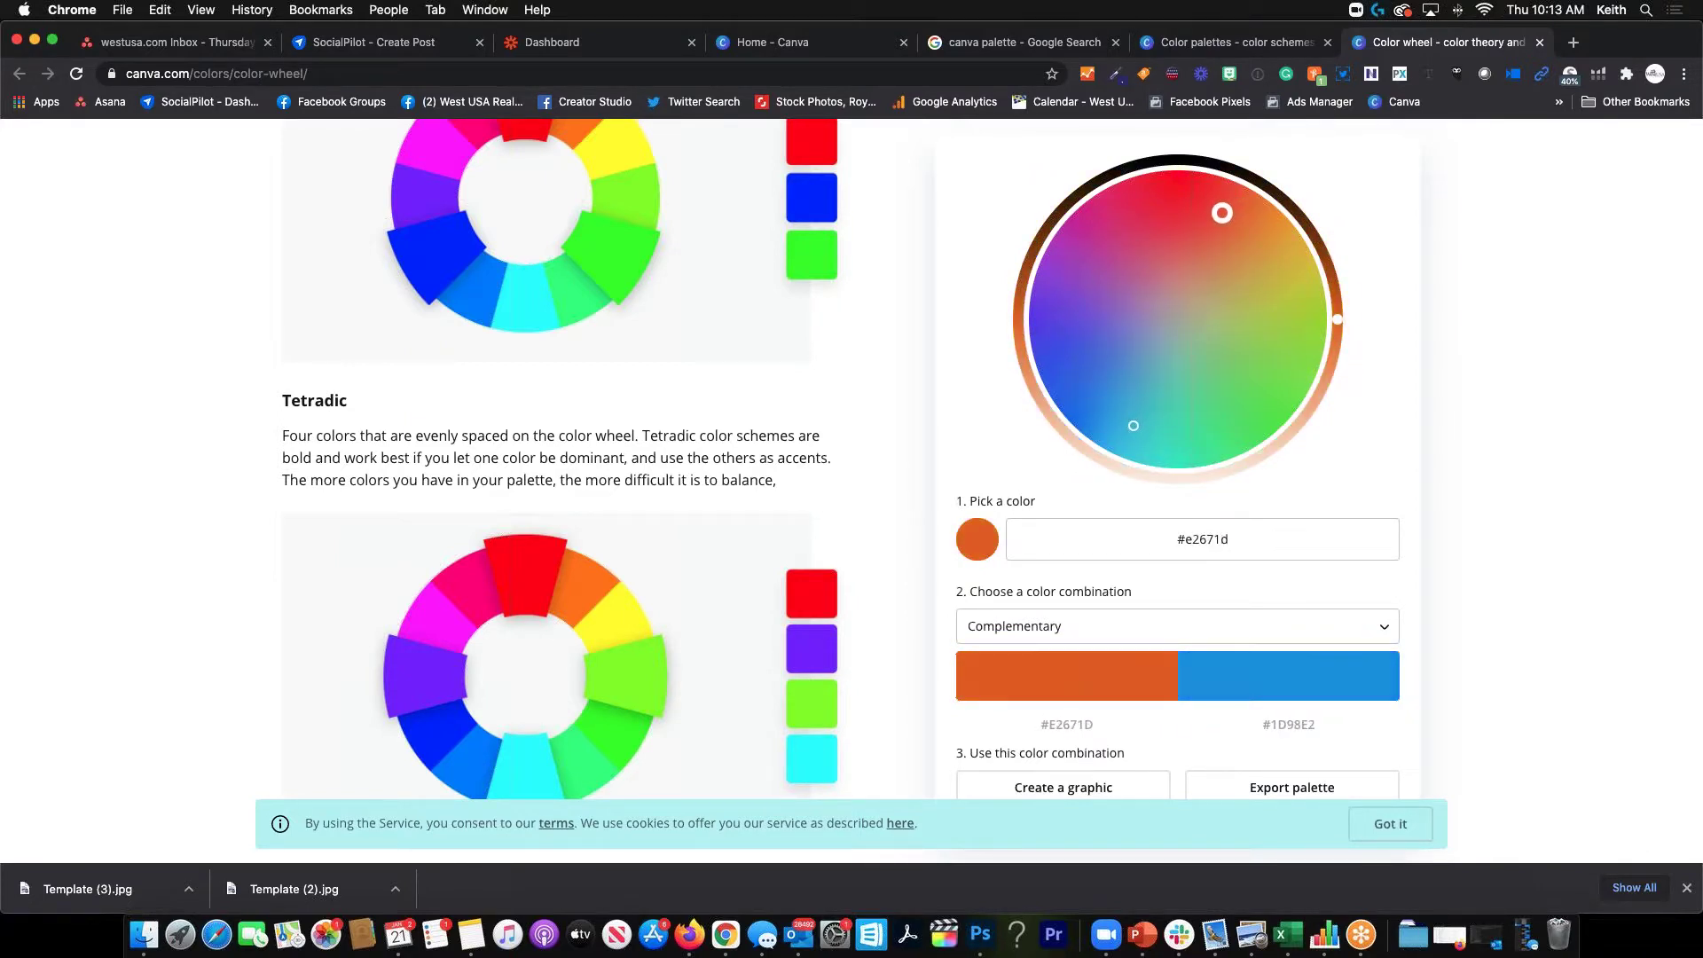
{"action": "left_click", "coordinate": [1076, 789]}
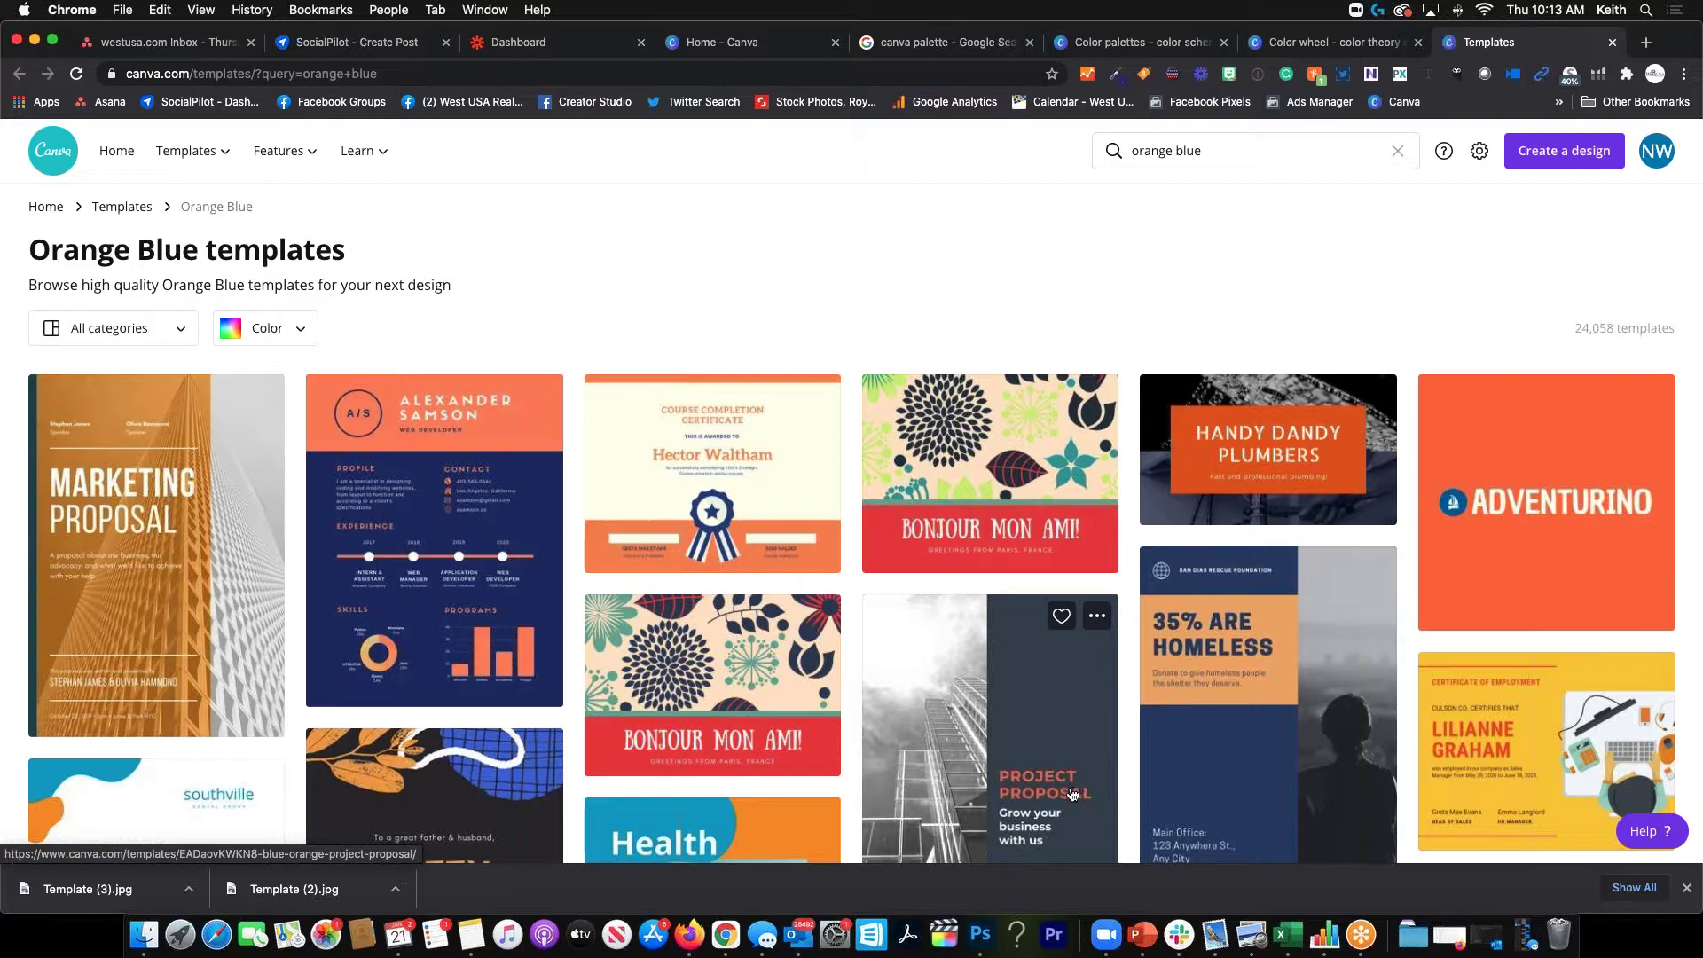
{"action": "scroll", "coordinate": [1071, 794], "scroll_direction": "down", "scroll_amount": 5}
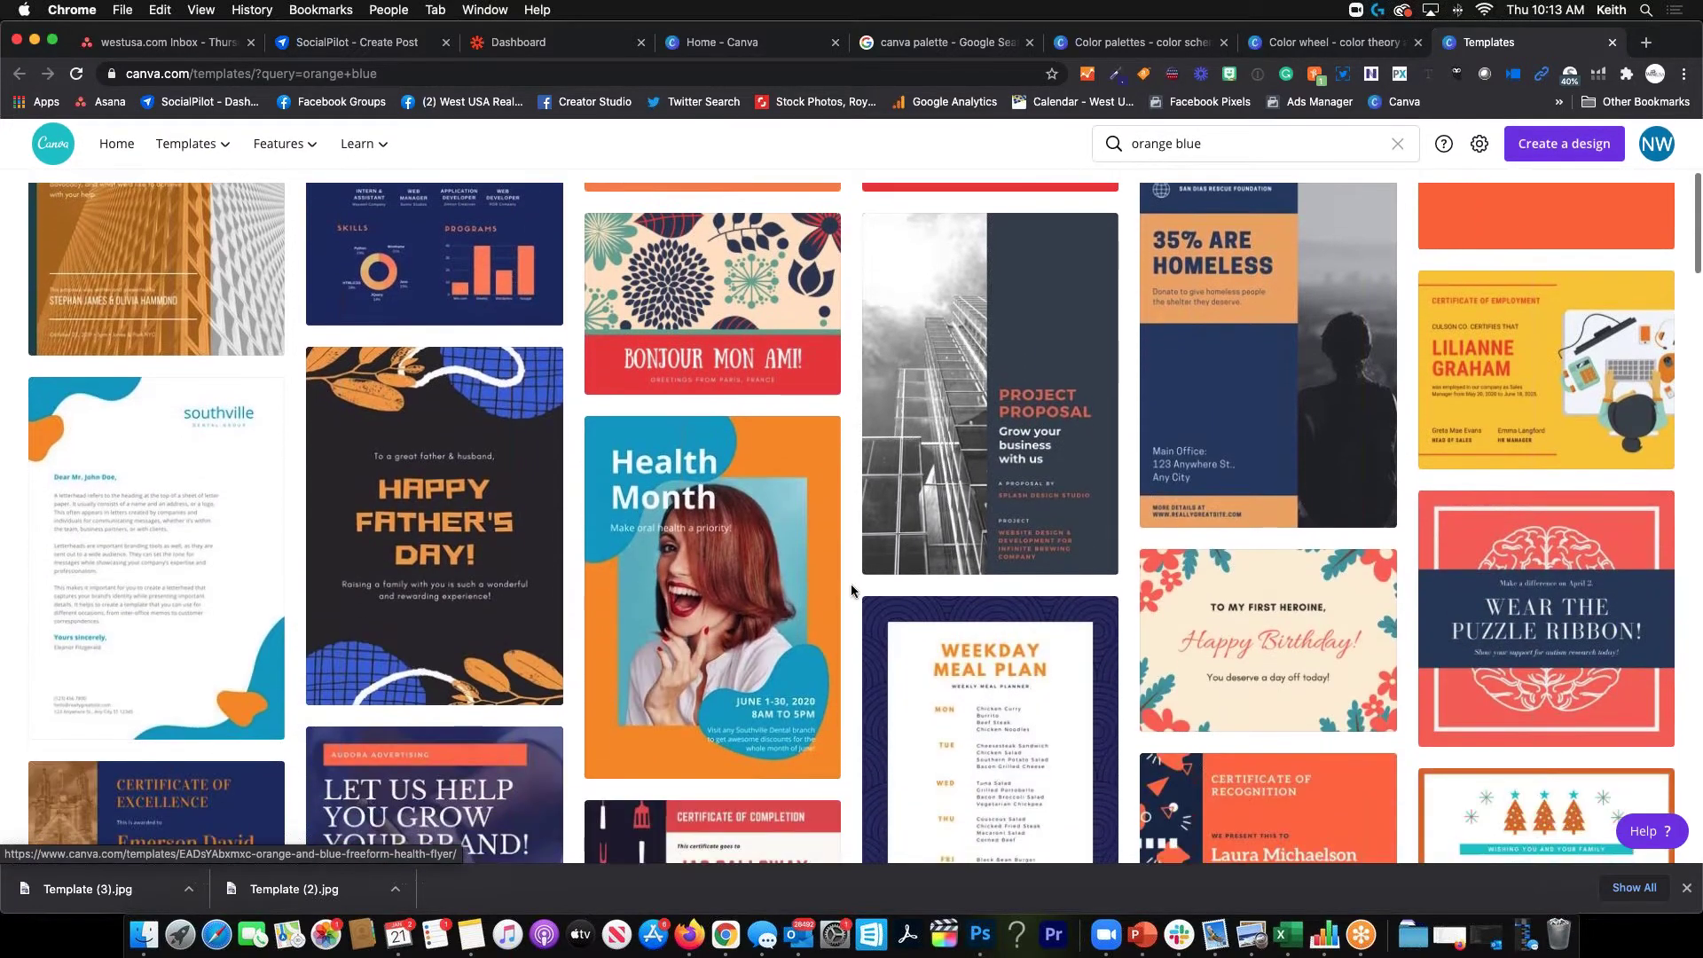
{"action": "scroll", "coordinate": [852, 590], "scroll_direction": "up", "scroll_amount": 5}
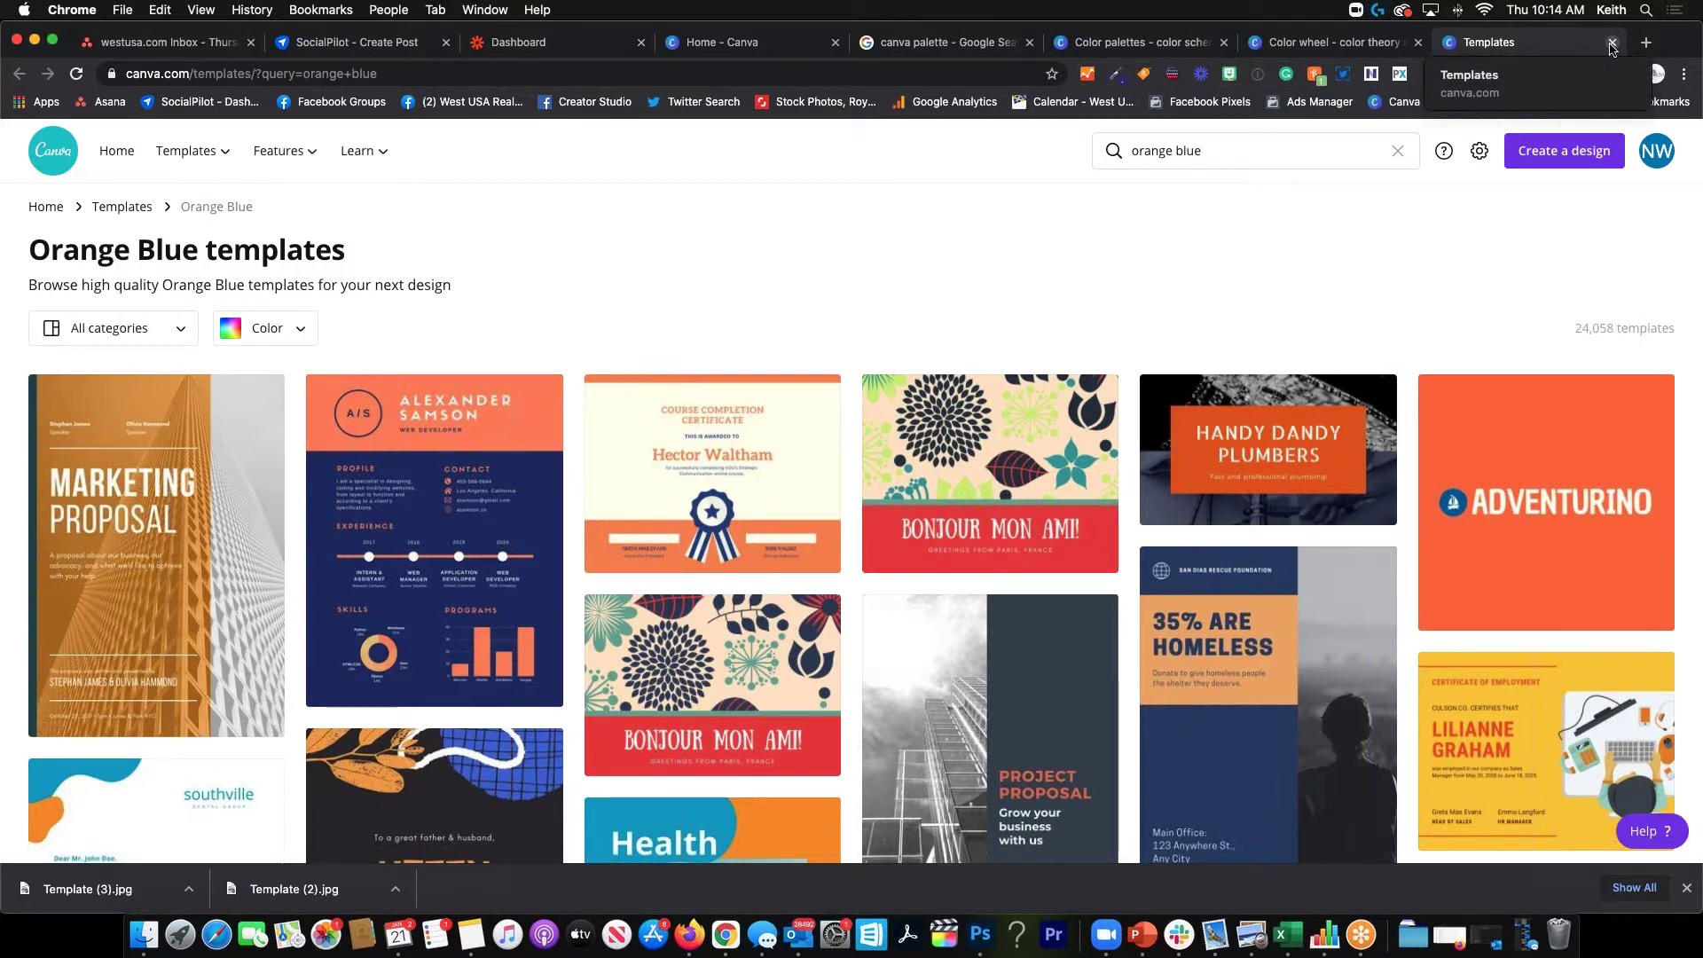
Close the Orange Blue templates tab and switch to the Color palettes tab
{"action": "left_click", "coordinate": [1612, 42]}
{"action": "scroll", "coordinate": [1020, 541], "scroll_direction": "down", "scroll_amount": 1}
{"action": "scroll", "coordinate": [1013, 525], "scroll_direction": "up", "scroll_amount": 5}
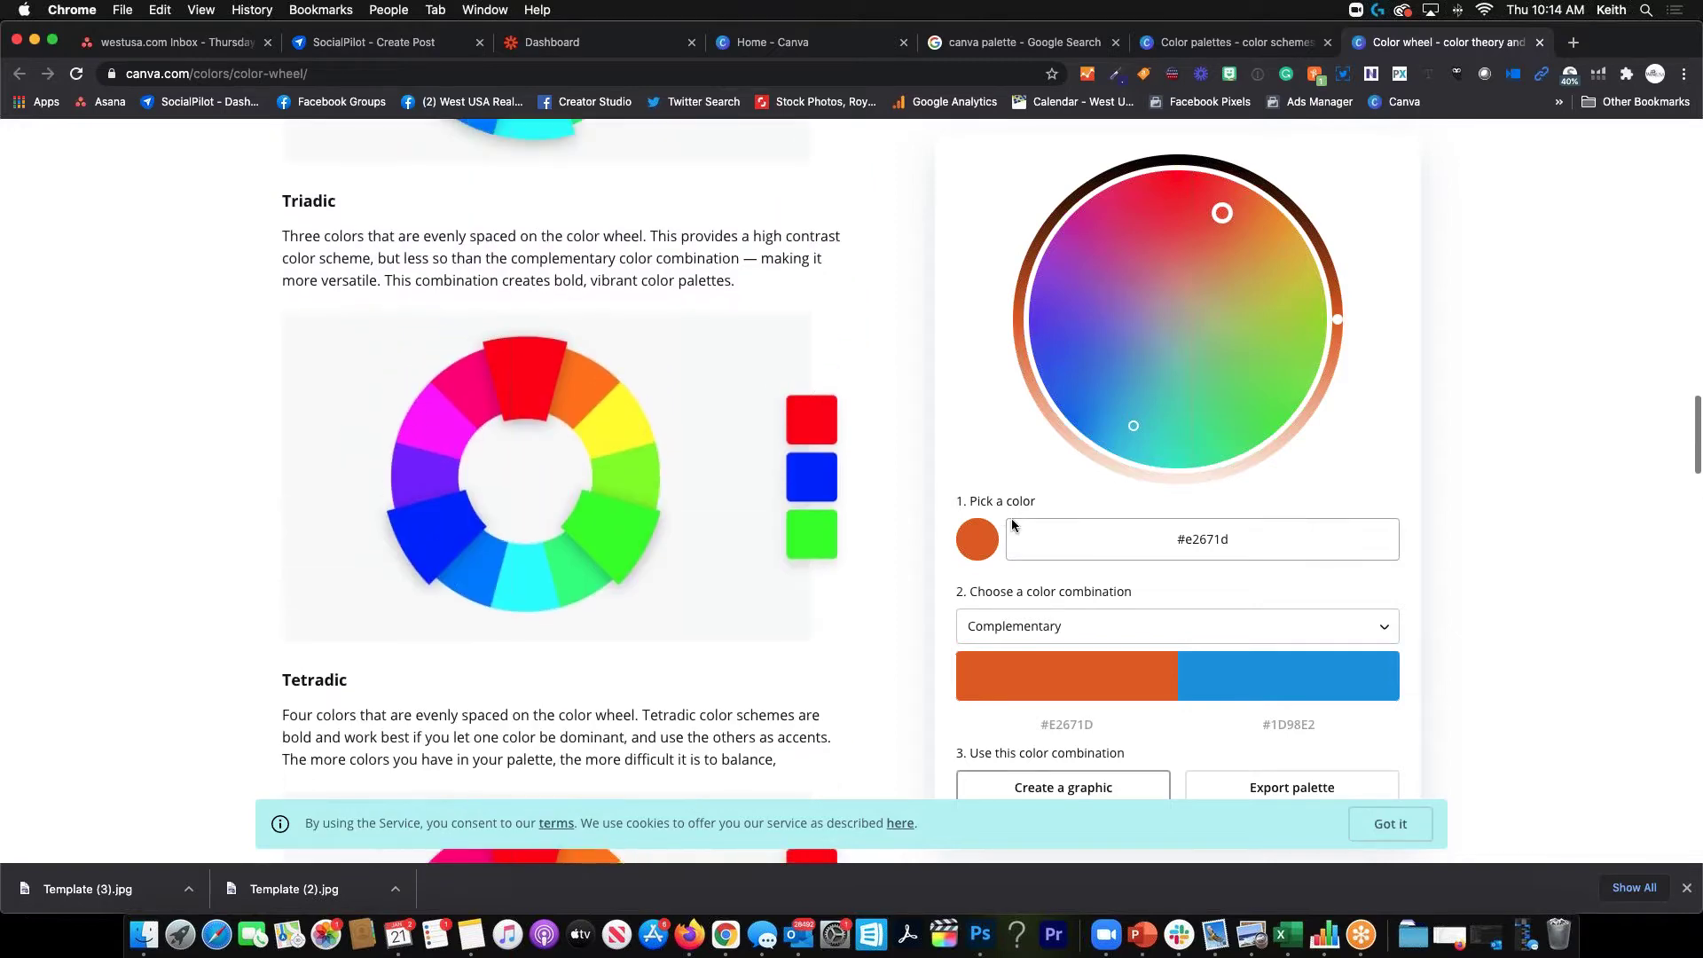
{"action": "scroll", "coordinate": [1113, 279], "scroll_direction": "up", "scroll_amount": 3}
{"action": "left_click", "coordinate": [1200, 45]}
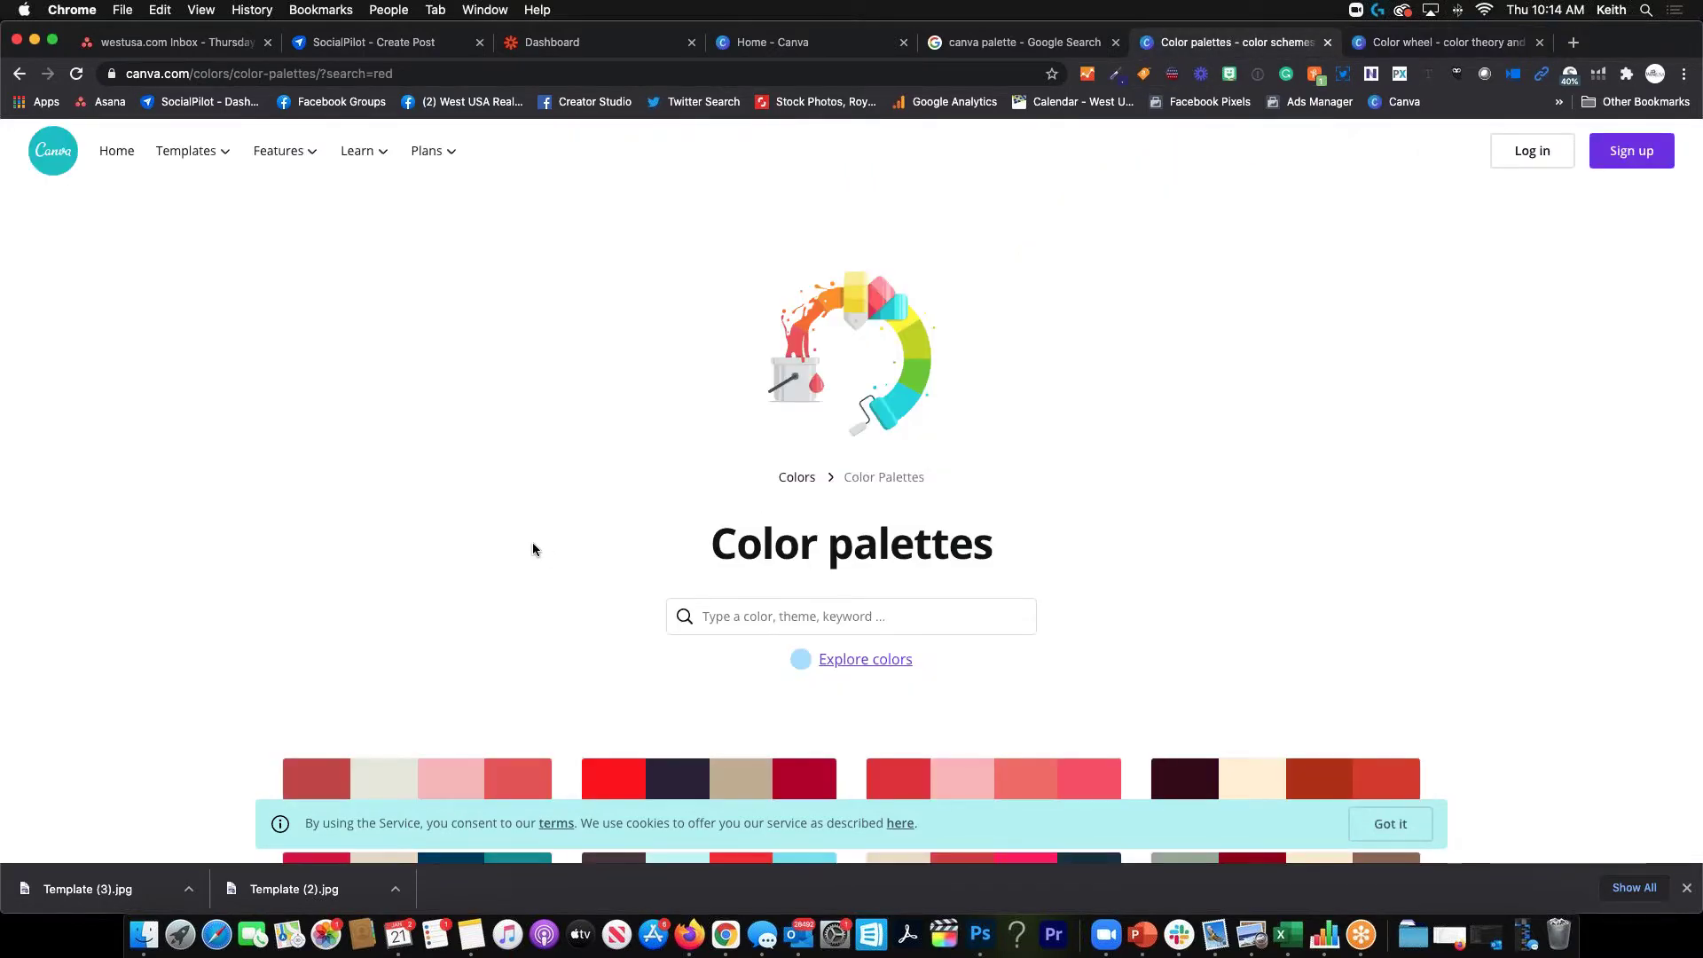
{"action": "scroll", "coordinate": [532, 543], "scroll_direction": "down", "scroll_amount": 10}
{"action": "scroll", "coordinate": [537, 550], "scroll_direction": "down", "scroll_amount": 10}
{"action": "scroll", "coordinate": [534, 541], "scroll_direction": "up", "scroll_amount": 20}
Search 'canva photo' from the address bar and open the Photo Editor - Canva result
{"action": "left_click", "coordinate": [875, 76]}
{"action": "key", "text": "super+a"}
{"action": "type", "text": "canva"}
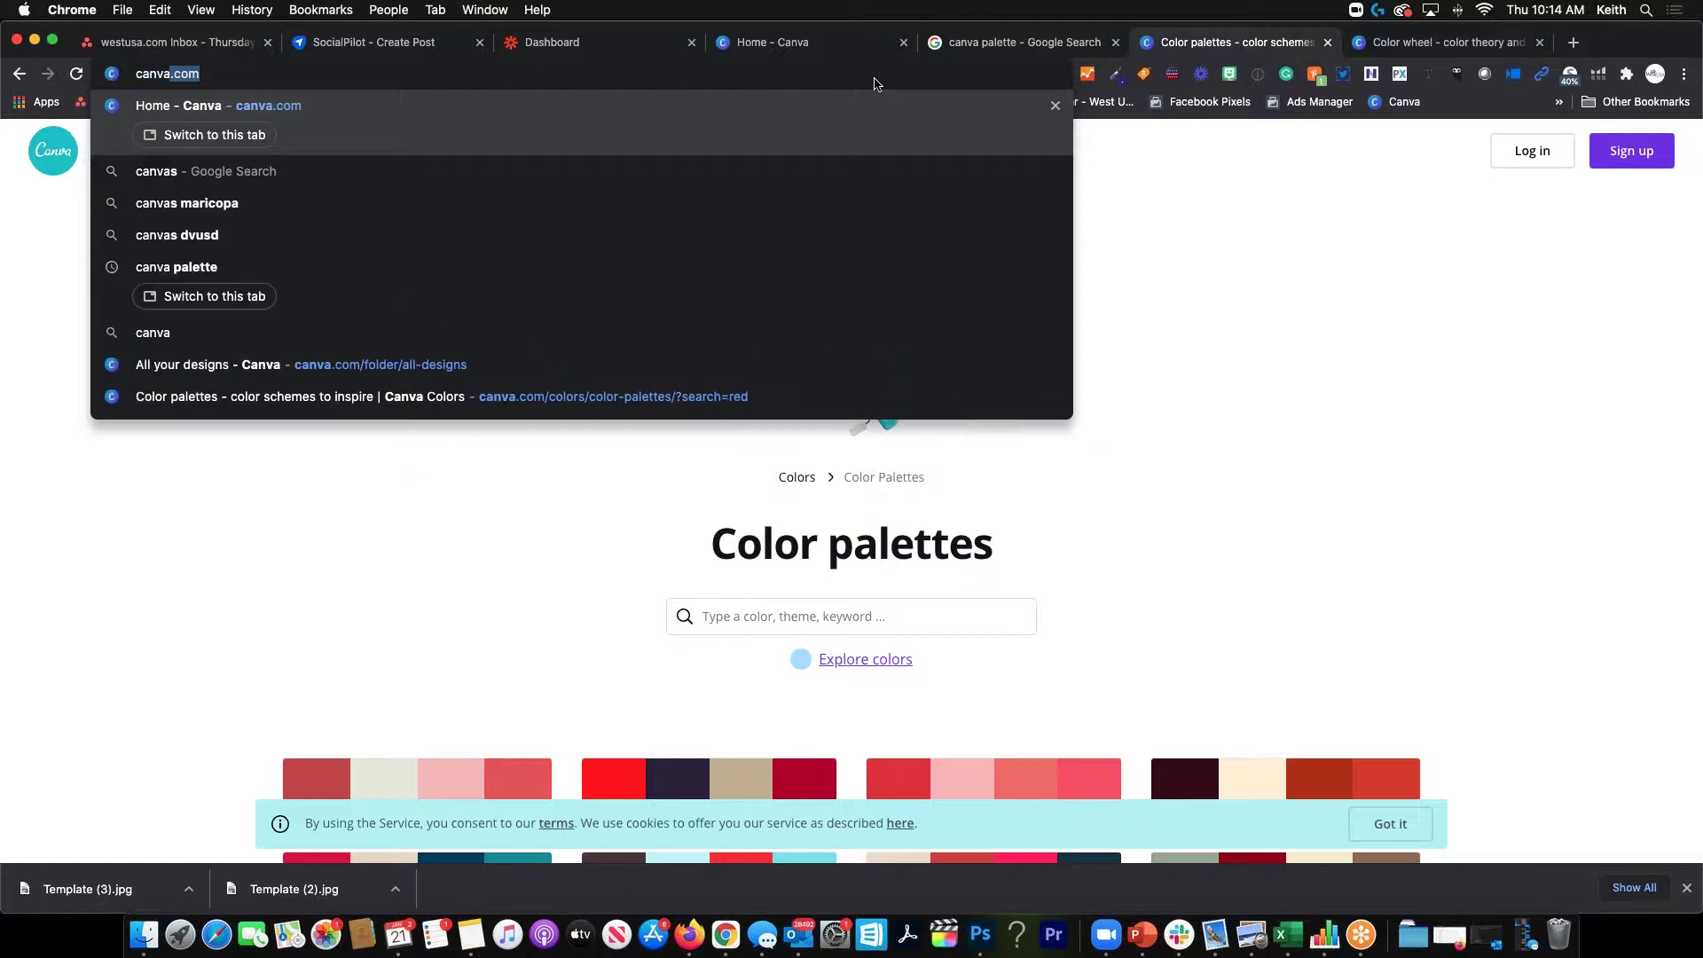
{"action": "type", "text": " photo"}
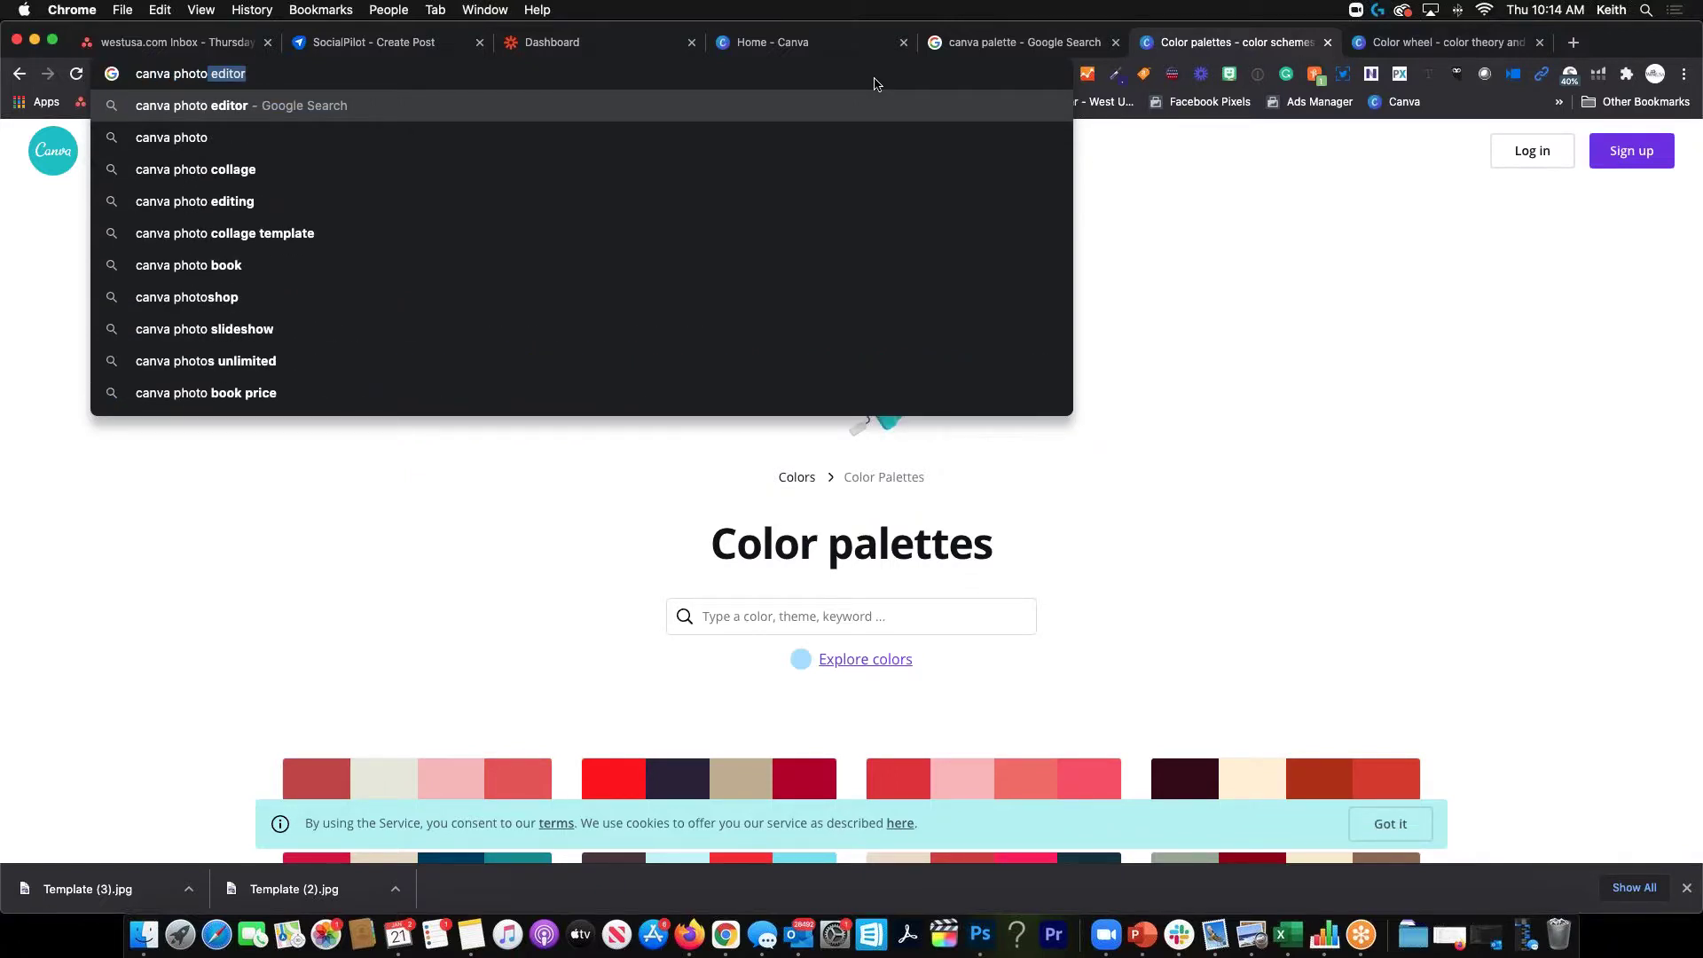
{"action": "key", "text": "Return"}
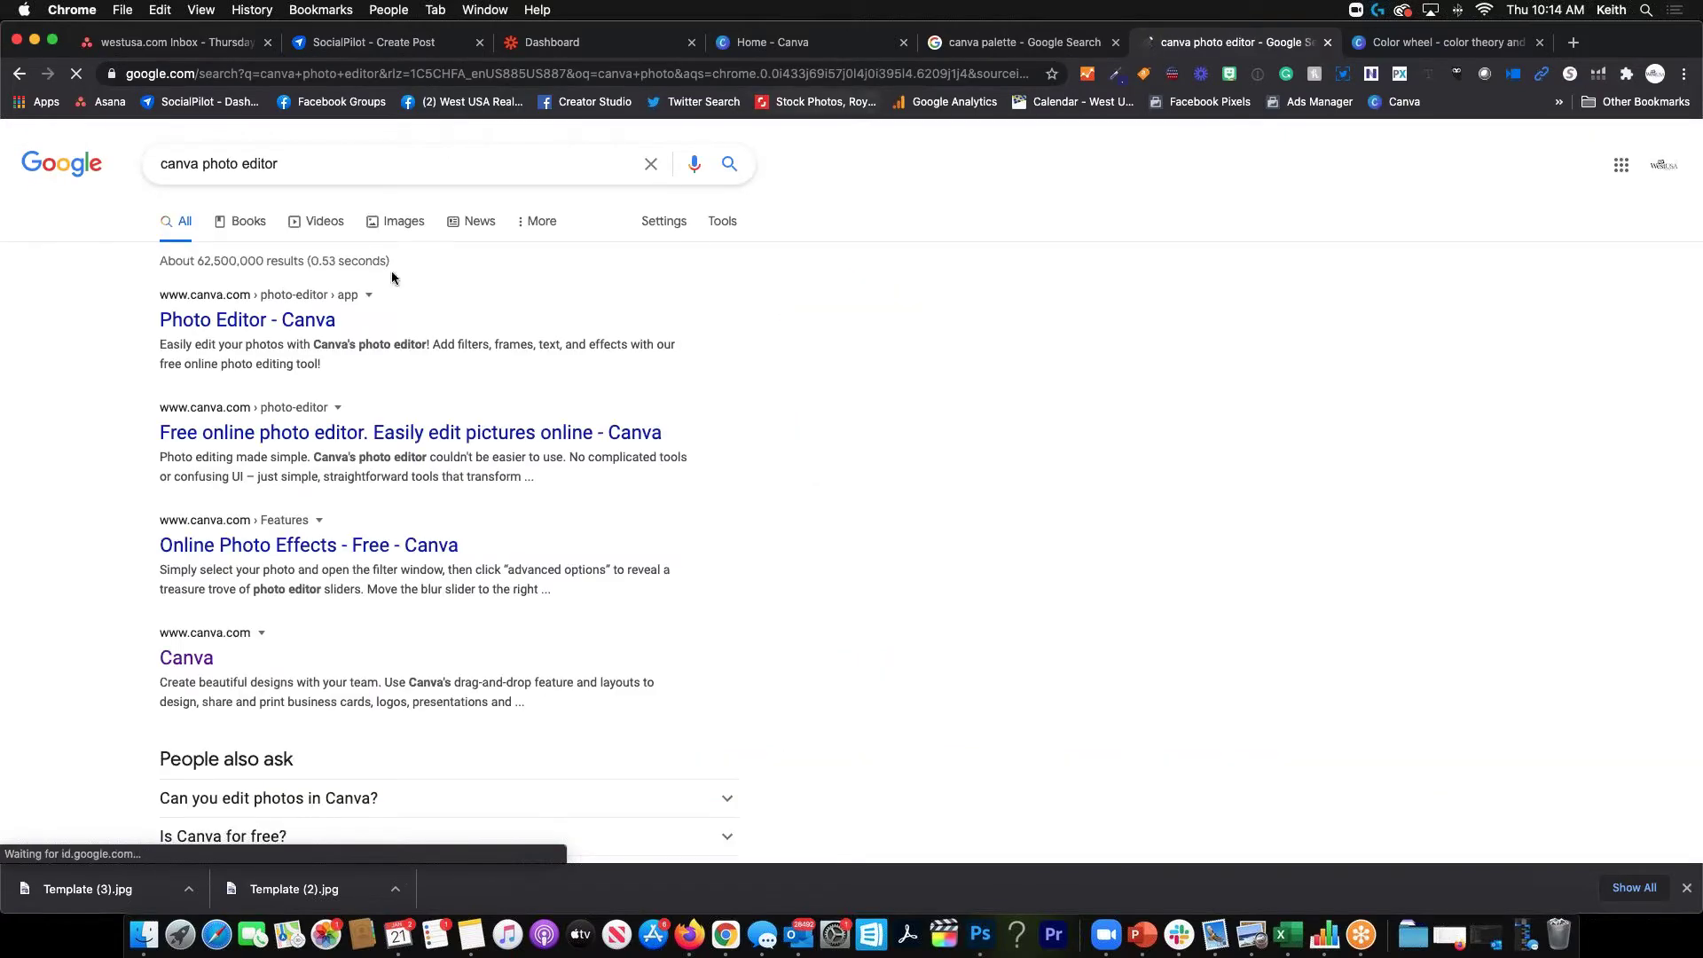
{"action": "left_click", "coordinate": [255, 328]}
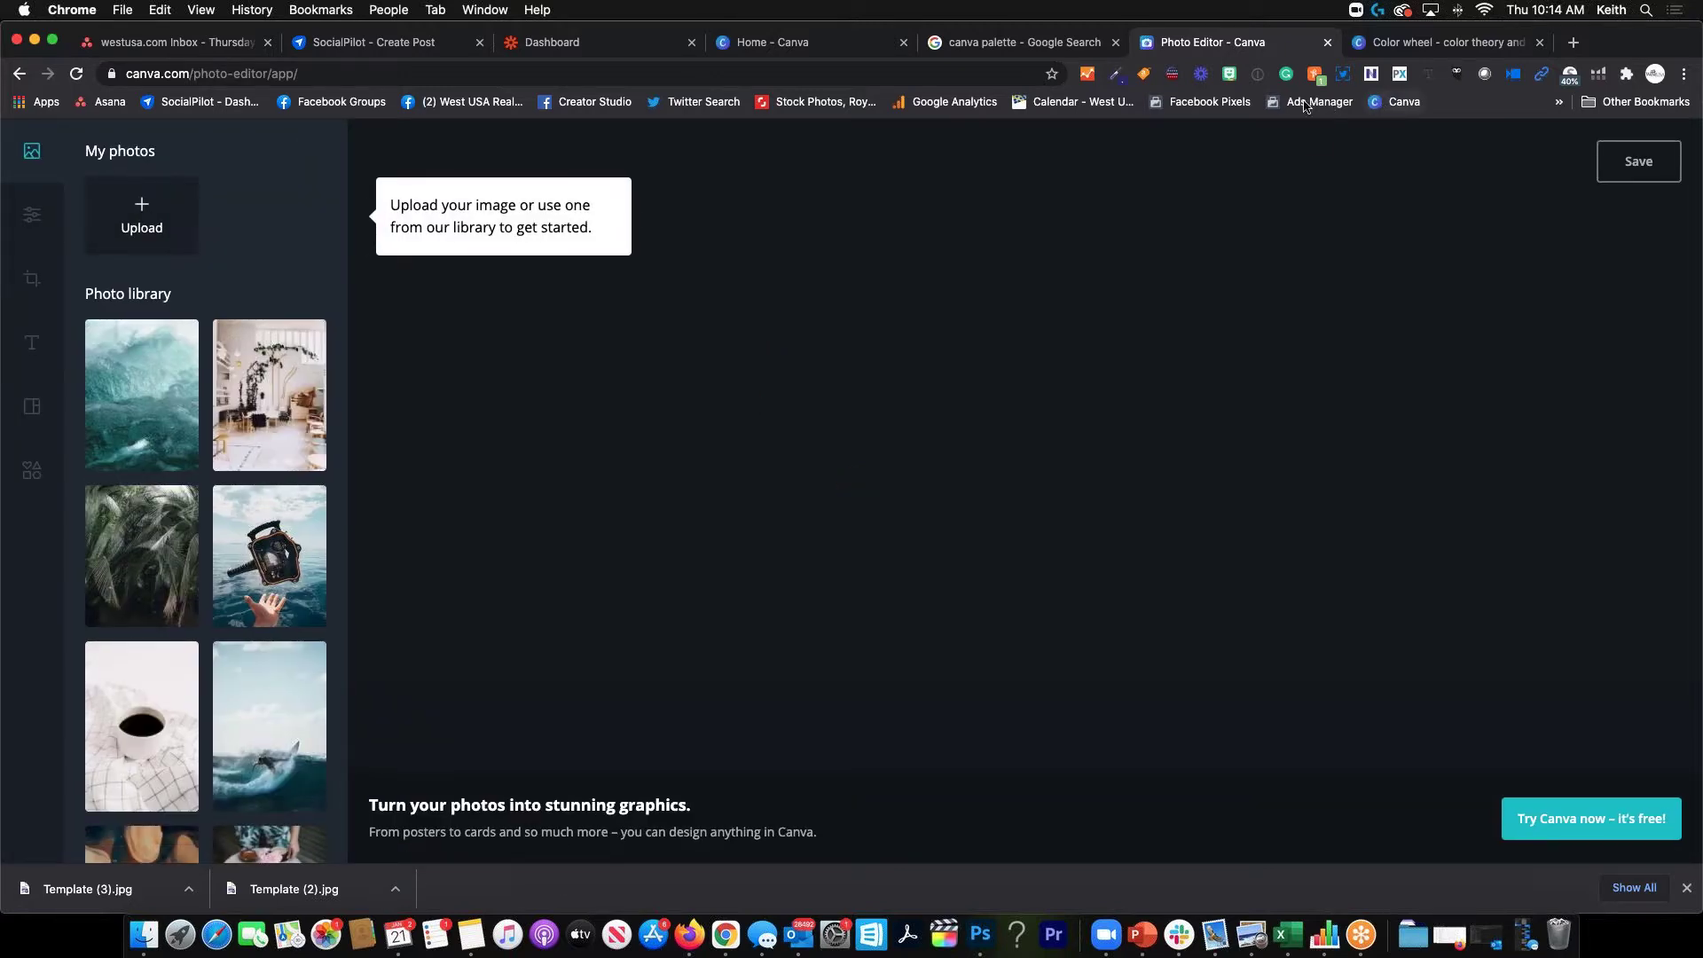
Close the Photo Editor and Color wheel tabs and return to the browser window
{"action": "left_click", "coordinate": [1327, 43]}
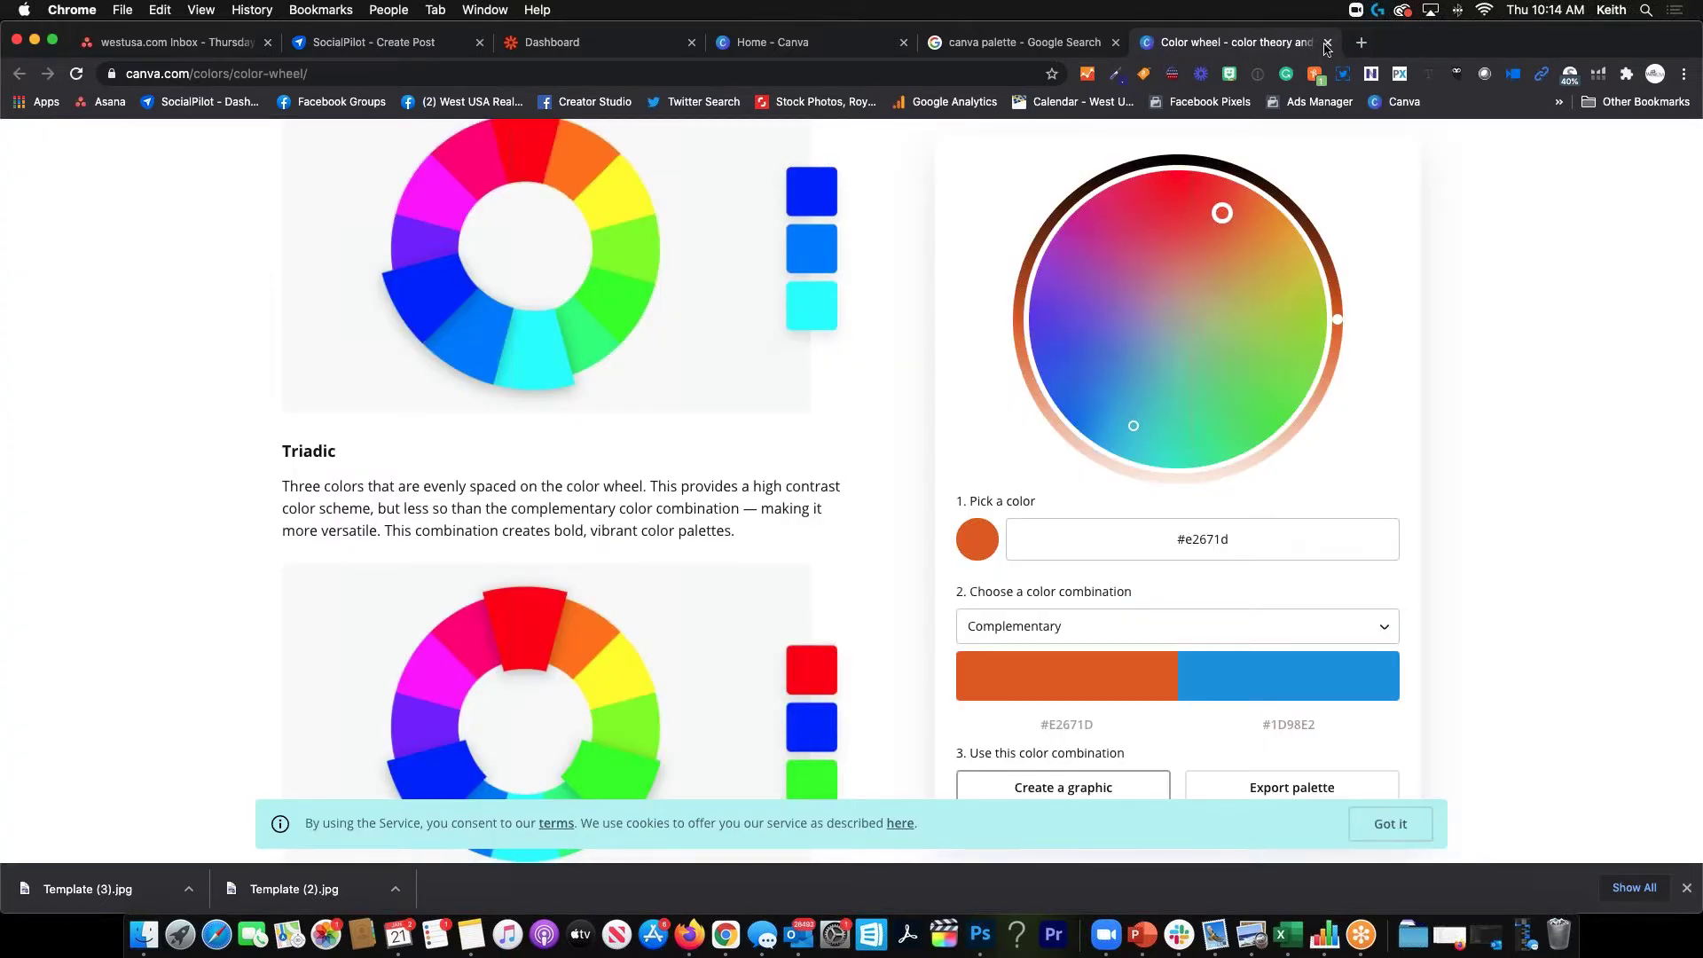
{"action": "left_click", "coordinate": [1327, 42]}
{"action": "key", "text": "ctrl+Up"}
{"action": "left_click", "coordinate": [278, 734]}
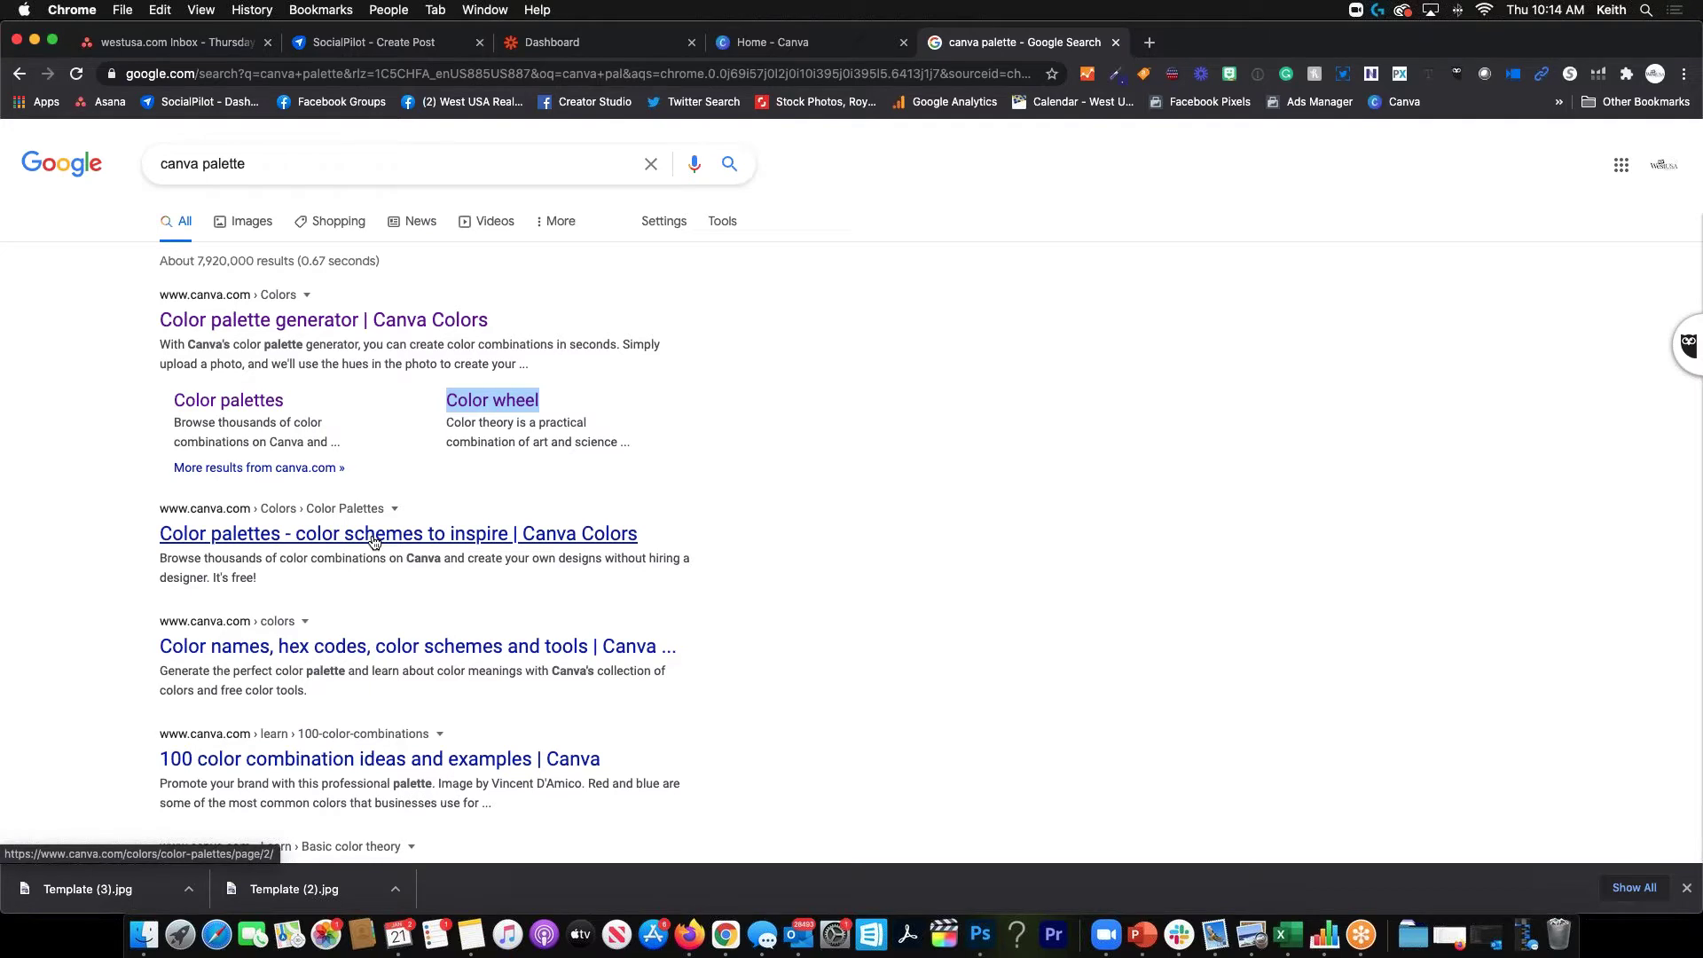
Open the Color palettes result and its Explore colors link to the Color meanings page
{"action": "left_click", "coordinate": [372, 536]}
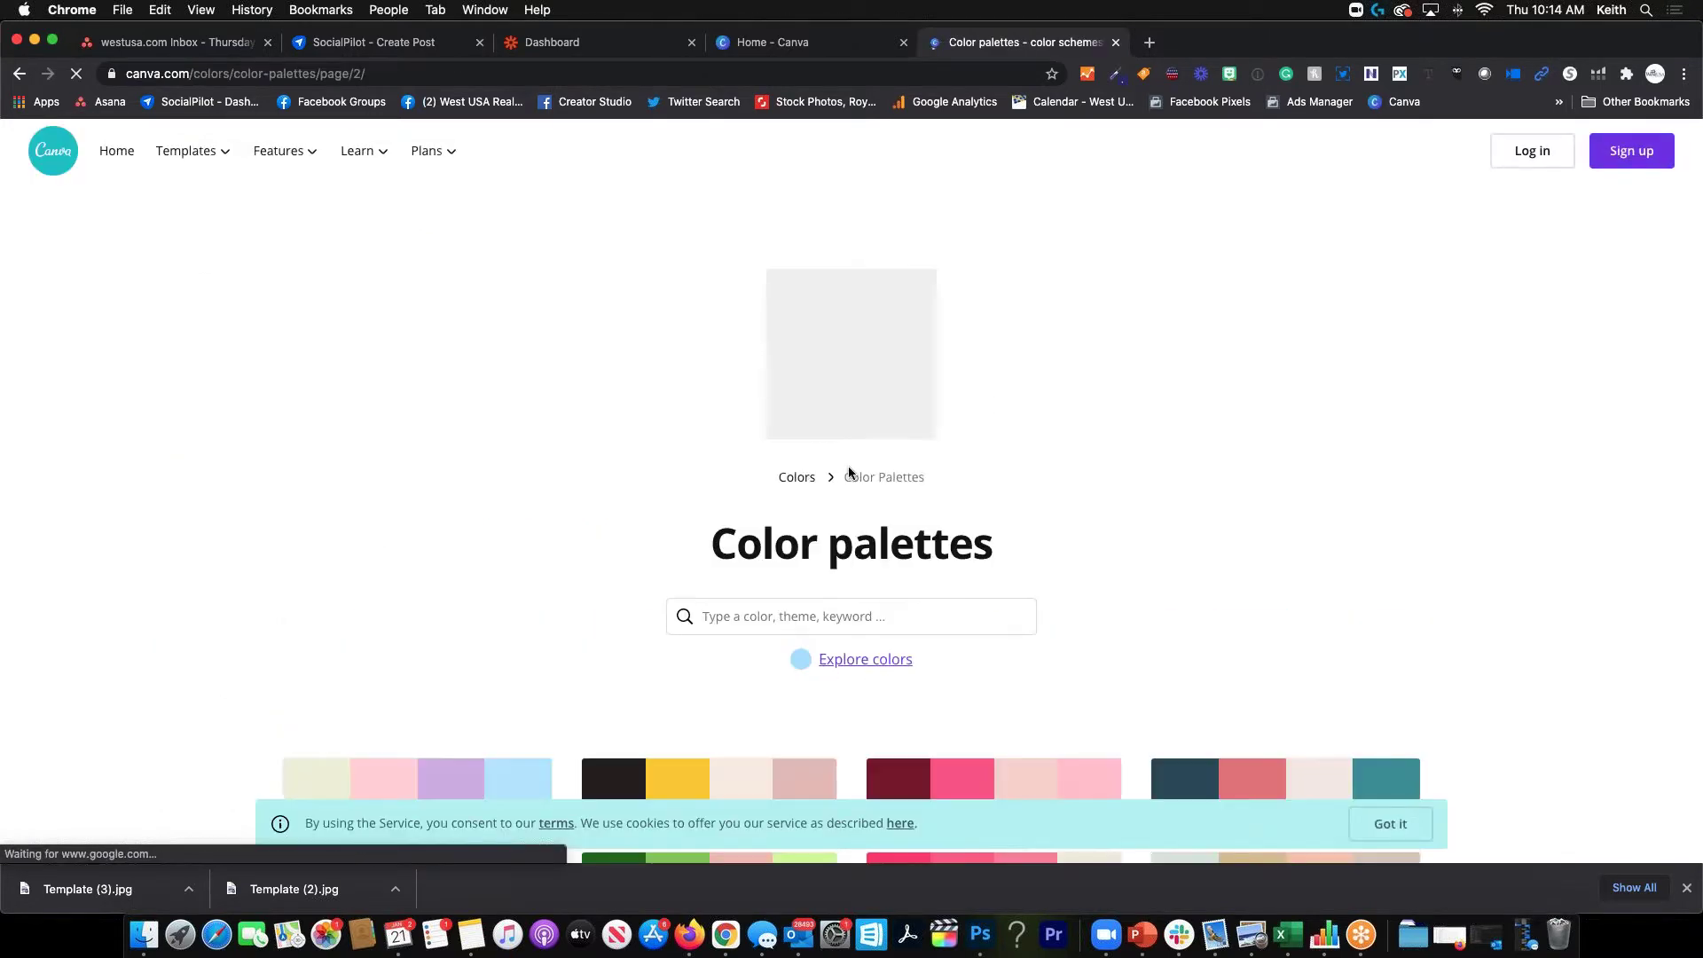
{"action": "left_click", "coordinate": [870, 667]}
{"action": "scroll", "coordinate": [869, 667], "scroll_direction": "down", "scroll_amount": 6}
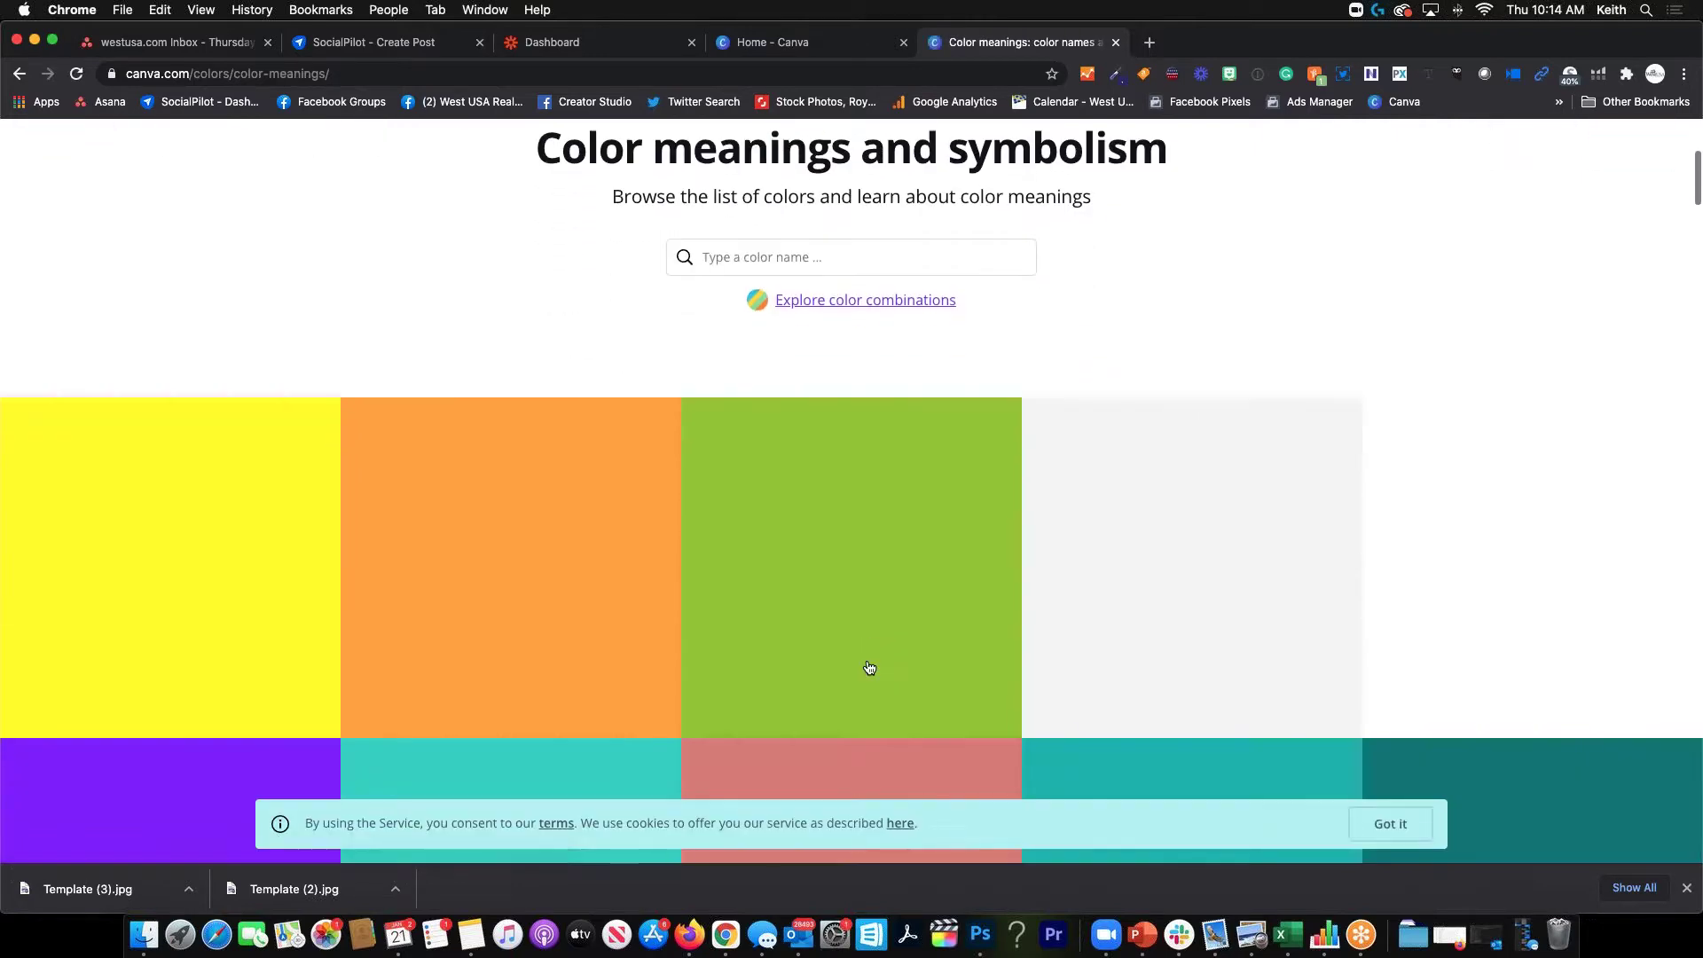
{"action": "scroll", "coordinate": [869, 667], "scroll_direction": "up", "scroll_amount": 6}
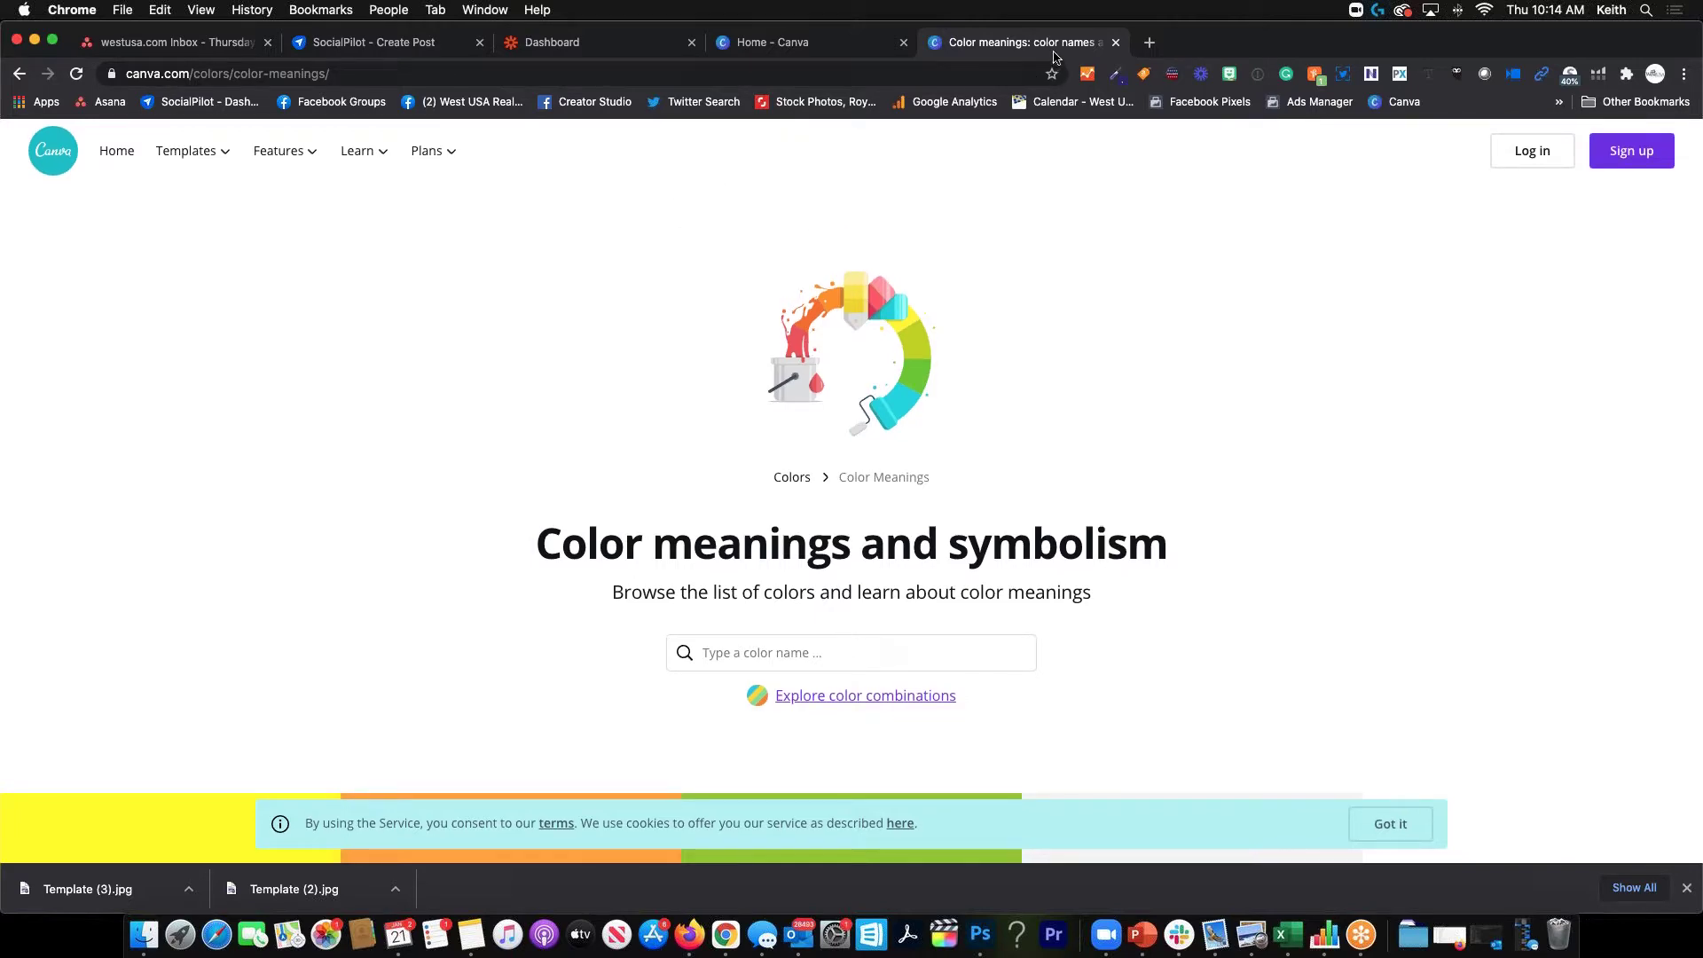
Close the Color meanings and symbolism tab, leaving only the Home - Canva tab
{"action": "left_click", "coordinate": [1116, 42]}
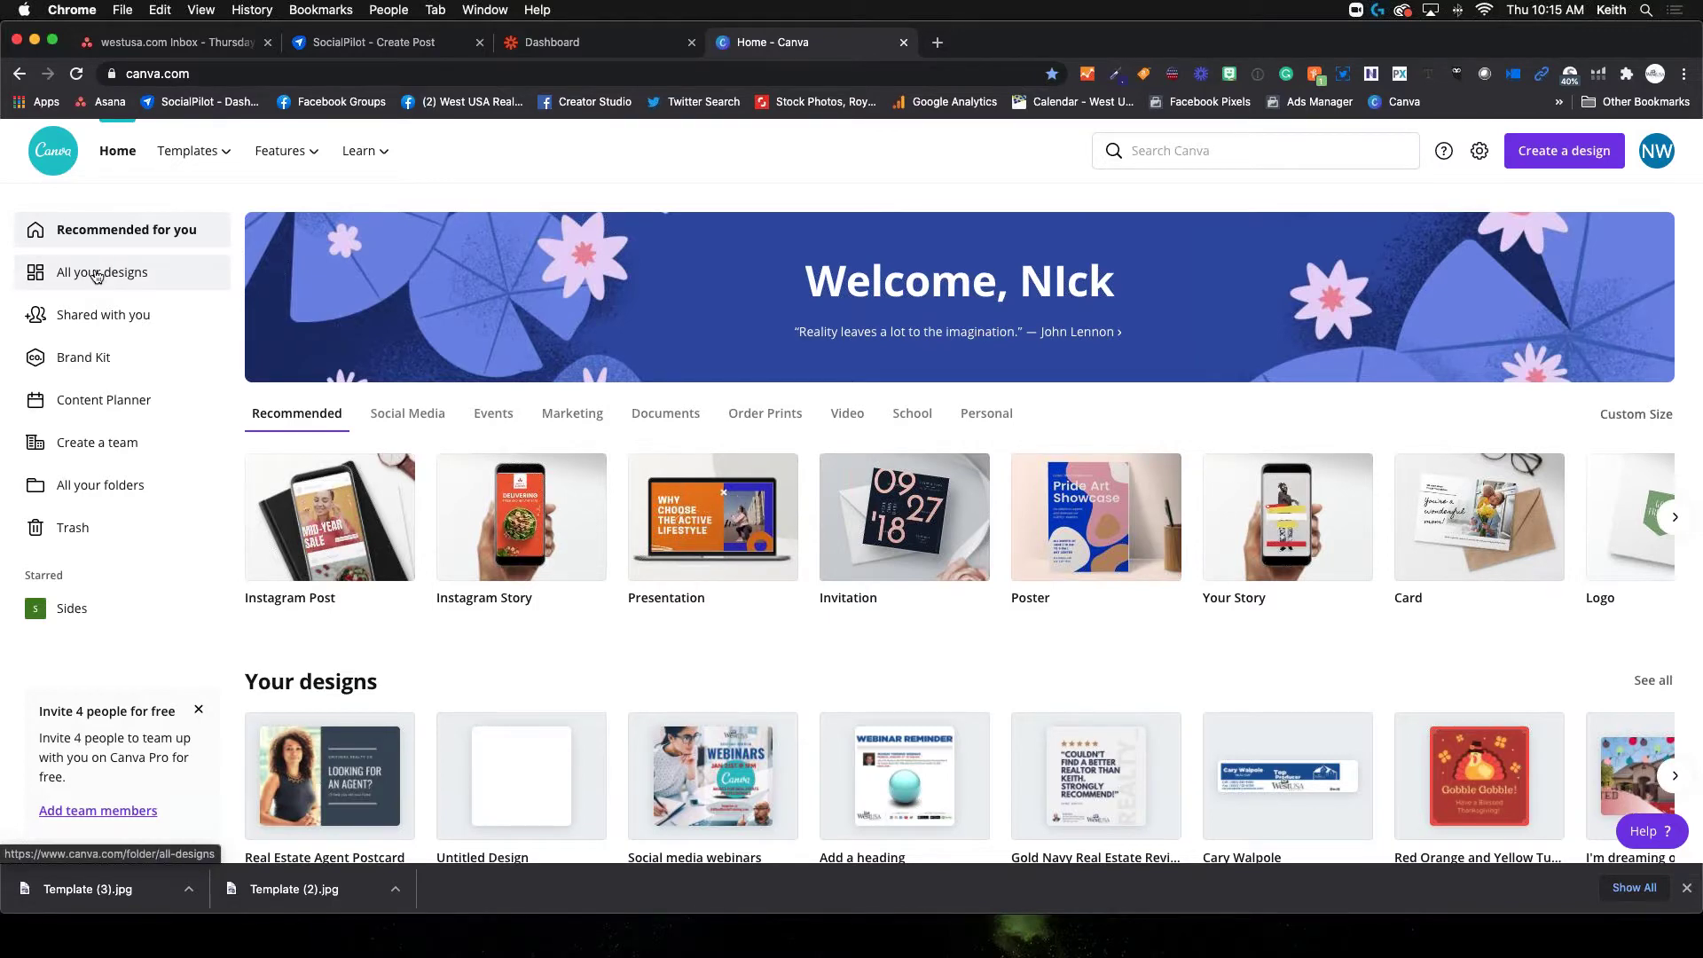
Open All your designs and scroll through the list to find the Real Estate Agent Postcard
{"action": "left_click", "coordinate": [99, 277]}
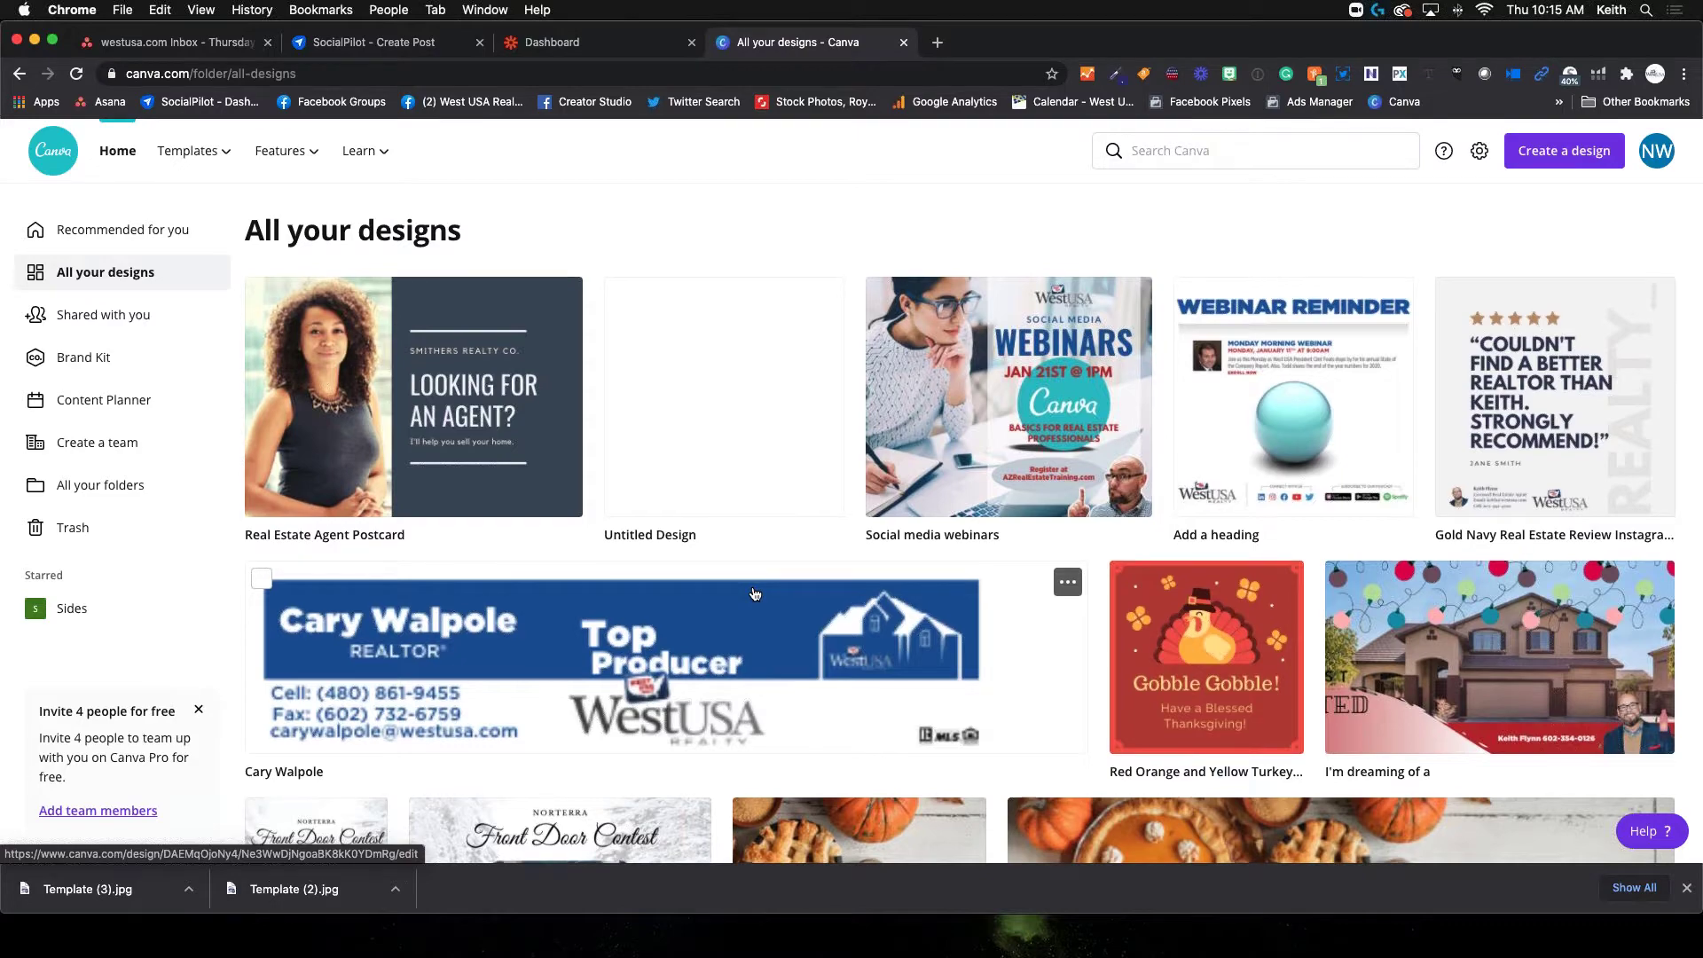
{"action": "scroll", "coordinate": [756, 579], "scroll_direction": "down", "scroll_amount": 10}
{"action": "scroll", "coordinate": [755, 594], "scroll_direction": "down", "scroll_amount": 10}
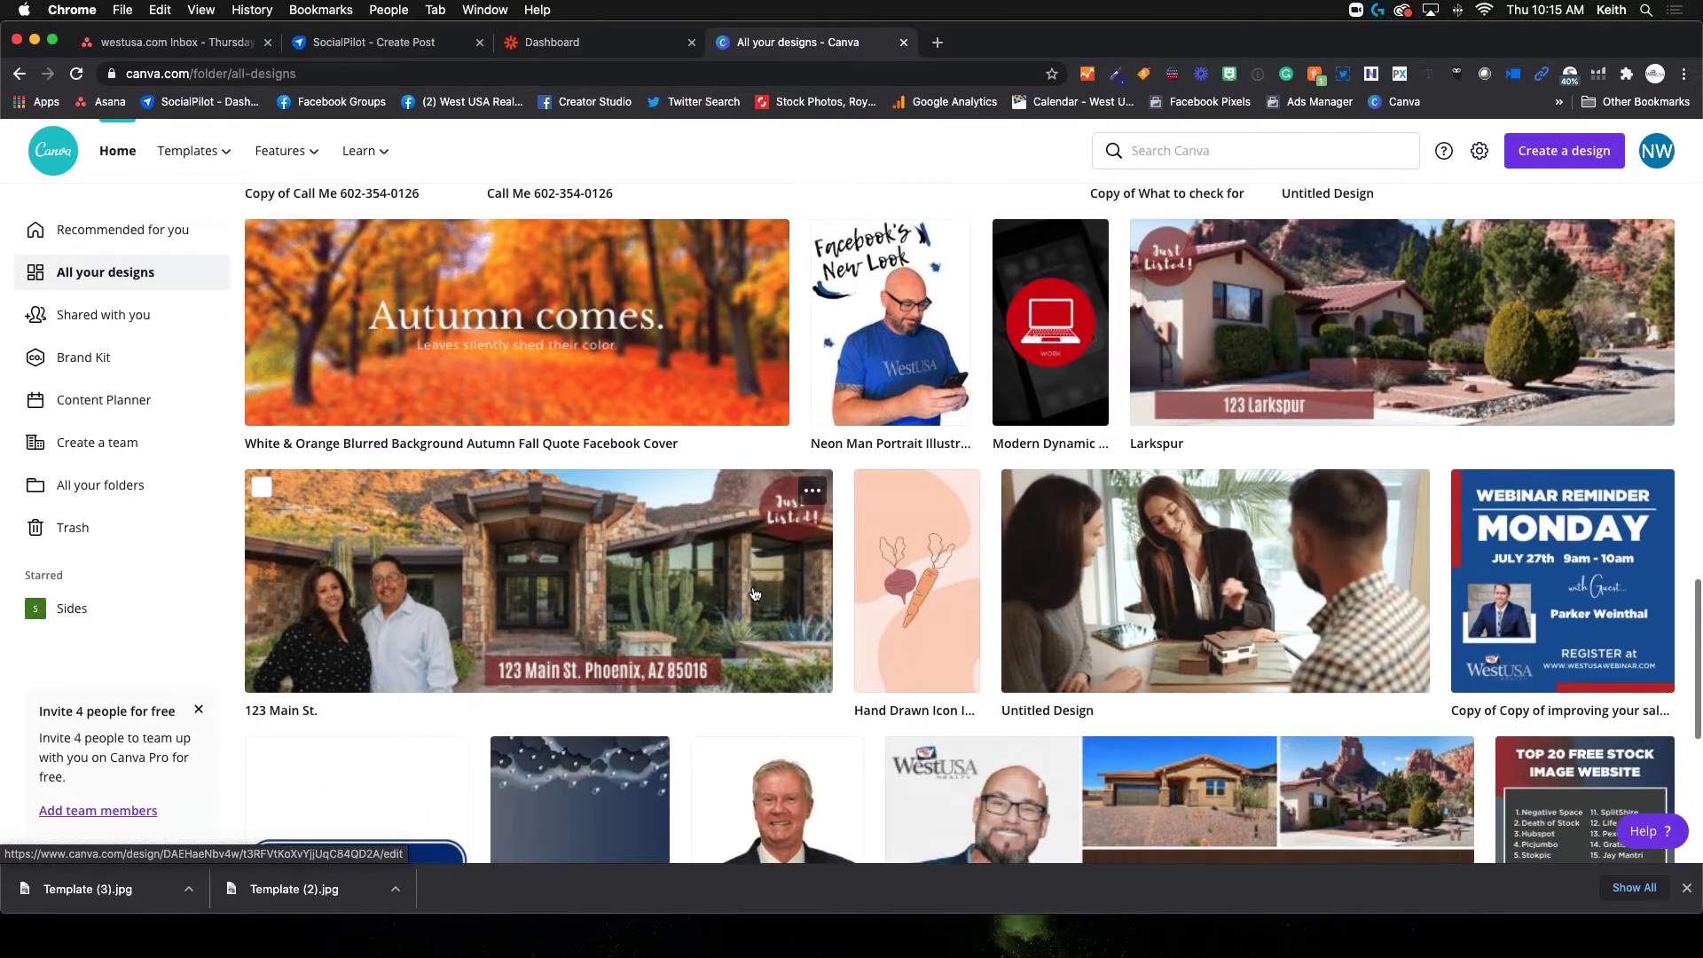
{"action": "scroll", "coordinate": [755, 593], "scroll_direction": "up", "scroll_amount": 2}
{"action": "scroll", "coordinate": [755, 593], "scroll_direction": "down", "scroll_amount": 2}
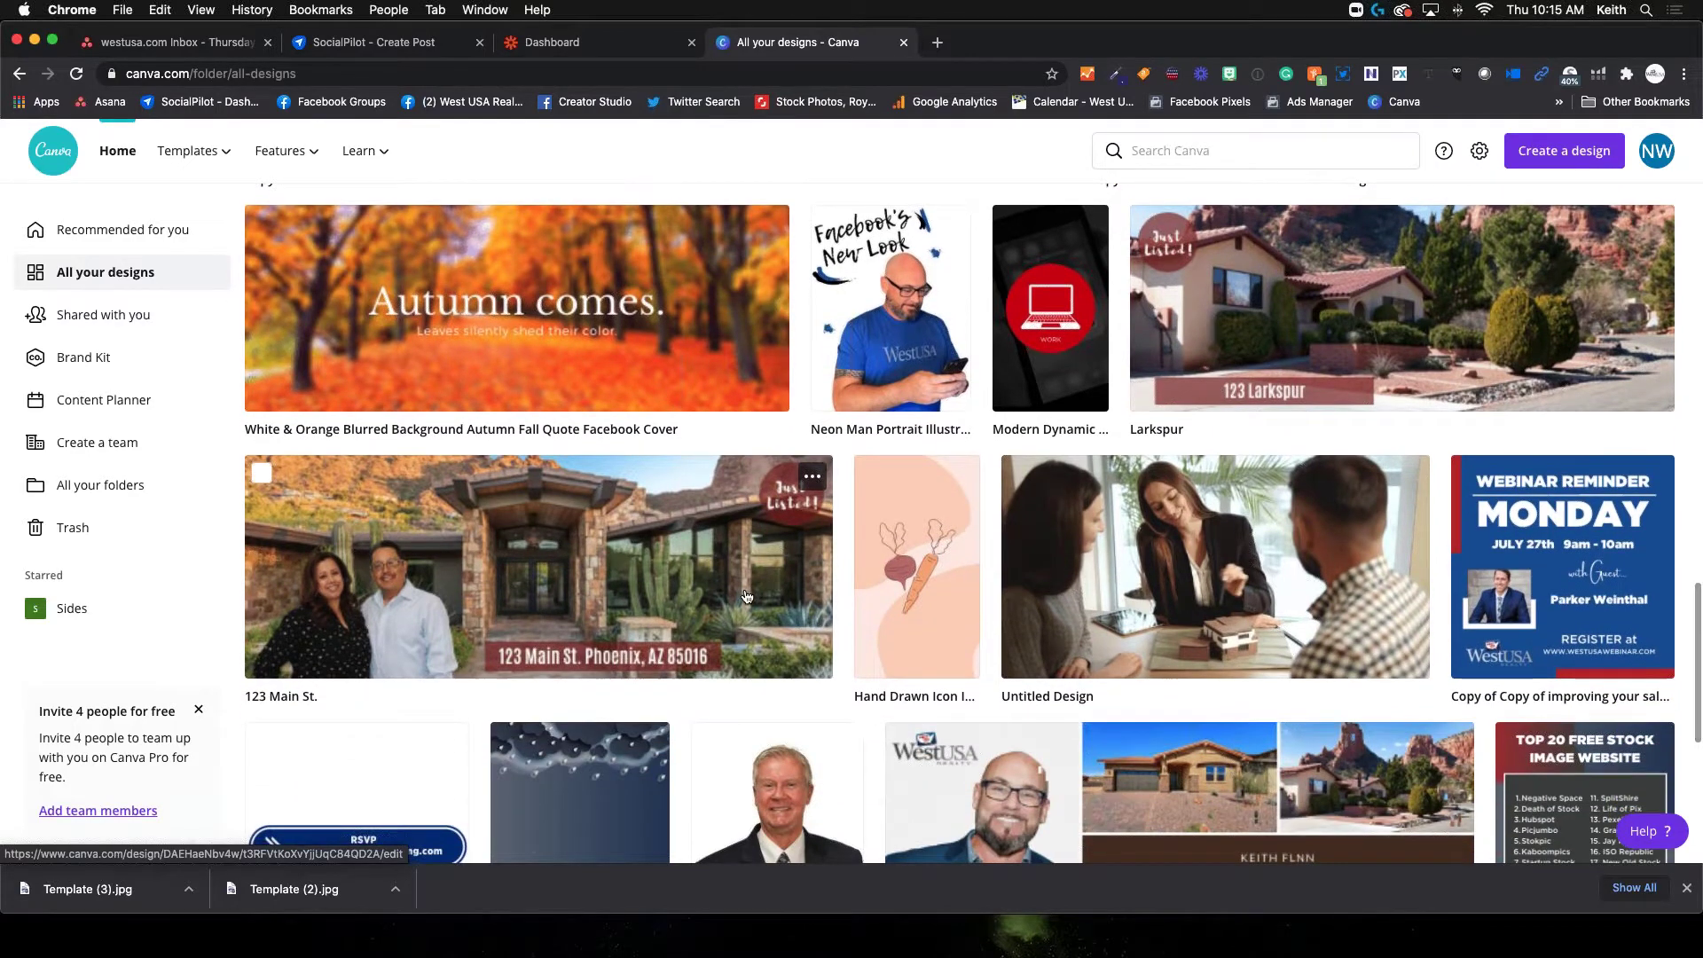
{"action": "scroll", "coordinate": [755, 594], "scroll_direction": "up", "scroll_amount": 2}
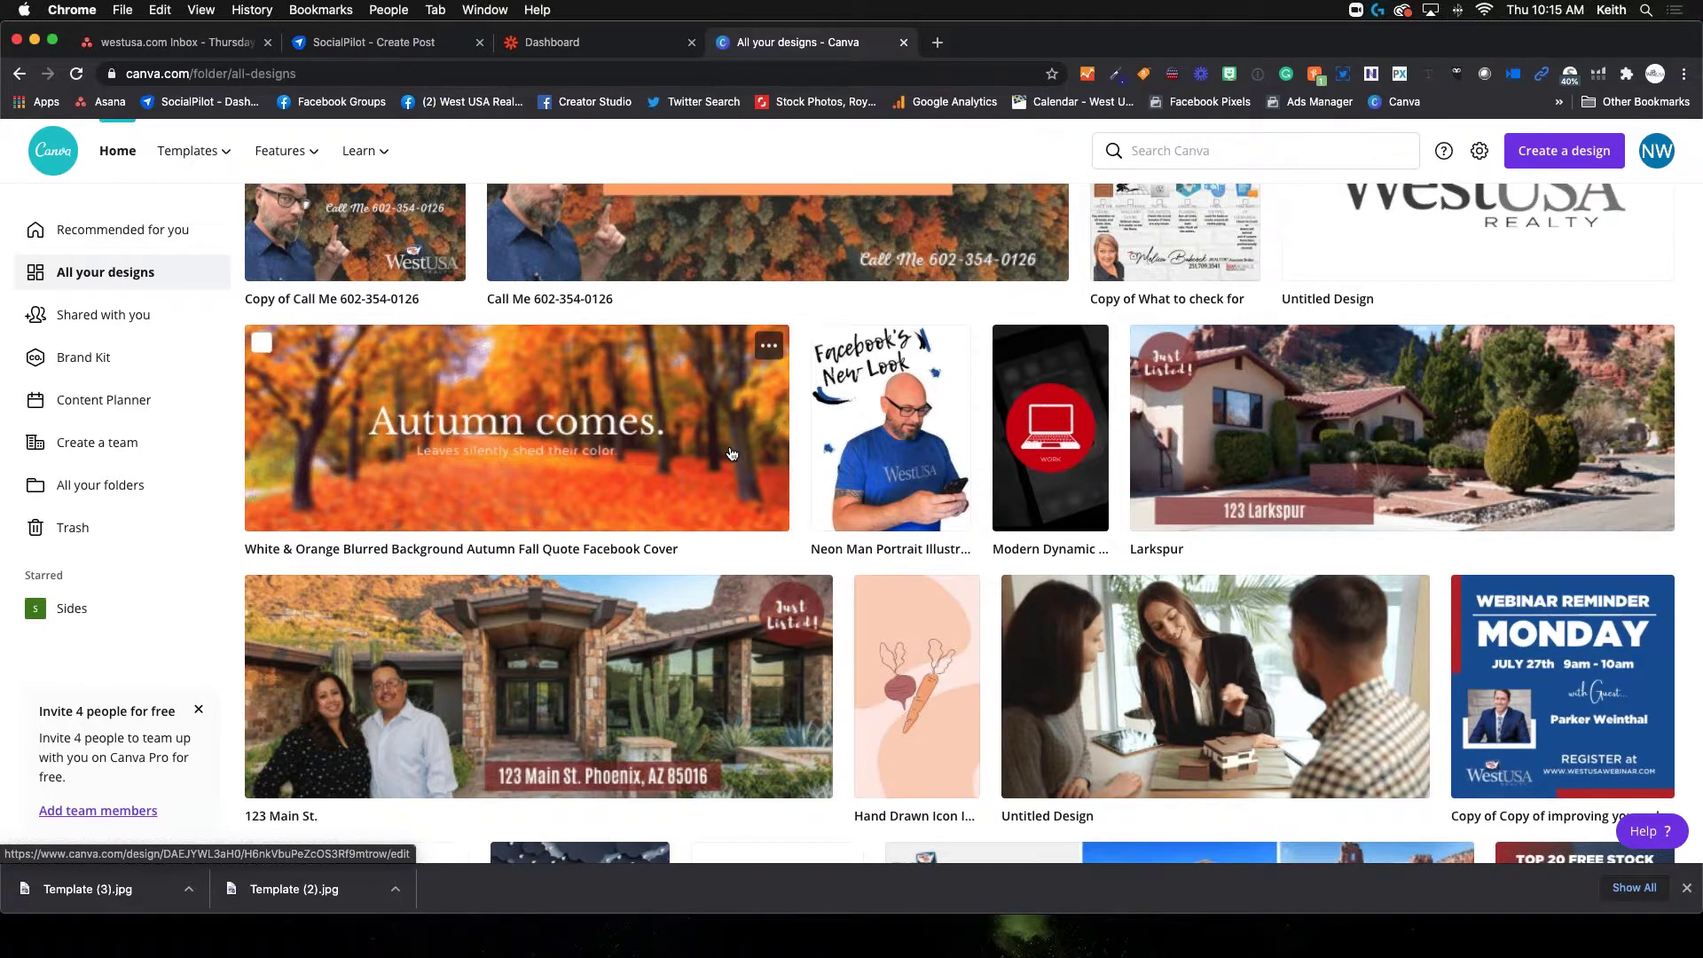
{"action": "scroll", "coordinate": [732, 455], "scroll_direction": "down", "scroll_amount": 8}
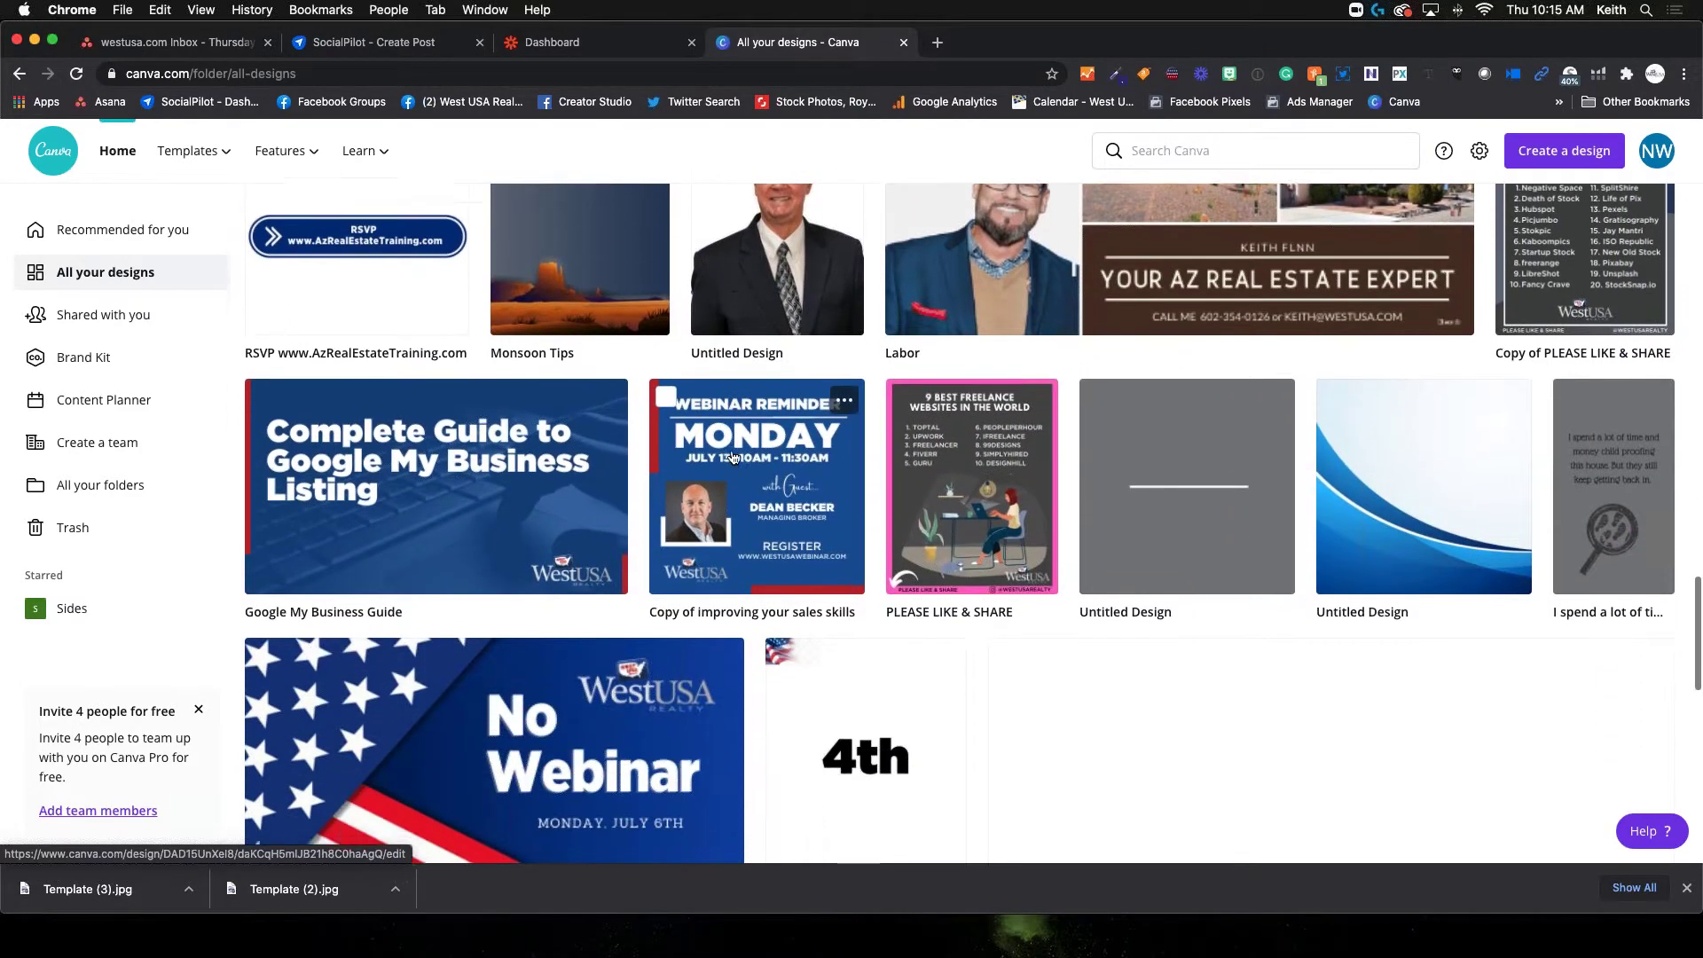
{"action": "scroll", "coordinate": [733, 457], "scroll_direction": "down", "scroll_amount": 10}
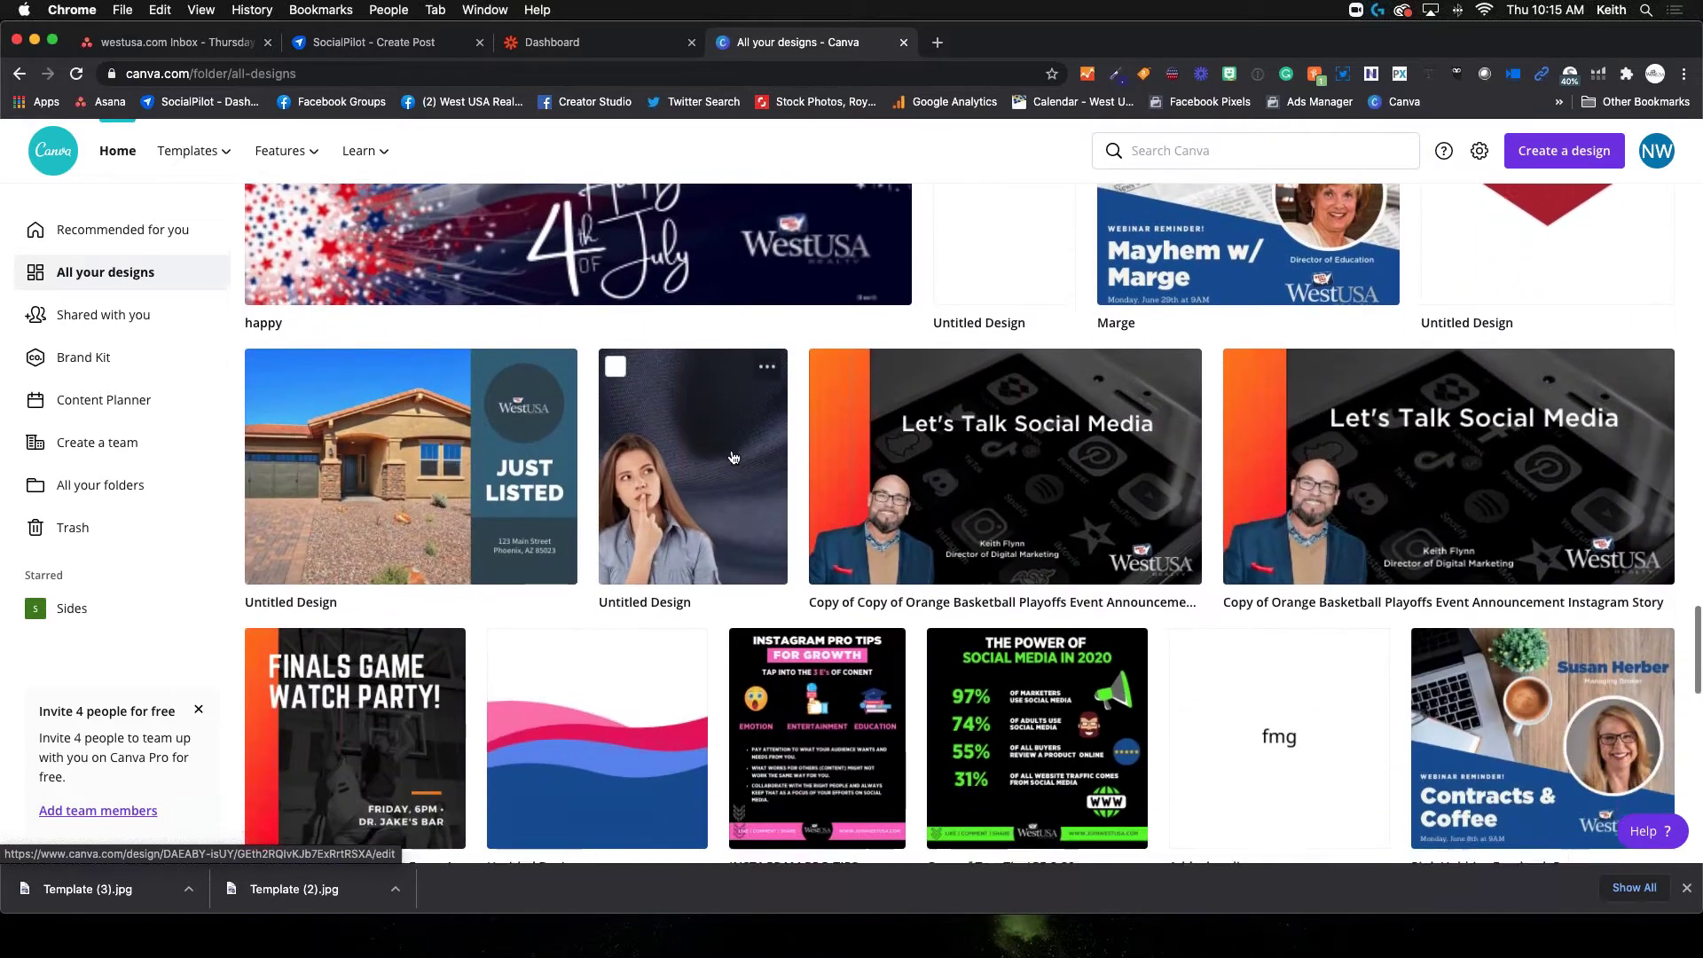
{"action": "scroll", "coordinate": [732, 457], "scroll_direction": "down", "scroll_amount": 4}
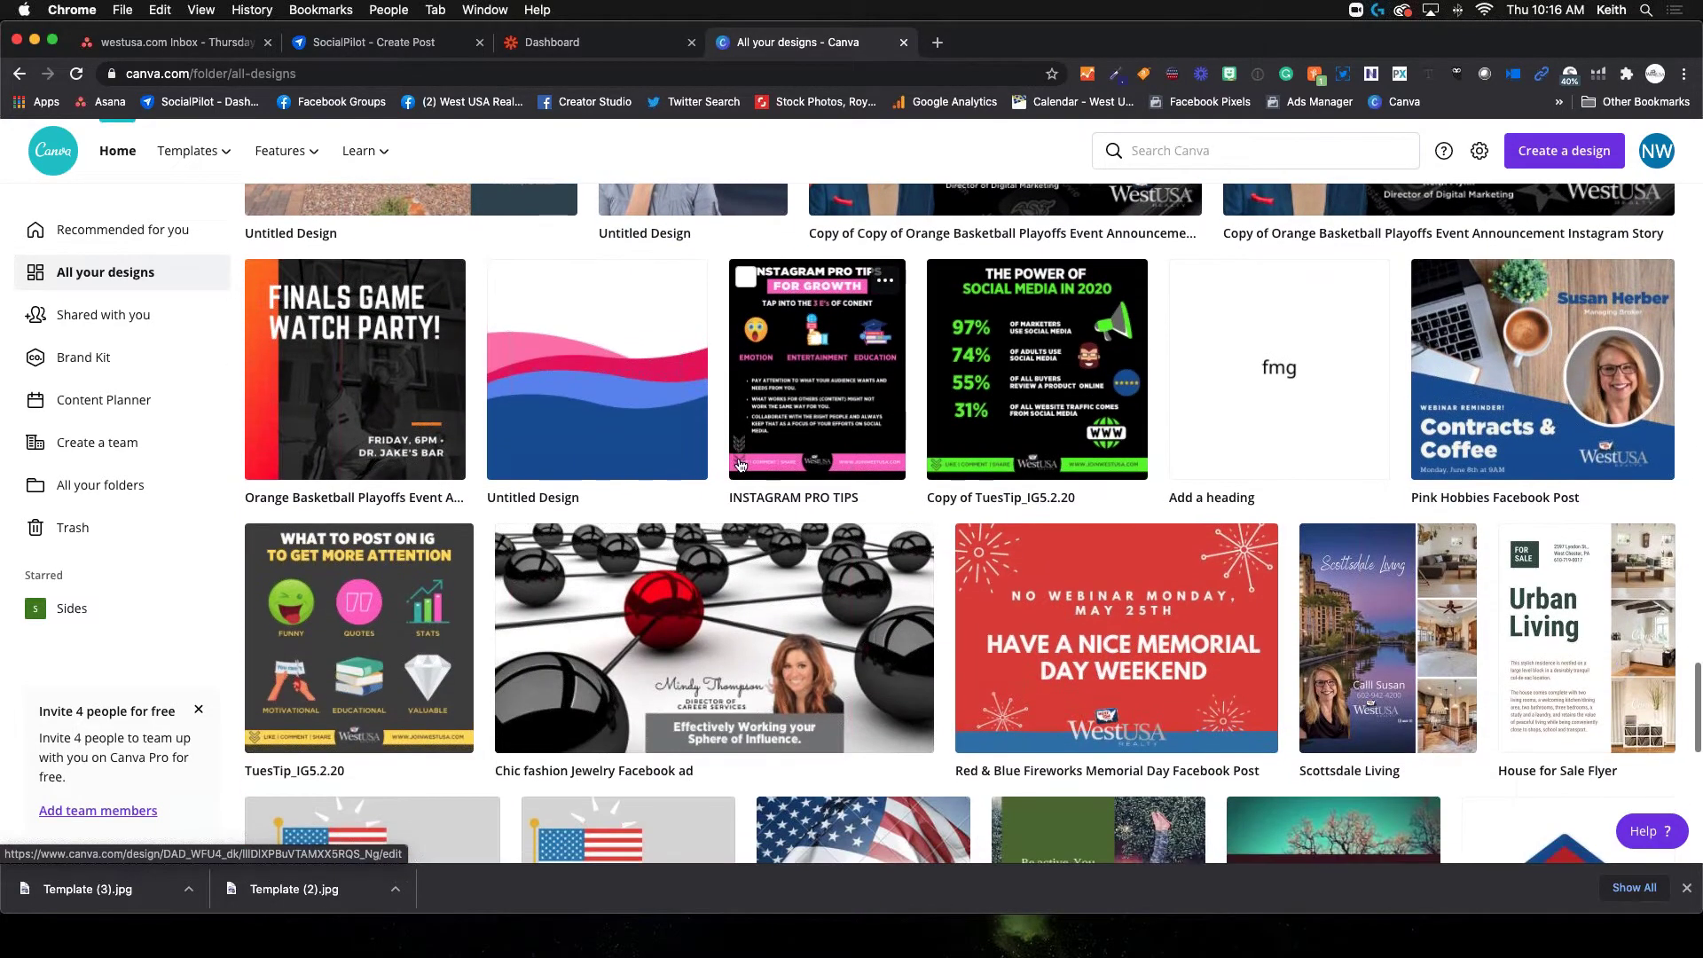
{"action": "scroll", "coordinate": [544, 460], "scroll_direction": "up", "scroll_amount": 14}
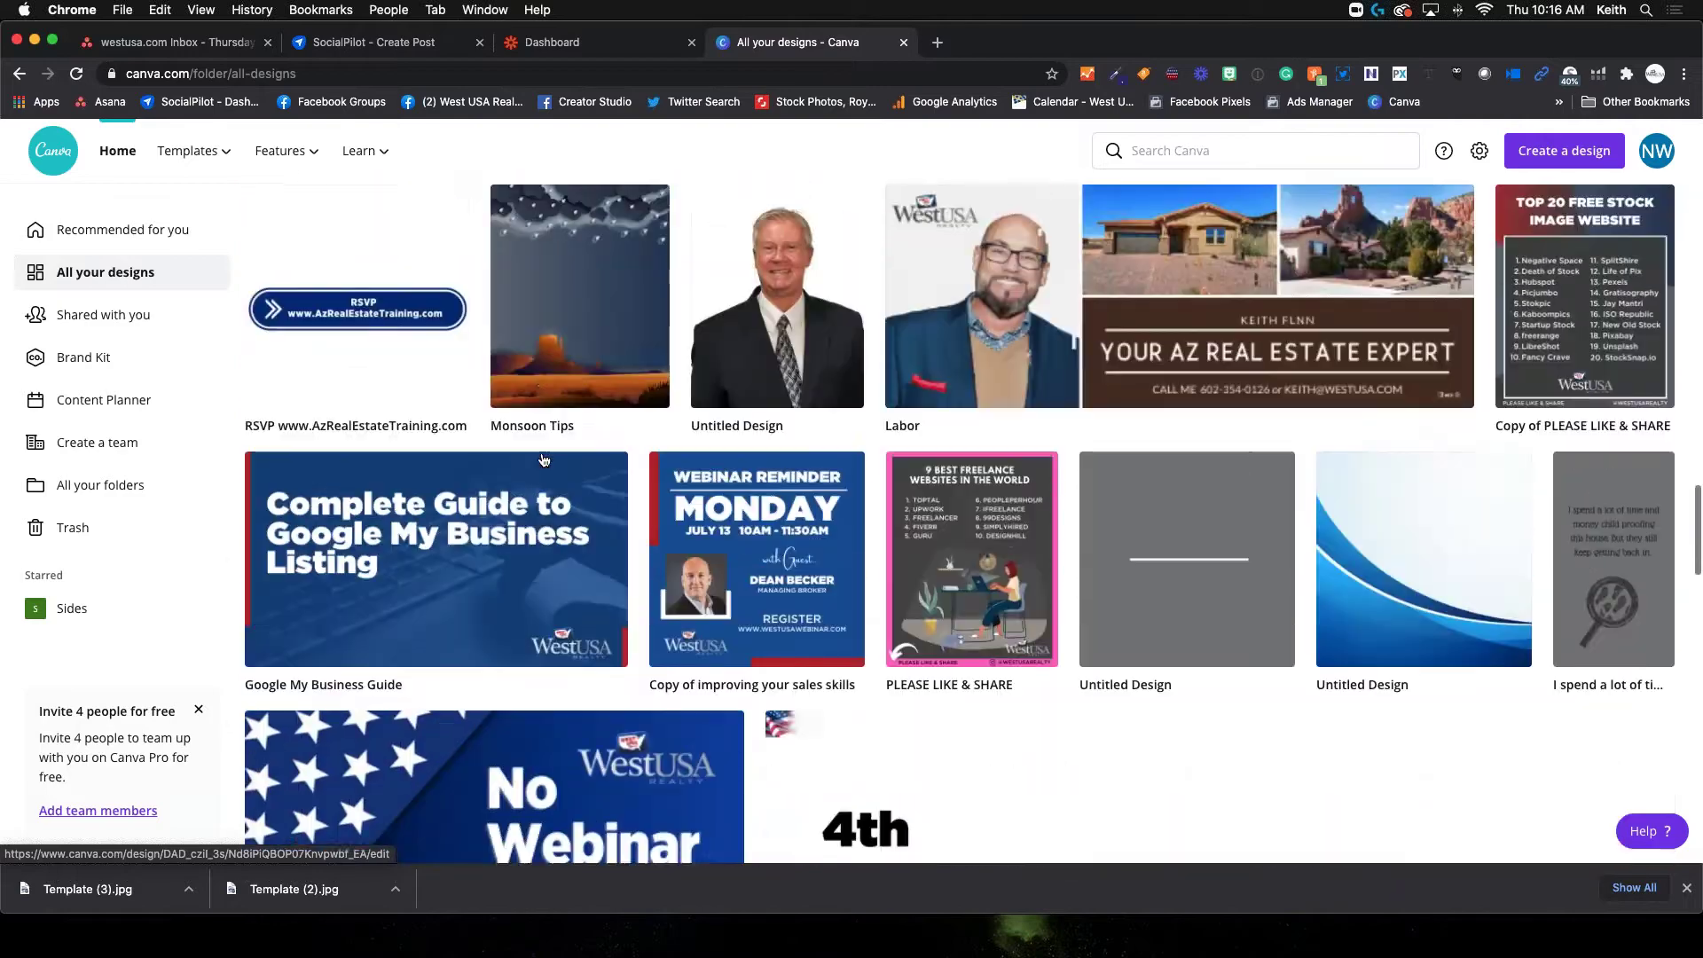
{"action": "scroll", "coordinate": [544, 460], "scroll_direction": "up", "scroll_amount": 10}
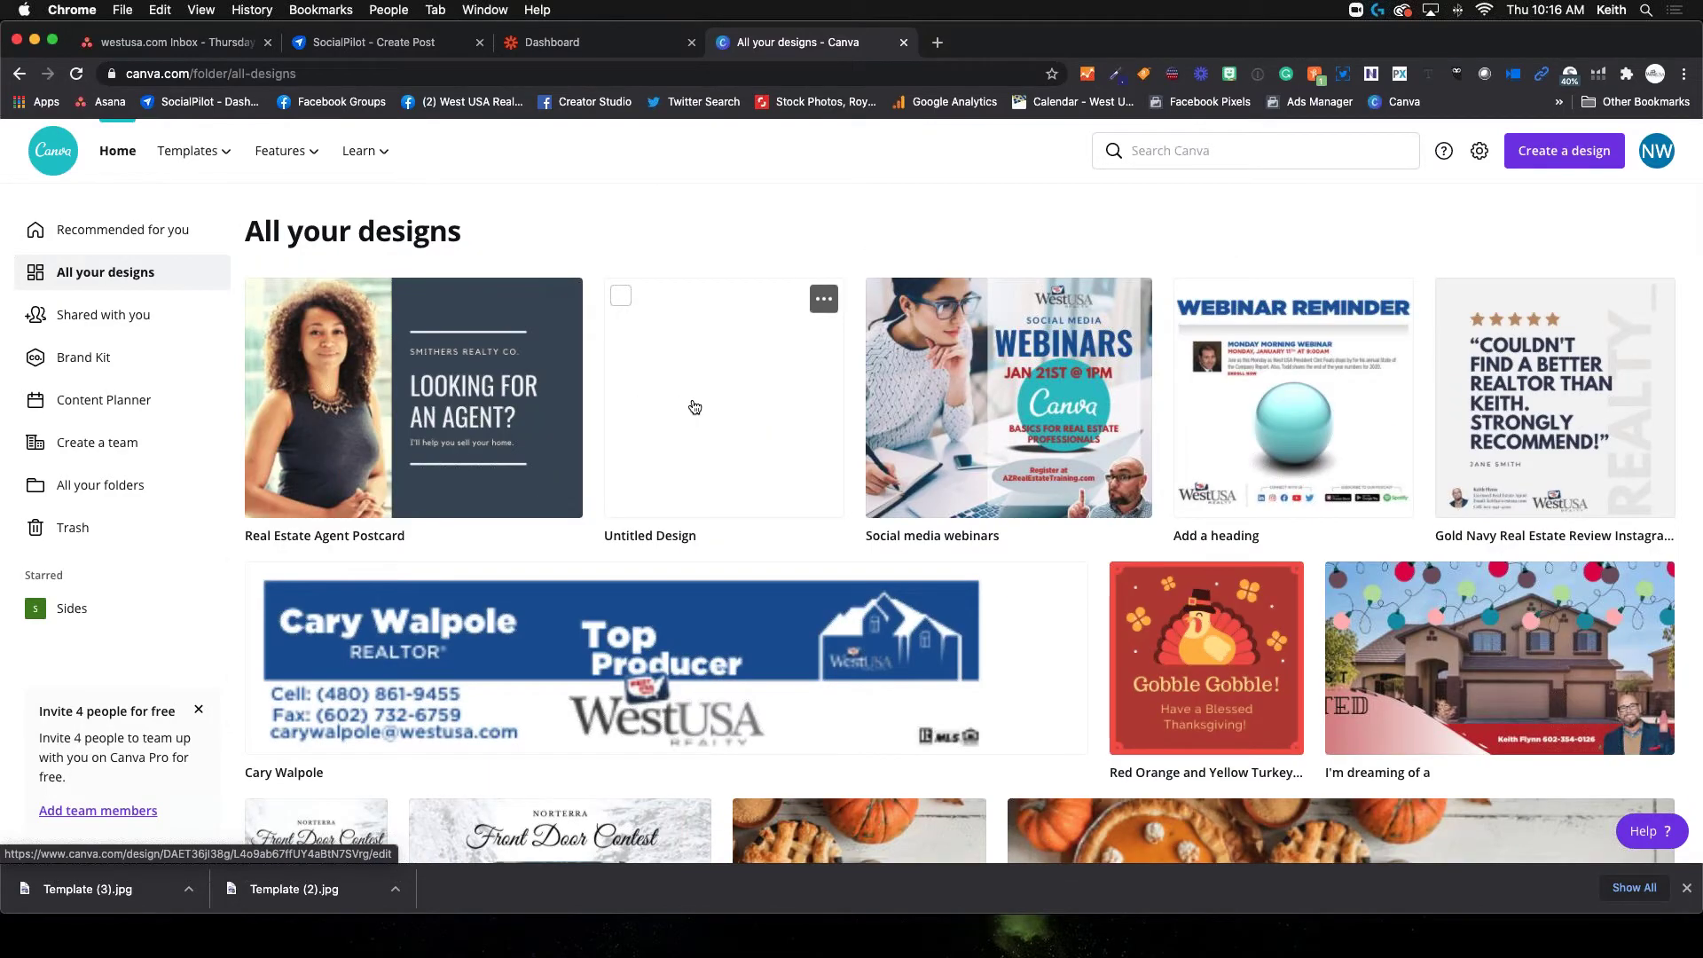
Move the Real Estate Agent Postcard design to the trash, then go to the Brand Kit
{"action": "left_click", "coordinate": [566, 300]}
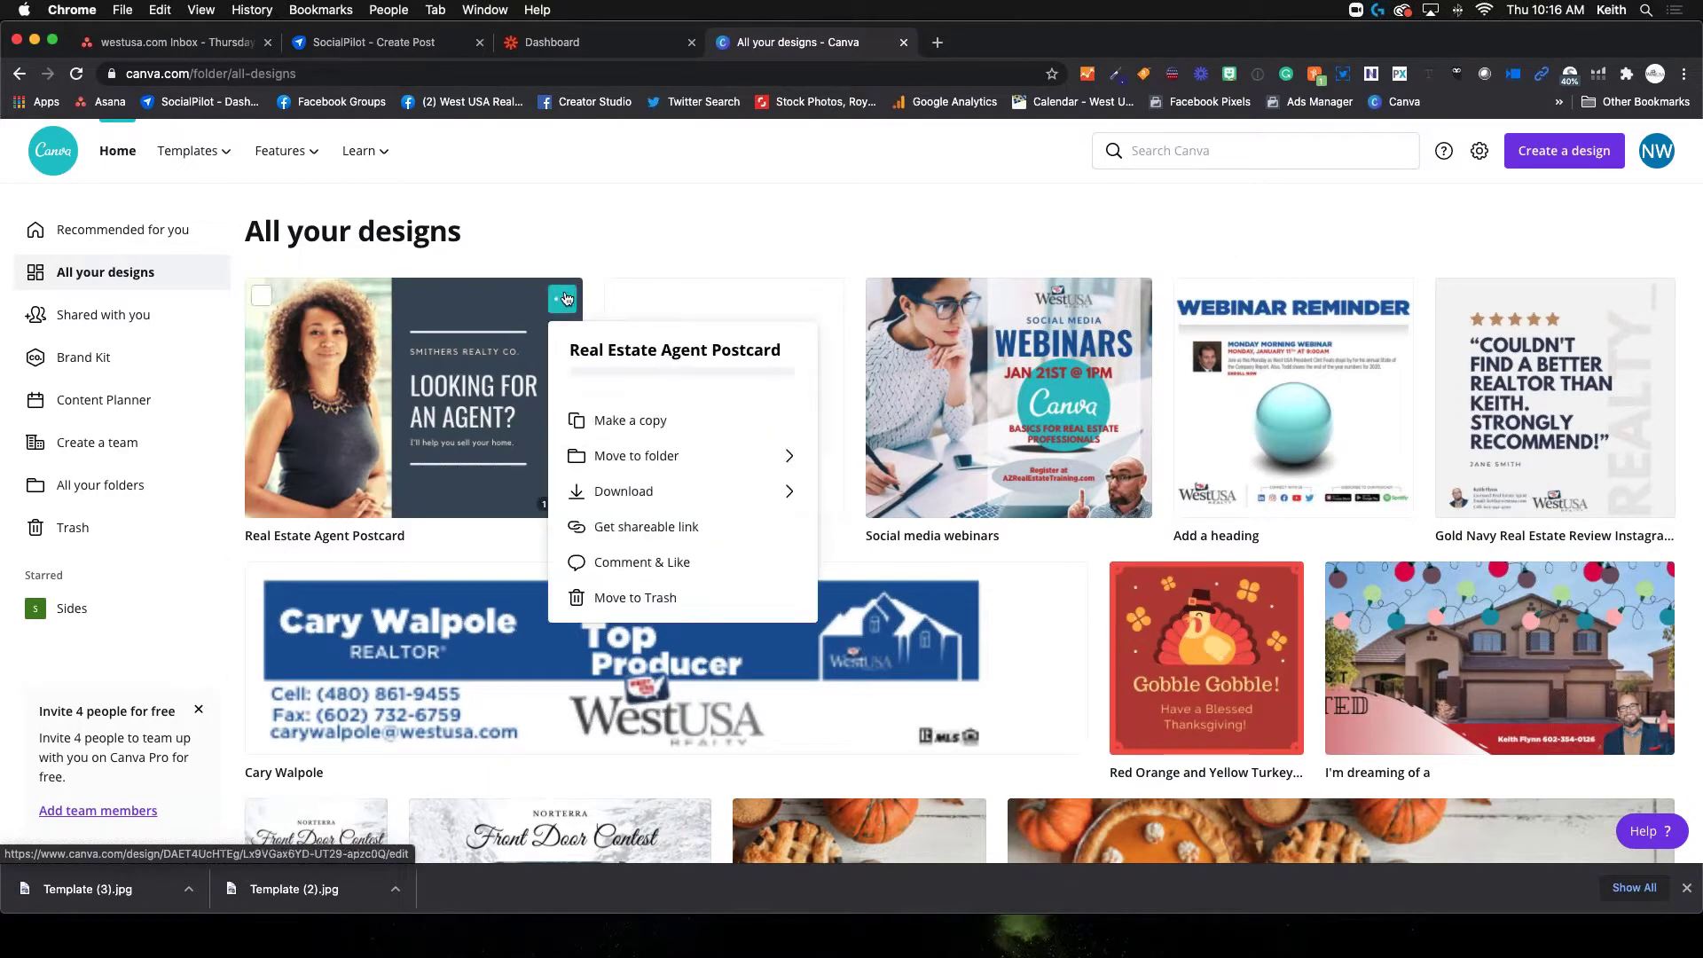
{"action": "left_click", "coordinate": [623, 598]}
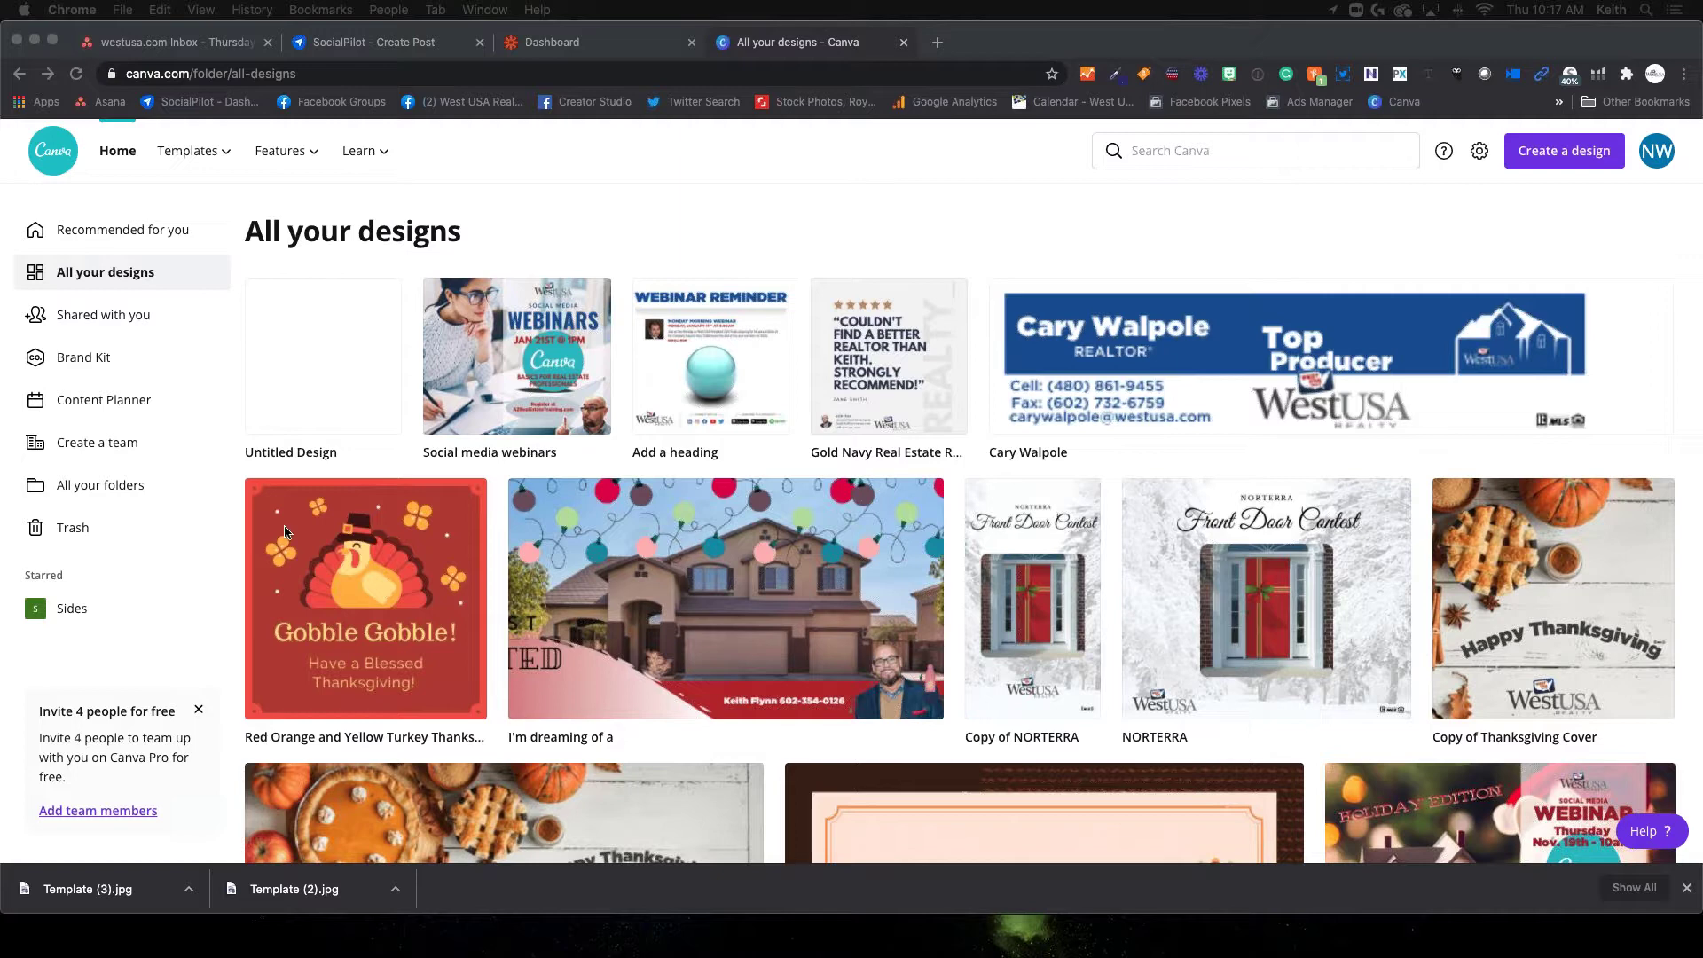
{"action": "left_click", "coordinate": [122, 316]}
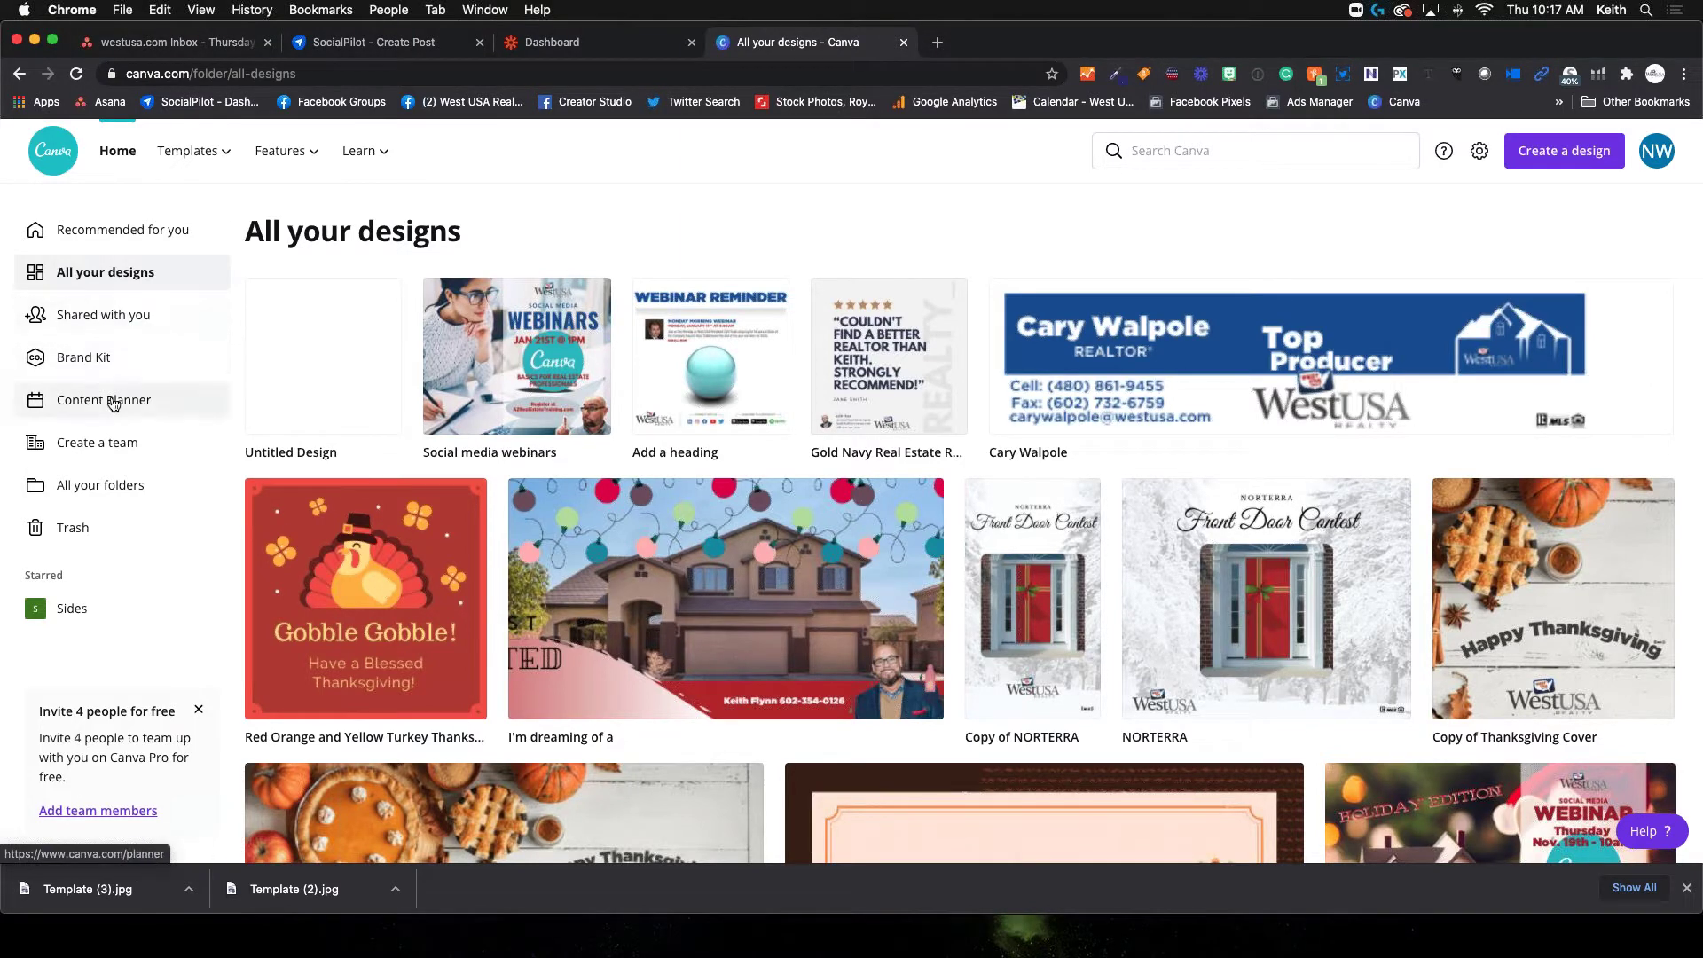
{"action": "left_click", "coordinate": [90, 364]}
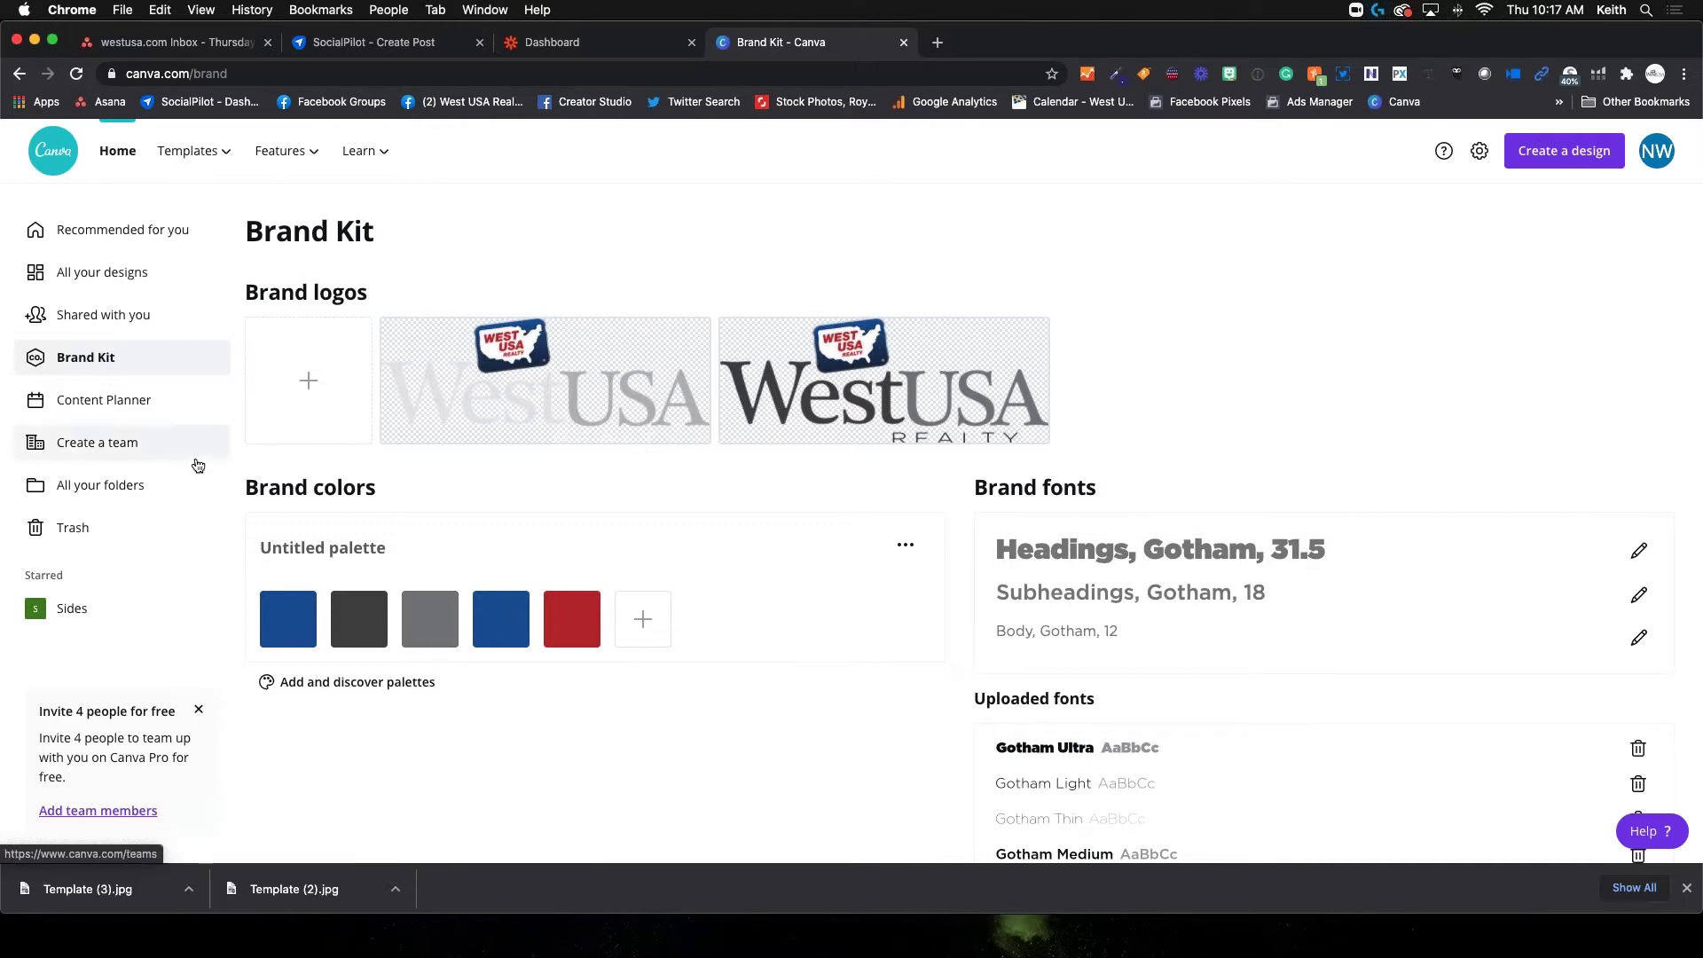
Rename the Untitled brand colour palette to 'West USA Palette'
{"action": "mouse_move", "coordinate": [388, 599]}
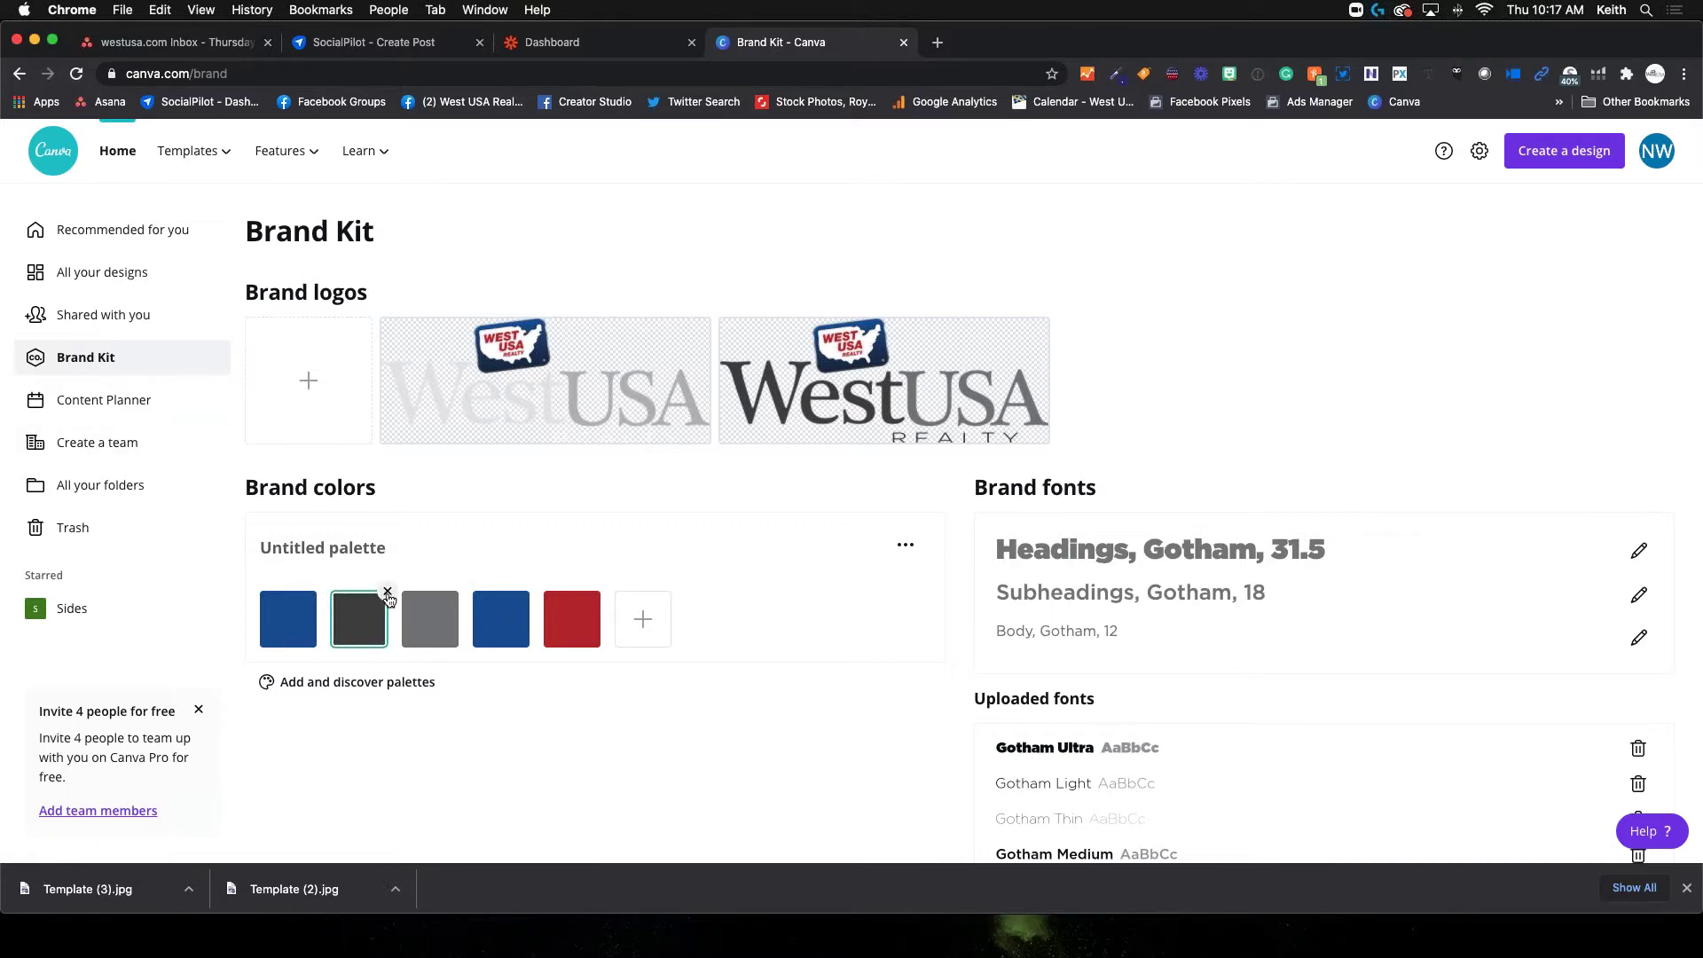
{"action": "left_click", "coordinate": [342, 550]}
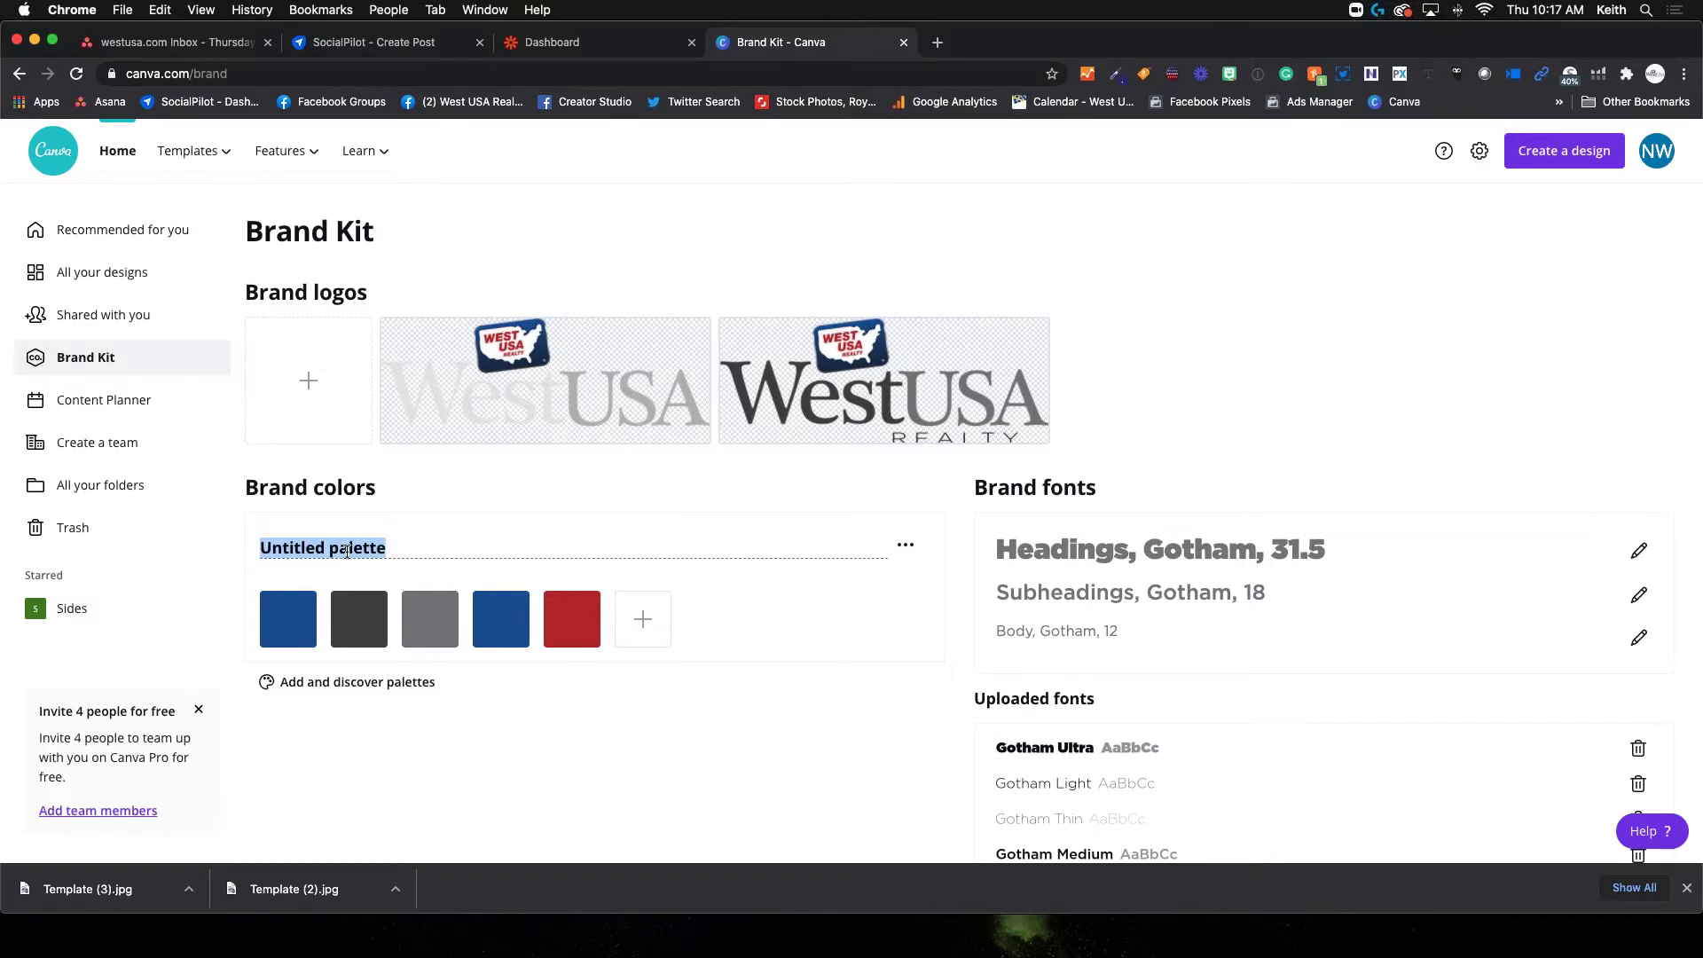
{"action": "type", "text": "West USA Palette"}
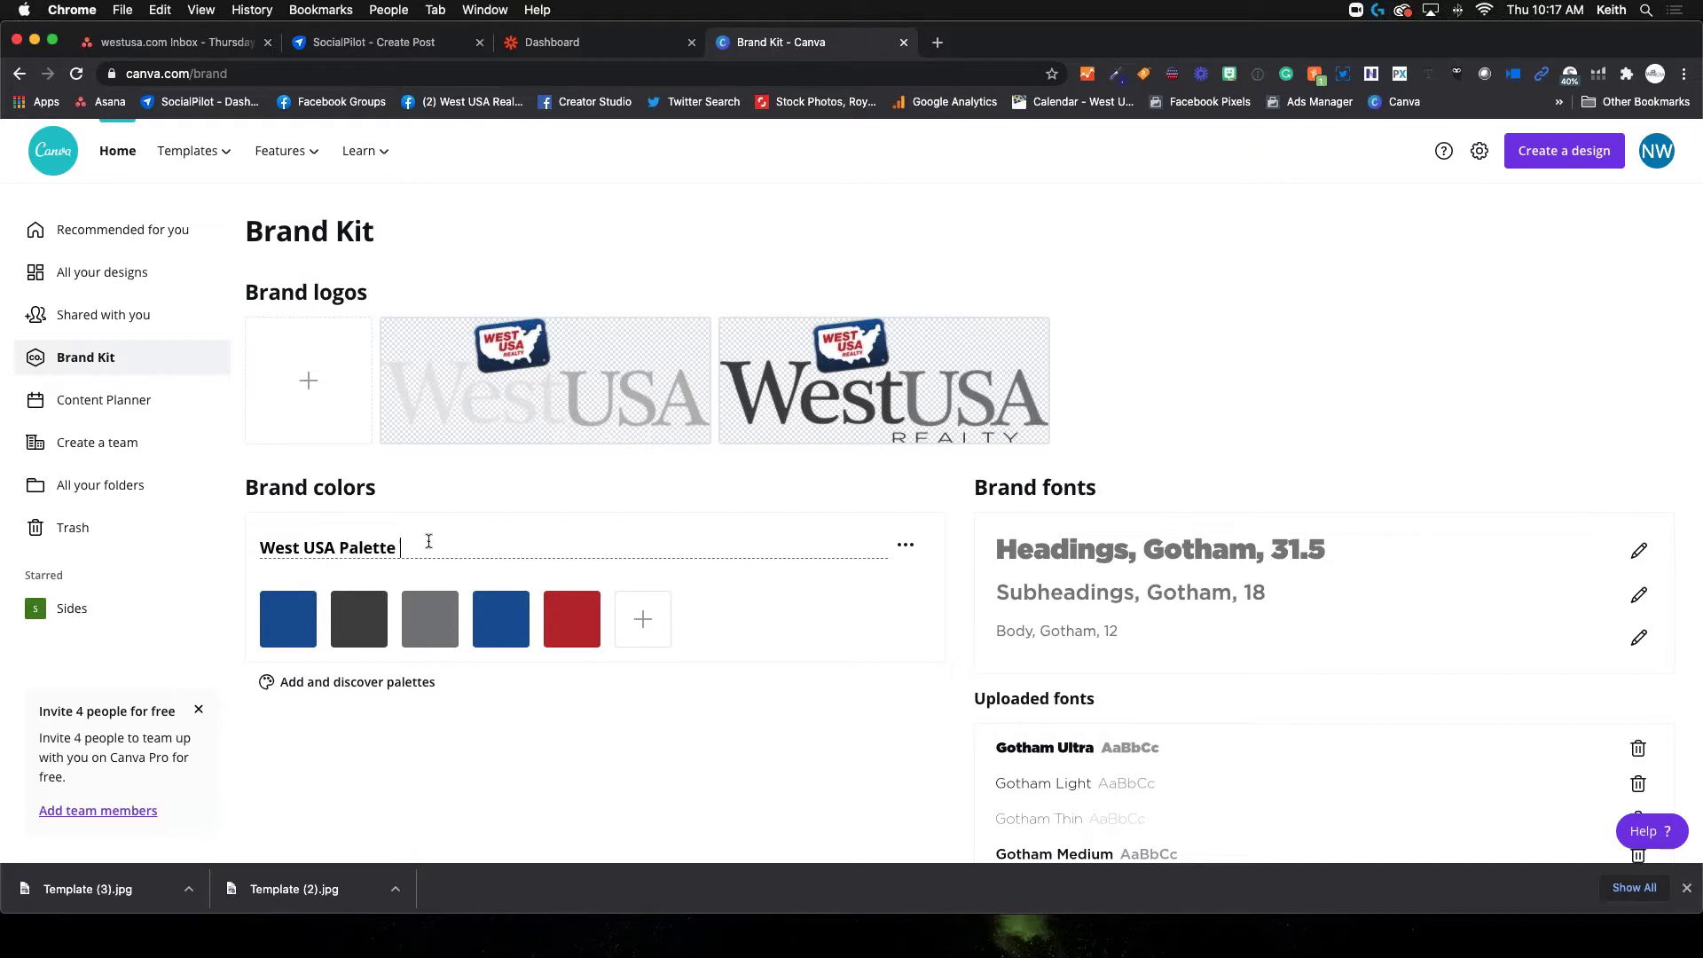
{"action": "left_click", "coordinate": [556, 597]}
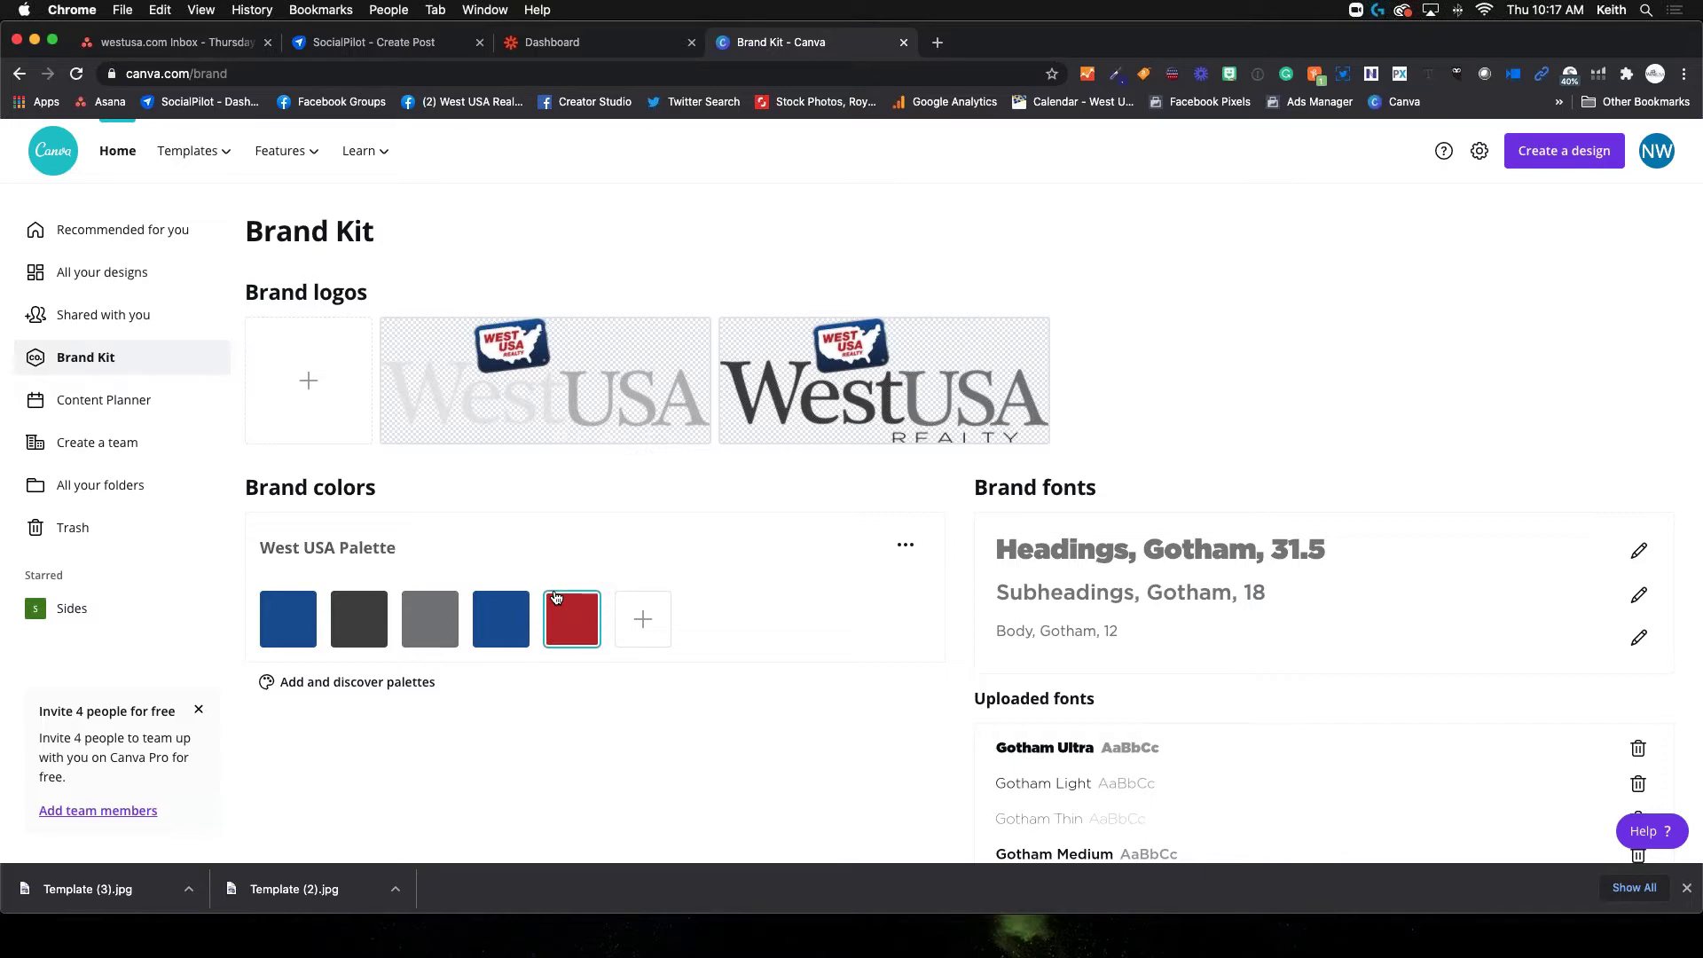
Review the Gotham brand fonts, then switch to the Content Planner calendar
{"action": "mouse_move", "coordinate": [286, 627]}
{"action": "scroll", "coordinate": [1061, 612], "scroll_direction": "down", "scroll_amount": 5}
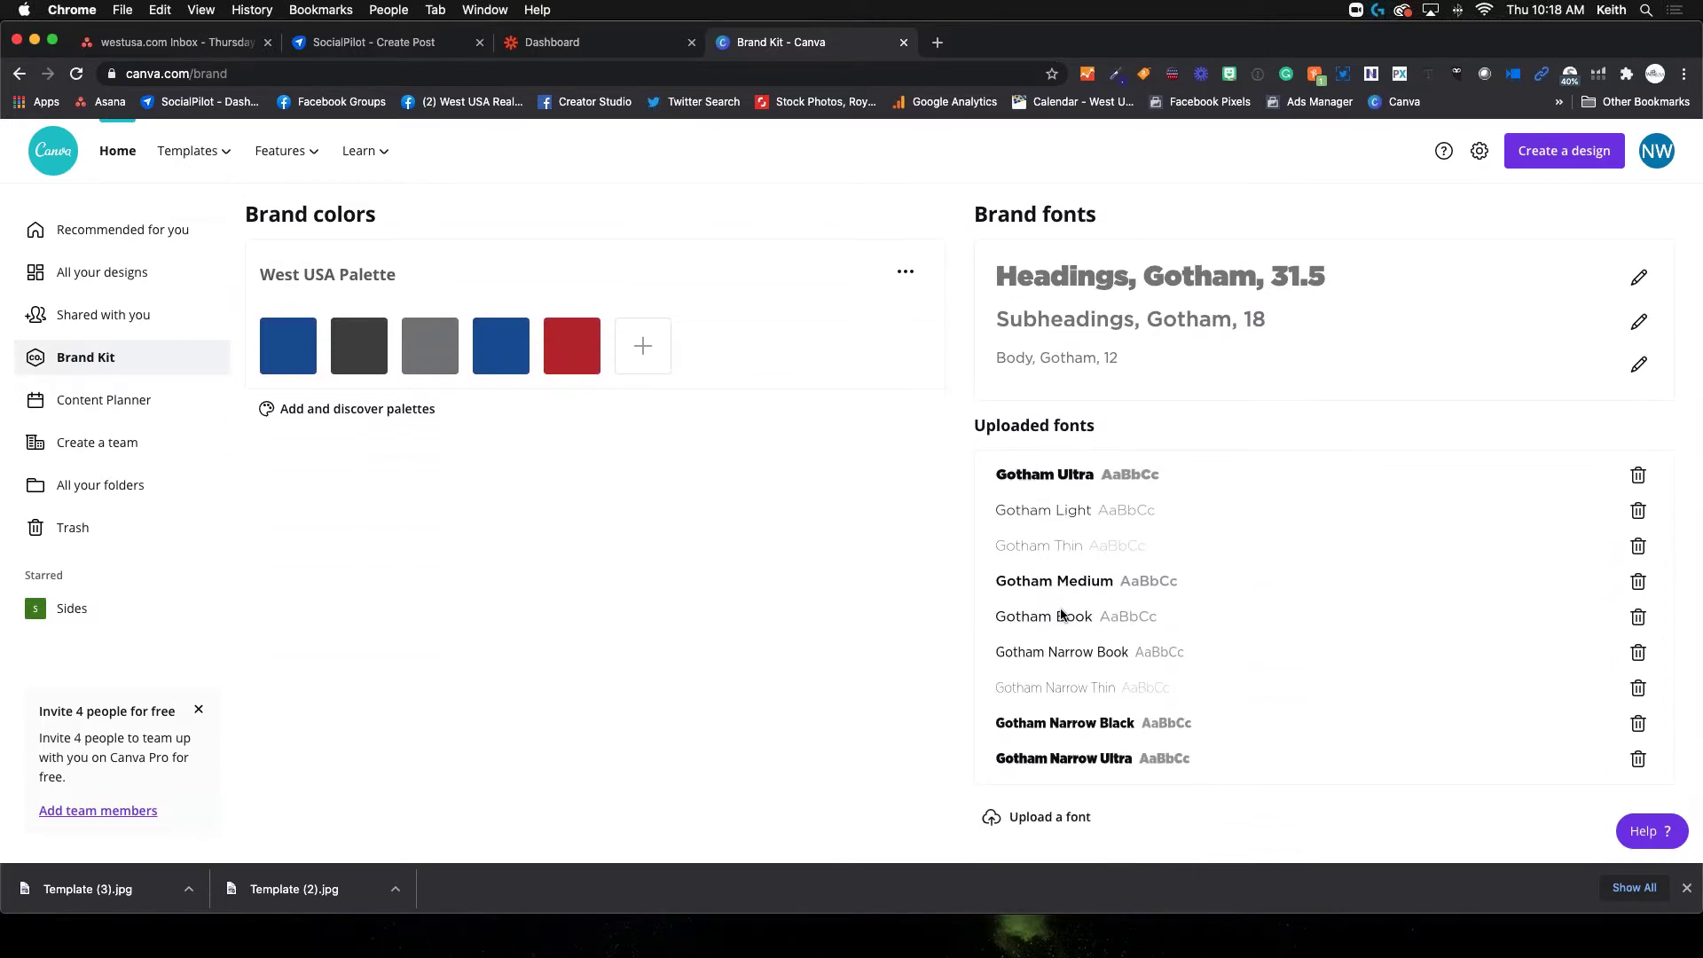
{"action": "scroll", "coordinate": [1061, 612], "scroll_direction": "up", "scroll_amount": 2}
{"action": "scroll", "coordinate": [1061, 612], "scroll_direction": "down", "scroll_amount": 1}
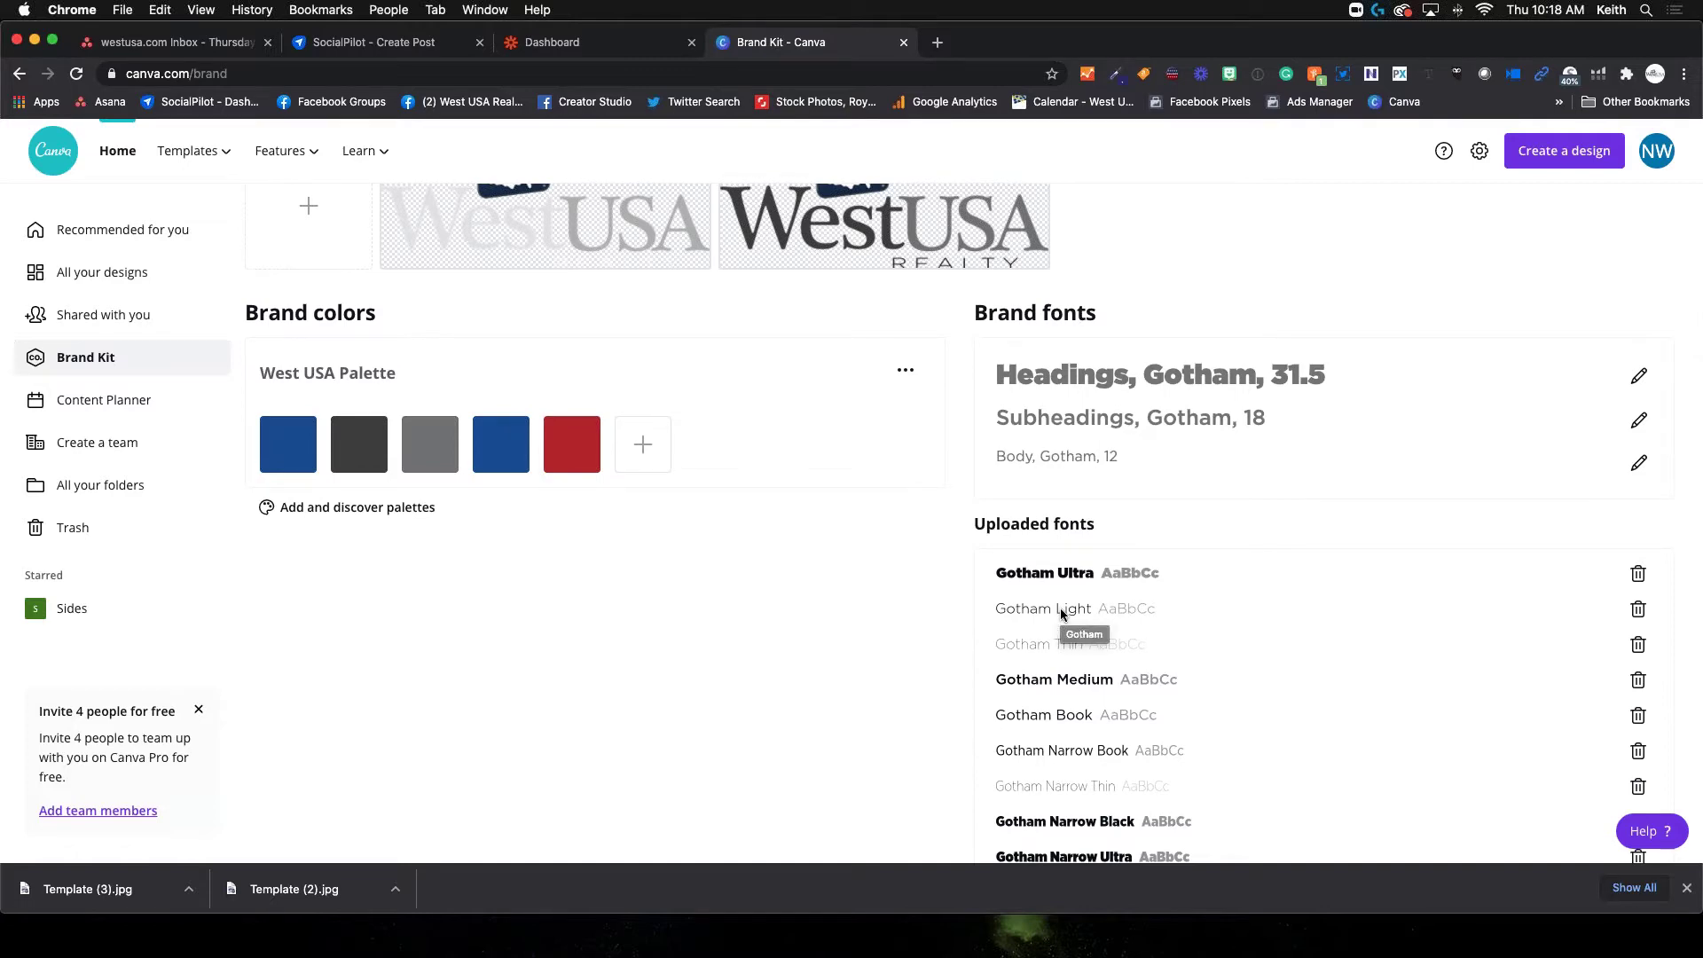
{"action": "left_click", "coordinate": [108, 401]}
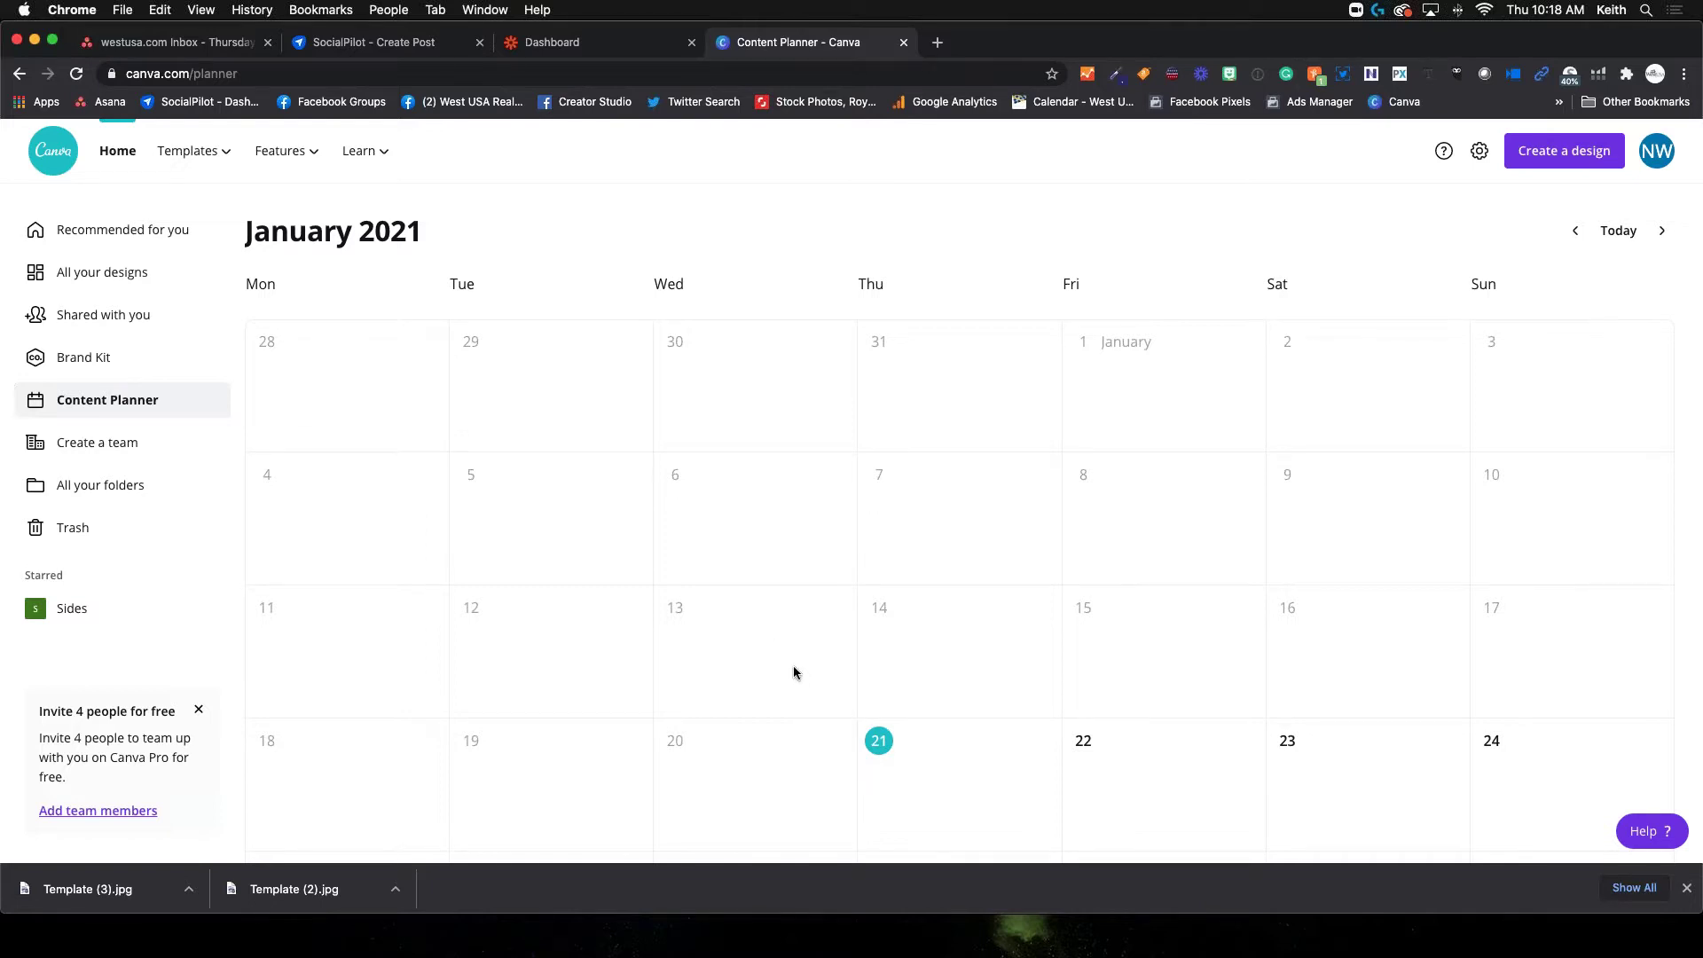
Pick the existing 'Social media webinars' design from Recent for the January 21 slot
{"action": "scroll", "coordinate": [793, 665], "scroll_direction": "down", "scroll_amount": 4}
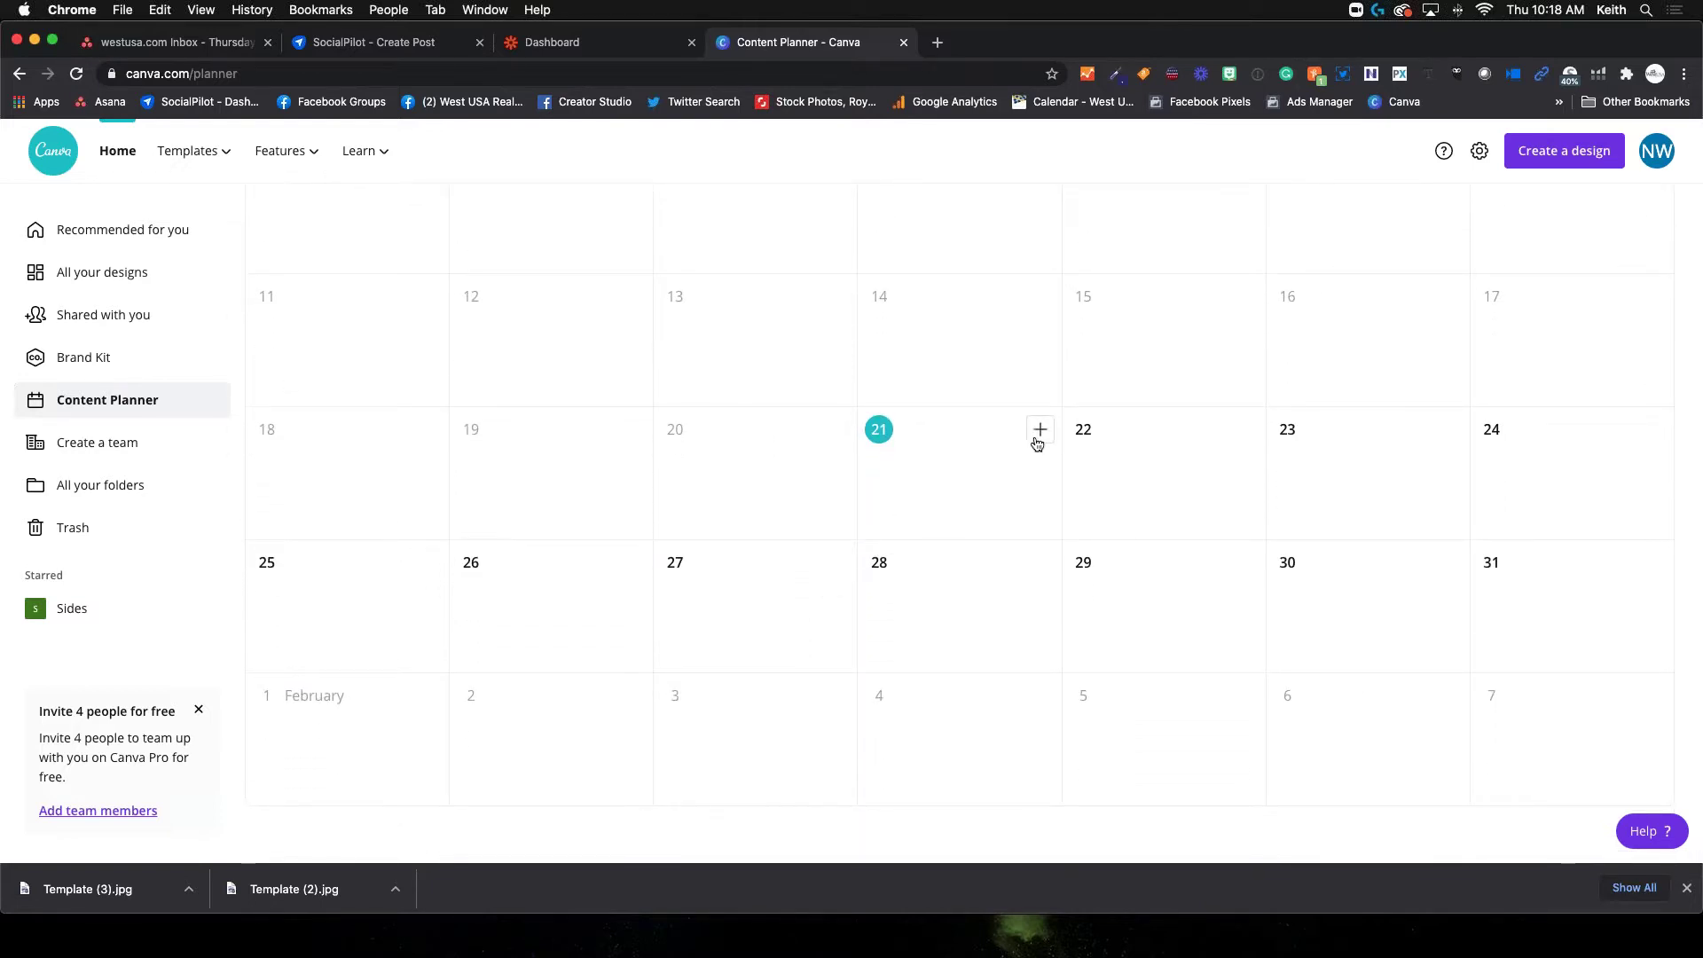
{"action": "left_click", "coordinate": [1041, 431]}
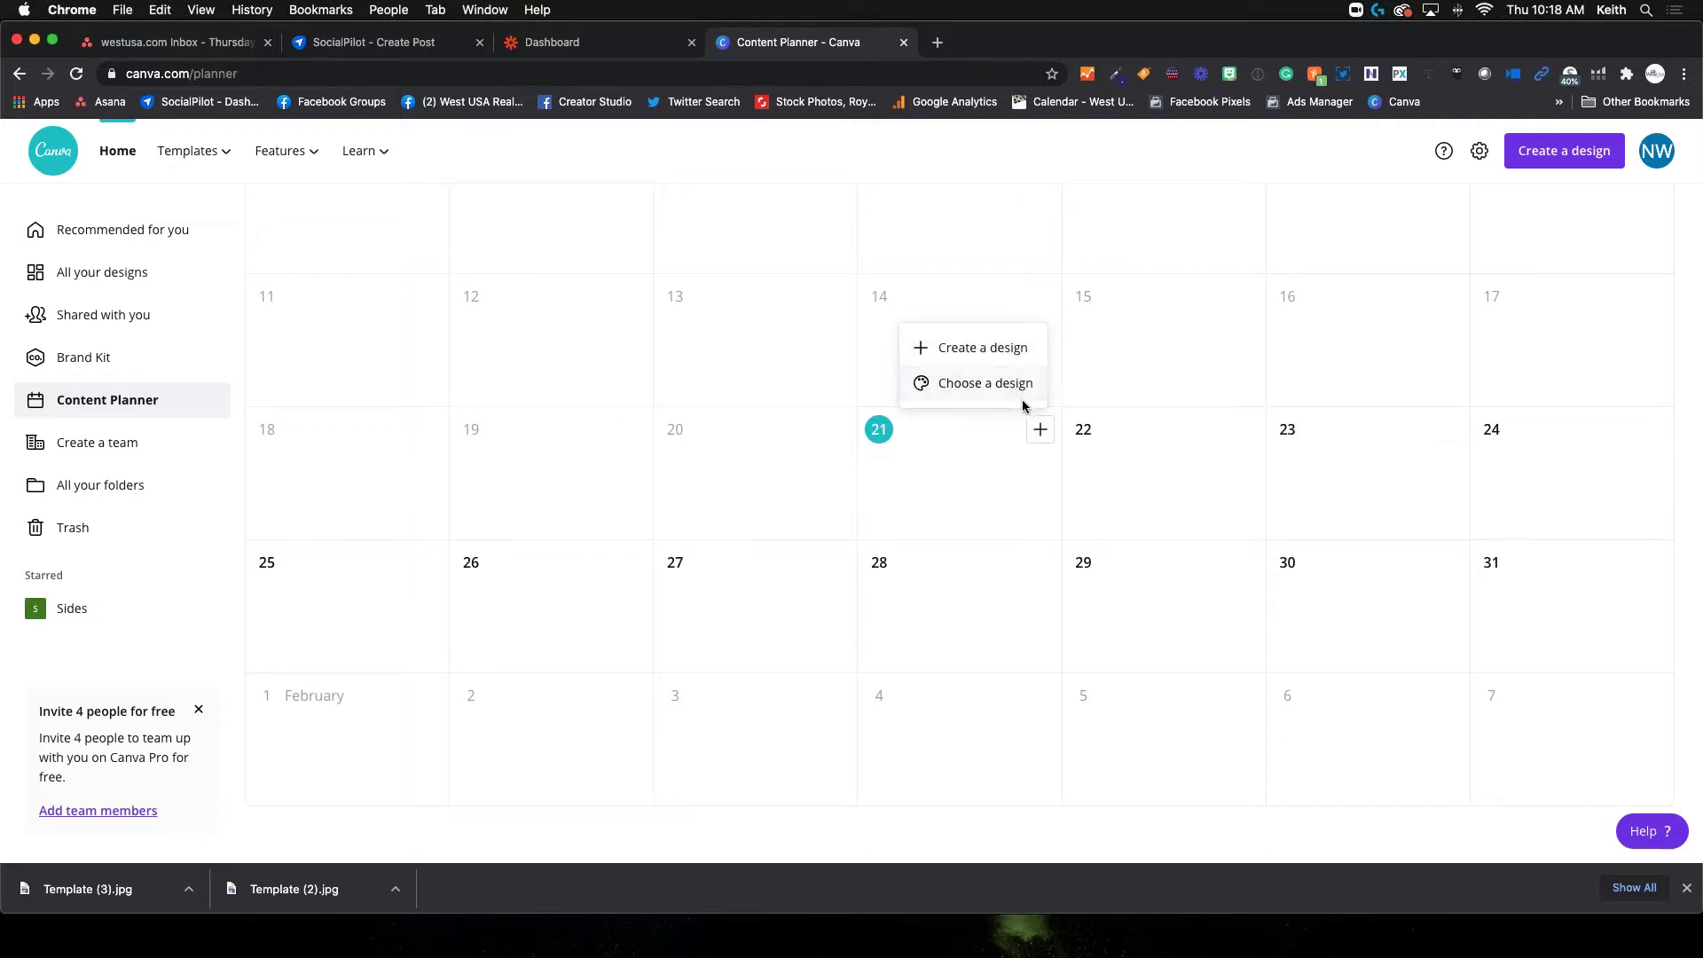
{"action": "left_click", "coordinate": [1018, 390]}
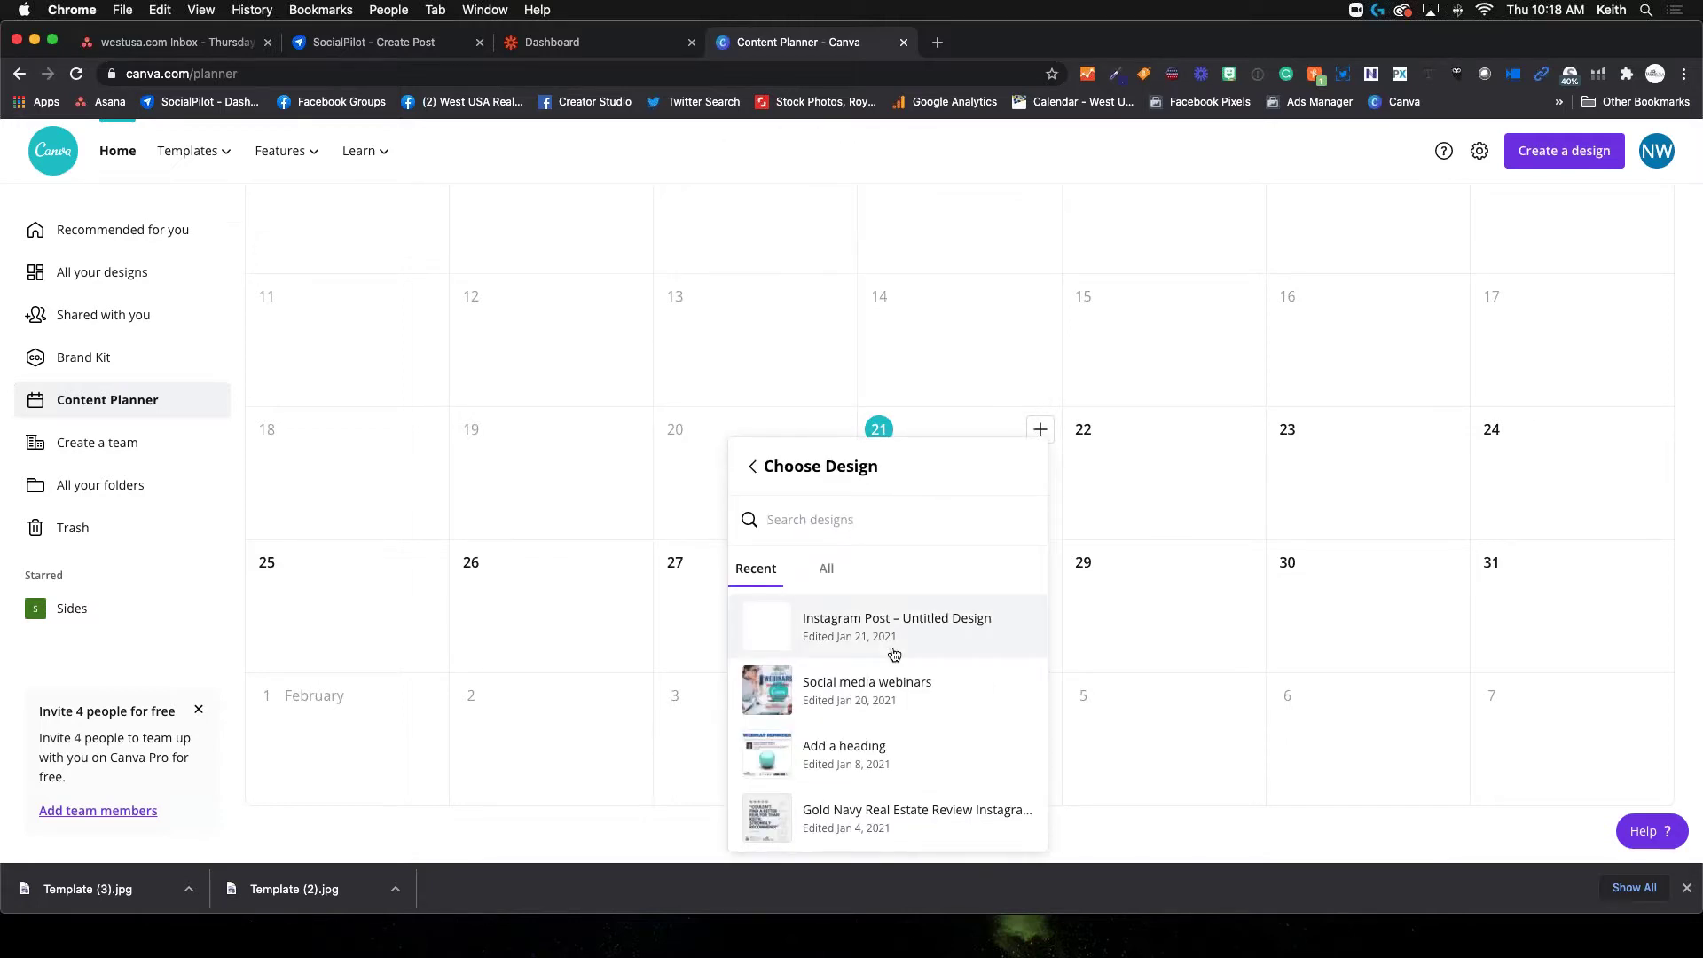
{"action": "scroll", "coordinate": [894, 654], "scroll_direction": "down", "scroll_amount": 3}
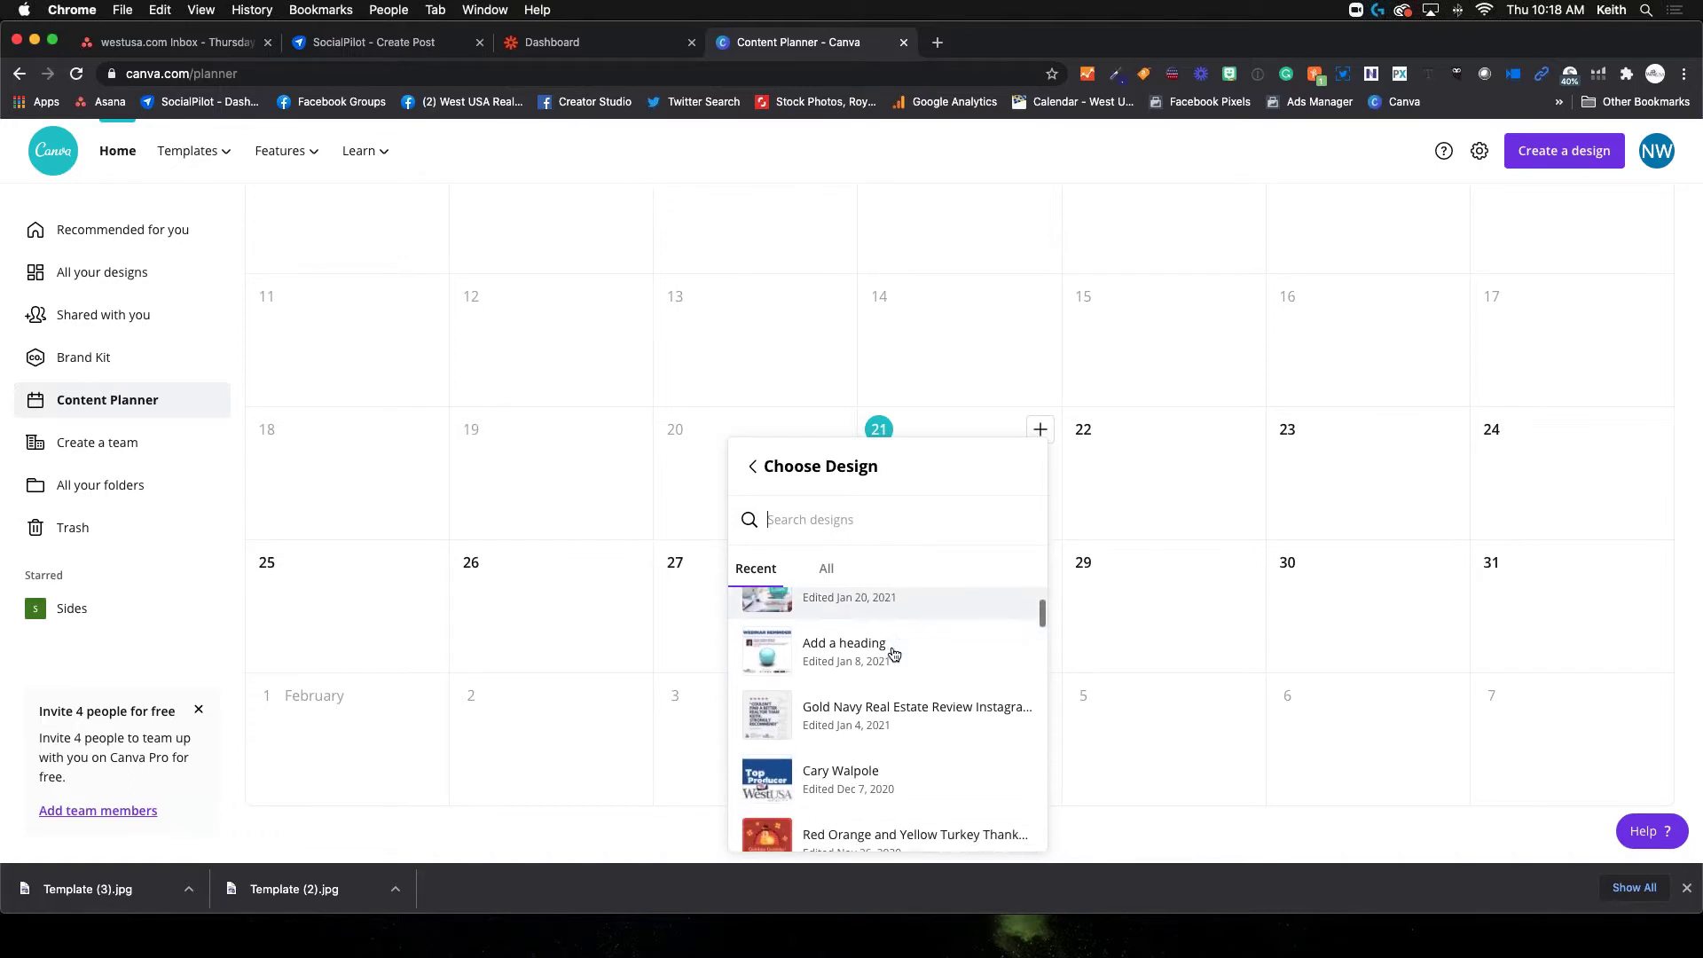
{"action": "scroll", "coordinate": [895, 654], "scroll_direction": "up", "scroll_amount": 1}
{"action": "scroll", "coordinate": [888, 666], "scroll_direction": "up", "scroll_amount": 1}
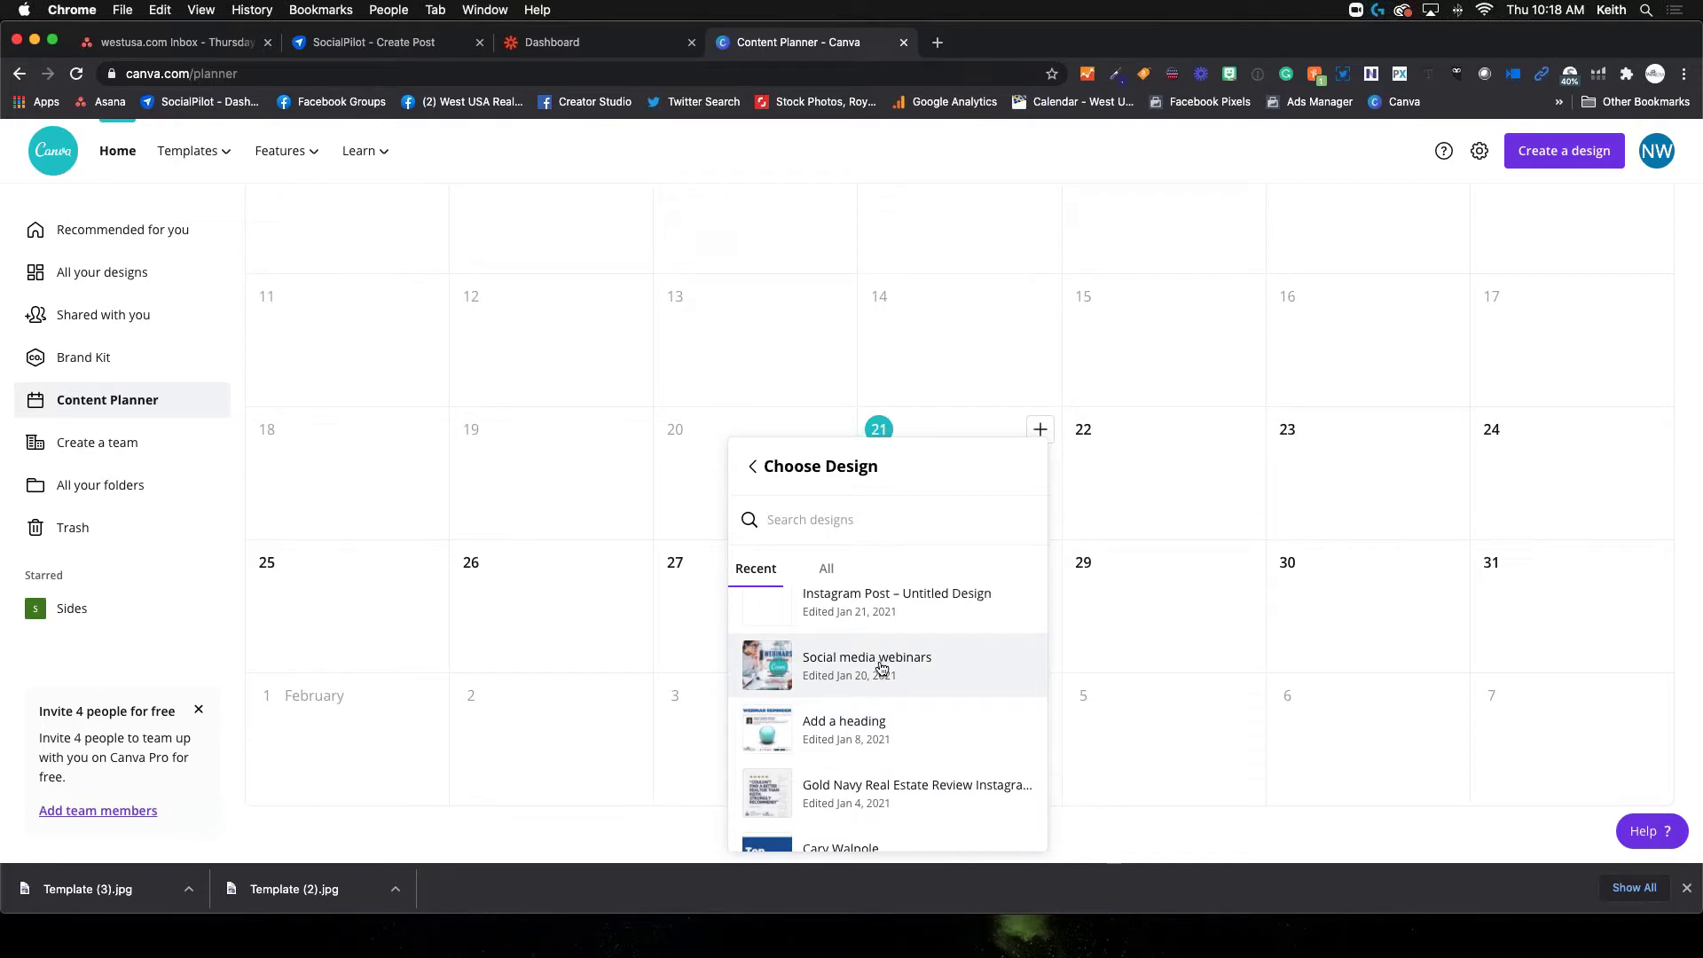
{"action": "left_click", "coordinate": [882, 665]}
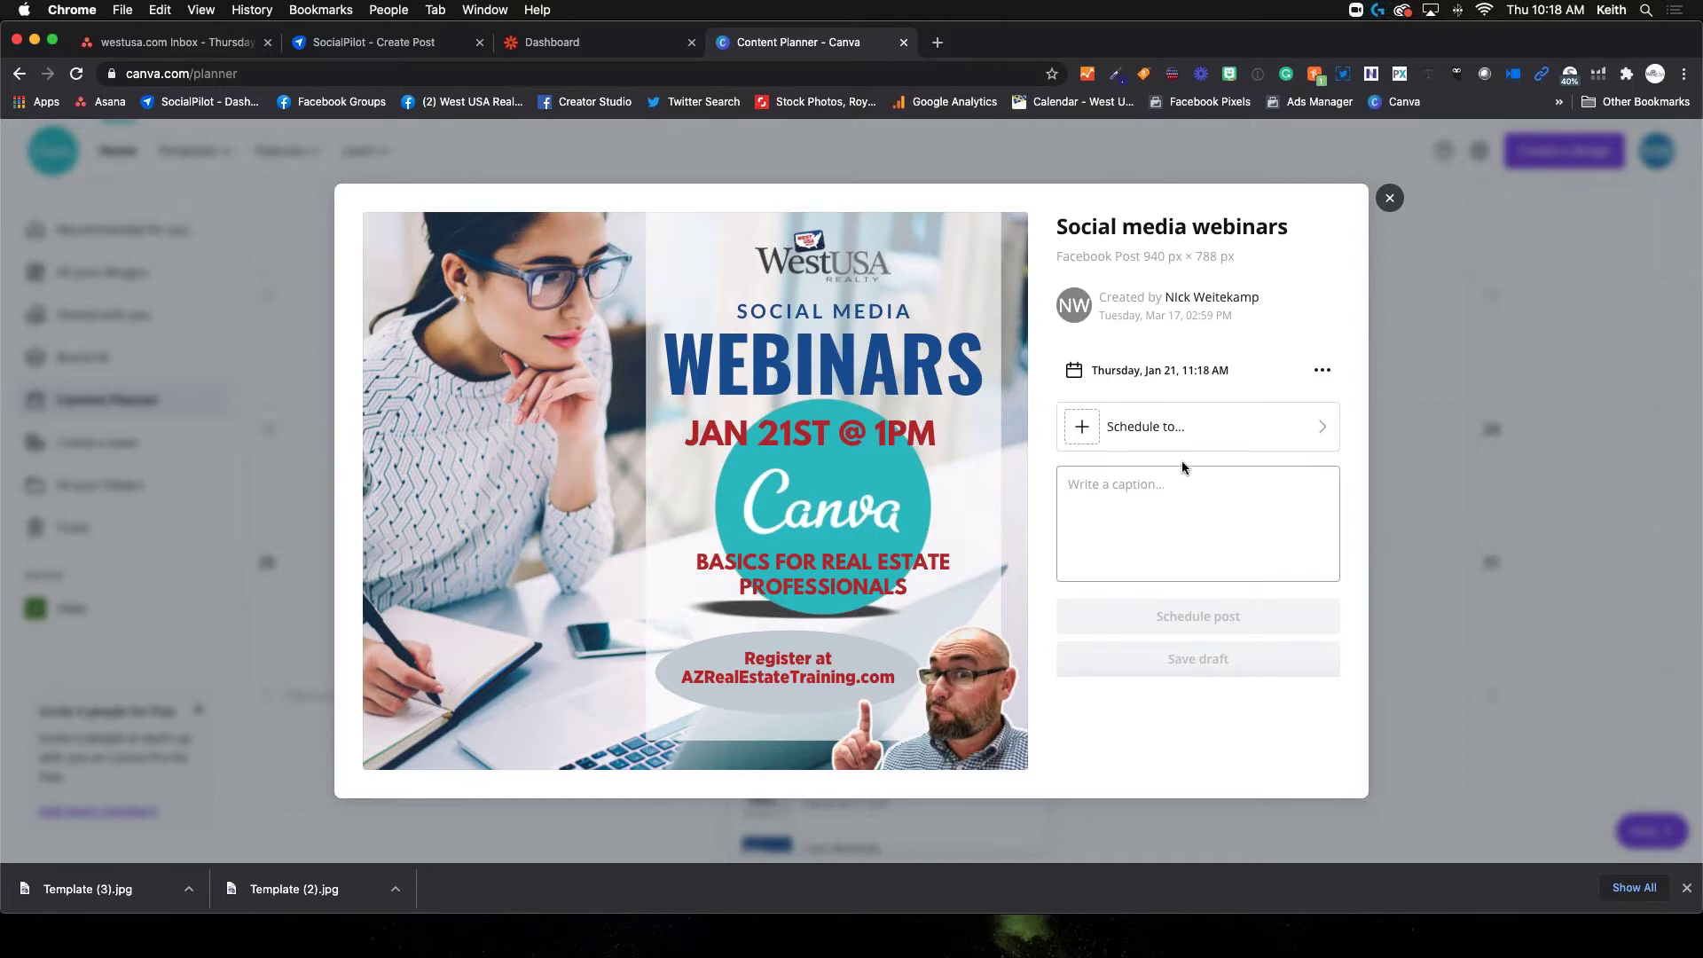
View the platforms available under 'Schedule to...' for the webinar post, then close its preview
{"action": "left_click", "coordinate": [1212, 432]}
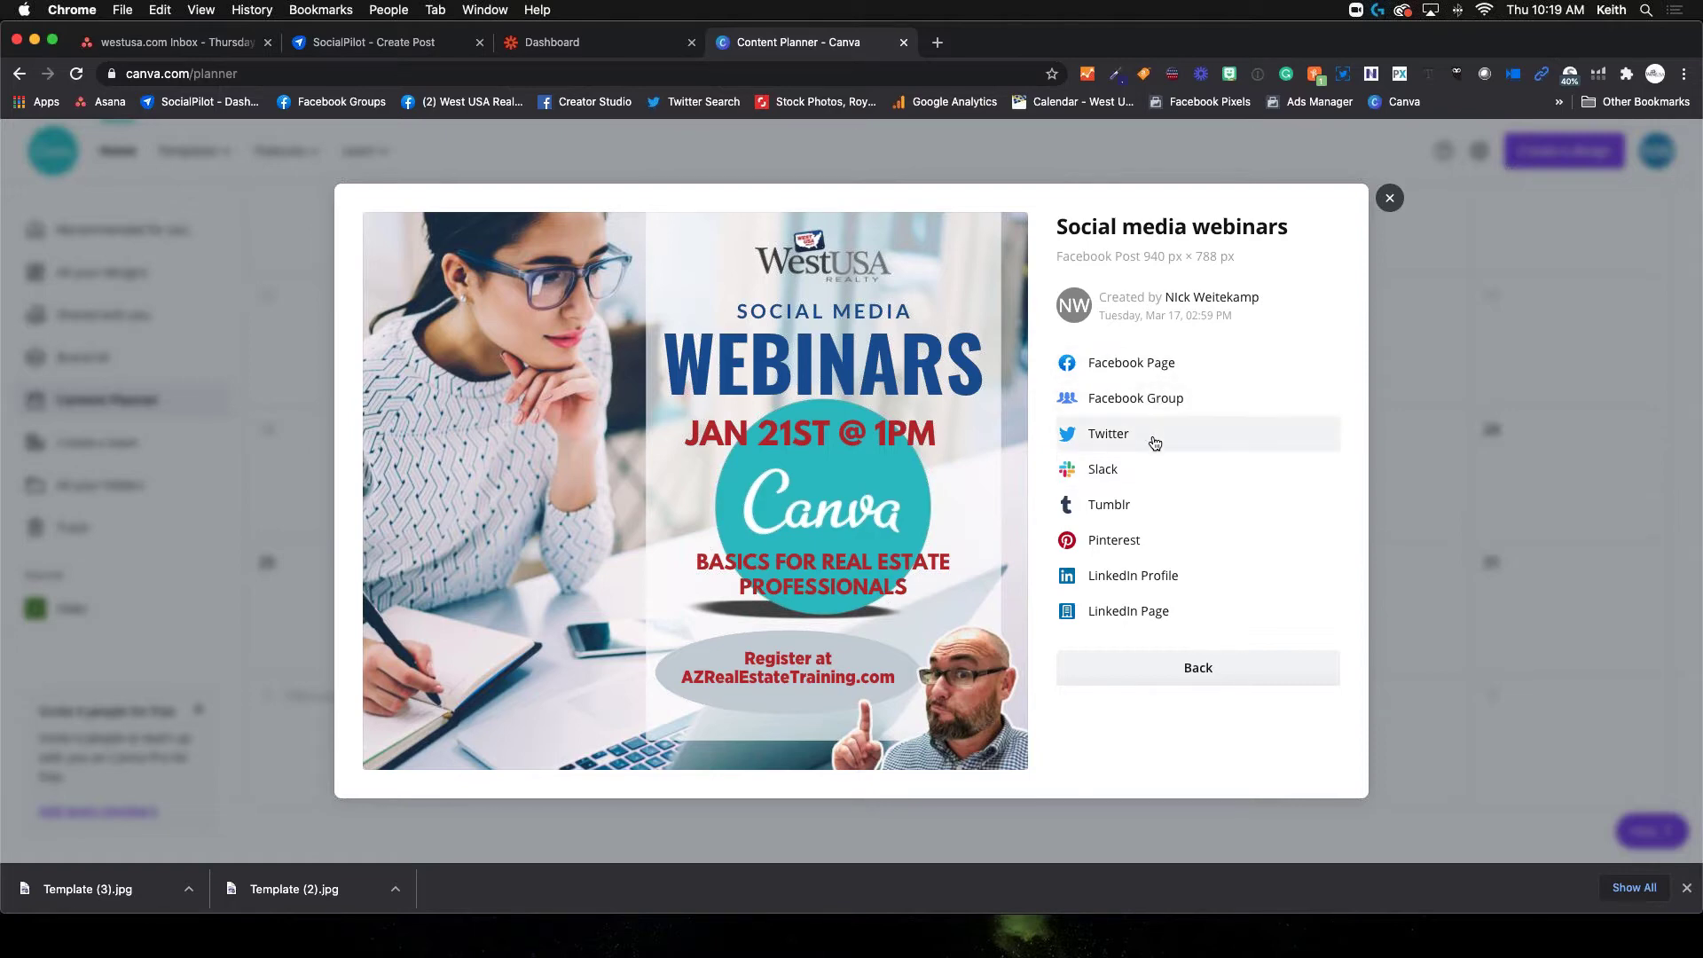
{"action": "left_click", "coordinate": [1390, 199]}
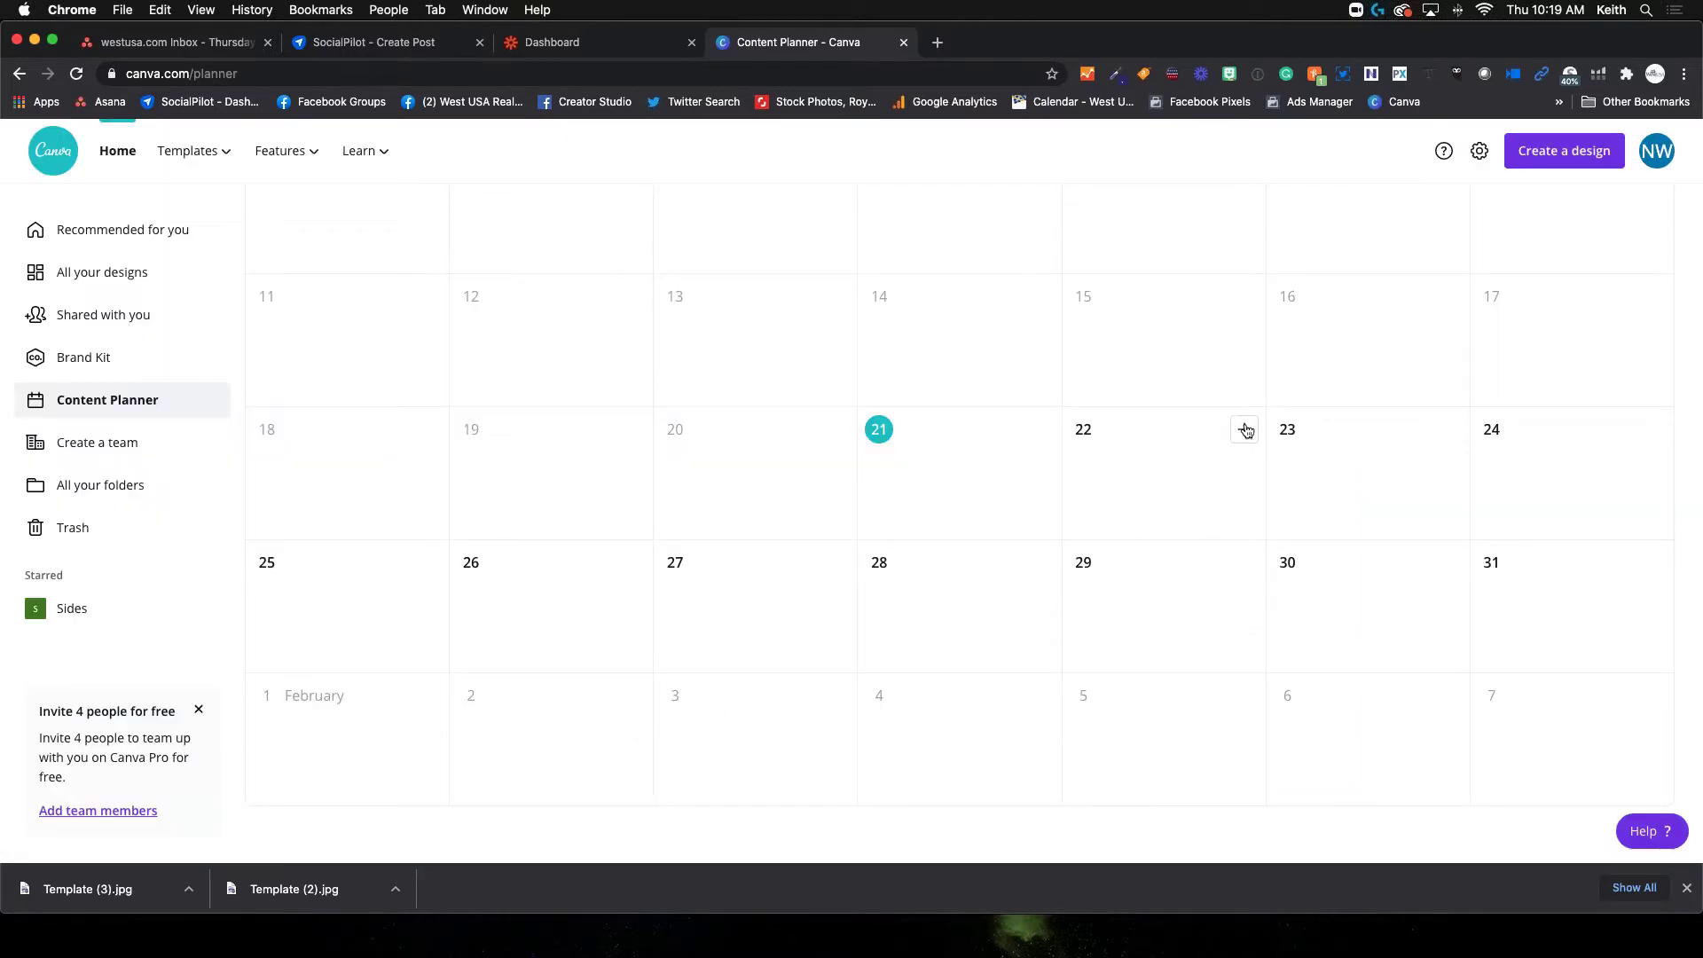
{"action": "left_click", "coordinate": [1244, 429]}
Start a blank Facebook Post for January 22, close it, and reopen January 22's design options
{"action": "left_click", "coordinate": [1184, 354]}
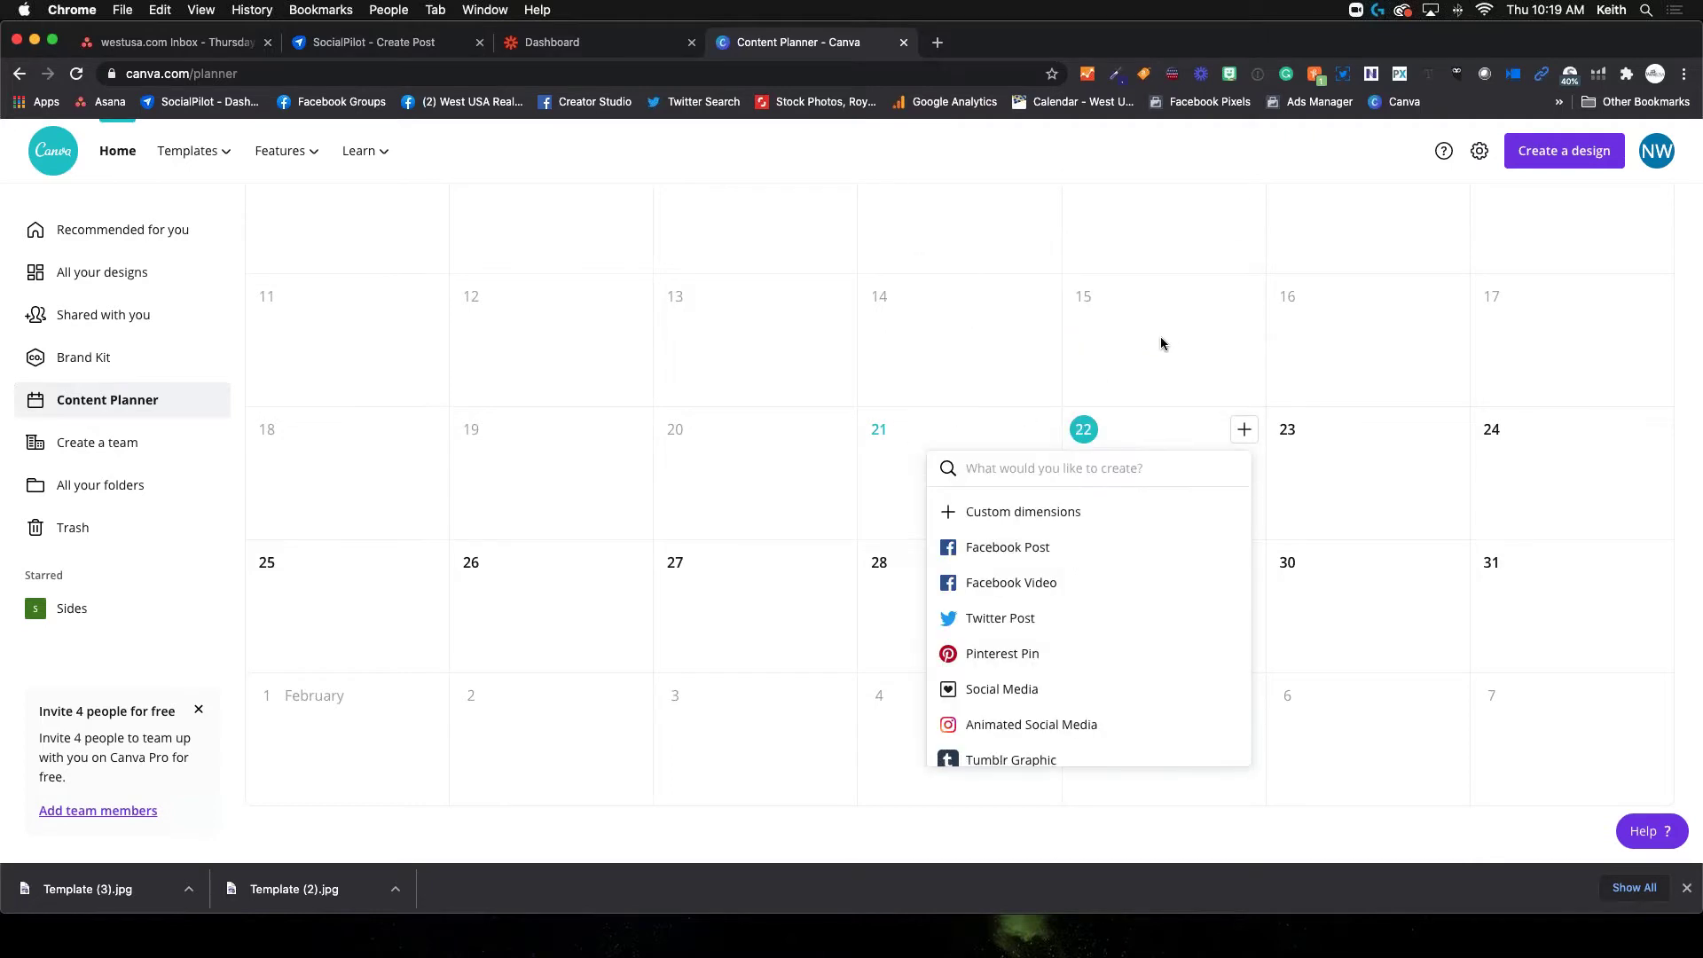
{"action": "left_click", "coordinate": [1029, 554]}
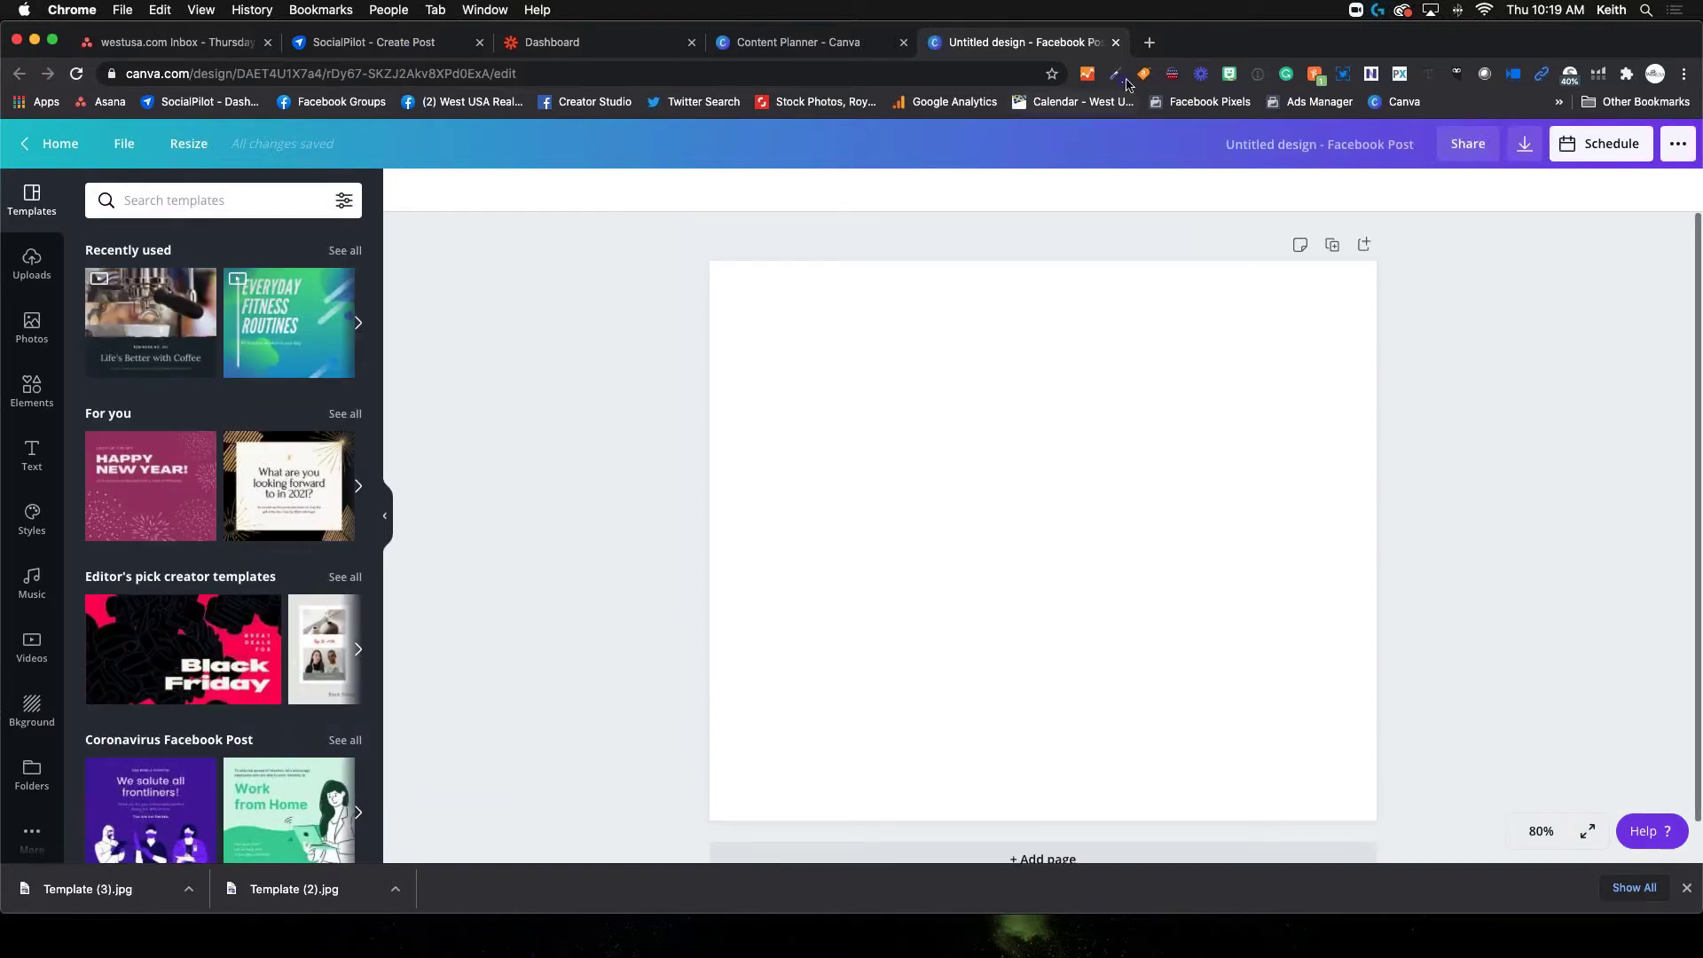
{"action": "left_click", "coordinate": [1115, 42]}
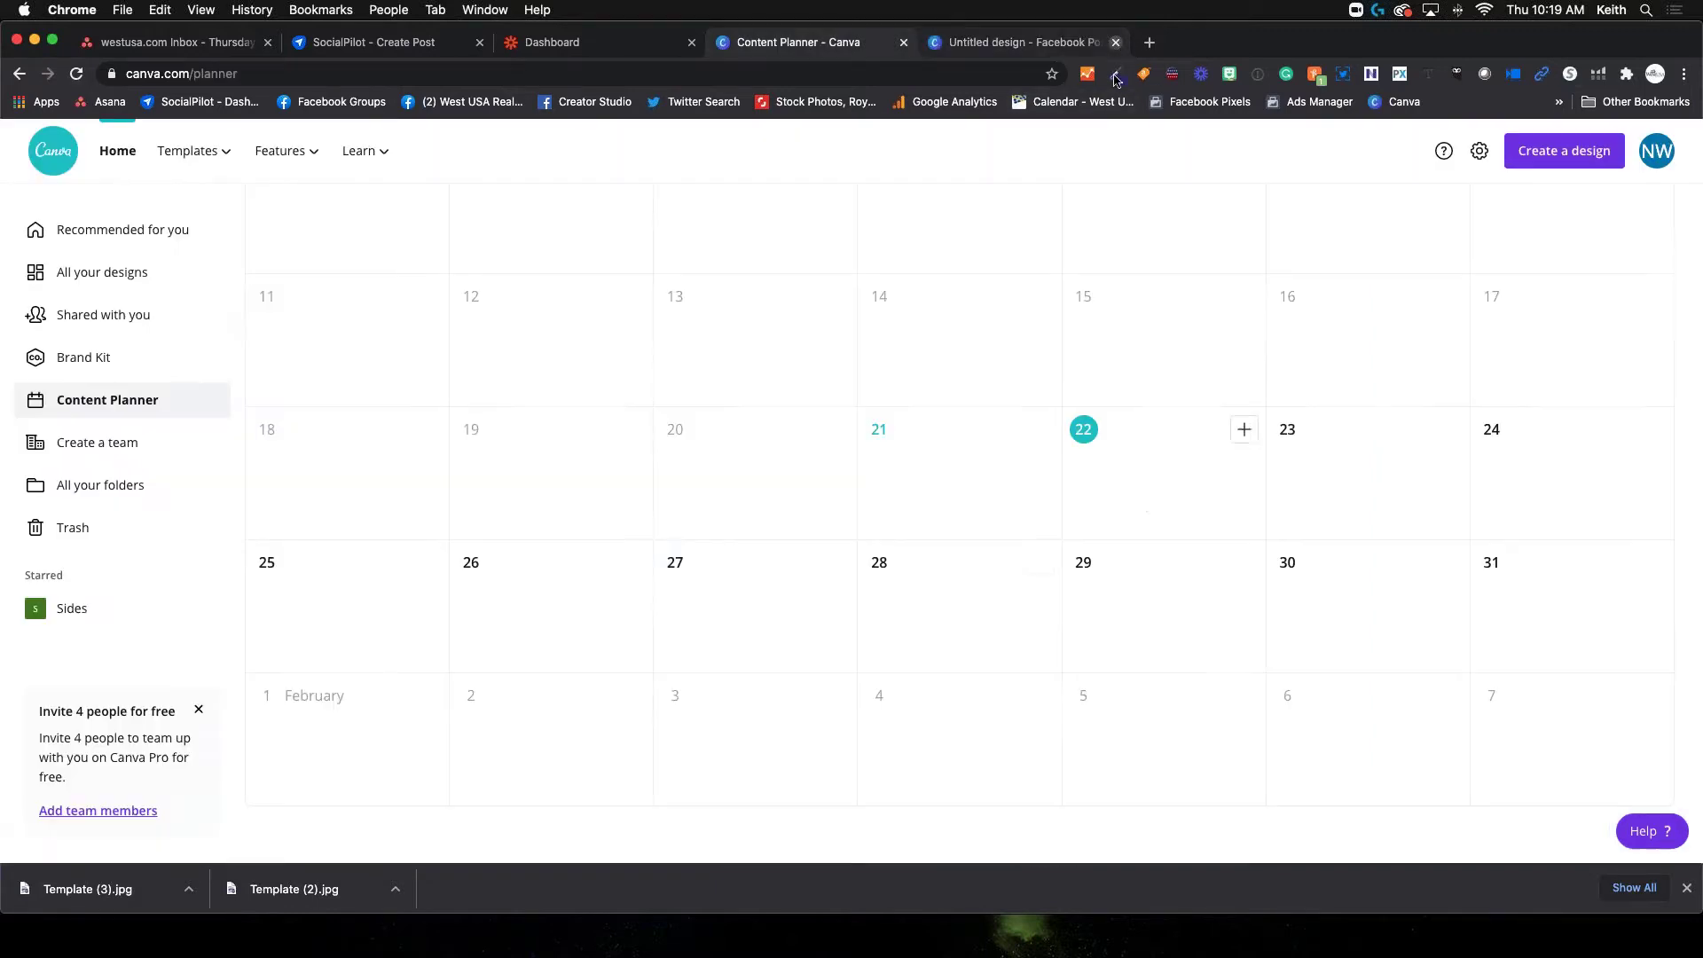
{"action": "left_click", "coordinate": [1242, 430]}
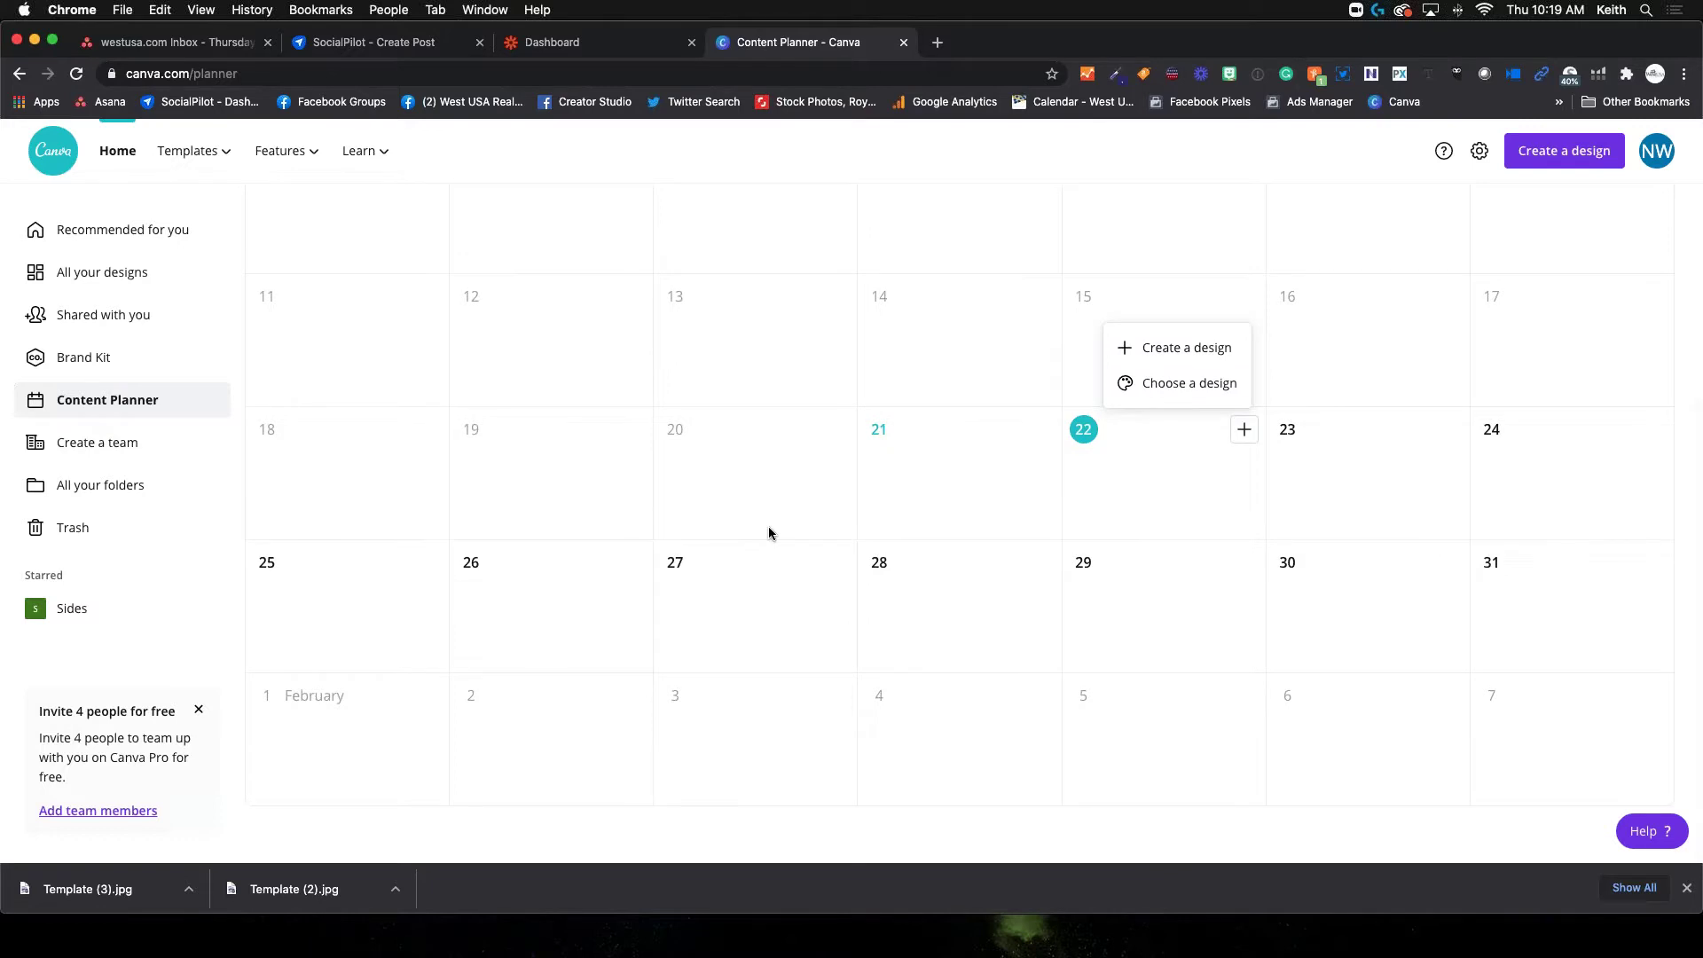
{"action": "left_click", "coordinate": [119, 441]}
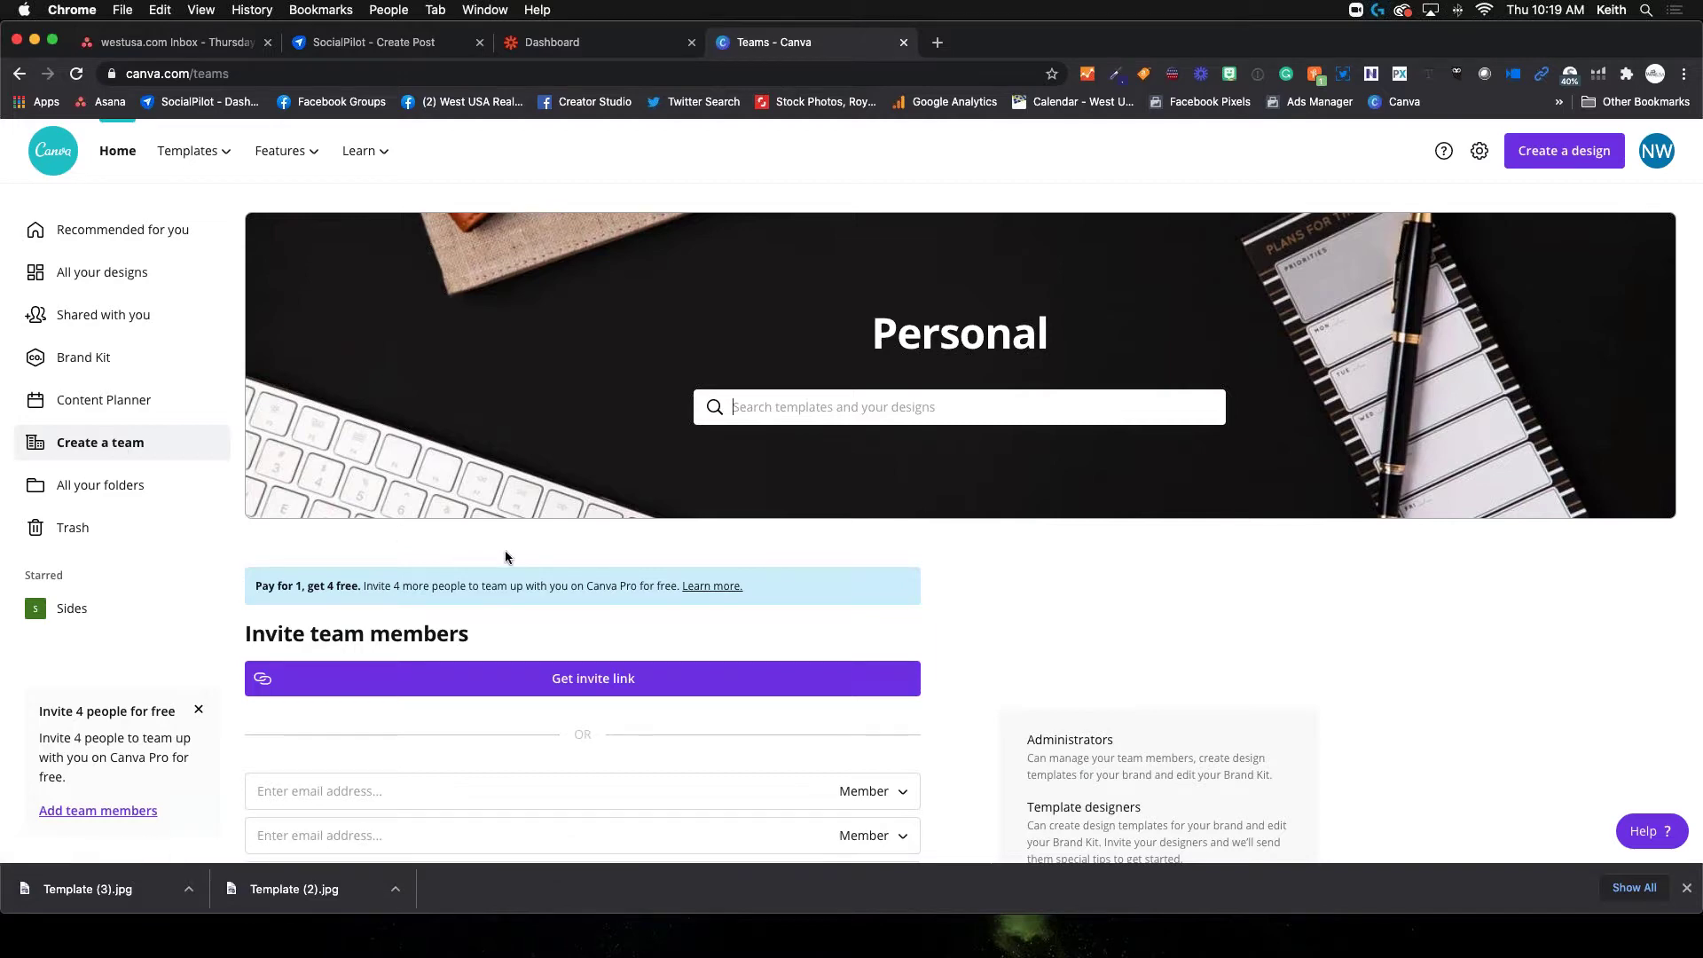
Scroll the team invitation form, then open the All your folders overview
{"action": "scroll", "coordinate": [599, 553], "scroll_direction": "down", "scroll_amount": 4}
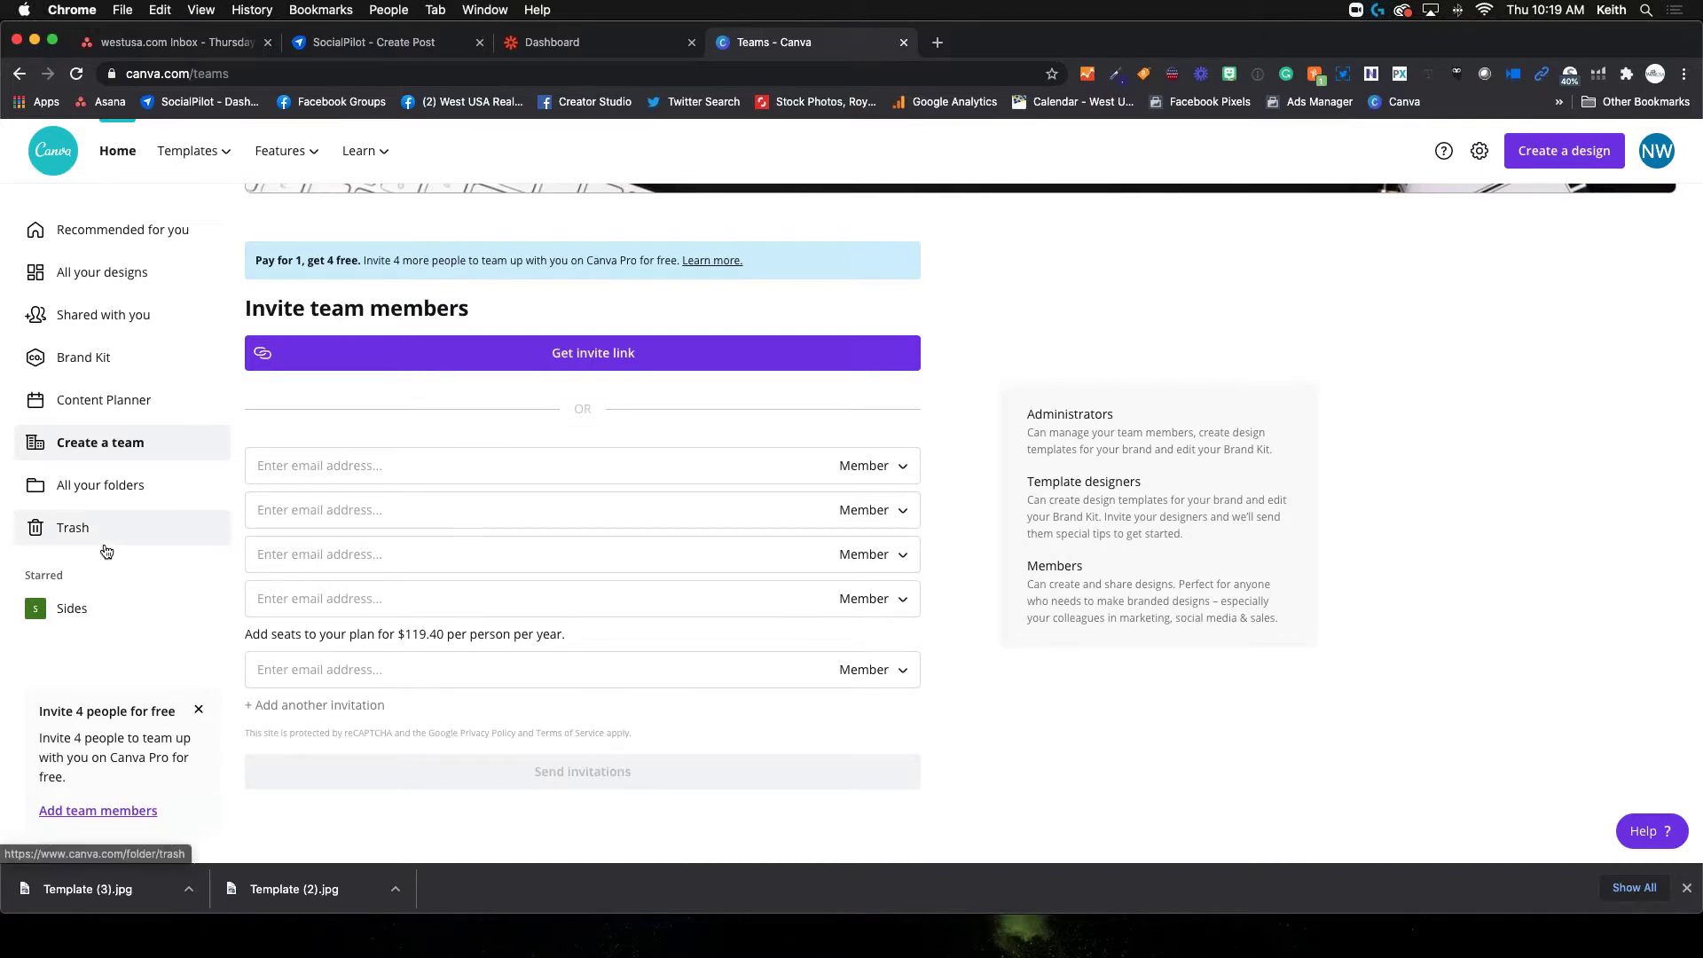
{"action": "left_click", "coordinate": [135, 495]}
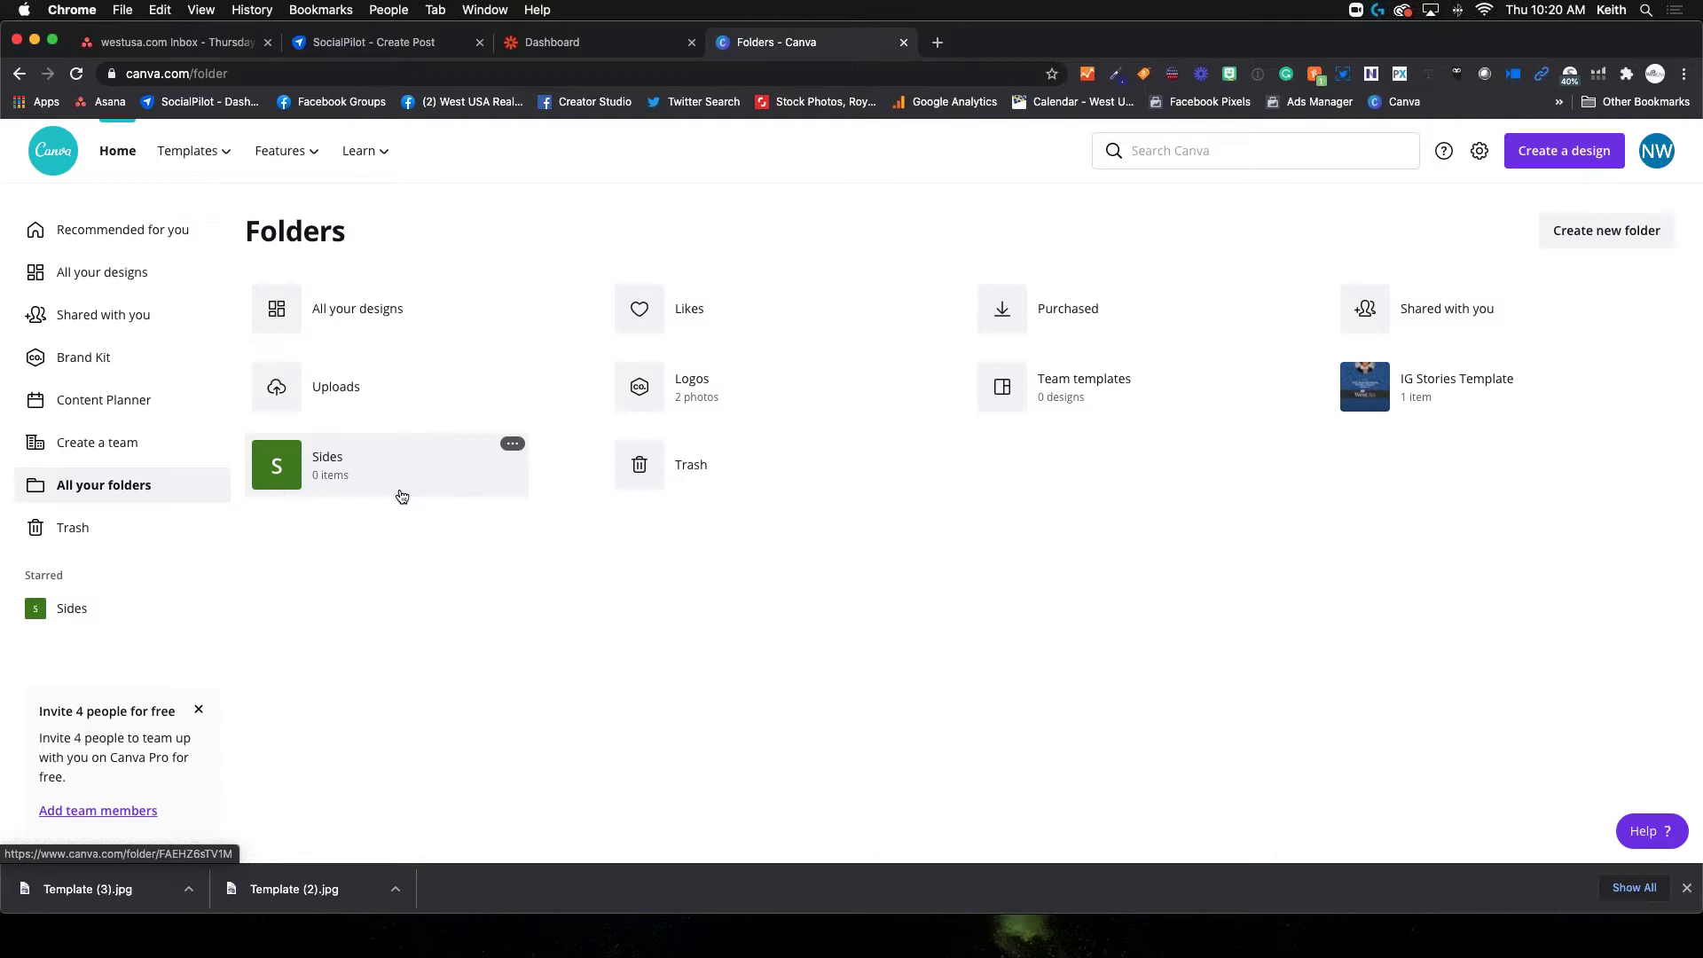
Go back to the home page through 'Recommended for you' in the sidebar
{"action": "left_click", "coordinate": [85, 224]}
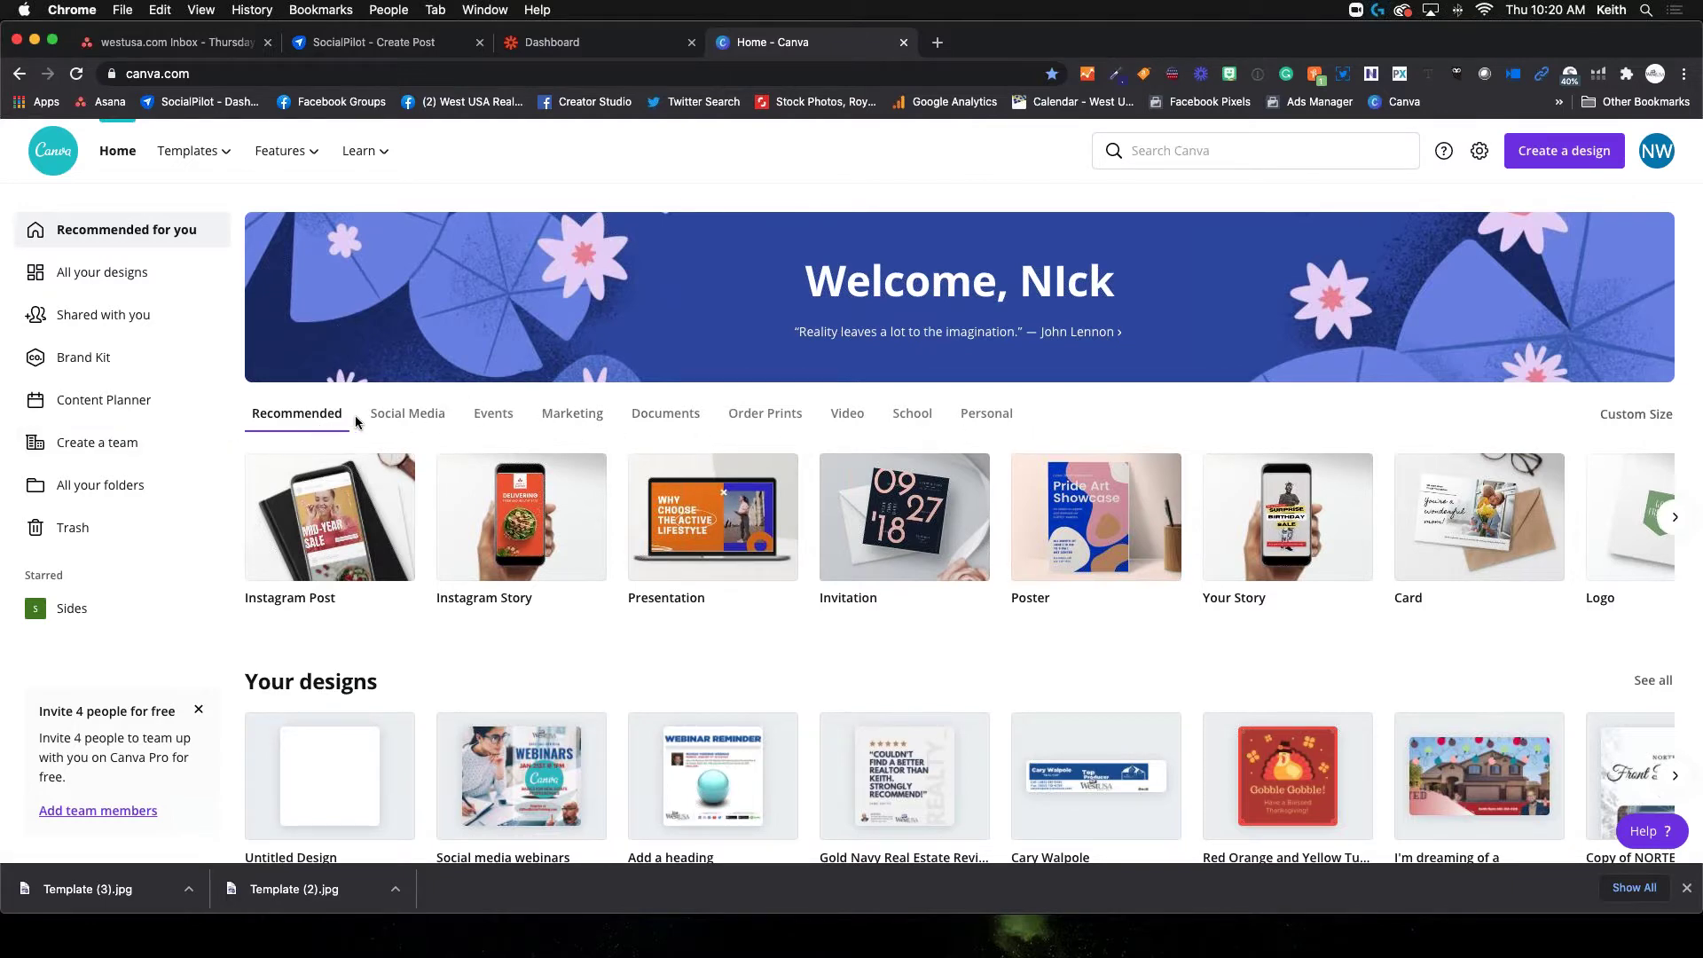
Show the Video template category and page through YouTube Intro, Mobile Video and other video designs
{"action": "mouse_move", "coordinate": [216, 152]}
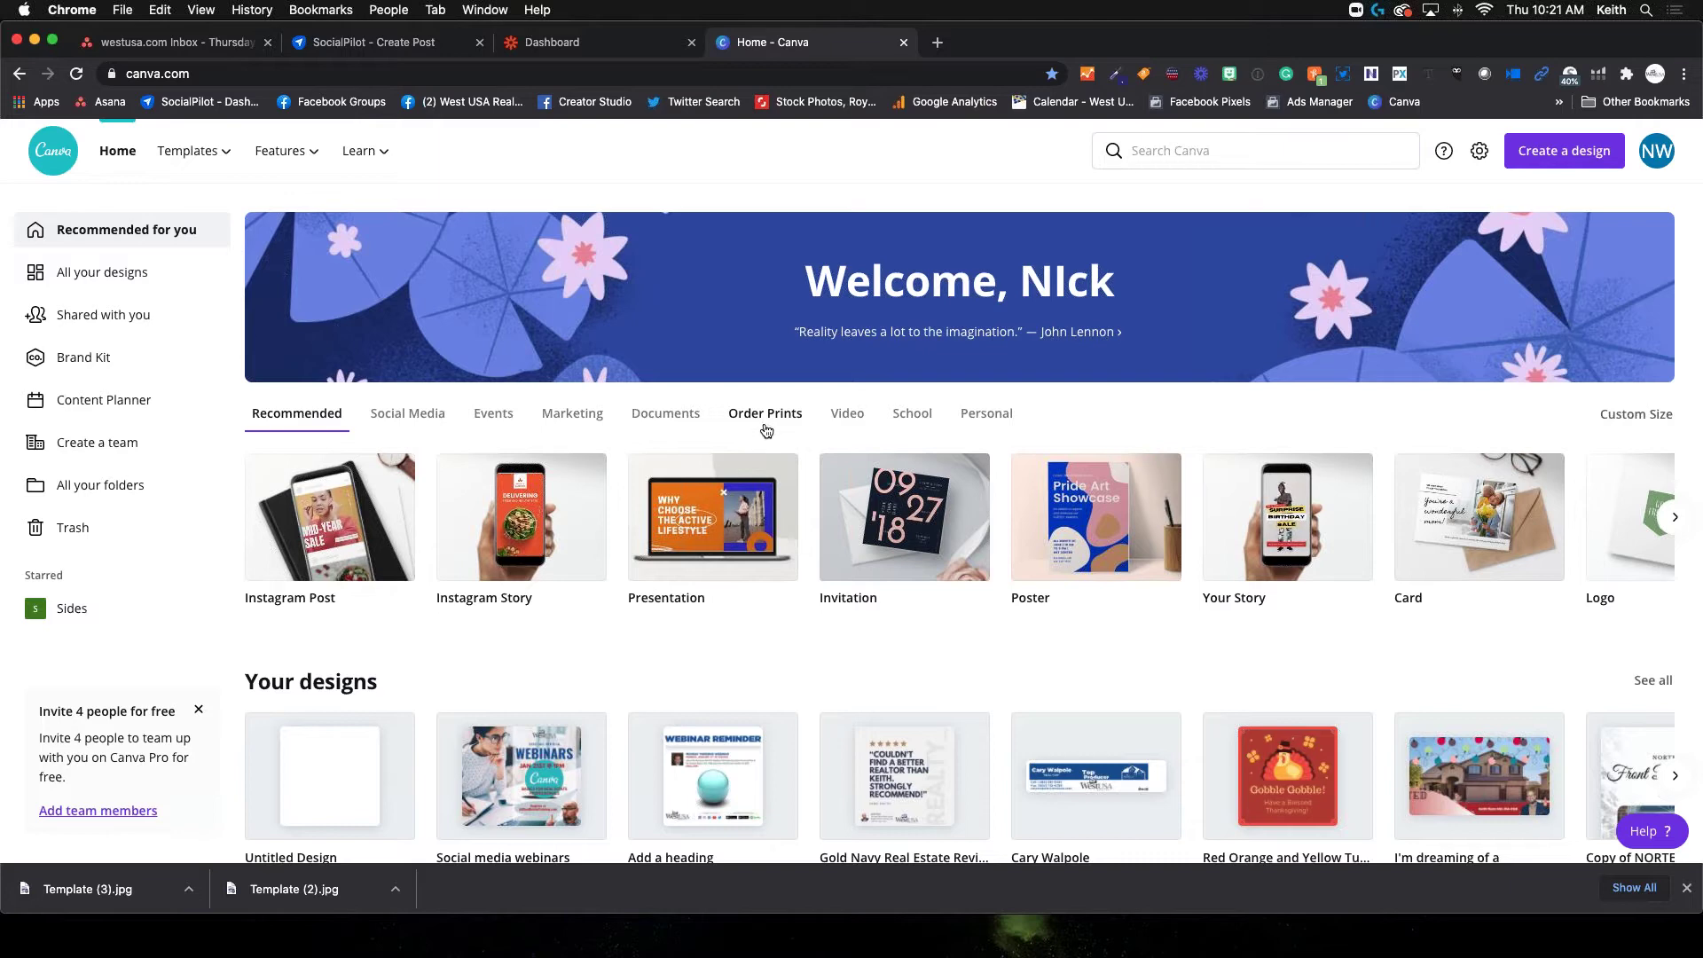
{"action": "left_click", "coordinate": [850, 422]}
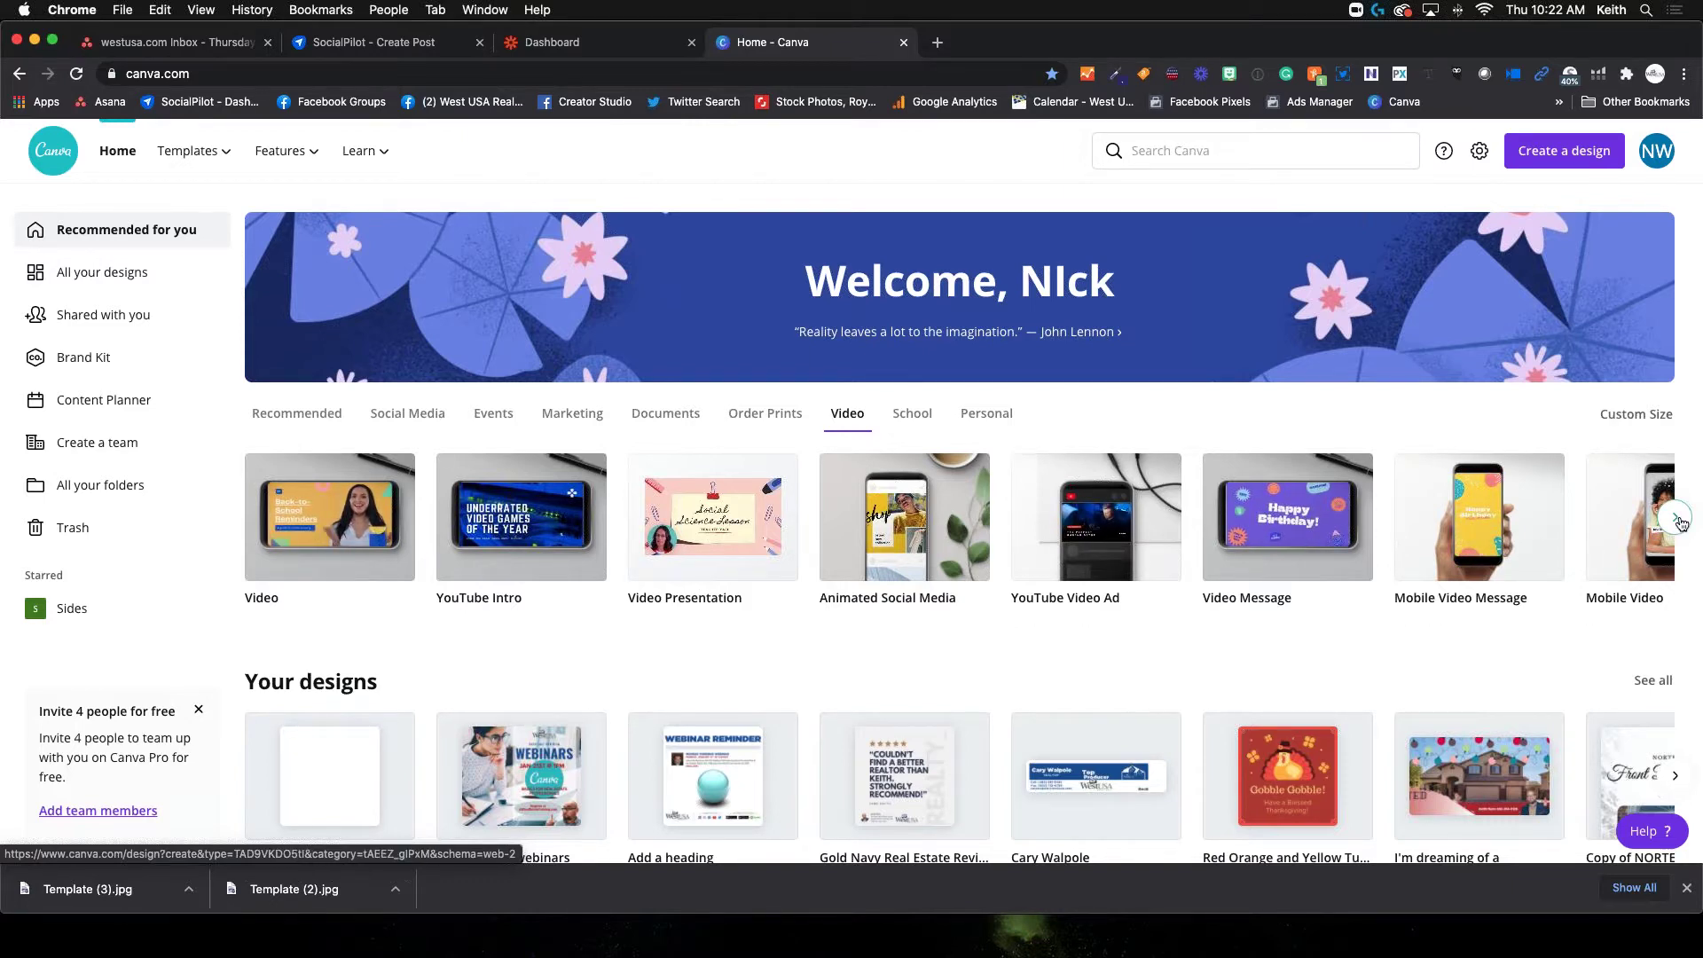
{"action": "left_click", "coordinate": [1680, 519]}
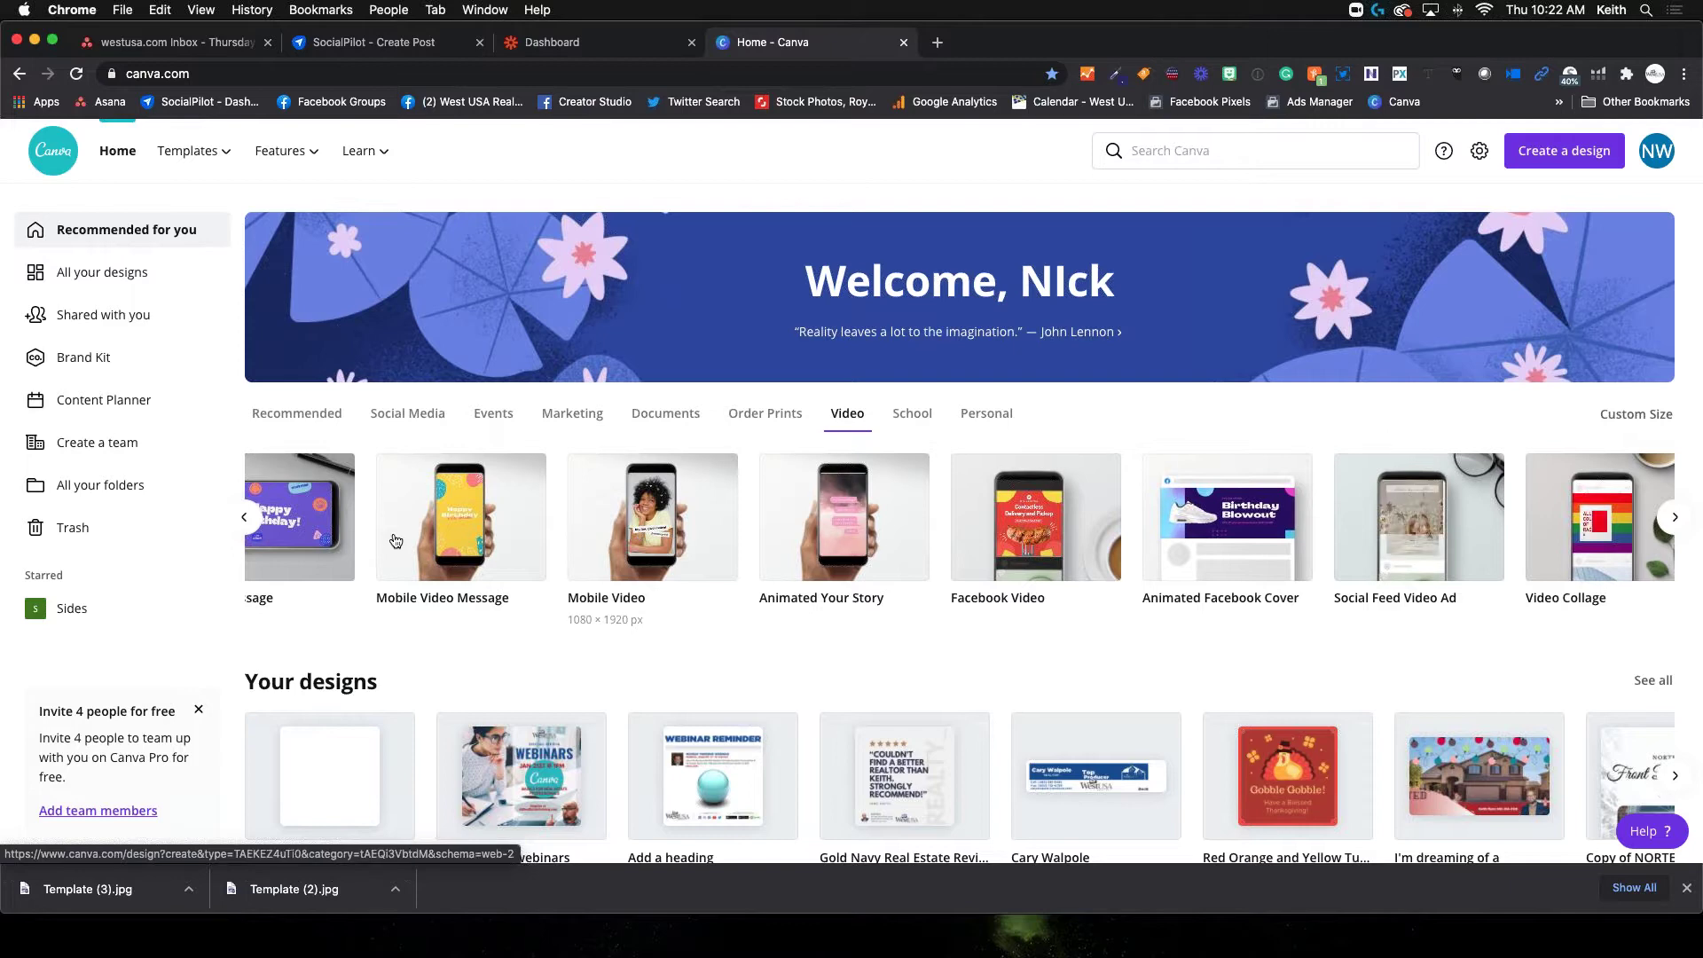
{"action": "left_click", "coordinate": [245, 519]}
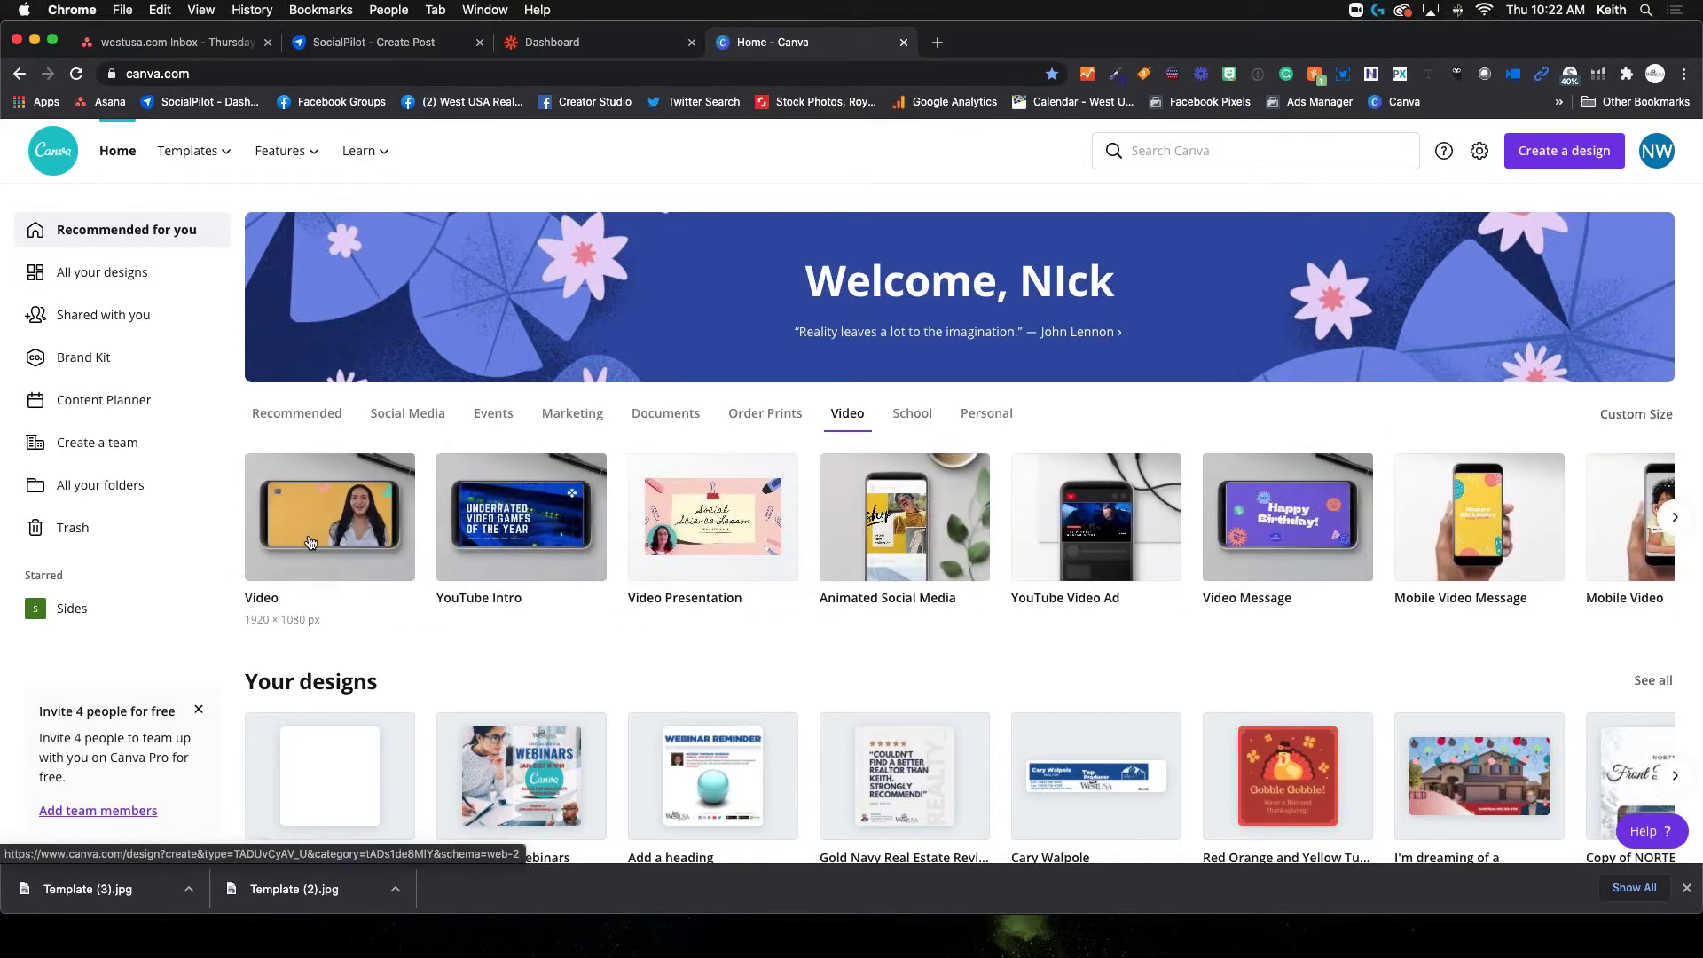
{"action": "scroll", "coordinate": [213, 497], "scroll_direction": "down", "scroll_amount": 1}
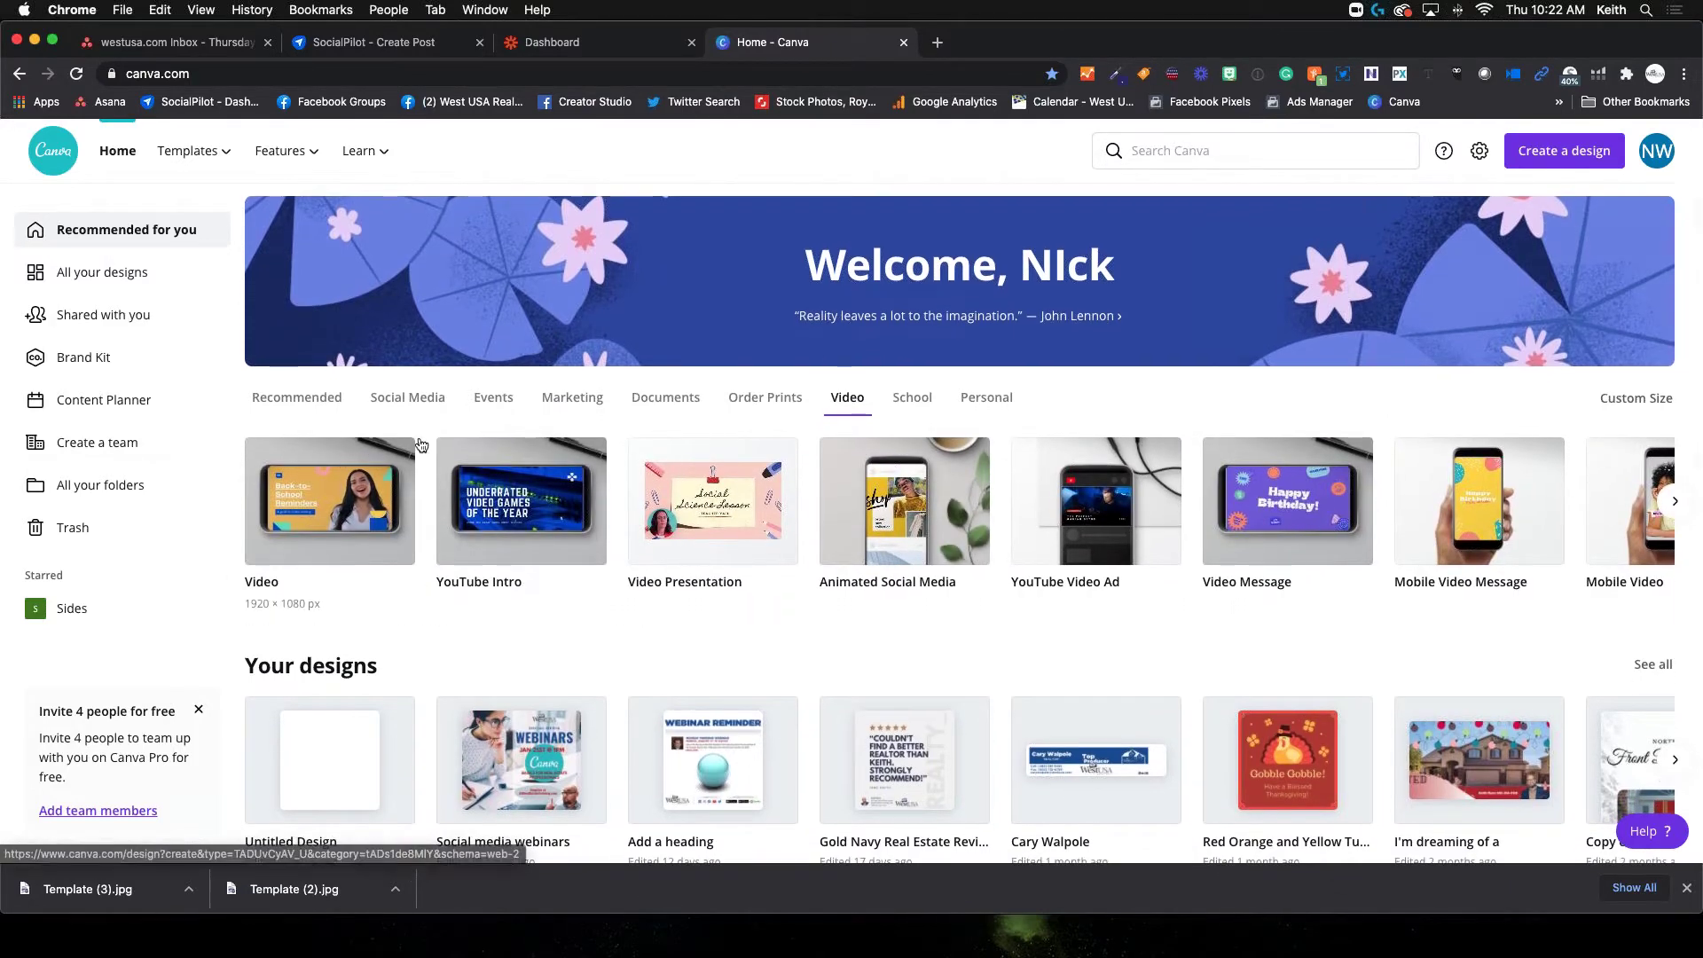
{"action": "left_click", "coordinate": [321, 404]}
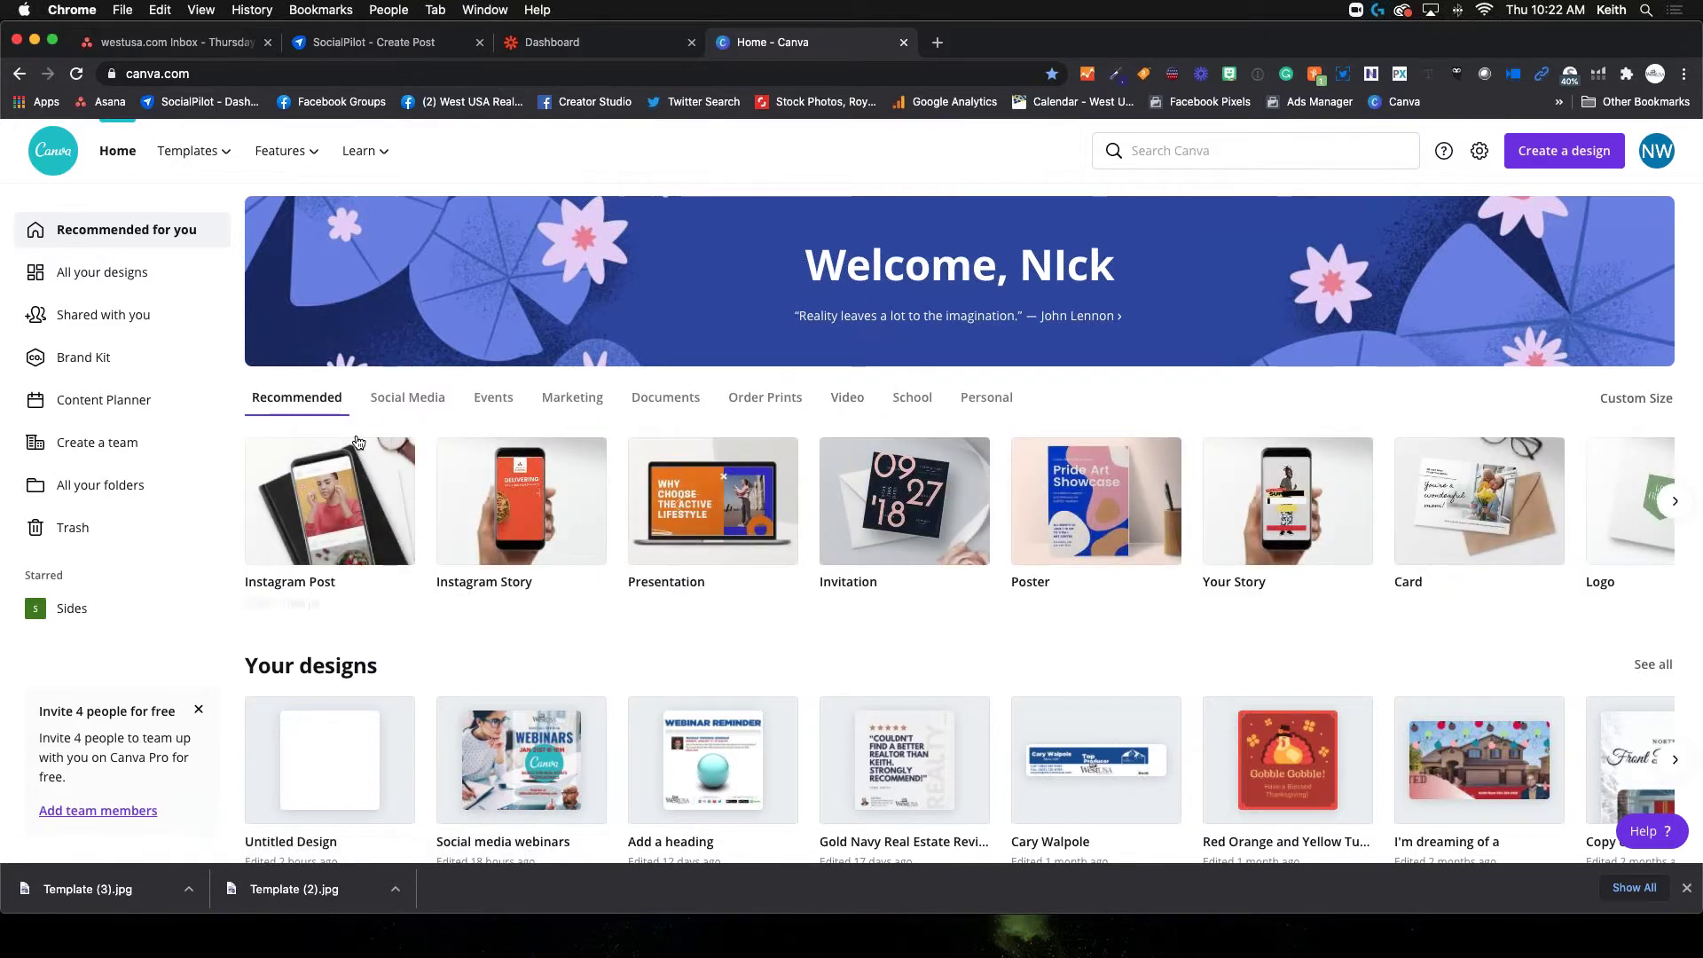
{"action": "scroll", "coordinate": [323, 395], "scroll_direction": "down", "scroll_amount": 2}
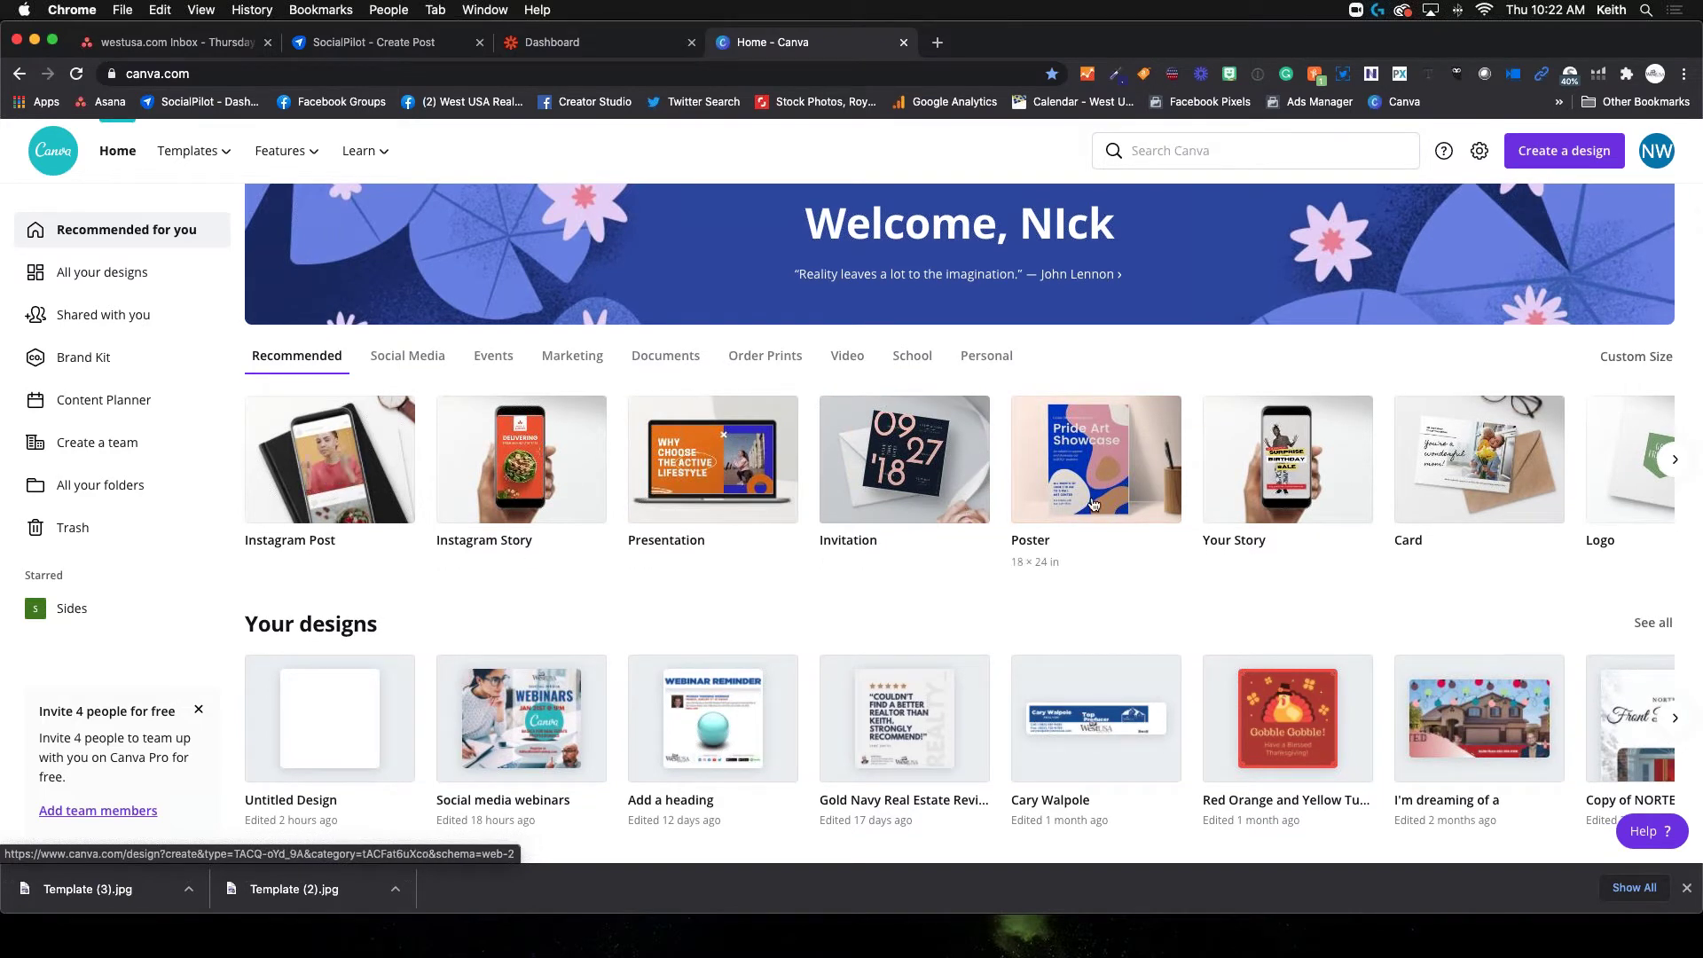
{"action": "left_click", "coordinate": [1673, 462]}
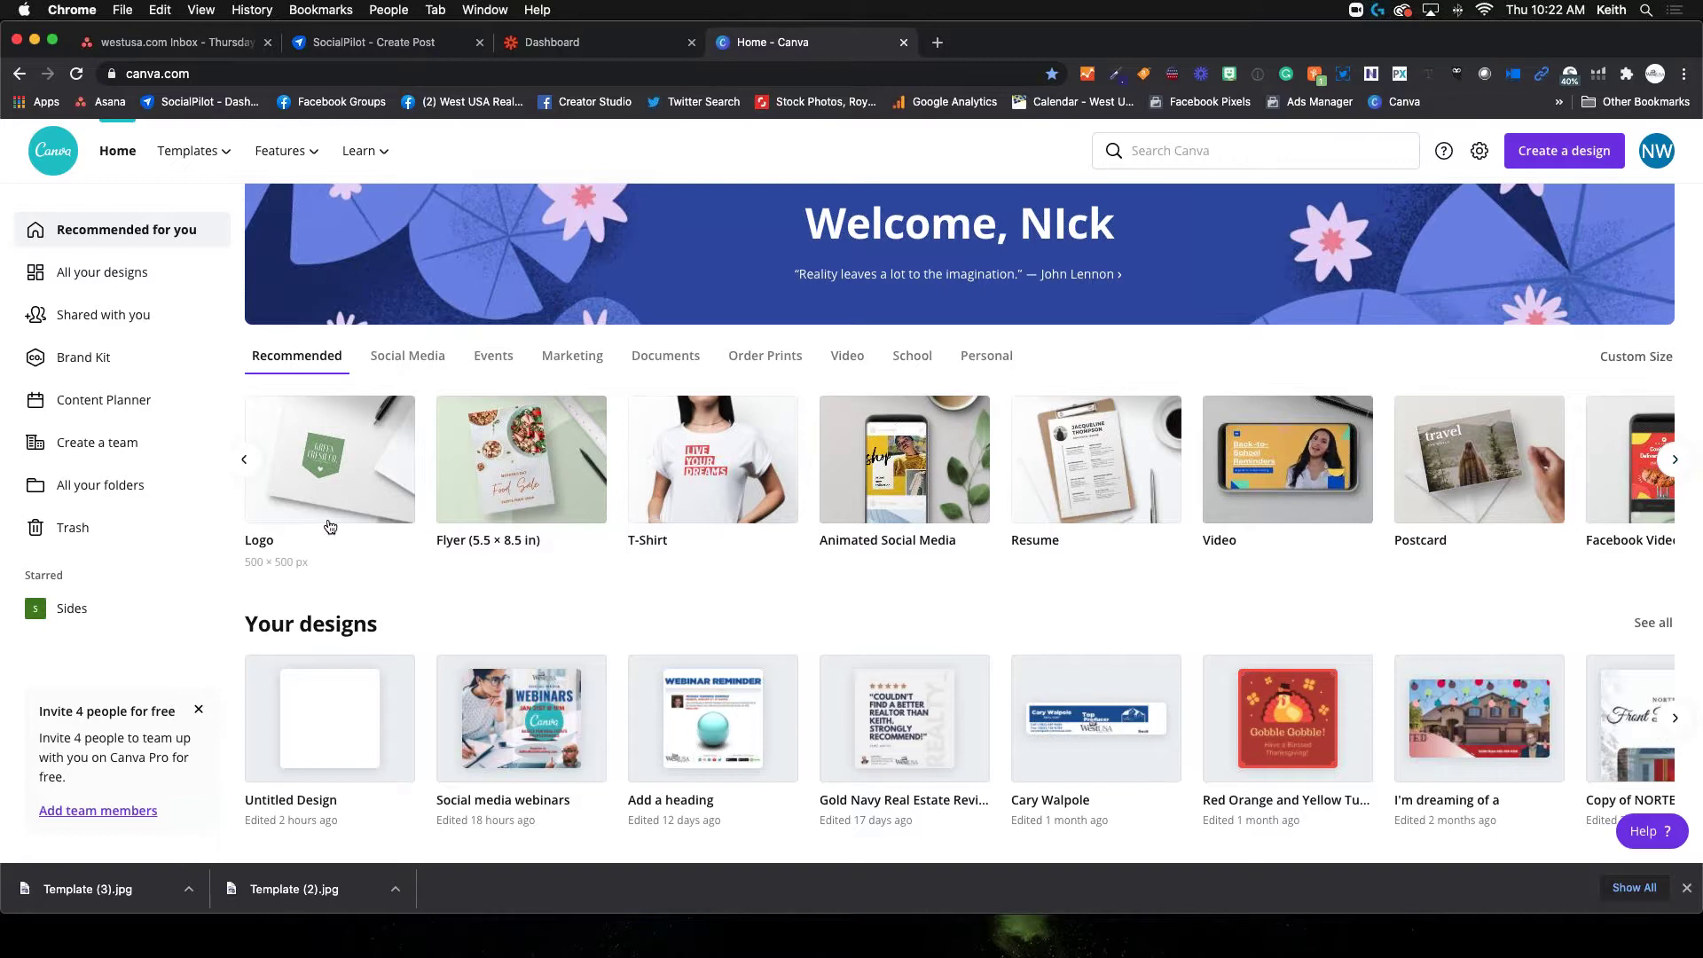
{"action": "left_click", "coordinate": [248, 461]}
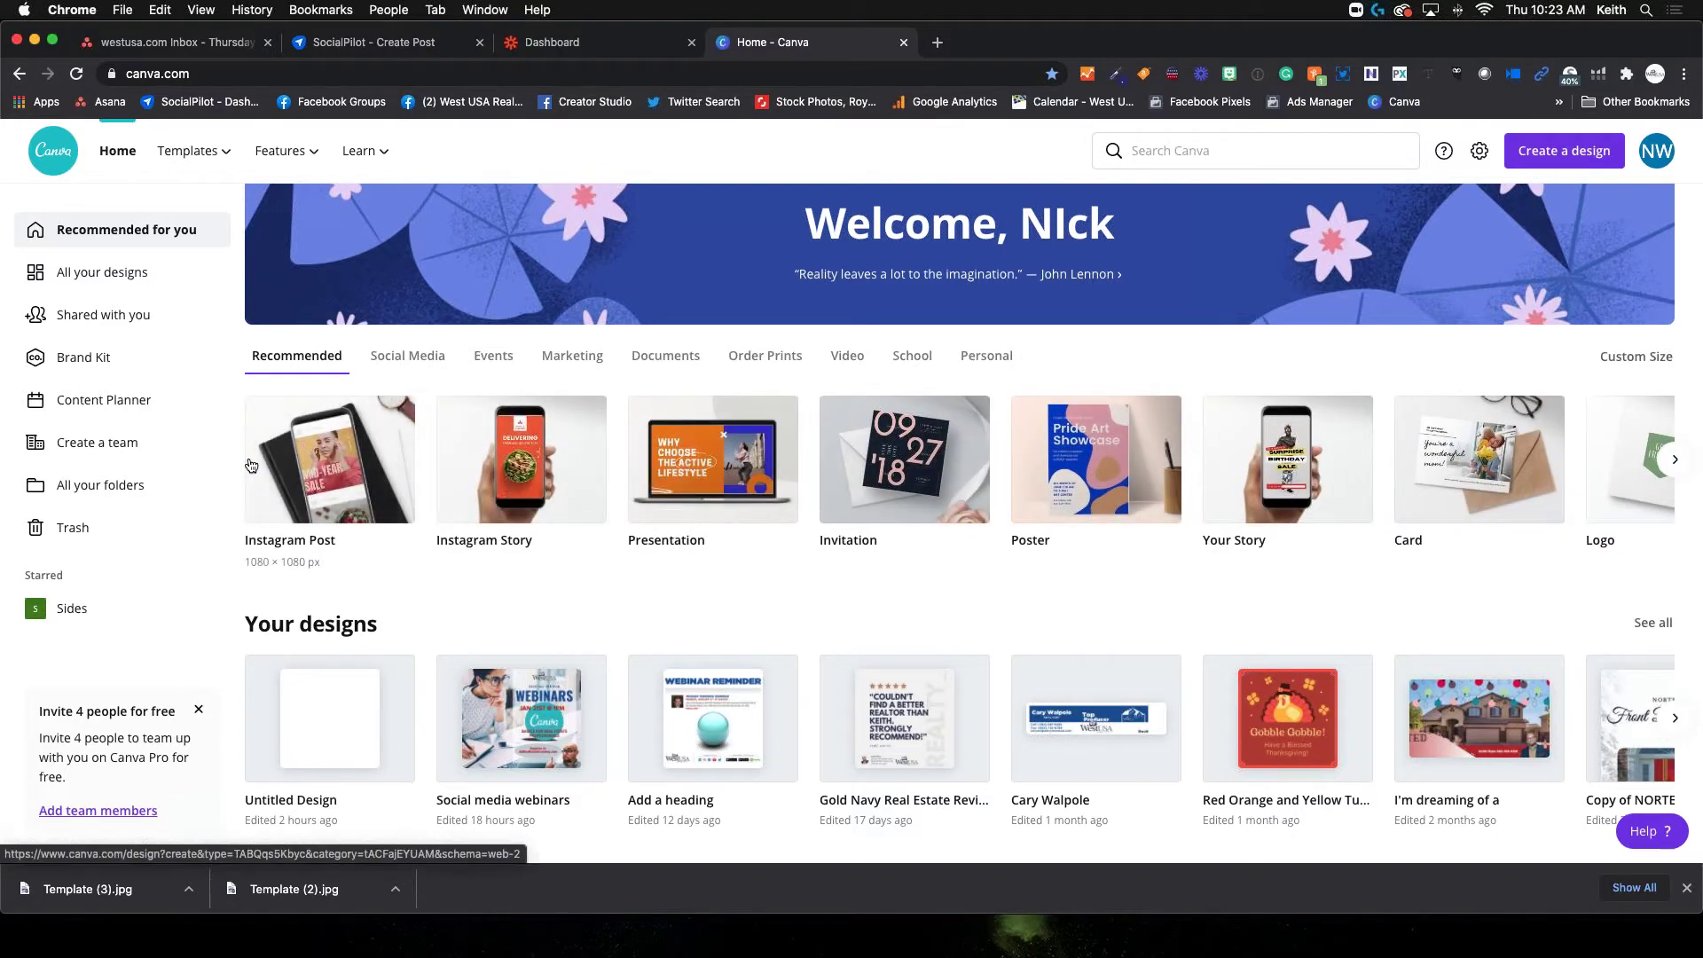
{"action": "scroll", "coordinate": [557, 622], "scroll_direction": "down", "scroll_amount": 2}
{"action": "scroll", "coordinate": [550, 620], "scroll_direction": "down", "scroll_amount": 2}
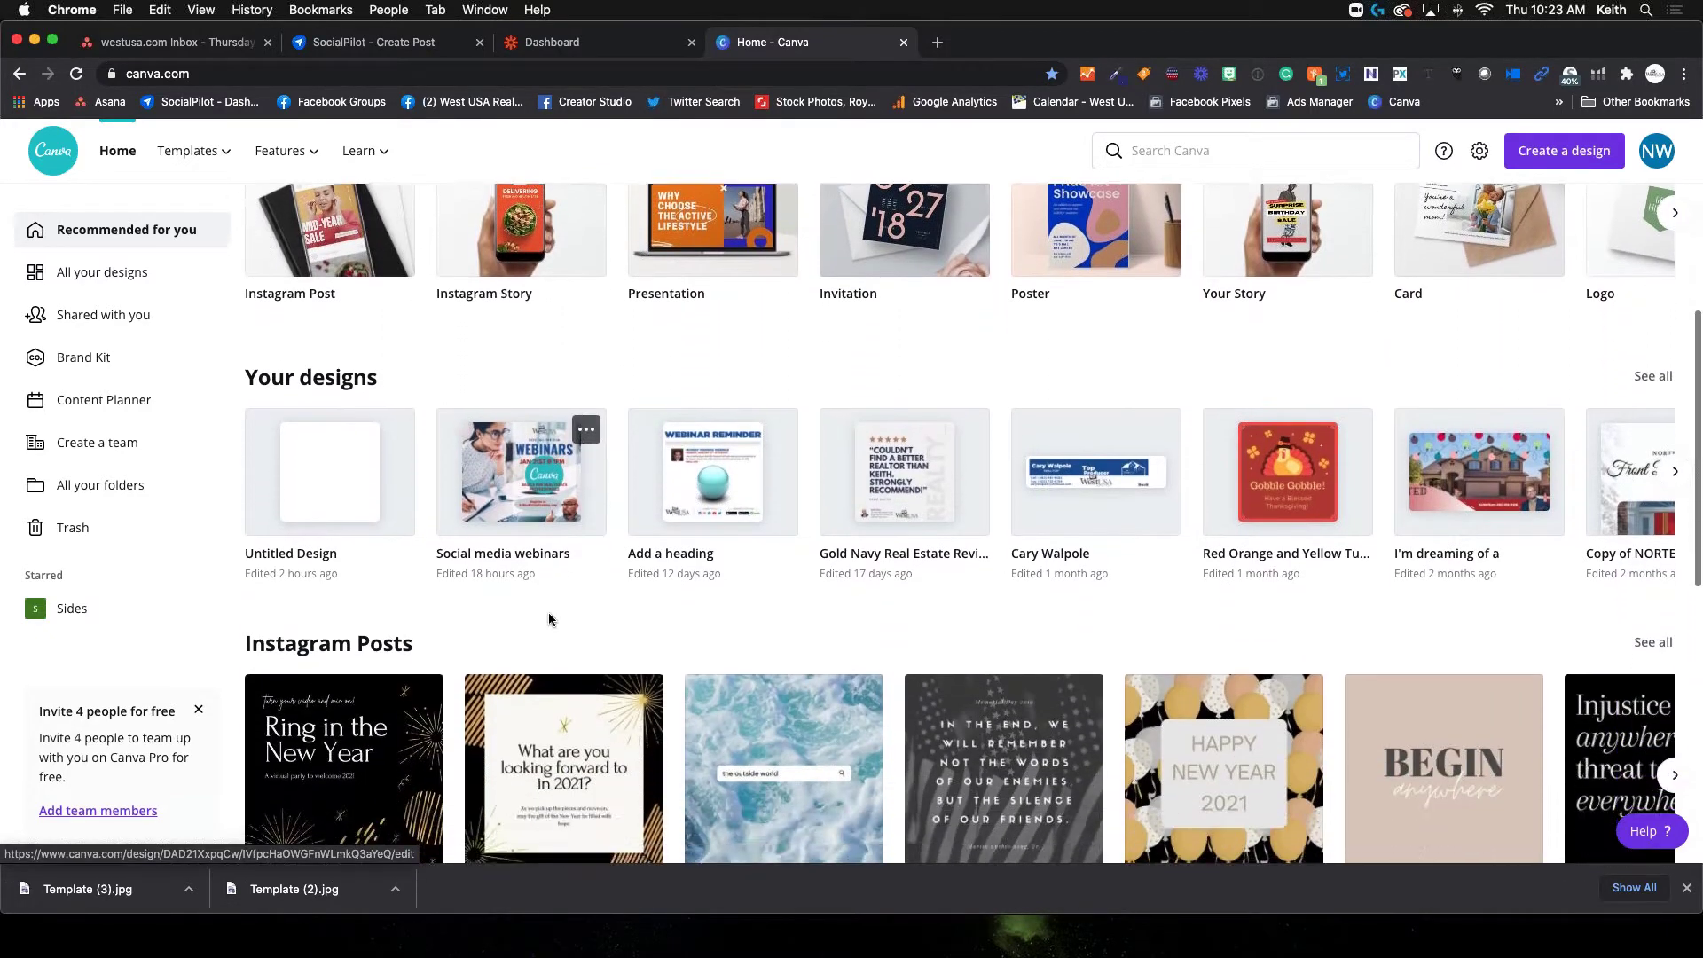
{"action": "scroll", "coordinate": [550, 620], "scroll_direction": "up", "scroll_amount": 5}
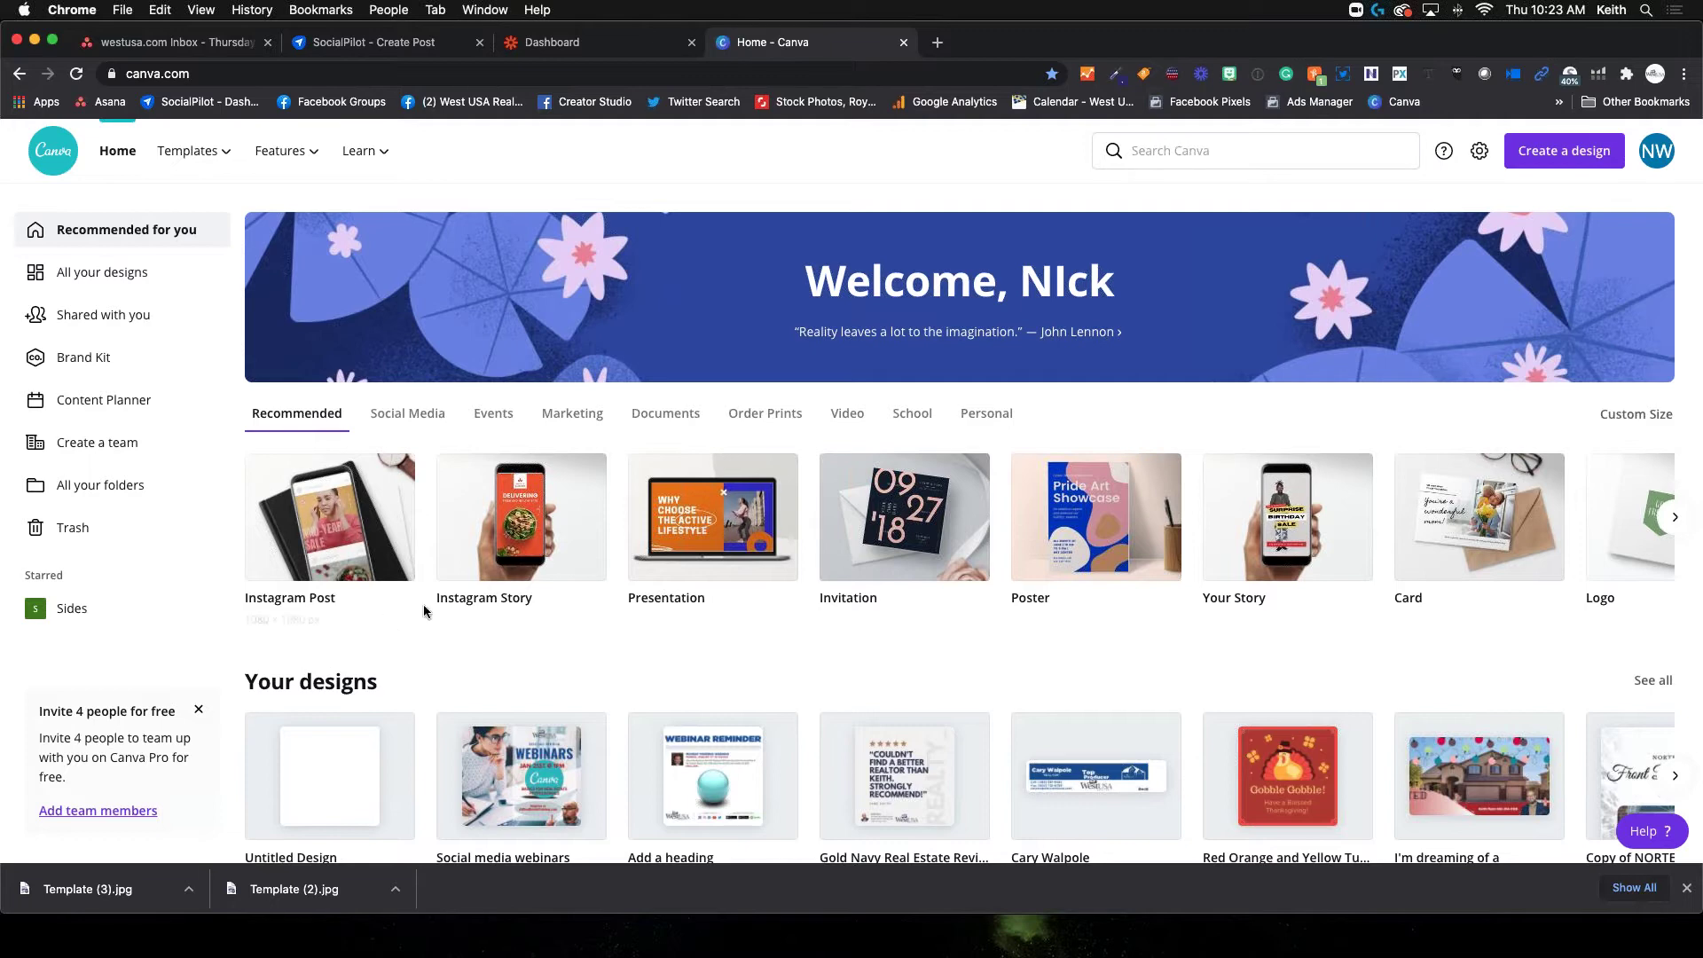
Create a new 1080 × 1080 px Instagram Post design from the Suggested list
{"action": "left_click", "coordinate": [1576, 154]}
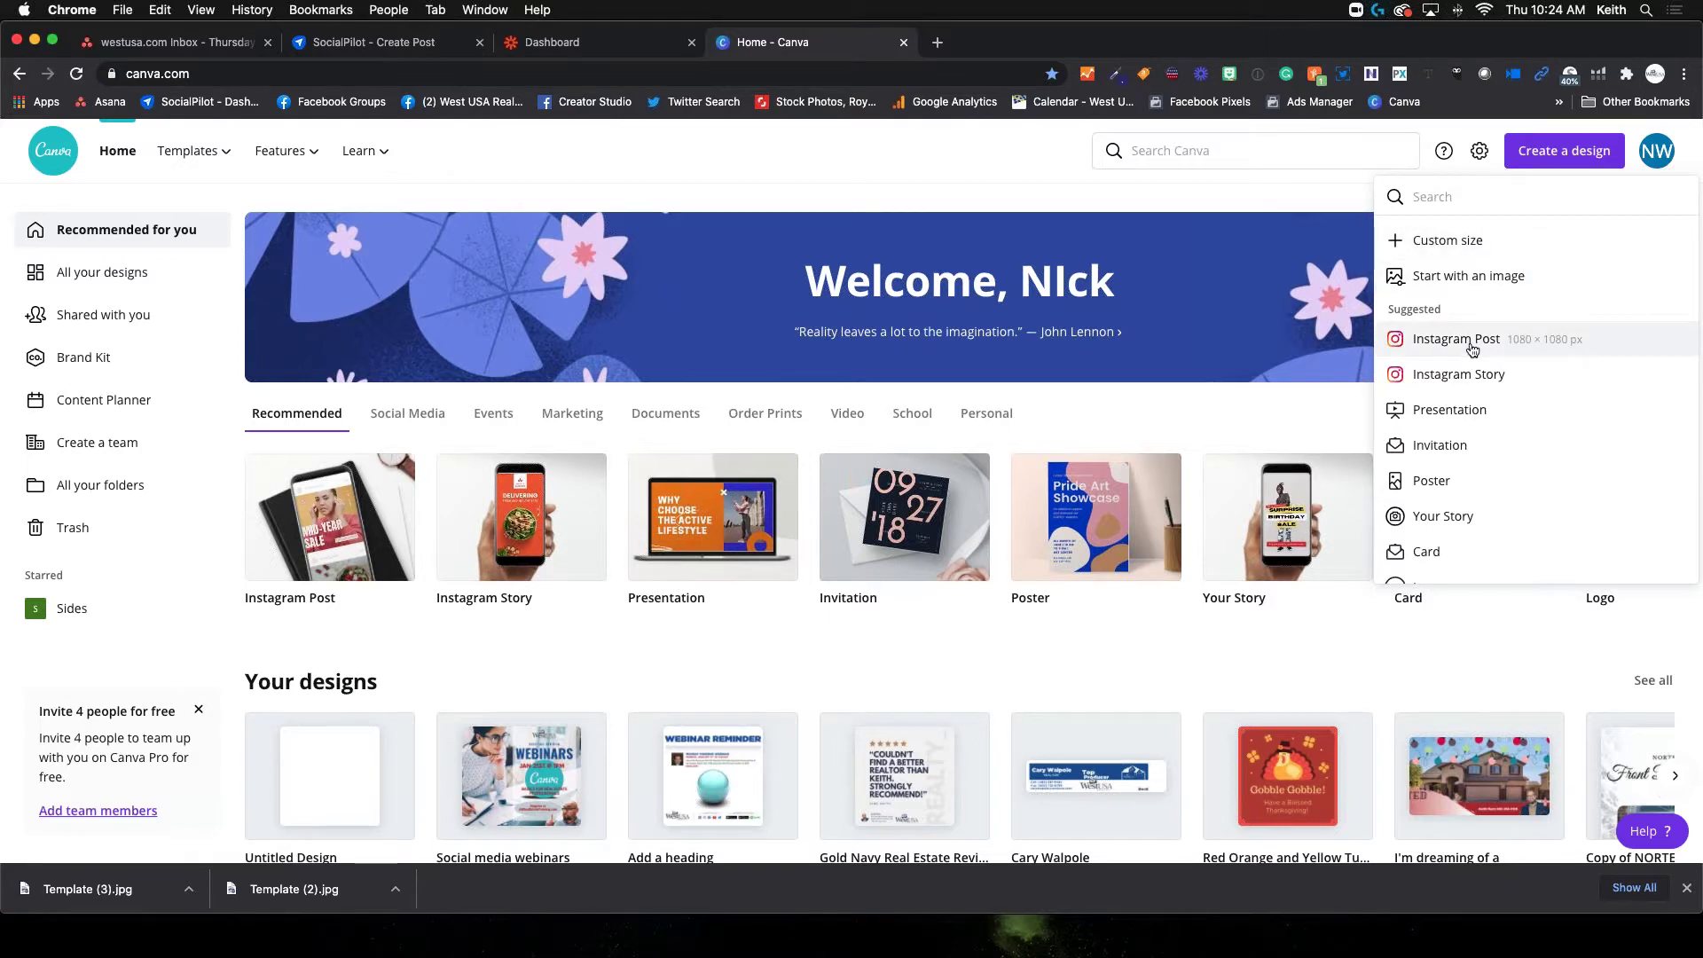
{"action": "left_click", "coordinate": [1473, 346]}
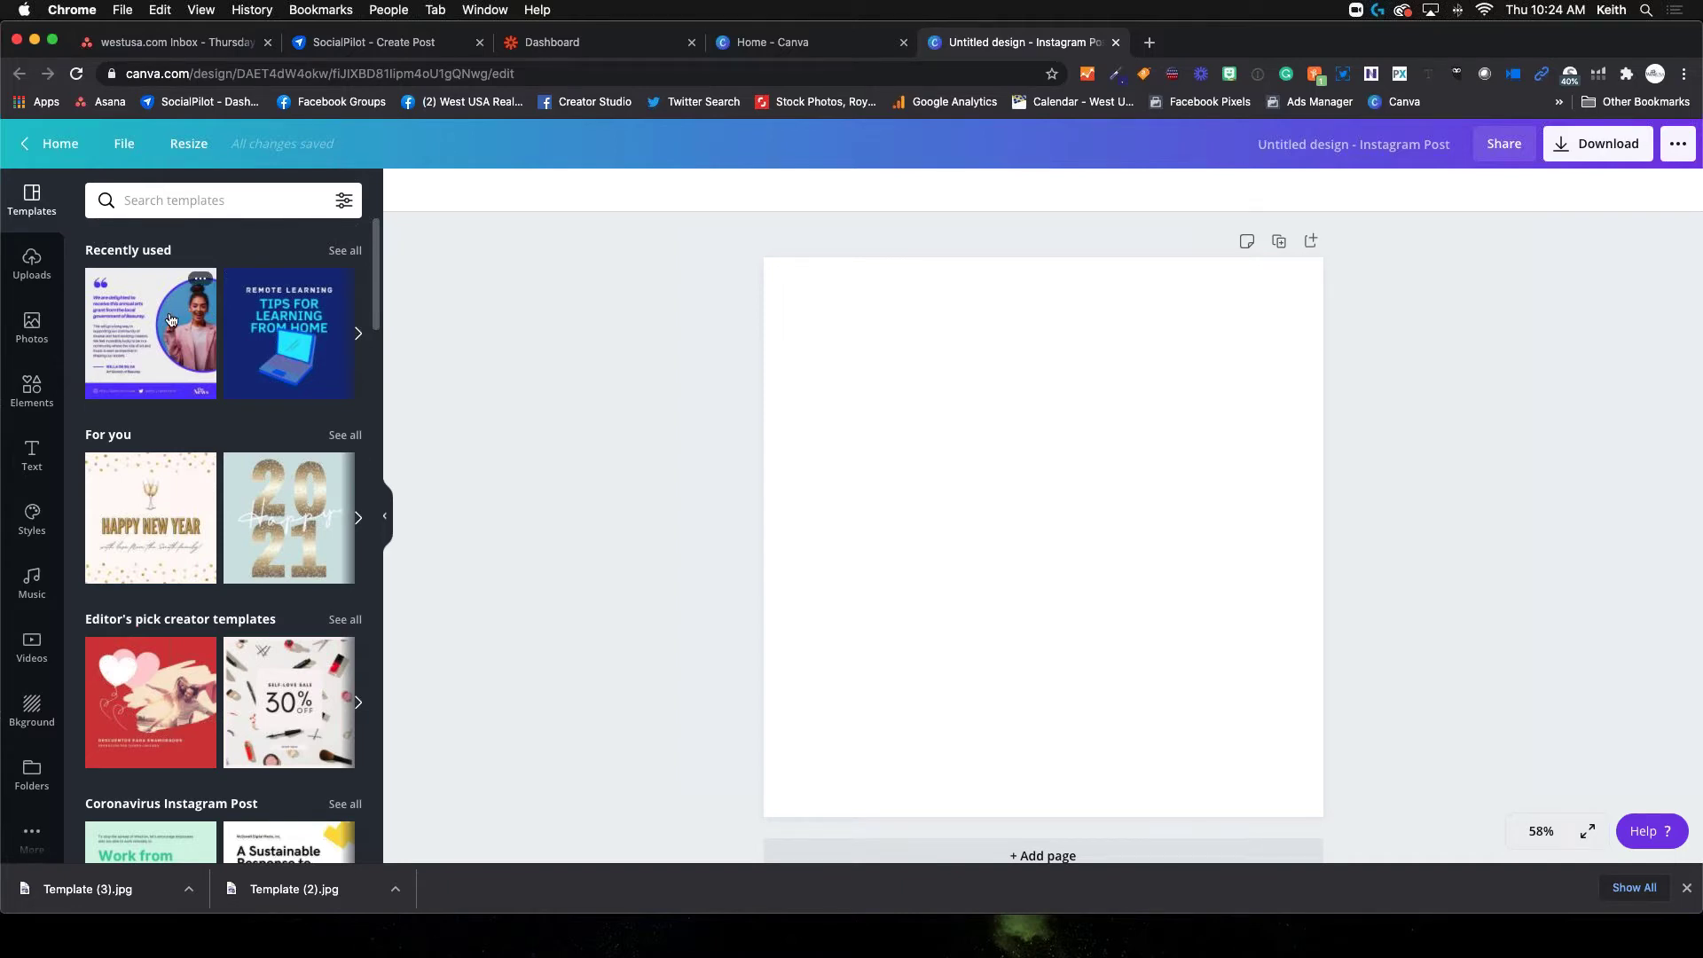
Search the Templates panel for 'review' and scroll through the matching templates
{"action": "scroll", "coordinate": [188, 495], "scroll_direction": "down", "scroll_amount": 5}
{"action": "scroll", "coordinate": [188, 495], "scroll_direction": "down", "scroll_amount": 3}
{"action": "scroll", "coordinate": [188, 495], "scroll_direction": "up", "scroll_amount": 10}
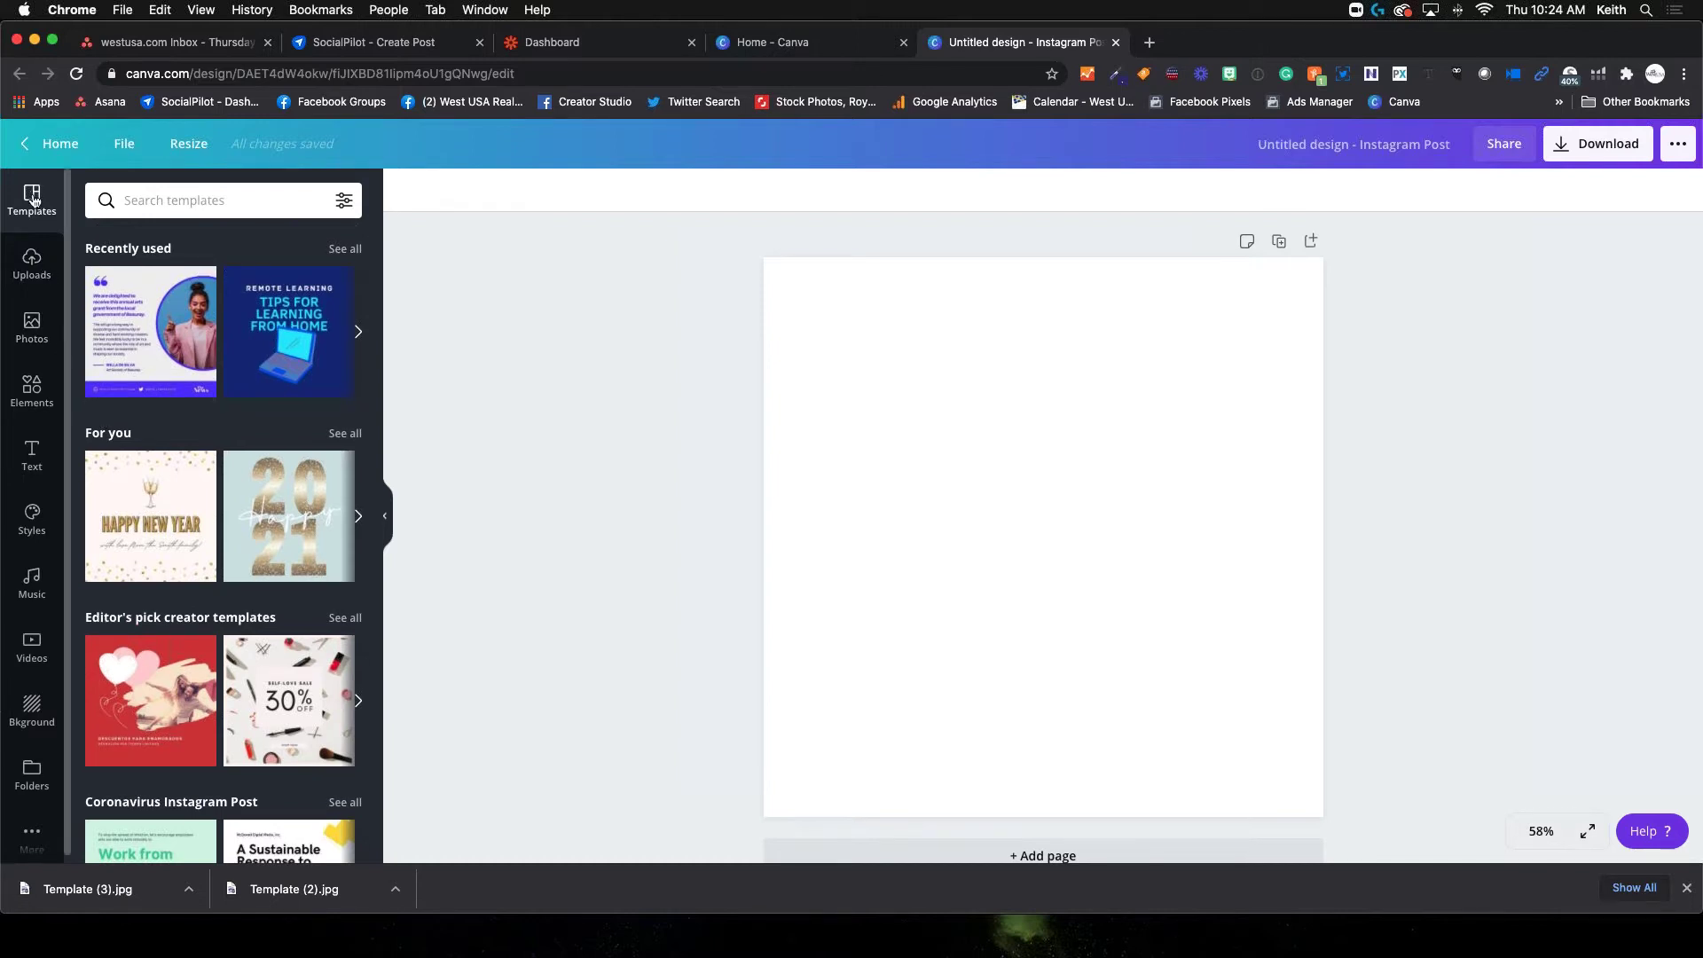
{"action": "left_click", "coordinate": [141, 211]}
{"action": "type", "text": "review"}
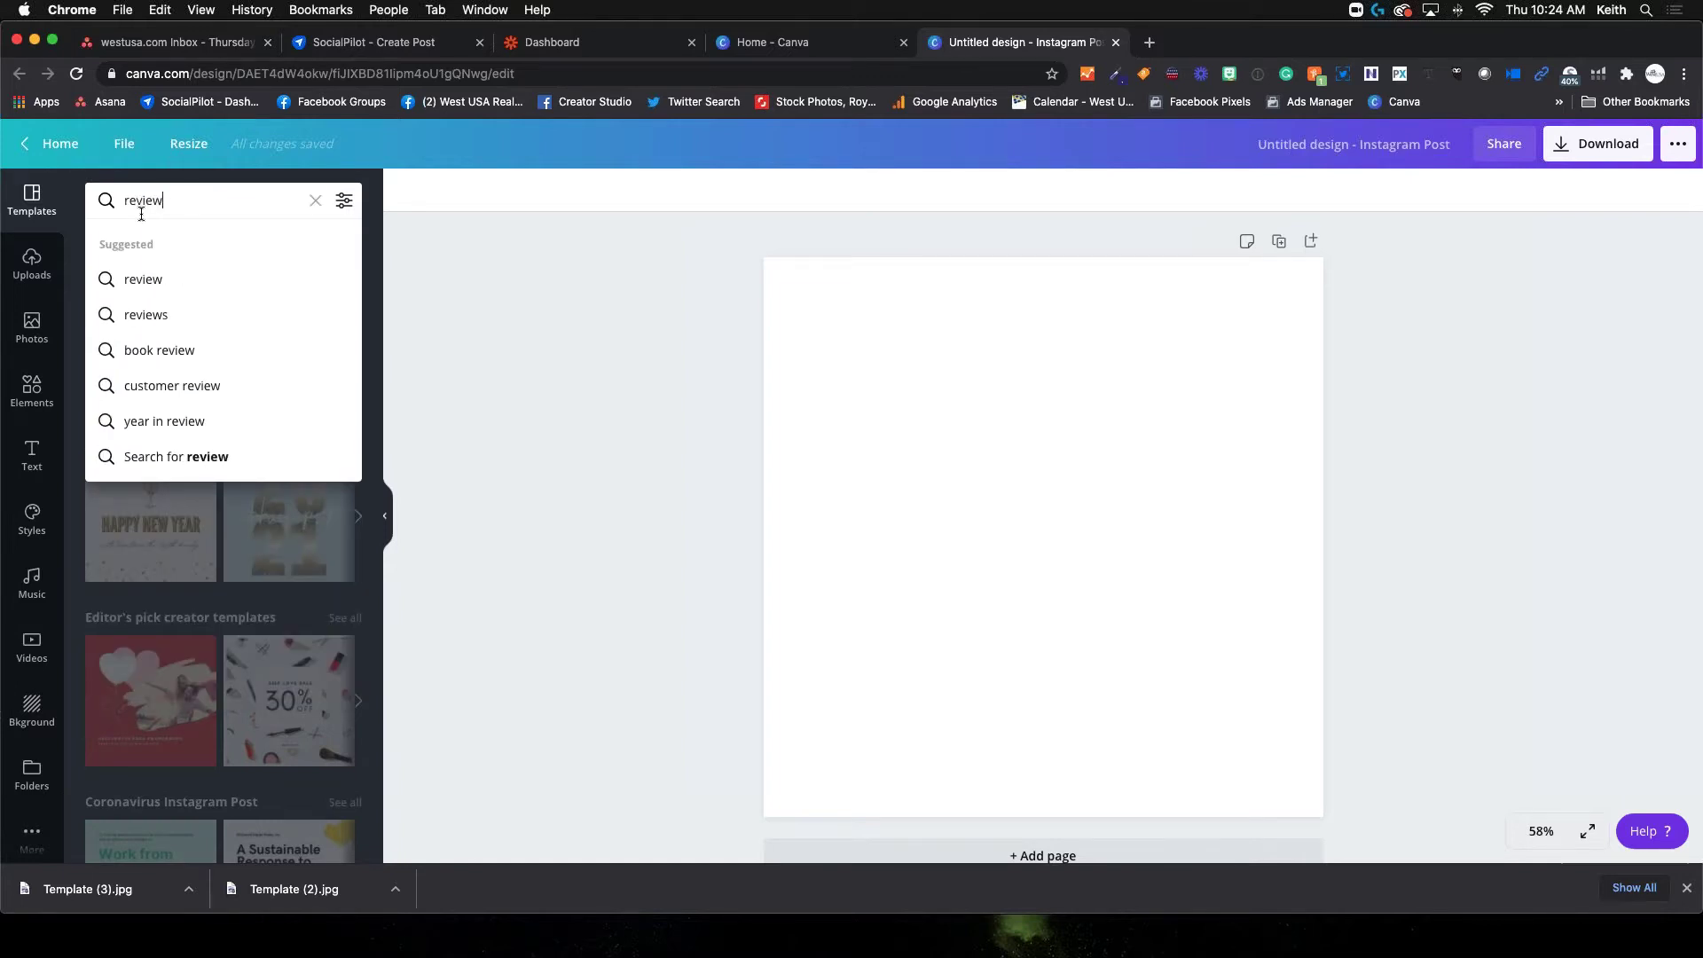
{"action": "key", "text": "Return"}
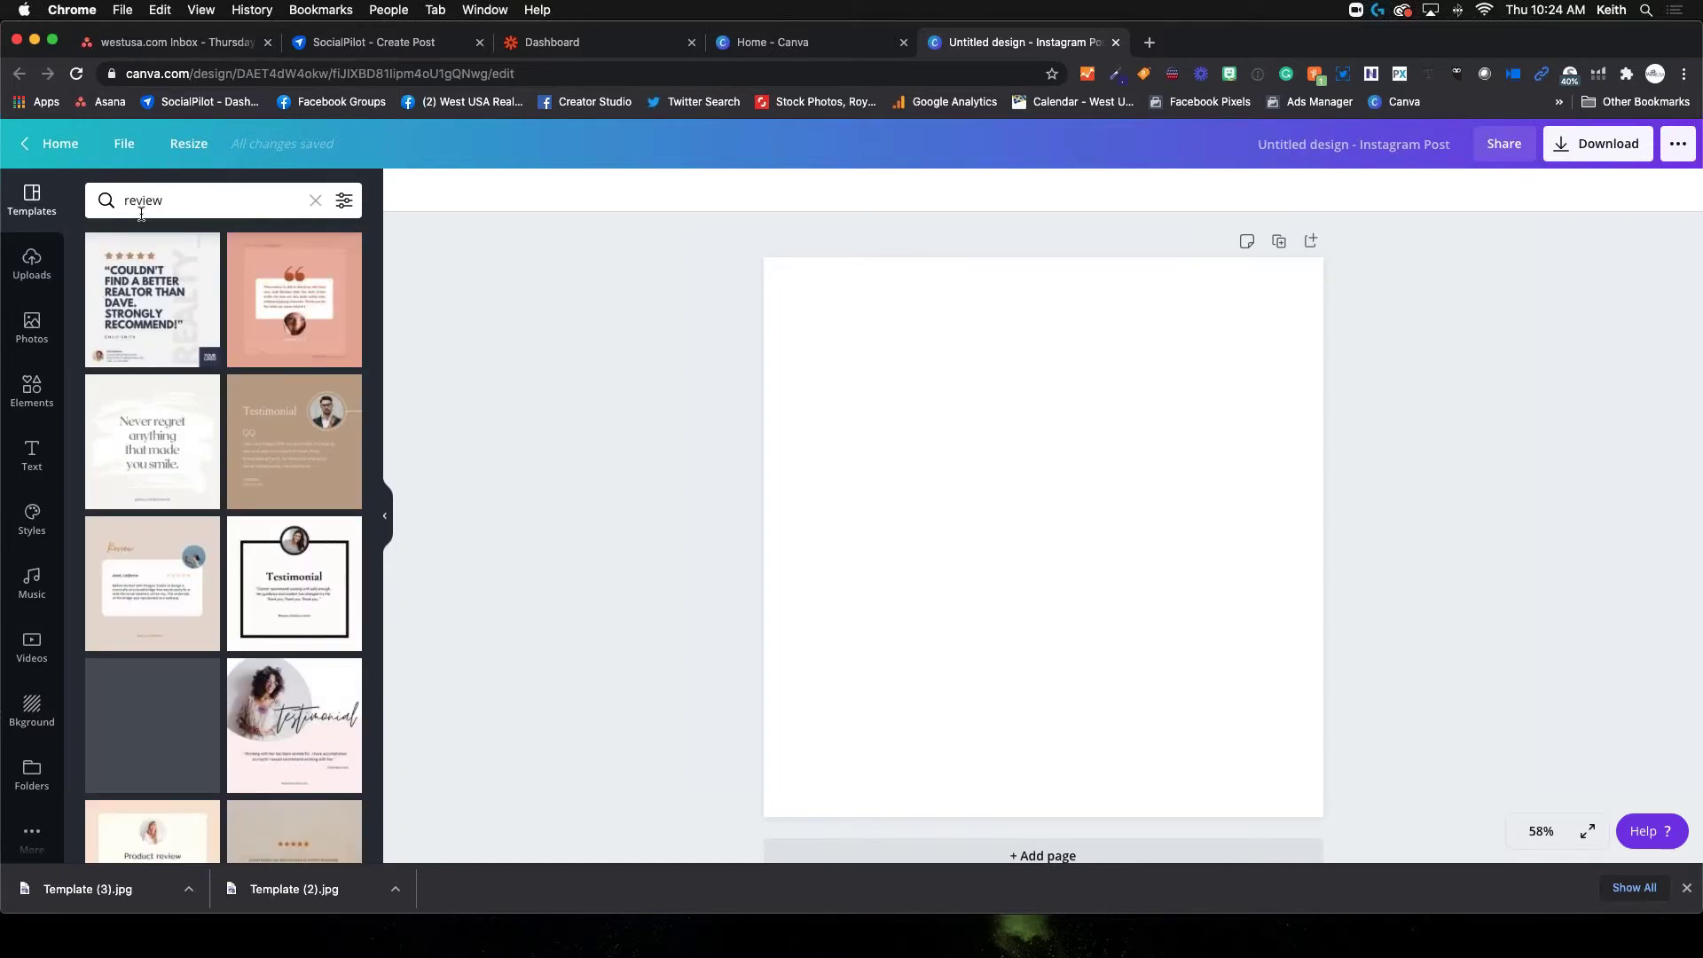
{"action": "scroll", "coordinate": [160, 395], "scroll_direction": "down", "scroll_amount": 5}
{"action": "scroll", "coordinate": [161, 395], "scroll_direction": "up", "scroll_amount": 4}
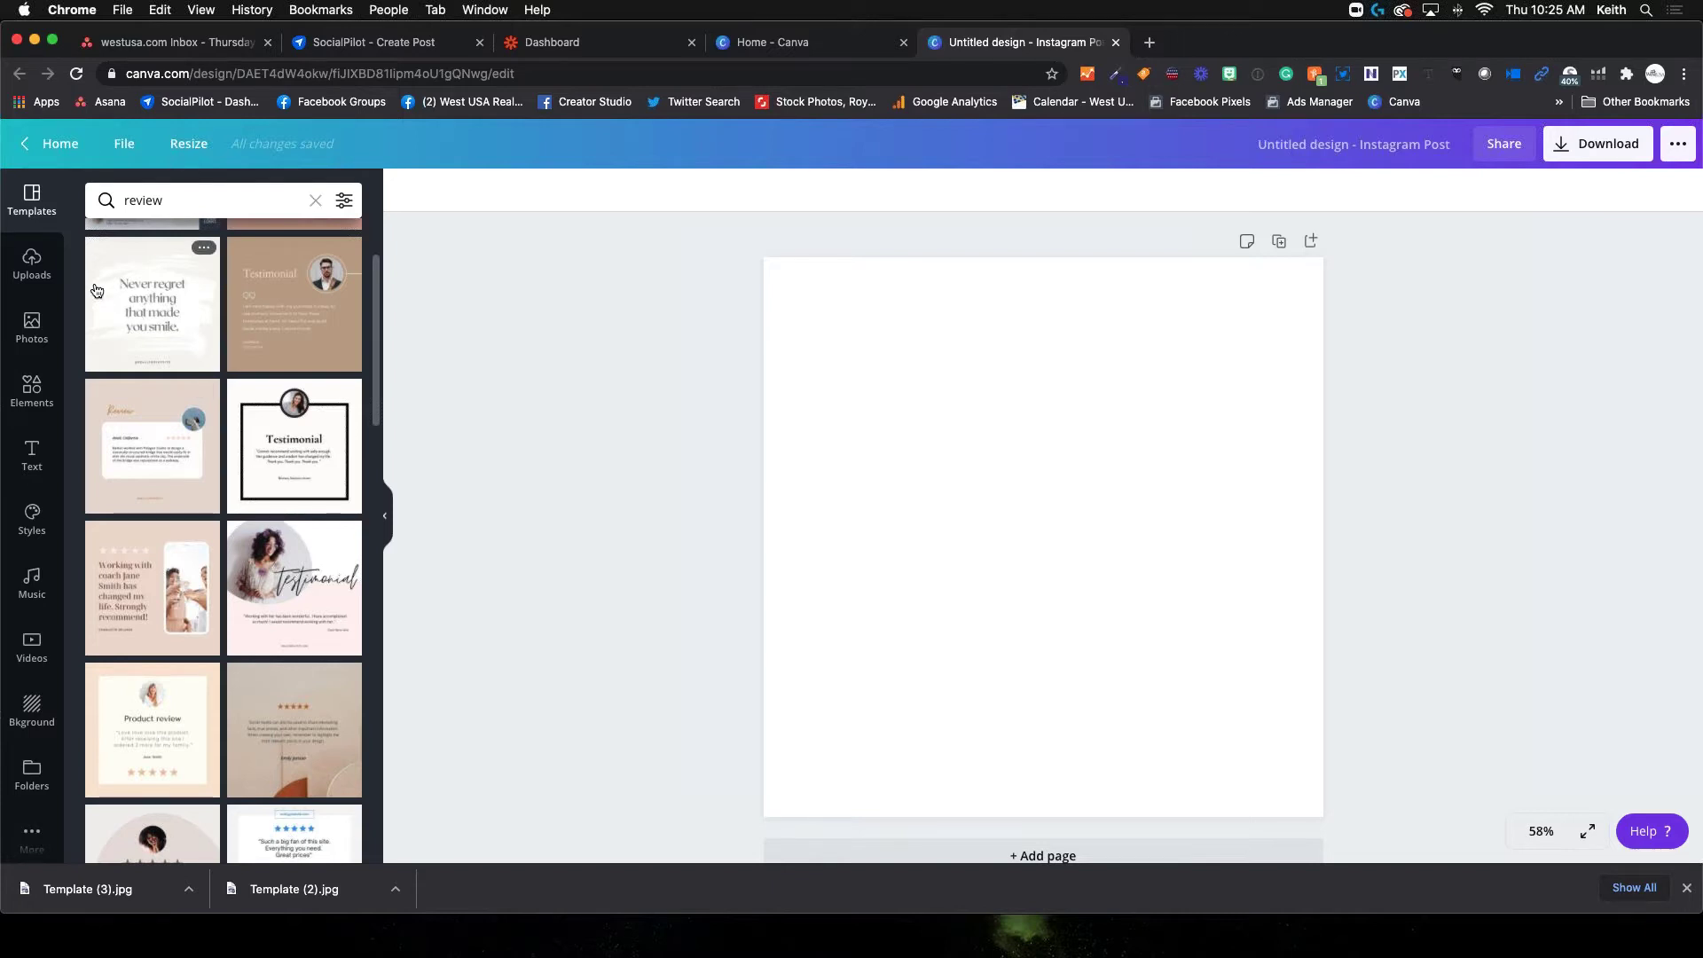
{"action": "left_click", "coordinate": [45, 273]}
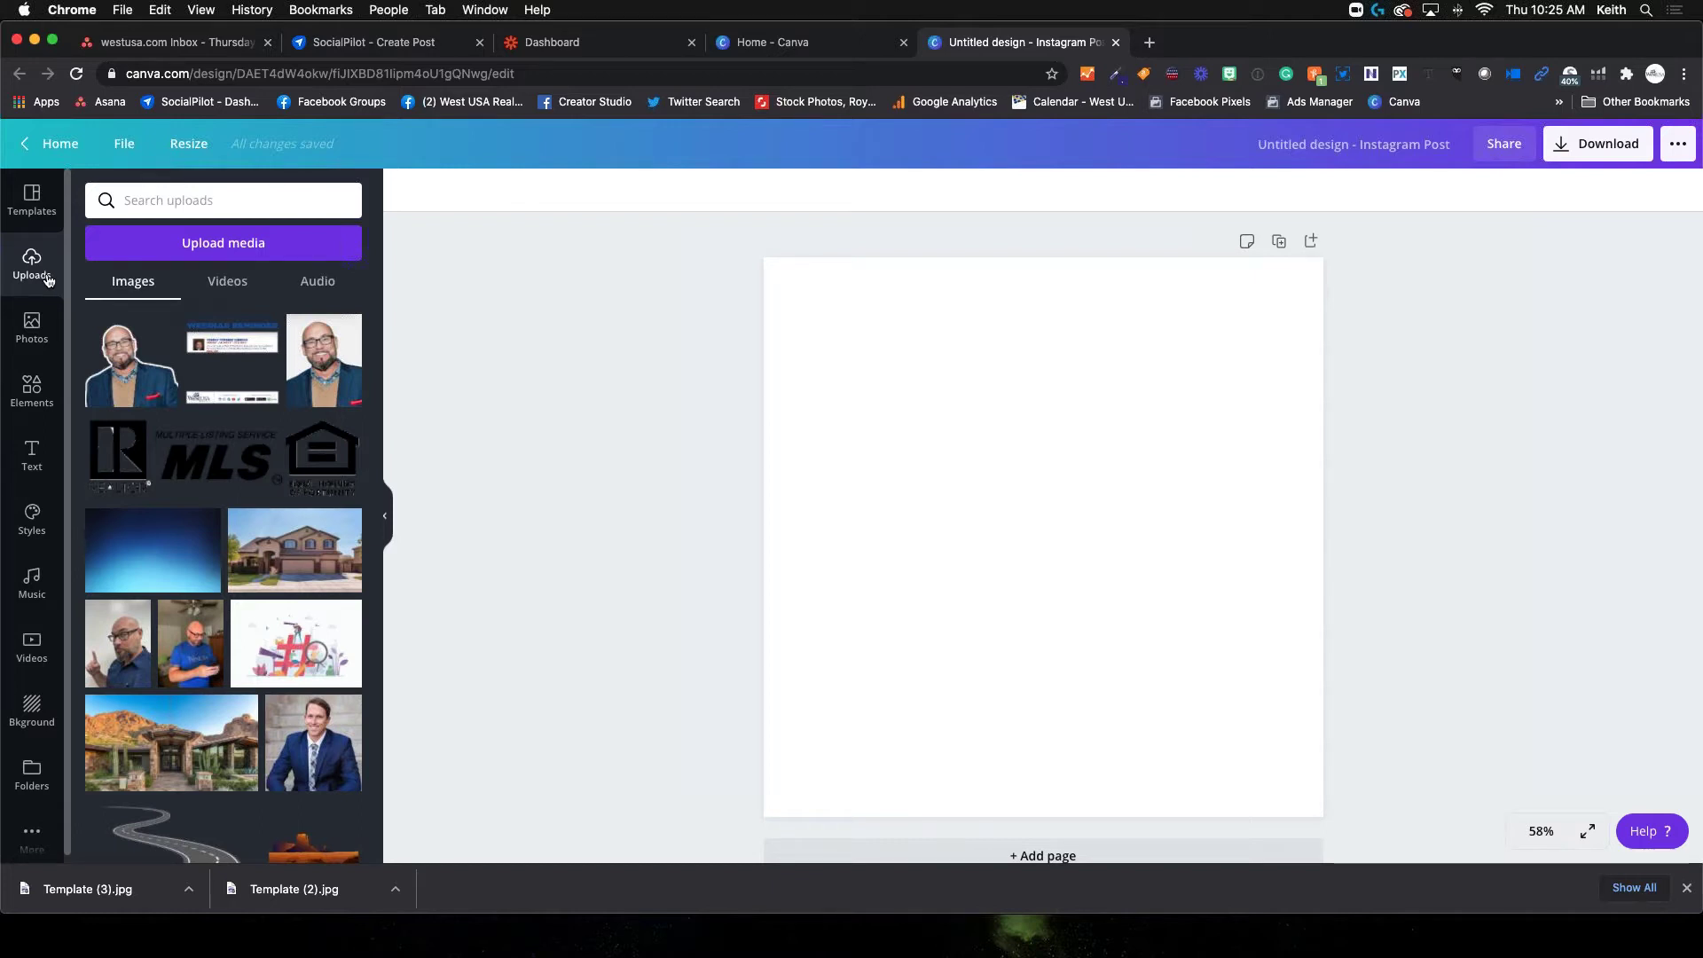
Browse the uploaded images, then switch to the stock Photos library
{"action": "scroll", "coordinate": [249, 472], "scroll_direction": "down", "scroll_amount": 6}
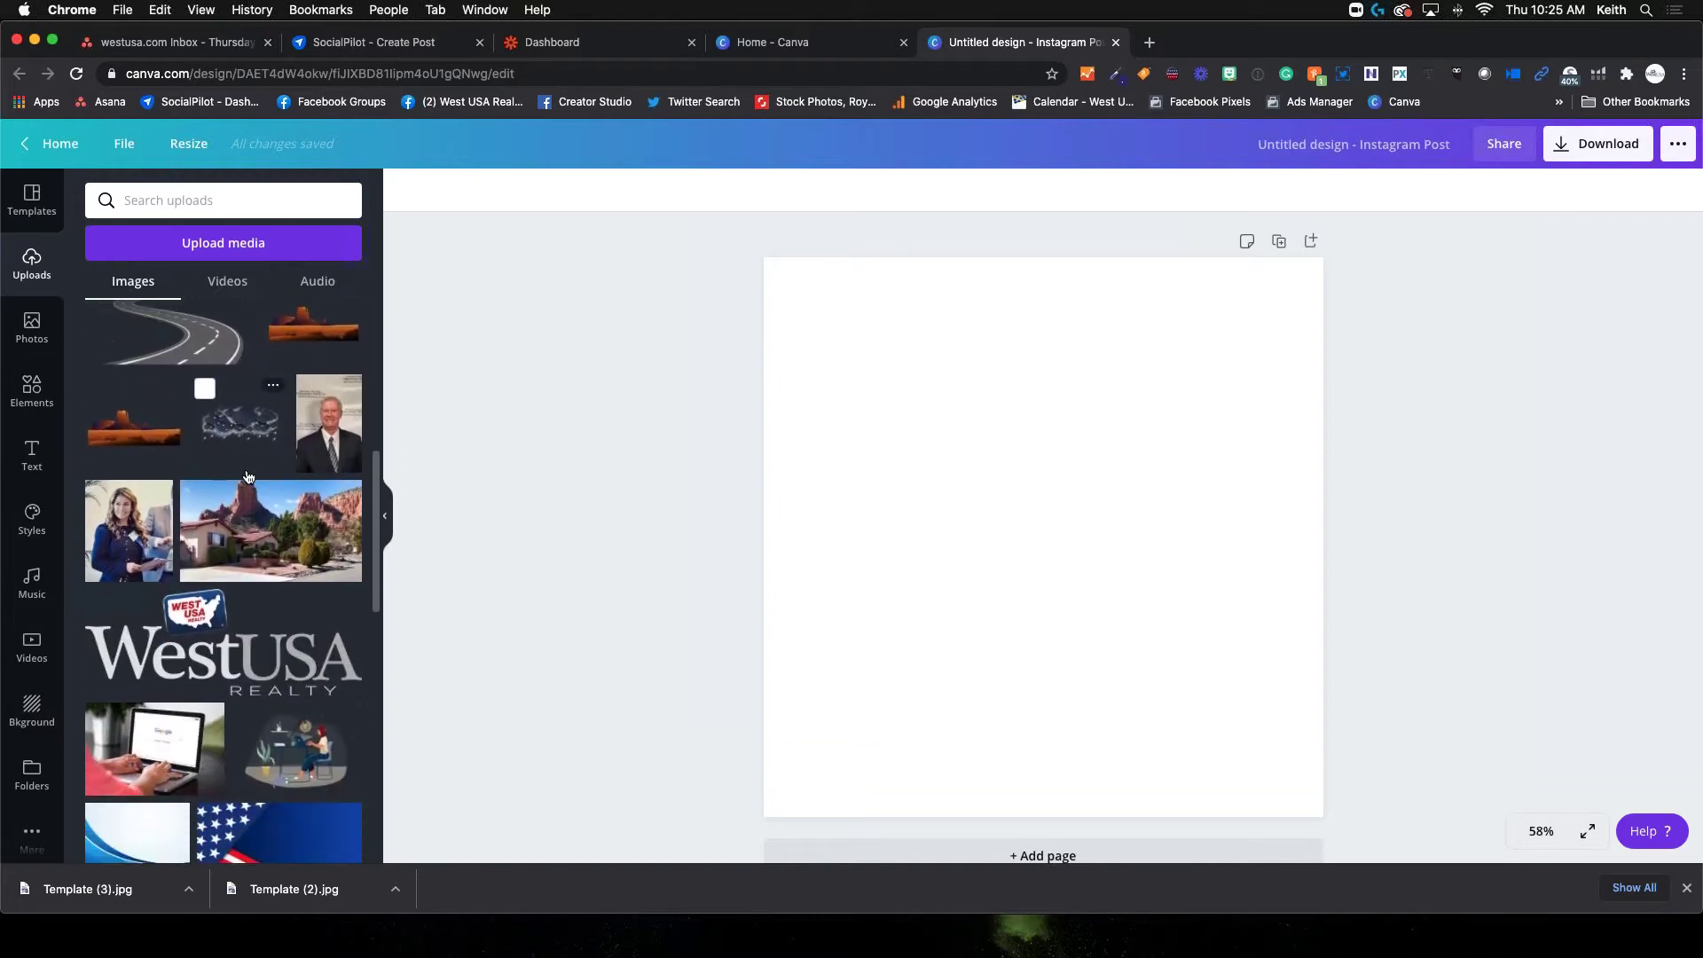
{"action": "scroll", "coordinate": [249, 476], "scroll_direction": "down", "scroll_amount": 7}
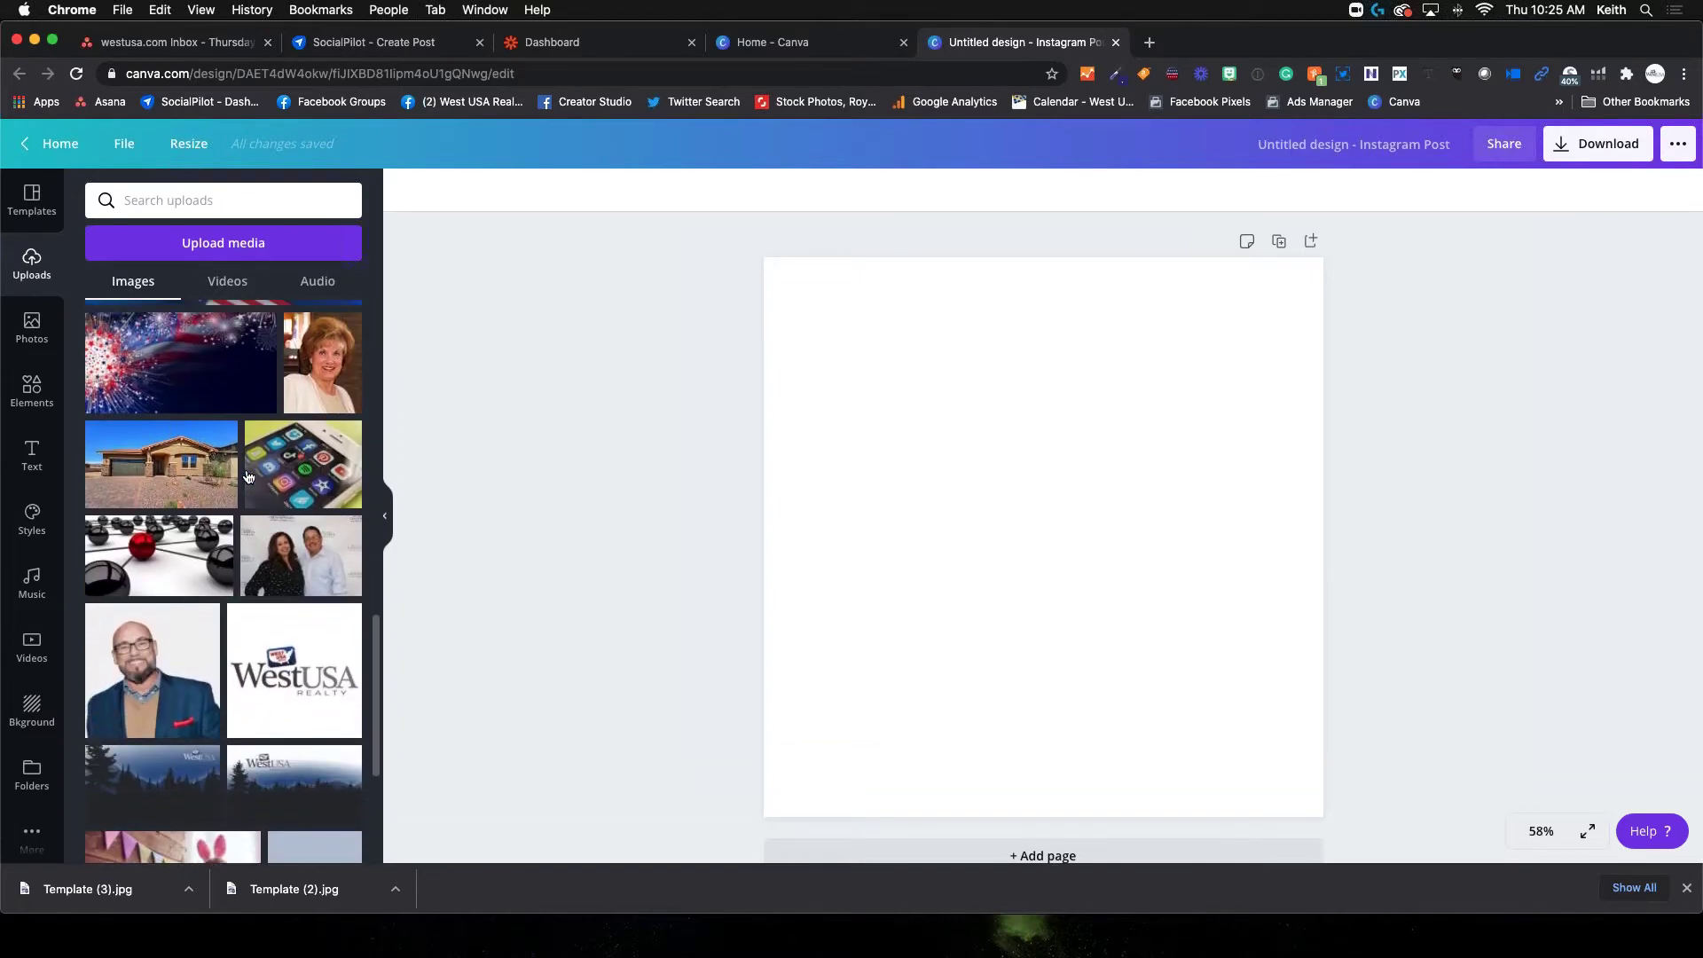
{"action": "scroll", "coordinate": [249, 477], "scroll_direction": "down", "scroll_amount": 5}
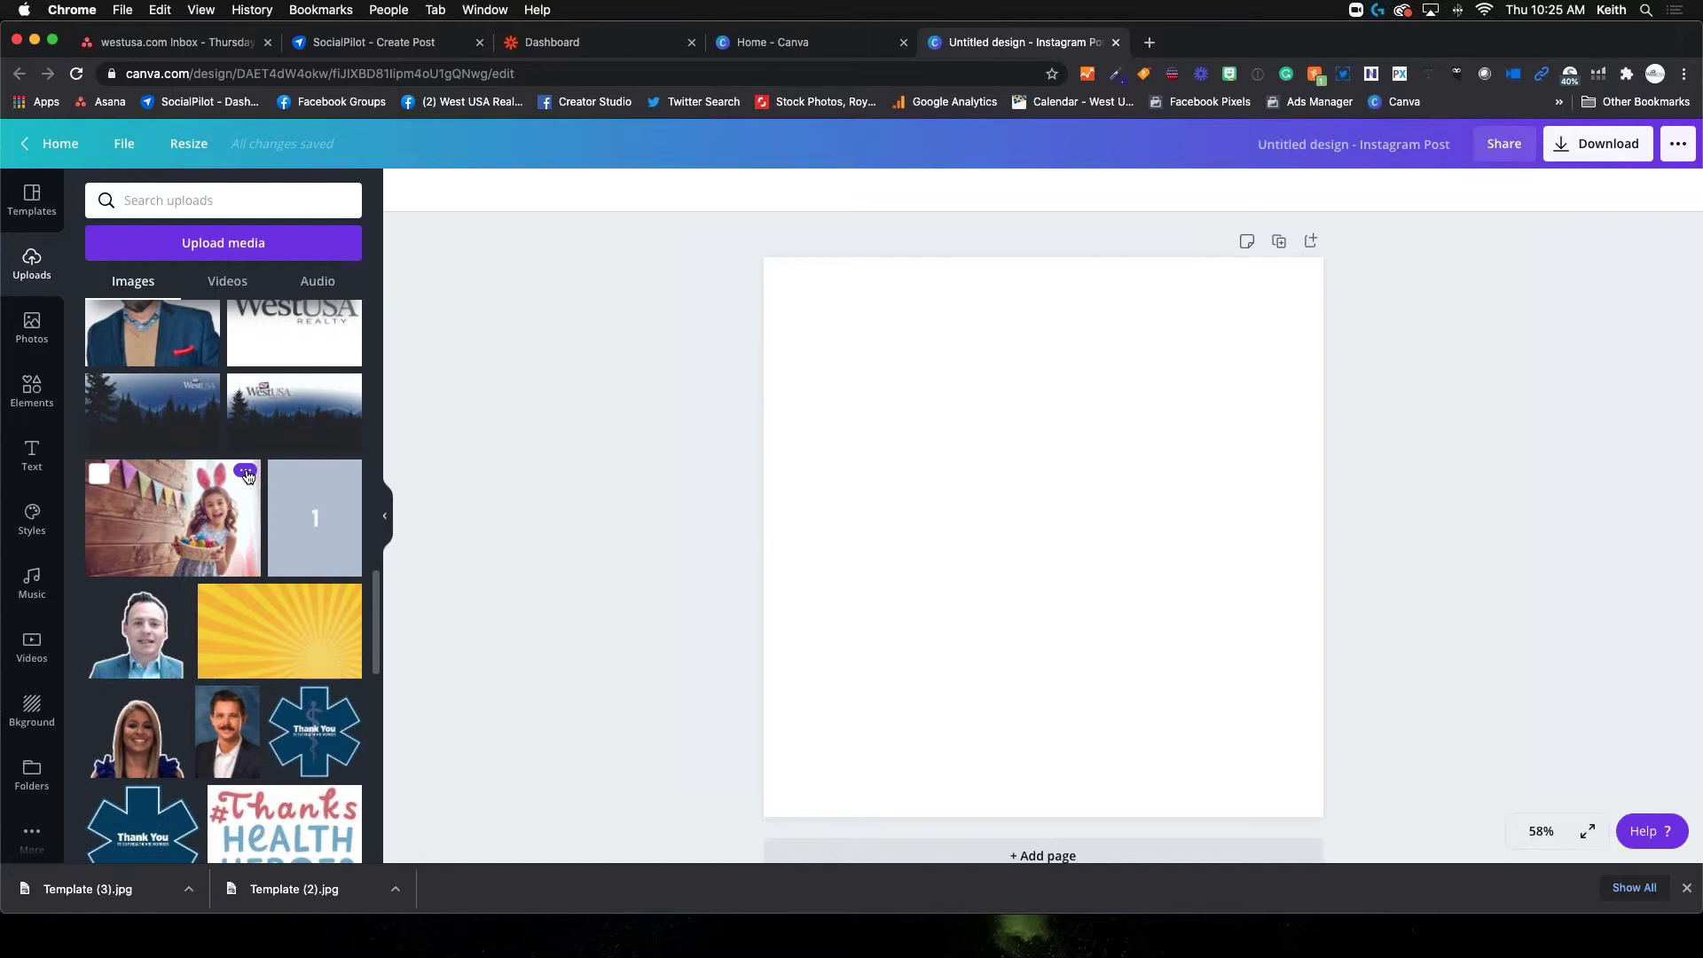
{"action": "scroll", "coordinate": [250, 477], "scroll_direction": "up", "scroll_amount": 15}
{"action": "scroll", "coordinate": [248, 476], "scroll_direction": "up", "scroll_amount": 1}
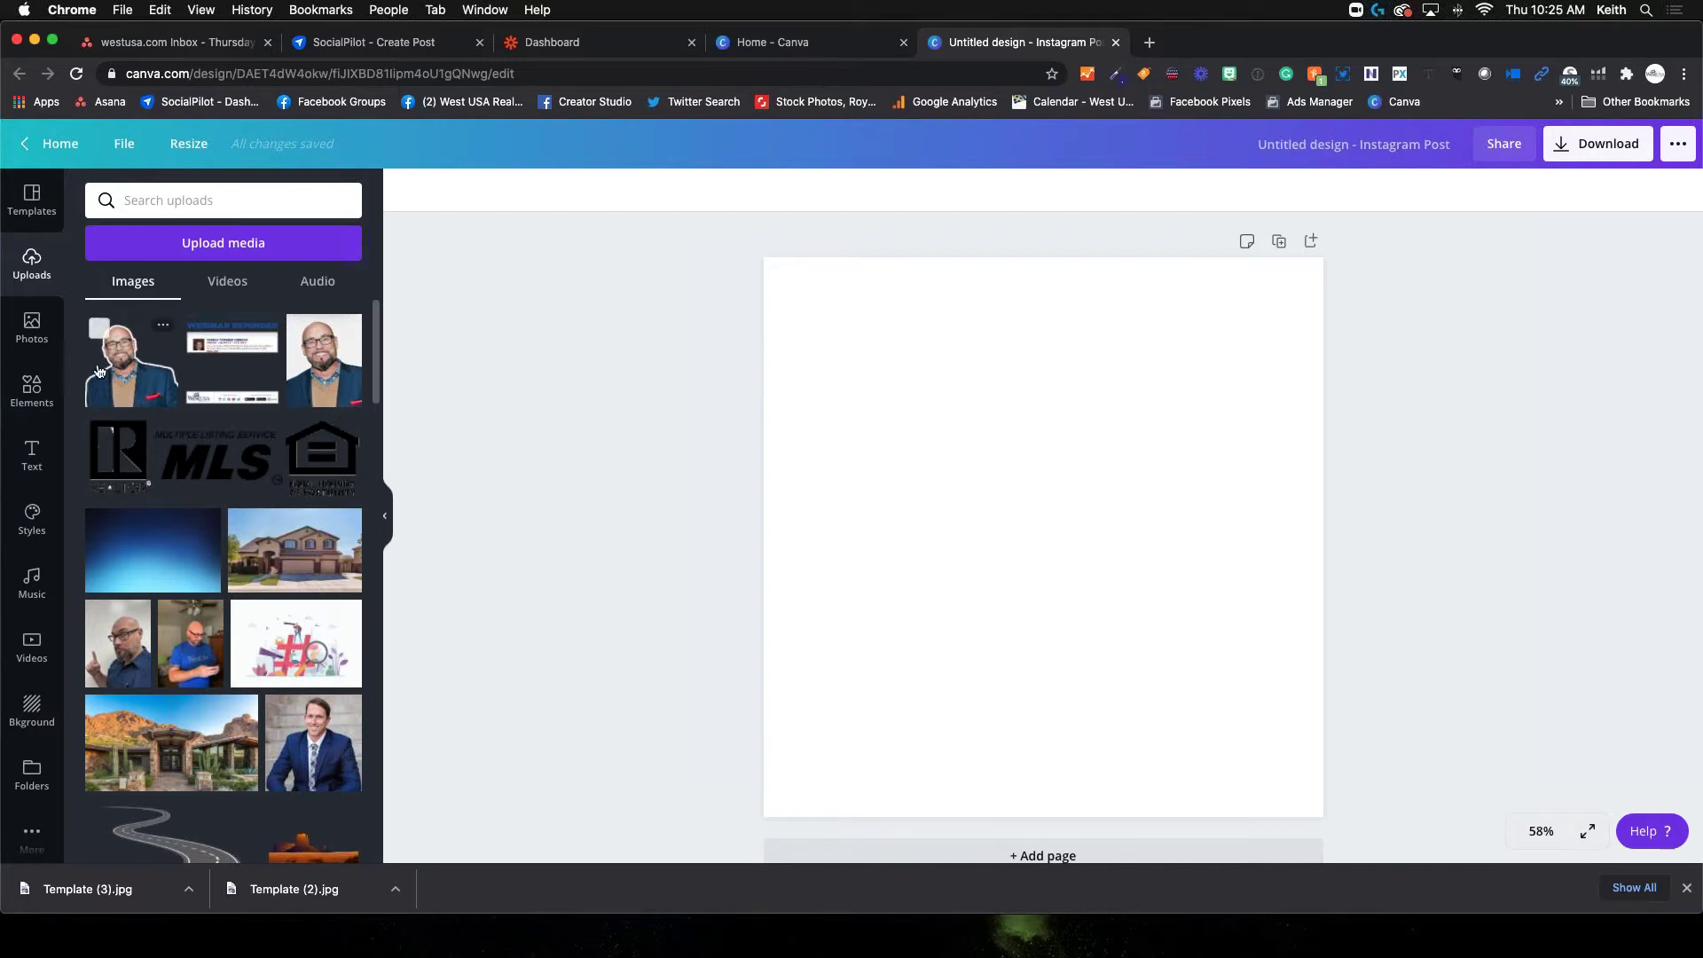
{"action": "left_click", "coordinate": [34, 333]}
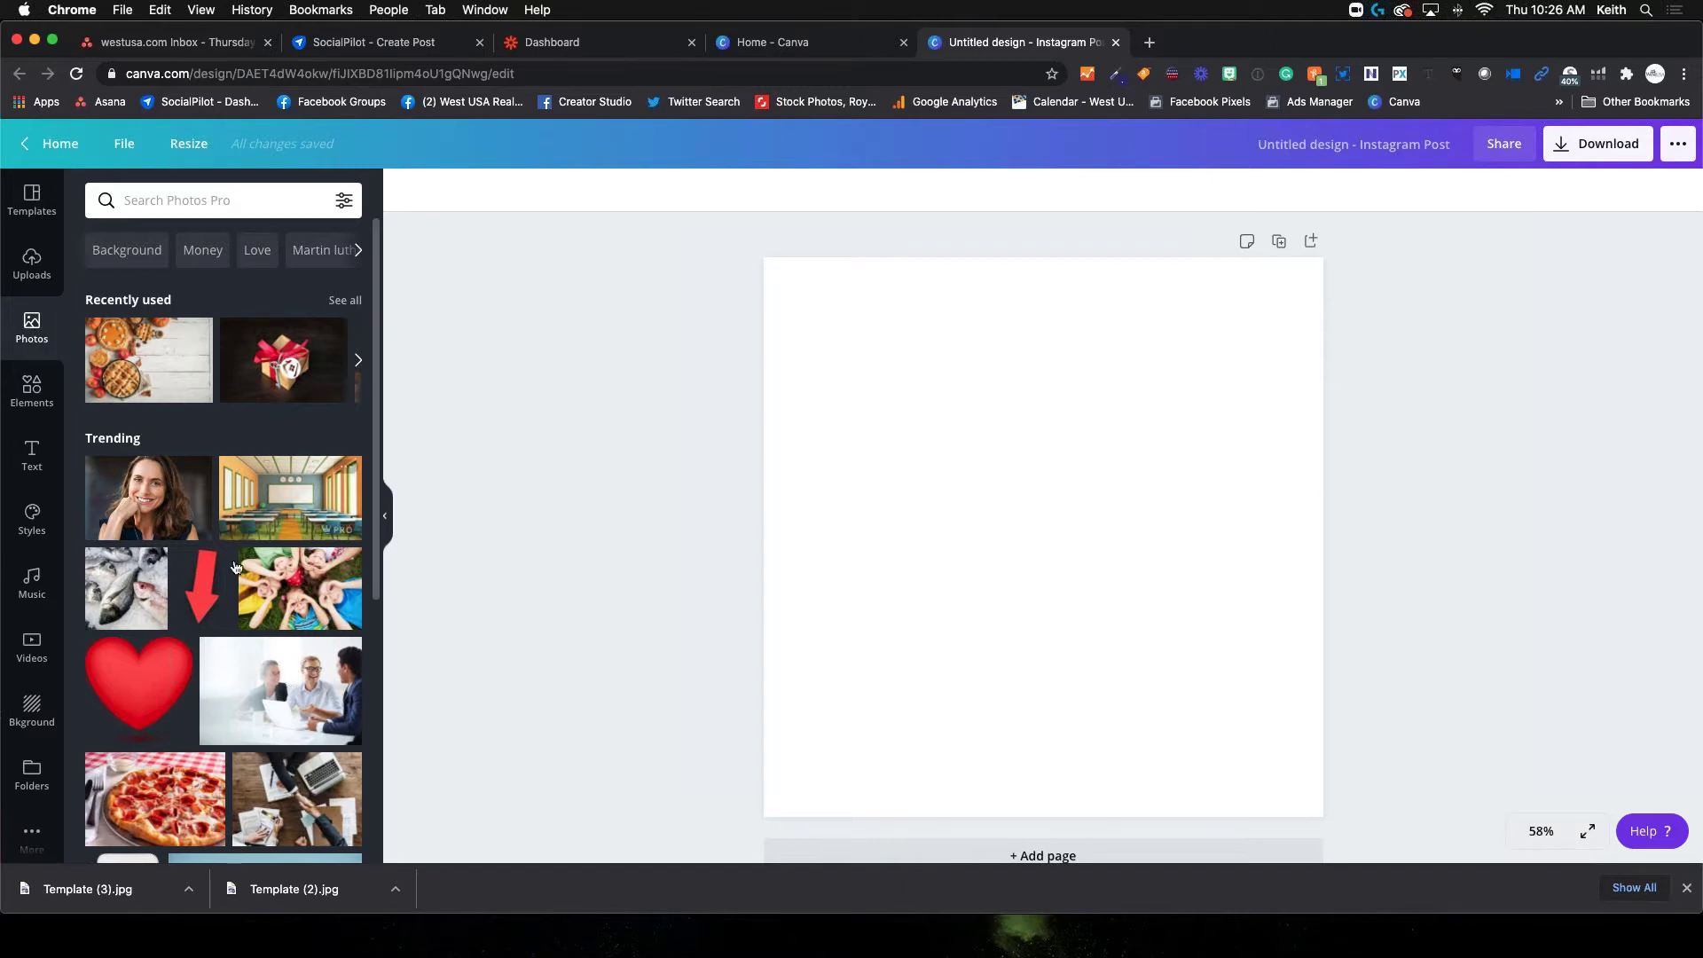
Scroll through the Trending stock photos and place the cursor in the Search Photos box
{"action": "scroll", "coordinate": [244, 581], "scroll_direction": "down", "scroll_amount": 10}
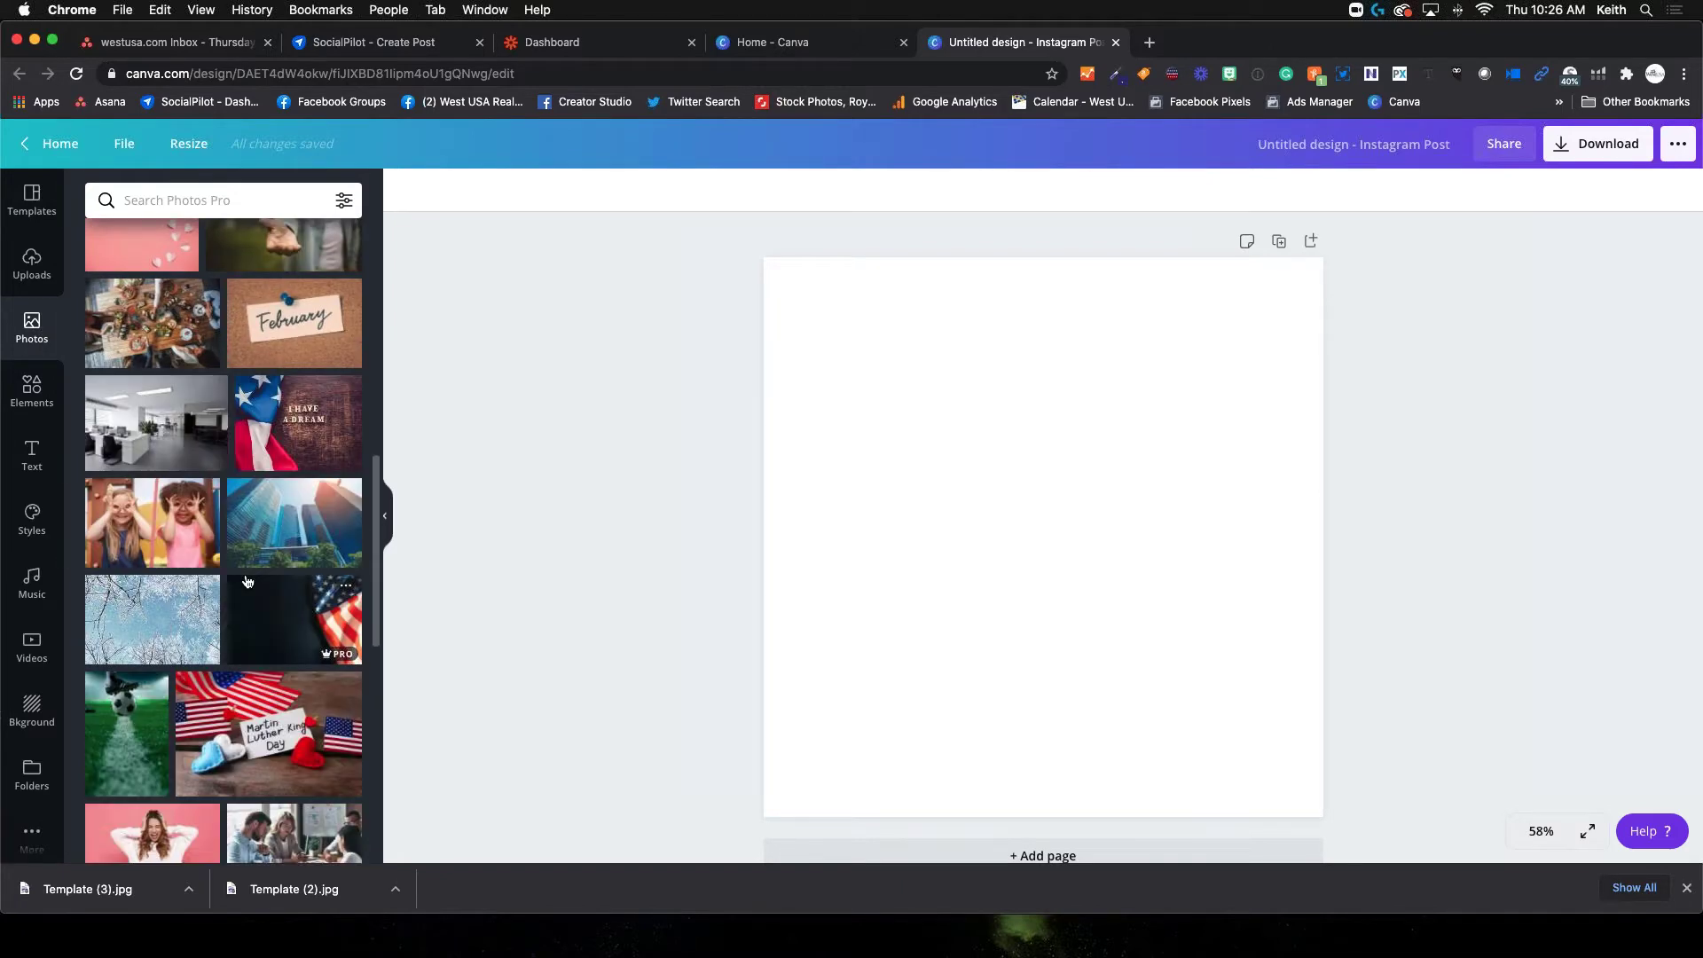
{"action": "scroll", "coordinate": [247, 581], "scroll_direction": "down", "scroll_amount": 5}
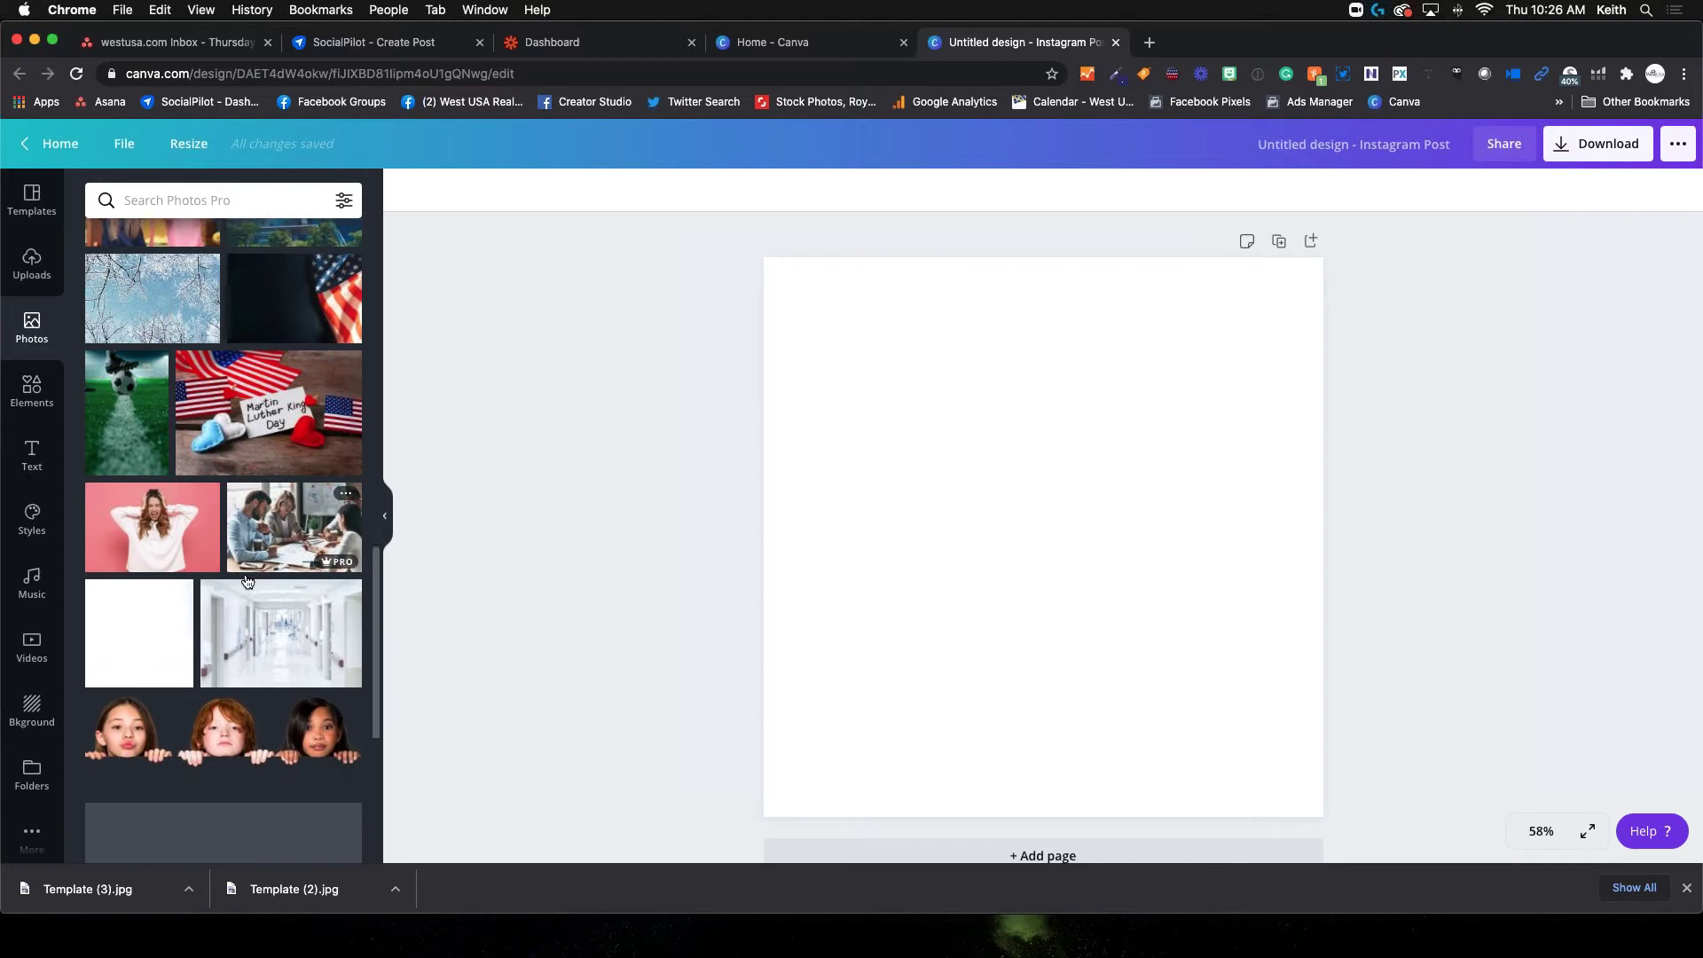
{"action": "scroll", "coordinate": [248, 581], "scroll_direction": "down", "scroll_amount": 3}
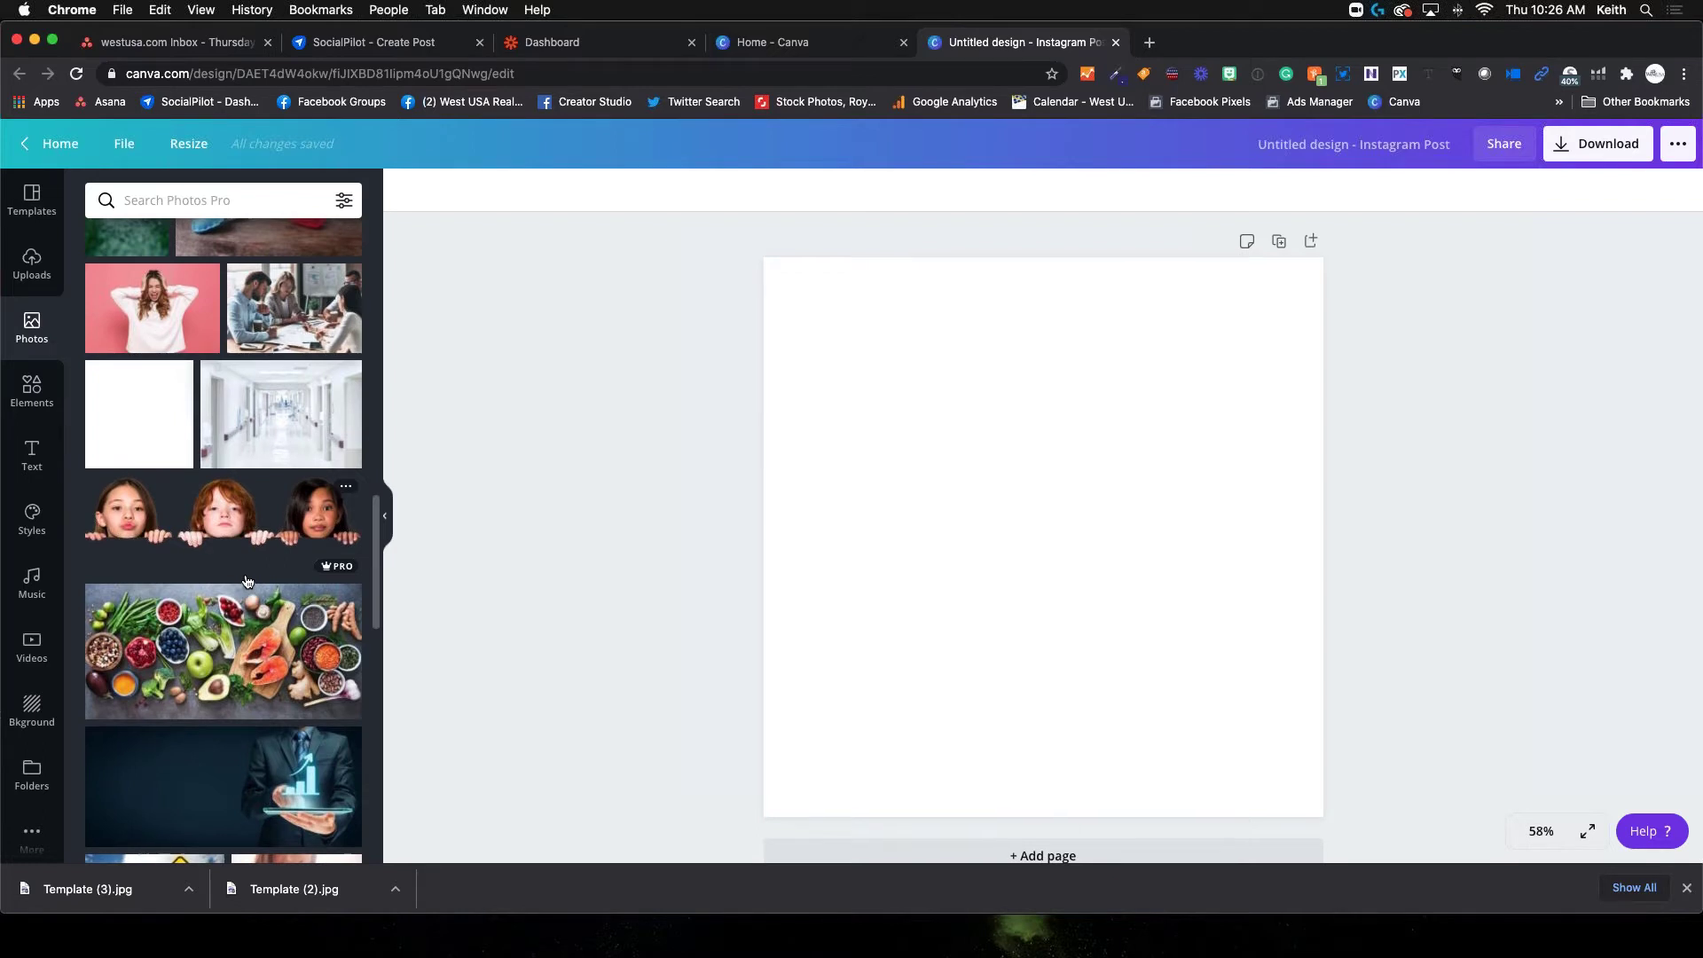
{"action": "left_click", "coordinate": [194, 203]}
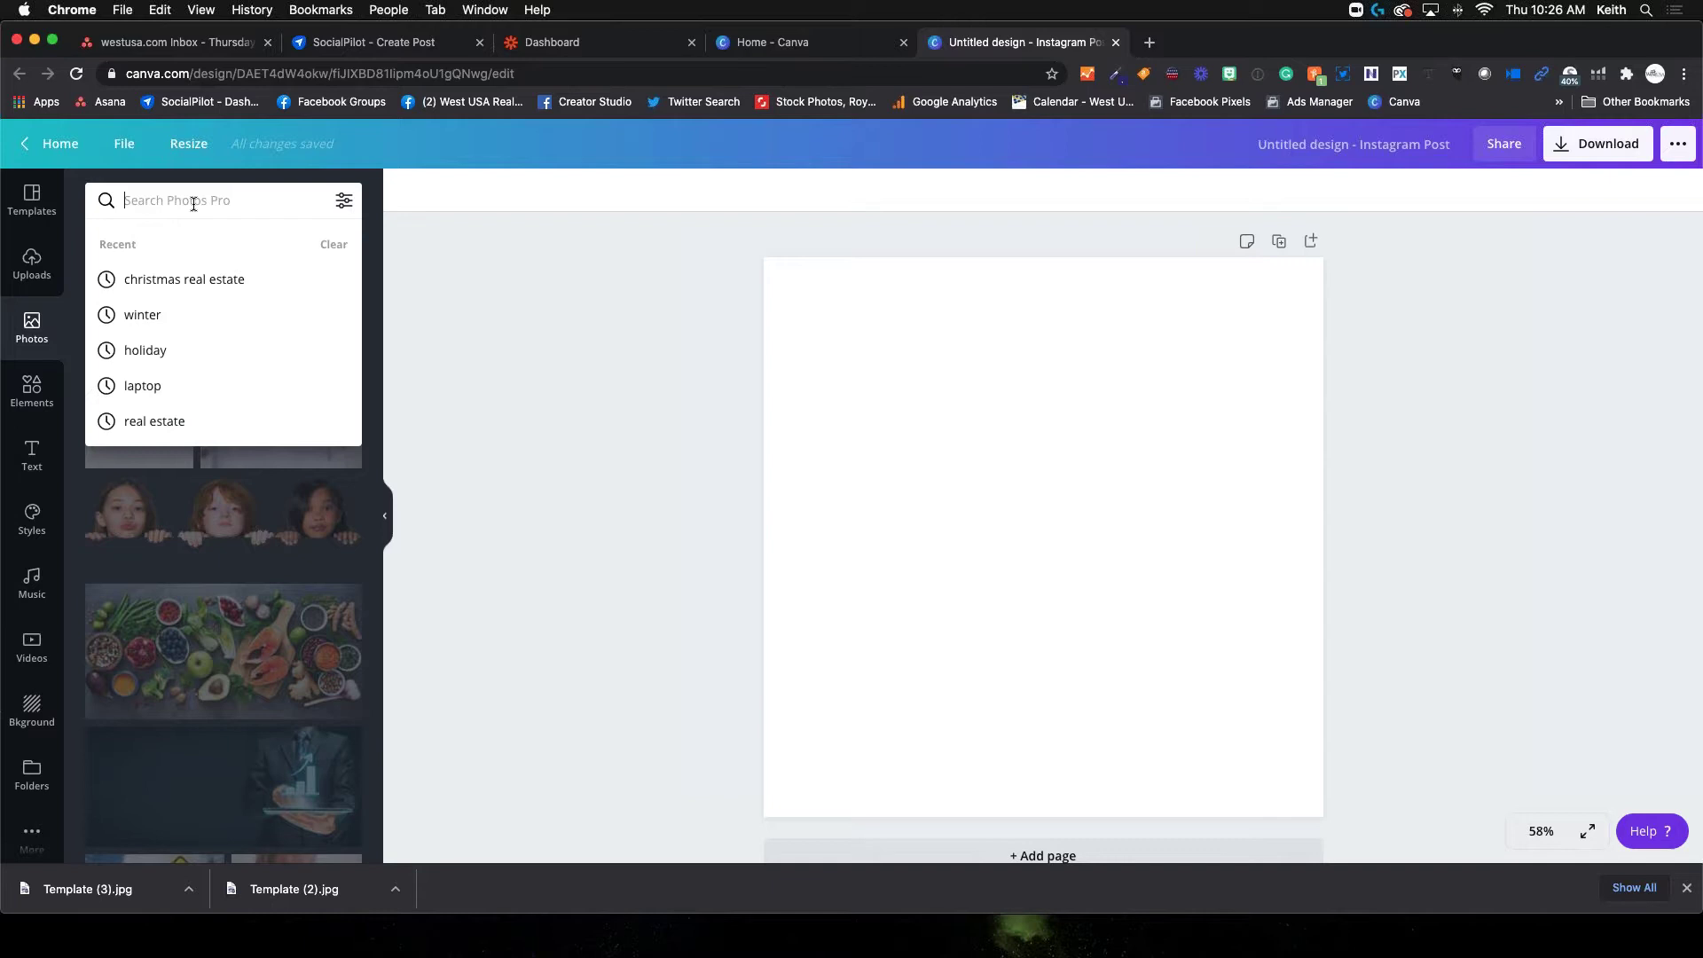
Search stock photos for 'real estate' and browse the house and property results
{"action": "type", "text": "real estate"}
{"action": "key", "text": "Return"}
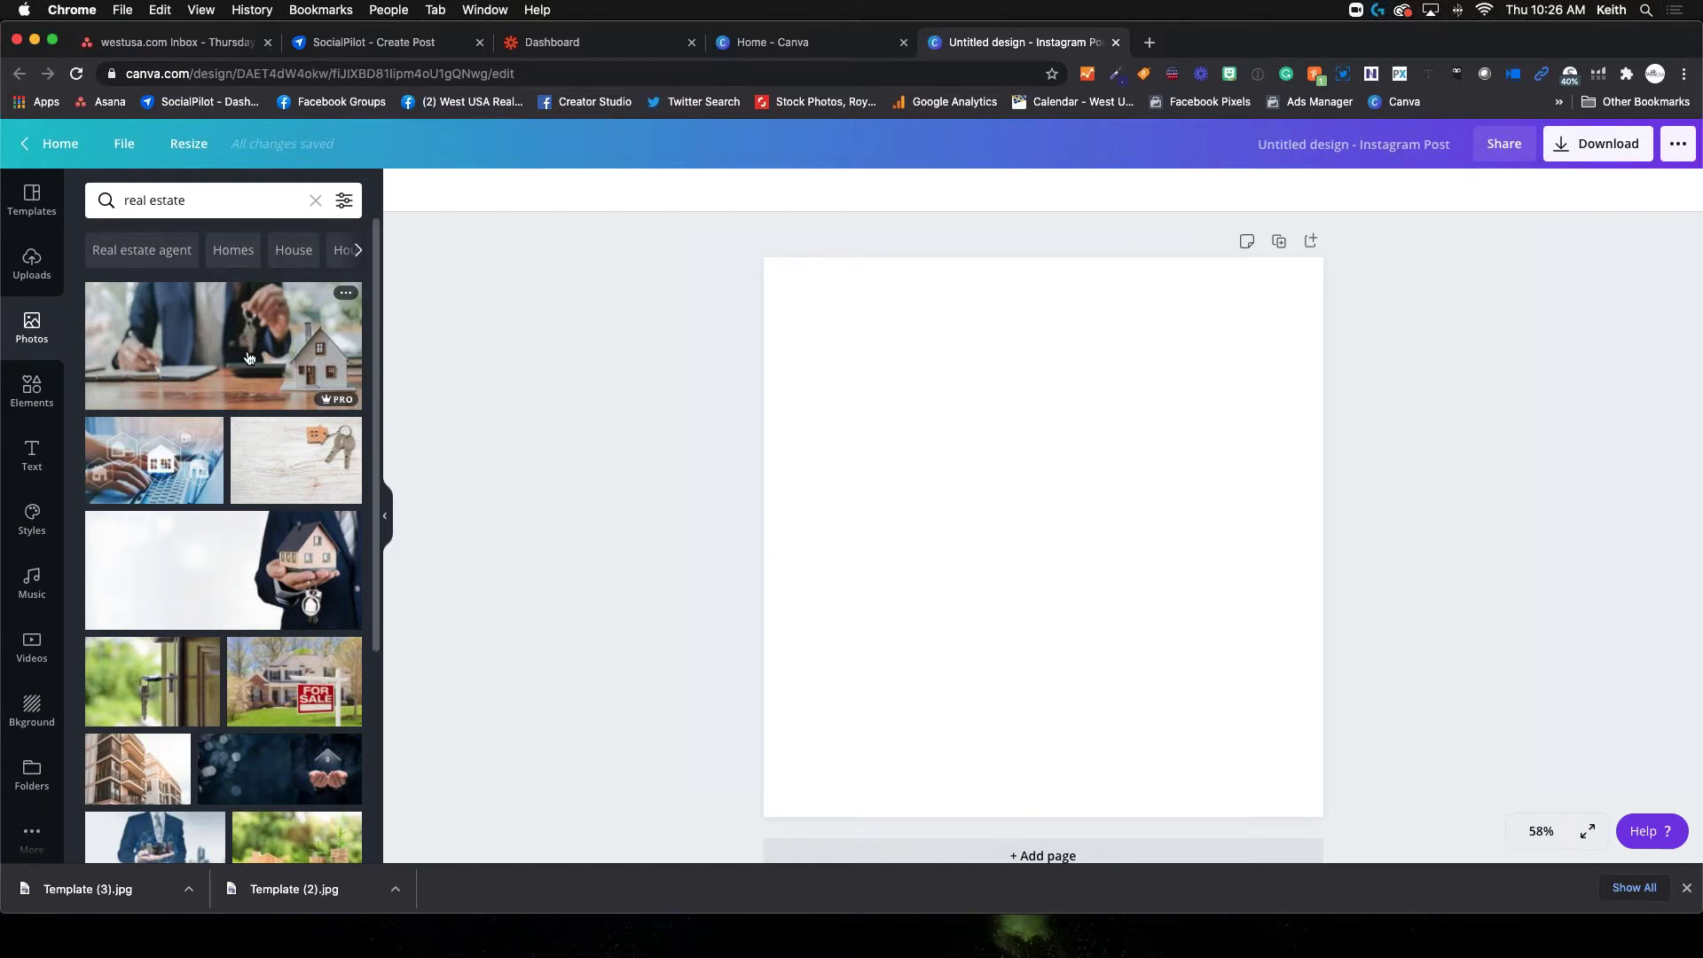
{"action": "scroll", "coordinate": [248, 569], "scroll_direction": "down", "scroll_amount": 3}
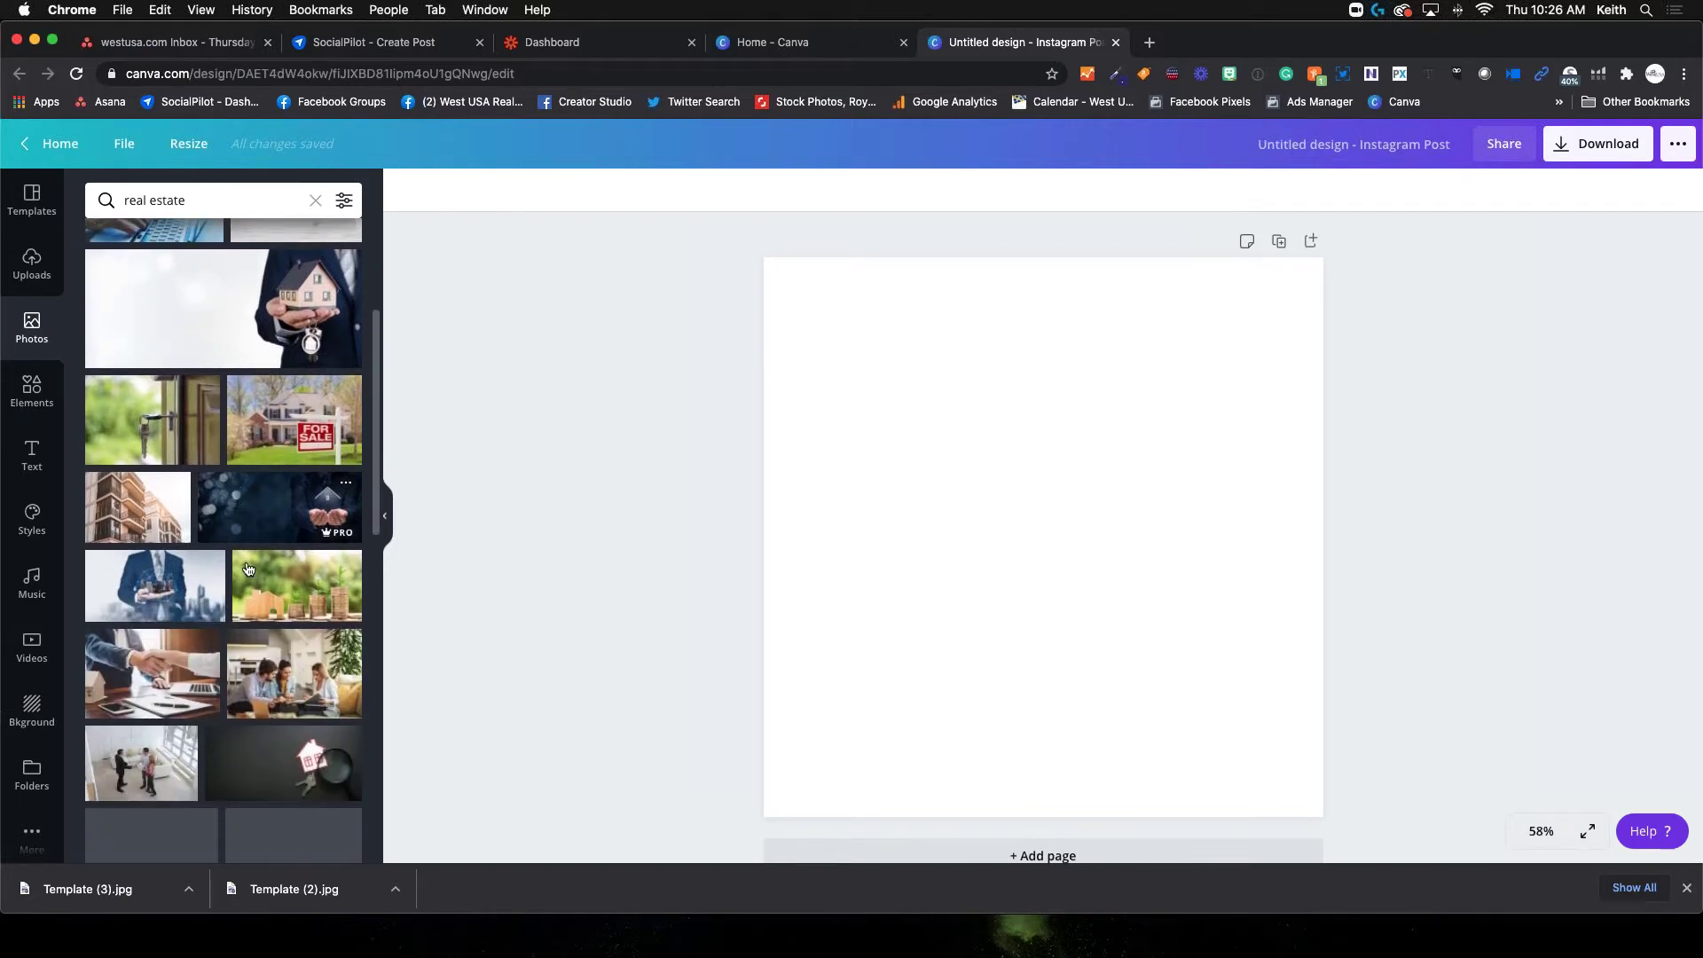
{"action": "scroll", "coordinate": [248, 569], "scroll_direction": "down", "scroll_amount": 4}
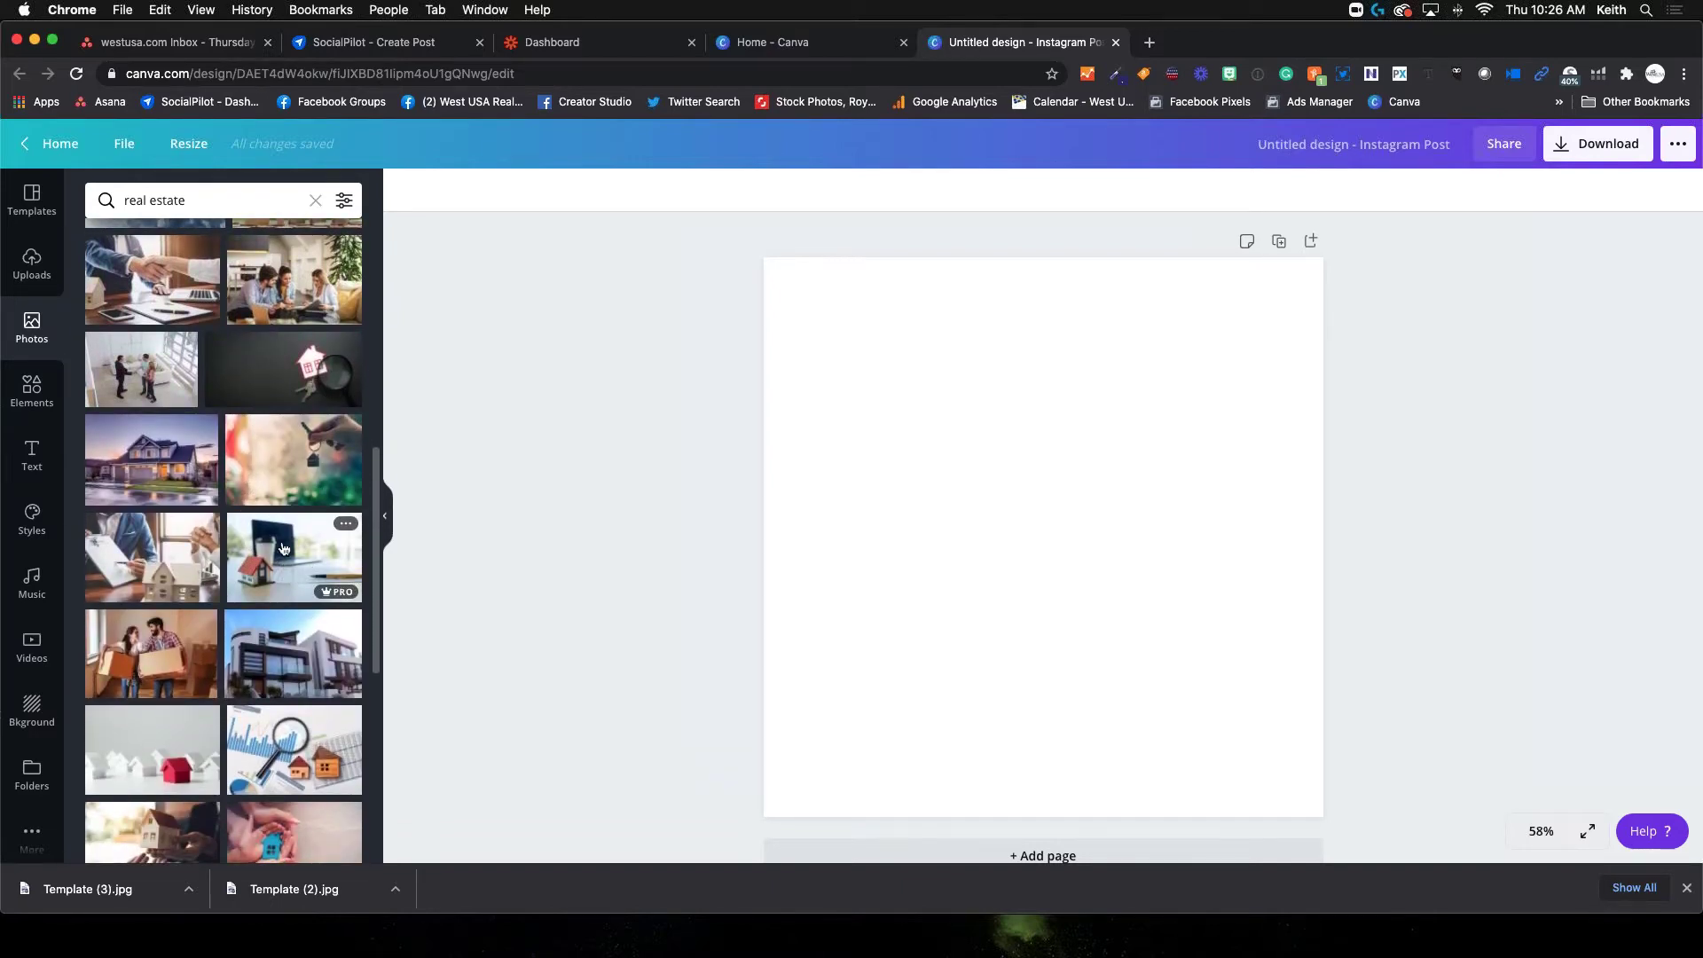
{"action": "scroll", "coordinate": [280, 539], "scroll_direction": "down", "scroll_amount": 1}
{"action": "scroll", "coordinate": [281, 539], "scroll_direction": "down", "scroll_amount": 1}
{"action": "scroll", "coordinate": [280, 539], "scroll_direction": "down", "scroll_amount": 1}
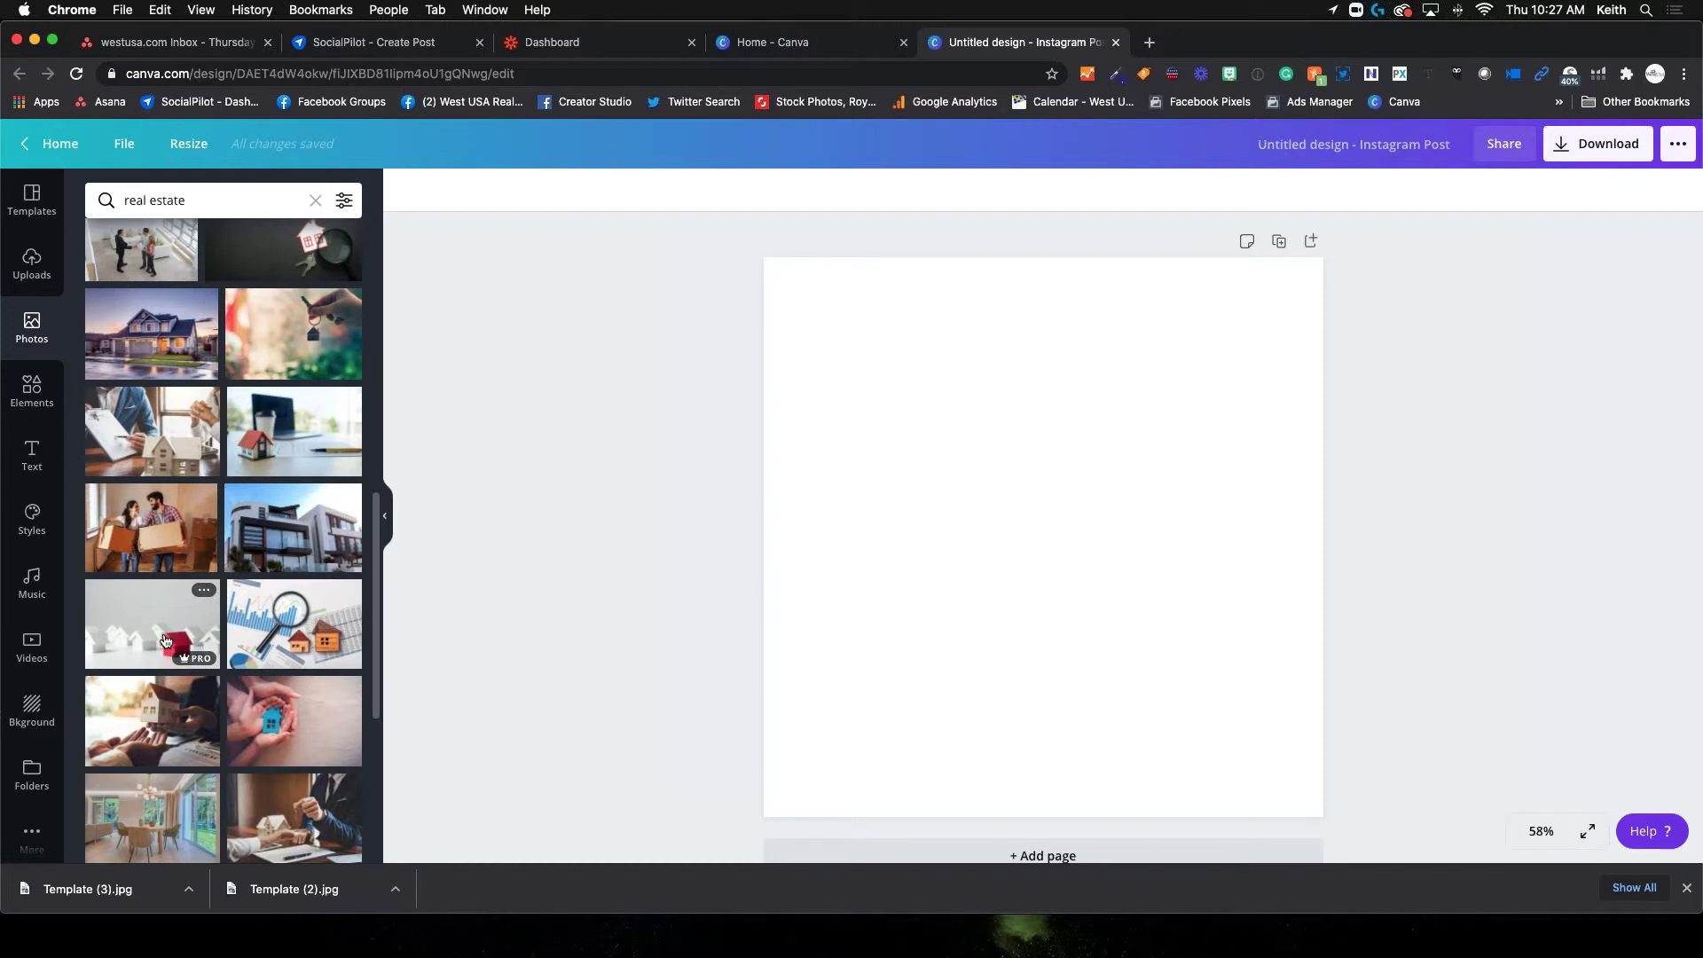
{"action": "scroll", "coordinate": [165, 640], "scroll_direction": "down", "scroll_amount": 5}
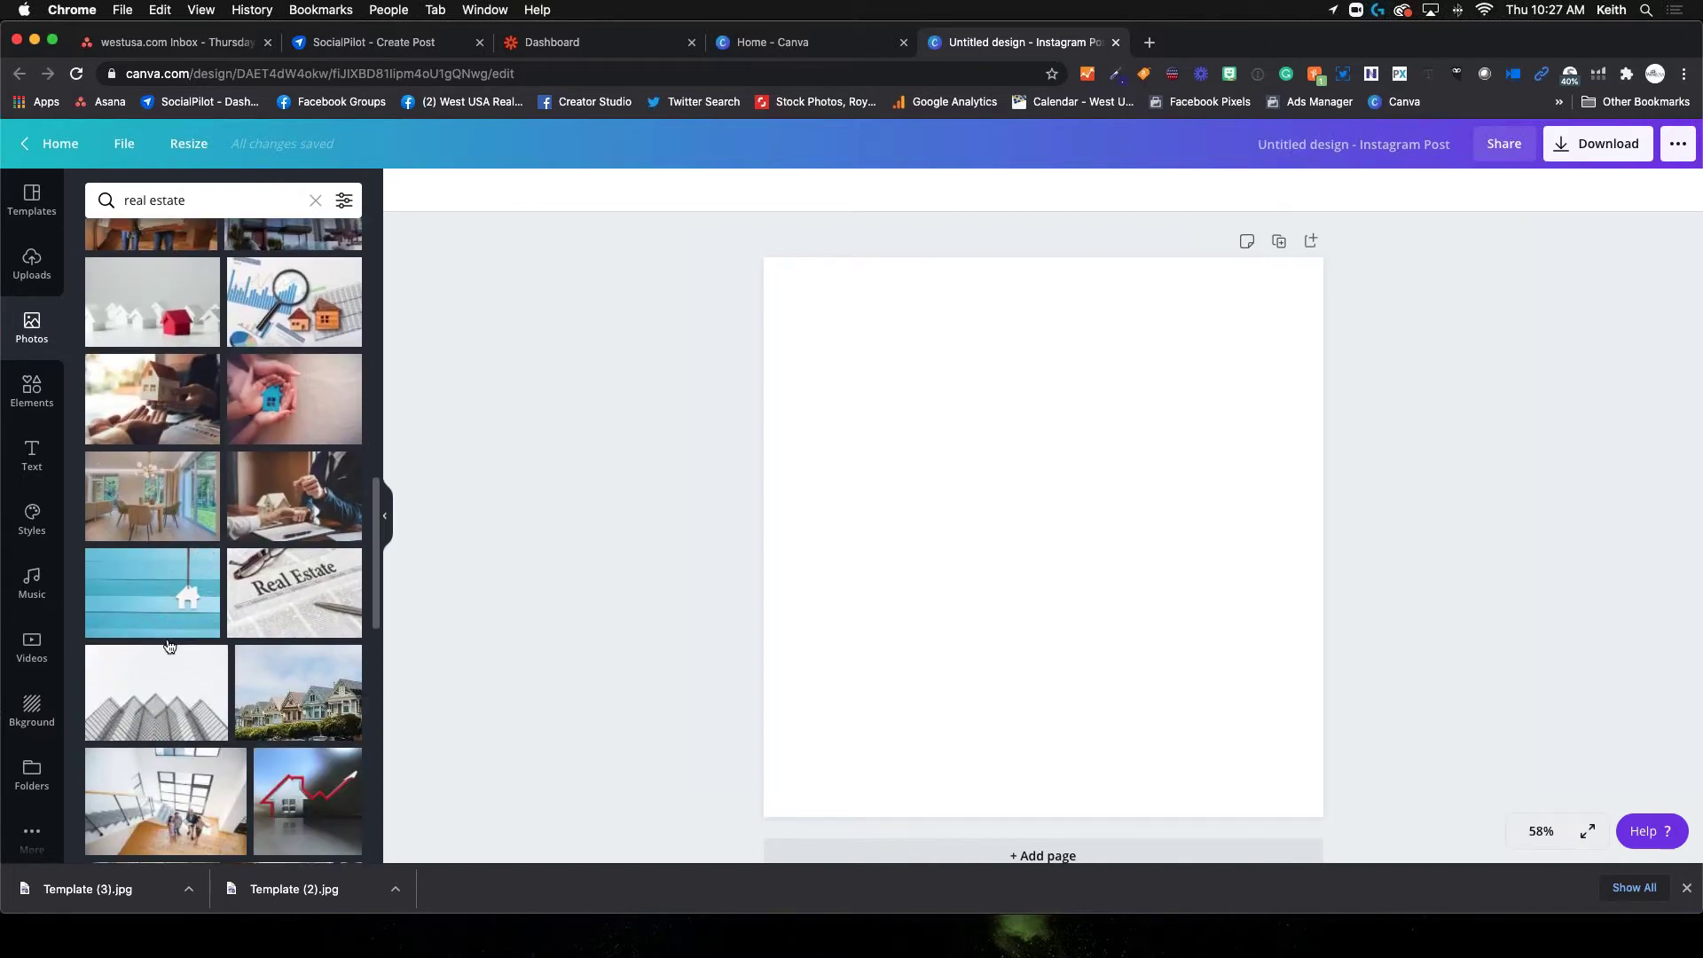
{"action": "scroll", "coordinate": [170, 645], "scroll_direction": "up", "scroll_amount": 1}
Open the Elements library and scroll through its graphics
{"action": "left_click", "coordinate": [25, 393]}
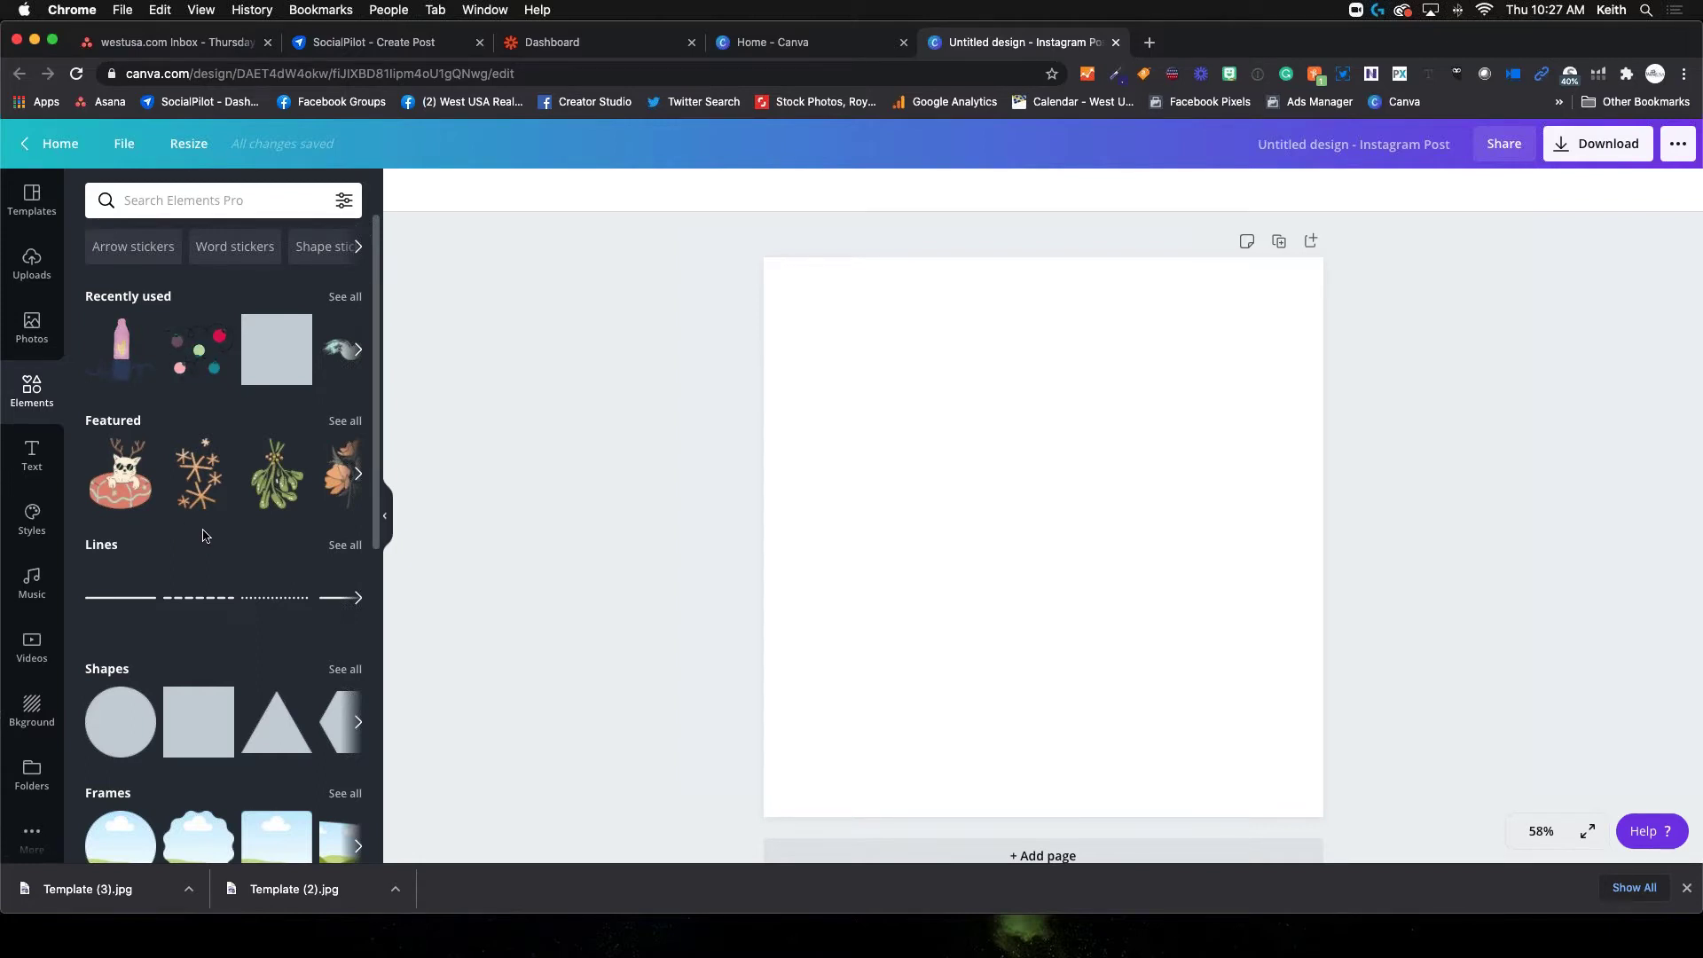
{"action": "scroll", "coordinate": [203, 535], "scroll_direction": "down", "scroll_amount": 3}
{"action": "scroll", "coordinate": [203, 535], "scroll_direction": "up", "scroll_amount": 3}
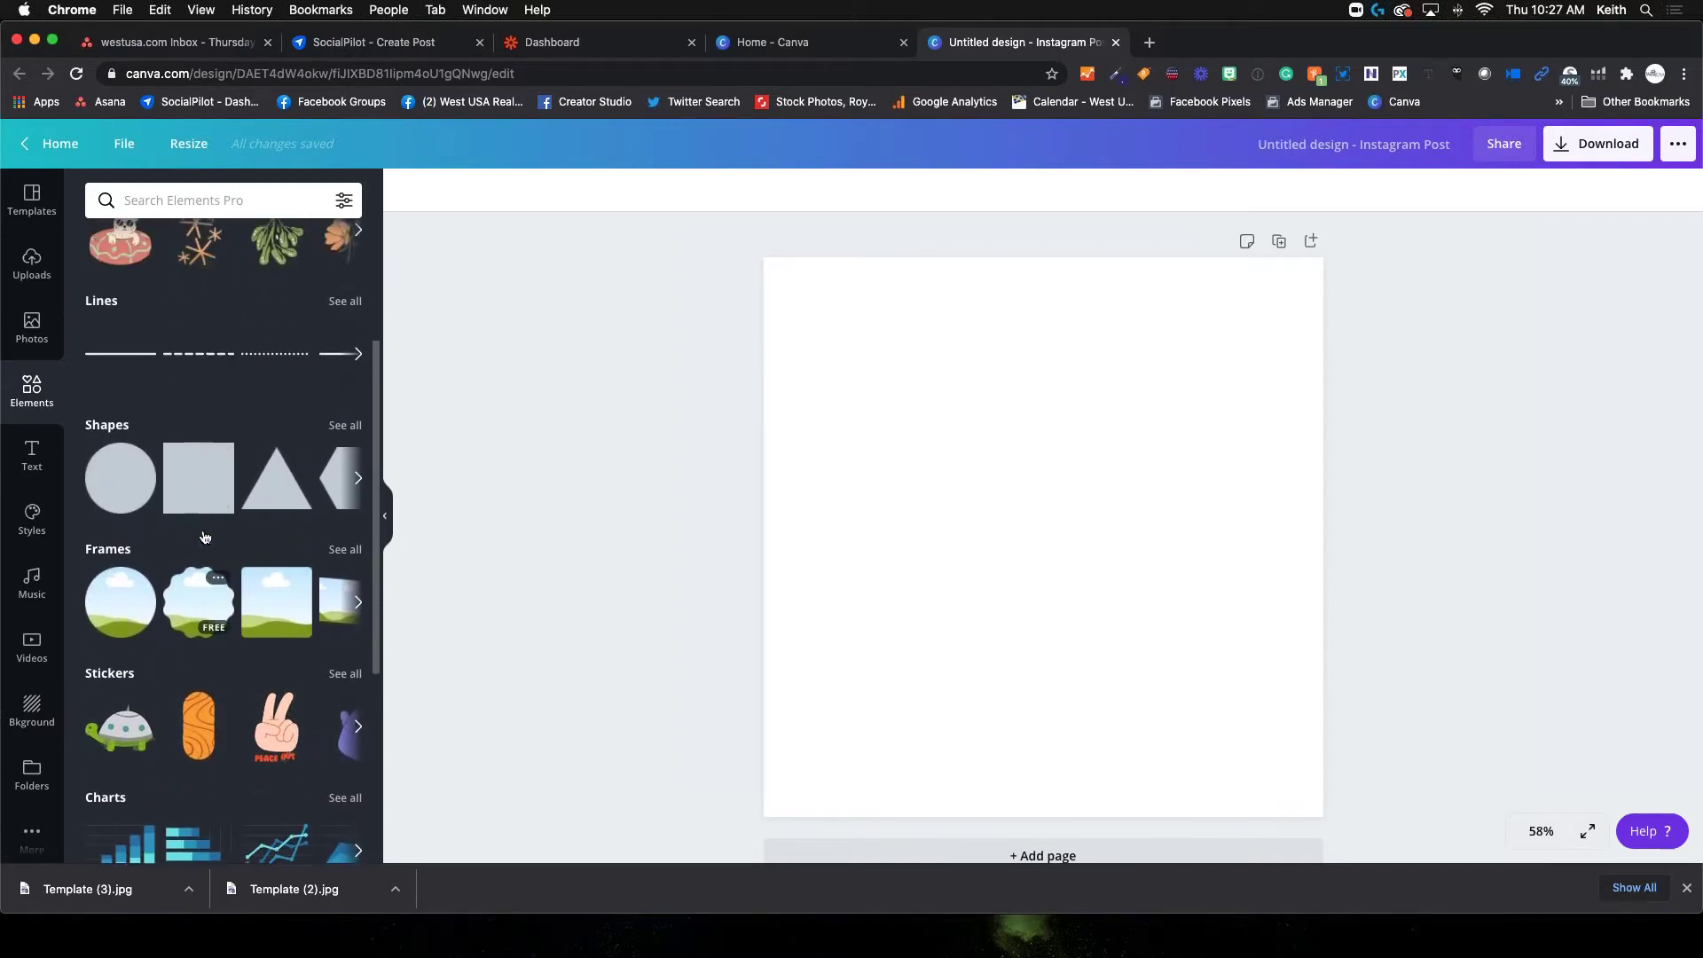
{"action": "scroll", "coordinate": [183, 453], "scroll_direction": "down", "scroll_amount": 2}
{"action": "scroll", "coordinate": [183, 453], "scroll_direction": "down", "scroll_amount": 1}
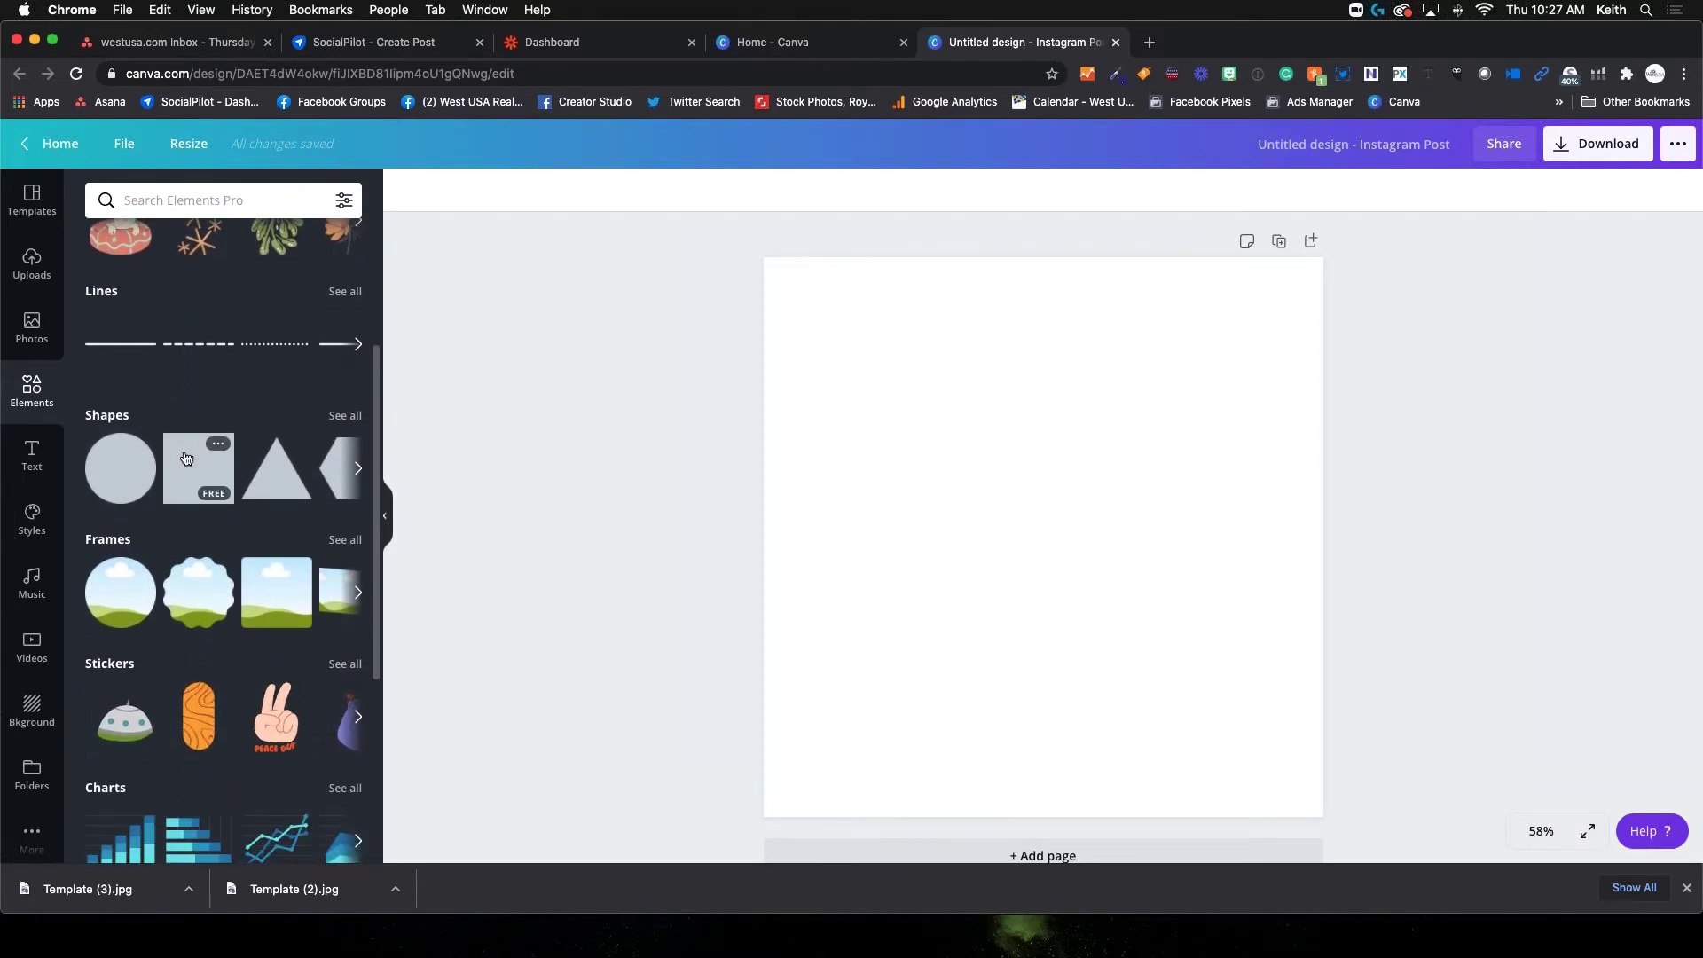
{"action": "scroll", "coordinate": [202, 493], "scroll_direction": "down", "scroll_amount": 1}
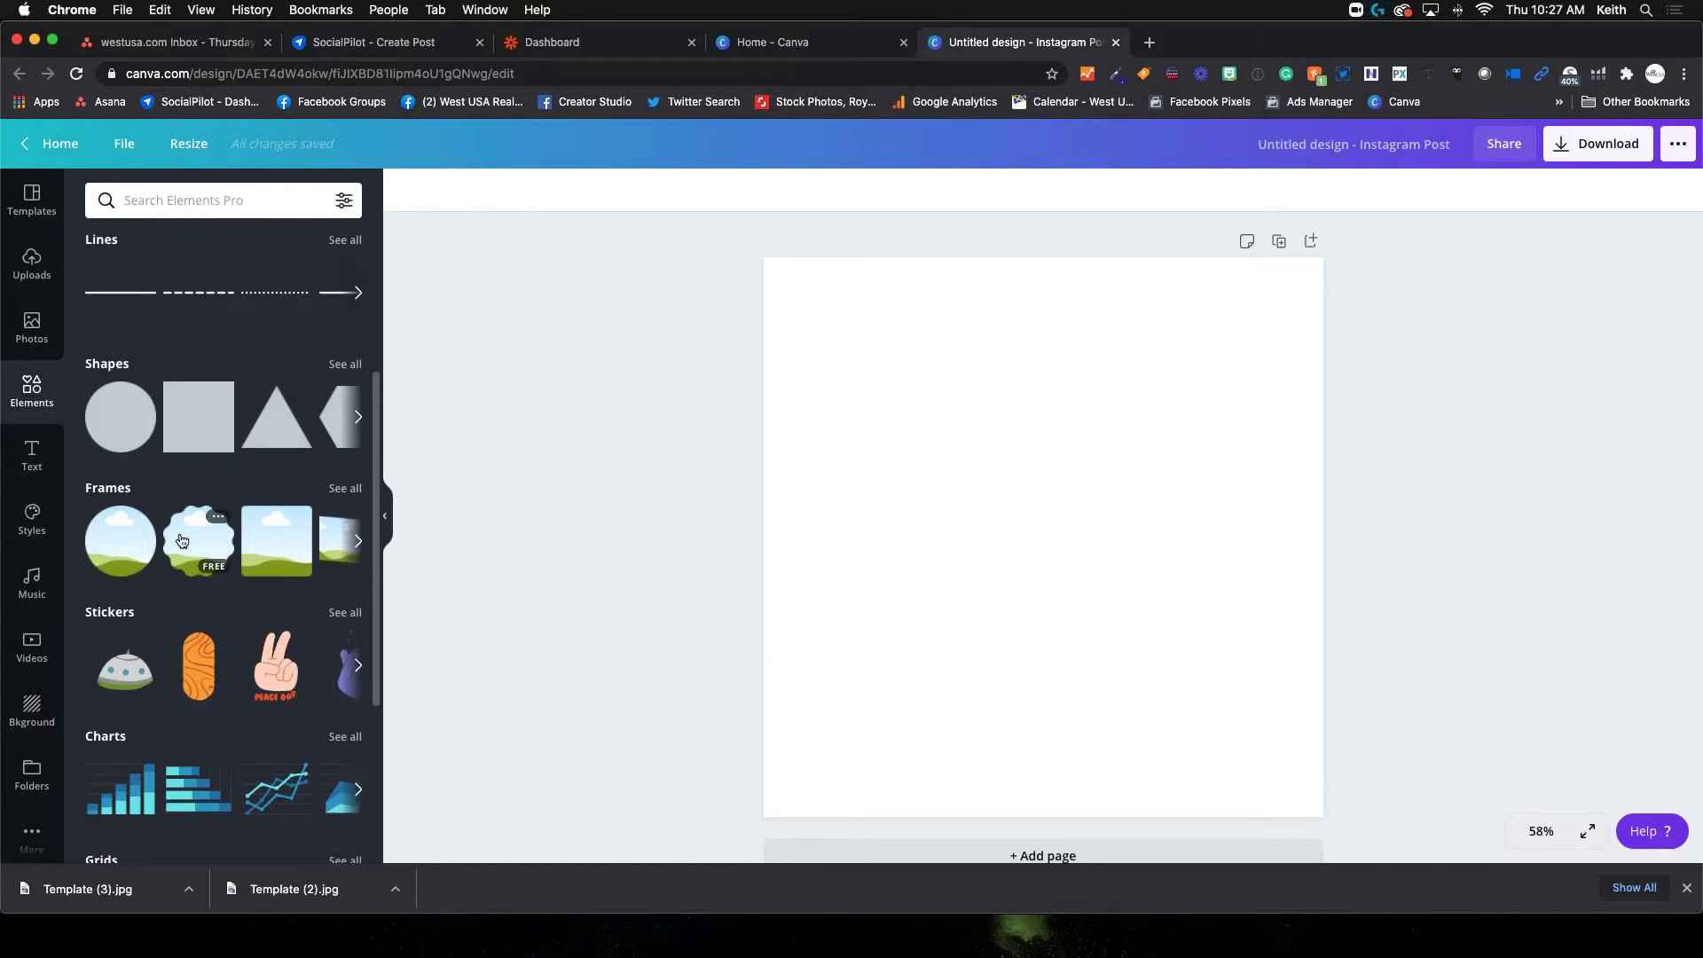
{"action": "scroll", "coordinate": [208, 444], "scroll_direction": "down", "scroll_amount": 2}
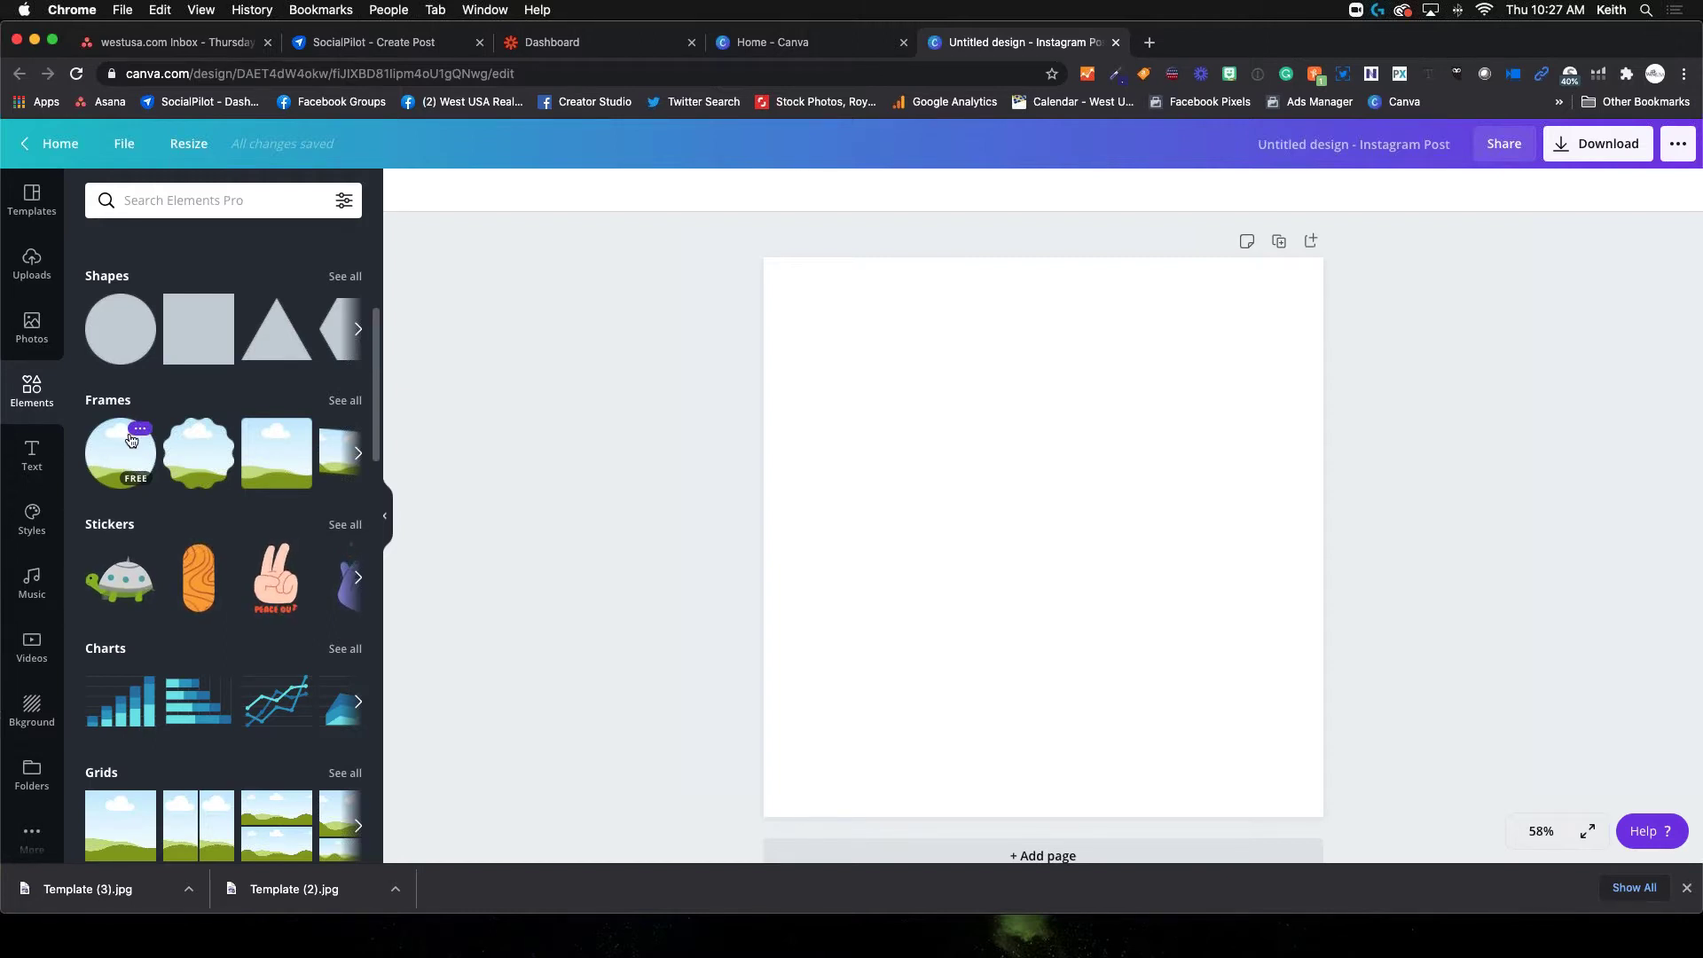
Finish browsing elements and bring up the Text panel's headings and font combinations
{"action": "scroll", "coordinate": [151, 488], "scroll_direction": "down", "scroll_amount": 5}
{"action": "scroll", "coordinate": [156, 503], "scroll_direction": "down", "scroll_amount": 3}
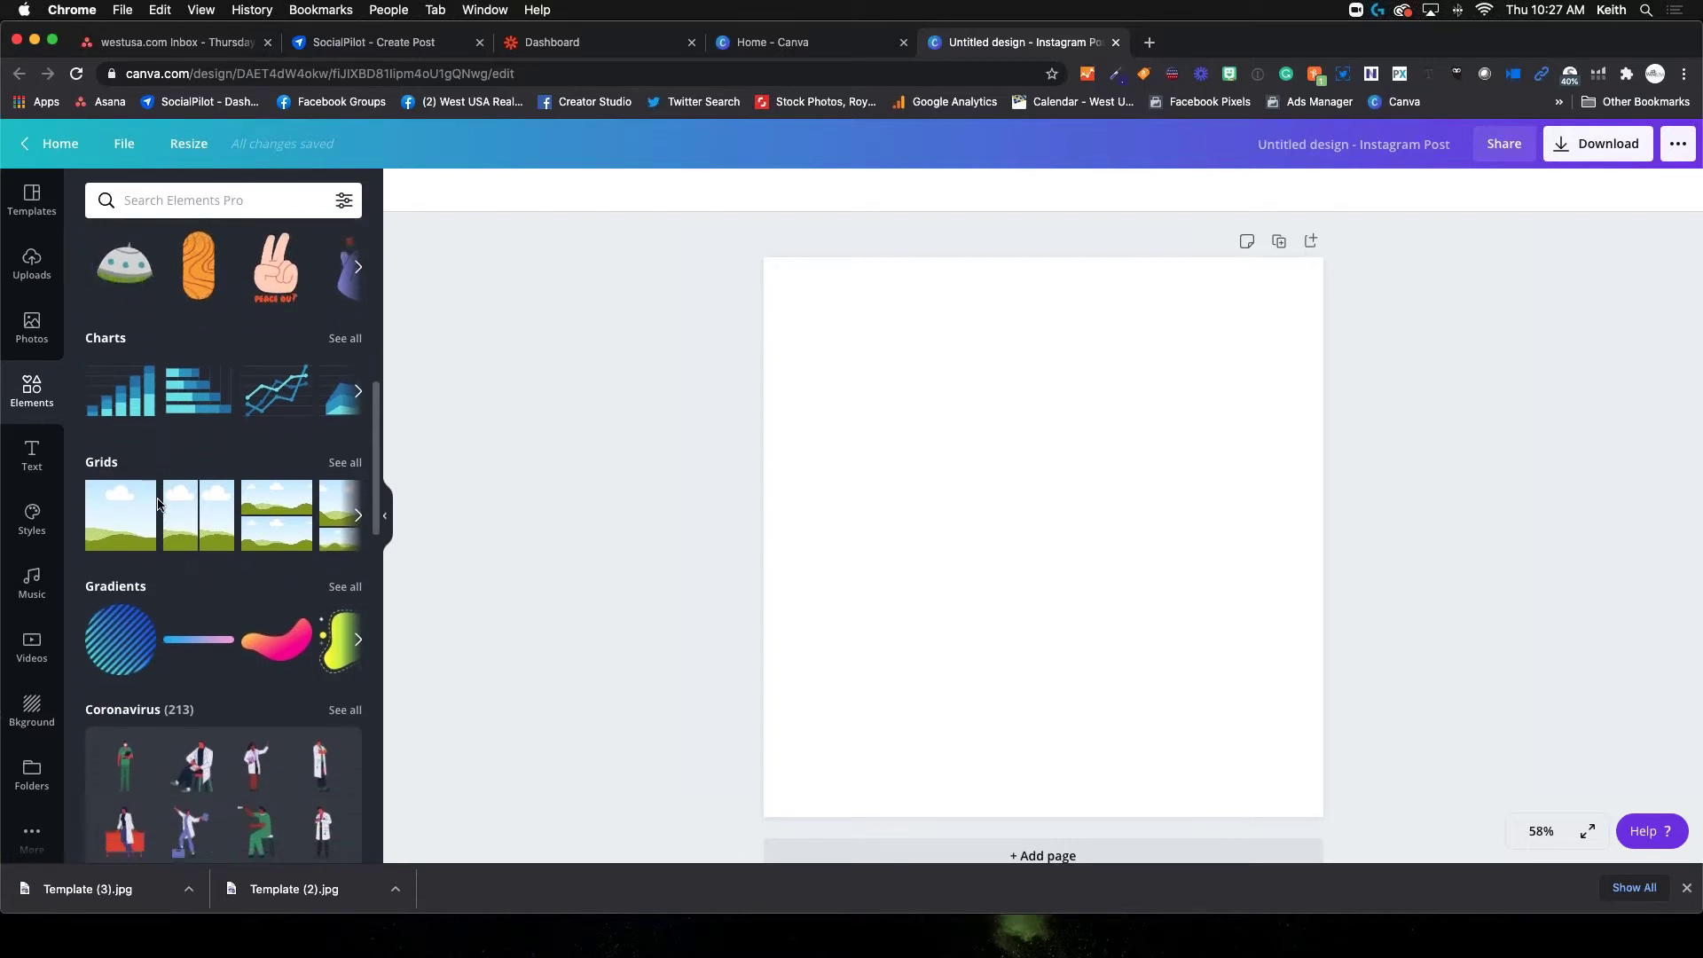
{"action": "scroll", "coordinate": [168, 506], "scroll_direction": "up", "scroll_amount": 2}
{"action": "scroll", "coordinate": [168, 515], "scroll_direction": "down", "scroll_amount": 18}
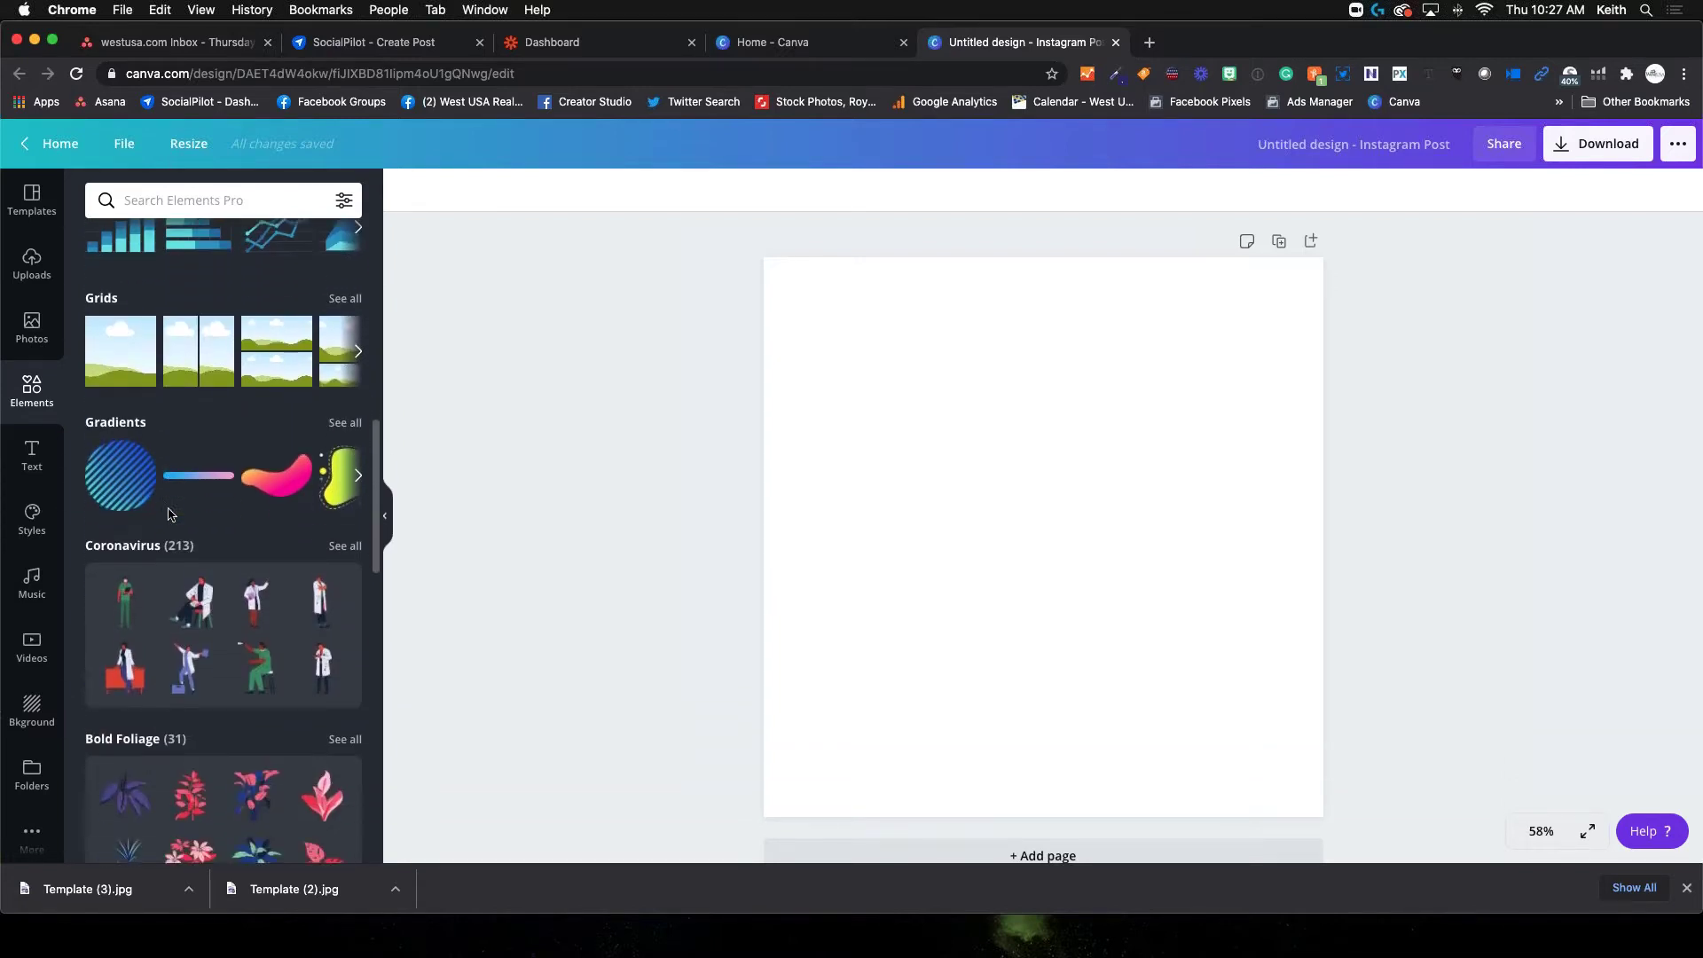
{"action": "scroll", "coordinate": [171, 515], "scroll_direction": "down", "scroll_amount": 2}
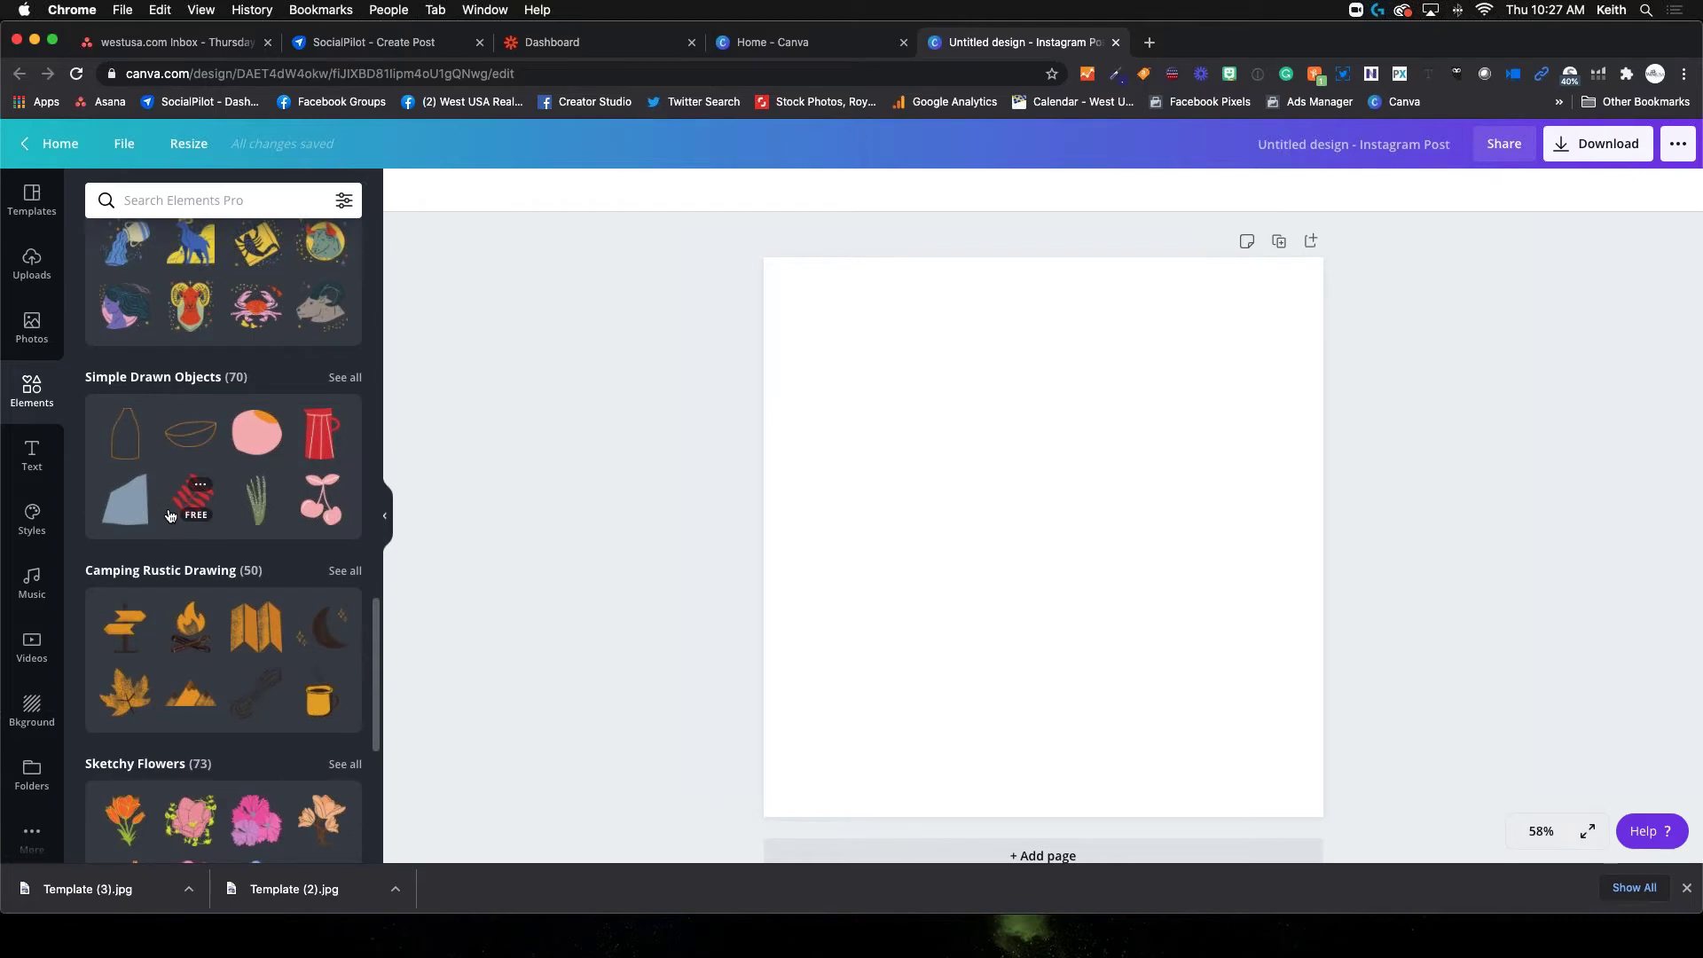
{"action": "scroll", "coordinate": [171, 516], "scroll_direction": "down", "scroll_amount": 2}
{"action": "scroll", "coordinate": [170, 515], "scroll_direction": "up", "scroll_amount": 20}
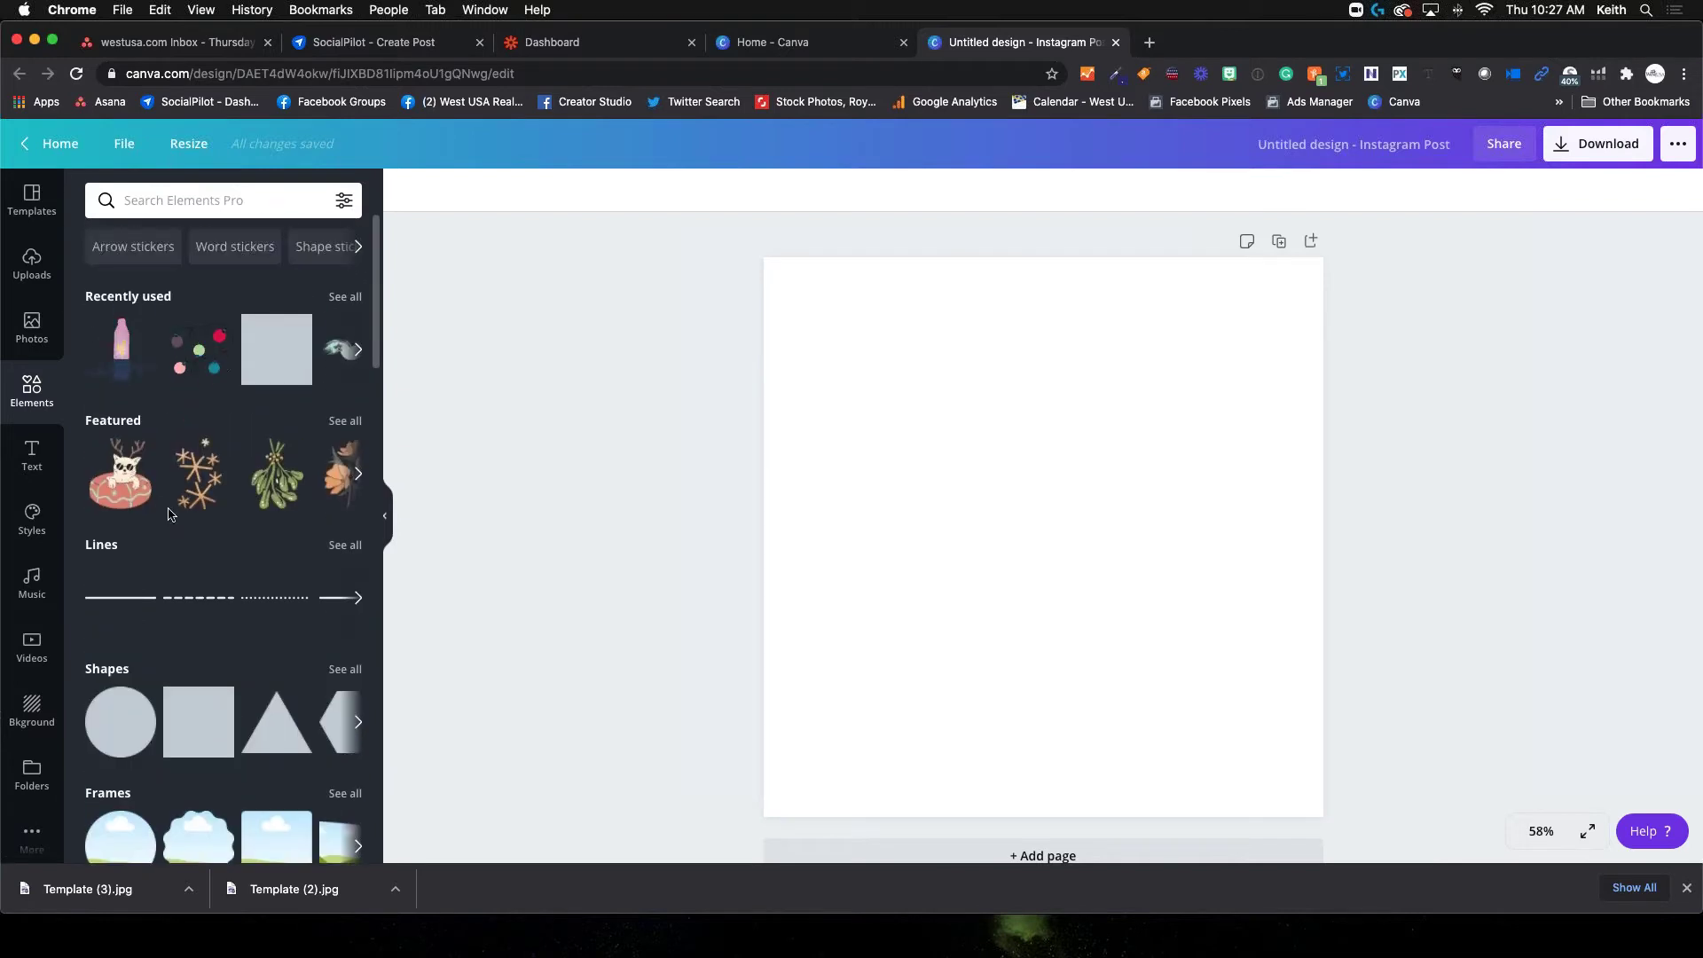
{"action": "left_click", "coordinate": [34, 466]}
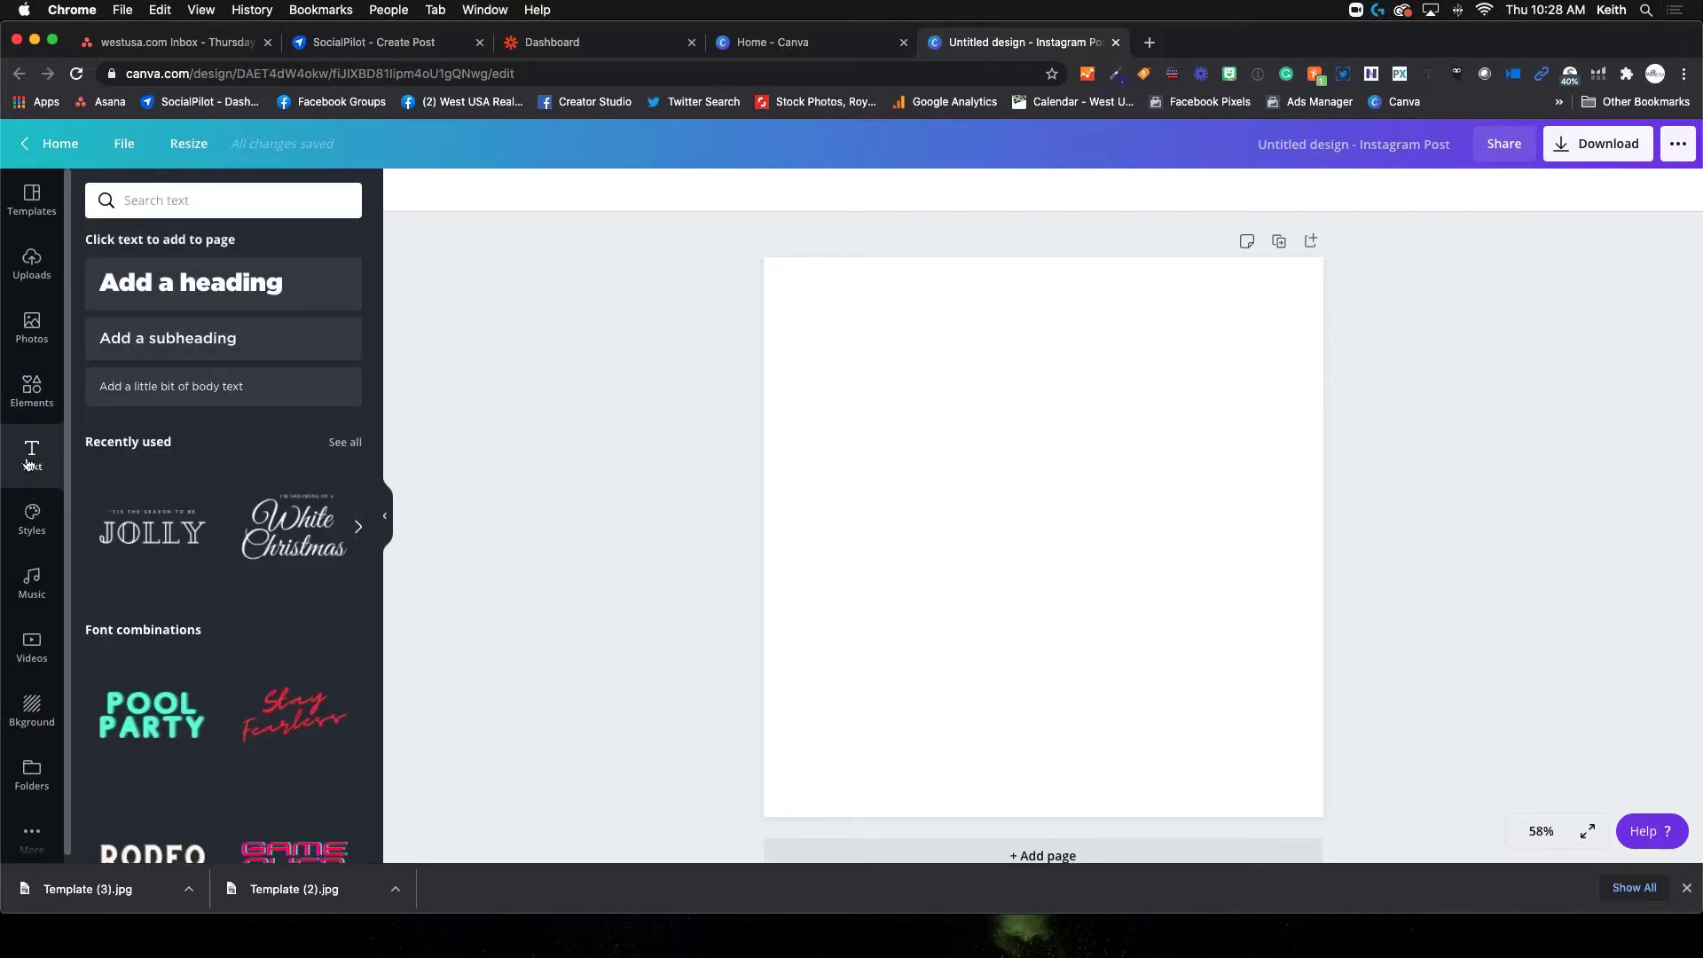
Browse the font combinations, then show Styles with the West USA Palette and Gotham fonts
{"action": "mouse_move", "coordinate": [203, 477]}
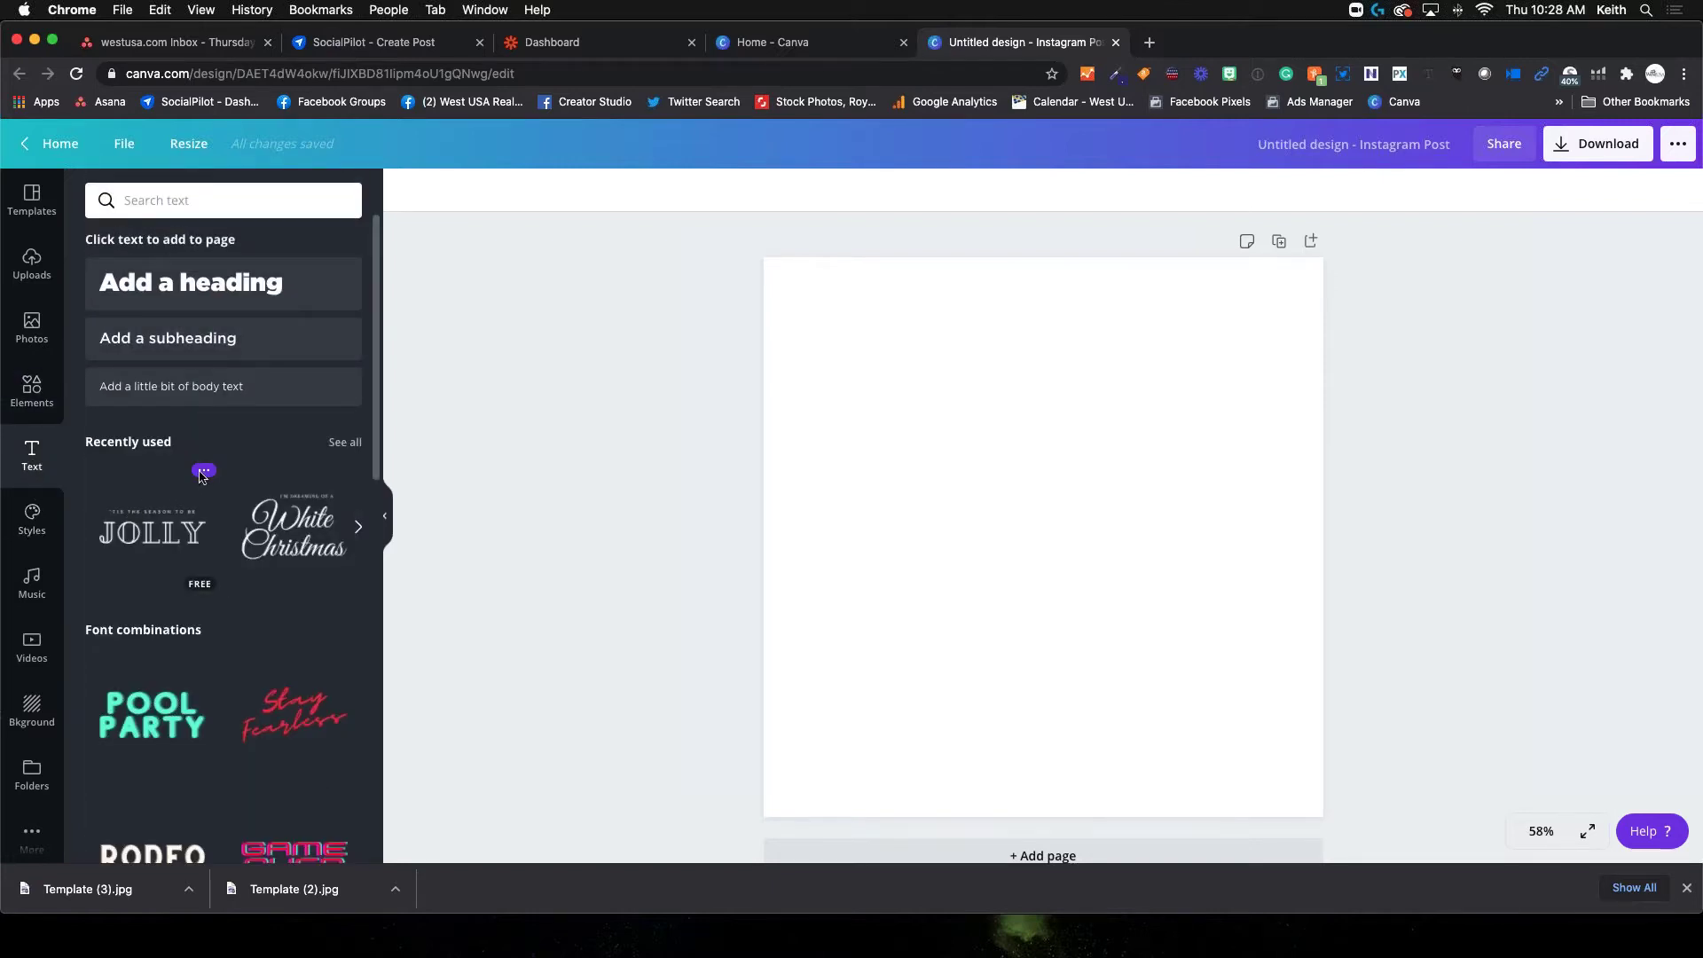
{"action": "scroll", "coordinate": [163, 576], "scroll_direction": "right", "scroll_amount": 1}
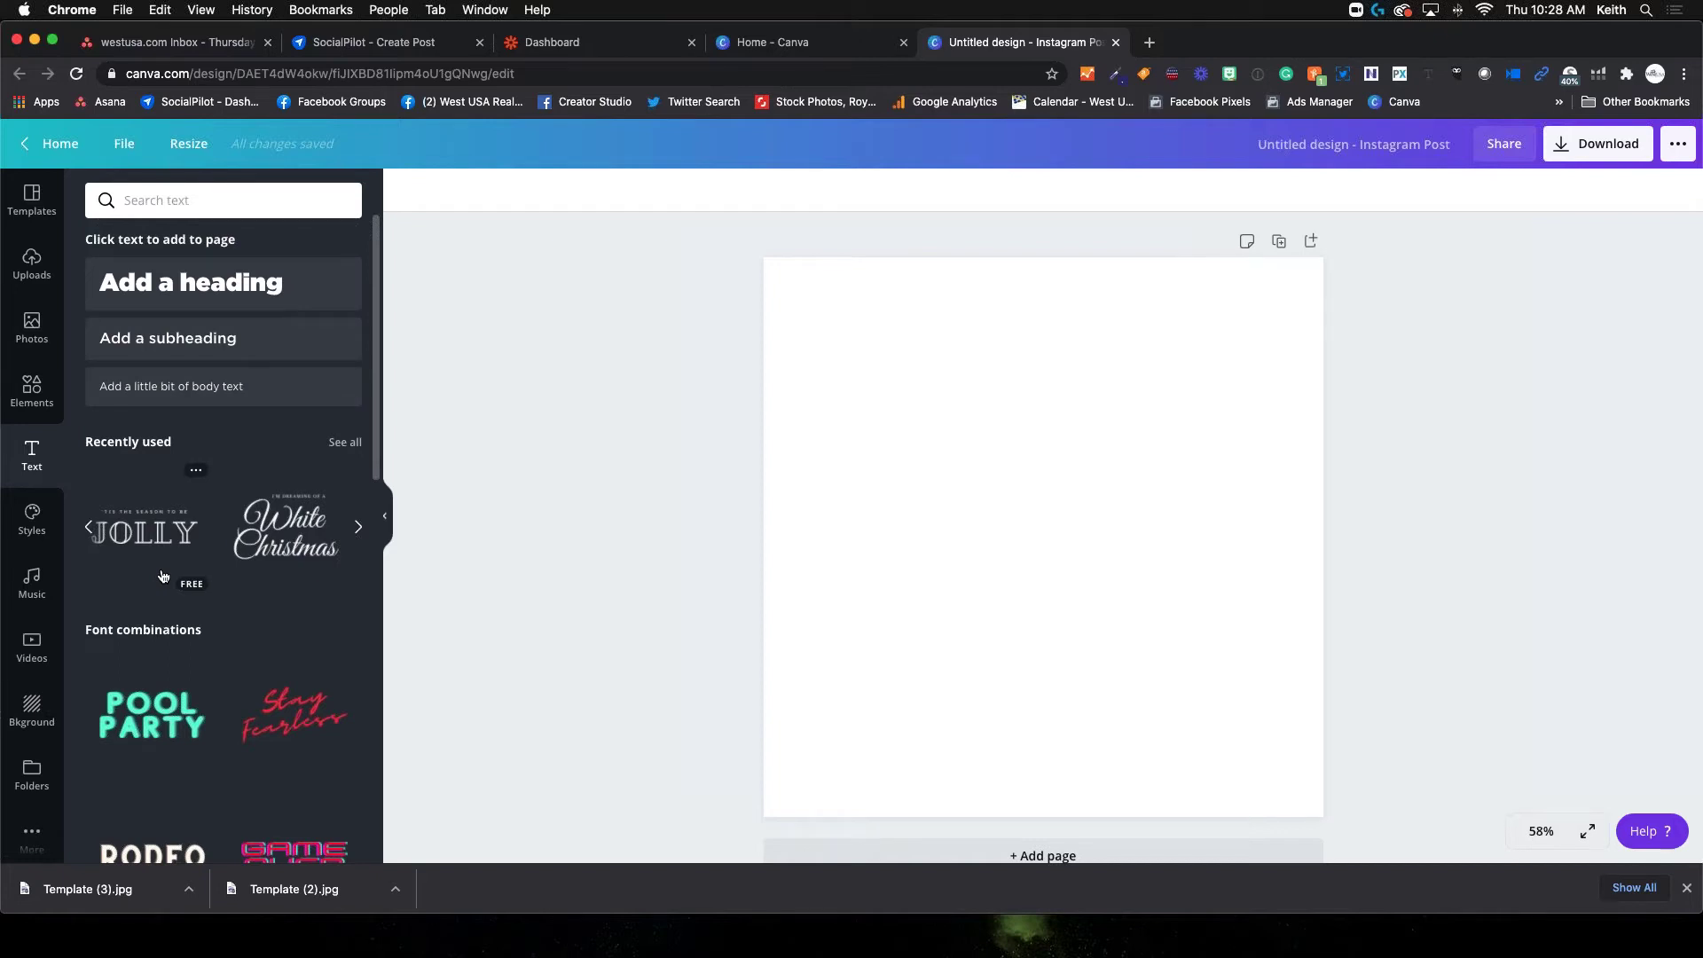
{"action": "scroll", "coordinate": [196, 601], "scroll_direction": "down", "scroll_amount": 2}
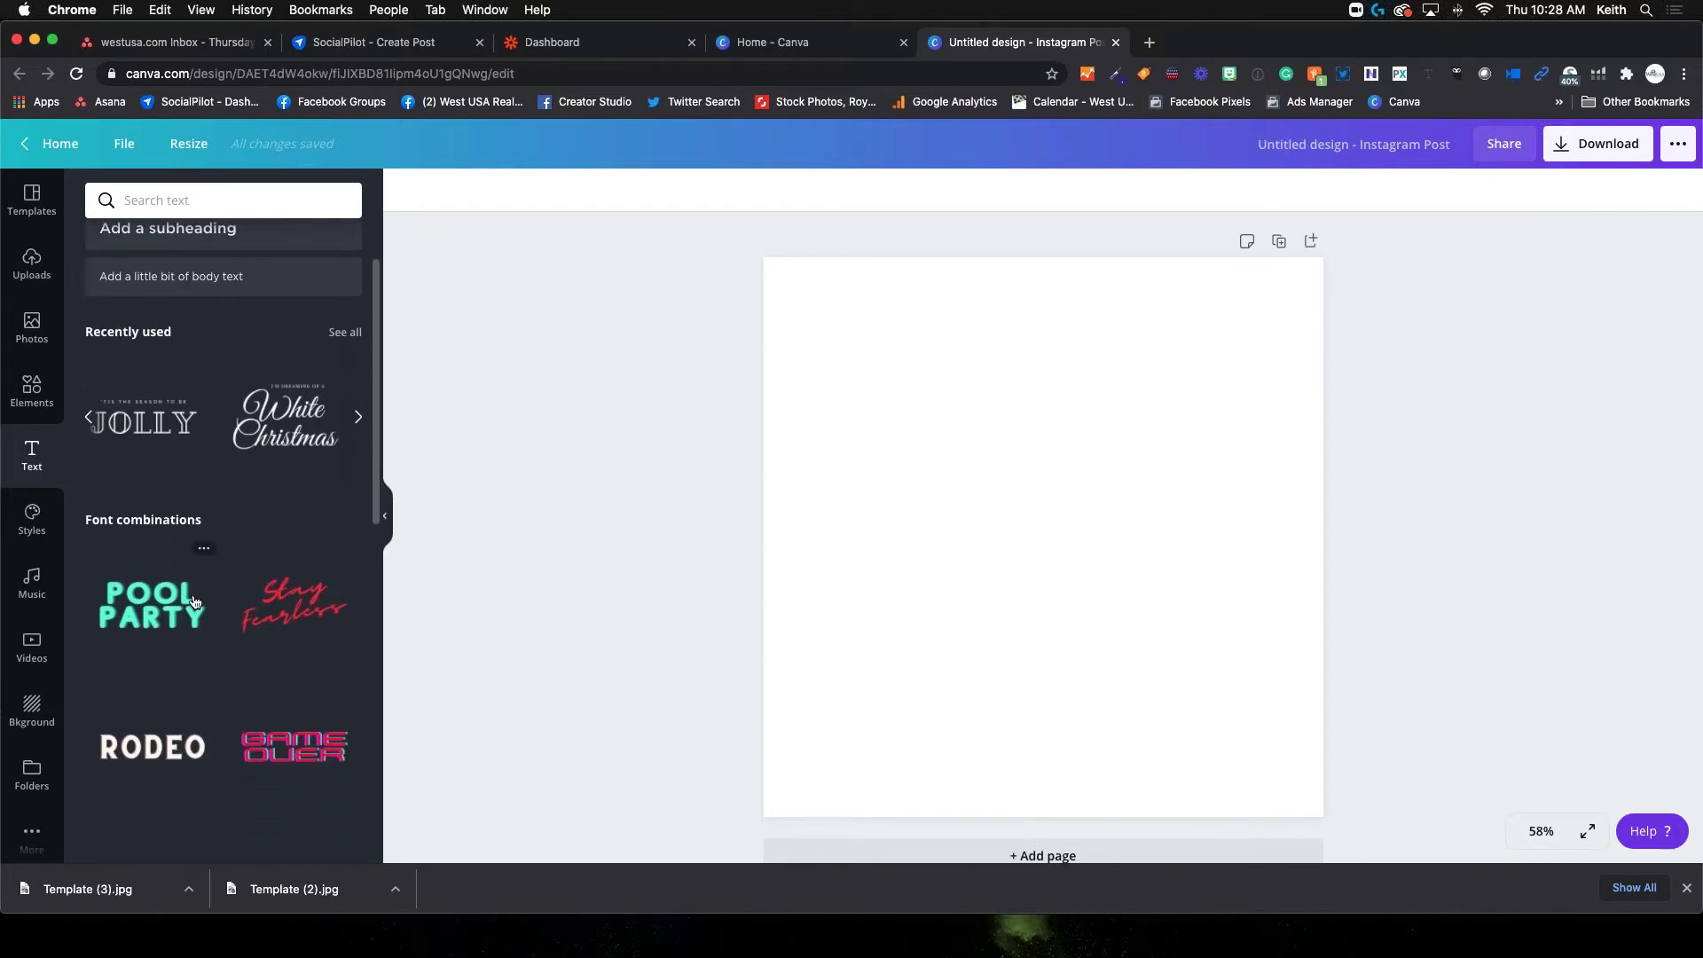
{"action": "scroll", "coordinate": [196, 602], "scroll_direction": "down", "scroll_amount": 10}
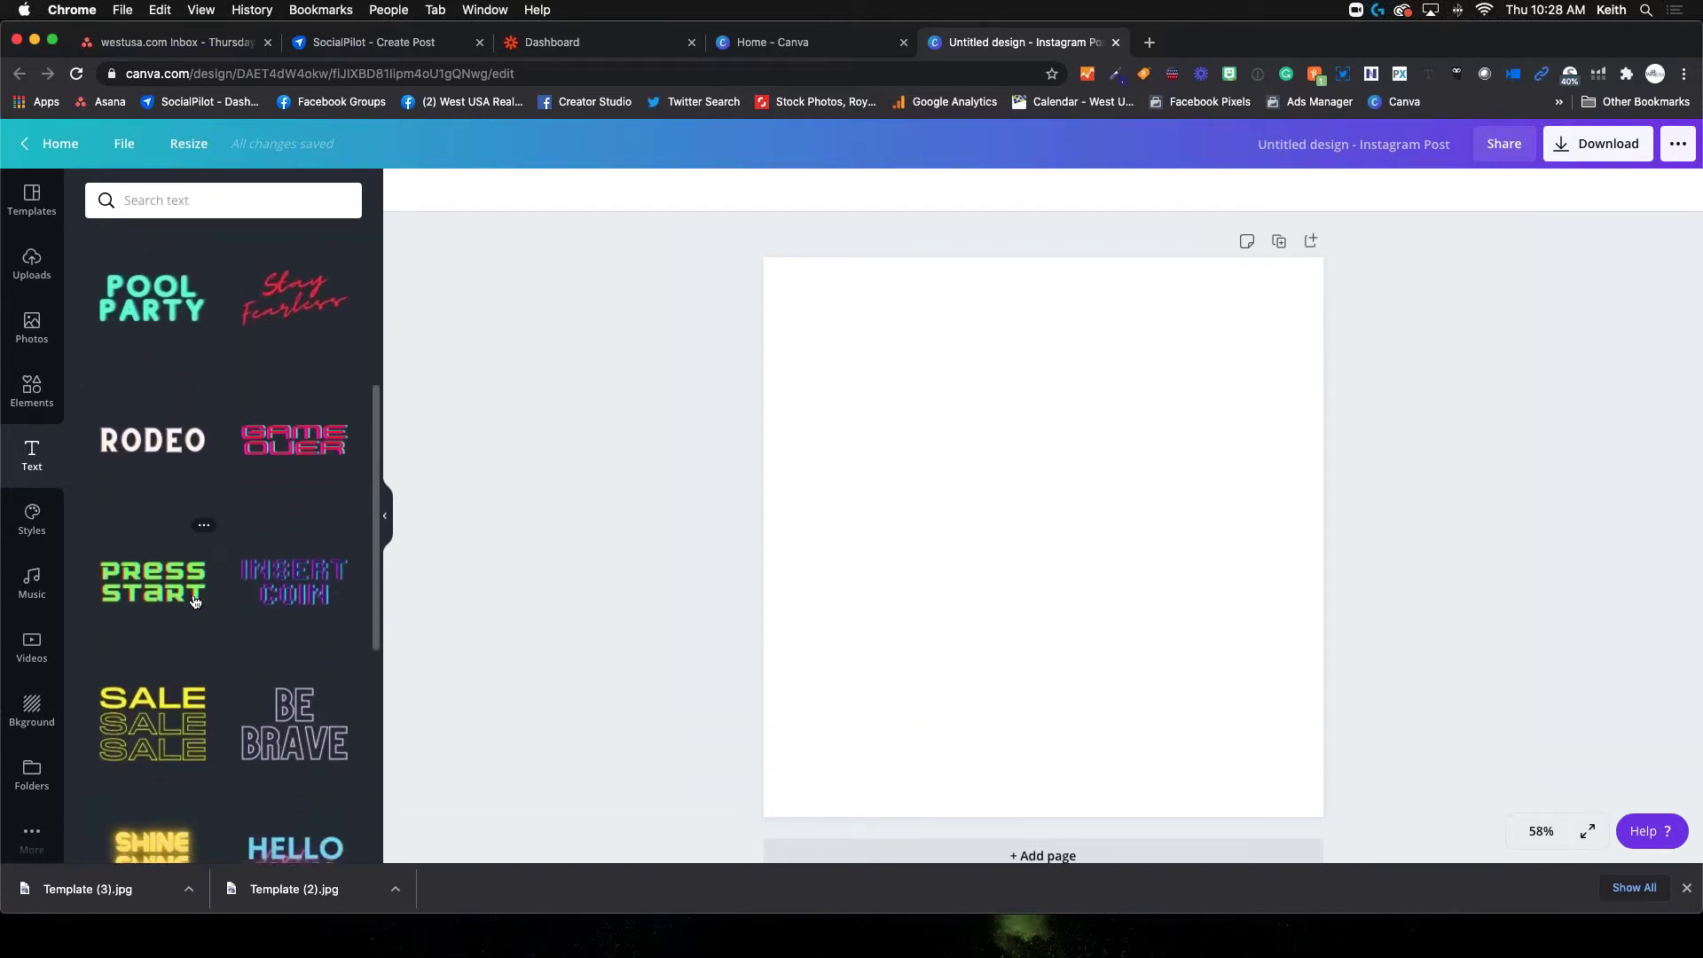
{"action": "scroll", "coordinate": [196, 602], "scroll_direction": "down", "scroll_amount": 5}
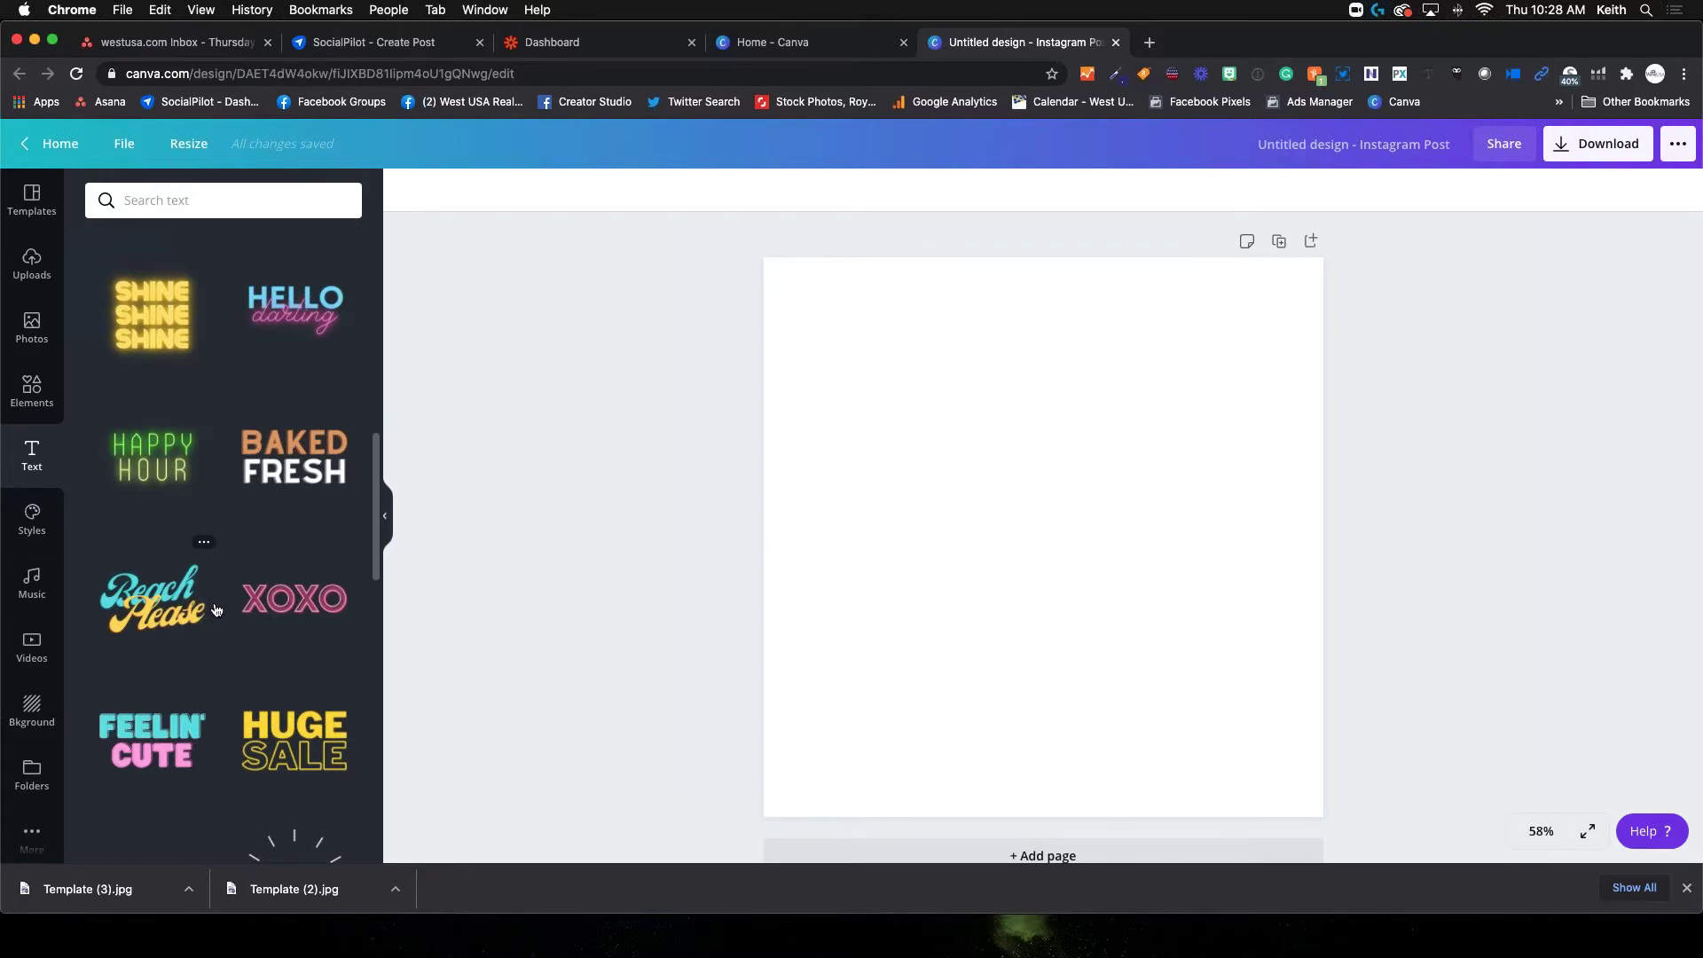
{"action": "scroll", "coordinate": [213, 608], "scroll_direction": "down", "scroll_amount": 2}
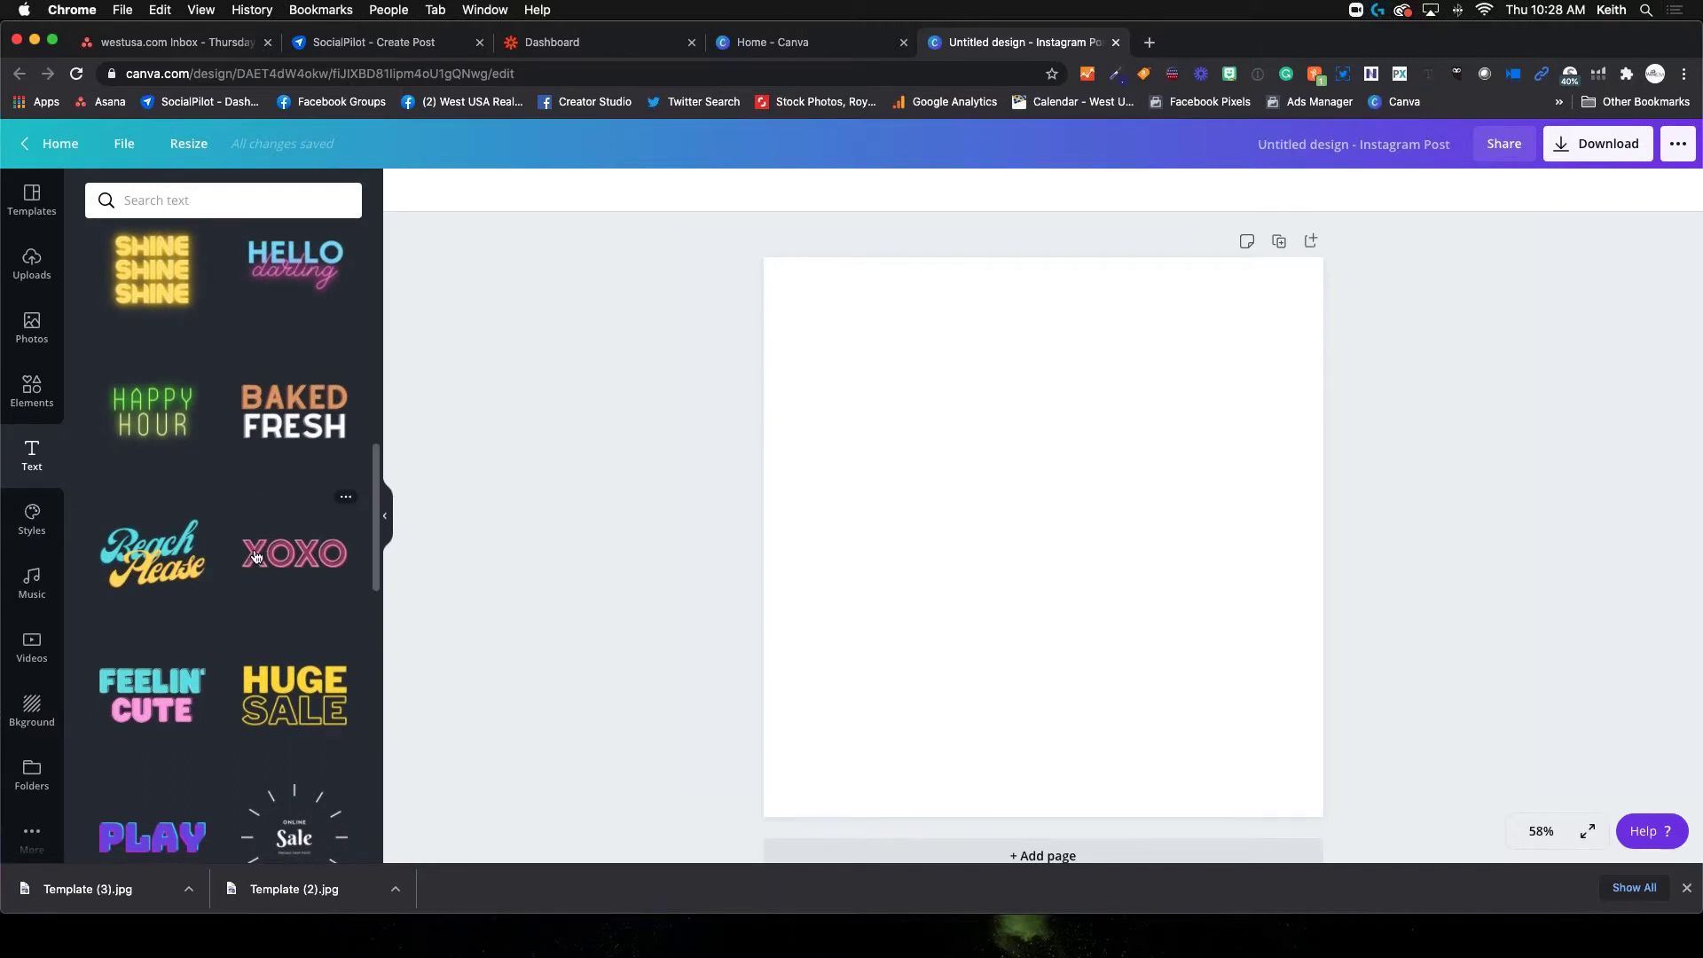
{"action": "left_click", "coordinate": [35, 522]}
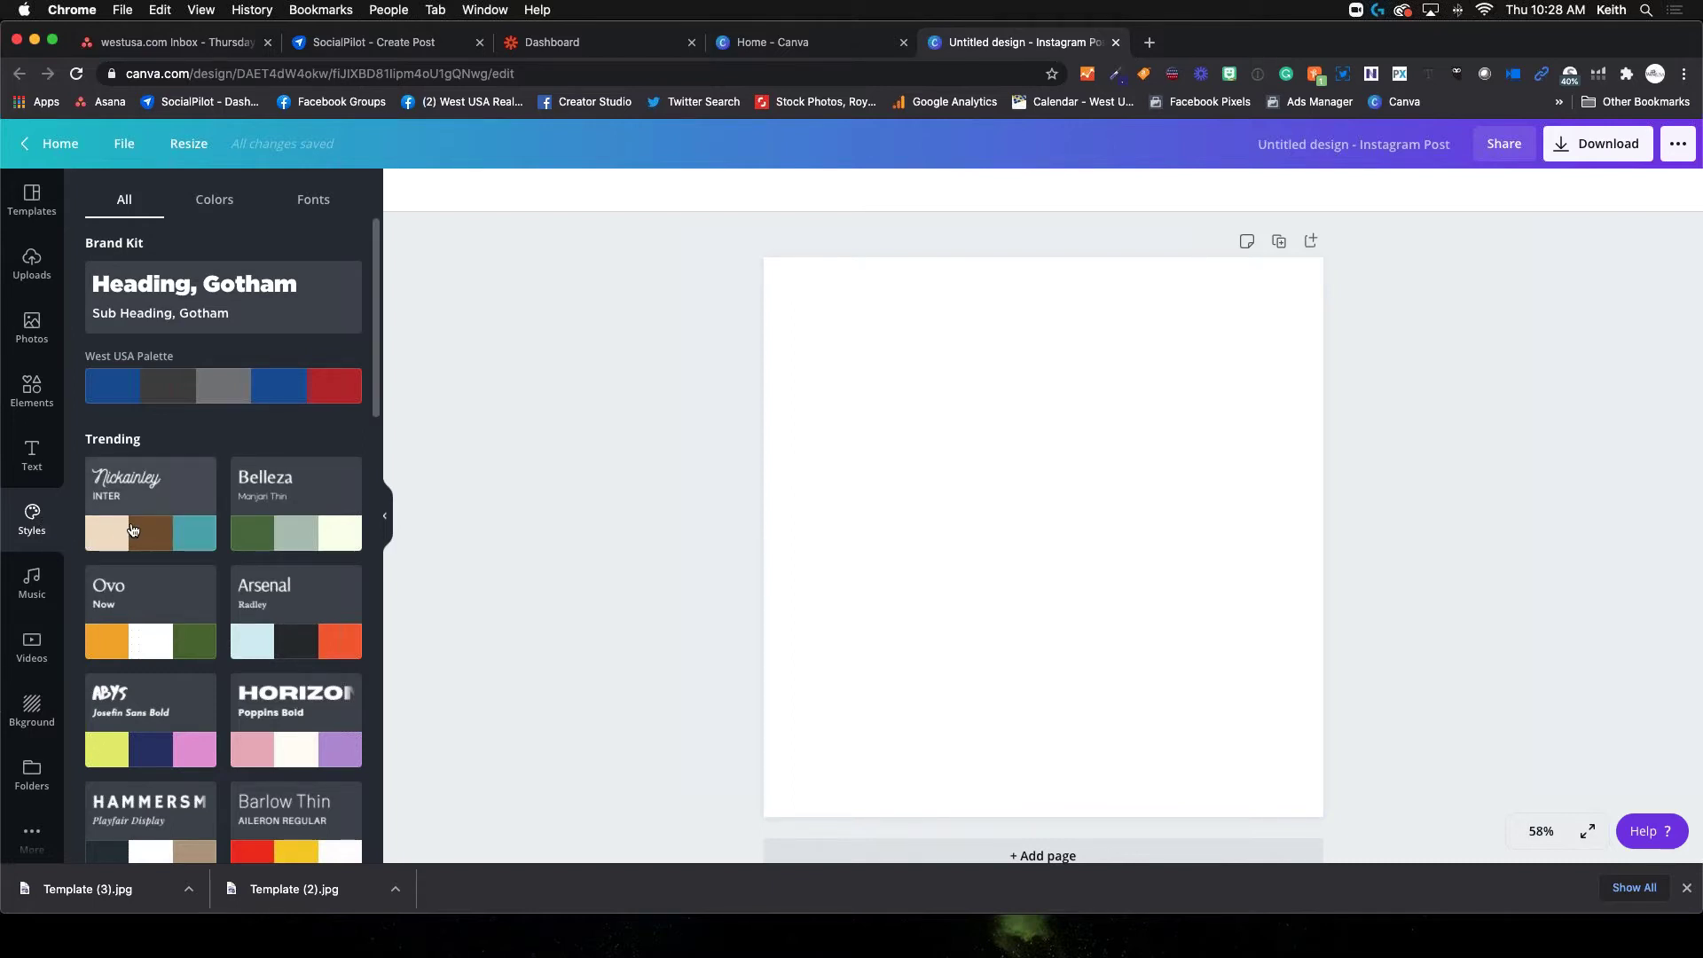
Scroll the style sets, then bring up the Music library of trending tracks
{"action": "scroll", "coordinate": [133, 530], "scroll_direction": "down", "scroll_amount": 5}
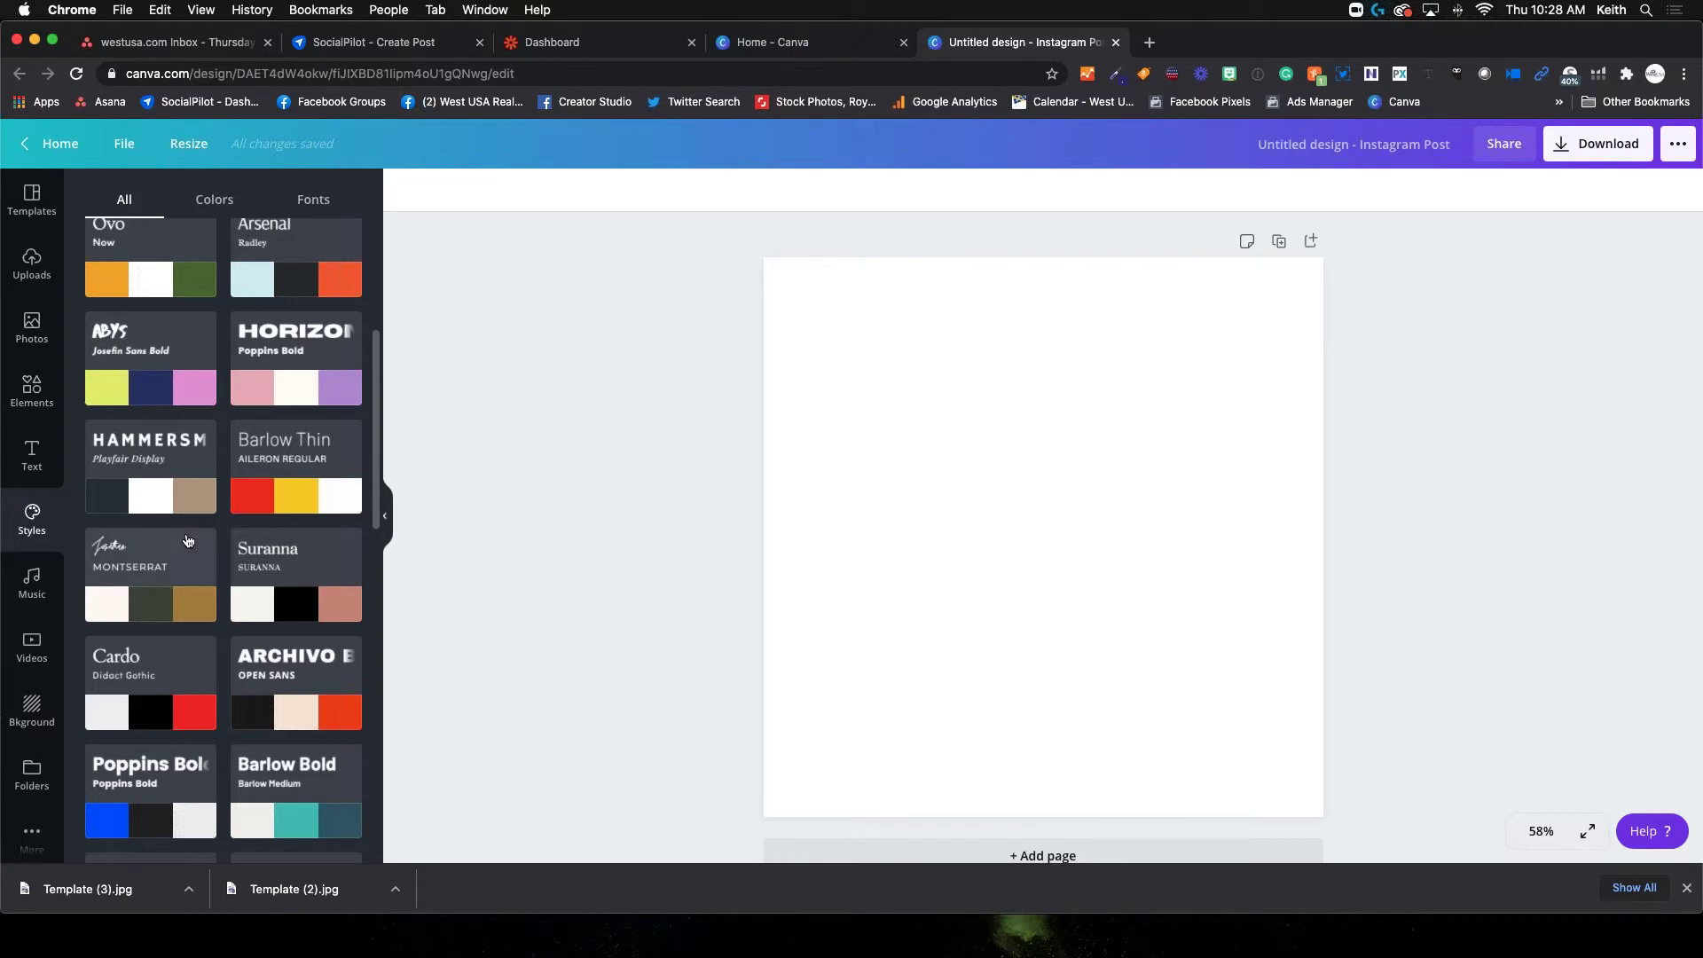
{"action": "scroll", "coordinate": [188, 540], "scroll_direction": "down", "scroll_amount": 3}
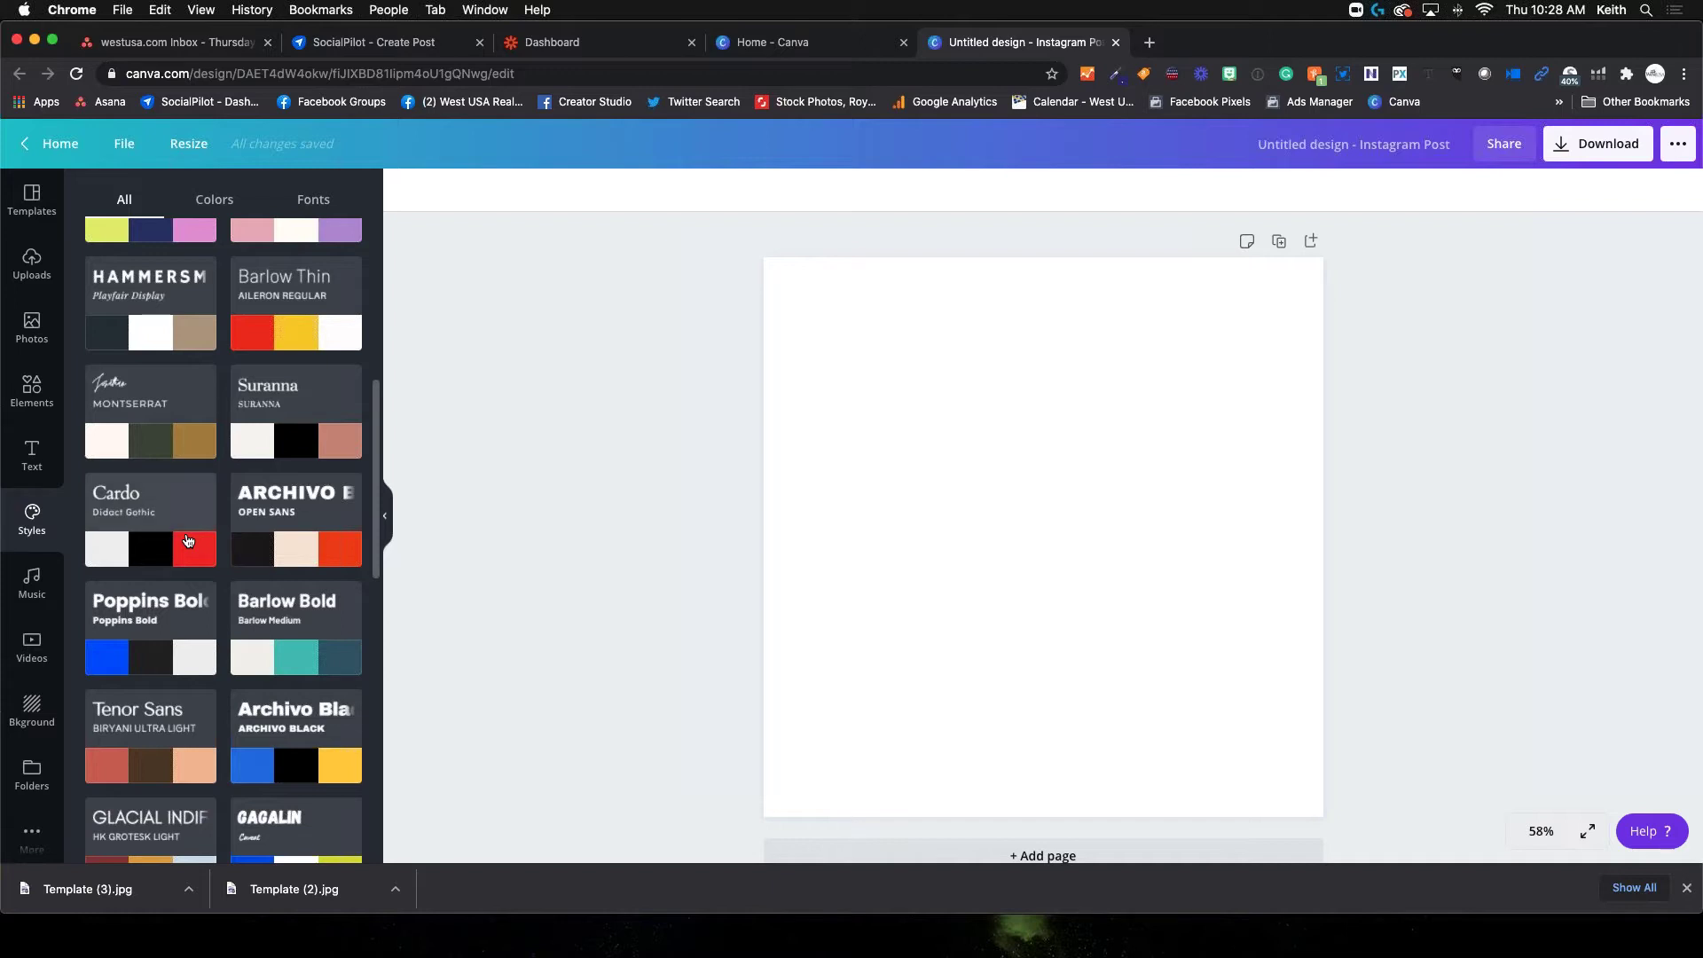
{"action": "left_click", "coordinate": [32, 585]}
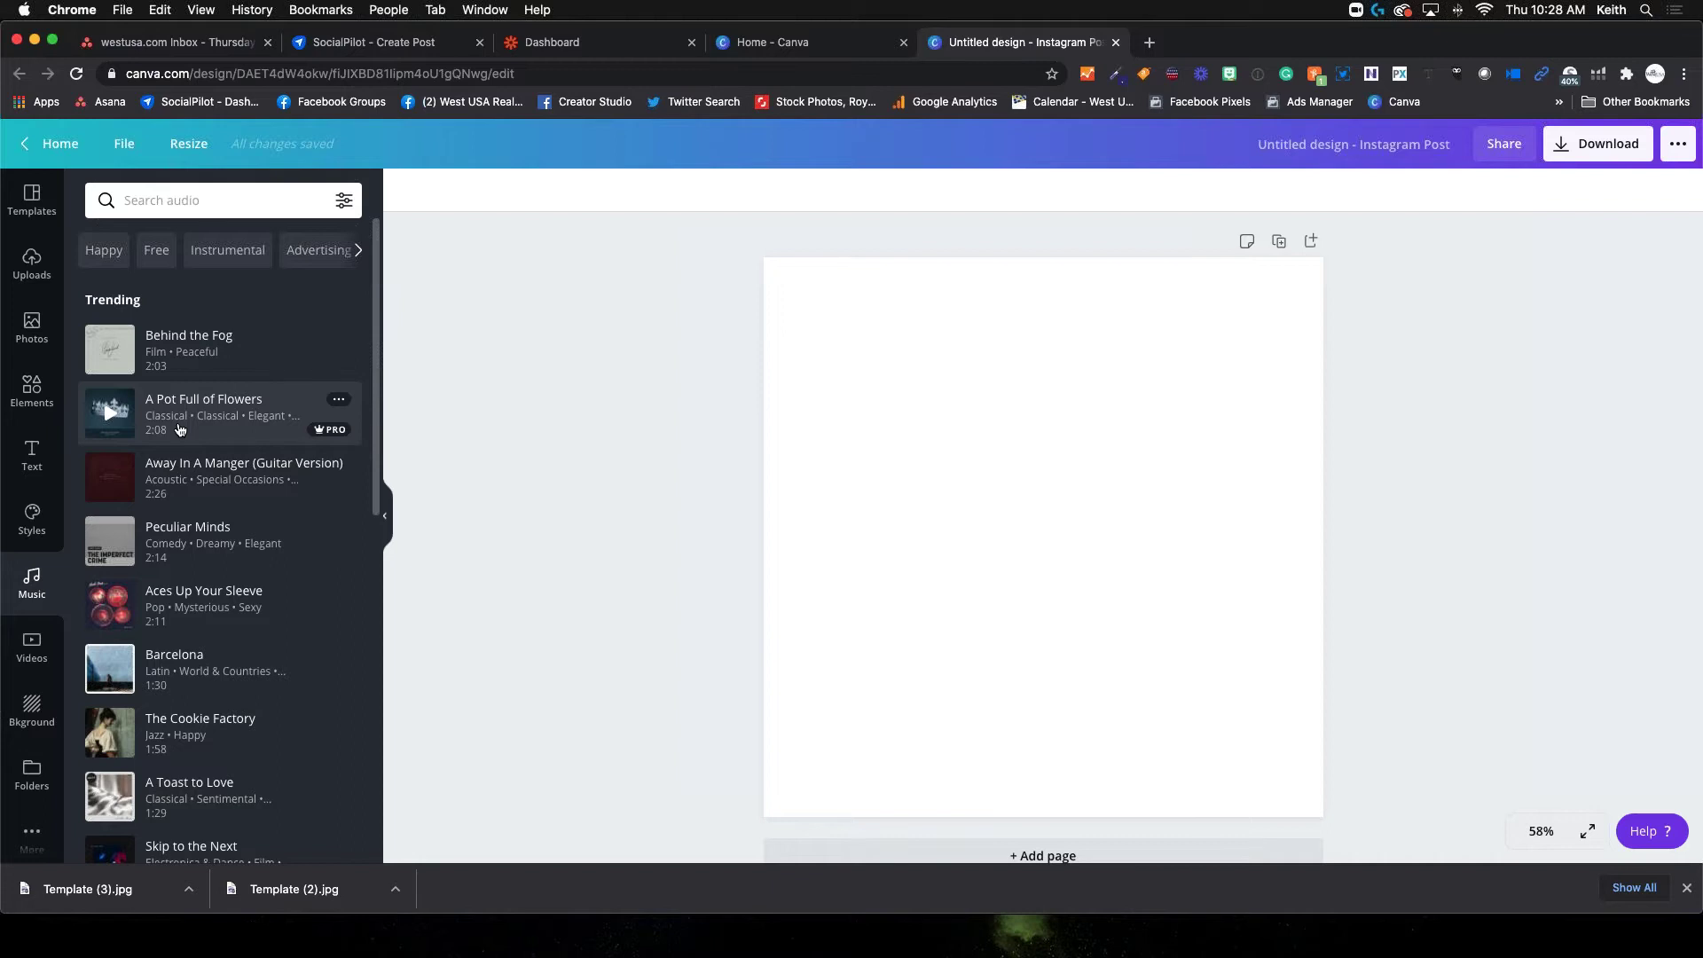
Show the Videos library with recently used and trending clips
{"action": "left_click", "coordinate": [38, 659]}
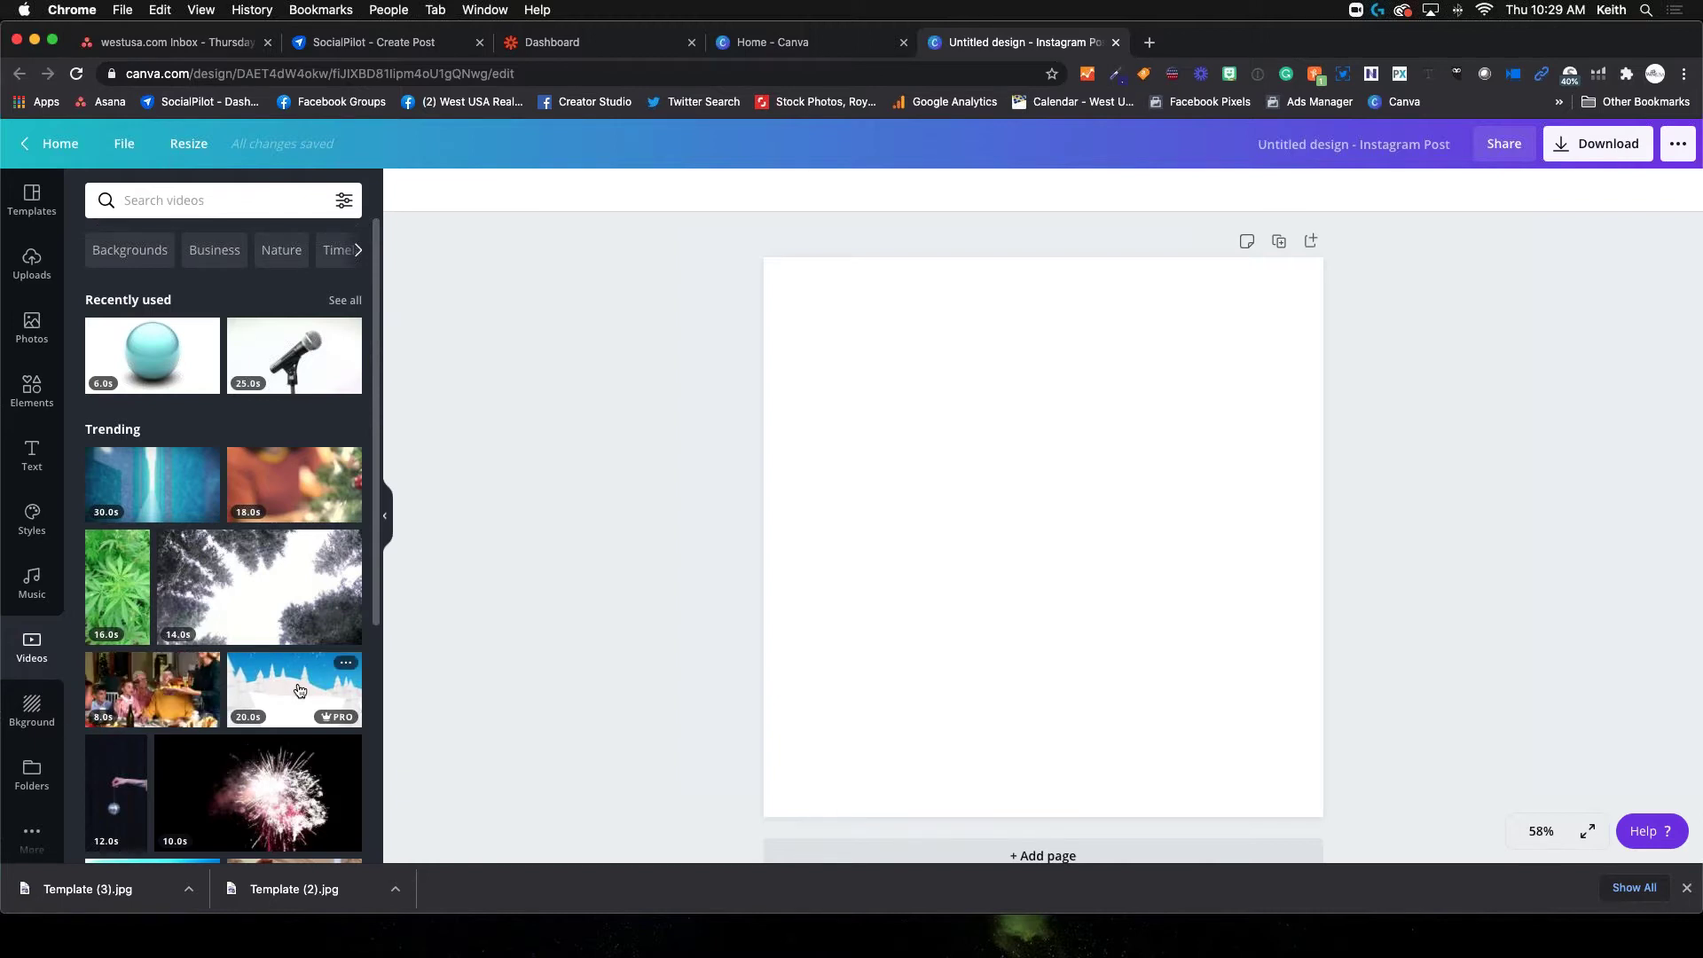
Browse the video clips, then show the Background panel's swatches, patterns and gradients
{"action": "scroll", "coordinate": [298, 688], "scroll_direction": "down", "scroll_amount": 3}
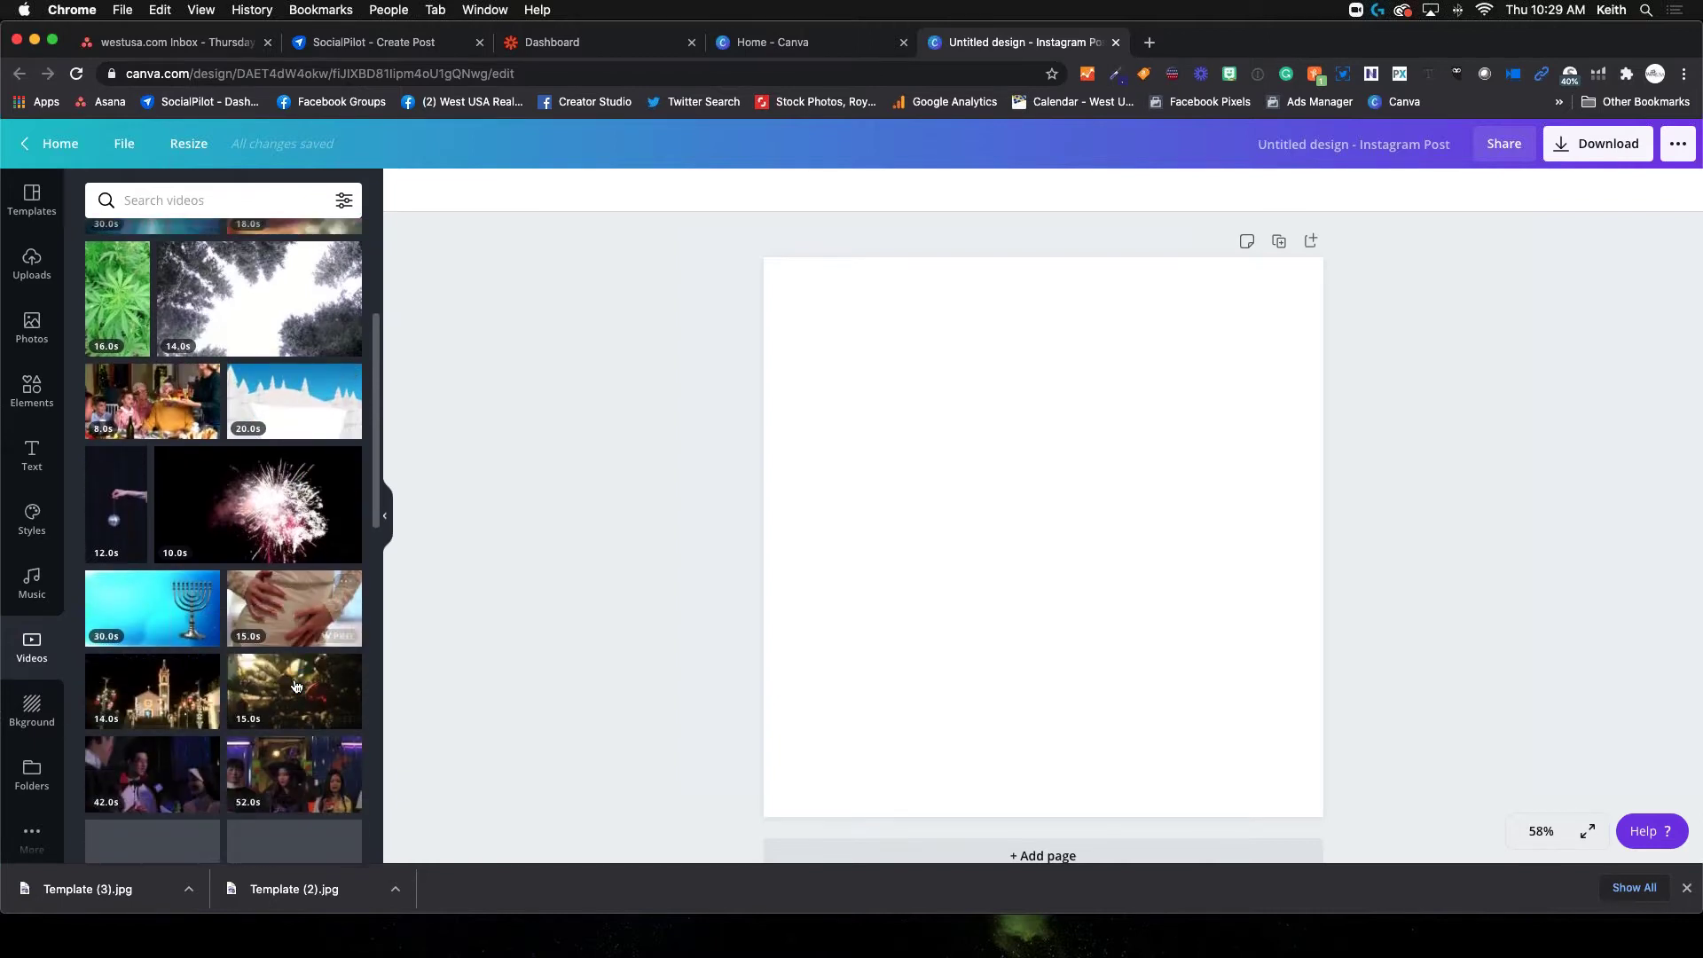
{"action": "scroll", "coordinate": [297, 686], "scroll_direction": "down", "scroll_amount": 3}
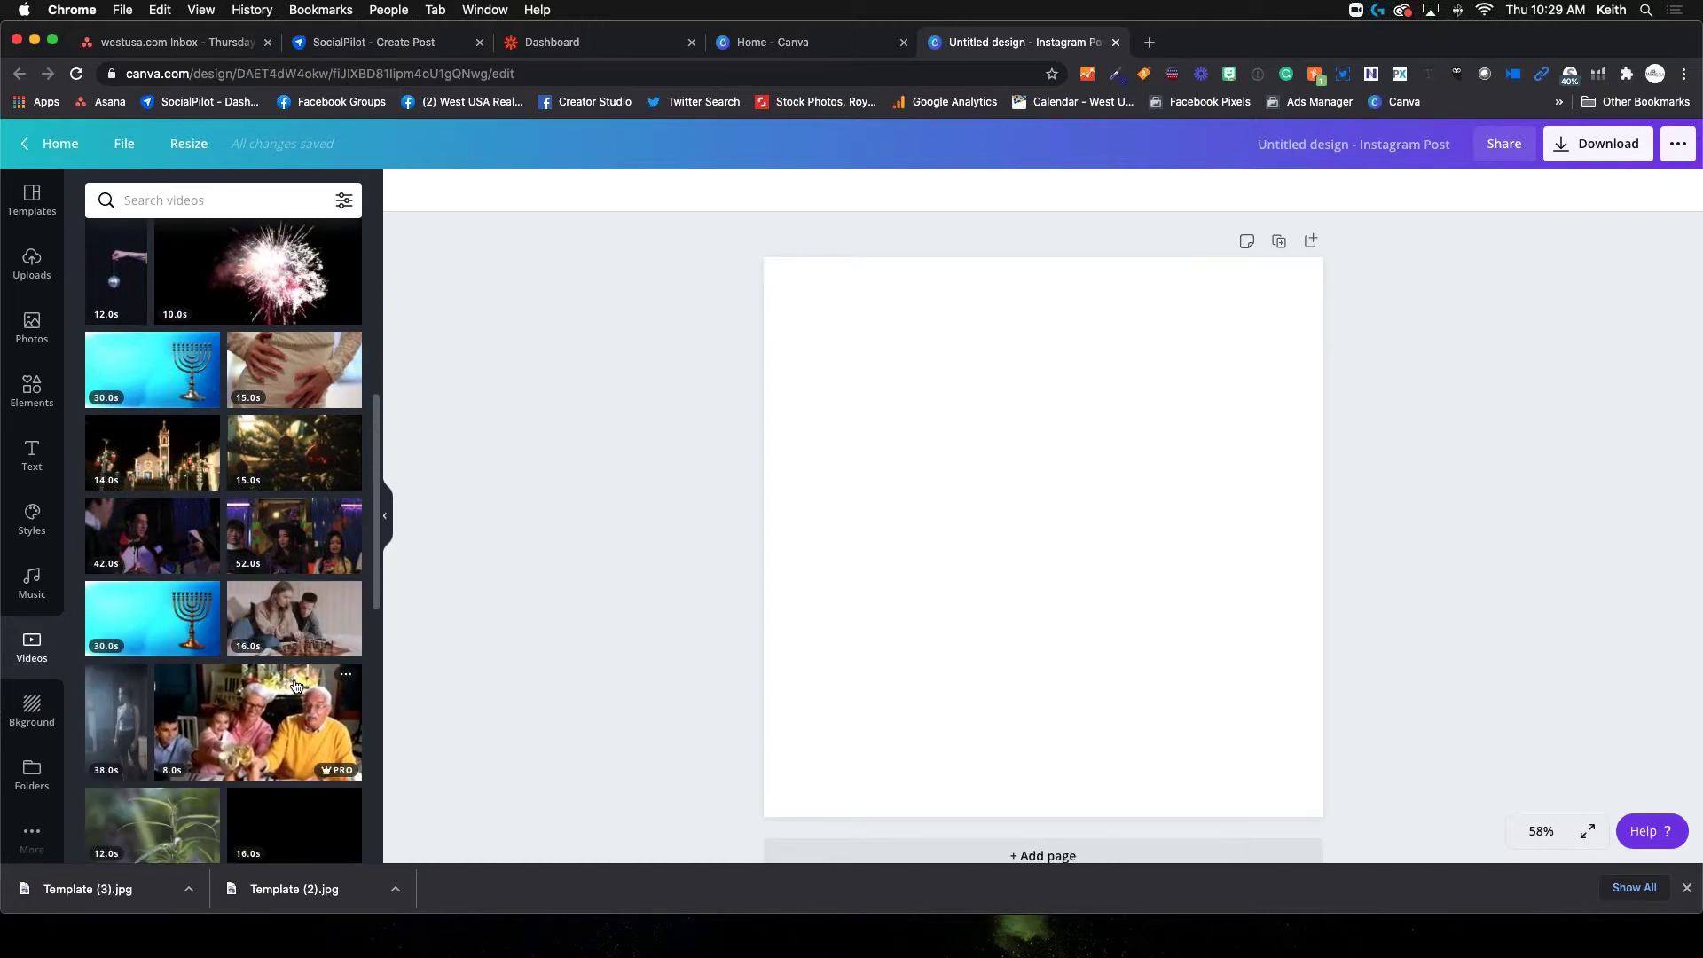
{"action": "scroll", "coordinate": [296, 685], "scroll_direction": "down", "scroll_amount": 5}
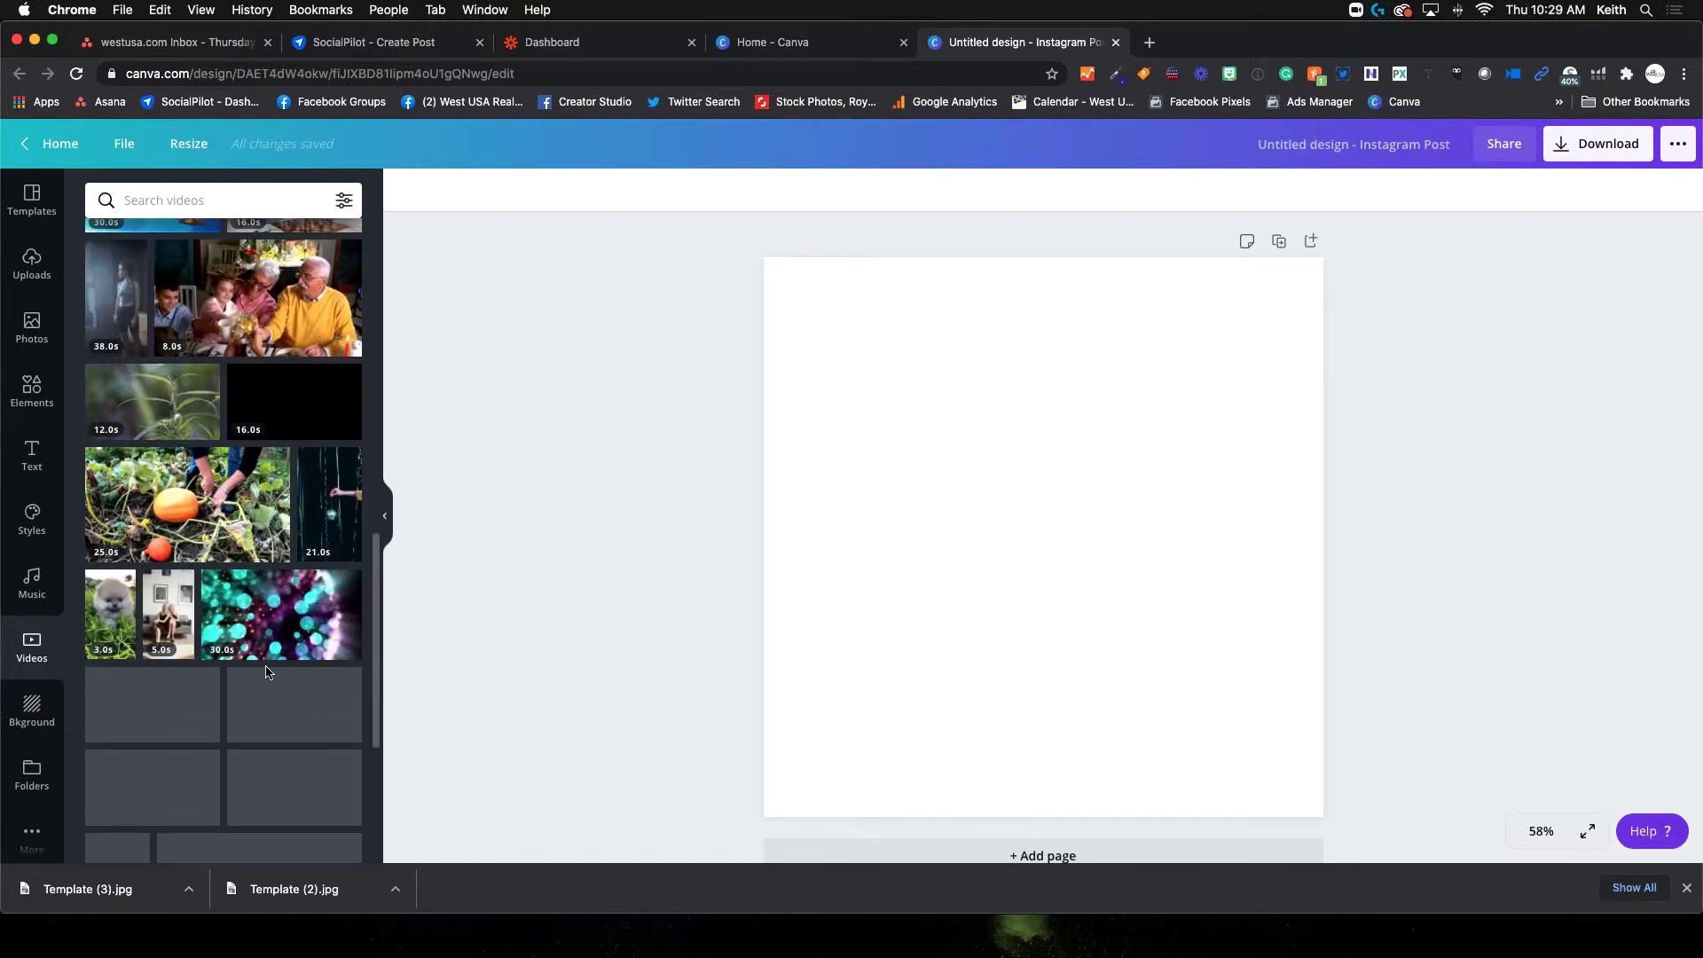
{"action": "left_click", "coordinate": [34, 707]}
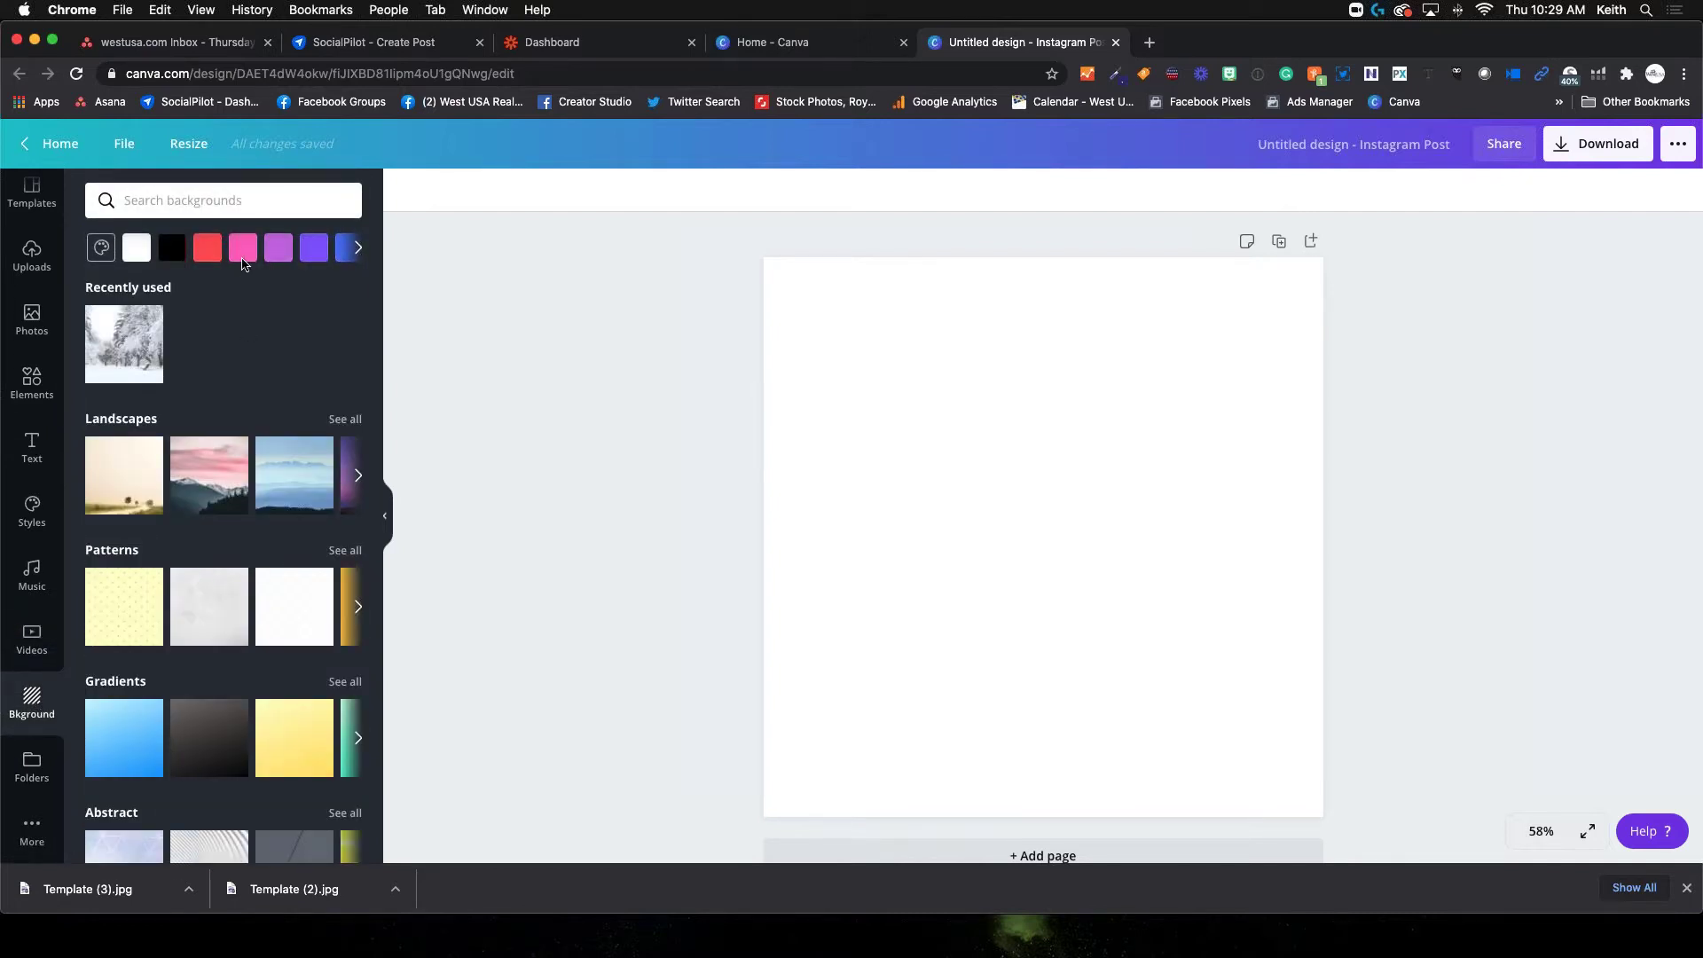
Try a pink and then a blue gradient page background, undoing each
{"action": "left_click", "coordinate": [242, 249]}
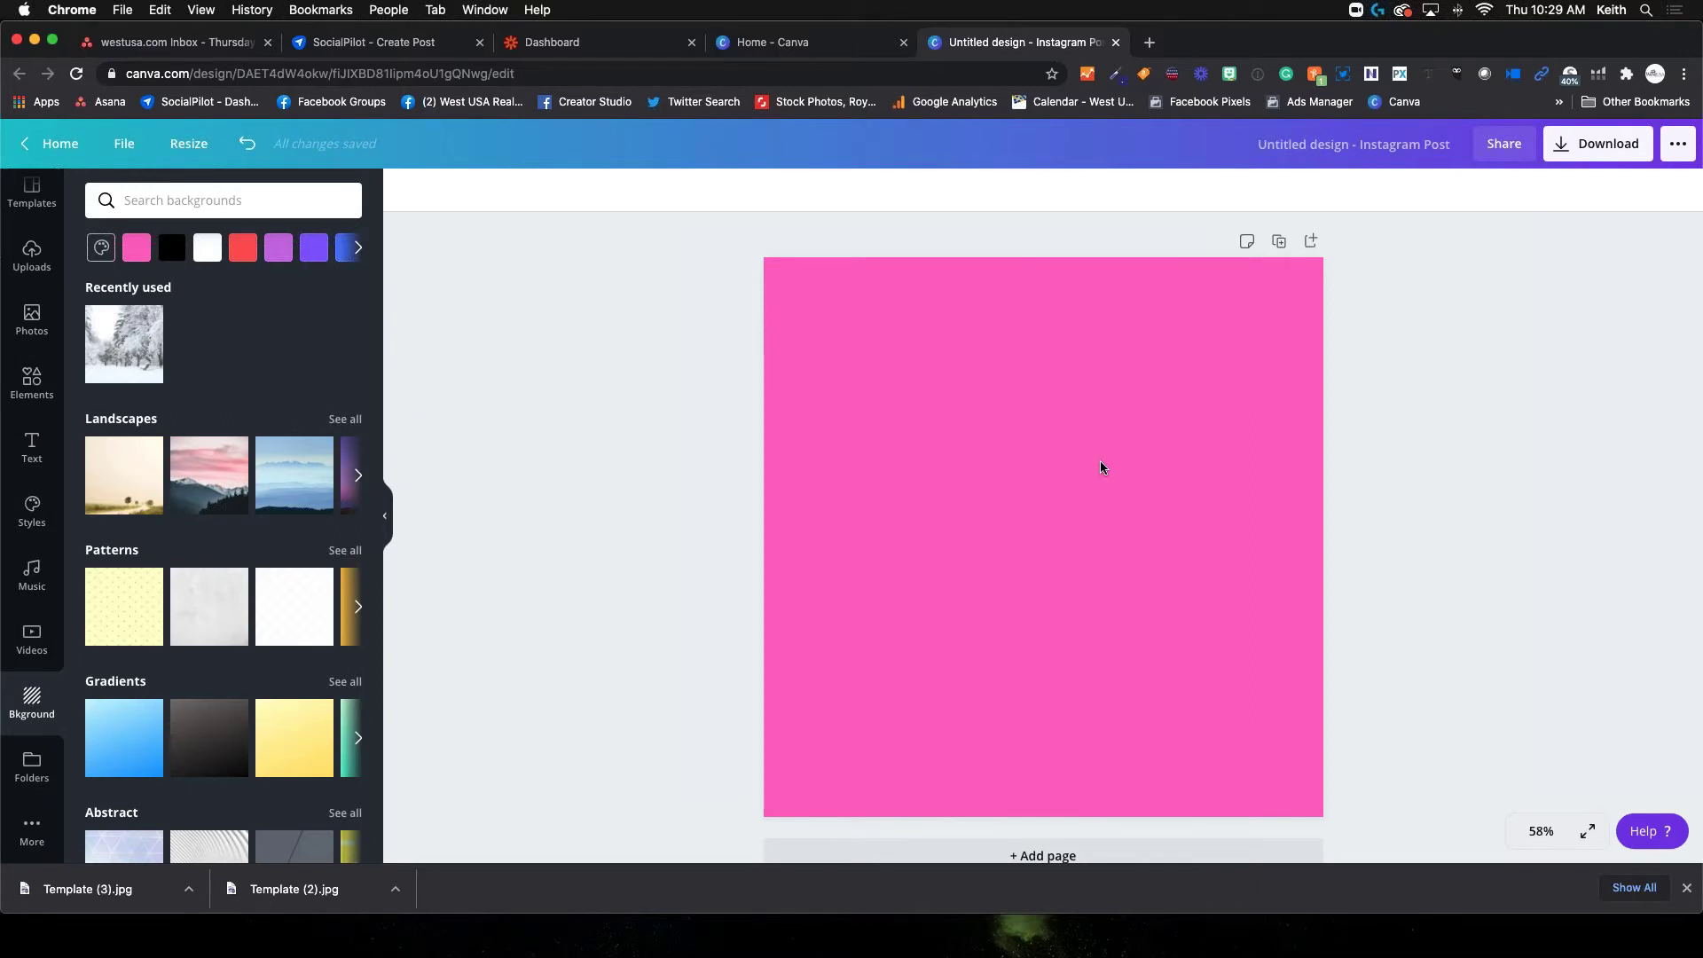
{"action": "key", "text": "super+z"}
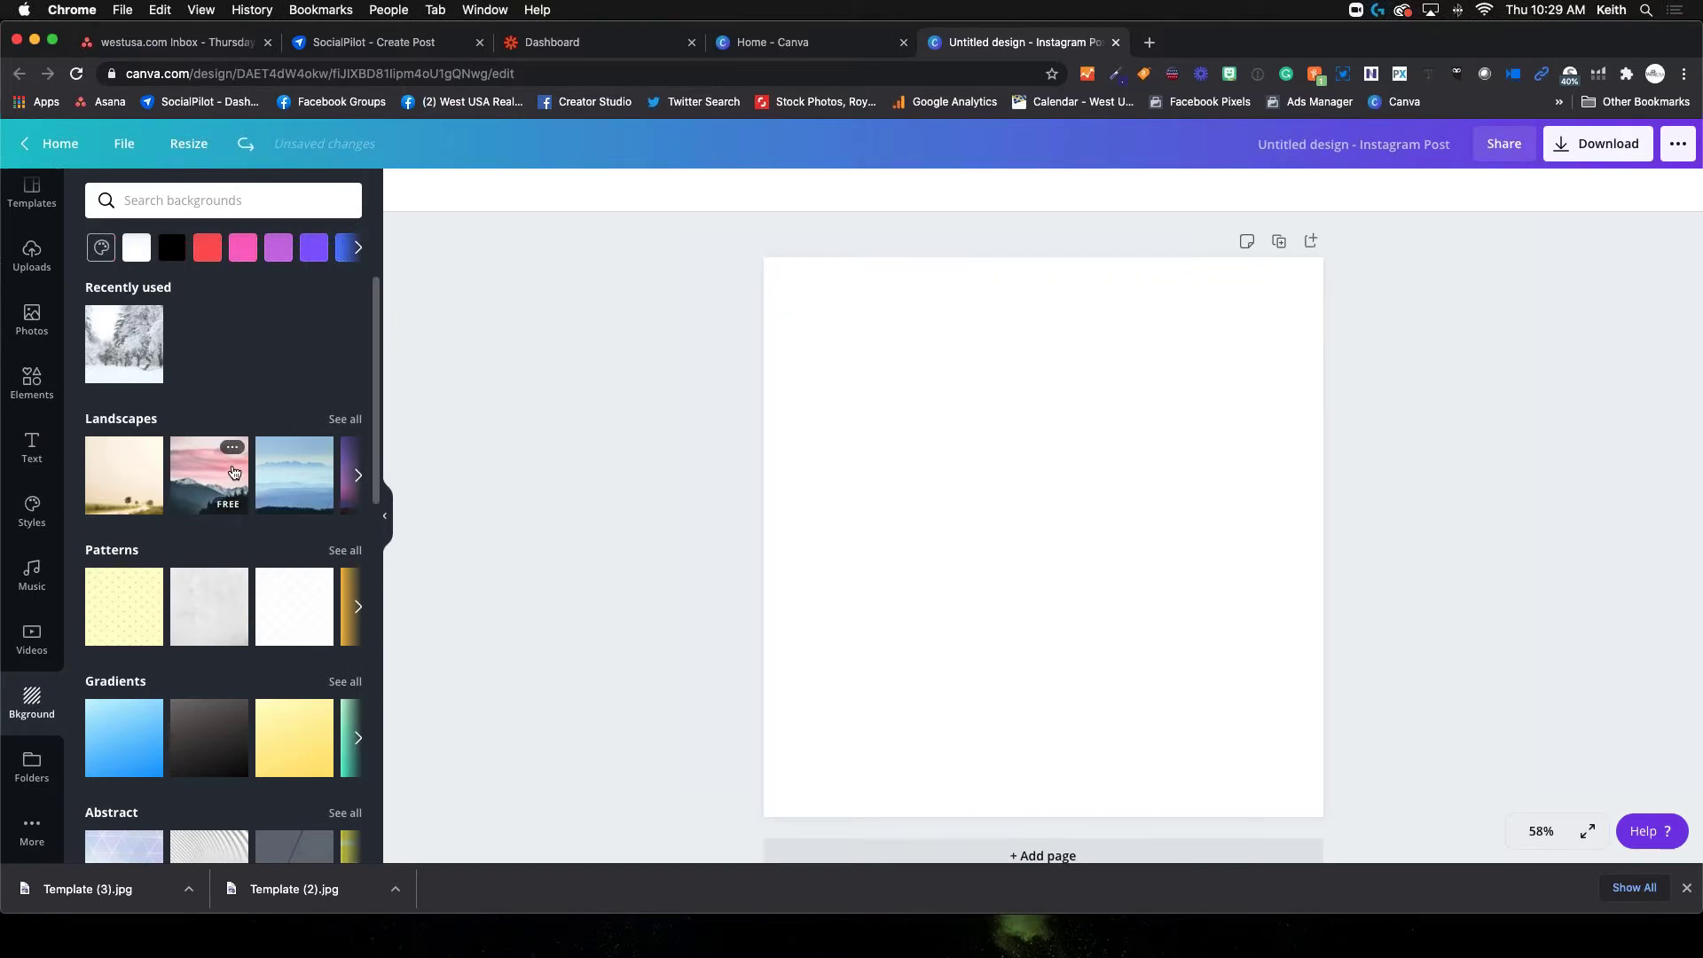
{"action": "scroll", "coordinate": [233, 499], "scroll_direction": "down", "scroll_amount": 5}
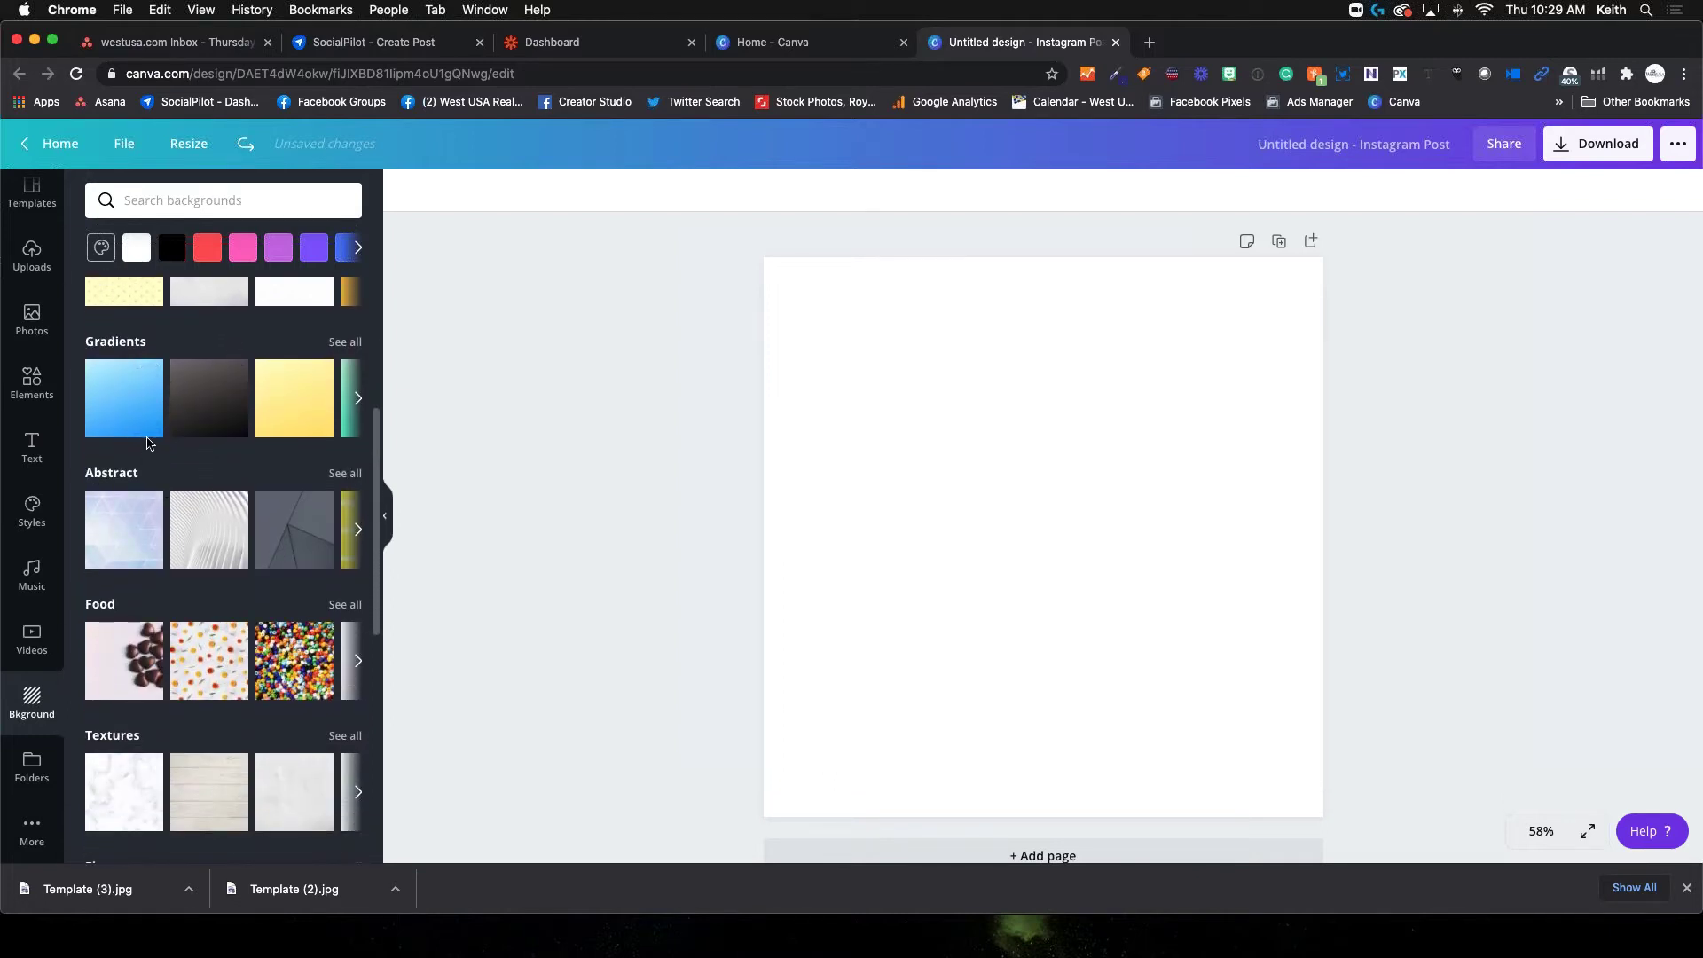
{"action": "left_click", "coordinate": [117, 395]}
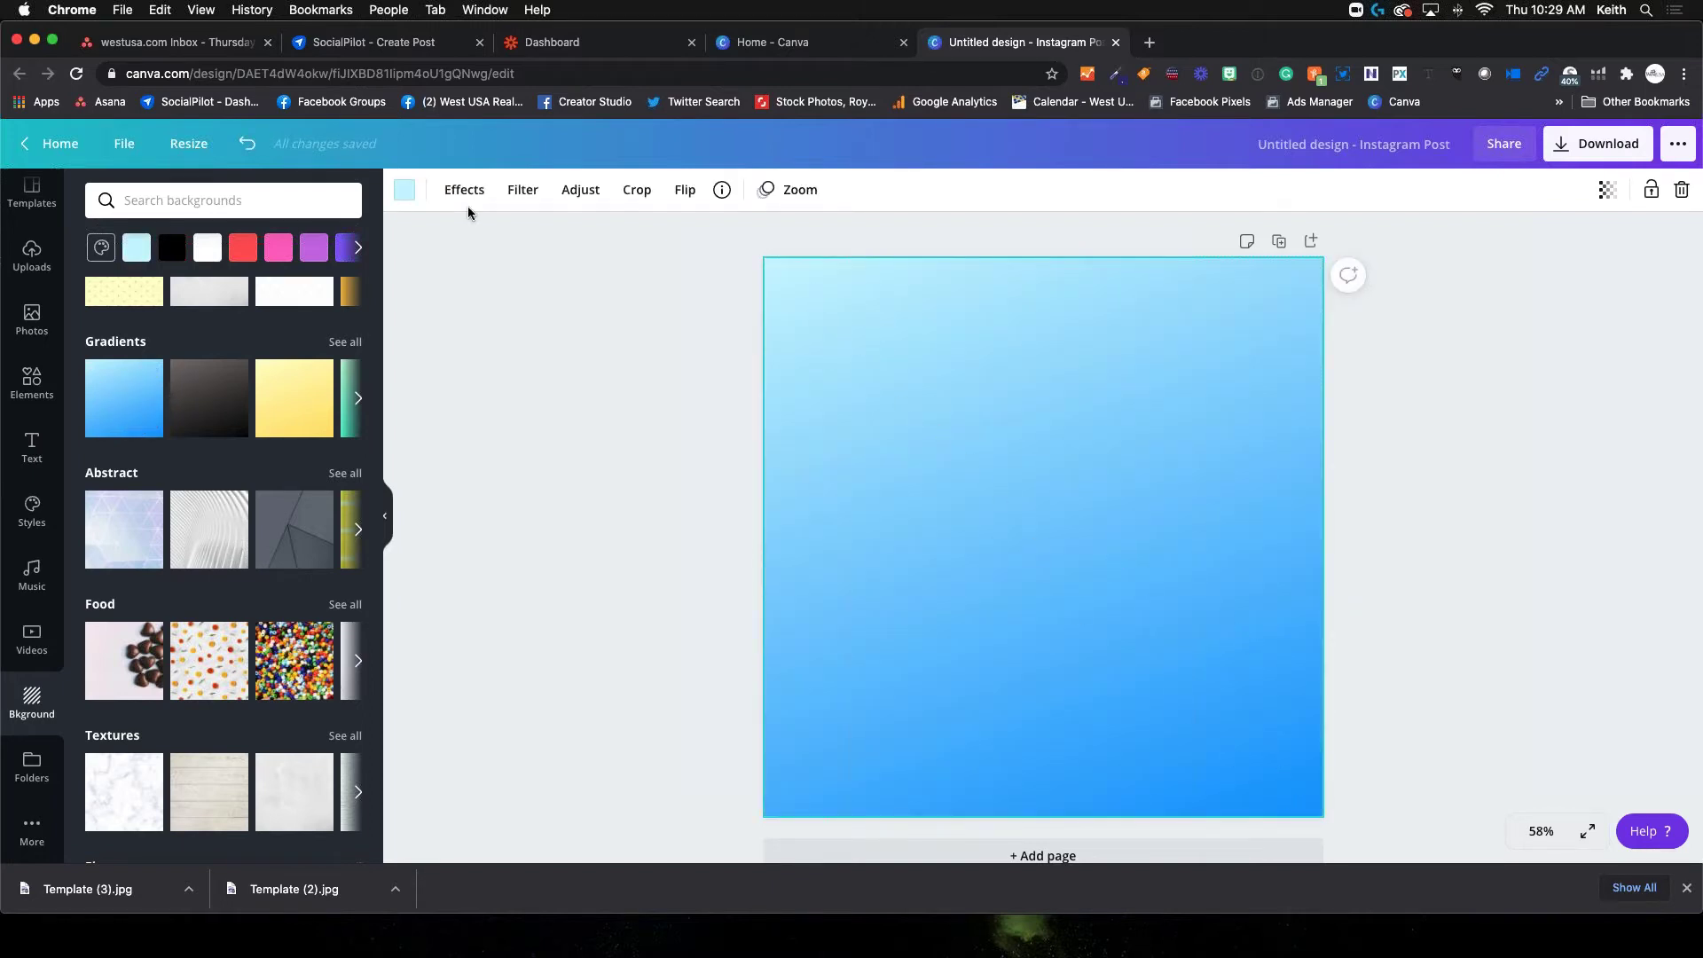
{"action": "key", "text": "super+z"}
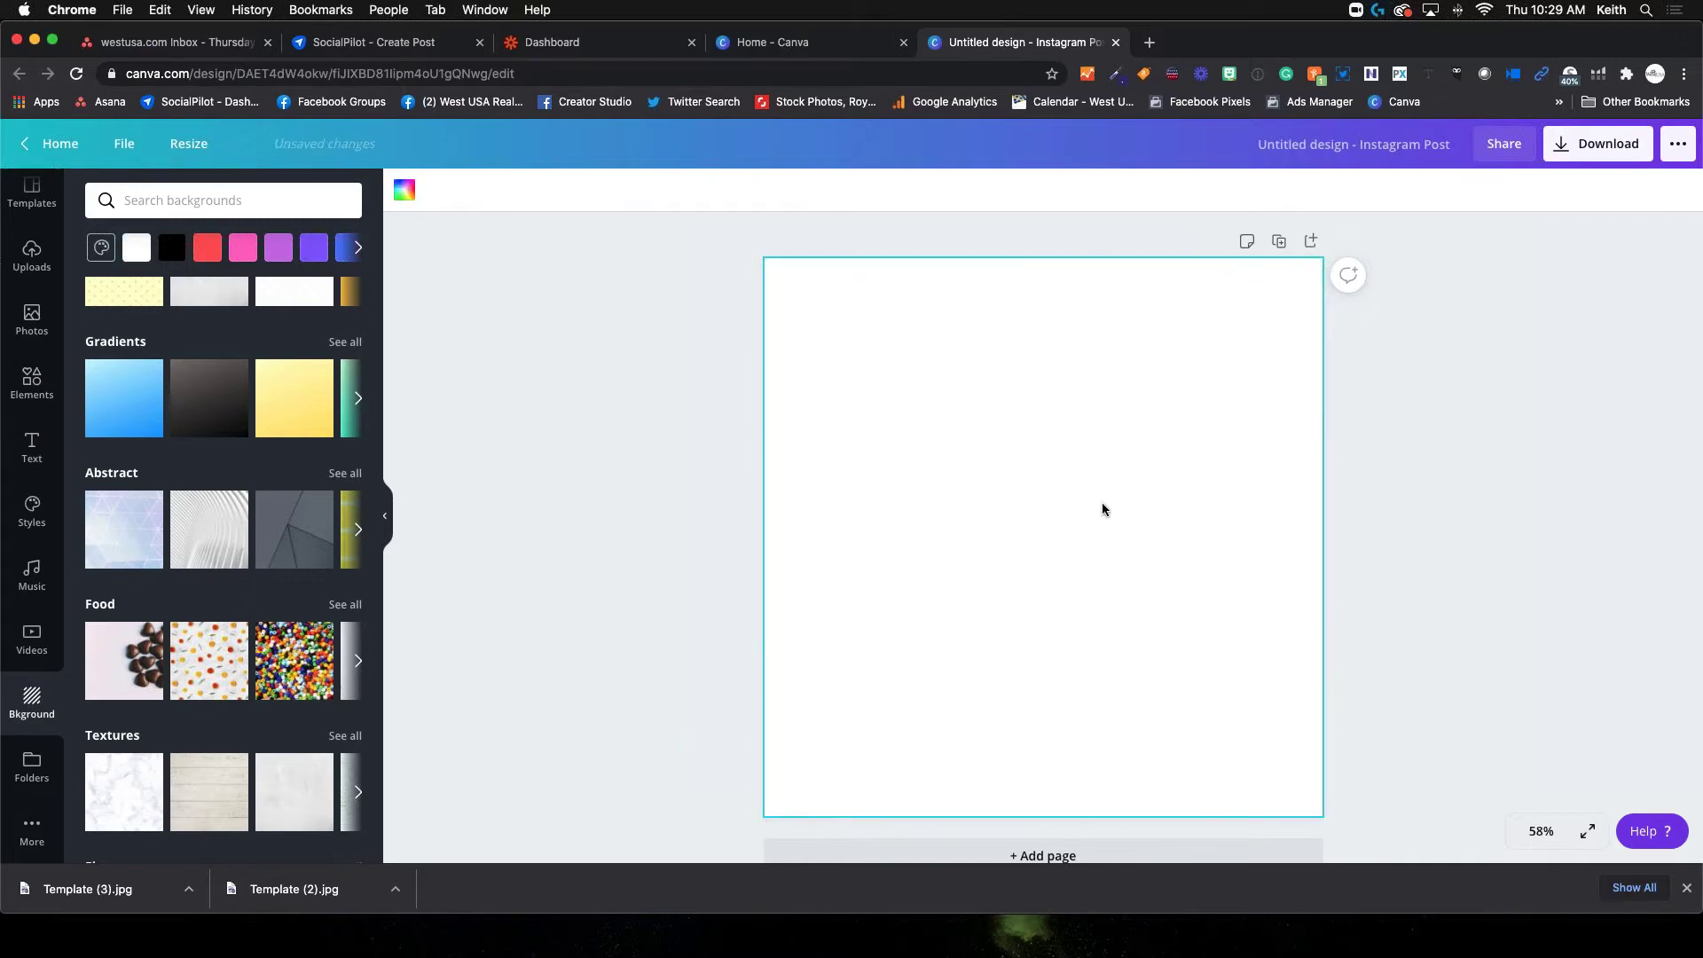
{"action": "scroll", "coordinate": [221, 496], "scroll_direction": "down", "scroll_amount": 2}
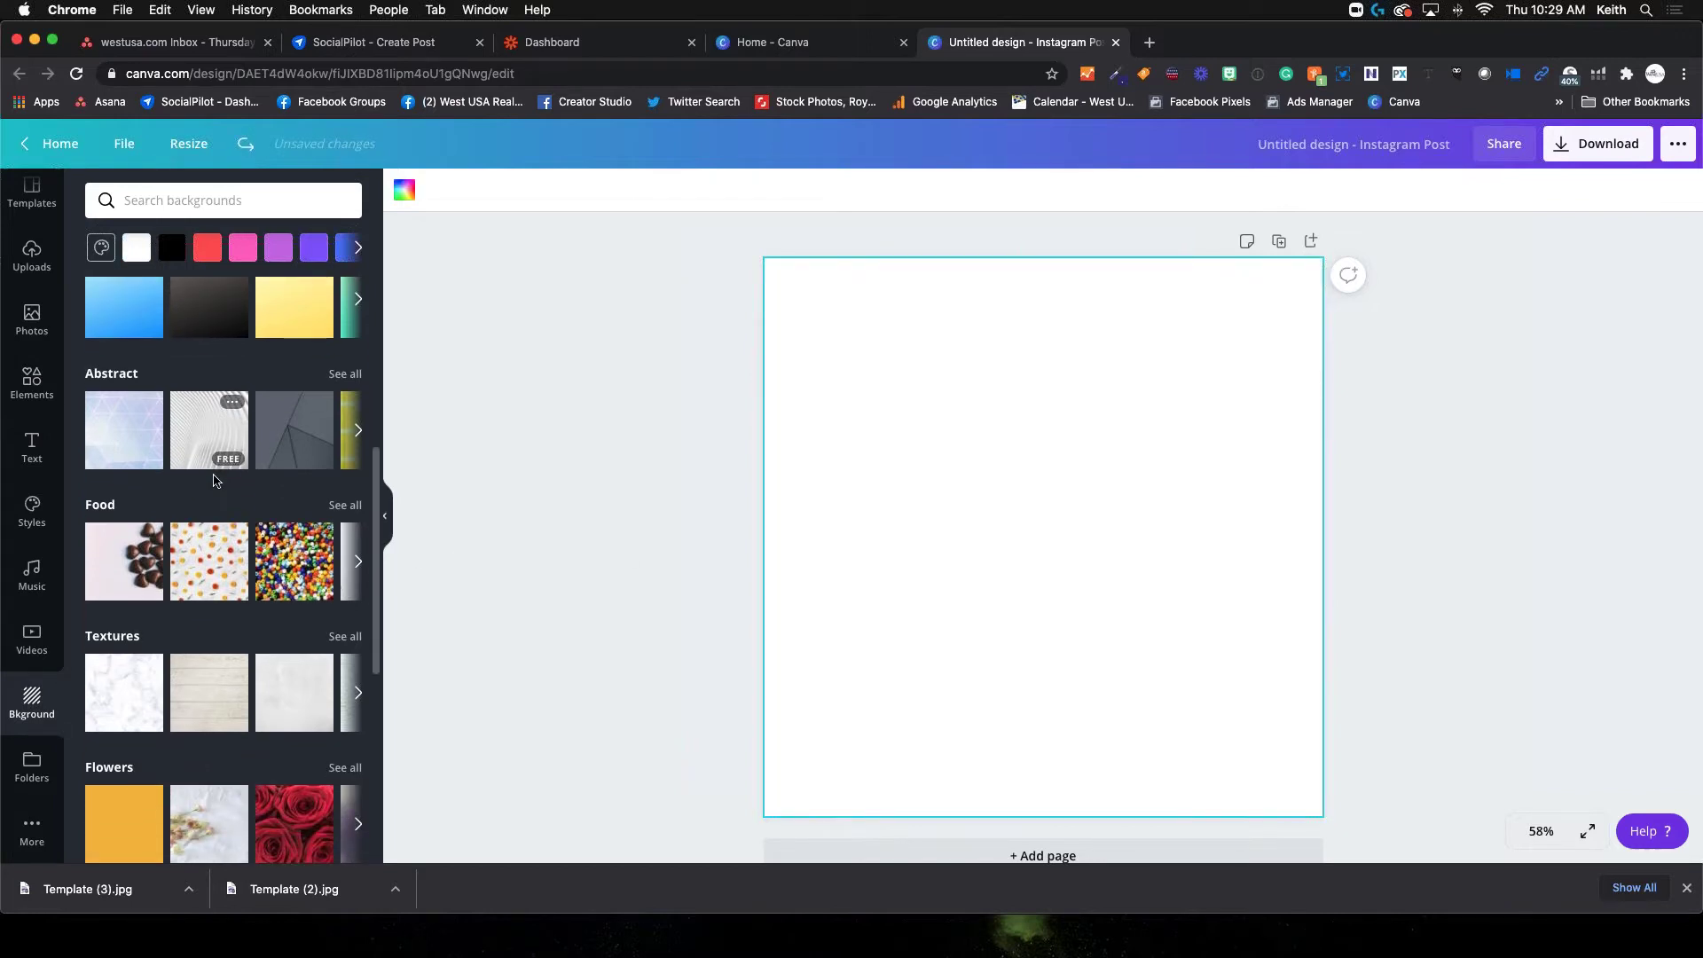
{"action": "scroll", "coordinate": [220, 479], "scroll_direction": "down", "scroll_amount": 2}
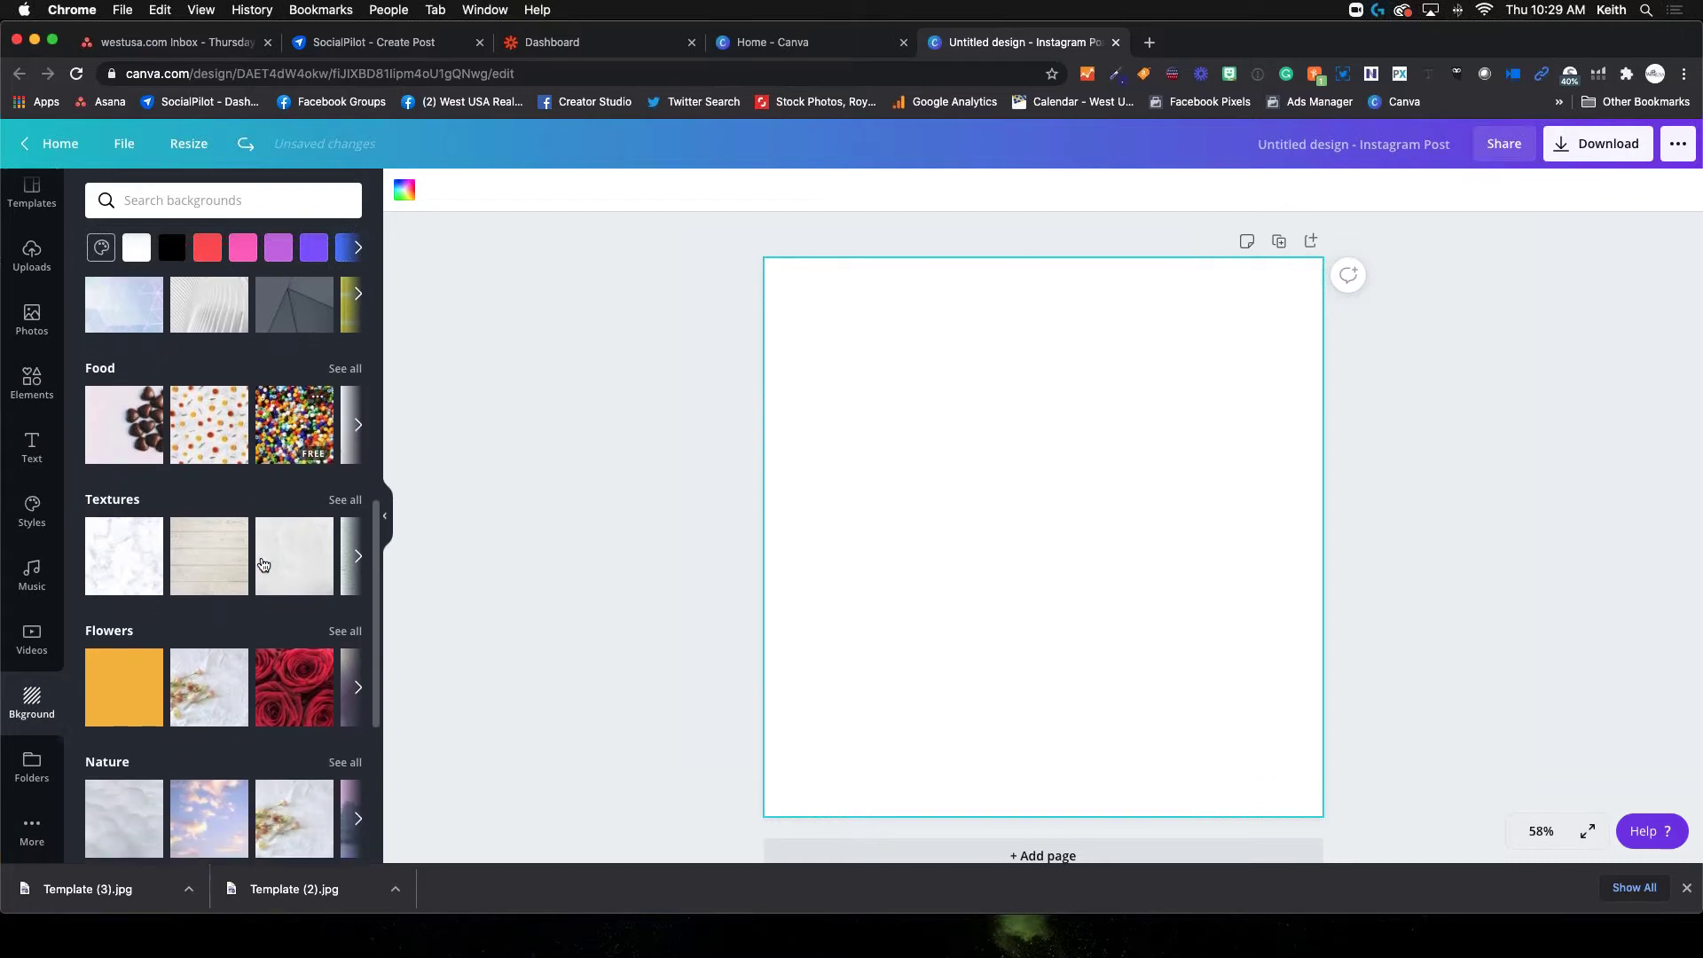
Search backgrounds for 'house', then change the search to 'home'
{"action": "left_click", "coordinate": [188, 200]}
{"action": "type", "text": "house"}
{"action": "key", "text": "Return"}
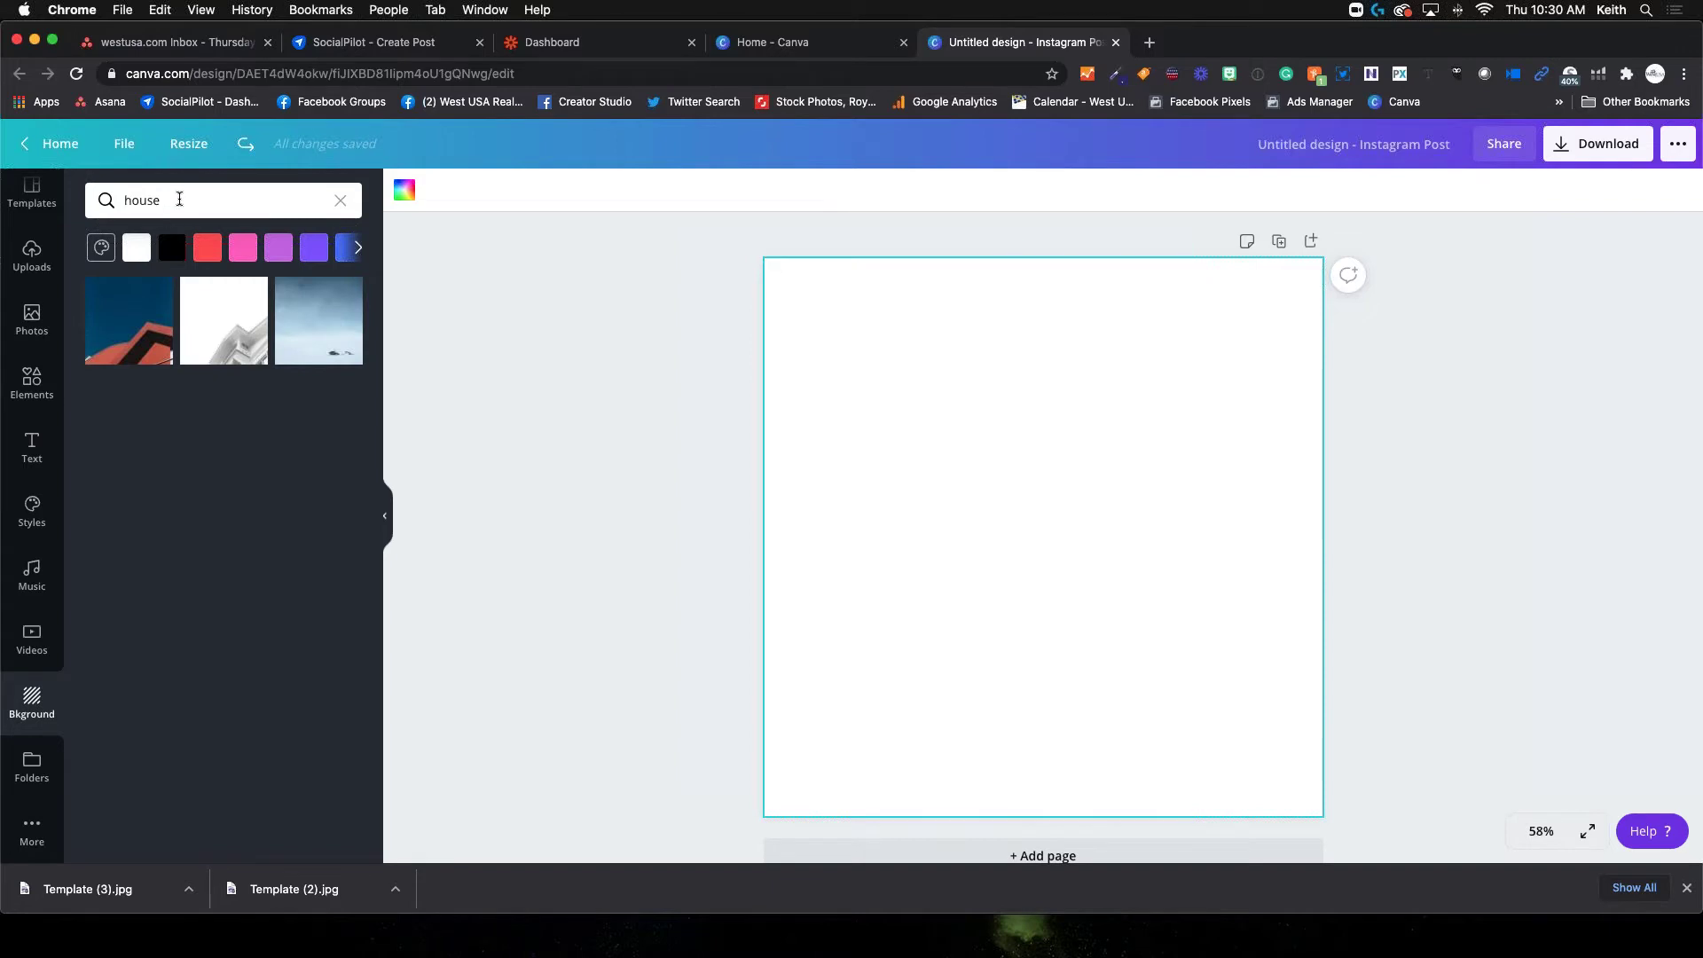
{"action": "left_click_drag", "start_coordinate": [178, 199], "coordinate": [140, 199]}
{"action": "key", "text": "BackSpace"}
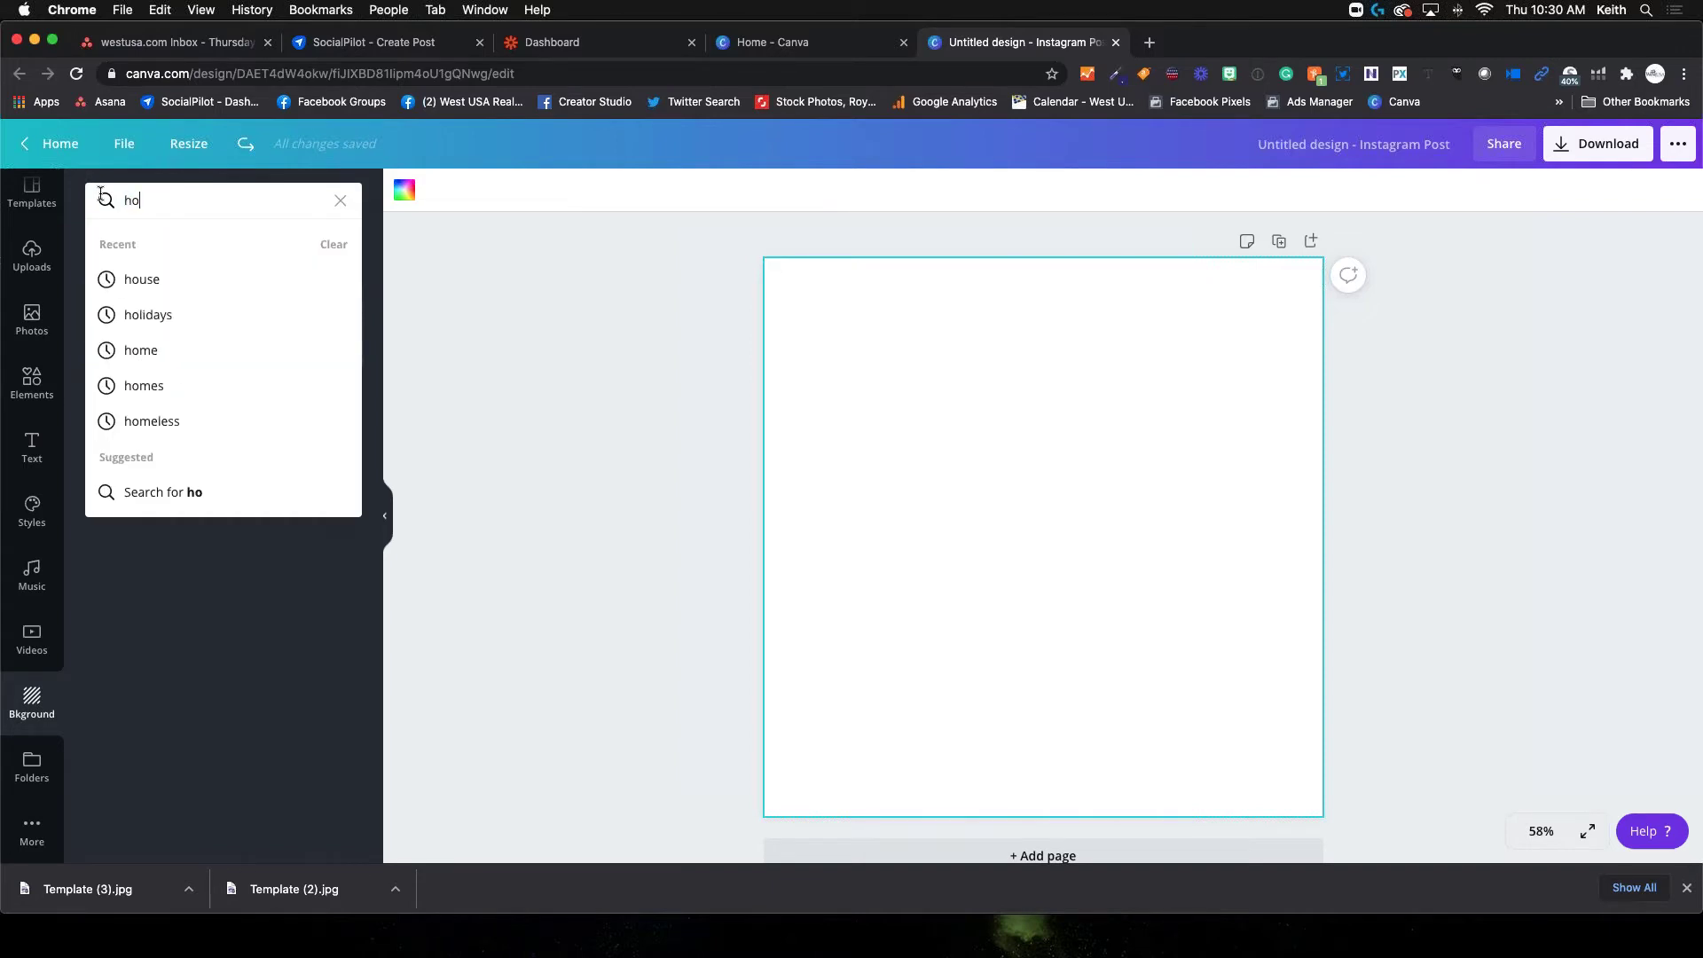
{"action": "type", "text": "me"}
{"action": "key", "text": "Return"}
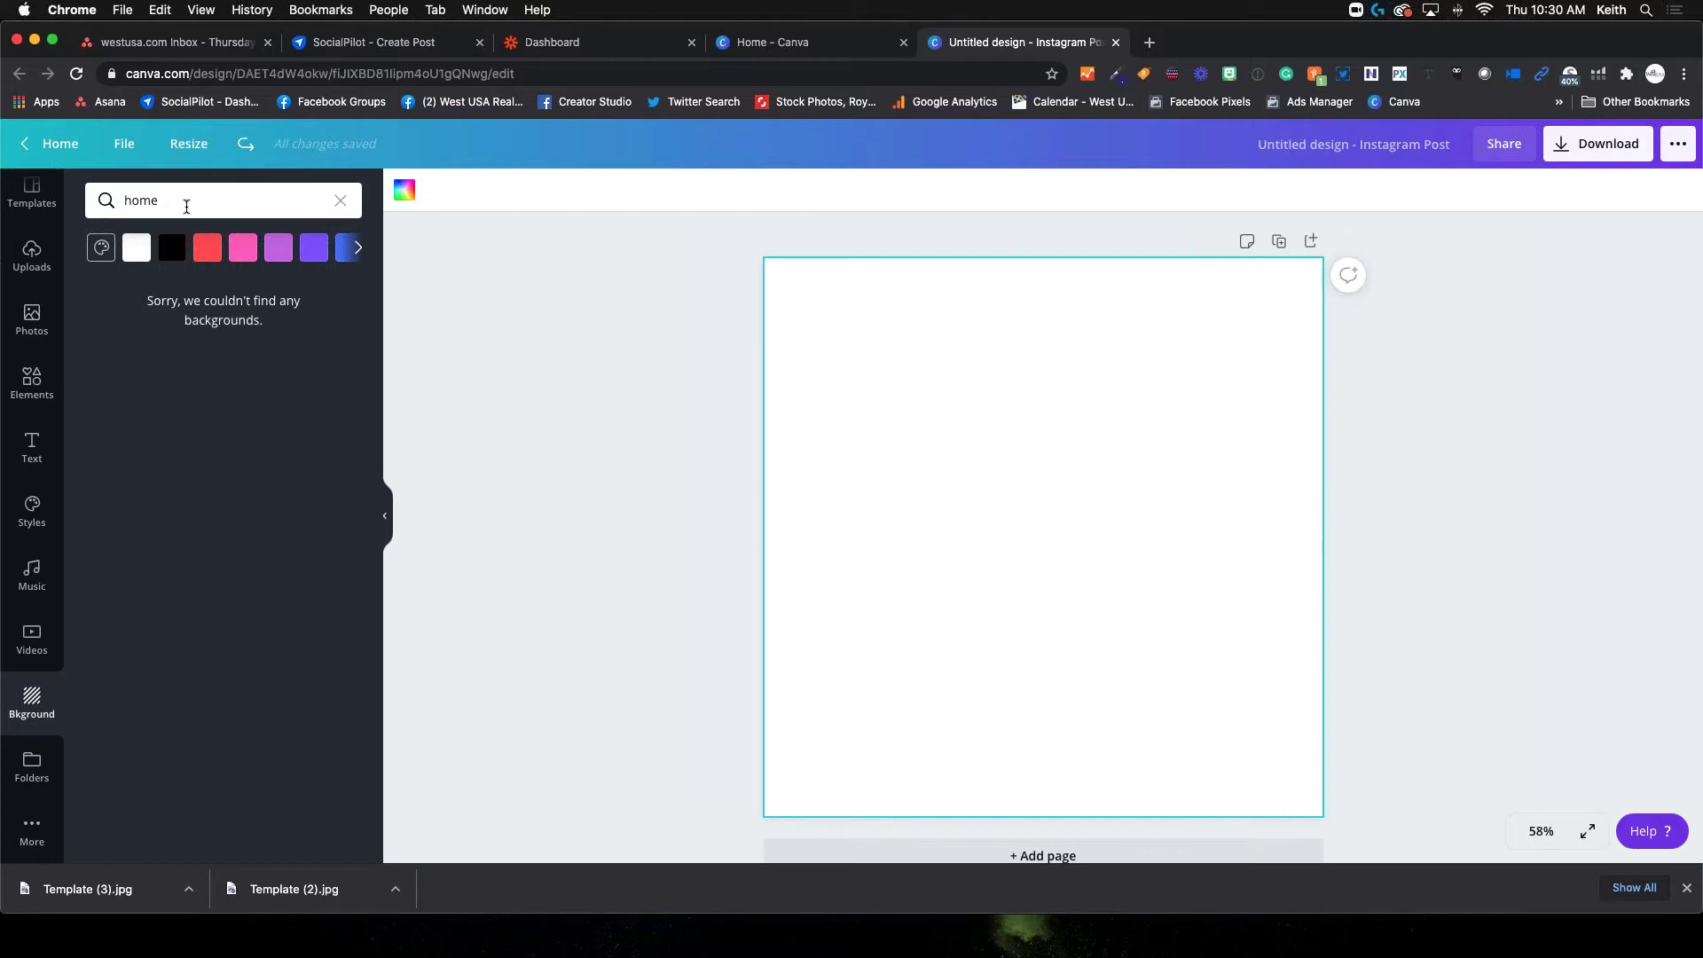
Delete the 'home' term and clear the background search
{"action": "left_click", "coordinate": [186, 204]}
{"action": "key", "text": "BackSpace"}
{"action": "key", "text": "BackSpace"}
{"action": "key", "text": "BackSpace"}
{"action": "key", "text": "BackSpace"}
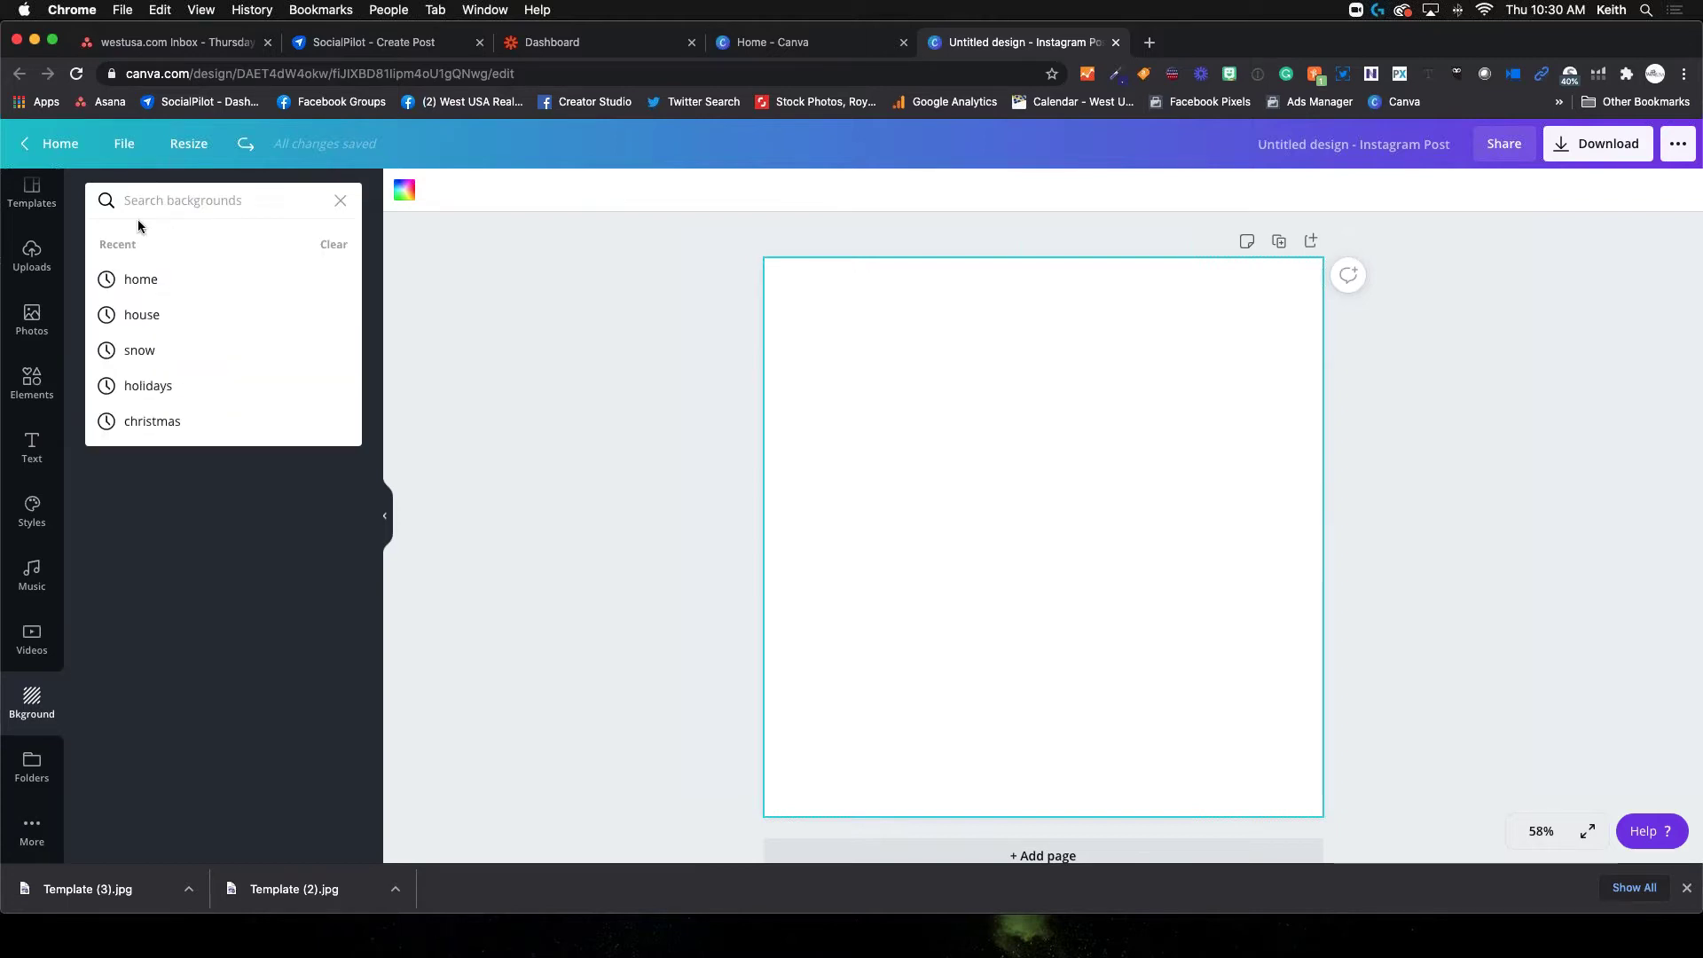
{"action": "left_click", "coordinate": [188, 565]}
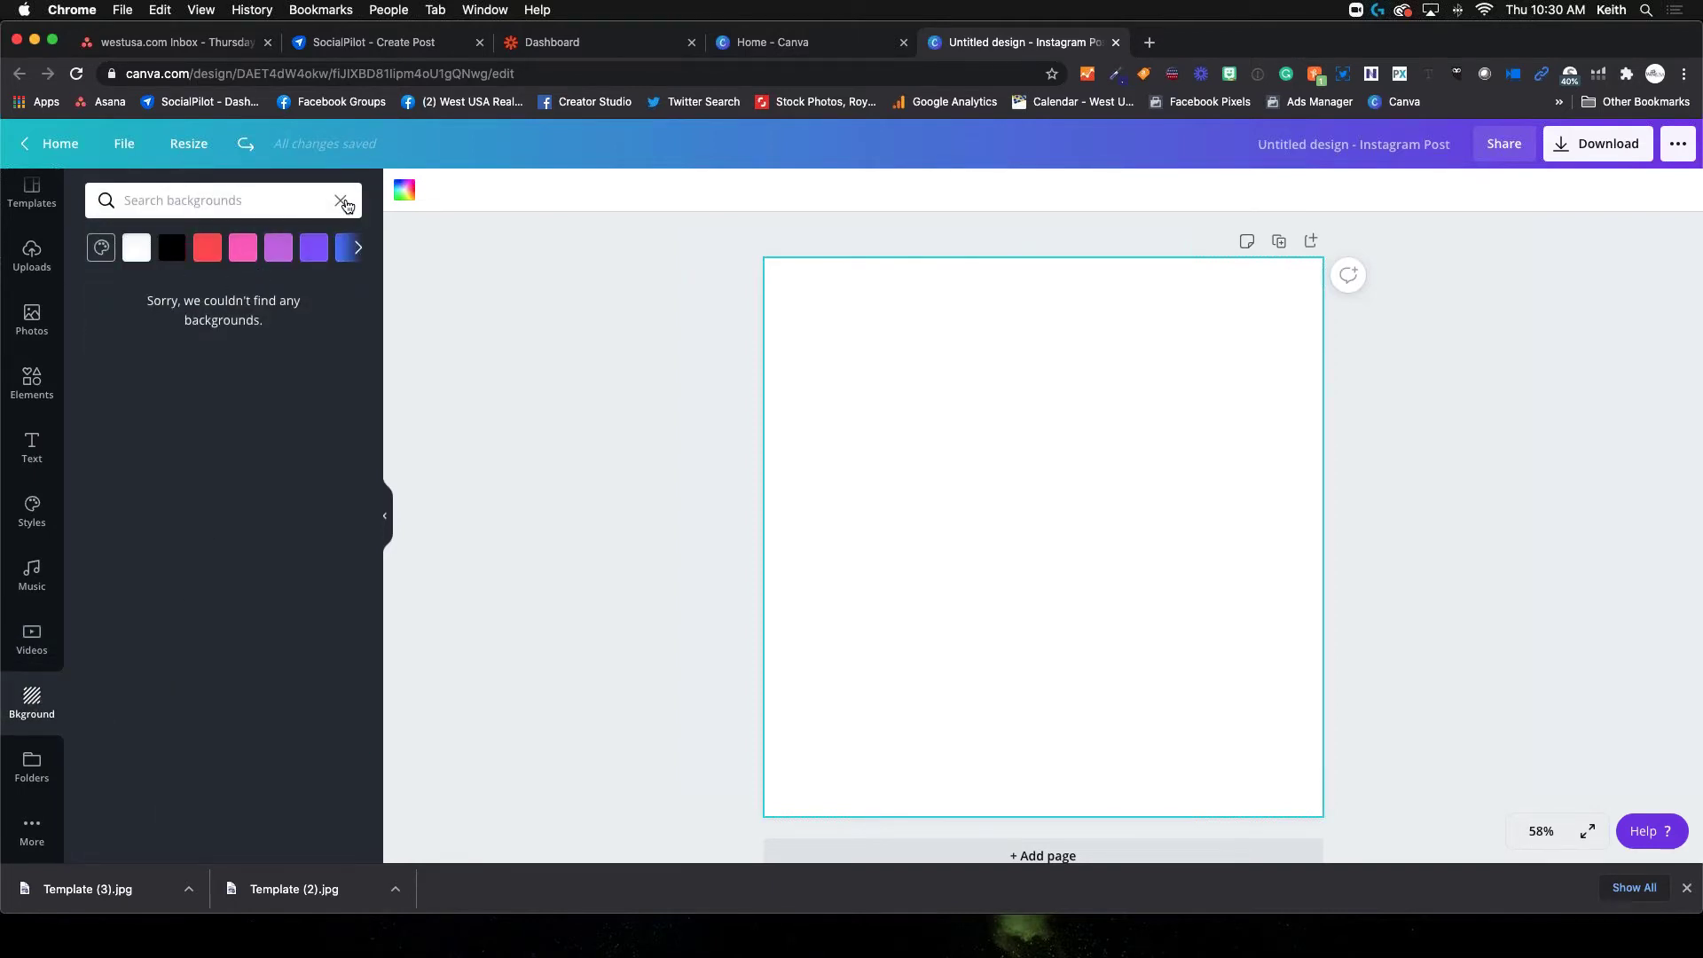
{"action": "left_click", "coordinate": [340, 200]}
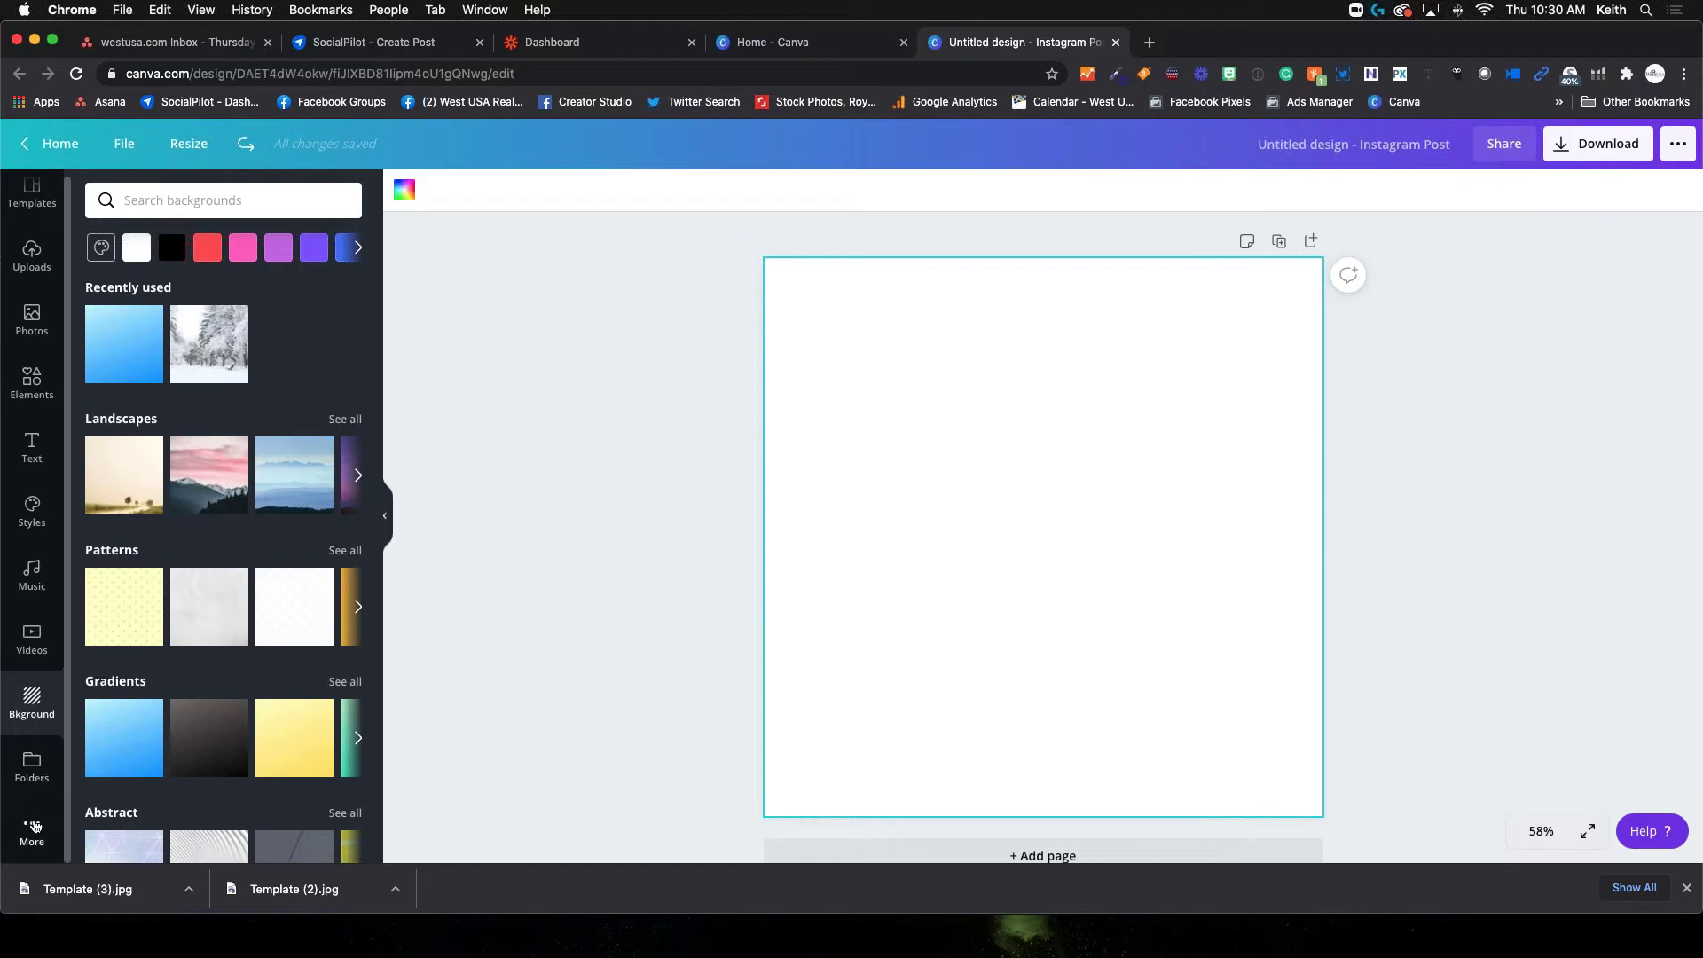
Look through the Apps panel and the 'review' template results
{"action": "left_click", "coordinate": [31, 838]}
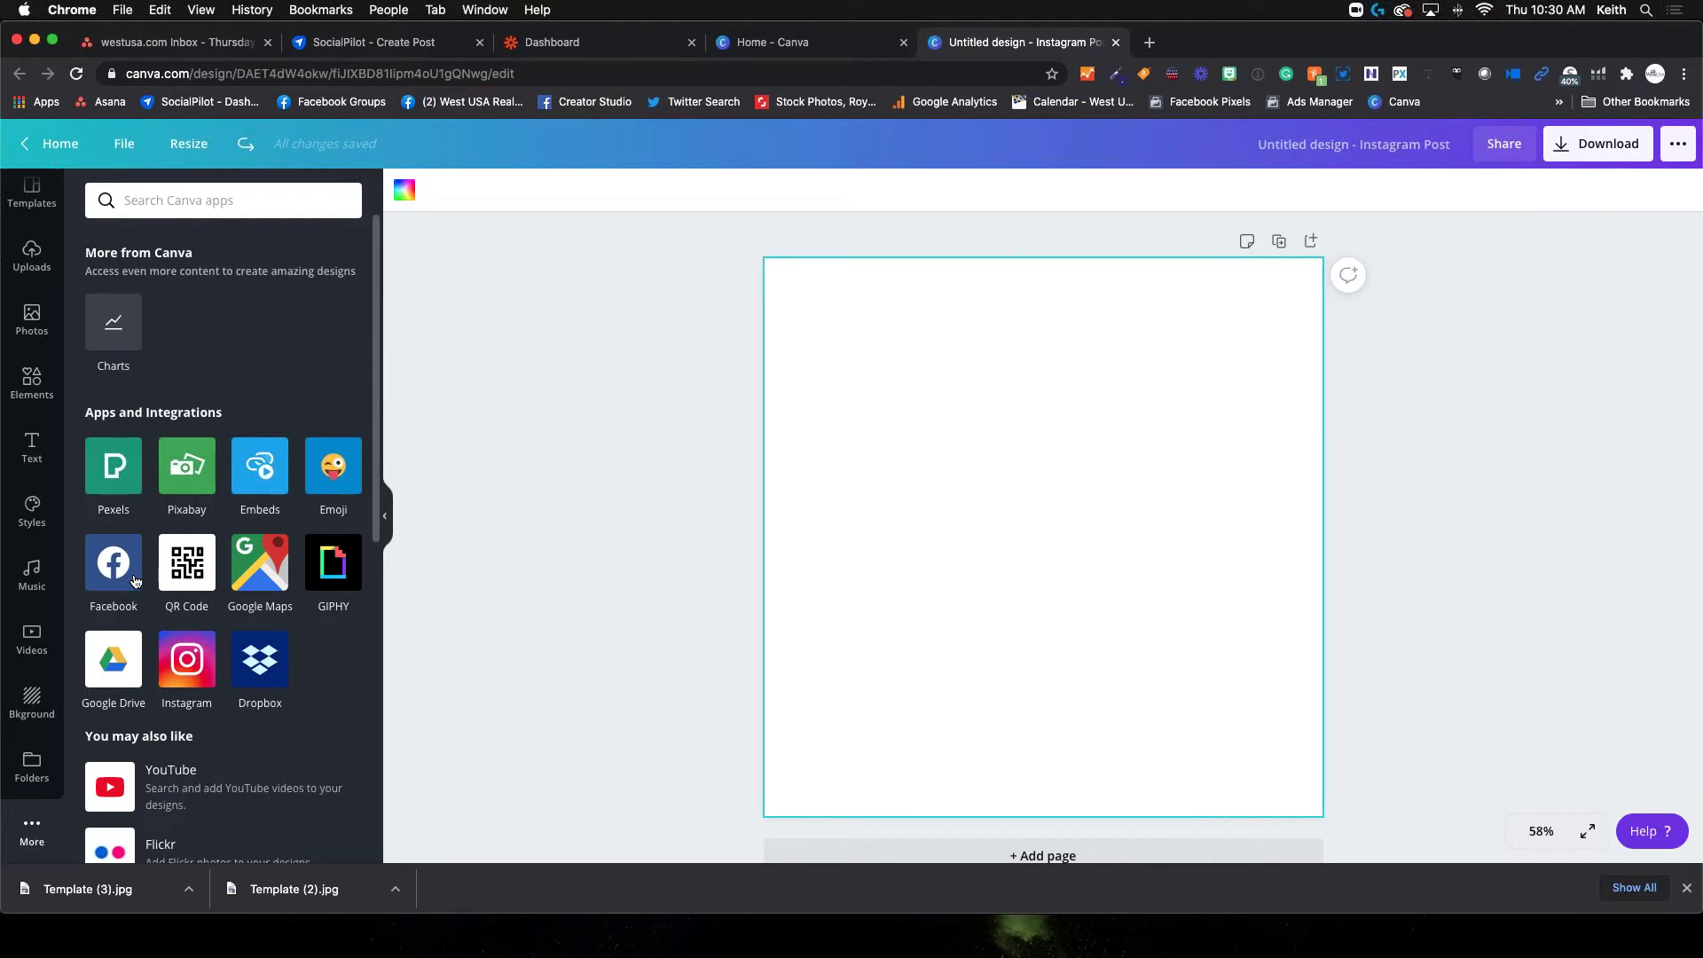
{"action": "left_click", "coordinate": [36, 192]}
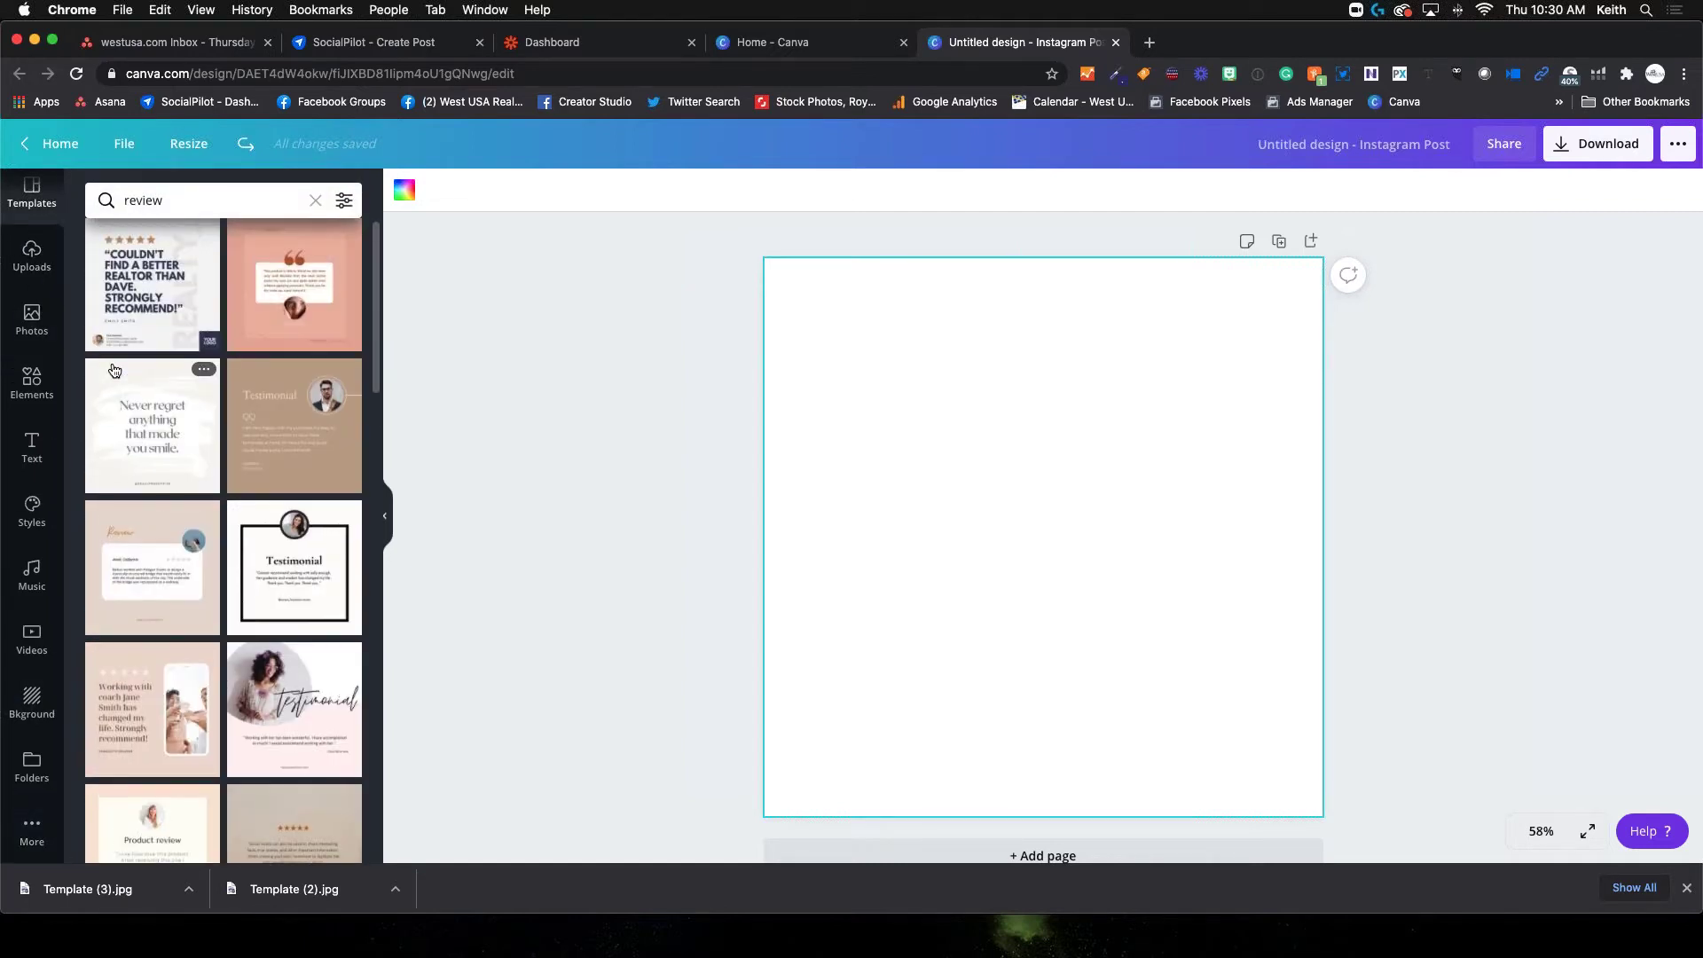
{"action": "scroll", "coordinate": [114, 369], "scroll_direction": "up", "scroll_amount": 1}
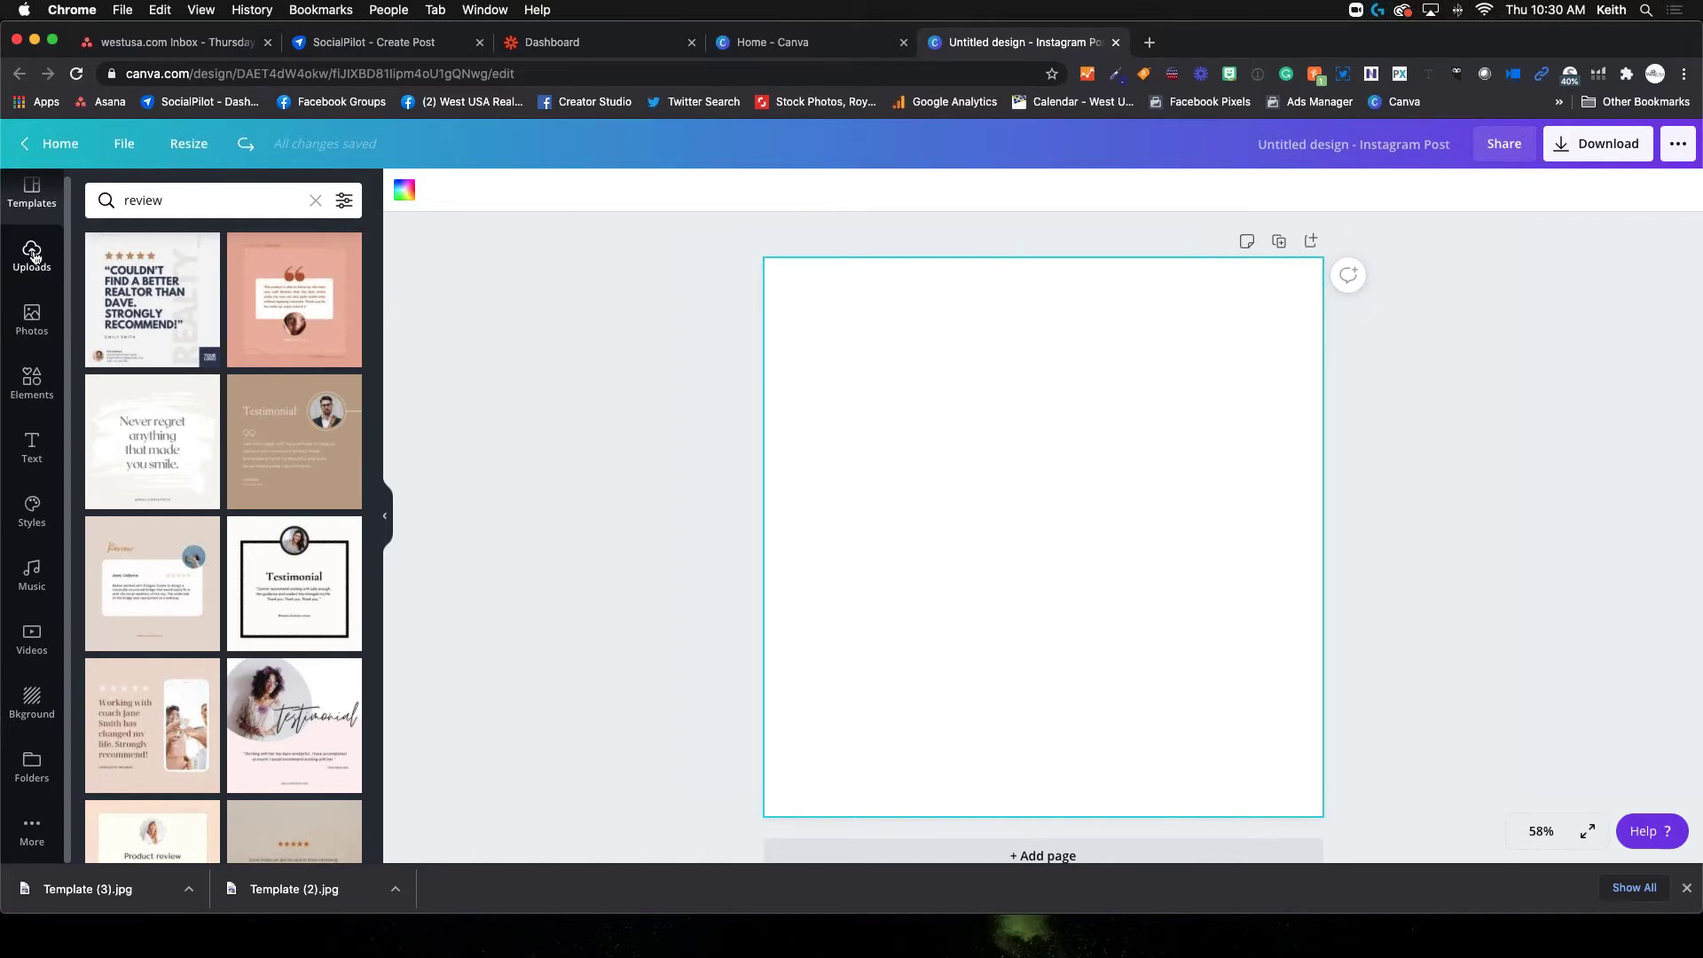
Show the uploaded images library and scroll through it
{"action": "left_click", "coordinate": [32, 255]}
{"action": "scroll", "coordinate": [205, 413], "scroll_direction": "down", "scroll_amount": 1}
{"action": "scroll", "coordinate": [205, 414], "scroll_direction": "down", "scroll_amount": 8}
{"action": "scroll", "coordinate": [205, 413], "scroll_direction": "up", "scroll_amount": 9}
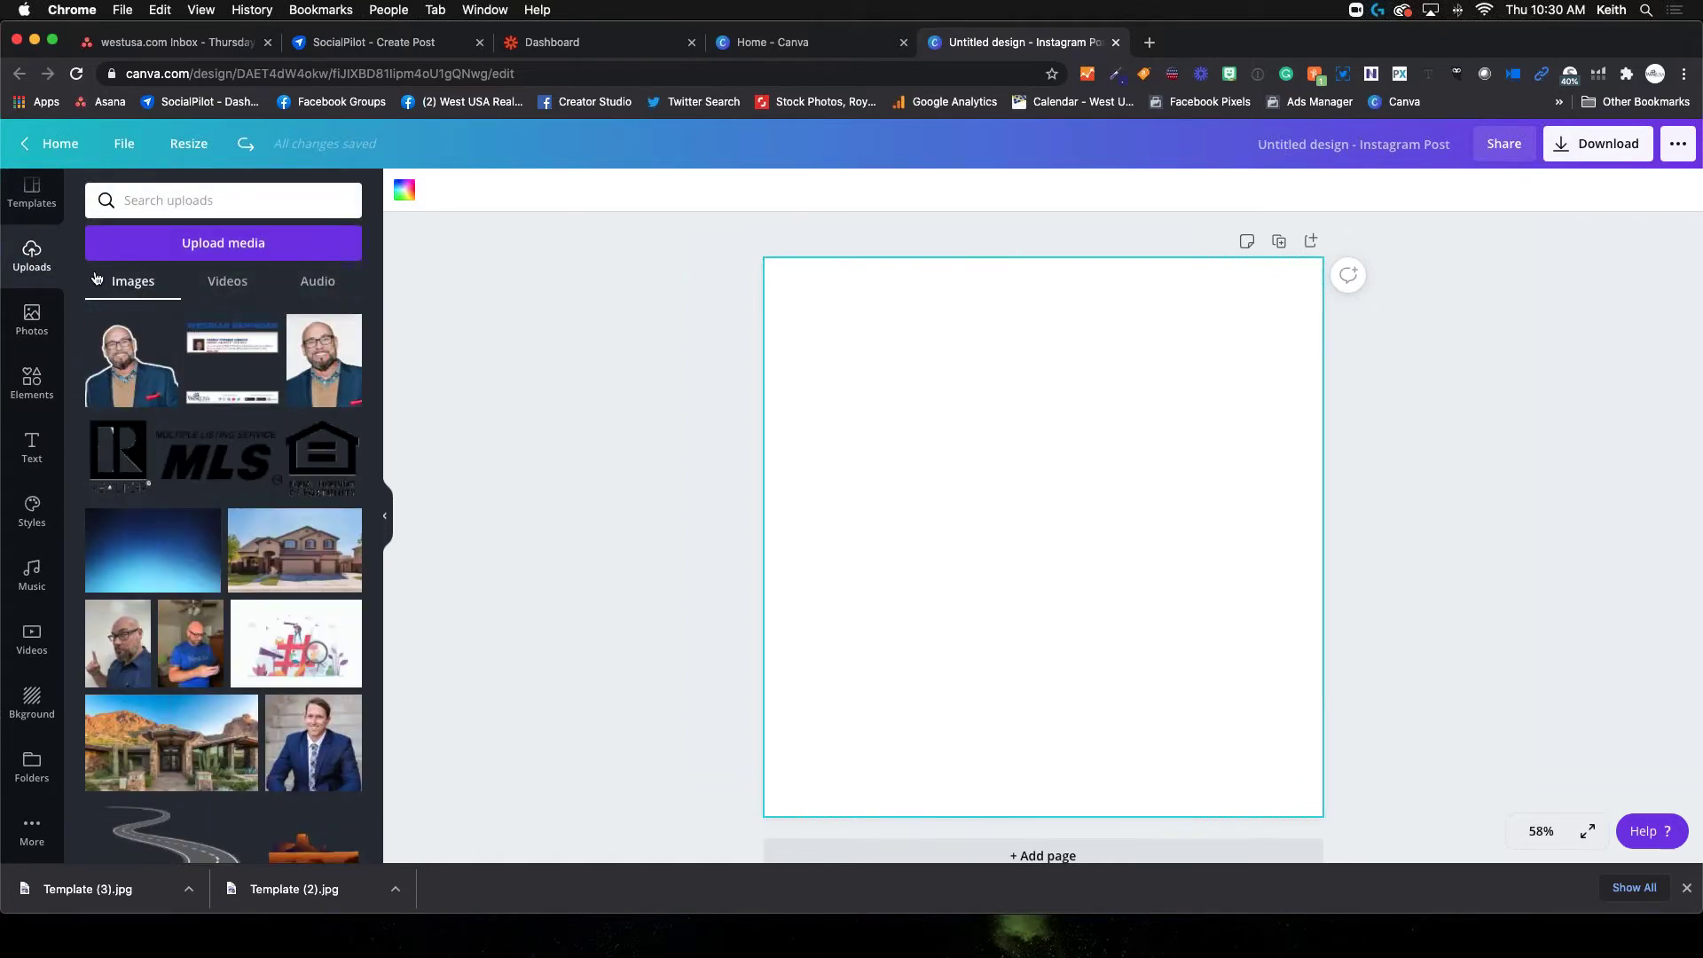
Search Elements for 'stars' and add the row of five dark stars to the post
{"action": "left_click", "coordinate": [33, 386]}
{"action": "left_click", "coordinate": [171, 201]}
{"action": "type", "text": "statr"}
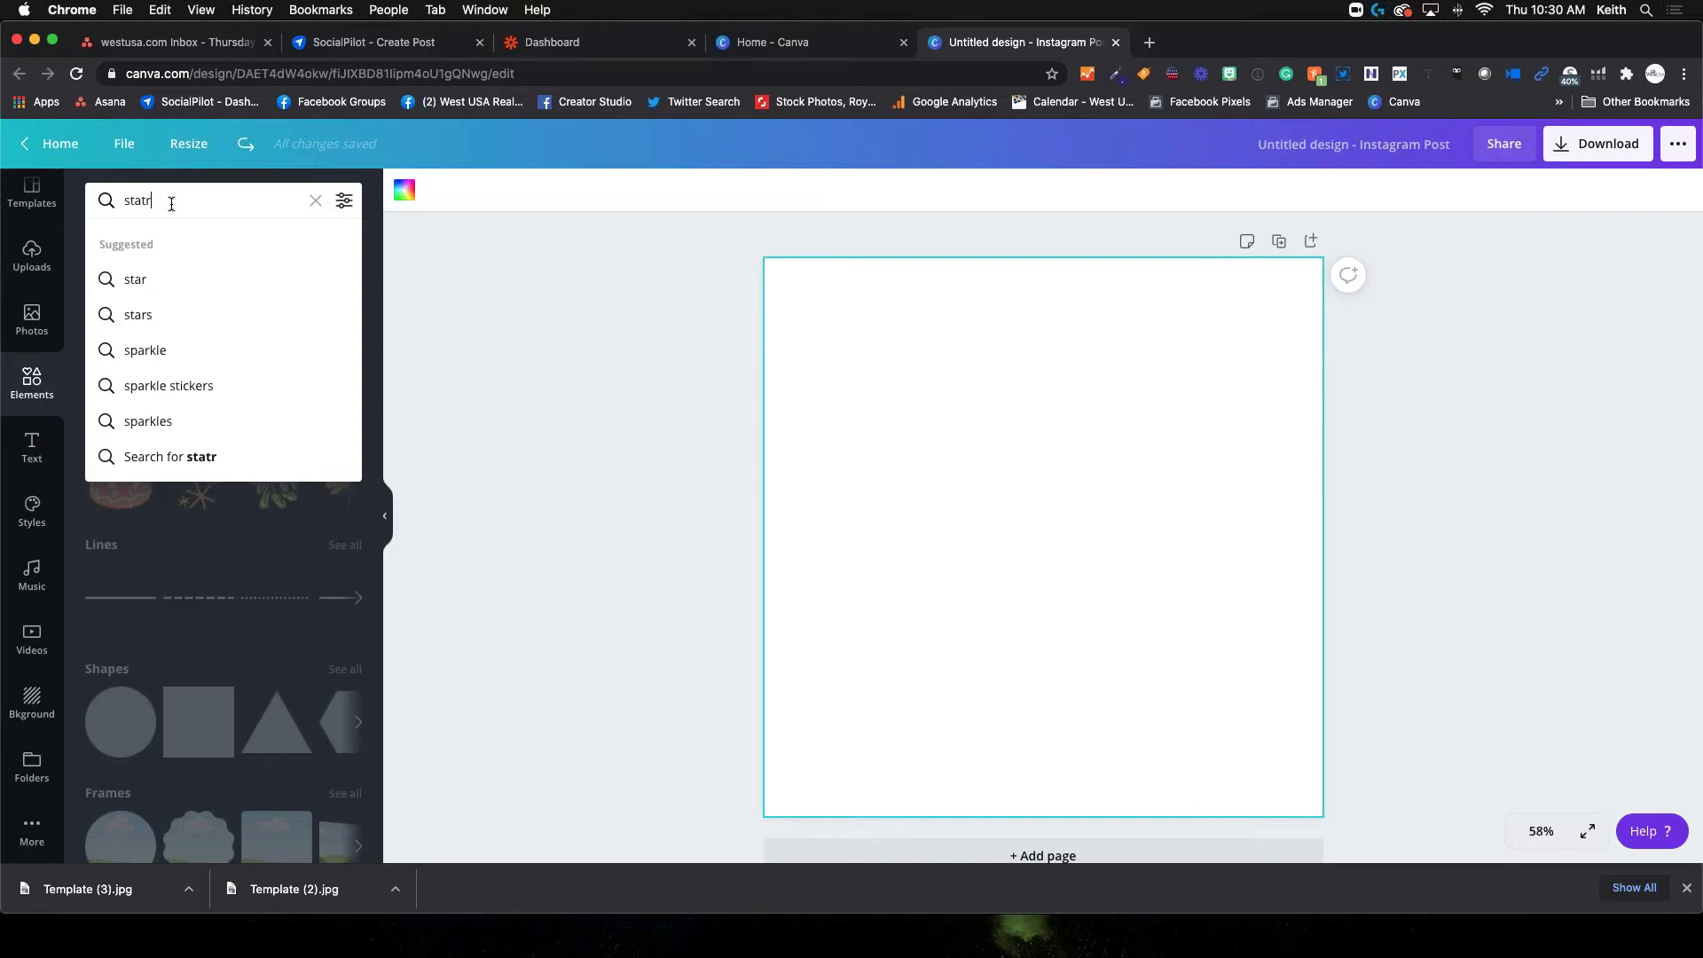
{"action": "key", "text": "BackSpace"}
{"action": "key", "text": "BackSpace"}
{"action": "type", "text": "rs"}
{"action": "key", "text": "Return"}
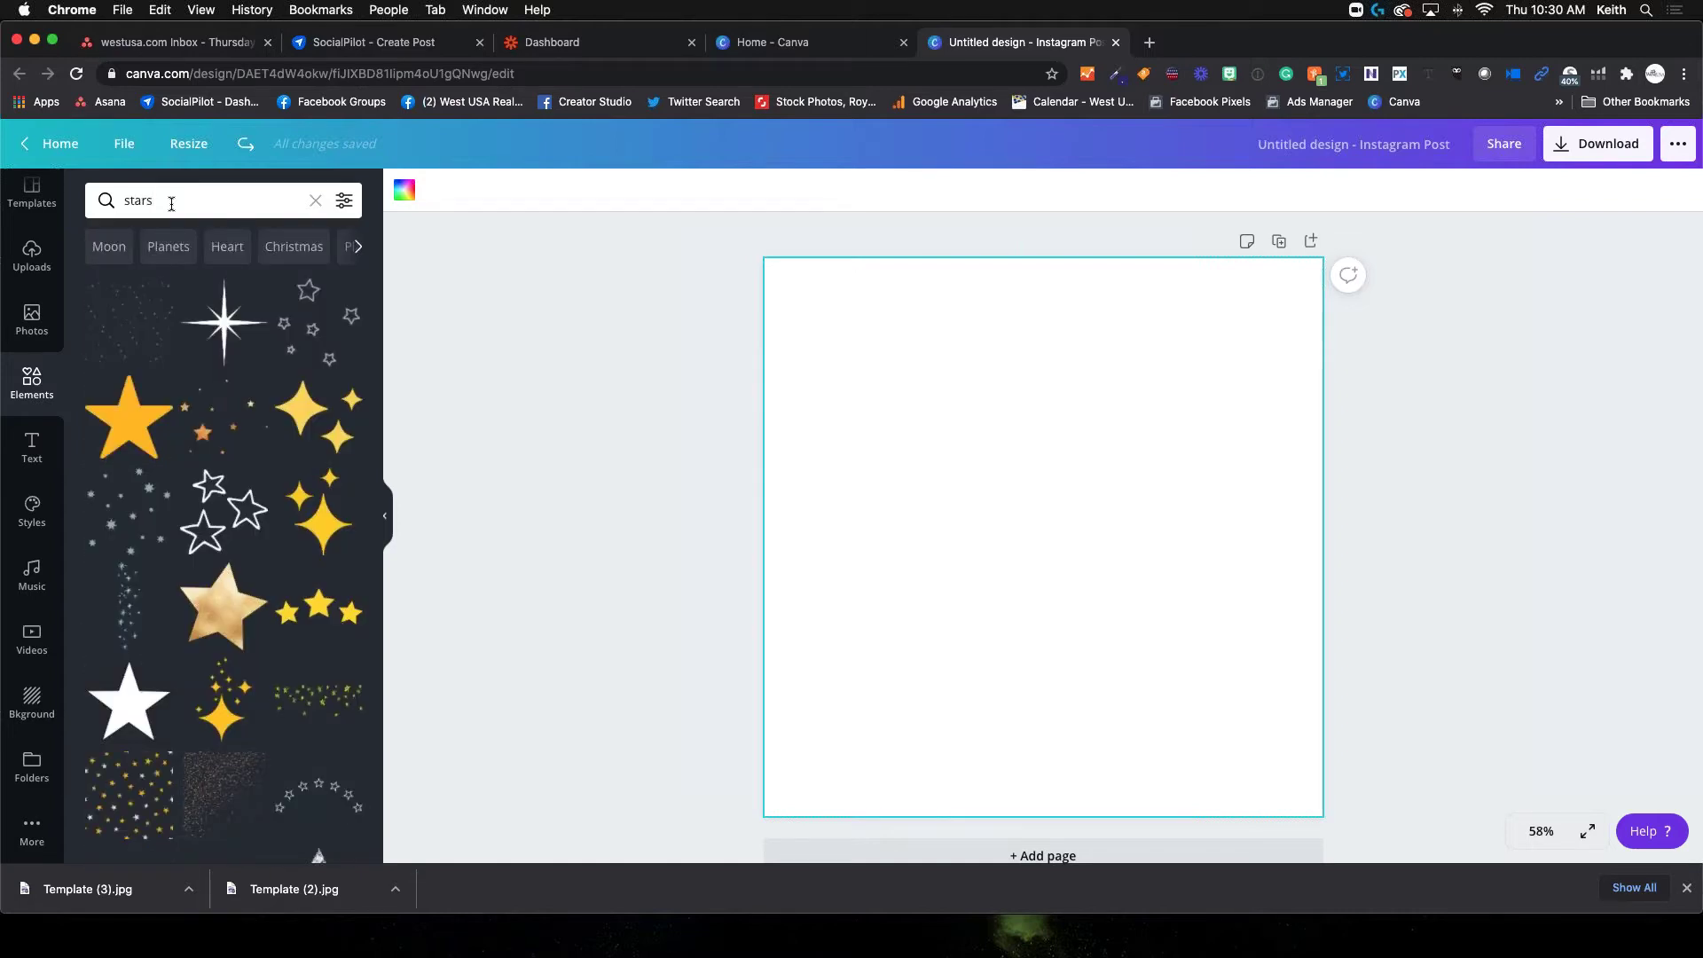
{"action": "scroll", "coordinate": [247, 631], "scroll_direction": "down", "scroll_amount": 6}
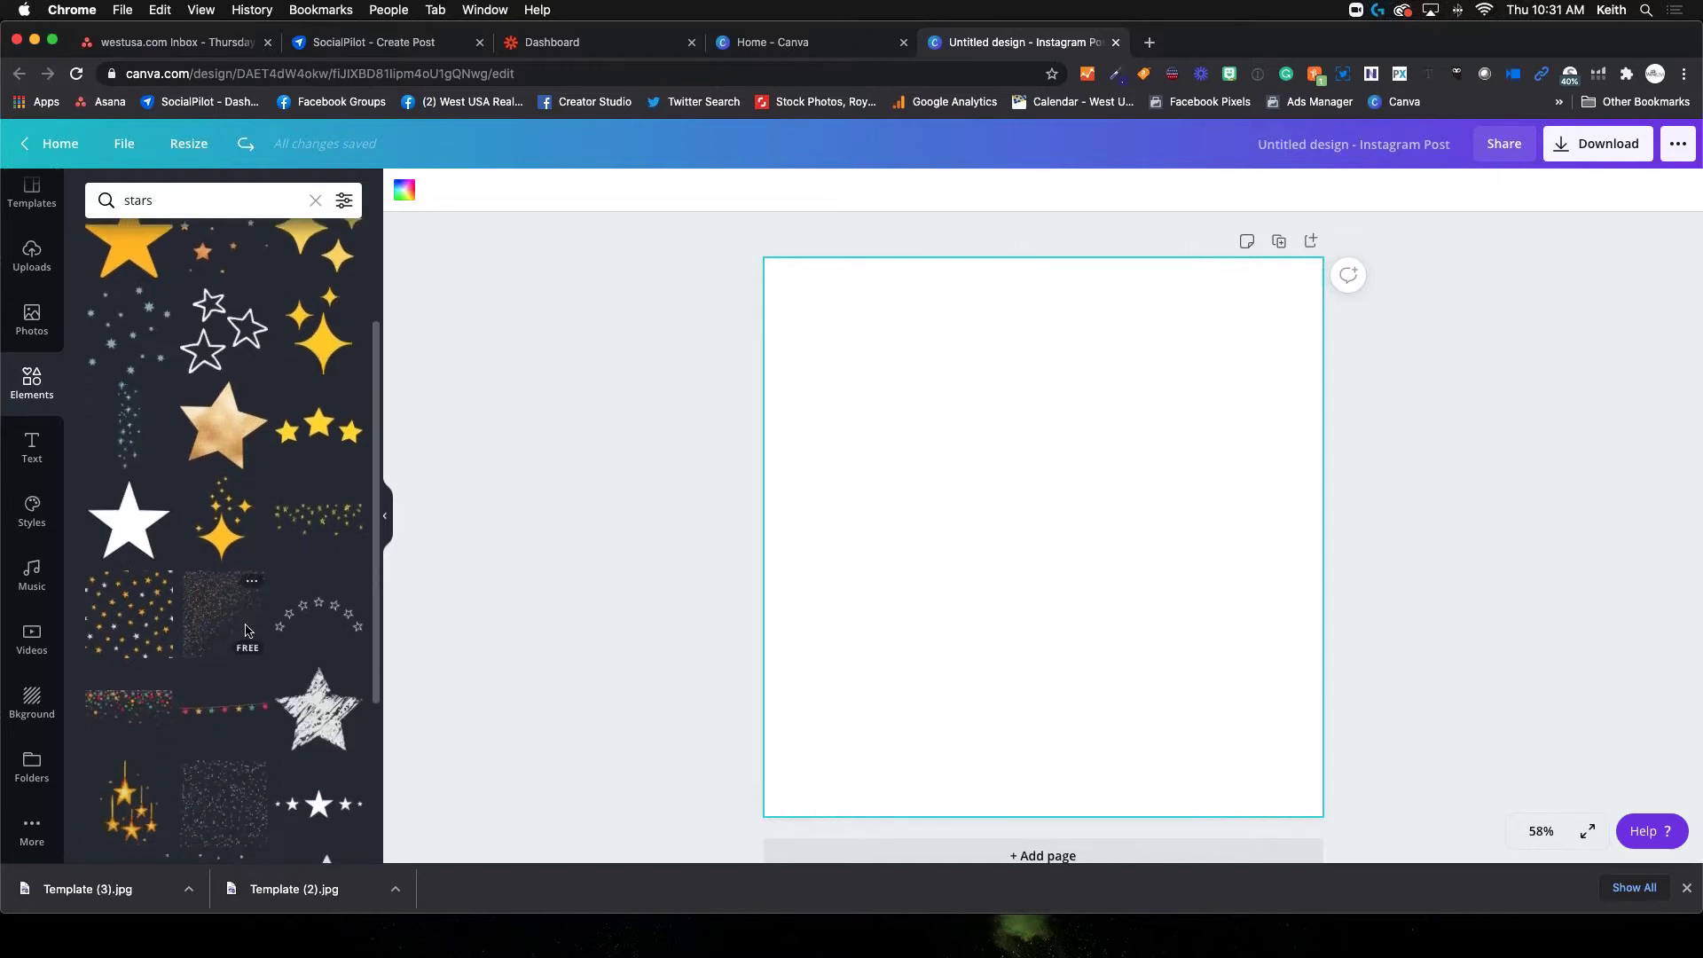
{"action": "scroll", "coordinate": [248, 631], "scroll_direction": "down", "scroll_amount": 3}
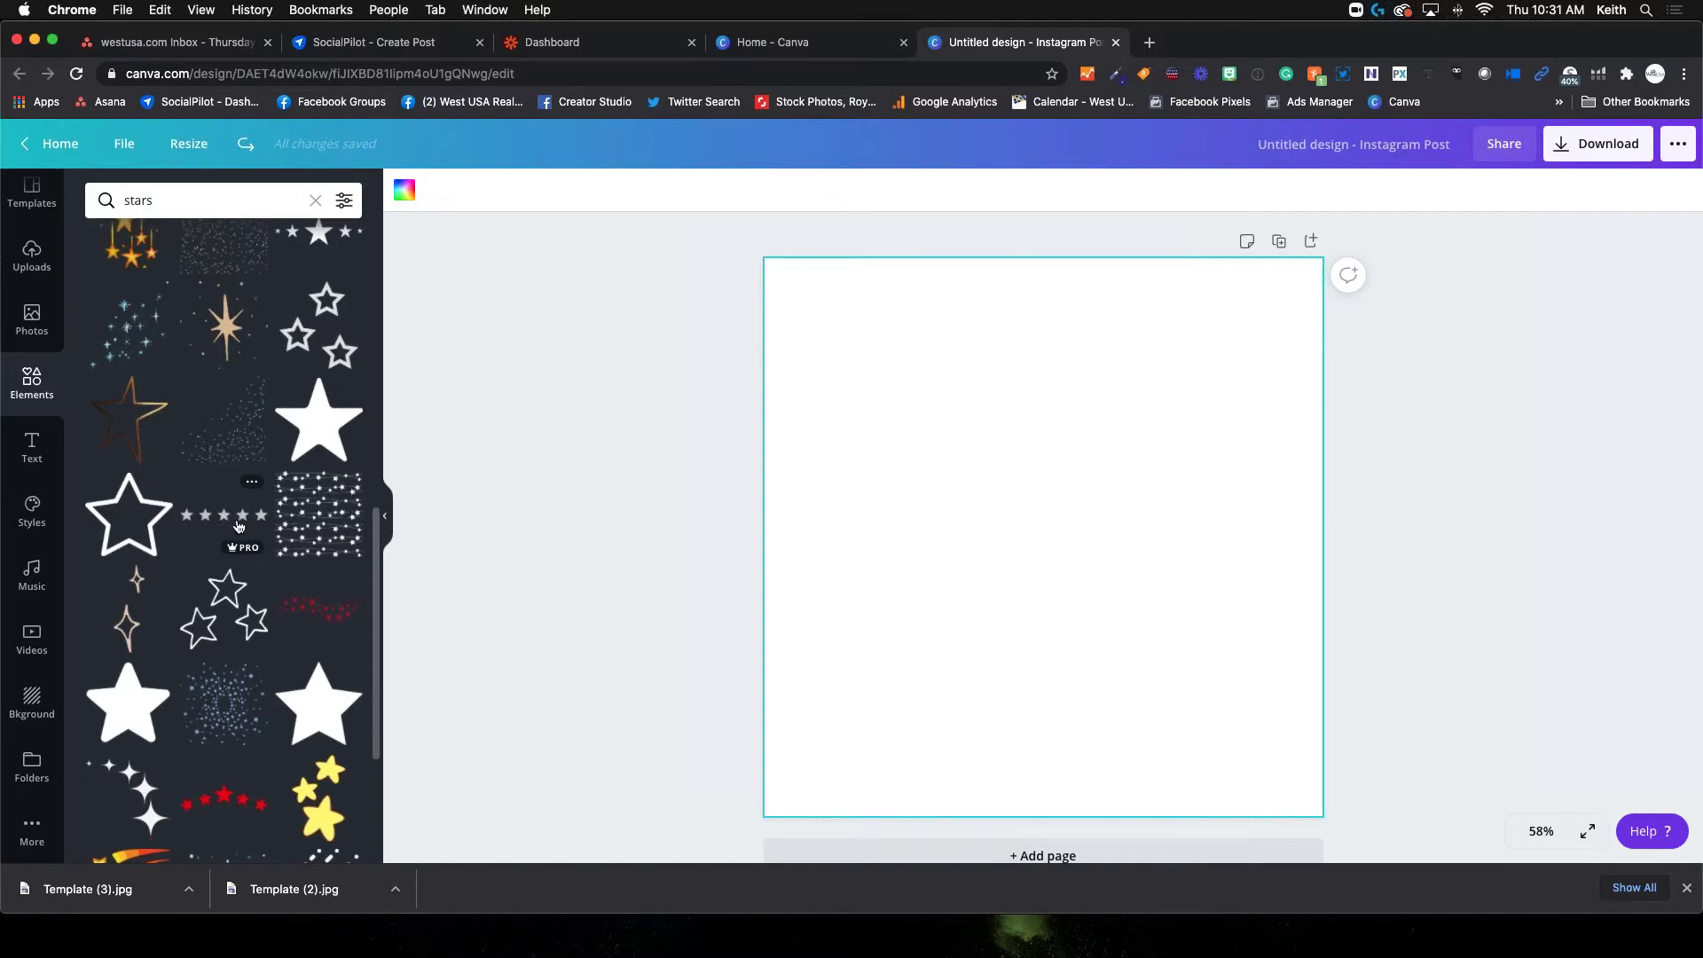
{"action": "left_click", "coordinate": [239, 527]}
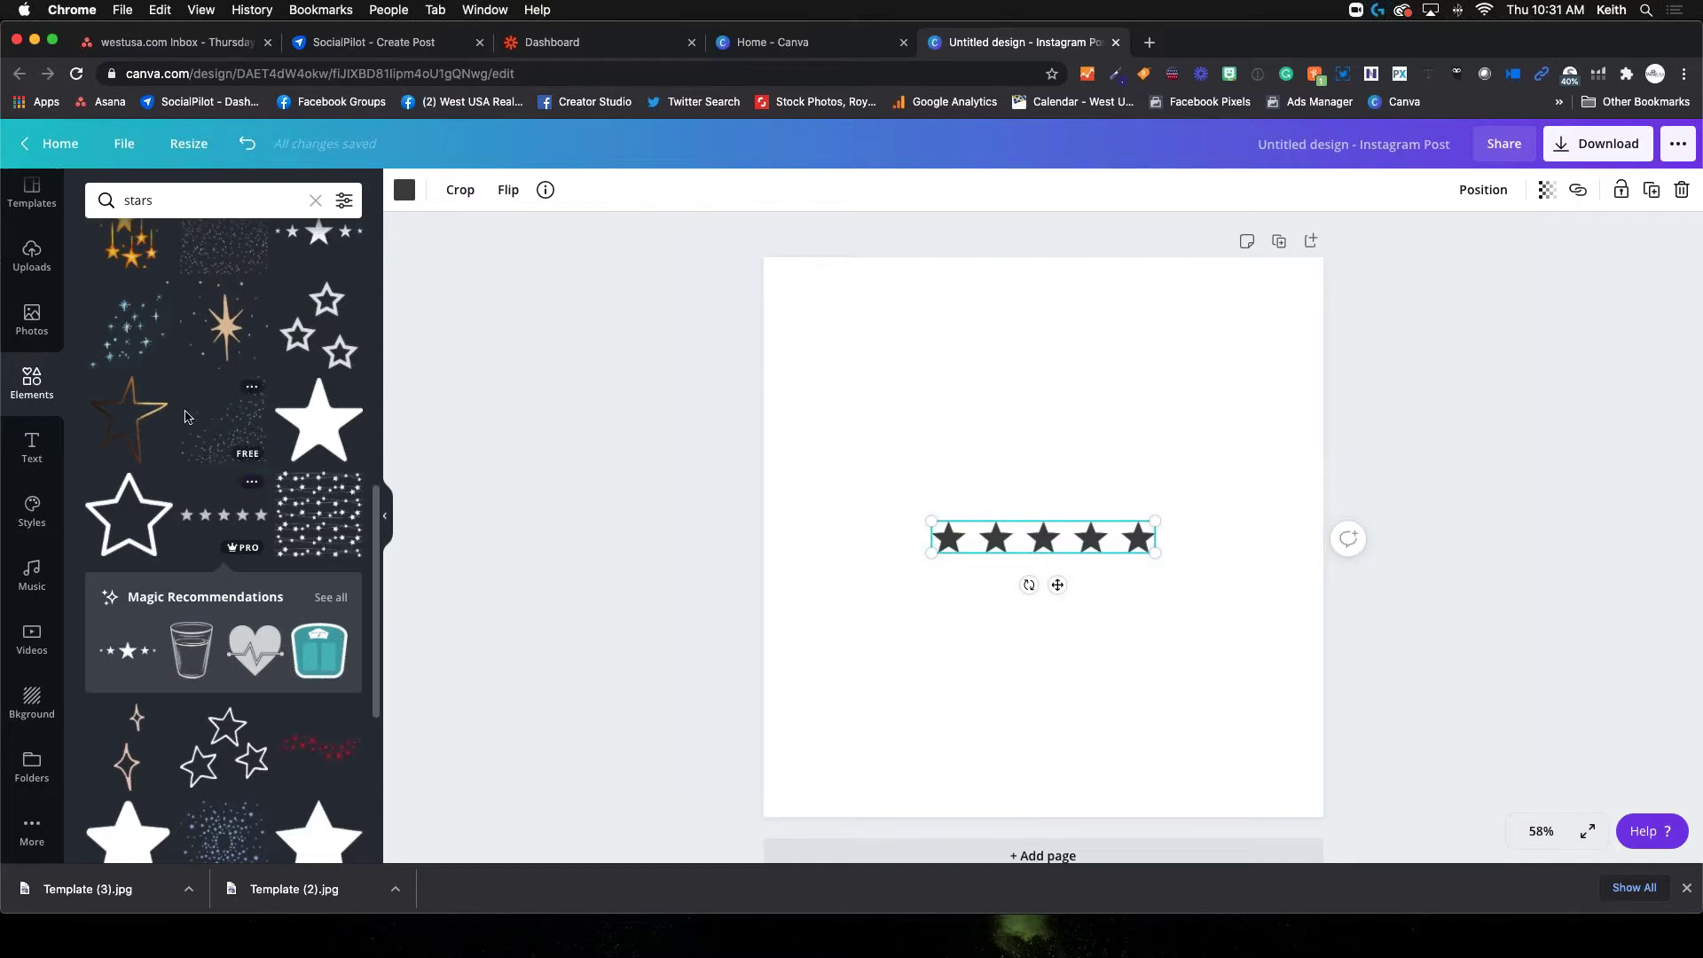
{"action": "left_click", "coordinate": [147, 417]}
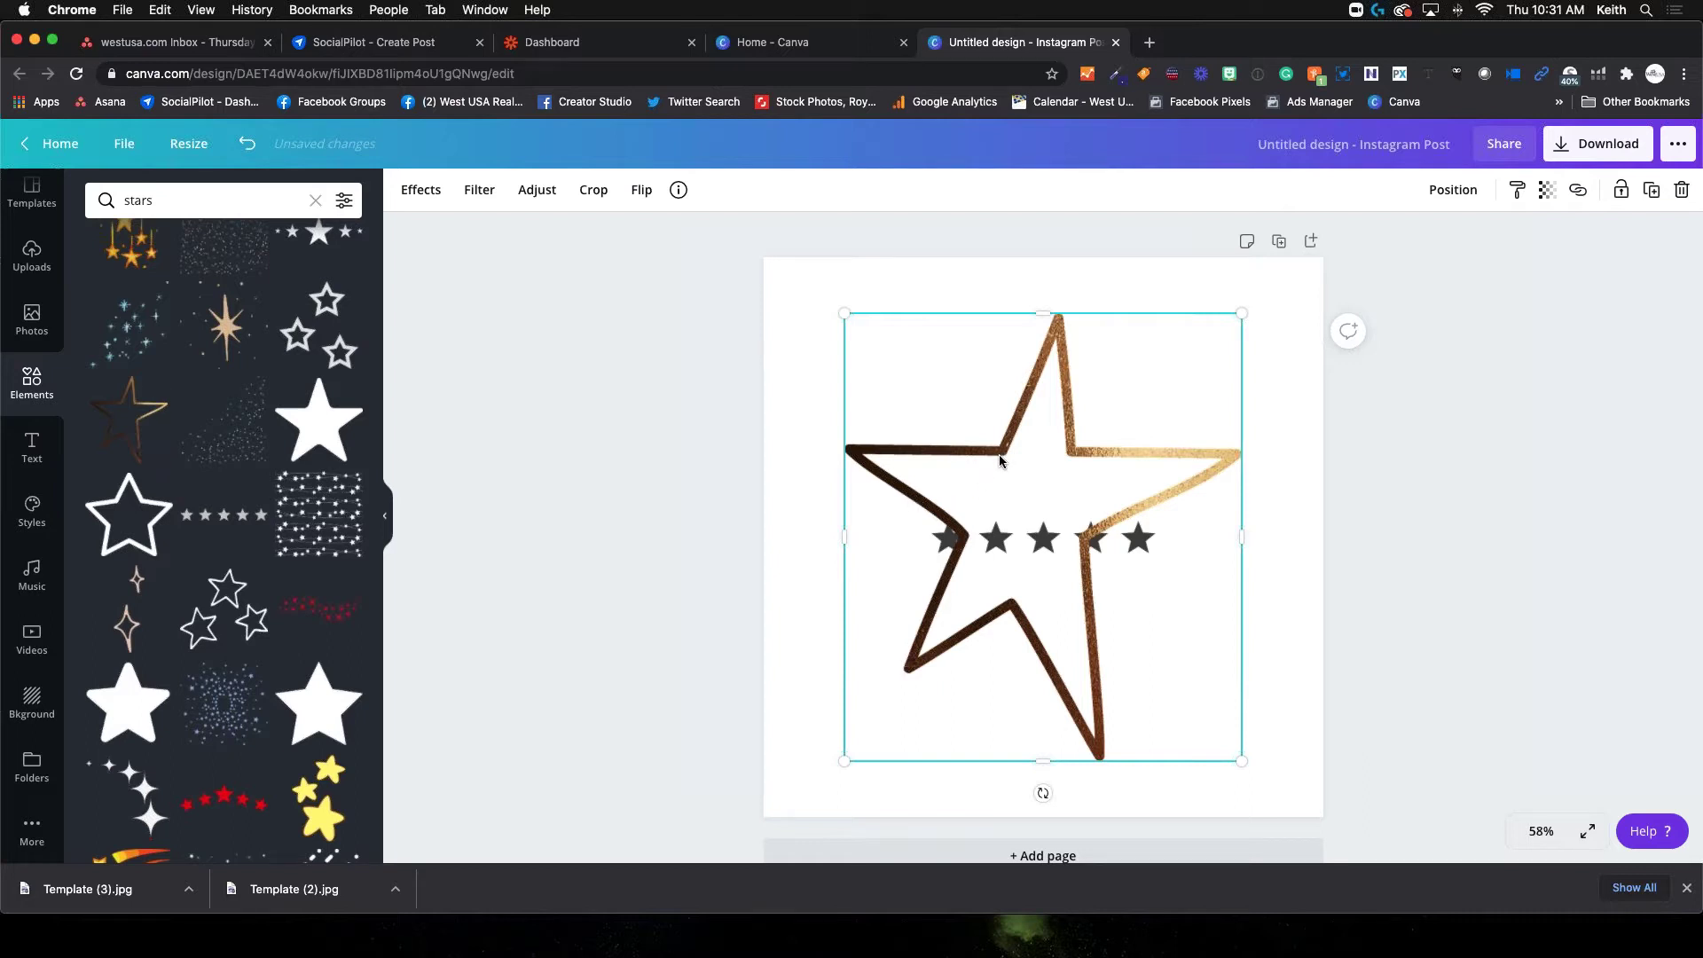
{"action": "key", "text": "Delete"}
{"action": "mouse_move", "coordinate": [317, 418]}
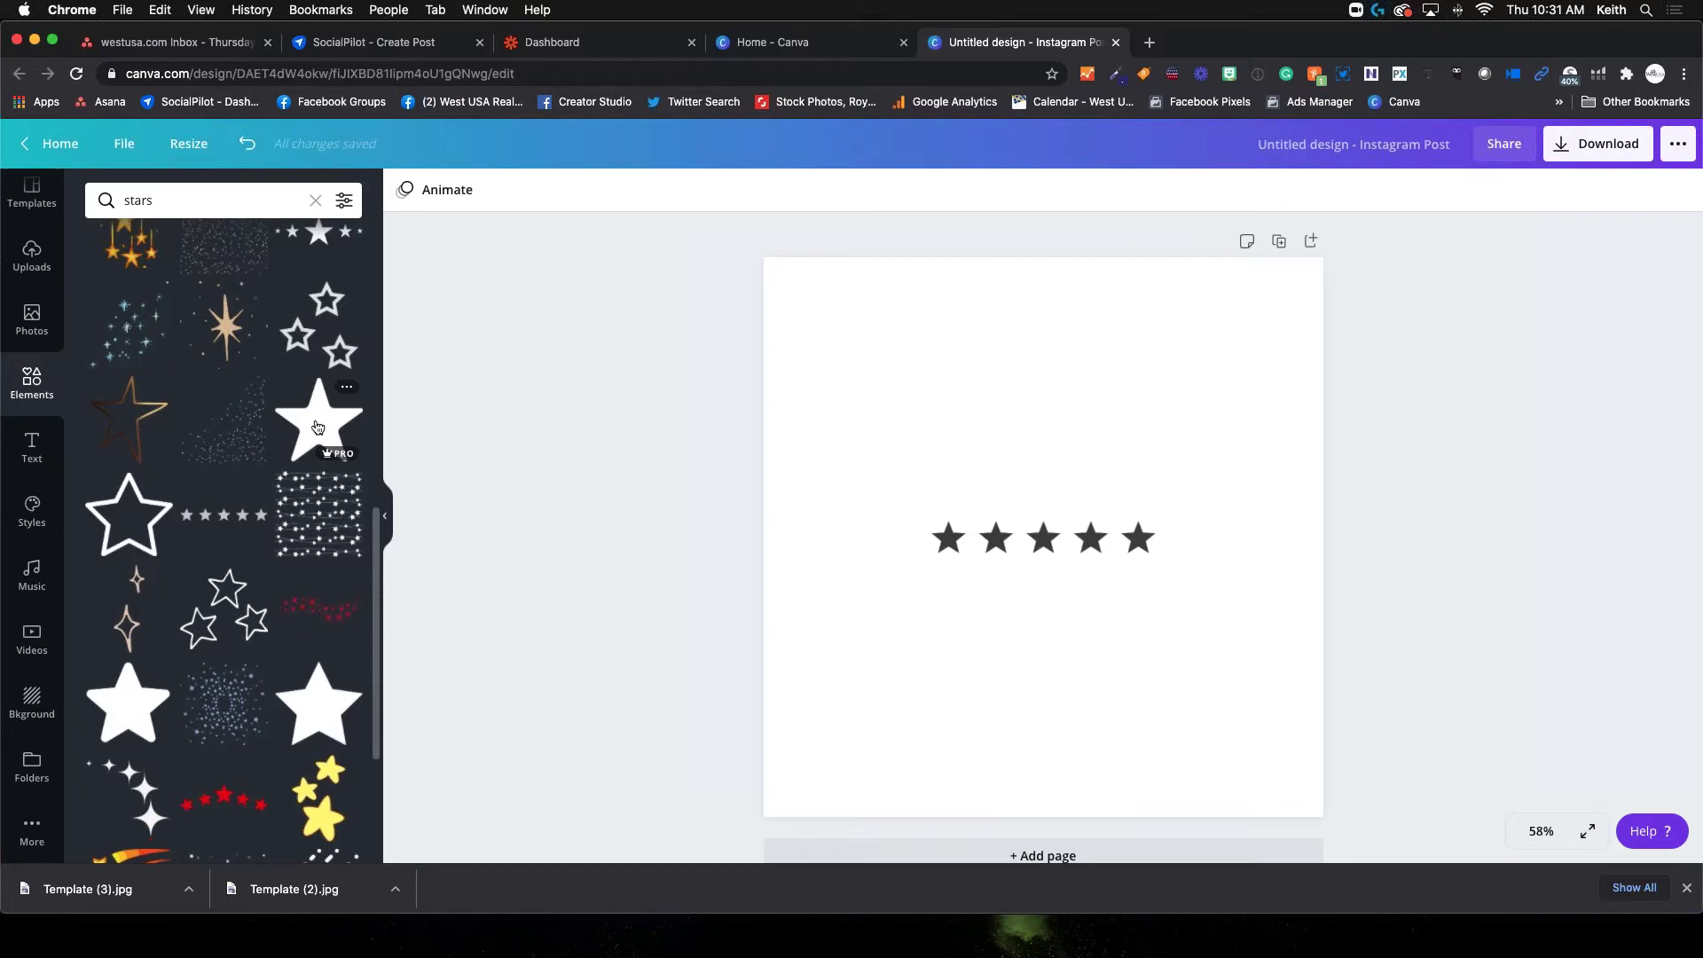
{"action": "left_click_drag", "start_coordinate": [317, 426], "coordinate": [1117, 346]}
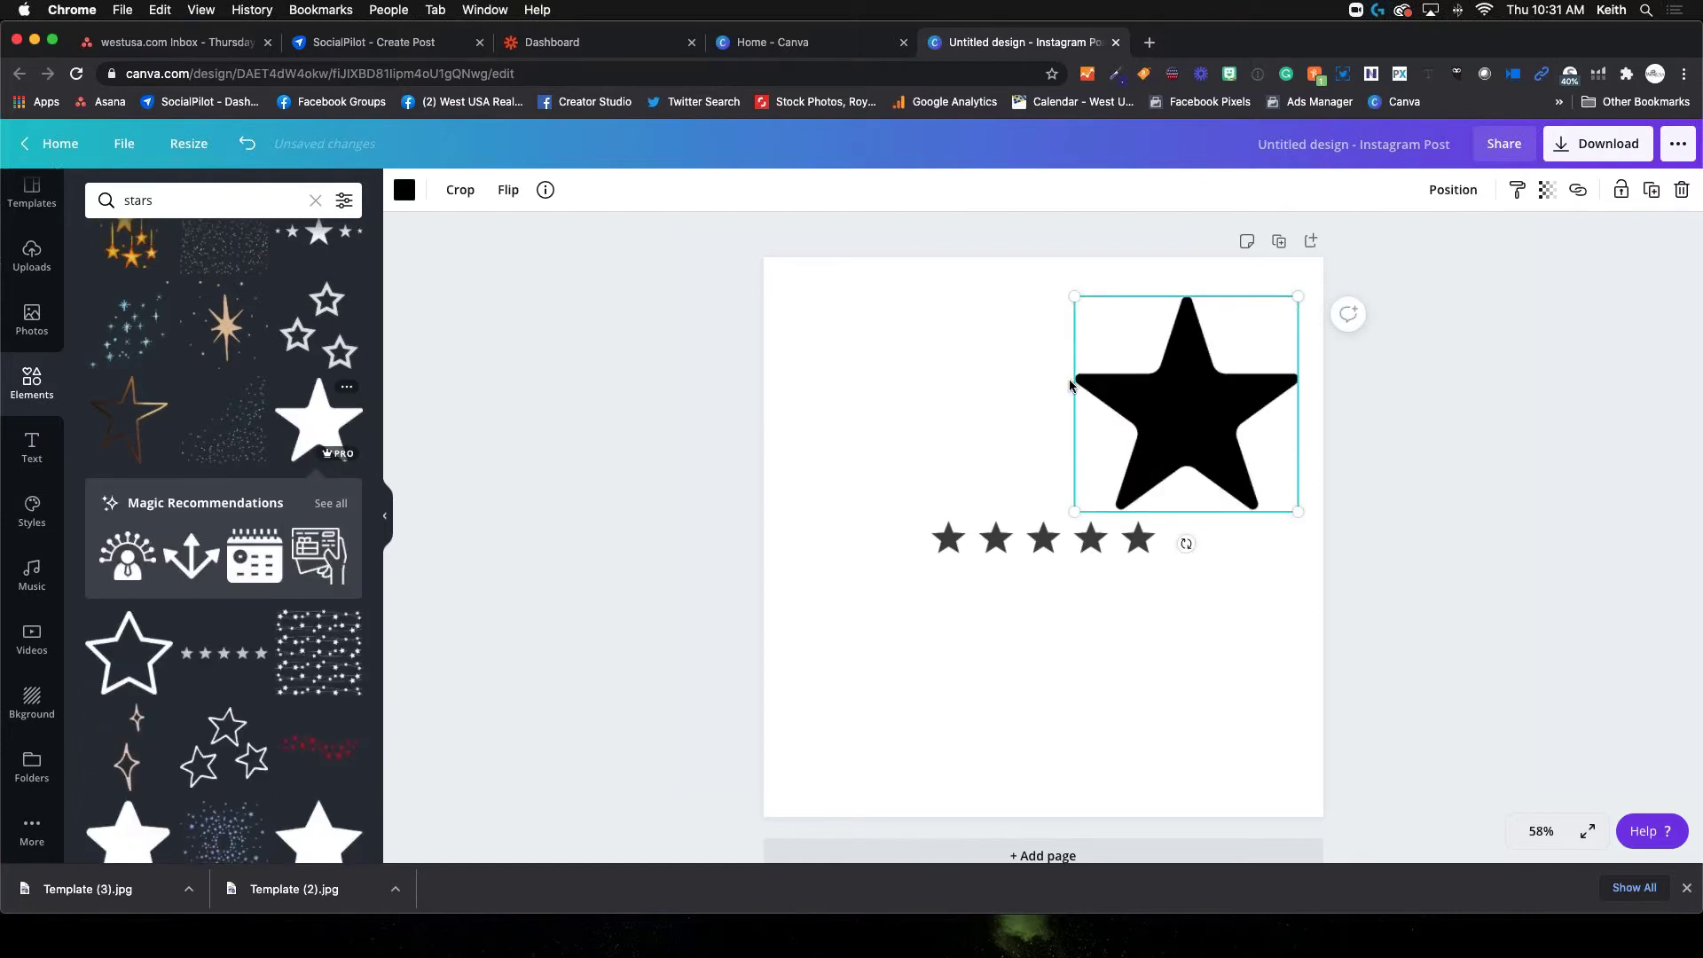
{"action": "key", "text": "Delete"}
{"action": "left_click", "coordinate": [957, 526]}
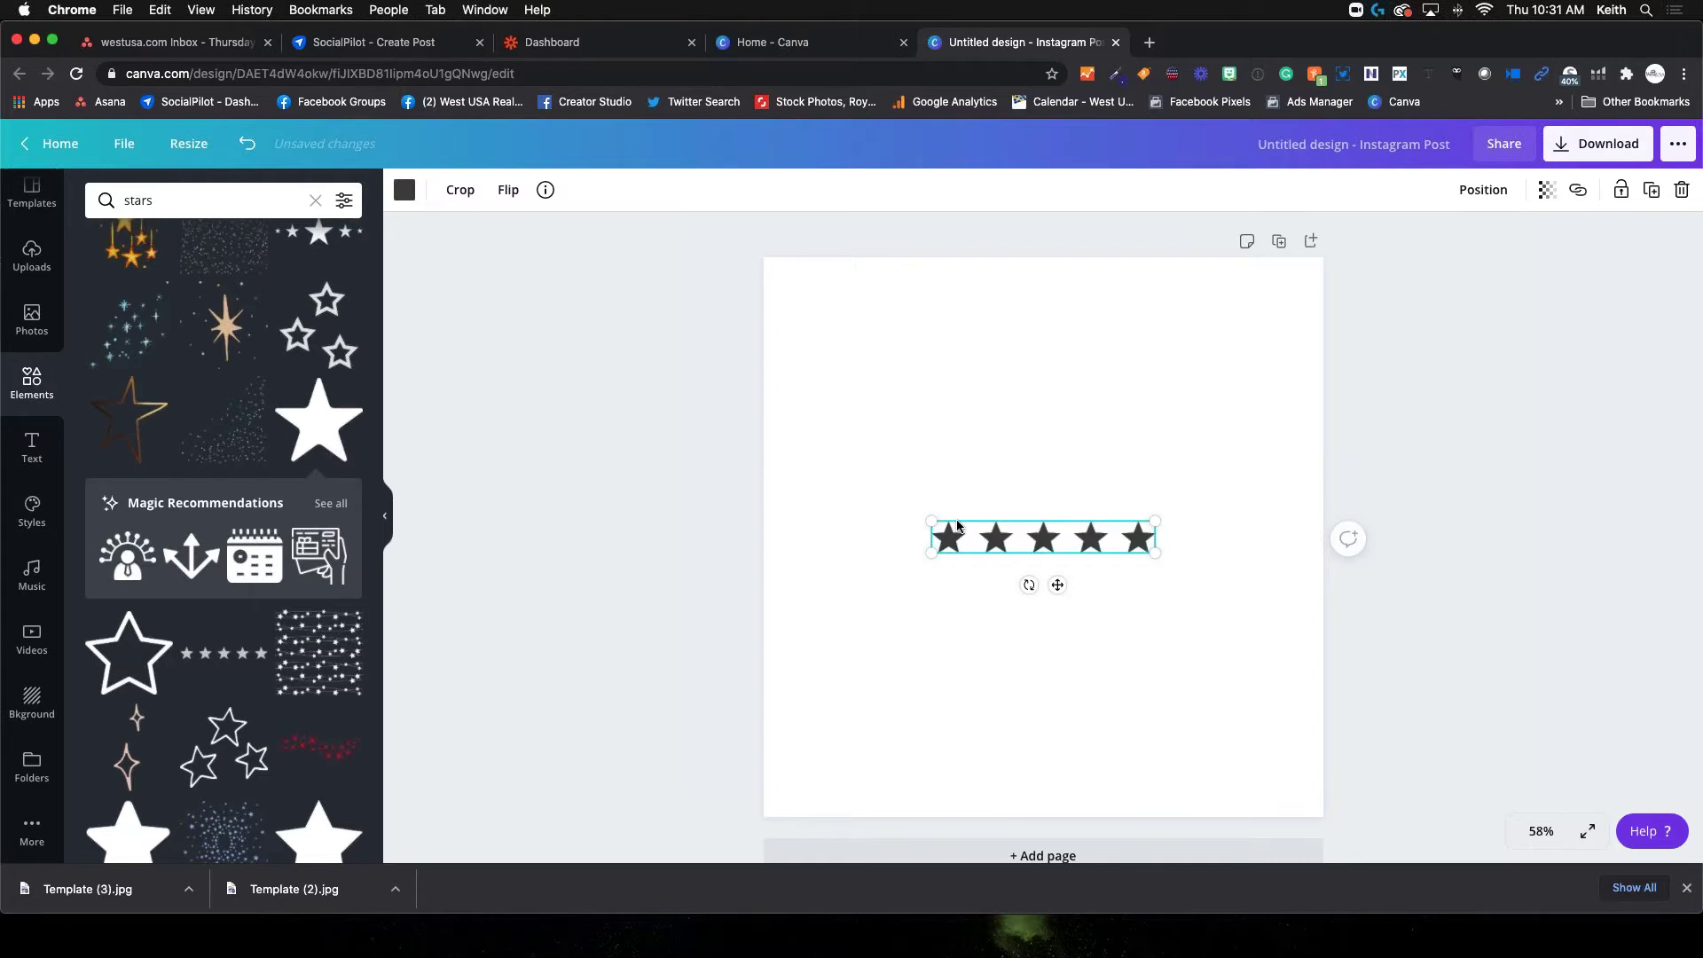
Move the star row up near the top of the post, on the centre guide
{"action": "mouse_move", "coordinate": [1045, 539]}
{"action": "left_mouse_down"}
{"action": "mouse_move", "coordinate": [1045, 448]}
{"action": "mouse_move", "coordinate": [1042, 555]}
{"action": "mouse_move", "coordinate": [1043, 495]}
{"action": "mouse_move", "coordinate": [1038, 547]}
{"action": "mouse_move", "coordinate": [1045, 529]}
{"action": "mouse_move", "coordinate": [981, 505]}
{"action": "mouse_move", "coordinate": [1059, 549]}
{"action": "mouse_move", "coordinate": [1058, 517]}
{"action": "left_mouse_up"}
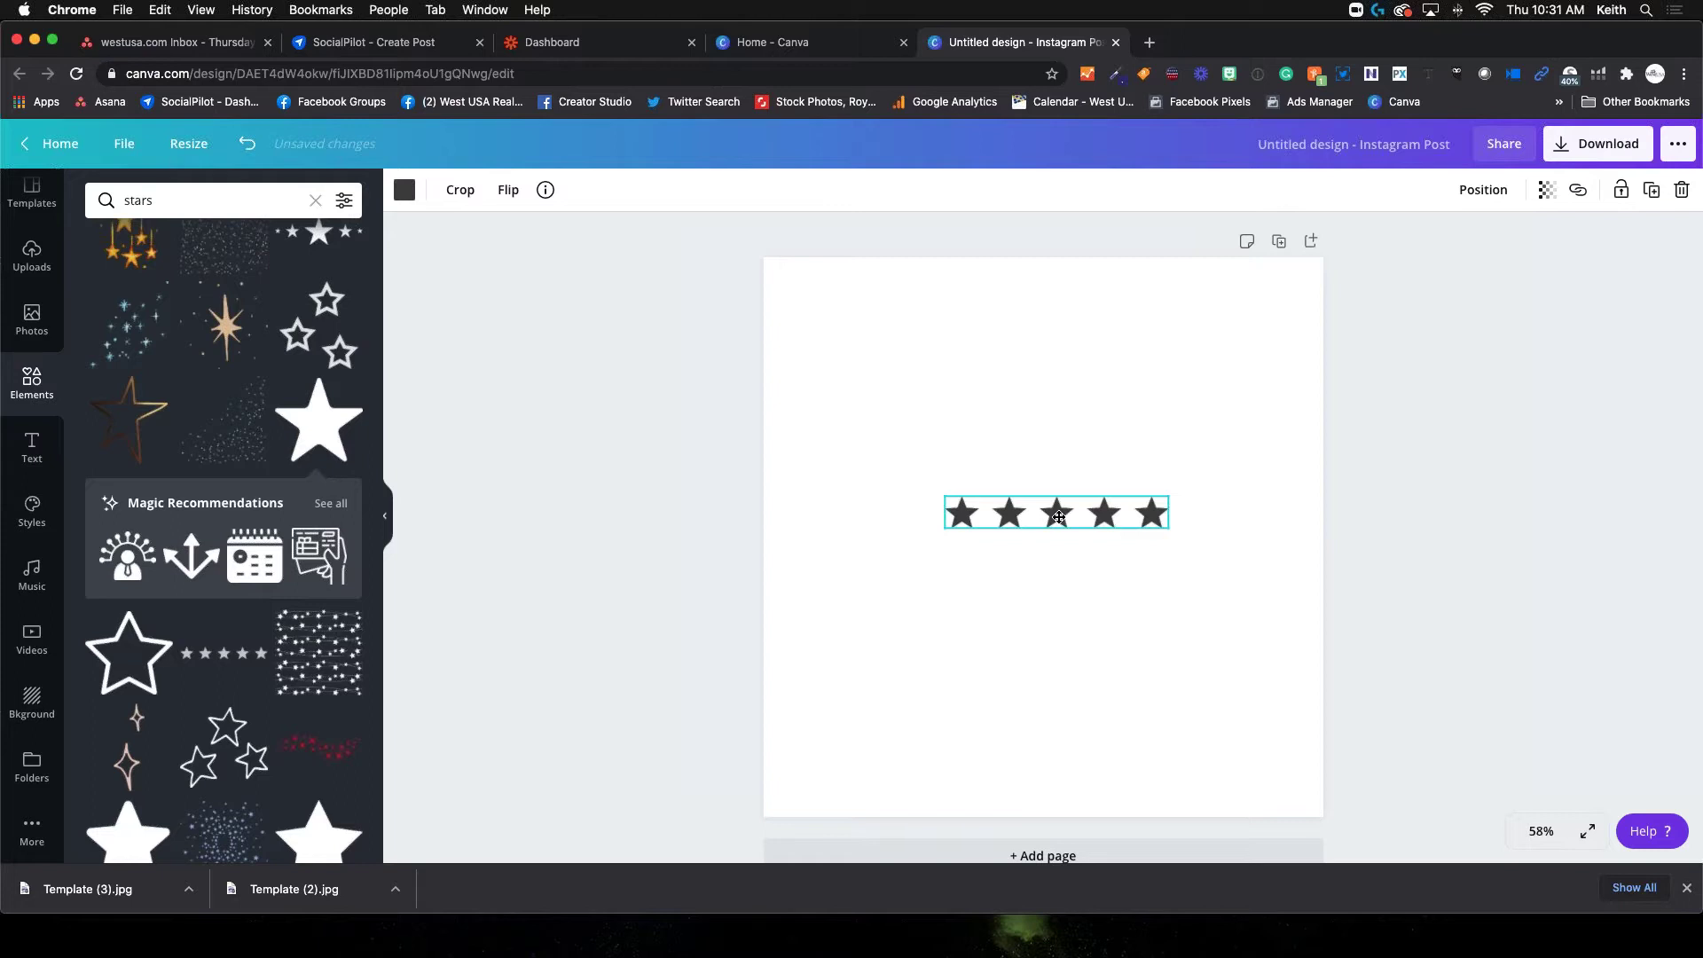
{"action": "left_click_drag", "start_coordinate": [1059, 517], "coordinate": [1049, 358]}
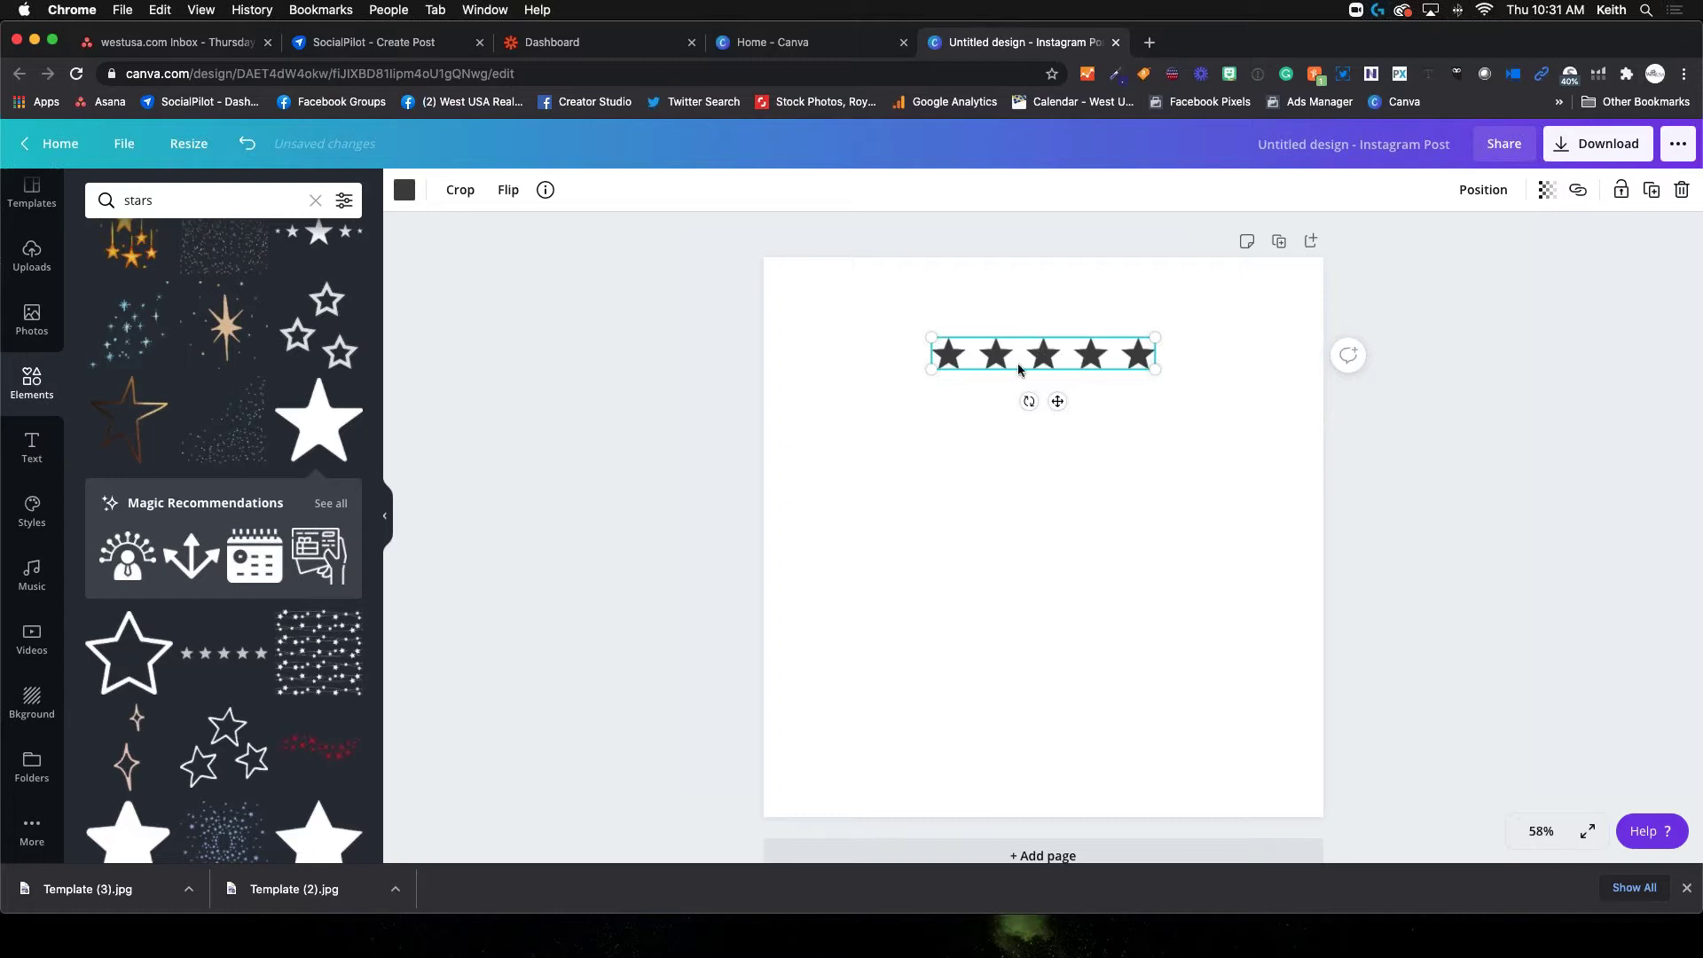
{"action": "left_click", "coordinate": [1052, 331]}
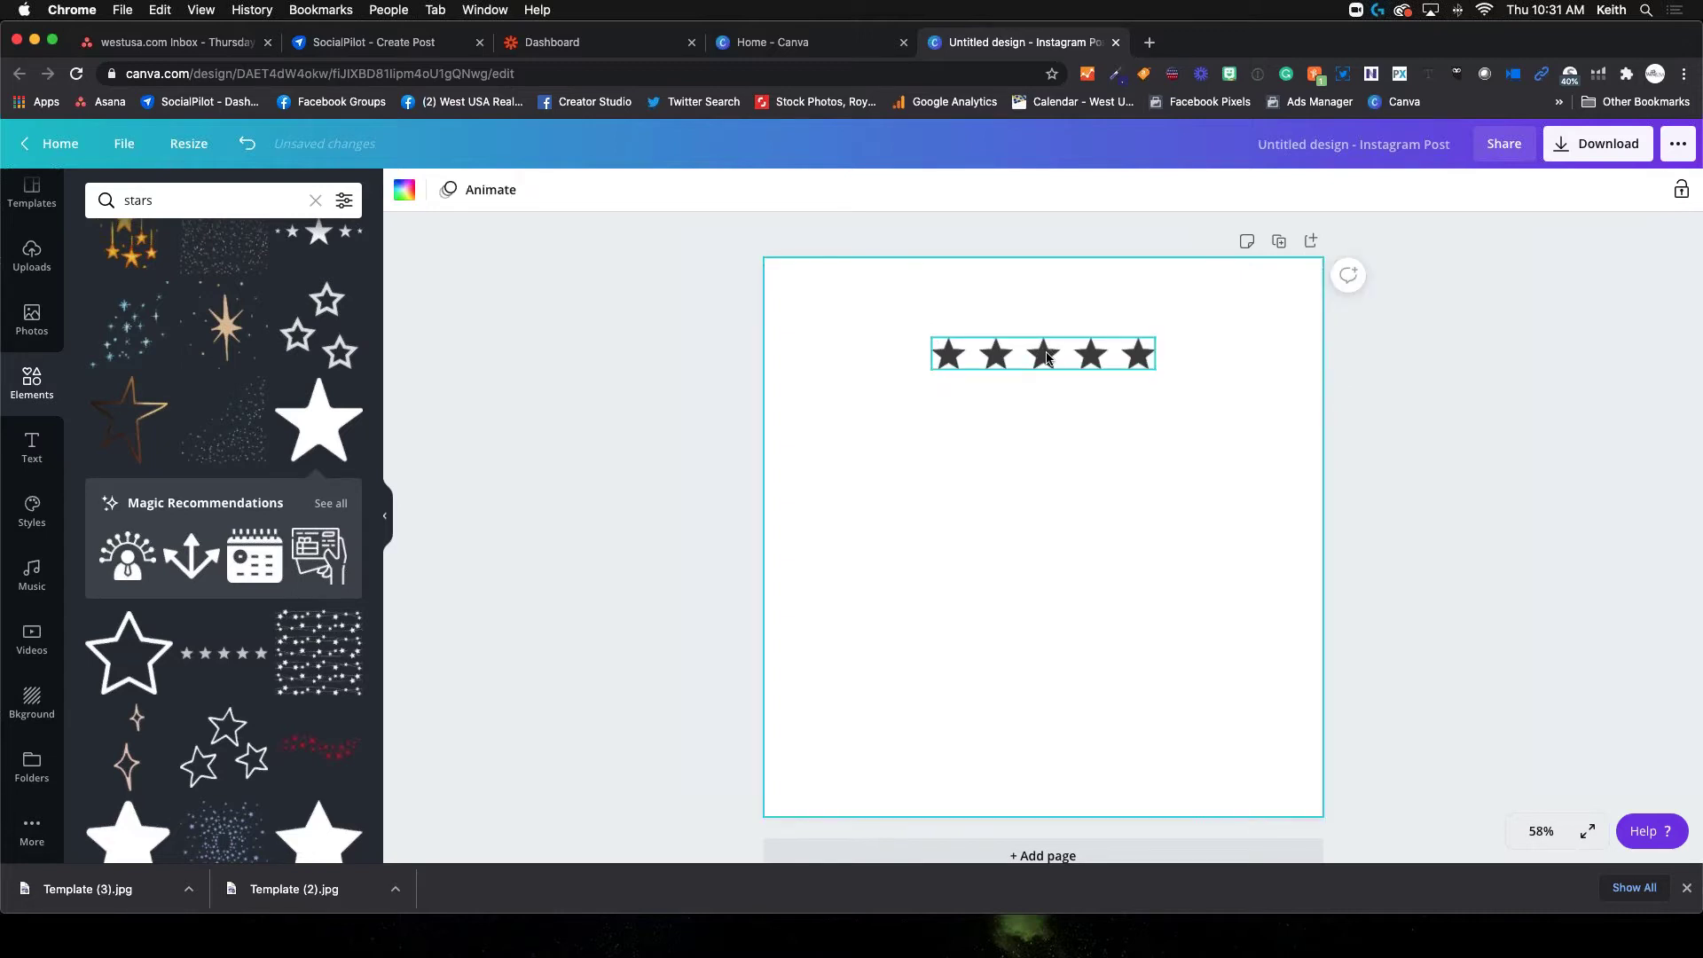
{"action": "left_click", "coordinate": [1046, 358]}
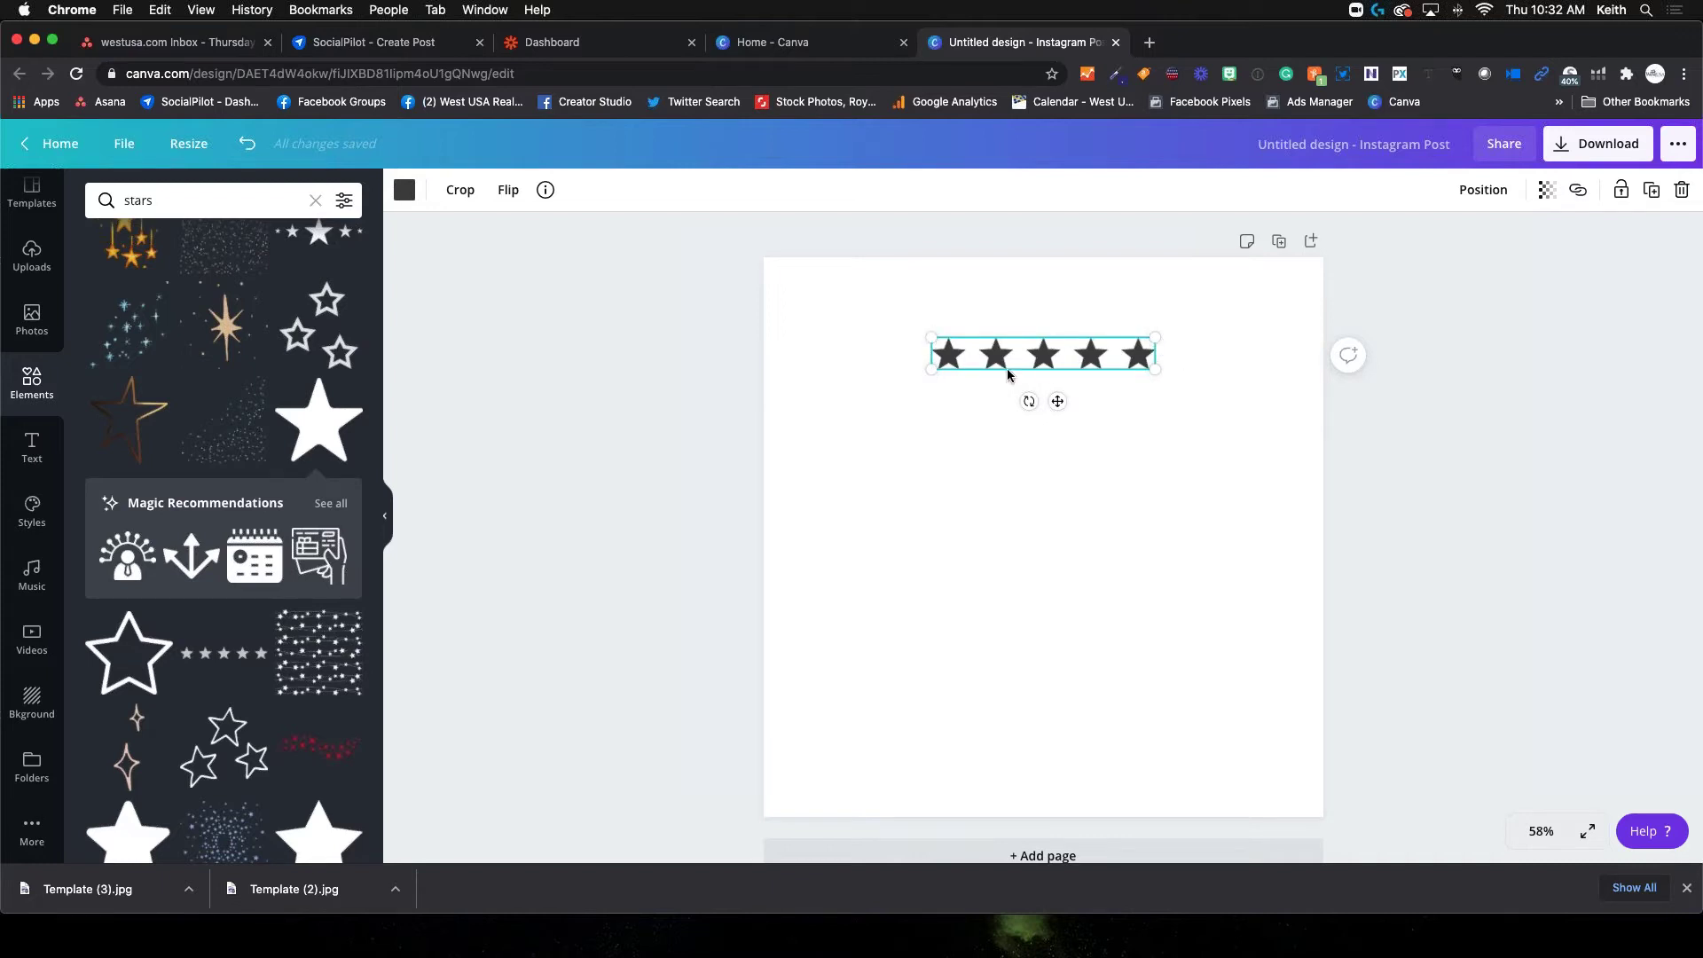
Enlarge the star row to about 714 wide and re-centre it near the top
{"action": "left_click_drag", "start_coordinate": [923, 374], "coordinate": [794, 454]}
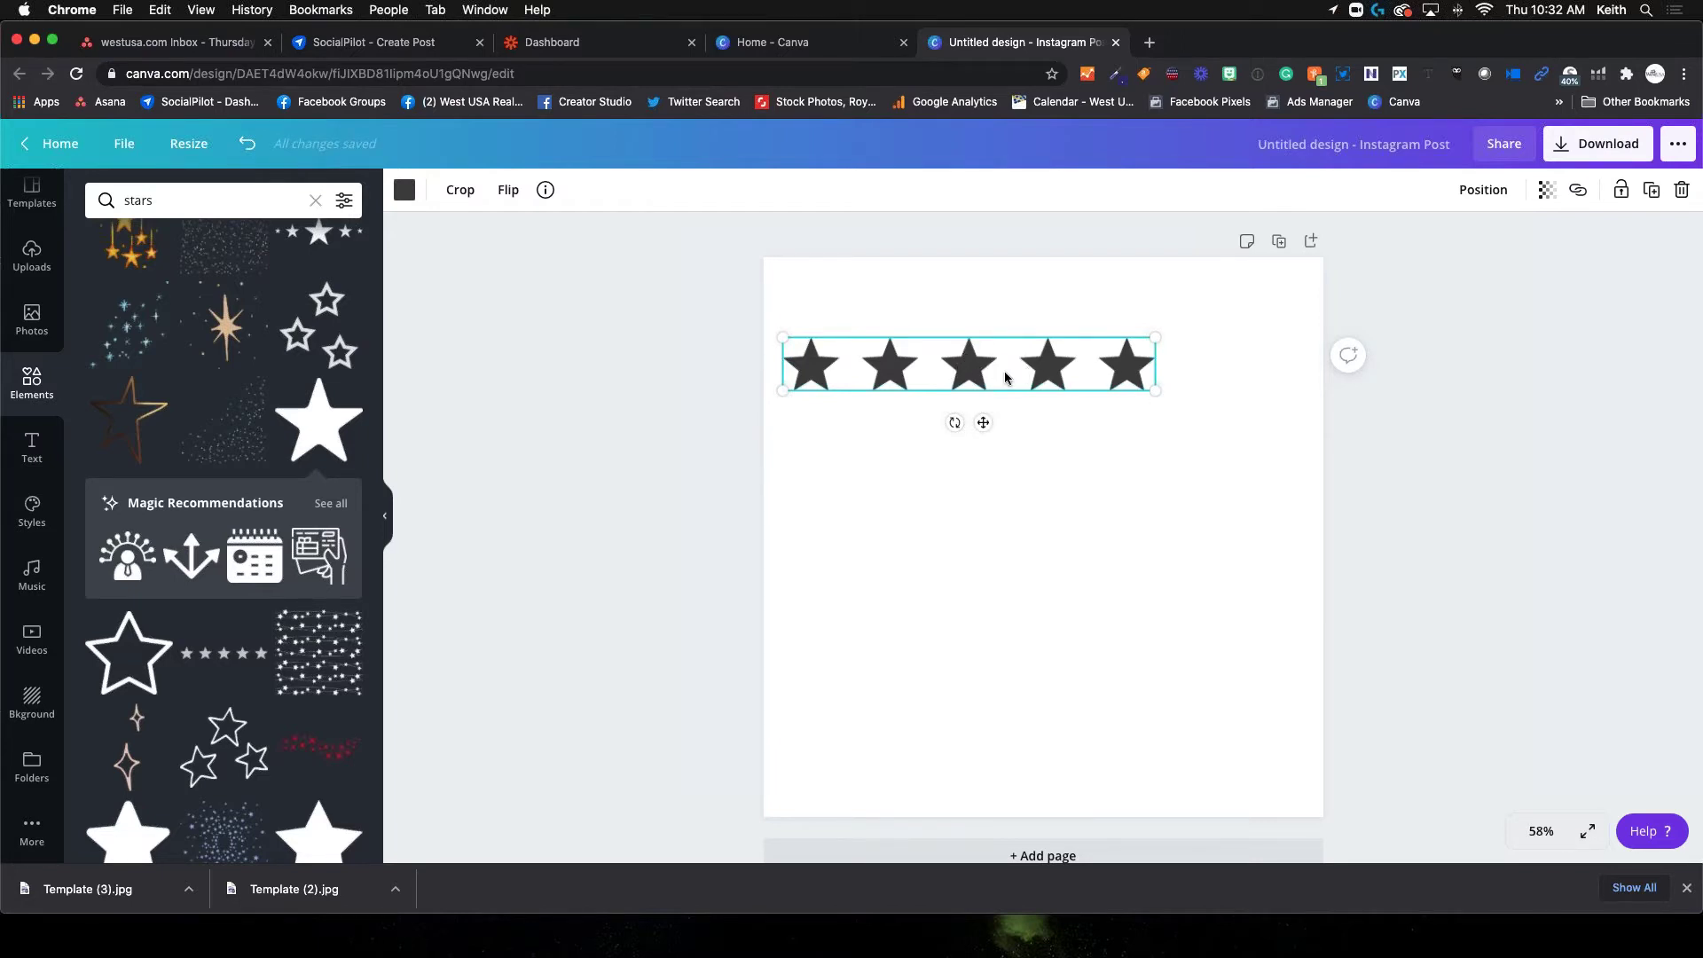
{"action": "scroll", "coordinate": [984, 377], "scroll_direction": "up", "scroll_amount": 1}
{"action": "left_click_drag", "start_coordinate": [972, 372], "coordinate": [1043, 360]}
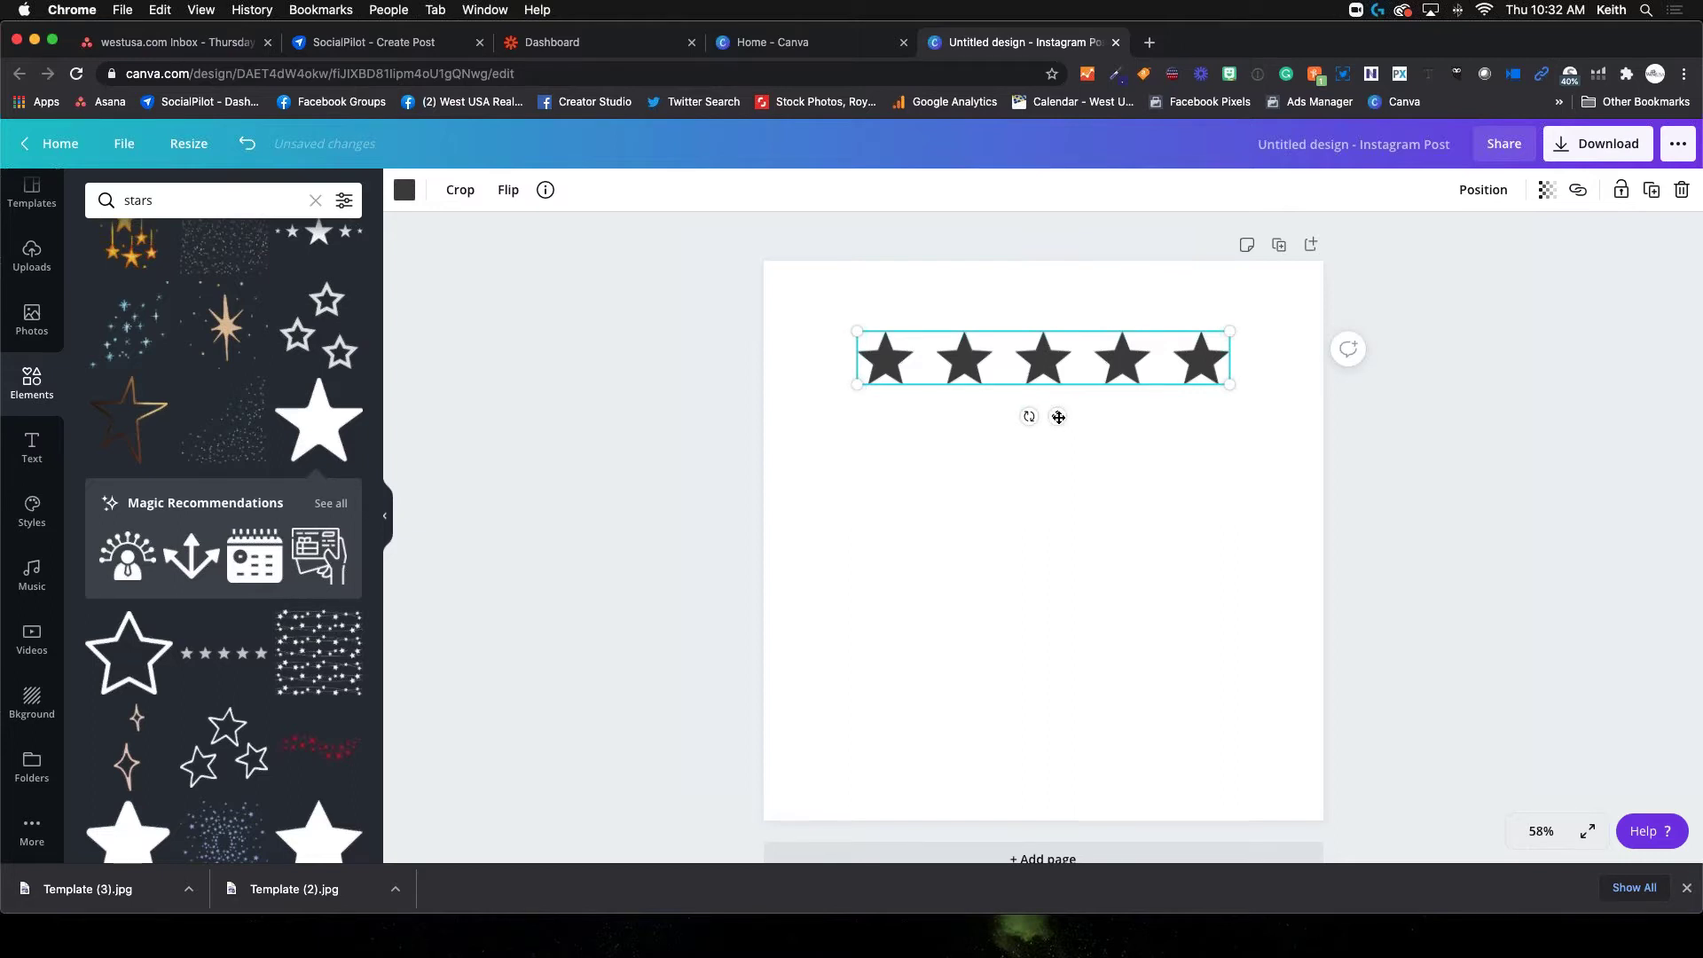
{"action": "mouse_move", "coordinate": [1058, 417]}
{"action": "left_mouse_down"}
{"action": "mouse_move", "coordinate": [1075, 441]}
{"action": "mouse_move", "coordinate": [1020, 479]}
{"action": "mouse_move", "coordinate": [1073, 543]}
{"action": "mouse_move", "coordinate": [1060, 418]}
{"action": "left_mouse_up"}
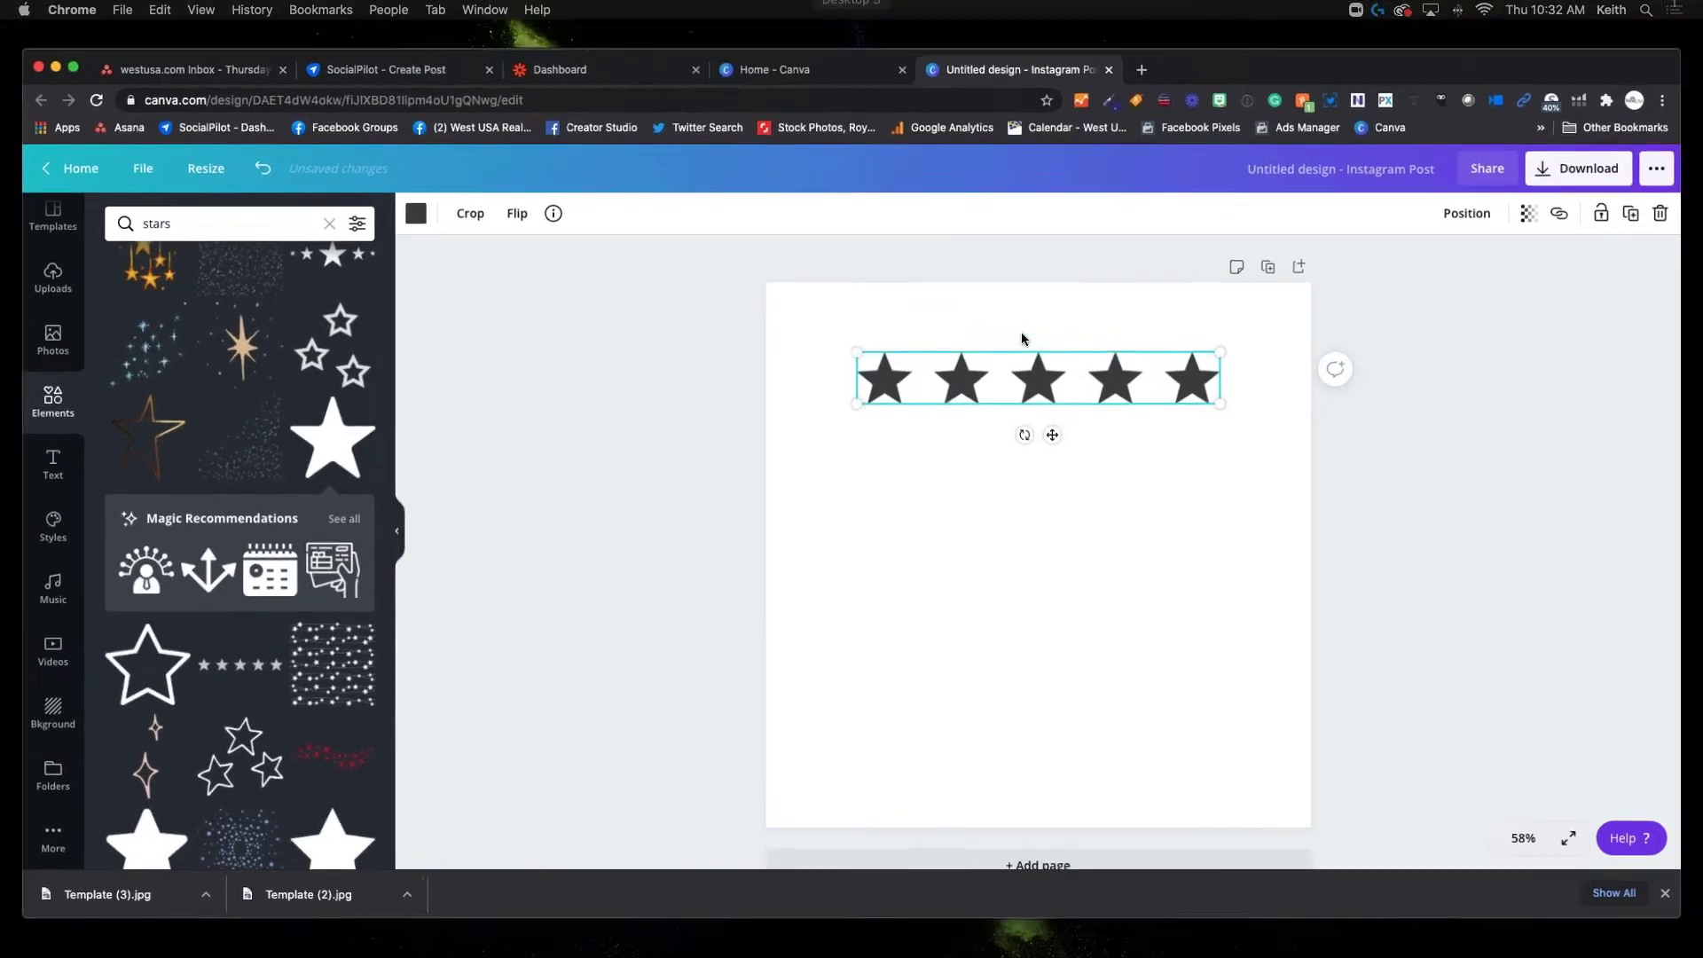
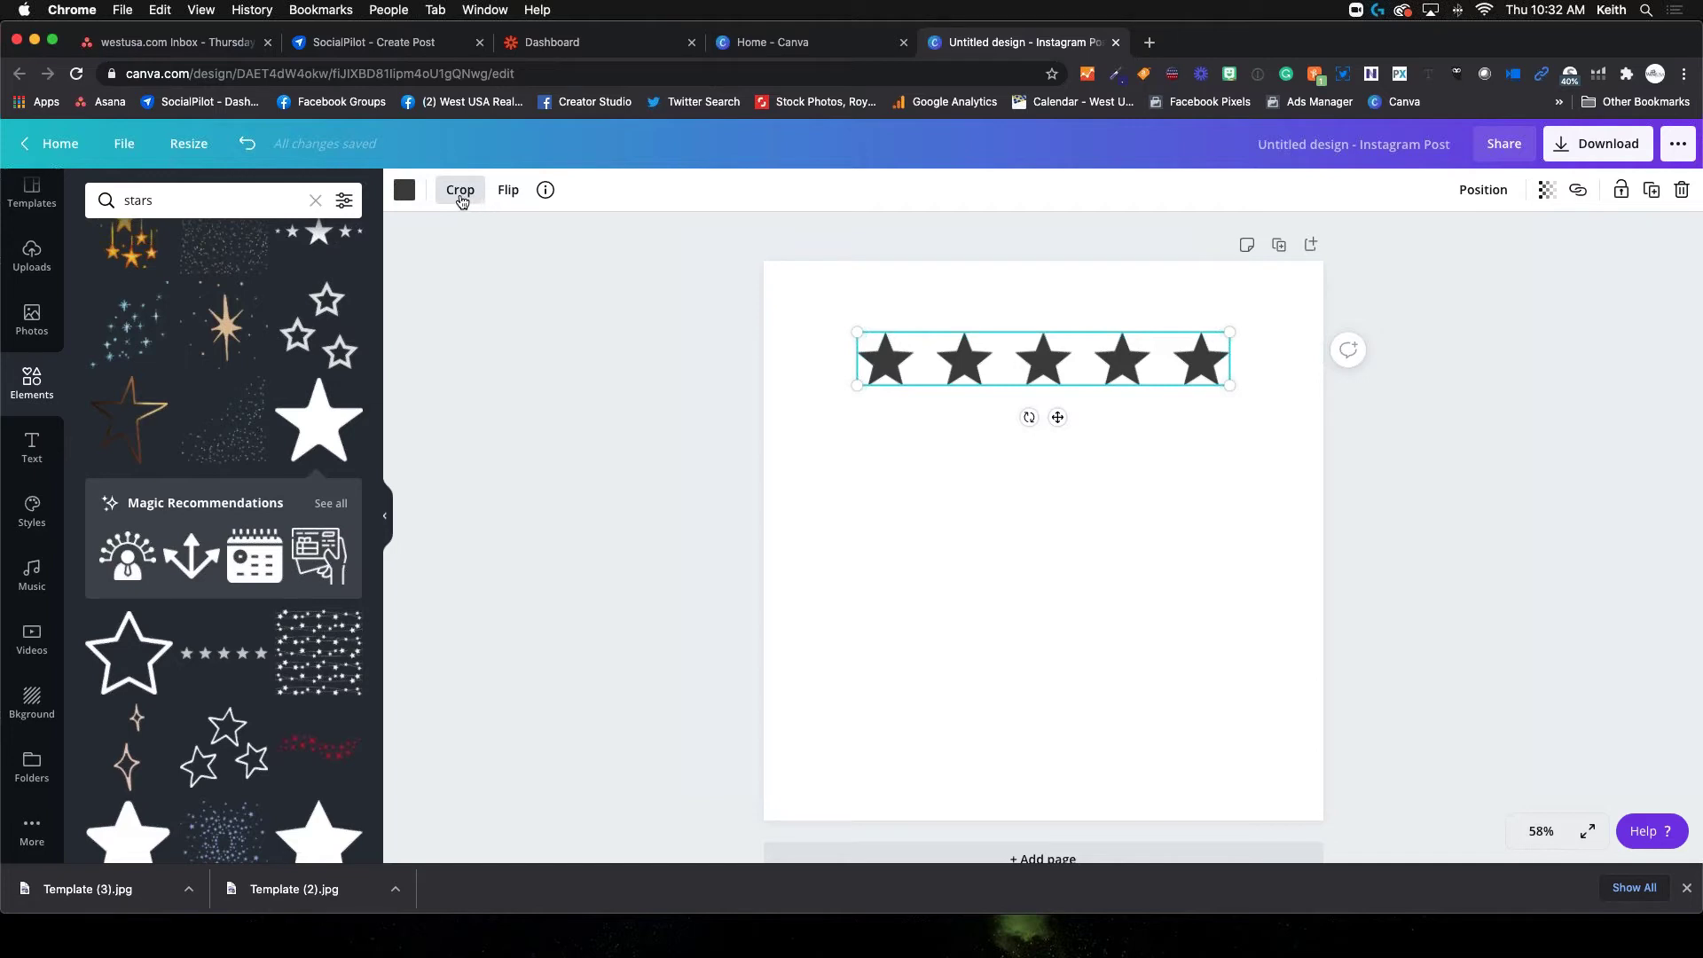
Recolour the five stars from dark grey to the custom golden yellow #FFCF00
{"action": "left_click", "coordinate": [403, 195]}
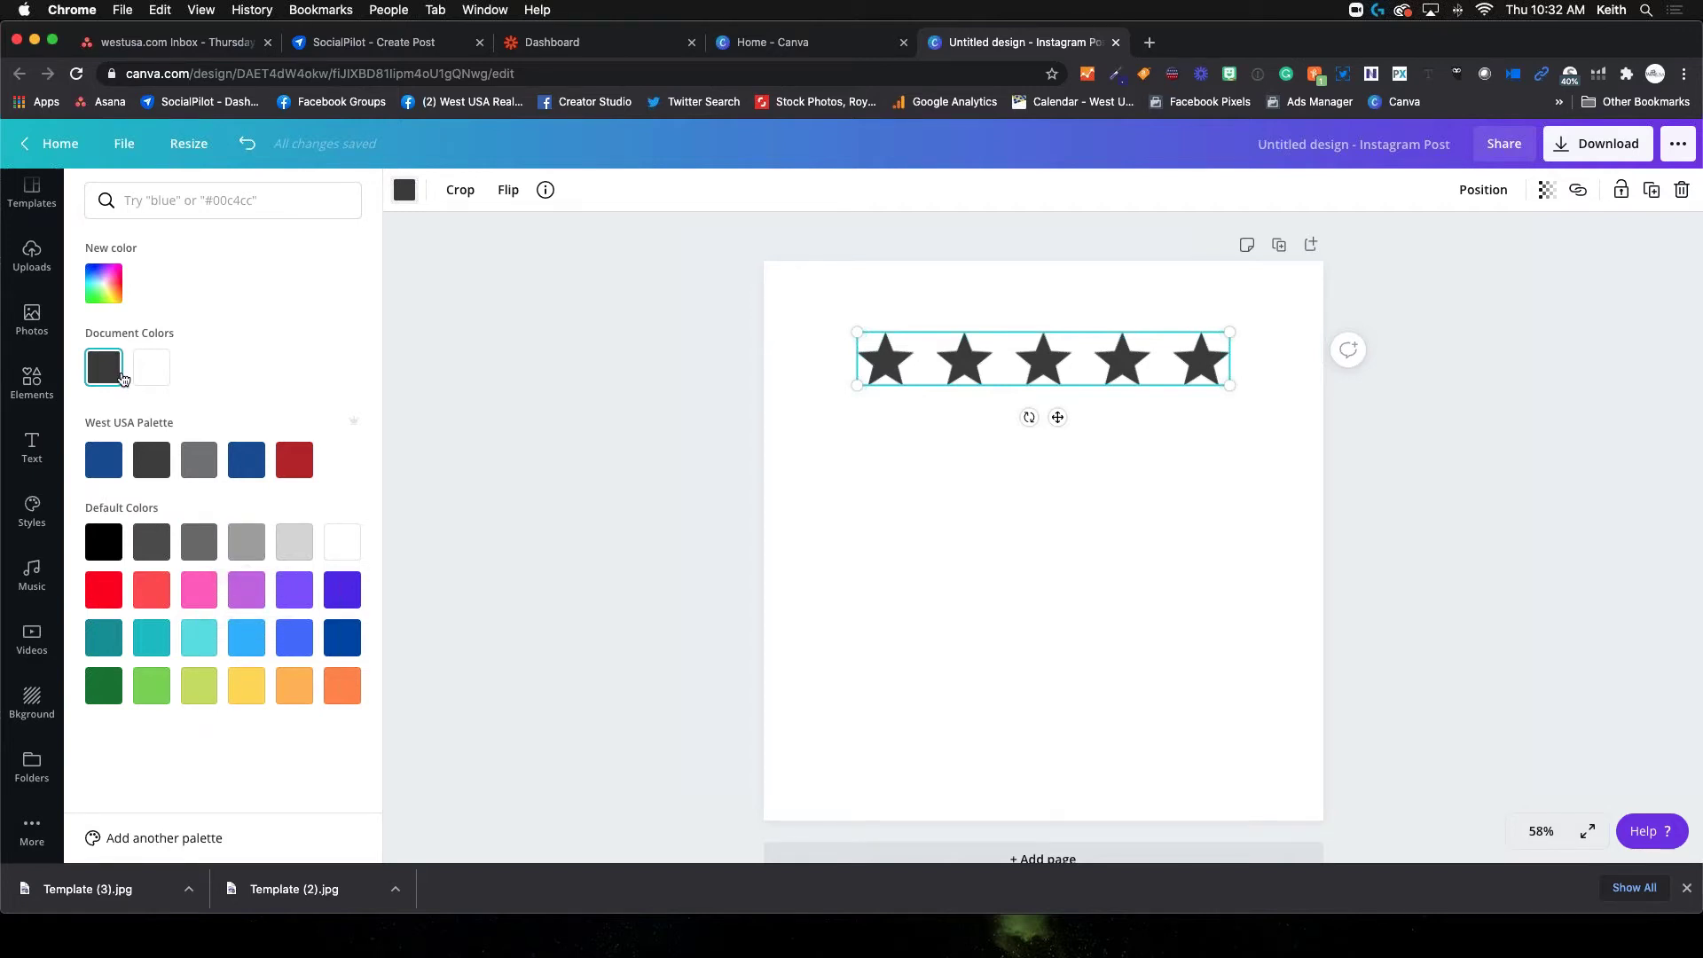
{"action": "left_click", "coordinate": [109, 285]}
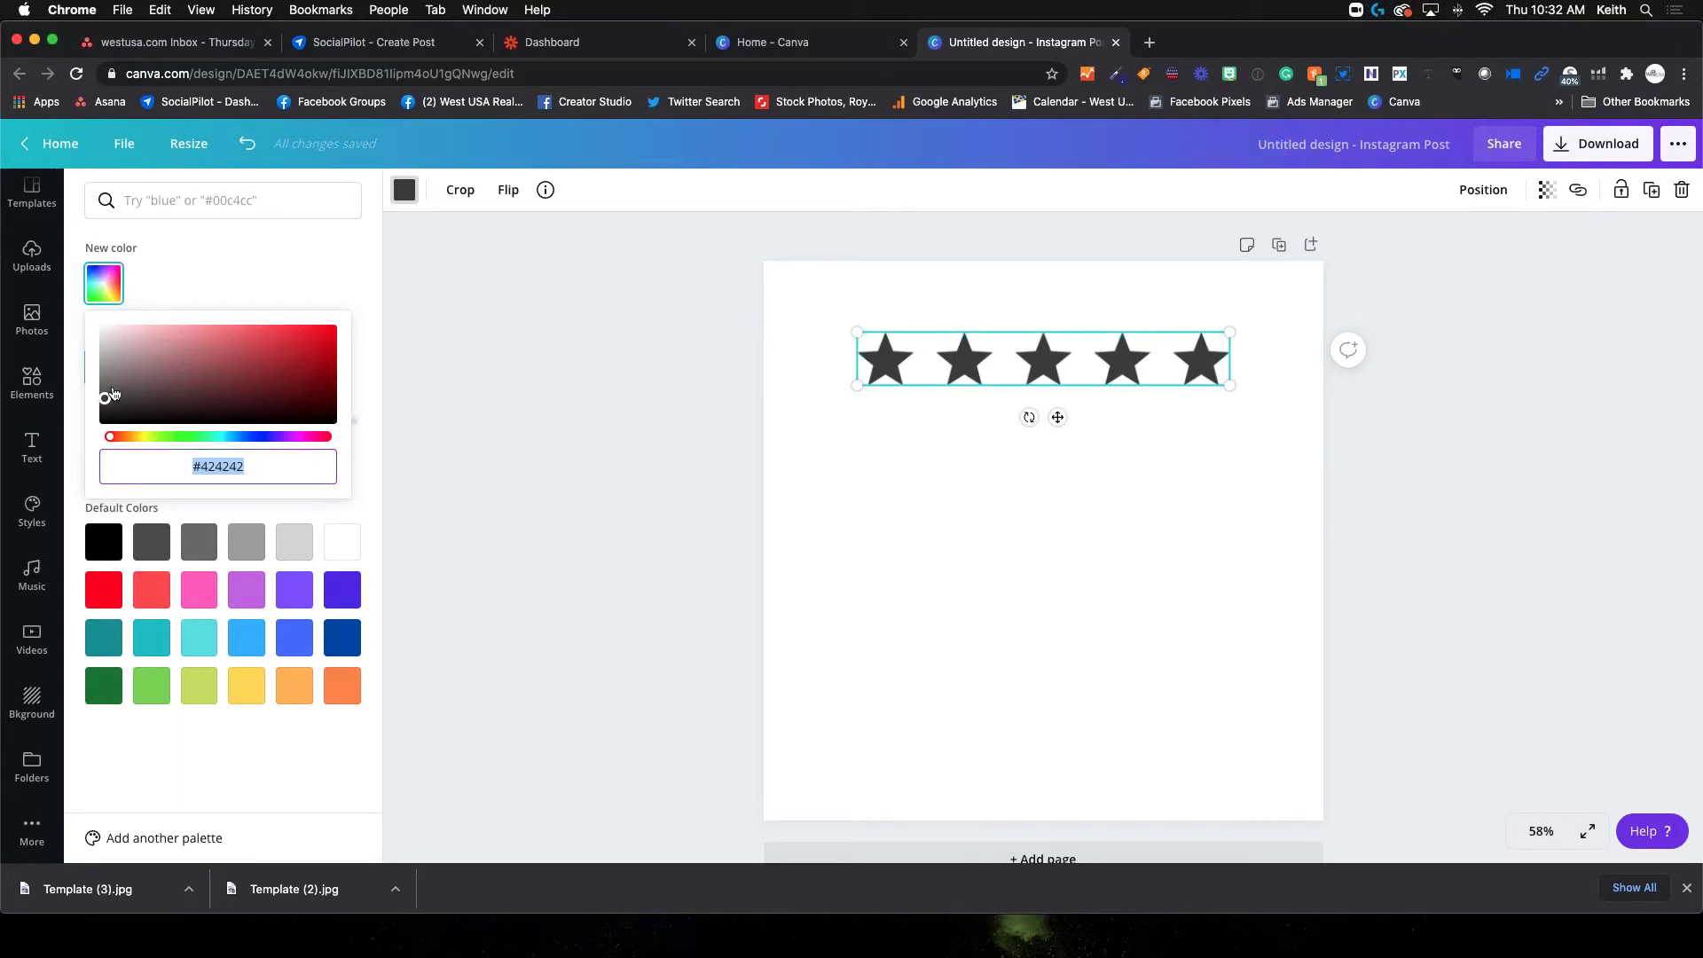
{"action": "left_click_drag", "start_coordinate": [110, 438], "coordinate": [148, 445]}
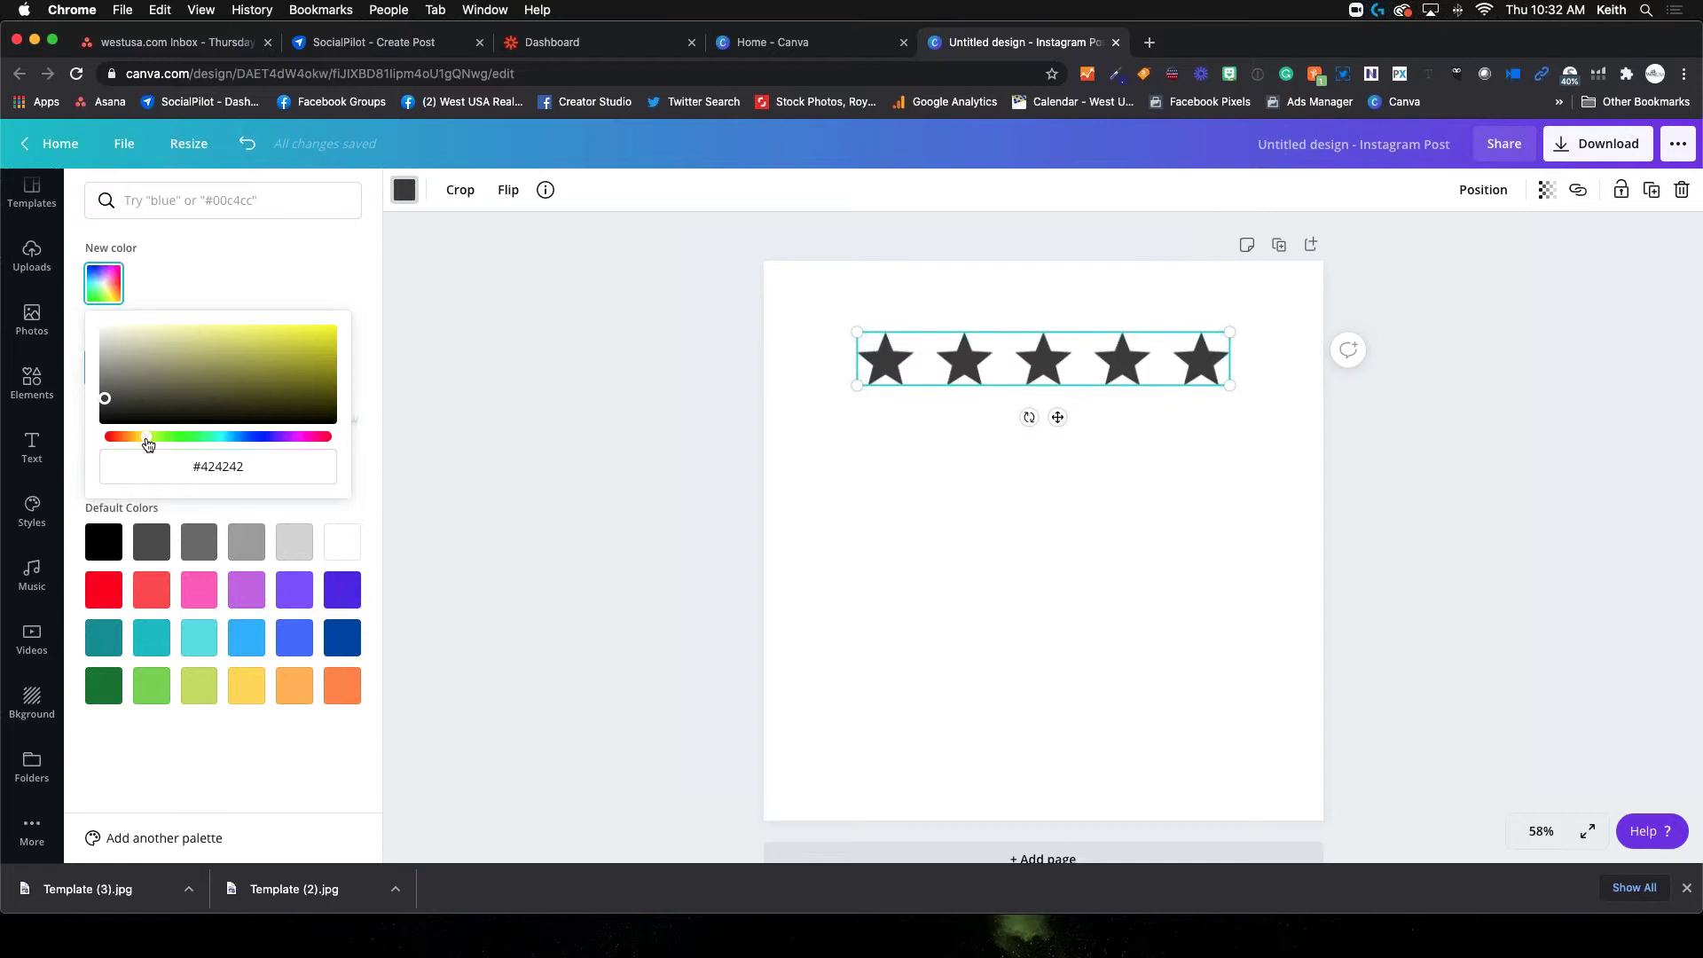
{"action": "left_click_drag", "start_coordinate": [147, 445], "coordinate": [141, 444]}
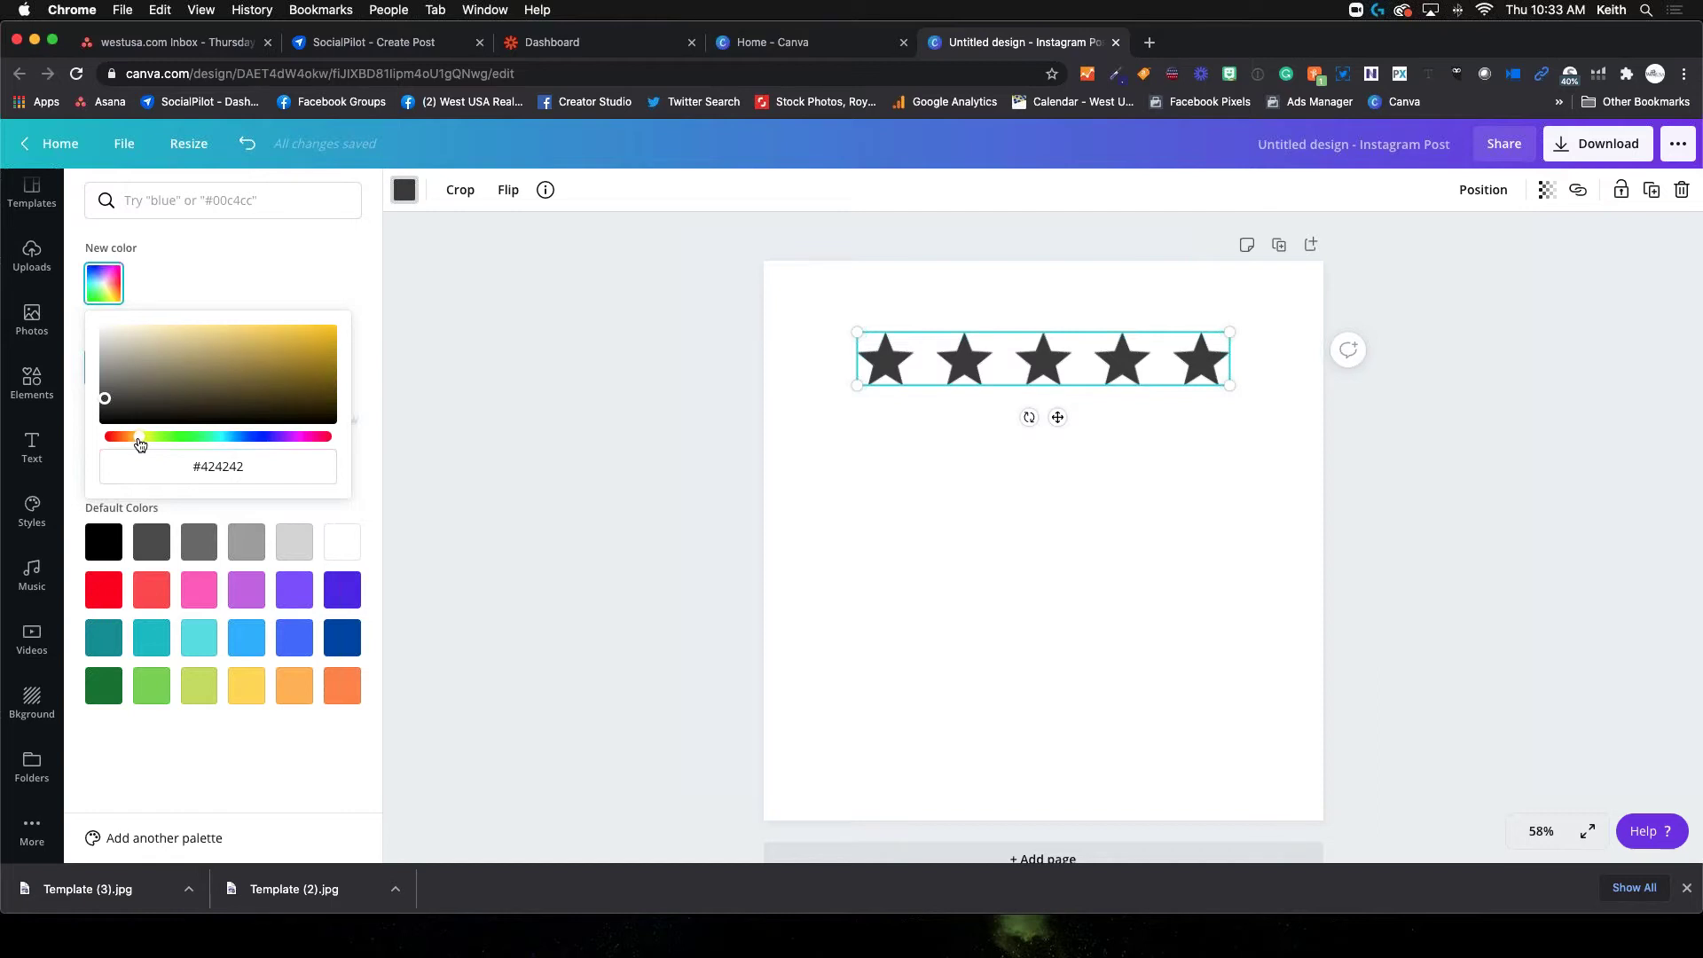
{"action": "left_click_drag", "start_coordinate": [106, 401], "coordinate": [344, 328]}
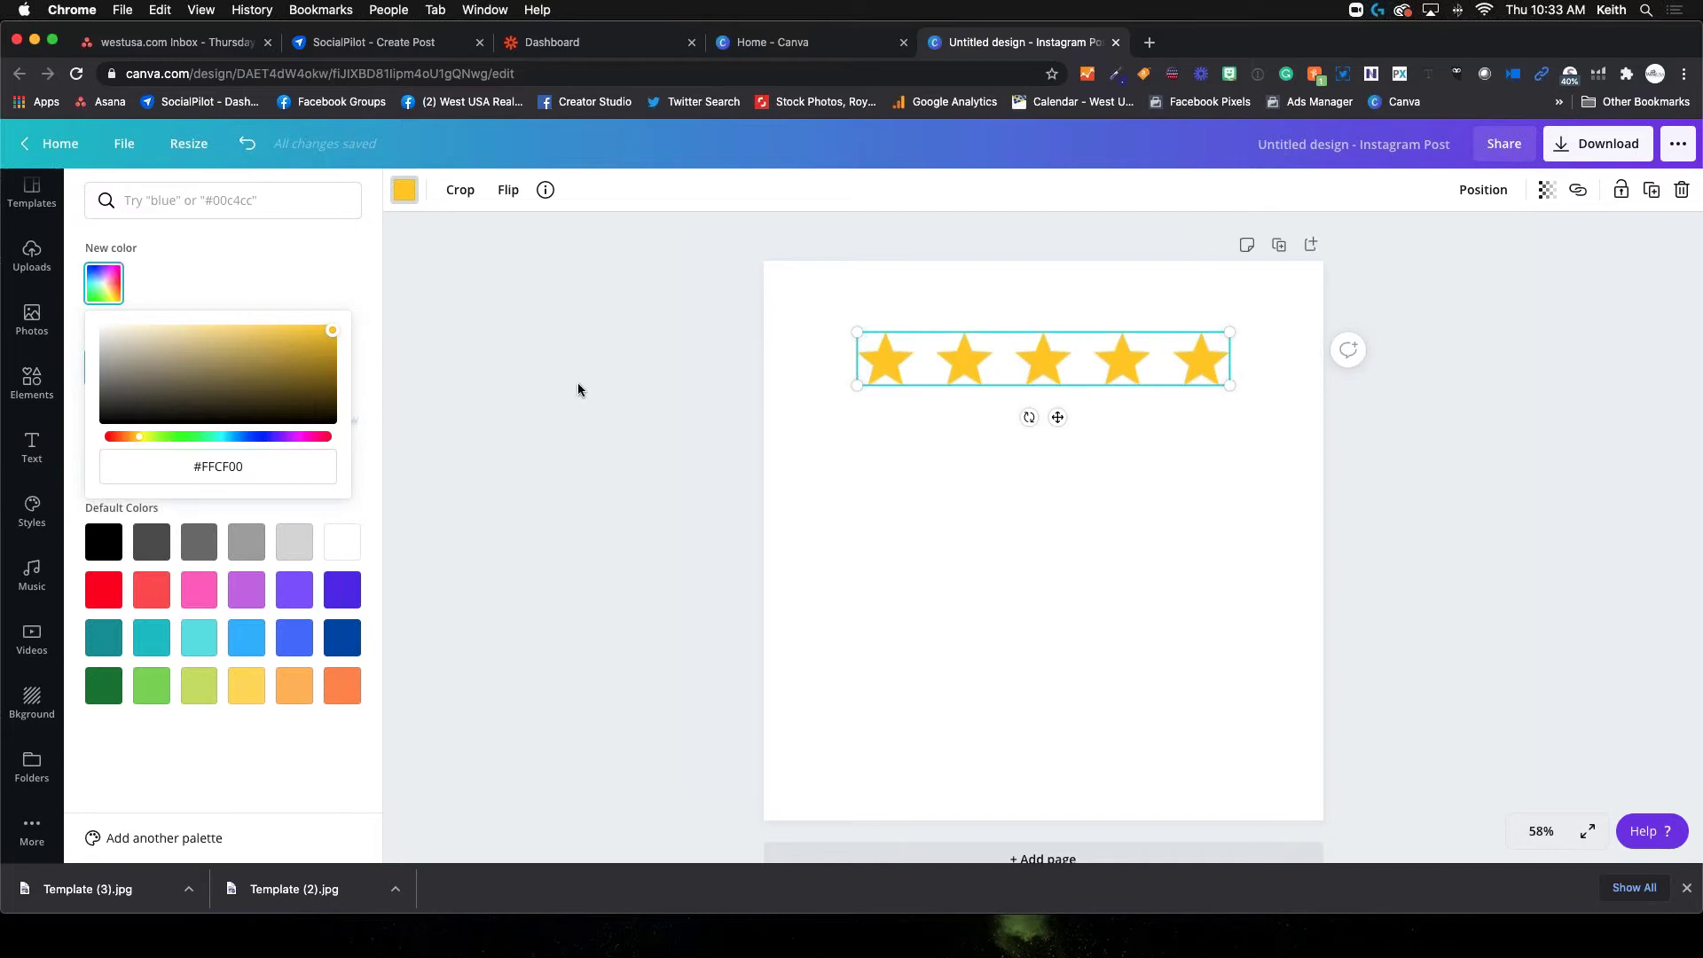
{"action": "left_click_drag", "start_coordinate": [342, 355], "coordinate": [376, 315]}
{"action": "left_click", "coordinate": [988, 496]}
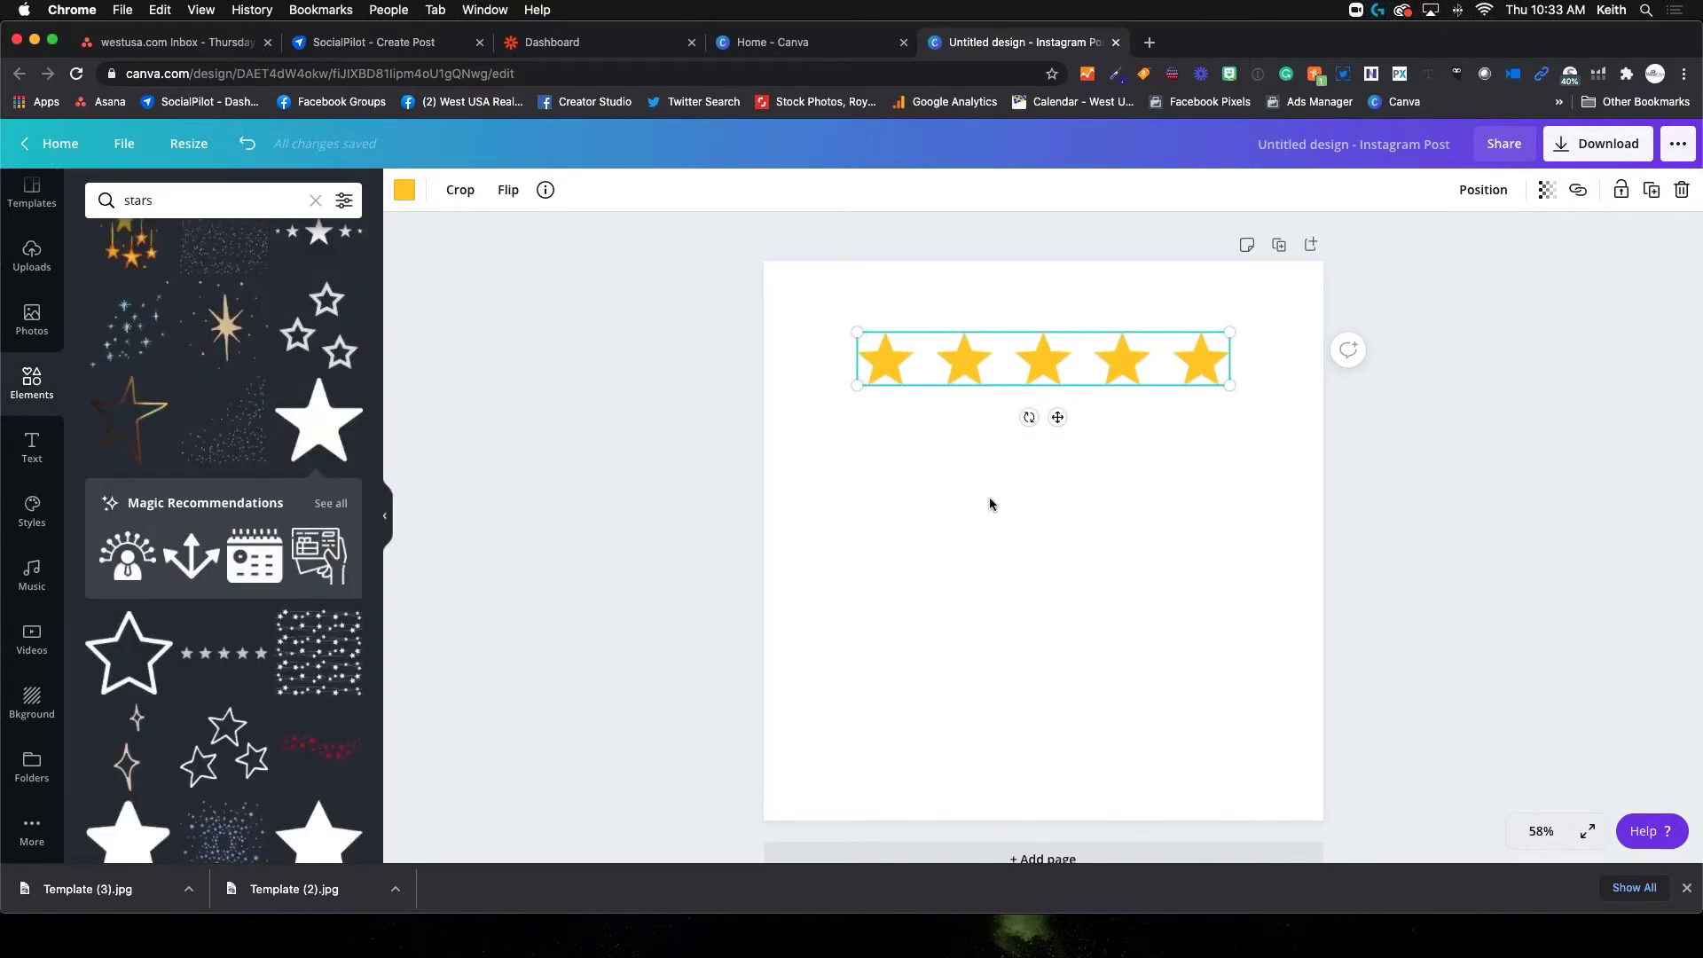
Check the five-star graphic's info, then bring up the Text panel's heading options
{"action": "left_click", "coordinate": [988, 541]}
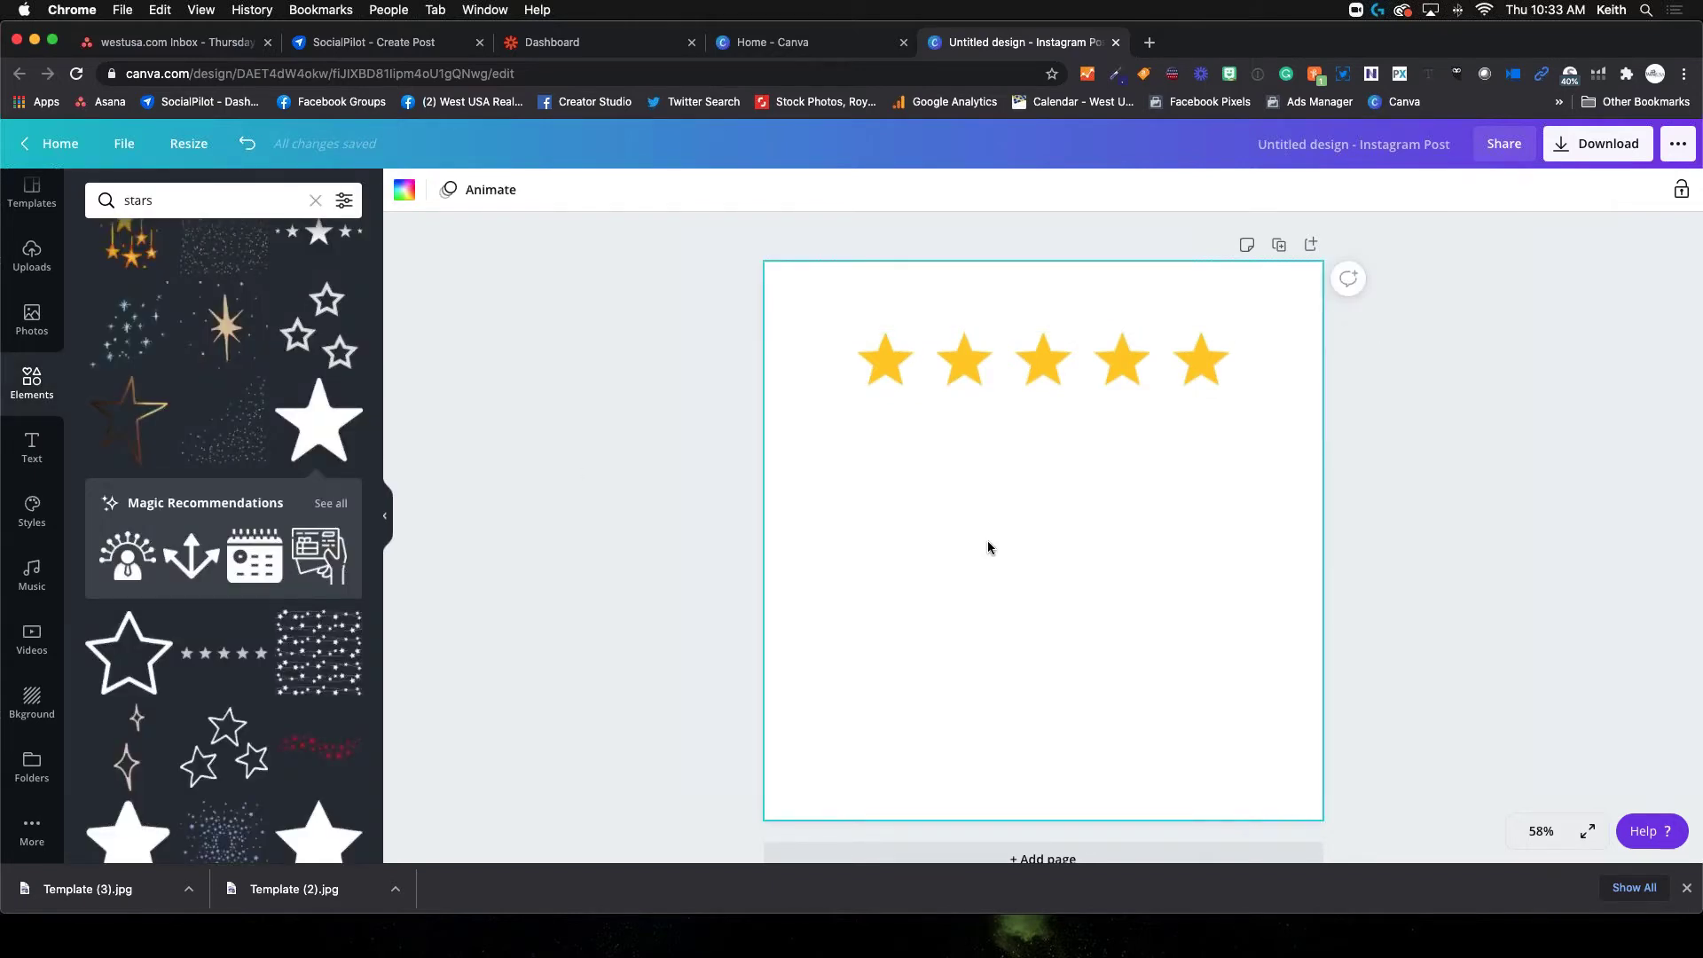
{"action": "left_click", "coordinate": [988, 350]}
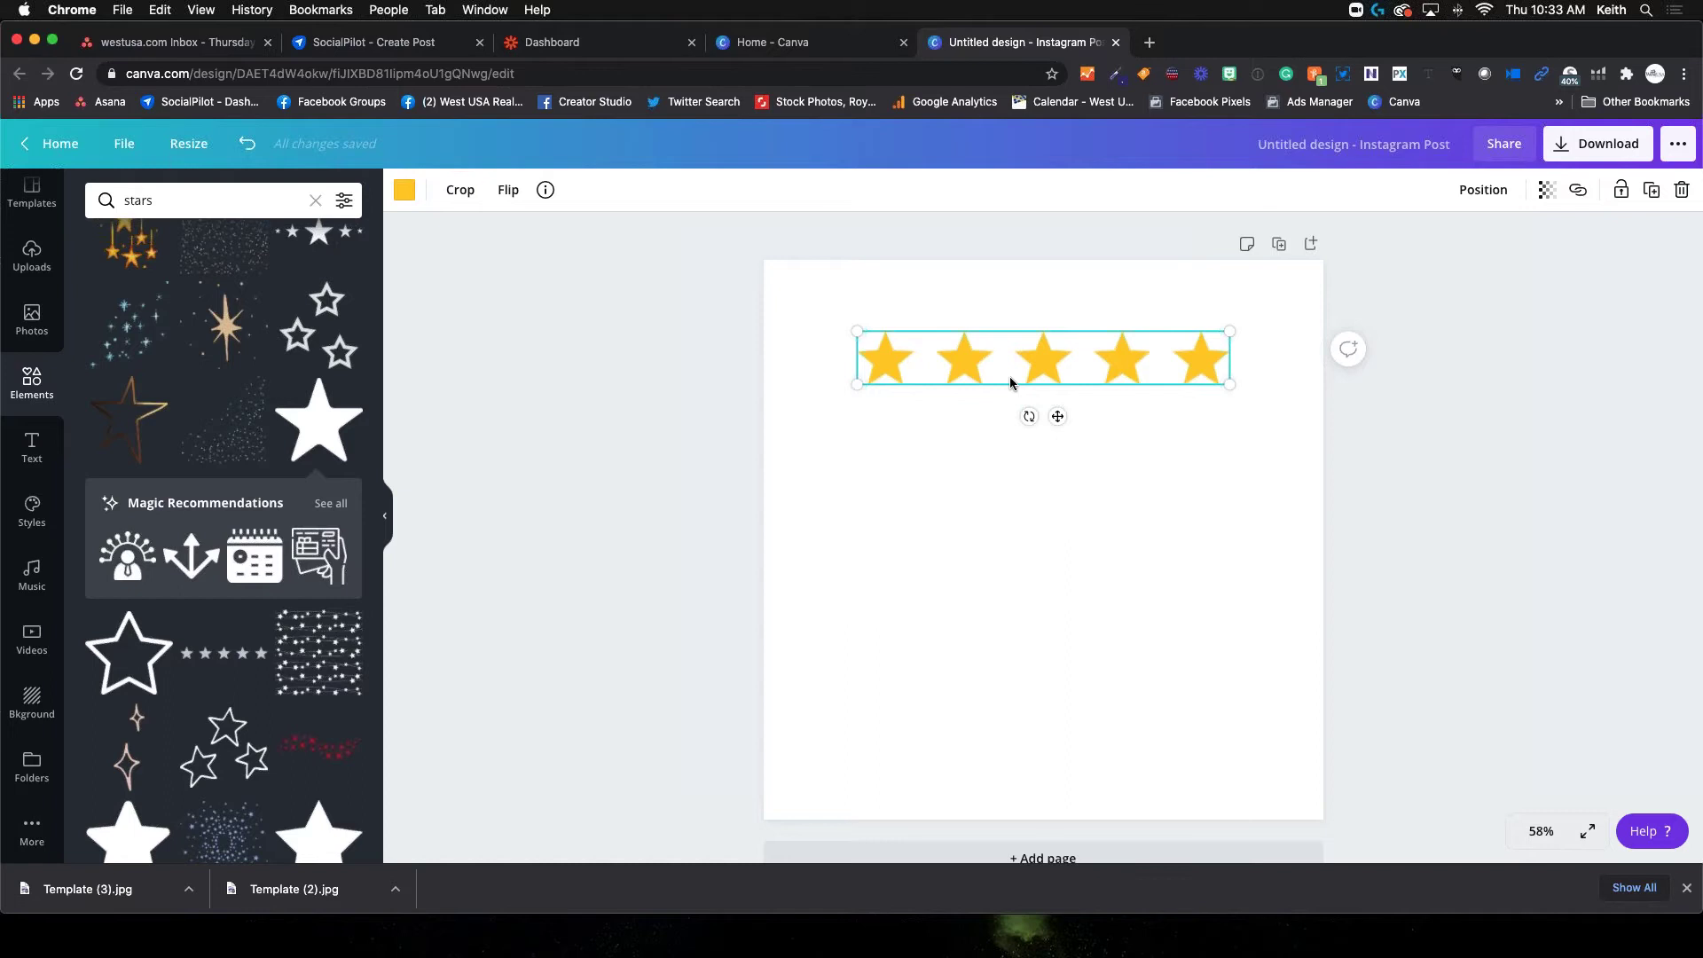
{"action": "left_click", "coordinate": [545, 192]}
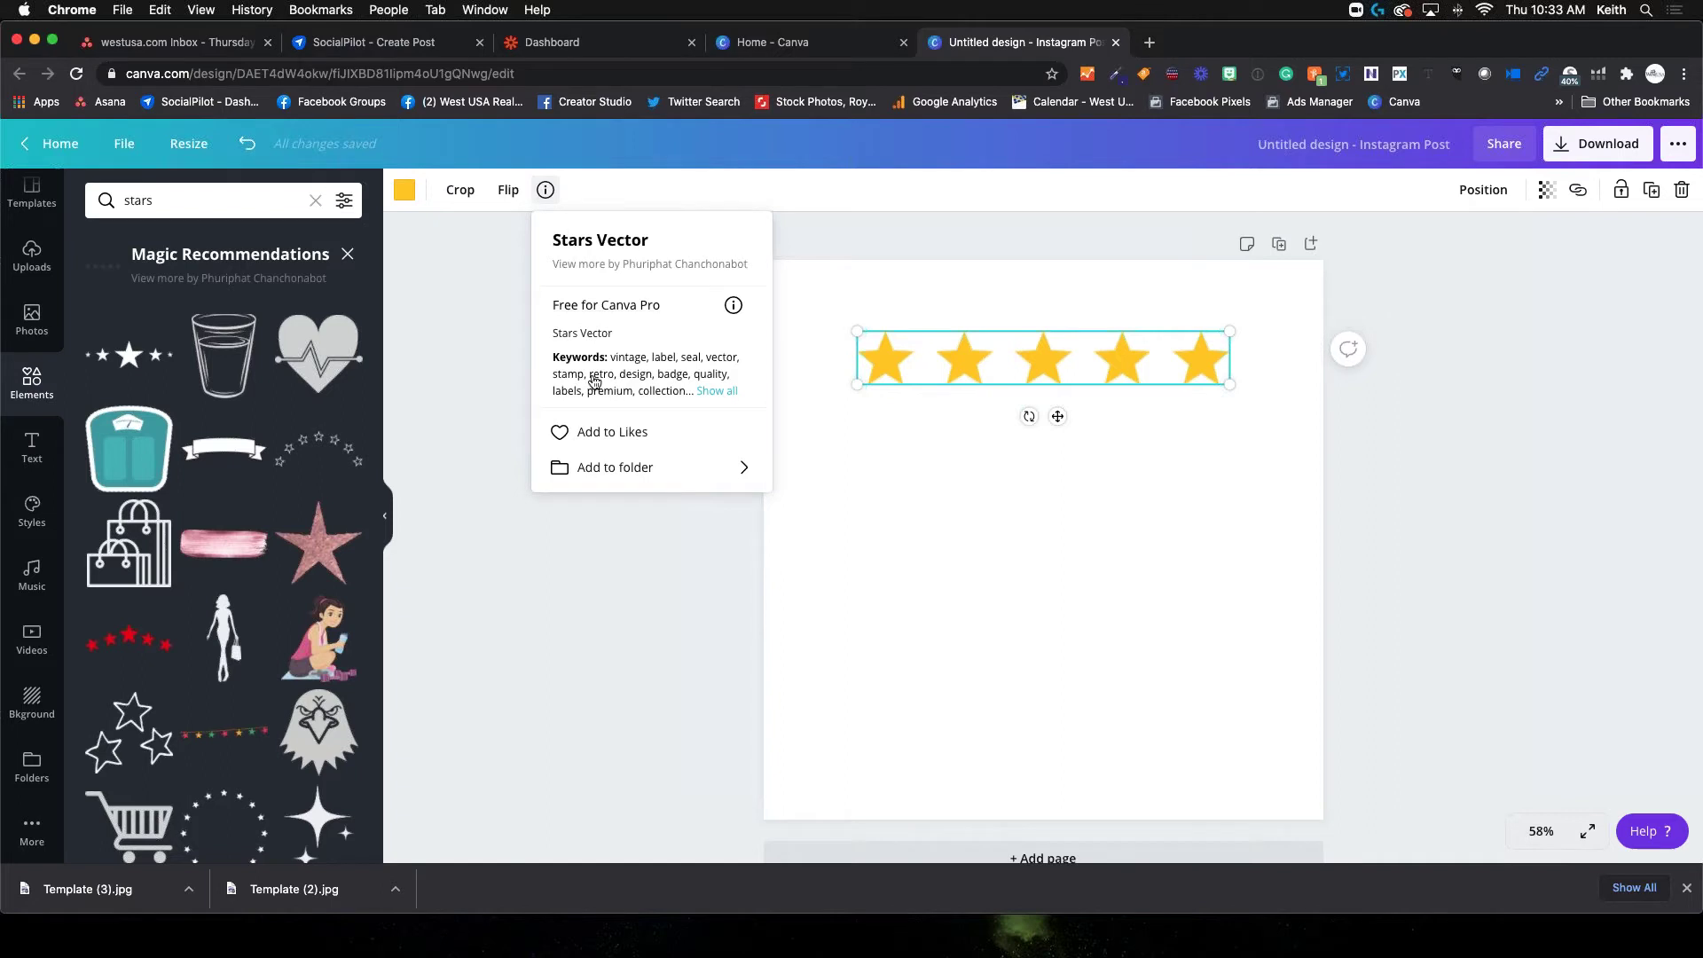
{"action": "left_click", "coordinate": [989, 537]}
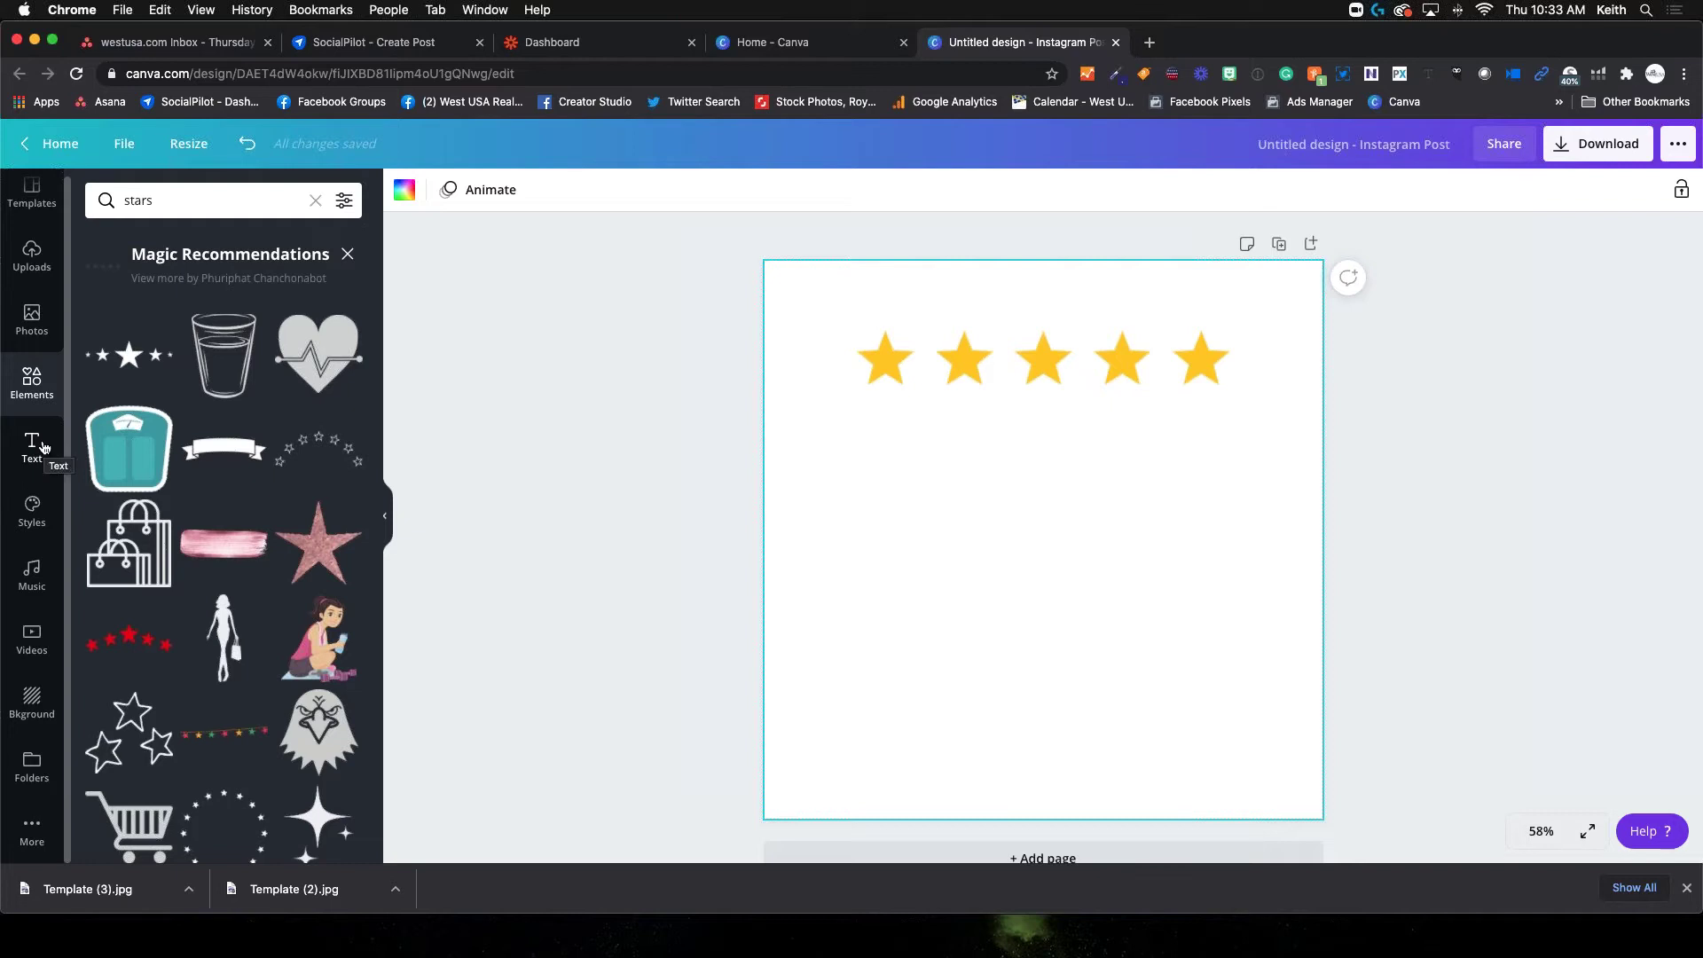
{"action": "left_click", "coordinate": [42, 448]}
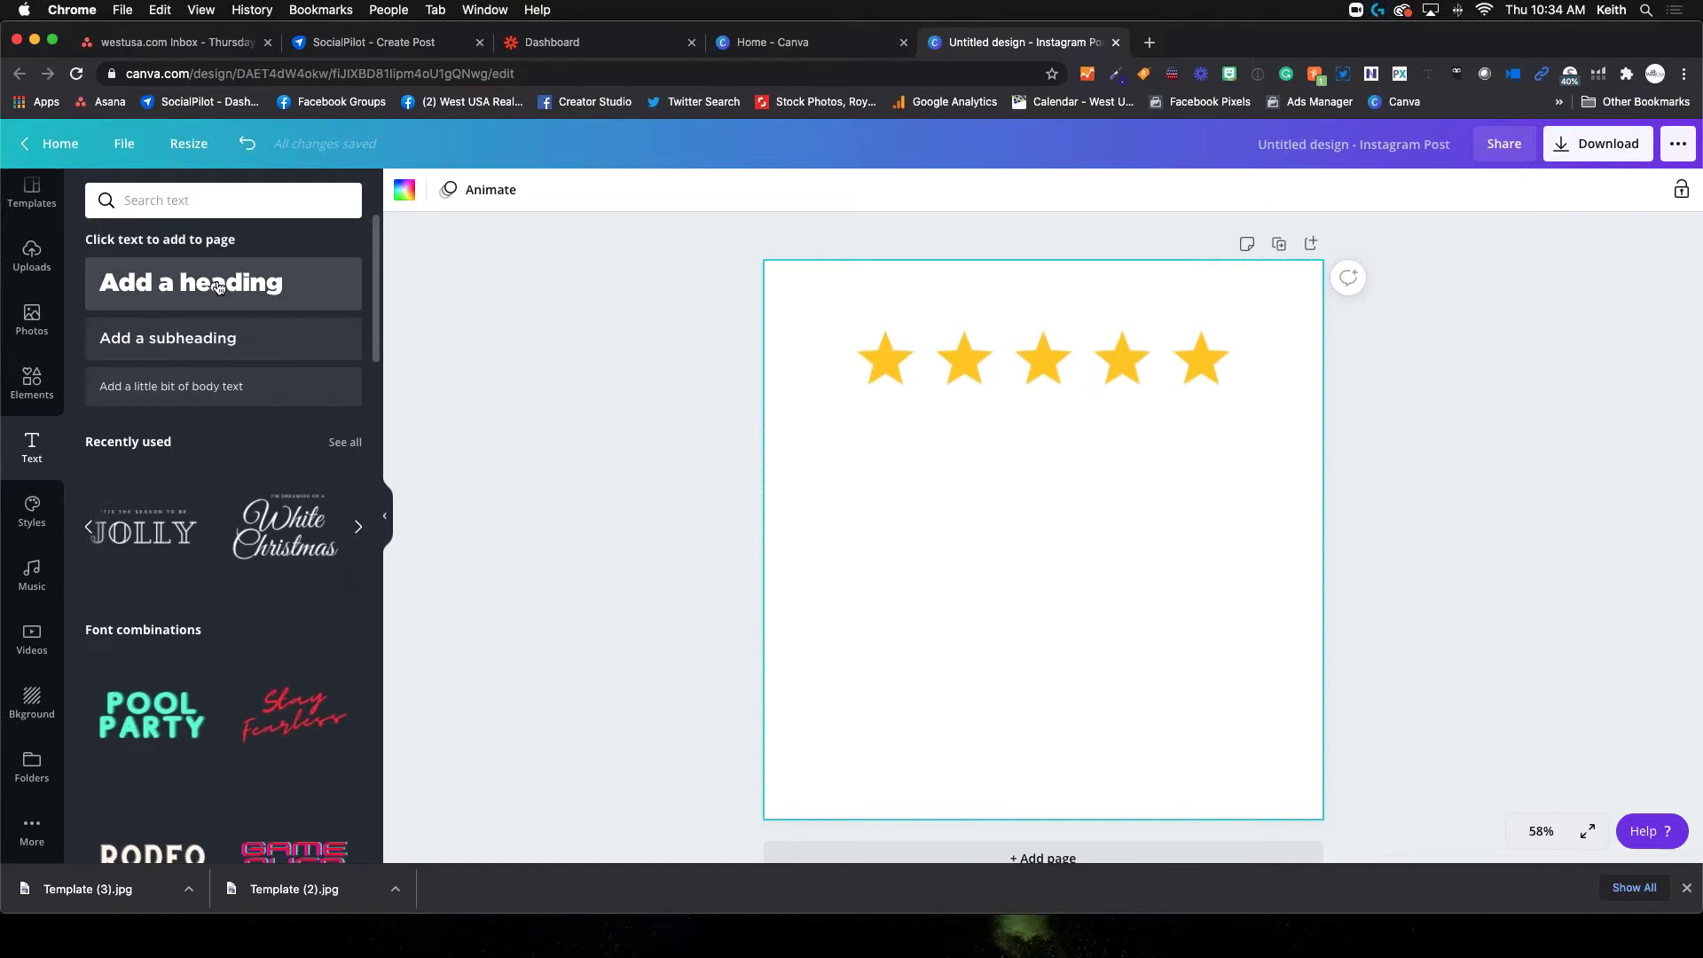
Add an 'Add a heading' Gotham text box and settle its font size at 58.5
{"action": "left_click", "coordinate": [218, 285]}
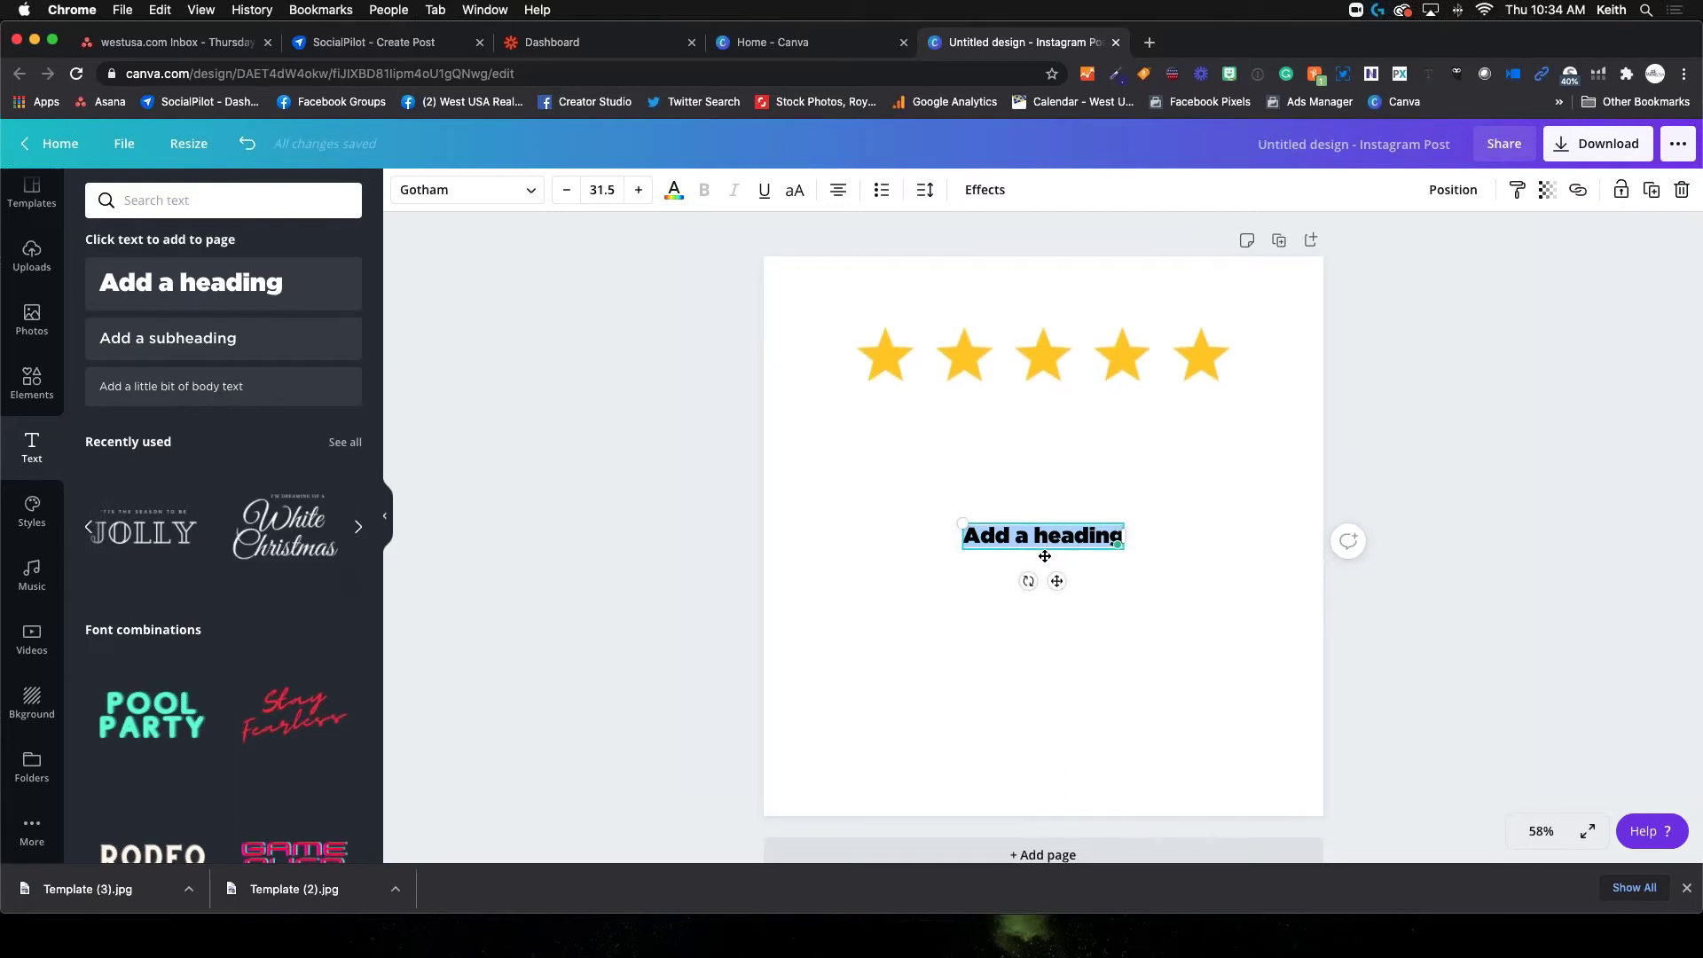
{"action": "left_click_drag", "start_coordinate": [963, 523], "coordinate": [812, 503]}
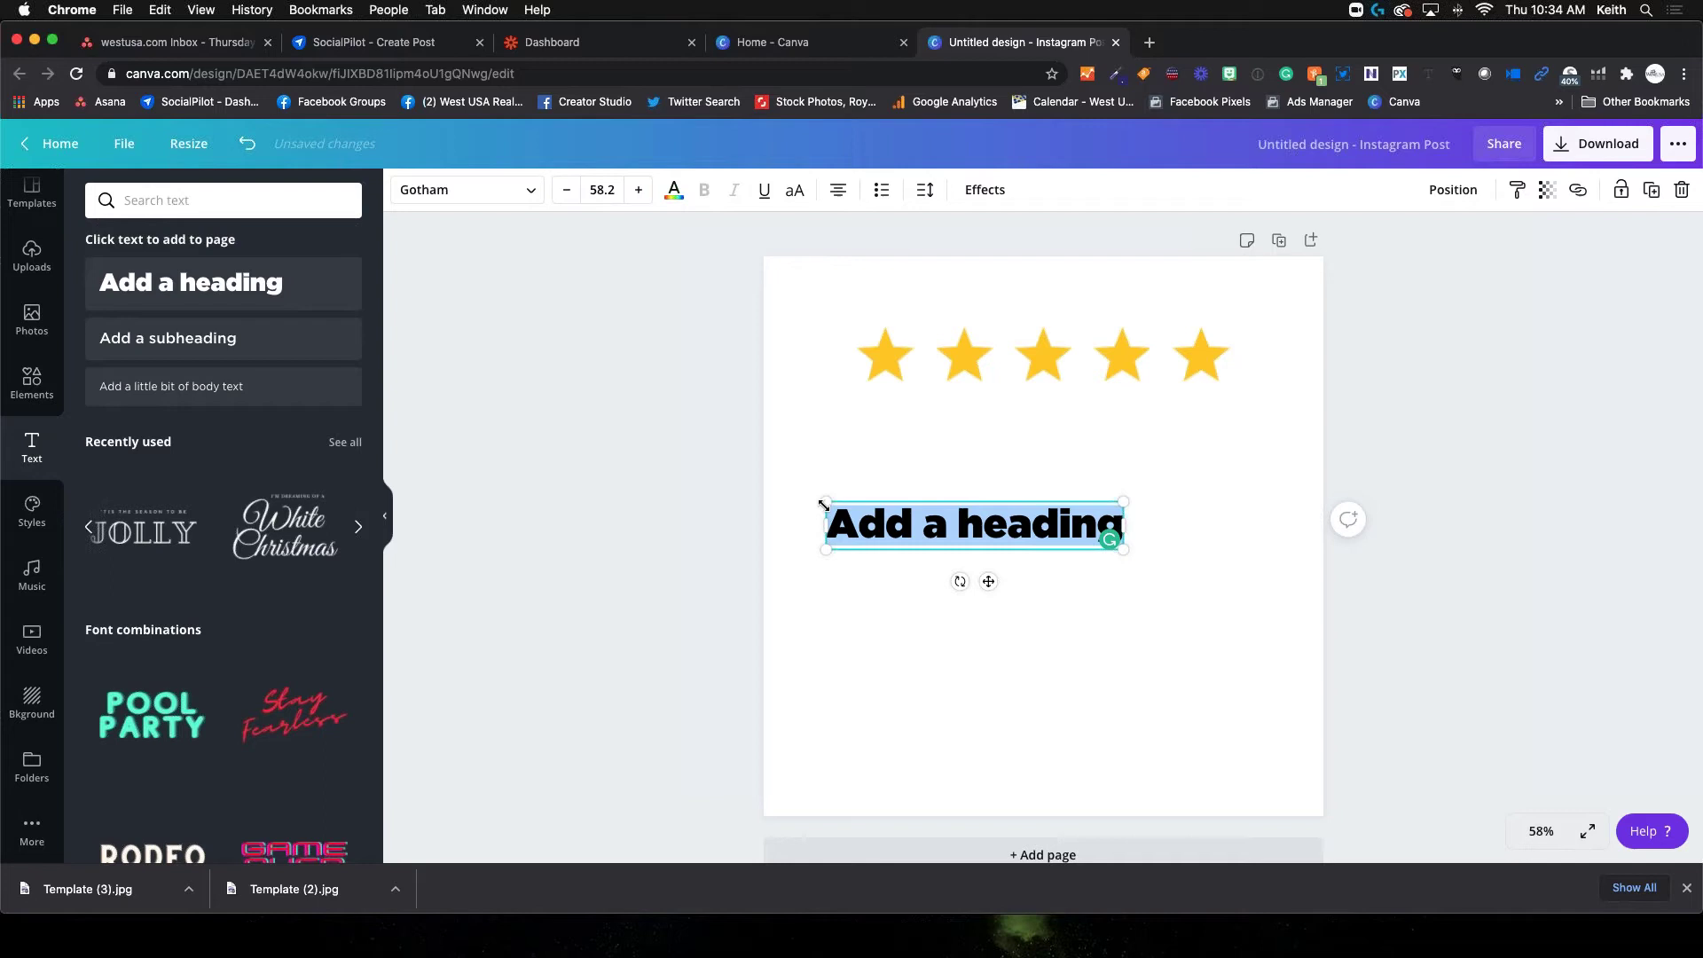
{"action": "left_click", "coordinate": [637, 190]}
{"action": "left_click", "coordinate": [637, 191]}
{"action": "left_click", "coordinate": [637, 191]}
{"action": "left_click", "coordinate": [637, 191]}
{"action": "left_click", "coordinate": [637, 191]}
{"action": "left_click", "coordinate": [637, 191]}
{"action": "left_click", "coordinate": [637, 191]}
{"action": "left_click", "coordinate": [637, 191]}
{"action": "left_click", "coordinate": [637, 191]}
{"action": "left_click", "coordinate": [637, 190]}
{"action": "left_click", "coordinate": [637, 191]}
{"action": "left_click", "coordinate": [637, 191]}
{"action": "left_click_drag", "start_coordinate": [780, 502], "coordinate": [833, 494]}
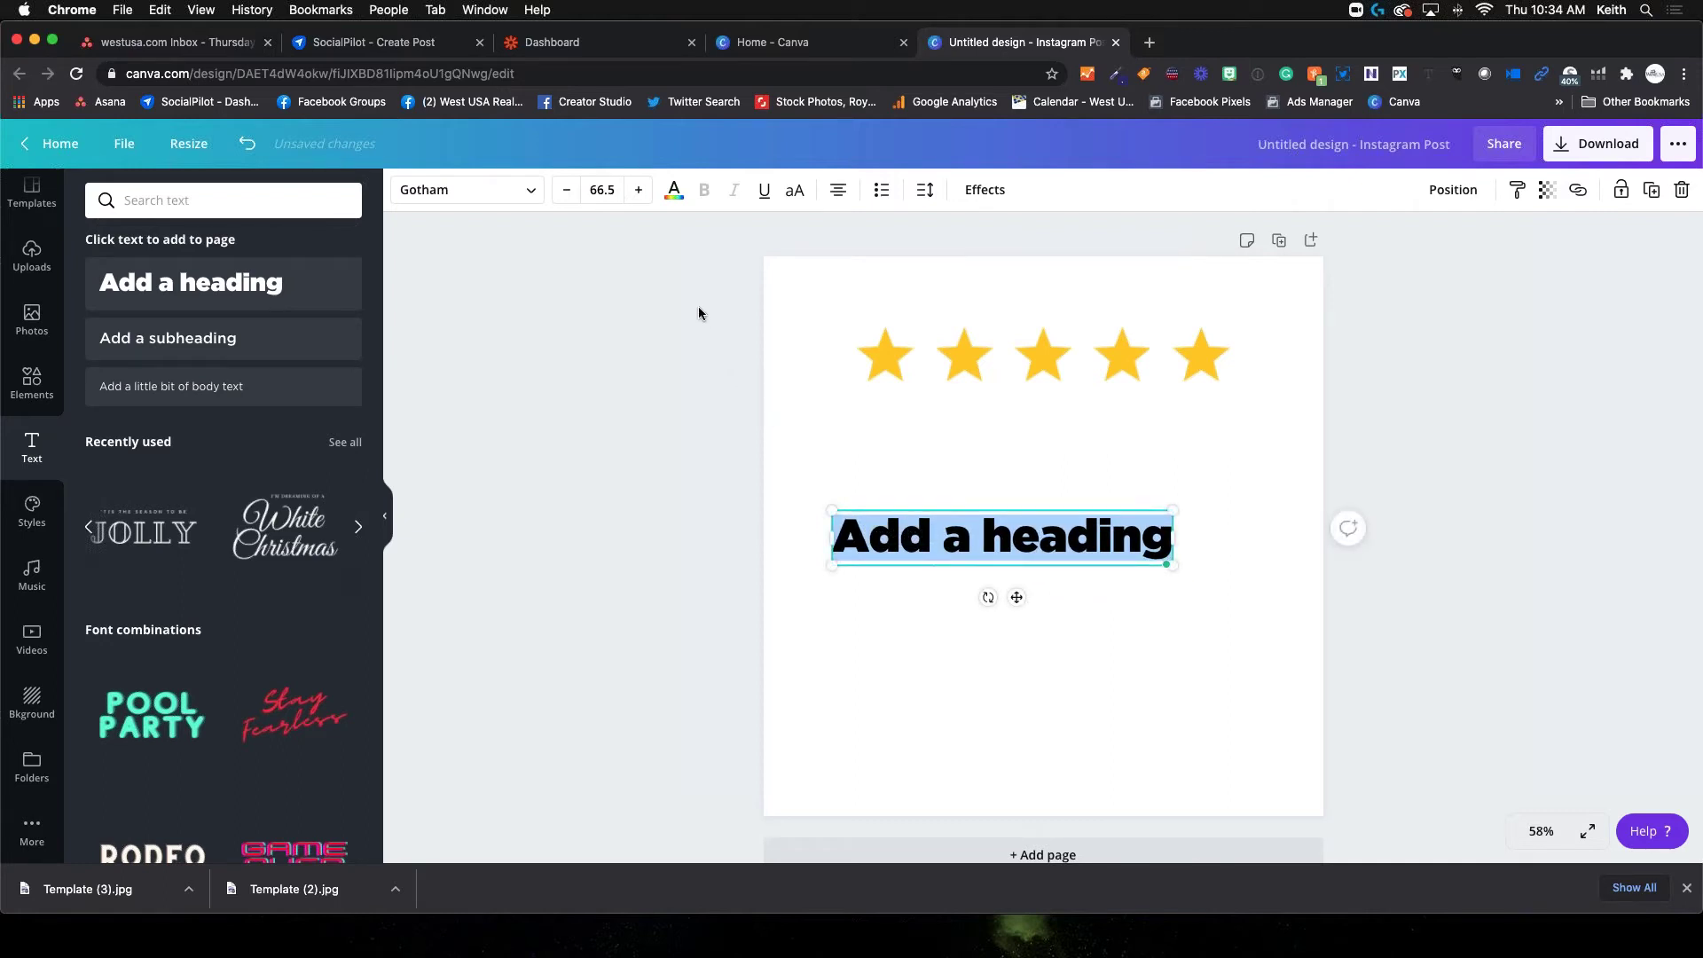
{"action": "left_click_drag", "start_coordinate": [833, 512], "coordinate": [874, 517]}
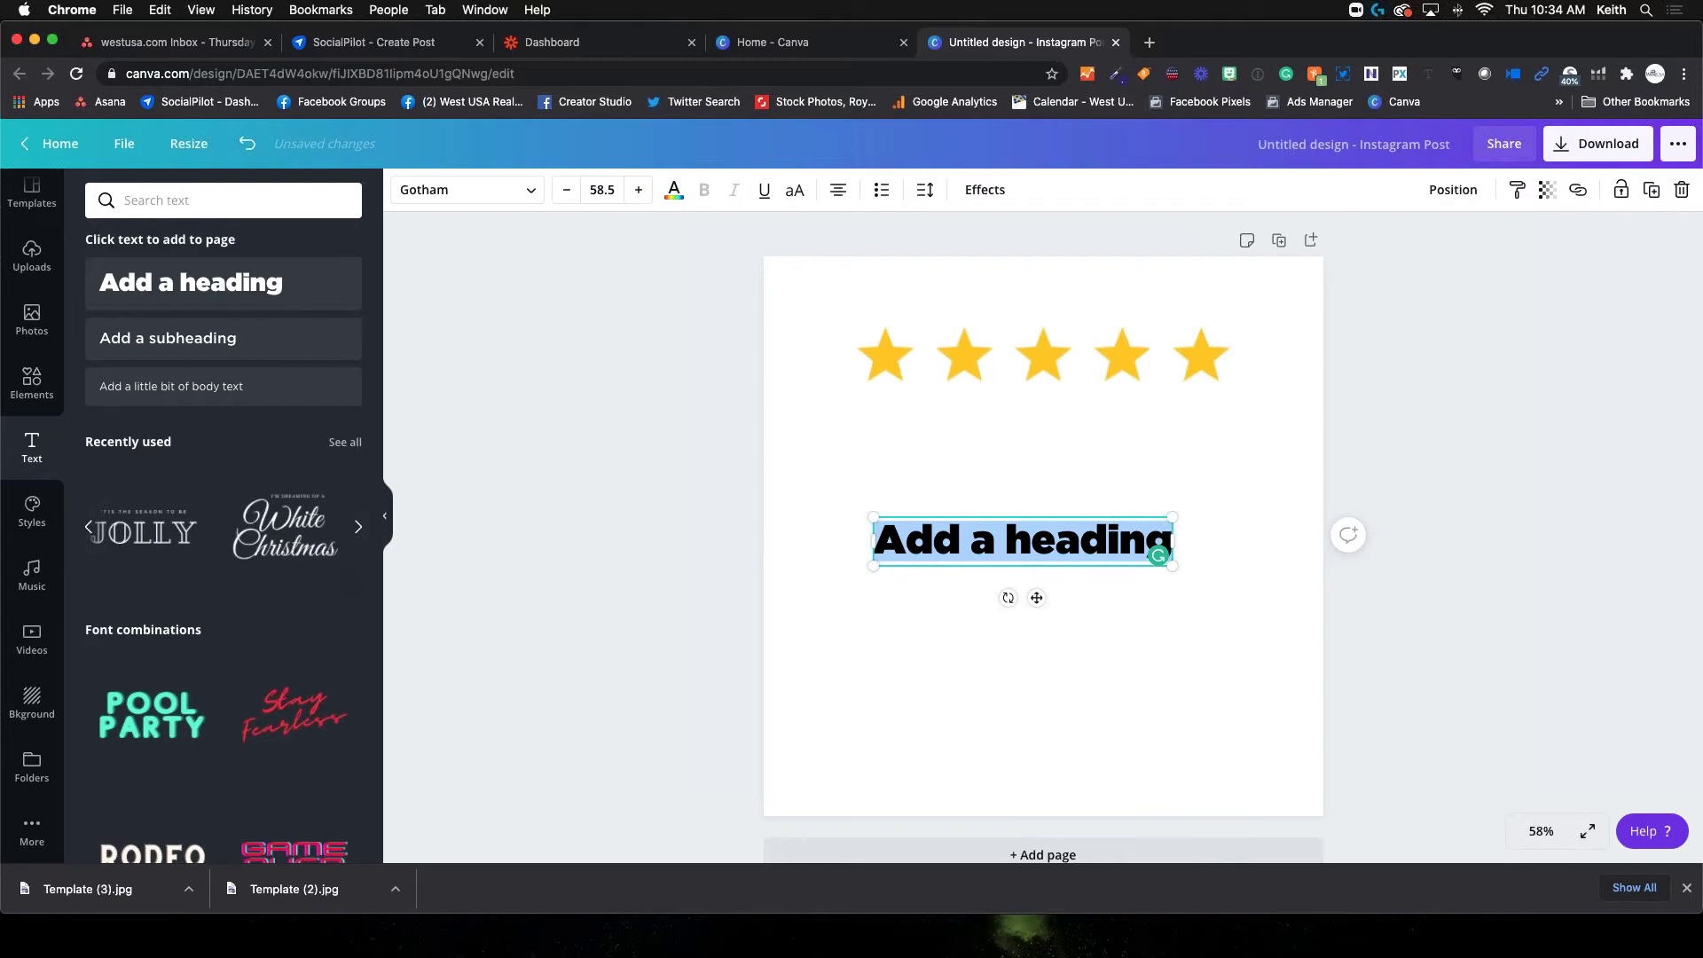
{"action": "right_click", "coordinate": [47, 146]}
{"action": "left_click", "coordinate": [98, 153]}
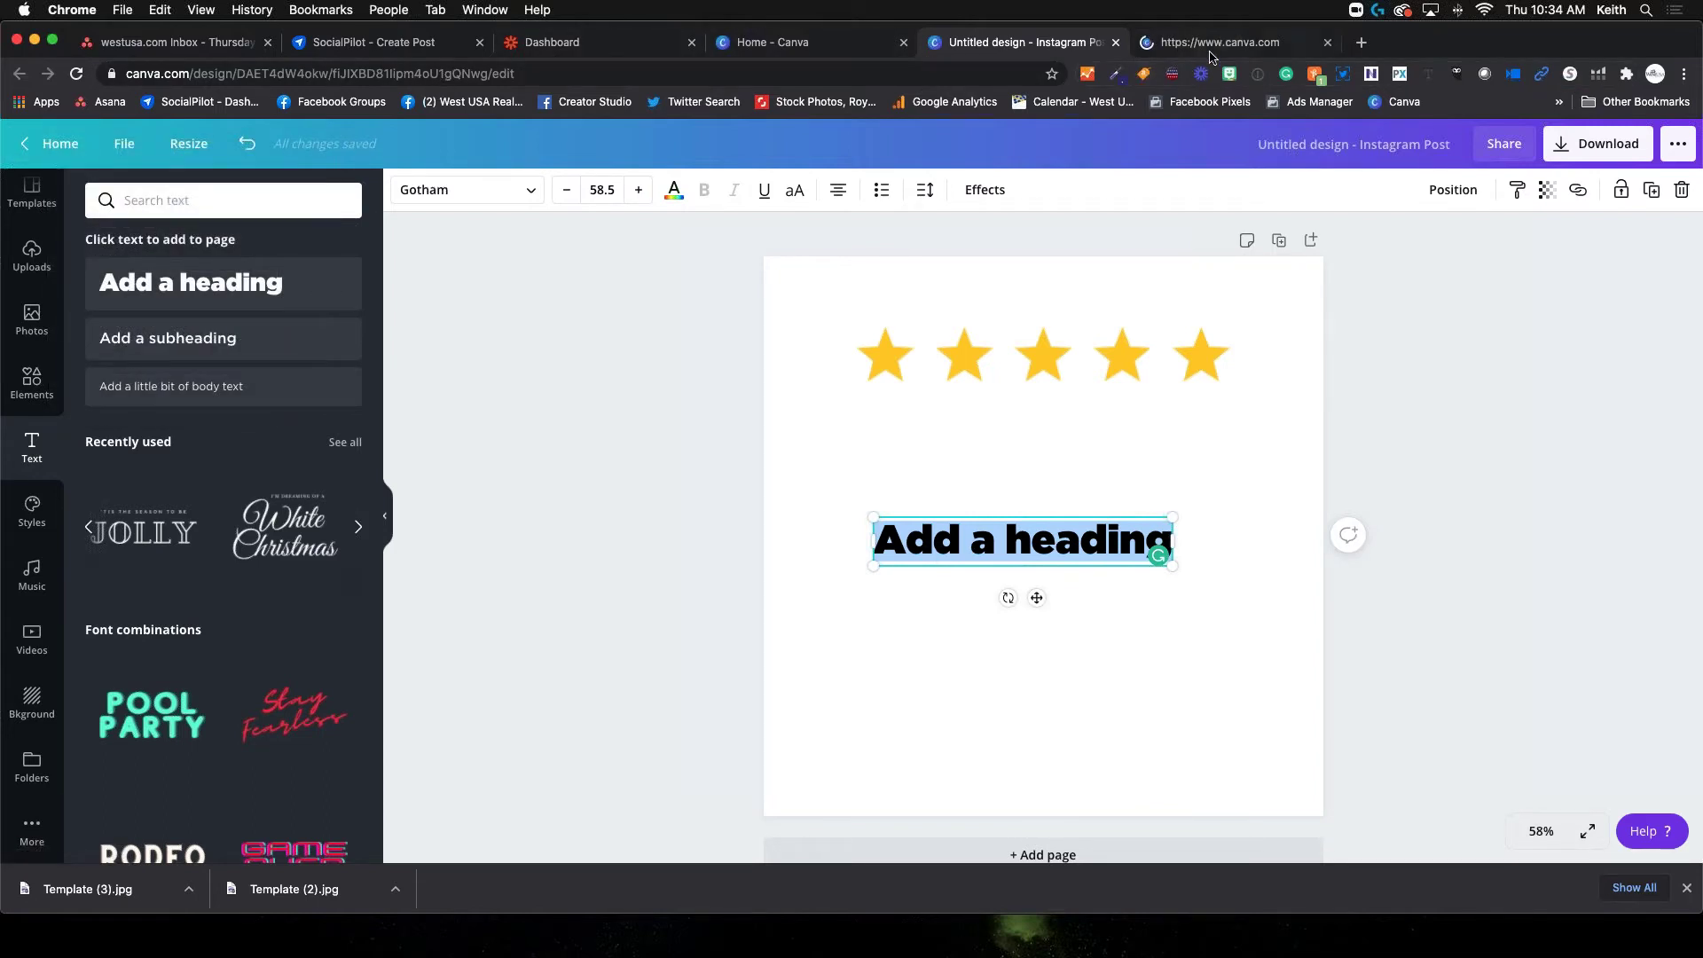
{"action": "left_click", "coordinate": [1214, 43]}
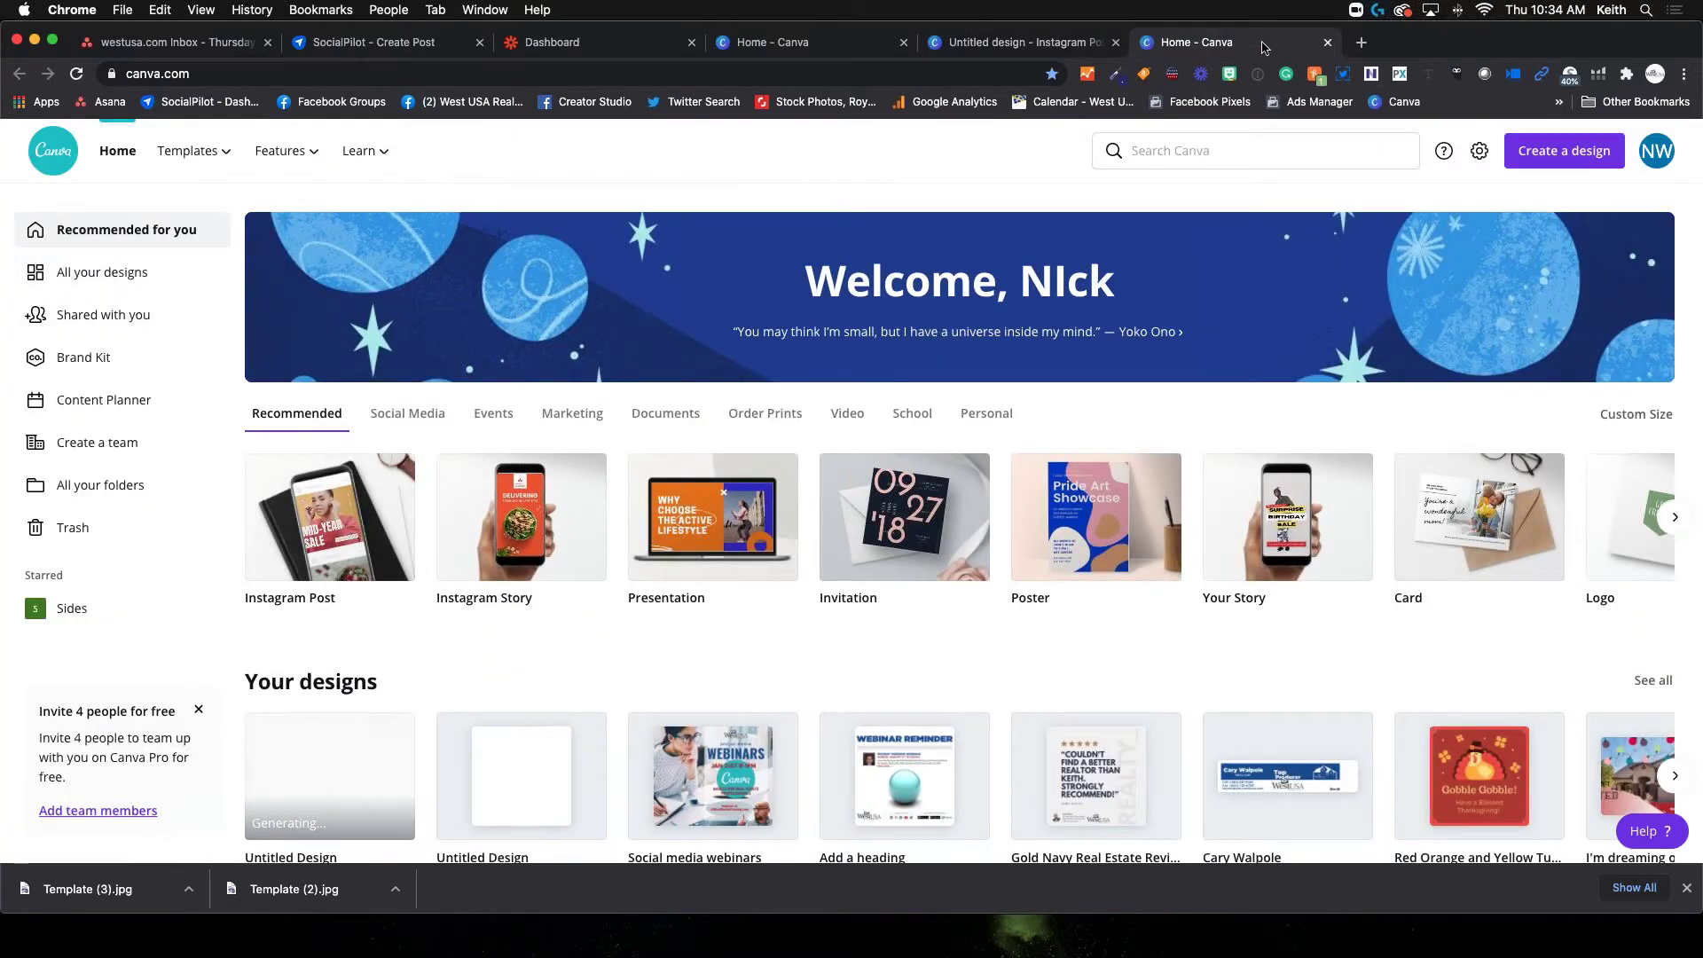
{"action": "key", "text": "super+w"}
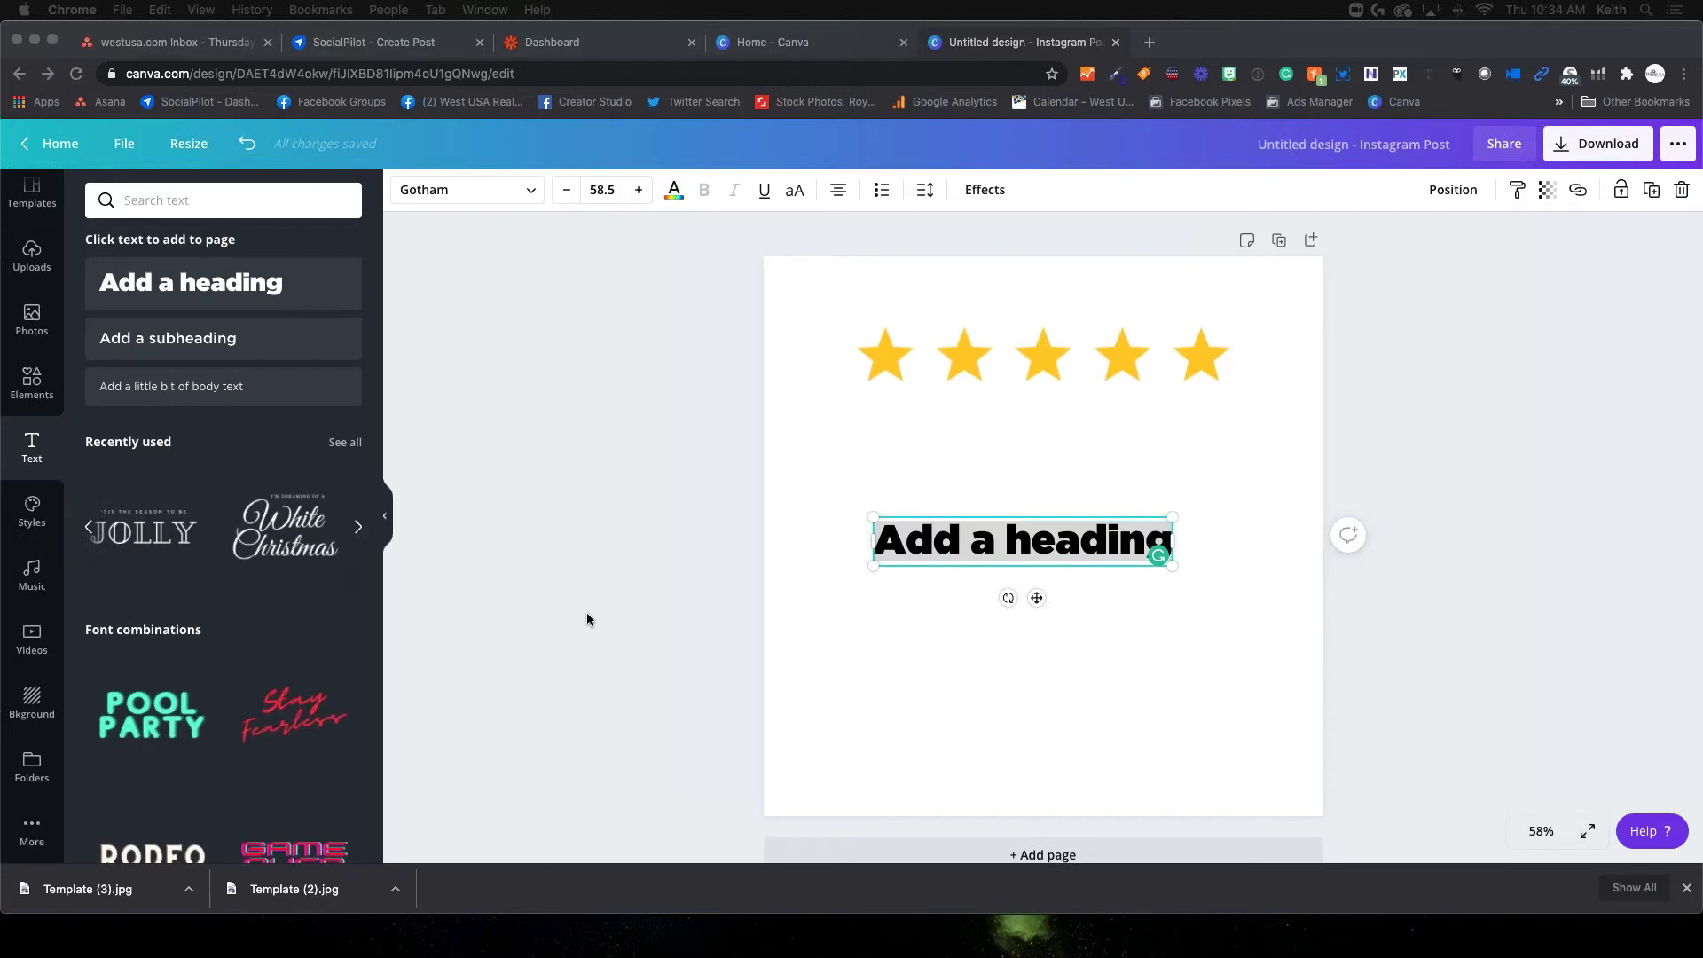
Insert an opening quotation mark before the heading and select the 'Add a heading' placeholder words
{"action": "left_click", "coordinate": [985, 533]}
{"action": "left_click", "coordinate": [1006, 541]}
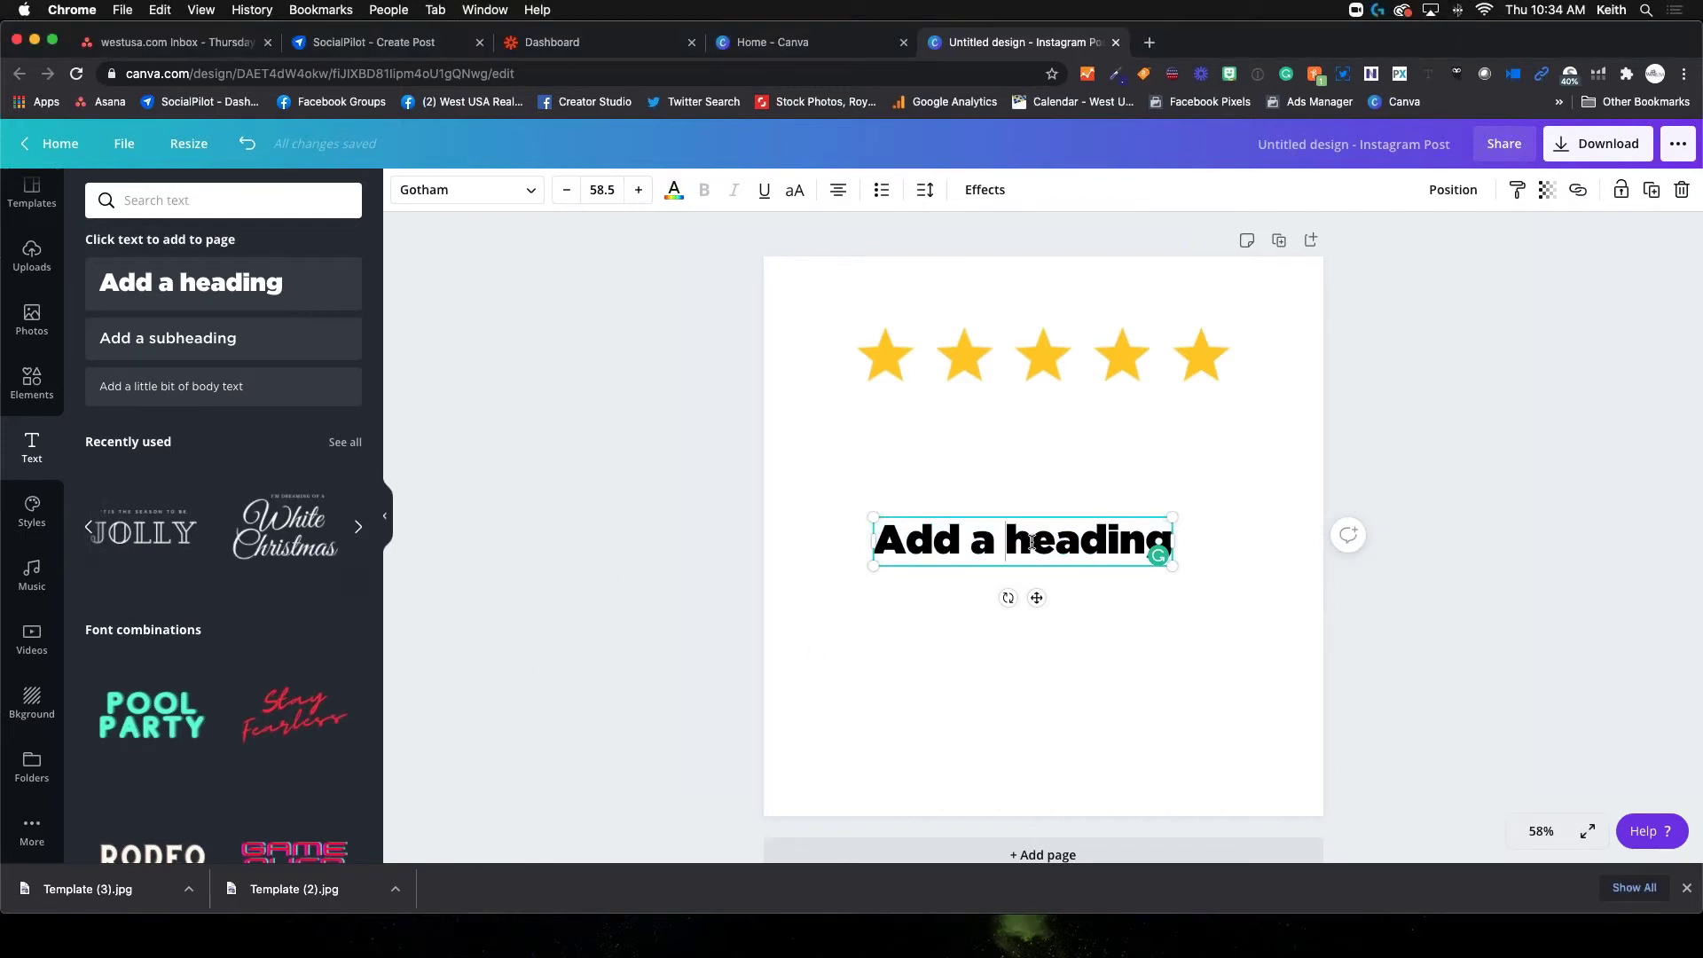
{"action": "left_click", "coordinate": [877, 538]}
{"action": "type", "text": "\""}
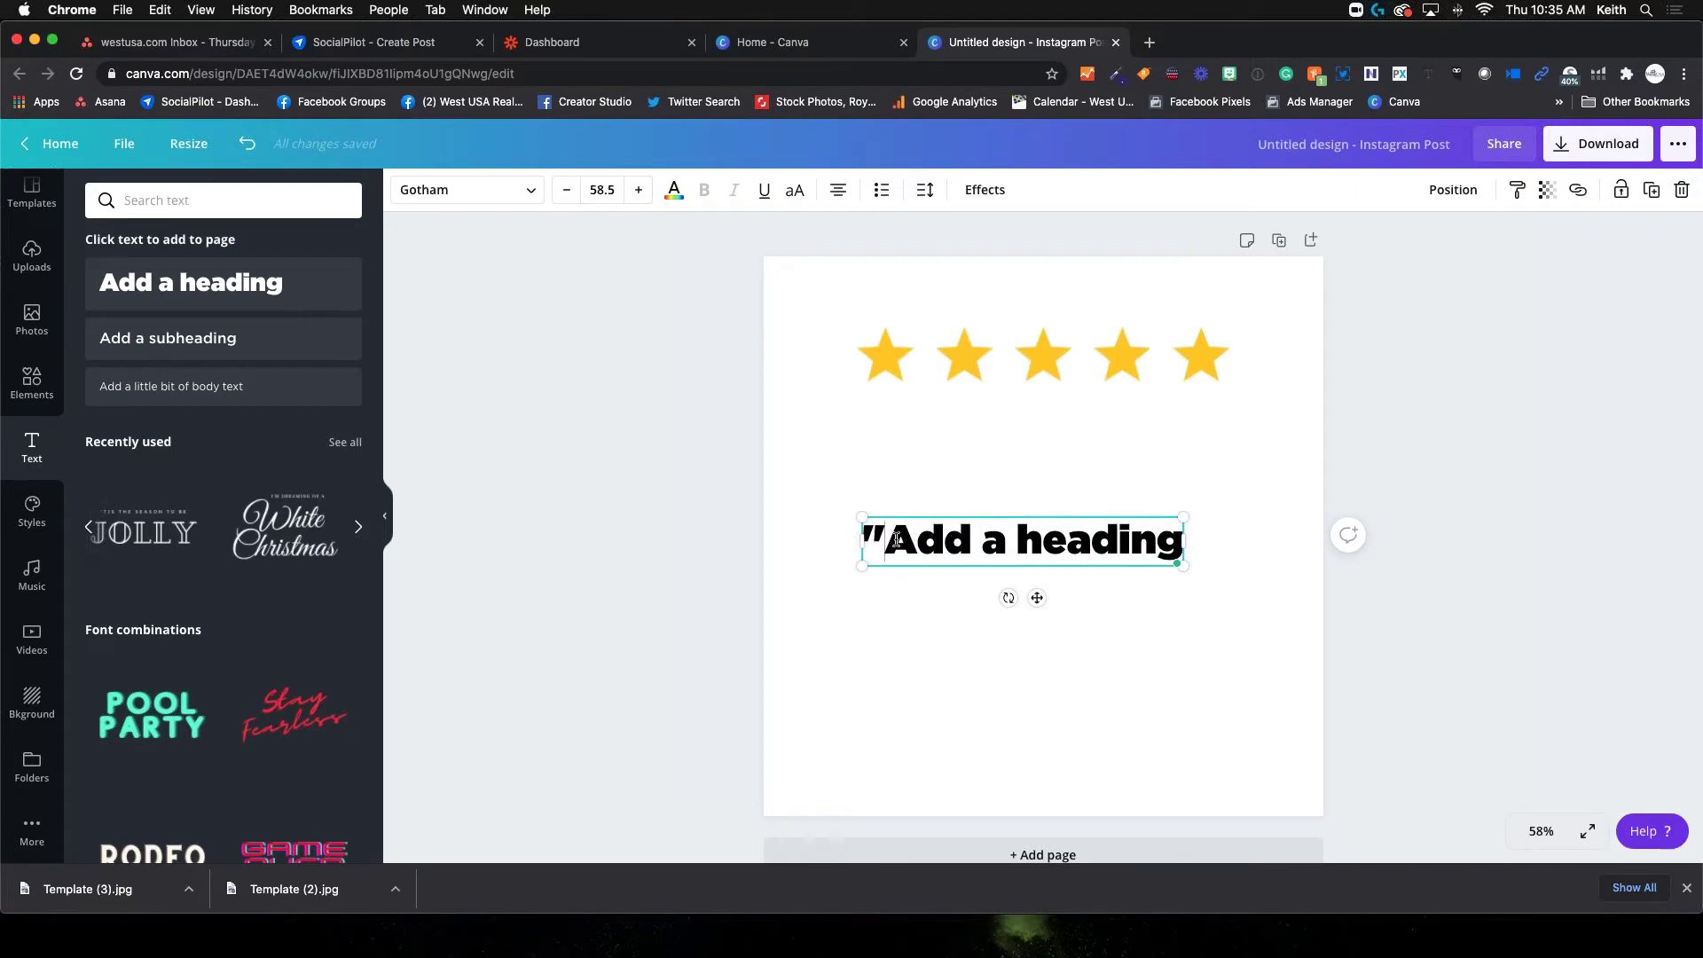
{"action": "key", "text": "shift+Right"}
{"action": "key", "text": "shift+Right"}
{"action": "key", "text": "shift+Right"}
{"action": "key", "text": "shift+Right"}
{"action": "key", "text": "shift+Right"}
{"action": "key", "text": "shift+Right"}
{"action": "key", "text": "shift+Right"}
{"action": "key", "text": "shift+Right"}
{"action": "key", "text": "shift+Right"}
{"action": "key", "text": "shift+Right"}
{"action": "key", "text": "shift+Right"}
{"action": "key", "text": "shift+Right"}
{"action": "key", "text": "shift+Right"}
{"action": "key", "text": "shift+Left"}
{"action": "key", "text": "shift+Left"}
{"action": "key", "text": "shift+Left"}
{"action": "key", "text": "shift+Left"}
{"action": "key", "text": "shift+Left"}
{"action": "key", "text": "shift+Left"}
{"action": "key", "text": "shift+Left"}
{"action": "key", "text": "shift+Left"}
{"action": "key", "text": "Right"}
{"action": "left_click_drag", "start_coordinate": [887, 543], "coordinate": [1165, 527]}
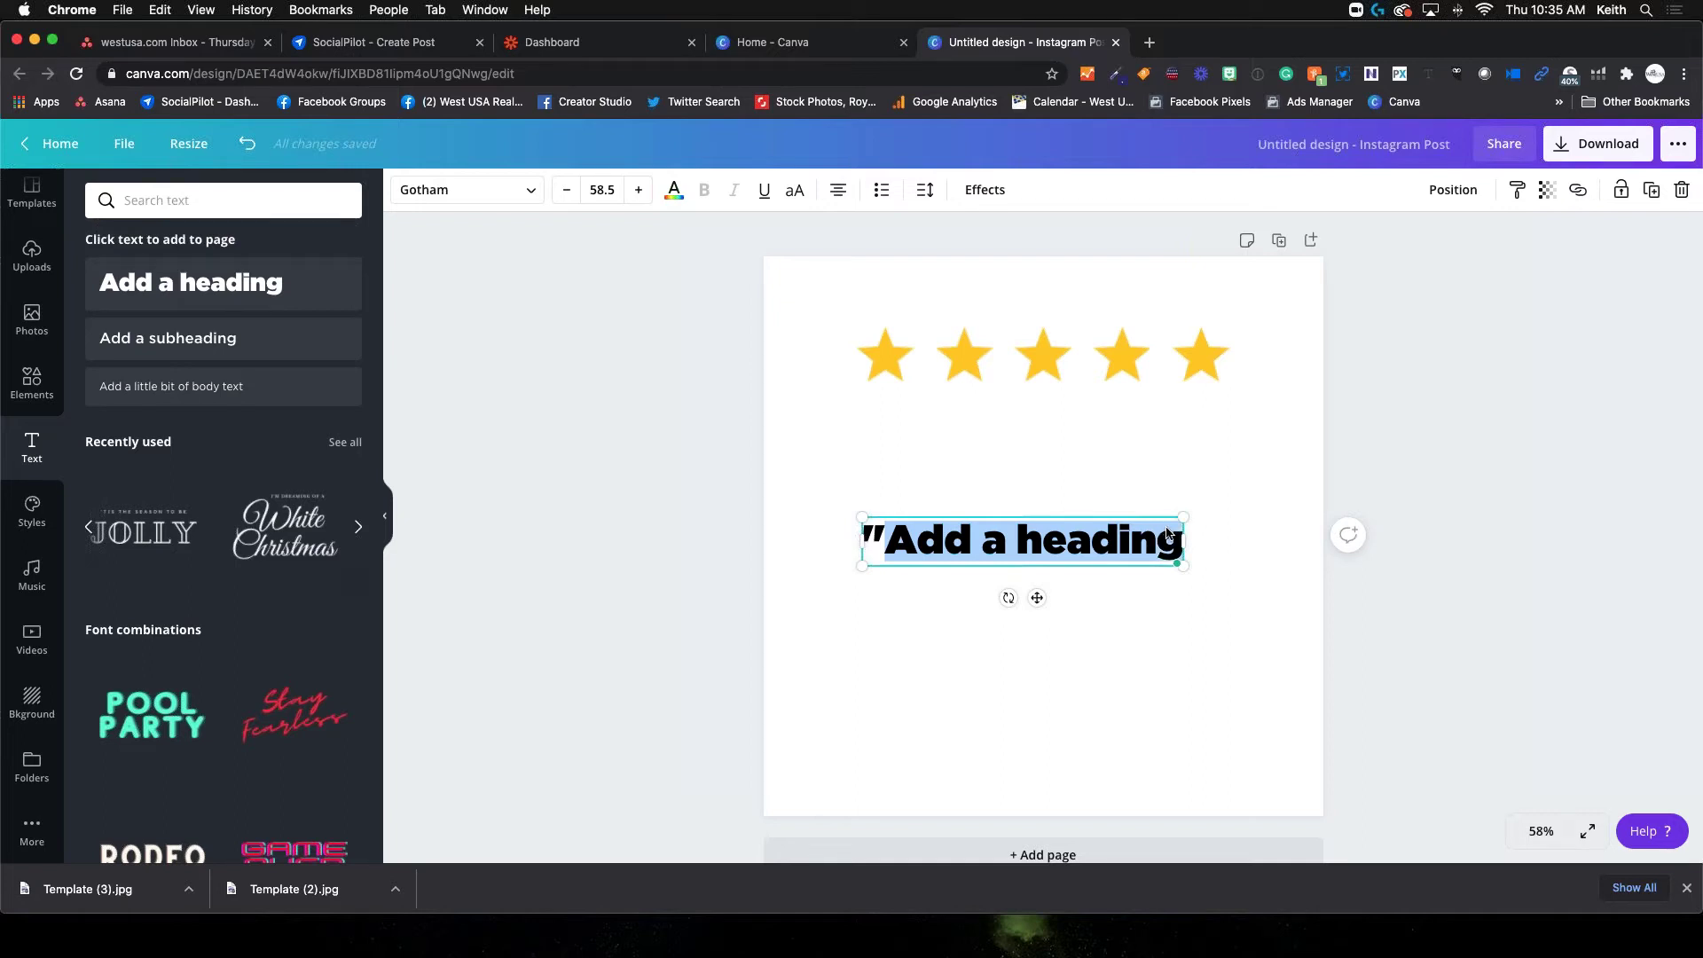
Type 'COULDN' FINS A BETTER REALTOR THAN' plus the realtor's name, 'STRONGLY RECOMMEND!' and closing quotes
{"action": "type", "text": "COUN"}
{"action": "key", "text": "BackSpace"}
{"action": "type", "text": "LDN"}
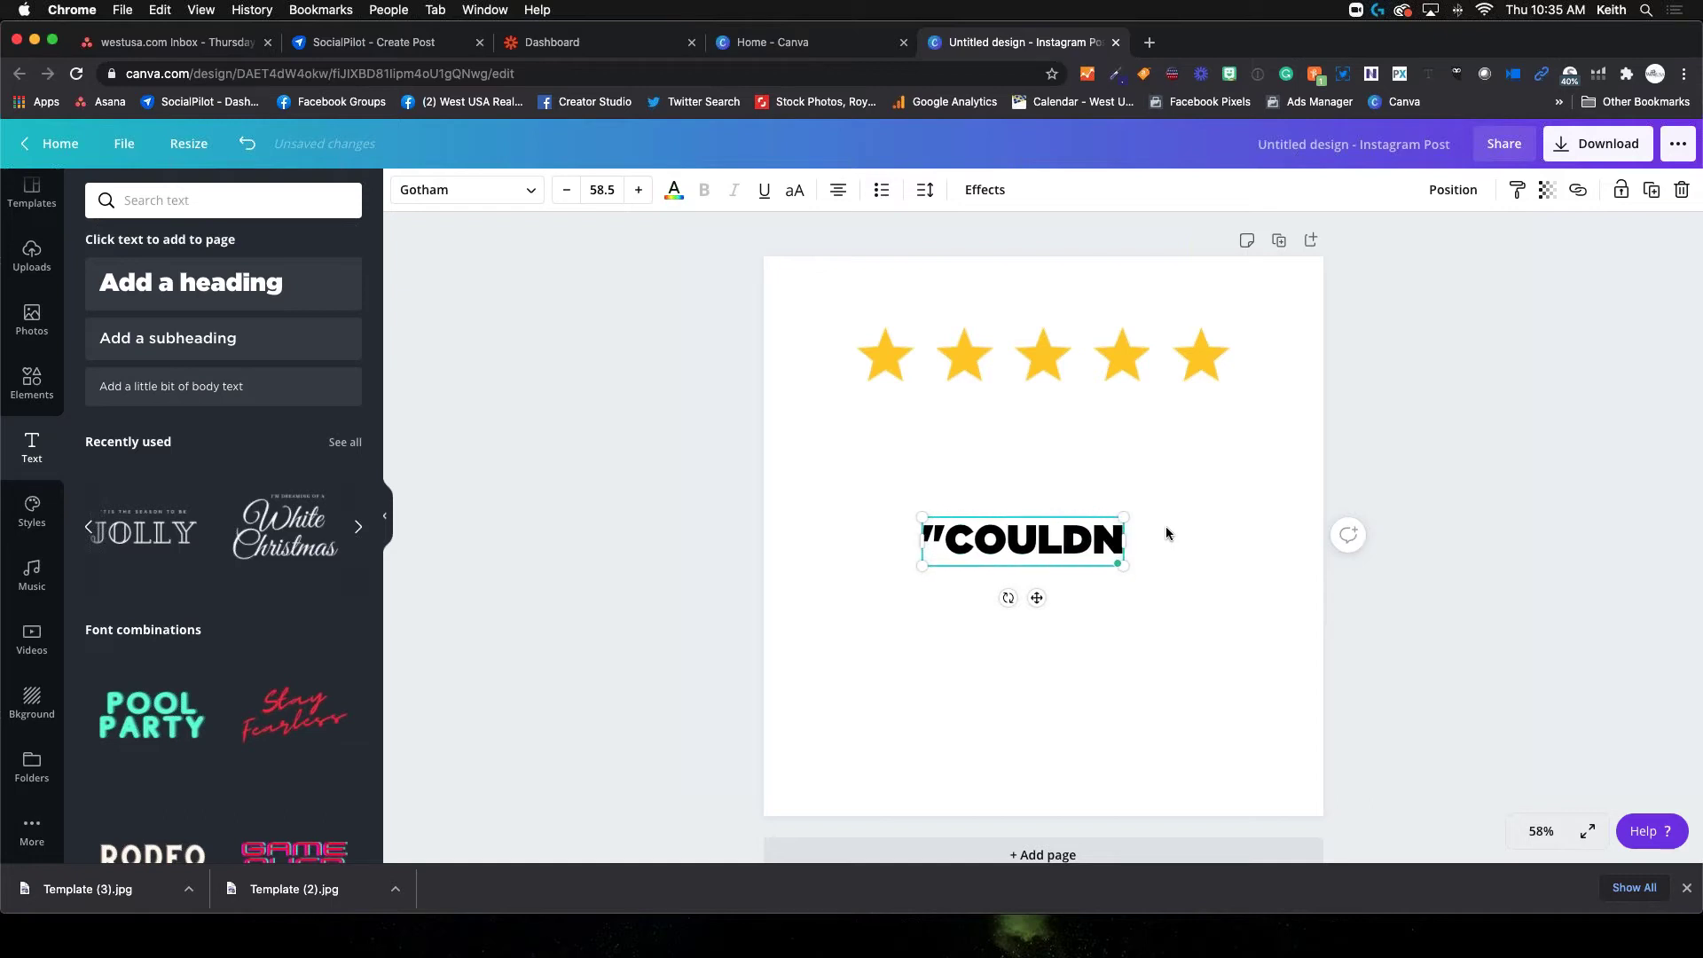
{"action": "type", "text": "' FI"}
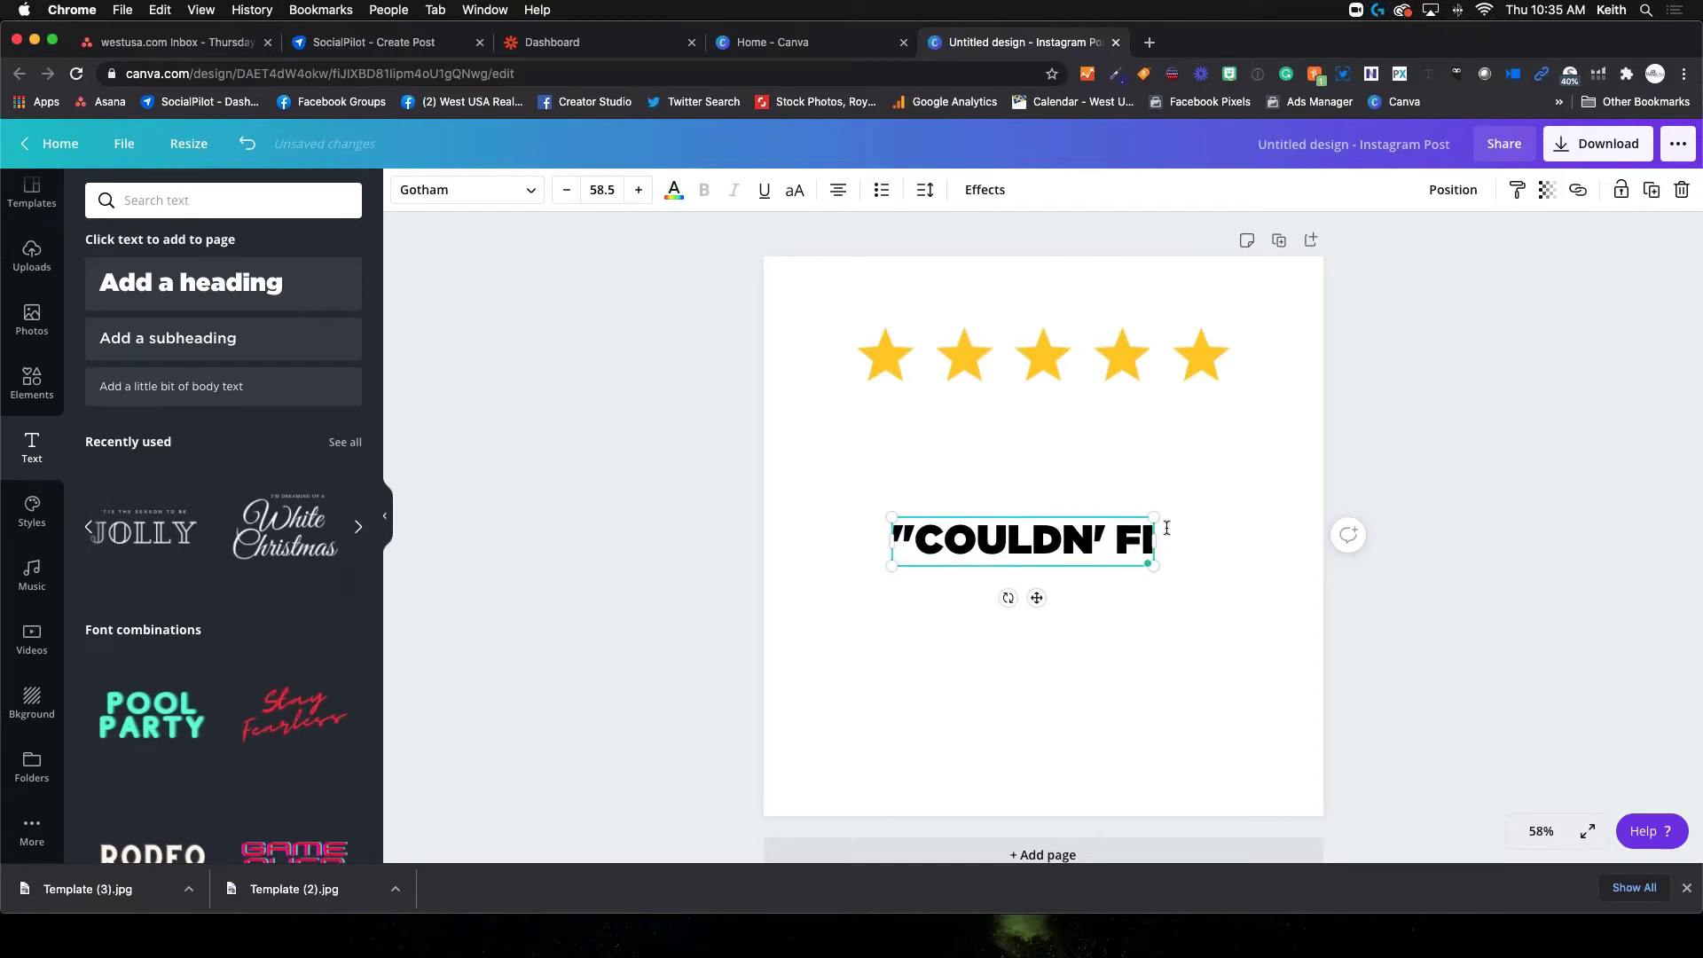
{"action": "type", "text": "NS A B"}
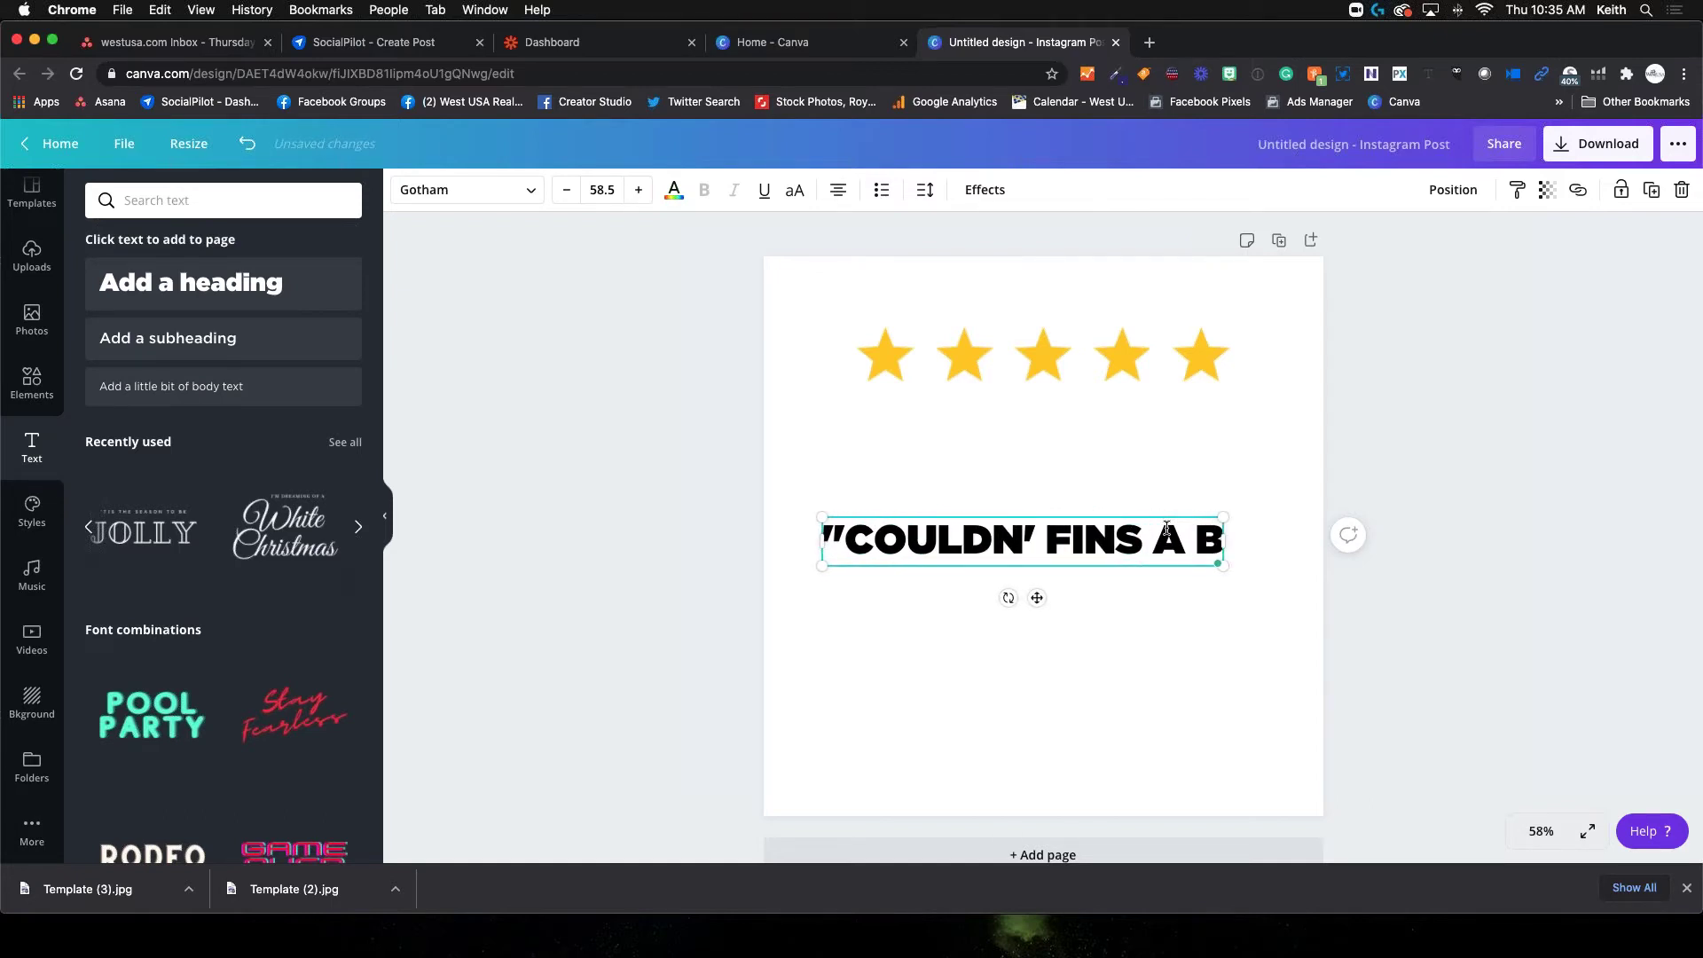
{"action": "type", "text": "ETTER REALOT"}
{"action": "key", "text": "BackSpace"}
{"action": "key", "text": "BackSpace"}
{"action": "type", "text": "TOR"}
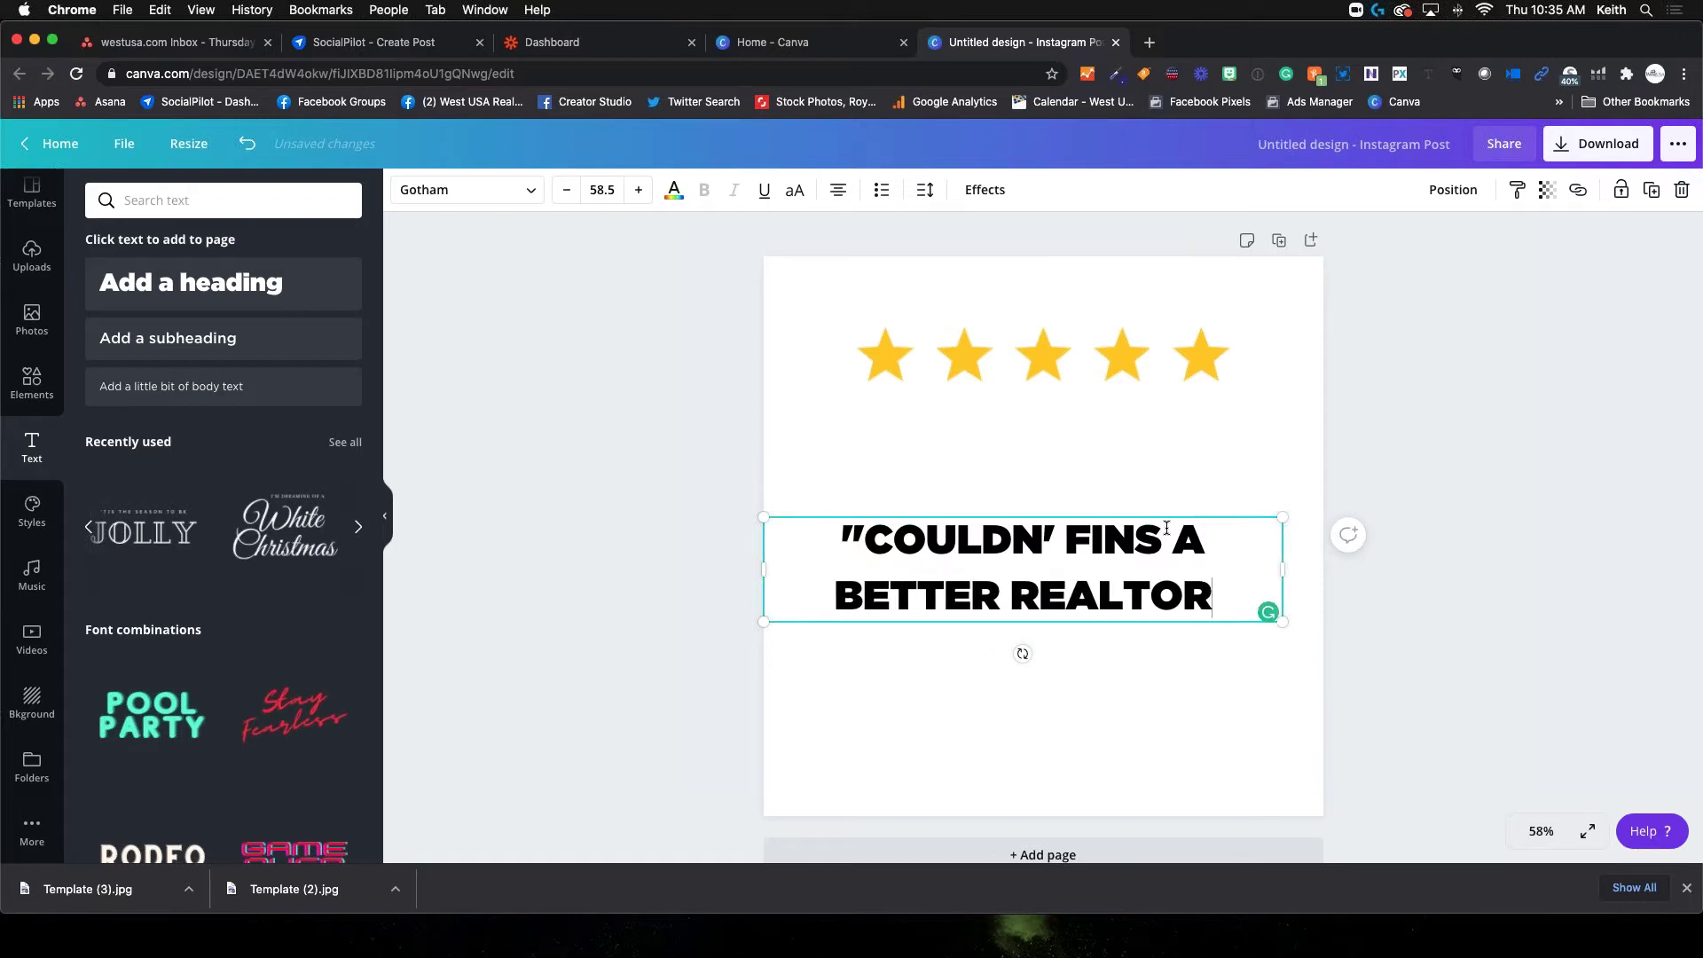
{"action": "type", "text": " THAN"}
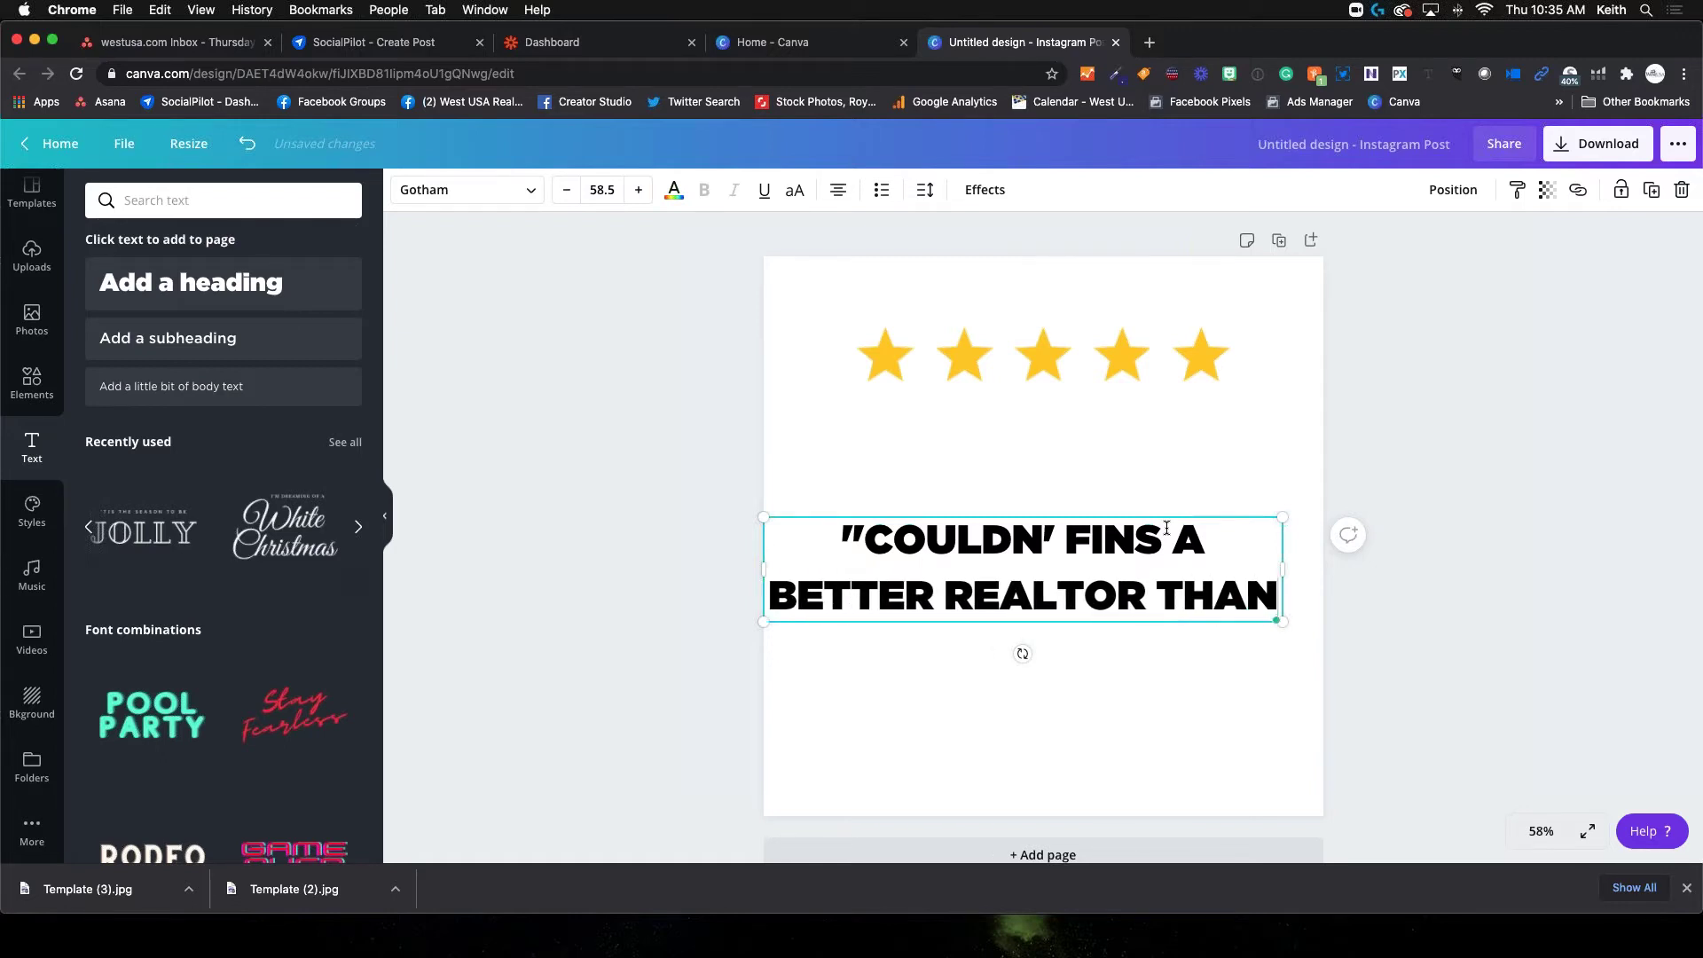
{"action": "type", "text": " KEITH."}
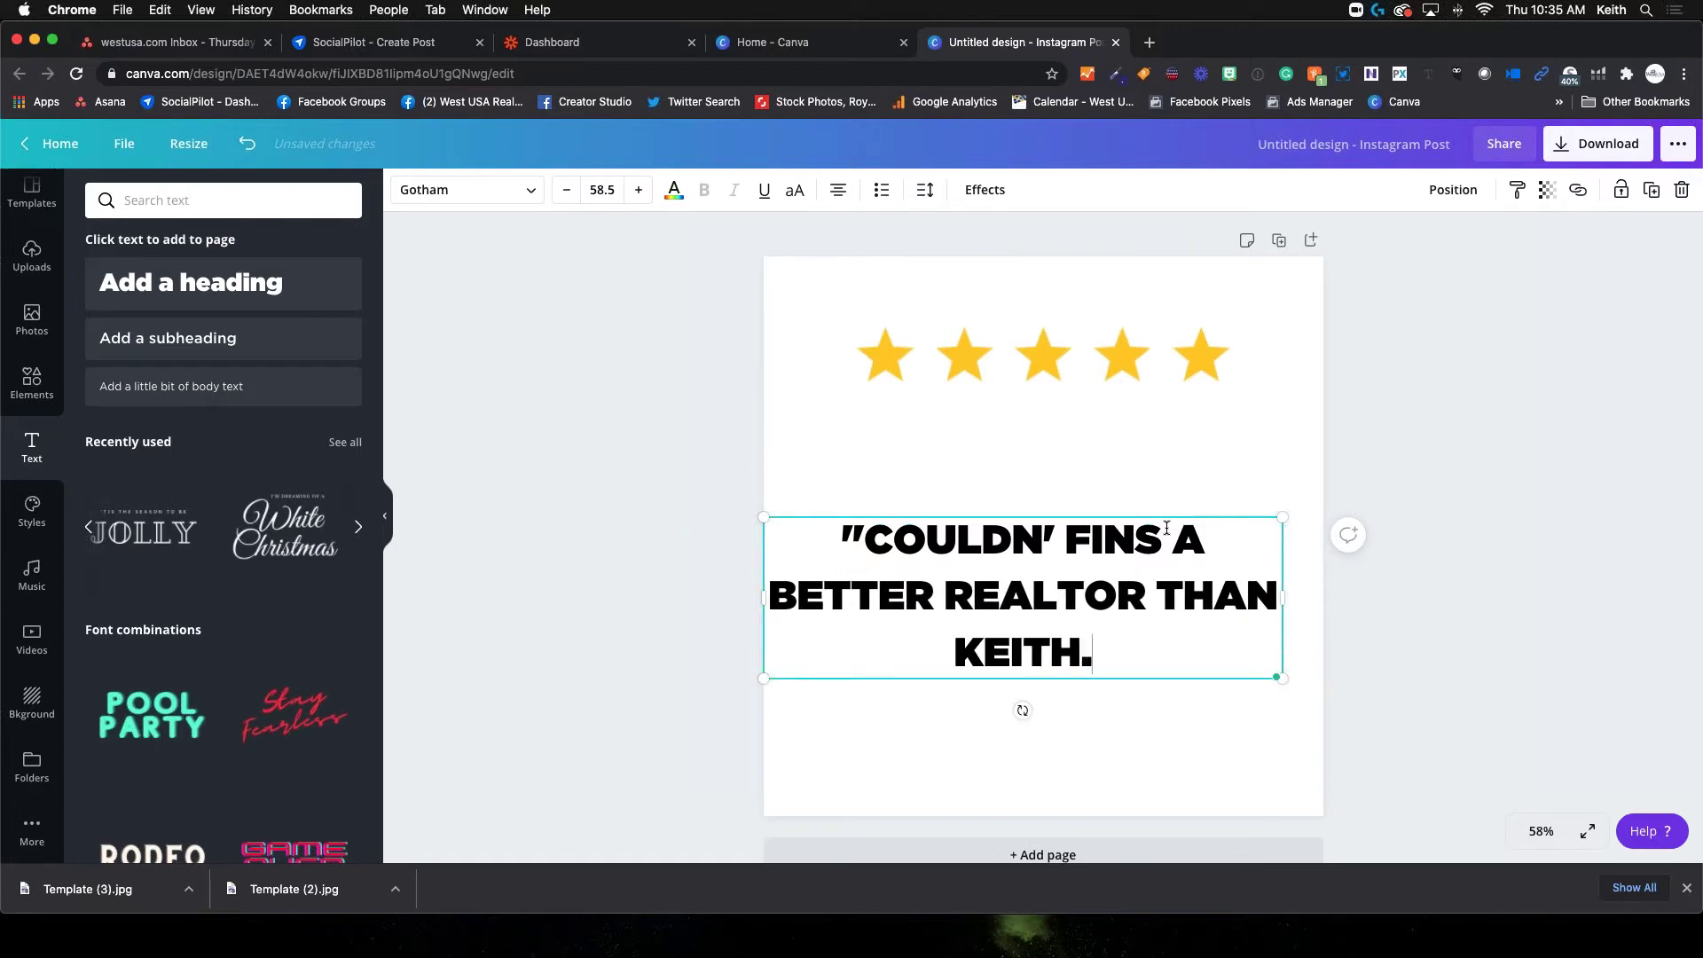
{"action": "type", "text": " ST"}
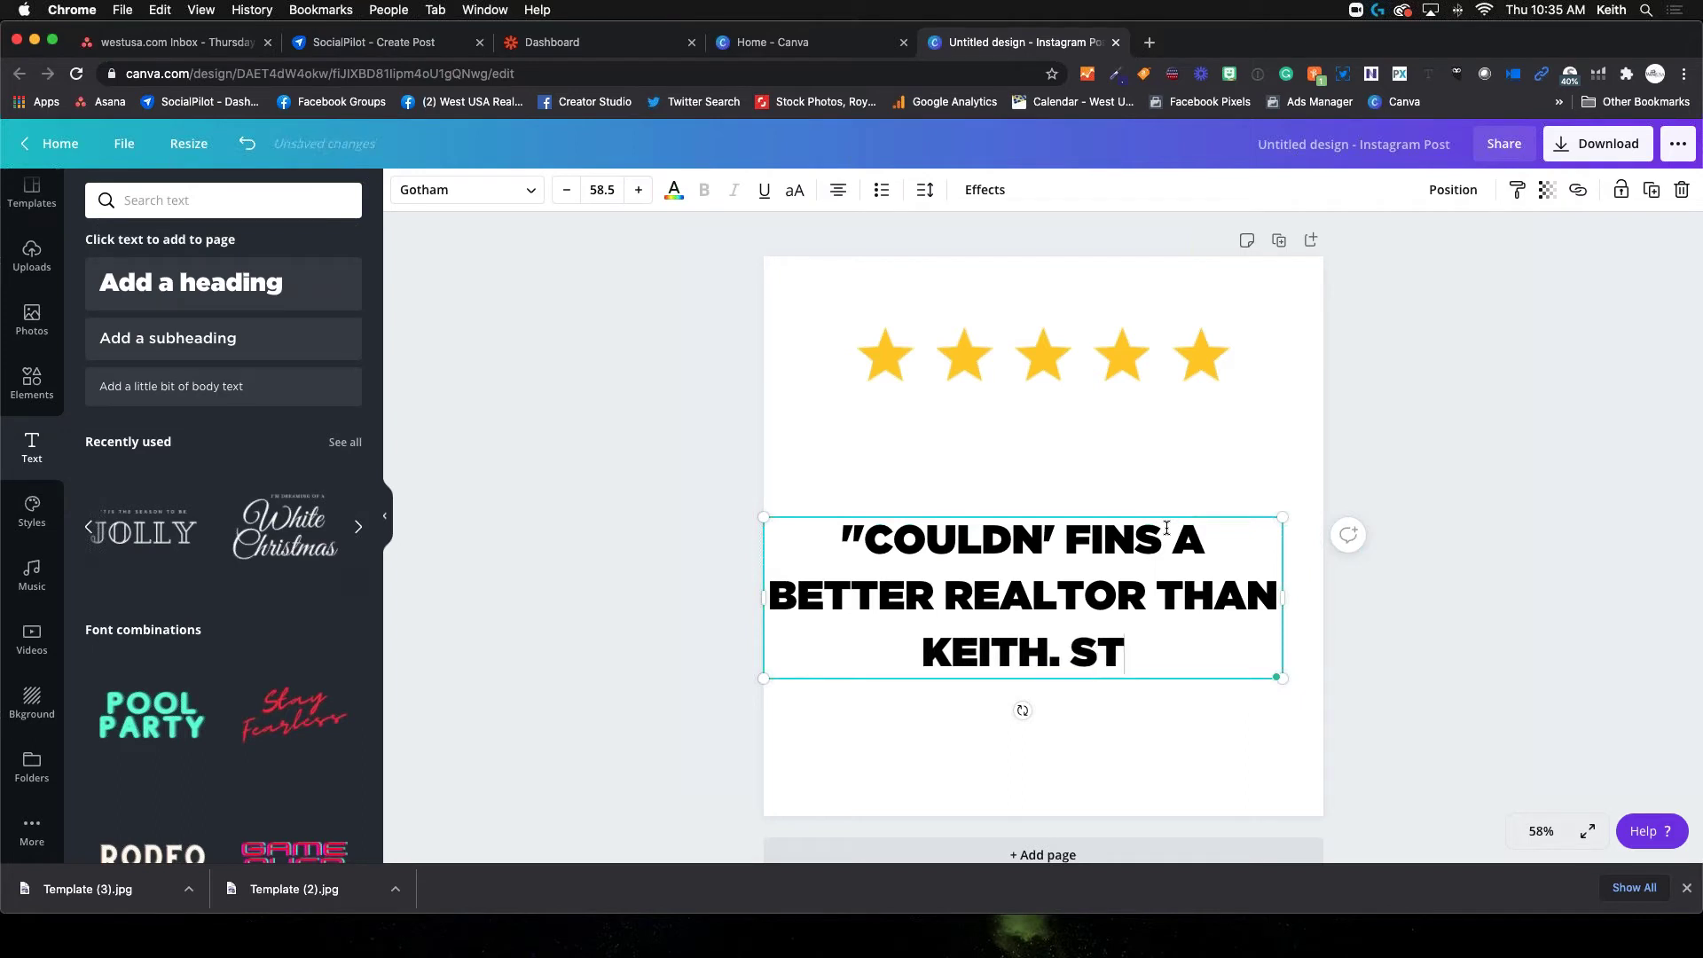
{"action": "type", "text": "RONGLY RE"}
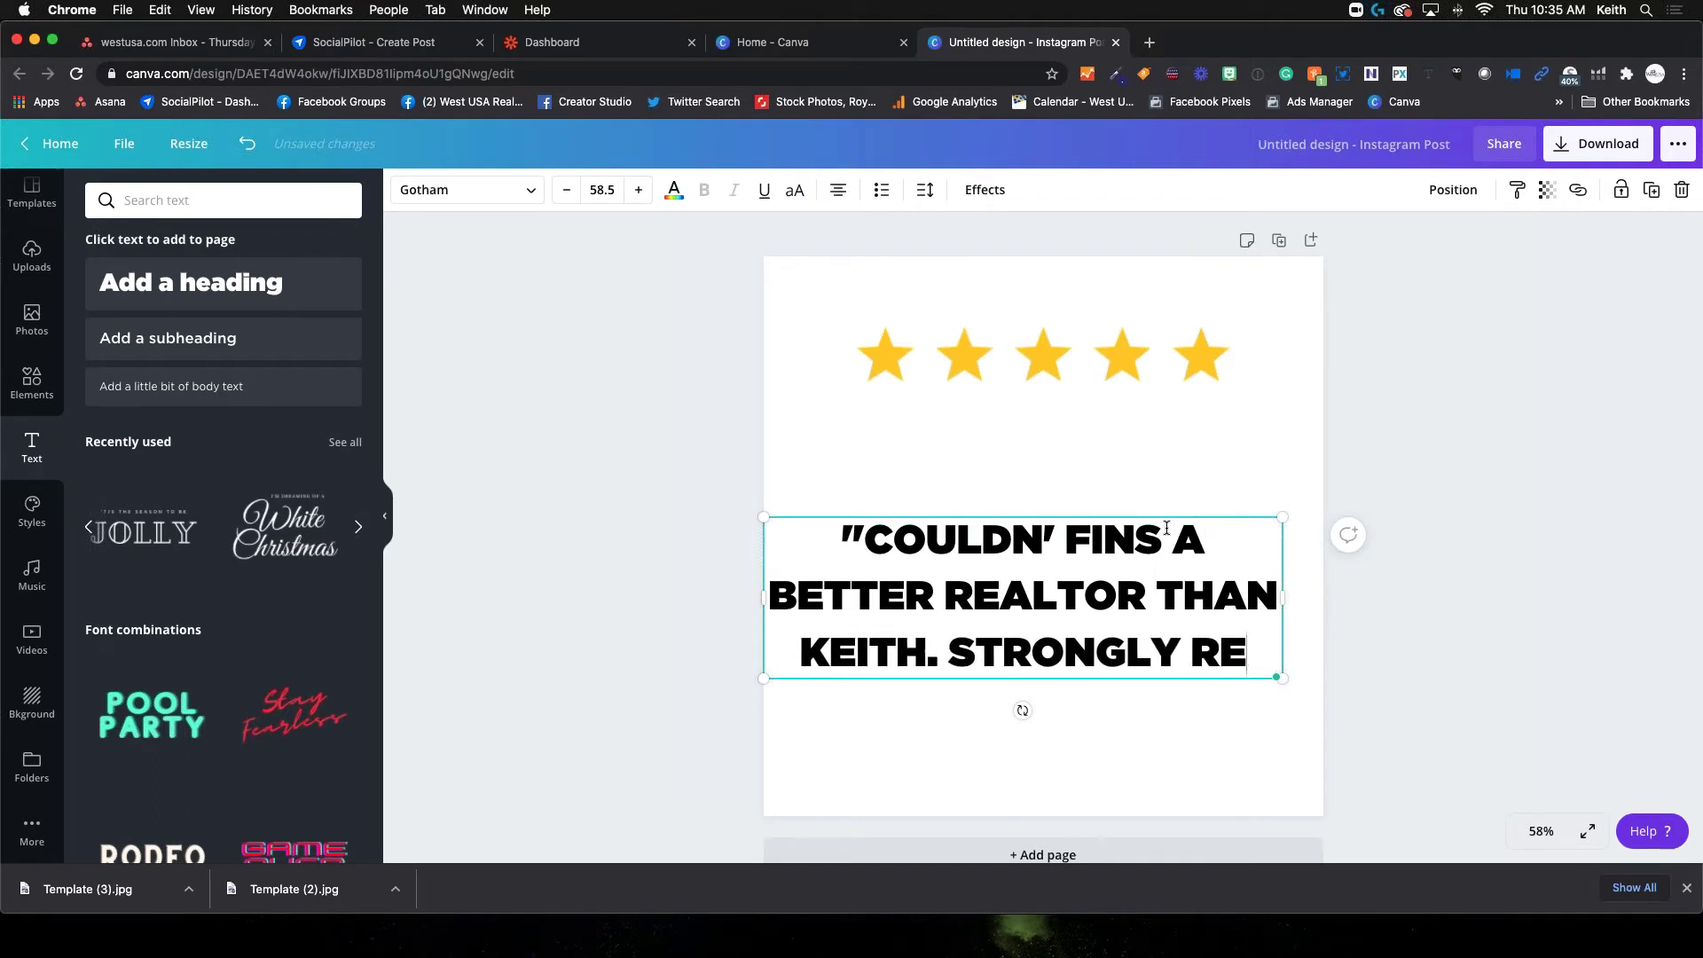
{"action": "type", "text": "COMMEND!"}
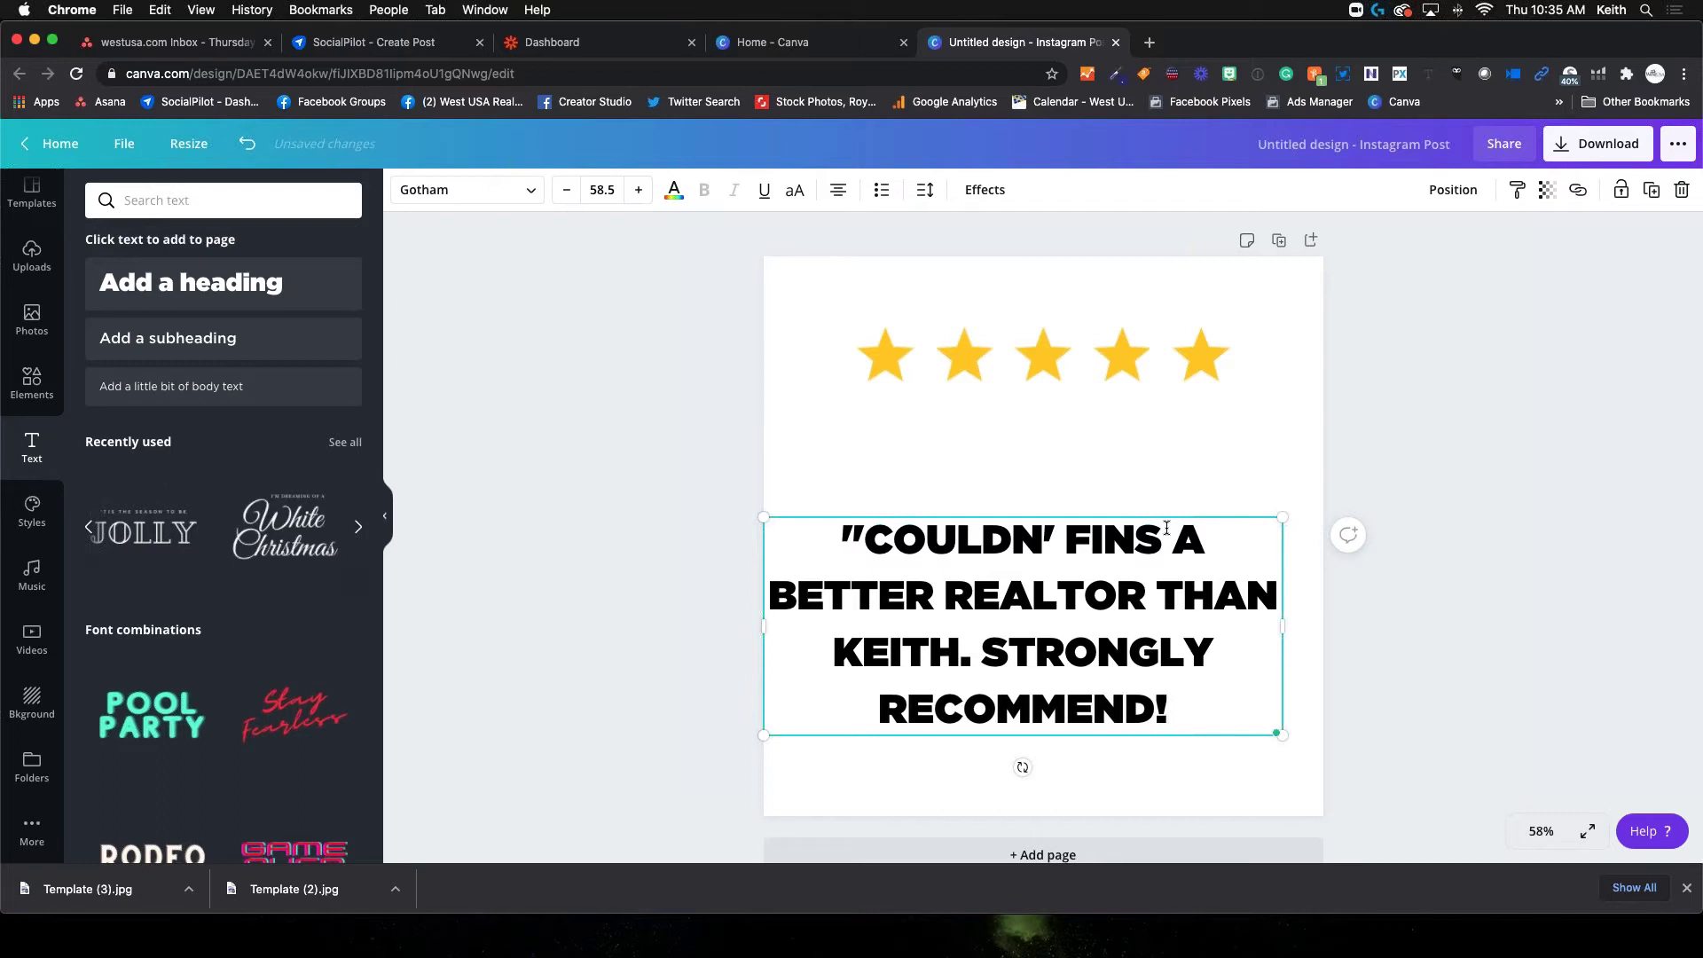
{"action": "type", "text": "\""}
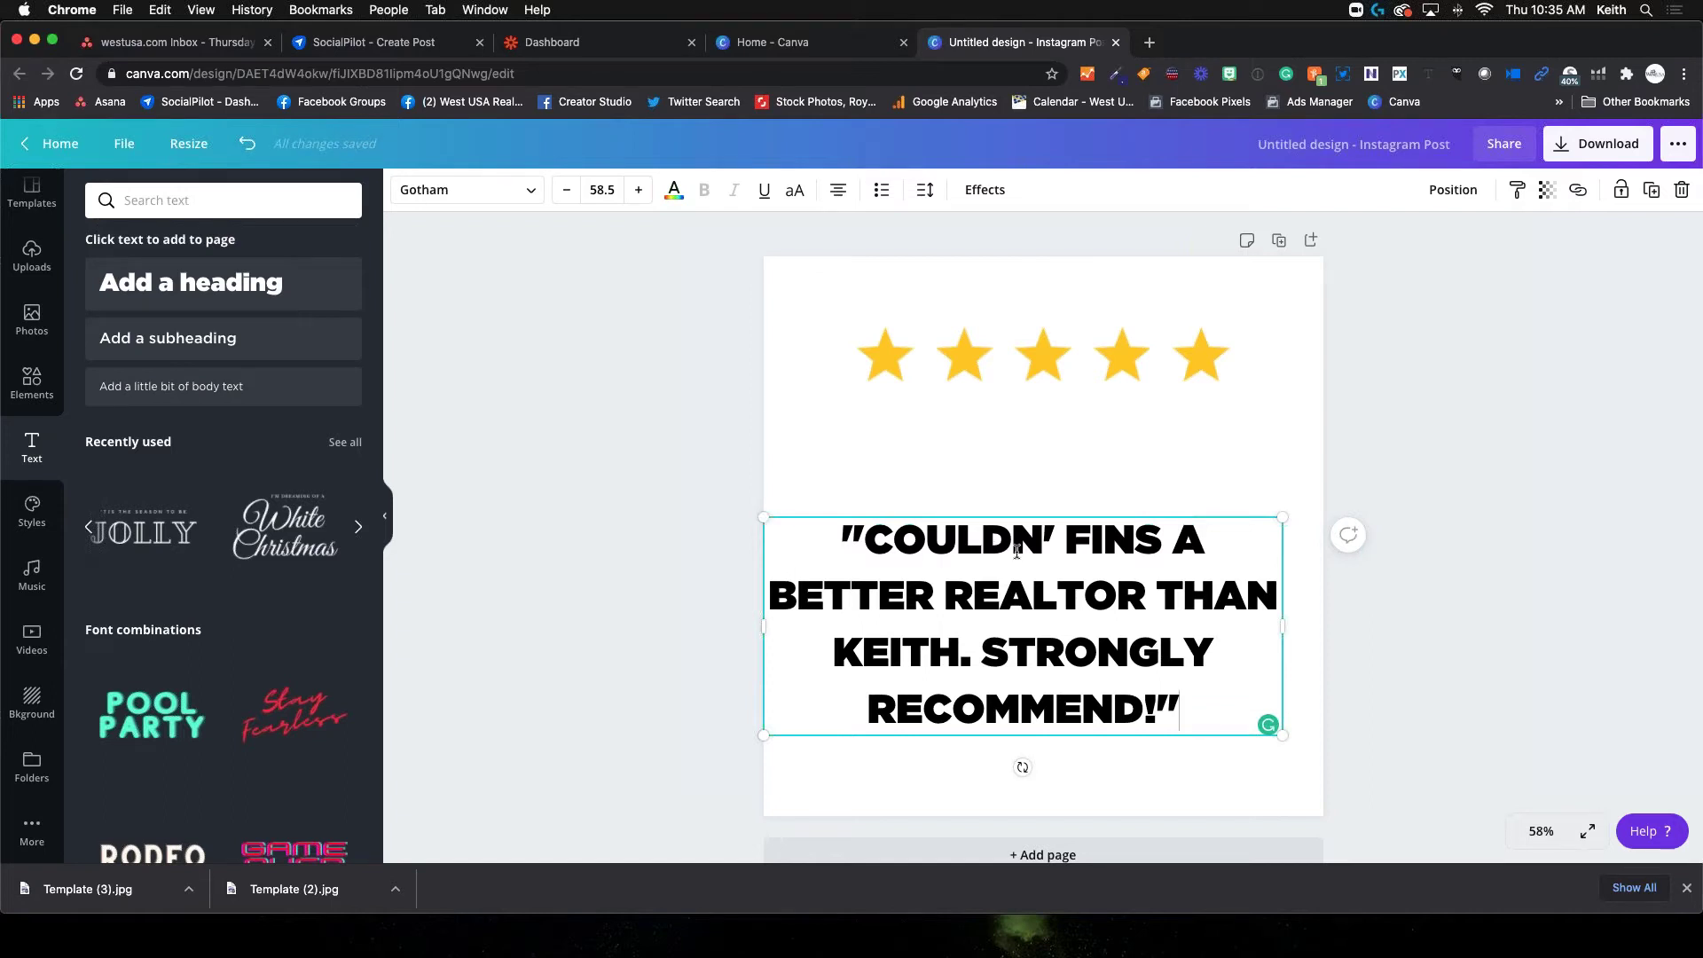
Shrink the quote box slightly and set the quote text to left alignment
{"action": "left_click_drag", "start_coordinate": [764, 519], "coordinate": [852, 544]}
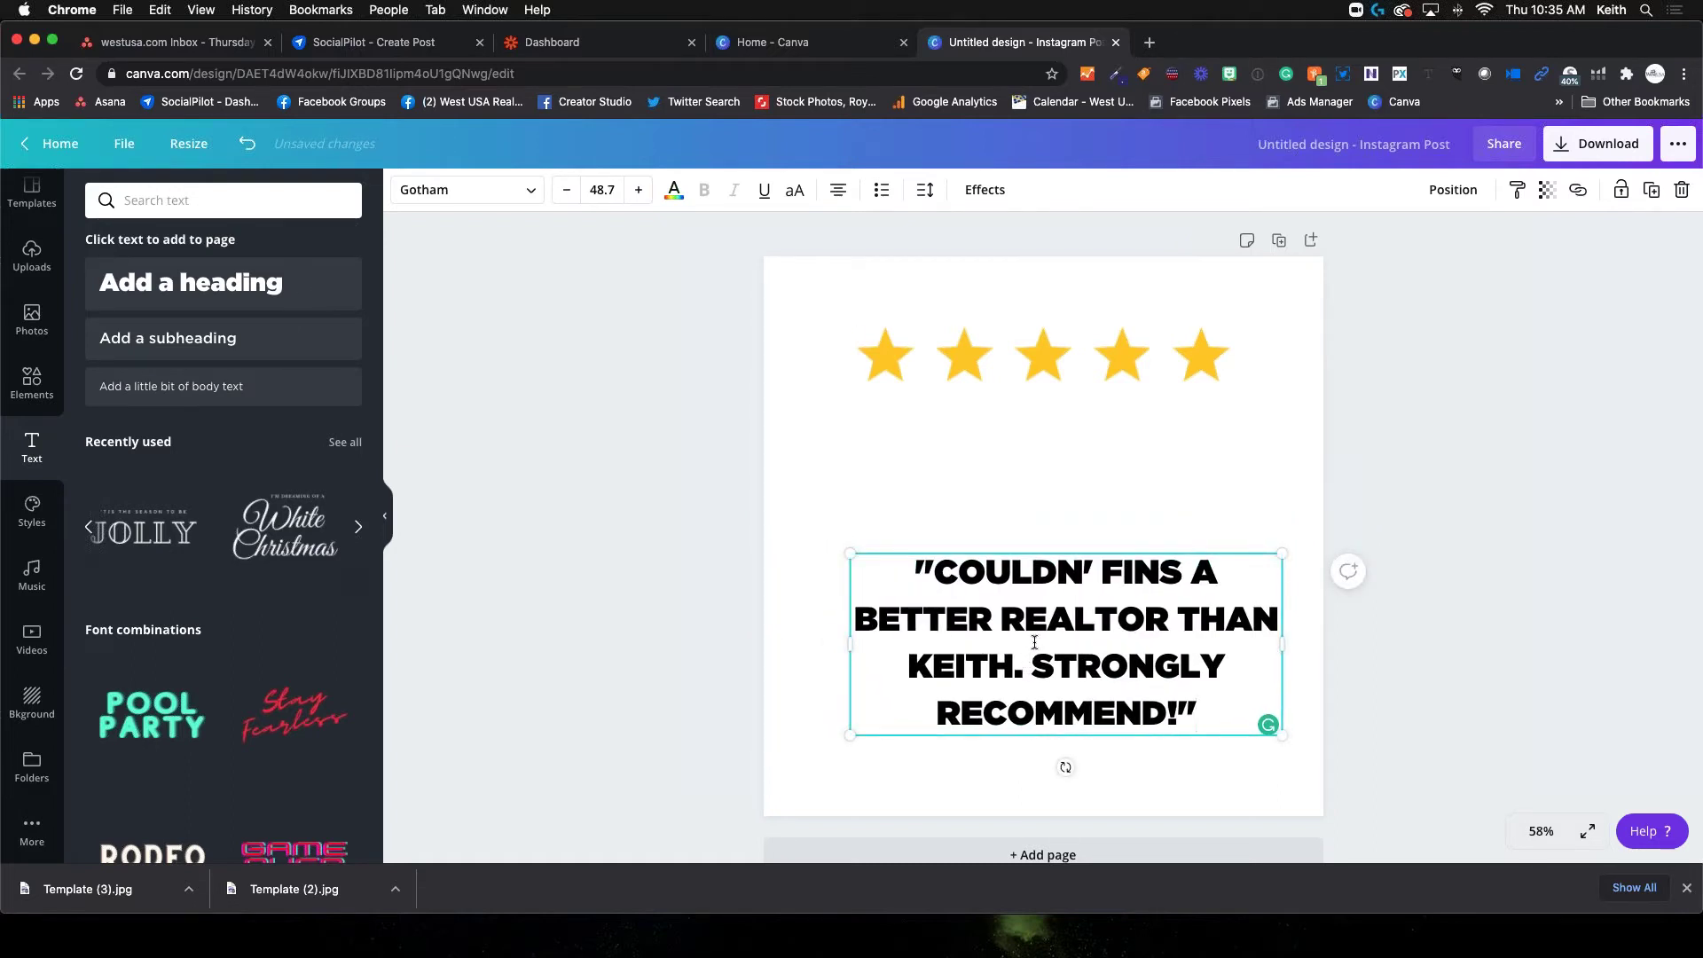
{"action": "left_click_drag", "start_coordinate": [916, 567], "coordinate": [1223, 714]}
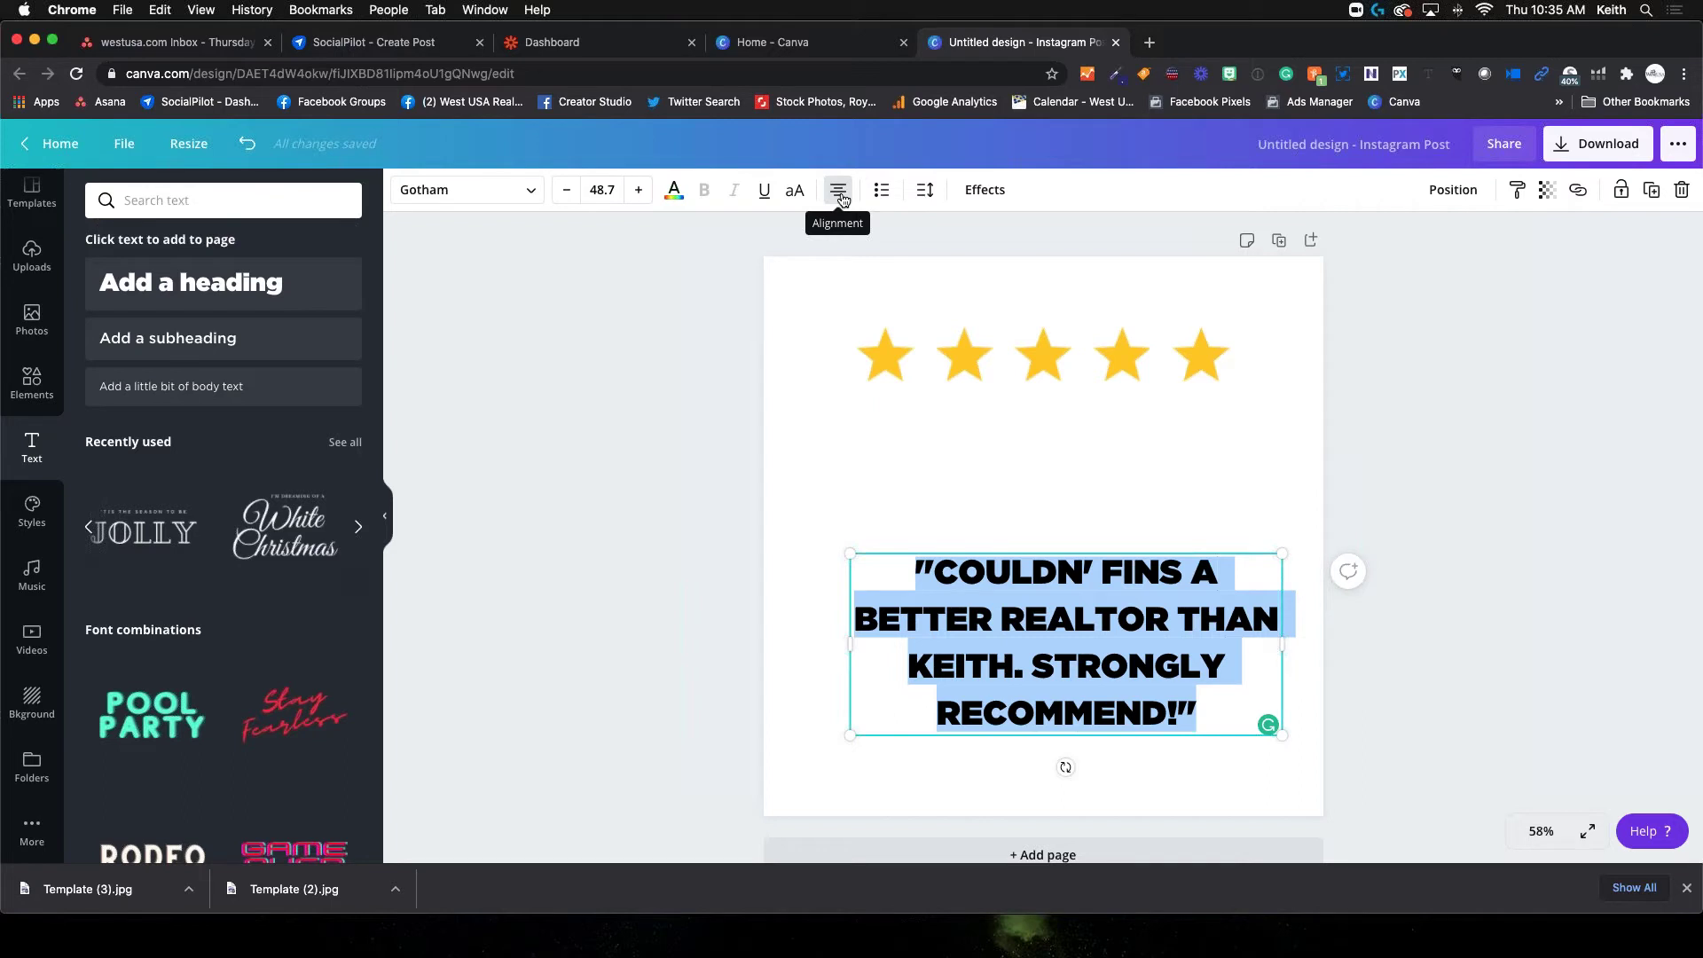
{"action": "left_click", "coordinate": [840, 193]}
{"action": "left_click", "coordinate": [841, 196]}
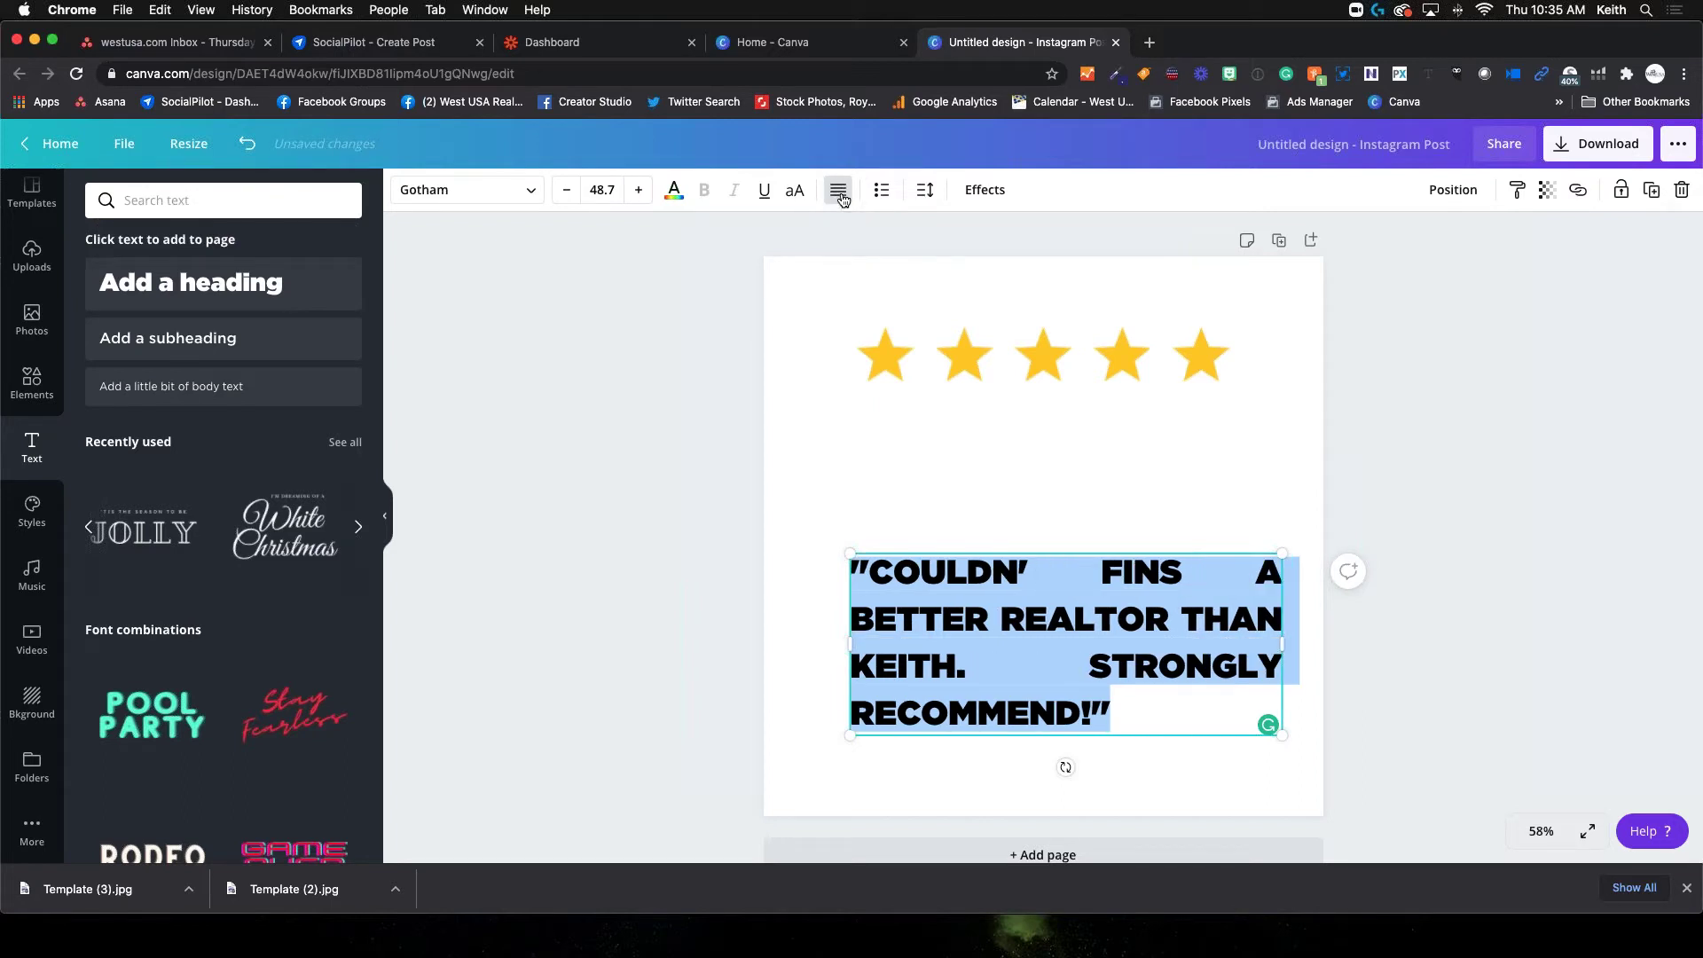
{"action": "left_click", "coordinate": [842, 196]}
{"action": "left_click", "coordinate": [842, 197]}
{"action": "left_click", "coordinate": [842, 197]}
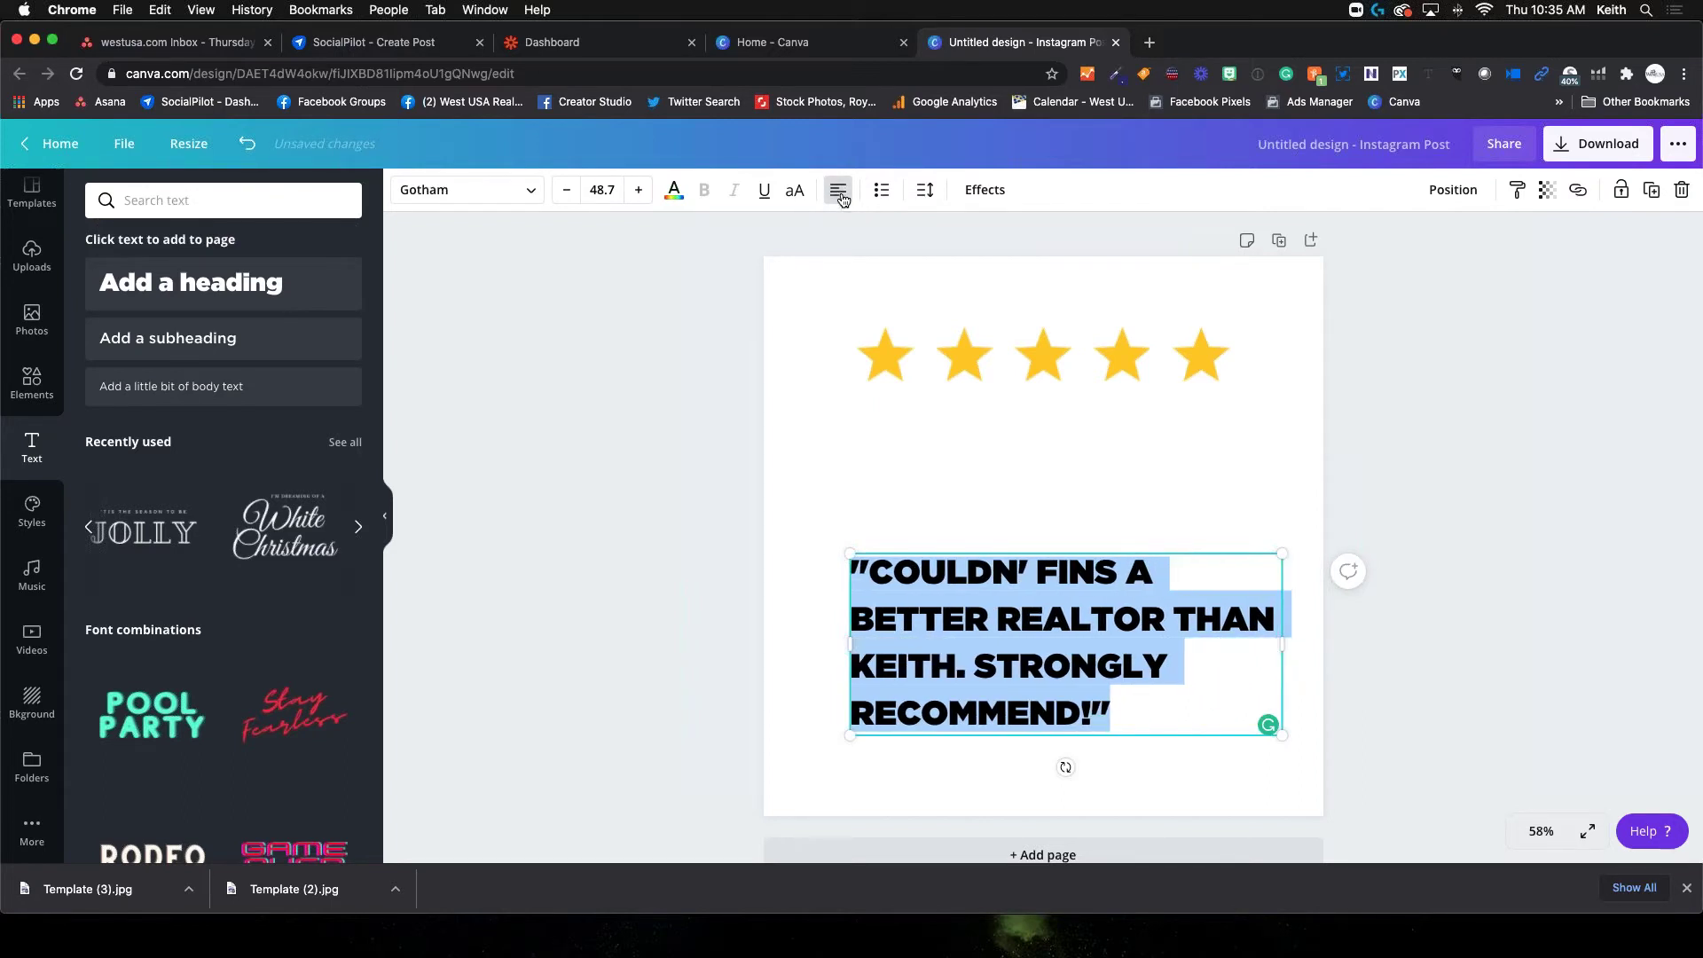
{"action": "left_click", "coordinate": [842, 197]}
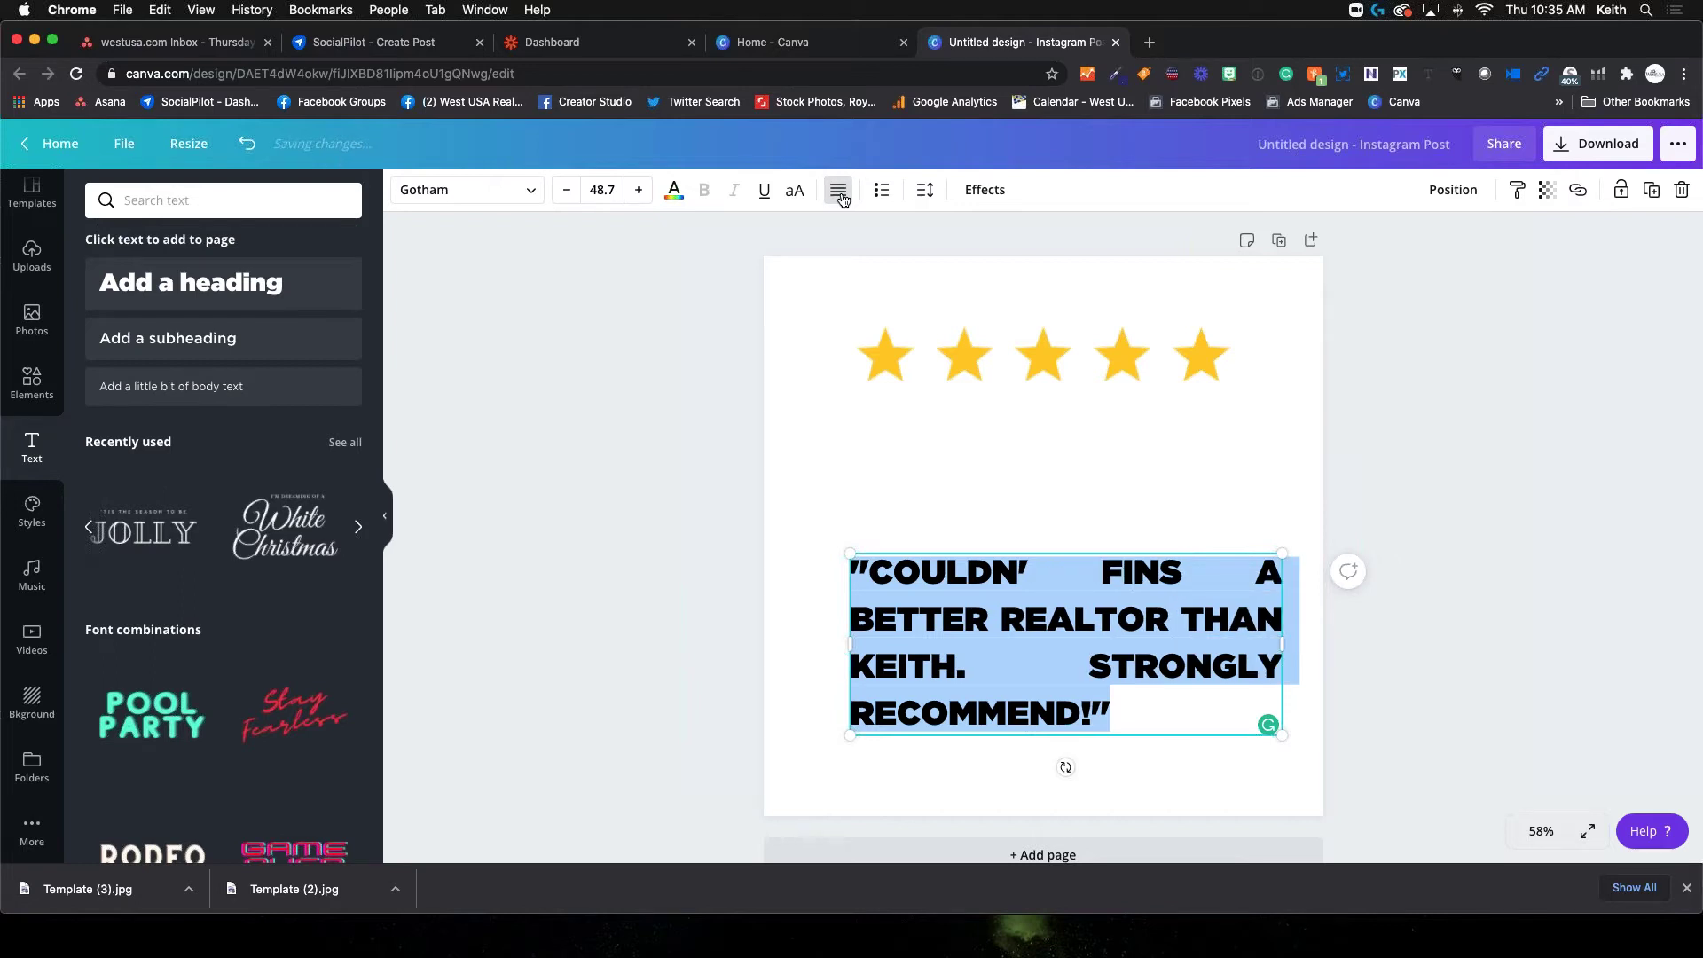
{"action": "left_click", "coordinate": [842, 197]}
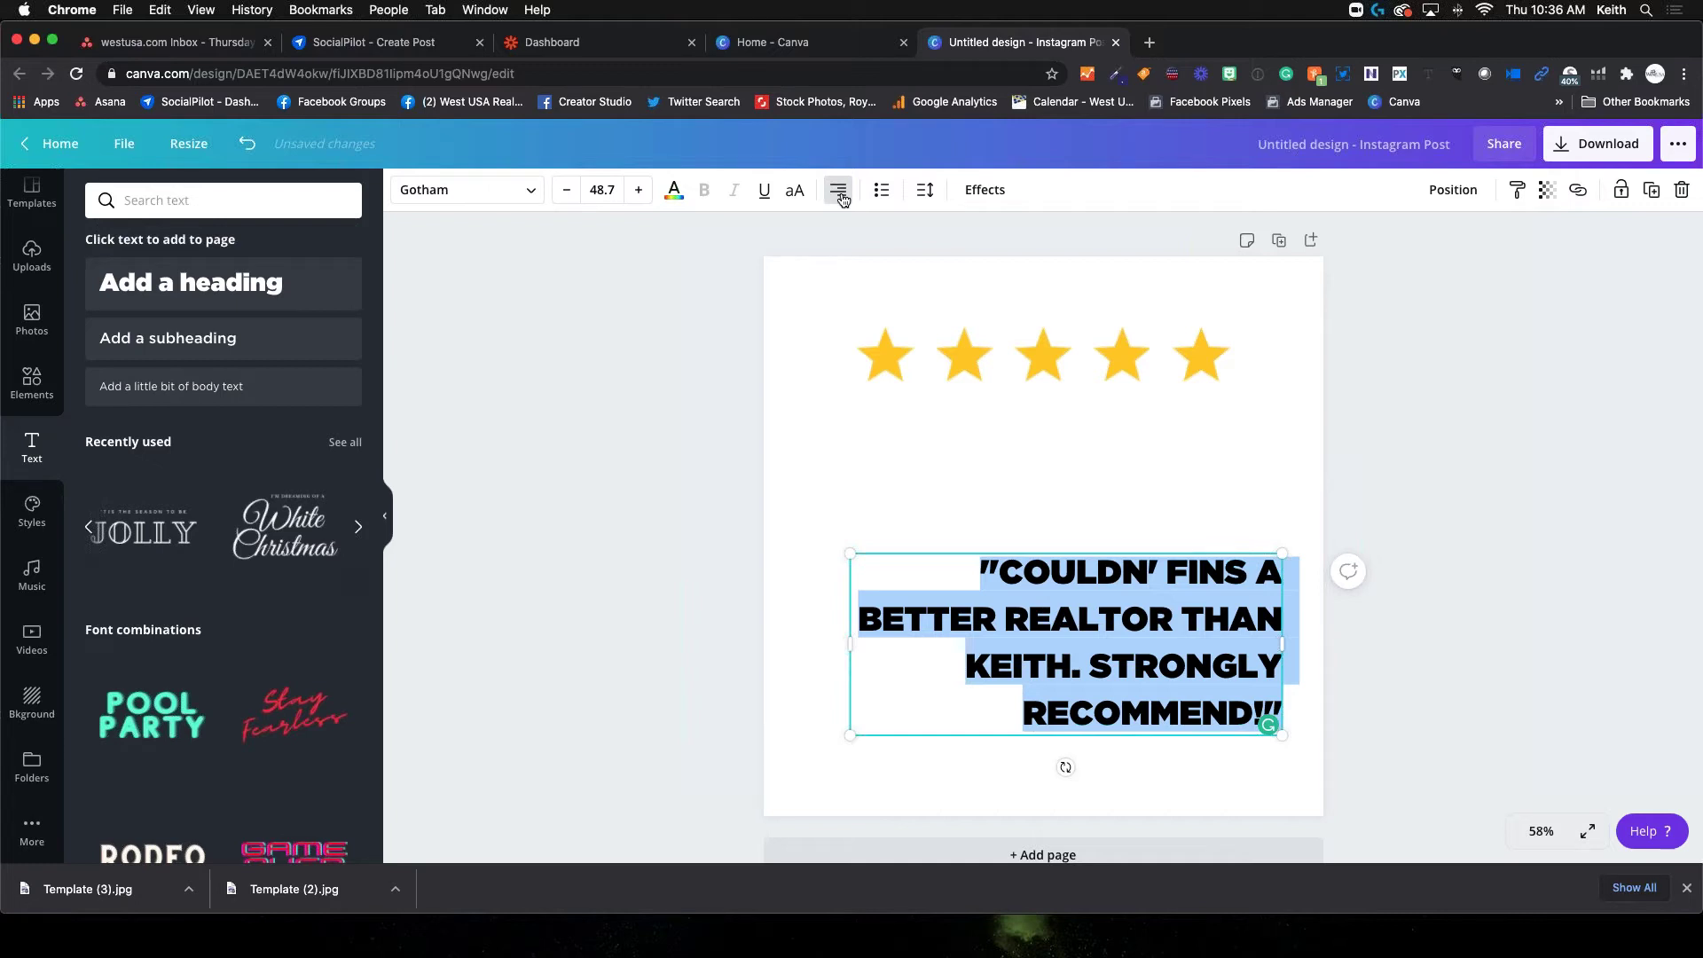
{"action": "left_click", "coordinate": [842, 197]}
{"action": "left_click", "coordinate": [842, 197]}
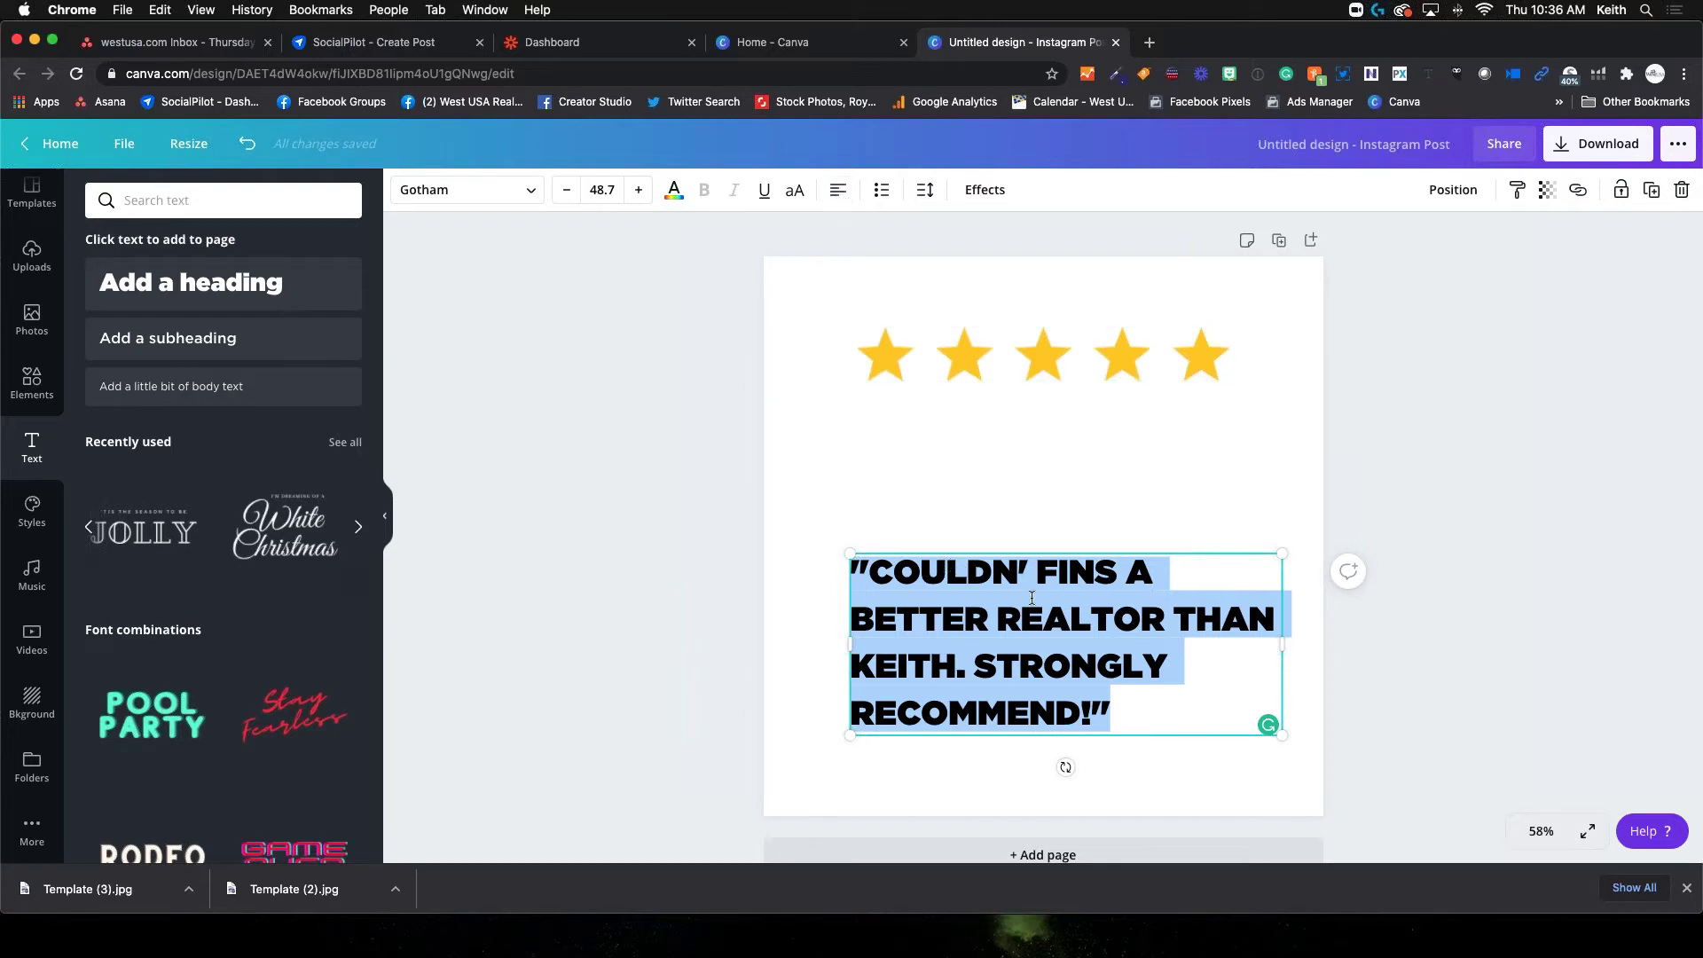
Move the quote up so it sits just beneath the yellow stars
{"action": "left_click", "coordinate": [1014, 477]}
{"action": "left_click_drag", "start_coordinate": [1042, 643], "coordinate": [1023, 531]}
{"action": "left_click", "coordinate": [1008, 430]}
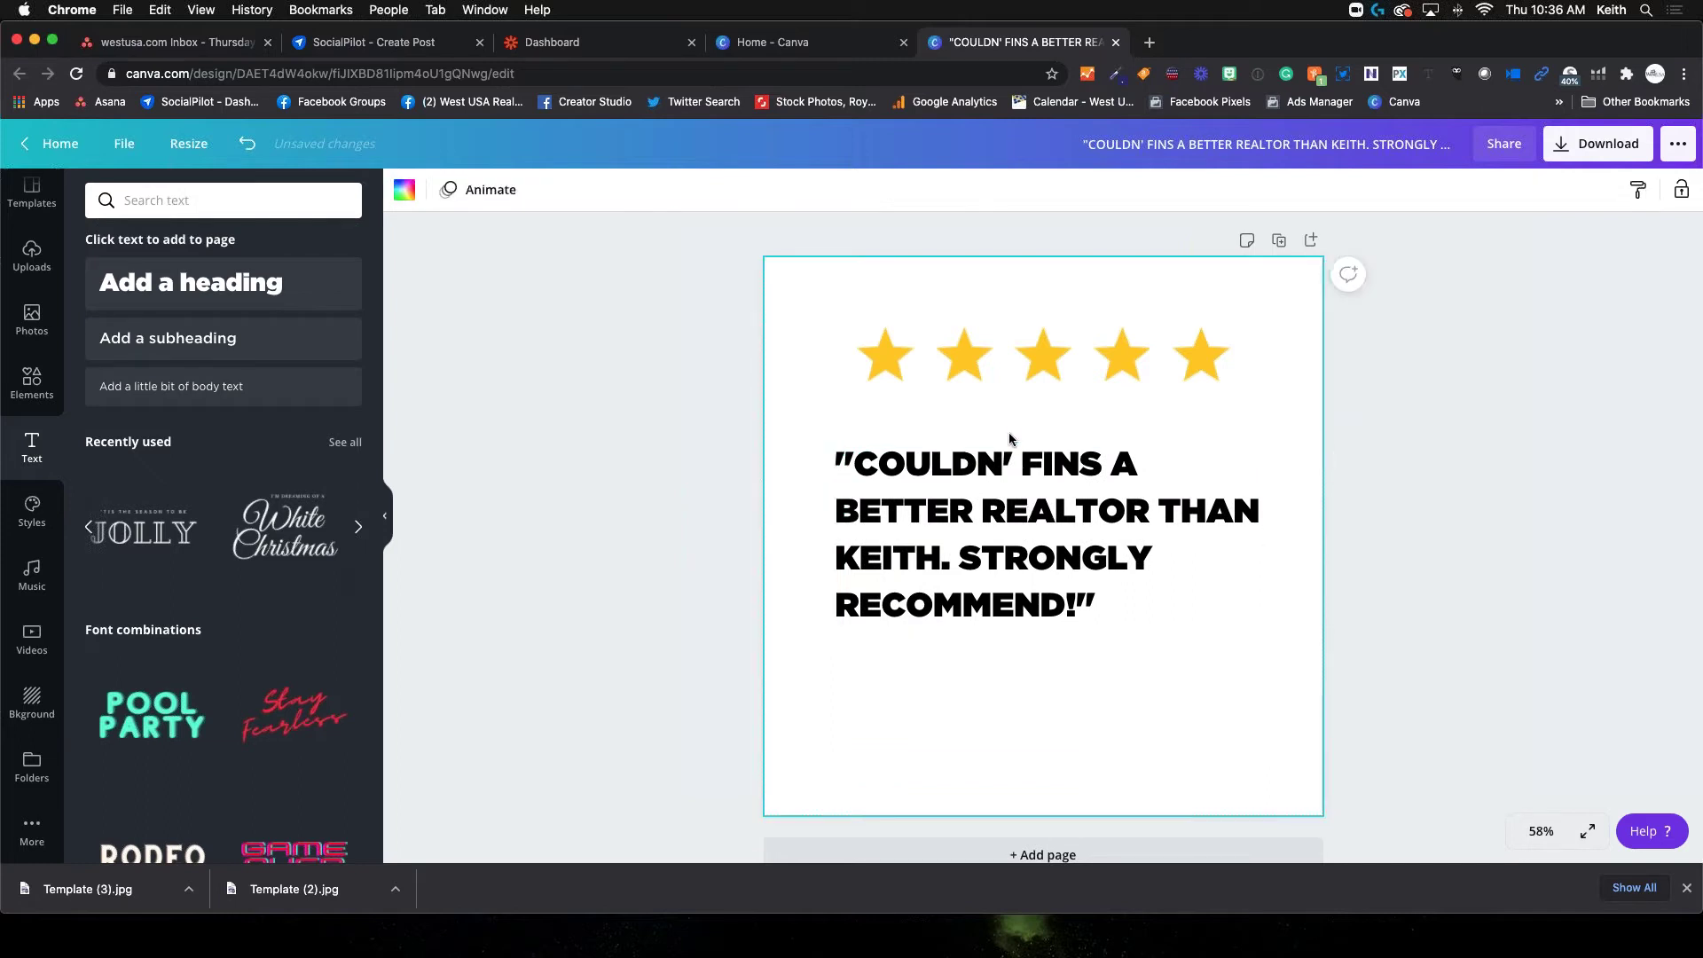
Correct the quote's text from COULDN' FINS to COULDN'T FIND
{"action": "left_click", "coordinate": [997, 382]}
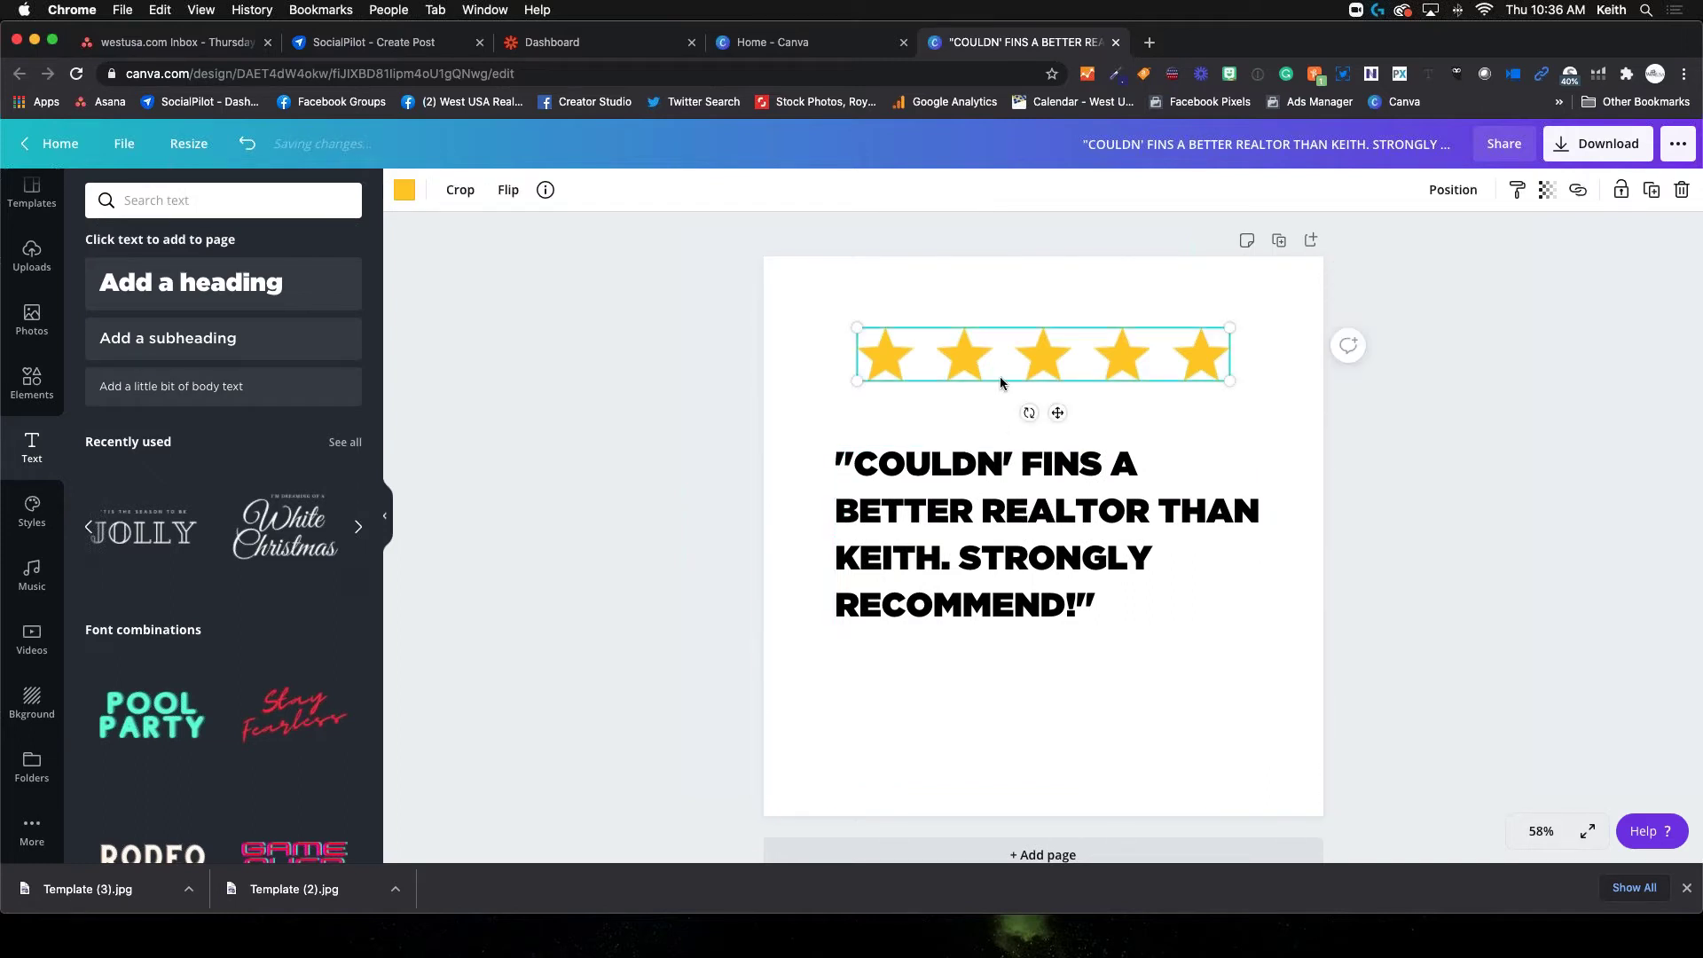
{"action": "left_click", "coordinate": [903, 499]}
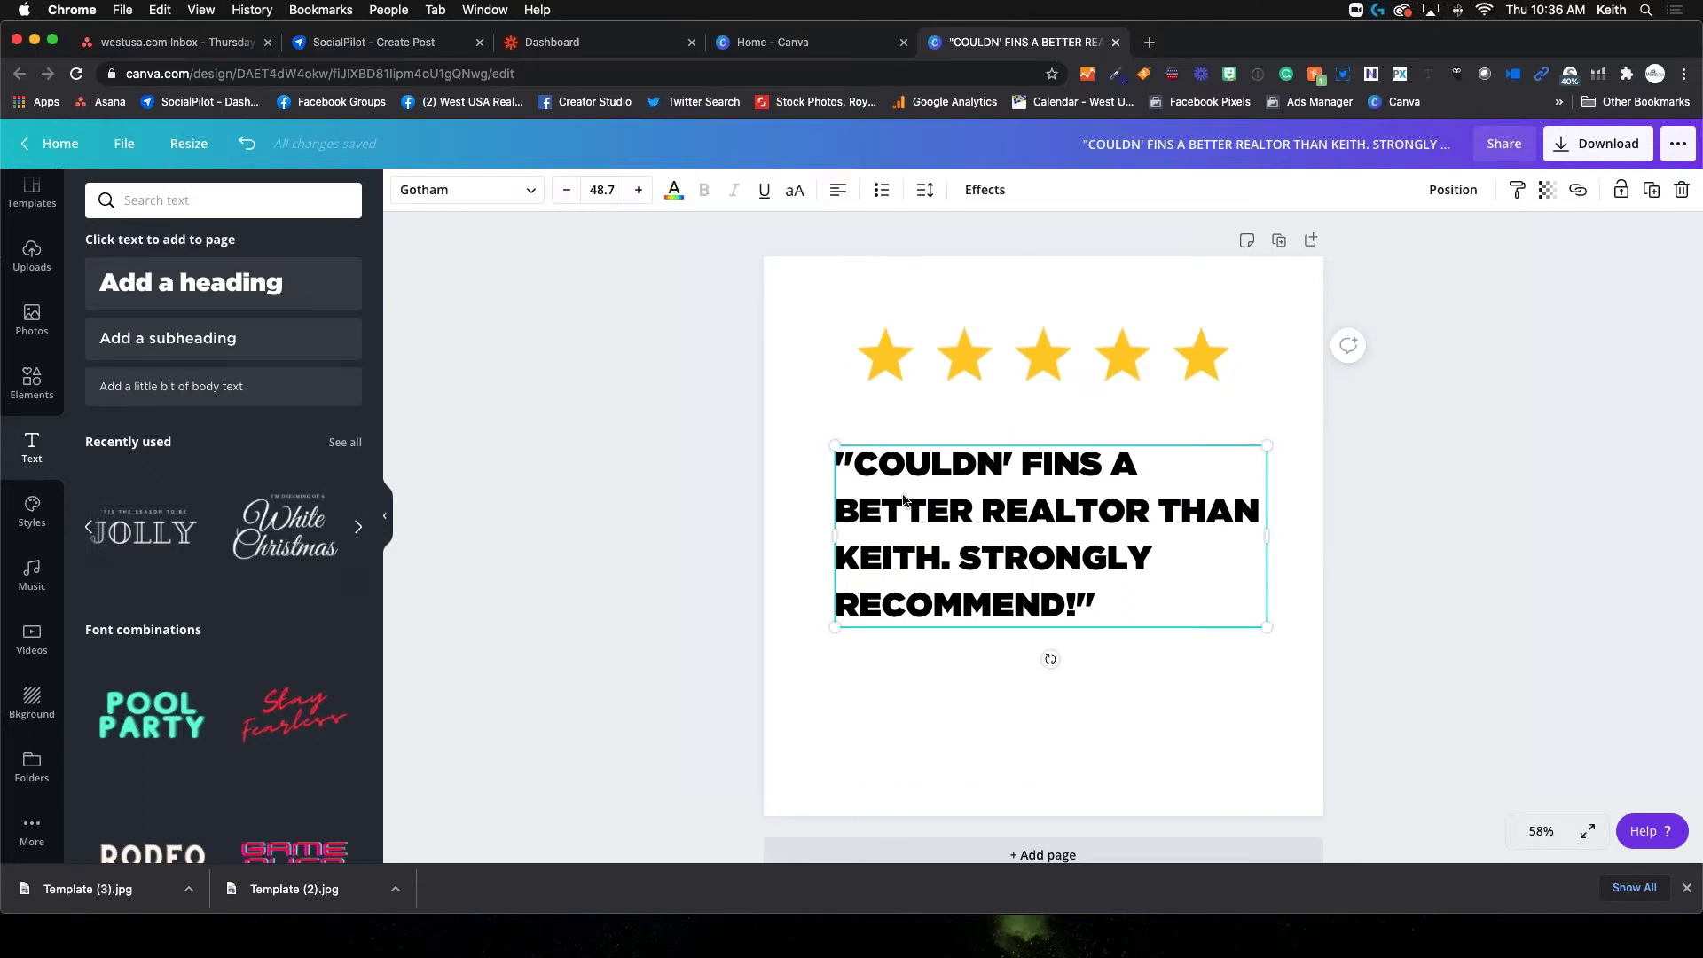
{"action": "left_click", "coordinate": [904, 697]}
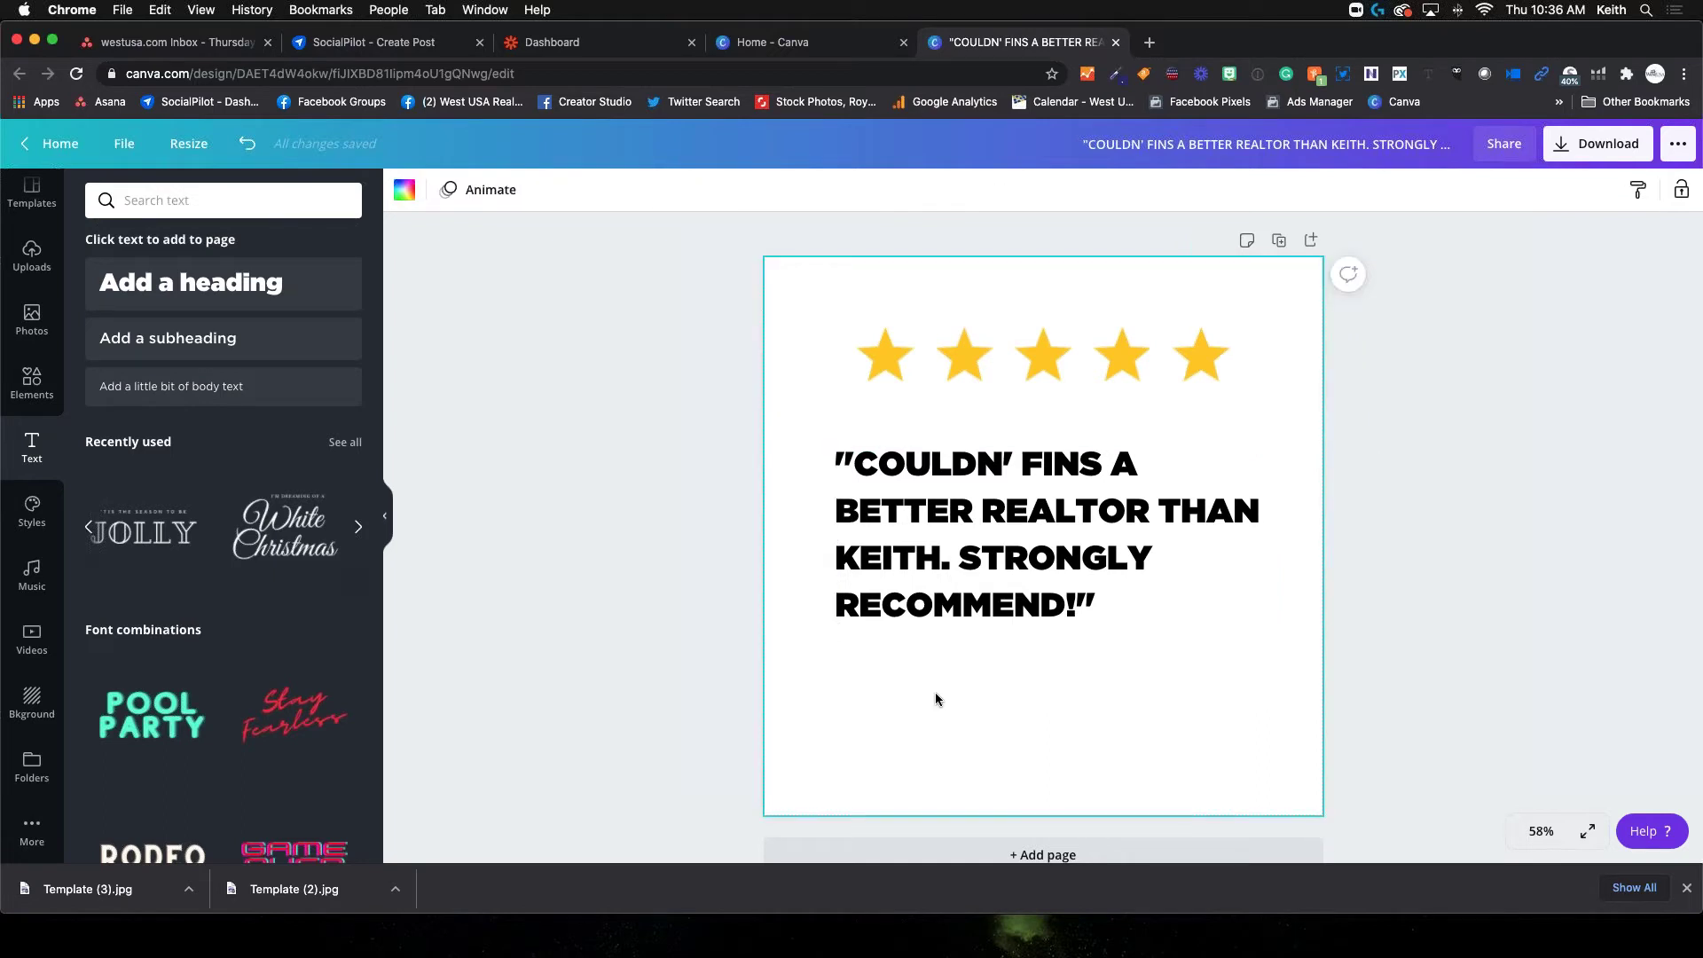
{"action": "left_click", "coordinate": [1003, 537]}
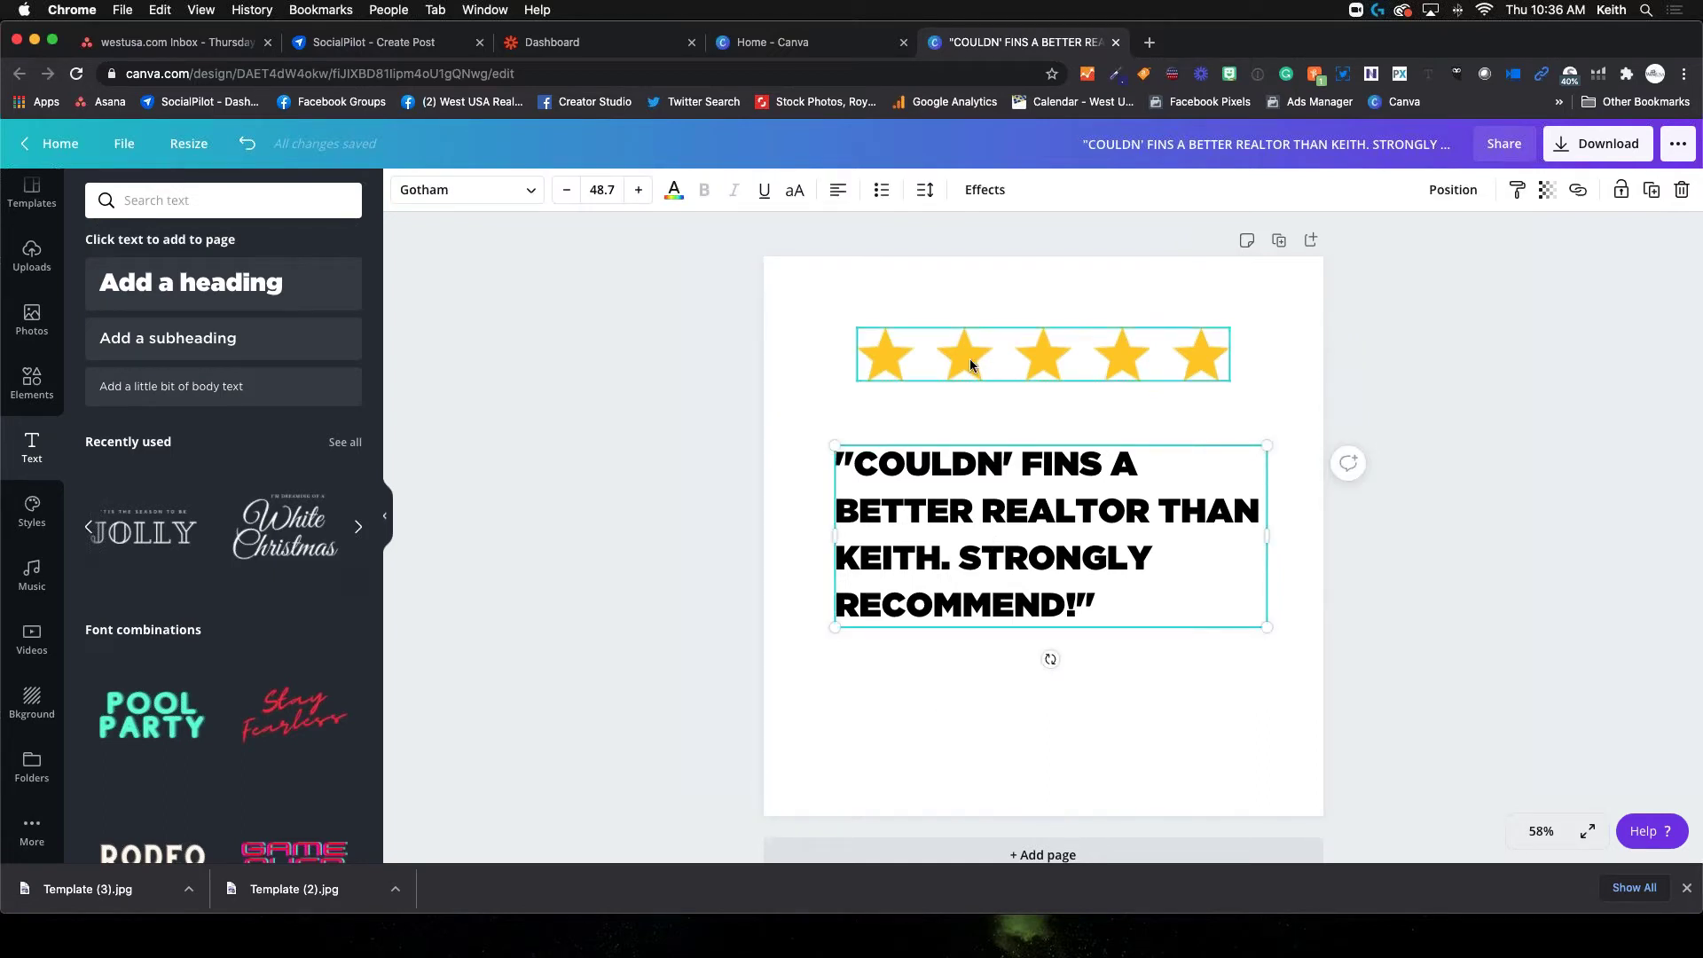
{"action": "left_click", "coordinate": [971, 364]}
{"action": "left_click", "coordinate": [1009, 461]}
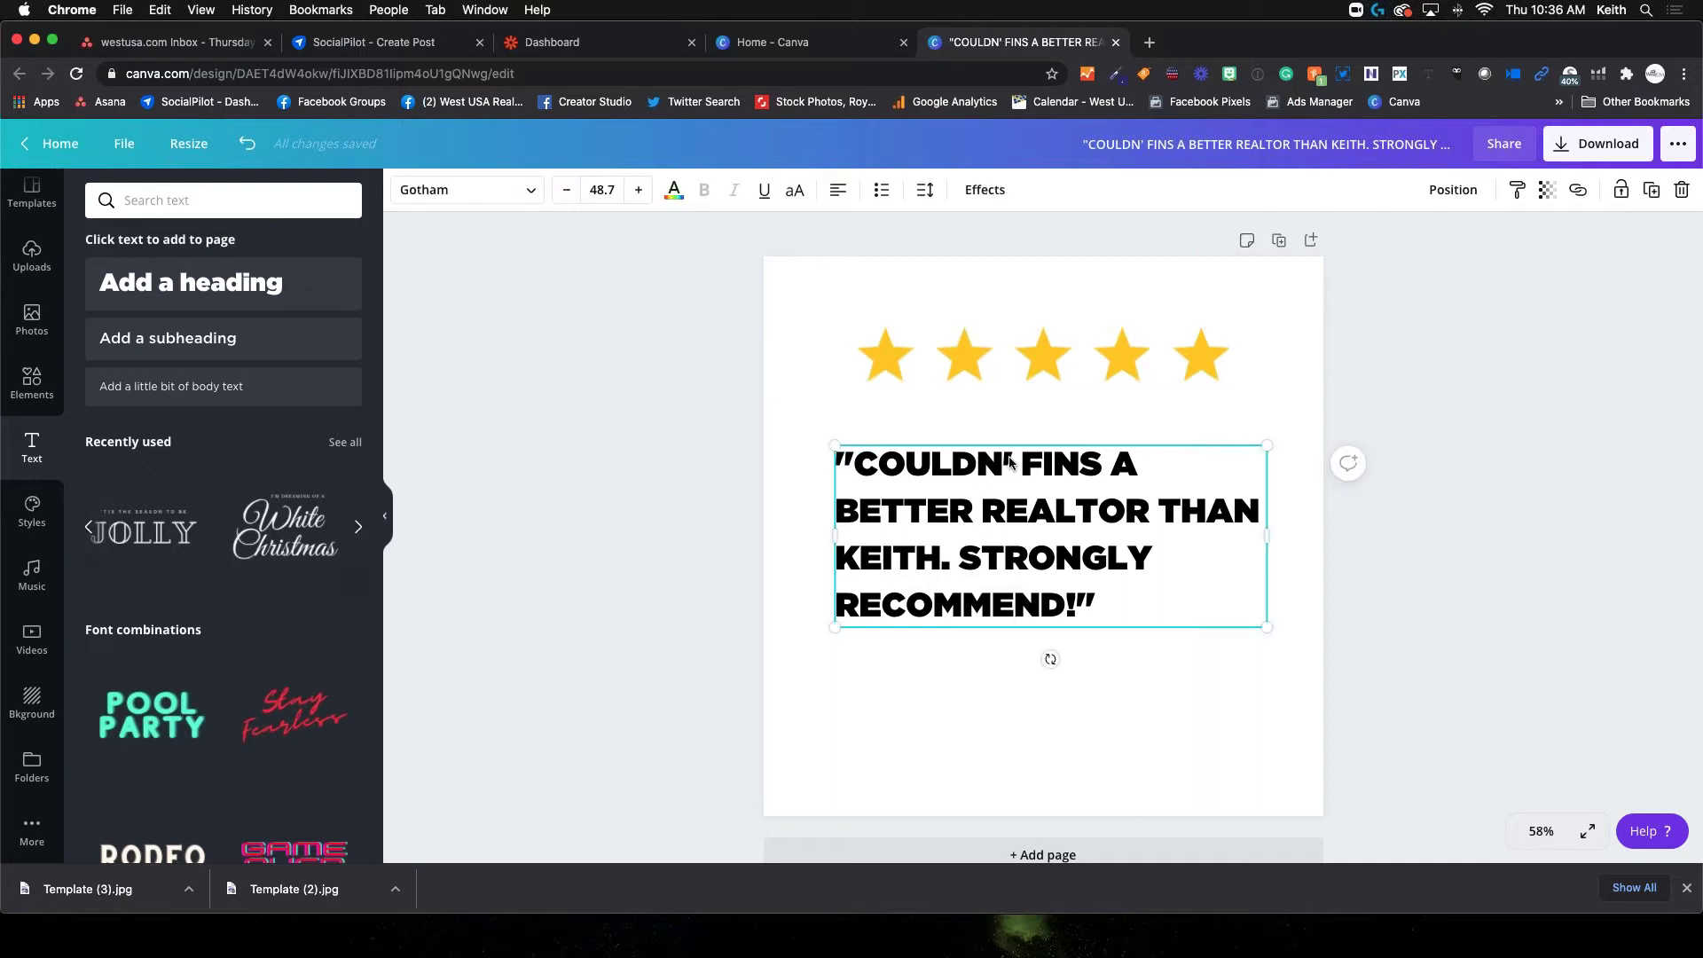
{"action": "left_click", "coordinate": [1003, 468]}
{"action": "type", "text": "T"}
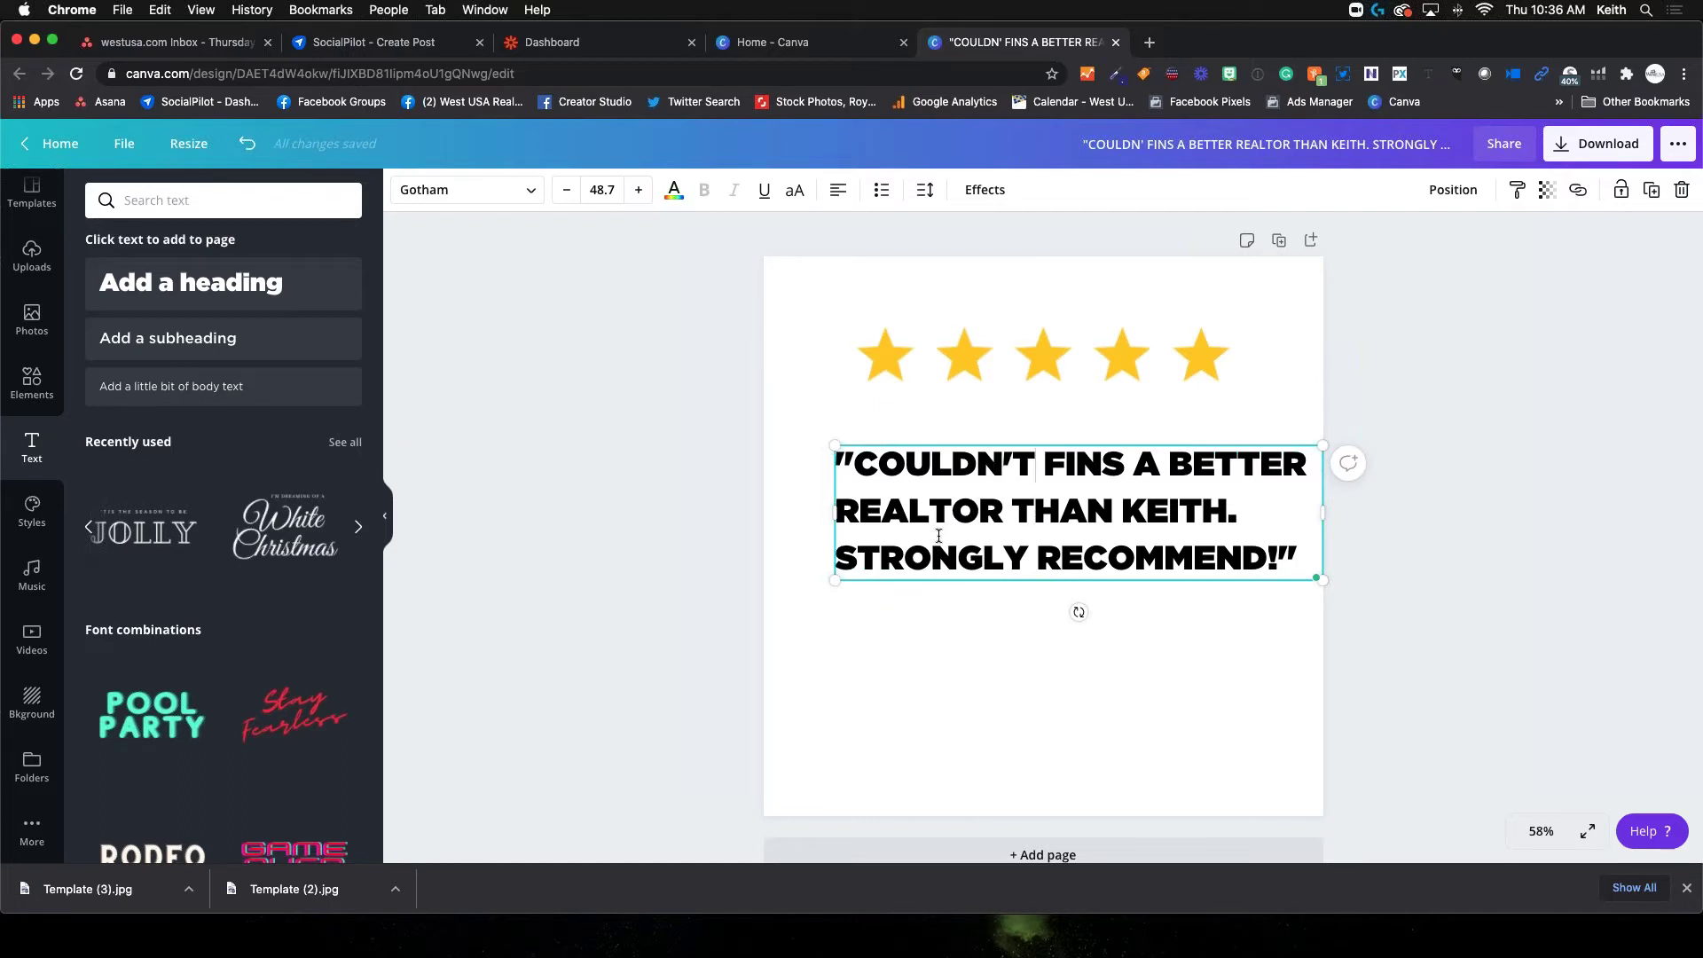
{"action": "left_click", "coordinate": [1119, 459]}
{"action": "key", "text": "BackSpace"}
{"action": "type", "text": "D"}
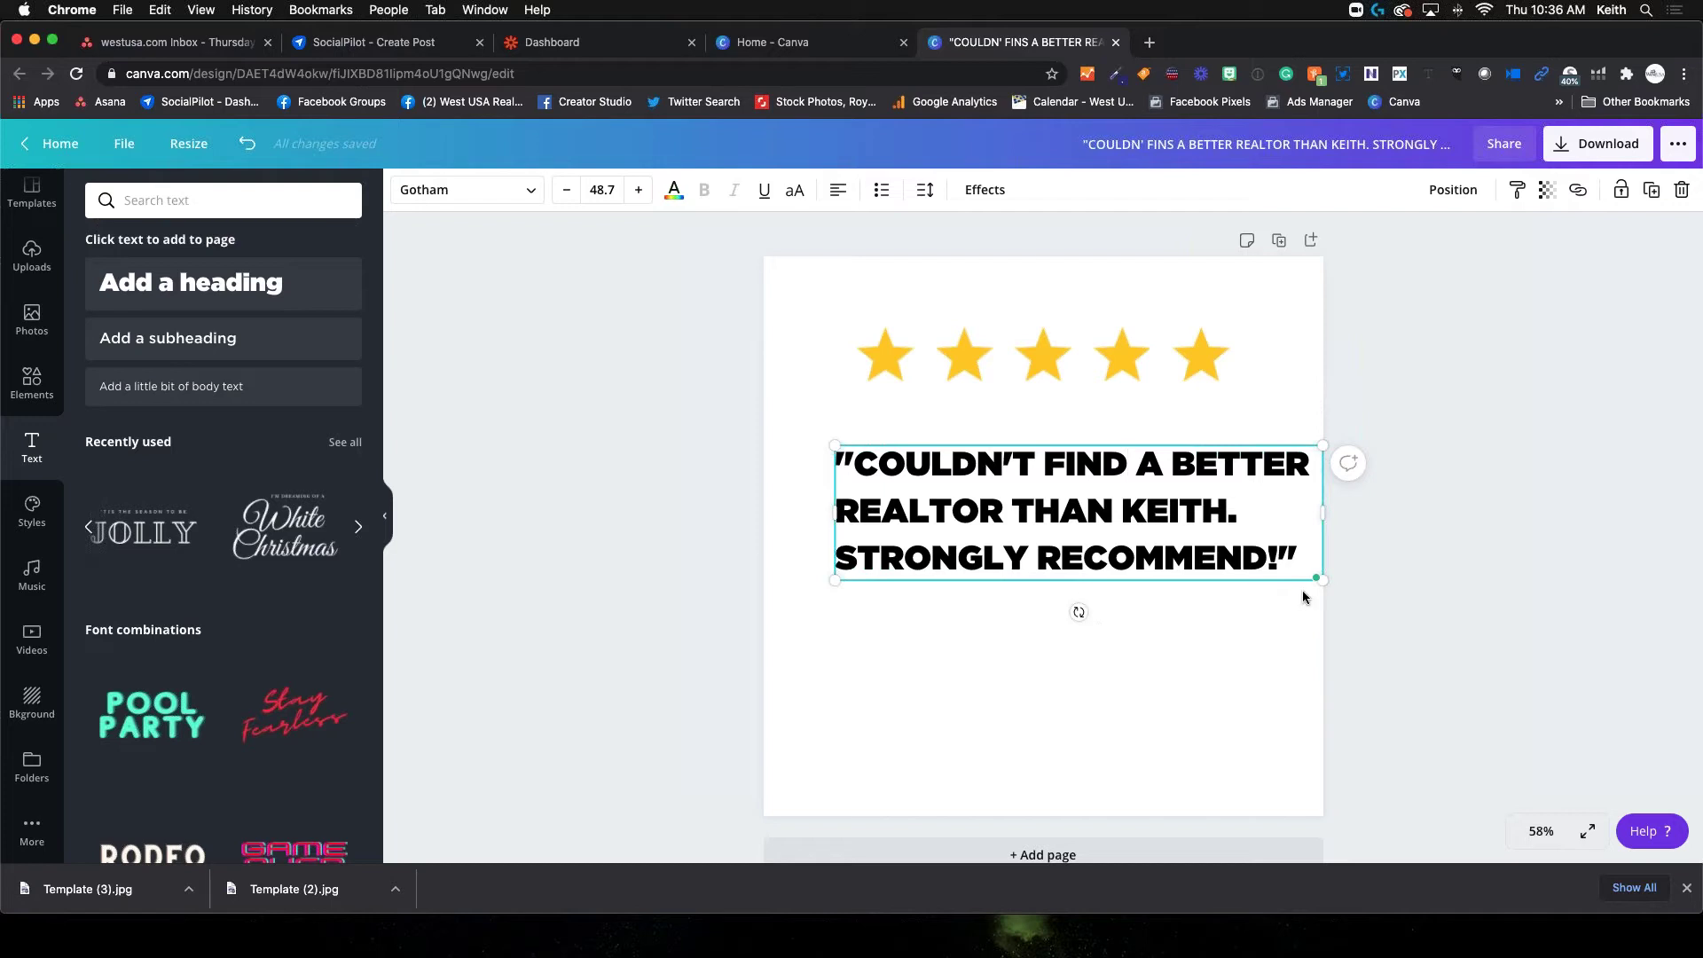
Resize the quote into five large lines, centre it, and add a subheading box
{"action": "left_click_drag", "start_coordinate": [1322, 580], "coordinate": [1221, 668]}
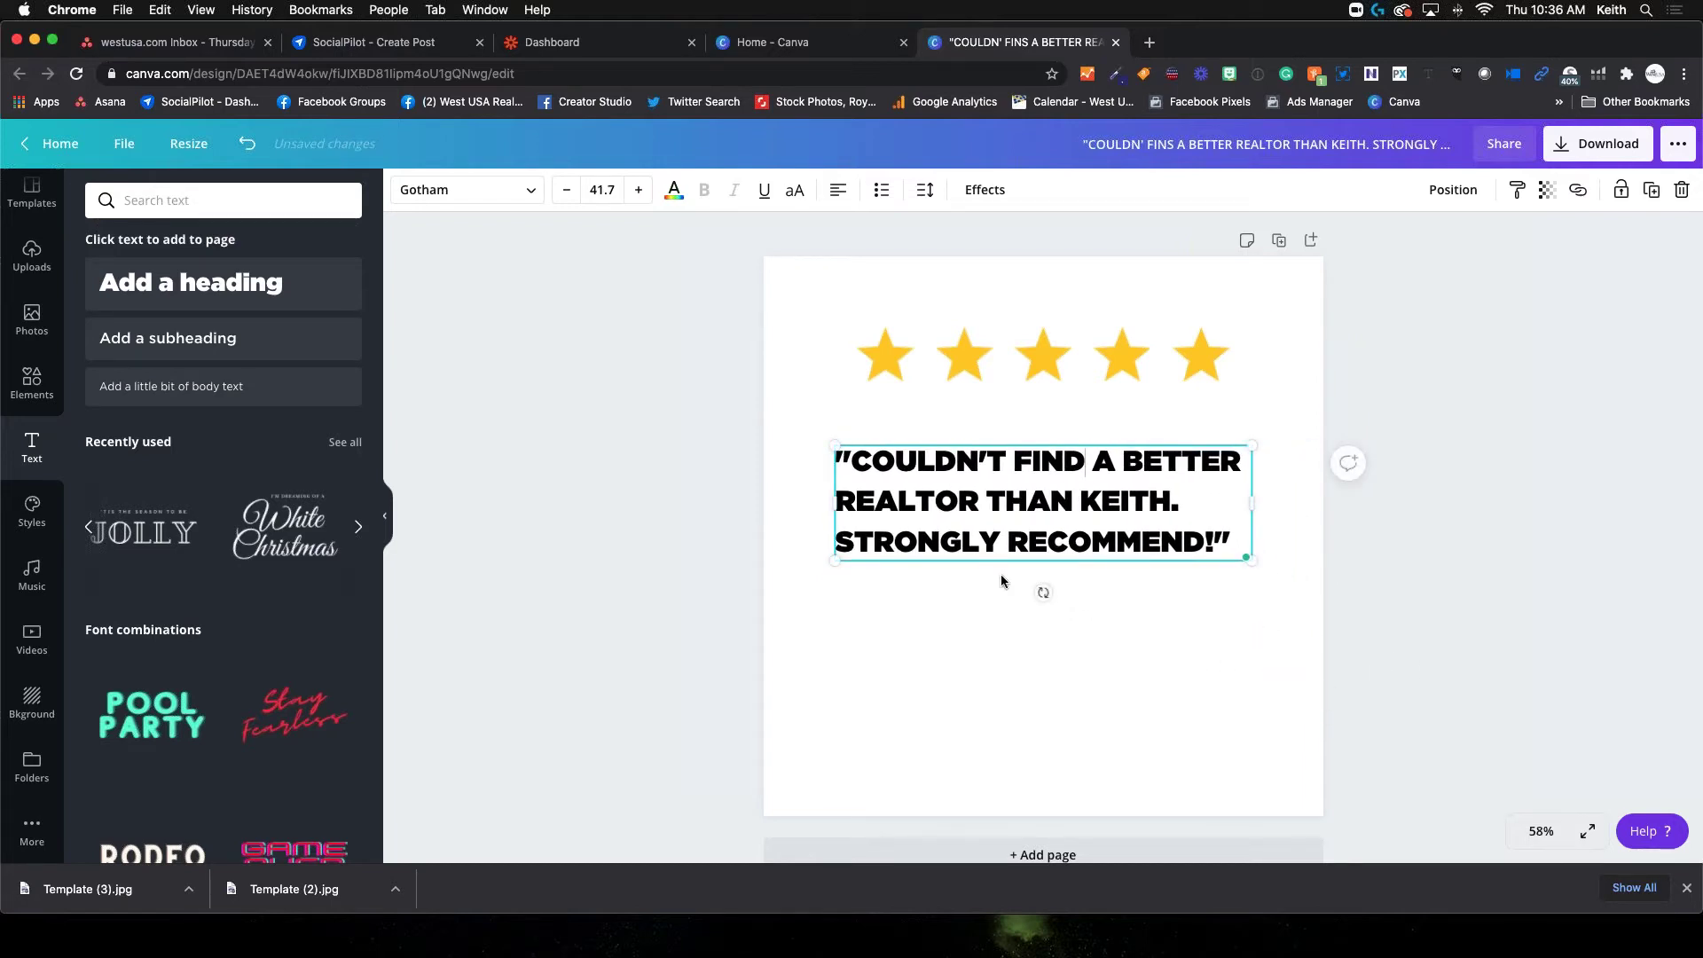
{"action": "left_click_drag", "start_coordinate": [836, 506], "coordinate": [911, 539]}
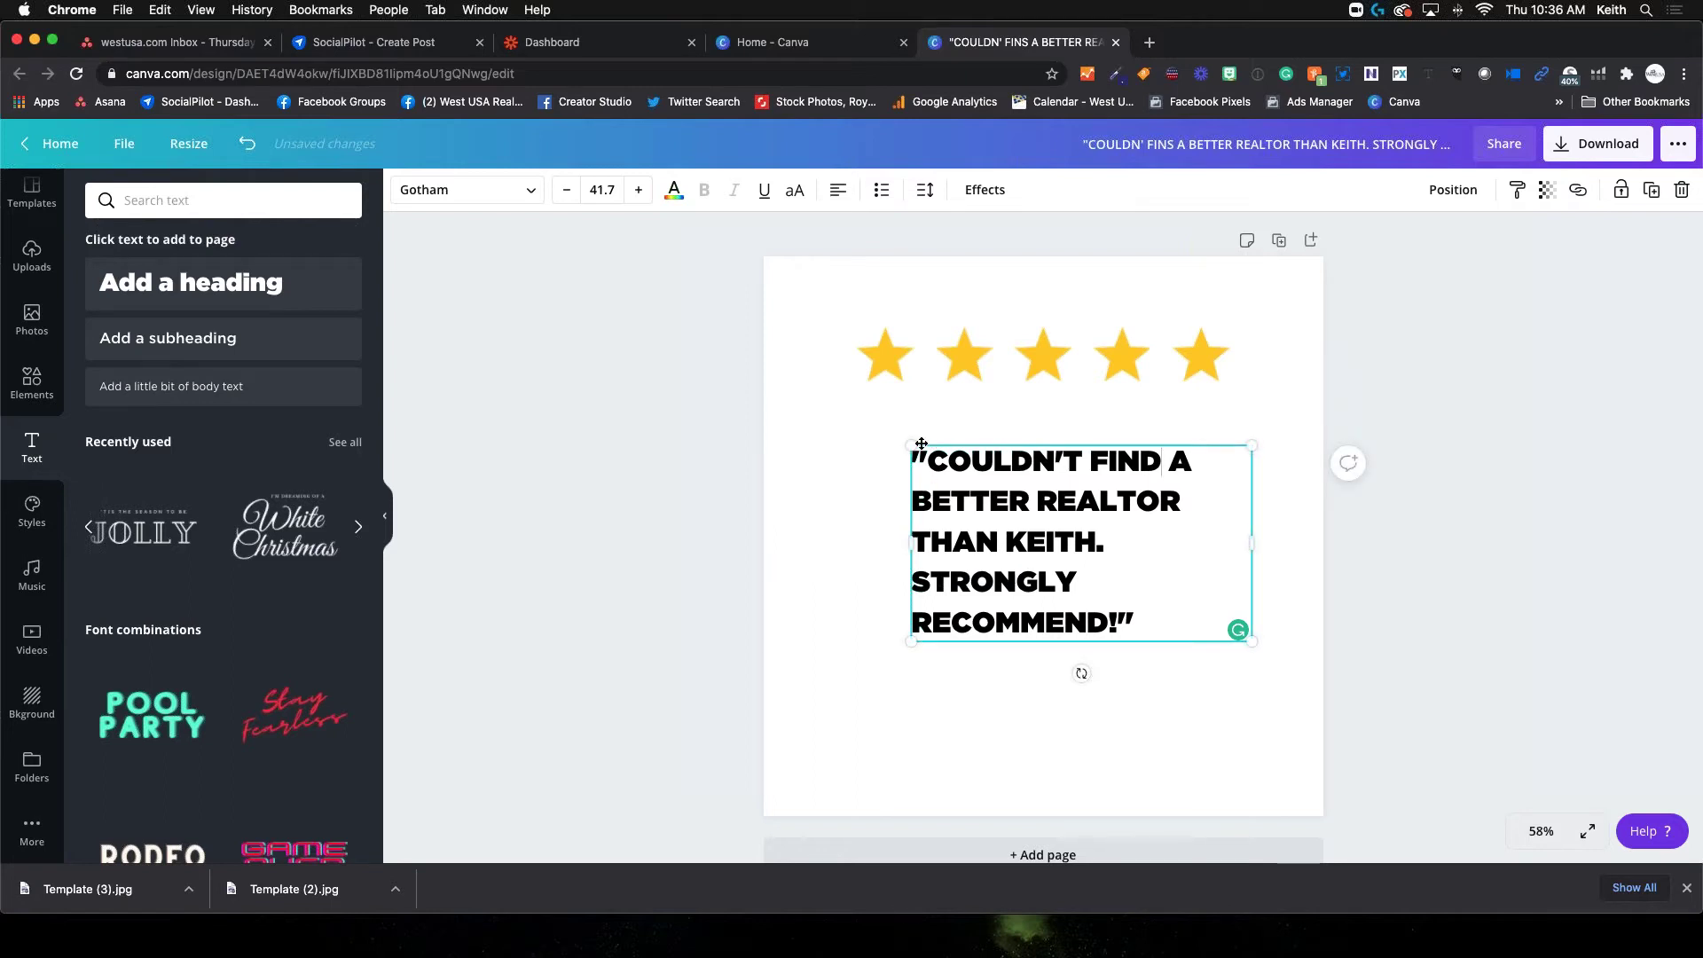
{"action": "left_click_drag", "start_coordinate": [911, 442], "coordinate": [857, 413]}
{"action": "left_click_drag", "start_coordinate": [1251, 551], "coordinate": [1180, 543]}
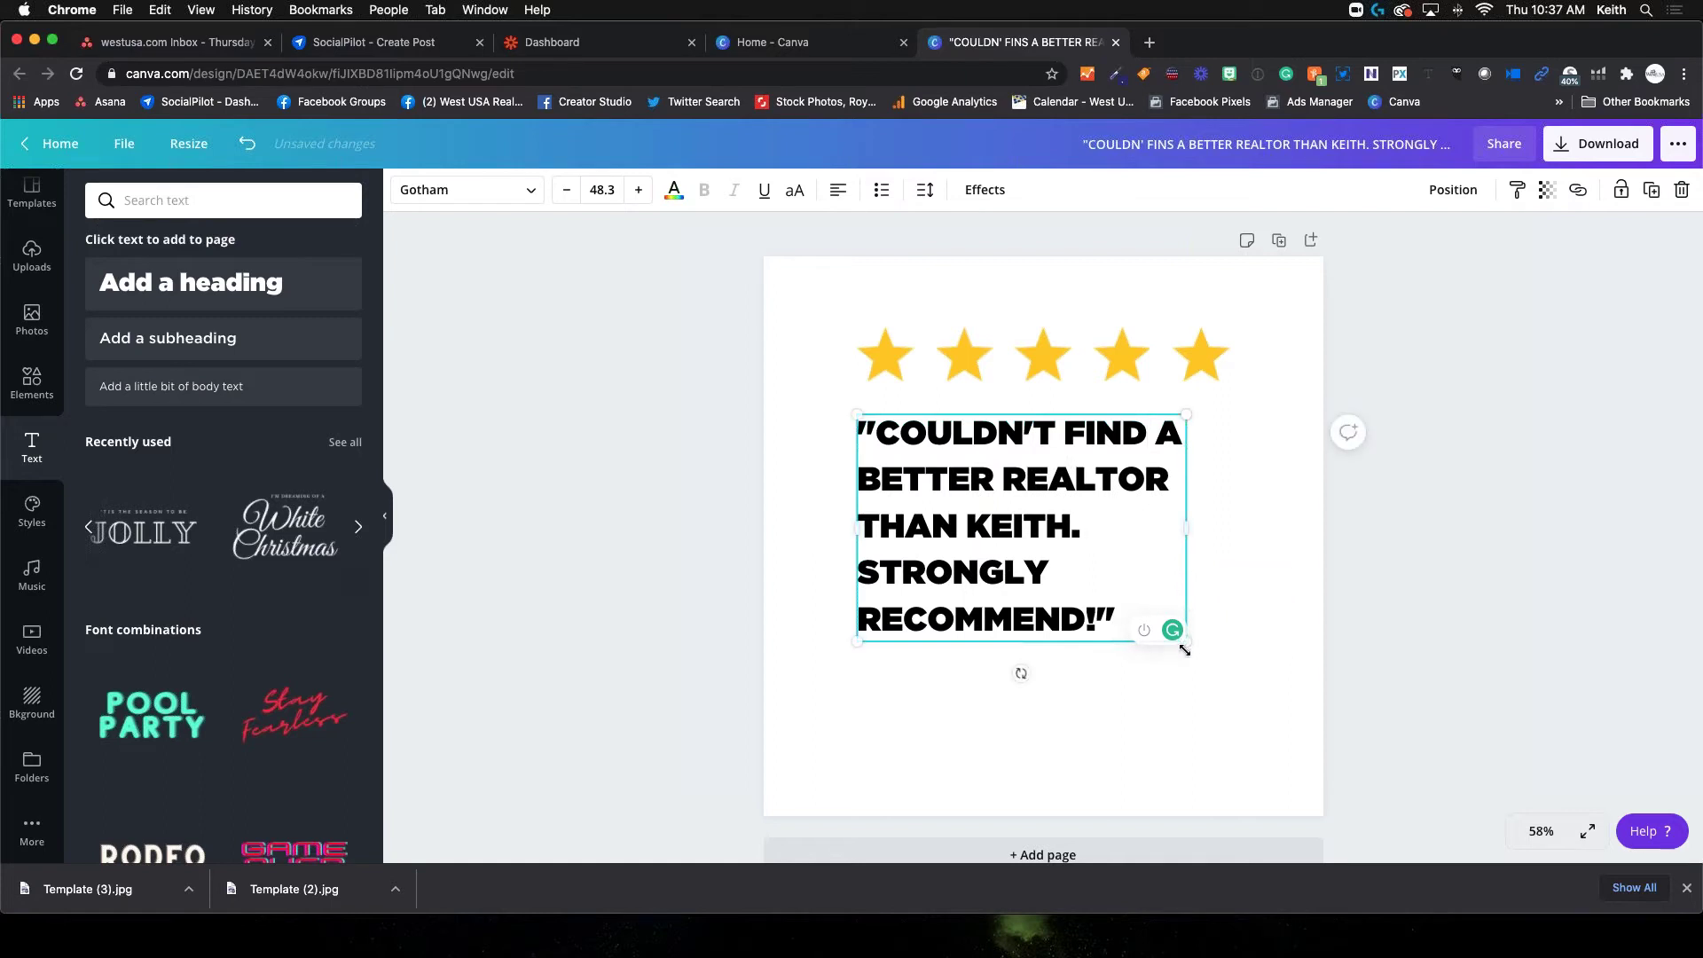
{"action": "left_click_drag", "start_coordinate": [1187, 642], "coordinate": [1194, 650]}
{"action": "key", "text": "Escape"}
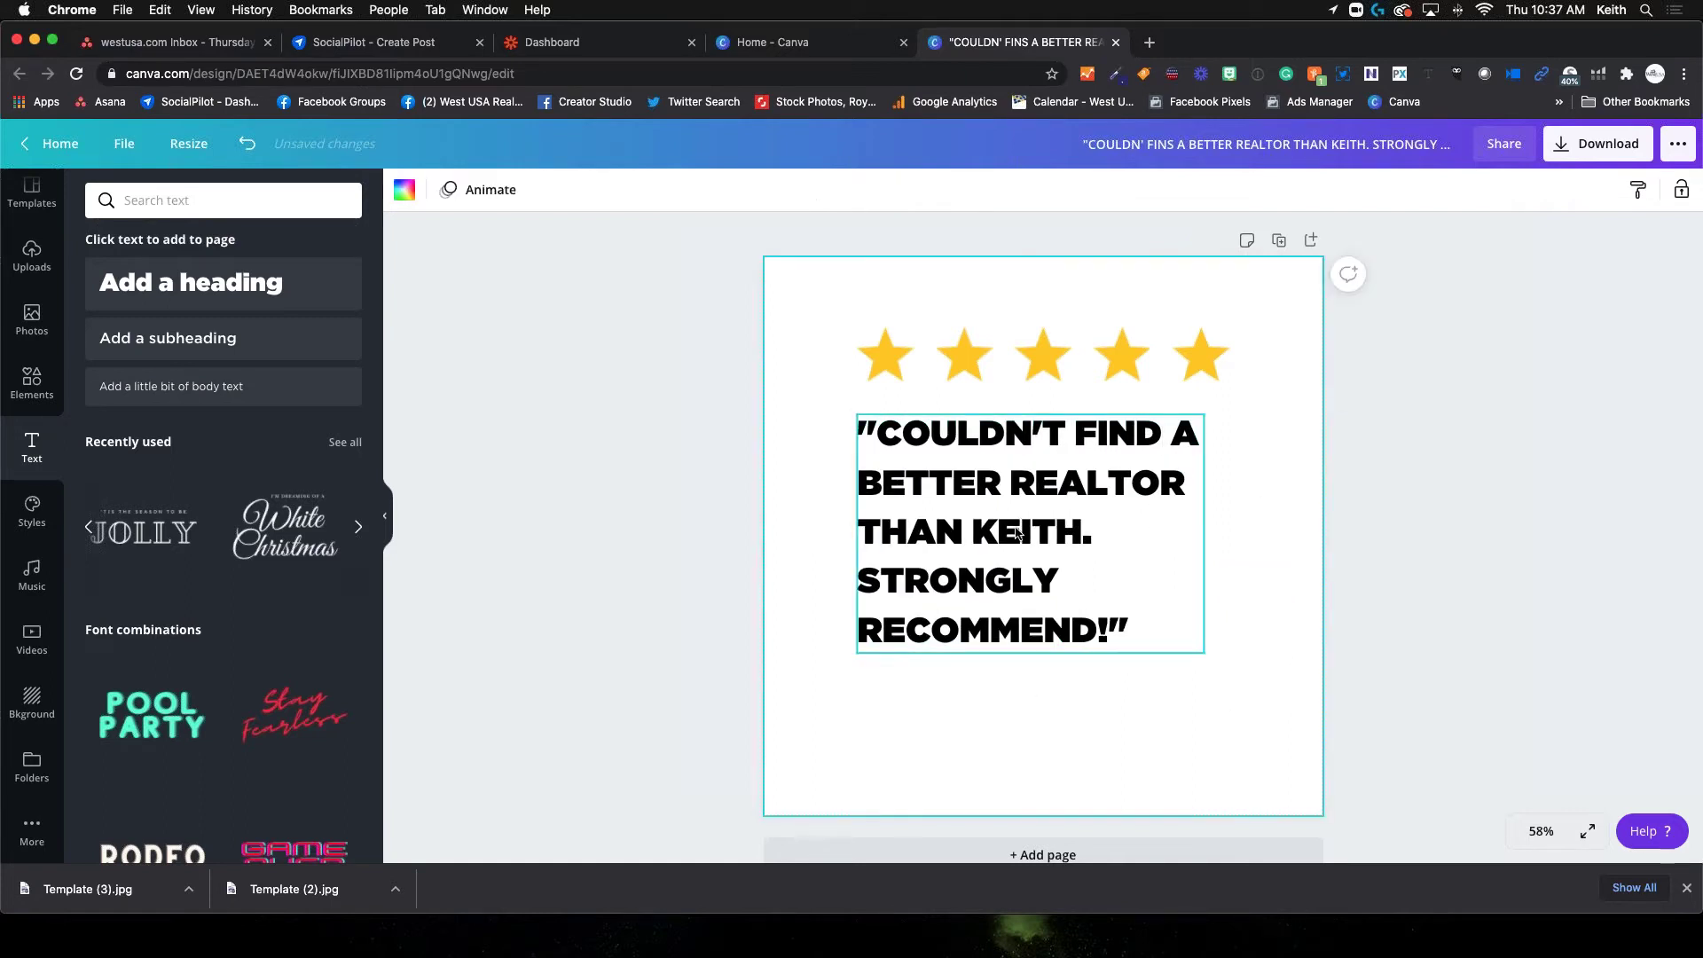
{"action": "left_click_drag", "start_coordinate": [1020, 535], "coordinate": [1028, 538]}
{"action": "left_click", "coordinate": [1204, 705]}
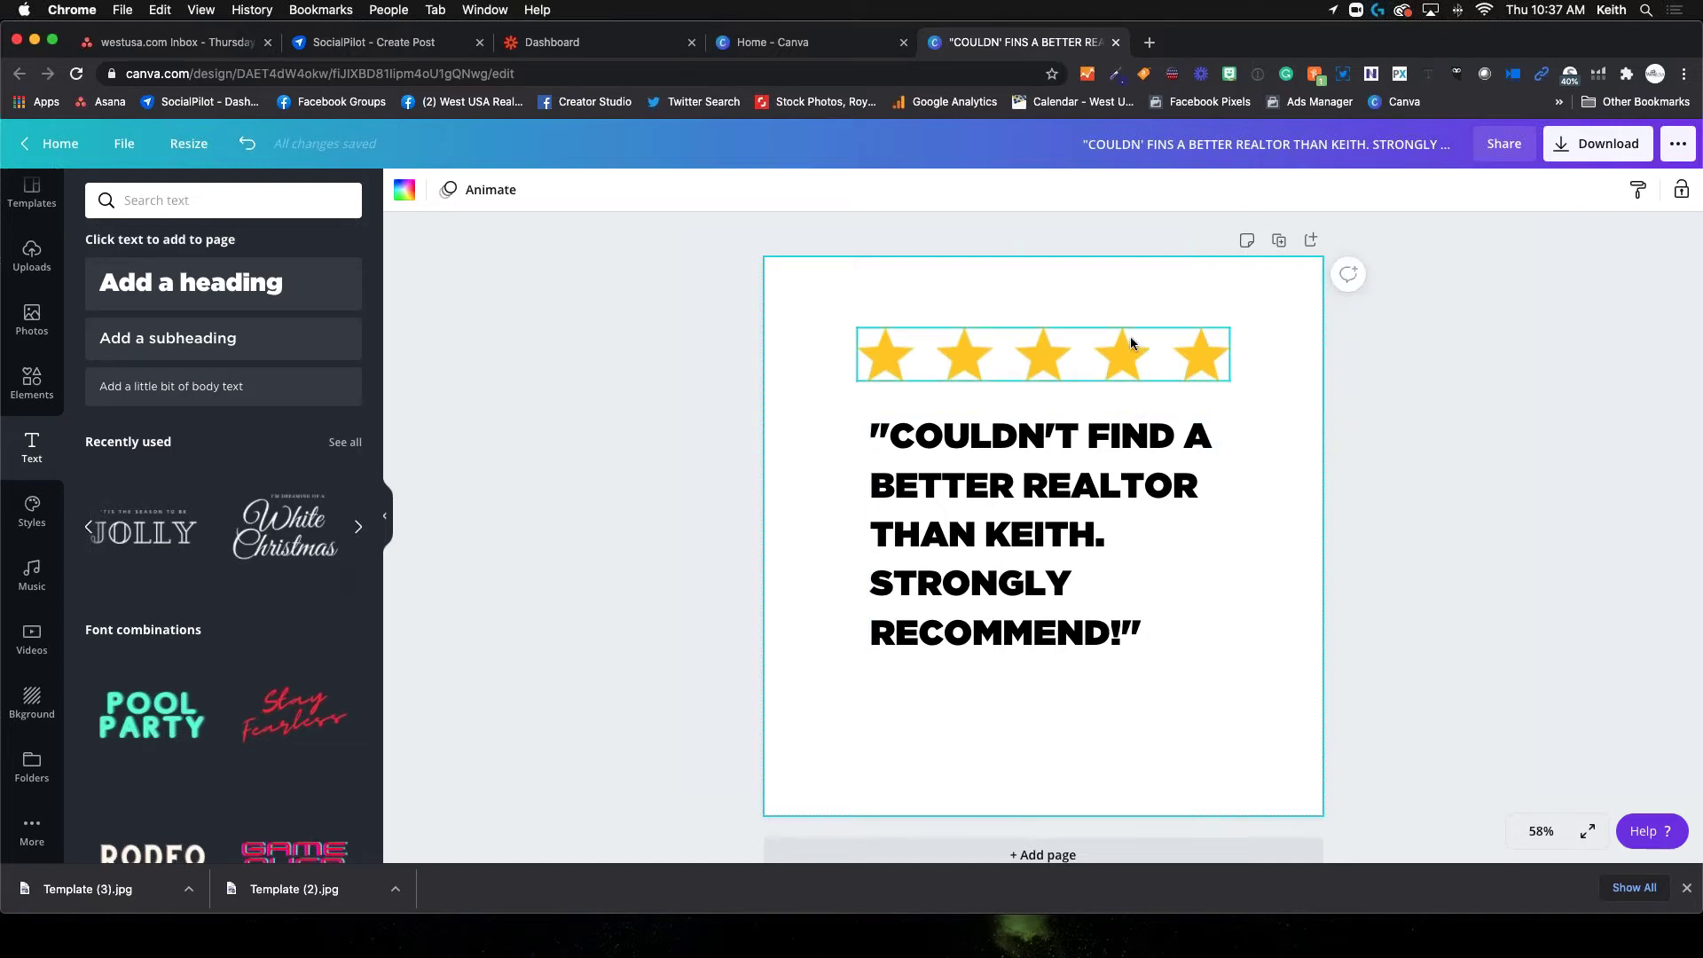
{"action": "left_click", "coordinate": [182, 340]}
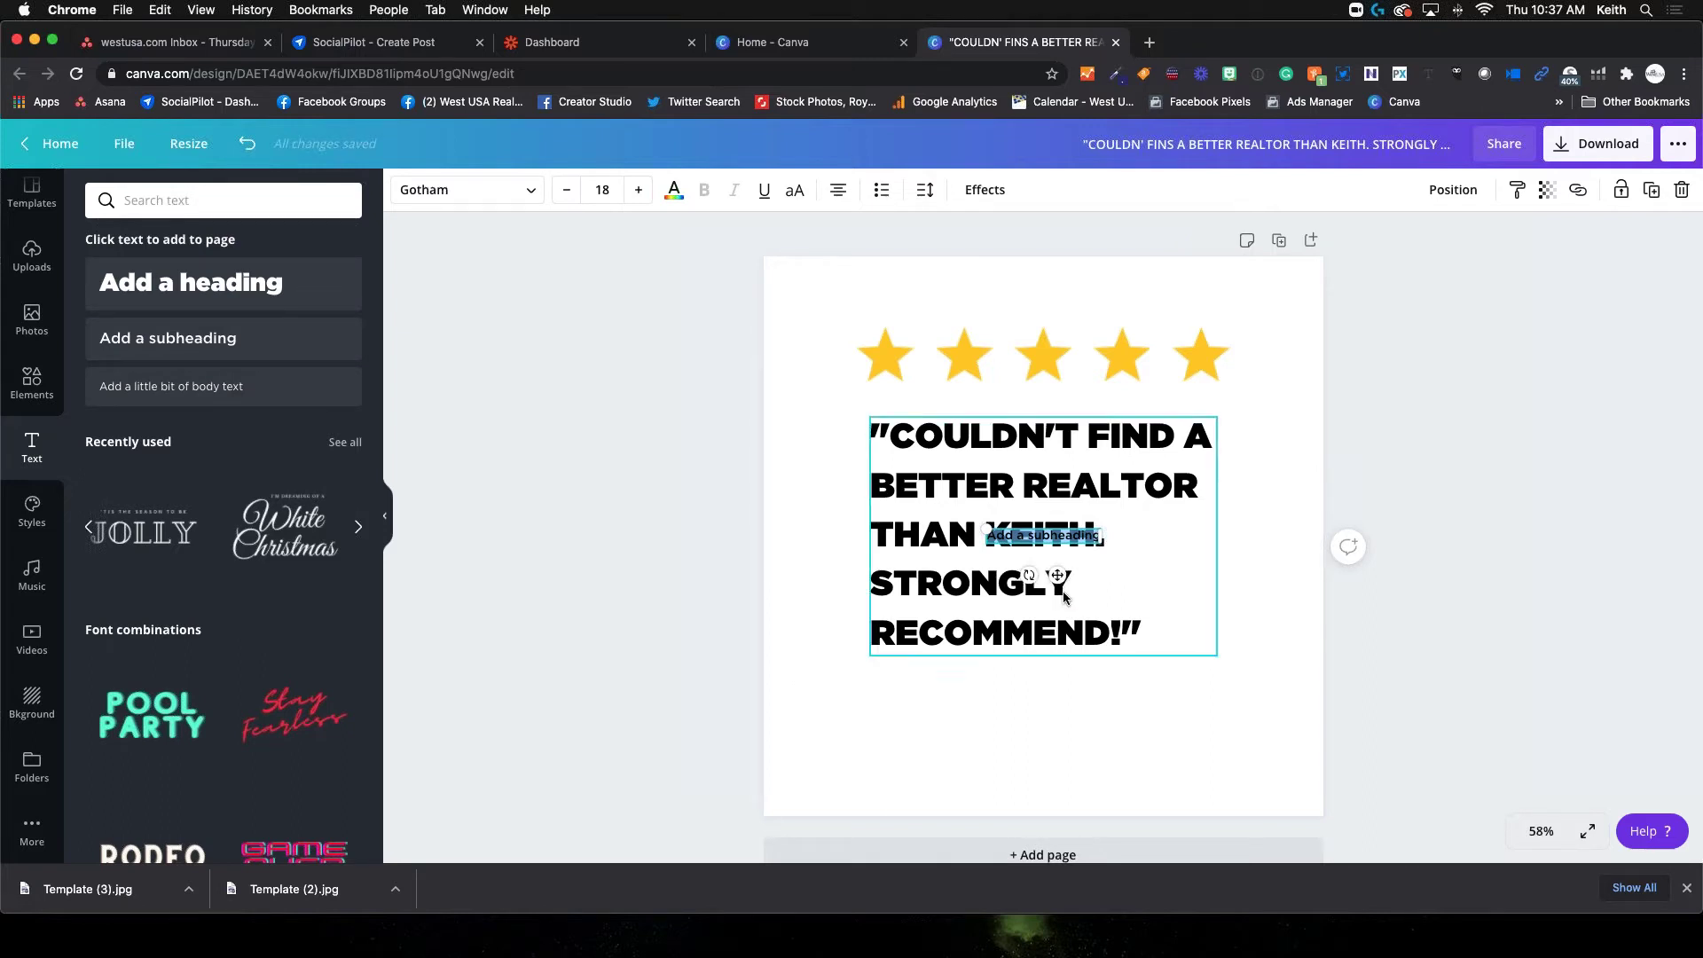
Move the subheading below the quote and zoom the canvas to 100%
{"action": "left_click_drag", "start_coordinate": [1056, 576], "coordinate": [941, 713]}
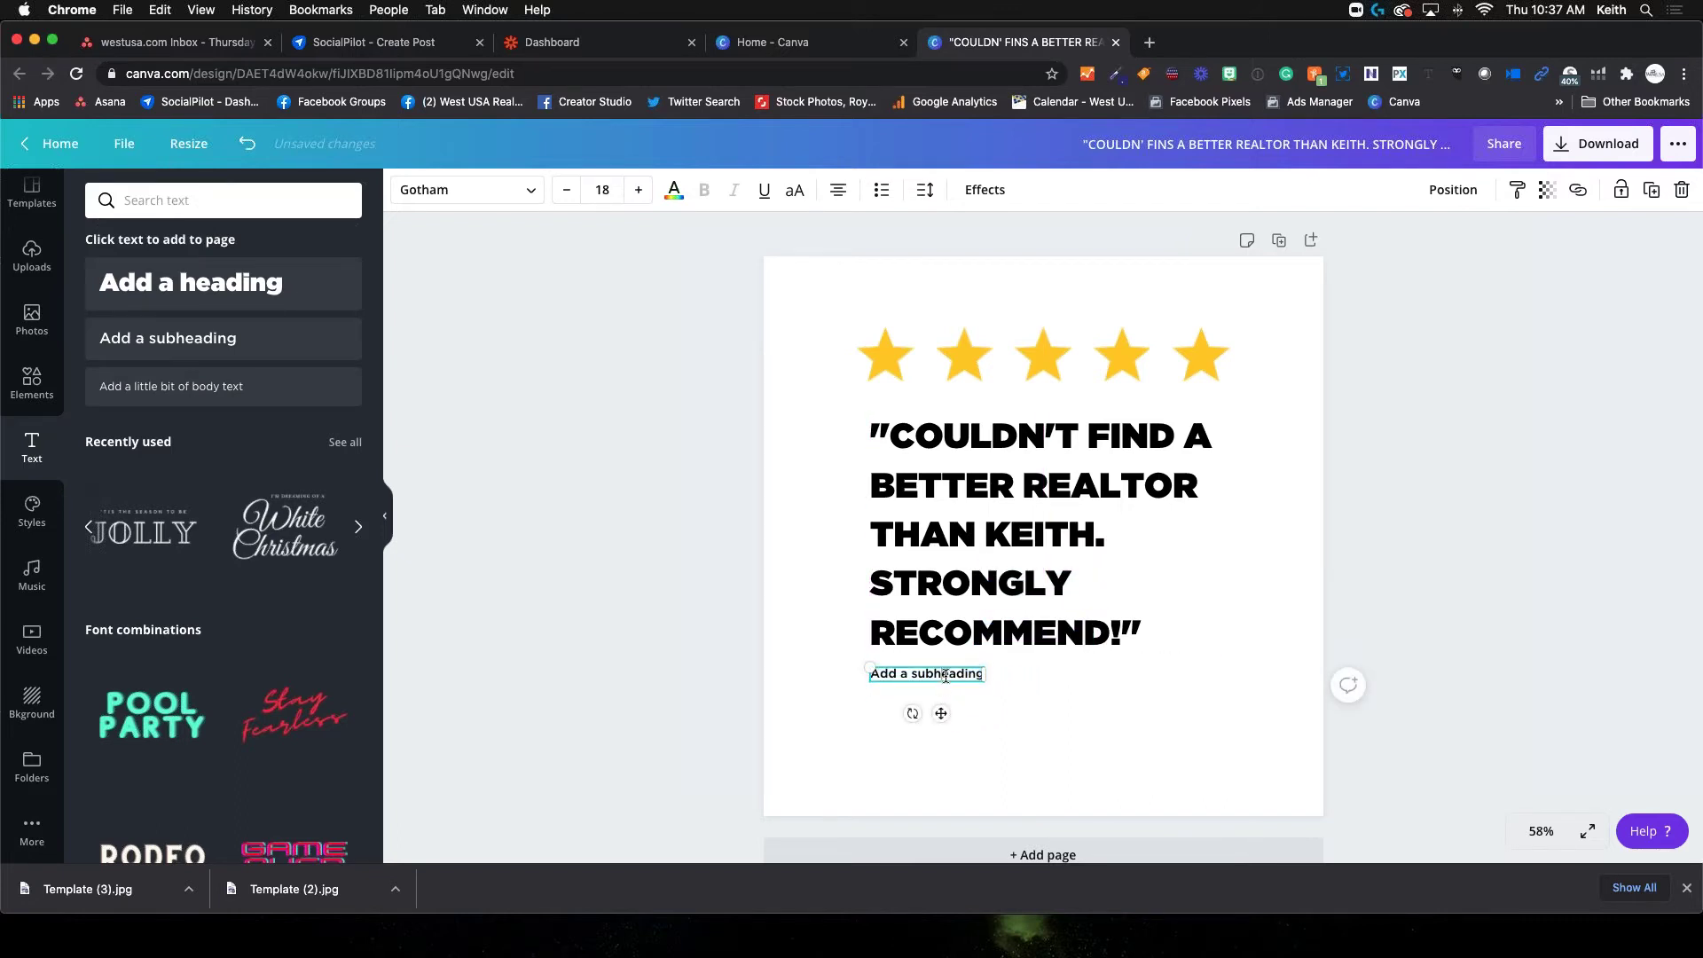
{"action": "left_click_drag", "start_coordinate": [878, 672], "coordinate": [992, 673]}
{"action": "left_click", "coordinate": [889, 677]}
{"action": "mouse_move", "coordinate": [872, 675]}
{"action": "left_mouse_down"}
{"action": "mouse_move", "coordinate": [867, 695]}
{"action": "mouse_move", "coordinate": [873, 676]}
{"action": "left_mouse_up"}
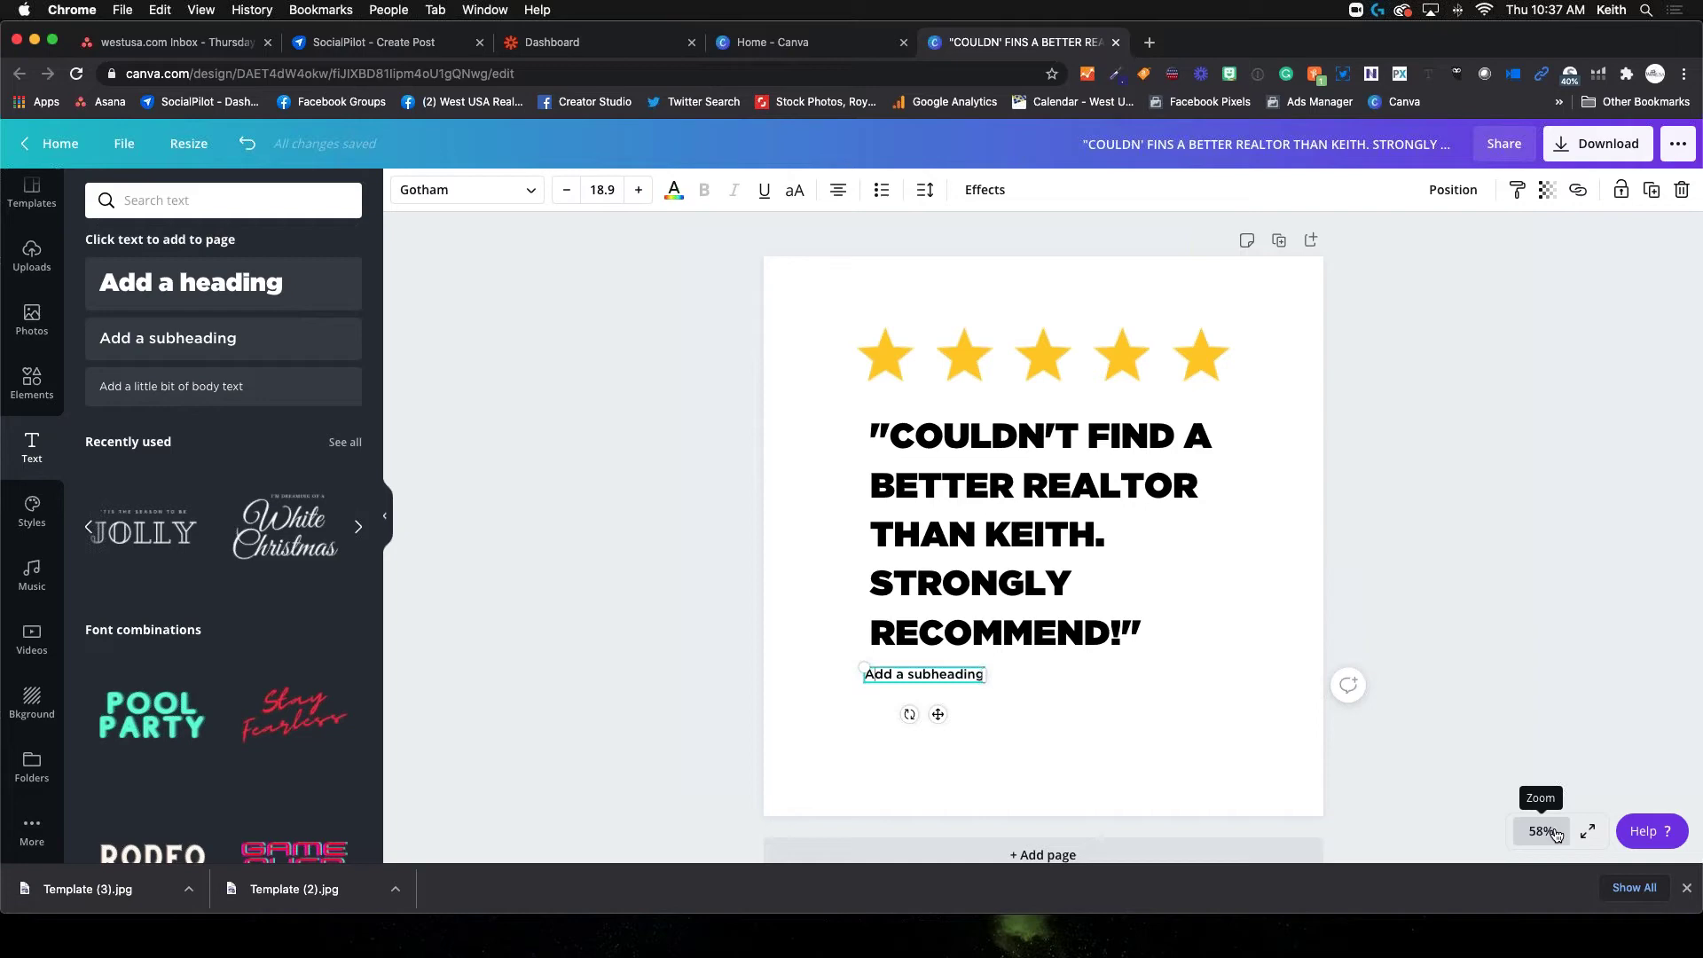
{"action": "left_click", "coordinate": [1588, 829]}
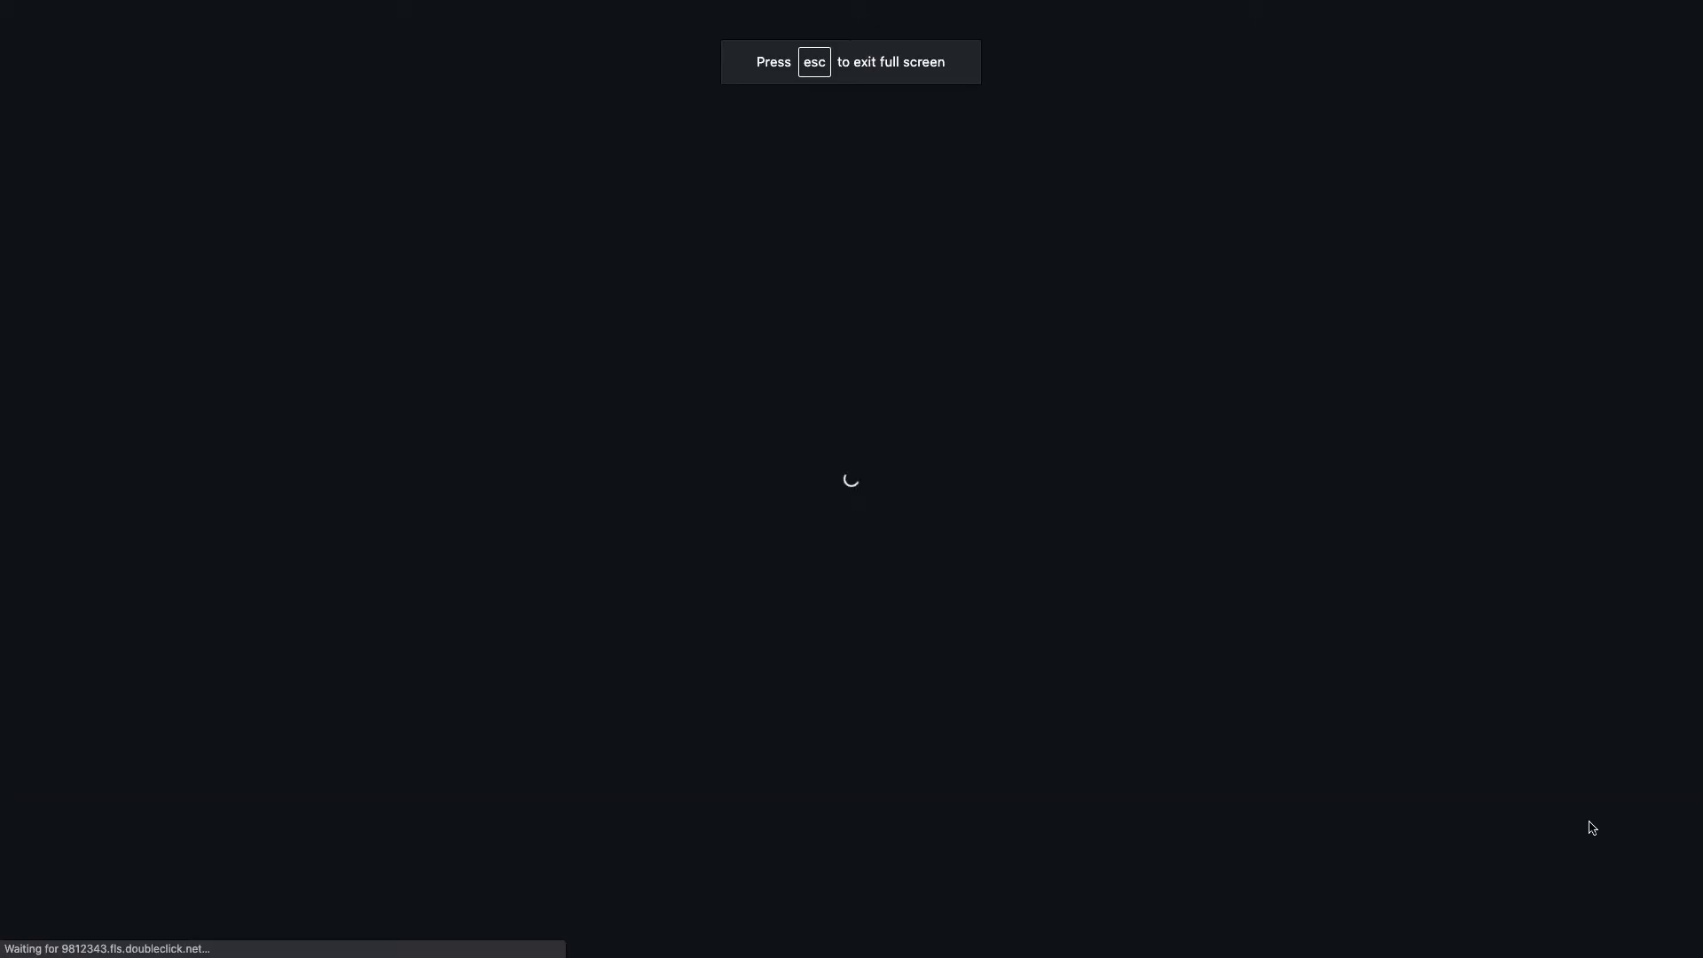
{"action": "key", "text": "Escape"}
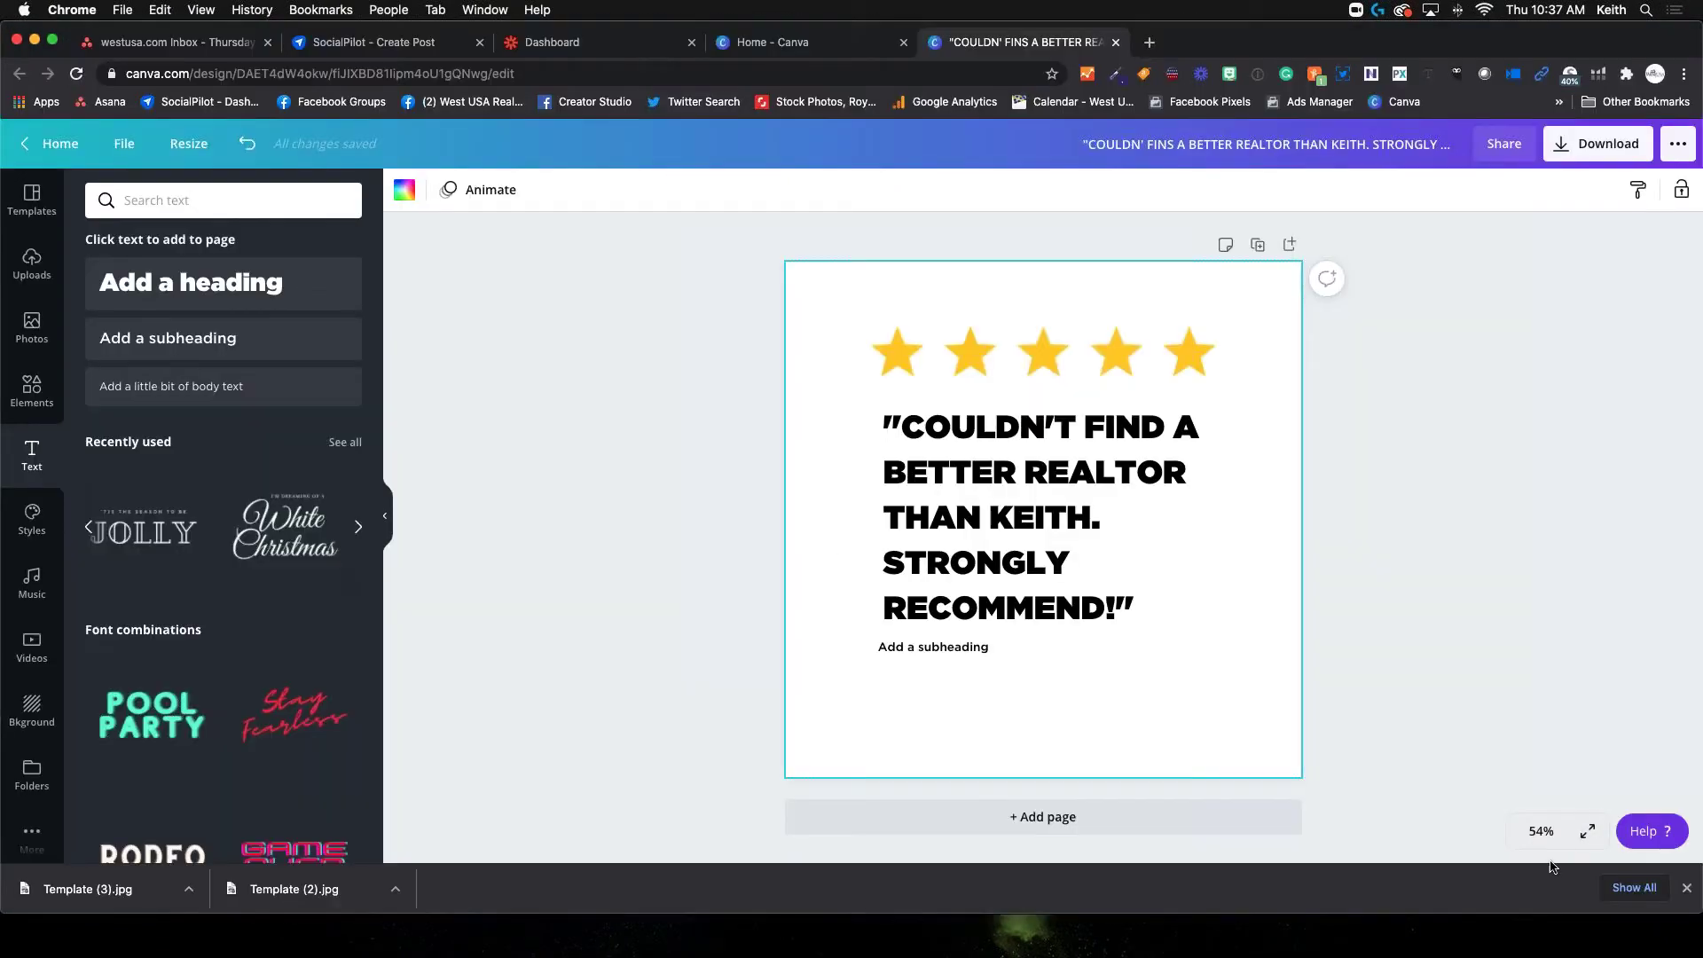
{"action": "left_click", "coordinate": [1542, 831]}
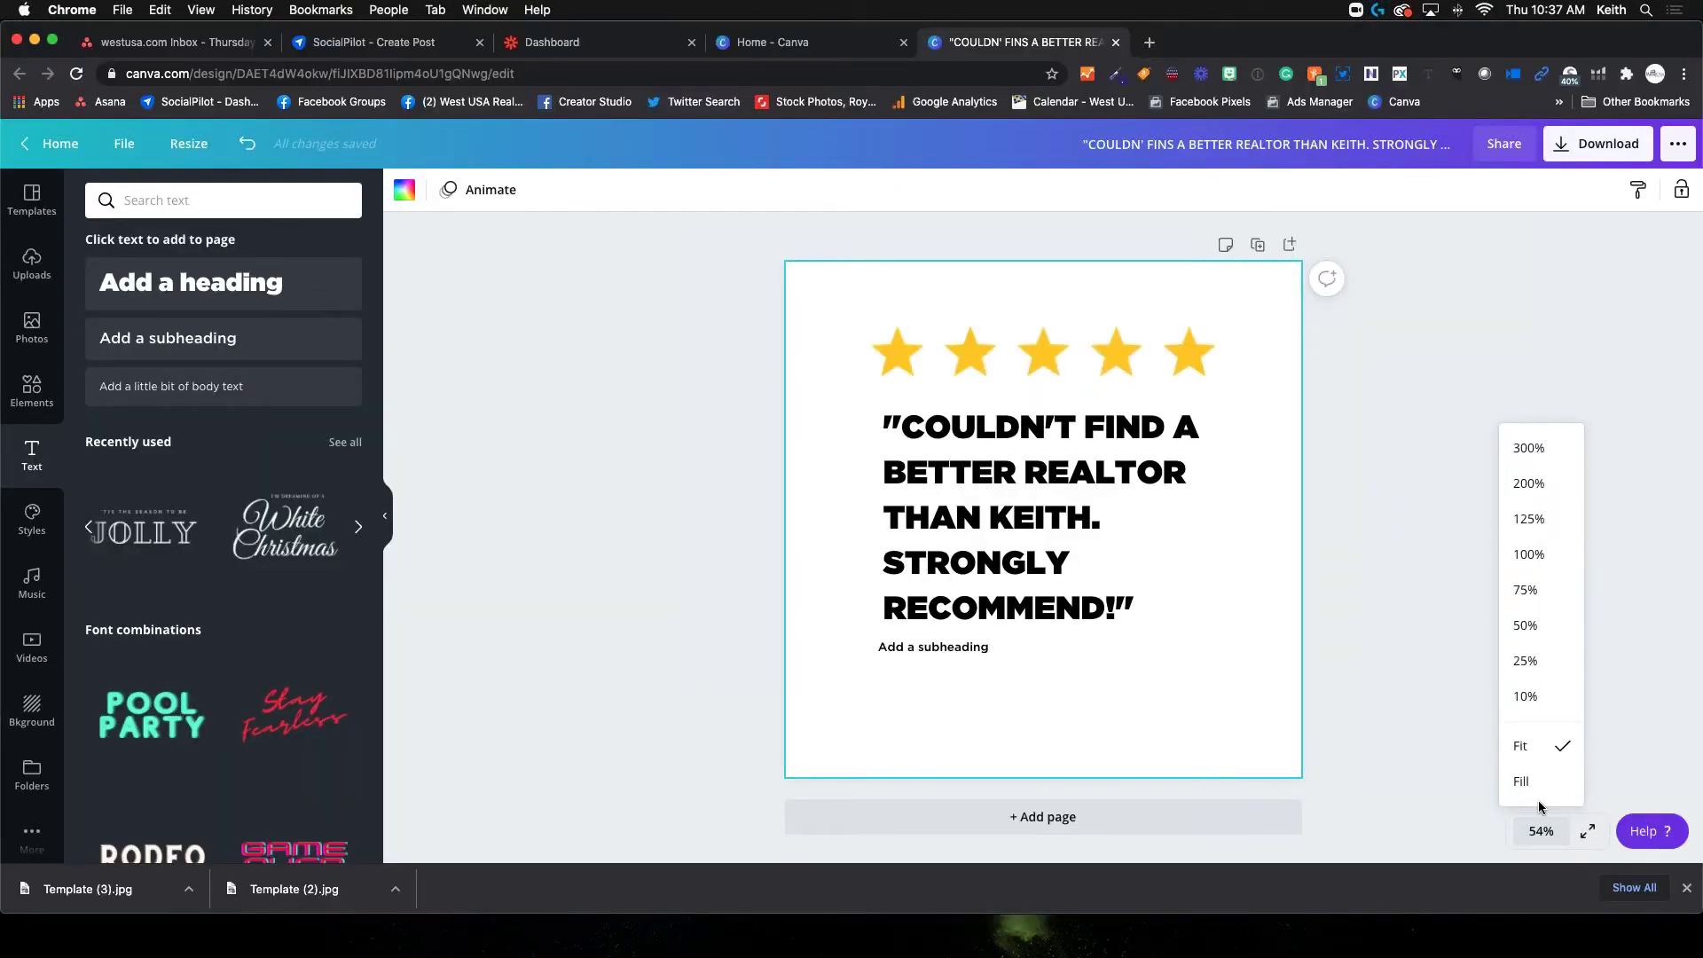
{"action": "left_click", "coordinate": [1530, 554]}
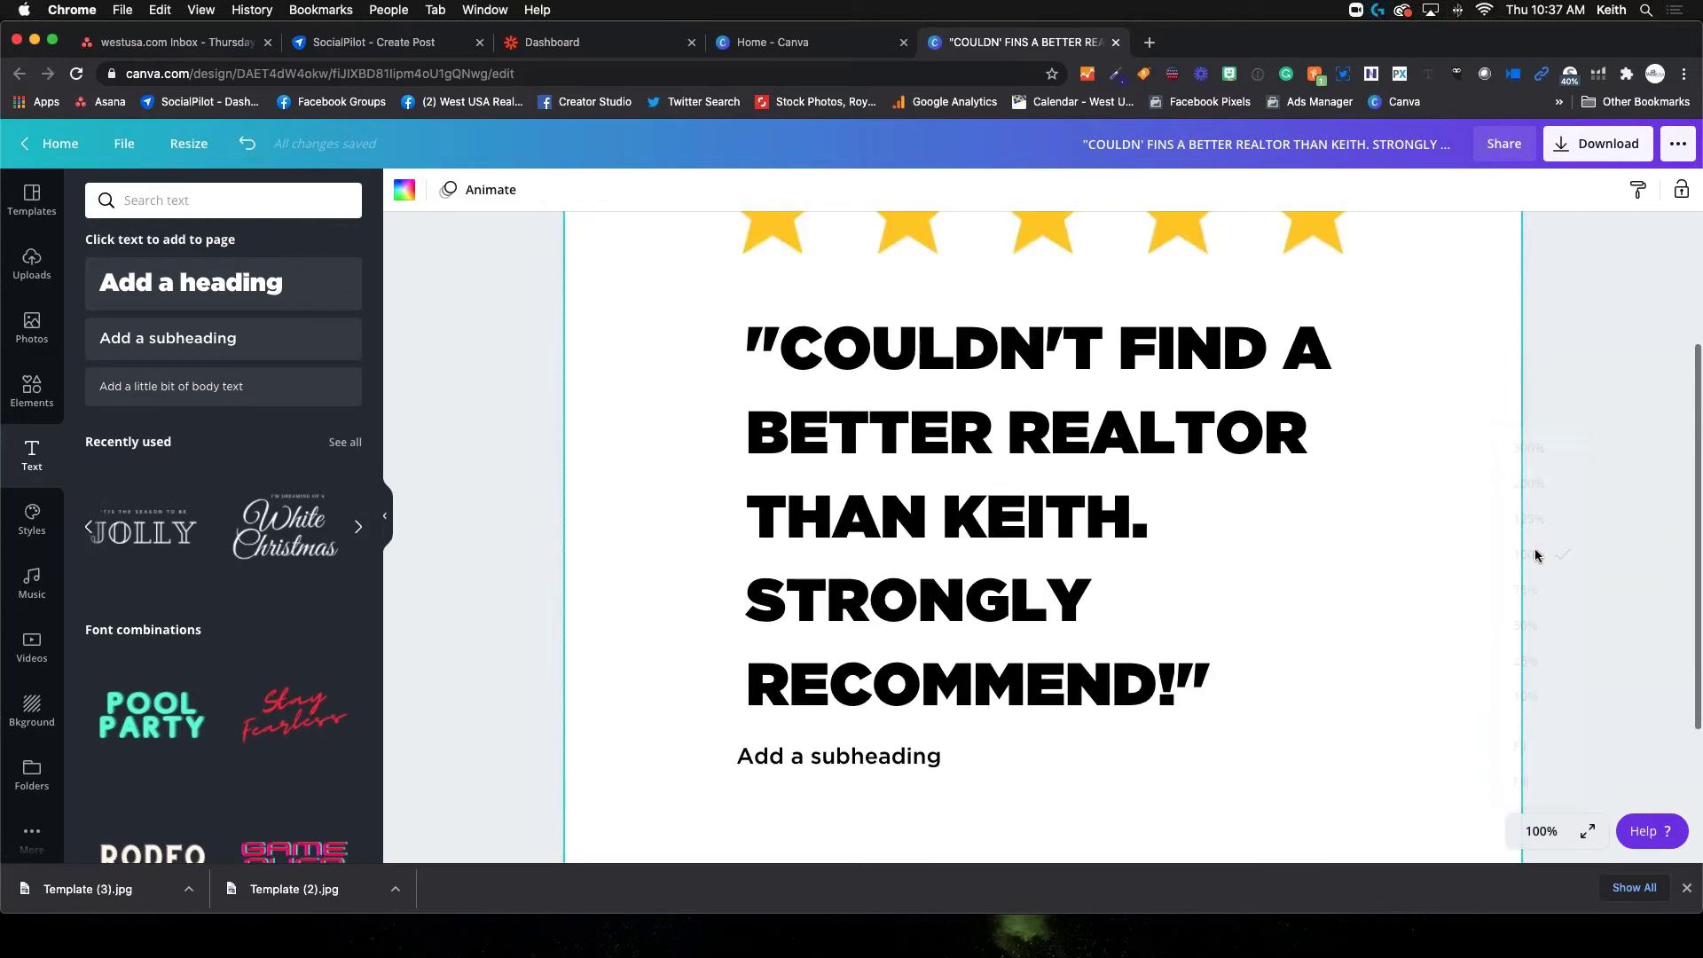
Replace the subheading placeholder with the reviewer's name and zoom out to 75%
{"action": "left_click", "coordinate": [919, 764]}
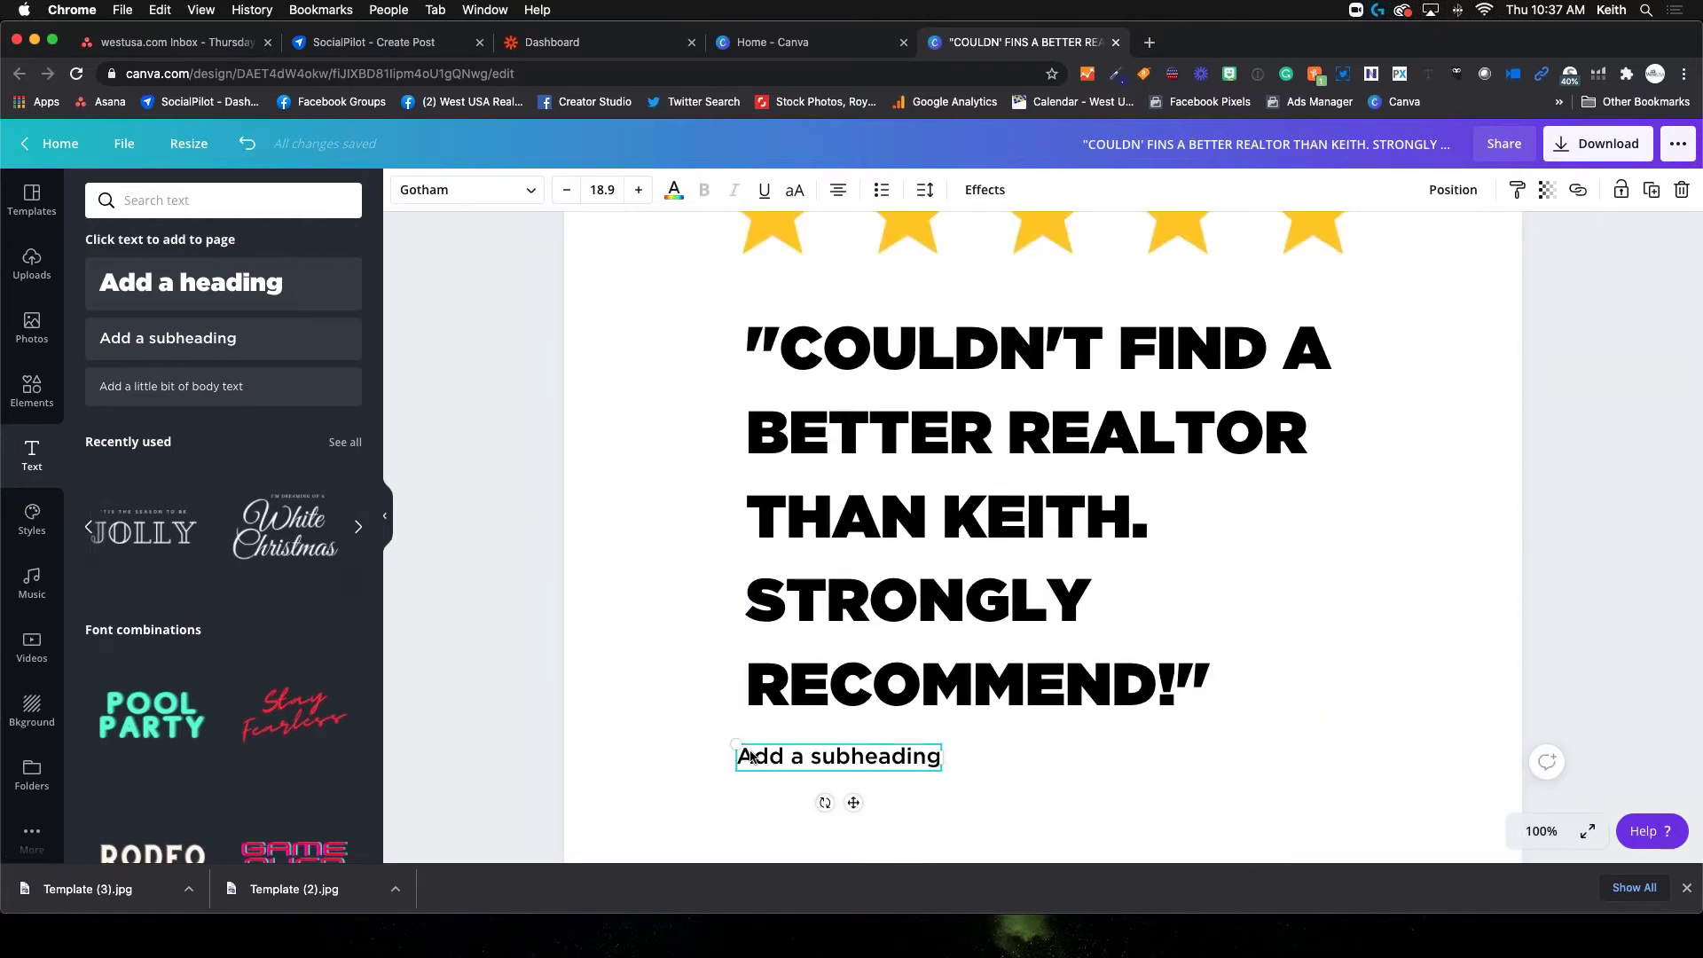
{"action": "left_click_drag", "start_coordinate": [742, 752], "coordinate": [934, 758]}
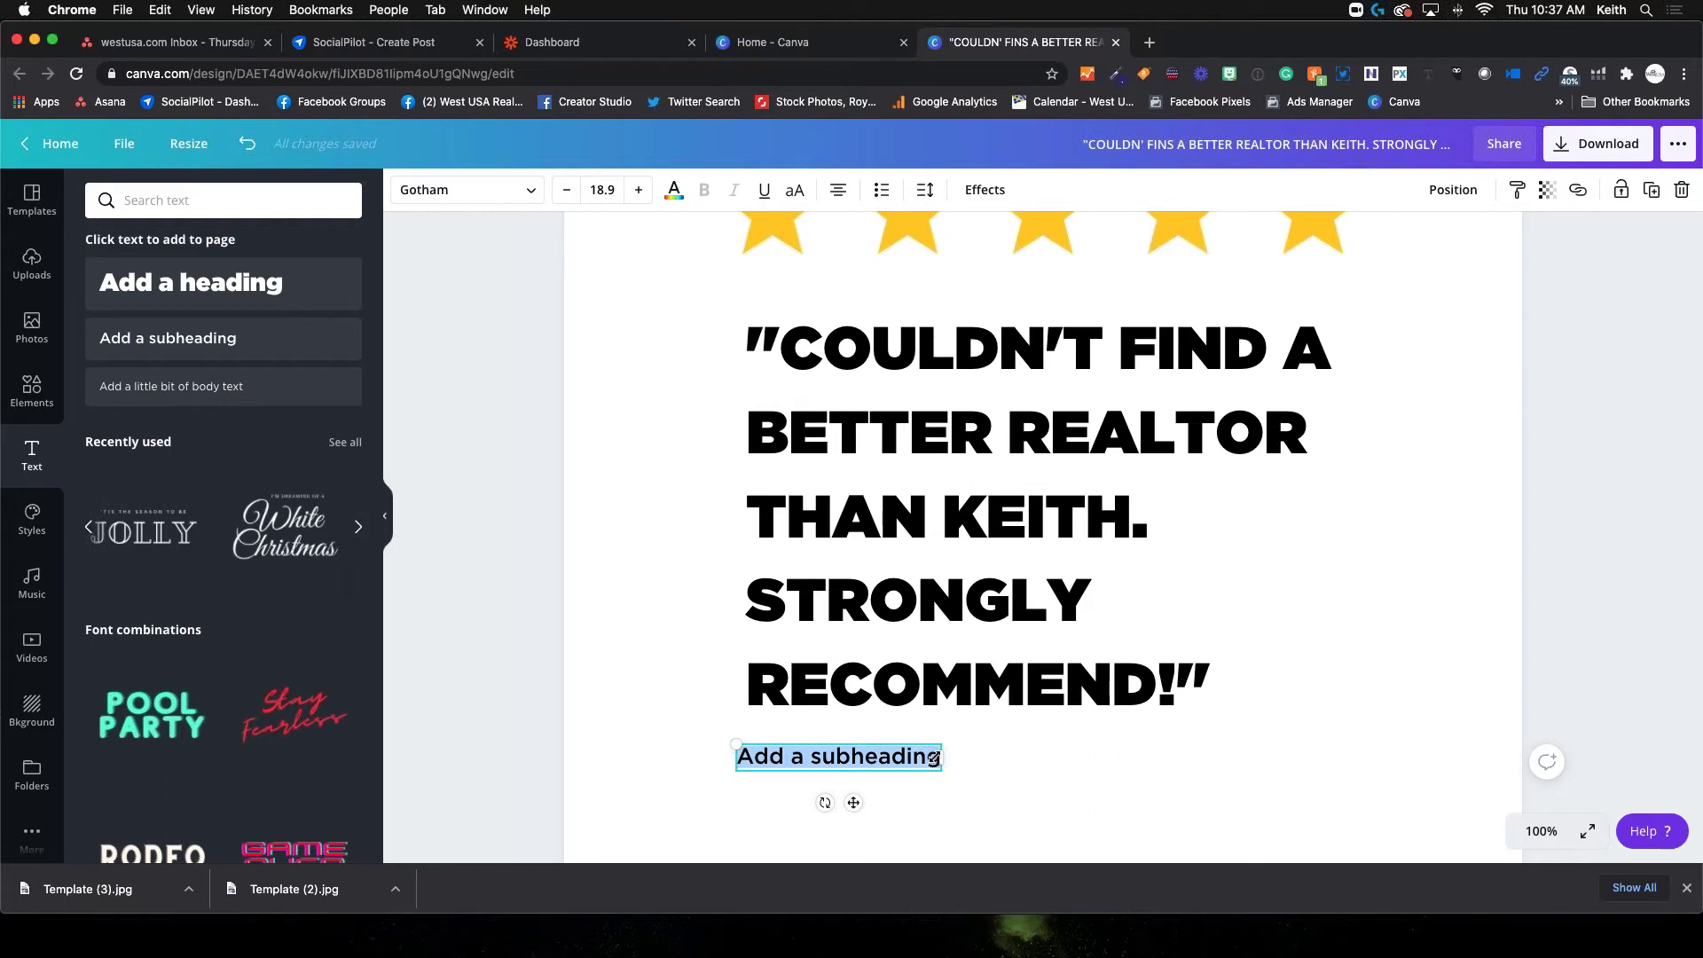
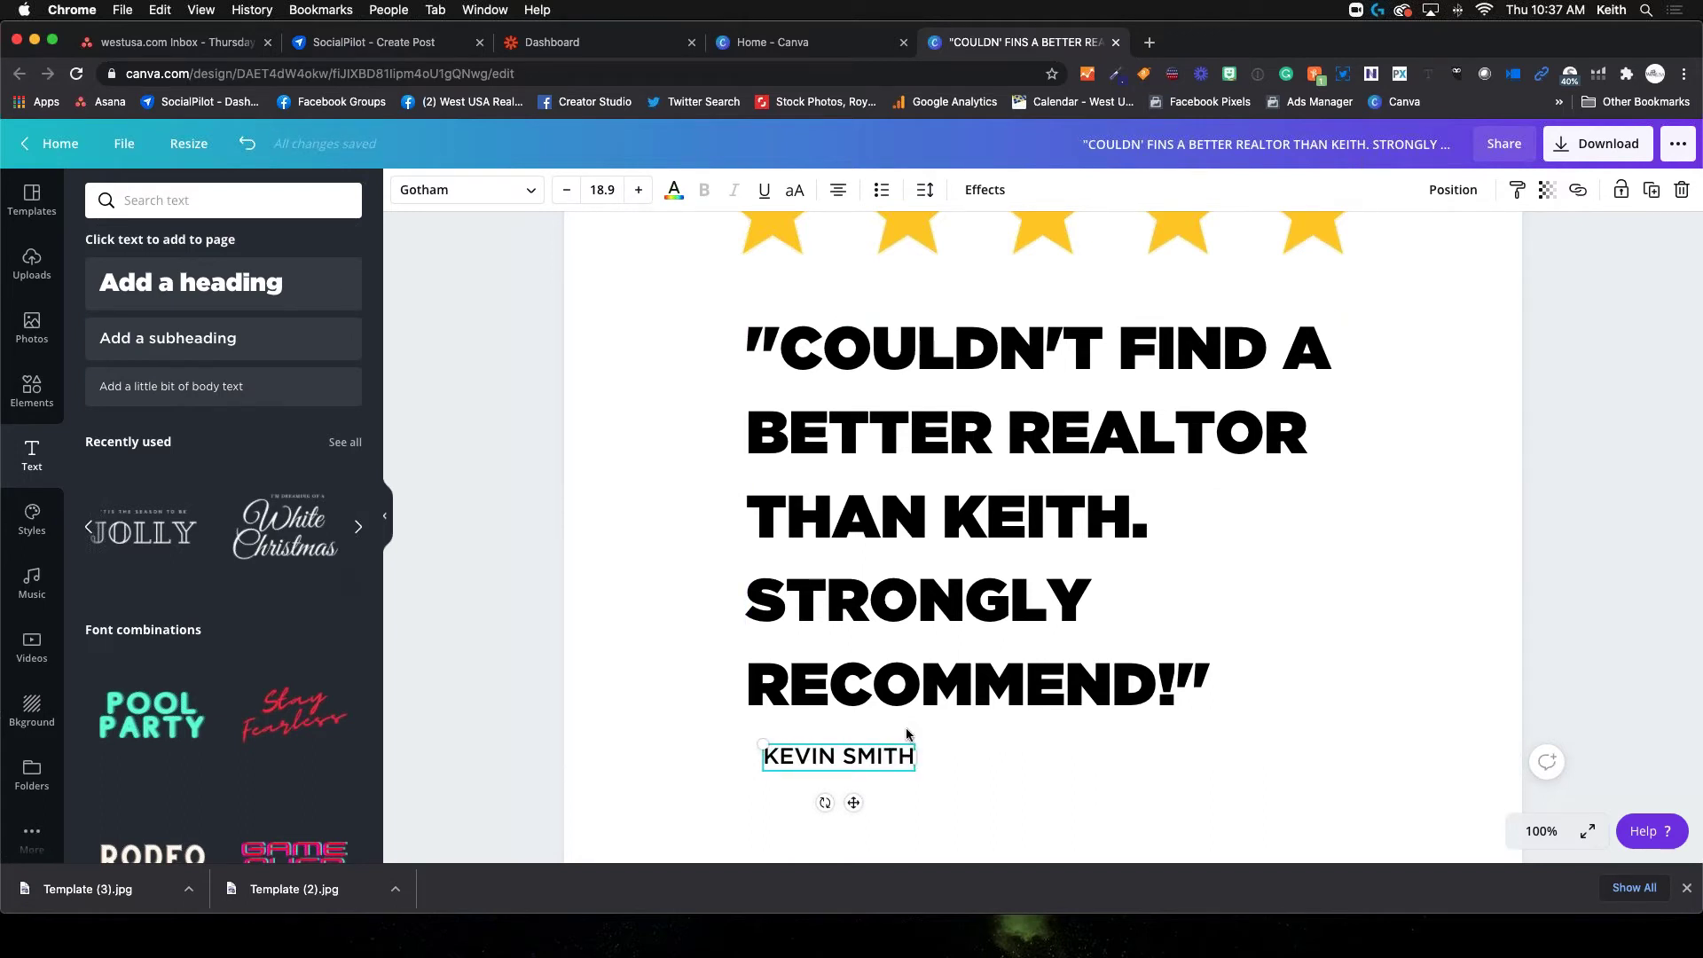
{"action": "left_click", "coordinate": [1056, 770]}
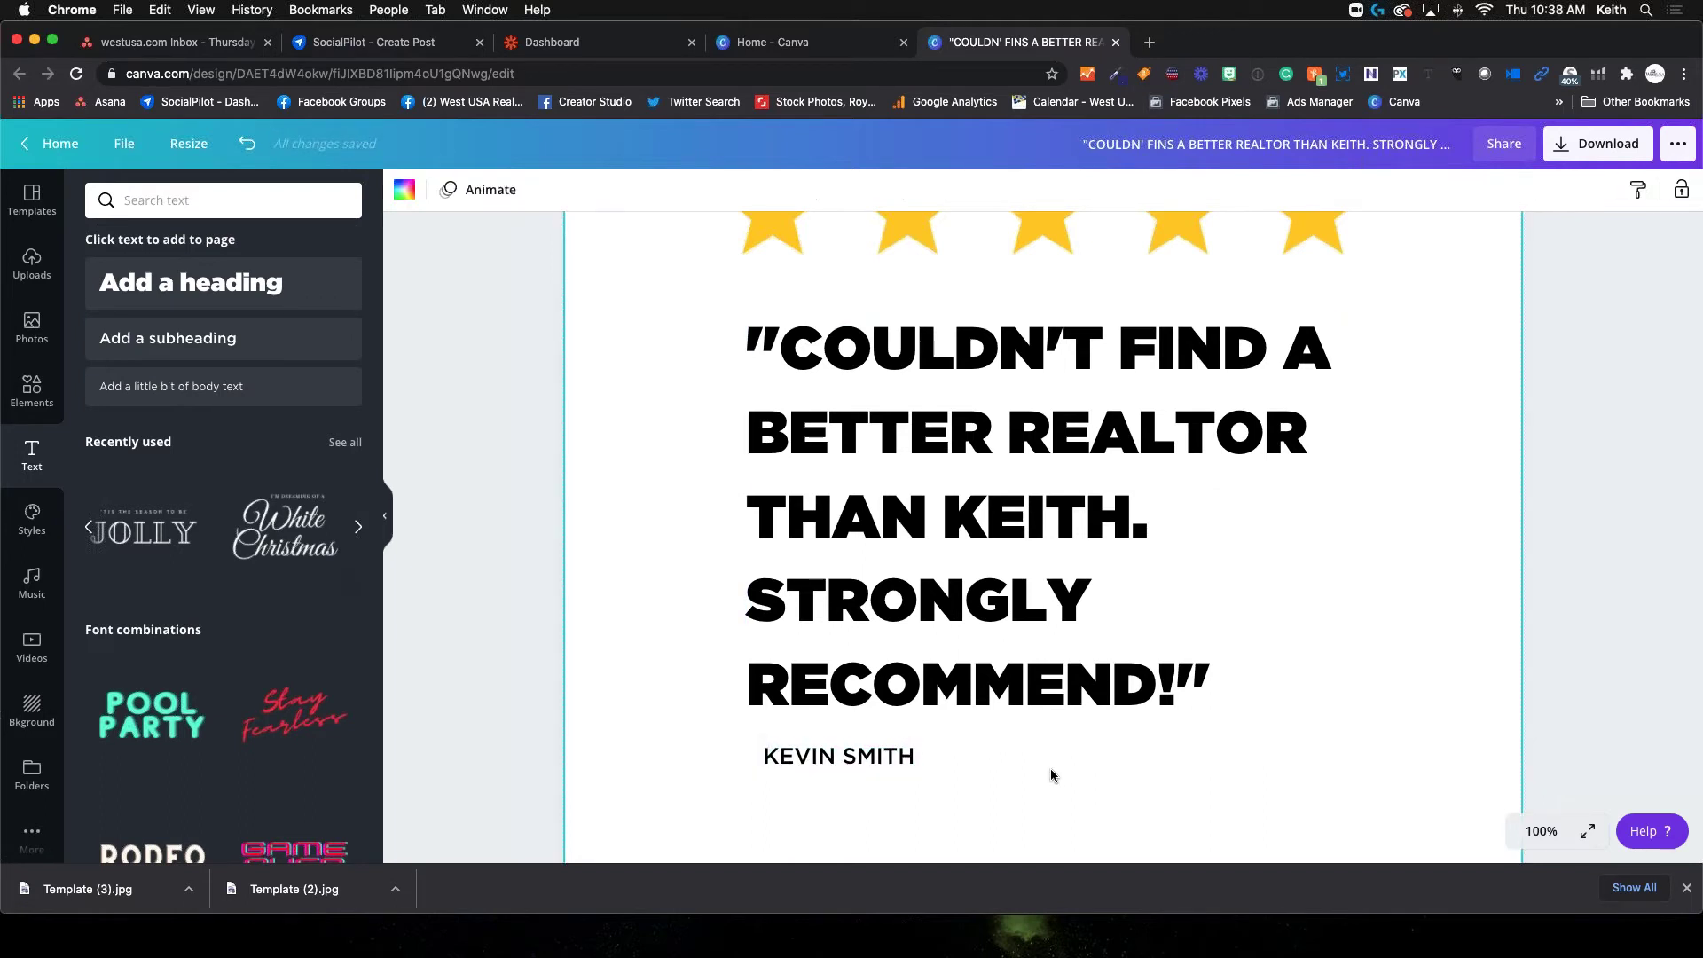
{"action": "left_click", "coordinate": [1541, 831]}
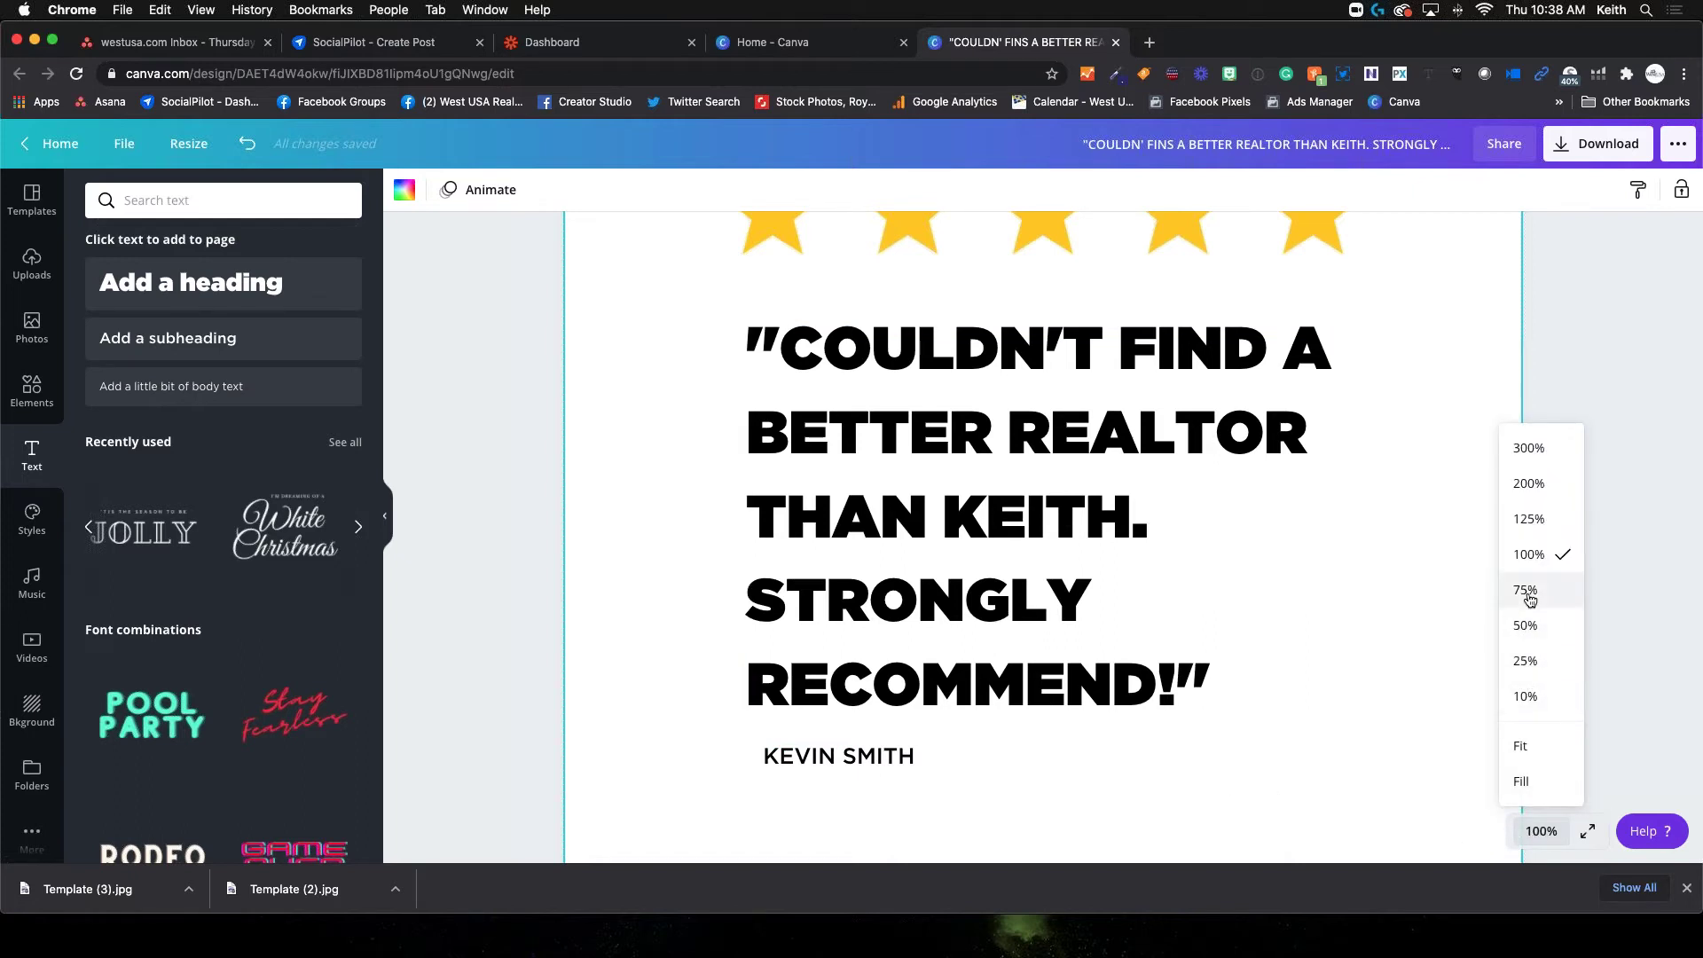
{"action": "left_click", "coordinate": [1525, 589]}
{"action": "scroll", "coordinate": [1041, 764], "scroll_direction": "down", "scroll_amount": 2}
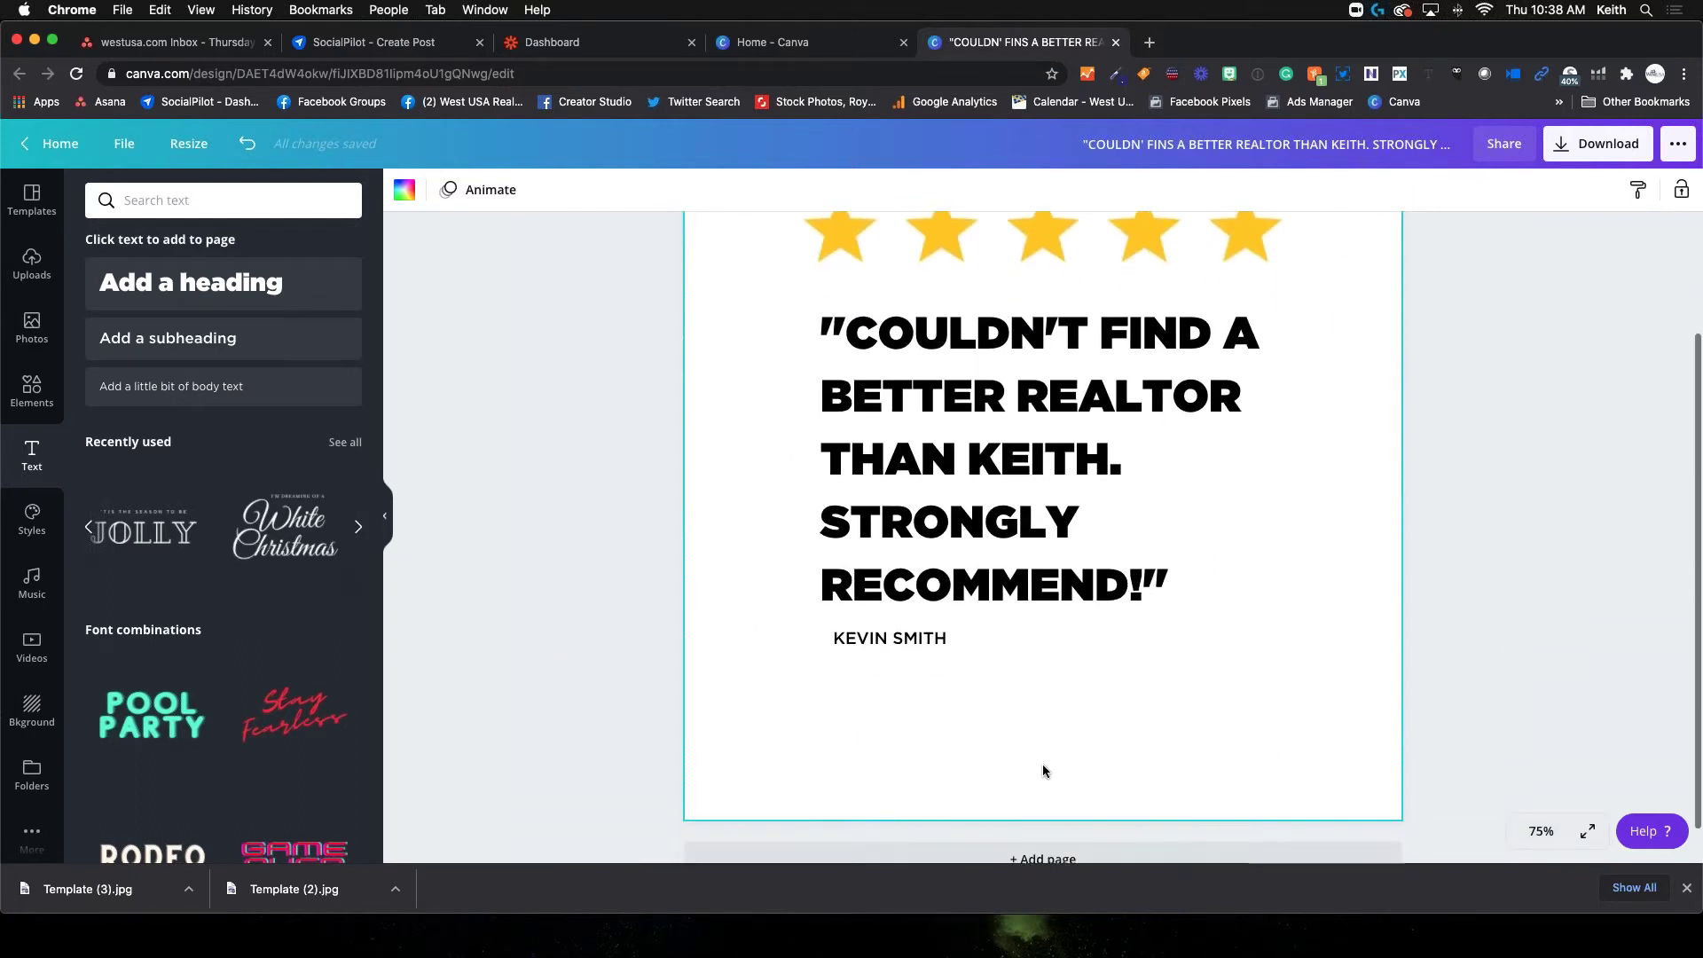
{"action": "left_click", "coordinate": [905, 635]}
Drag the name box left onto the quote's left-edge guide, then deselect it
{"action": "mouse_move", "coordinate": [903, 671]}
{"action": "left_mouse_down"}
{"action": "mouse_move", "coordinate": [954, 677]}
{"action": "mouse_move", "coordinate": [885, 683]}
{"action": "mouse_move", "coordinate": [888, 654]}
{"action": "mouse_move", "coordinate": [891, 668]}
{"action": "left_mouse_up"}
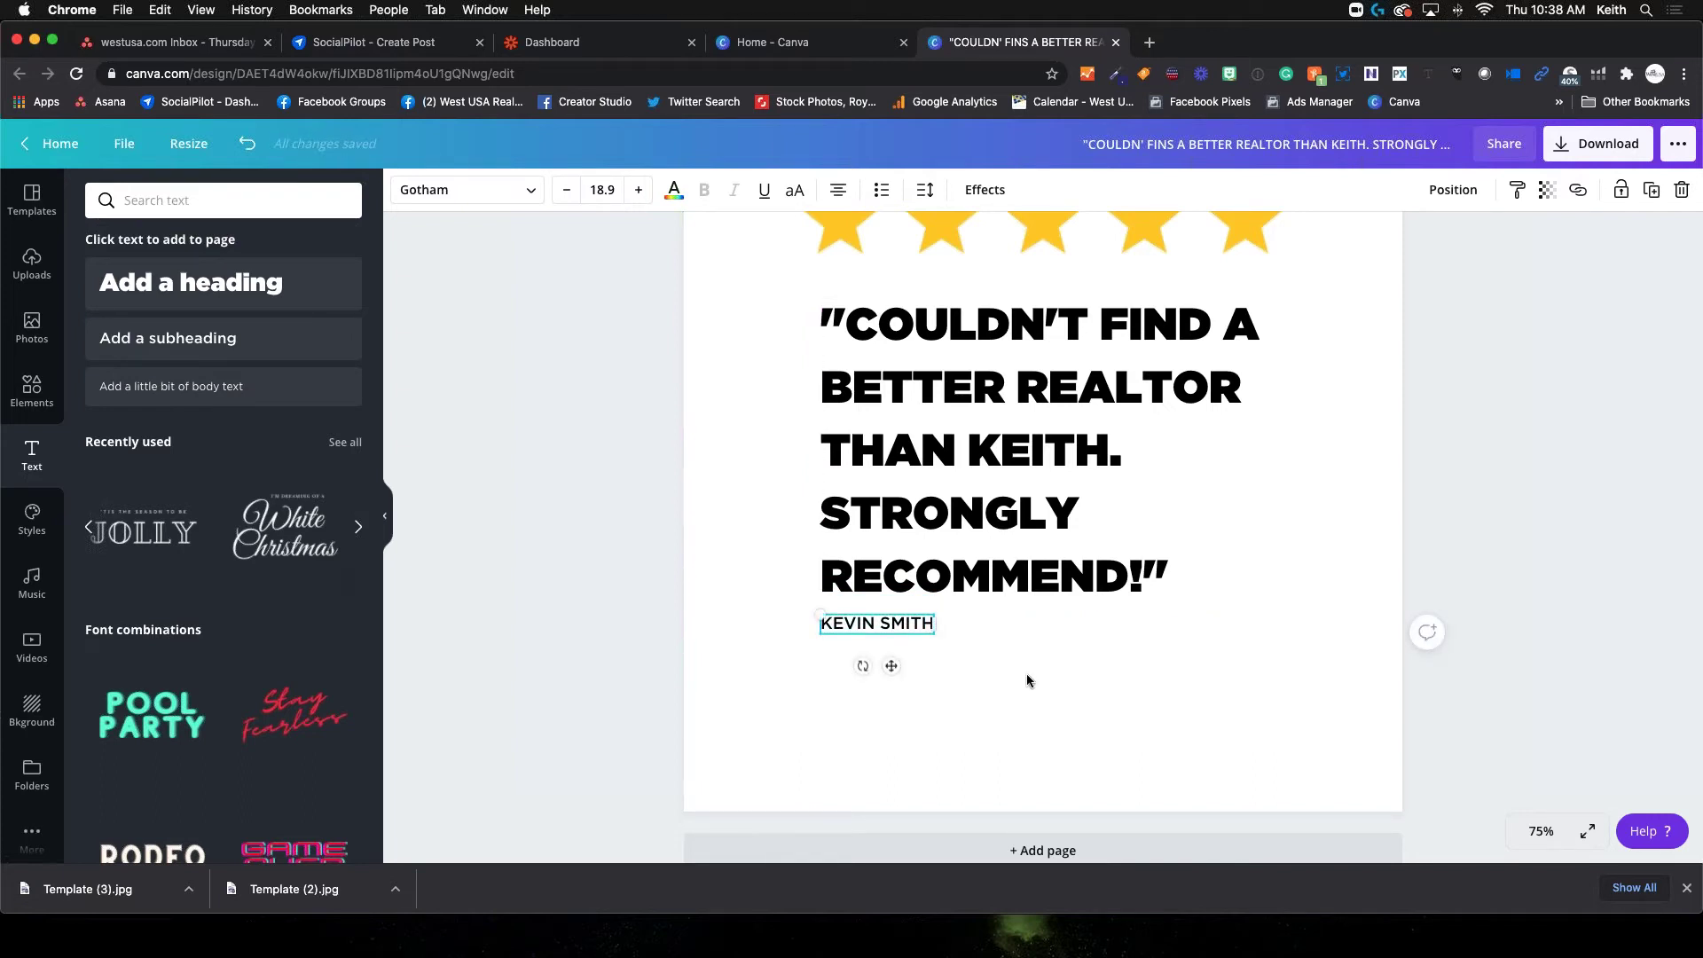
{"action": "left_click", "coordinate": [1026, 674]}
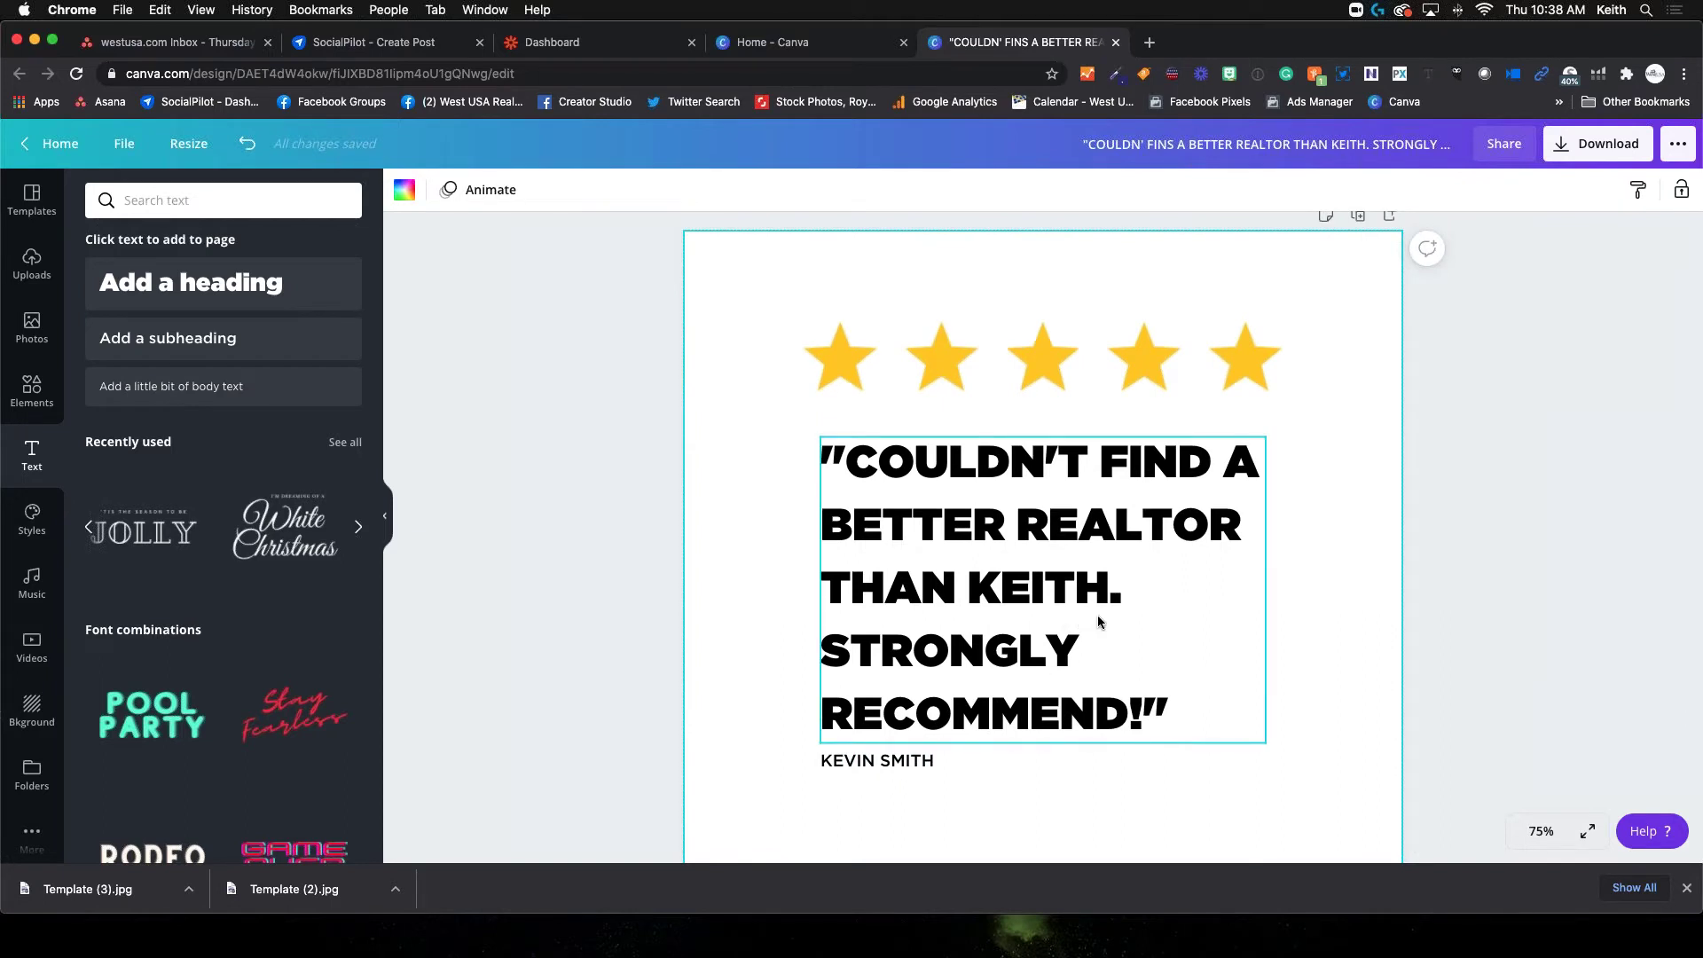
{"action": "scroll", "coordinate": [1029, 652], "scroll_direction": "down", "scroll_amount": 3}
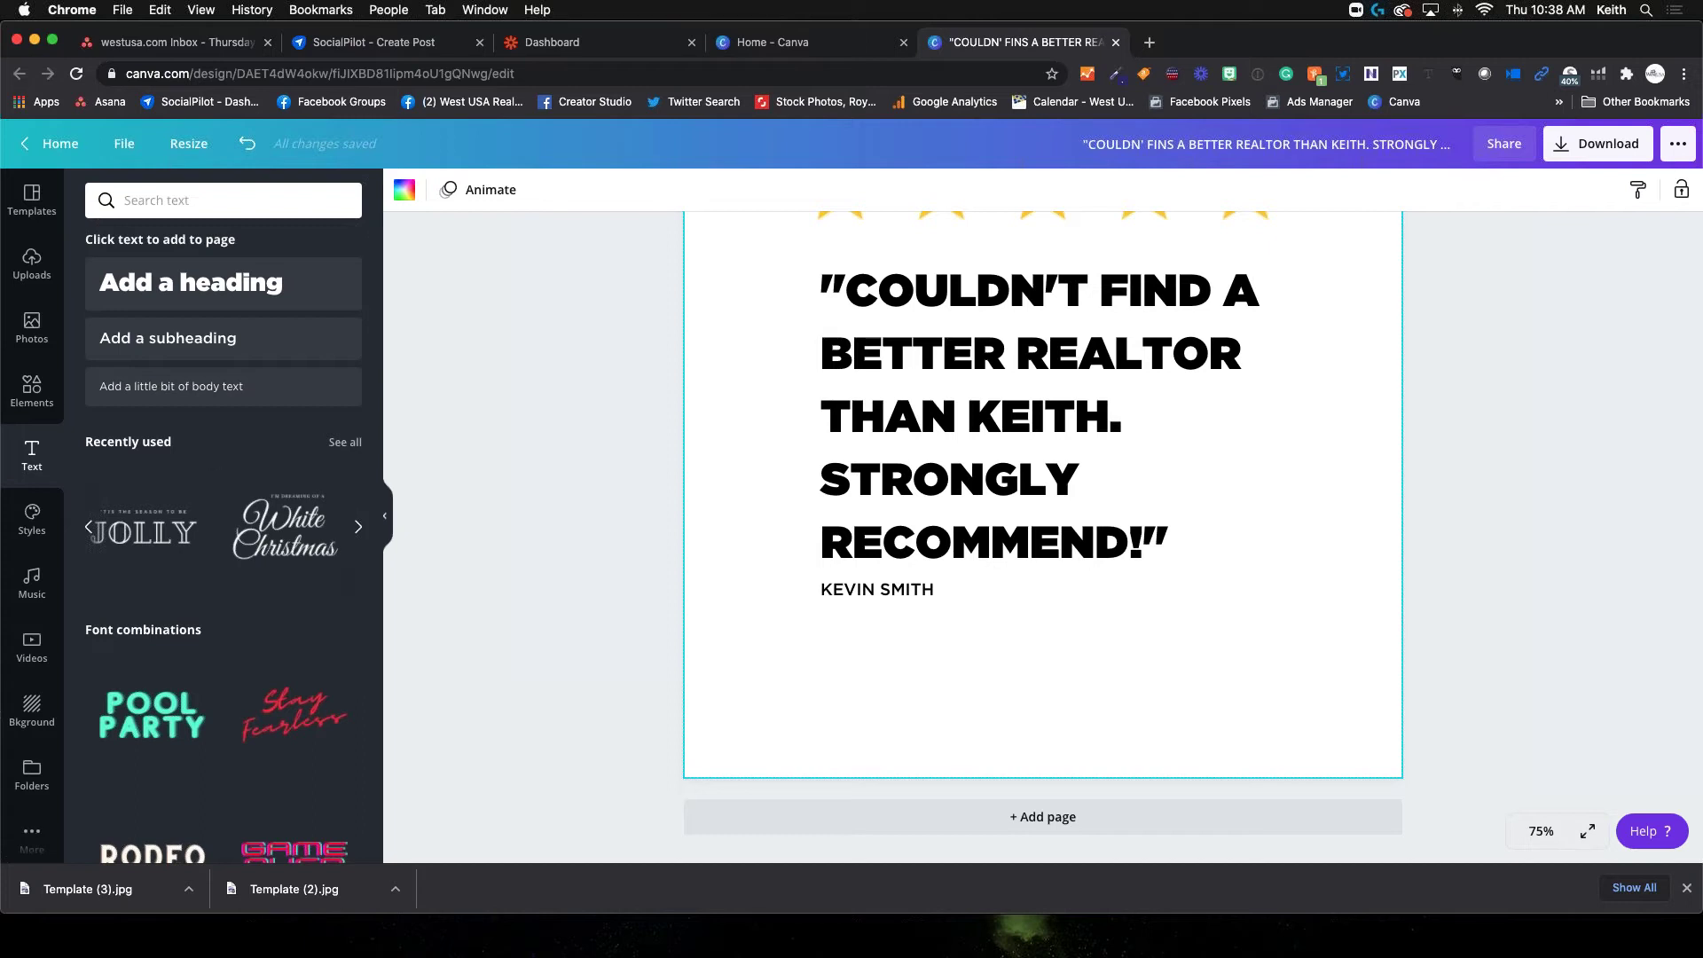
Clear the previous 'stars' search in Elements and return to all categories
{"action": "left_click", "coordinate": [34, 271]}
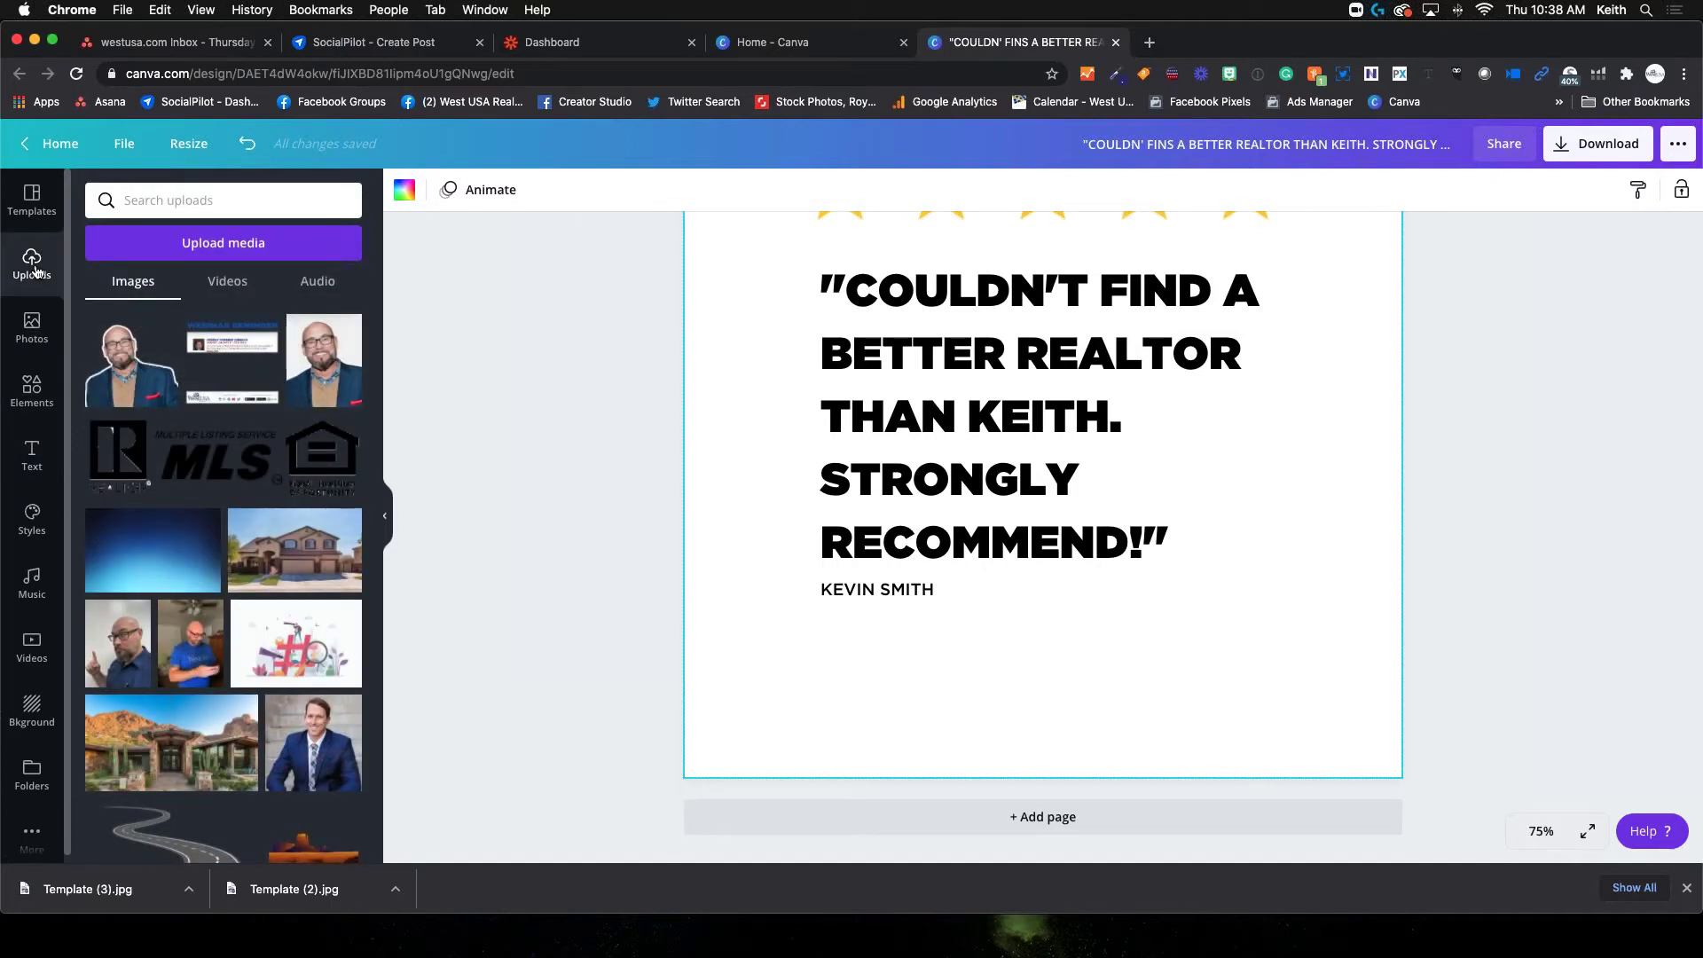
{"action": "left_click", "coordinate": [33, 388]}
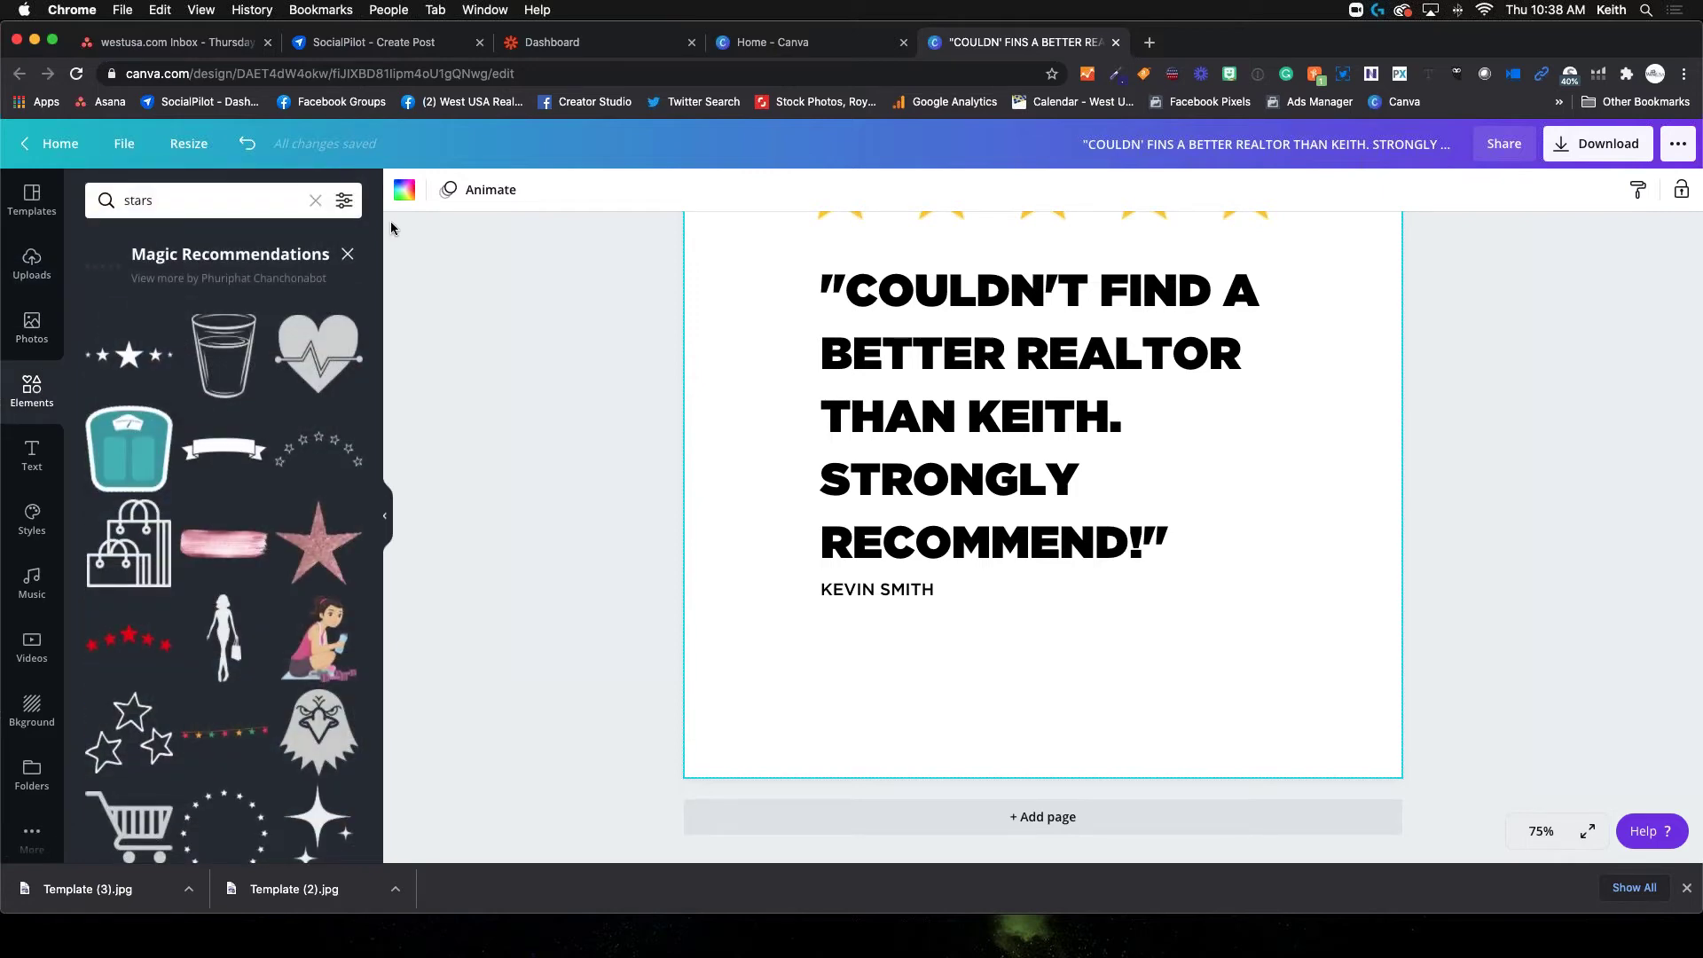
{"action": "left_click", "coordinate": [108, 199]}
{"action": "key", "text": "BackSpace"}
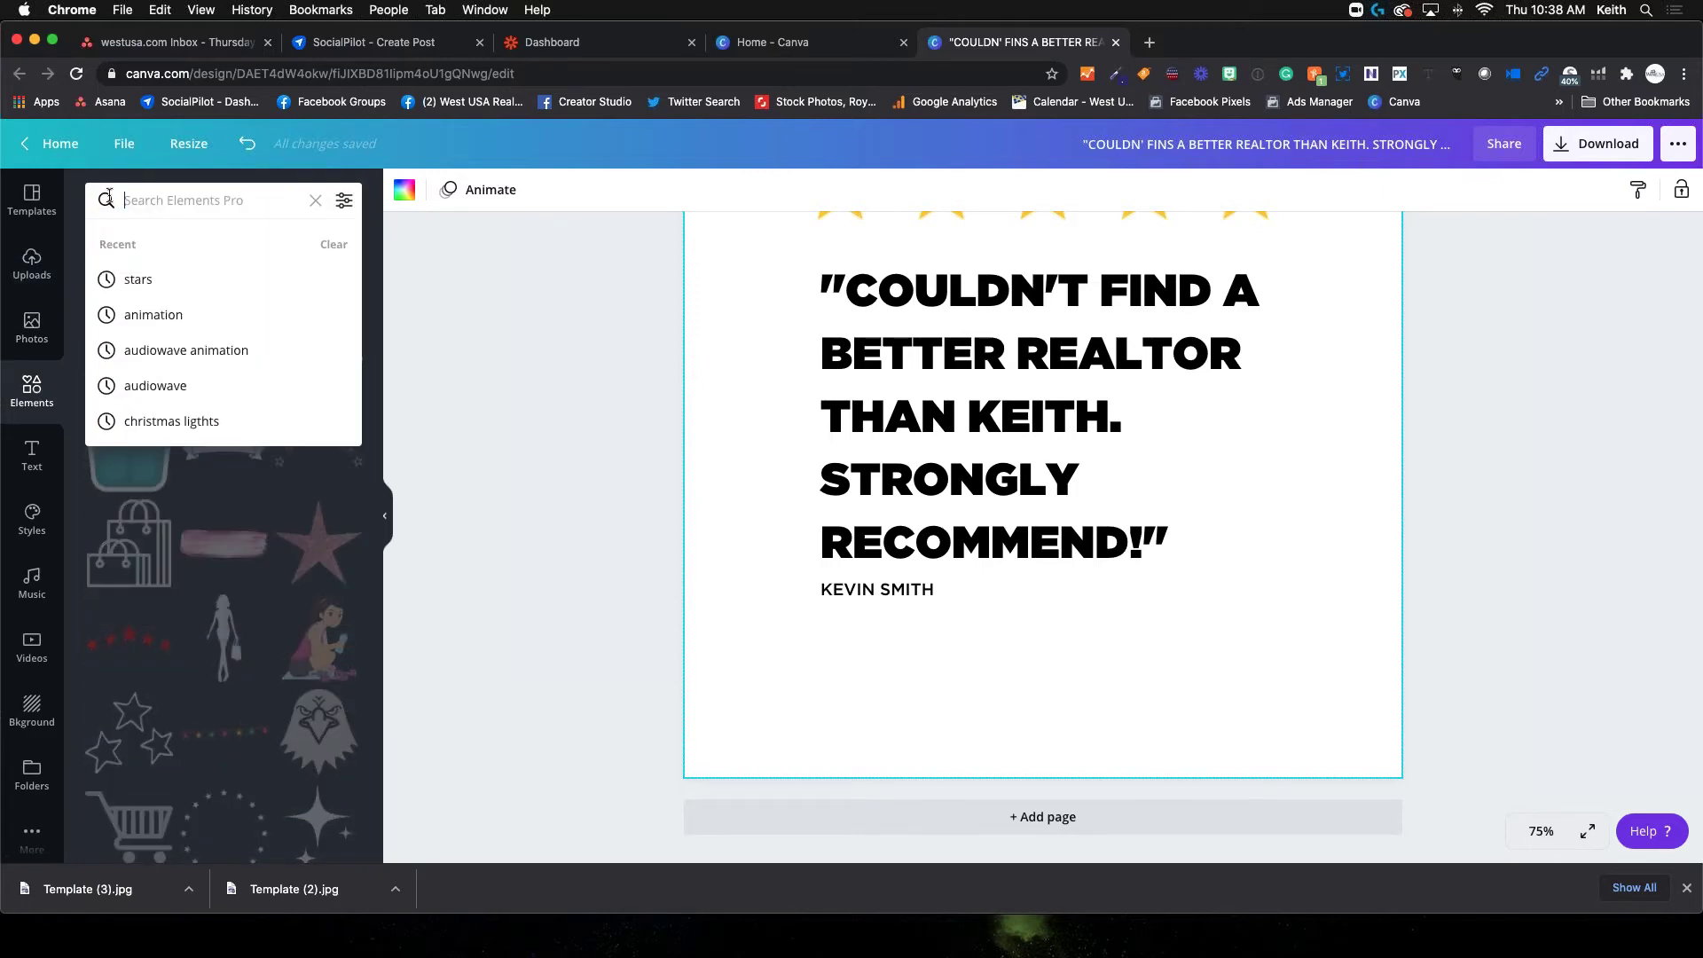
{"action": "left_click", "coordinate": [78, 387]}
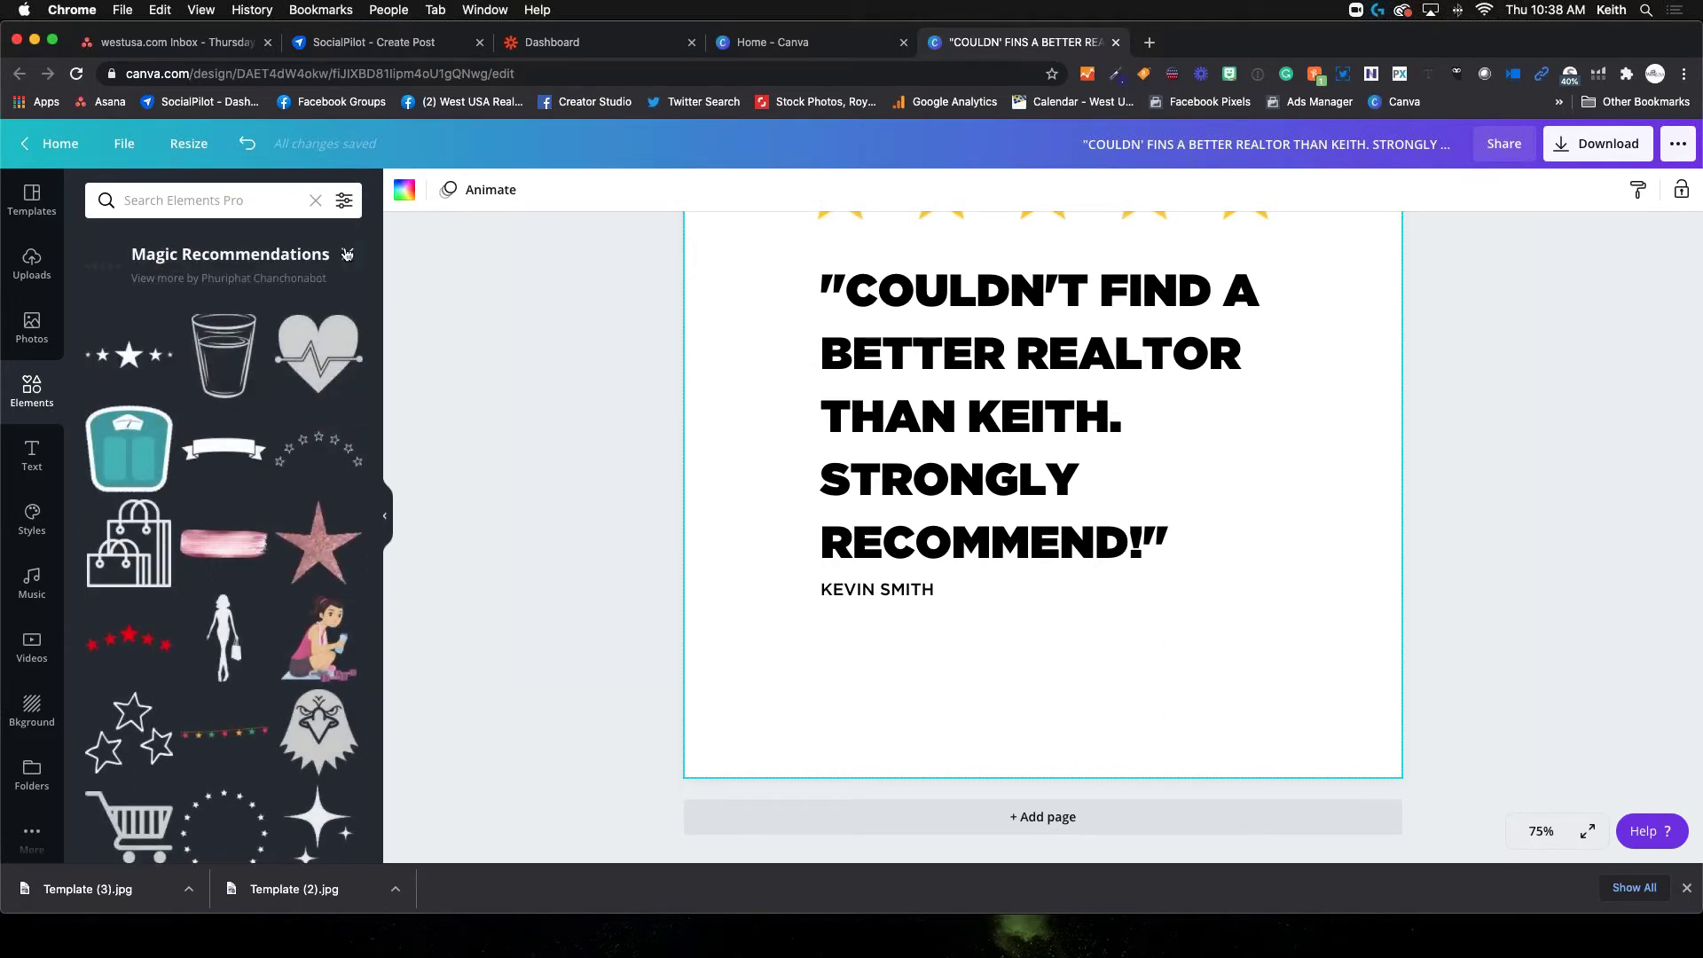
{"action": "scroll", "coordinate": [347, 253], "scroll_direction": "up", "scroll_amount": 10}
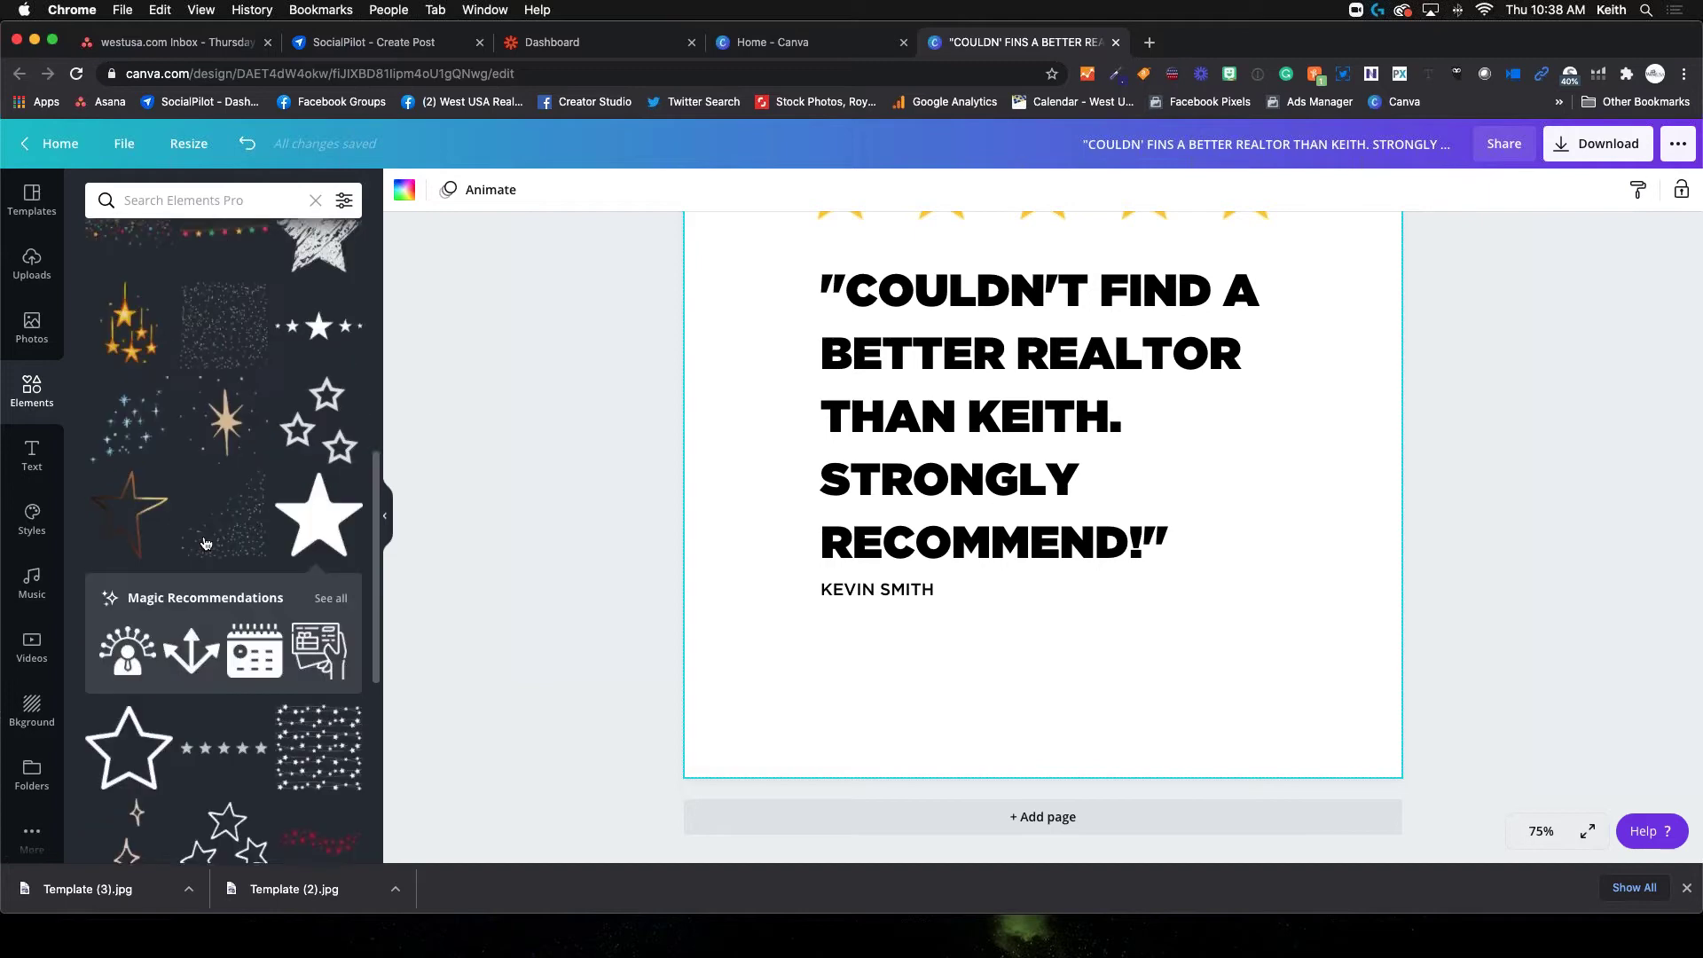
{"action": "scroll", "coordinate": [204, 541], "scroll_direction": "up", "scroll_amount": 1}
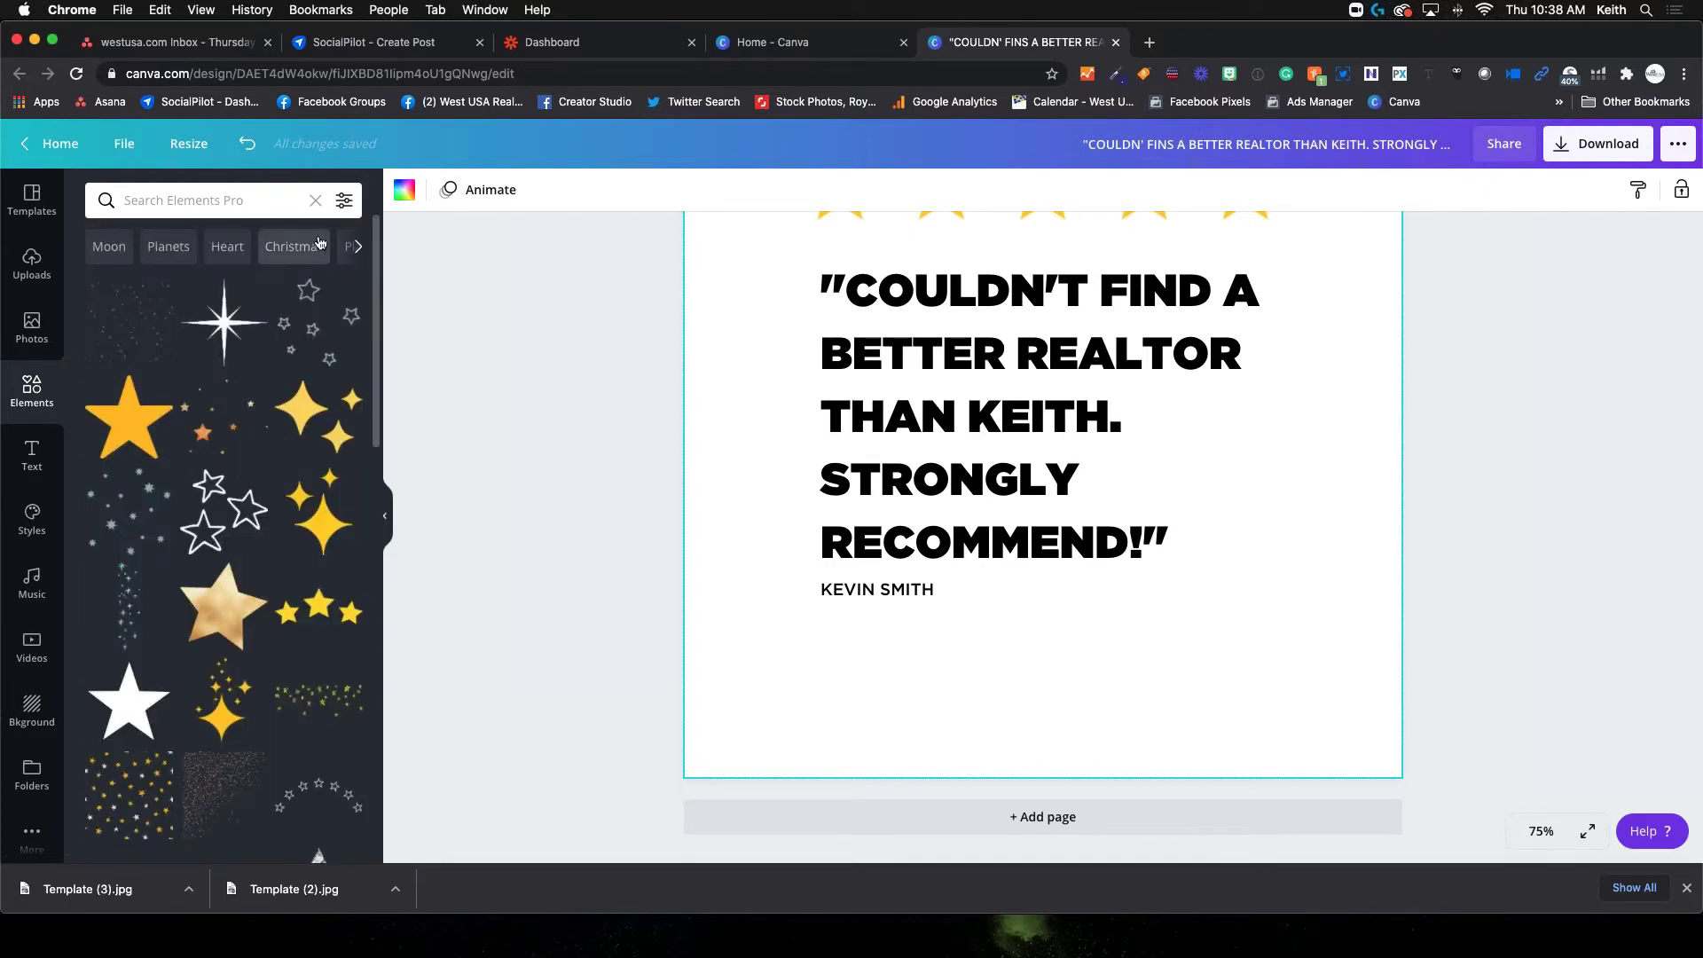
{"action": "left_click", "coordinate": [312, 201]}
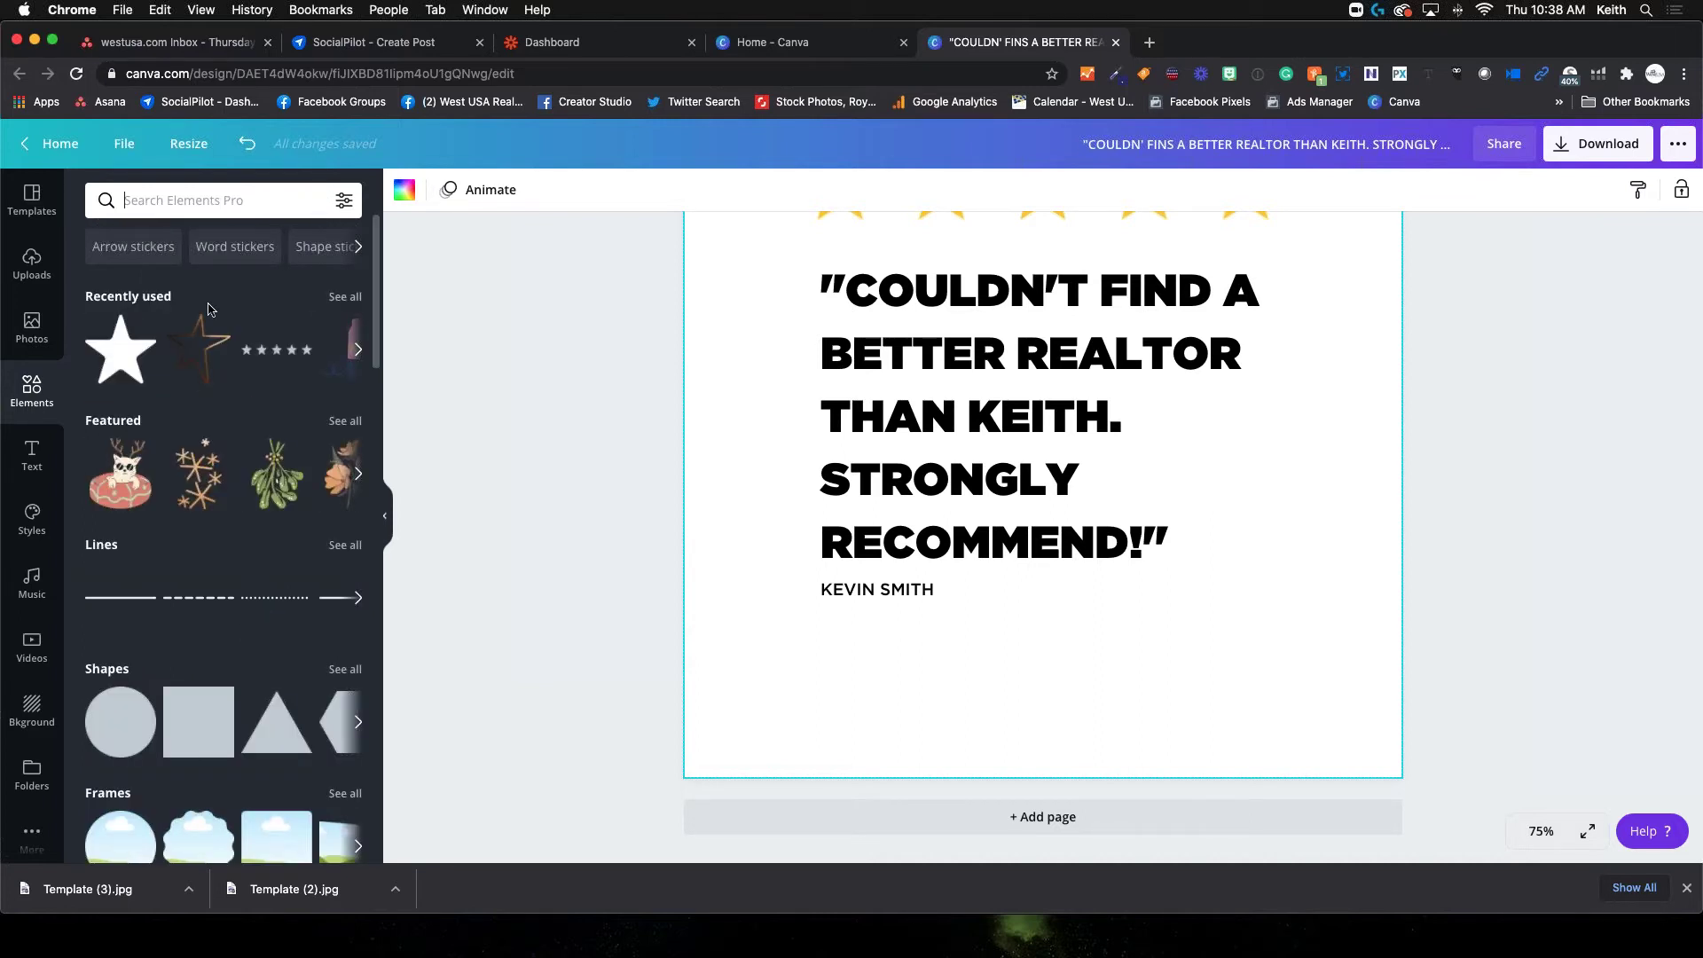
Show all Frames elements and browse the photo frame shapes
{"action": "scroll", "coordinate": [222, 400], "scroll_direction": "down", "scroll_amount": 5}
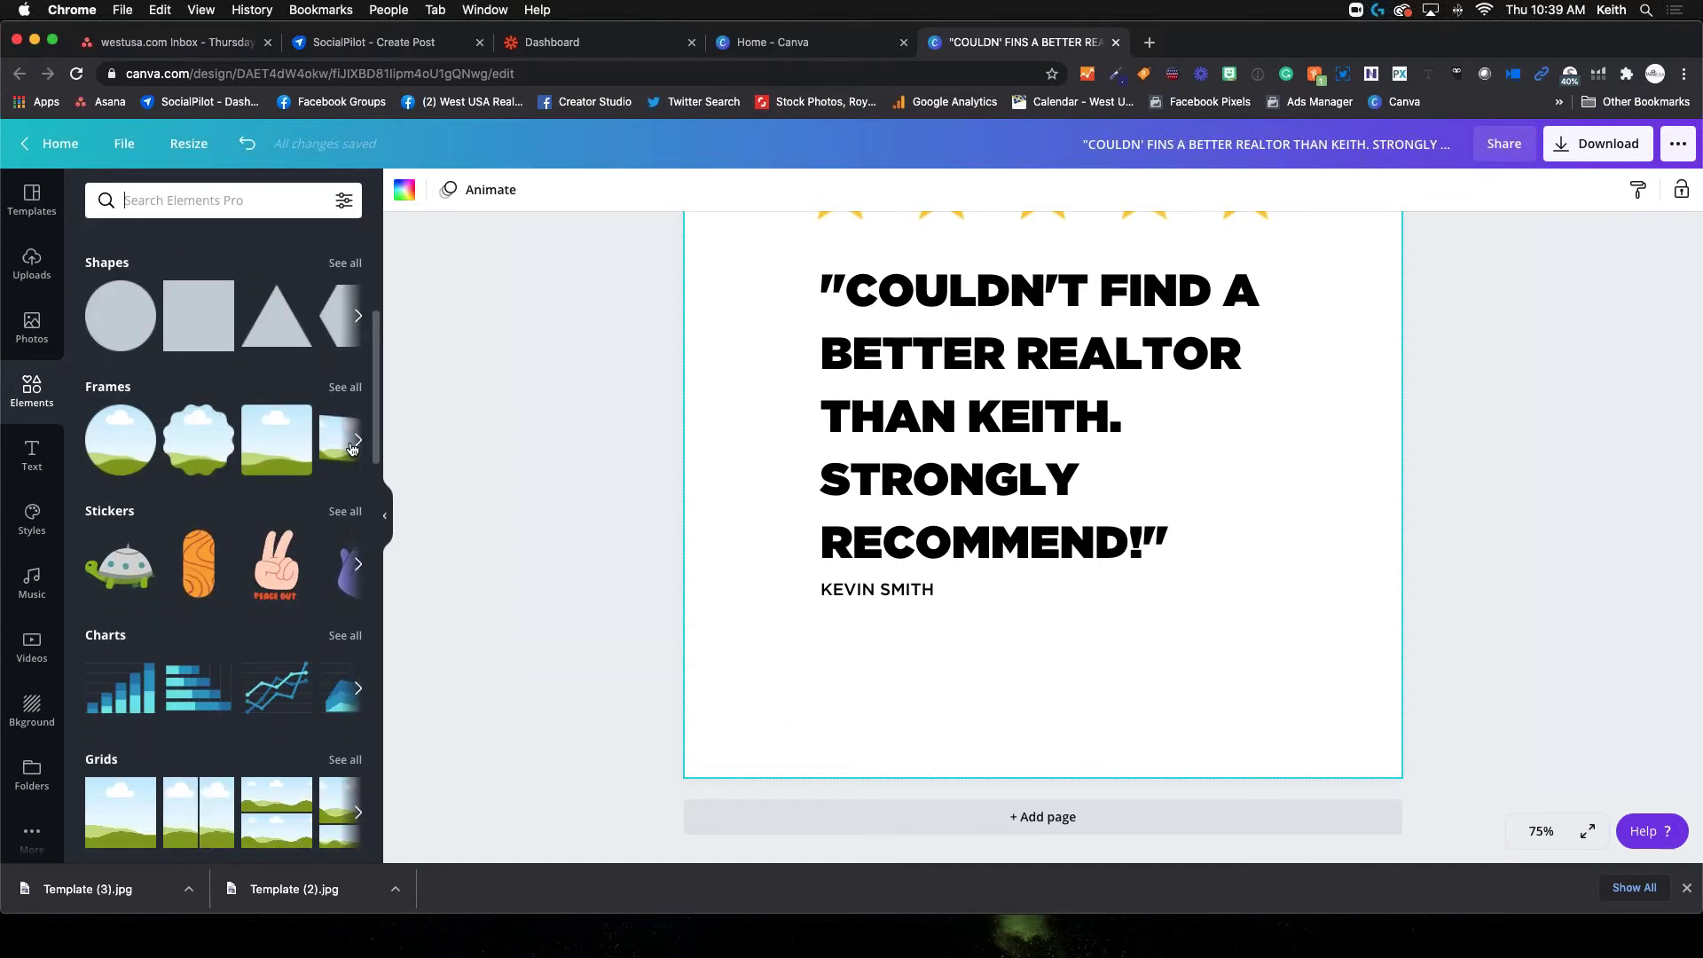
{"action": "left_click", "coordinate": [346, 388]}
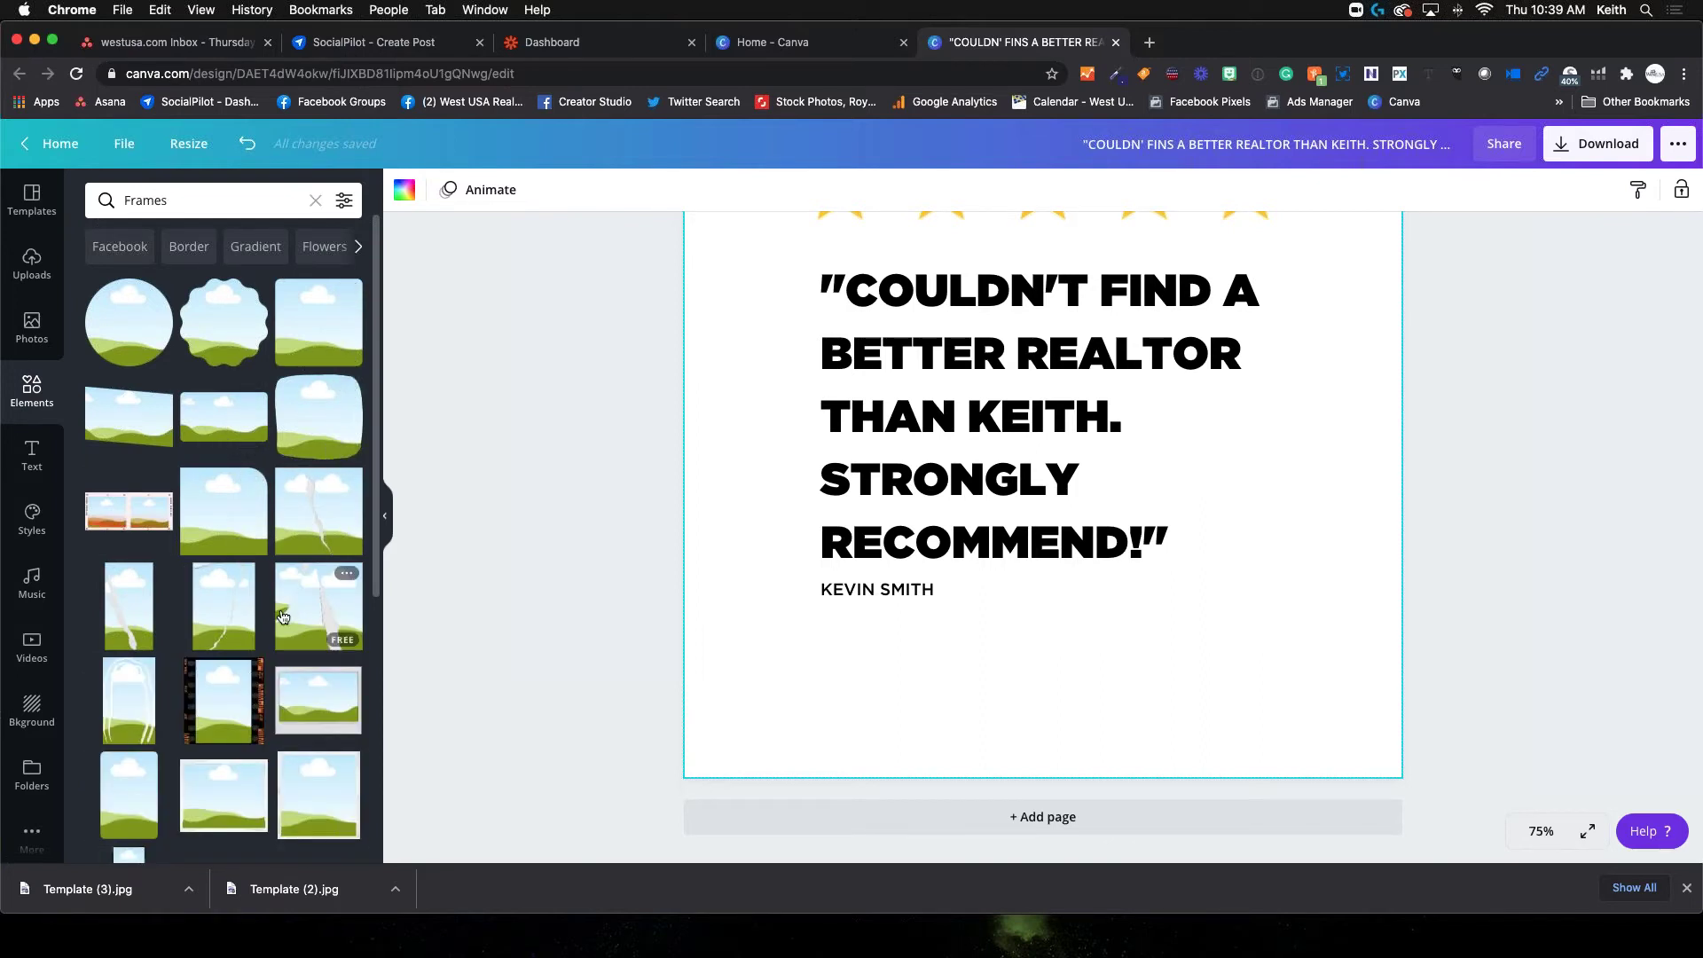
{"action": "scroll", "coordinate": [211, 669], "scroll_direction": "down", "scroll_amount": 3}
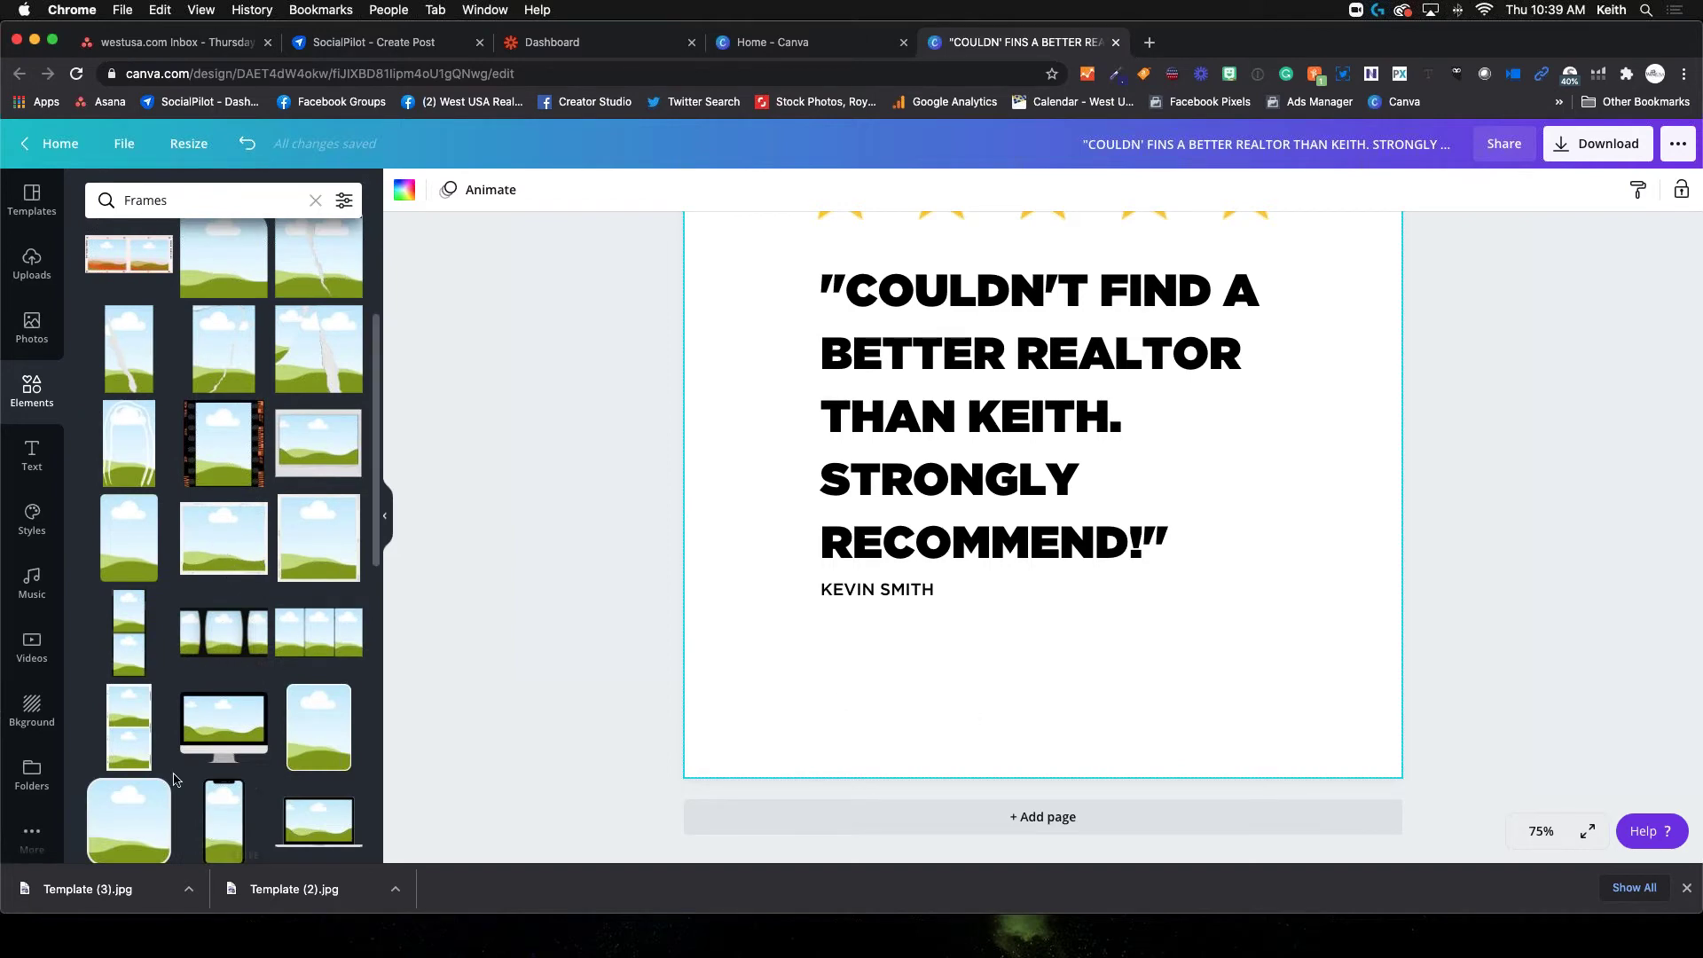
{"action": "scroll", "coordinate": [206, 707], "scroll_direction": "down", "scroll_amount": 2}
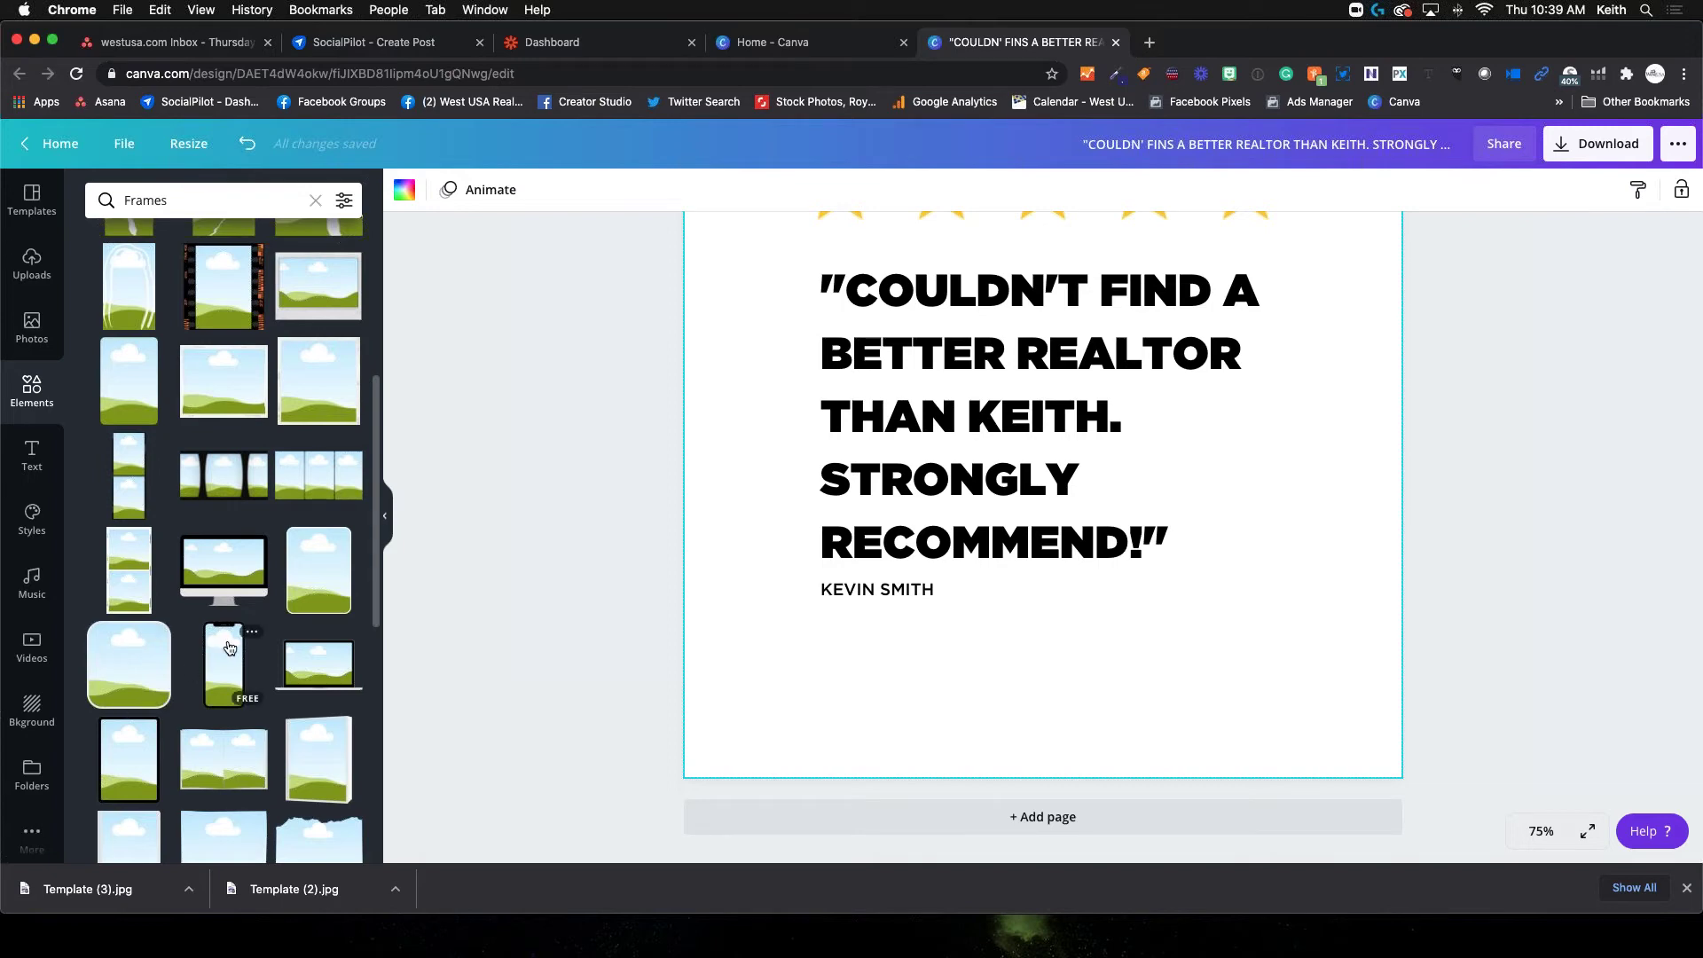
{"action": "scroll", "coordinate": [228, 648], "scroll_direction": "down", "scroll_amount": 2}
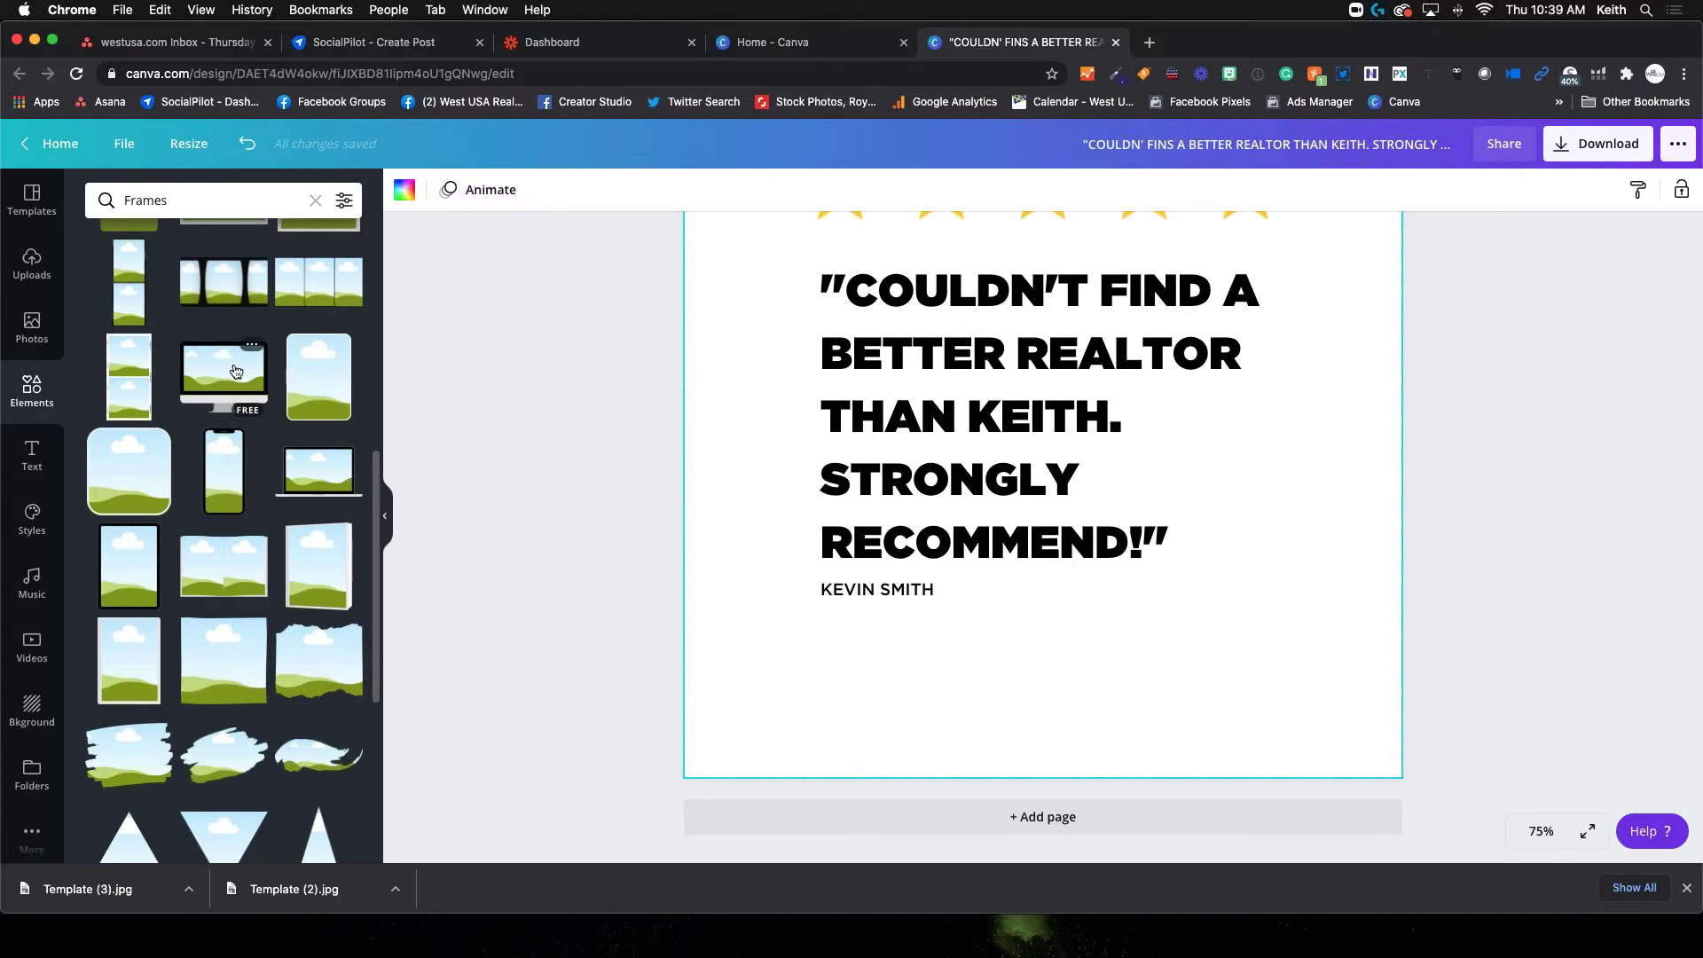
{"action": "scroll", "coordinate": [152, 729], "scroll_direction": "down", "scroll_amount": 3}
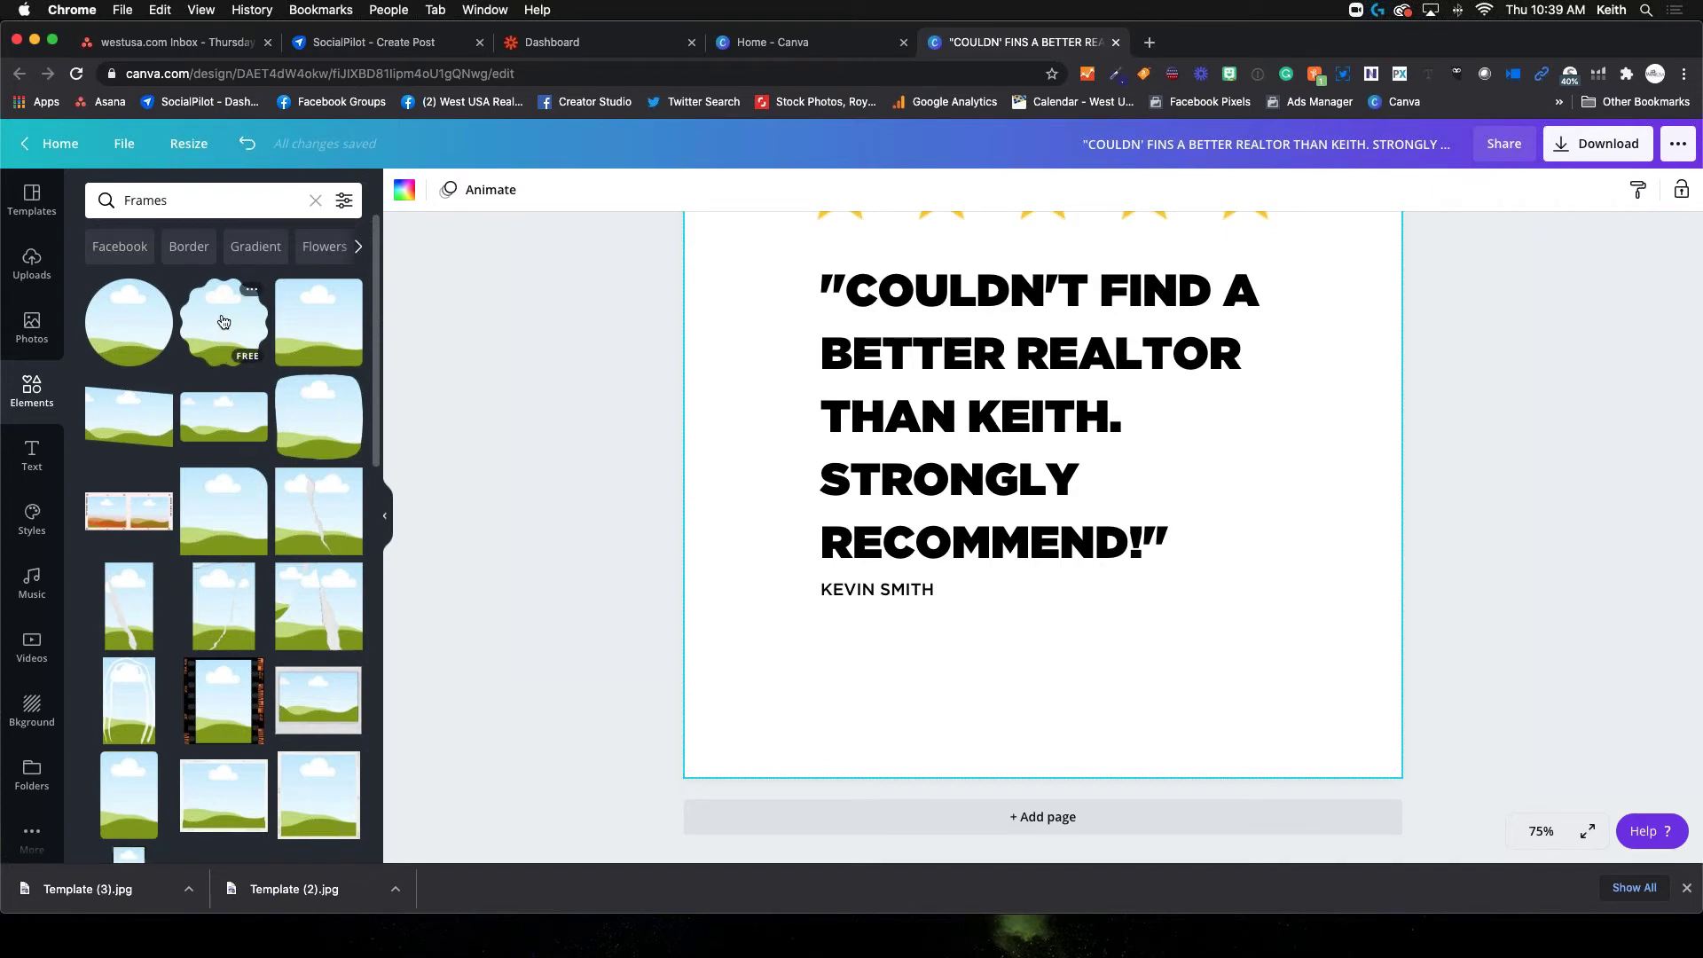
Add the scalloped frame, shrink it to a small square and place it bottom-left
{"action": "left_click", "coordinate": [223, 321]}
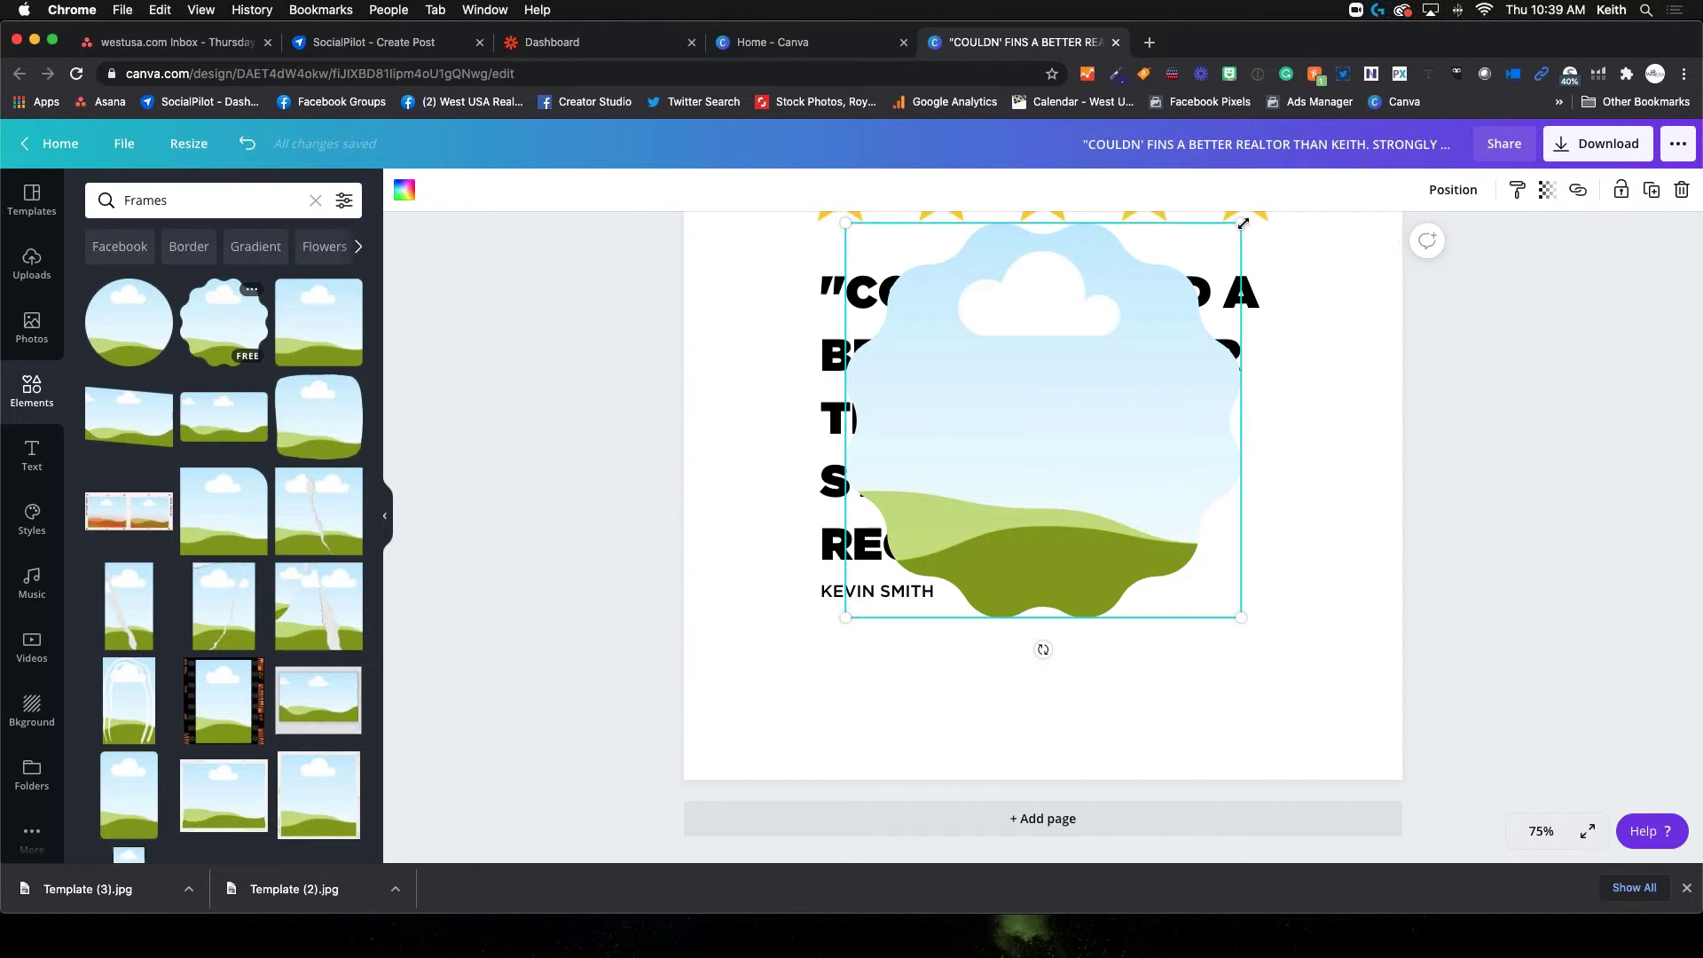
{"action": "left_click_drag", "start_coordinate": [1240, 225], "coordinate": [939, 467]}
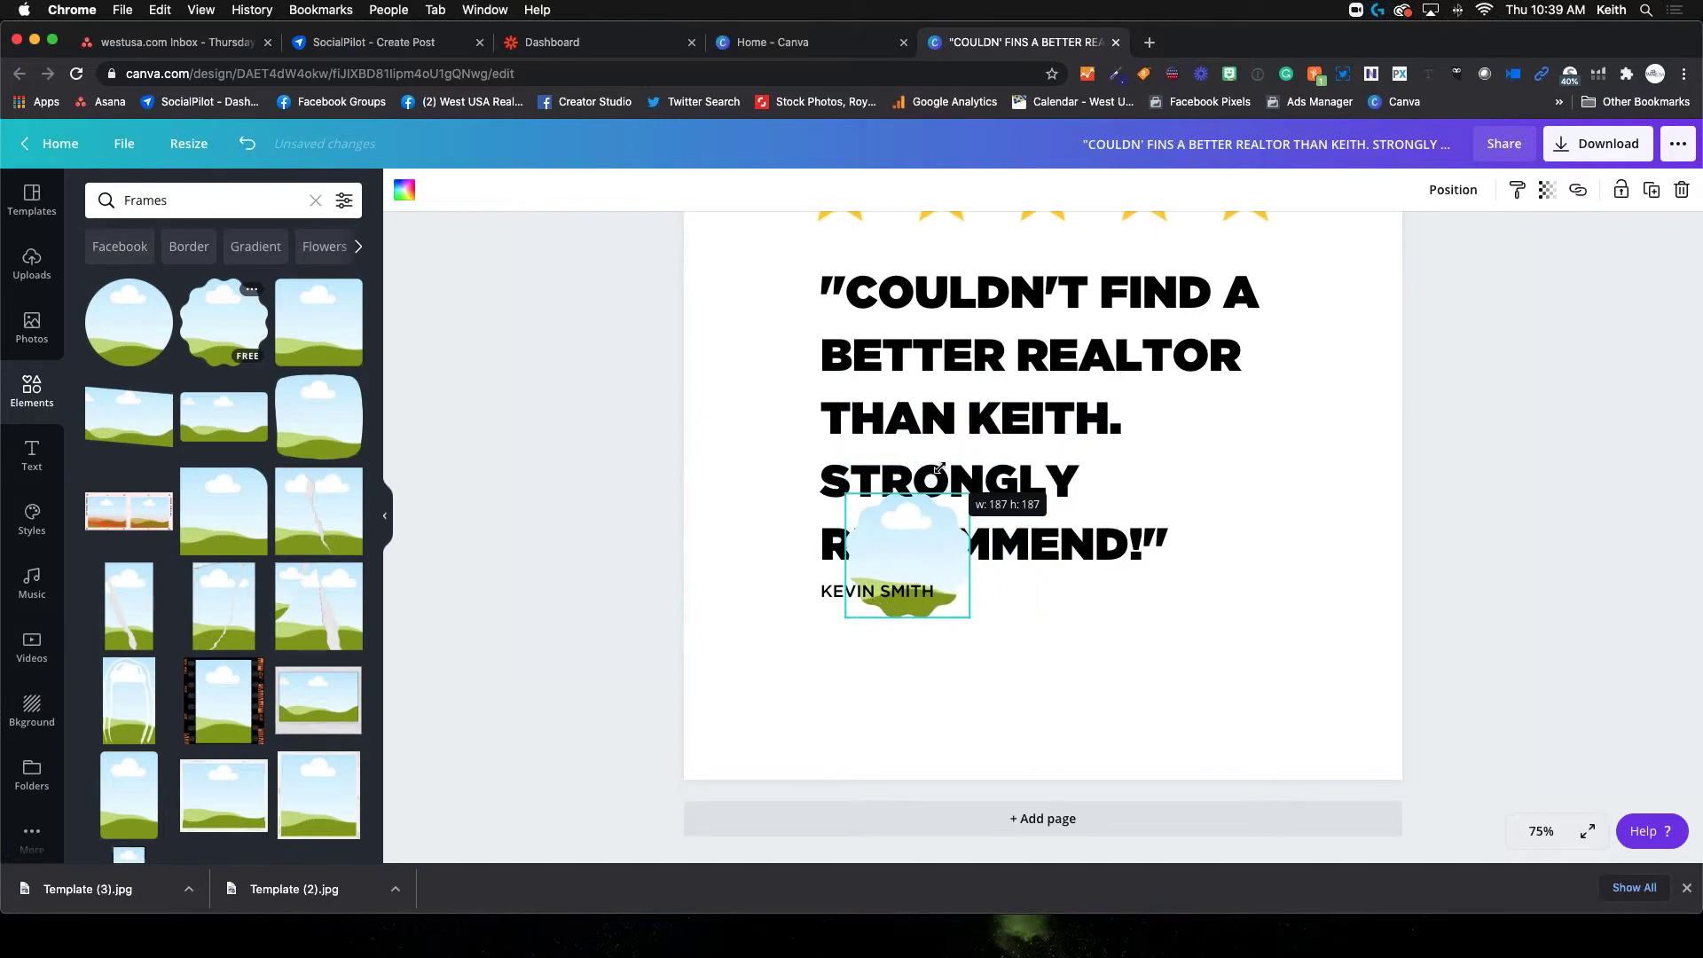
{"action": "left_click_drag", "start_coordinate": [932, 532], "coordinate": [804, 671]}
{"action": "left_click", "coordinate": [899, 678]}
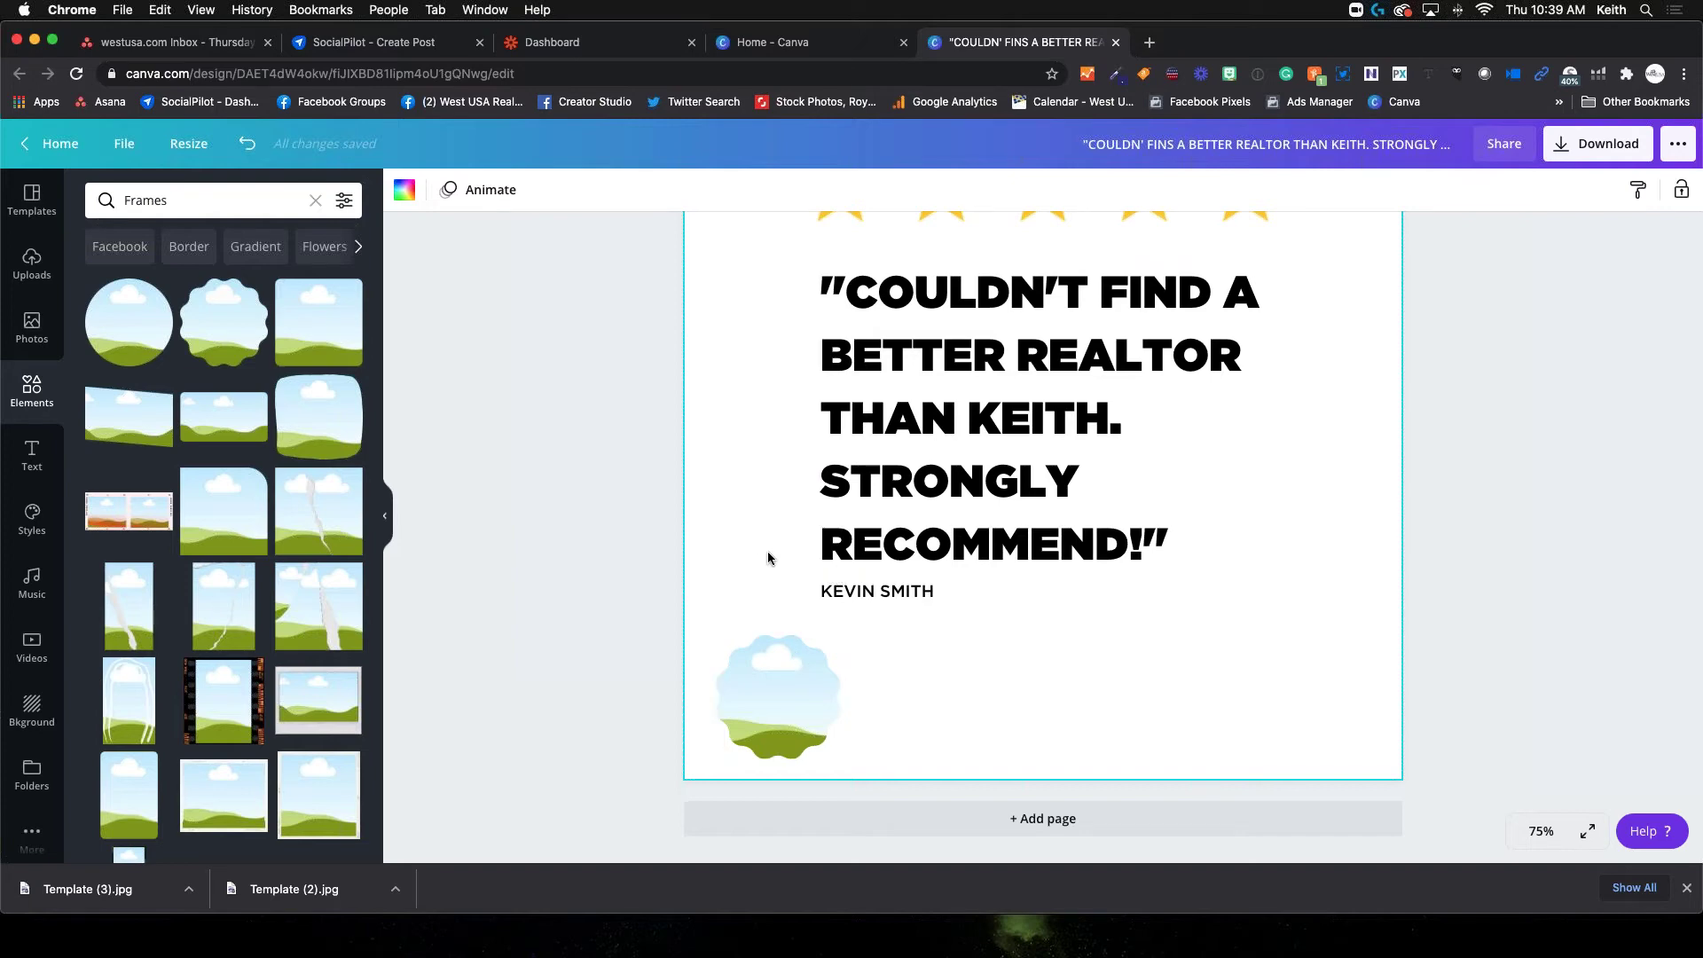
Add the woman's uploaded photo from the Uploads library to the design
{"action": "left_click", "coordinate": [32, 266]}
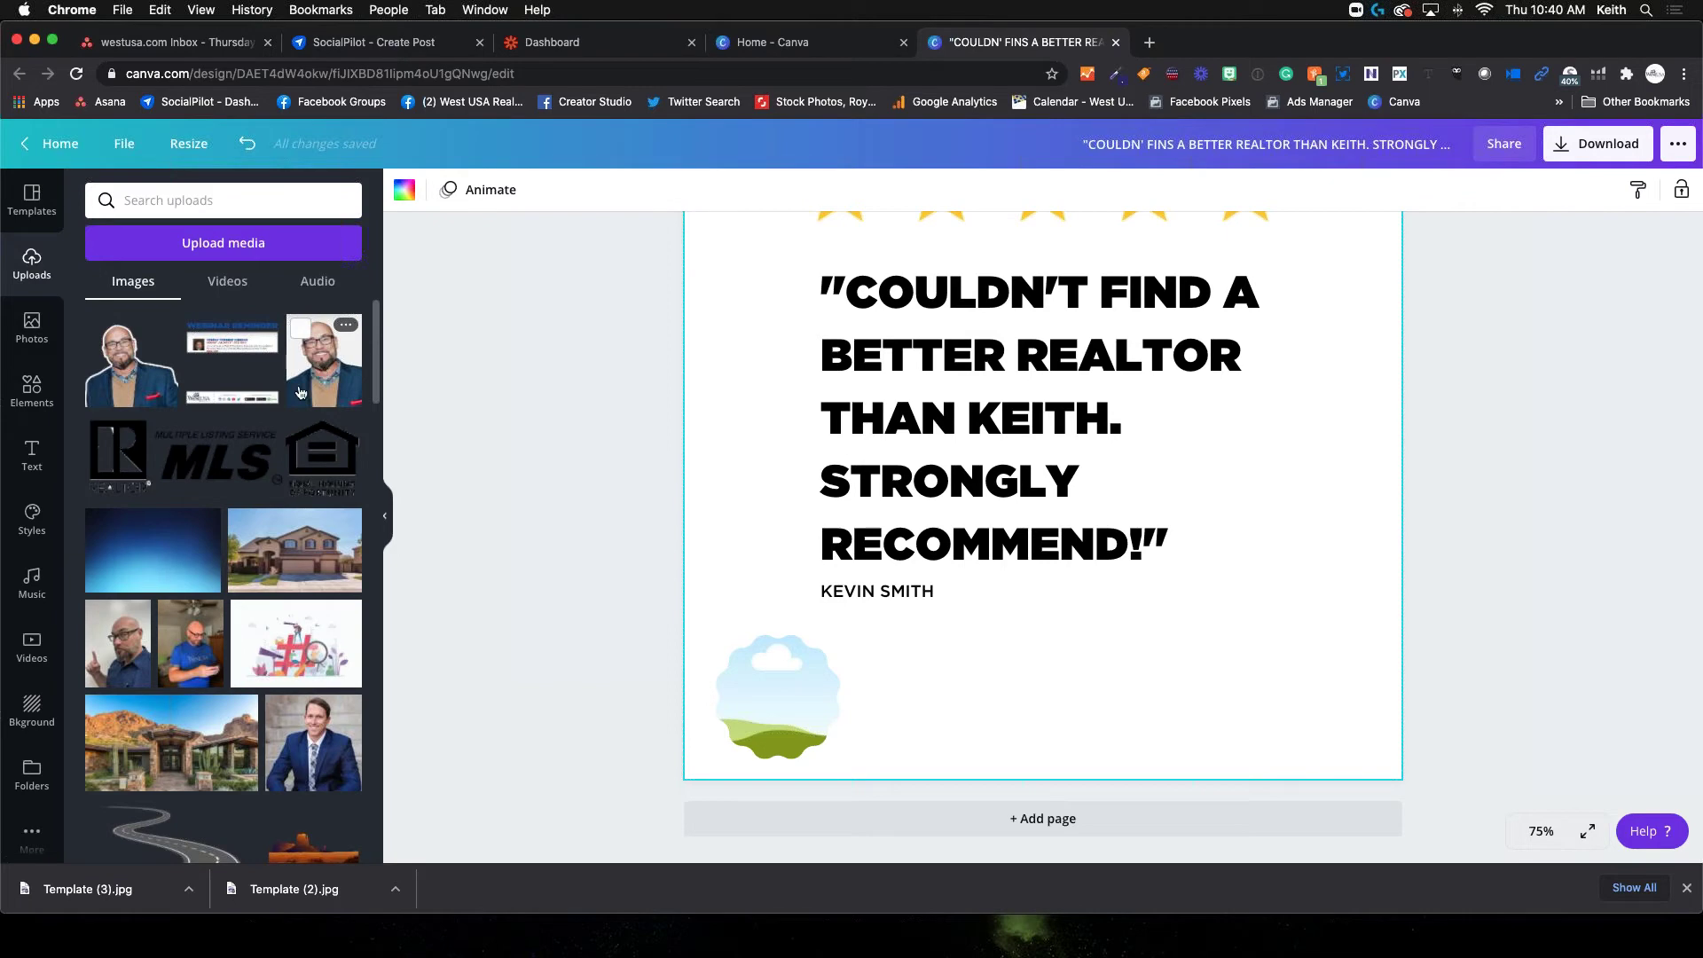
{"action": "scroll", "coordinate": [165, 619], "scroll_direction": "down", "scroll_amount": 10}
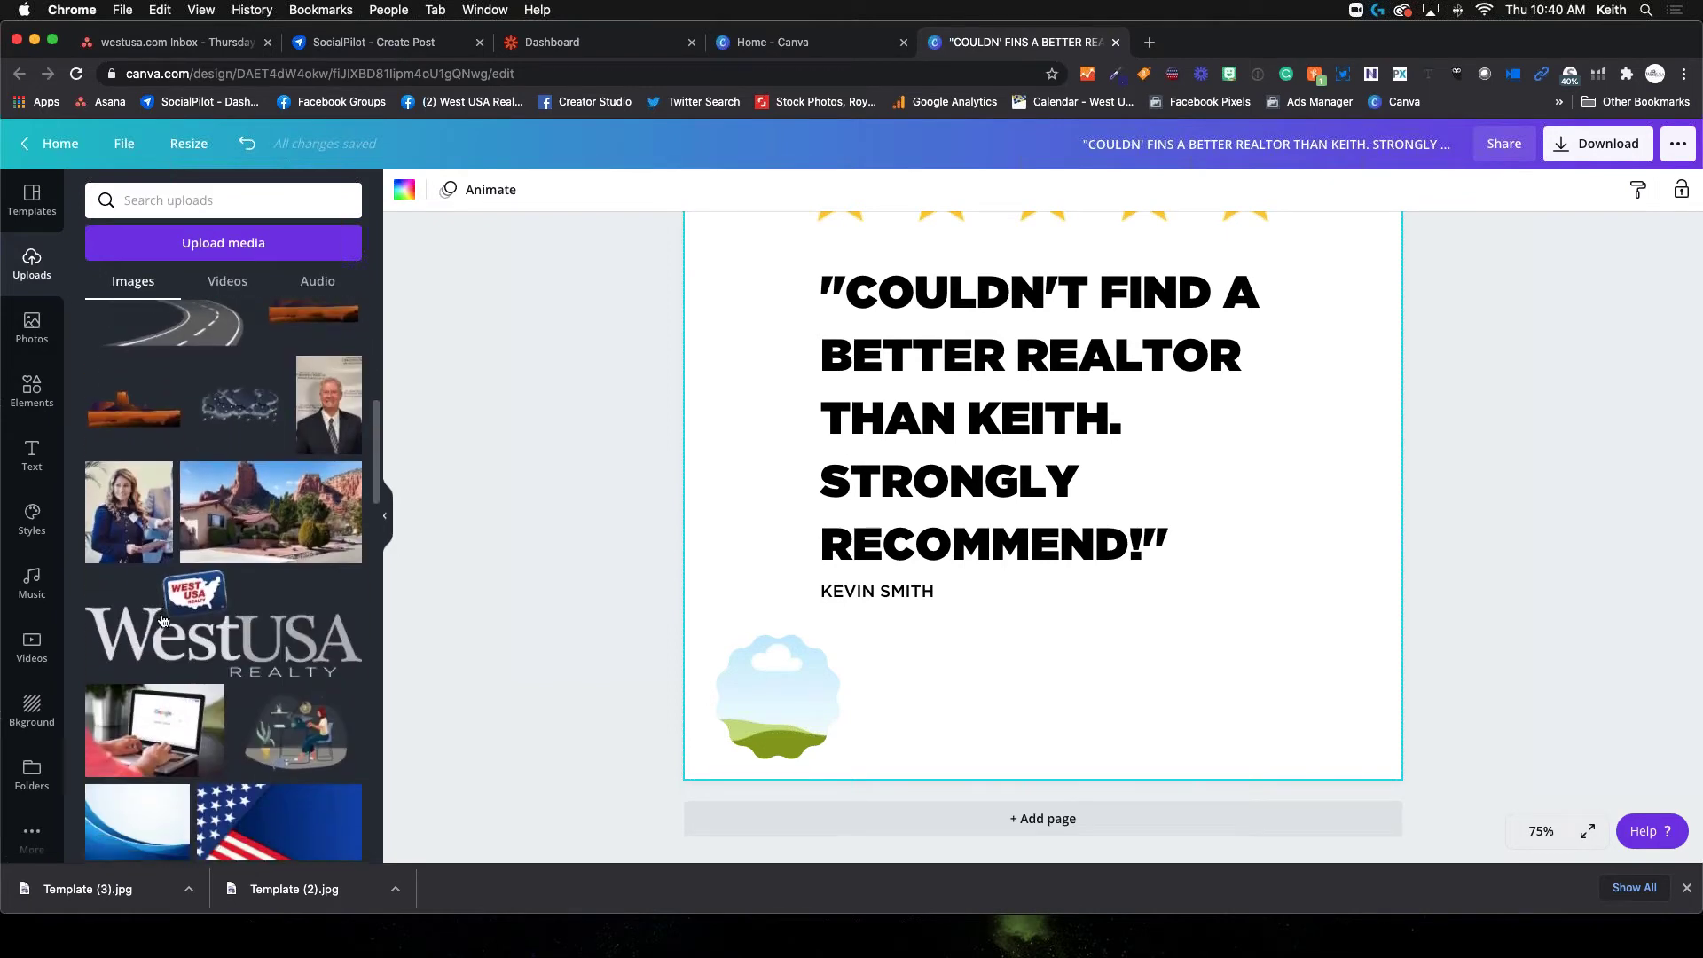
{"action": "scroll", "coordinate": [166, 620], "scroll_direction": "down", "scroll_amount": 5}
{"action": "scroll", "coordinate": [165, 619], "scroll_direction": "down", "scroll_amount": 1}
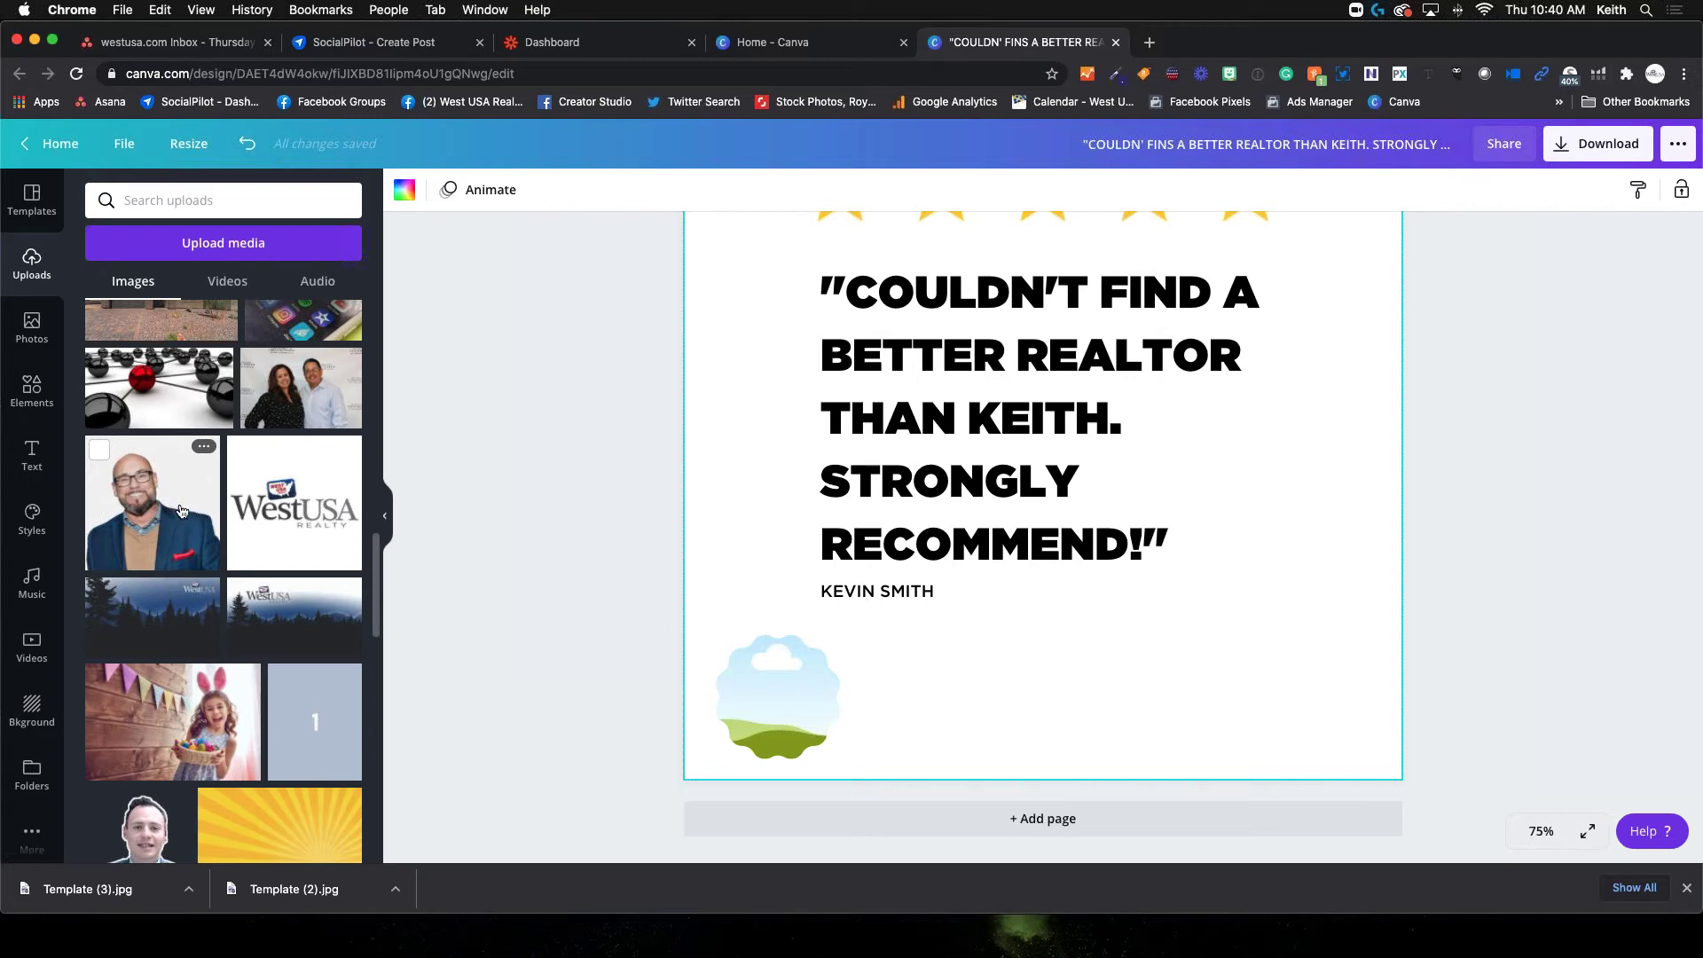
{"action": "scroll", "coordinate": [180, 512], "scroll_direction": "up", "scroll_amount": 5}
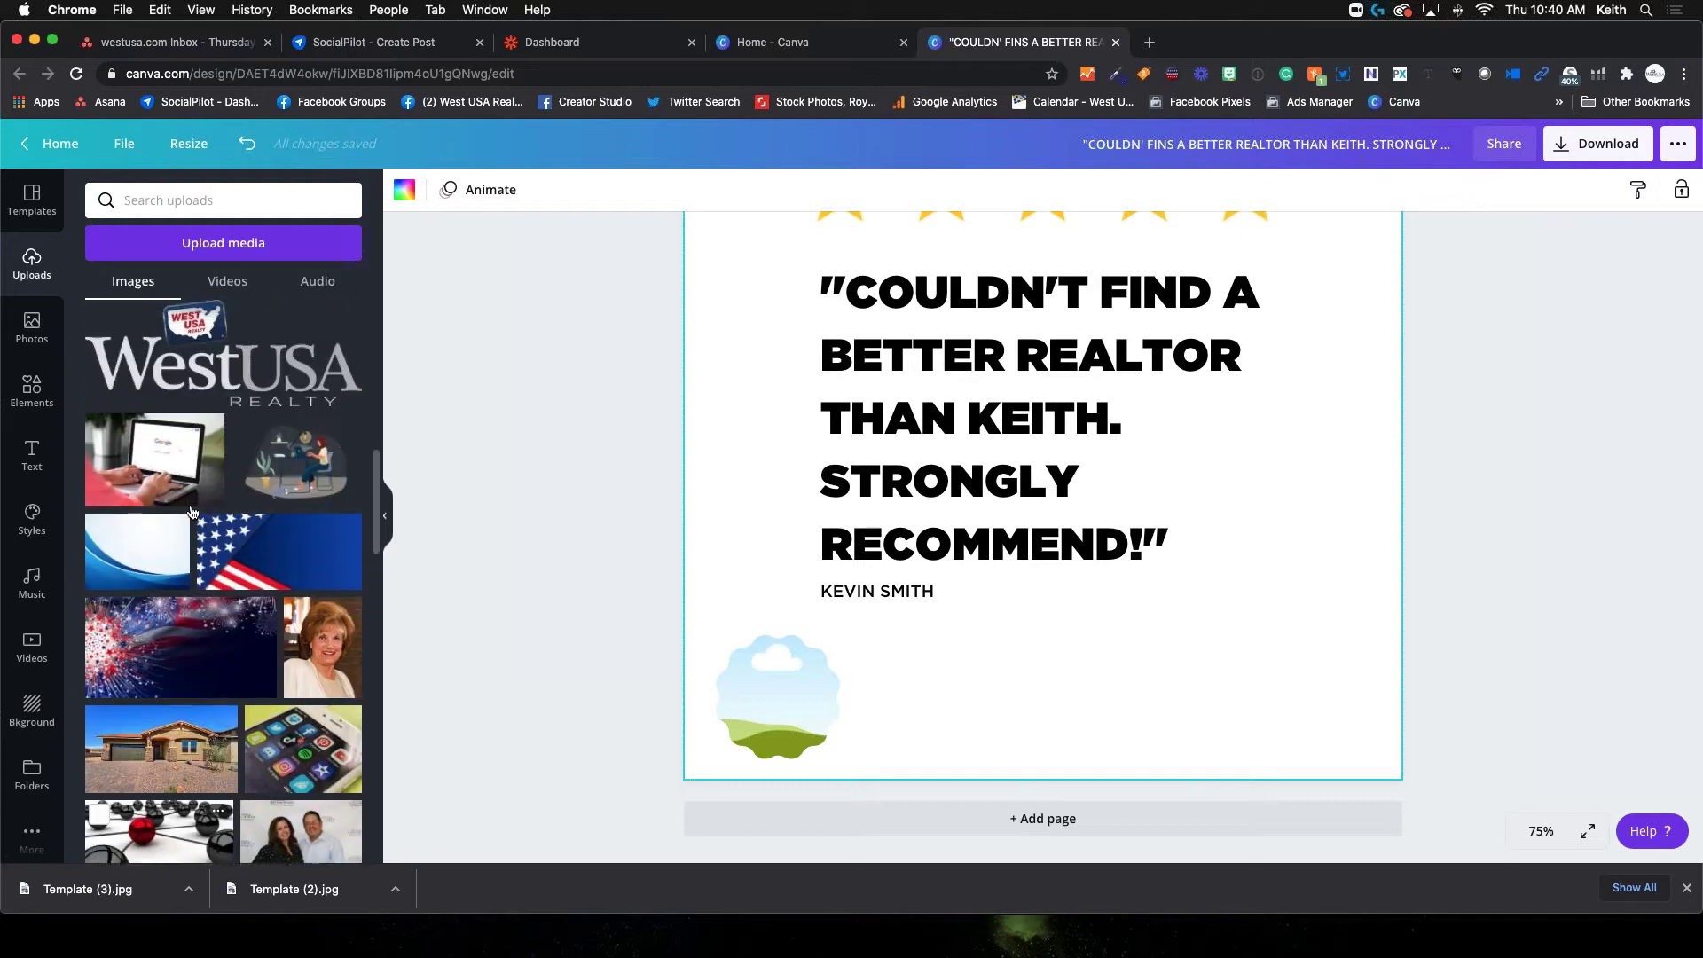
{"action": "scroll", "coordinate": [192, 512], "scroll_direction": "up", "scroll_amount": 4}
{"action": "scroll", "coordinate": [191, 512], "scroll_direction": "up", "scroll_amount": 2}
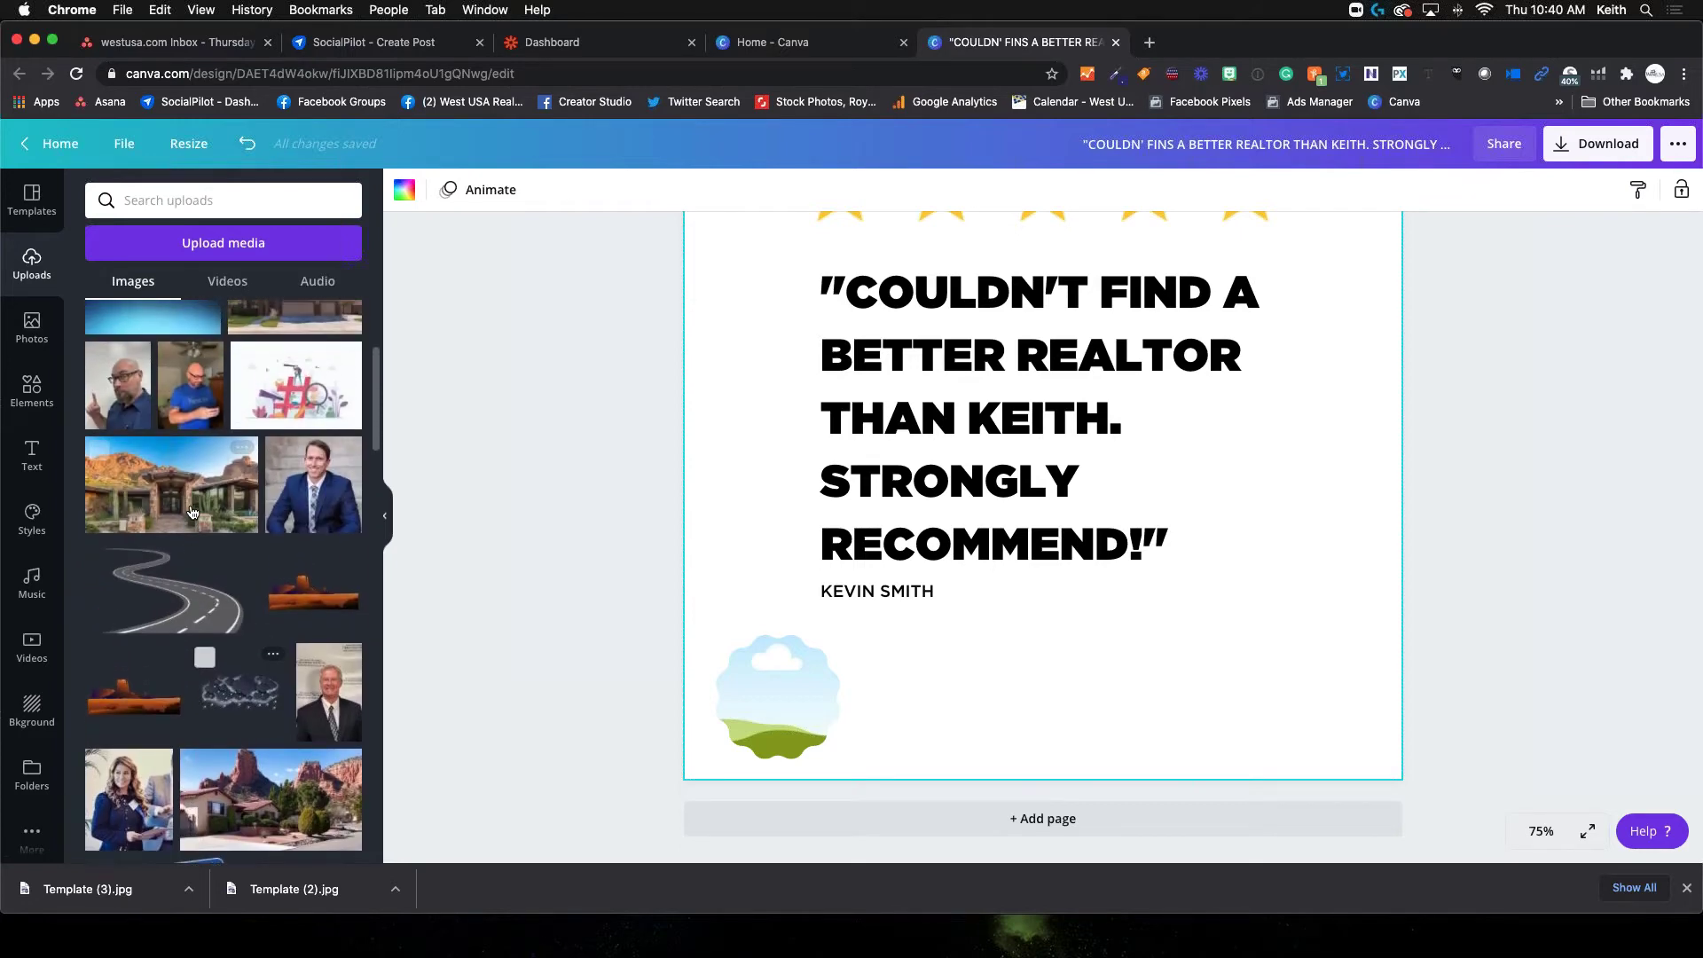
{"action": "scroll", "coordinate": [150, 562], "scroll_direction": "down", "scroll_amount": 2}
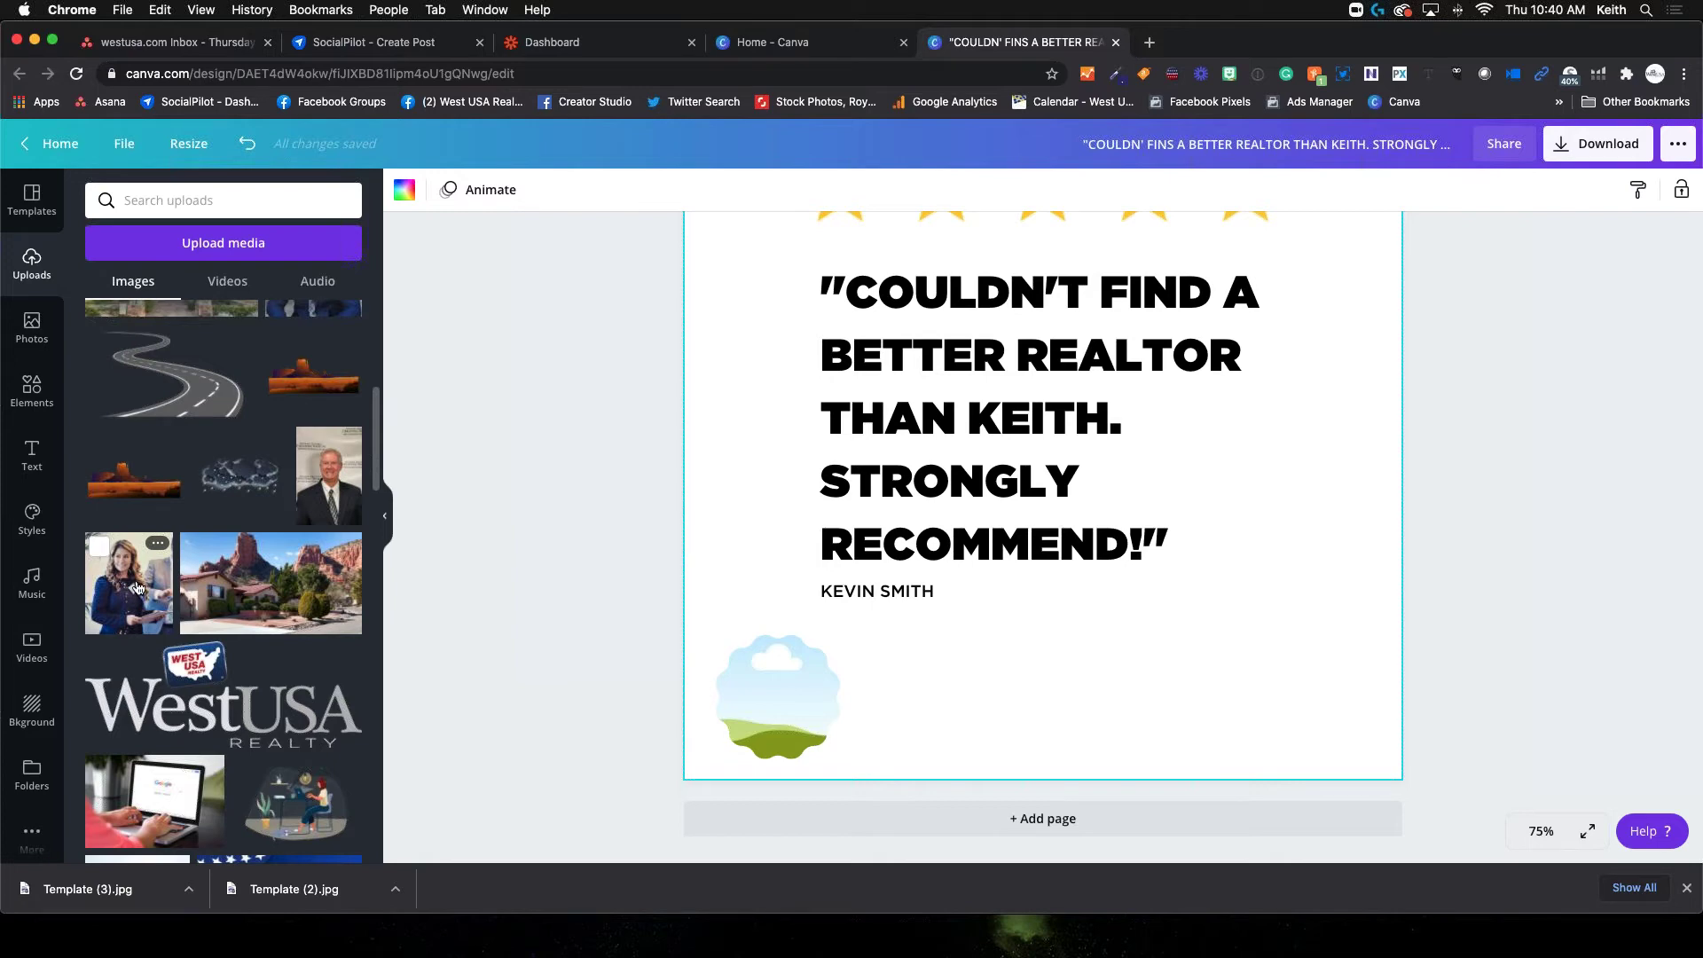
{"action": "scroll", "coordinate": [138, 588], "scroll_direction": "up", "scroll_amount": 1}
{"action": "scroll", "coordinate": [137, 588], "scroll_direction": "up", "scroll_amount": 1}
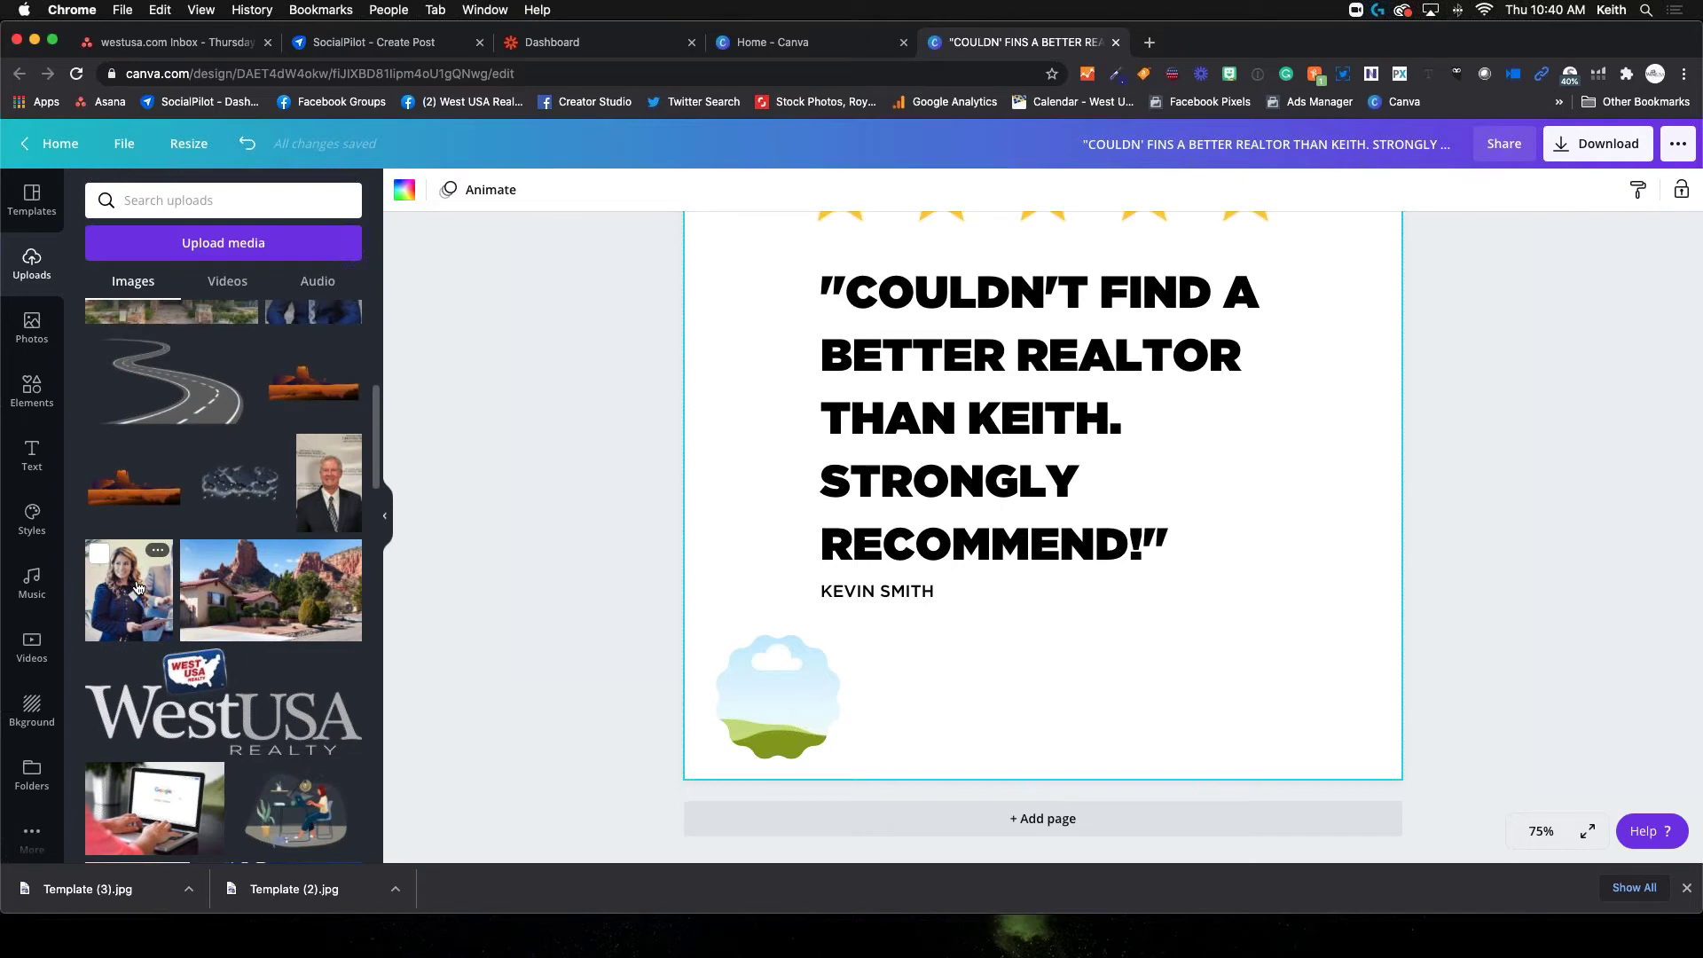
{"action": "left_click", "coordinate": [138, 588]}
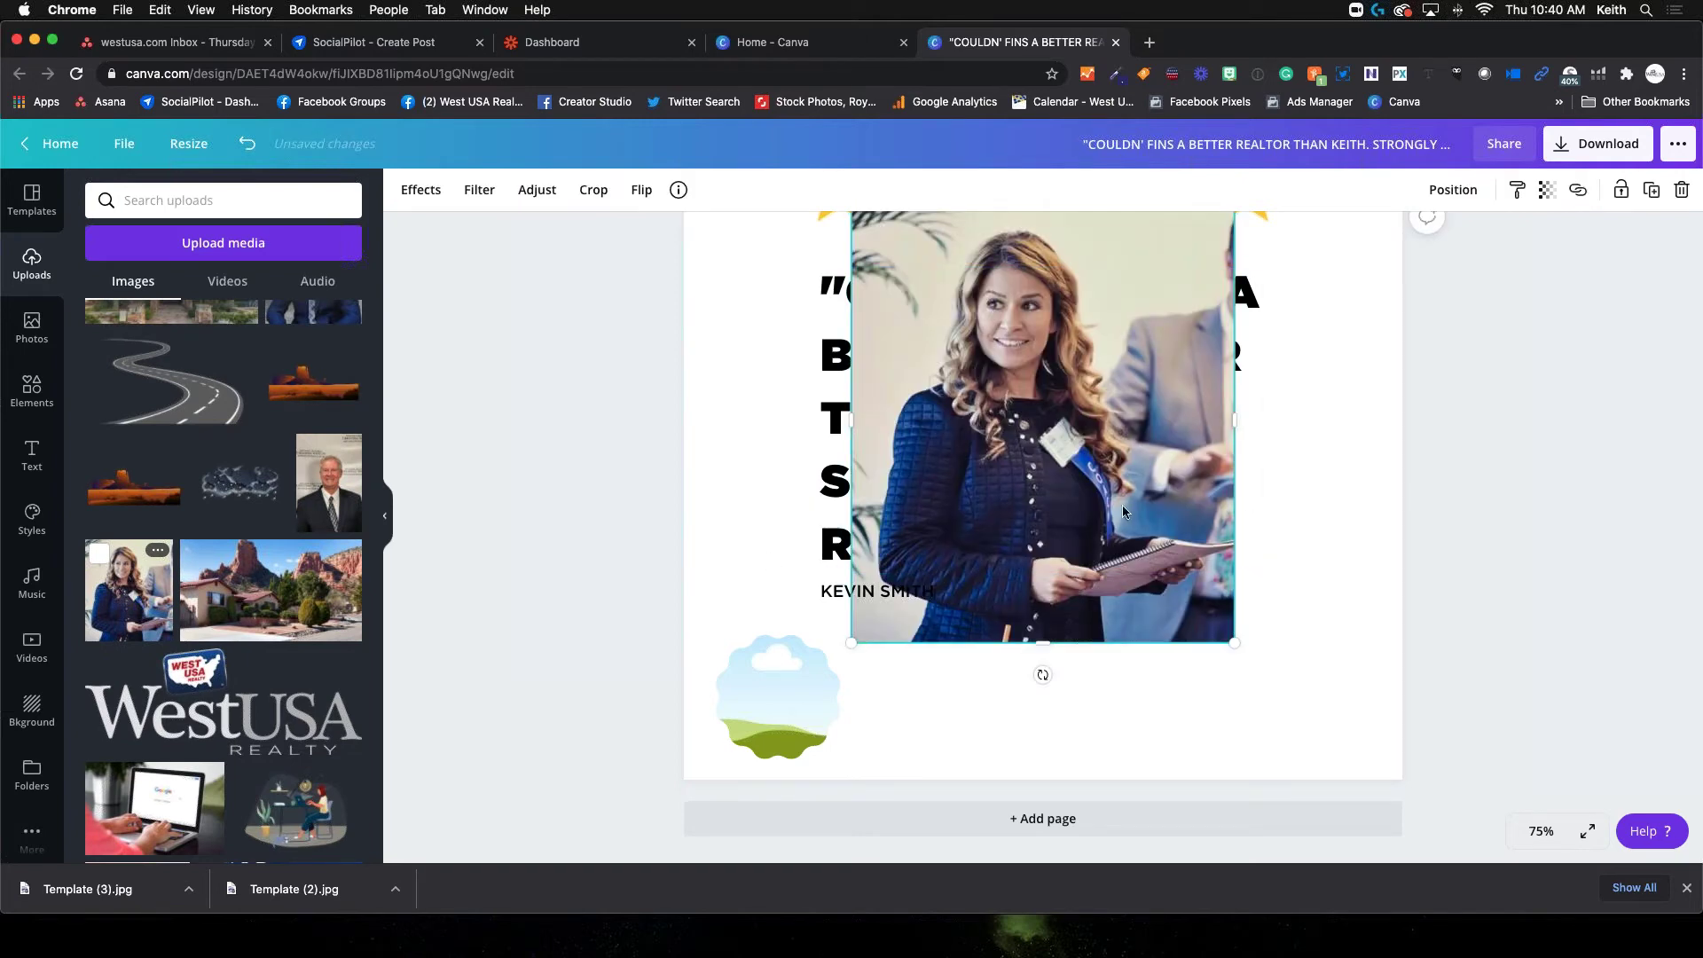
Shrink the woman's photo, drop it into the bottom-left wavy frame and reposition it lower
{"action": "scroll", "coordinate": [1097, 506], "scroll_direction": "up", "scroll_amount": 1}
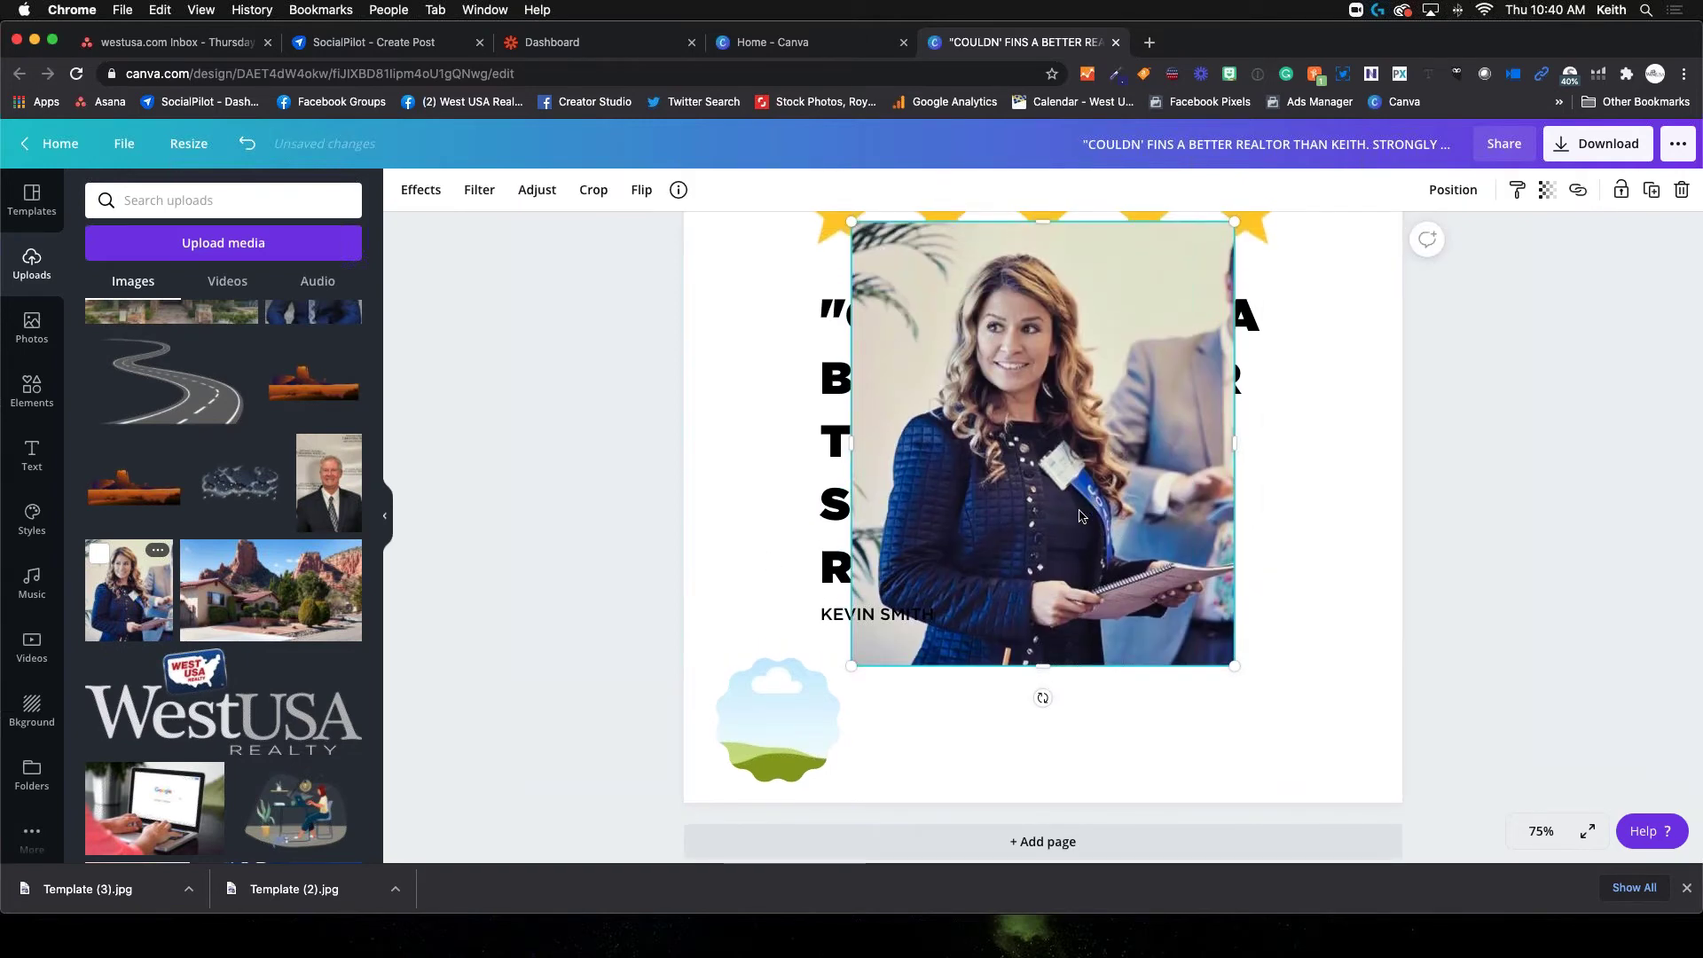
{"action": "left_click_drag", "start_coordinate": [1235, 222], "coordinate": [1022, 410]}
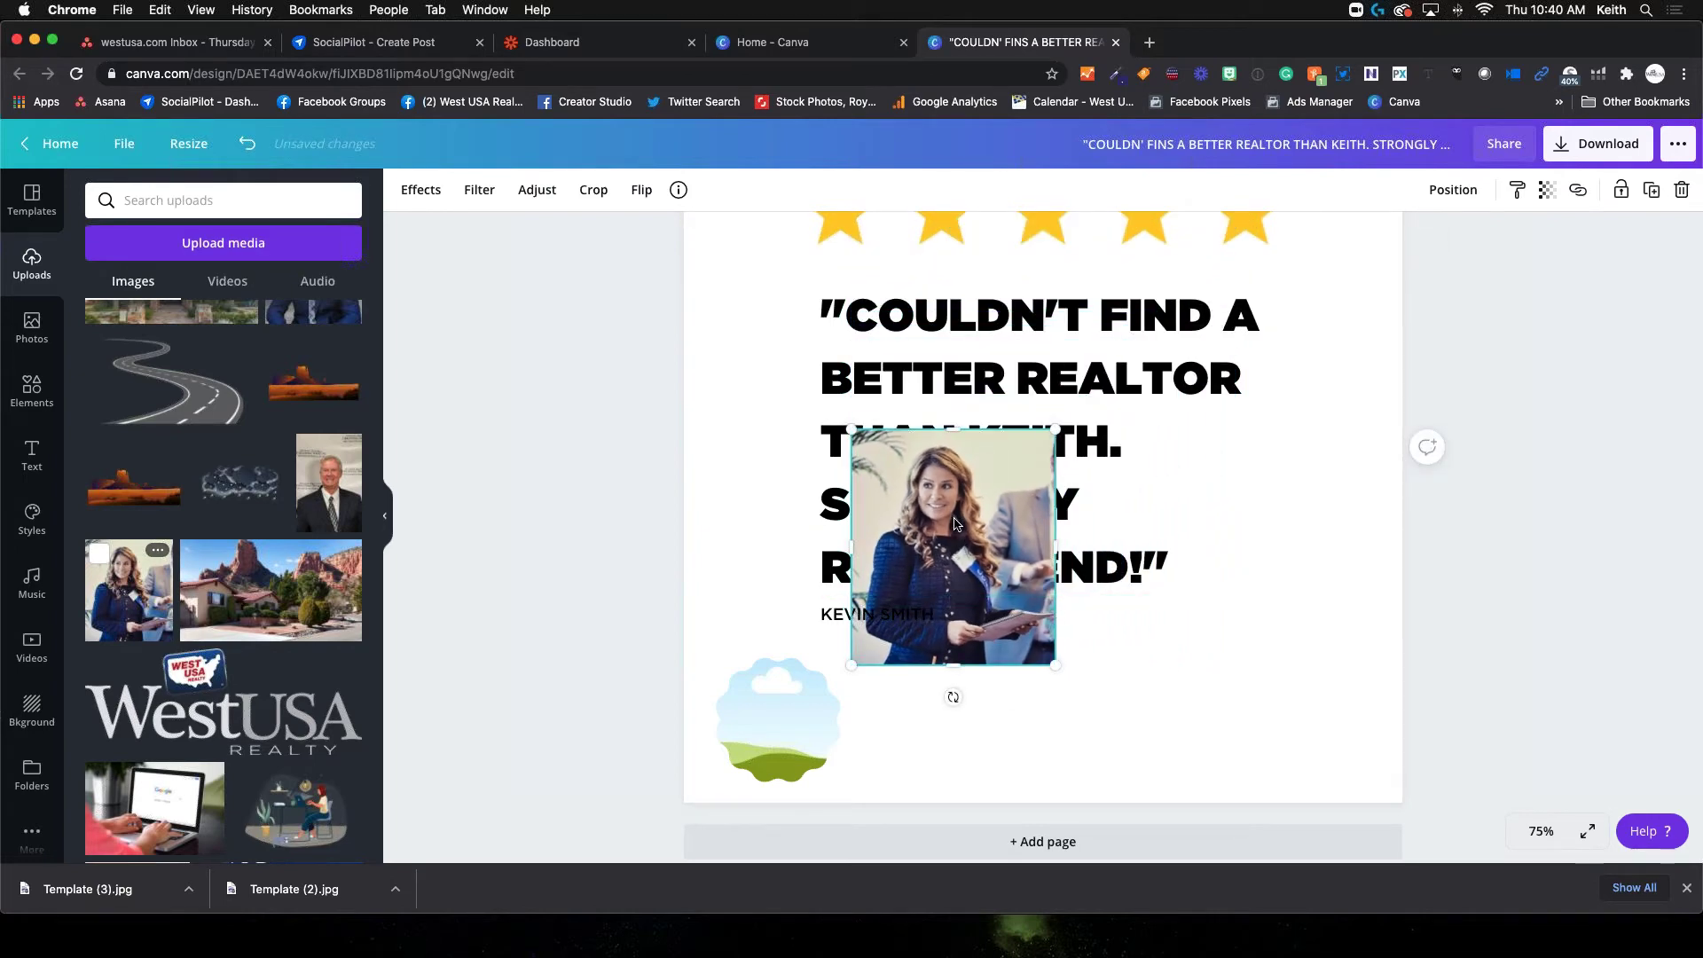
{"action": "mouse_move", "coordinate": [956, 523]}
{"action": "left_mouse_down"}
{"action": "mouse_move", "coordinate": [972, 588]}
{"action": "mouse_move", "coordinate": [933, 672]}
{"action": "mouse_move", "coordinate": [756, 710]}
{"action": "mouse_move", "coordinate": [773, 721]}
{"action": "left_mouse_up"}
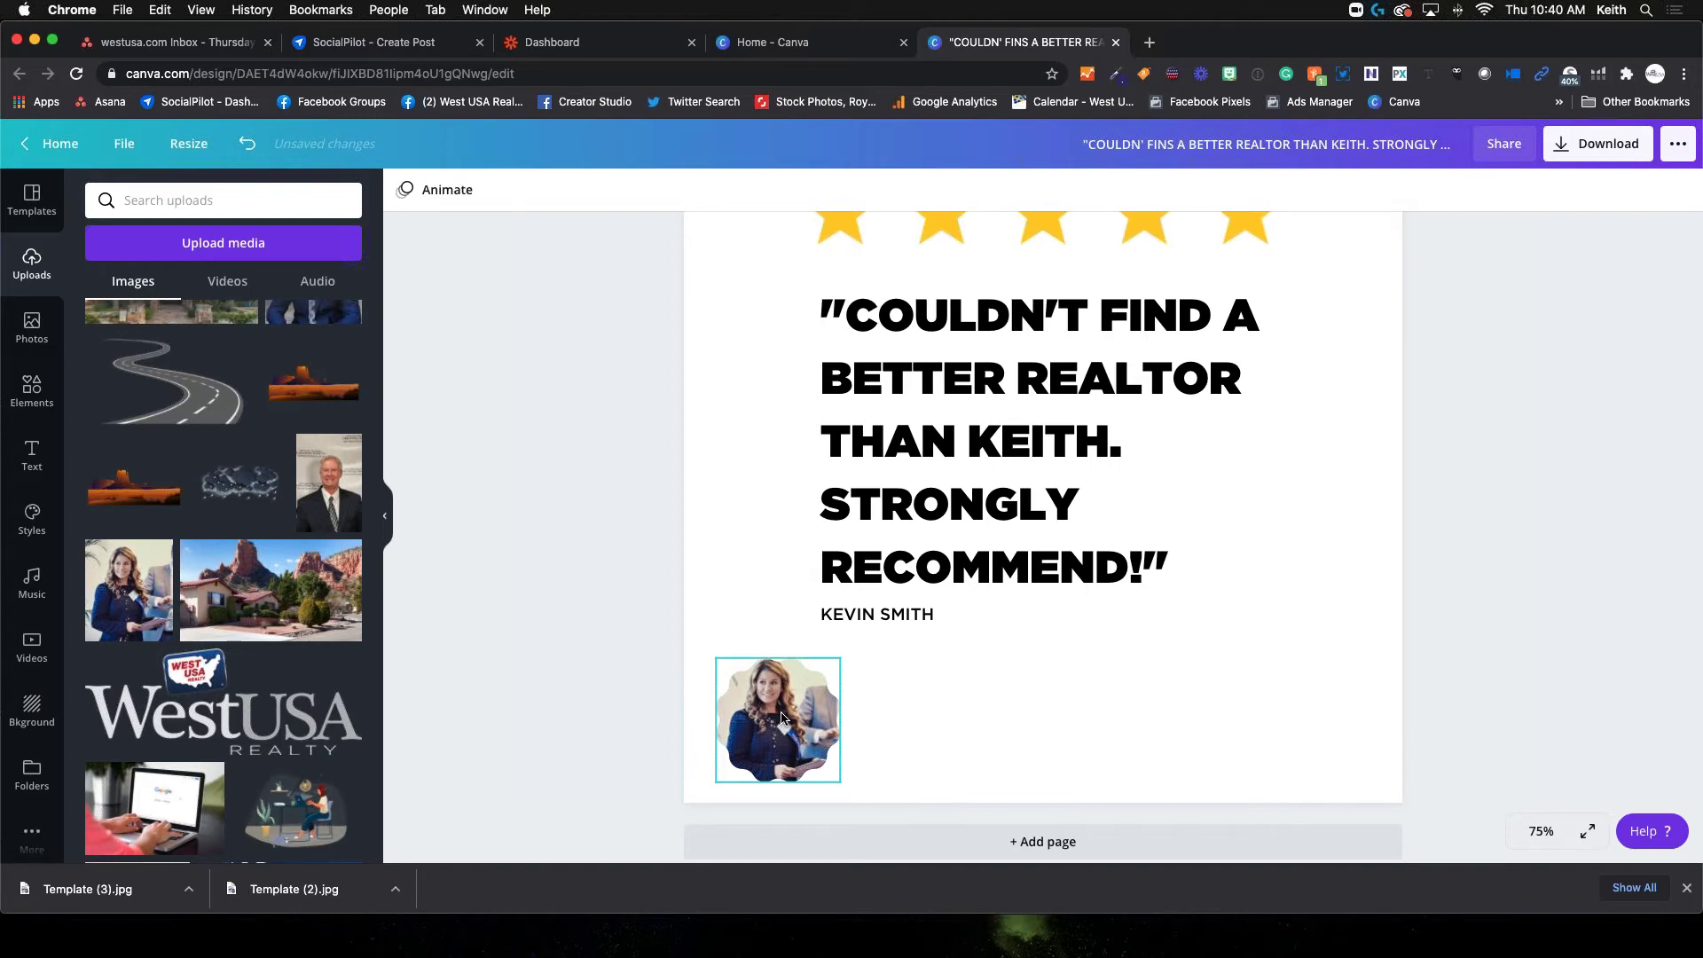
{"action": "double_click", "coordinate": [781, 717]}
{"action": "left_click_drag", "start_coordinate": [715, 649], "coordinate": [693, 650]}
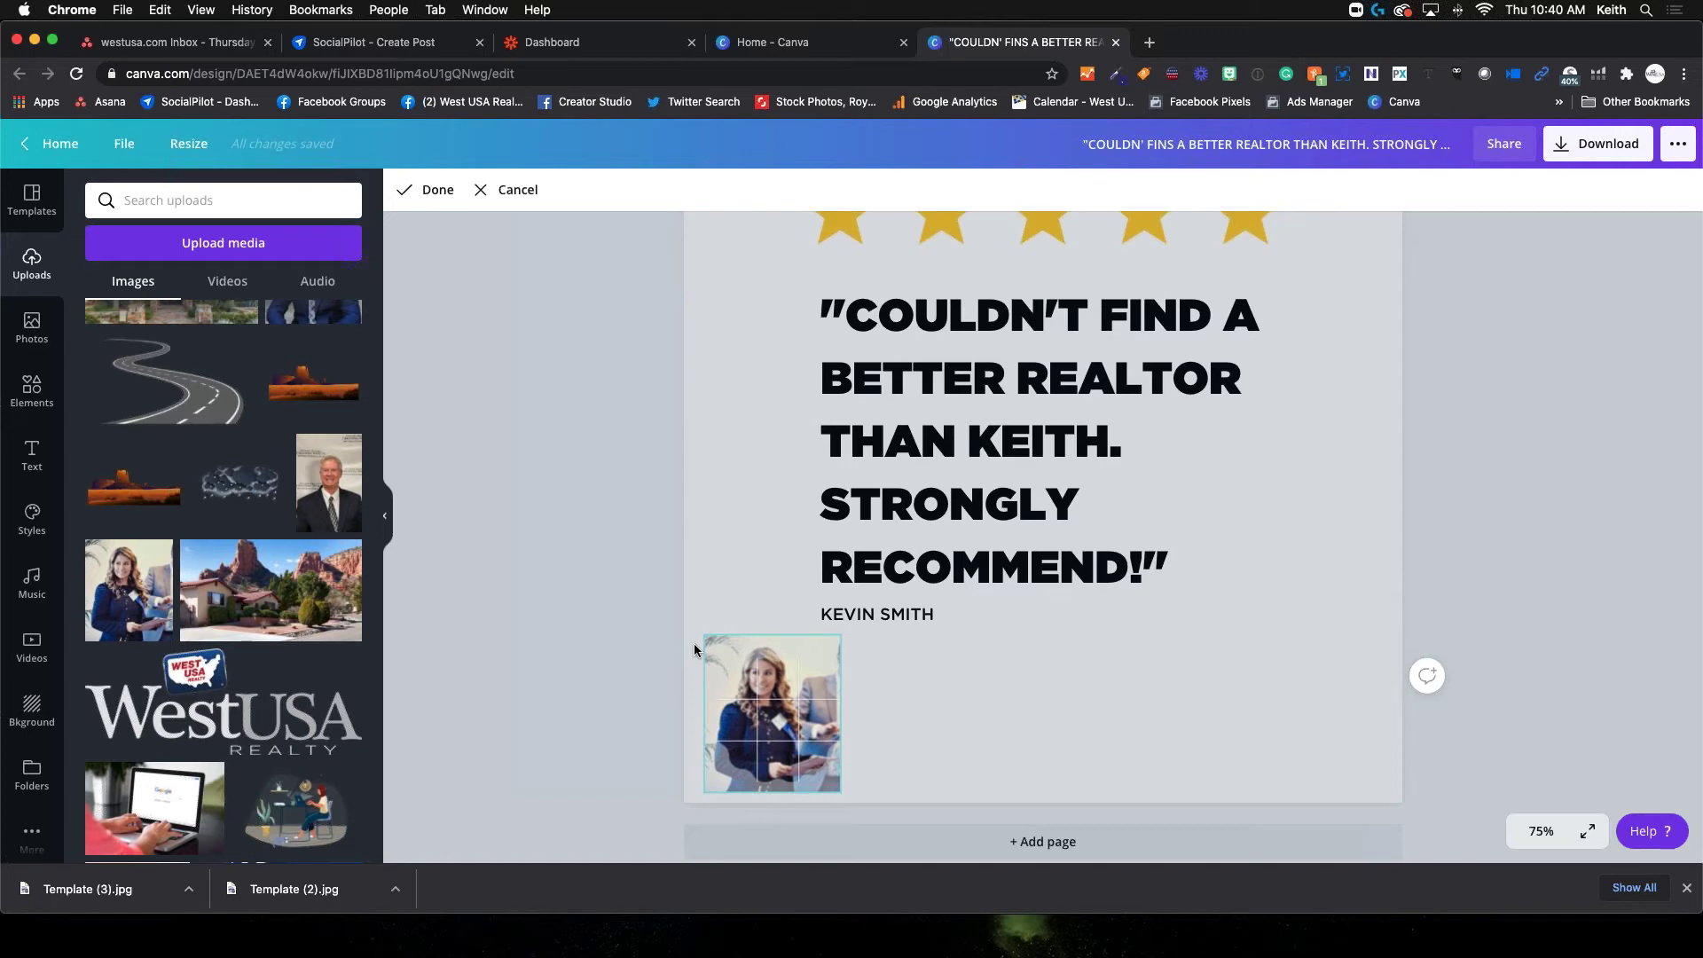
{"action": "left_click_drag", "start_coordinate": [793, 724], "coordinate": [792, 745]}
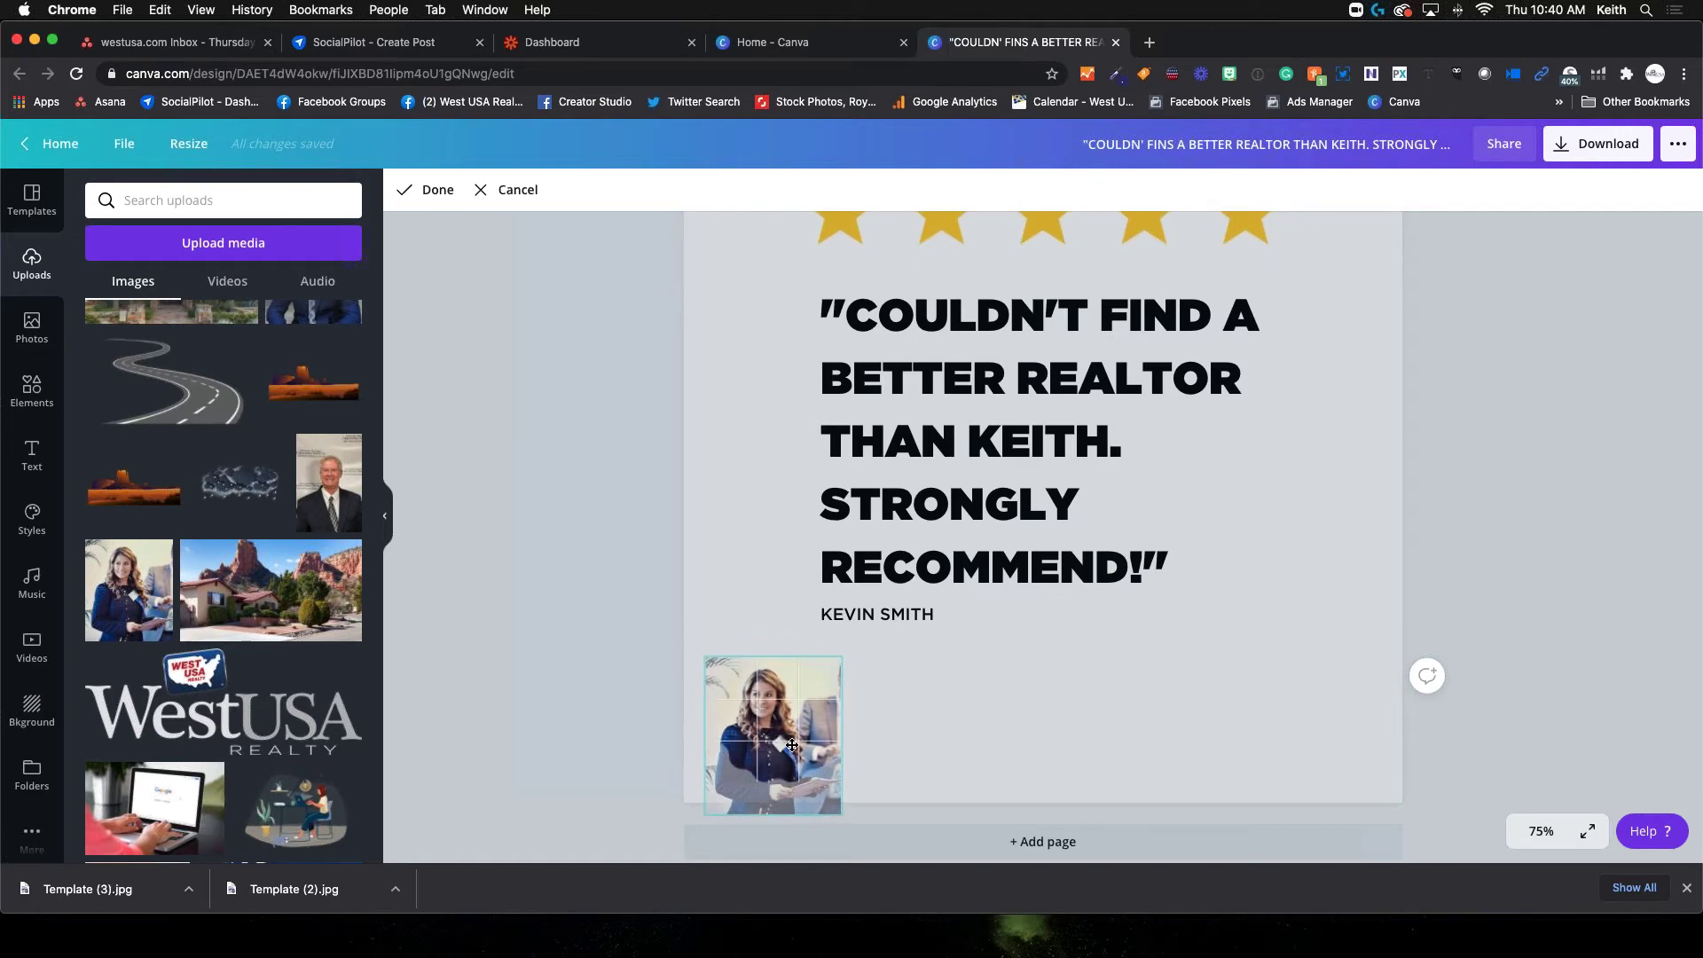
{"action": "left_click", "coordinate": [918, 733]}
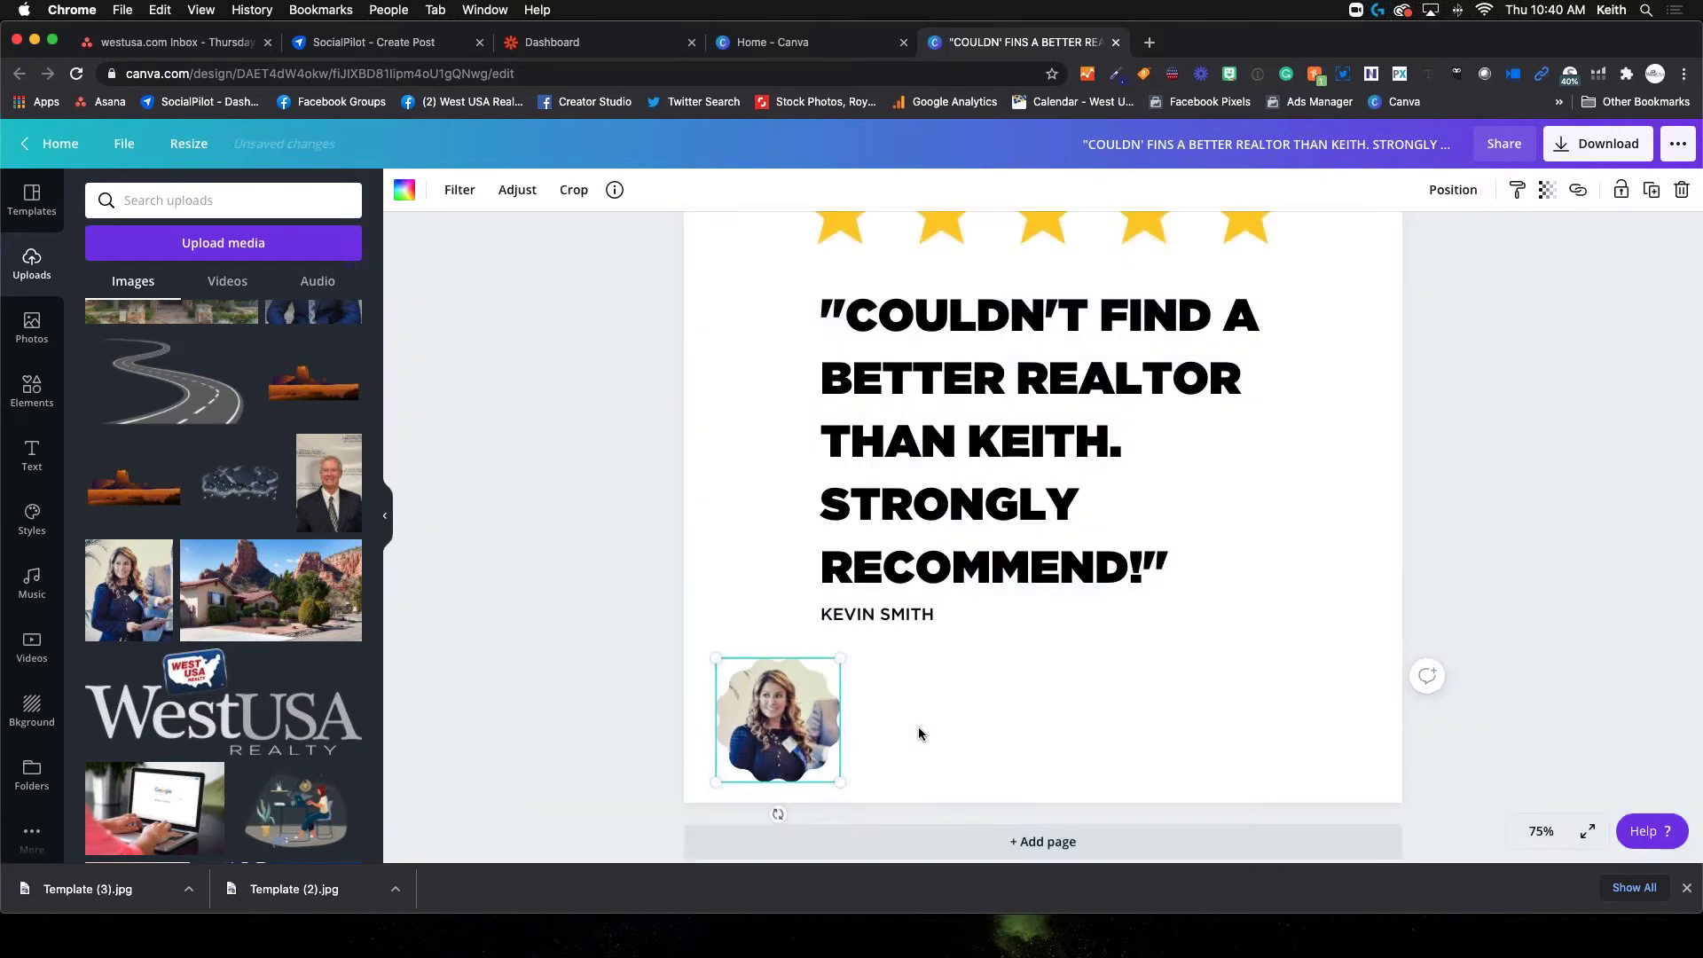
{"action": "left_click", "coordinate": [1034, 693]}
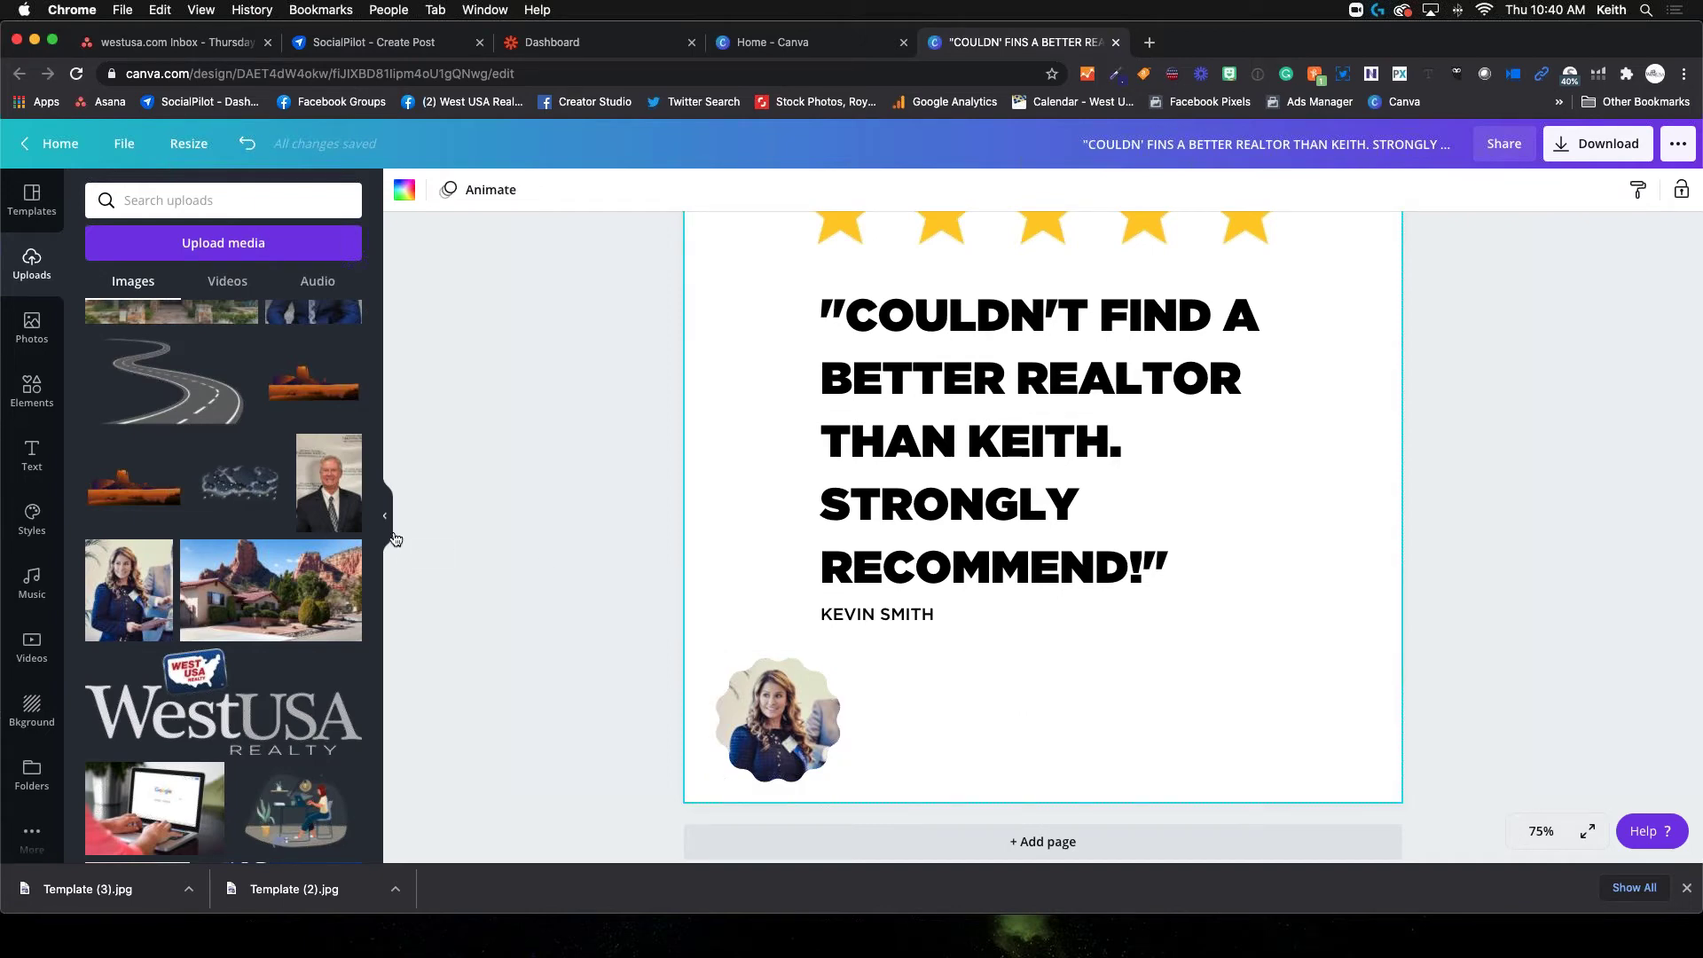
Replace the framed photo with the realtor's headshot, nudged lower, then bring up Background options
{"action": "scroll", "coordinate": [256, 503], "scroll_direction": "up", "scroll_amount": 5}
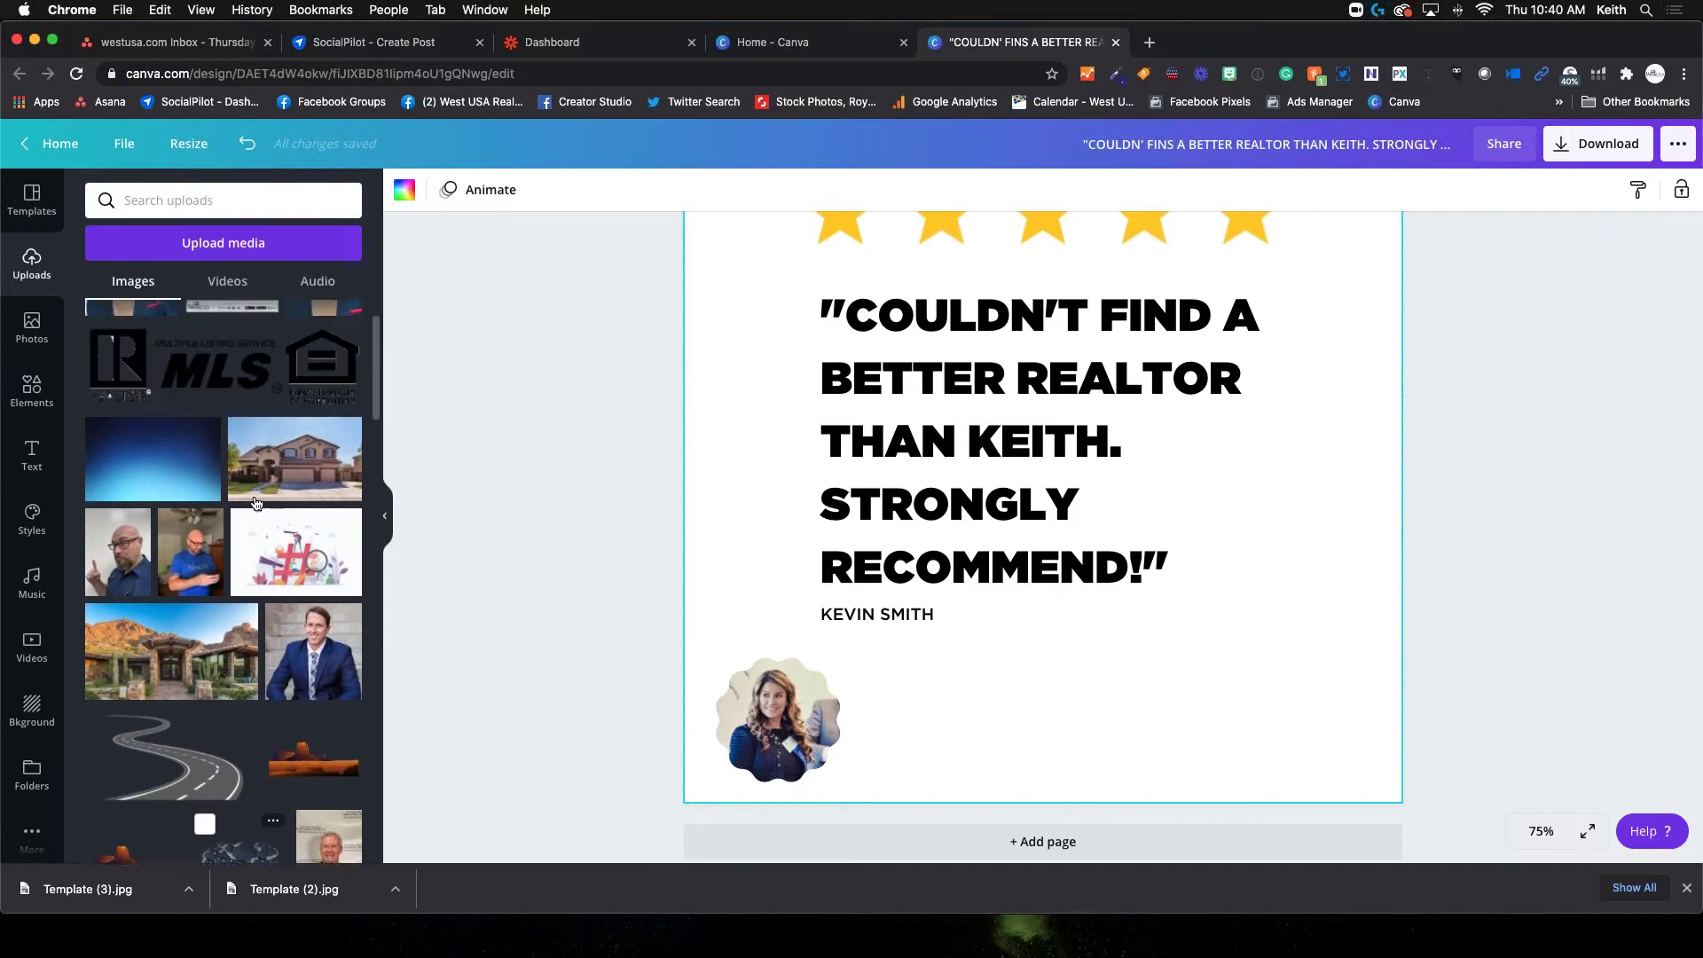
{"action": "scroll", "coordinate": [256, 503], "scroll_direction": "up", "scroll_amount": 2}
{"action": "left_click", "coordinate": [787, 715]}
{"action": "double_click", "coordinate": [786, 715]}
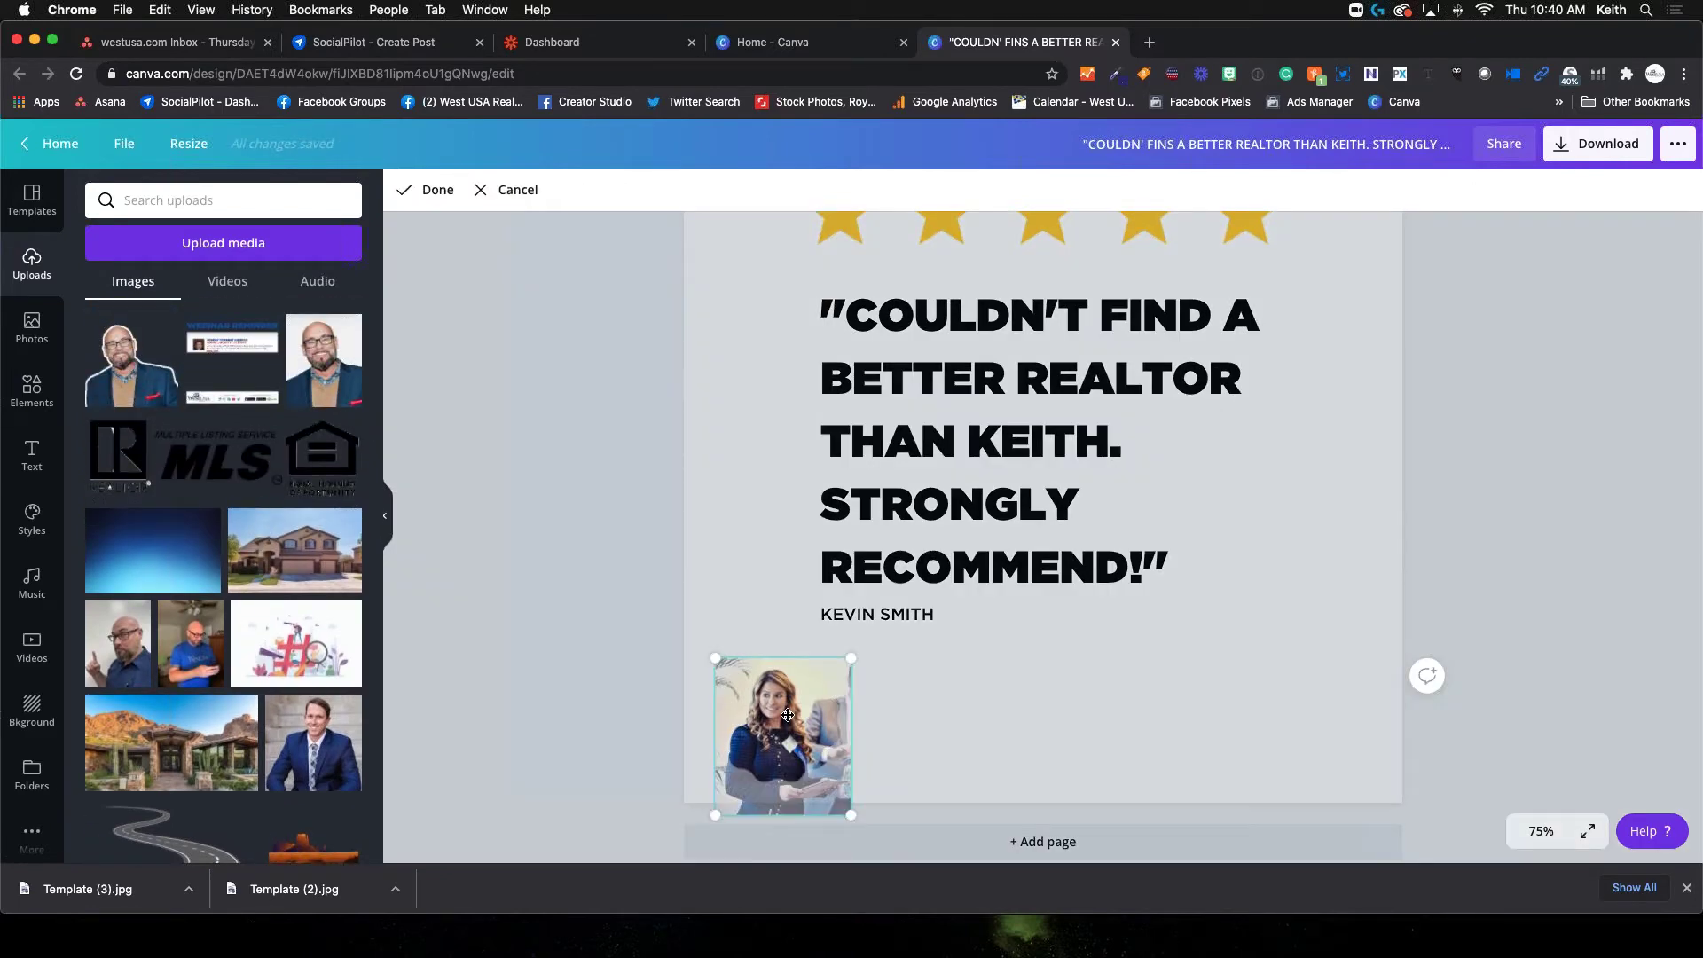
{"action": "key", "text": "Delete"}
{"action": "left_click", "coordinate": [324, 359]}
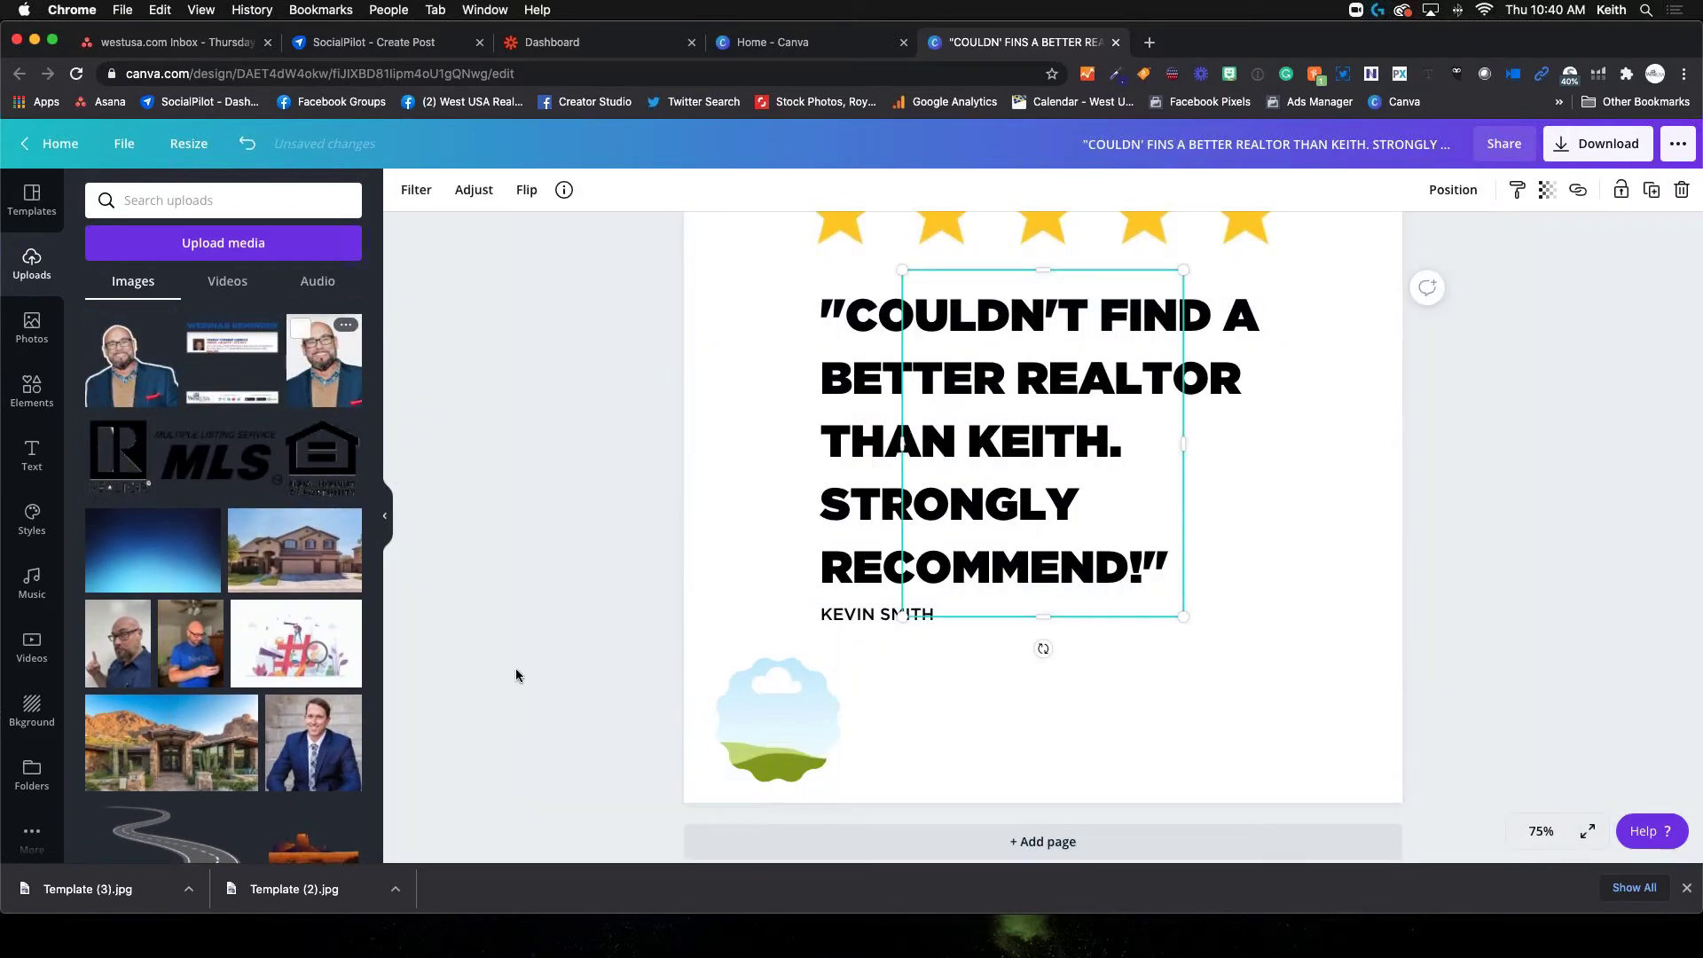
{"action": "left_click_drag", "start_coordinate": [1100, 457], "coordinate": [787, 718]}
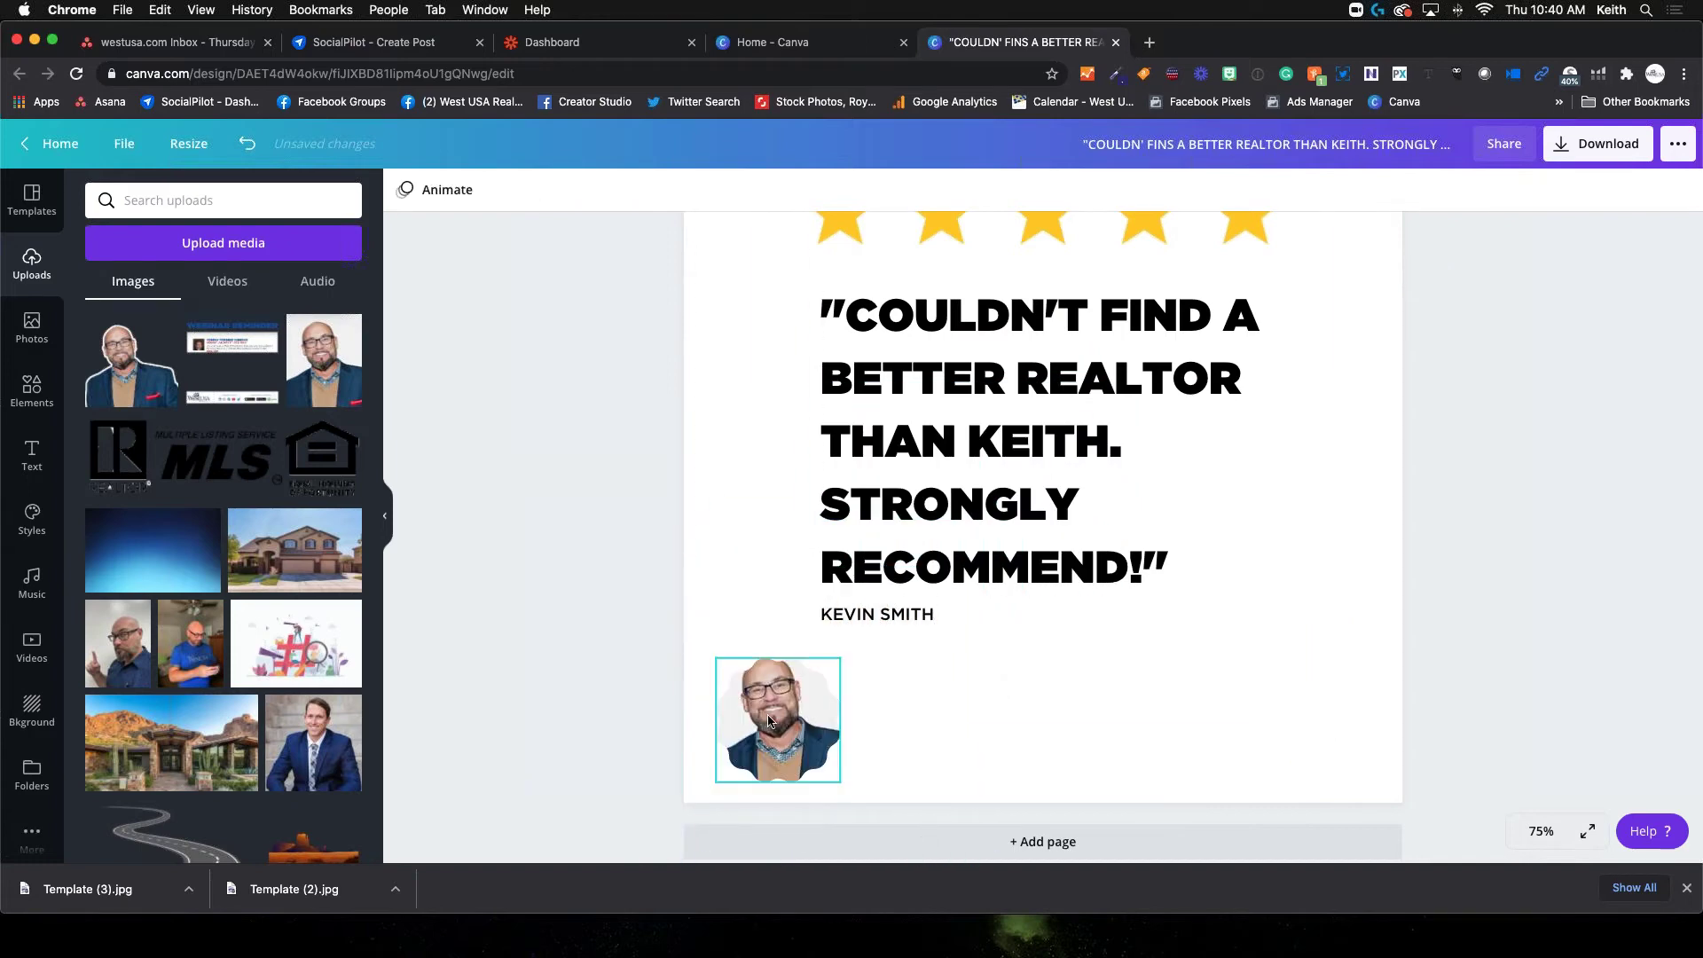
{"action": "double_click", "coordinate": [787, 716]}
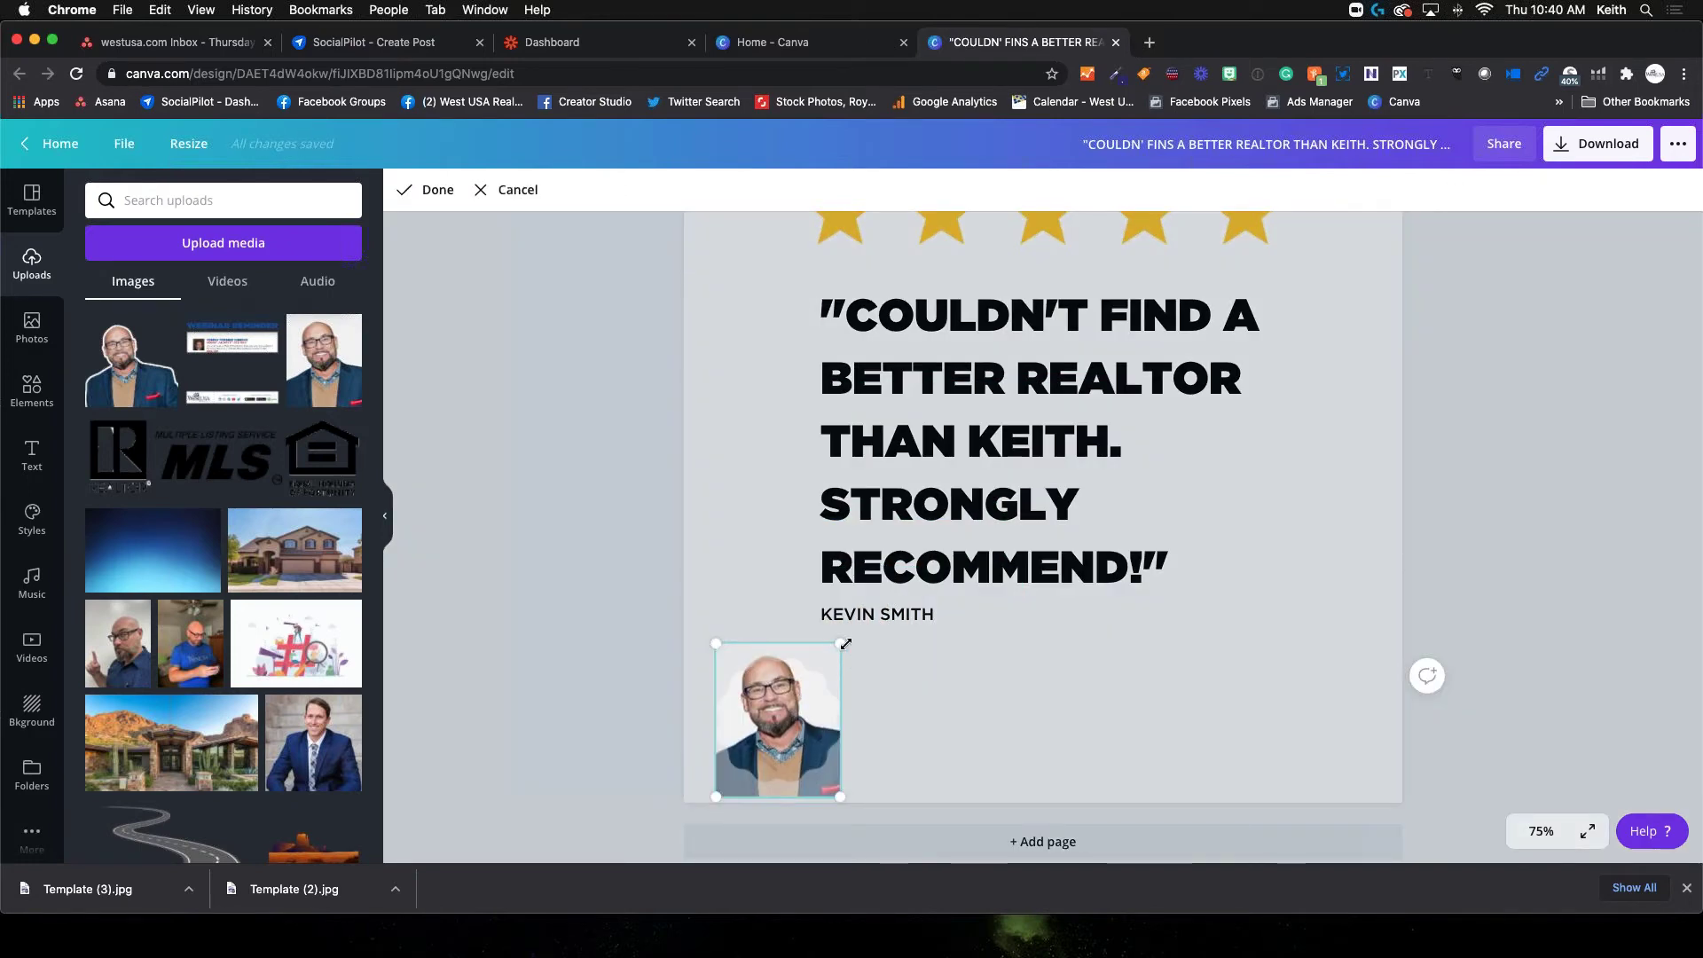
{"action": "left_click_drag", "start_coordinate": [781, 719], "coordinate": [781, 731]}
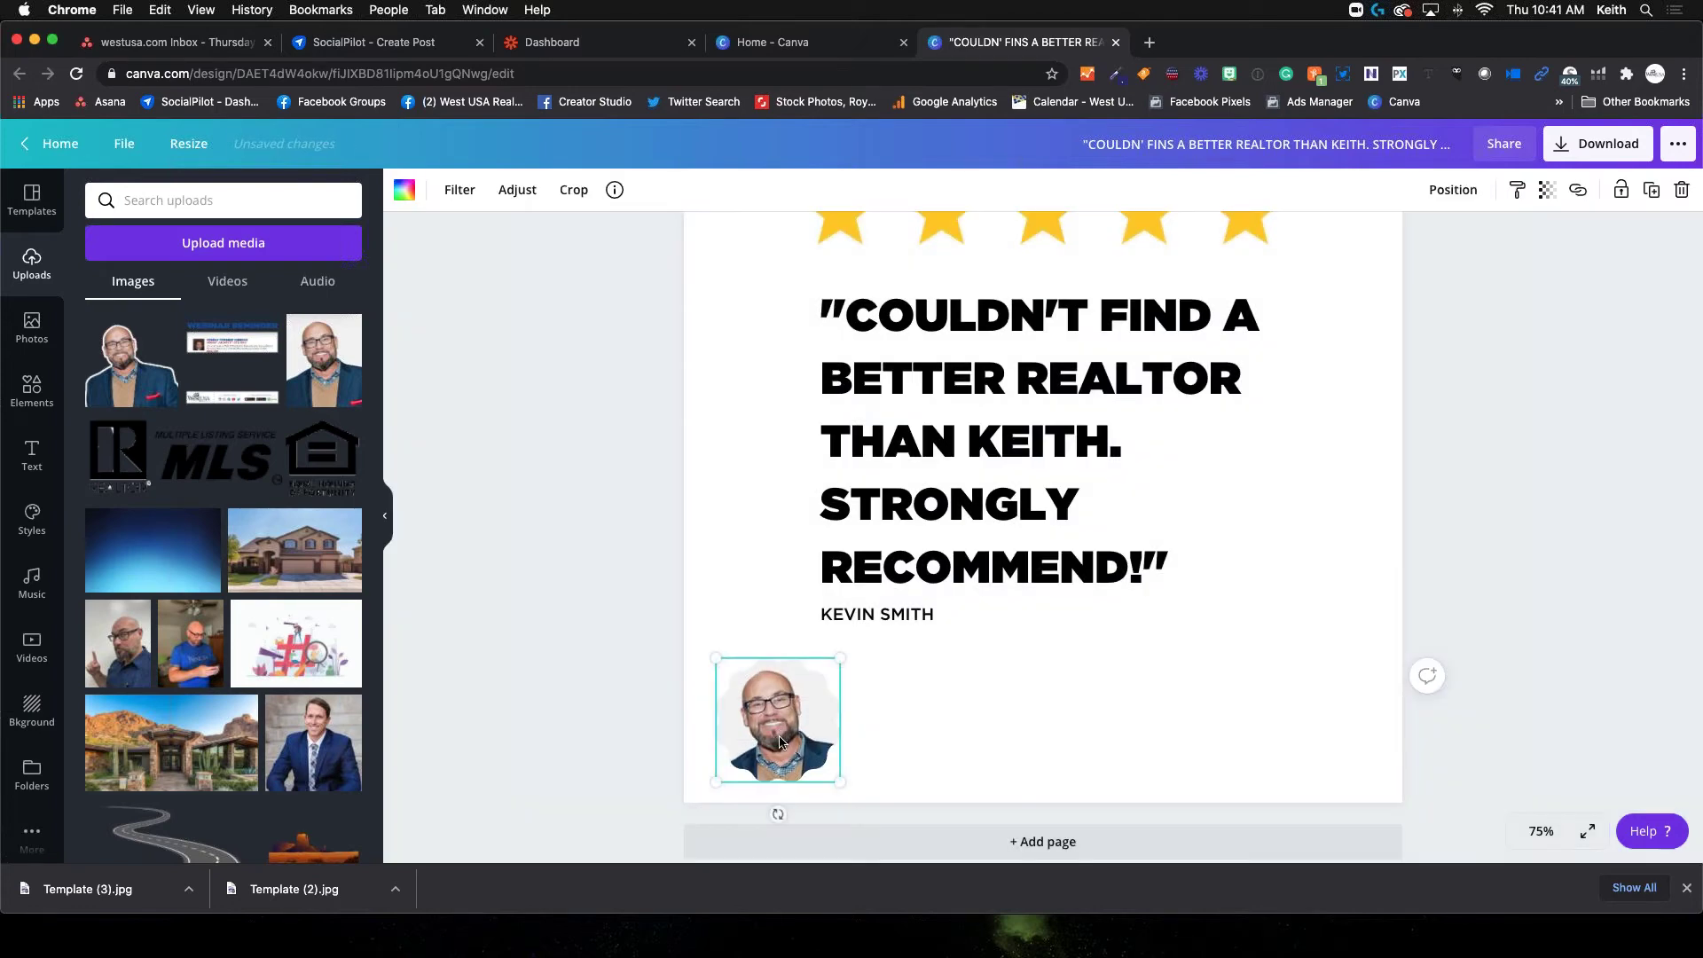
{"action": "key", "text": "Return"}
{"action": "left_click", "coordinate": [956, 731]}
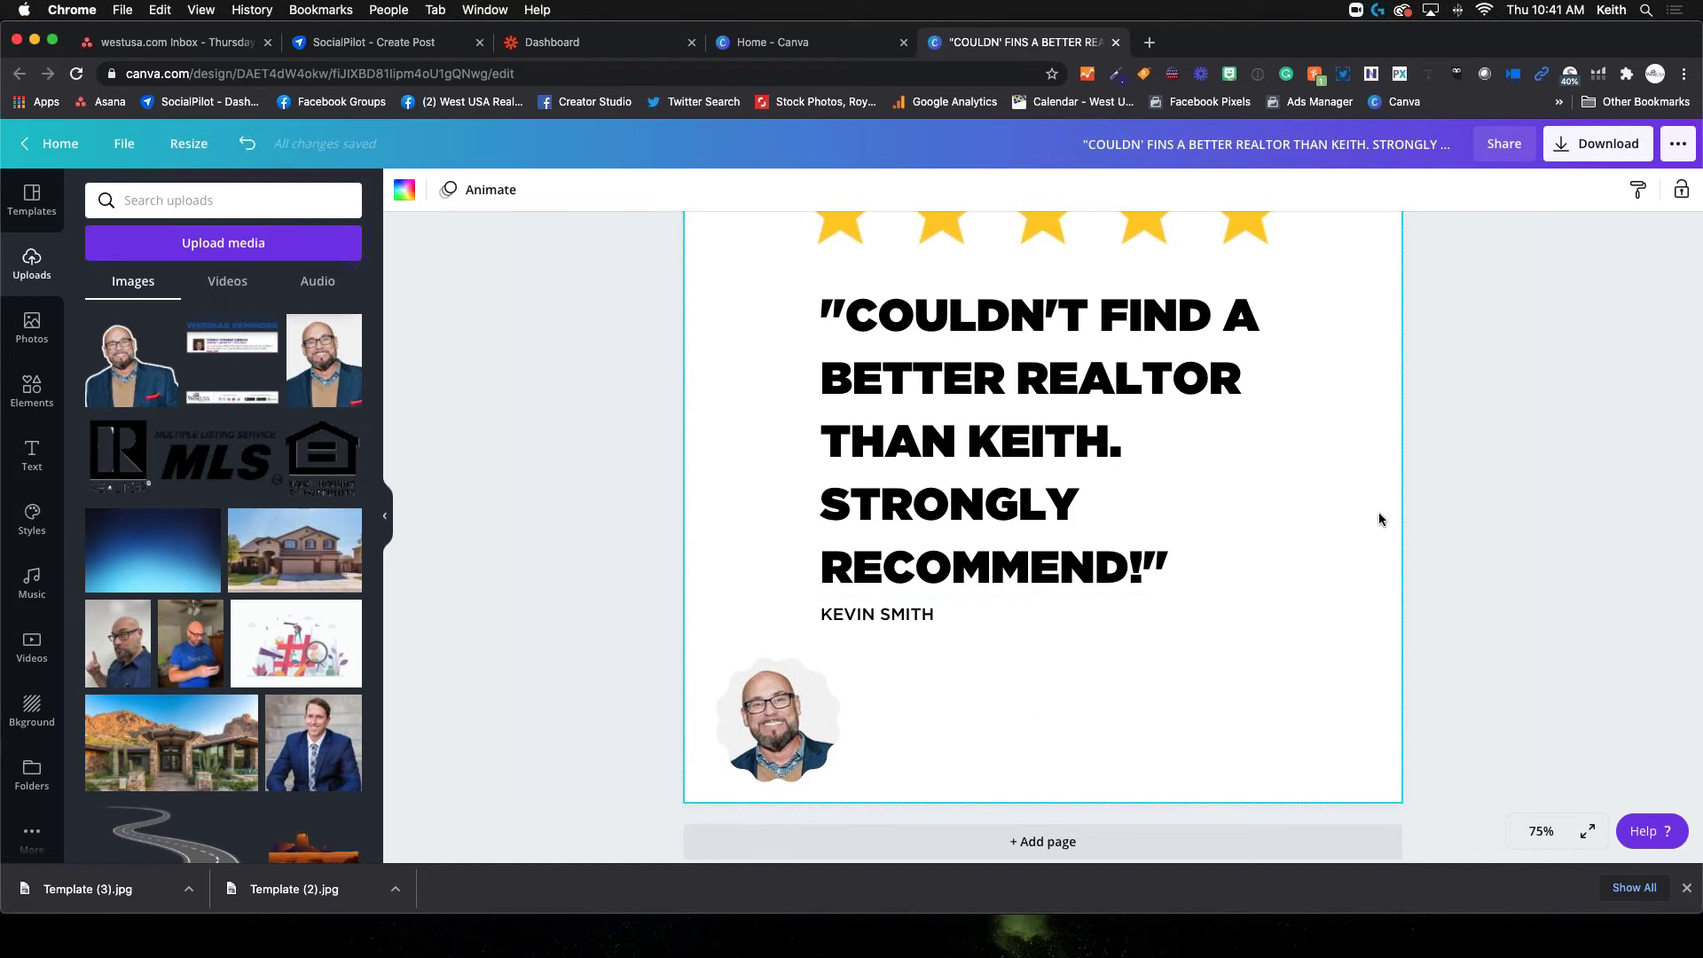
{"action": "scroll", "coordinate": [1378, 513], "scroll_direction": "up", "scroll_amount": 2}
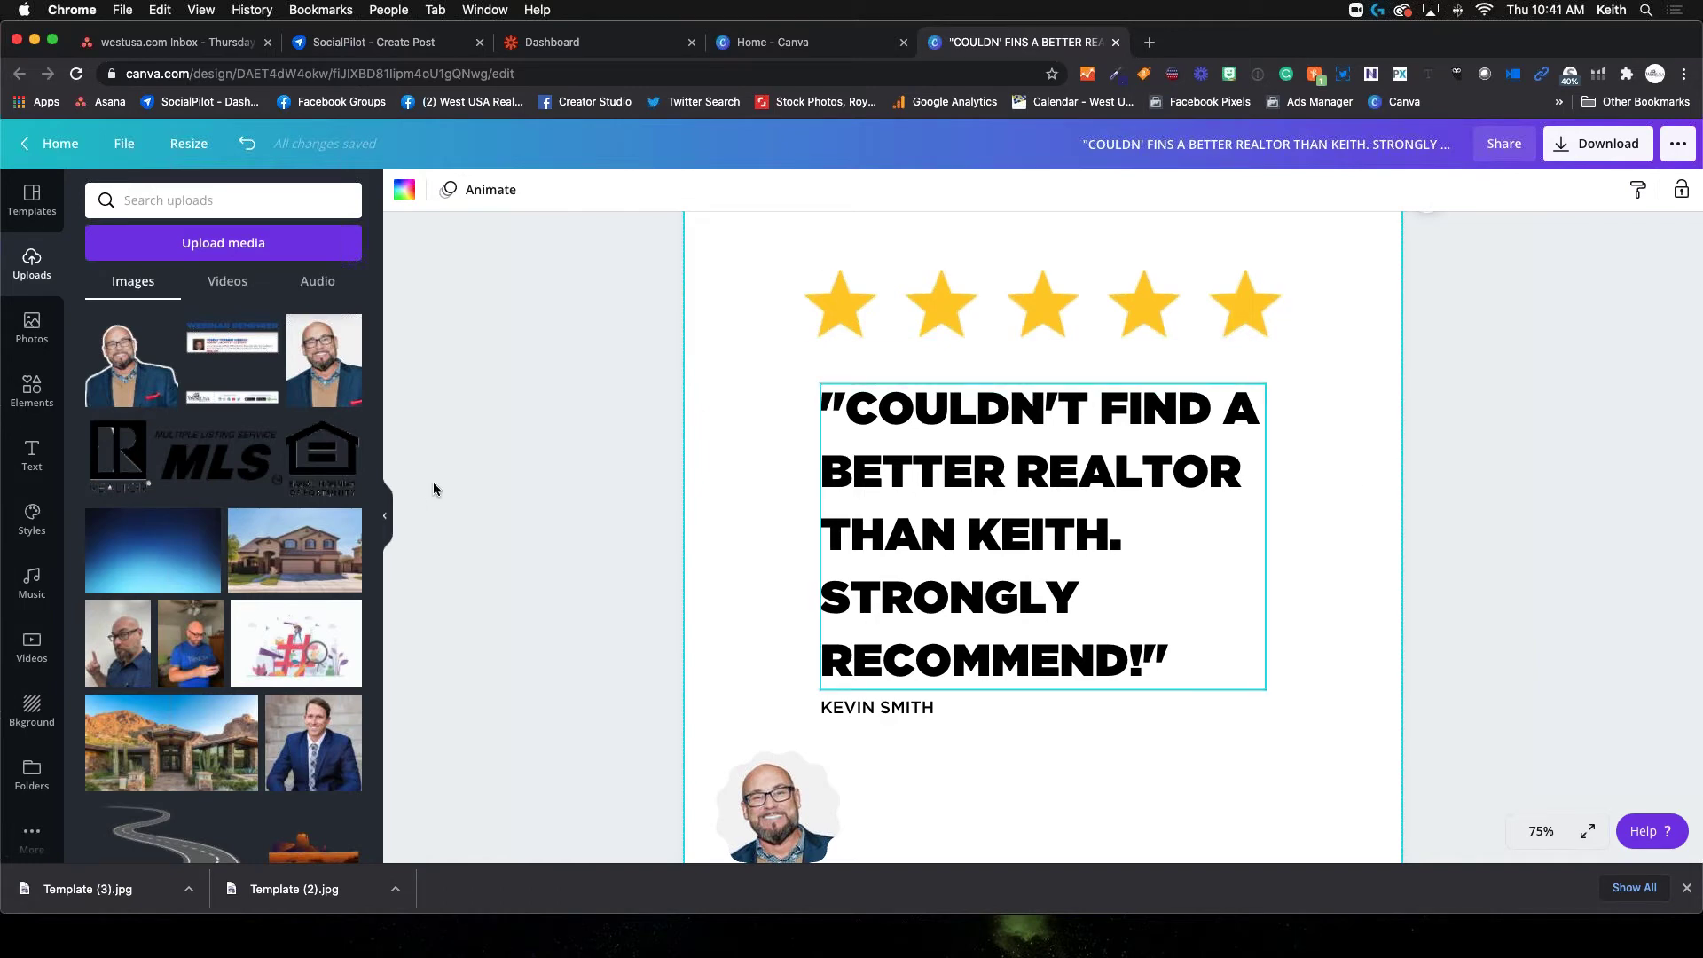
{"action": "left_click", "coordinate": [35, 710]}
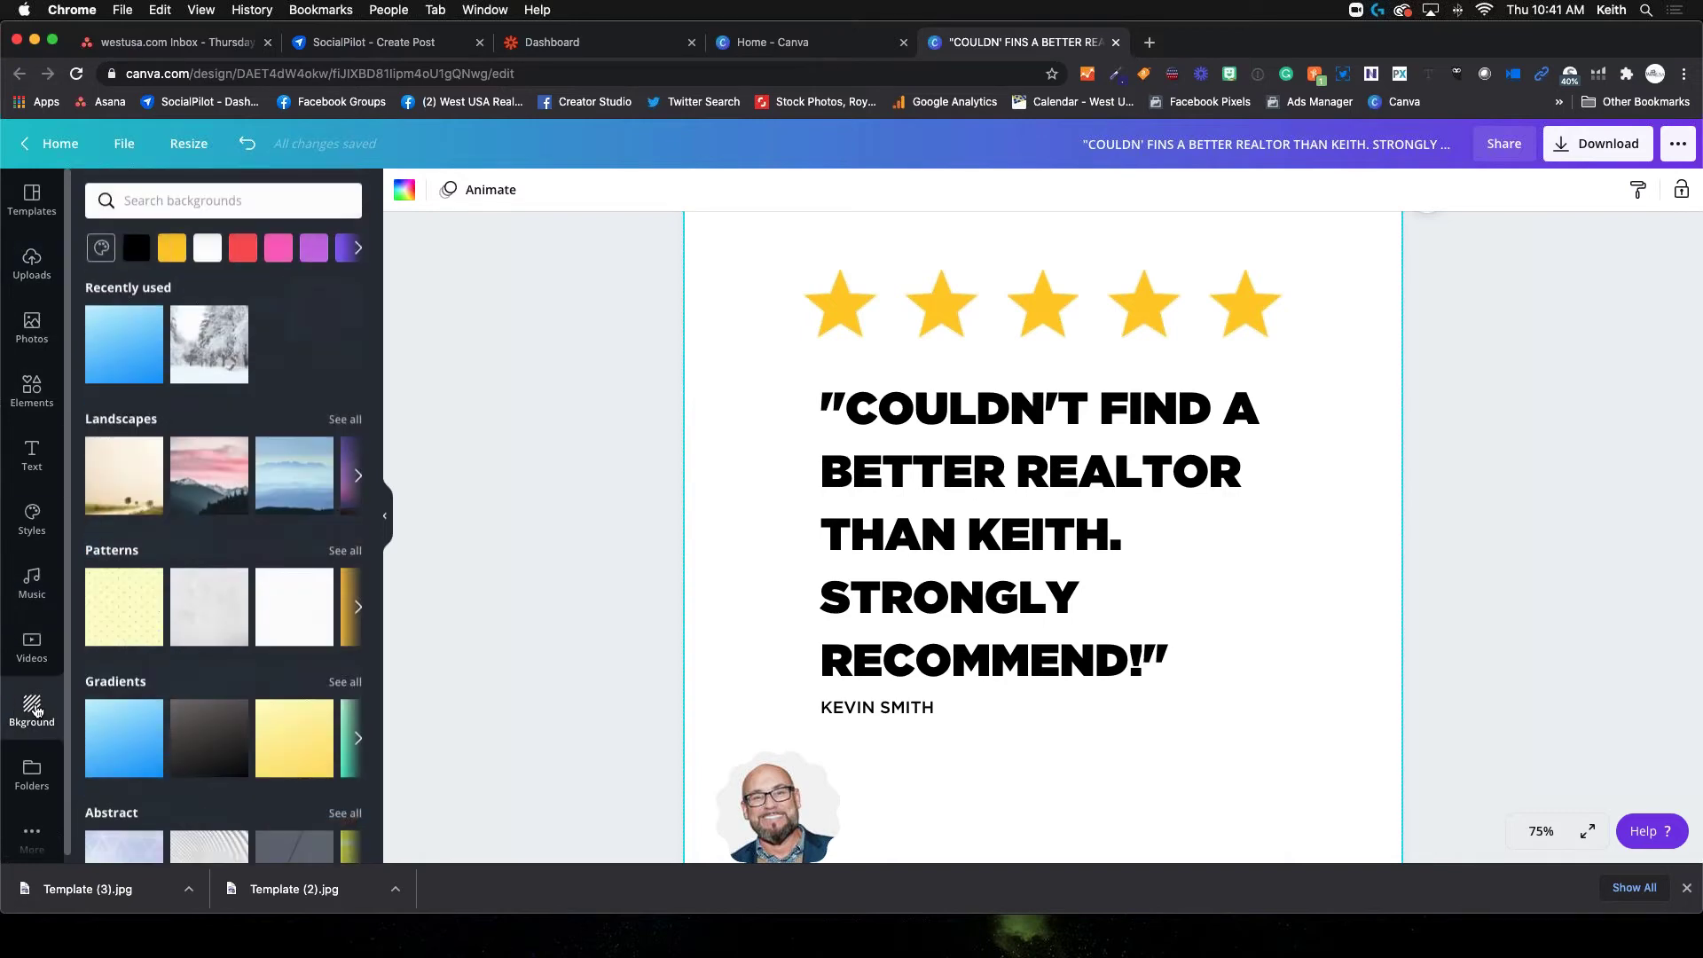
Try teal and other swatches, then set the page background to bright blue
{"action": "scroll", "coordinate": [154, 654], "scroll_direction": "down", "scroll_amount": 1}
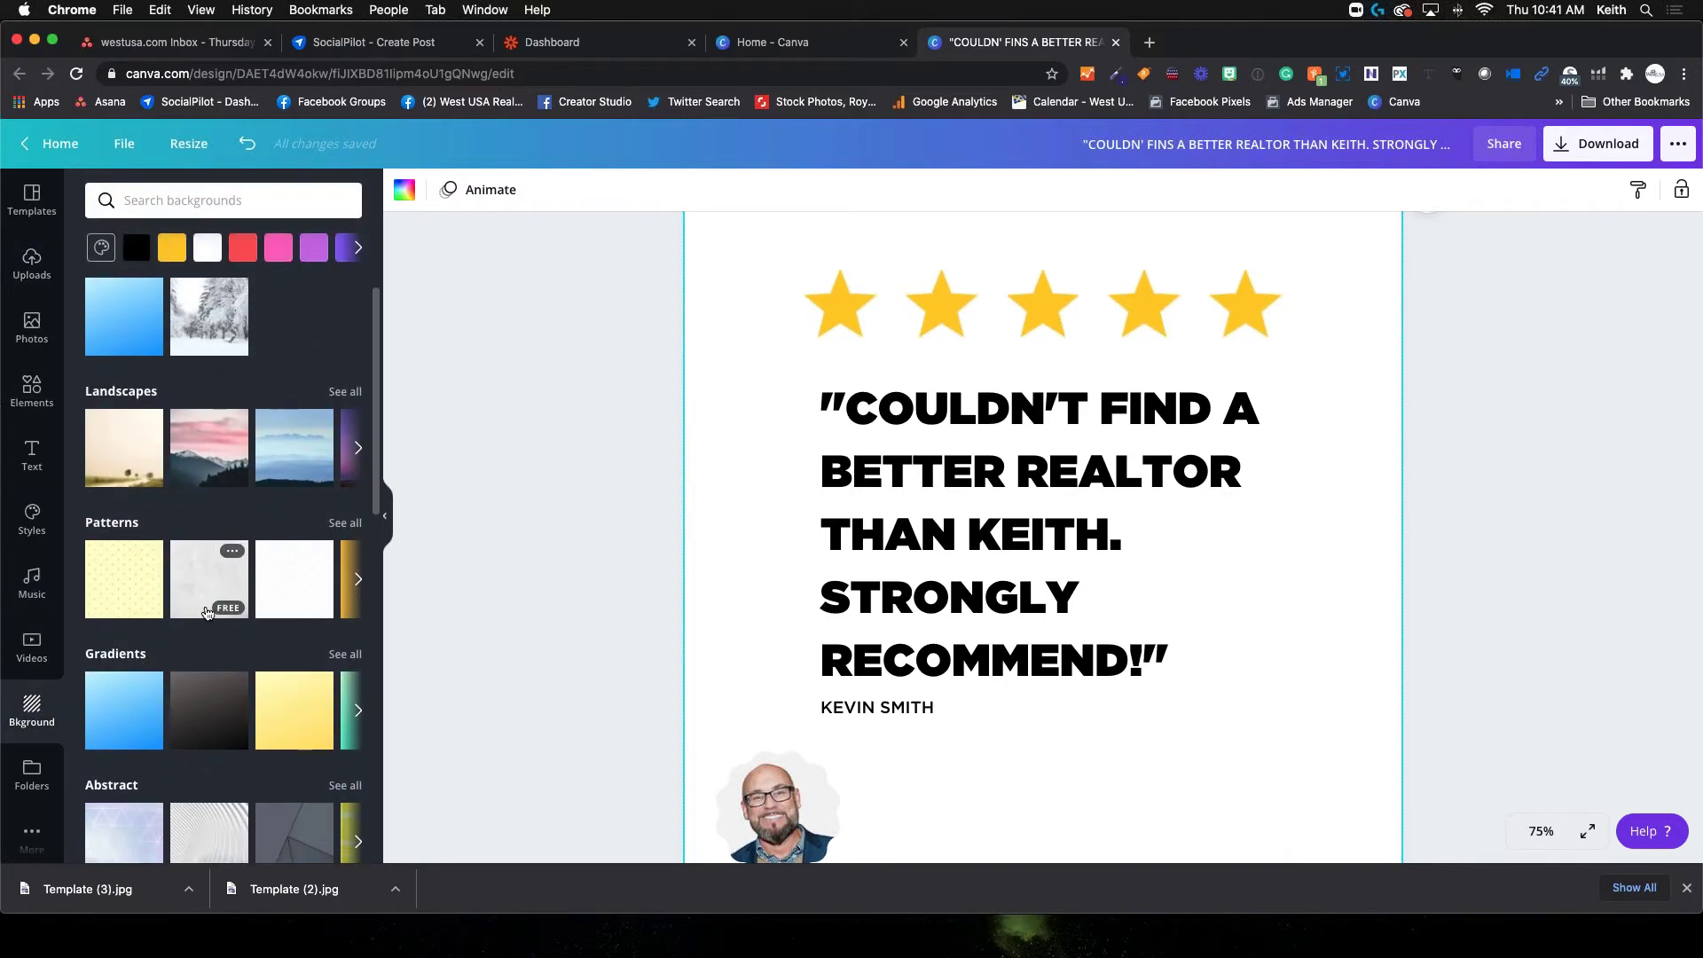
{"action": "scroll", "coordinate": [199, 602], "scroll_direction": "up", "scroll_amount": 1}
{"action": "scroll", "coordinate": [199, 603], "scroll_direction": "right", "scroll_amount": 1}
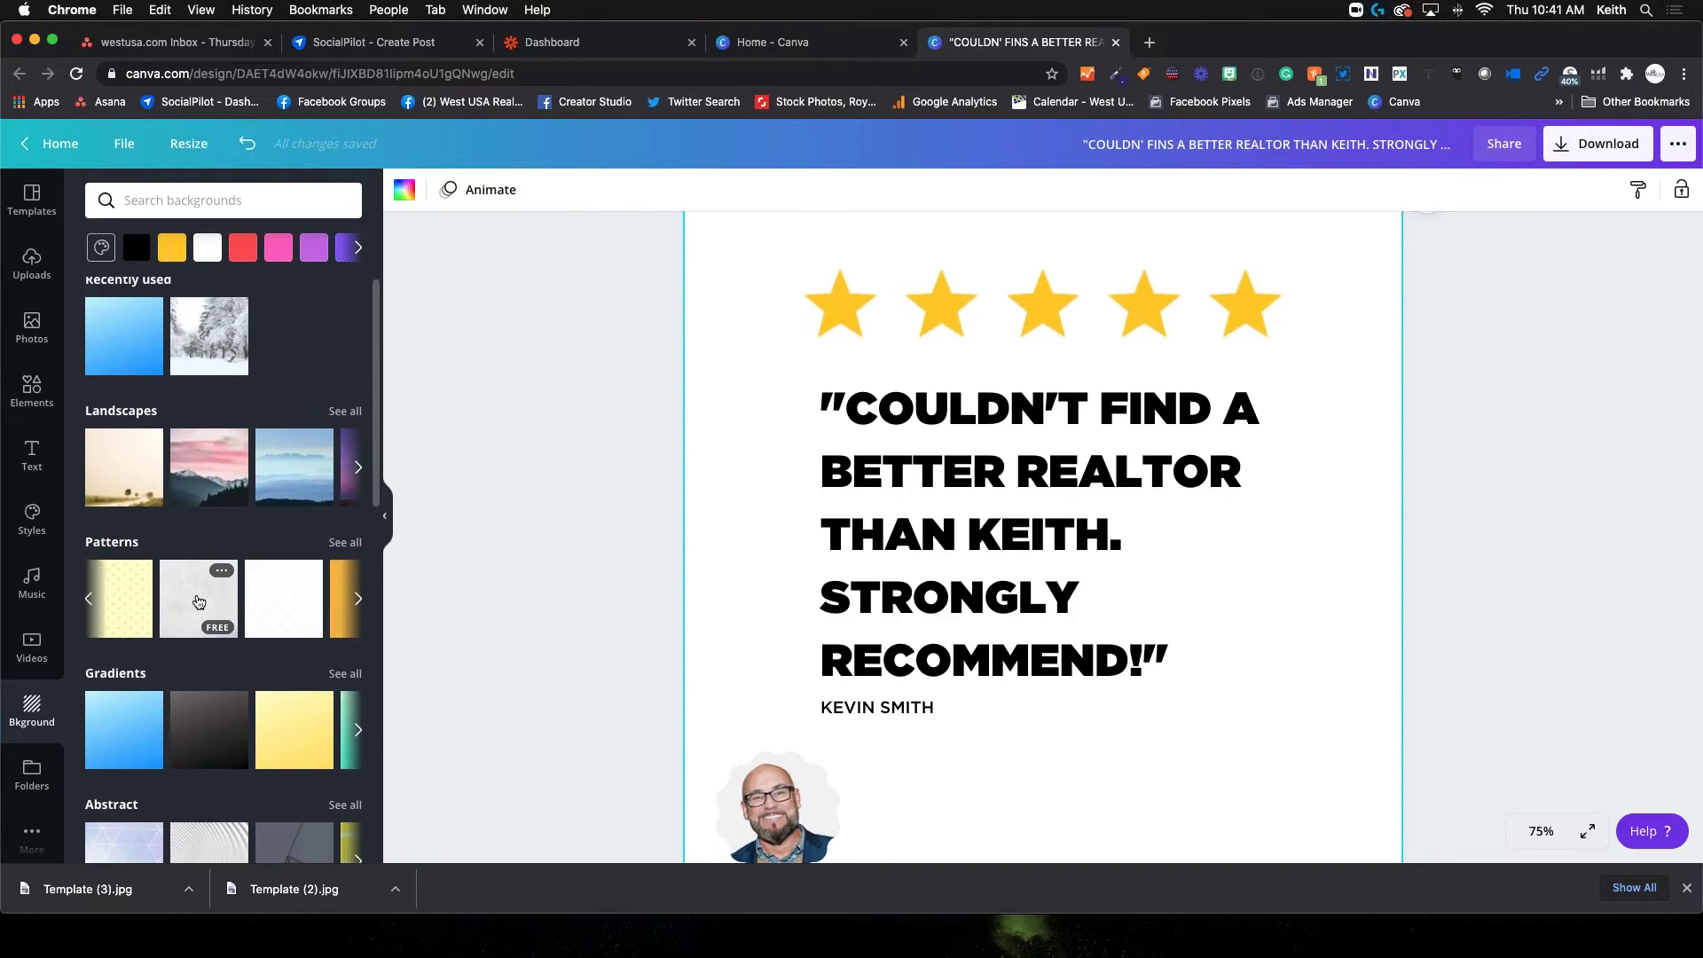
{"action": "scroll", "coordinate": [199, 603], "scroll_direction": "down", "scroll_amount": 2}
{"action": "scroll", "coordinate": [201, 597], "scroll_direction": "up", "scroll_amount": 2}
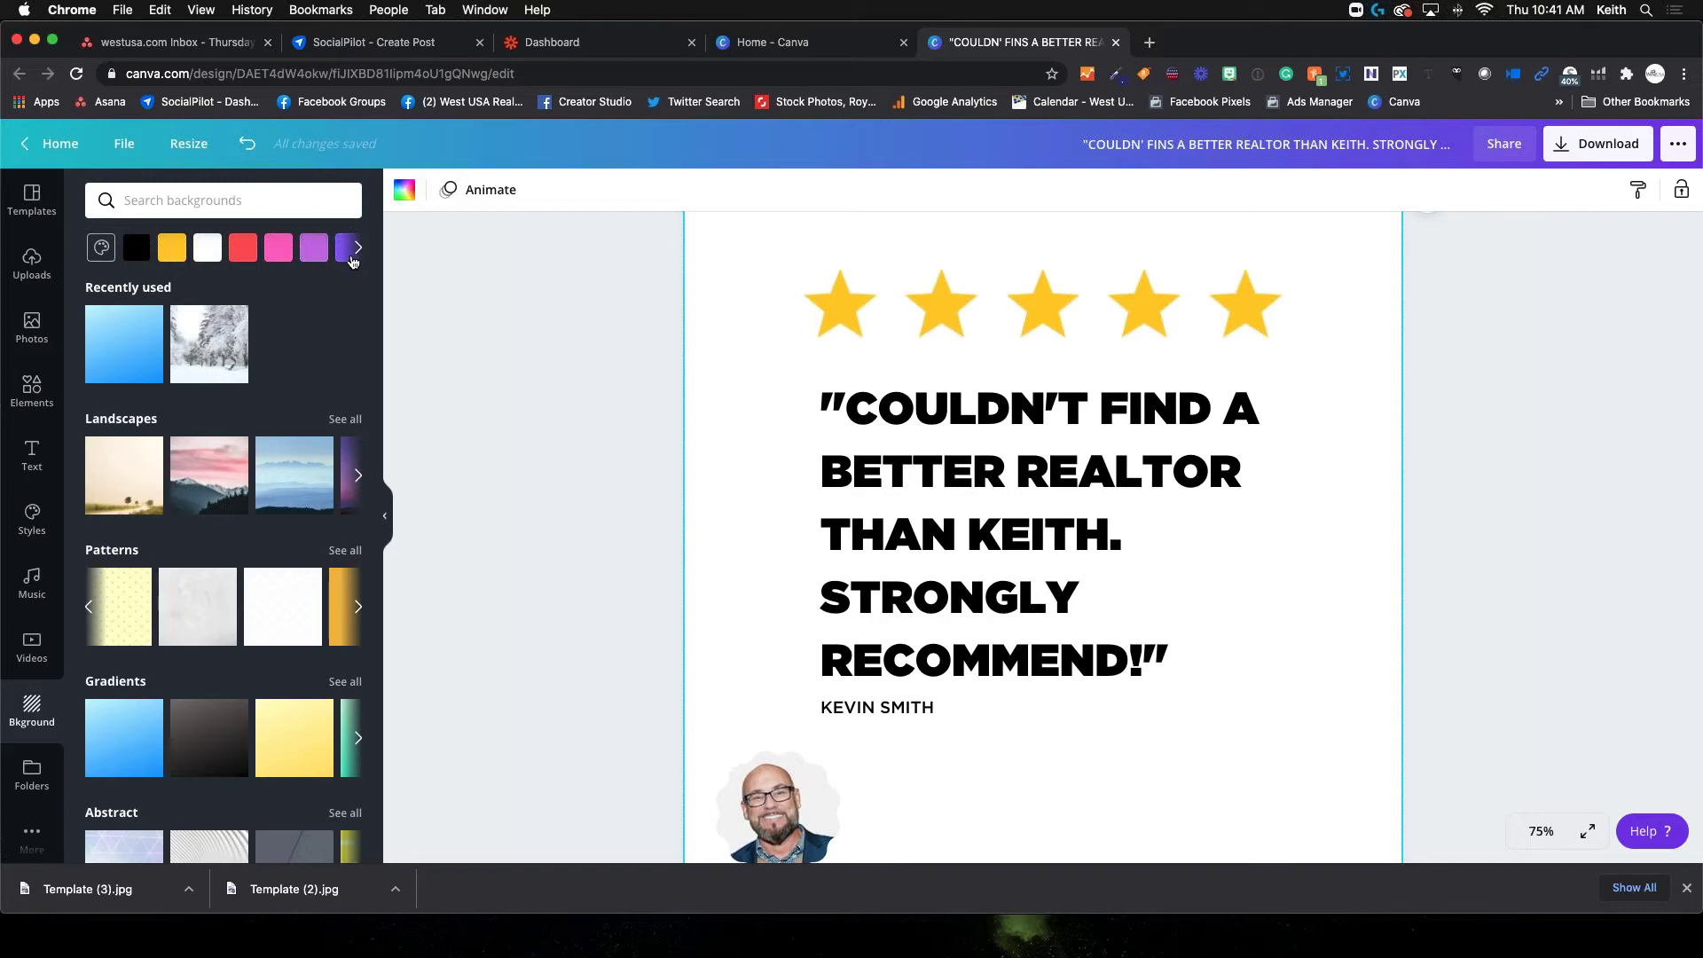
{"action": "left_click", "coordinate": [359, 253]}
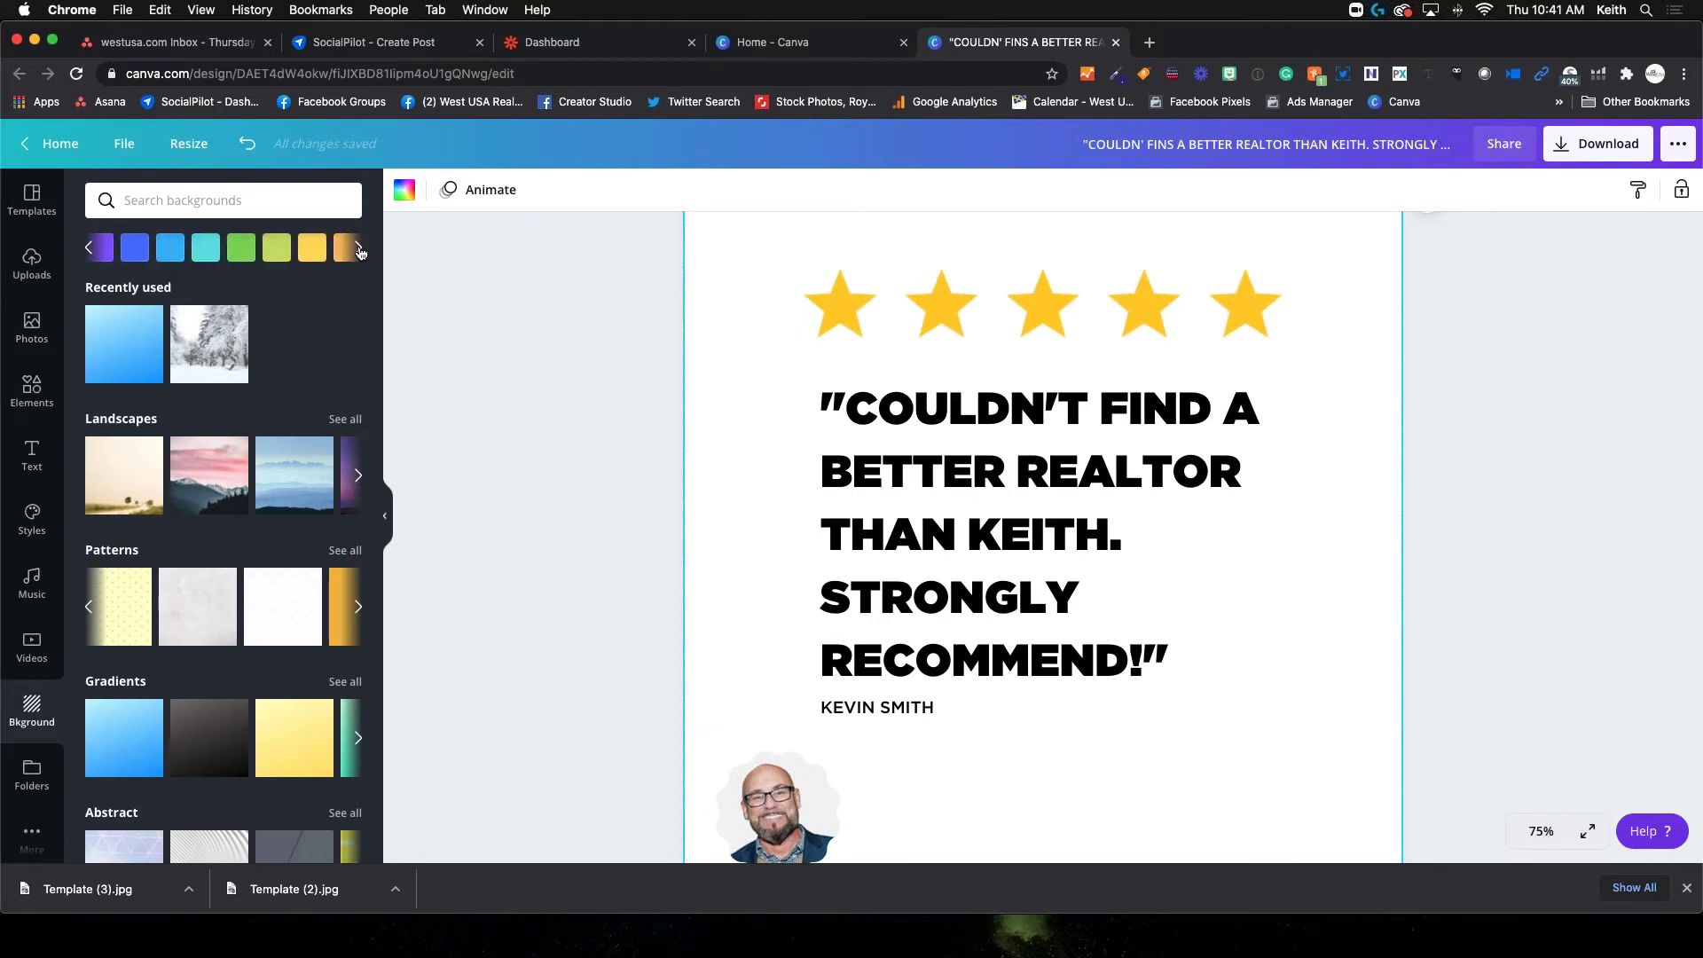
{"action": "left_click", "coordinate": [203, 252]}
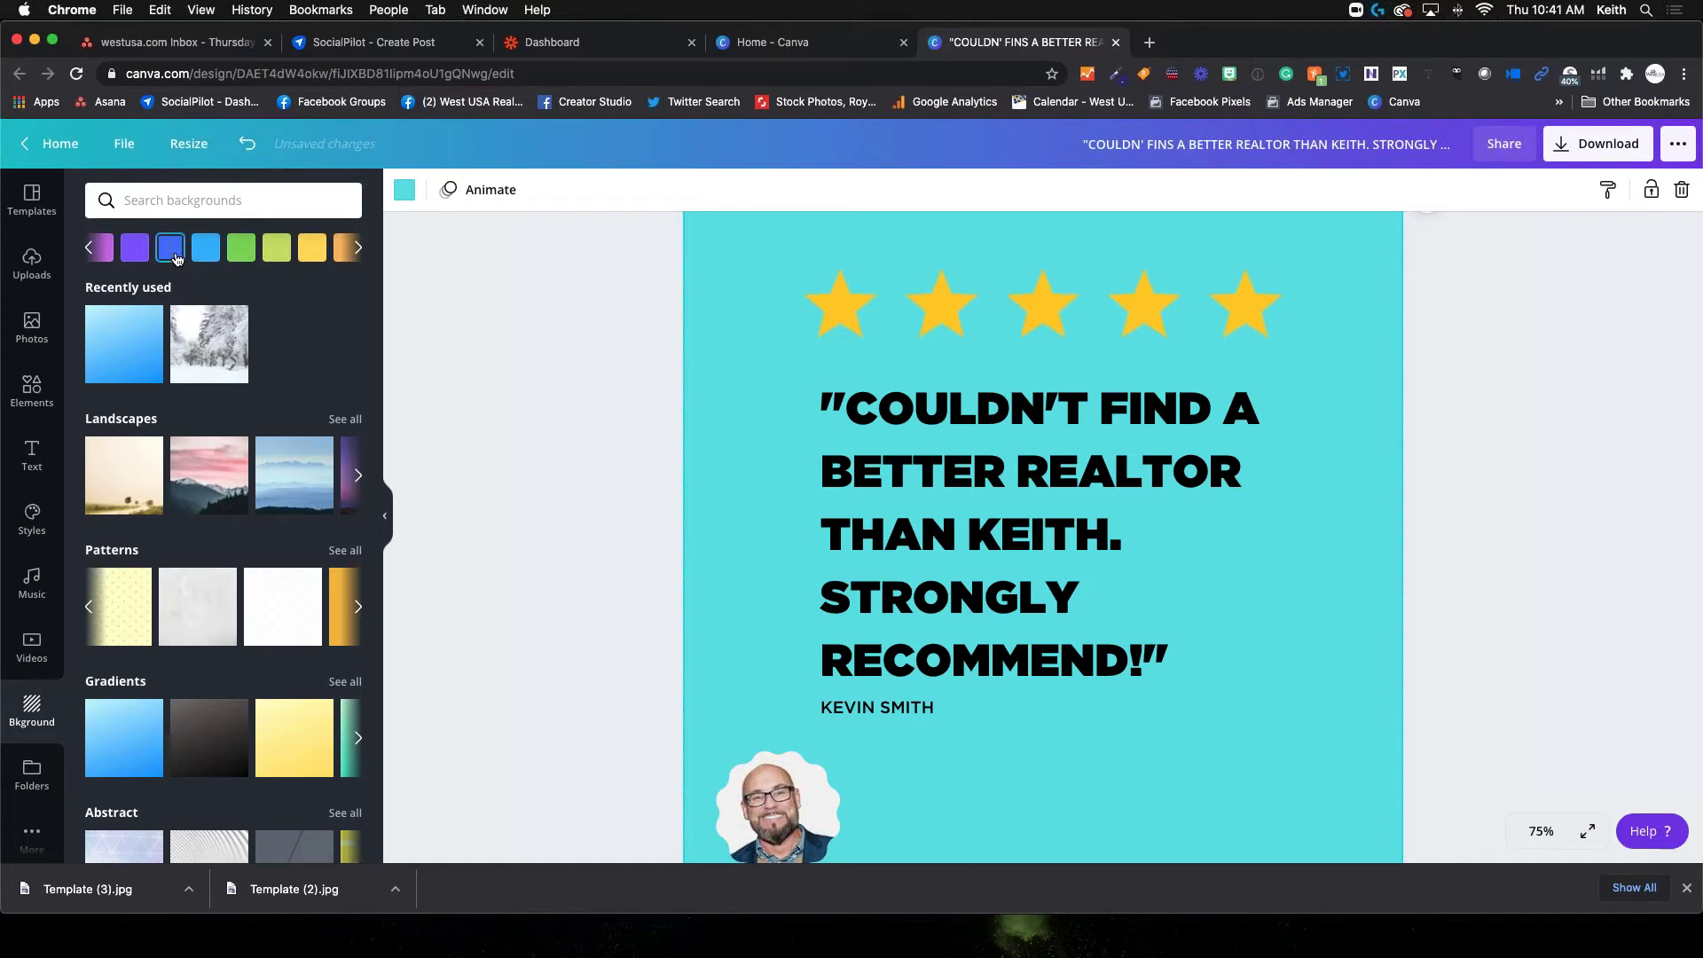
{"action": "left_click", "coordinate": [241, 252]}
{"action": "left_click", "coordinate": [208, 261]}
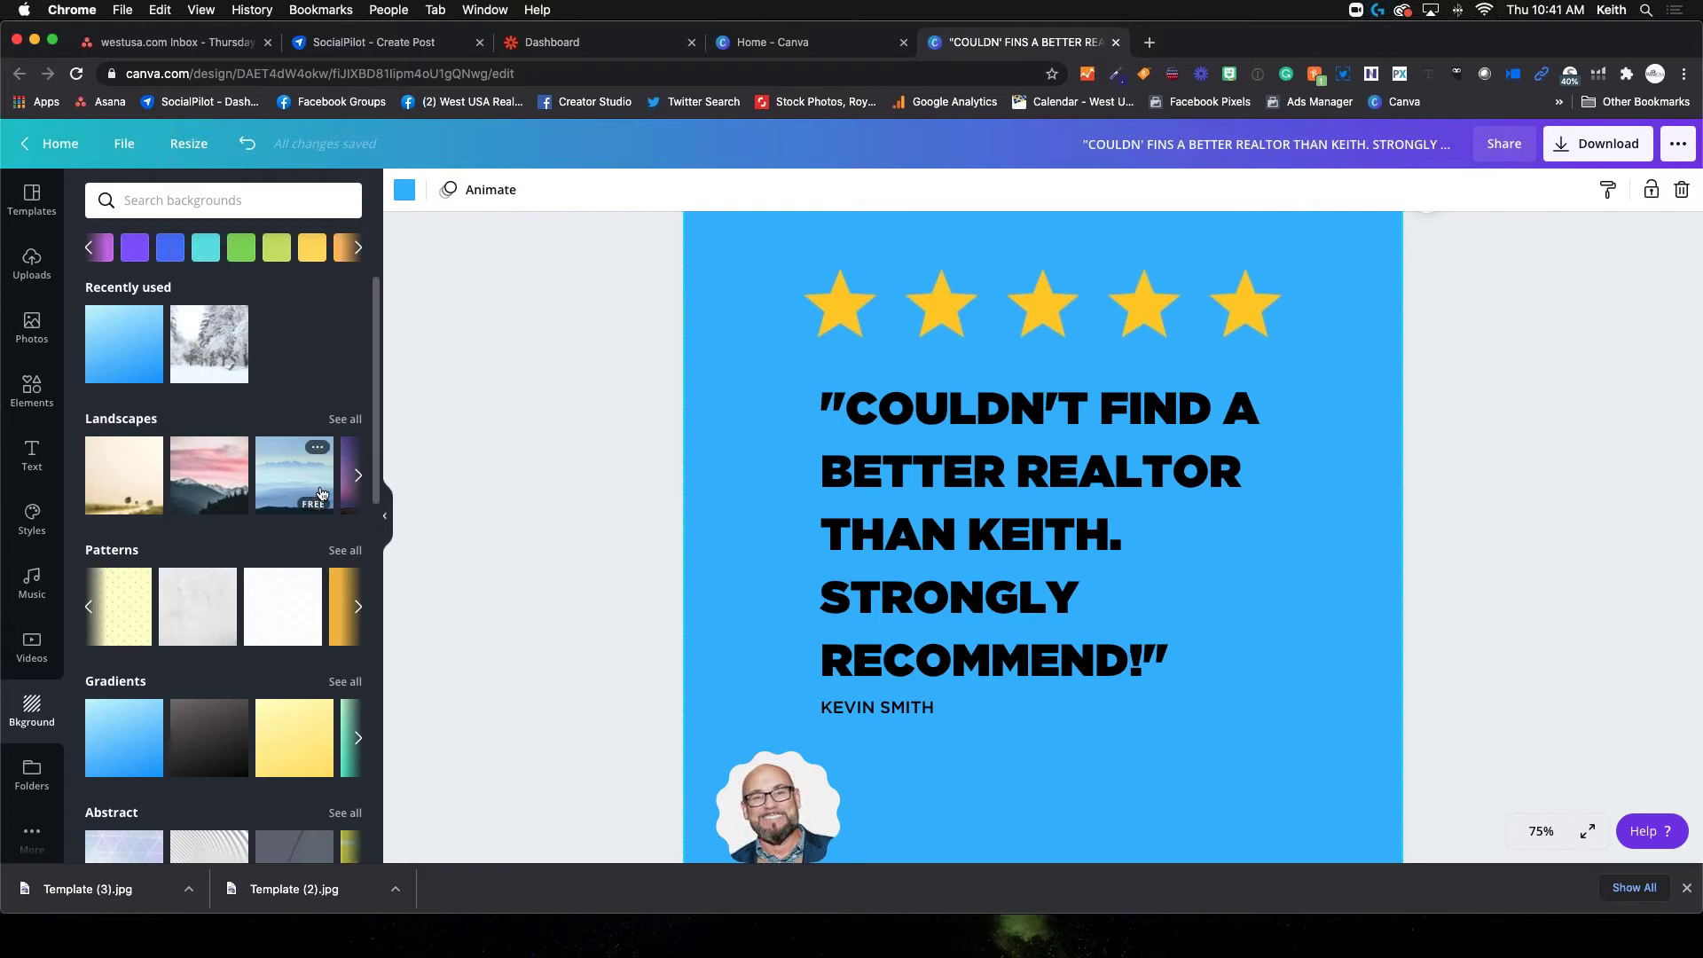
{"action": "scroll", "coordinate": [740, 579], "scroll_direction": "down", "scroll_amount": 3}
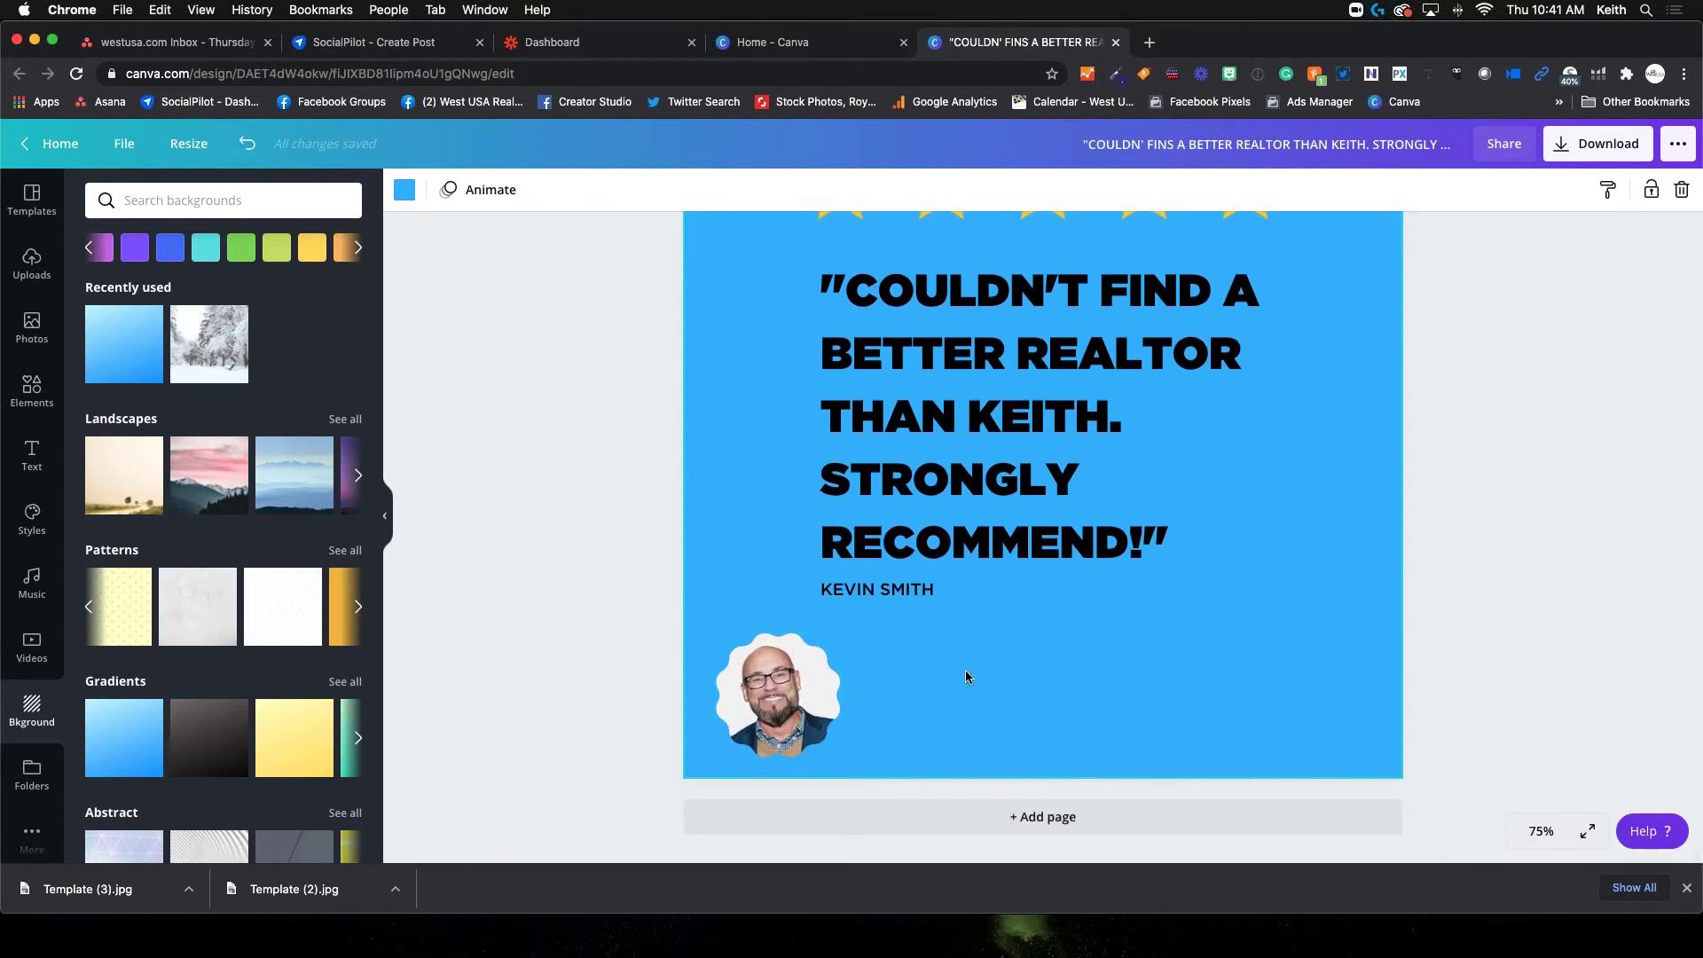
{"action": "scroll", "coordinate": [965, 676], "scroll_direction": "up", "scroll_amount": 5}
{"action": "scroll", "coordinate": [921, 559], "scroll_direction": "down", "scroll_amount": 2}
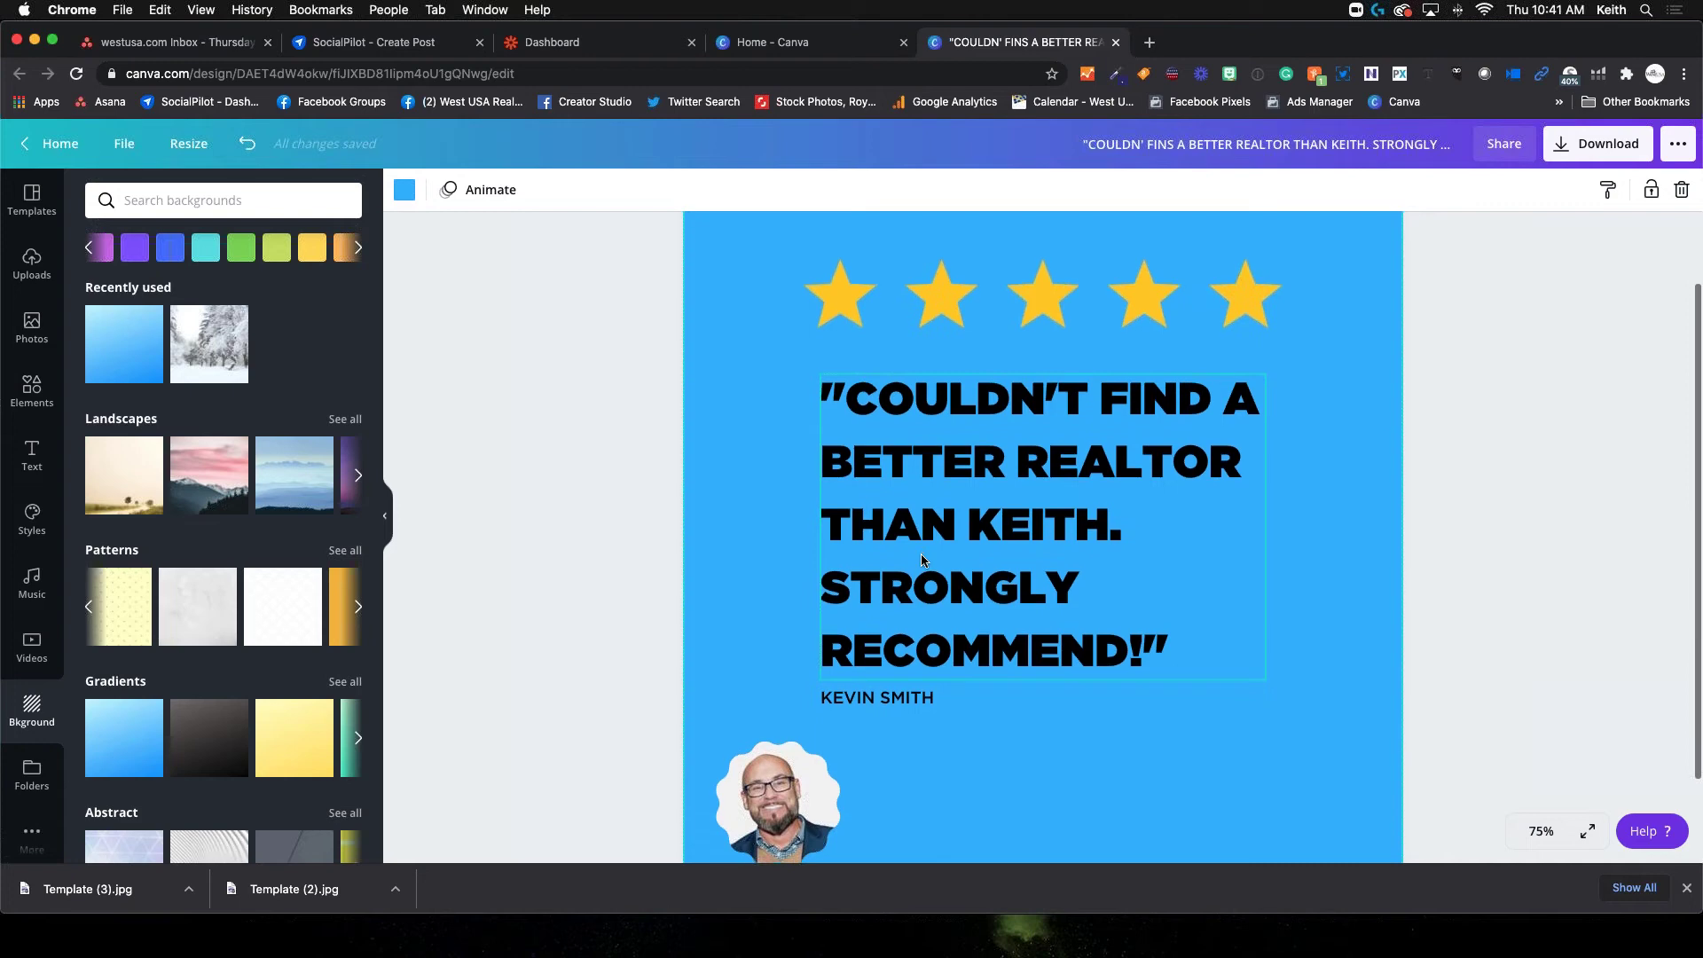
{"action": "scroll", "coordinate": [921, 559], "scroll_direction": "down", "scroll_amount": 2}
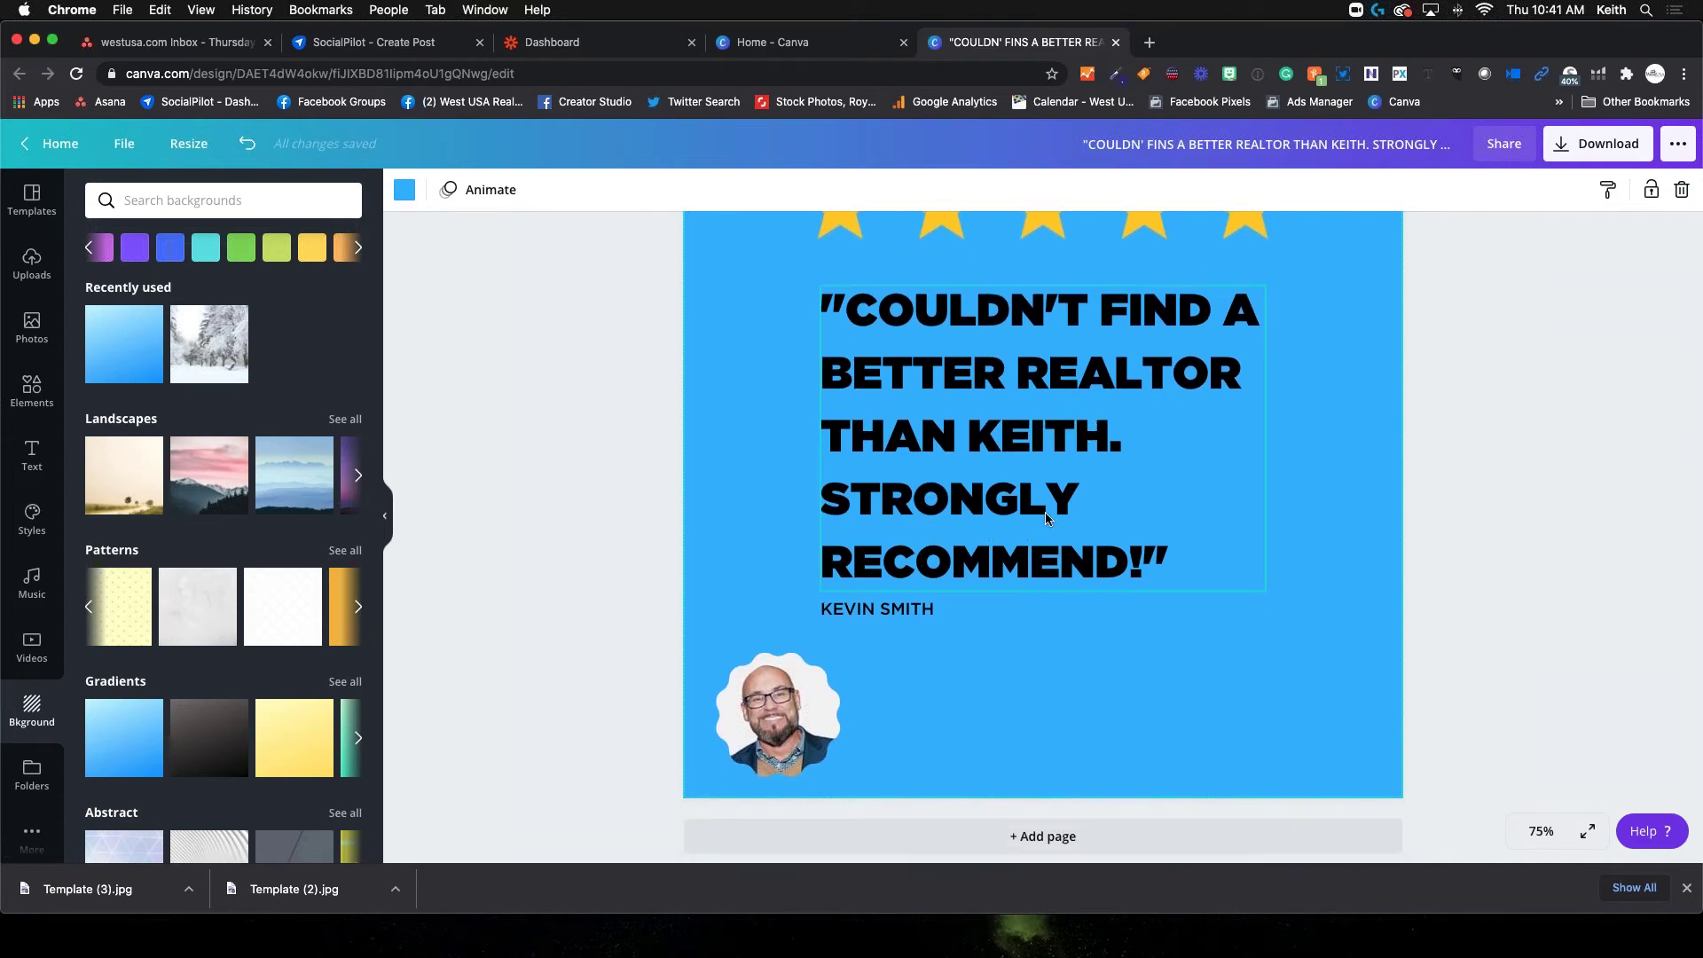
{"action": "scroll", "coordinate": [859, 703], "scroll_direction": "down", "scroll_amount": 1}
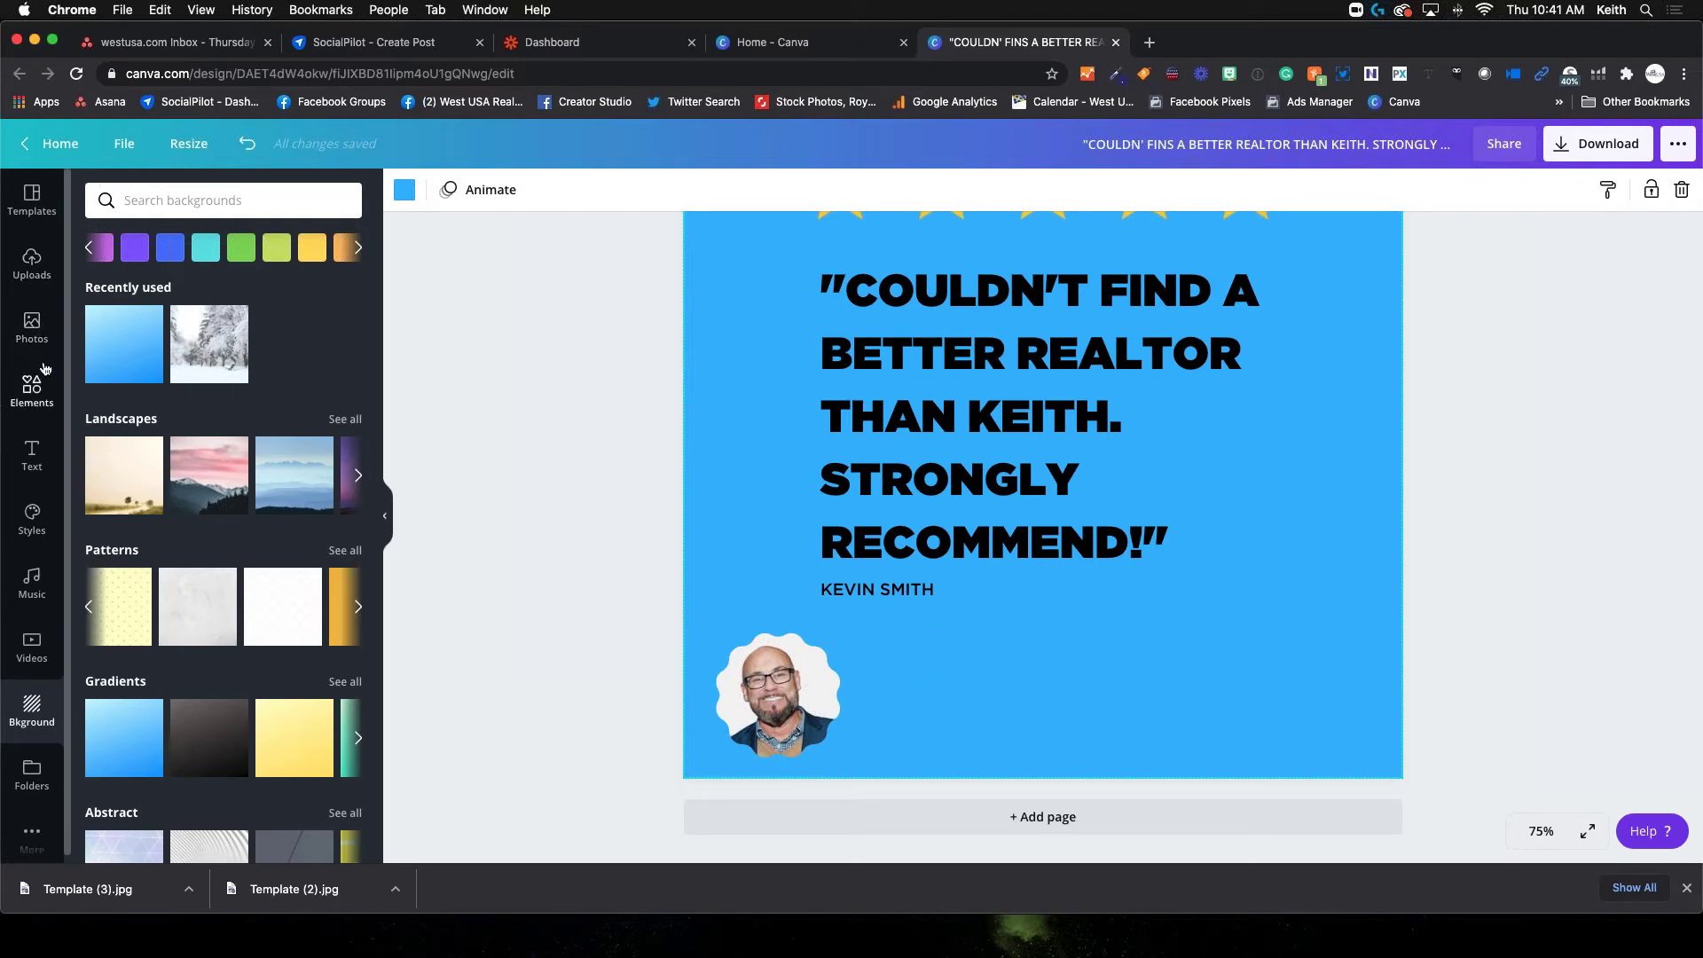
{"action": "left_click", "coordinate": [36, 461]}
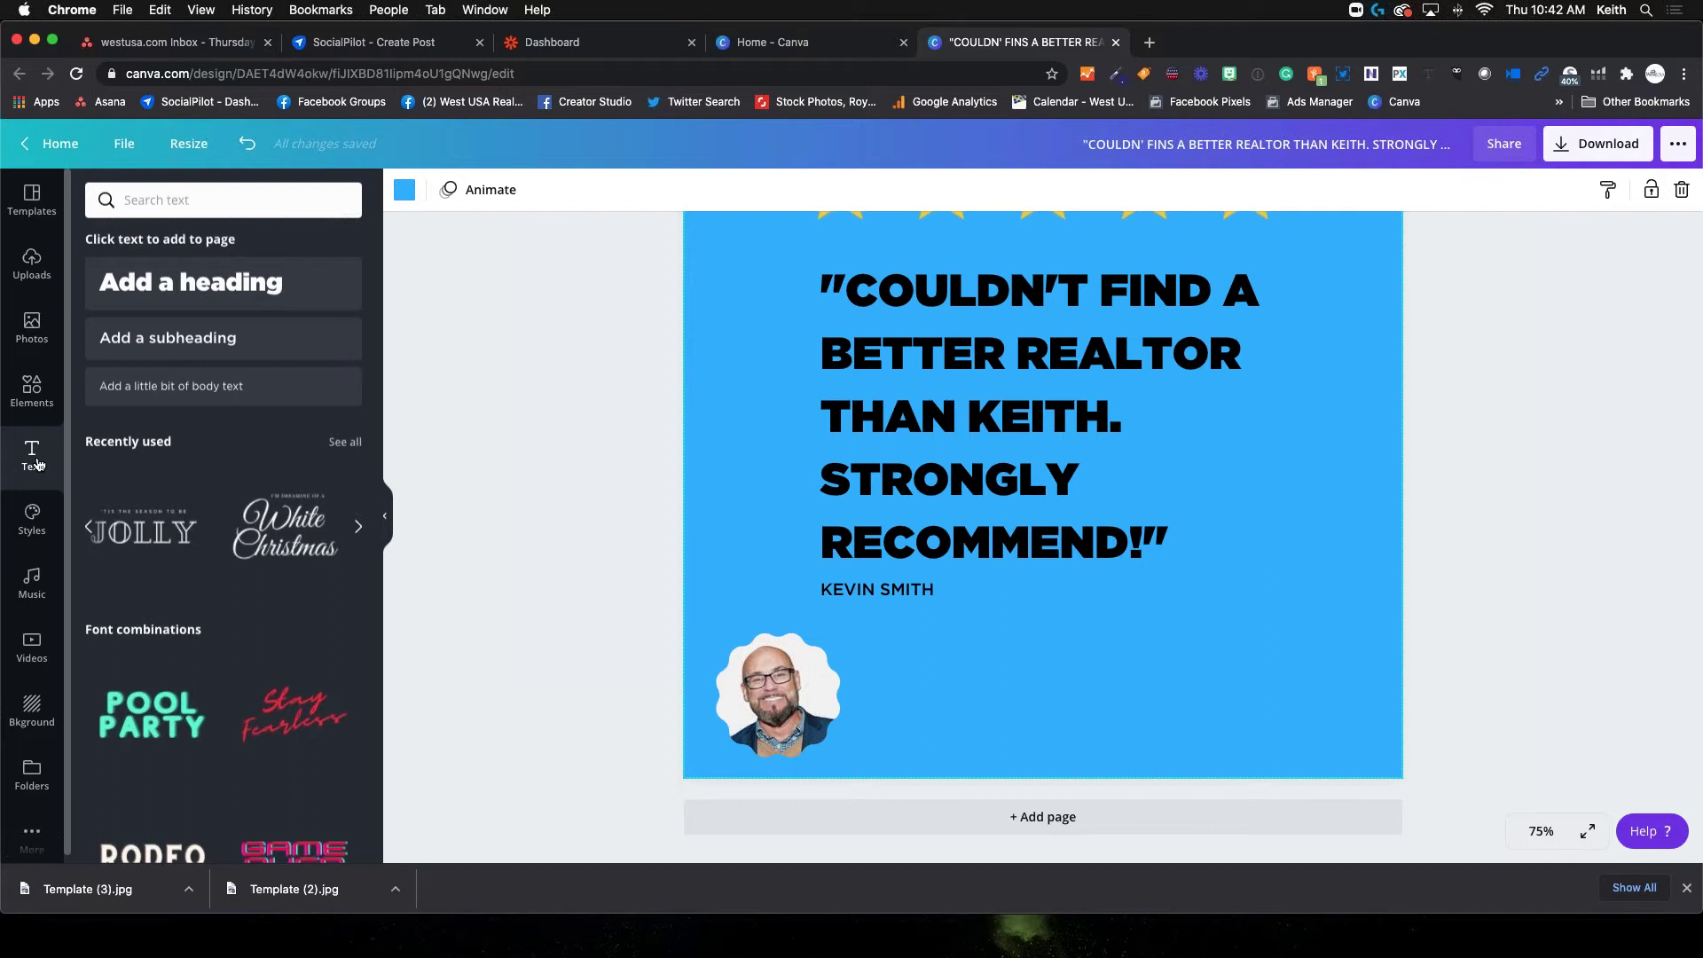
Add a body-text box and type the realtor's name, WEST USA REALTY, e-mail and cell number on four lines
{"action": "left_click", "coordinate": [165, 391]}
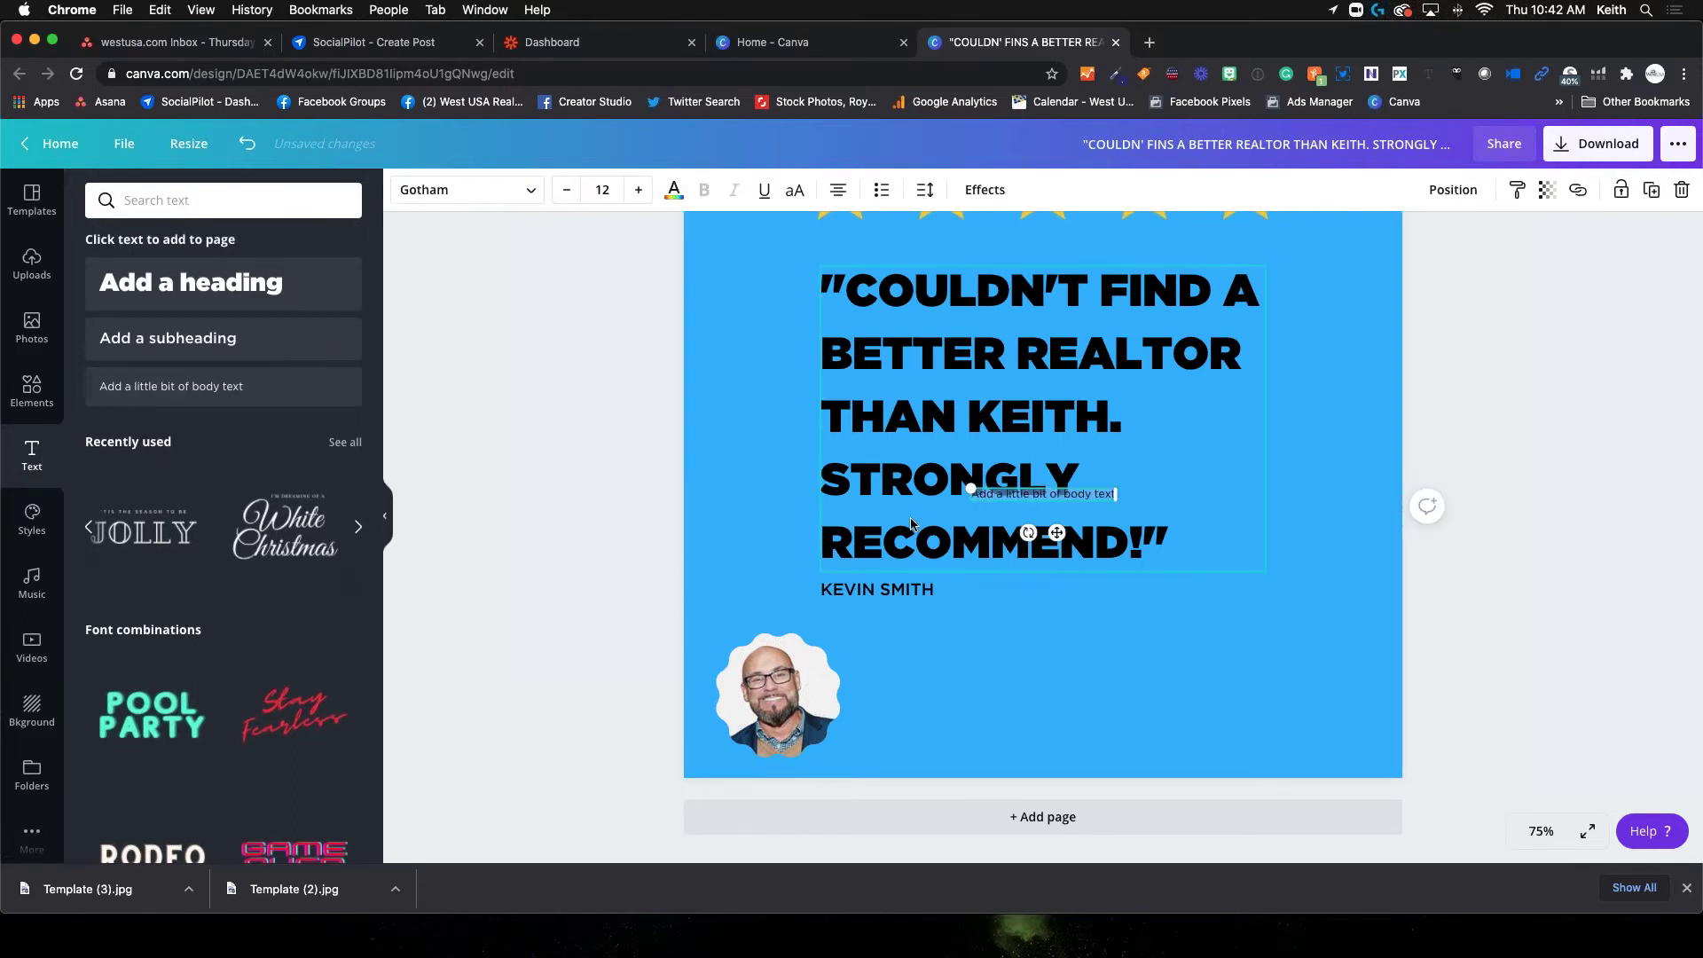
{"action": "left_click_drag", "start_coordinate": [971, 489], "coordinate": [735, 468]}
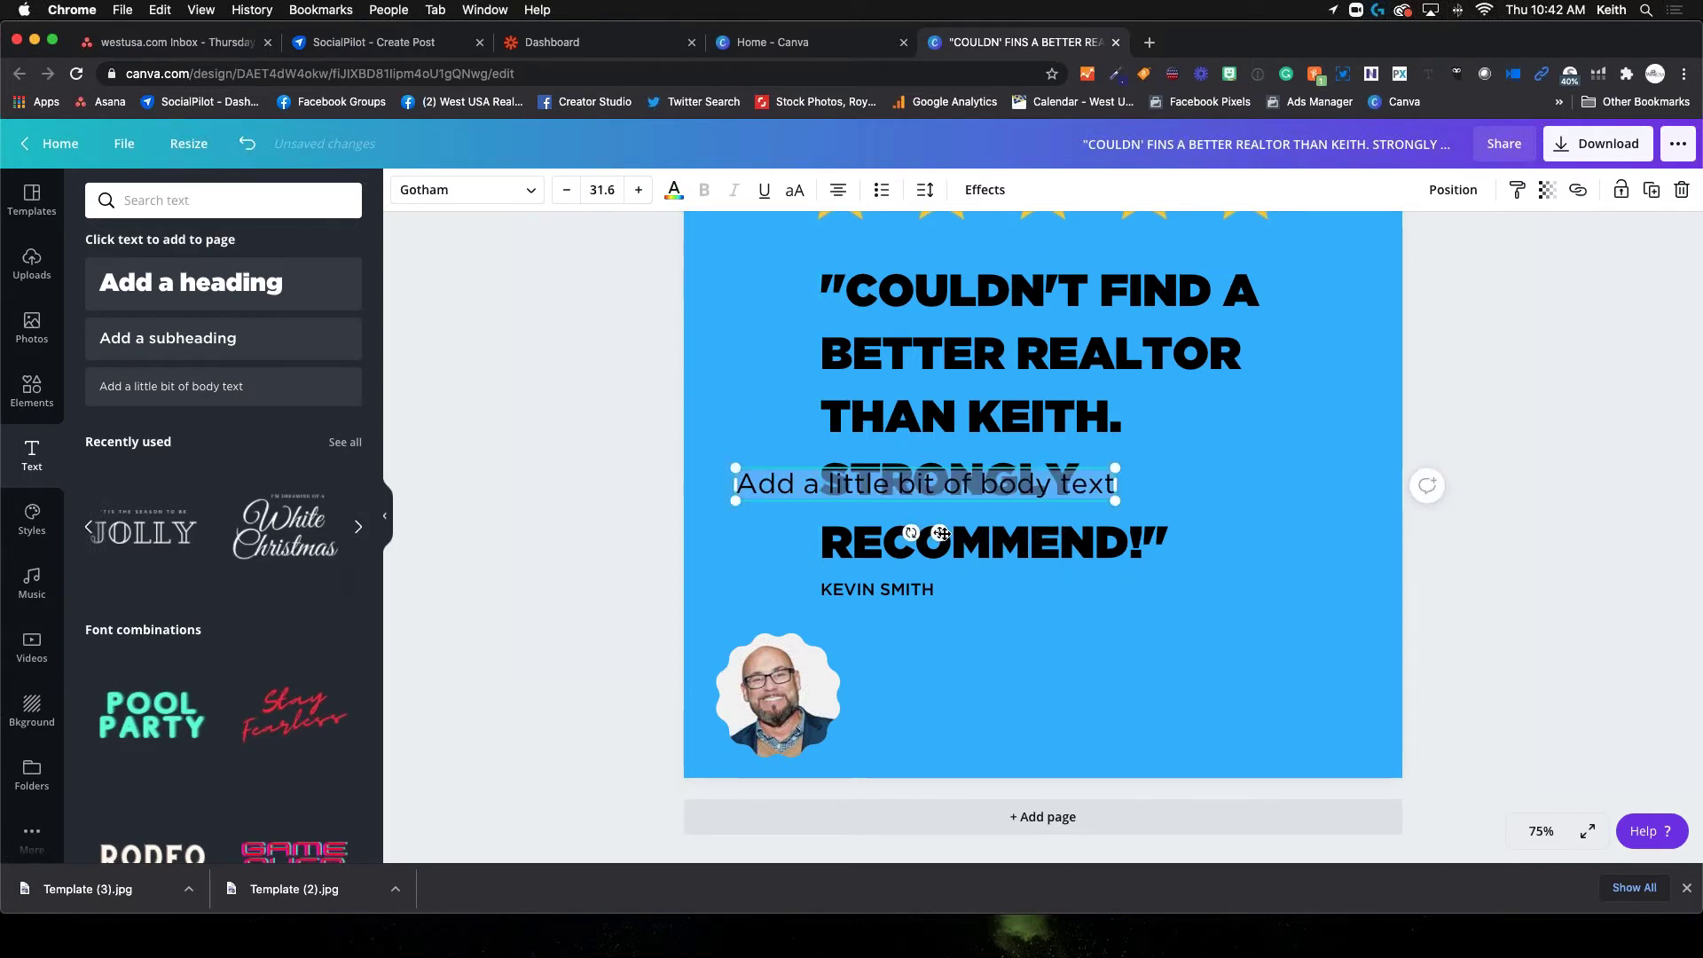
{"action": "left_click_drag", "start_coordinate": [940, 532], "coordinate": [1144, 712]}
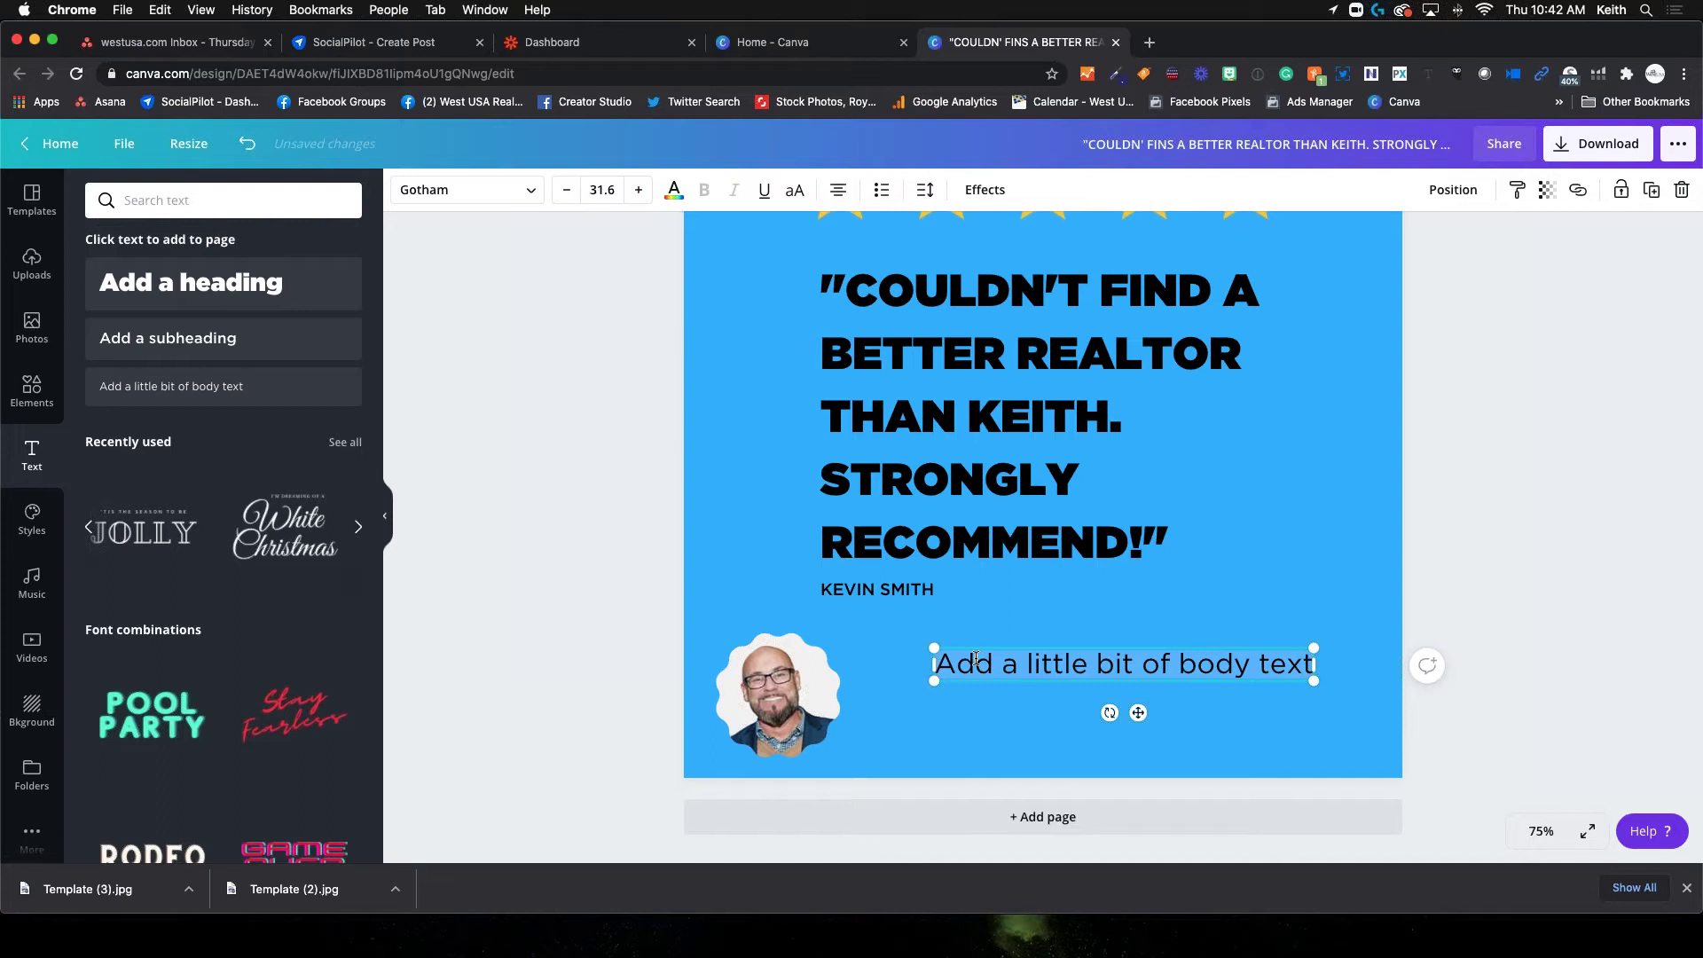
{"action": "double_click", "coordinate": [1173, 679]}
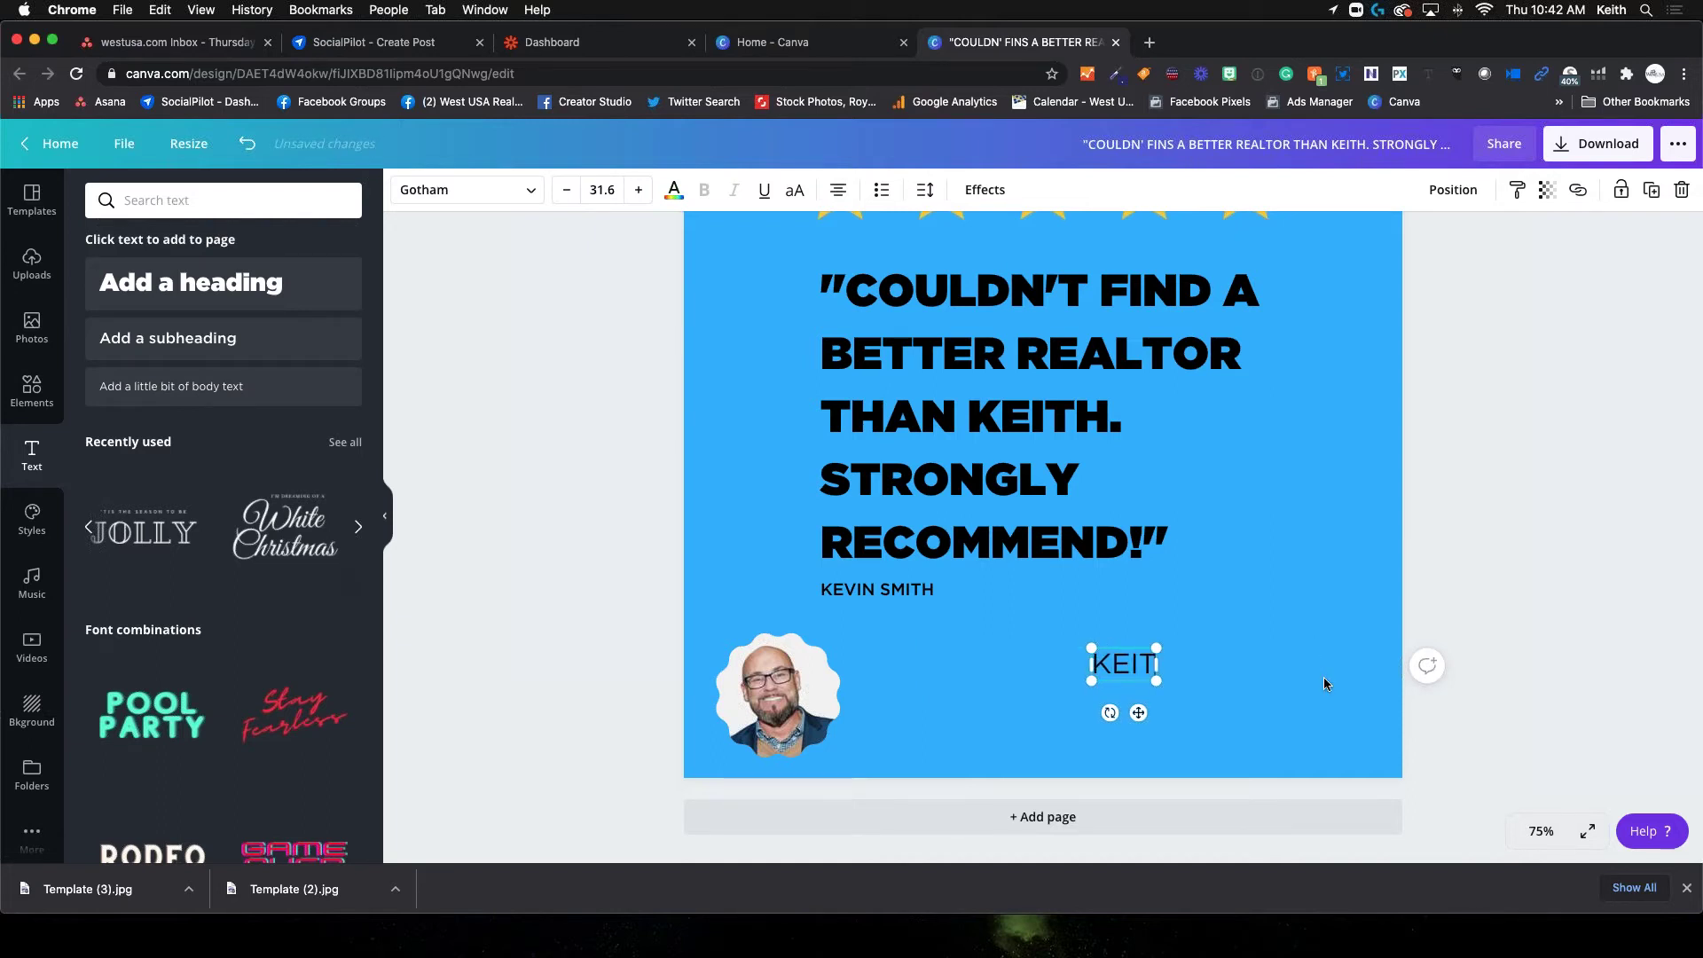
{"action": "key", "text": "Return"}
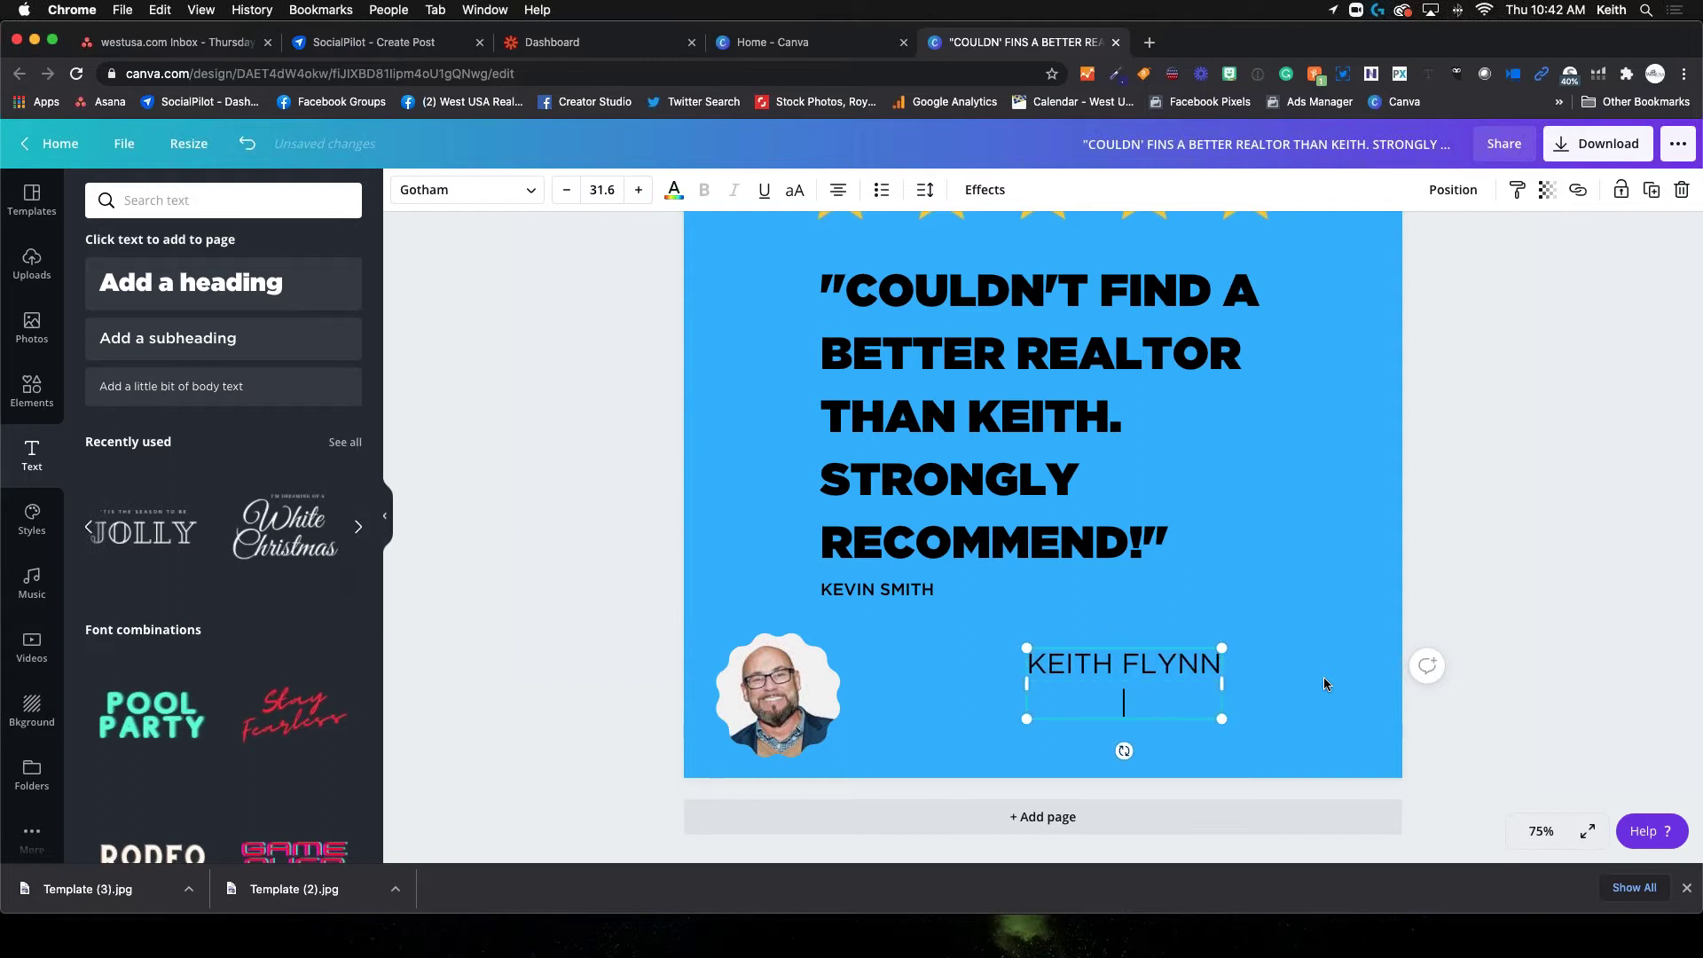
{"action": "type", "text": "L"}
{"action": "key", "text": "BackSpace"}
{"action": "type", "text": "WEST USA REALTY"}
{"action": "key", "text": "Return"}
{"action": "type", "text": "EM"}
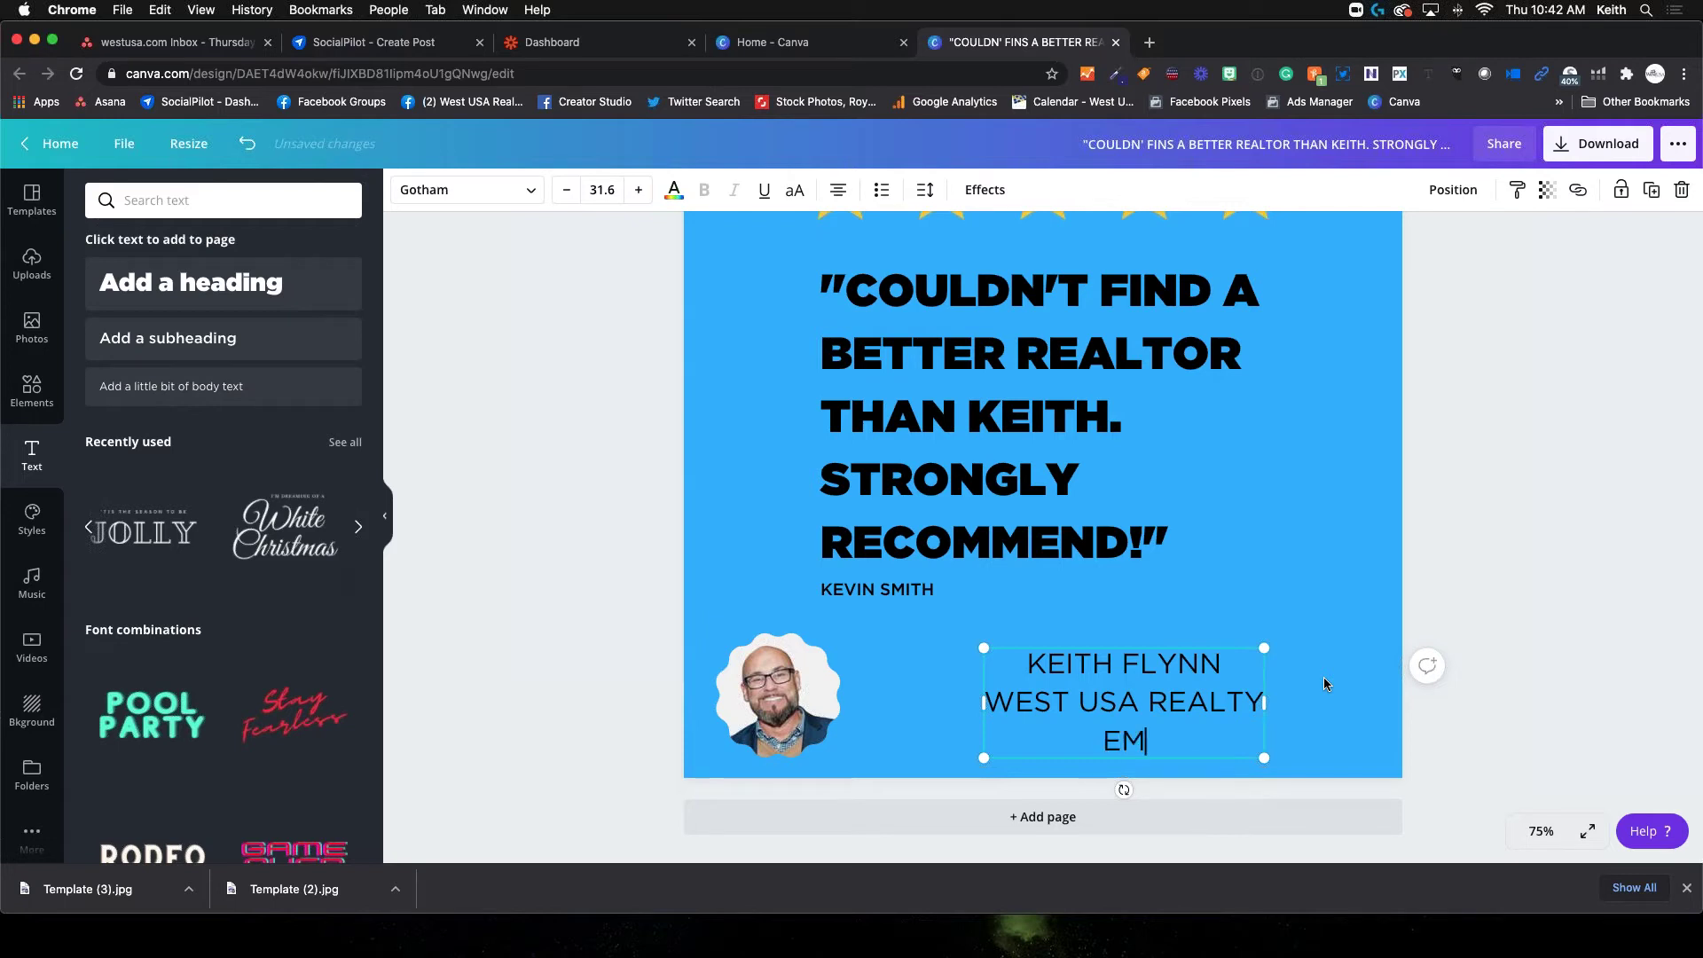
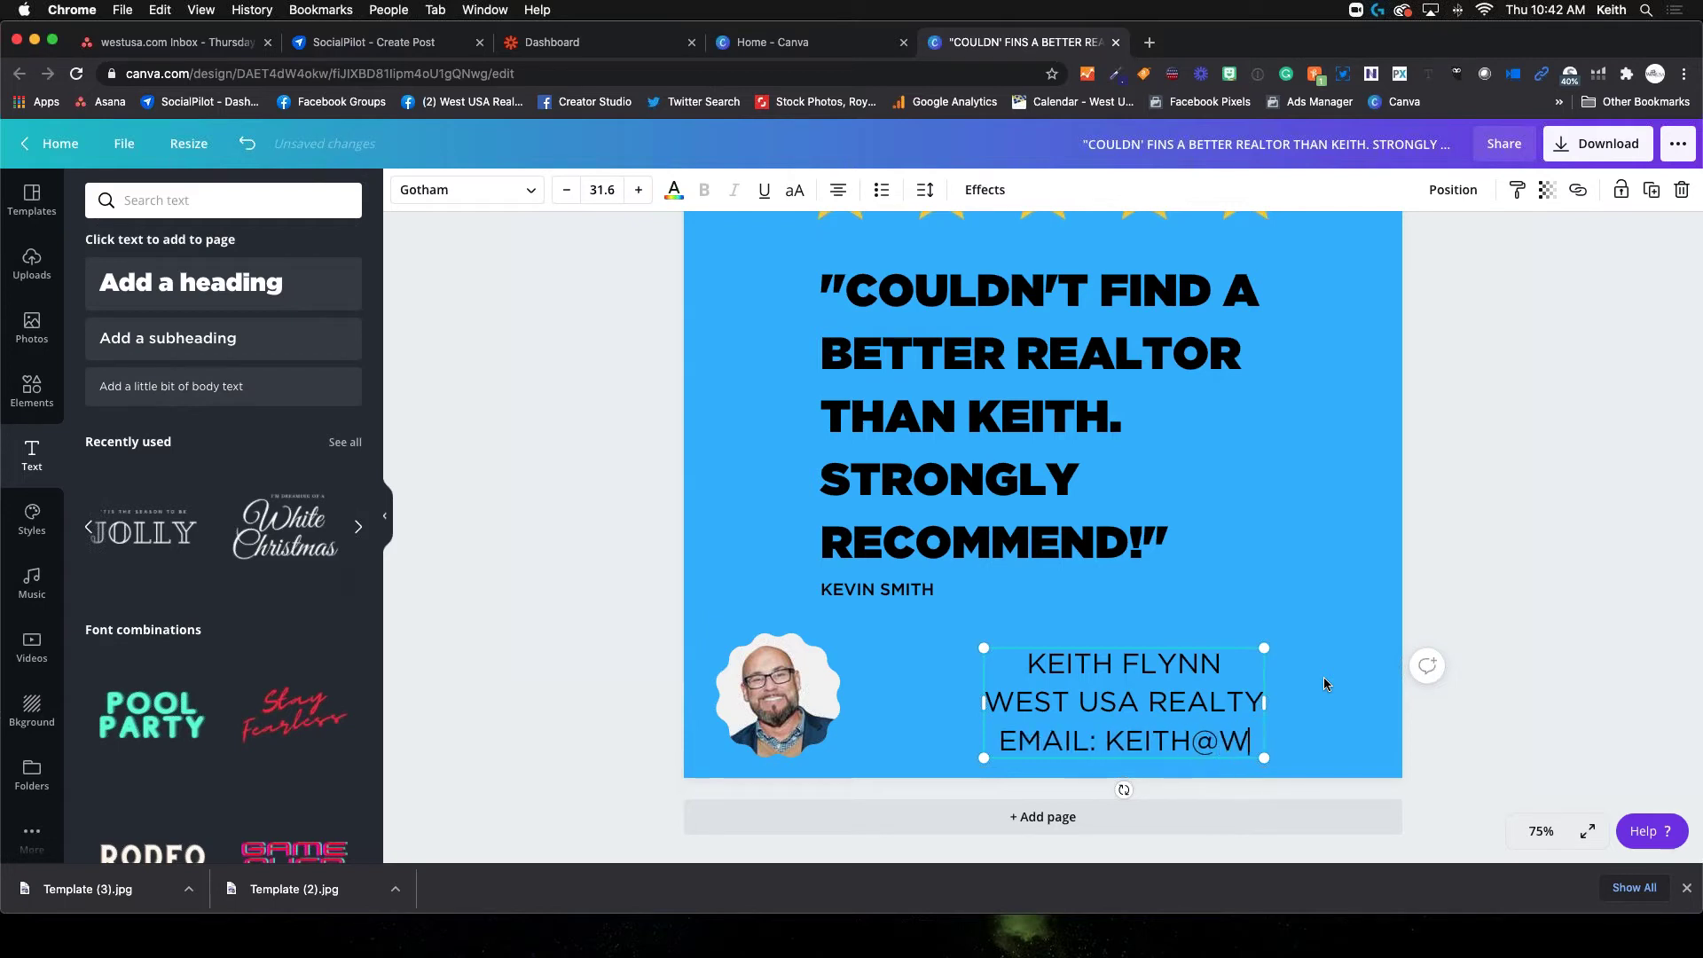
{"action": "key", "text": "Return"}
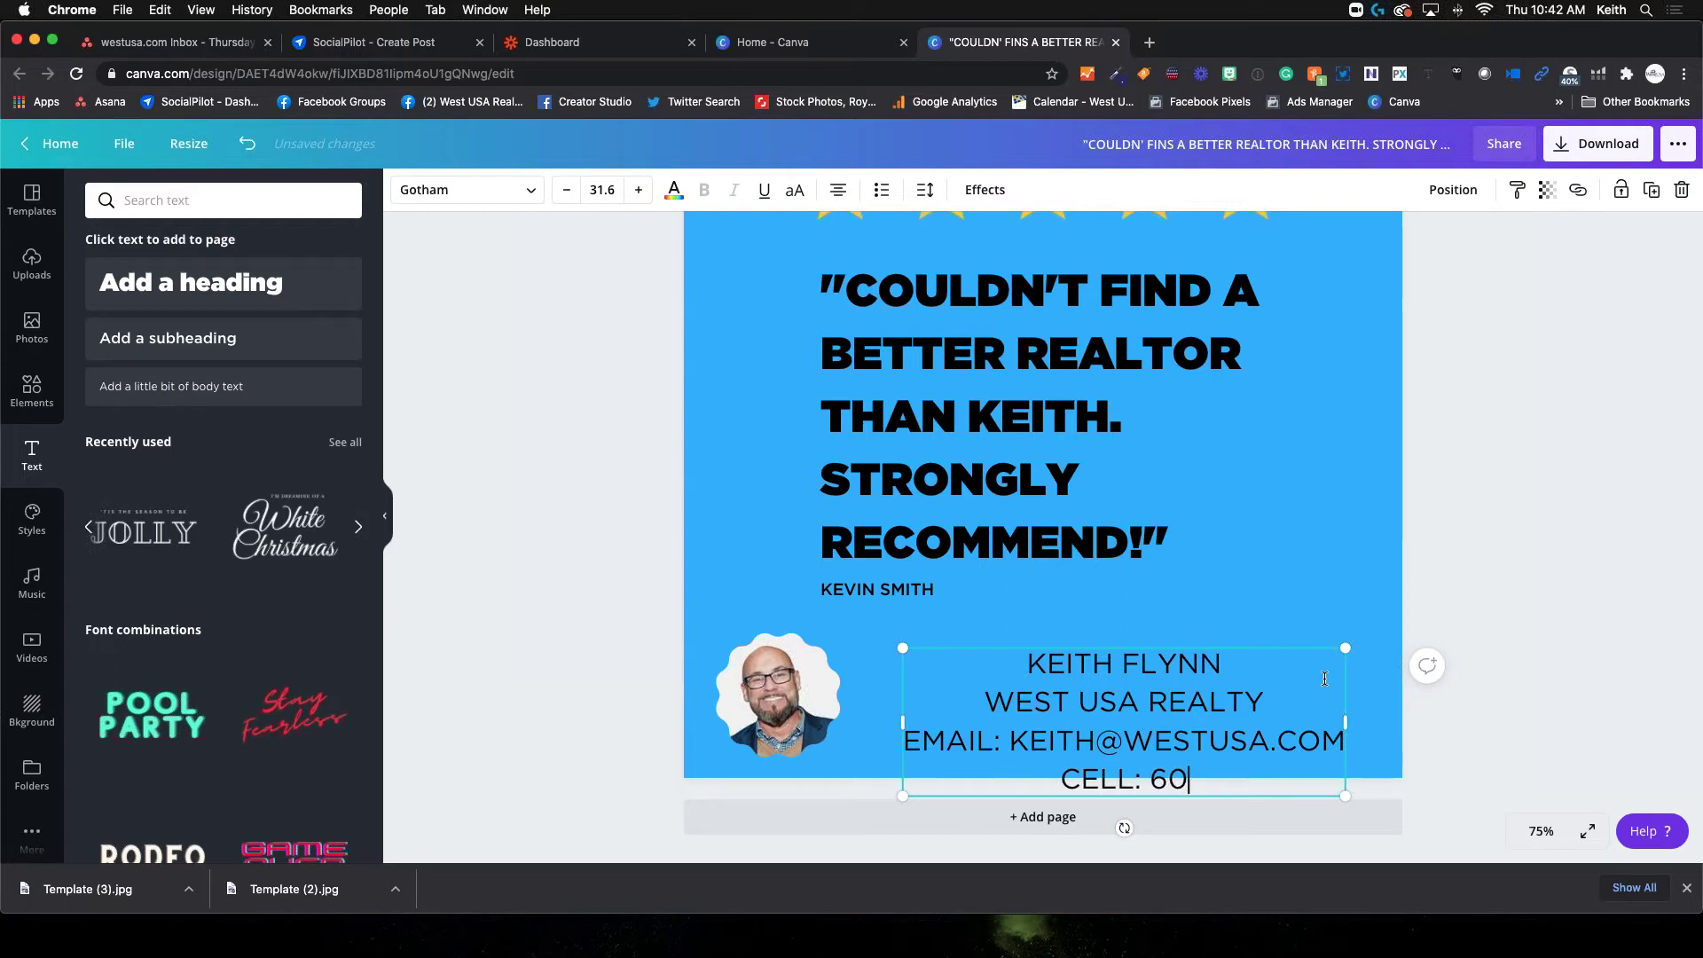
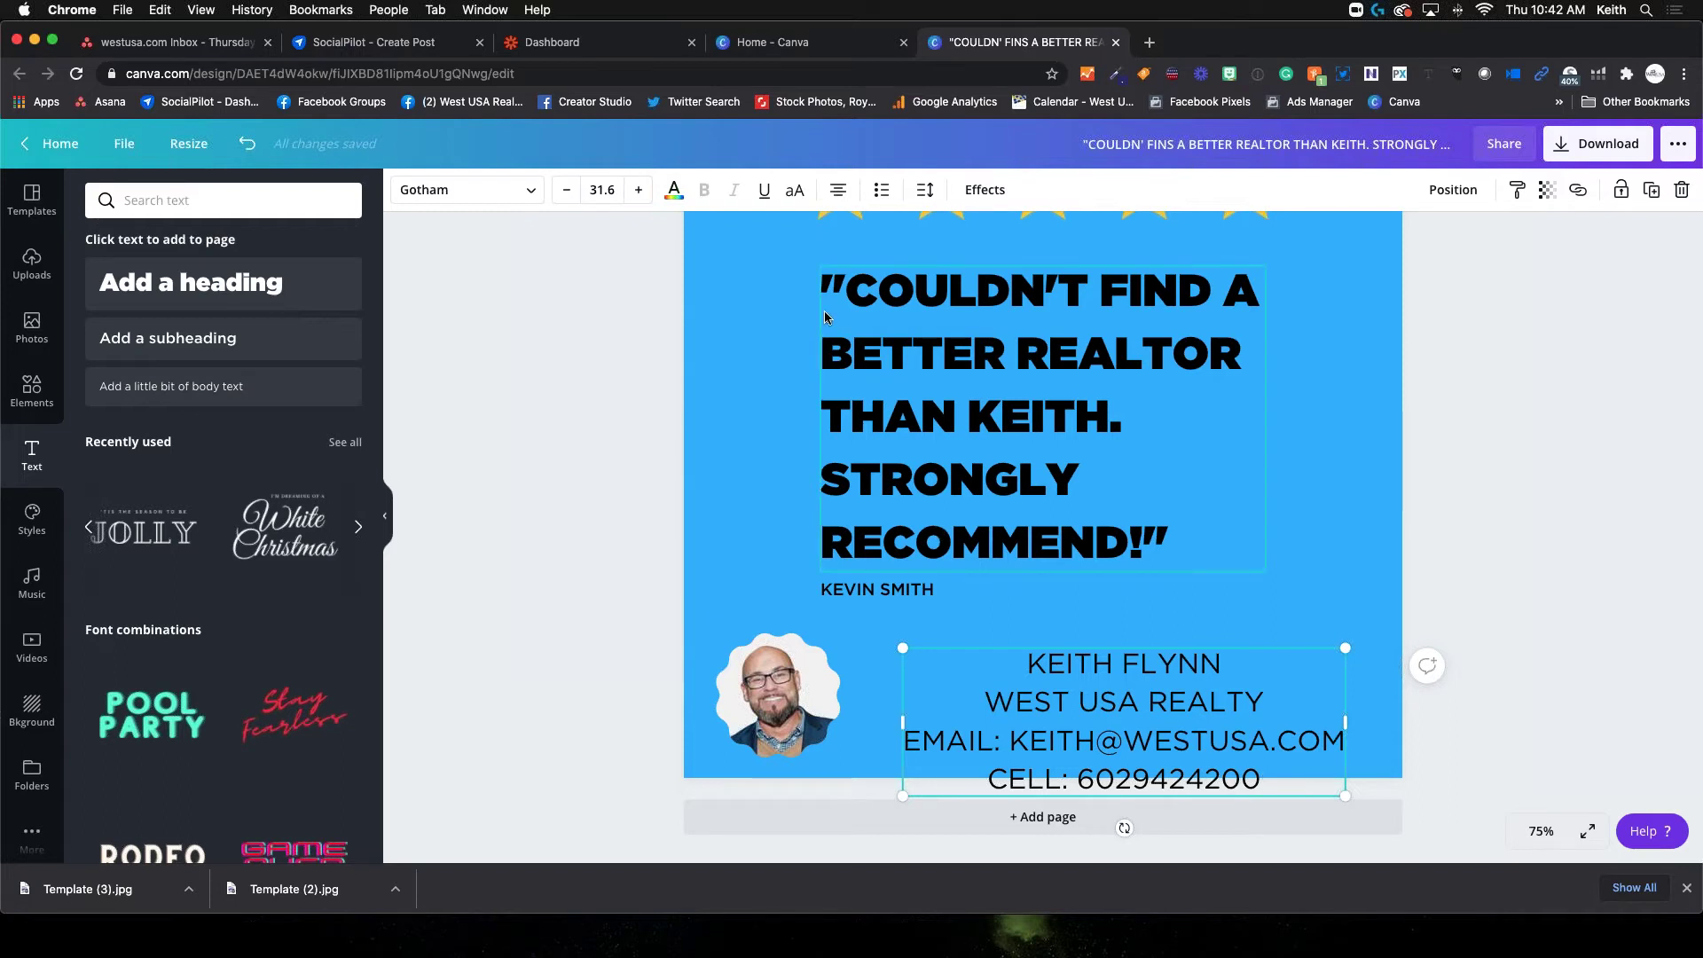
Left-align all four contact lines, shrink the block and place it beside the headshot
{"action": "left_click", "coordinate": [839, 191]}
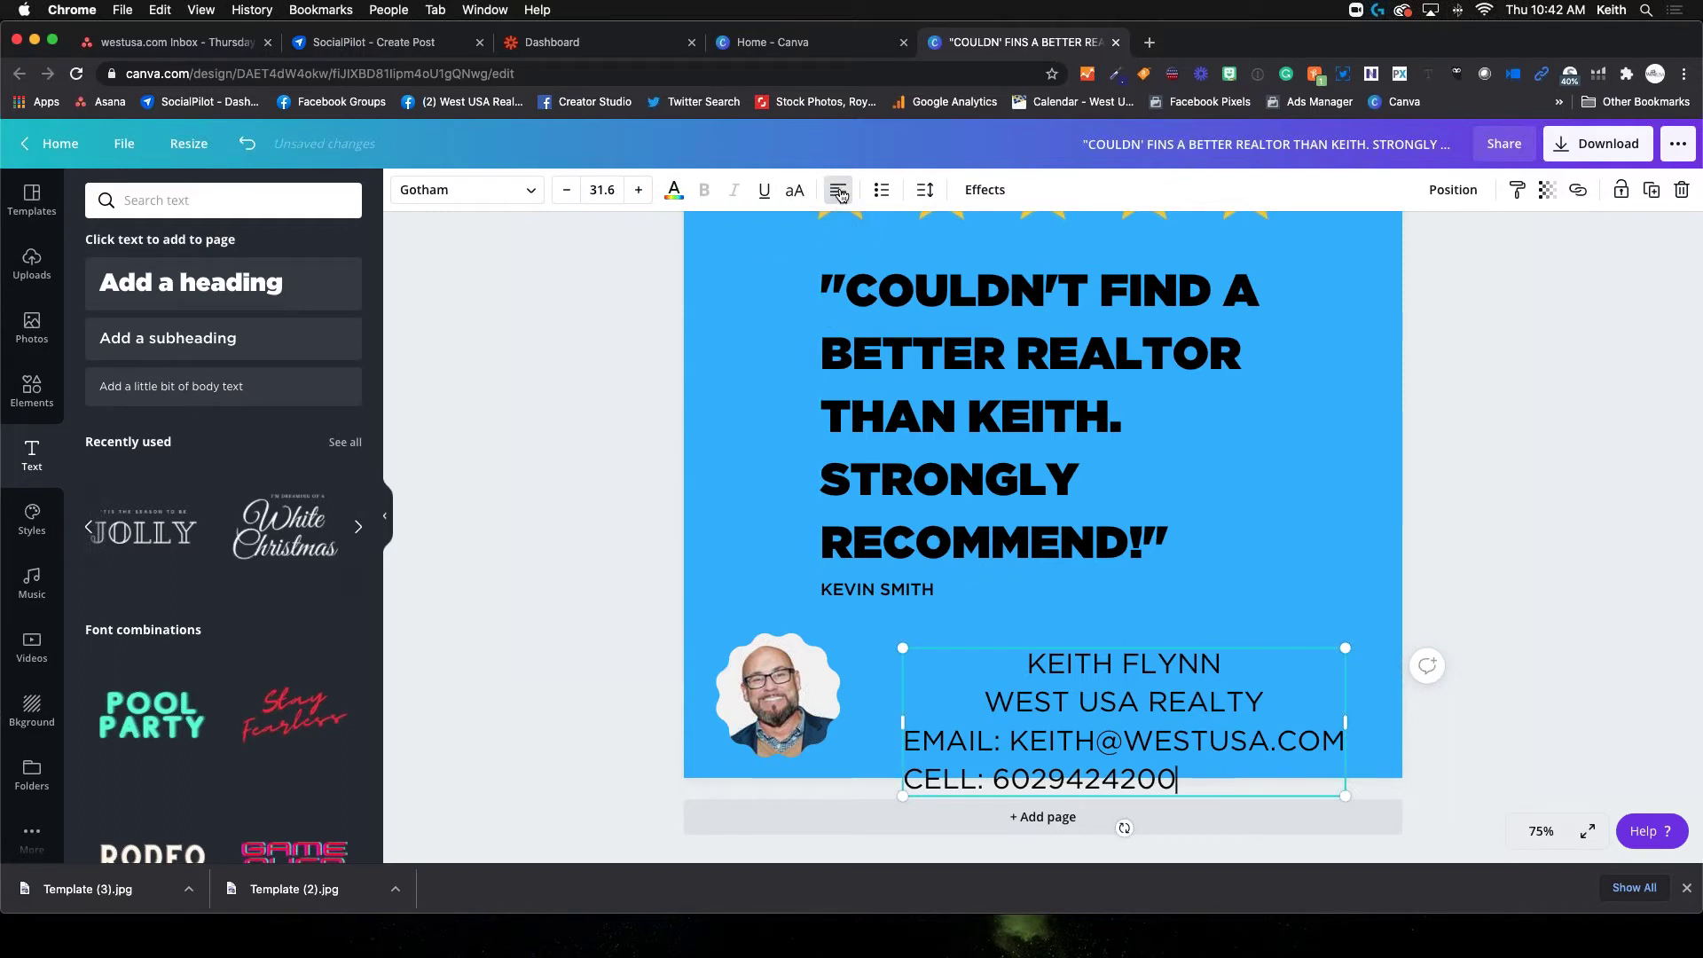
{"action": "left_click", "coordinate": [839, 191]}
{"action": "left_click", "coordinate": [839, 191]}
{"action": "left_click", "coordinate": [840, 192]}
{"action": "left_click_drag", "start_coordinate": [1027, 661], "coordinate": [1157, 797]}
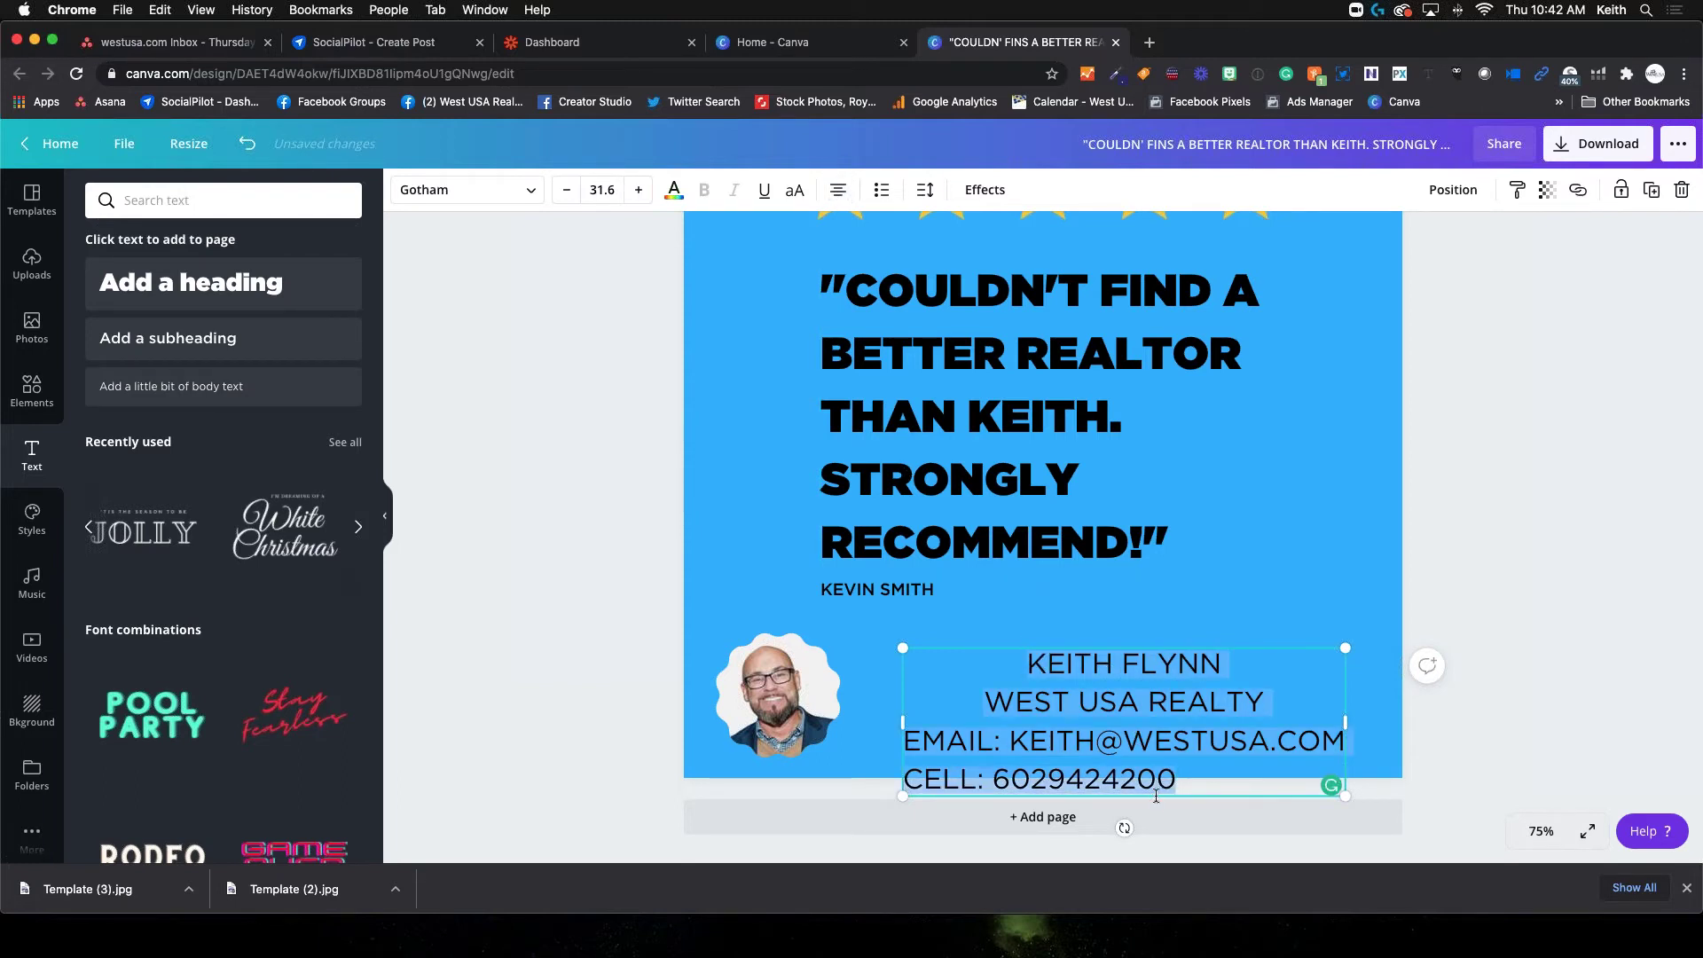
{"action": "left_click", "coordinate": [839, 192]}
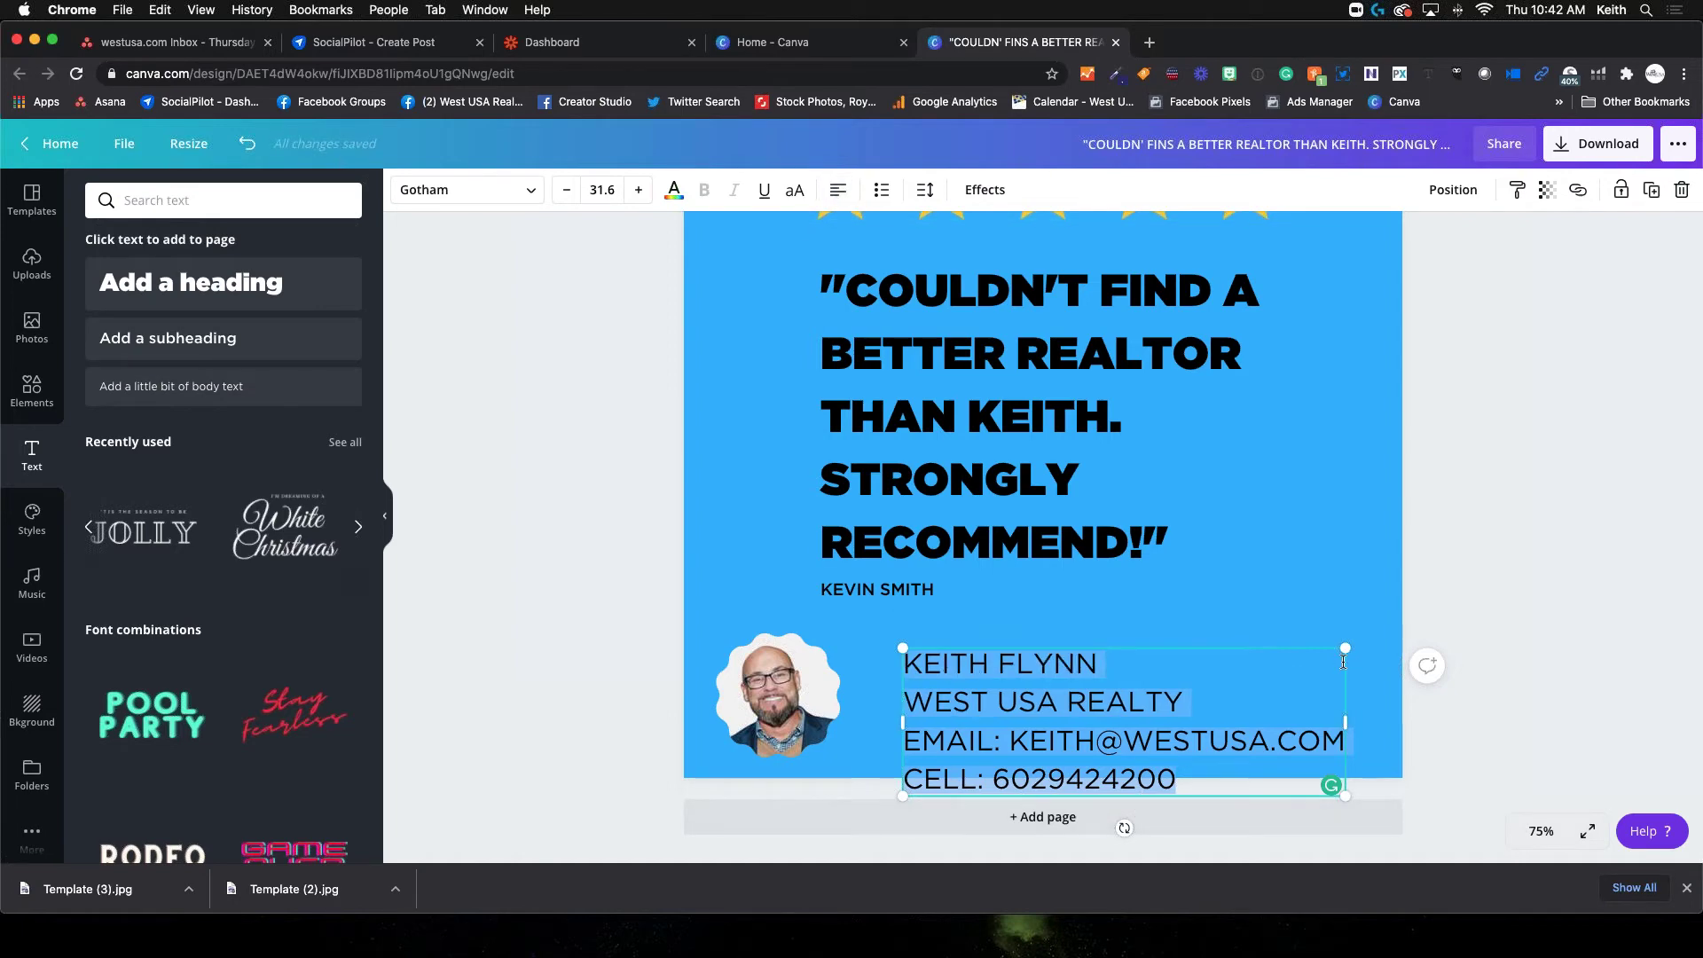
{"action": "left_click_drag", "start_coordinate": [1346, 648], "coordinate": [1110, 728]}
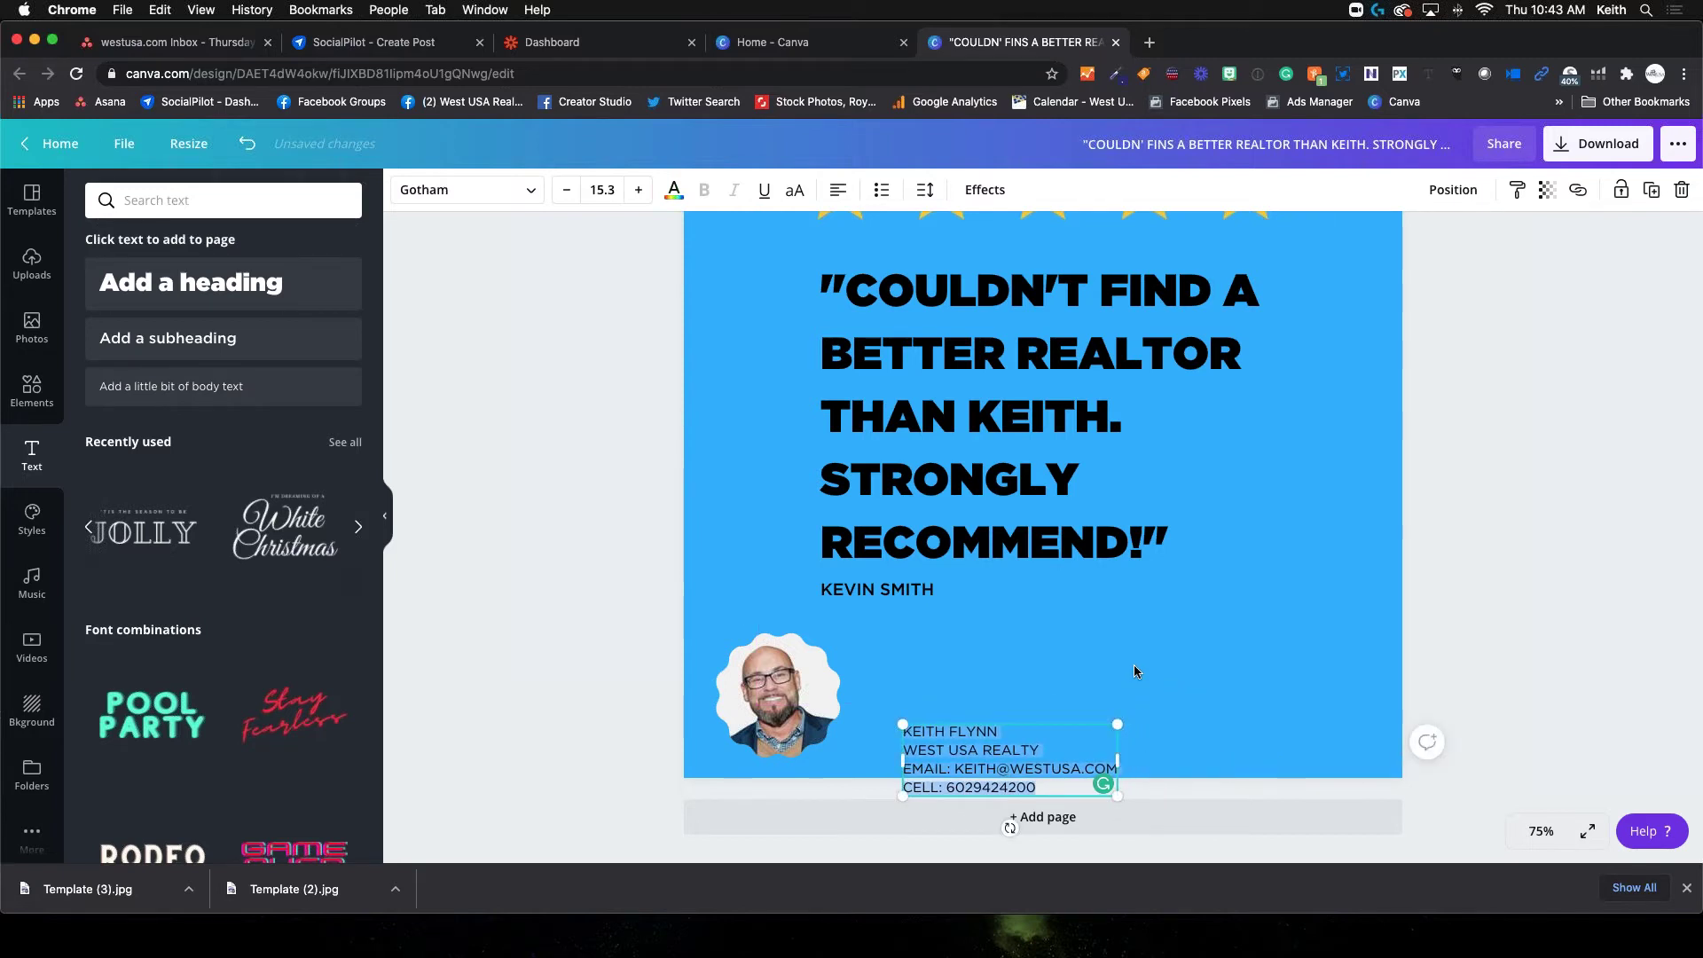
{"action": "left_click_drag", "start_coordinate": [976, 755], "coordinate": [940, 690]}
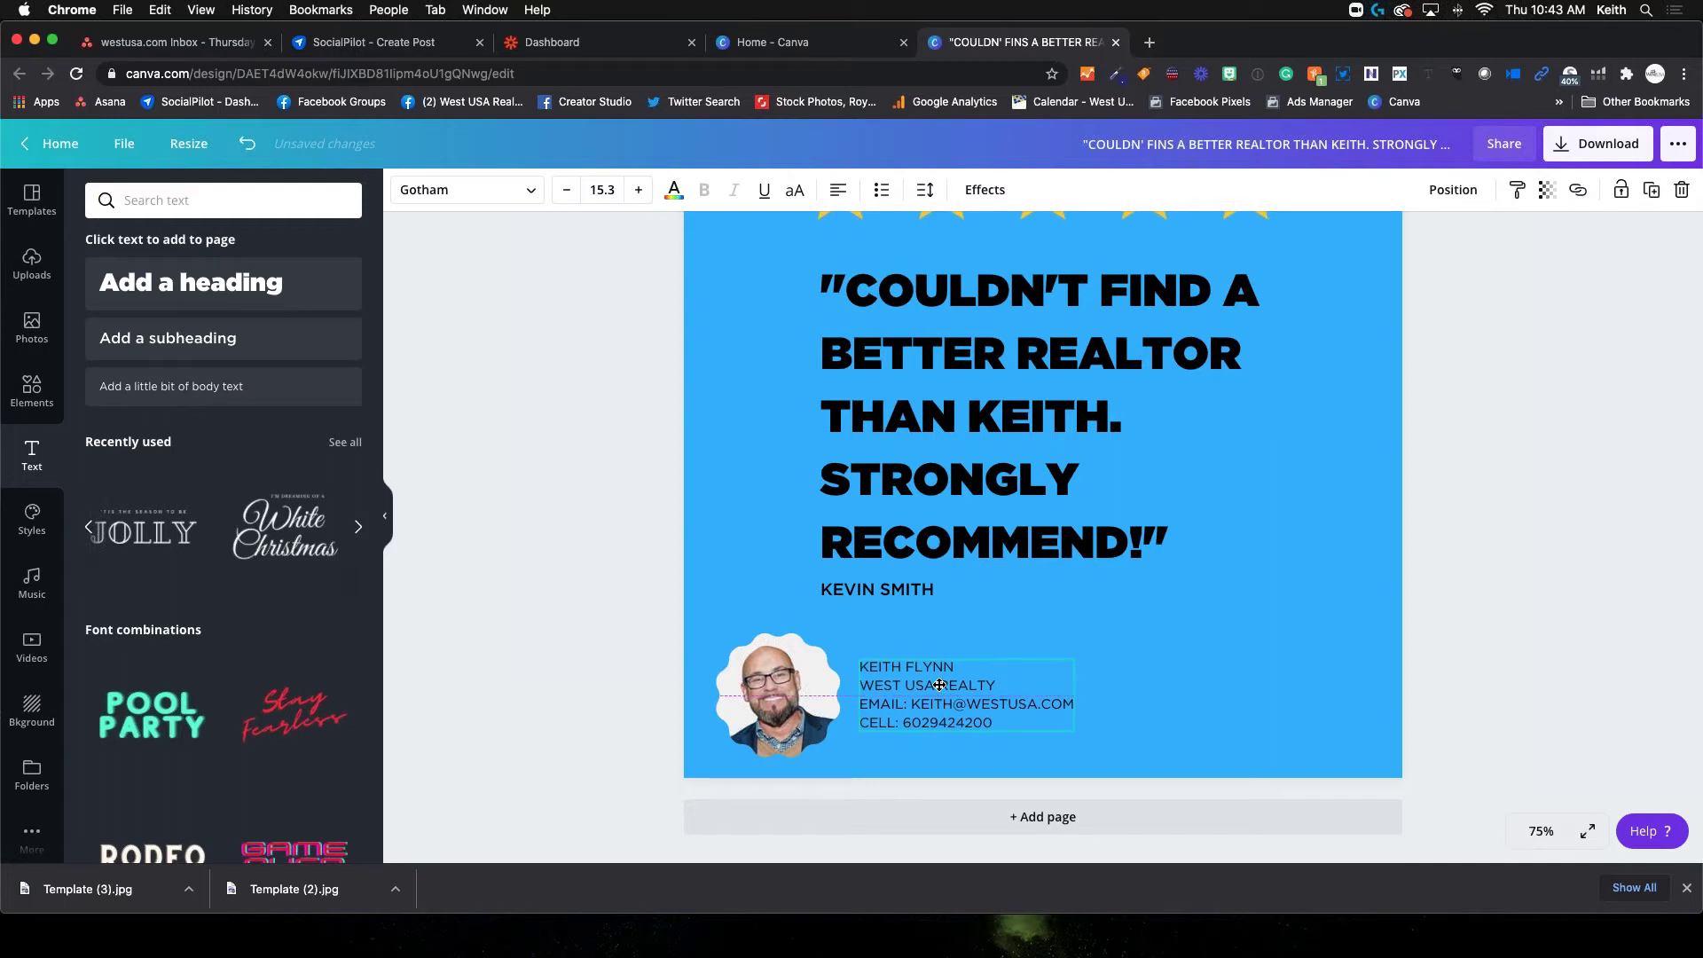
{"action": "left_click", "coordinate": [1584, 564]}
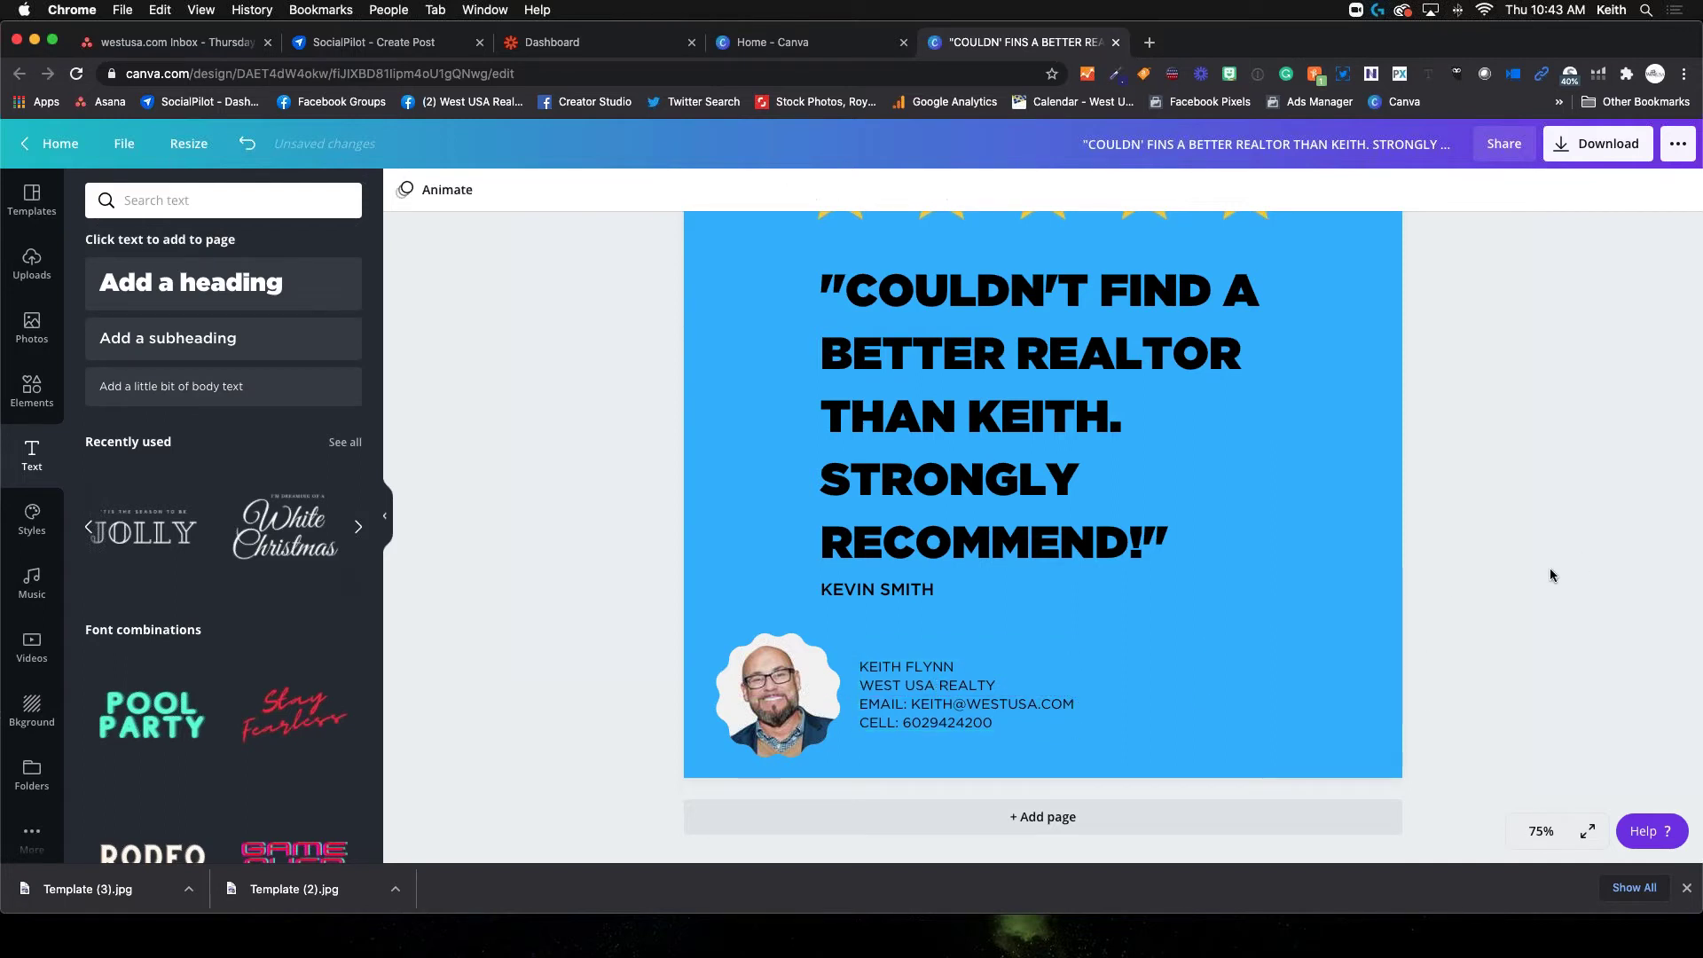
{"action": "scroll", "coordinate": [1232, 683], "scroll_direction": "up", "scroll_amount": 2}
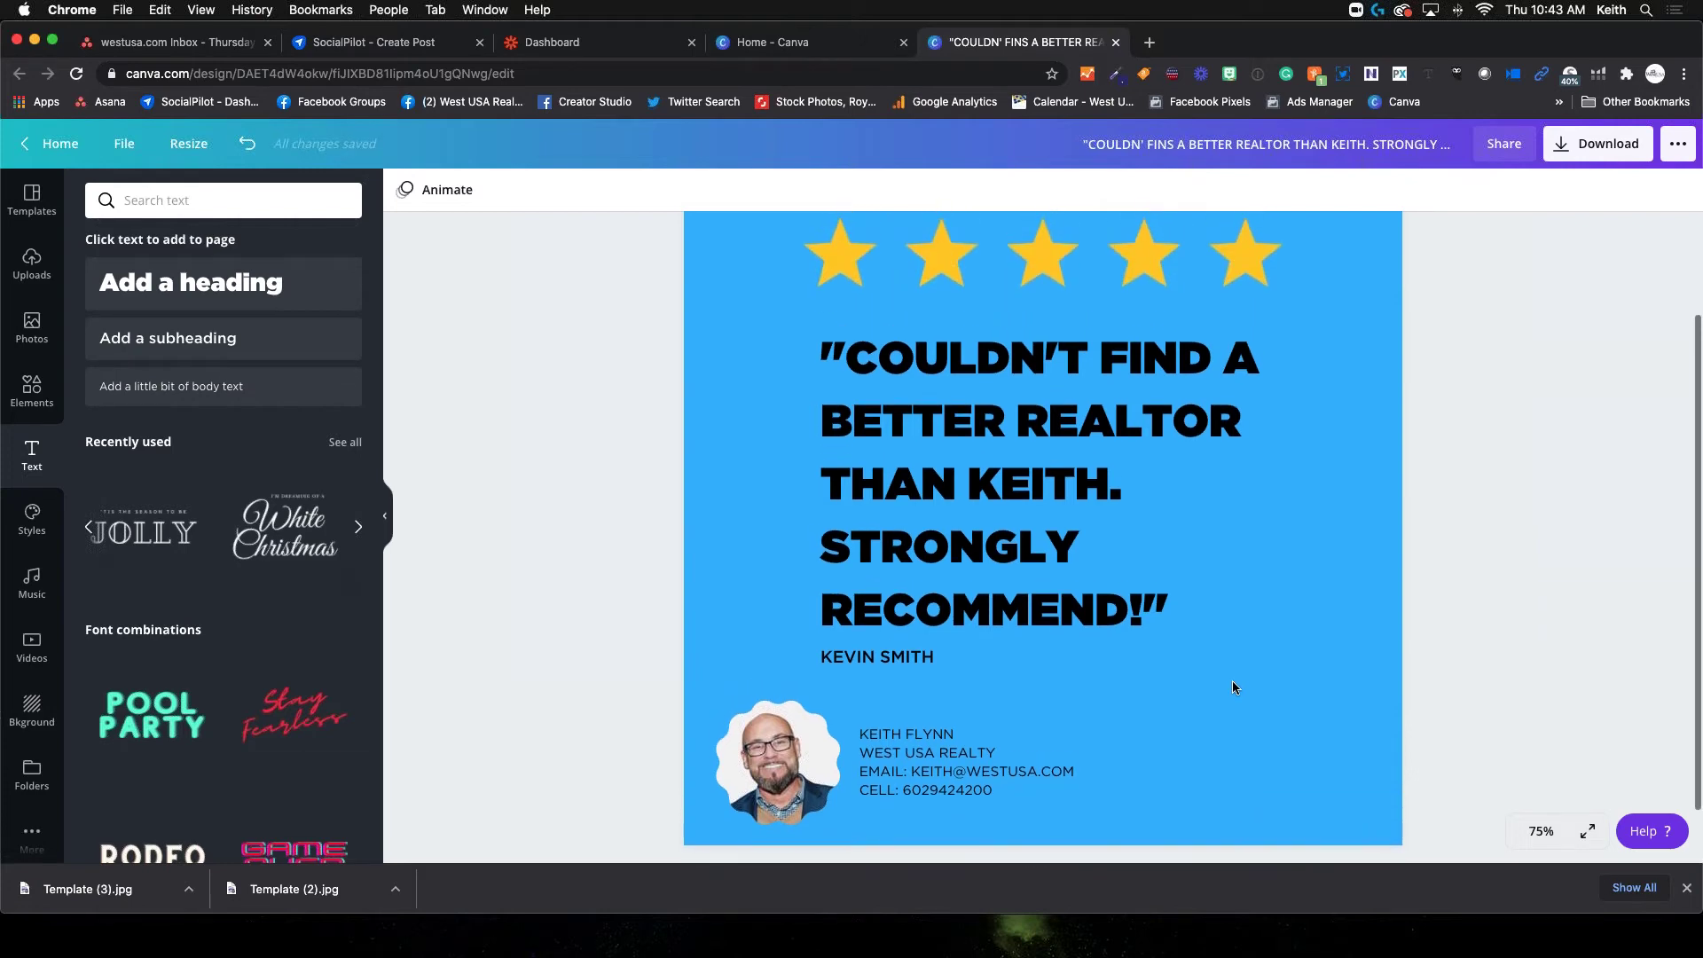
Select the testimonial quote and try, then remove, a Shadow text effect
{"action": "scroll", "coordinate": [1233, 687], "scroll_direction": "down", "scroll_amount": 2}
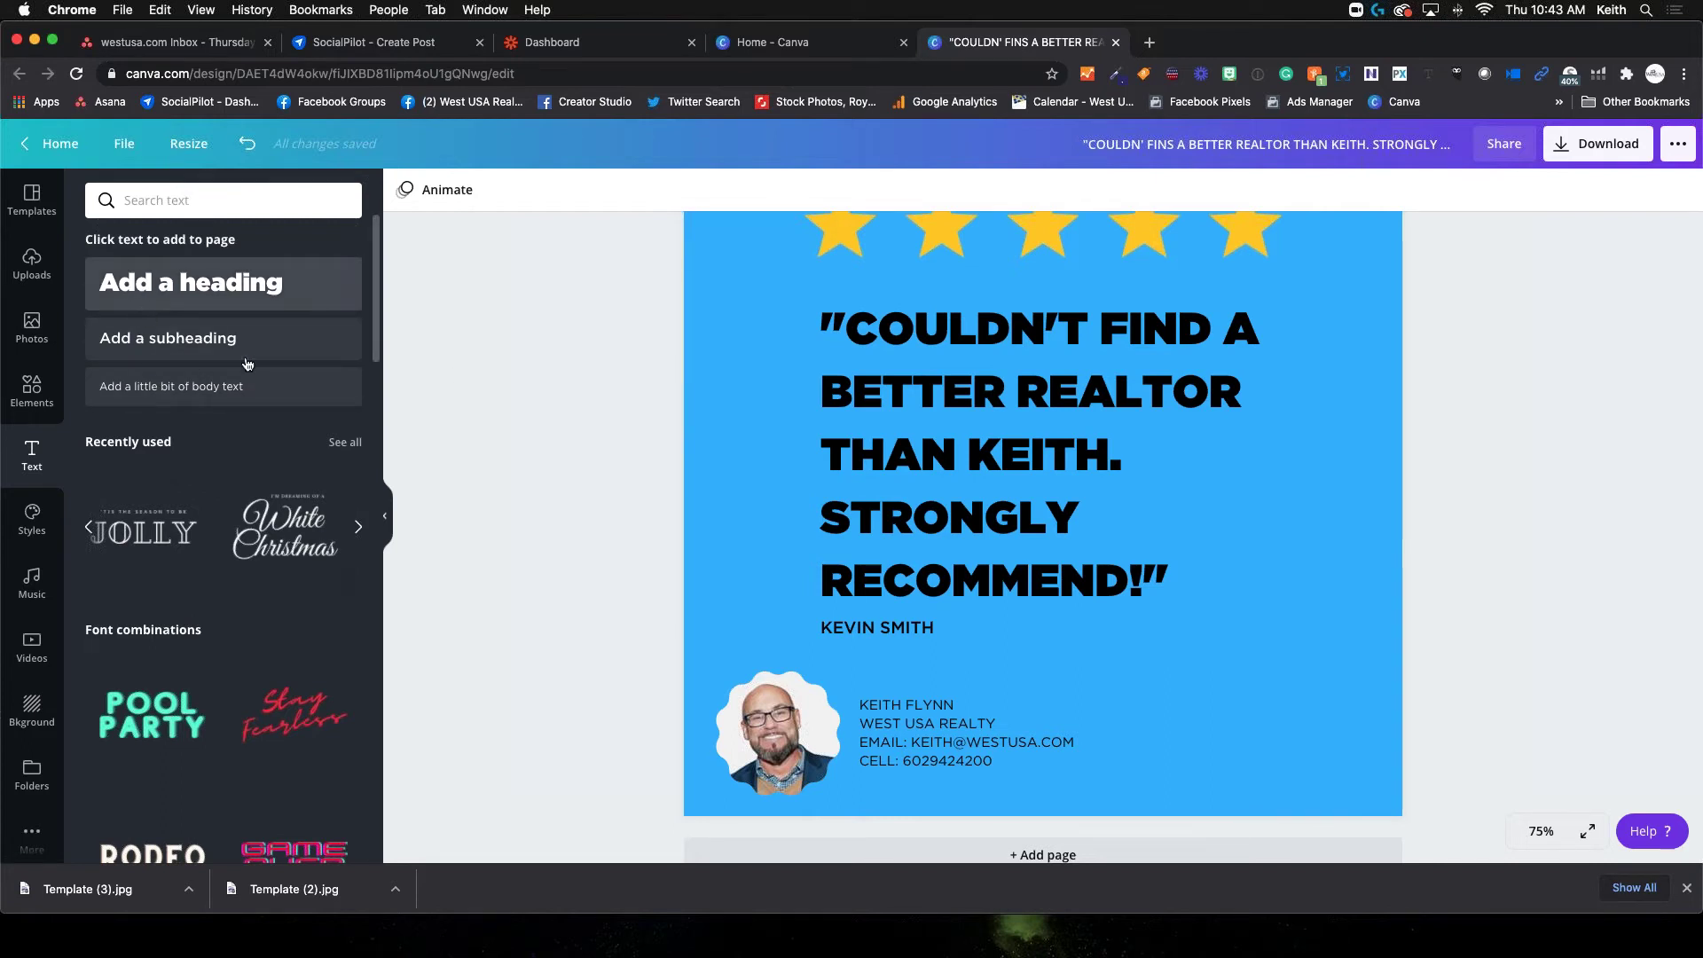
{"action": "left_click", "coordinate": [991, 389]}
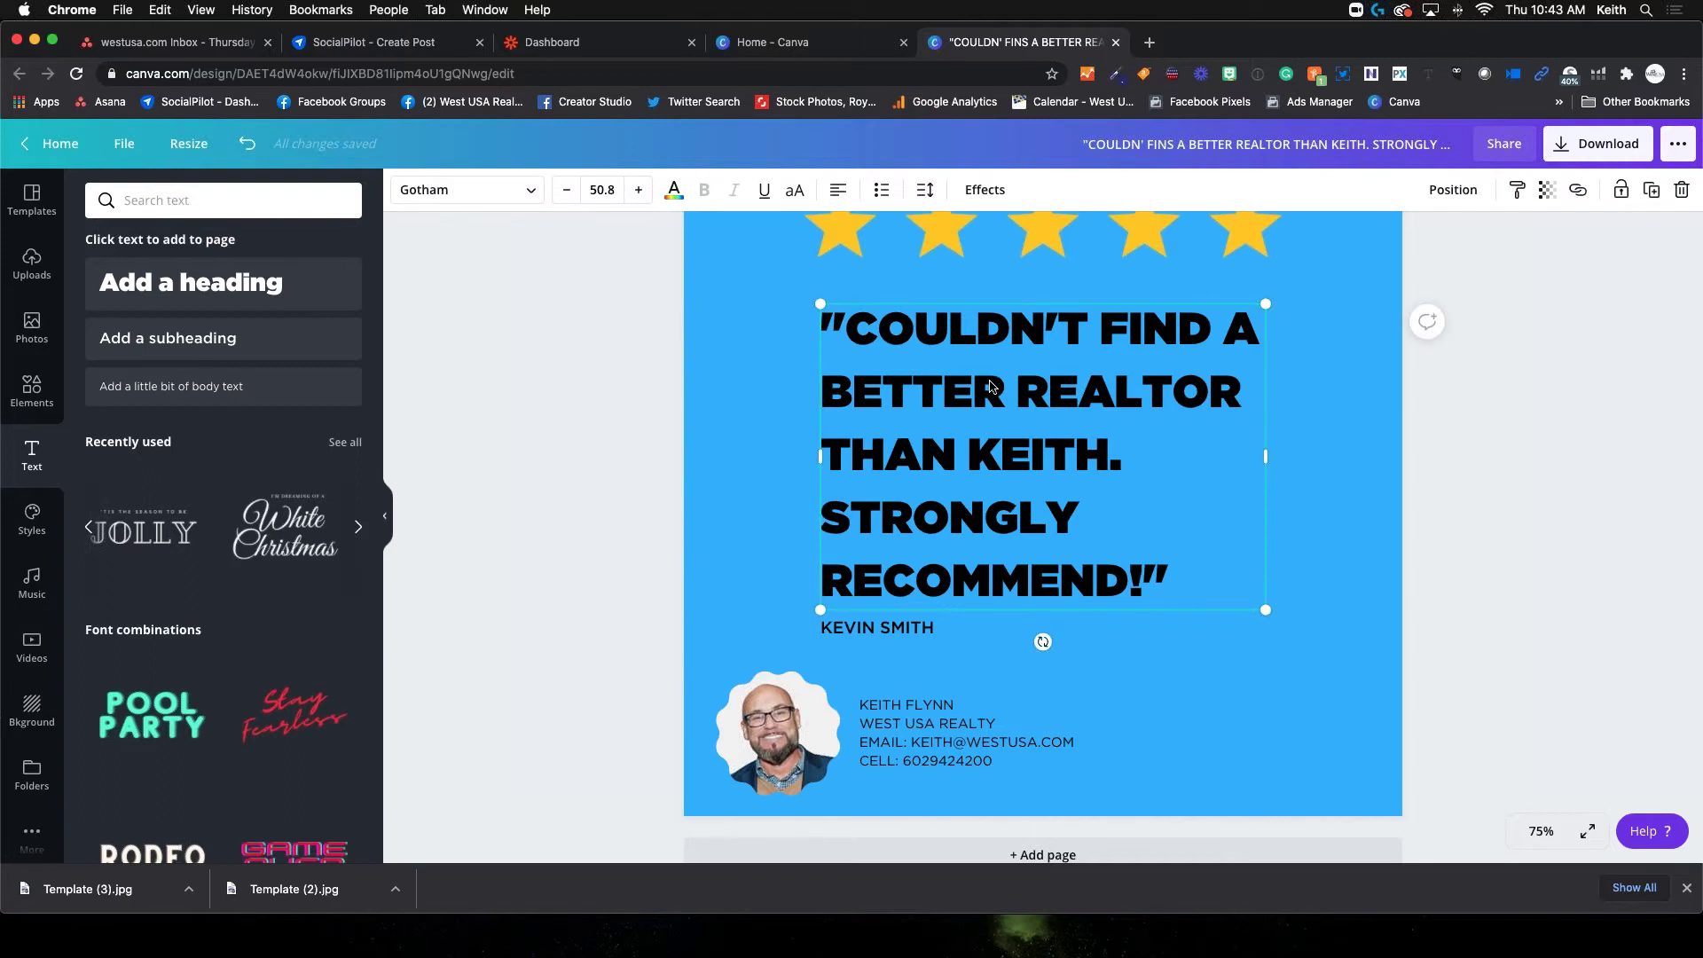
{"action": "scroll", "coordinate": [967, 425], "scroll_direction": "up", "scroll_amount": 1}
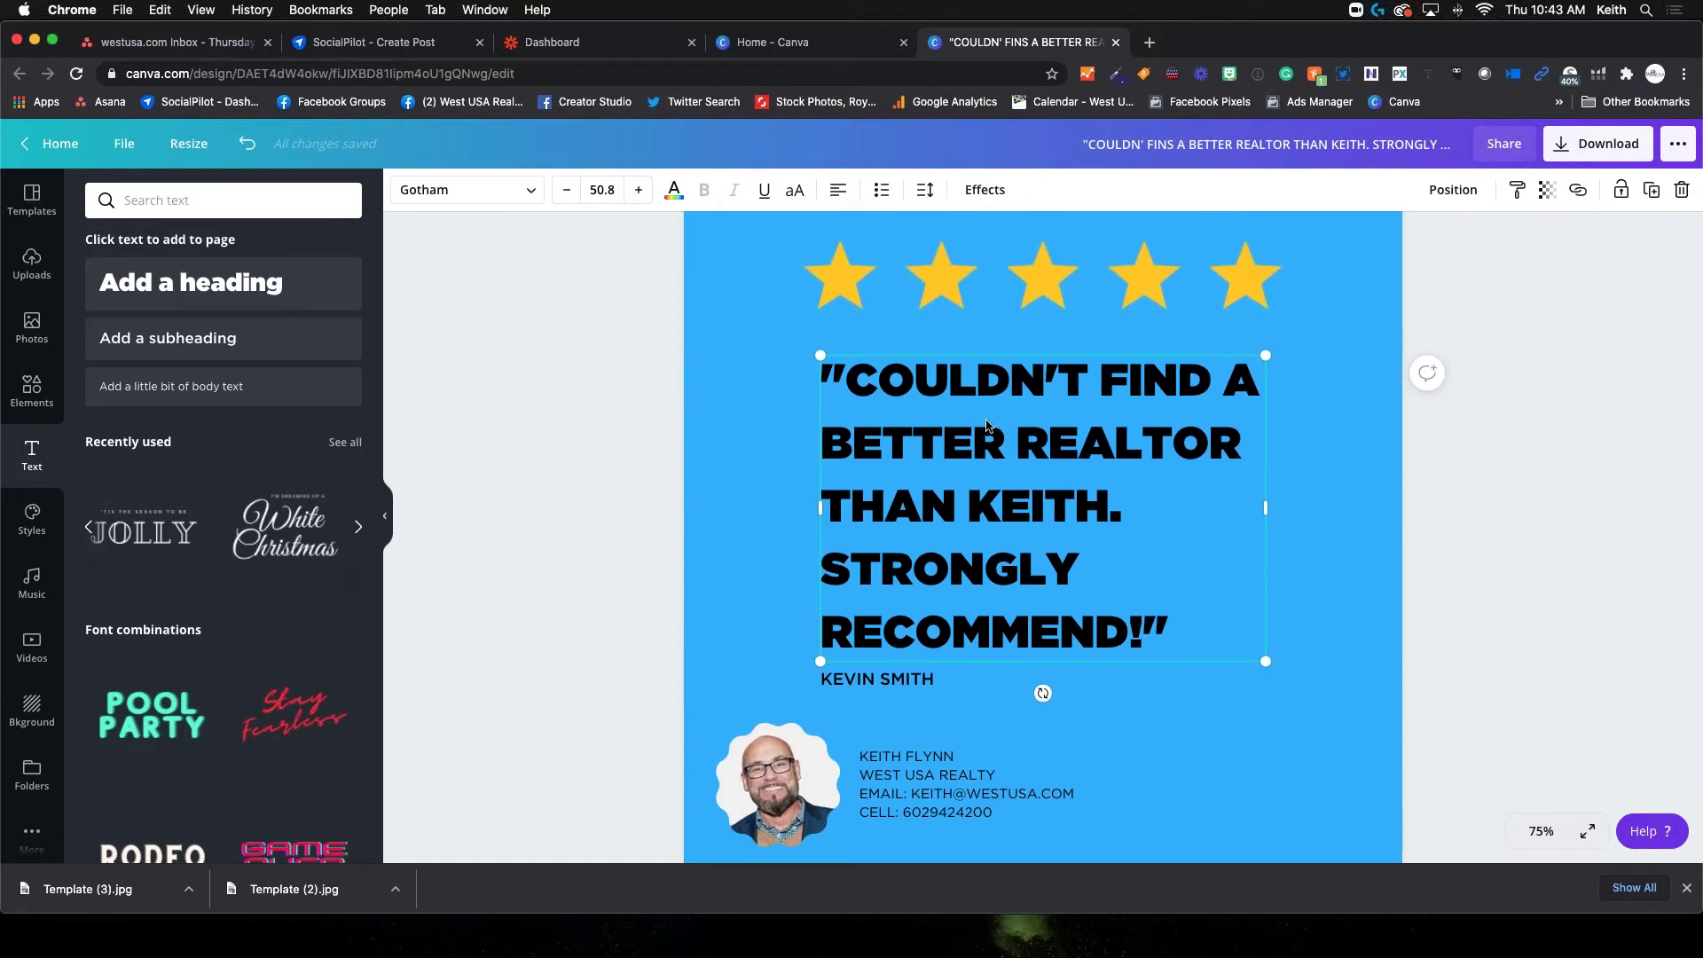
{"action": "left_click", "coordinate": [979, 189]}
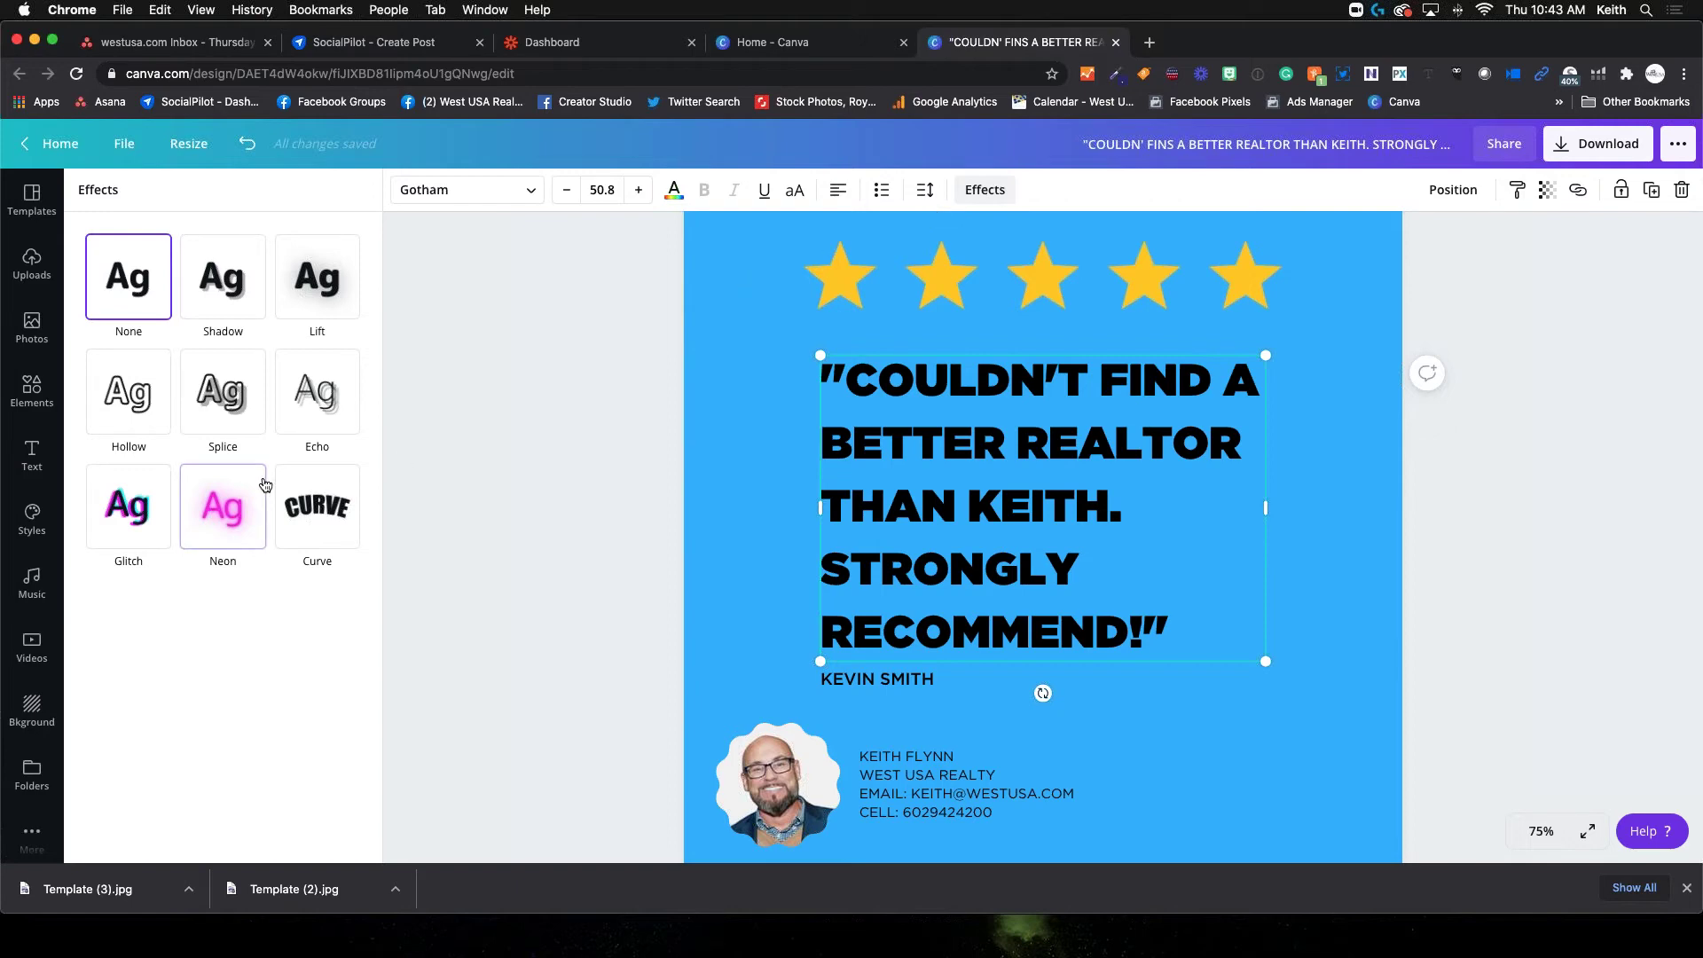
{"action": "left_click", "coordinate": [217, 297]}
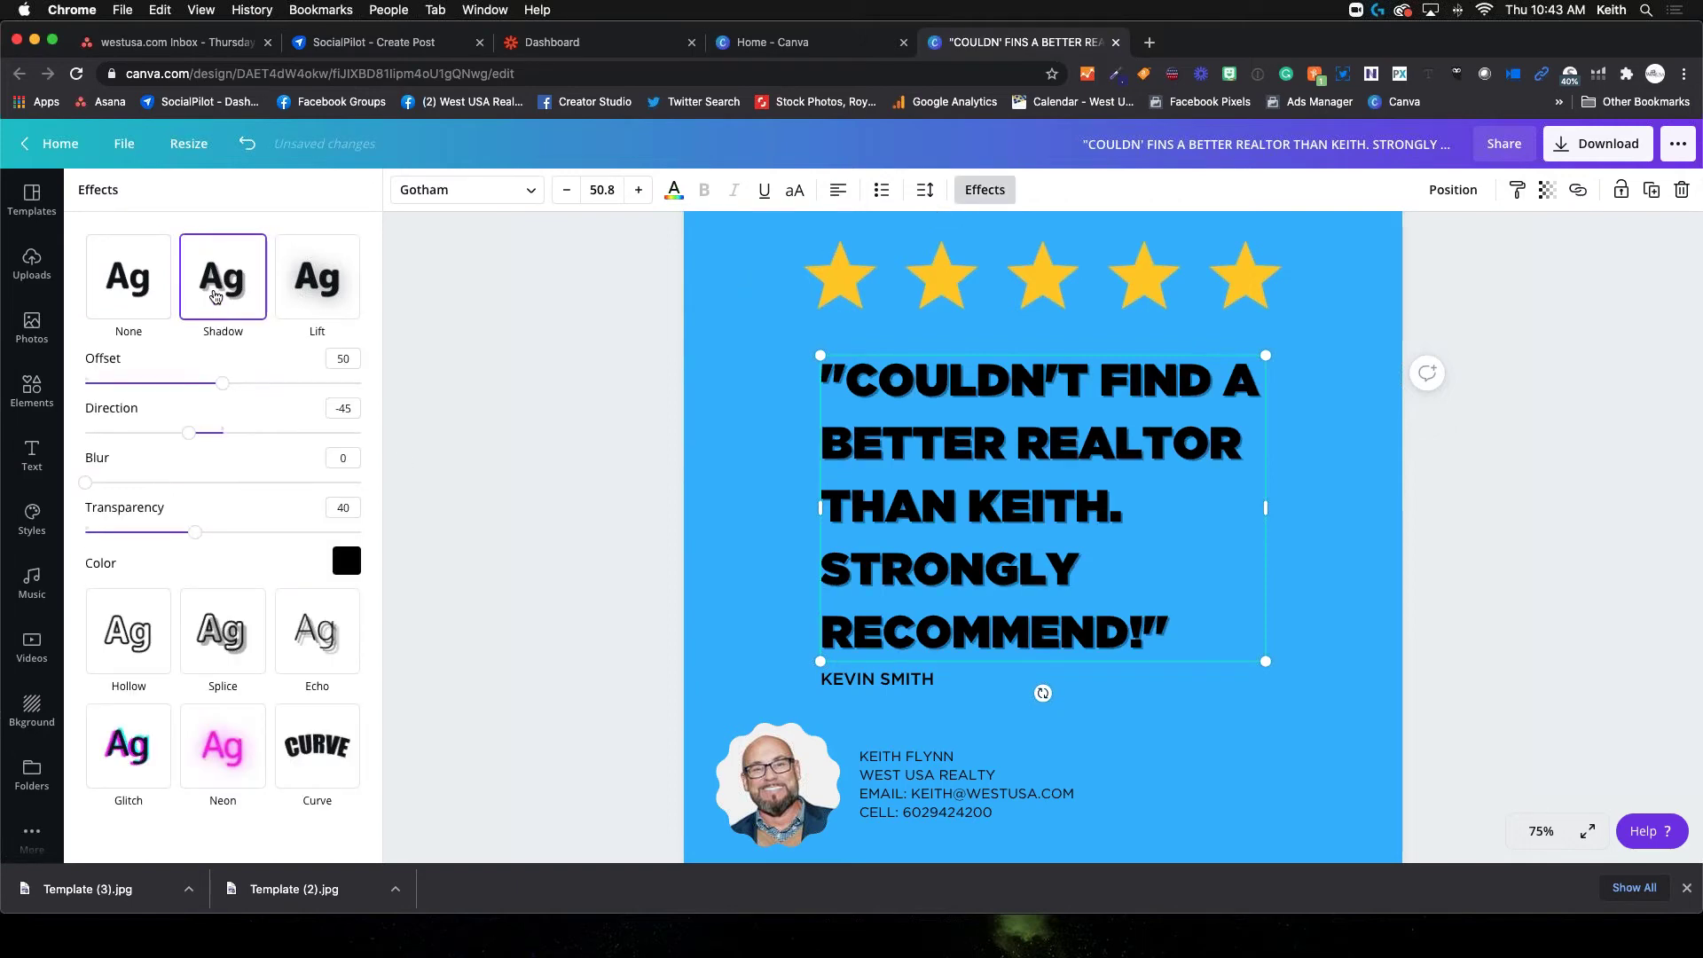
{"action": "left_click", "coordinate": [989, 192]}
{"action": "left_click", "coordinate": [991, 192]}
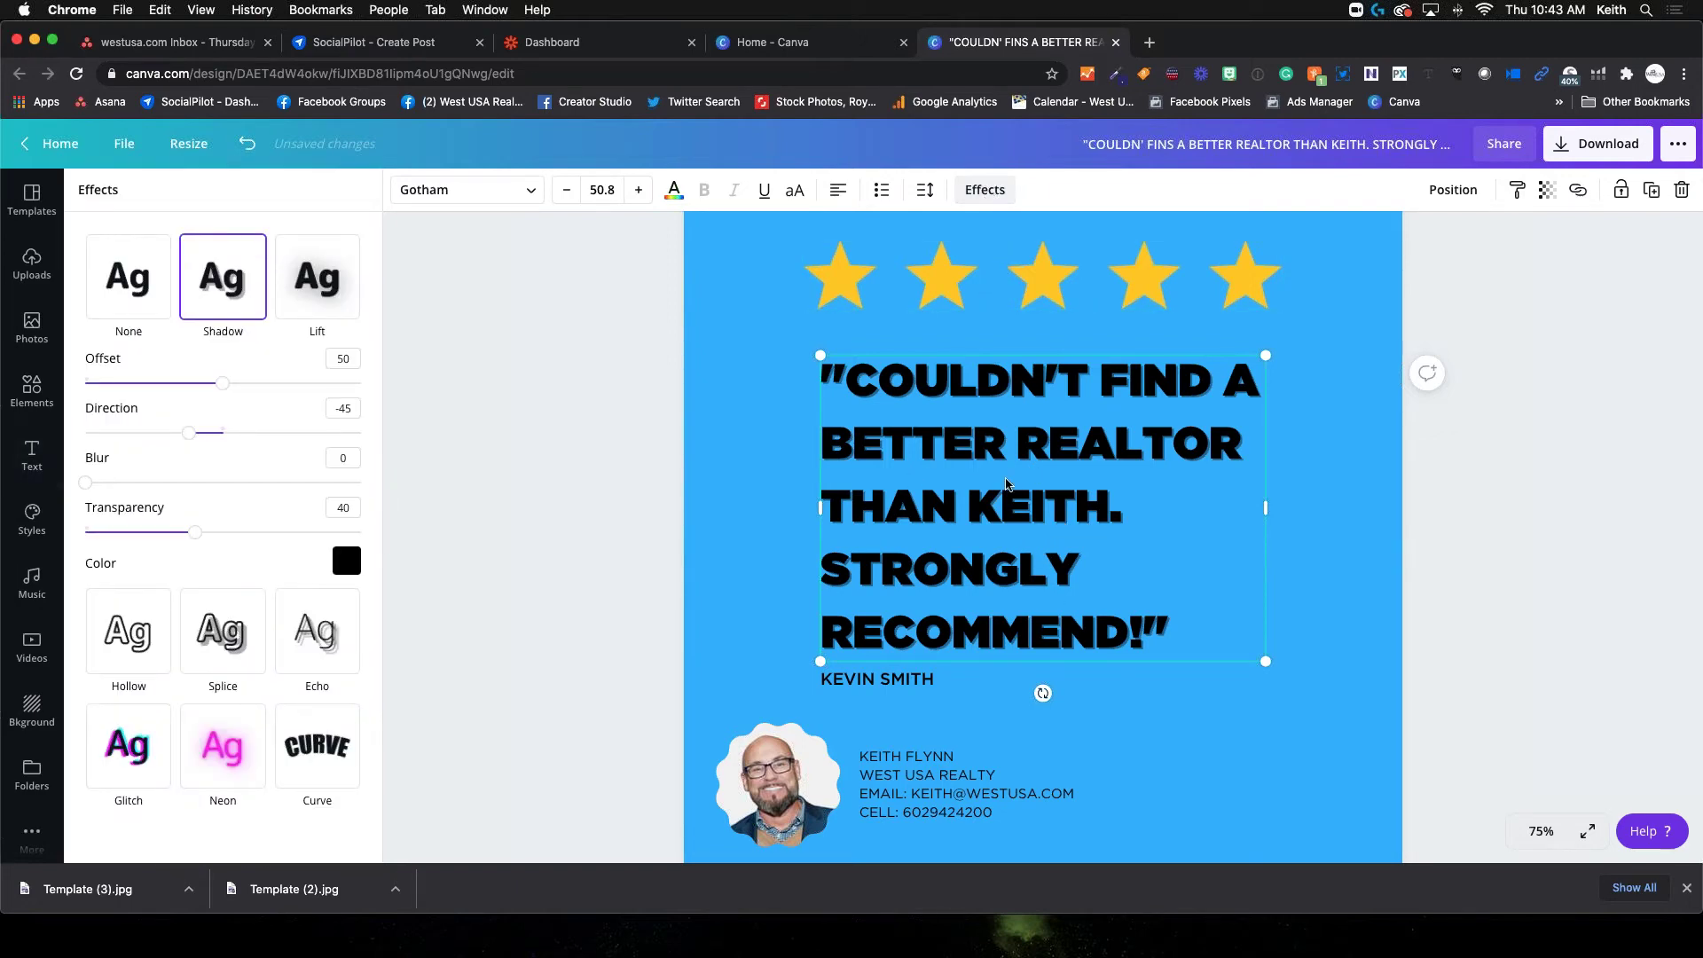
{"action": "left_click", "coordinate": [154, 295]}
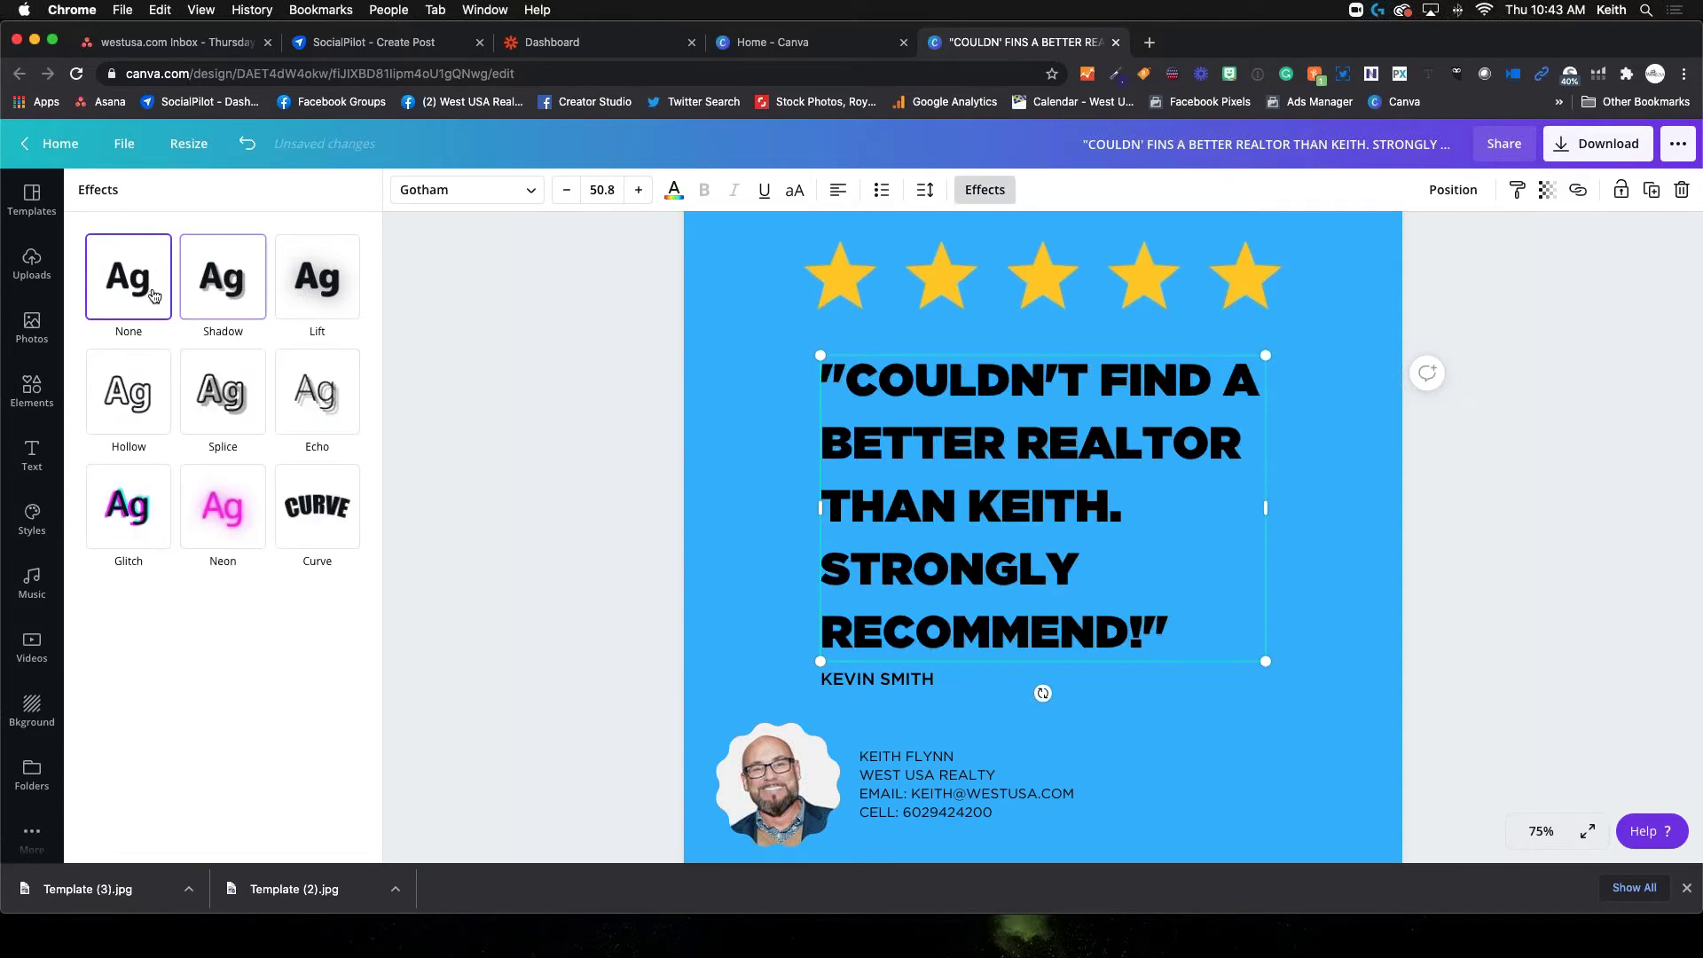
Try Lift, Splice, Hollow and Curve on the quote, undo the curve, and finish with a shadow-style effect
{"action": "left_click", "coordinate": [211, 292]}
{"action": "left_click", "coordinate": [319, 285]}
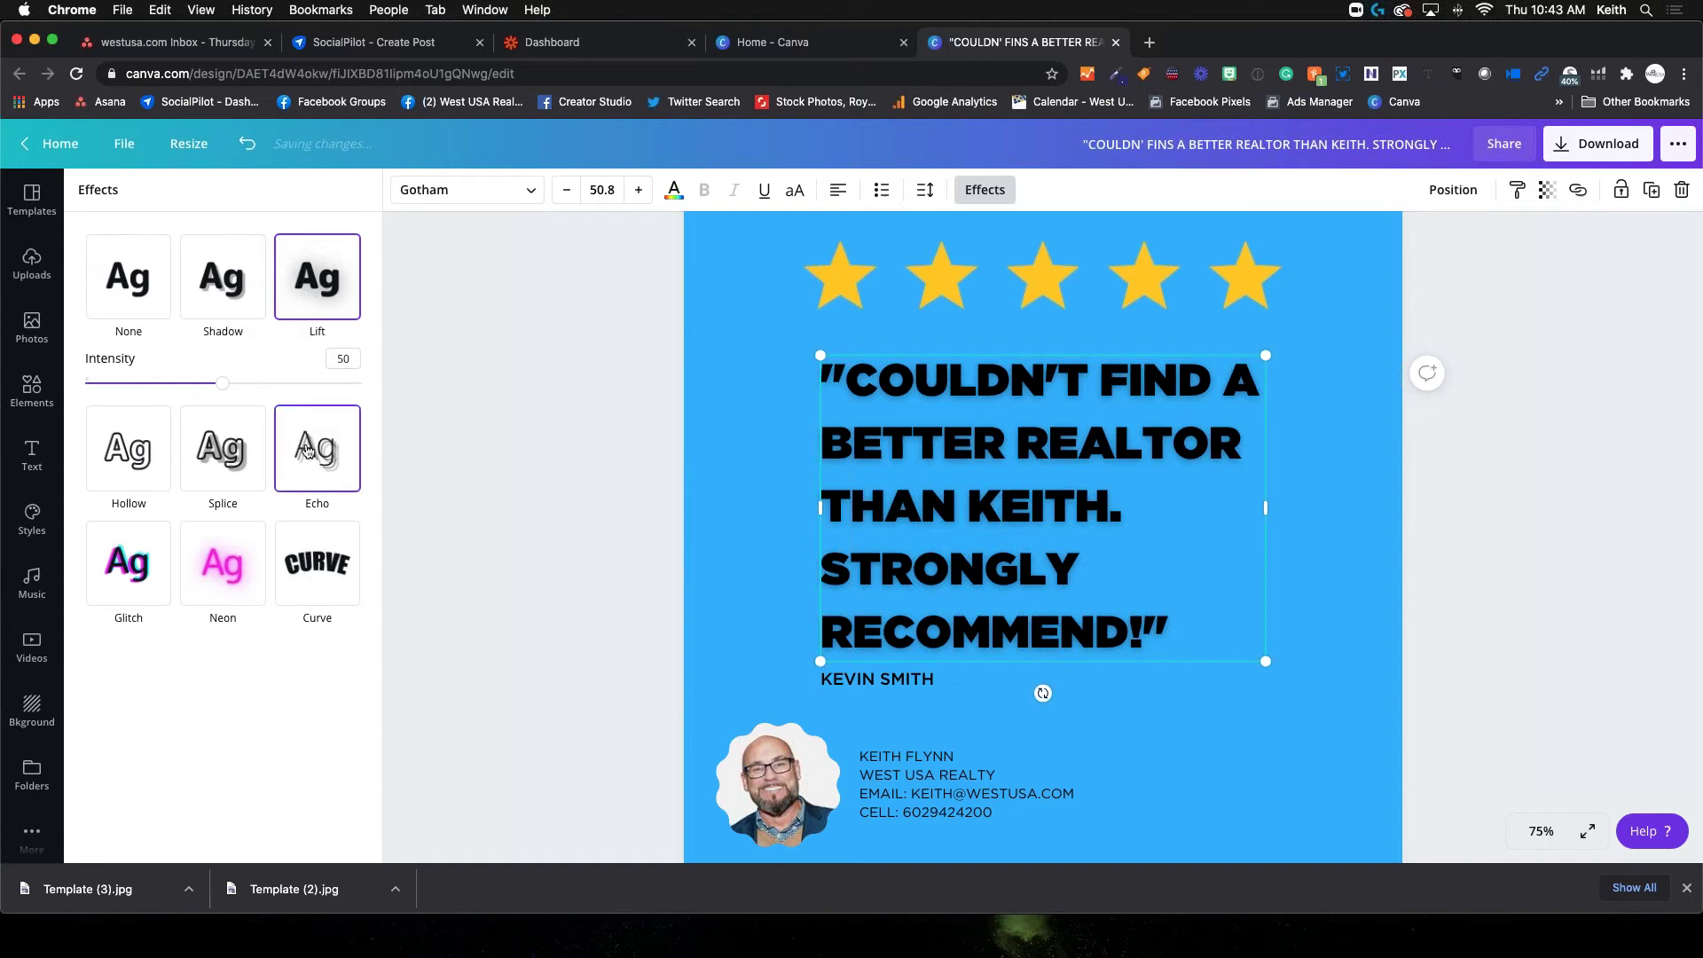
{"action": "left_click", "coordinate": [248, 470]}
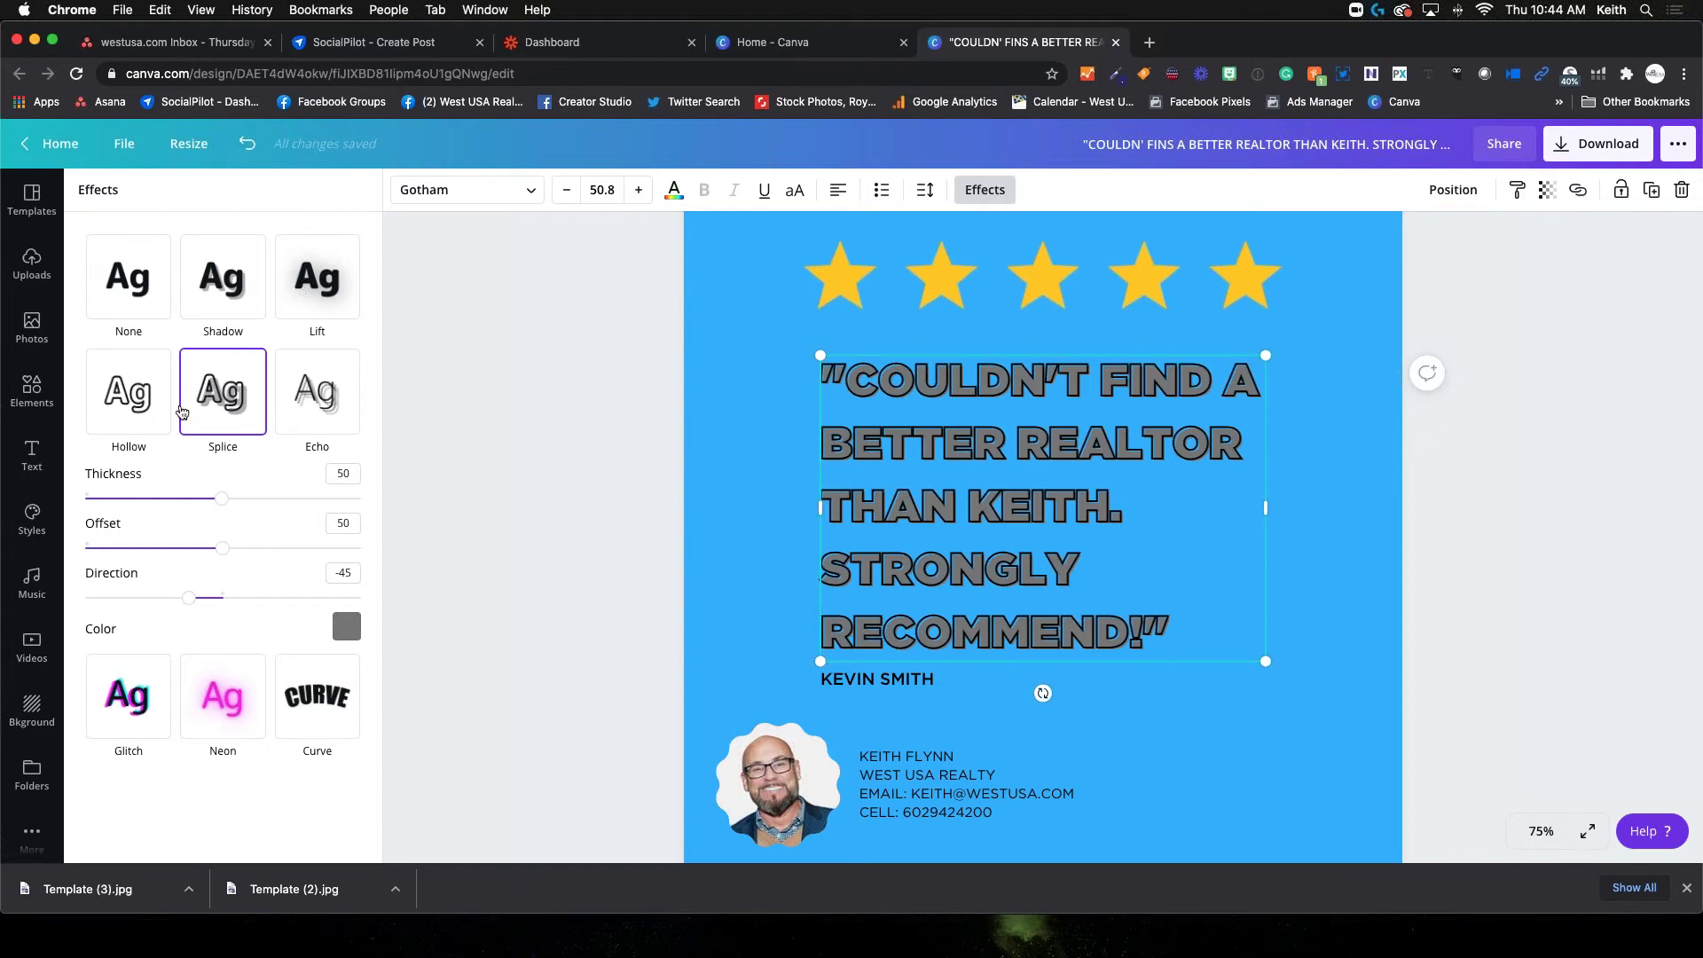
{"action": "left_click", "coordinate": [131, 391]}
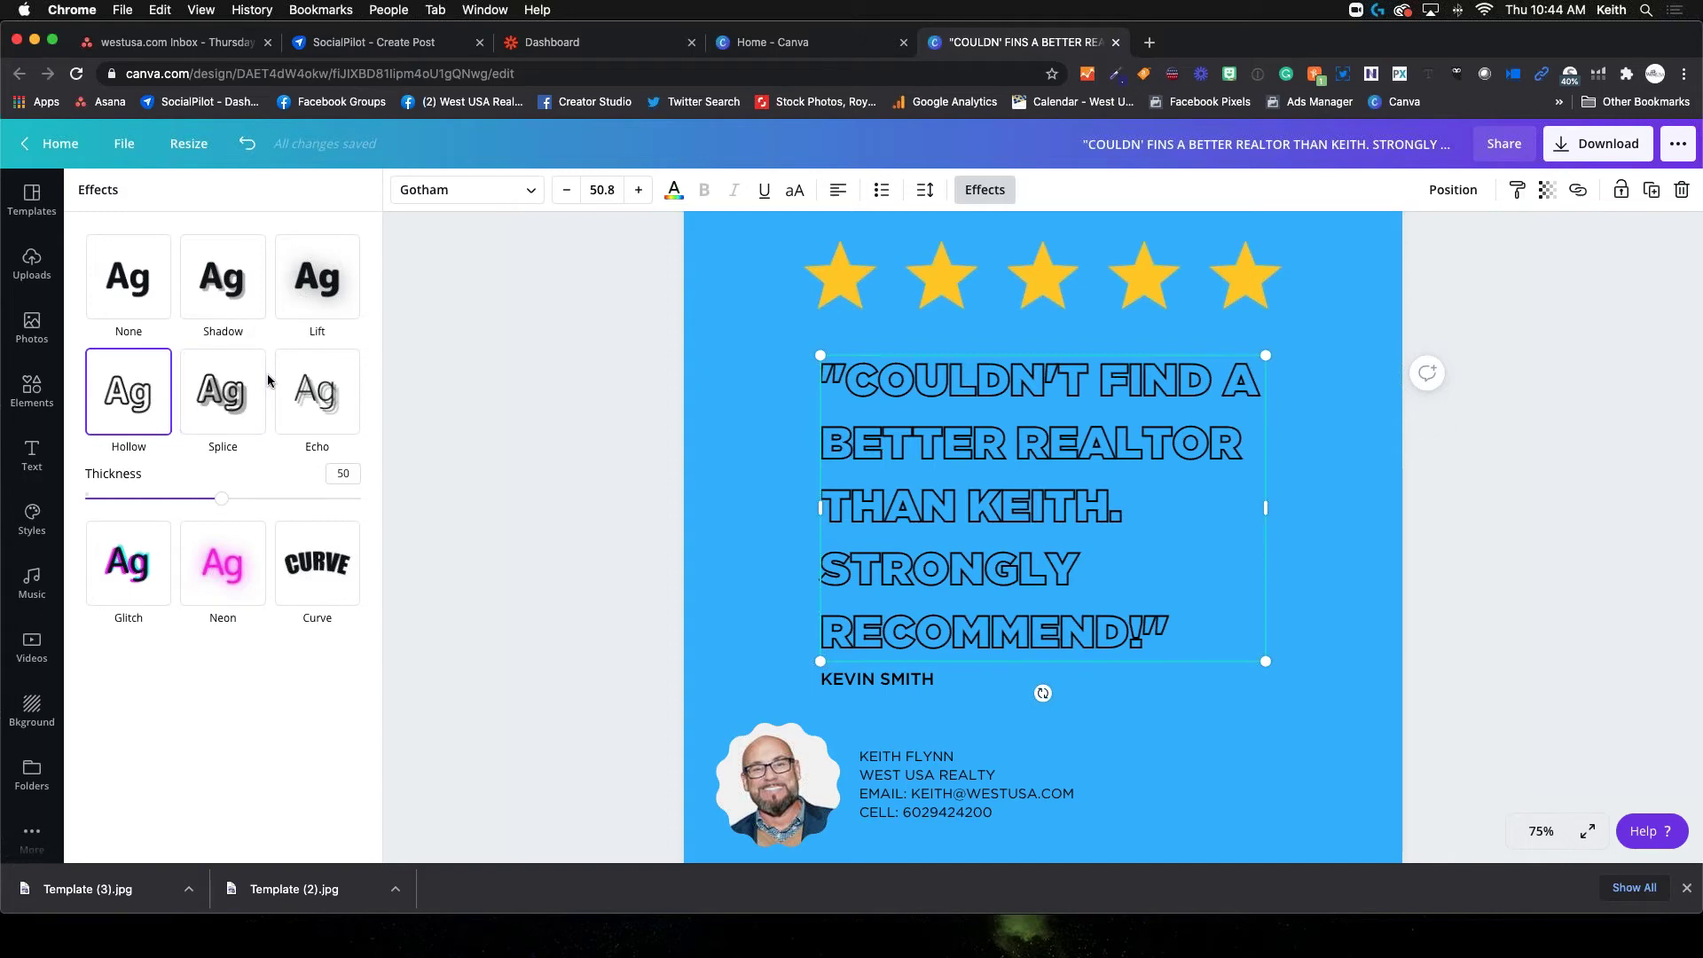
{"action": "left_click", "coordinate": [329, 569]}
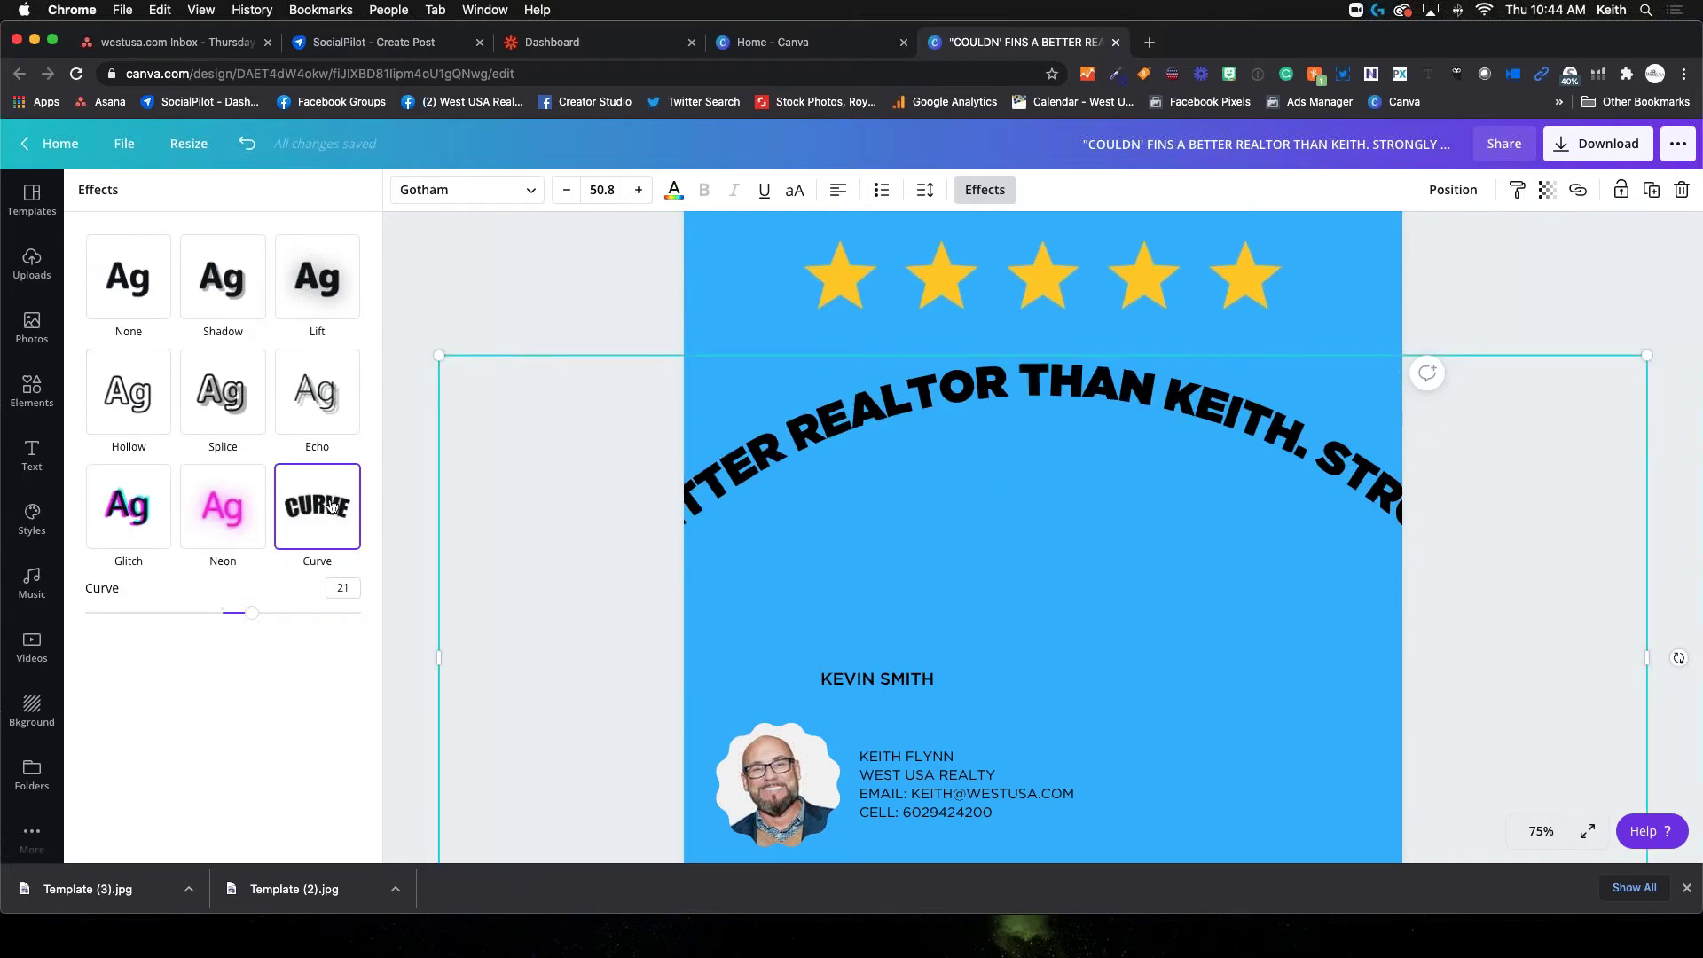
{"action": "key", "text": "super+z"}
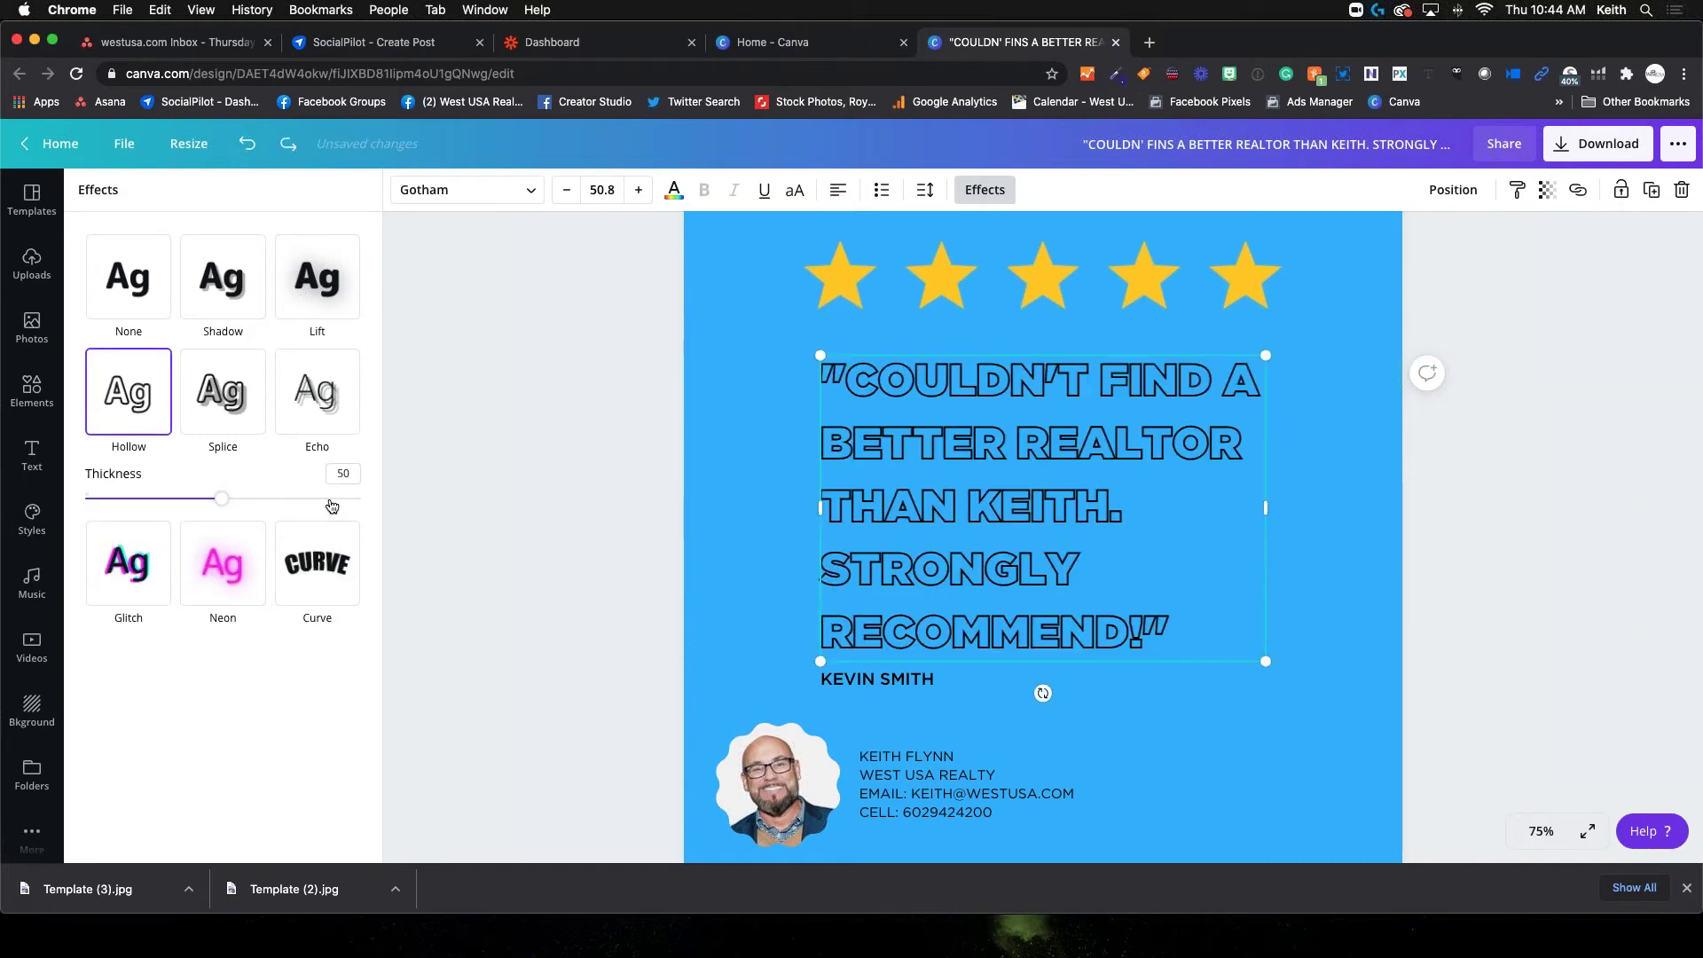
{"action": "left_click", "coordinate": [141, 289]}
{"action": "left_click", "coordinate": [199, 399]}
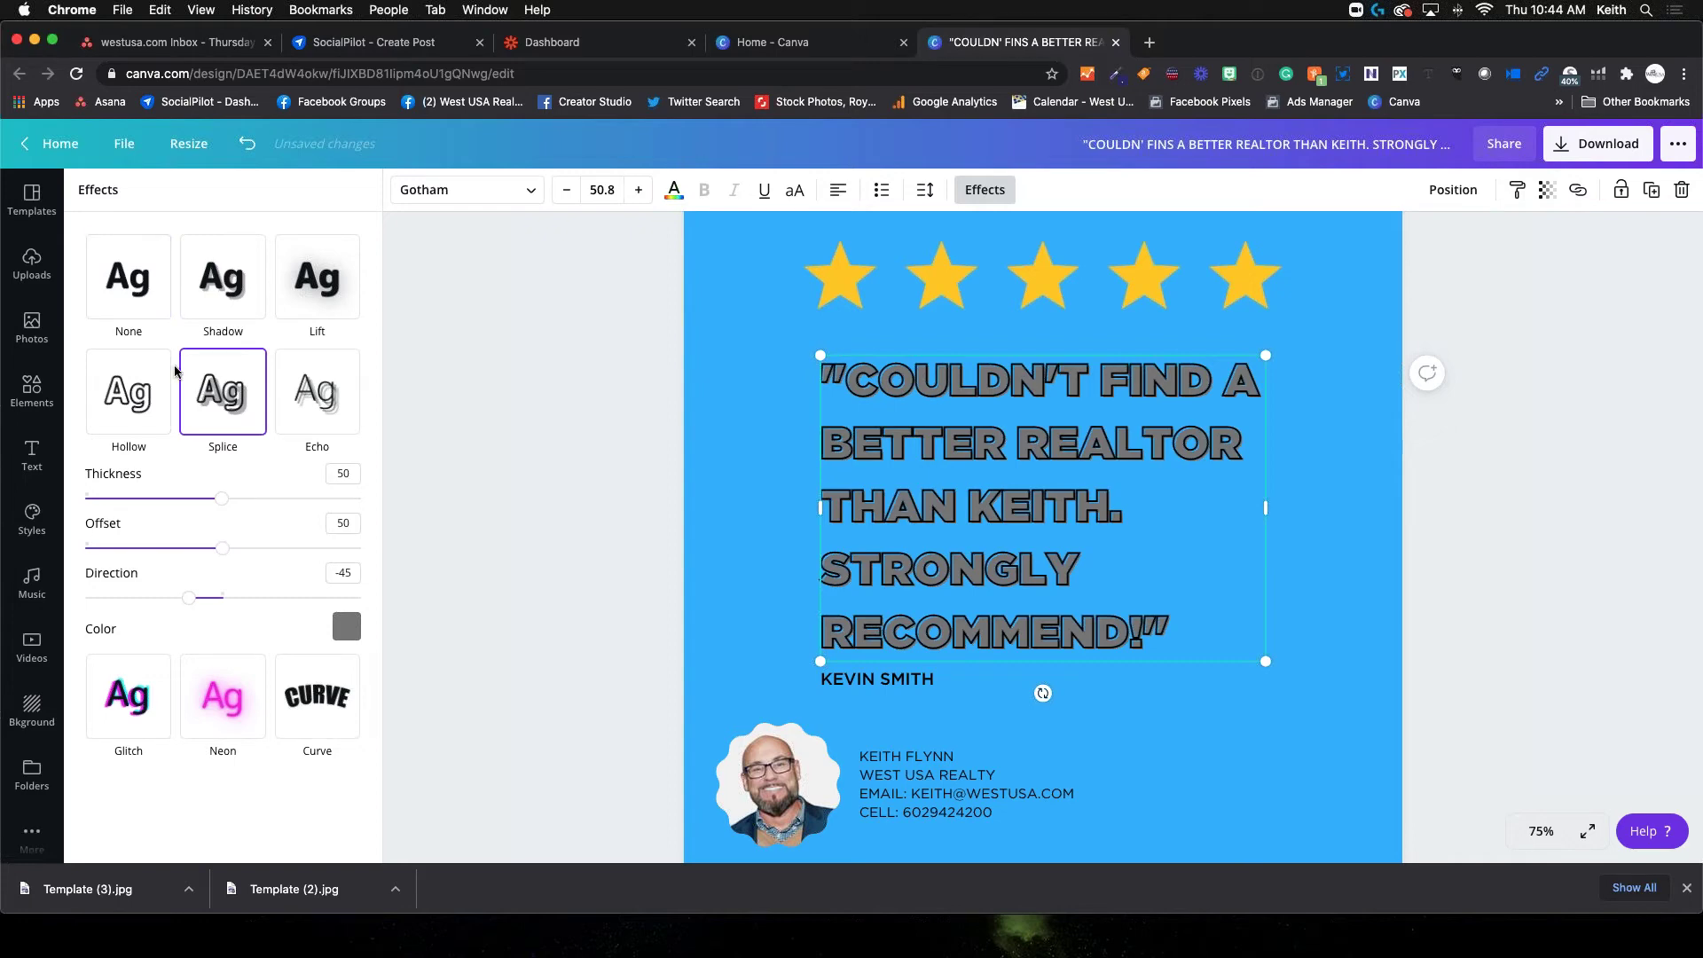
{"action": "left_click", "coordinate": [207, 293]}
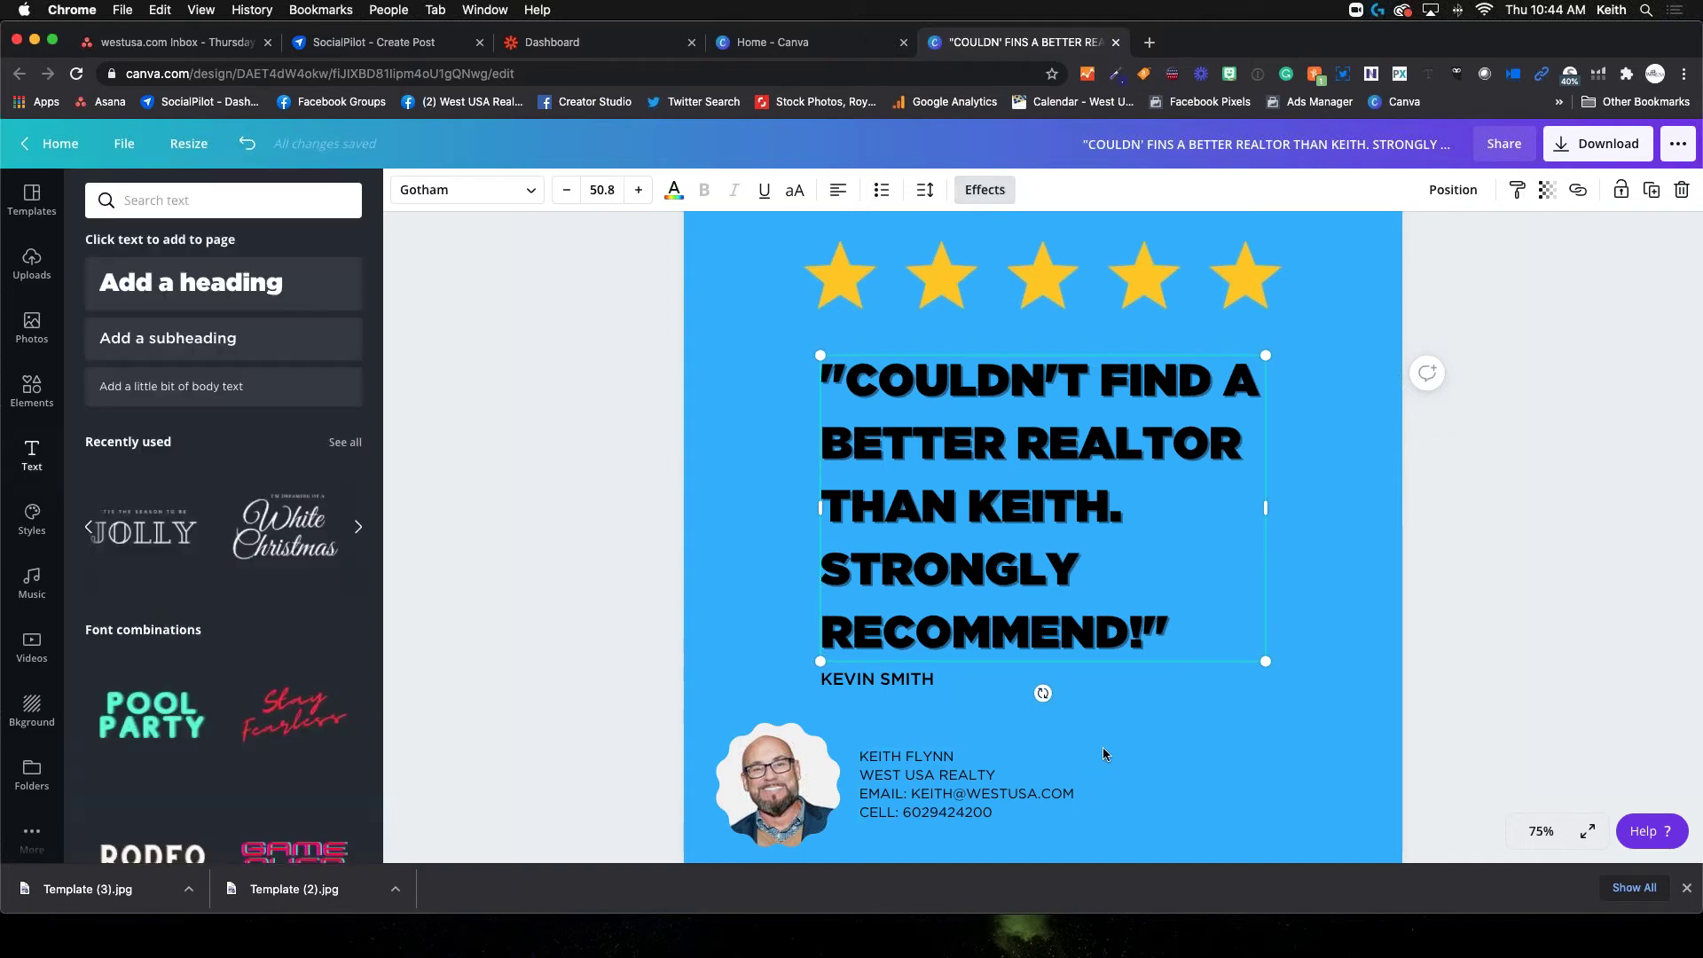
Add an enlarged heading reading REALTY and rotate it -90° along the post's right side
{"action": "key", "text": "Escape"}
{"action": "left_click", "coordinate": [1341, 540]}
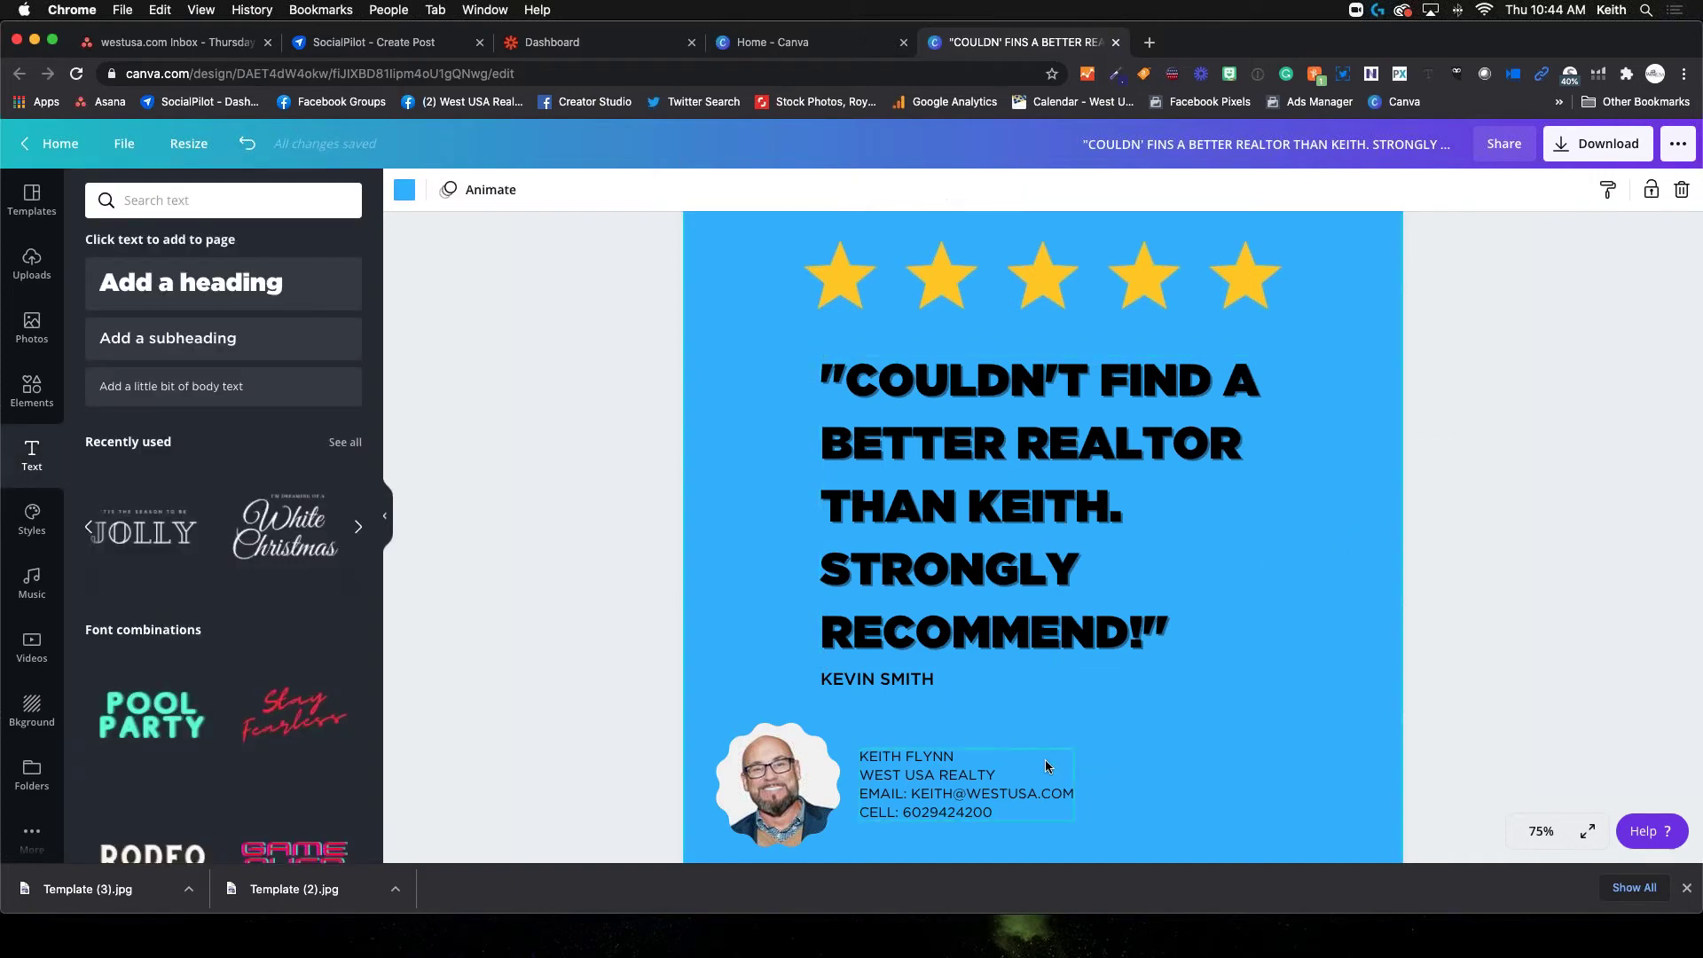
{"action": "scroll", "coordinate": [1045, 759], "scroll_direction": "down", "scroll_amount": 3}
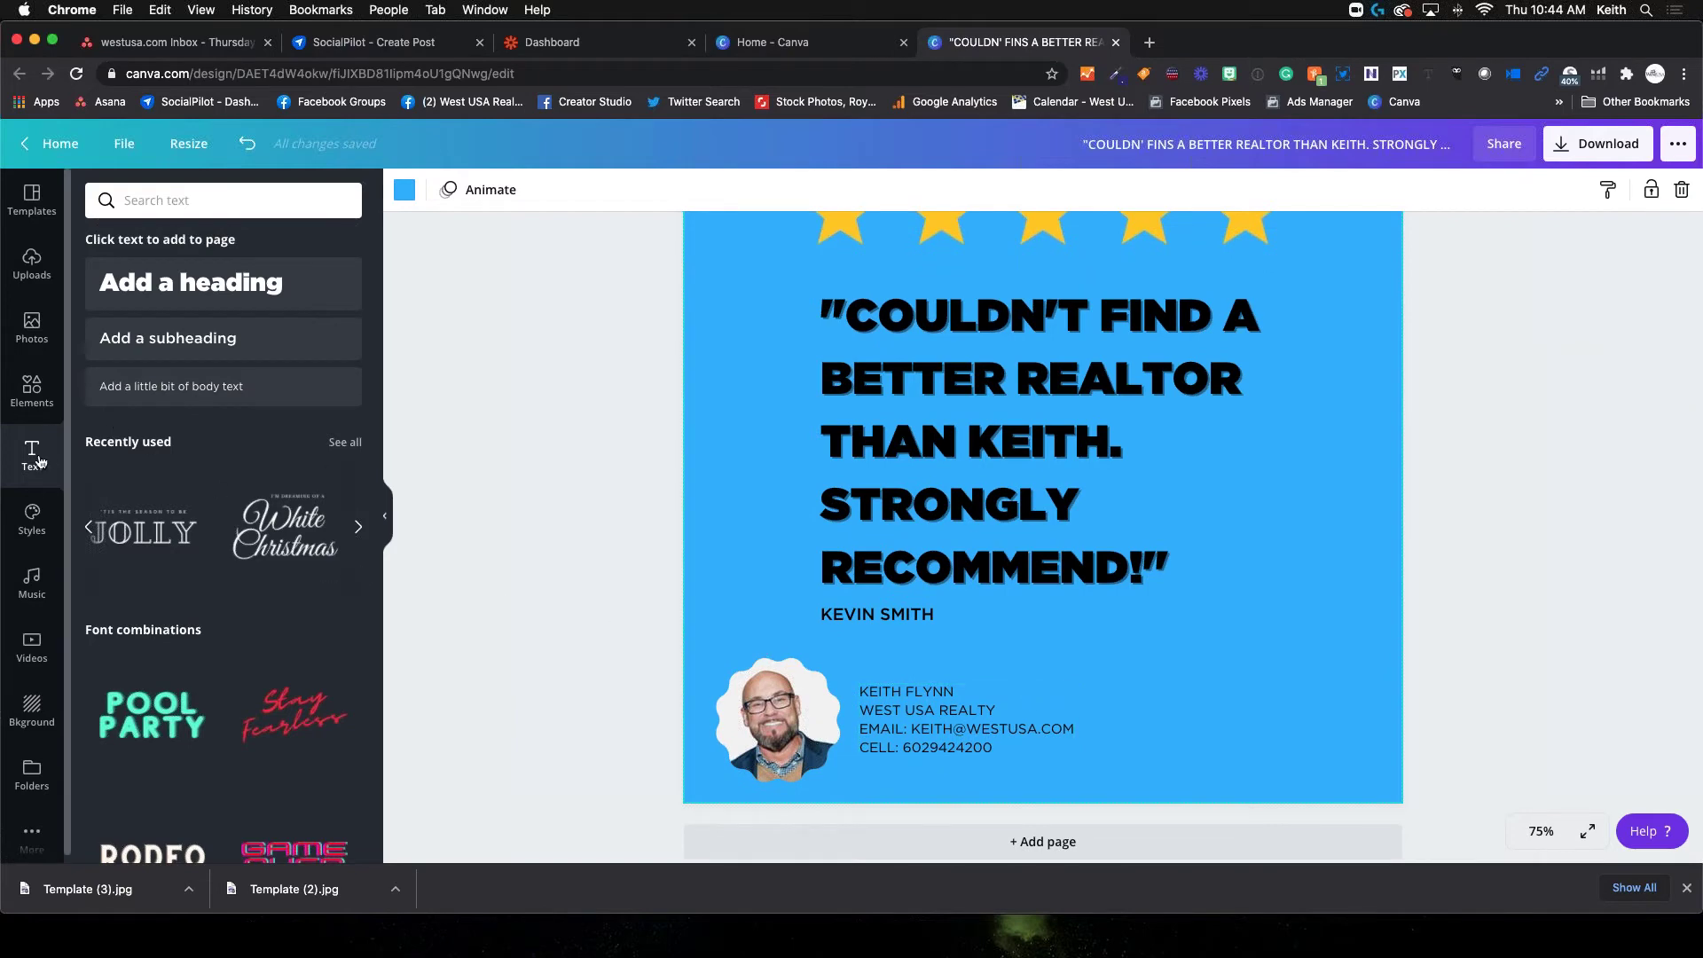
{"action": "left_click", "coordinate": [213, 297]}
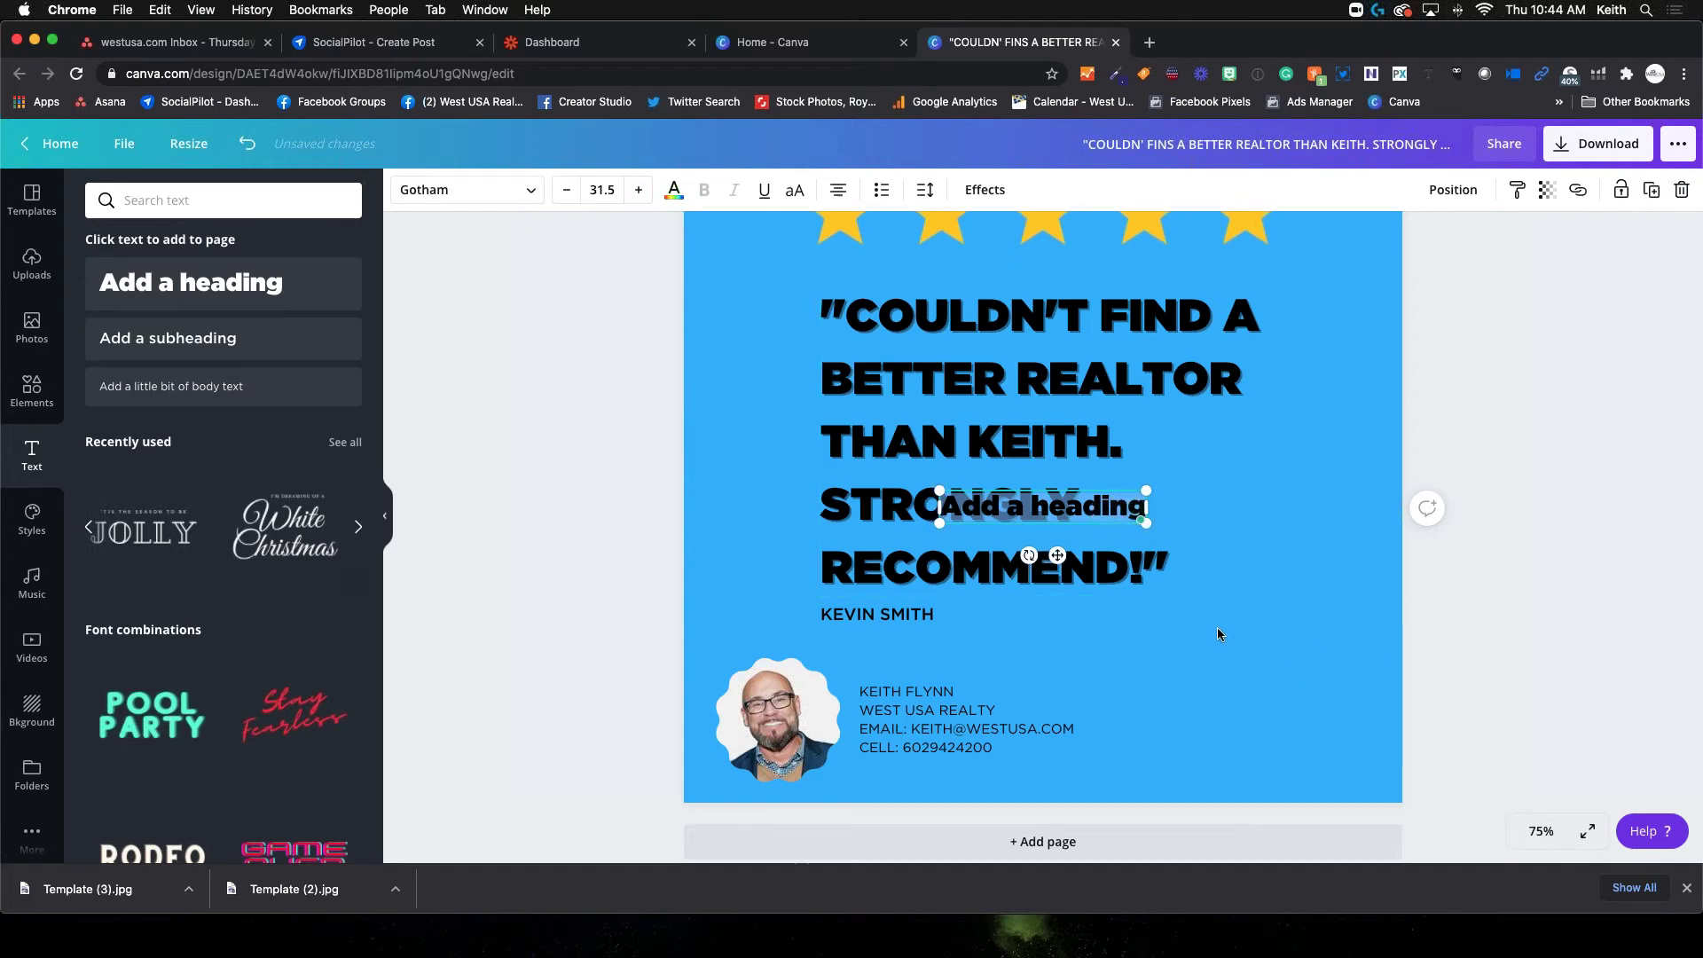
{"action": "left_click_drag", "start_coordinate": [1146, 490], "coordinate": [1342, 411]}
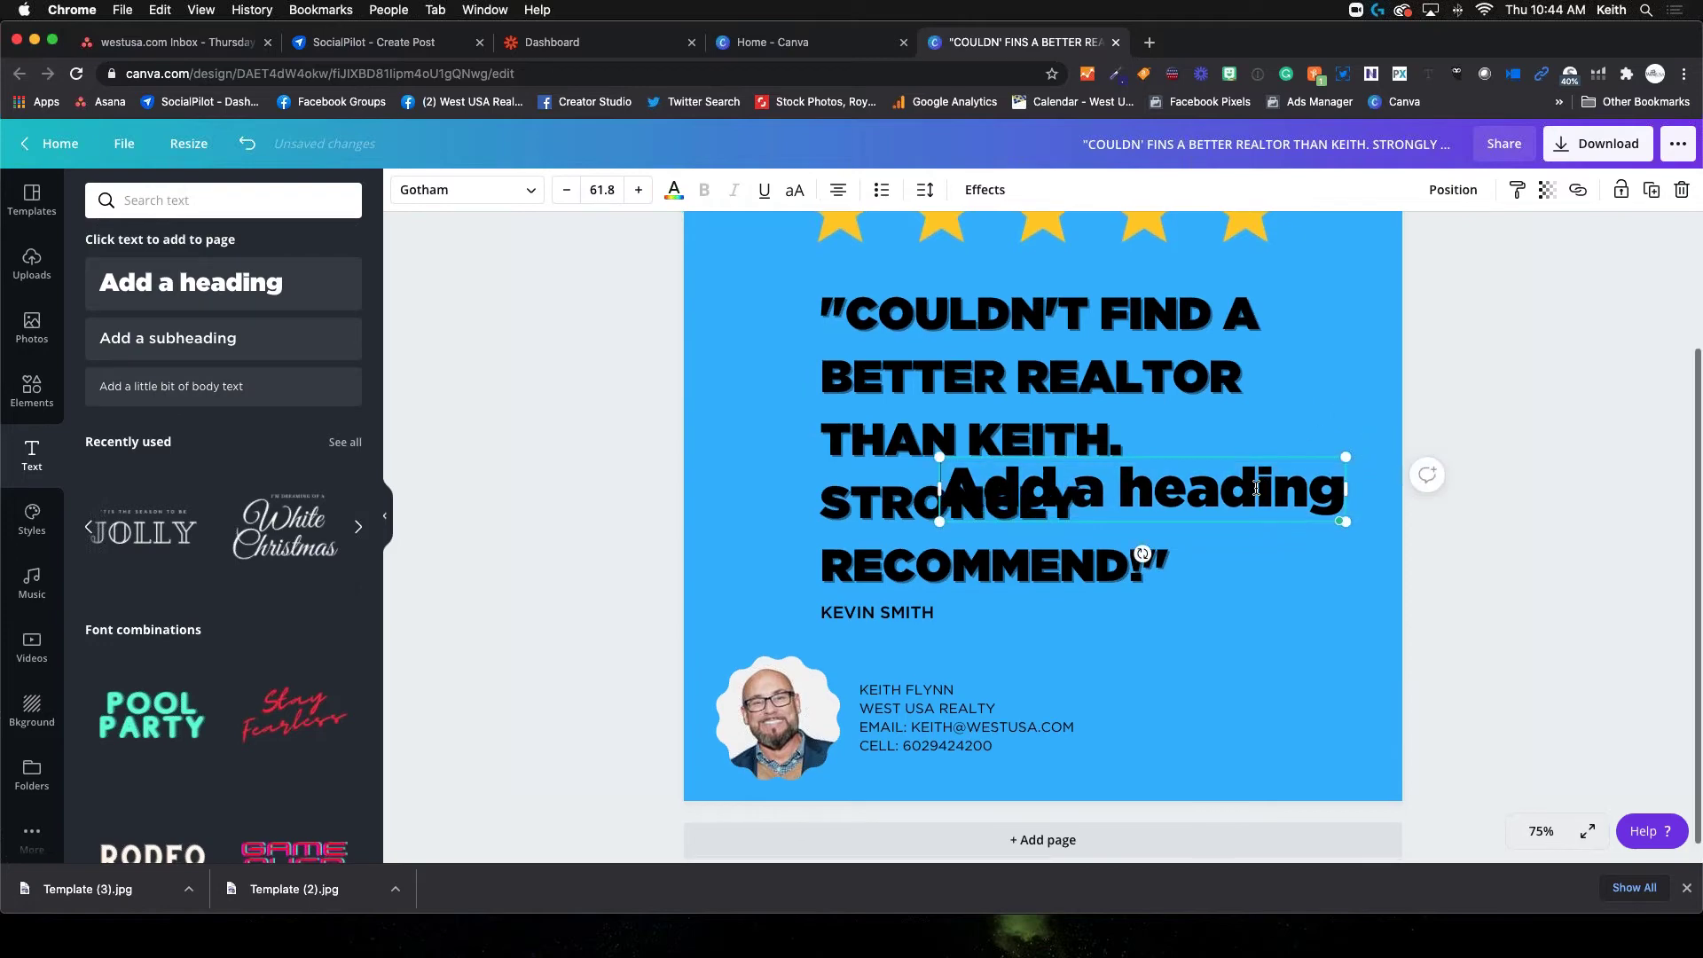
{"action": "left_click_drag", "start_coordinate": [950, 484], "coordinate": [1320, 488]}
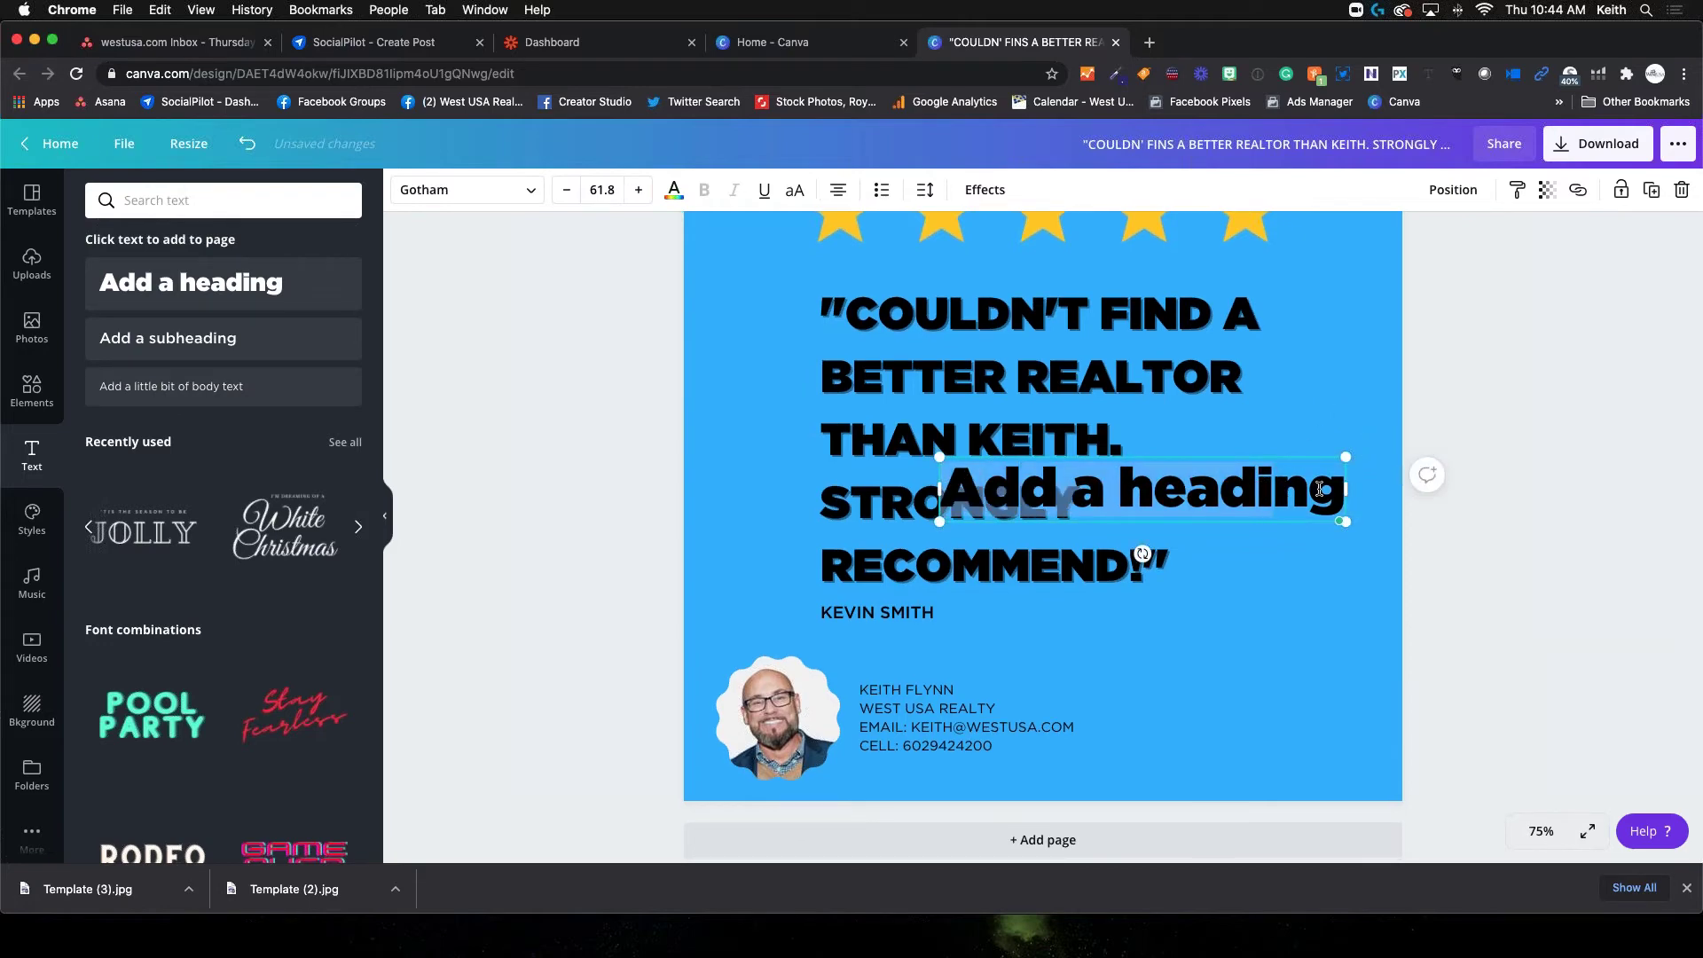
{"action": "type", "text": "REALT"}
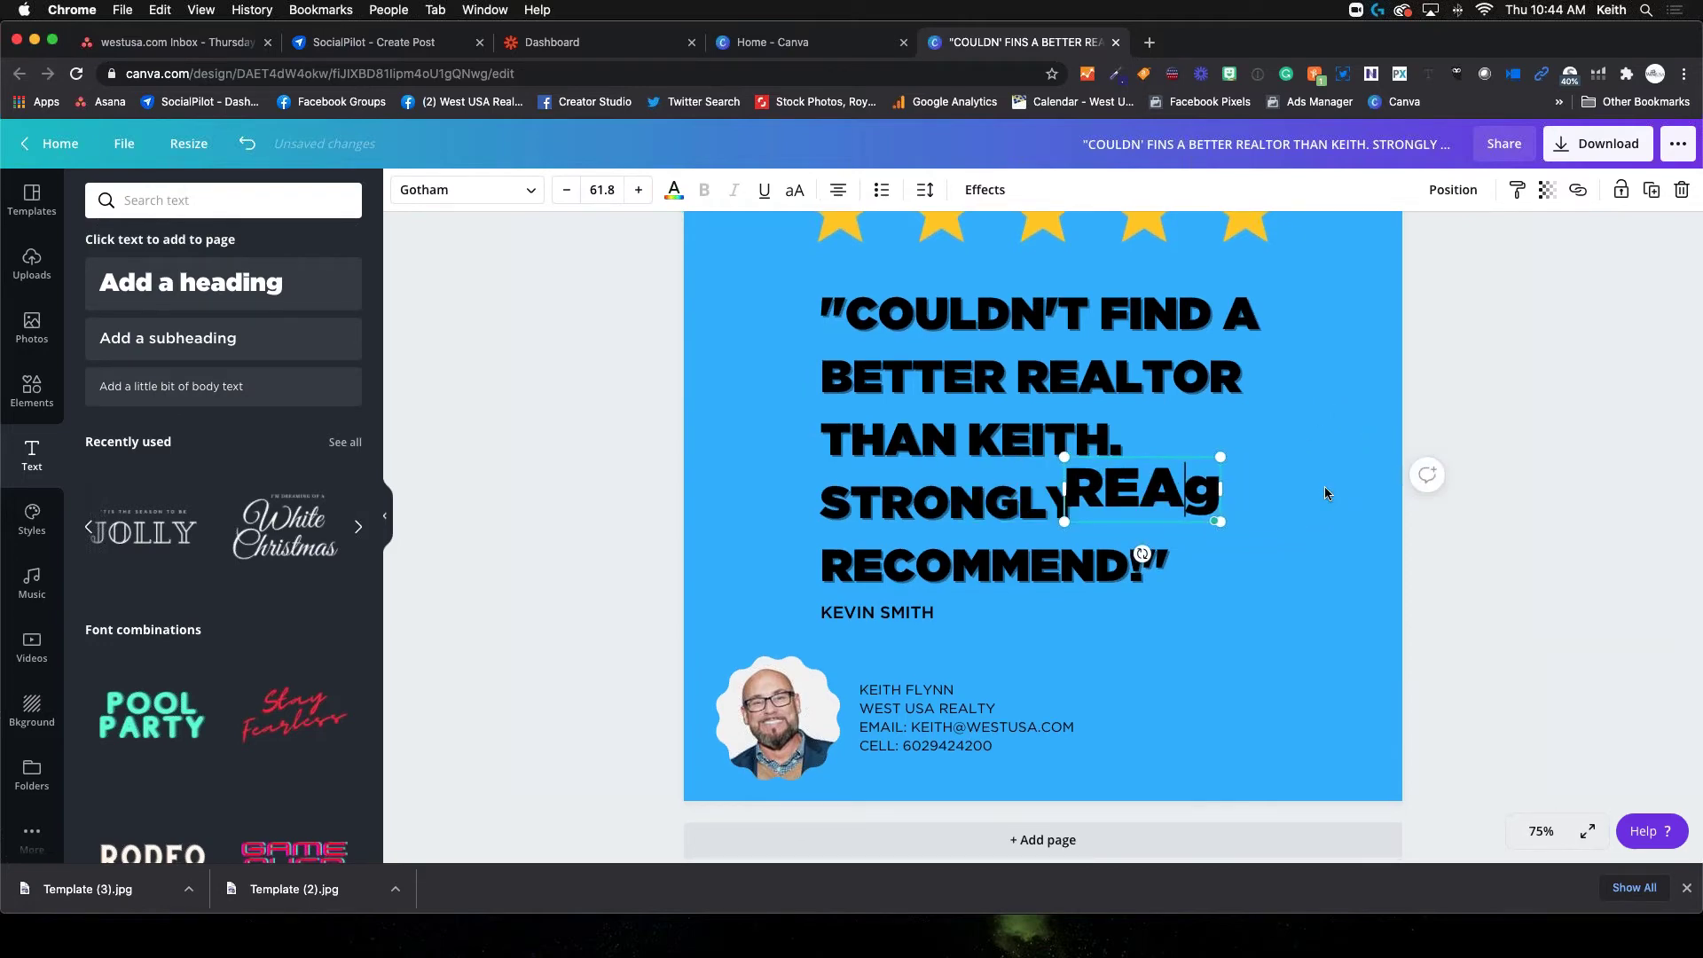
{"action": "type", "text": "Y"}
{"action": "key", "text": "Delete"}
{"action": "type", "text": "Y"}
{"action": "key", "text": "BackSpace"}
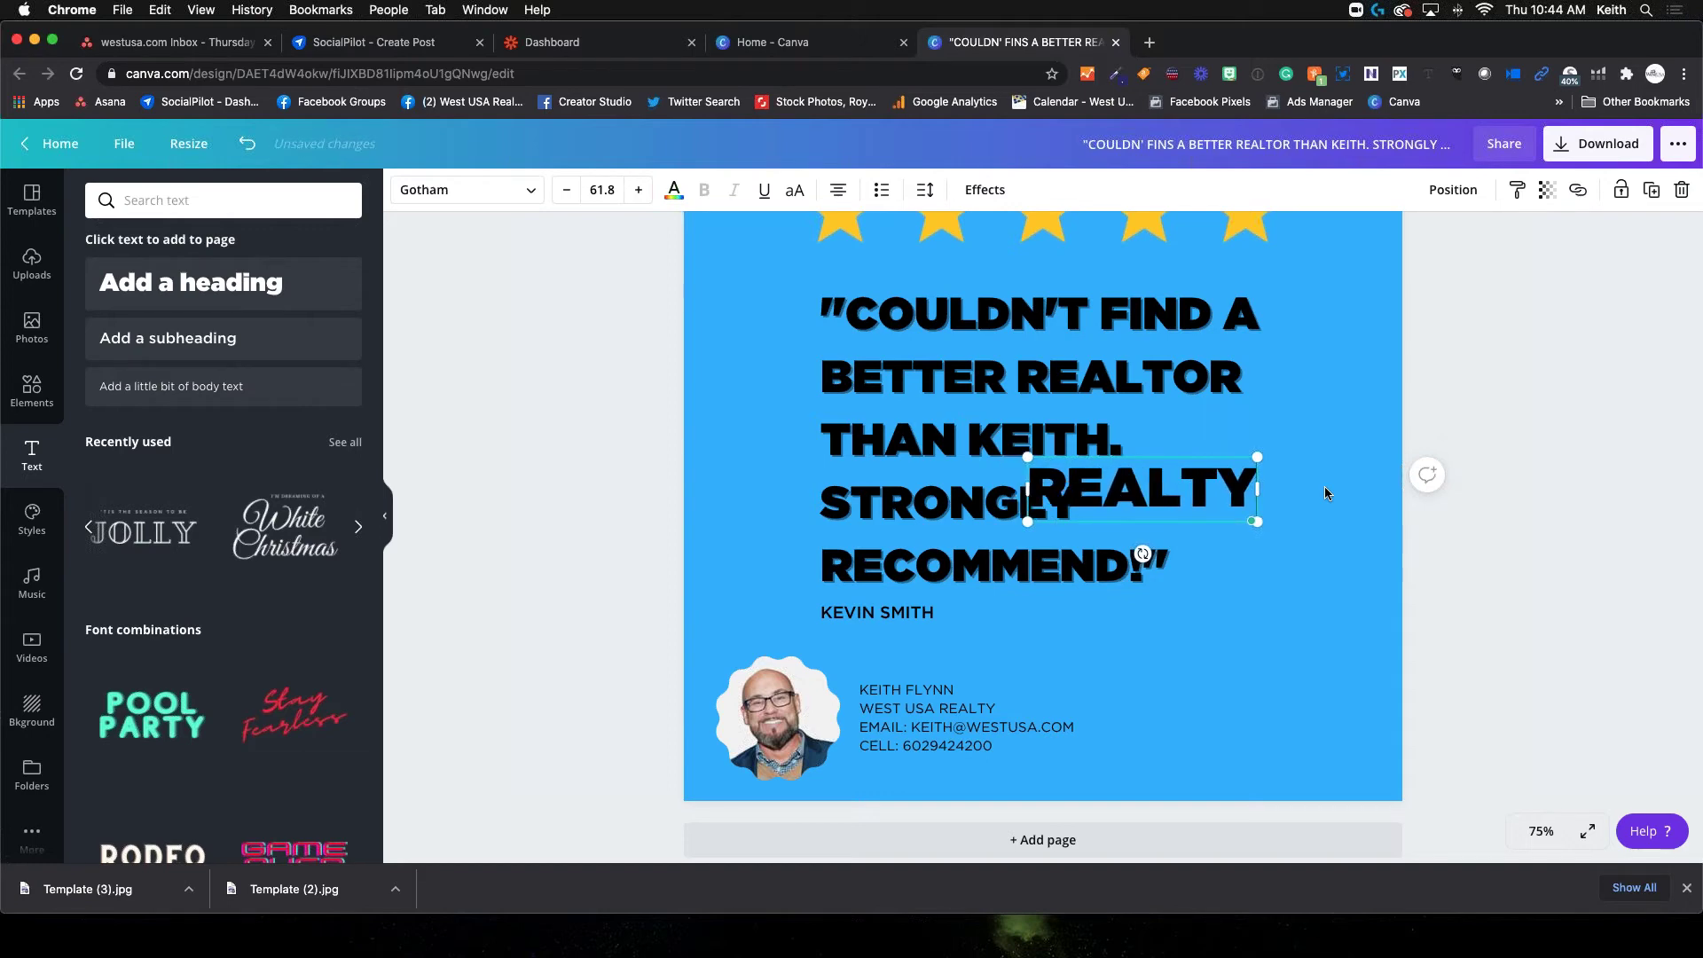
{"action": "left_click_drag", "start_coordinate": [1144, 555], "coordinate": [1336, 614]}
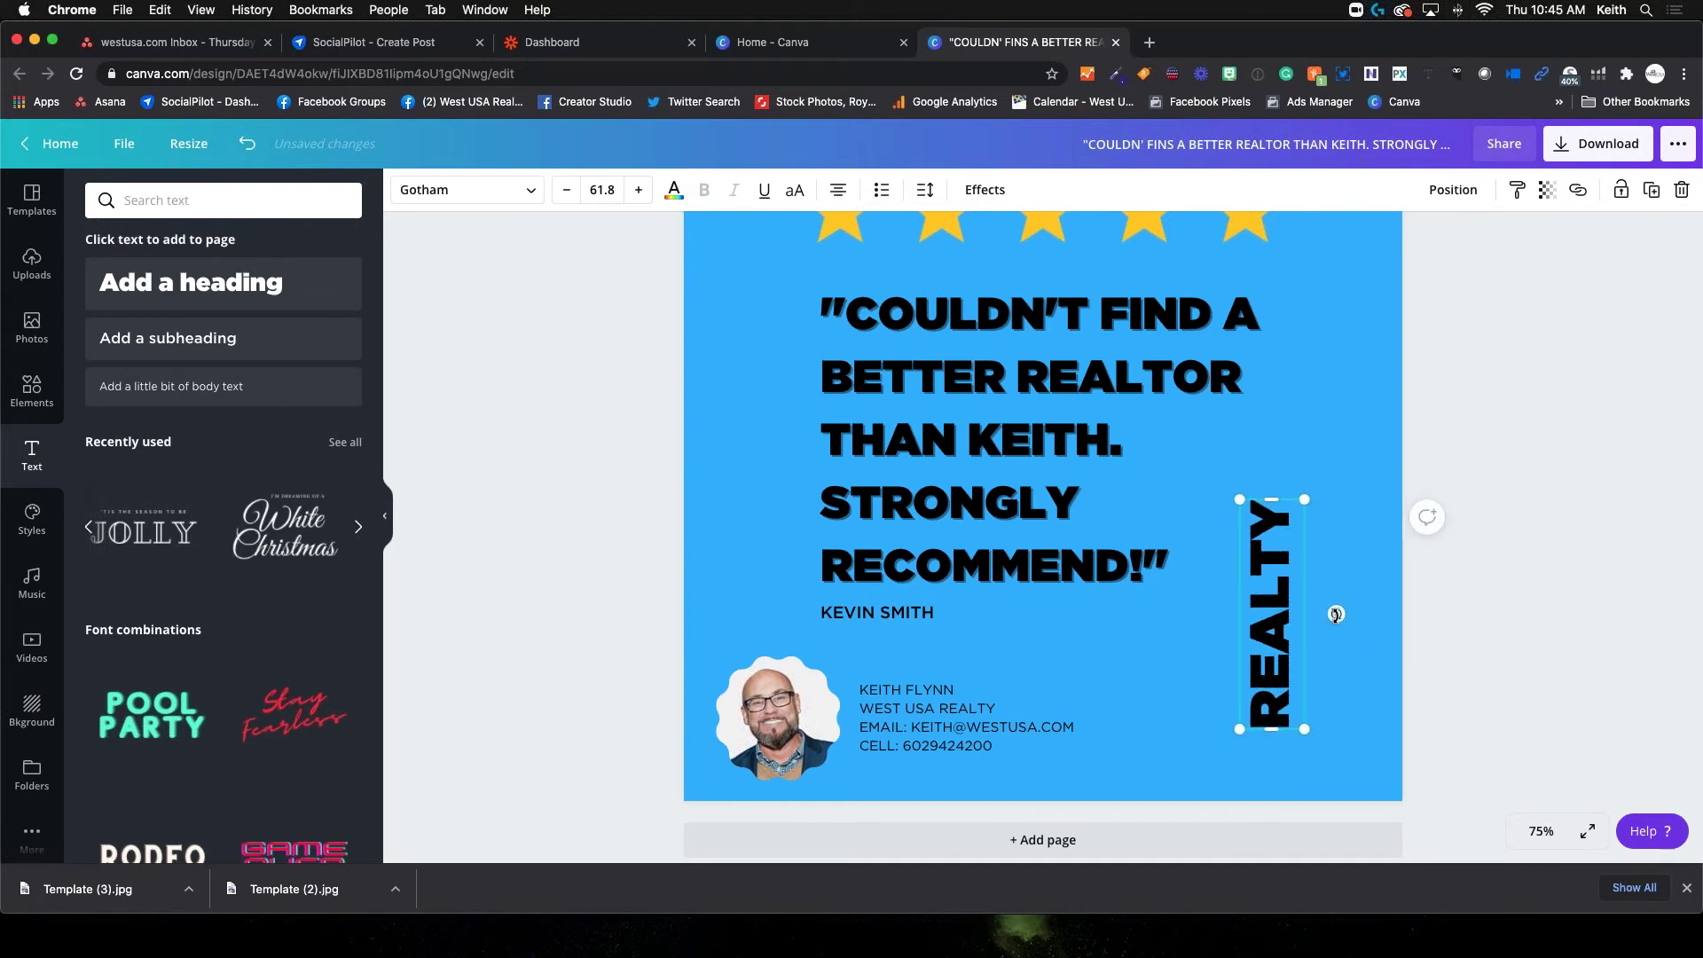
{"action": "scroll", "coordinate": [1297, 572], "scroll_direction": "up", "scroll_amount": 1}
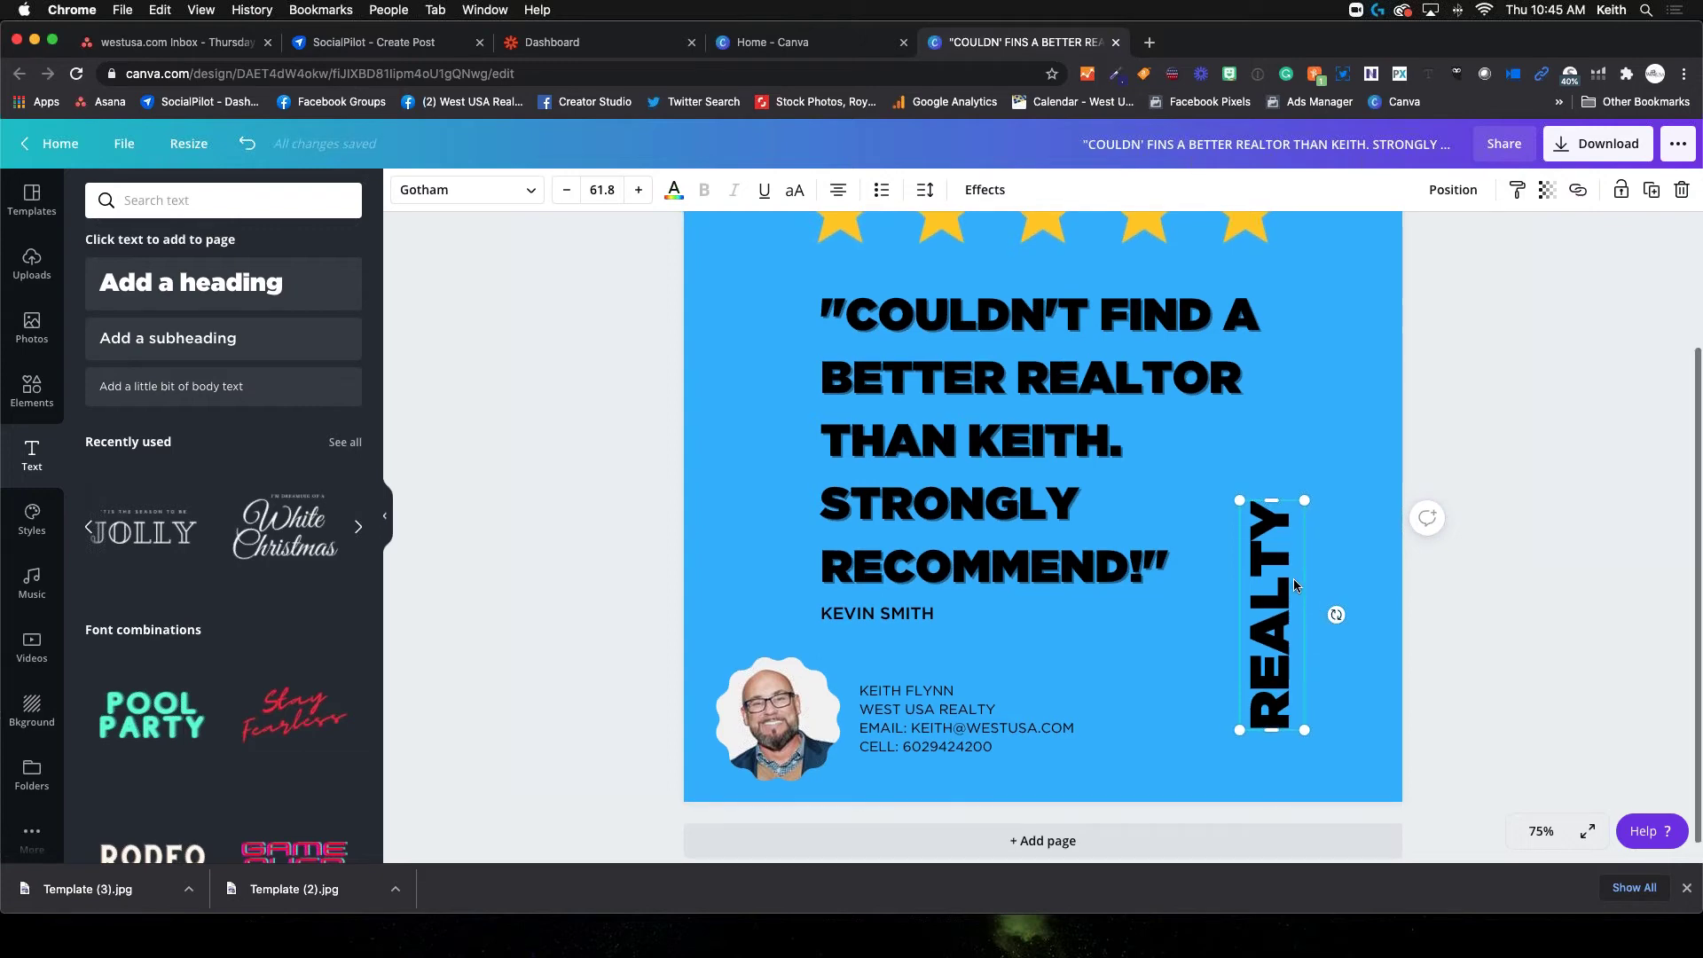
Zoom to 50% and change the REALTY text colour to the light grey swatch
{"action": "left_click", "coordinate": [1540, 831]}
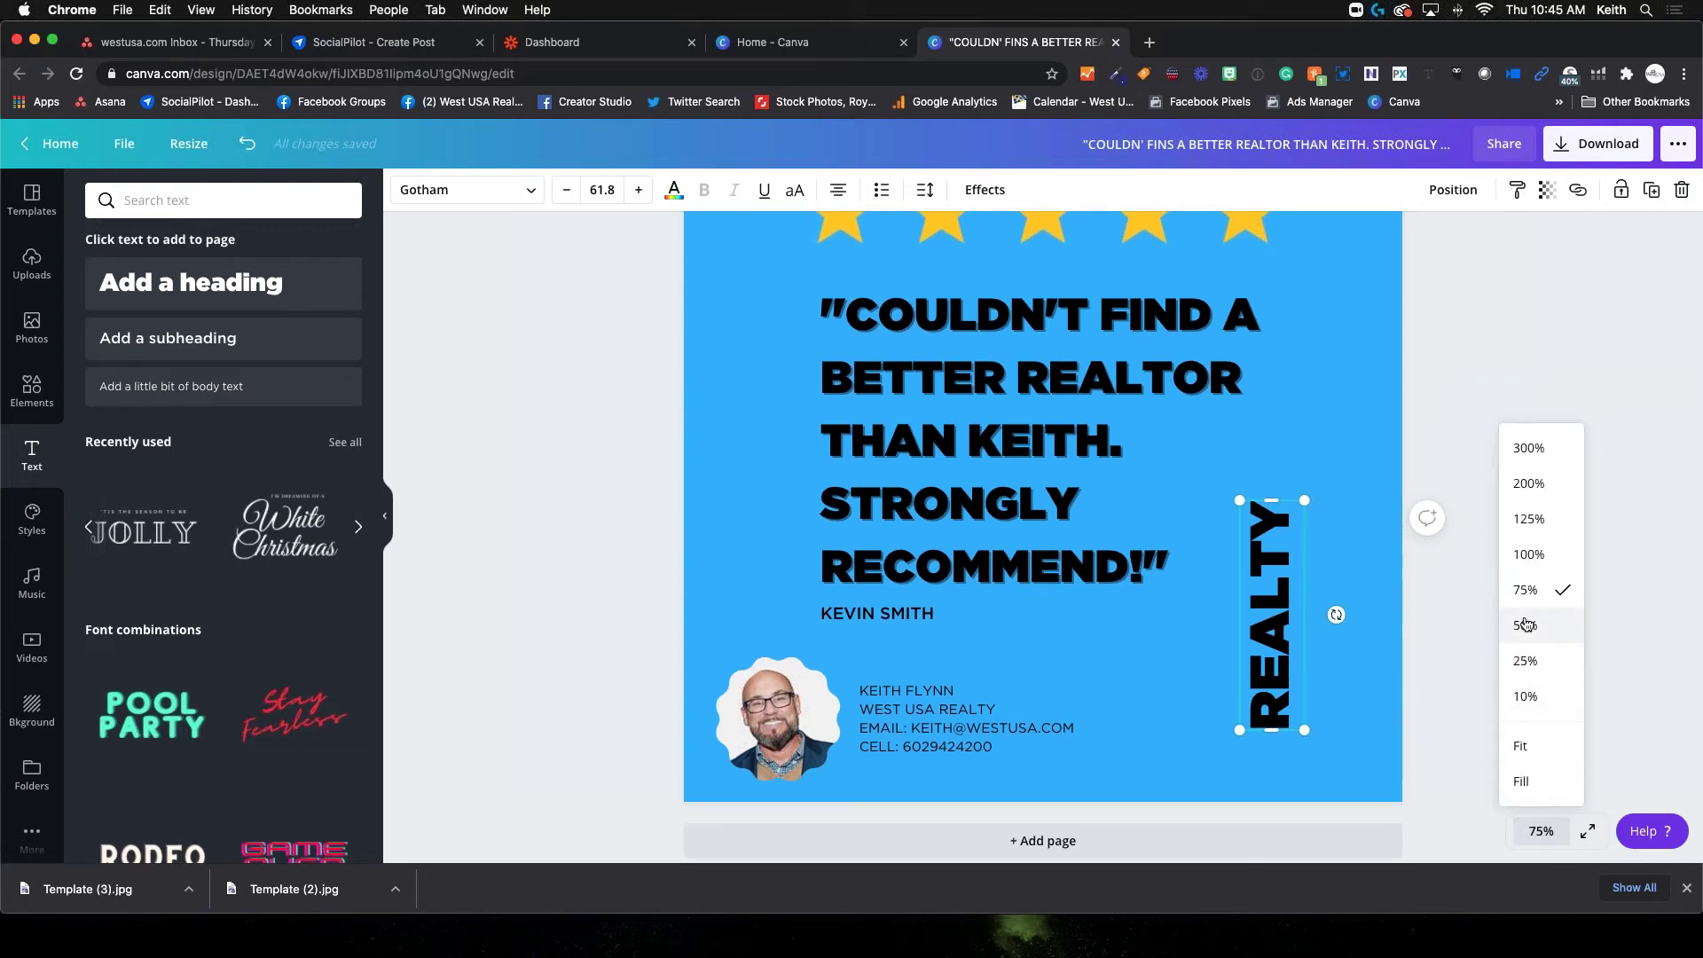
{"action": "left_click", "coordinate": [1525, 627]}
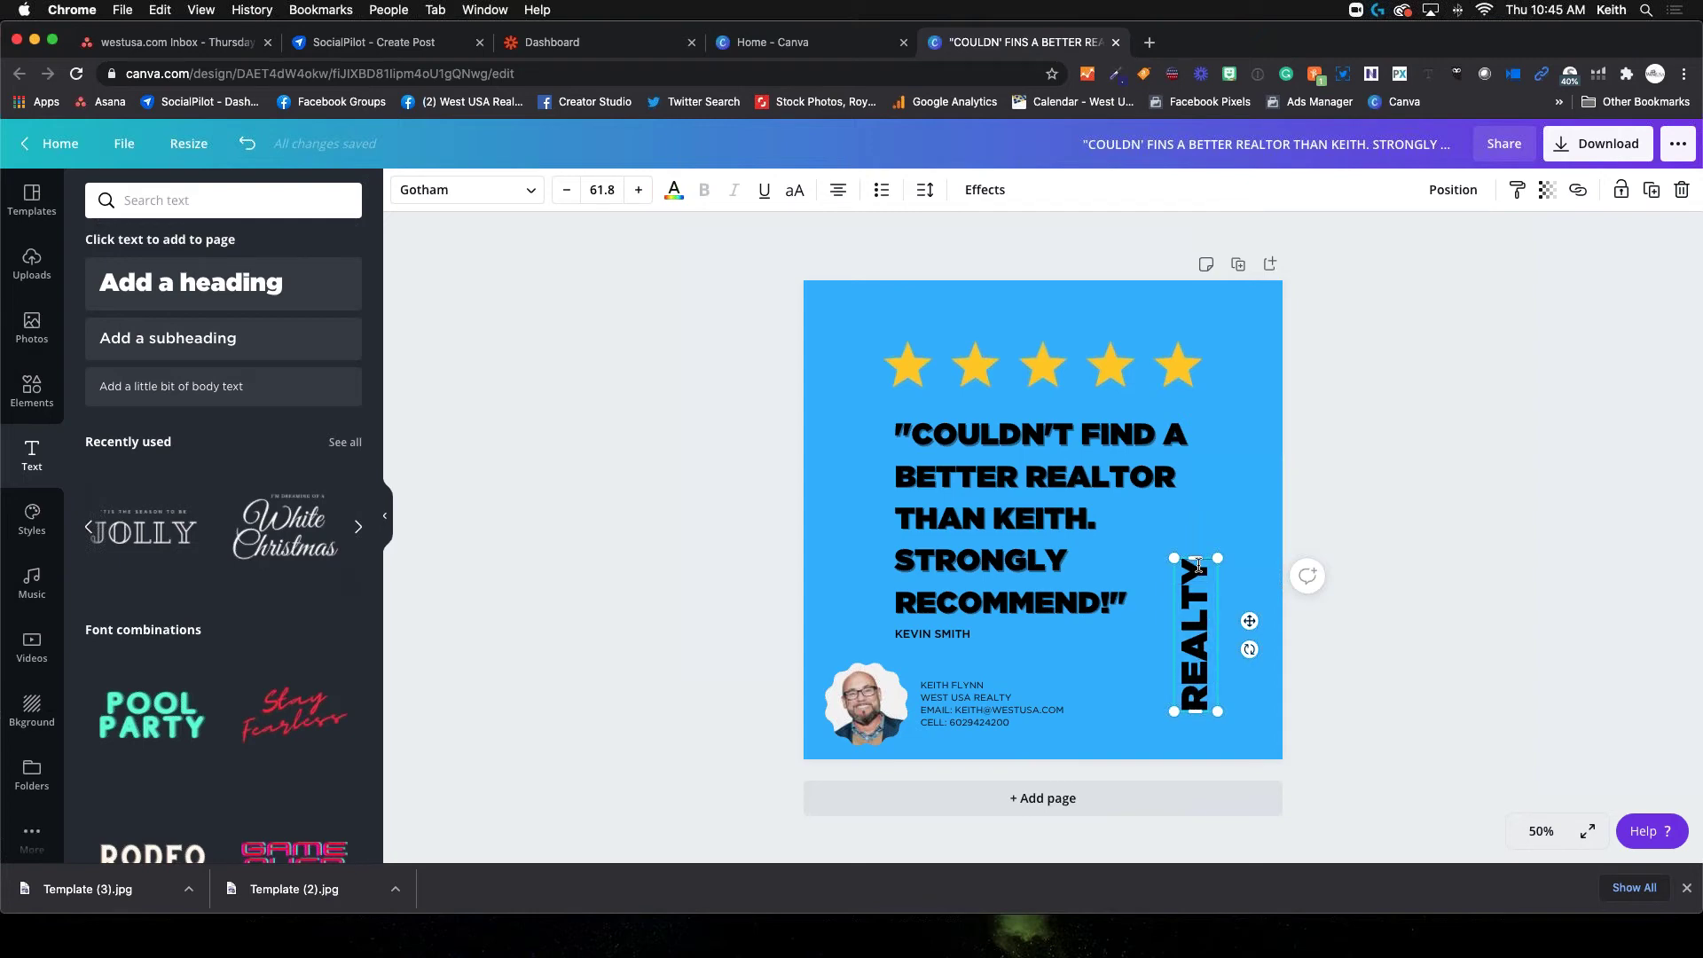
{"action": "left_click_drag", "start_coordinate": [1198, 564], "coordinate": [1197, 711]}
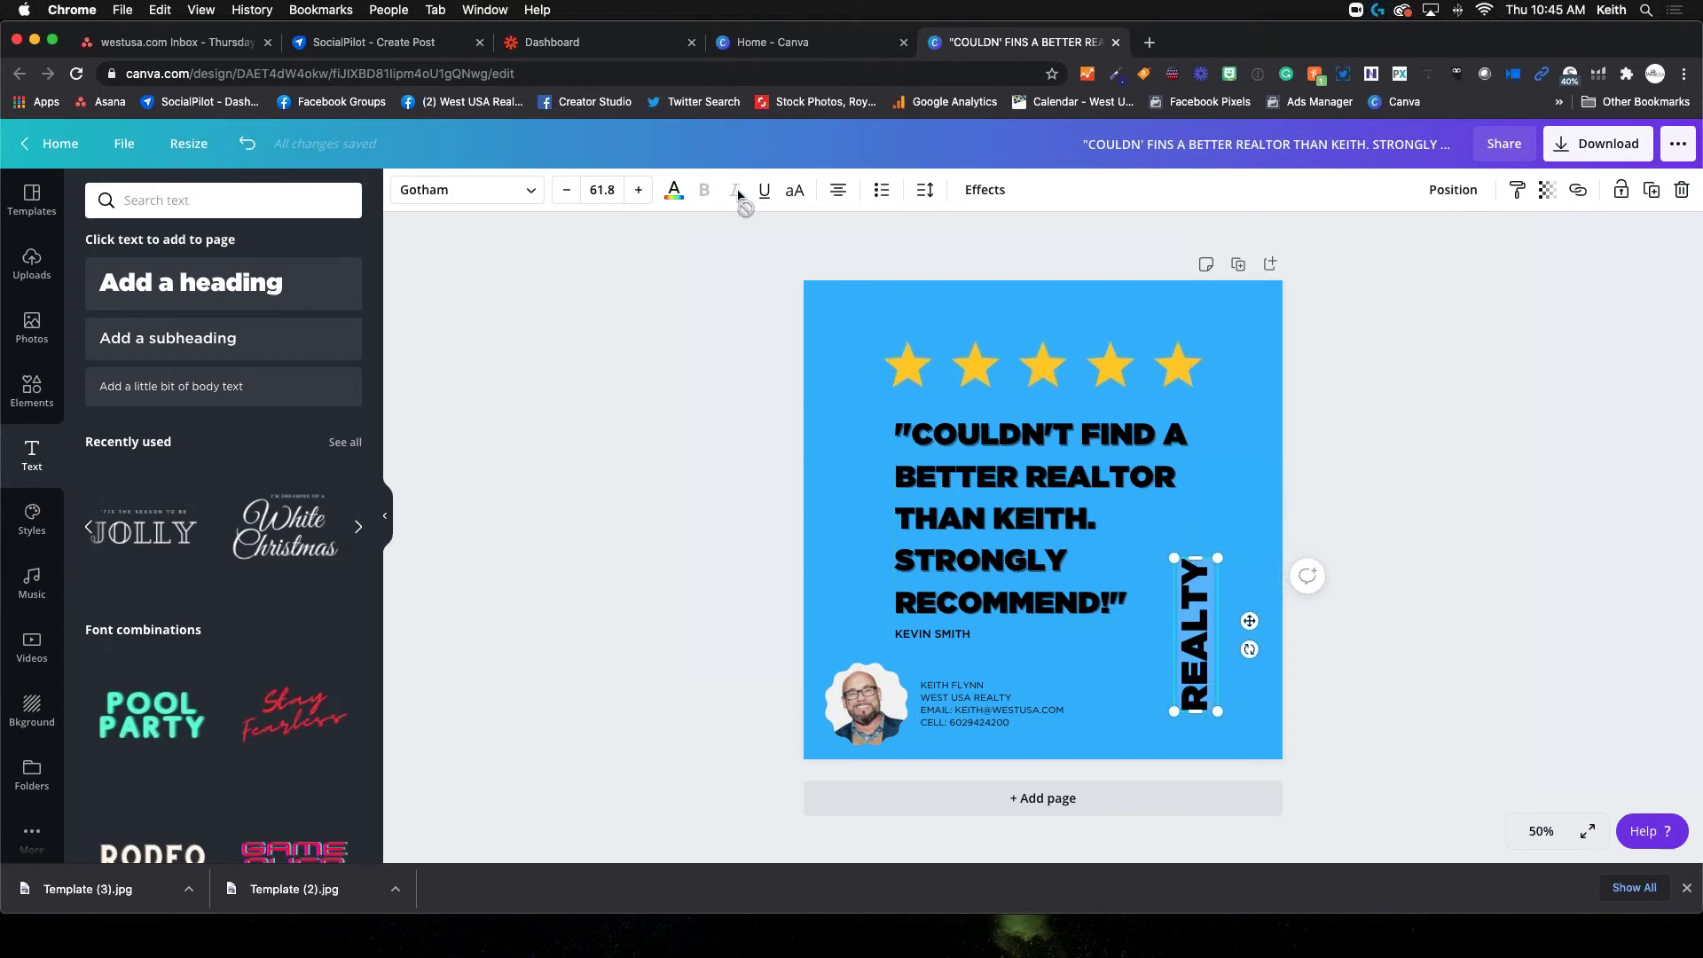
{"action": "left_click", "coordinate": [678, 201]}
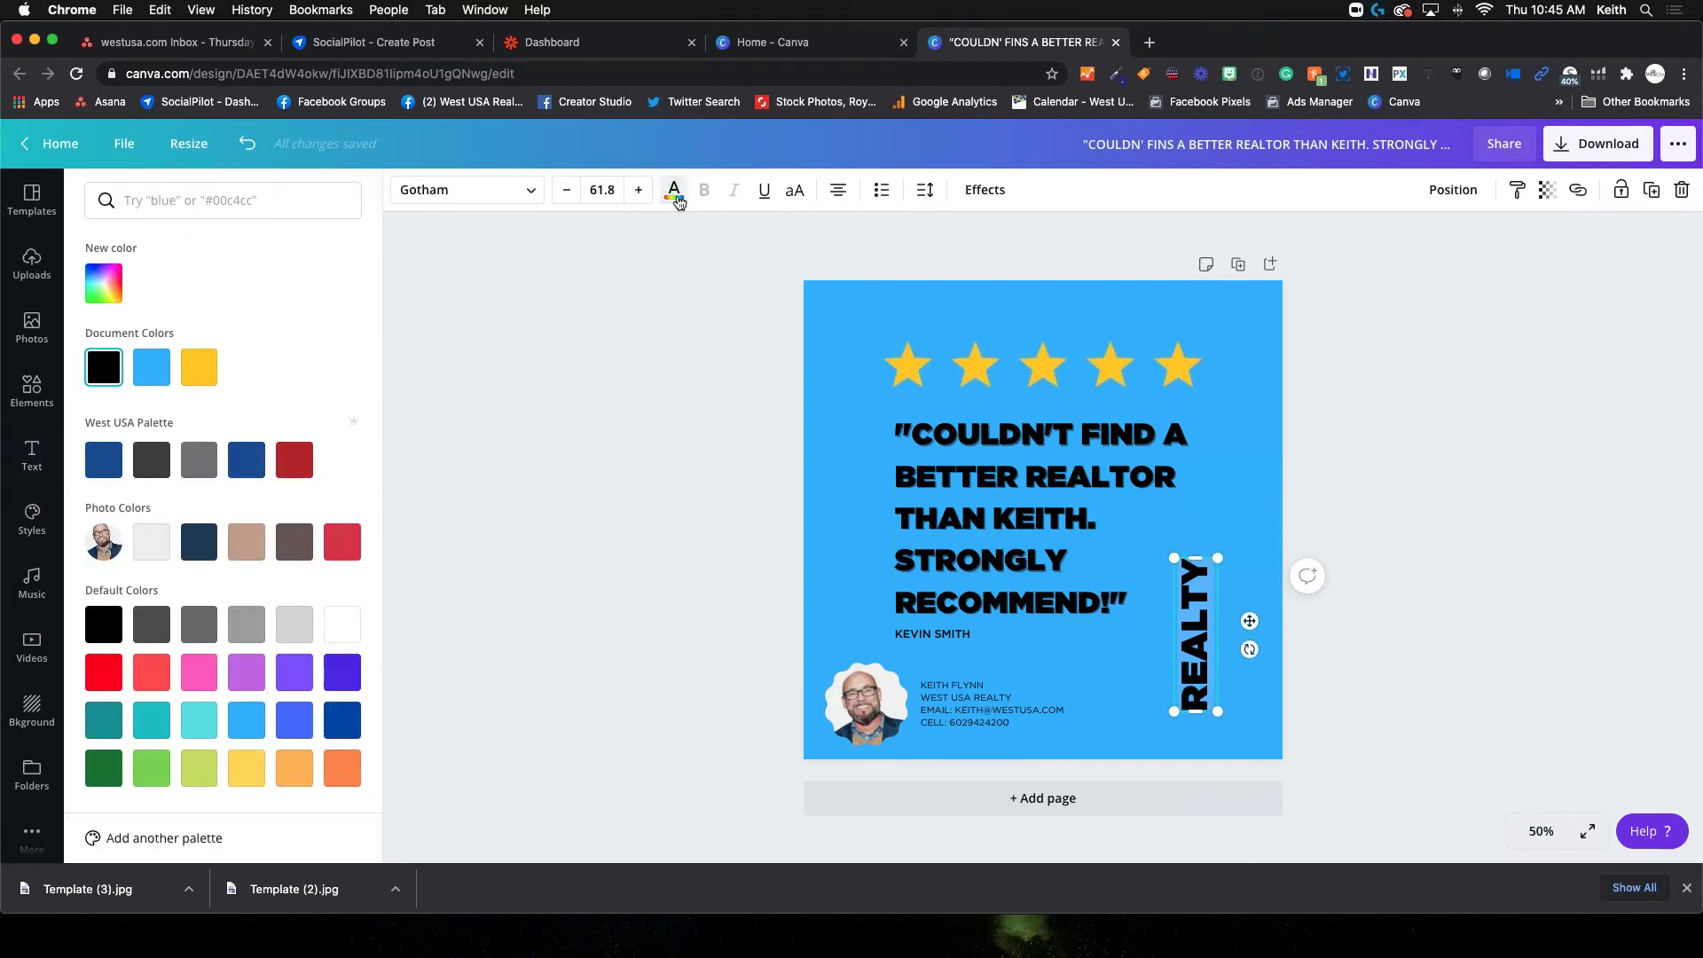
{"action": "left_click", "coordinate": [293, 624]}
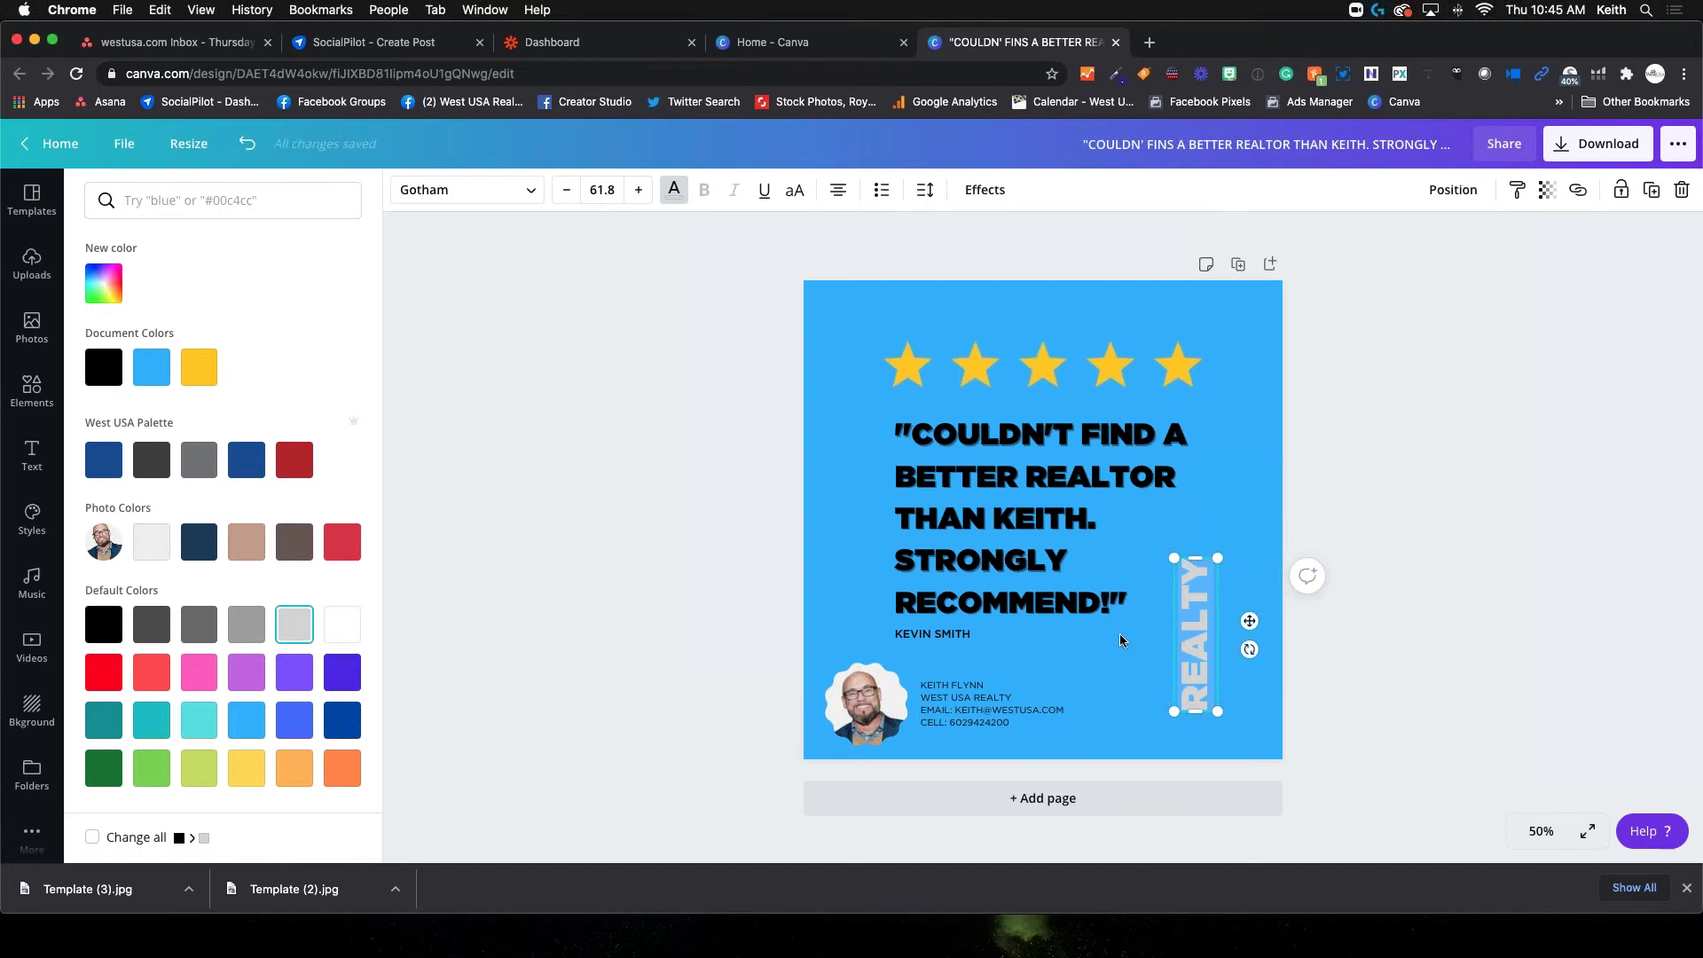
{"action": "left_click", "coordinate": [1192, 552]}
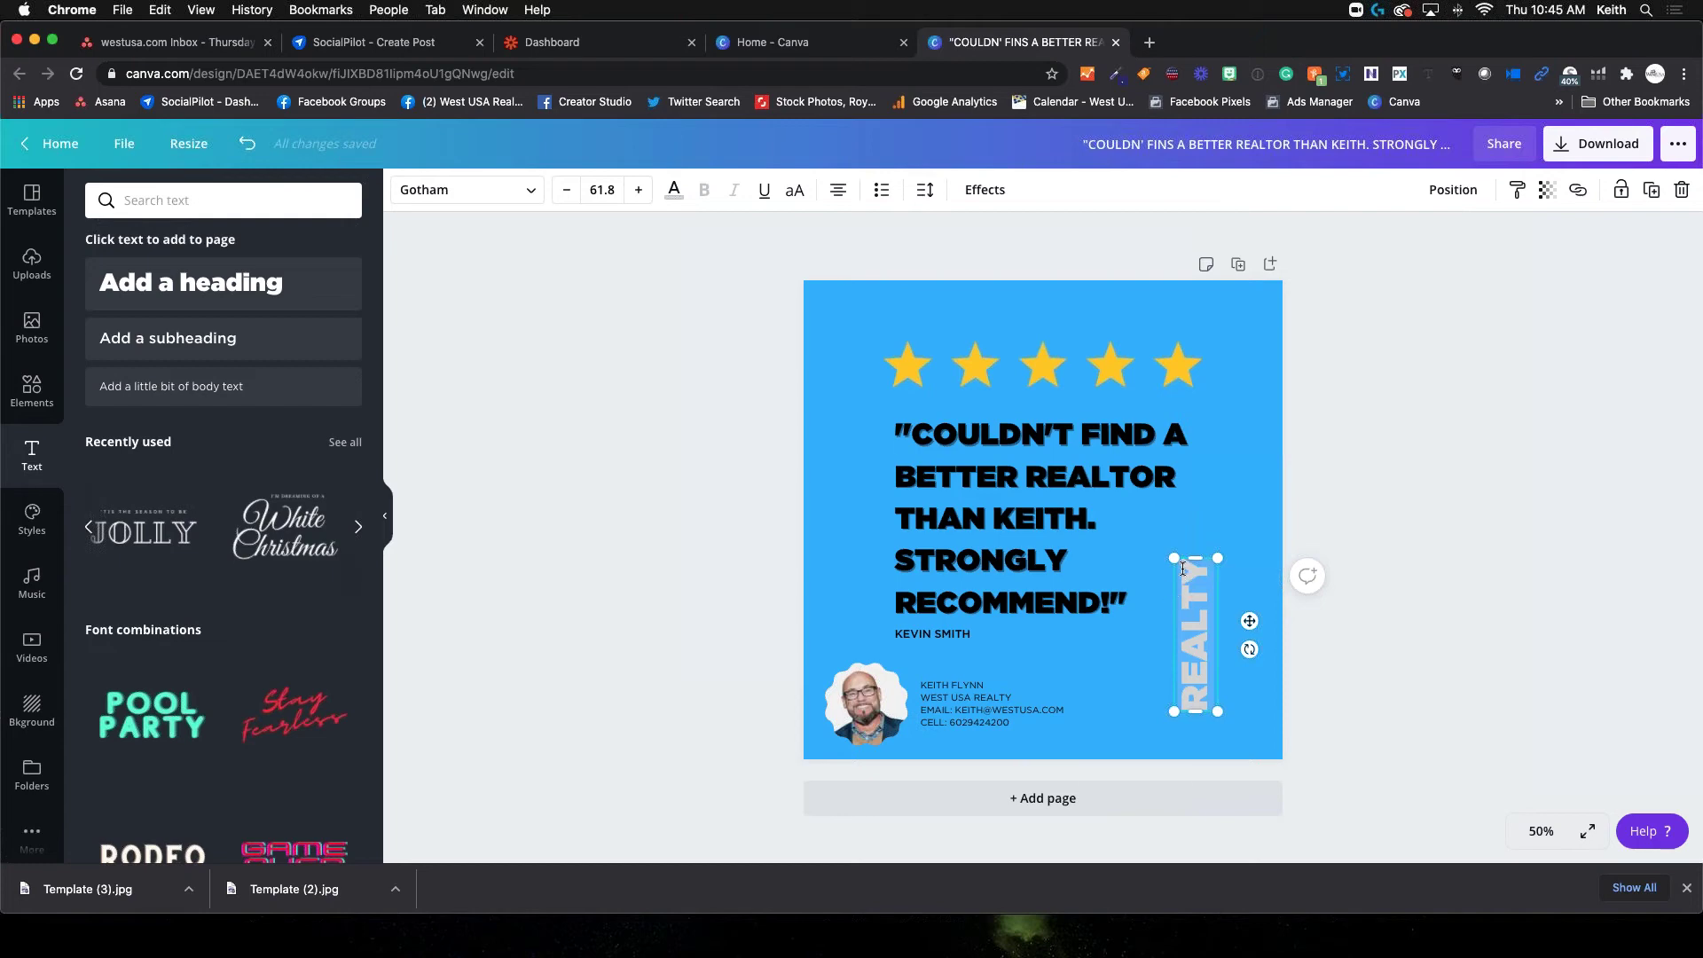
Enlarge REALTY to size 181 along the right edge and send it behind the stars and quote
{"action": "left_click_drag", "start_coordinate": [1174, 561], "coordinate": [854, 366]}
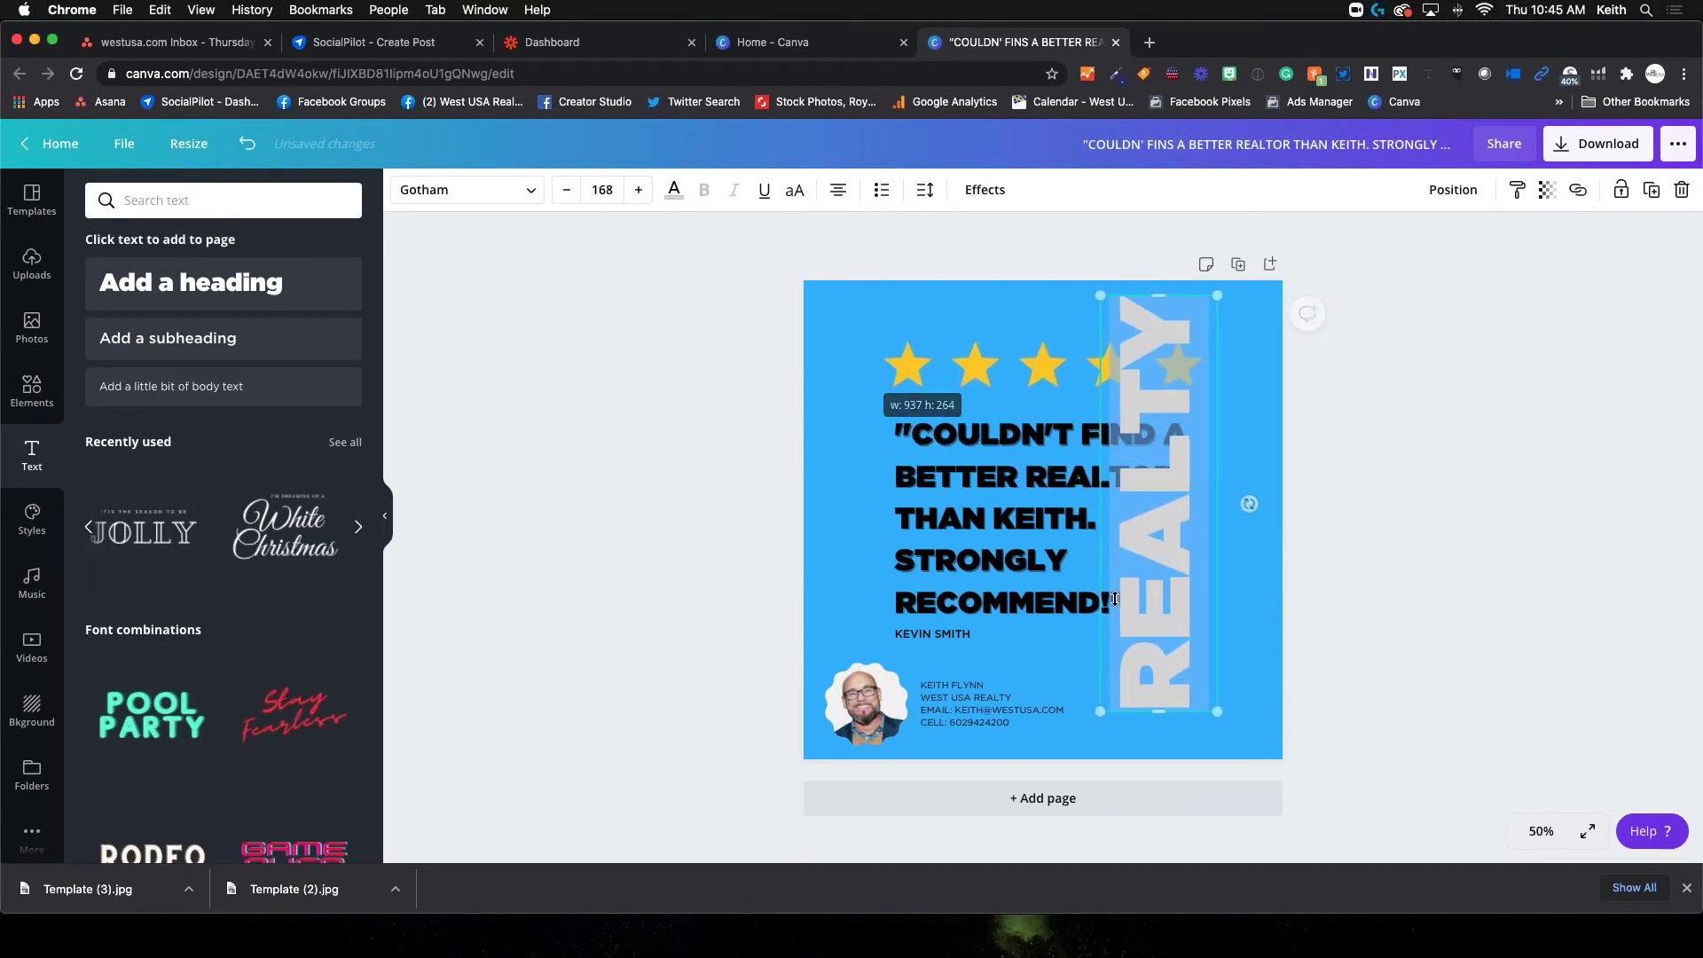
{"action": "left_click_drag", "start_coordinate": [1104, 711], "coordinate": [1078, 745]}
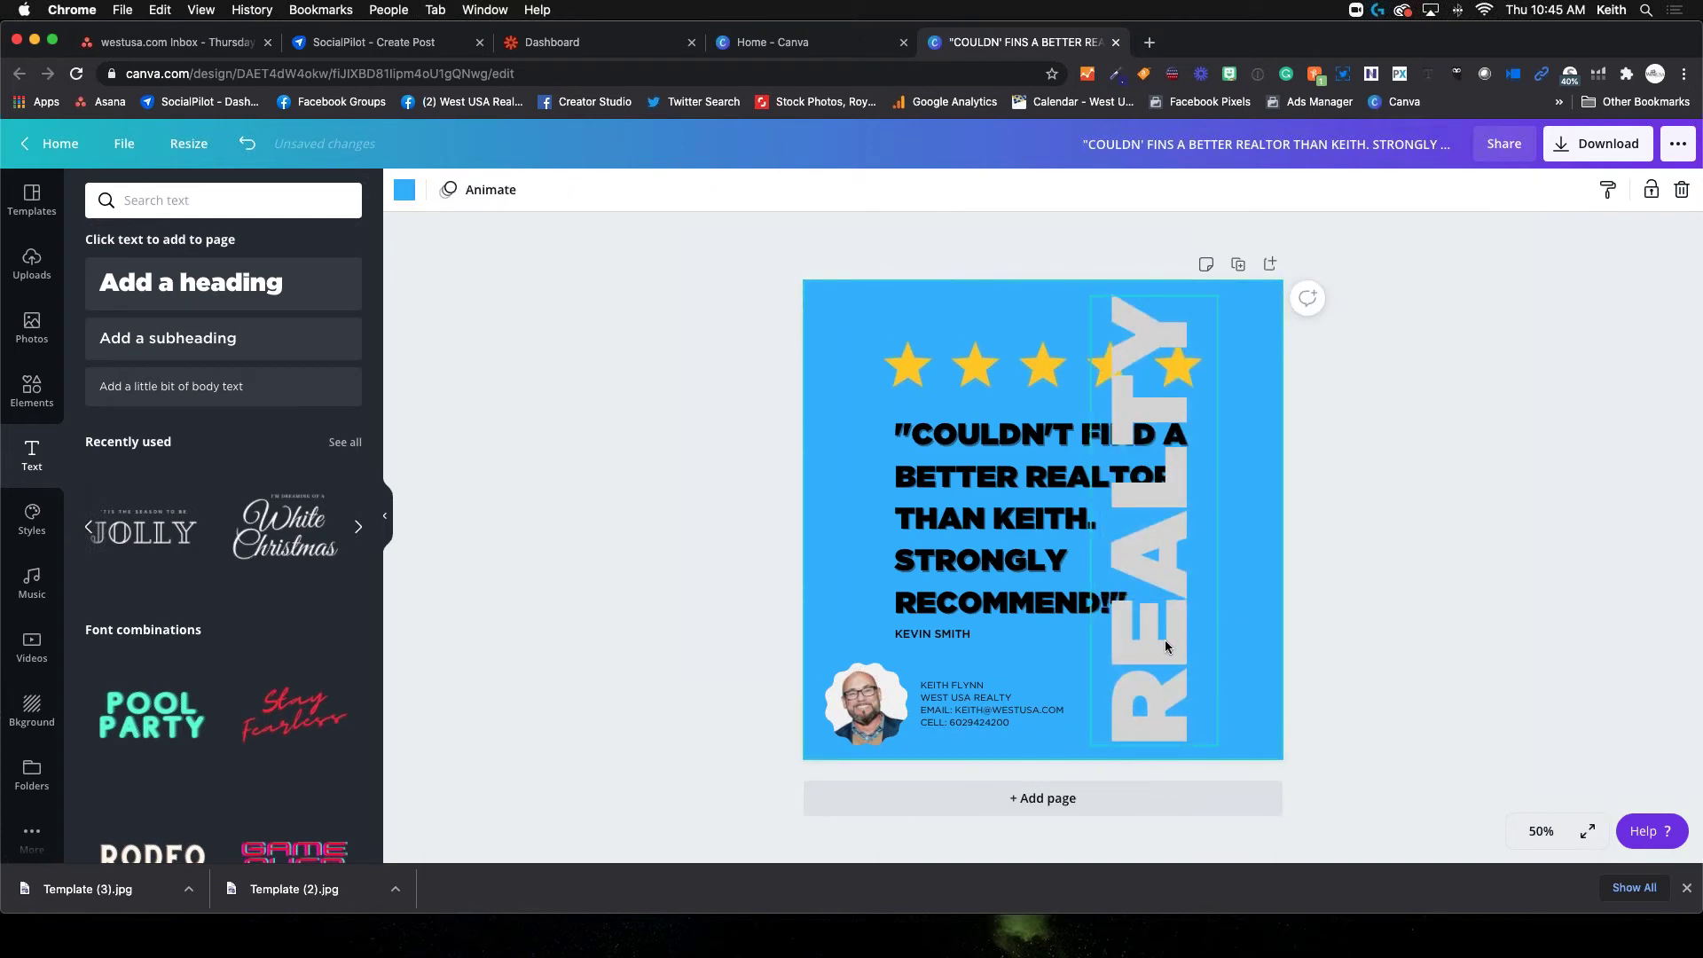
{"action": "left_click_drag", "start_coordinate": [1139, 564], "coordinate": [1179, 557]}
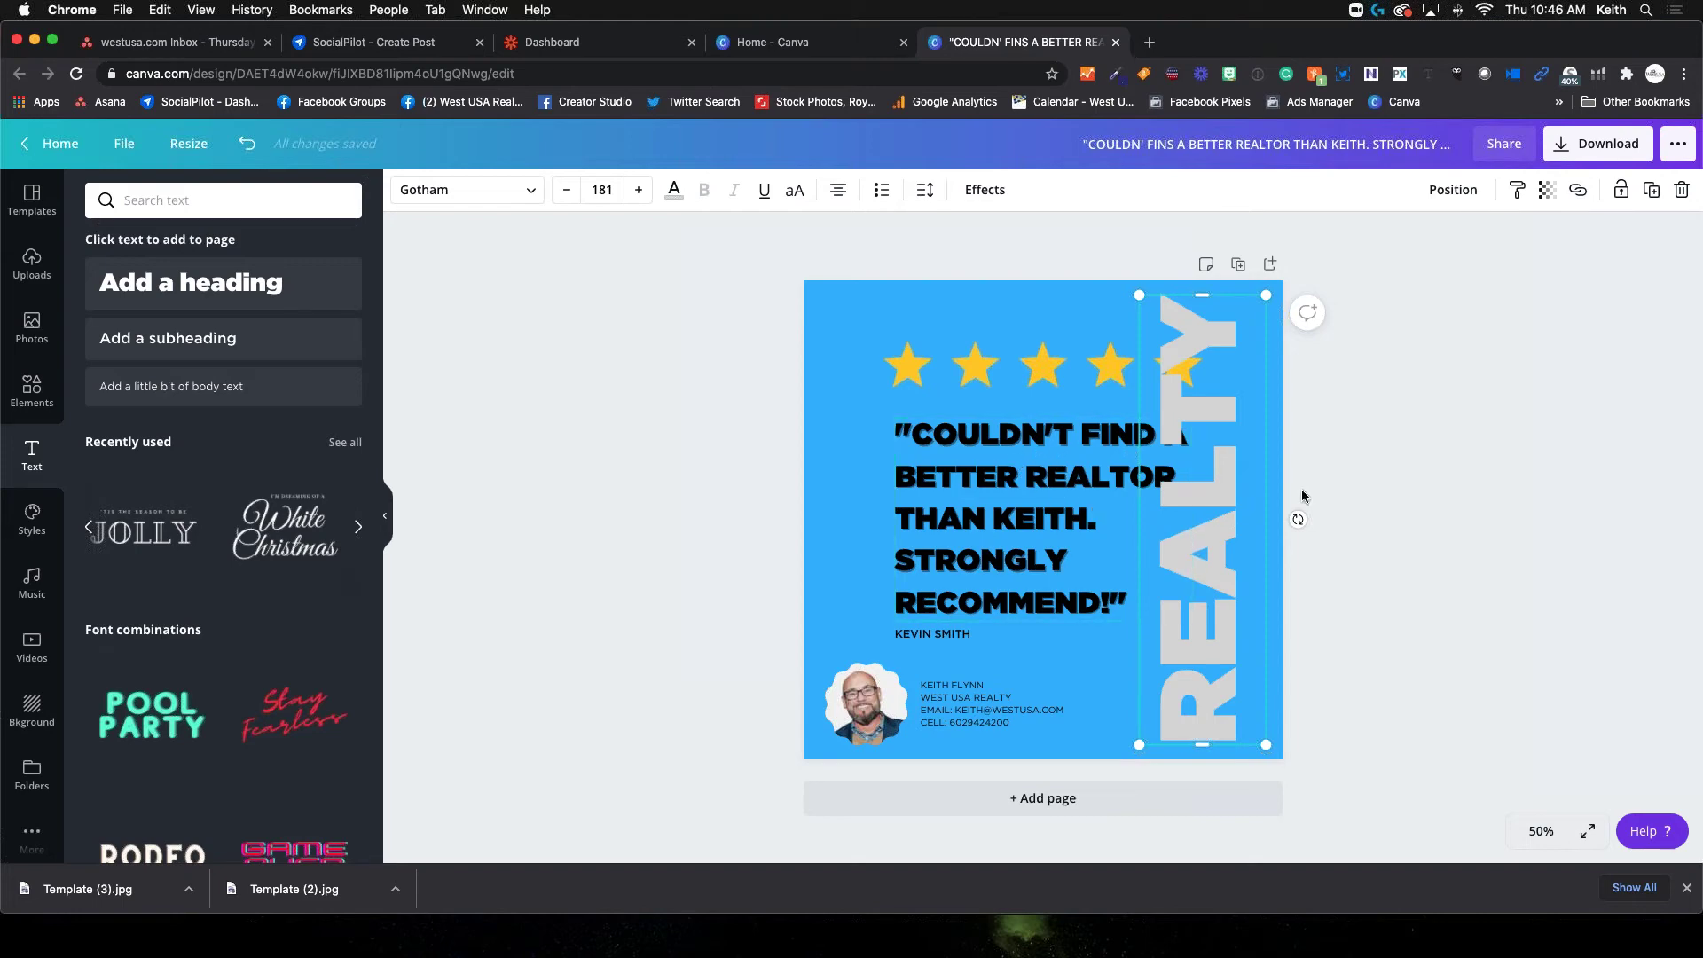
{"action": "left_click", "coordinate": [1454, 205]}
{"action": "left_click", "coordinate": [1452, 196]}
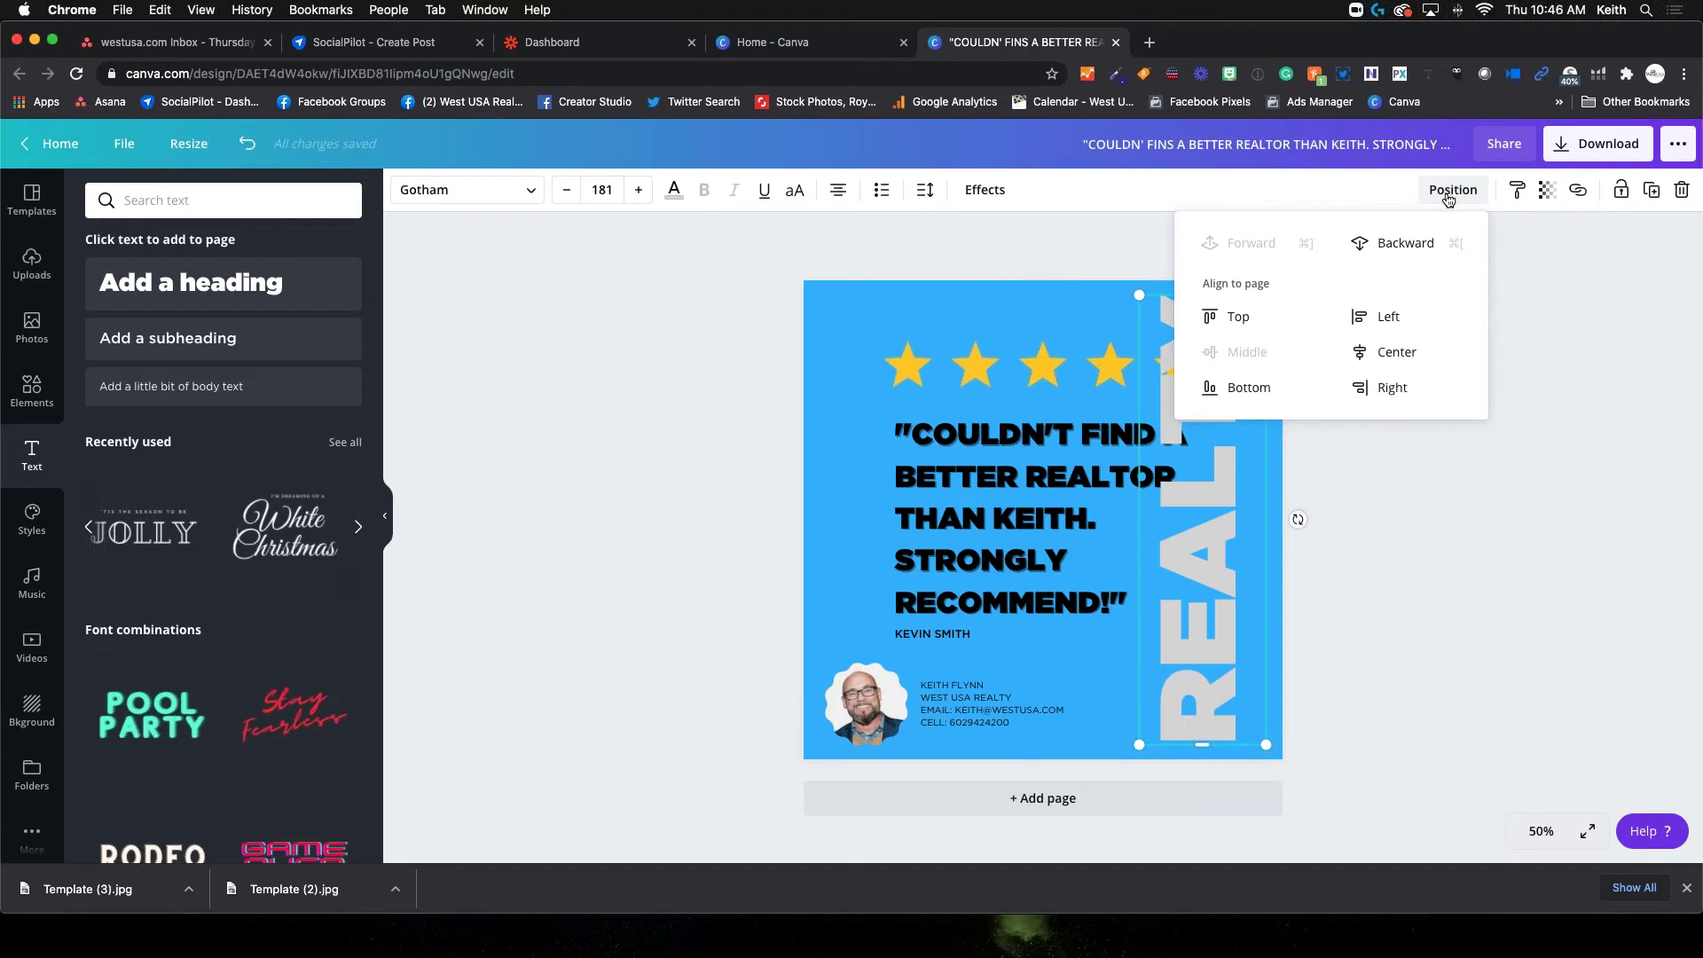
{"action": "left_click", "coordinate": [1399, 251]}
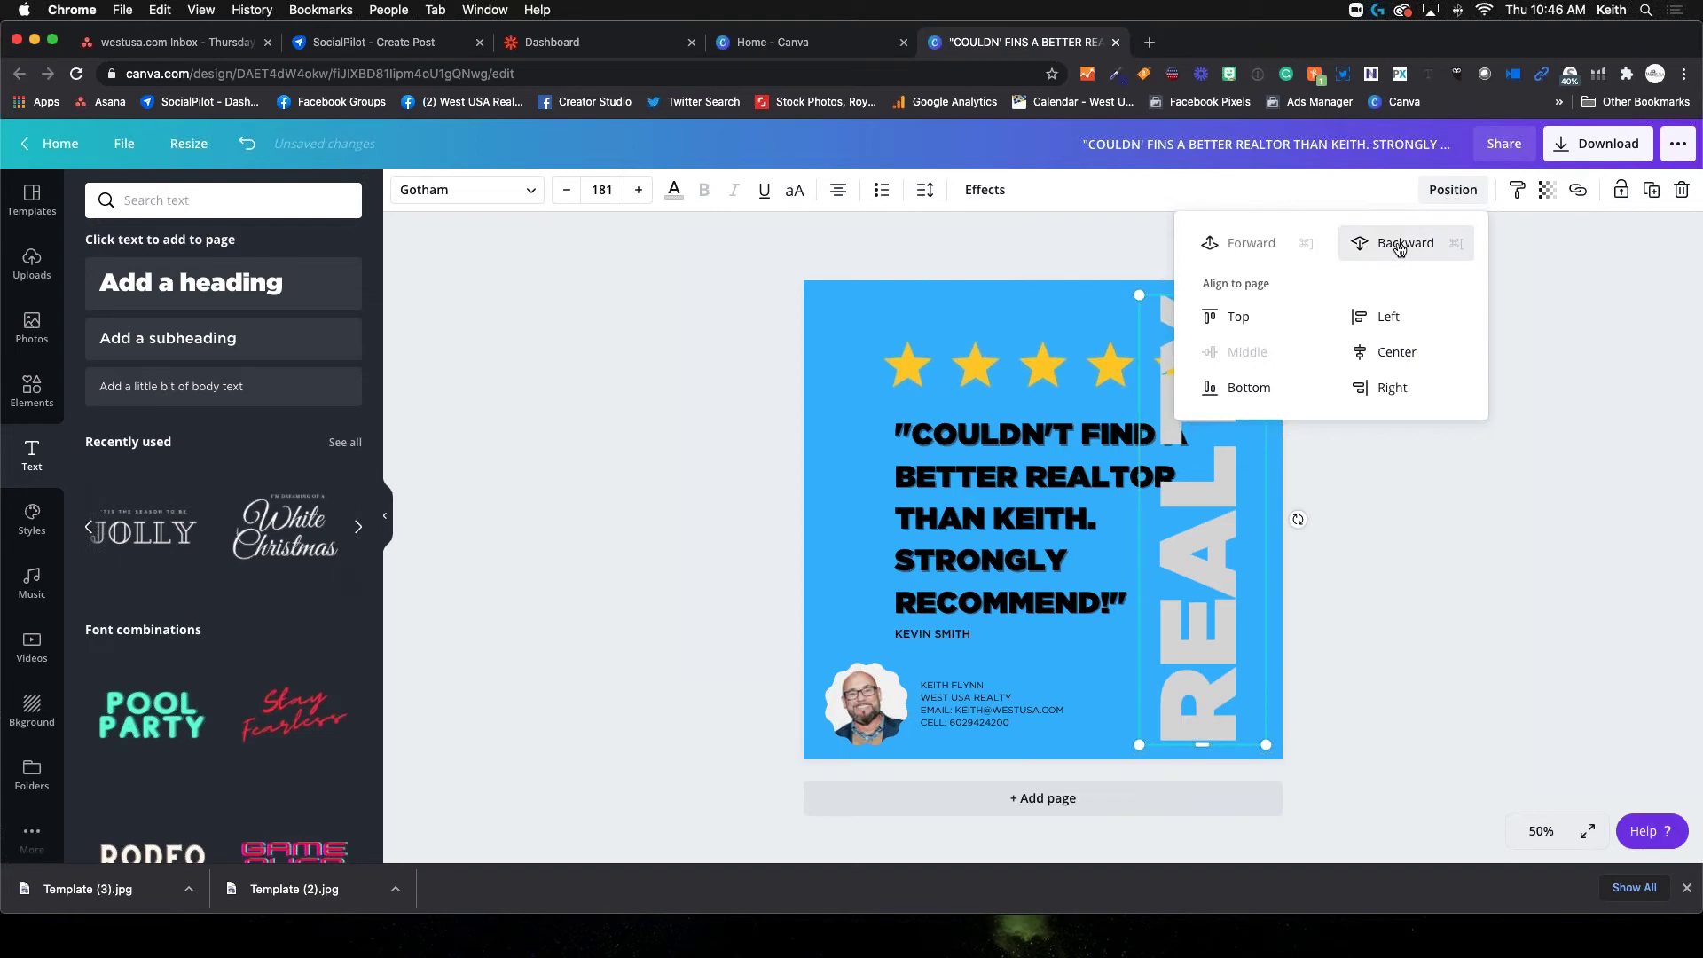
{"action": "left_click", "coordinate": [1399, 248]}
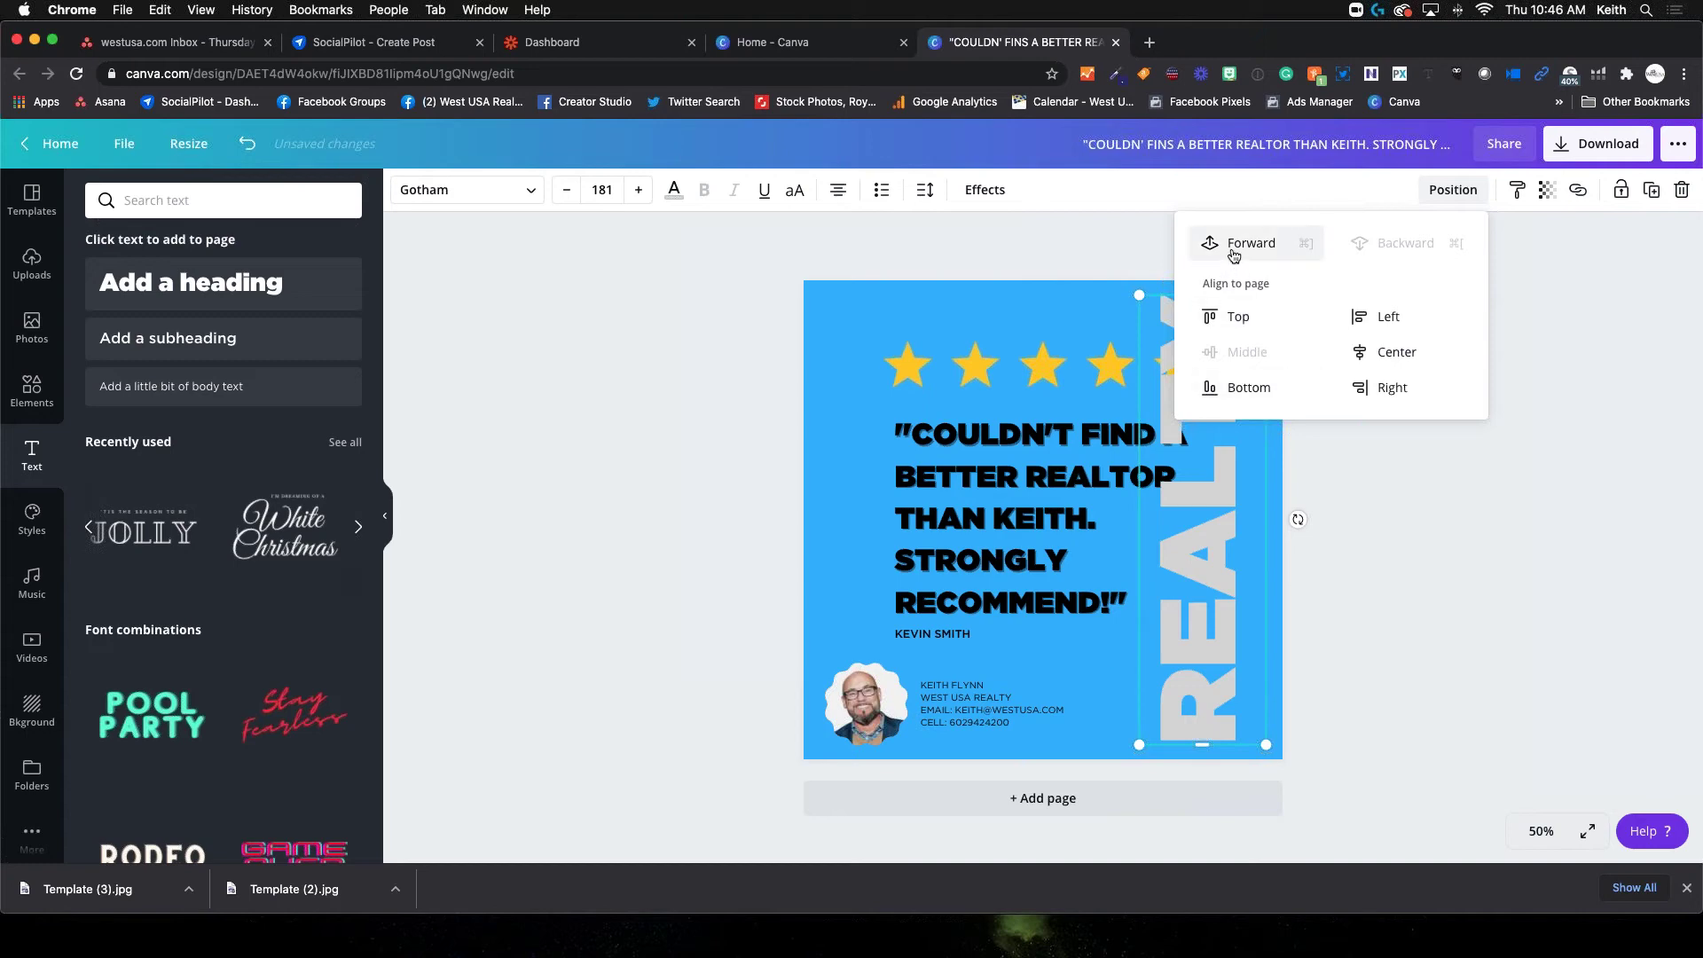
{"action": "left_click", "coordinate": [1079, 644]}
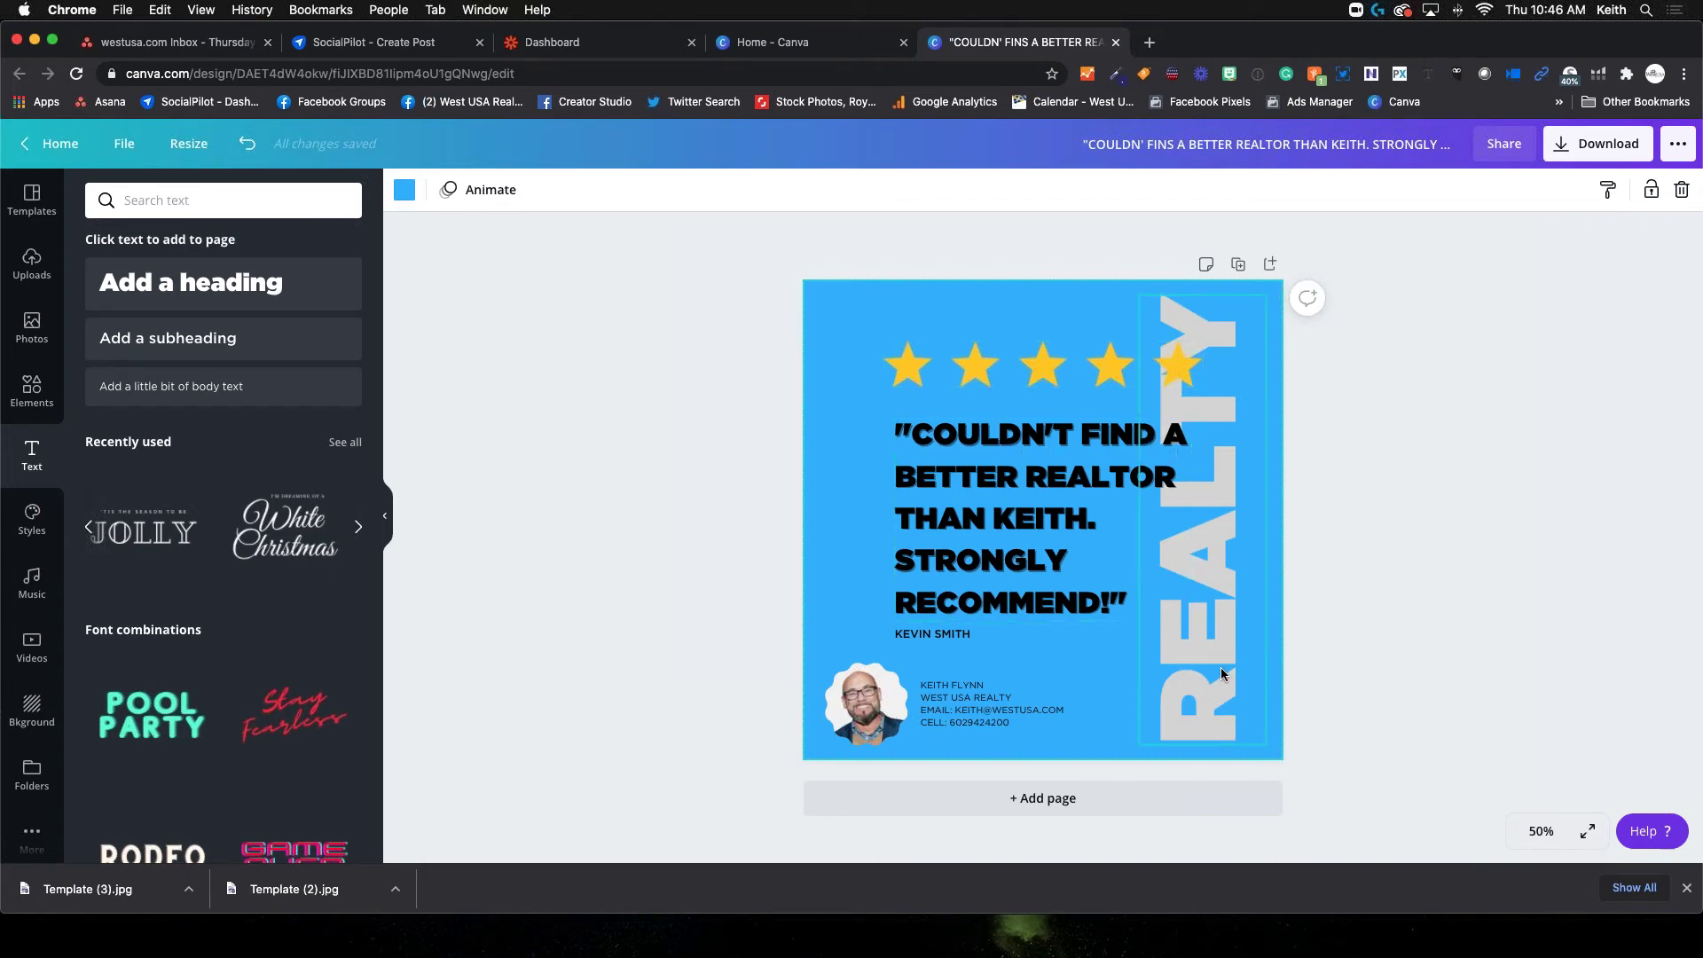
{"action": "left_click", "coordinate": [1225, 617]}
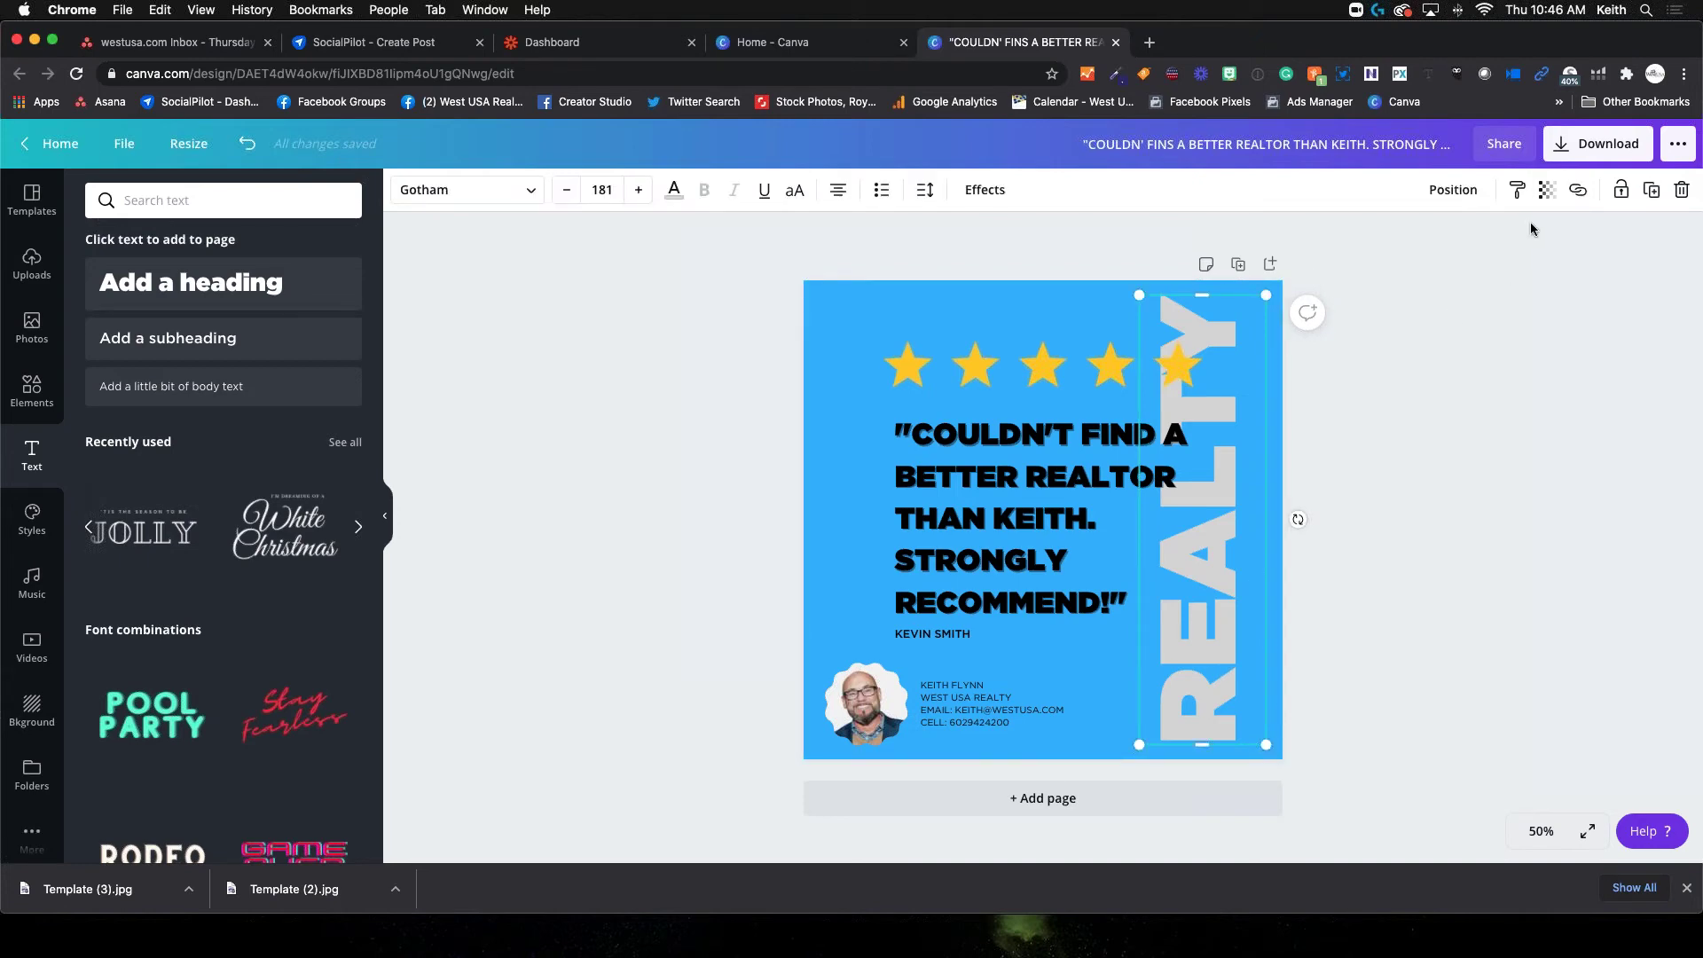
Lower REALTY's transparency to about 45 so it reads as a pale watermark
{"action": "left_click", "coordinate": [1546, 192]}
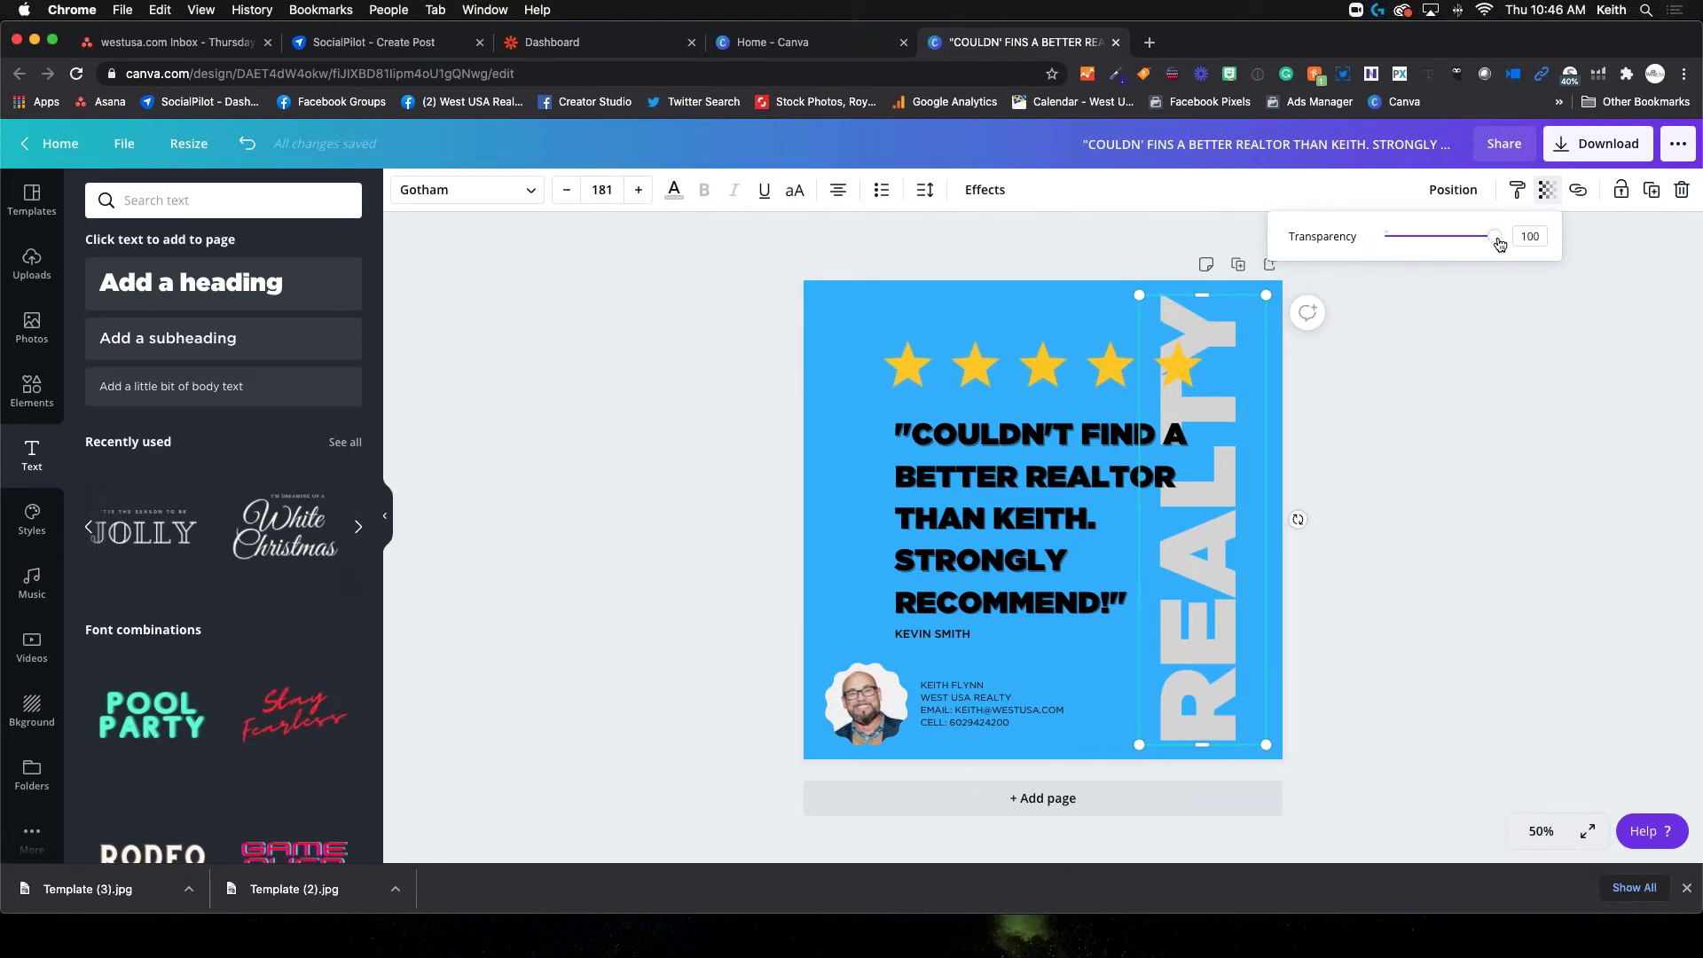
{"action": "left_click_drag", "start_coordinate": [1492, 241], "coordinate": [1437, 243]}
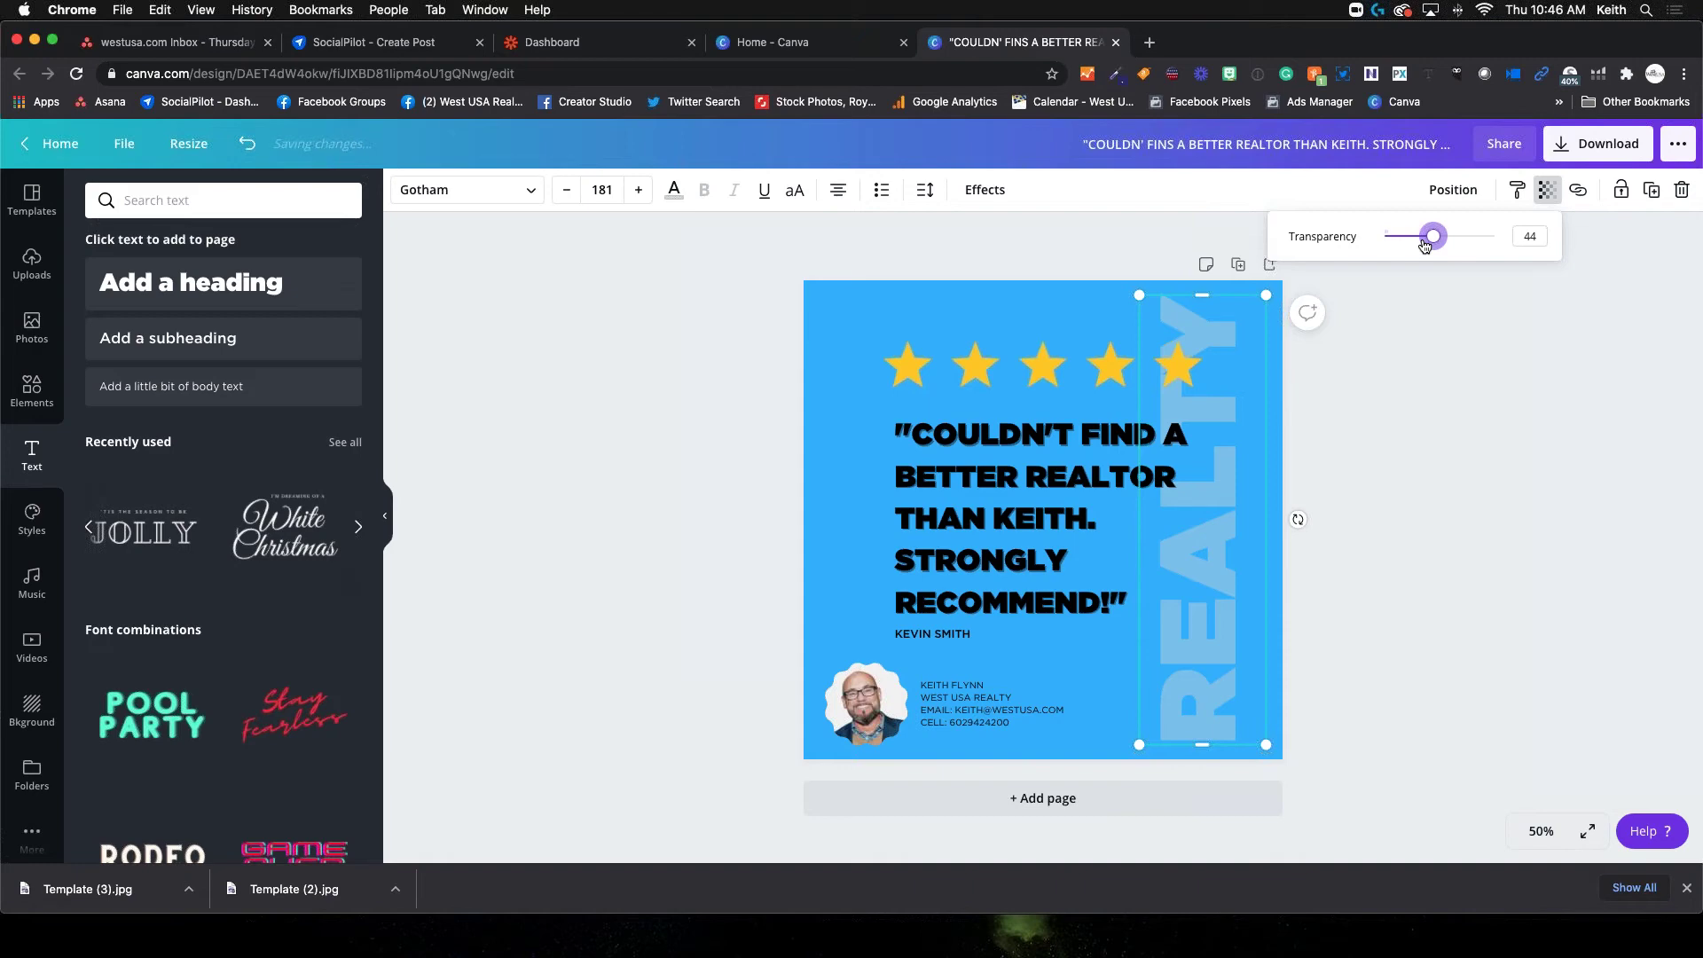
{"action": "left_click", "coordinate": [1467, 523]}
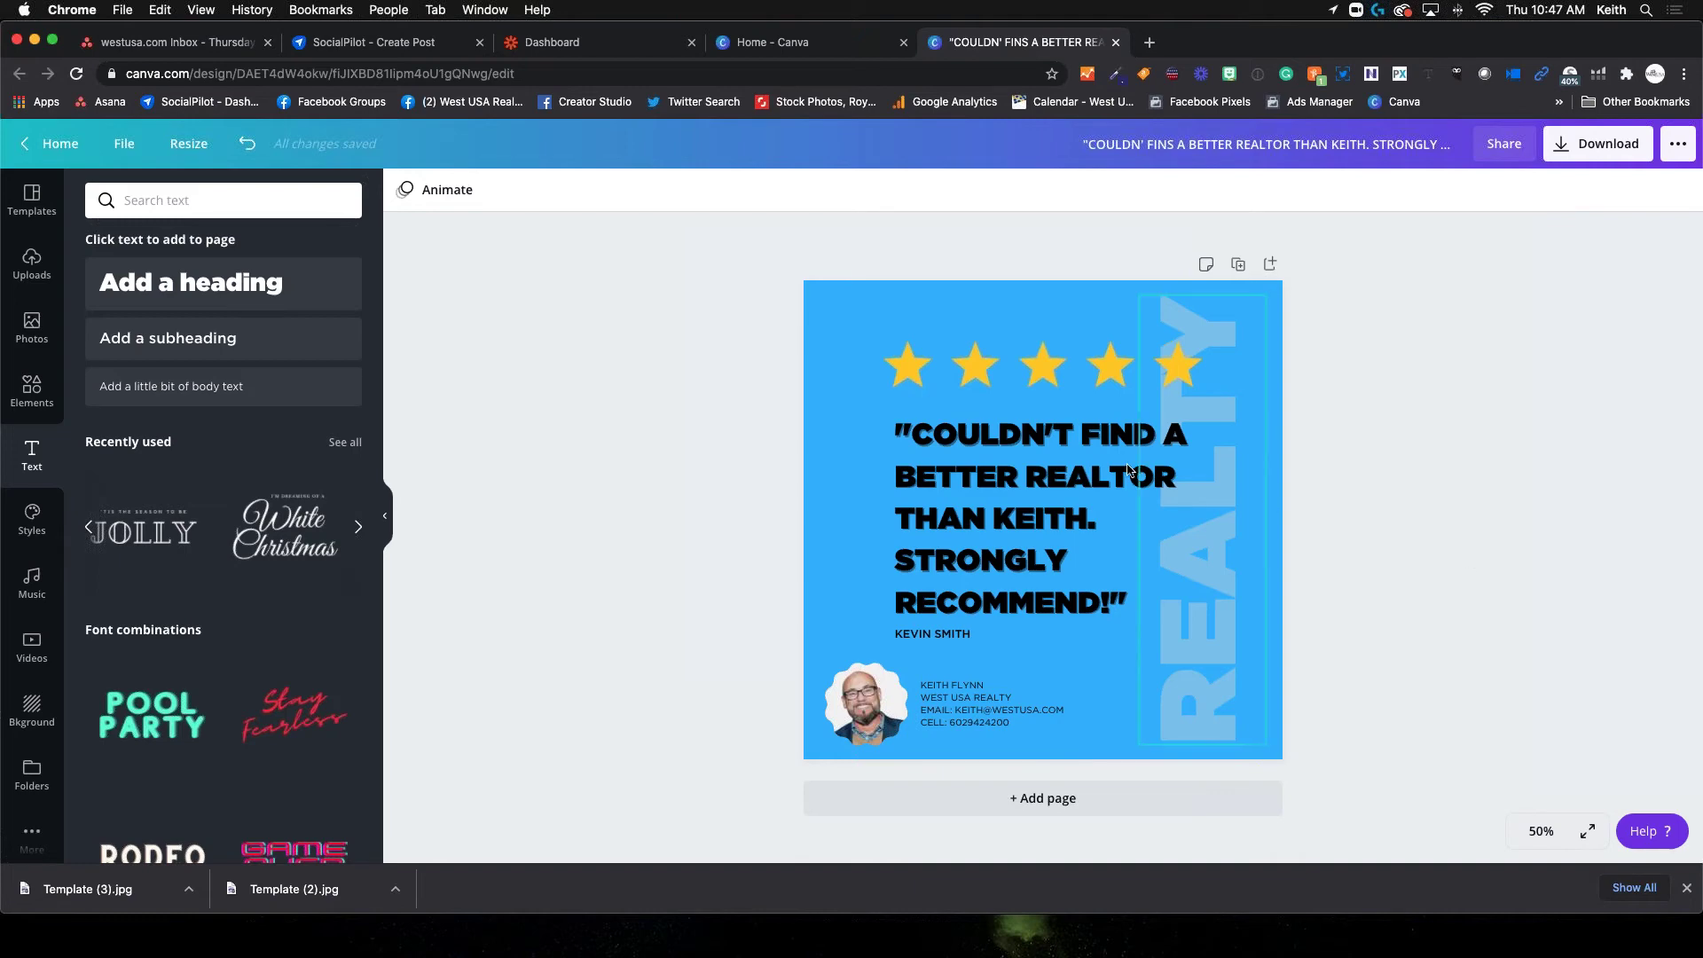
{"action": "left_click", "coordinate": [1218, 600]}
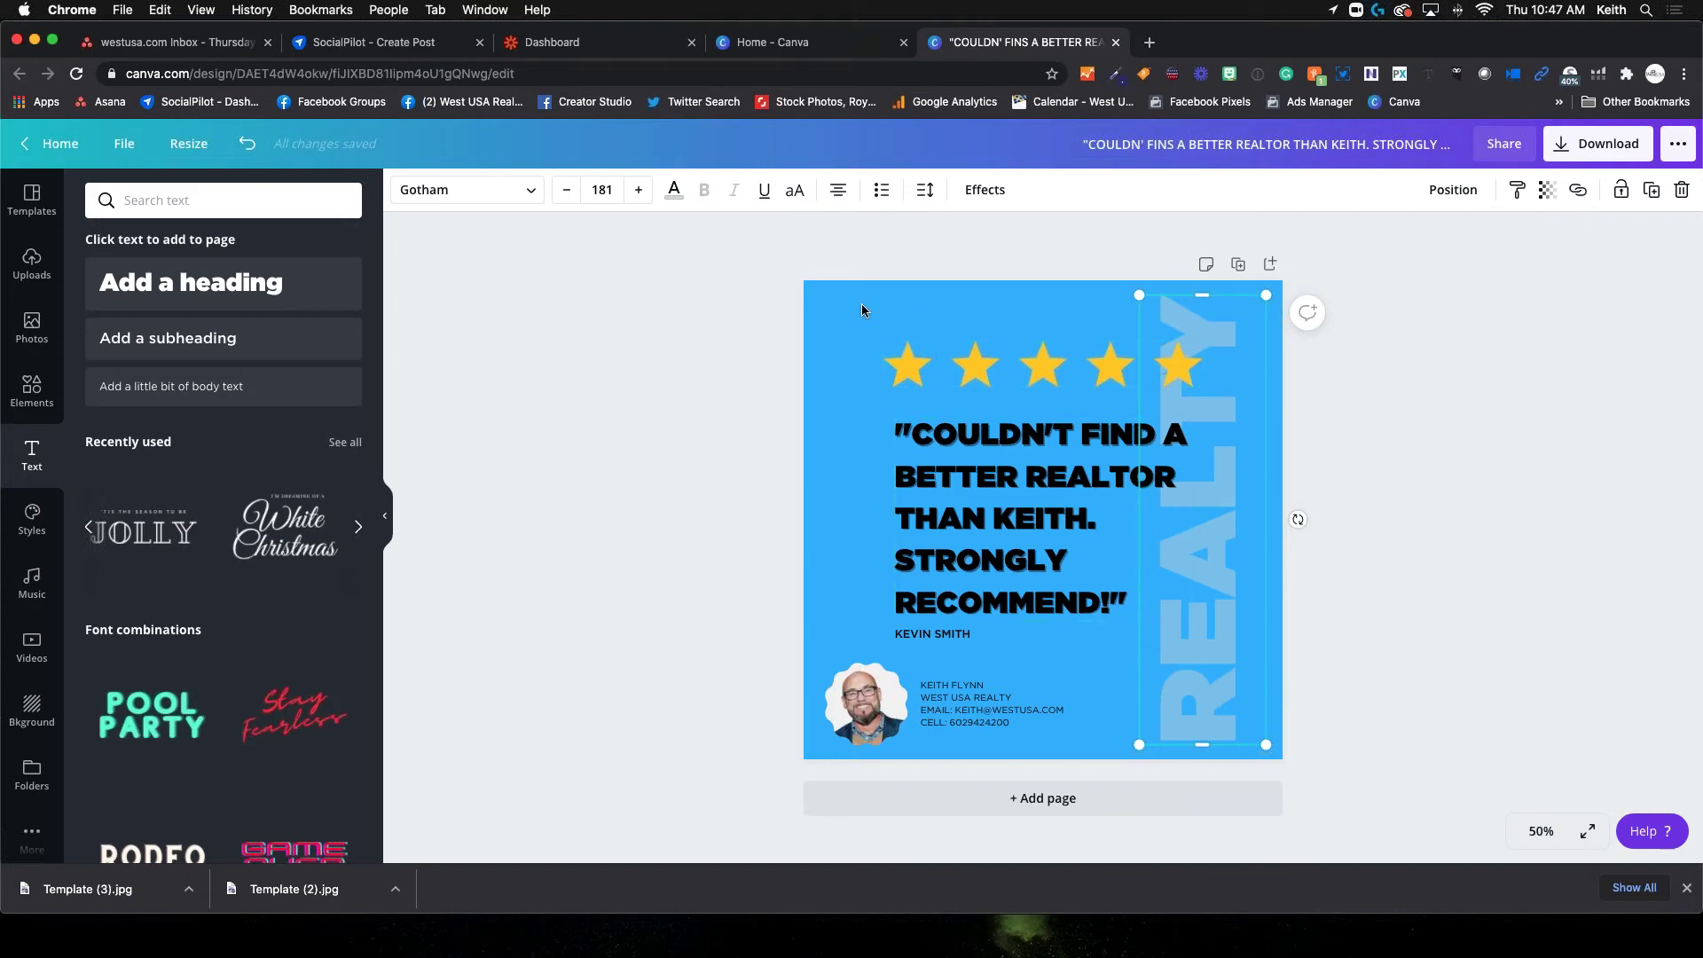
{"action": "left_click", "coordinate": [831, 300]}
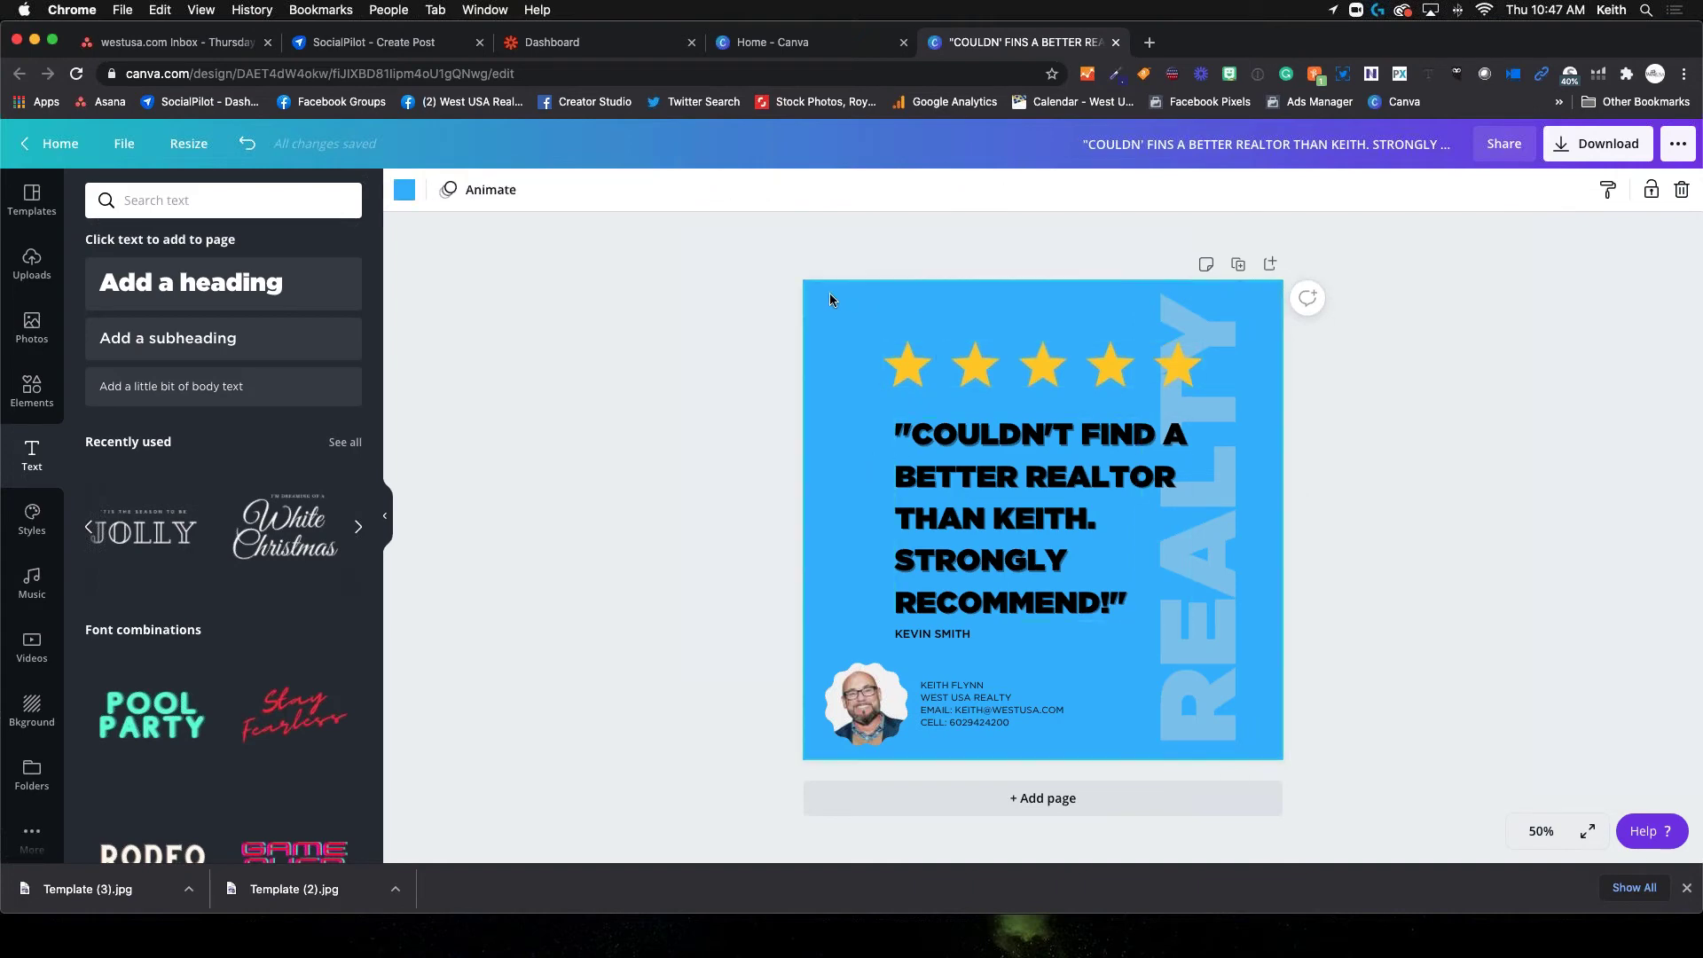
{"action": "left_click", "coordinate": [909, 379]}
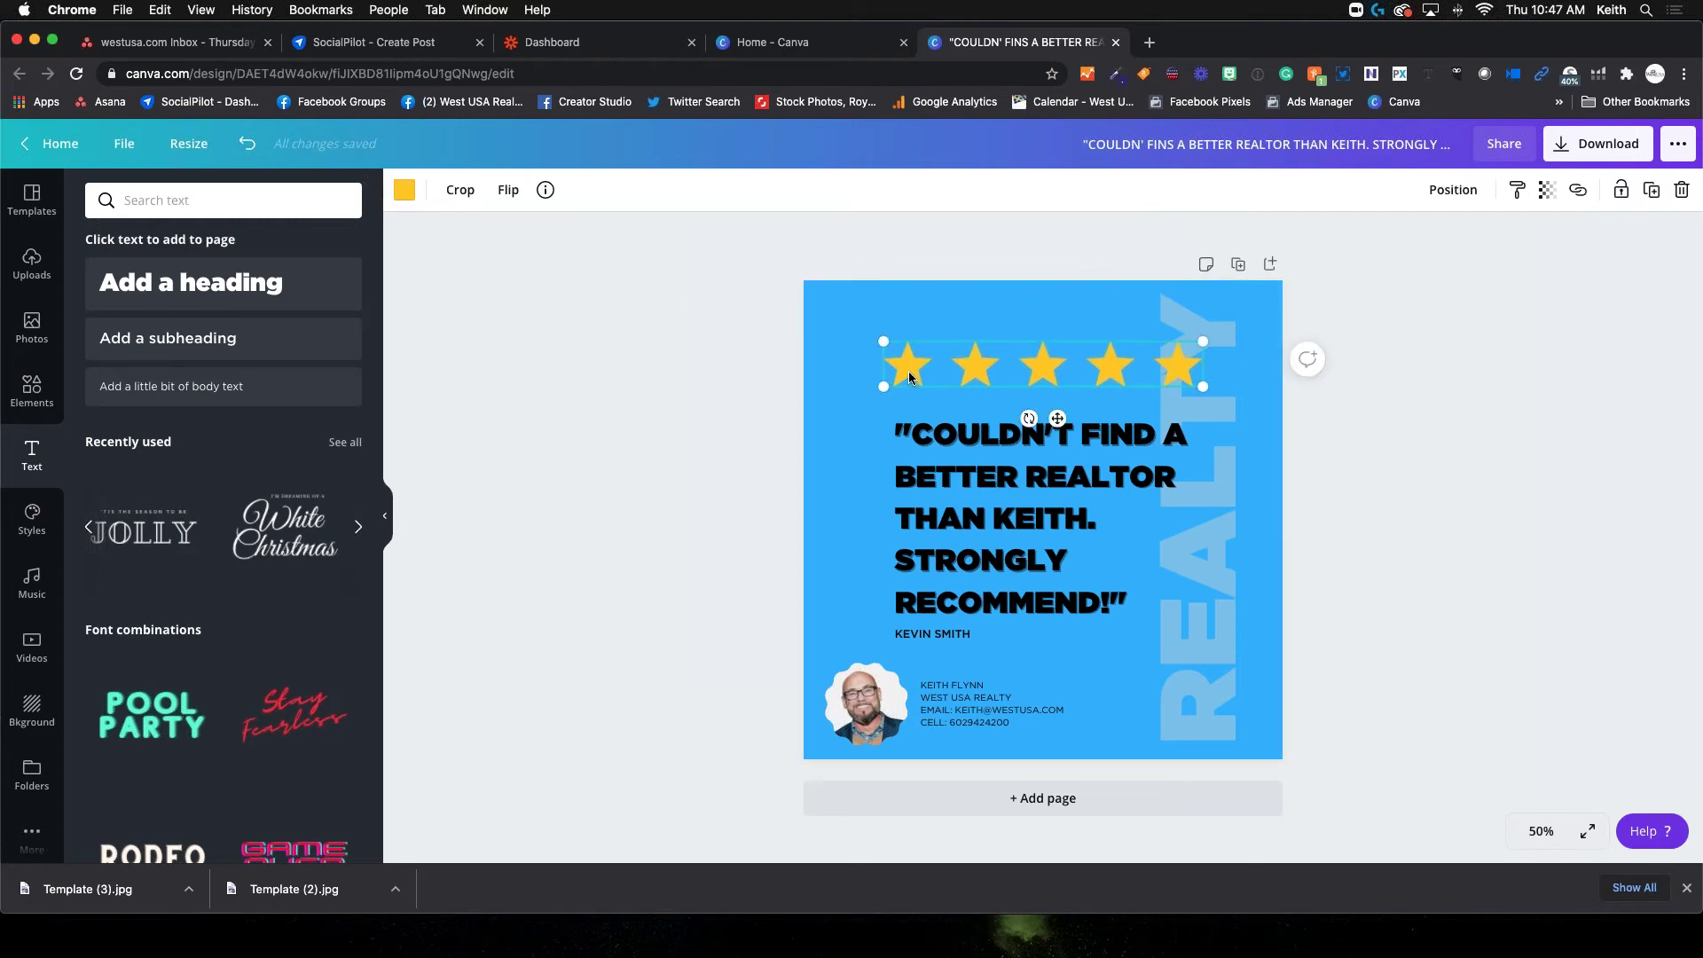
{"action": "left_click", "coordinate": [927, 479]}
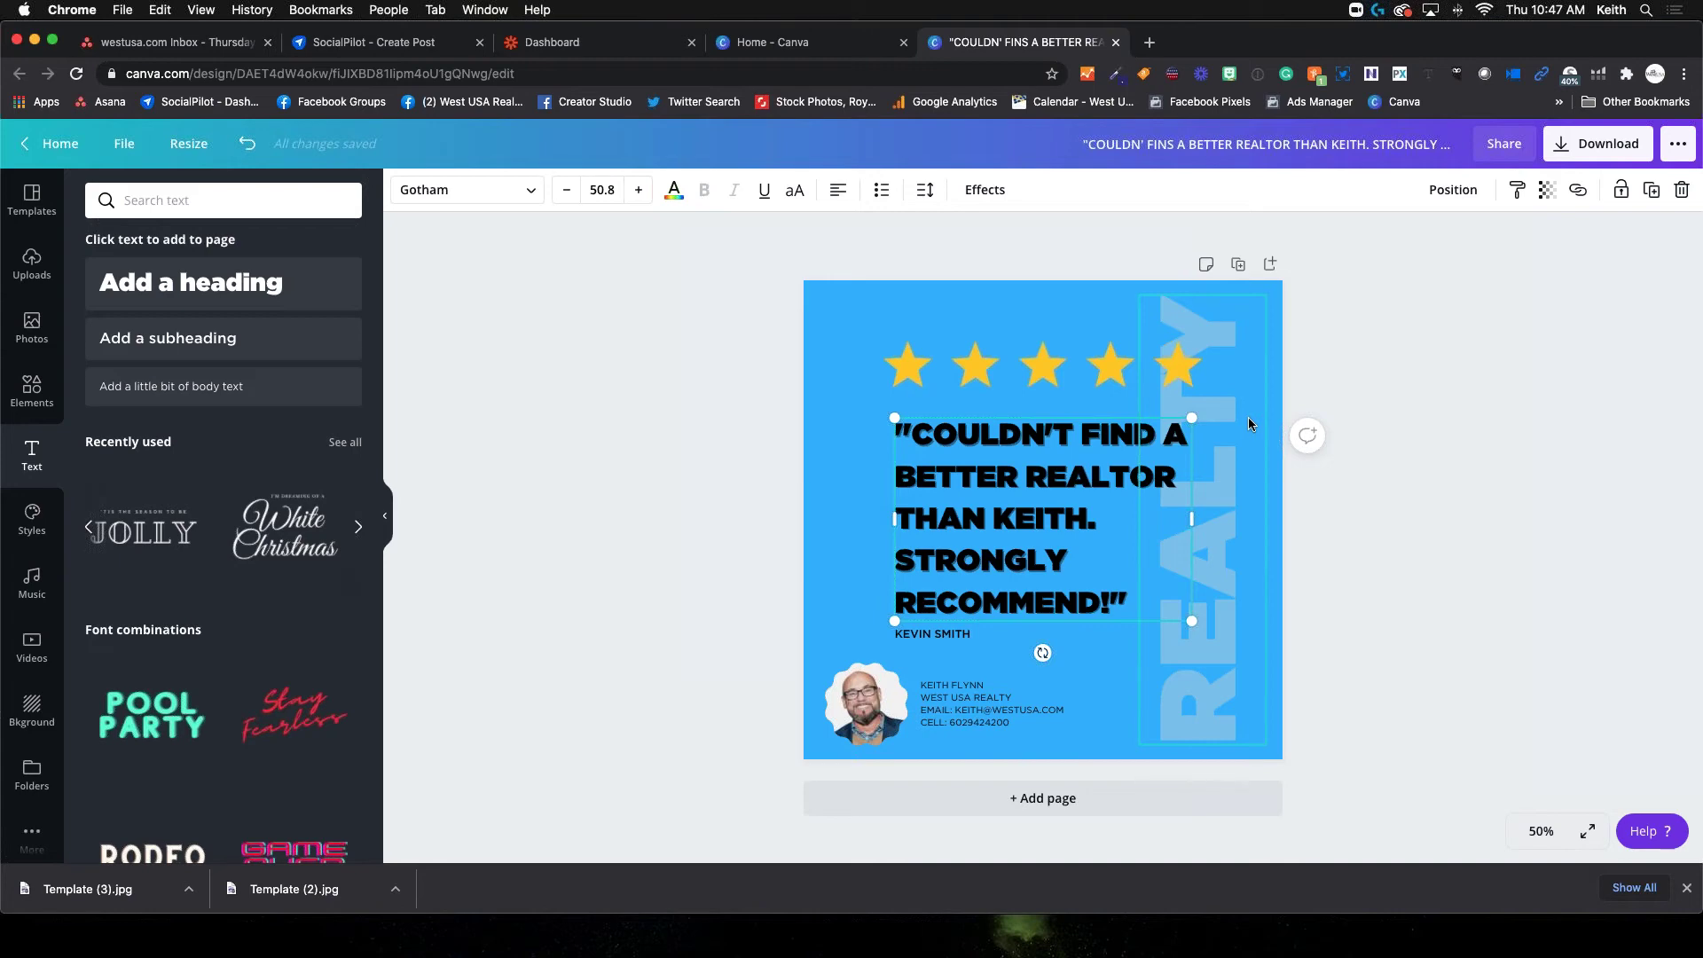
{"action": "left_click", "coordinate": [1451, 191]}
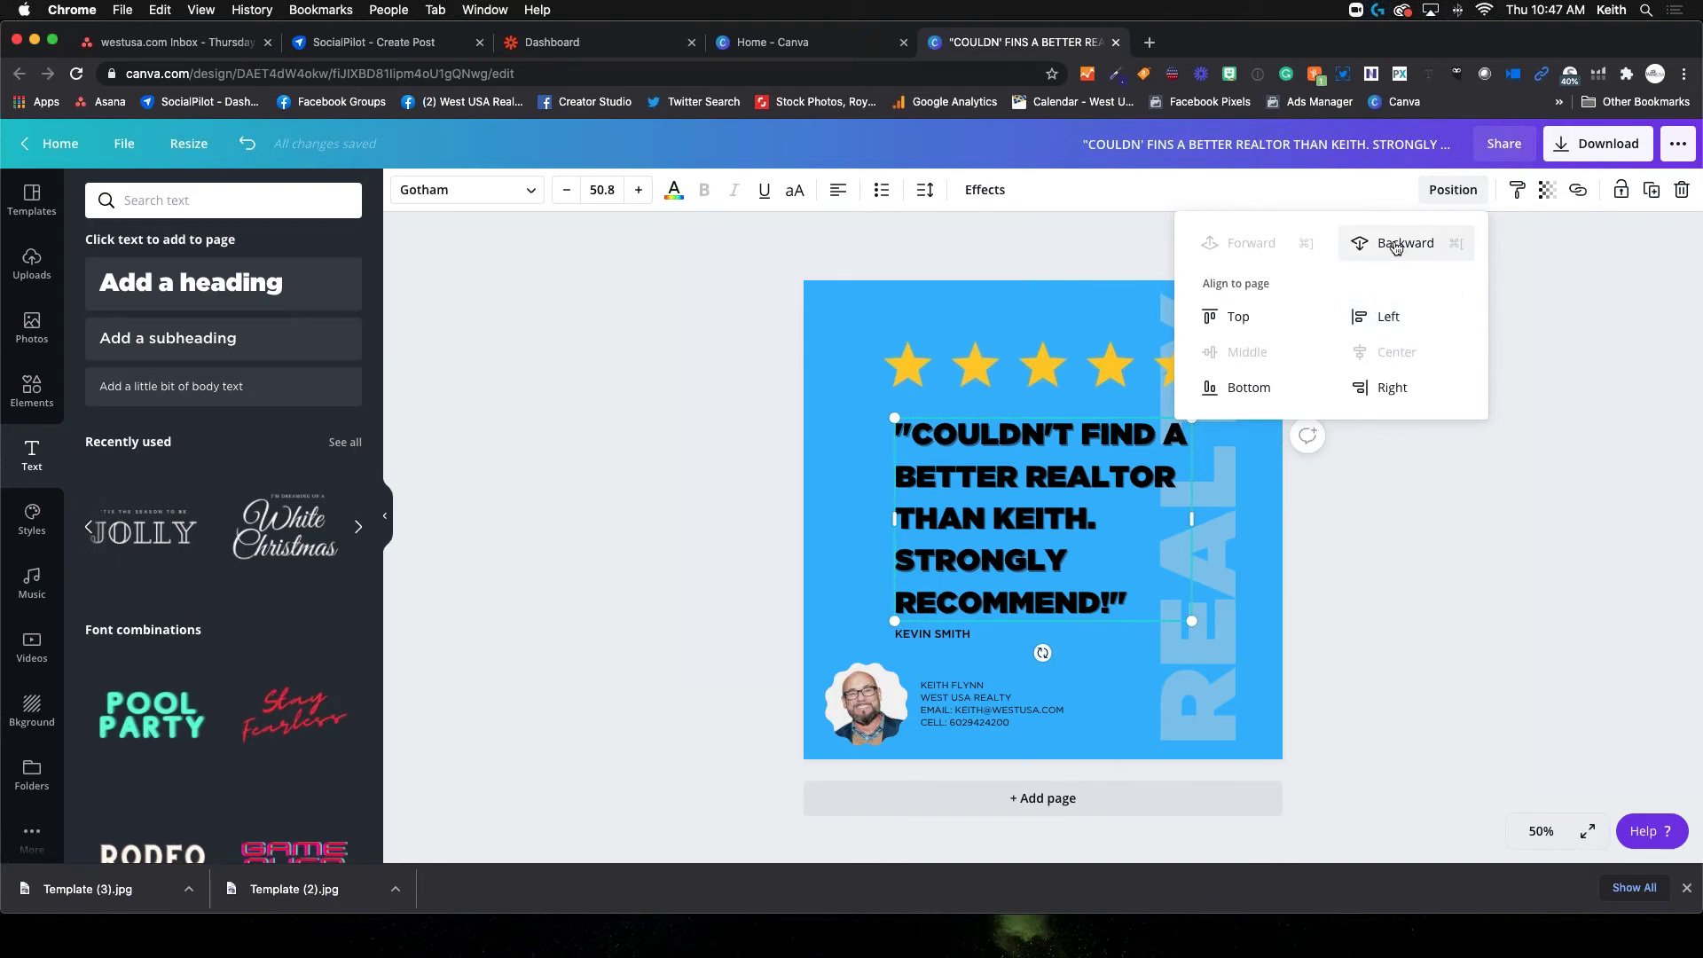
{"action": "left_click", "coordinate": [1274, 577]}
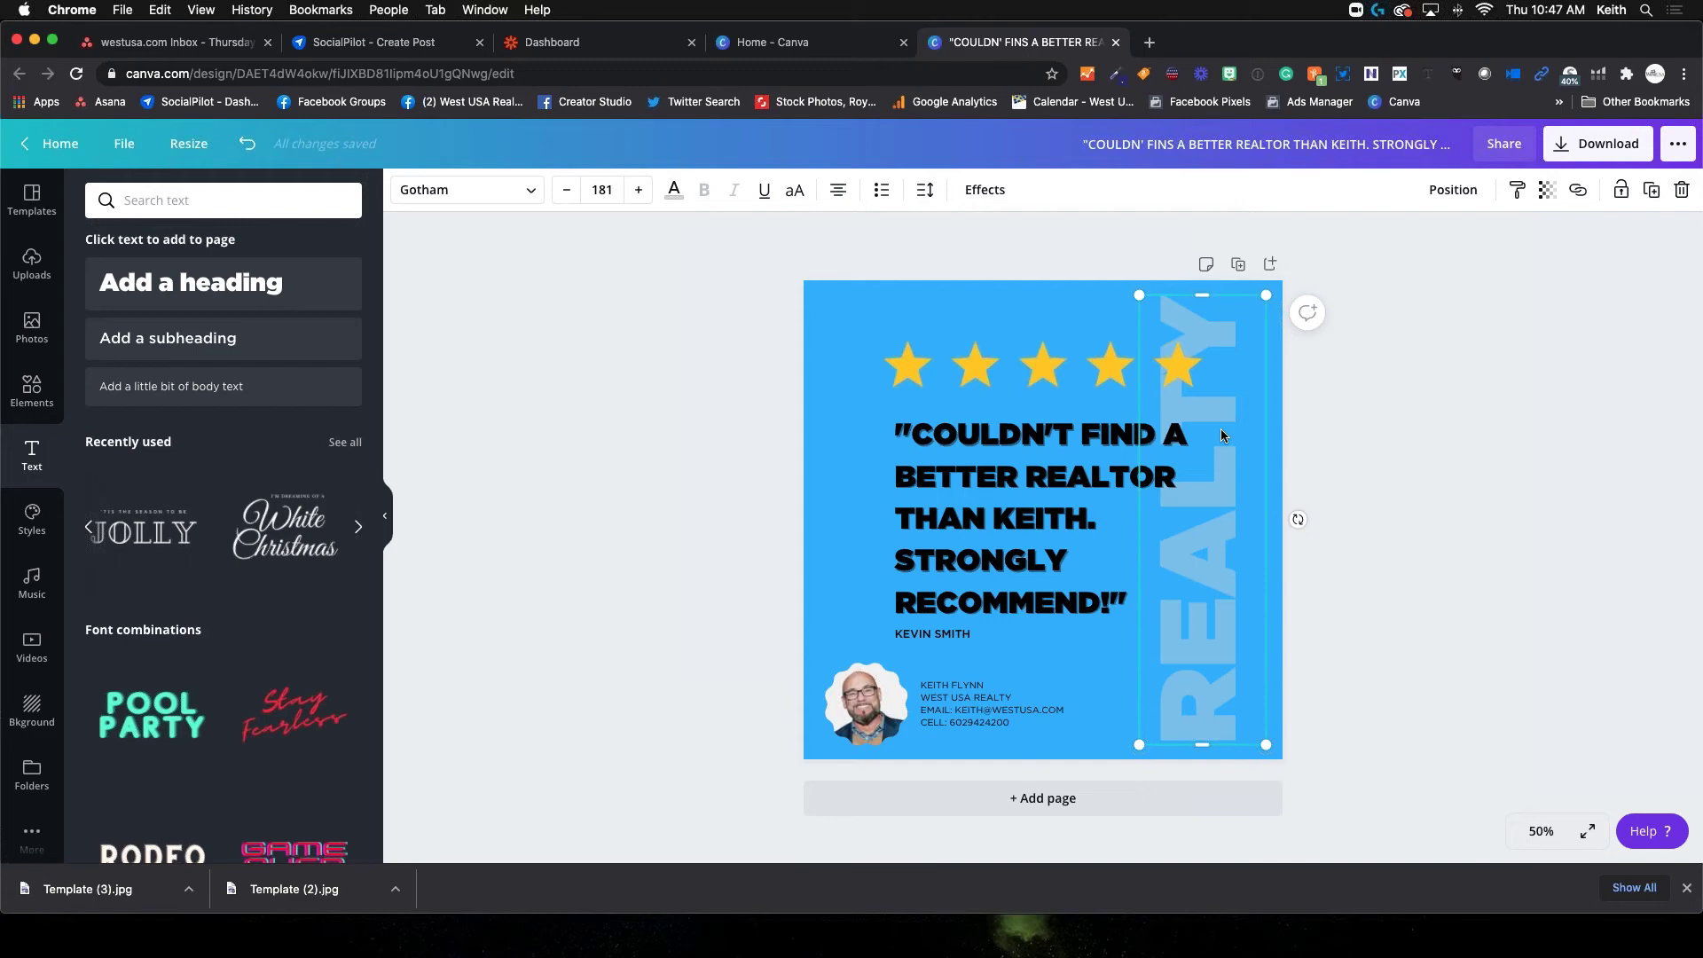
{"action": "left_click", "coordinate": [1018, 361]}
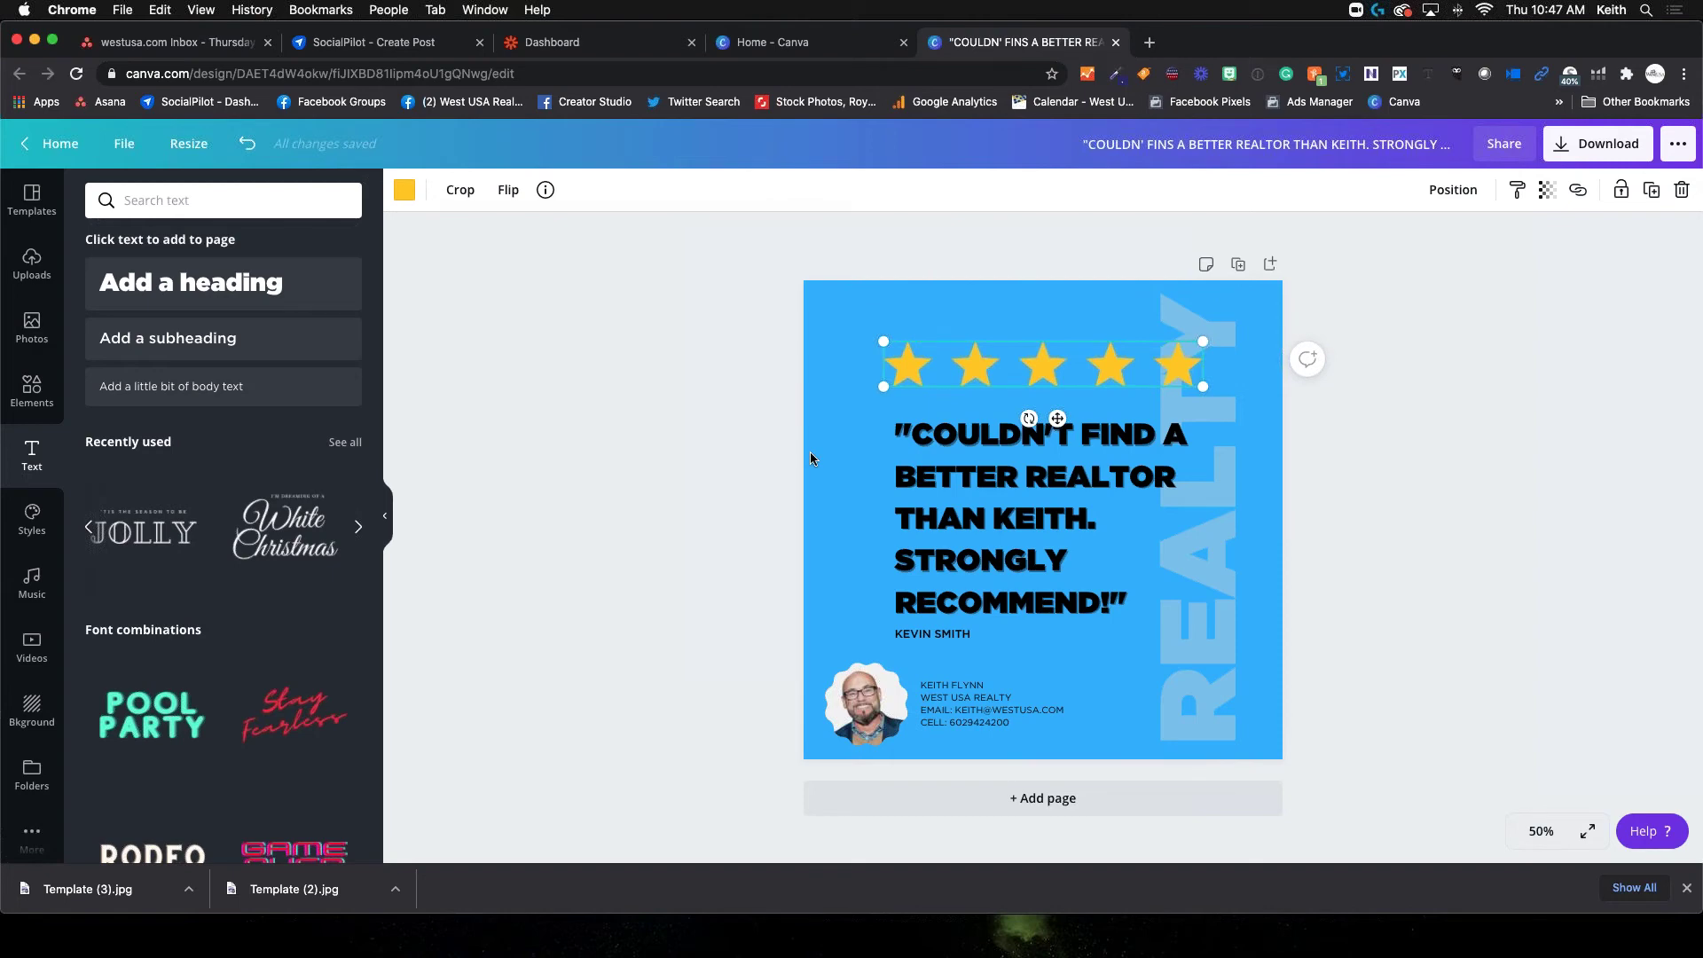
{"action": "left_click", "coordinate": [811, 455]}
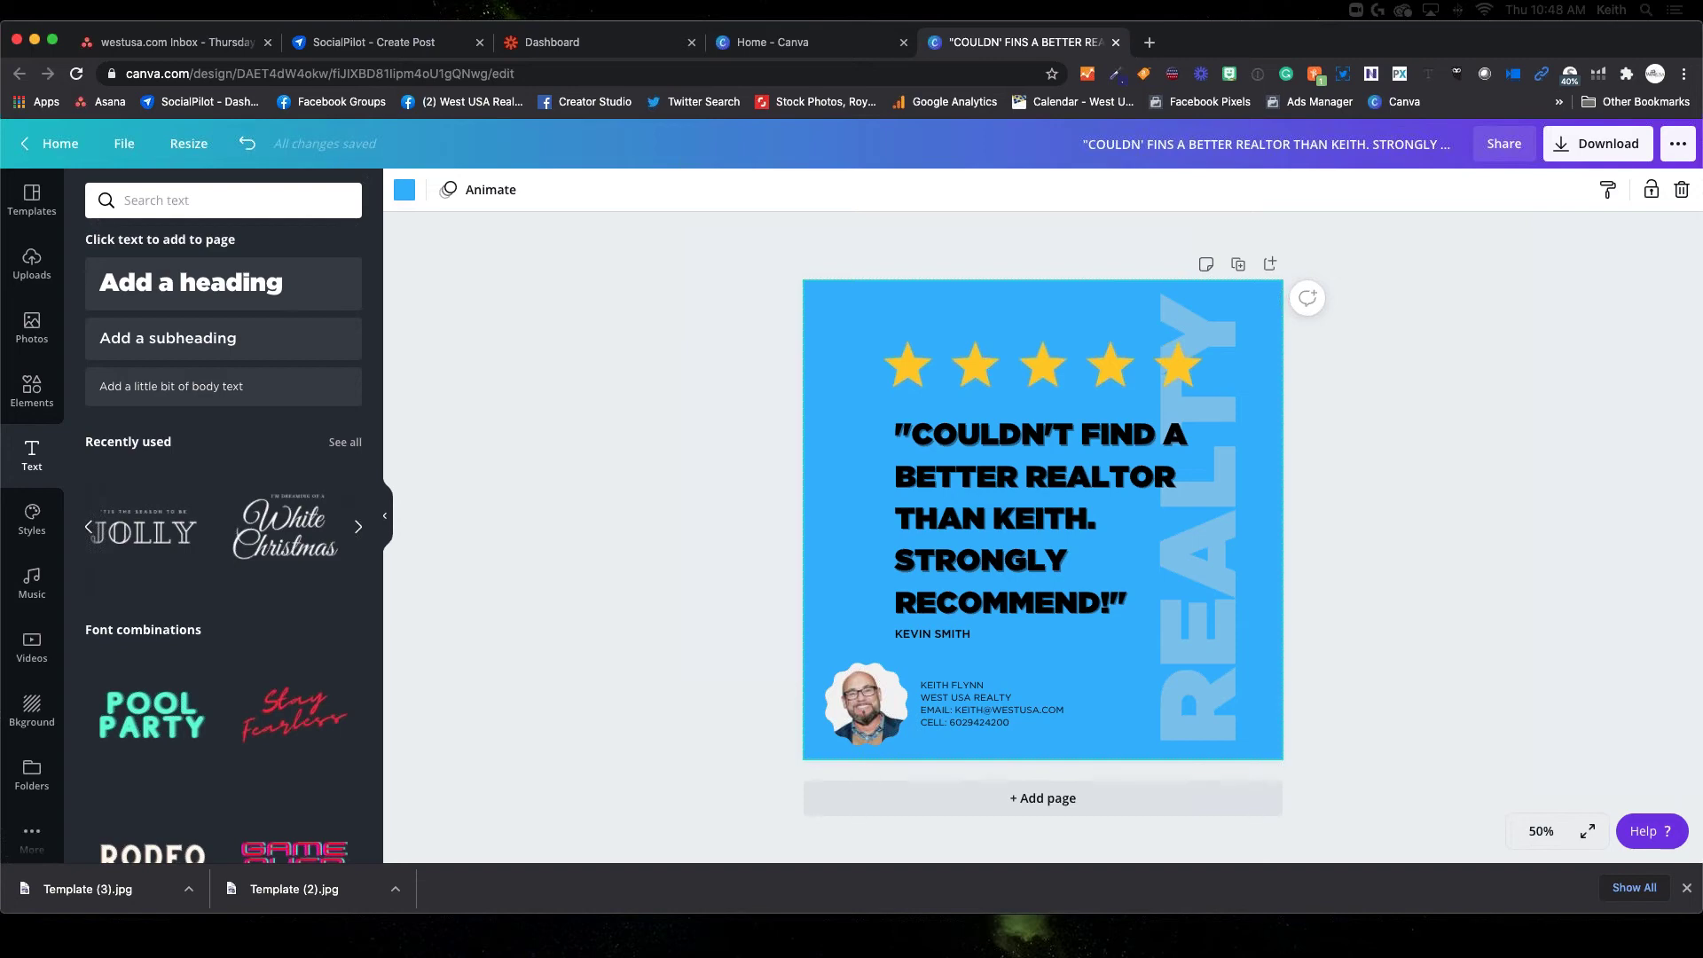
Add the MLS logo from Uploads to the design and shrink it to a small badge
{"action": "left_click", "coordinate": [30, 265]}
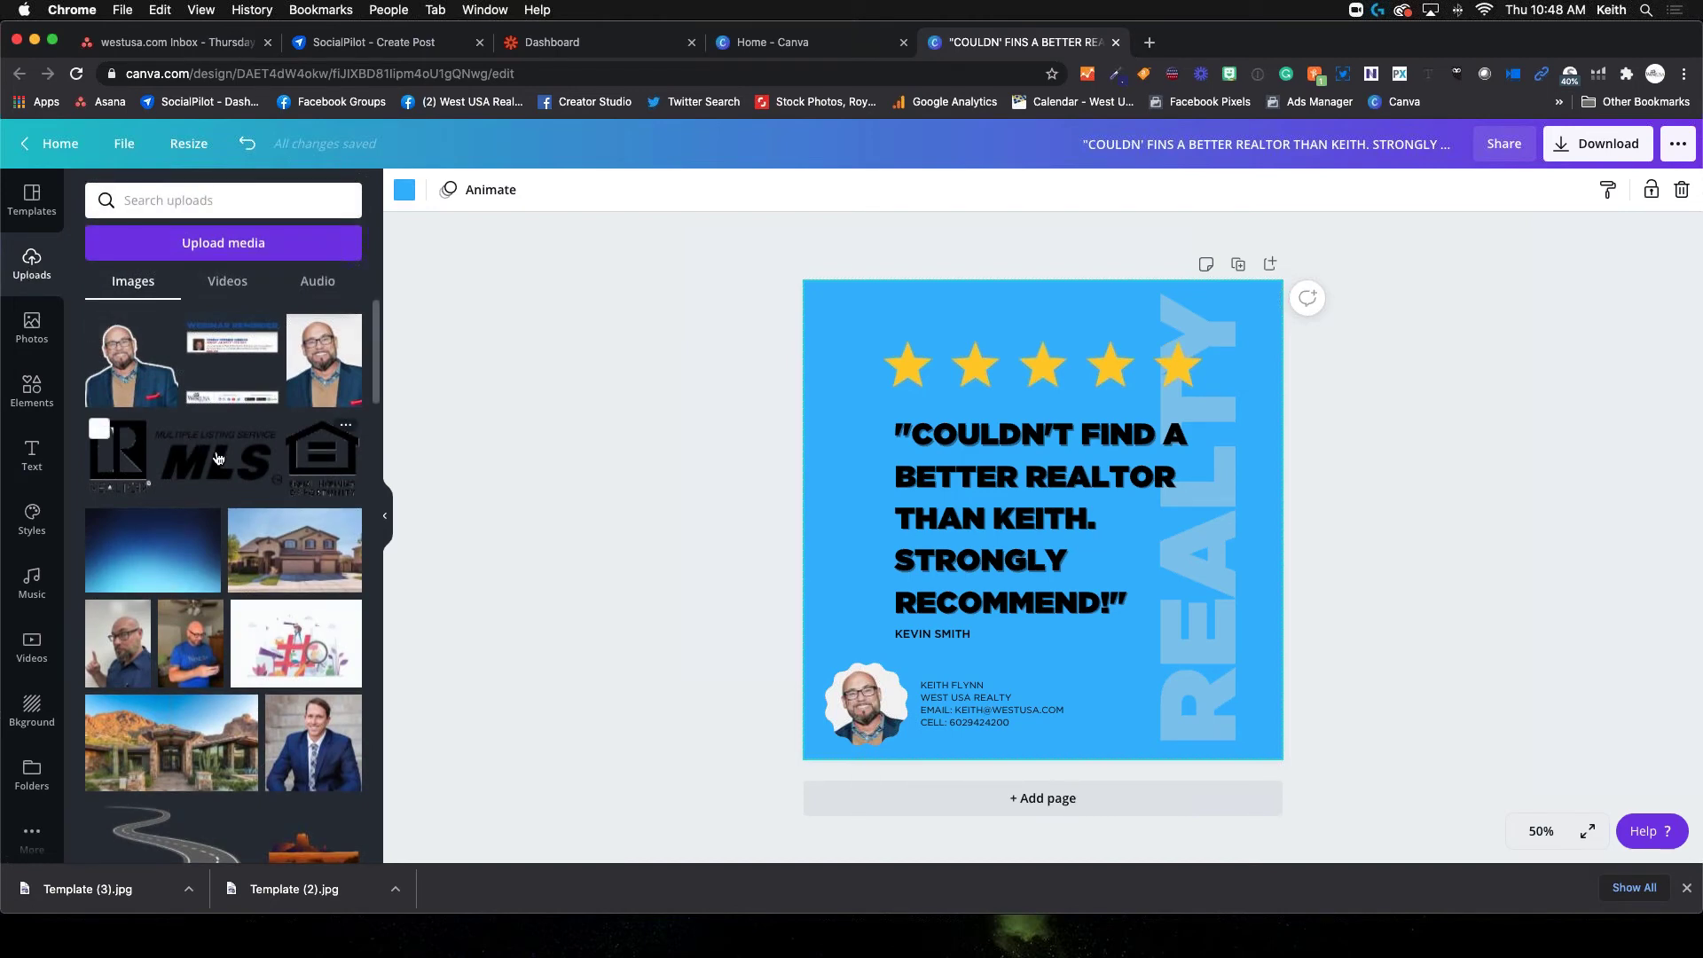
{"action": "scroll", "coordinate": [232, 533], "scroll_direction": "down", "scroll_amount": 10}
{"action": "scroll", "coordinate": [232, 564], "scroll_direction": "down", "scroll_amount": 10}
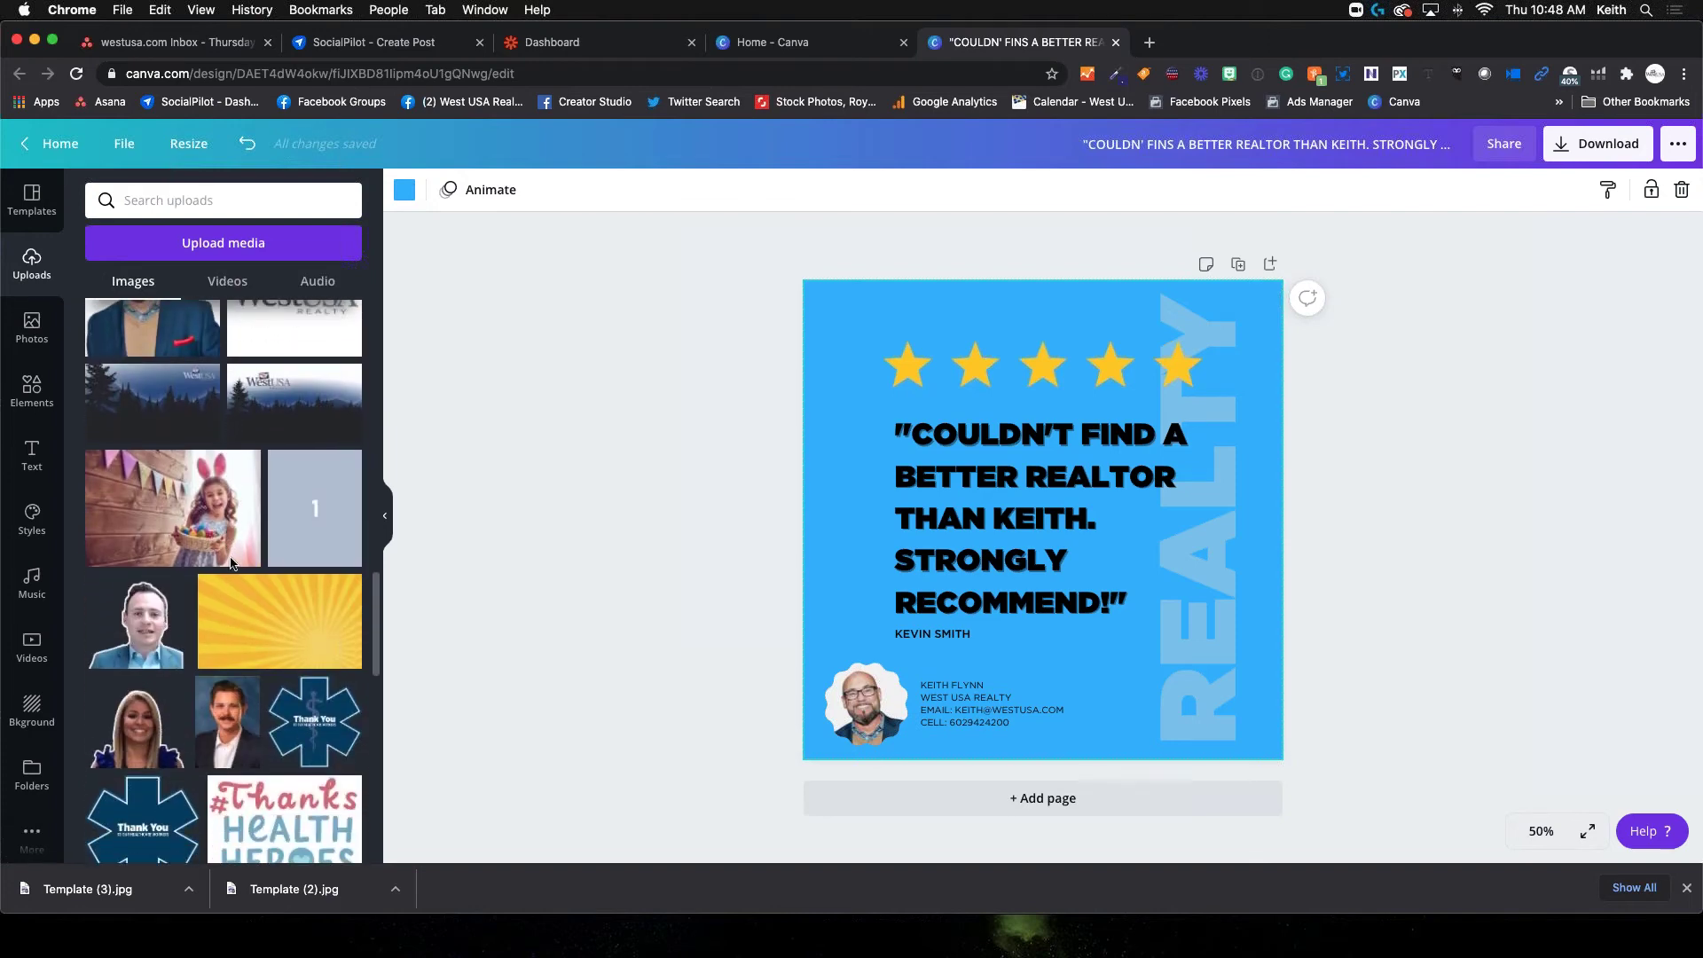
{"action": "scroll", "coordinate": [232, 565], "scroll_direction": "down", "scroll_amount": 1}
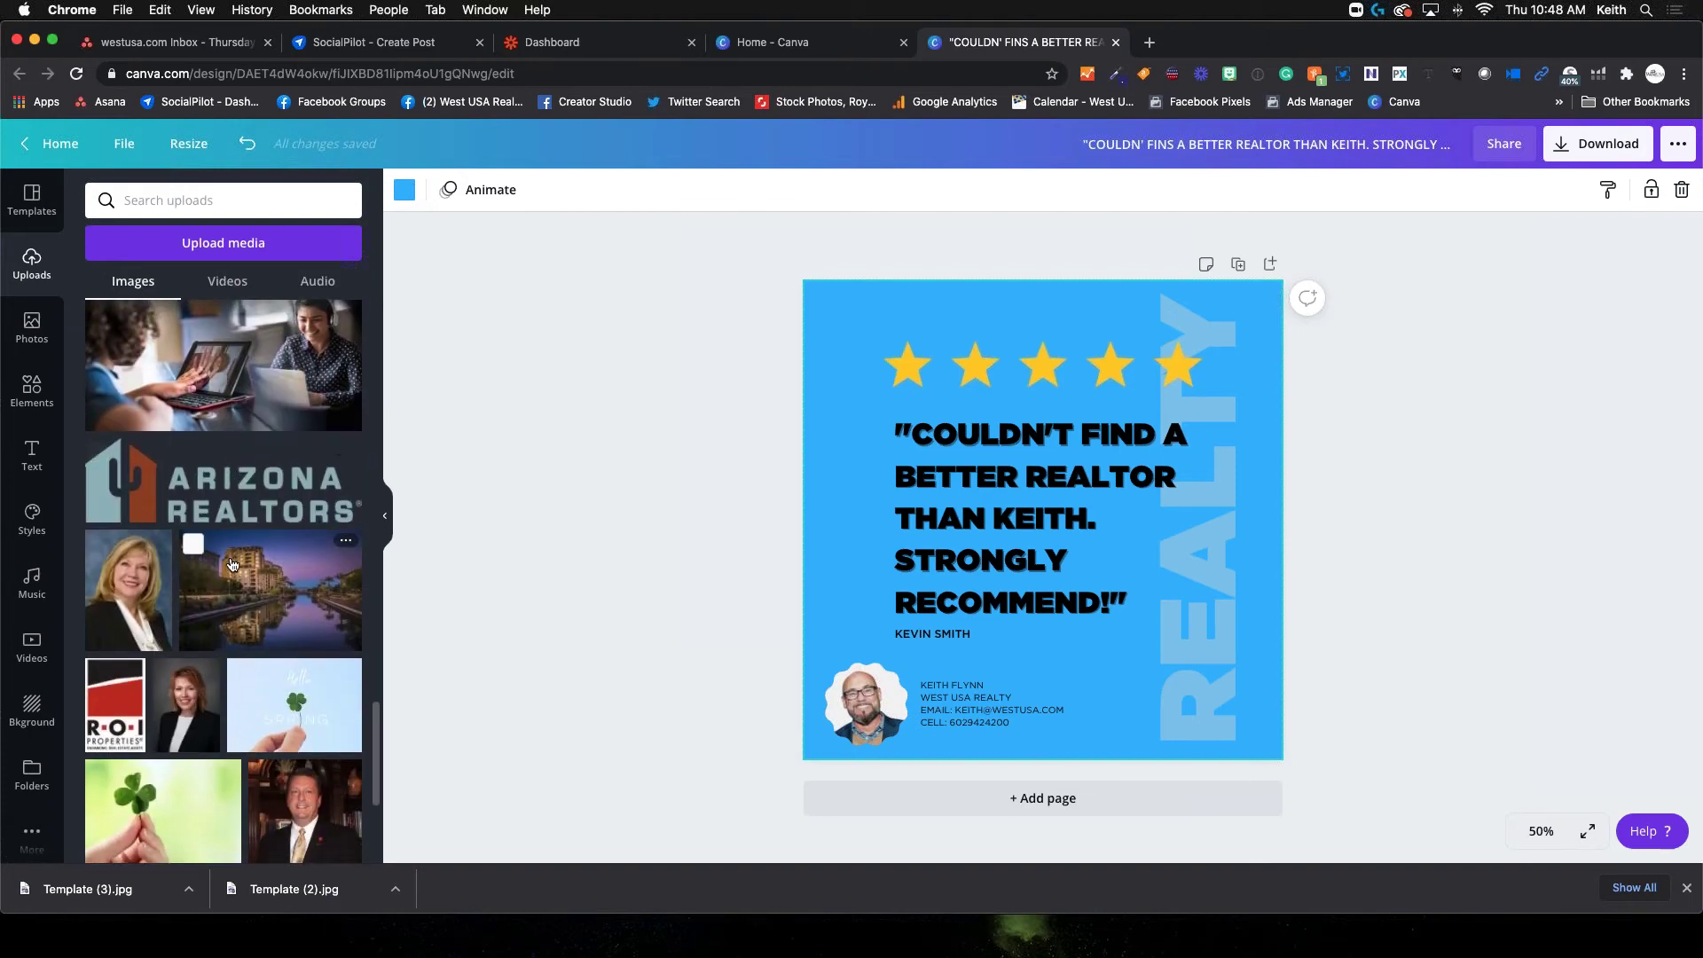
{"action": "scroll", "coordinate": [233, 564], "scroll_direction": "down", "scroll_amount": 10}
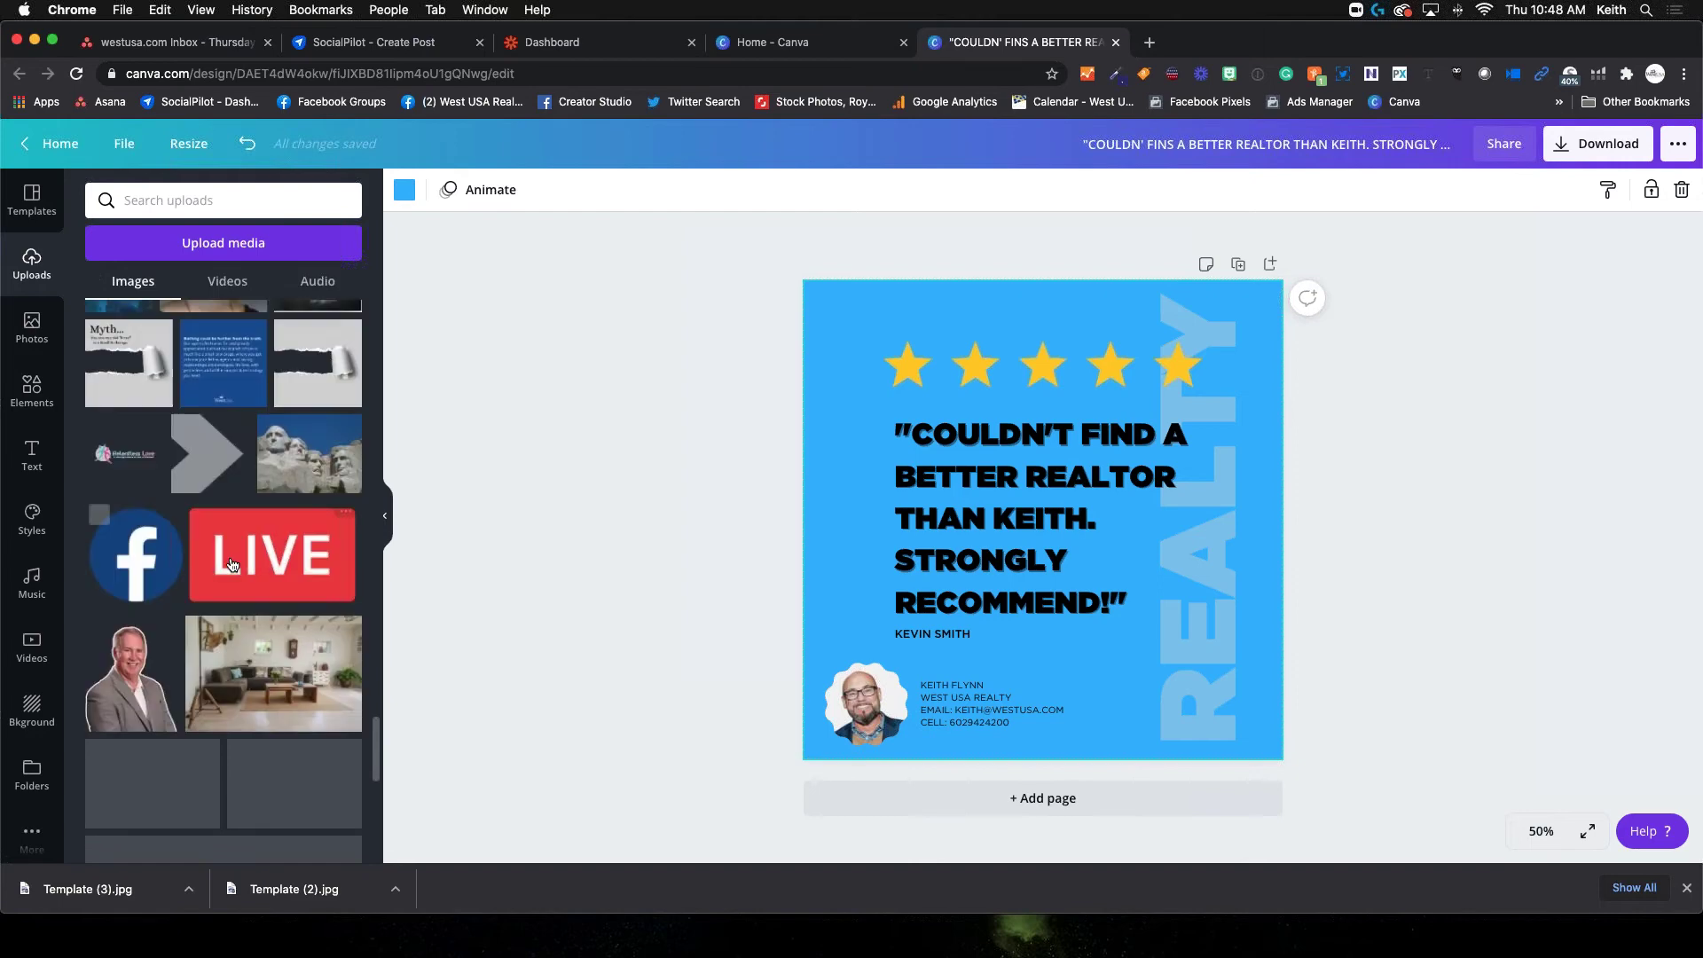
{"action": "scroll", "coordinate": [232, 564], "scroll_direction": "down", "scroll_amount": 5}
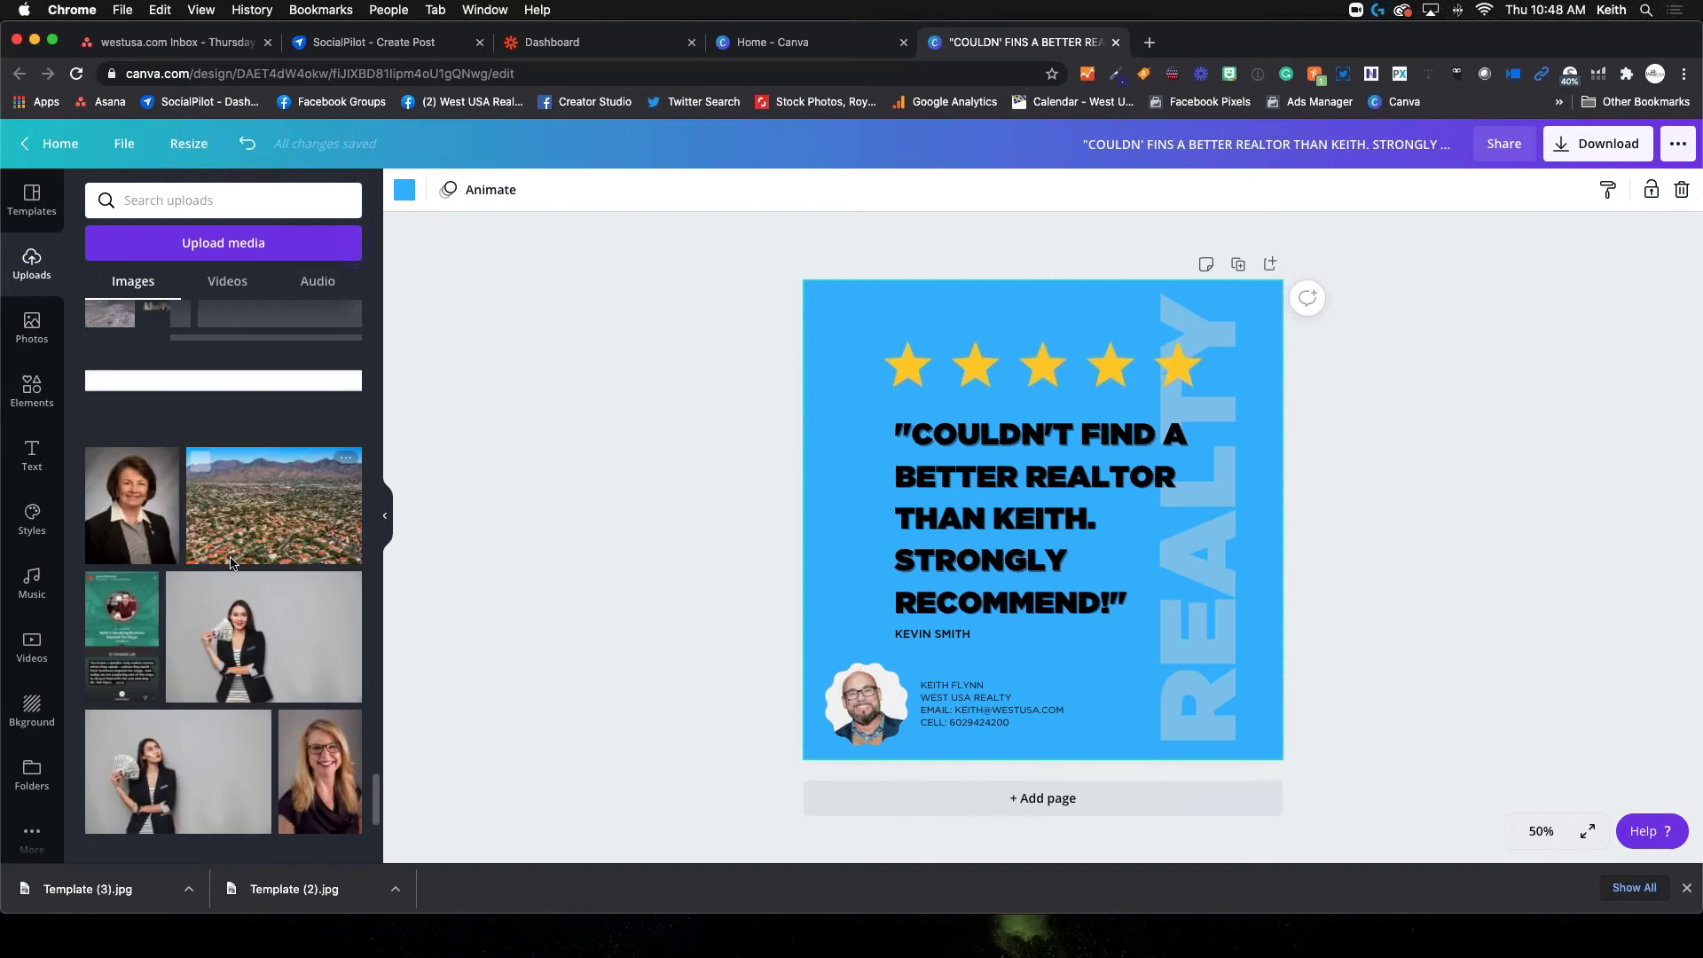
{"action": "scroll", "coordinate": [233, 550], "scroll_direction": "down", "scroll_amount": 5}
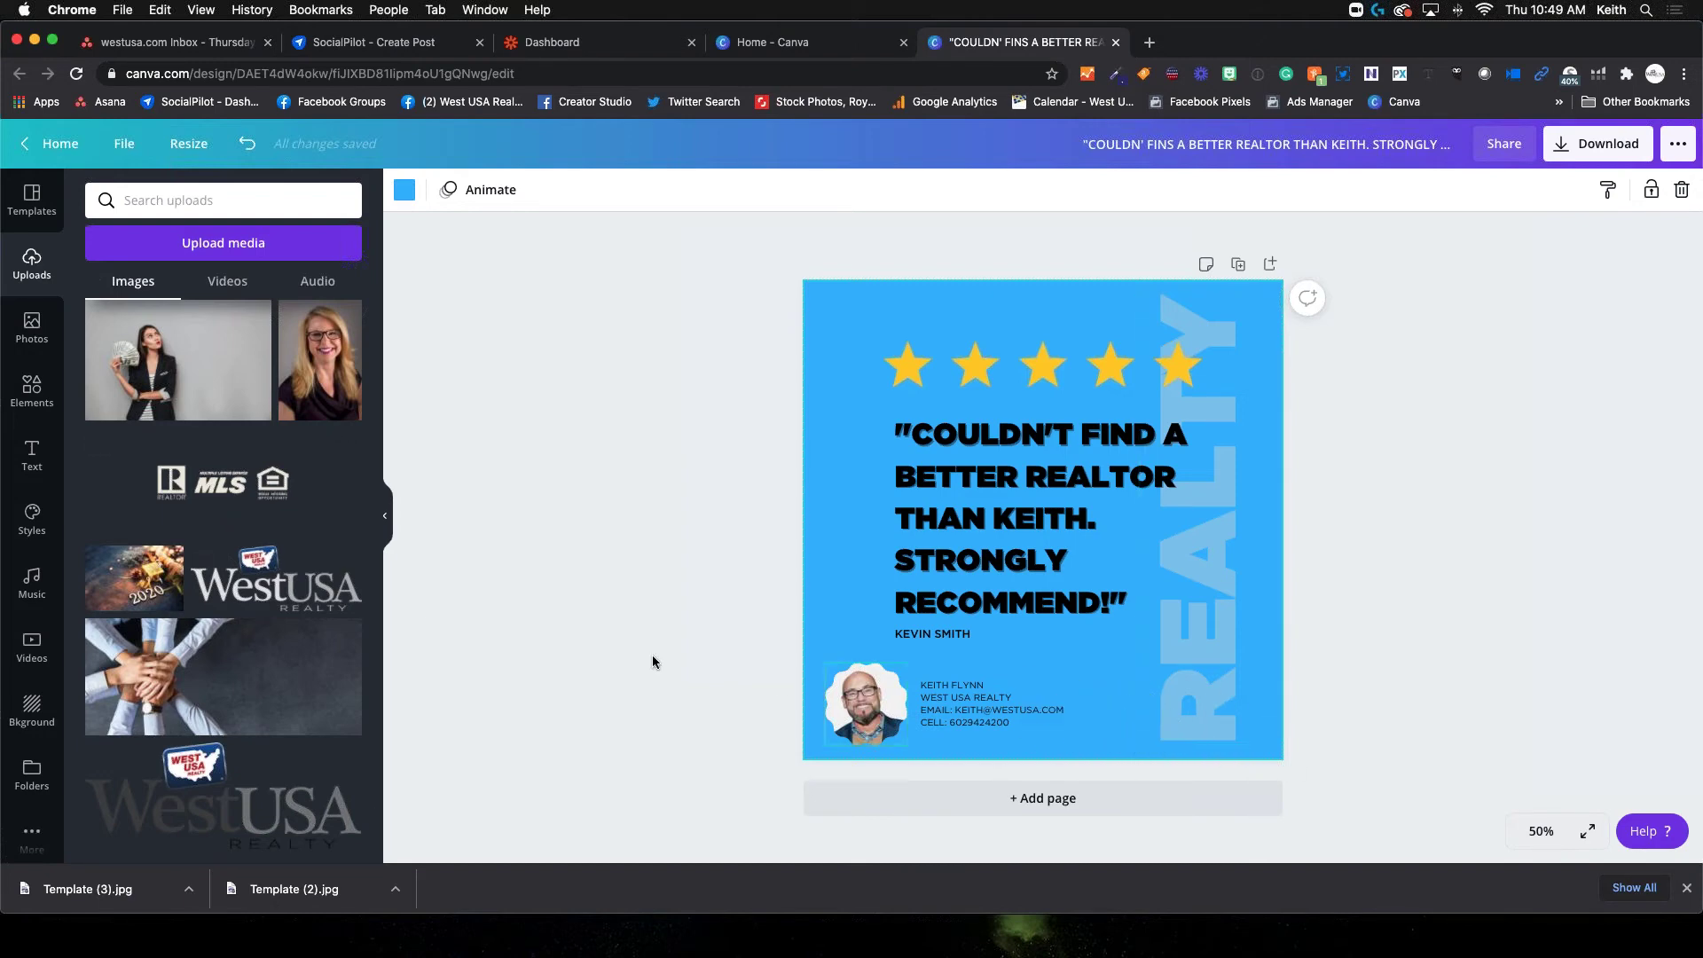
{"action": "scroll", "coordinate": [232, 530], "scroll_direction": "up", "scroll_amount": 10}
{"action": "scroll", "coordinate": [233, 530], "scroll_direction": "up", "scroll_amount": 5}
{"action": "left_click", "coordinate": [226, 478]}
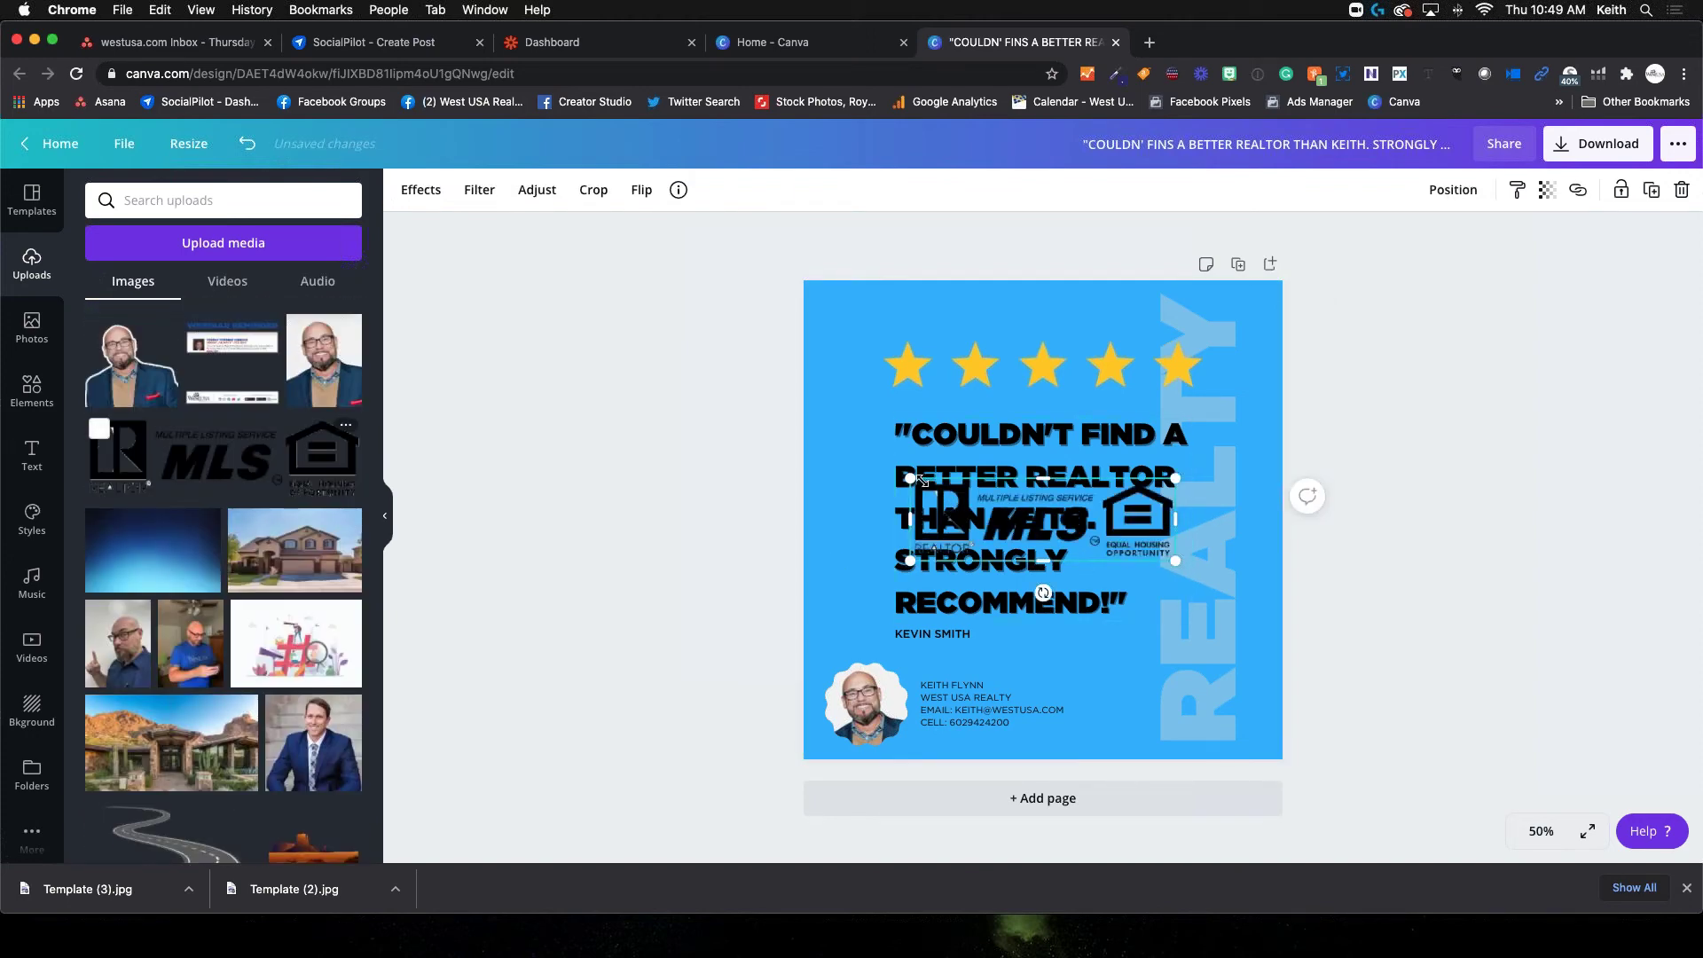
{"action": "left_click_drag", "start_coordinate": [910, 478], "coordinate": [1136, 555]}
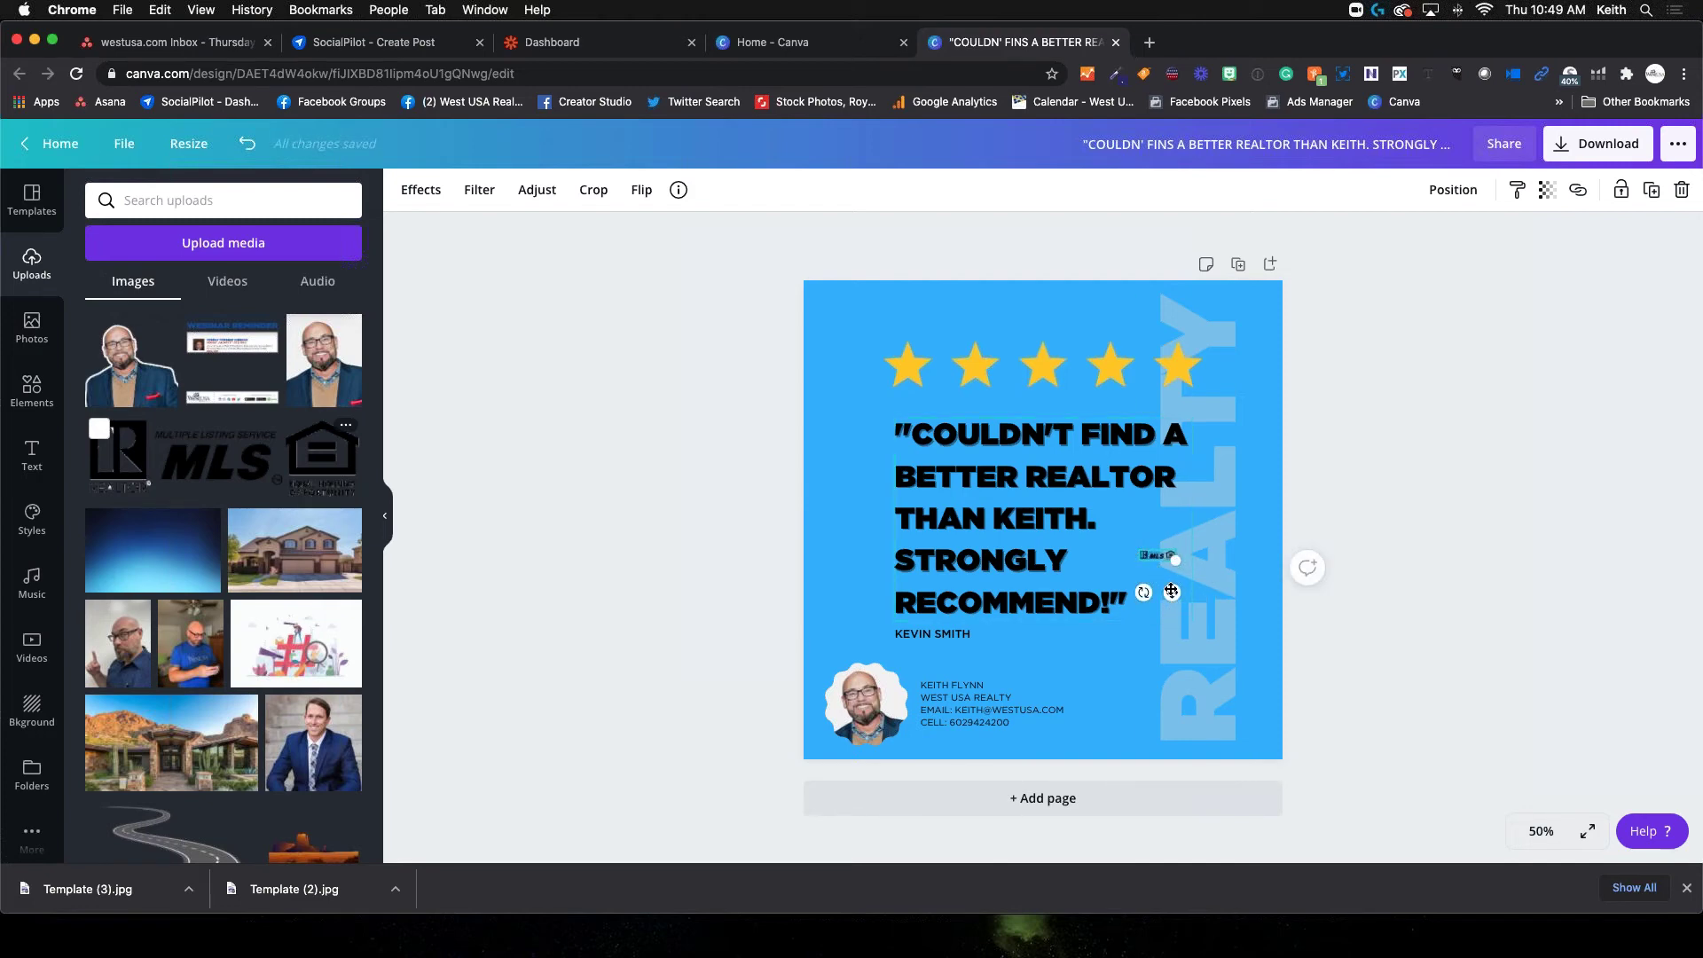
Zoom to 125%, move the MLS logo to the bottom-right corner and fade it to transparency 33
{"action": "left_click", "coordinate": [1539, 834]}
{"action": "left_click", "coordinate": [1532, 520]}
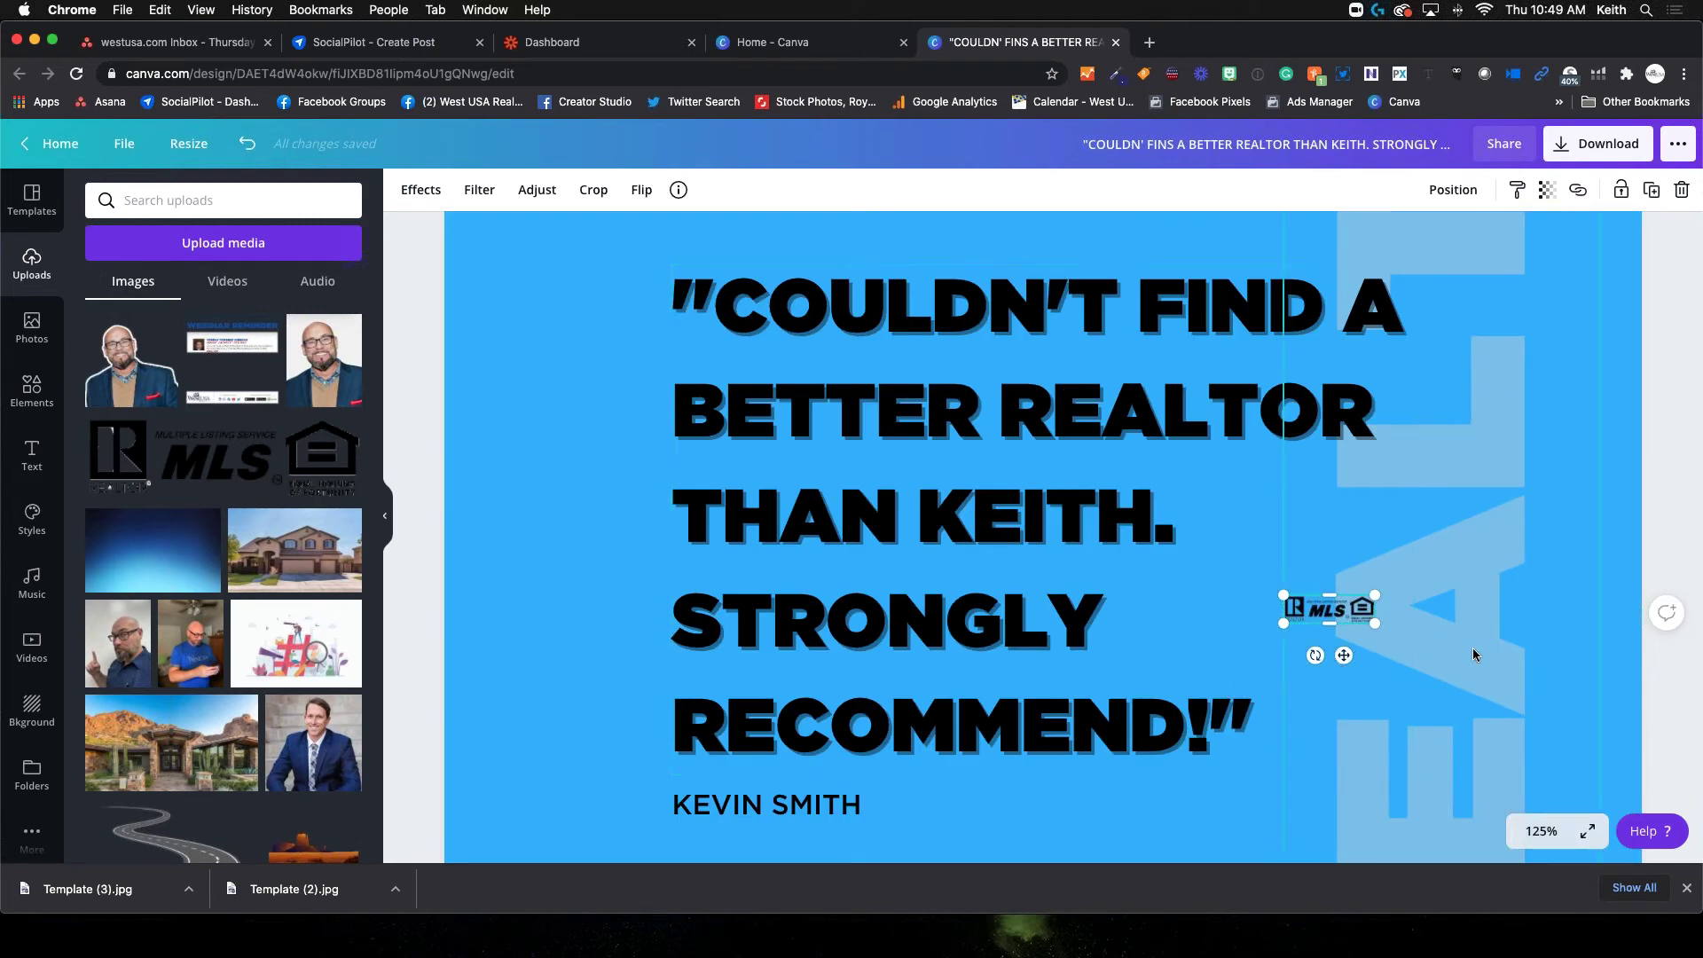
{"action": "scroll", "coordinate": [1559, 640], "scroll_direction": "down", "scroll_amount": 5}
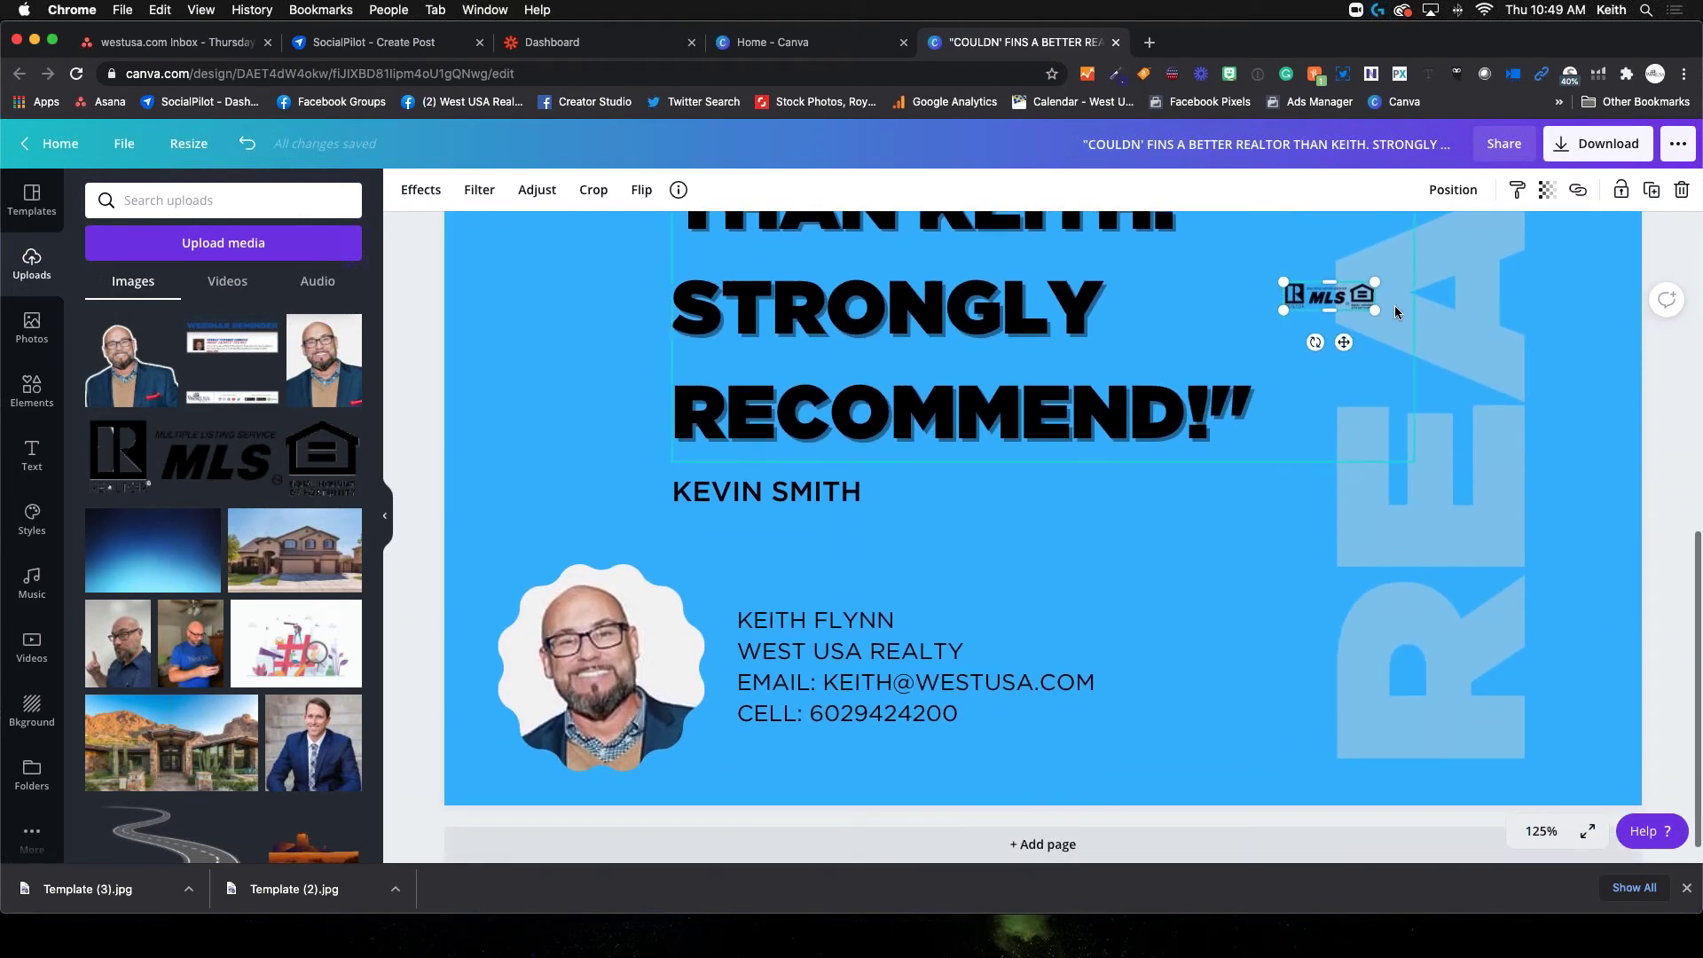
{"action": "left_click_drag", "start_coordinate": [1344, 343], "coordinate": [1601, 834]}
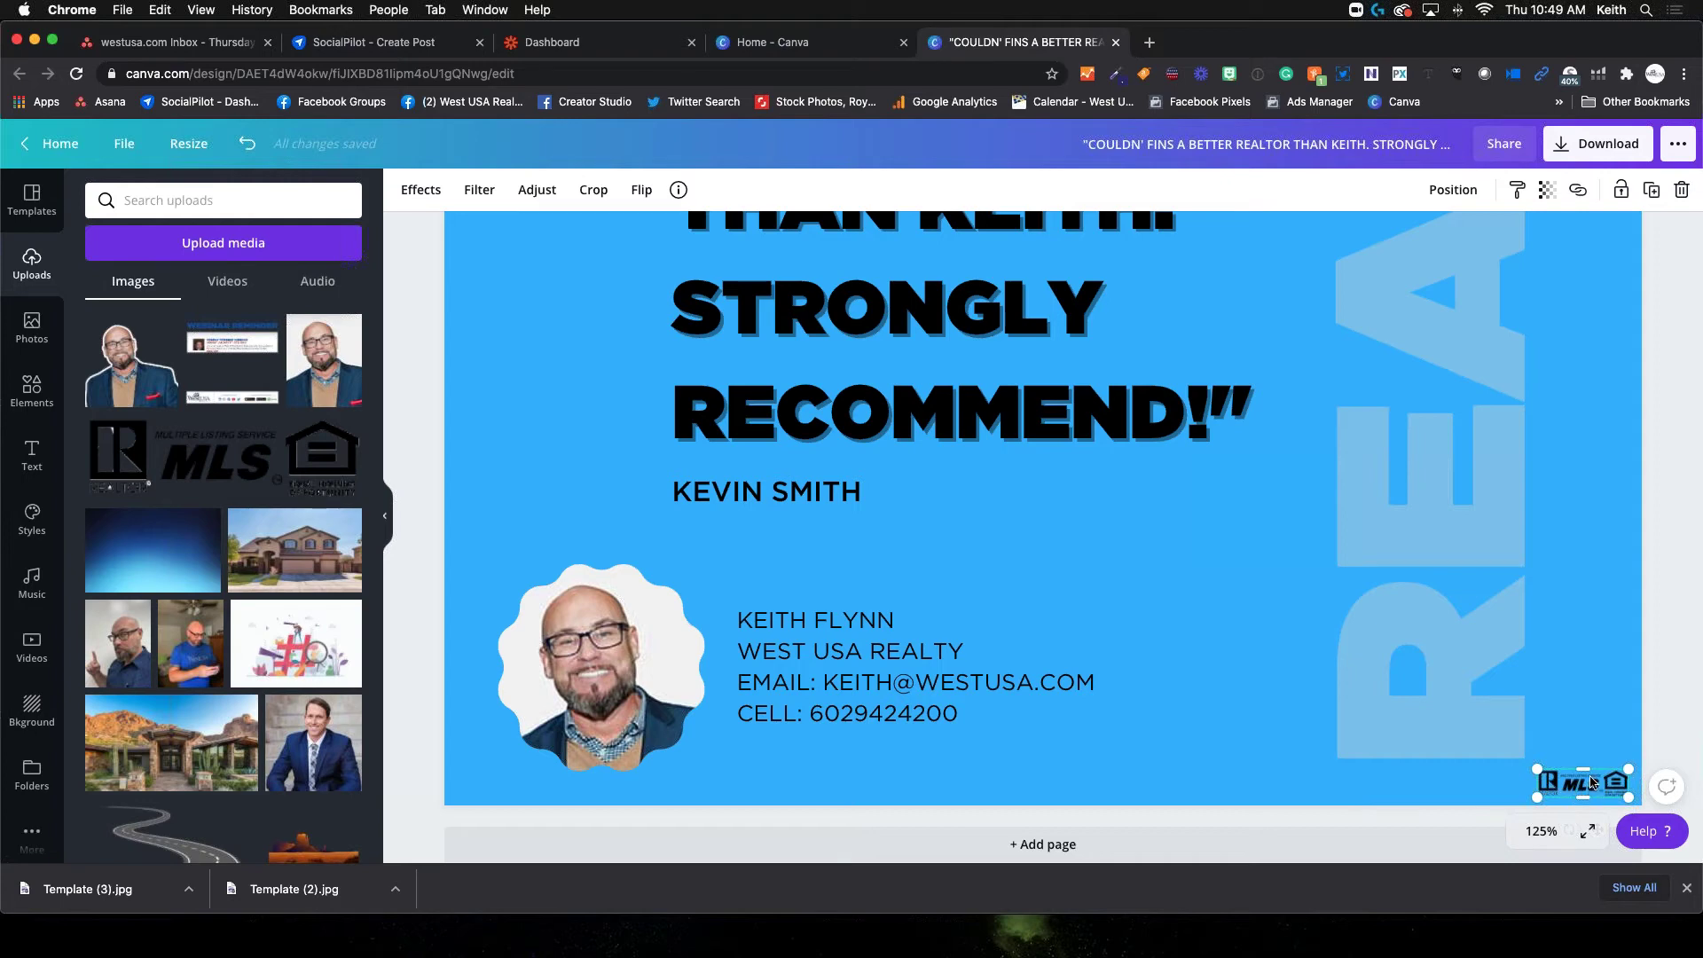
{"action": "left_click", "coordinate": [1547, 192]}
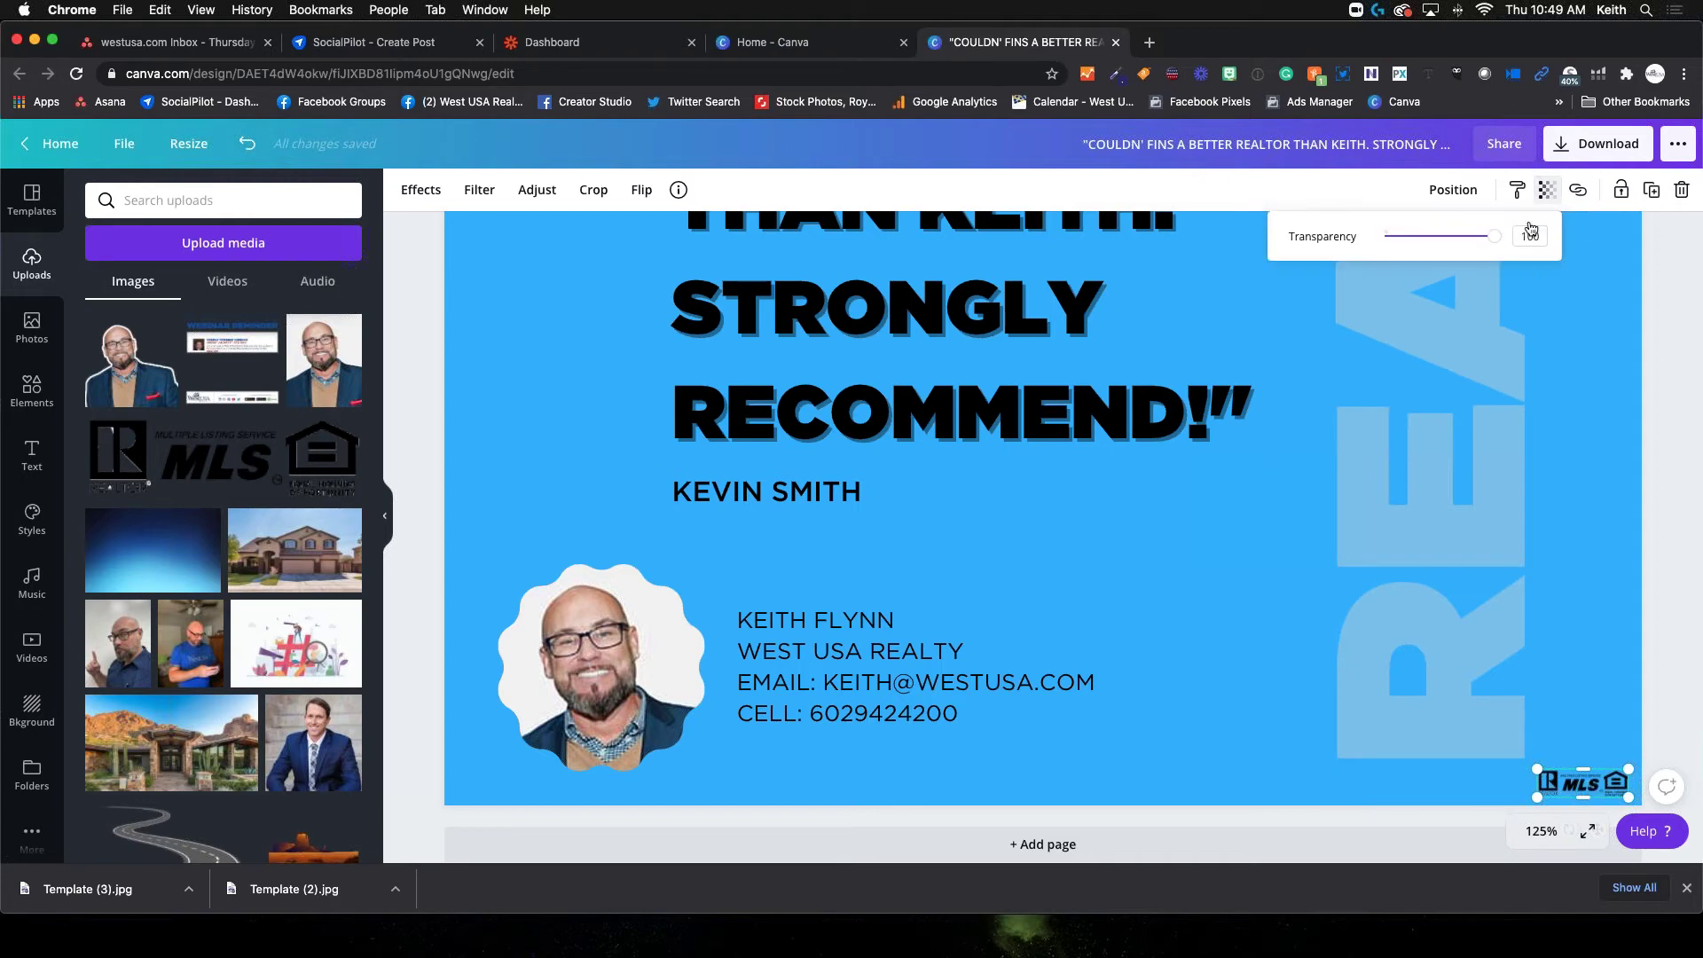
{"action": "left_click_drag", "start_coordinate": [1498, 245], "coordinate": [1422, 255]}
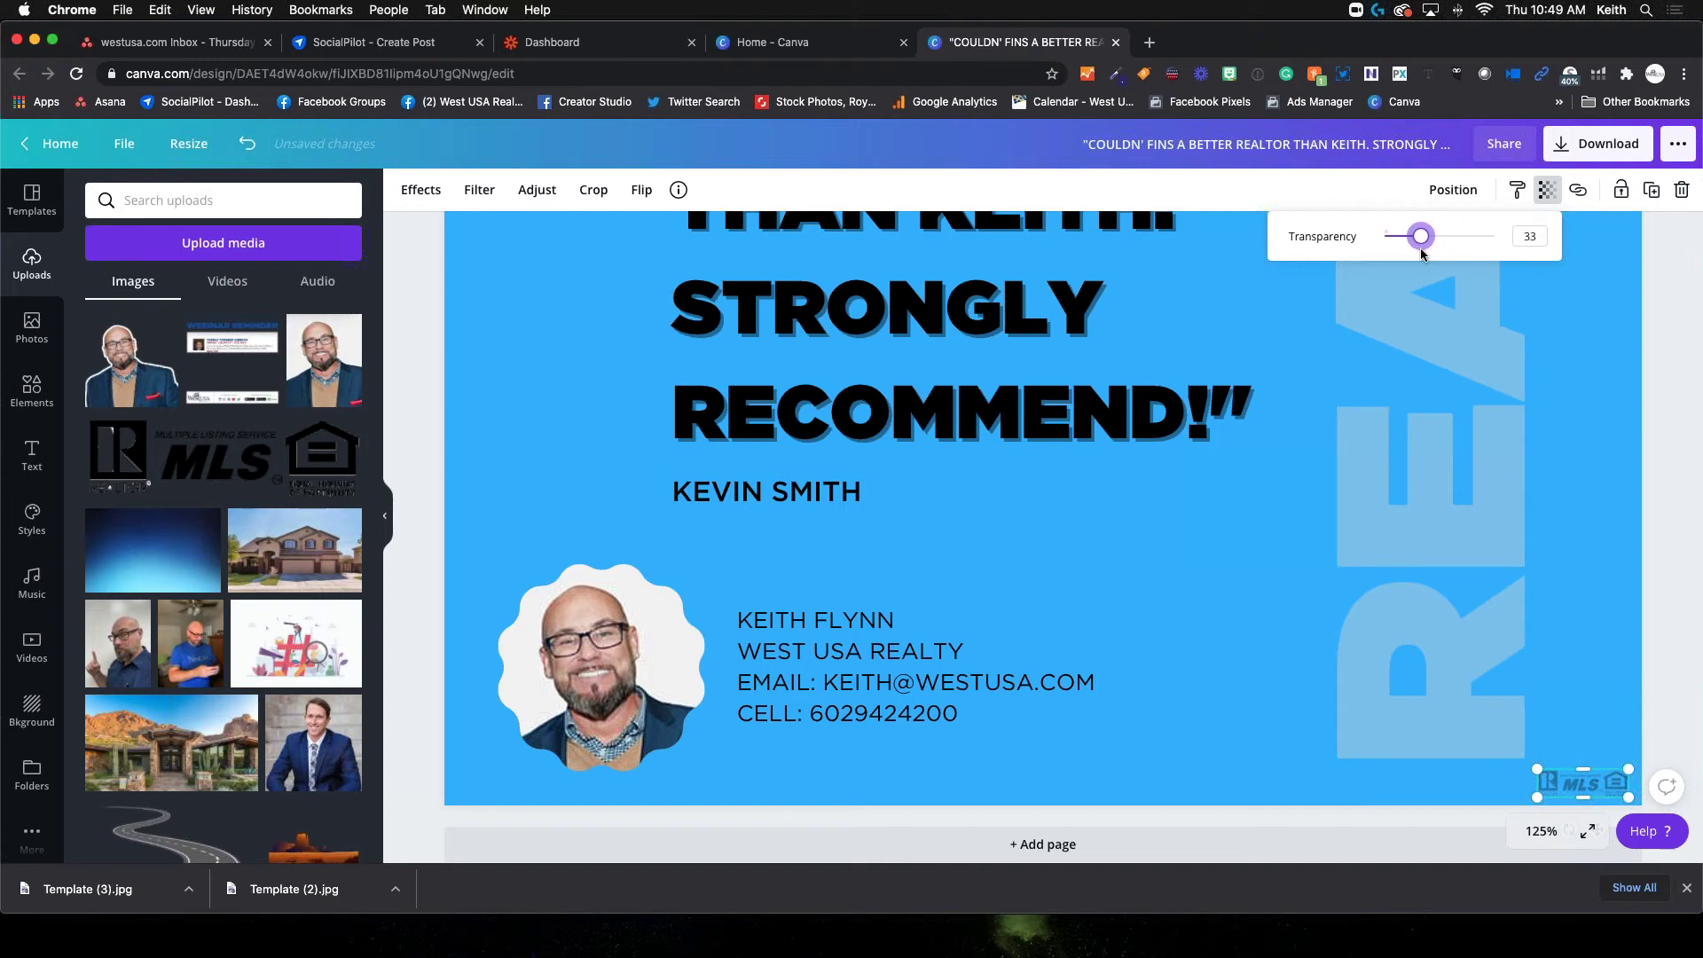
{"action": "key", "text": "Escape"}
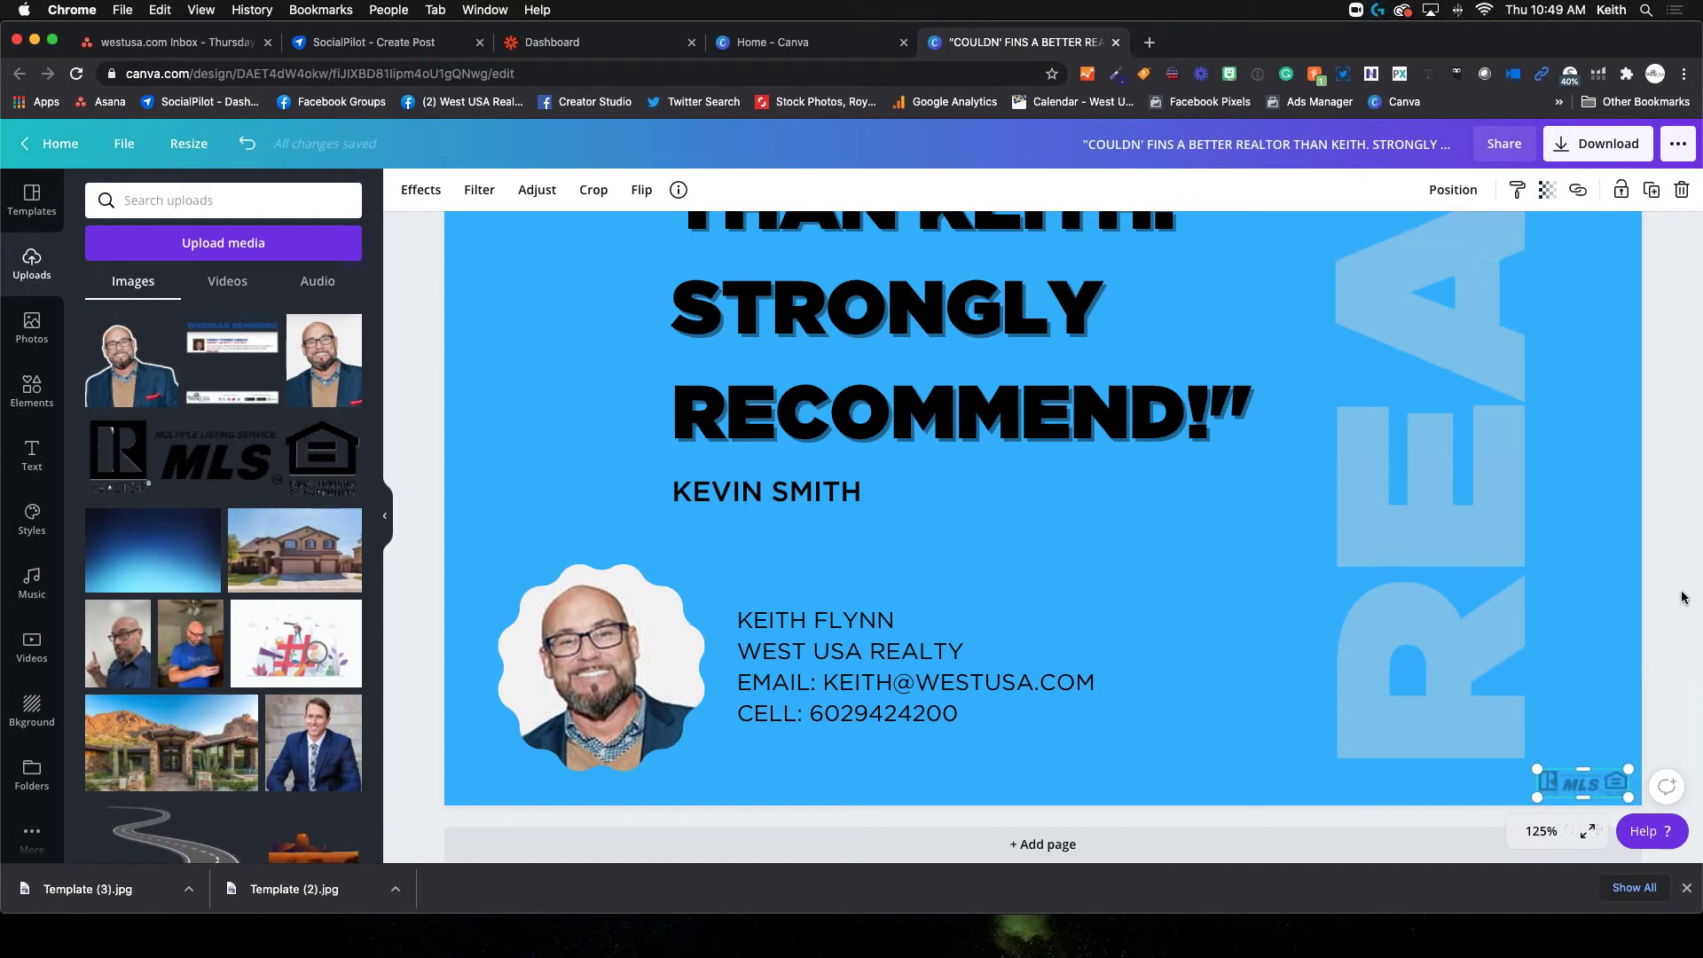
{"action": "left_click", "coordinate": [1397, 499]}
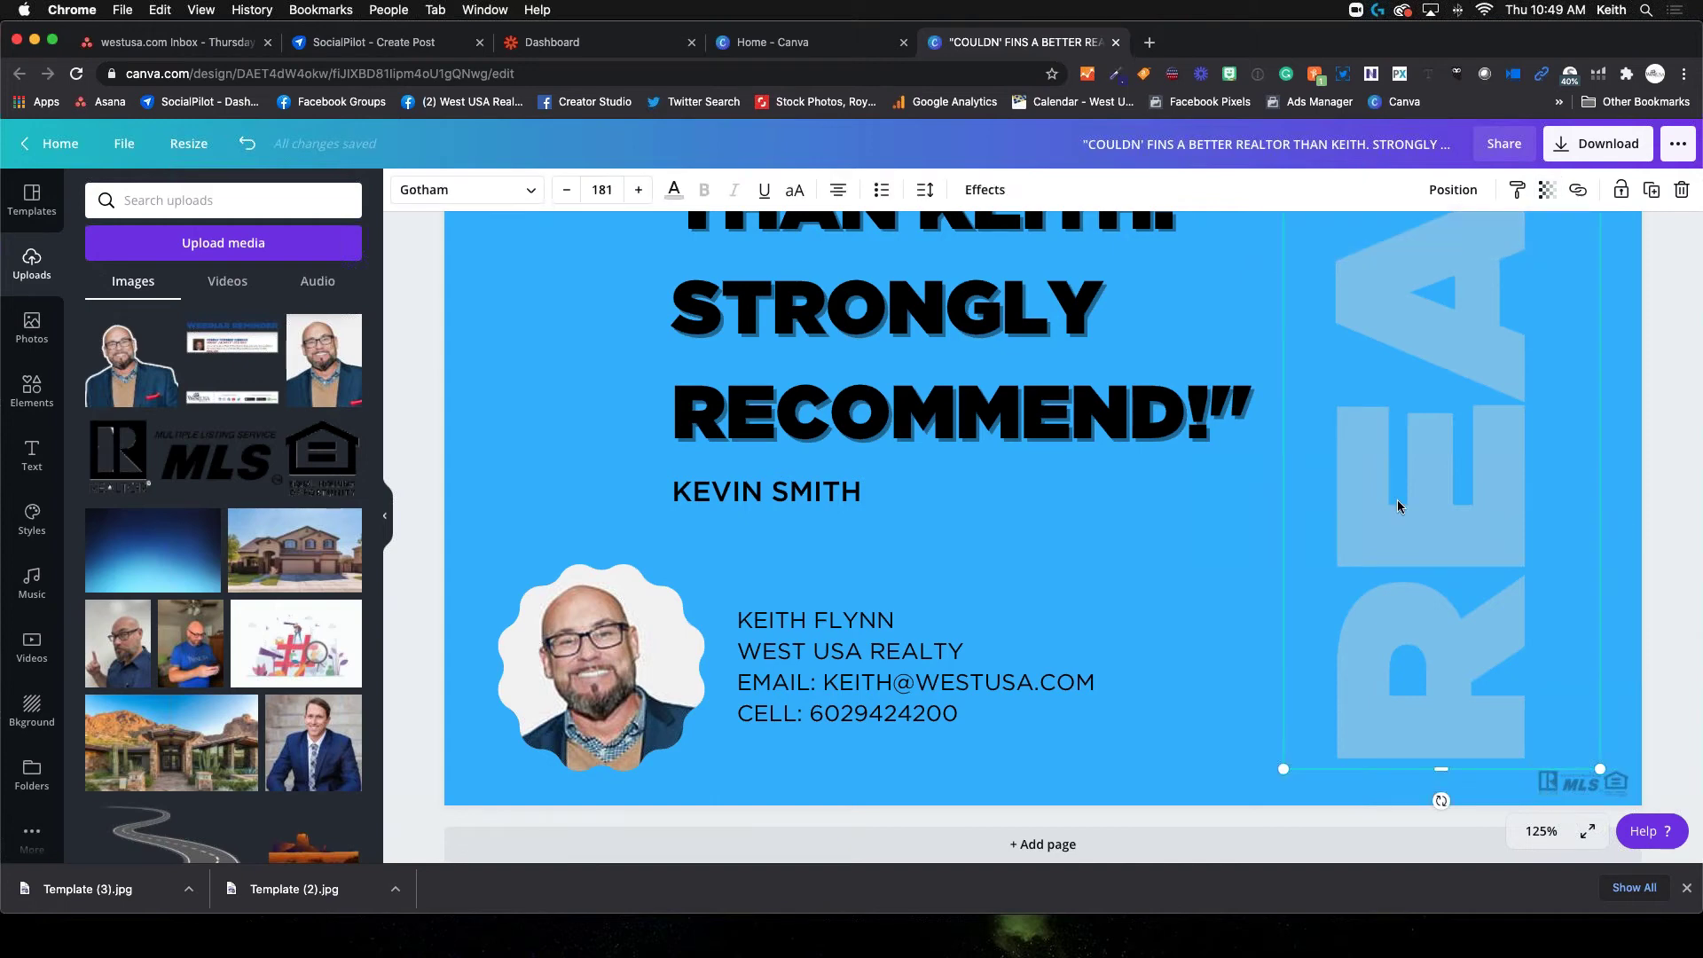
{"action": "left_click", "coordinate": [1533, 836]}
{"action": "left_click", "coordinate": [1526, 595]}
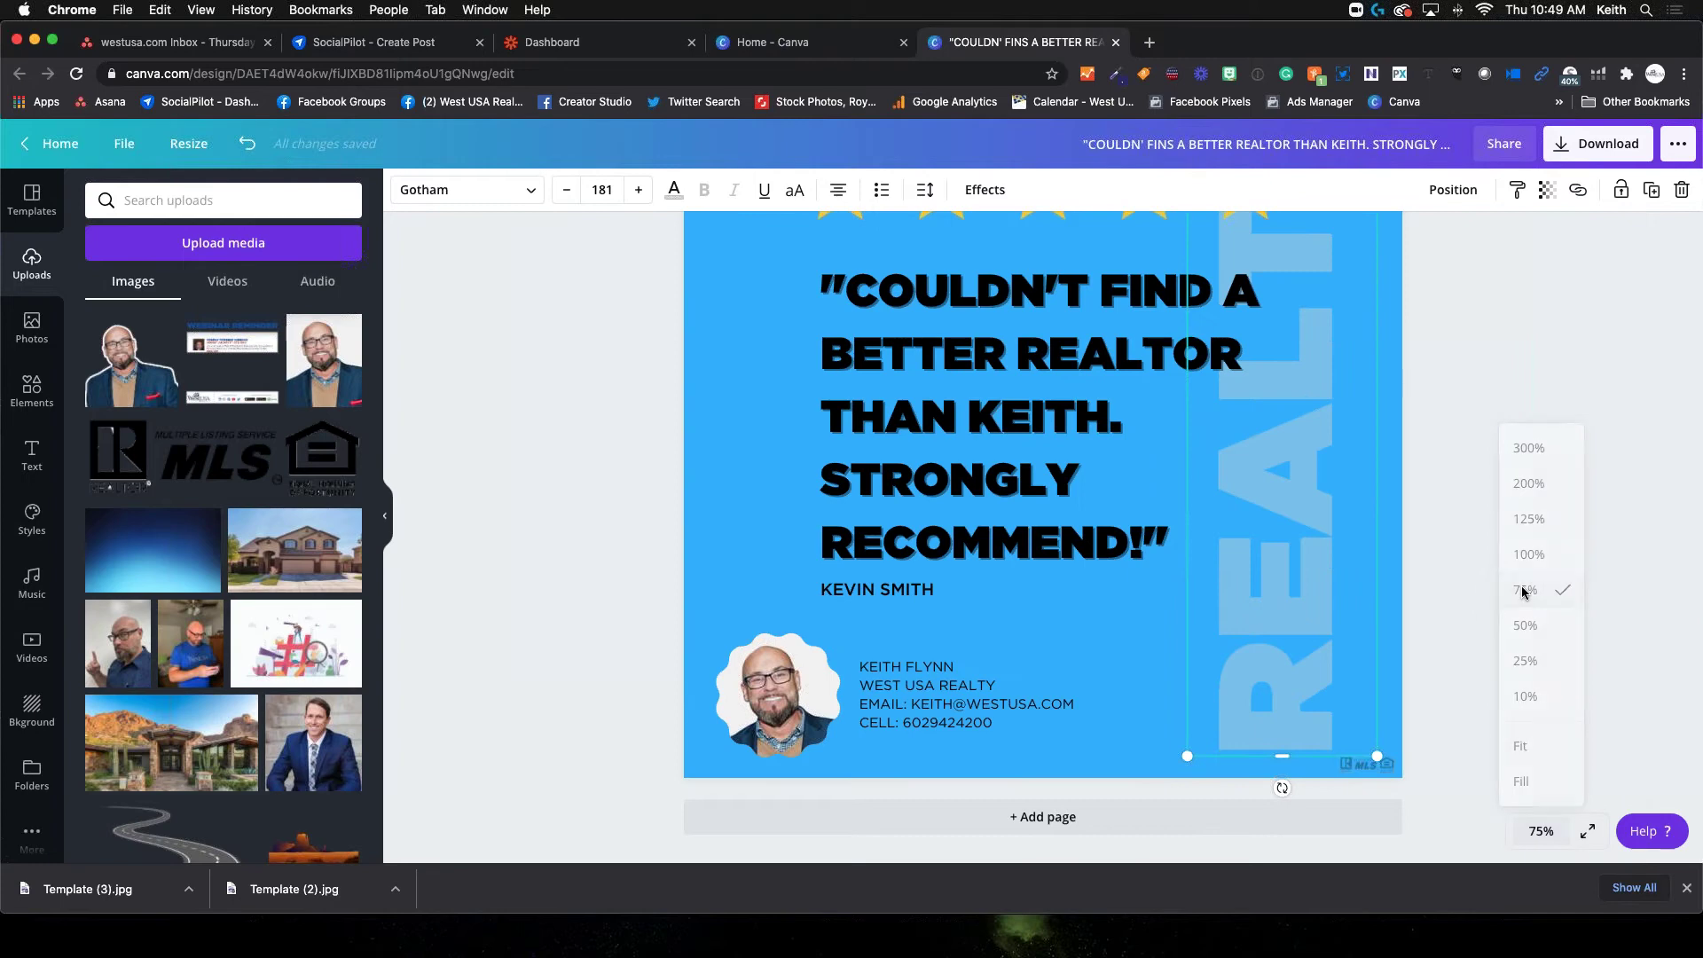
{"action": "left_click", "coordinate": [1552, 612]}
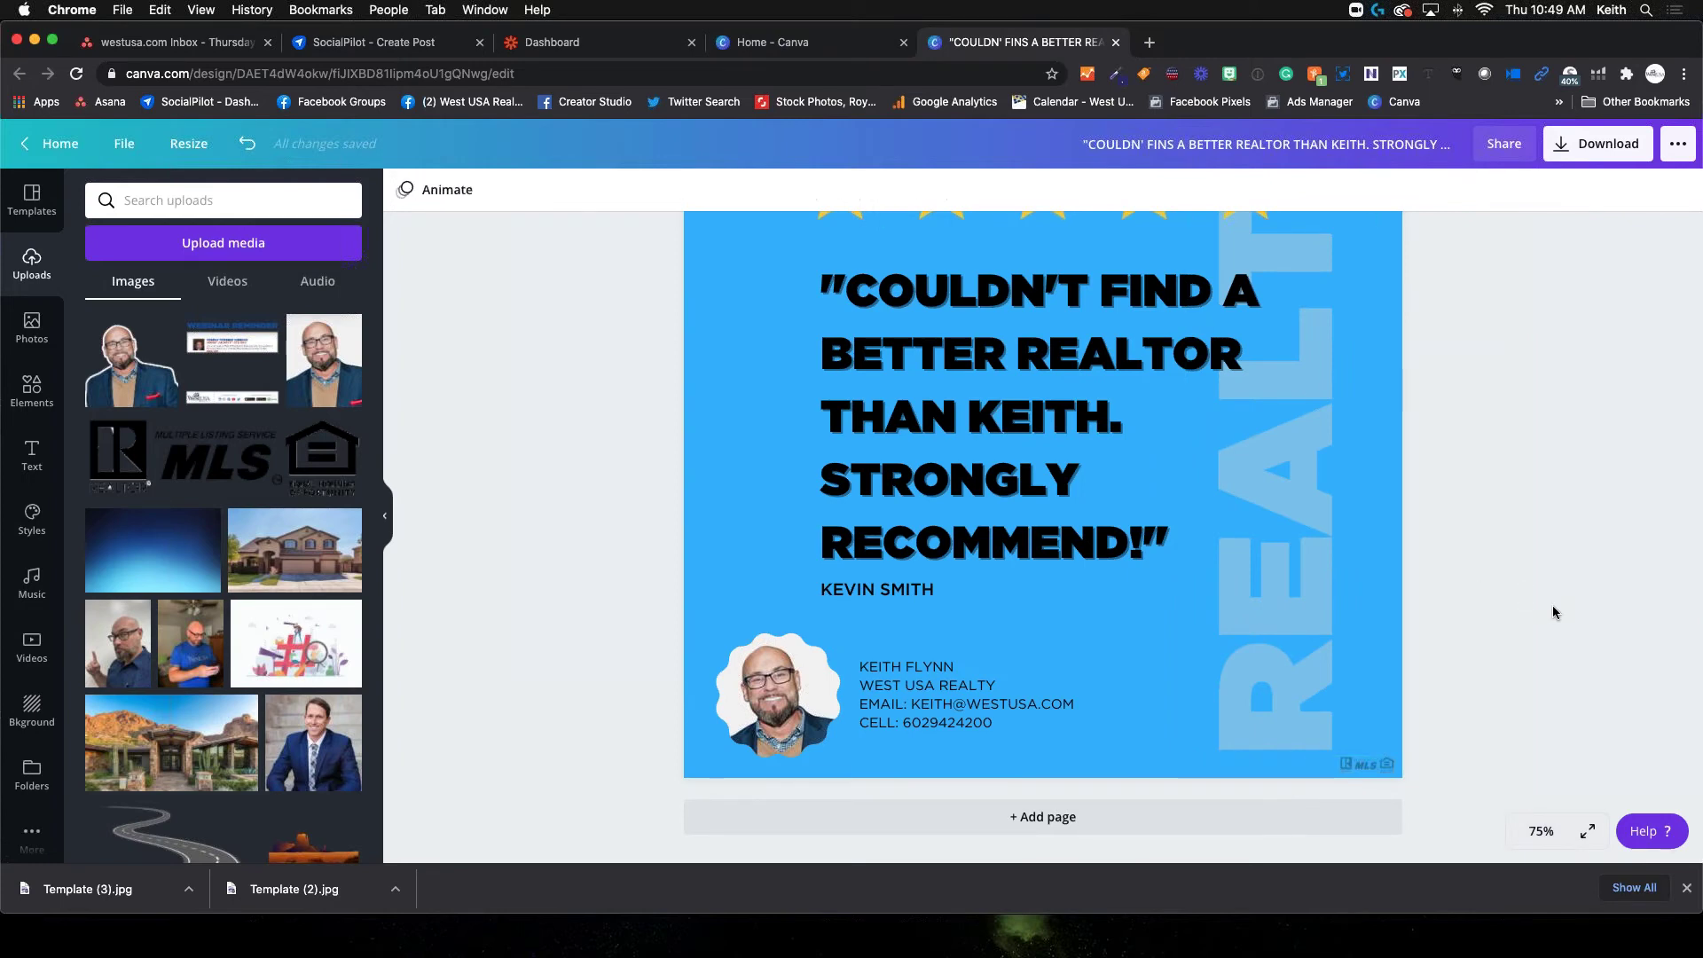
{"action": "scroll", "coordinate": [1553, 612], "scroll_direction": "up", "scroll_amount": 5}
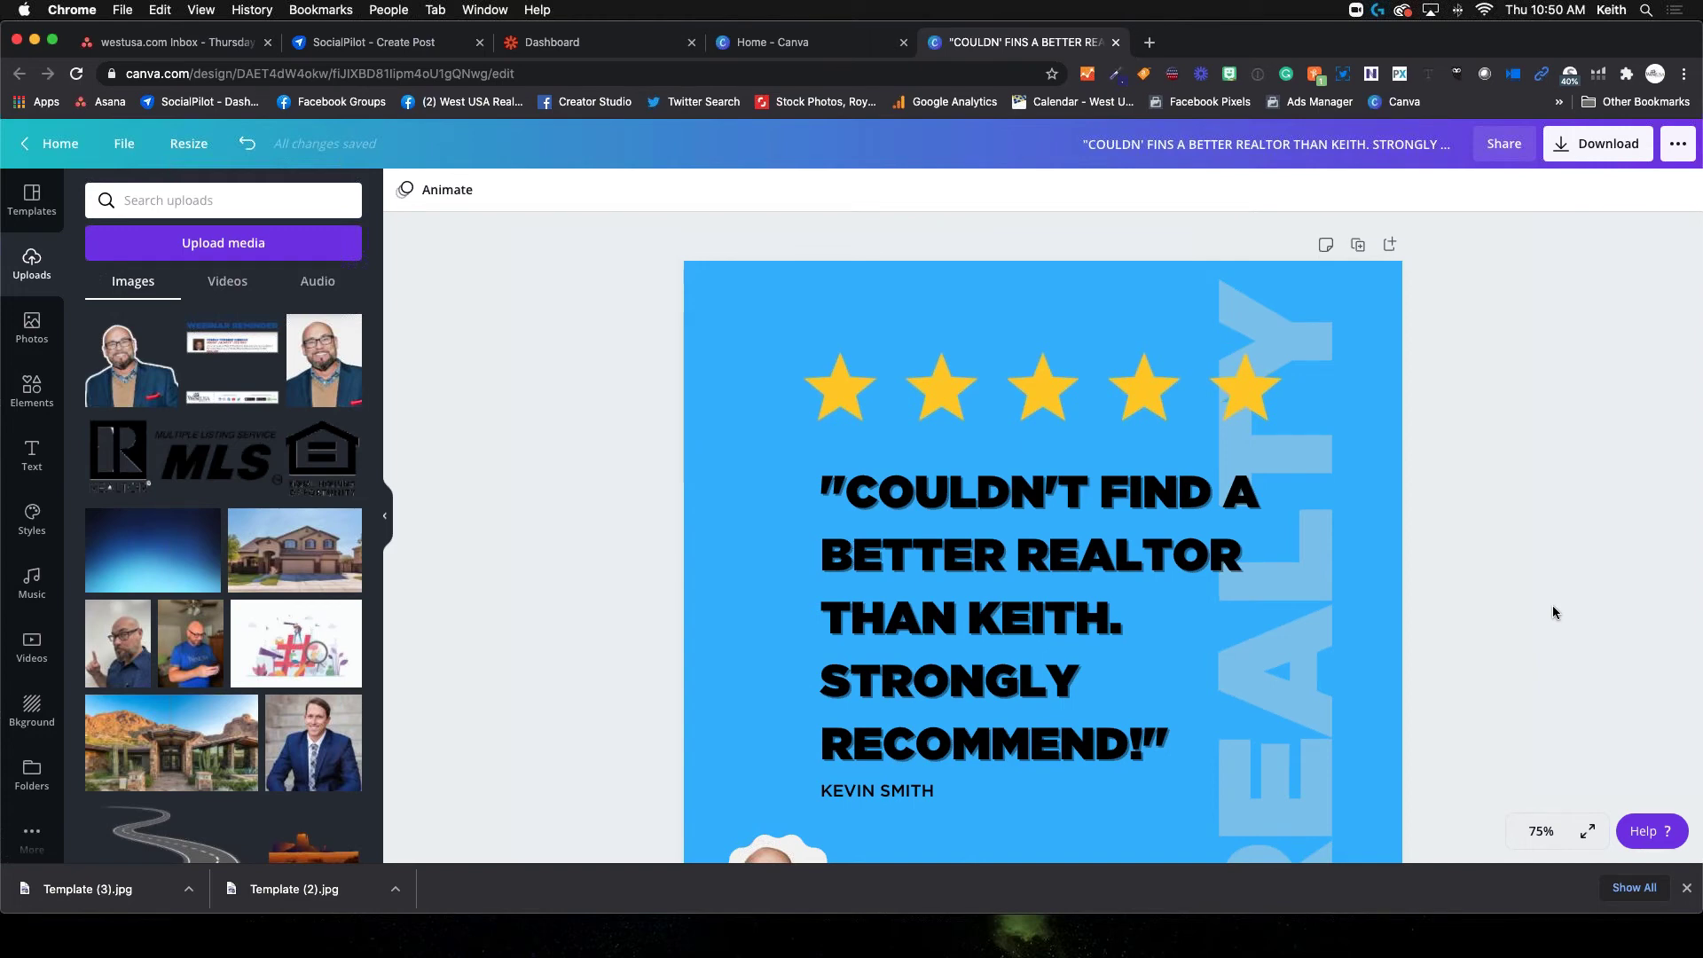
{"action": "scroll", "coordinate": [1438, 586], "scroll_direction": "down", "scroll_amount": 5}
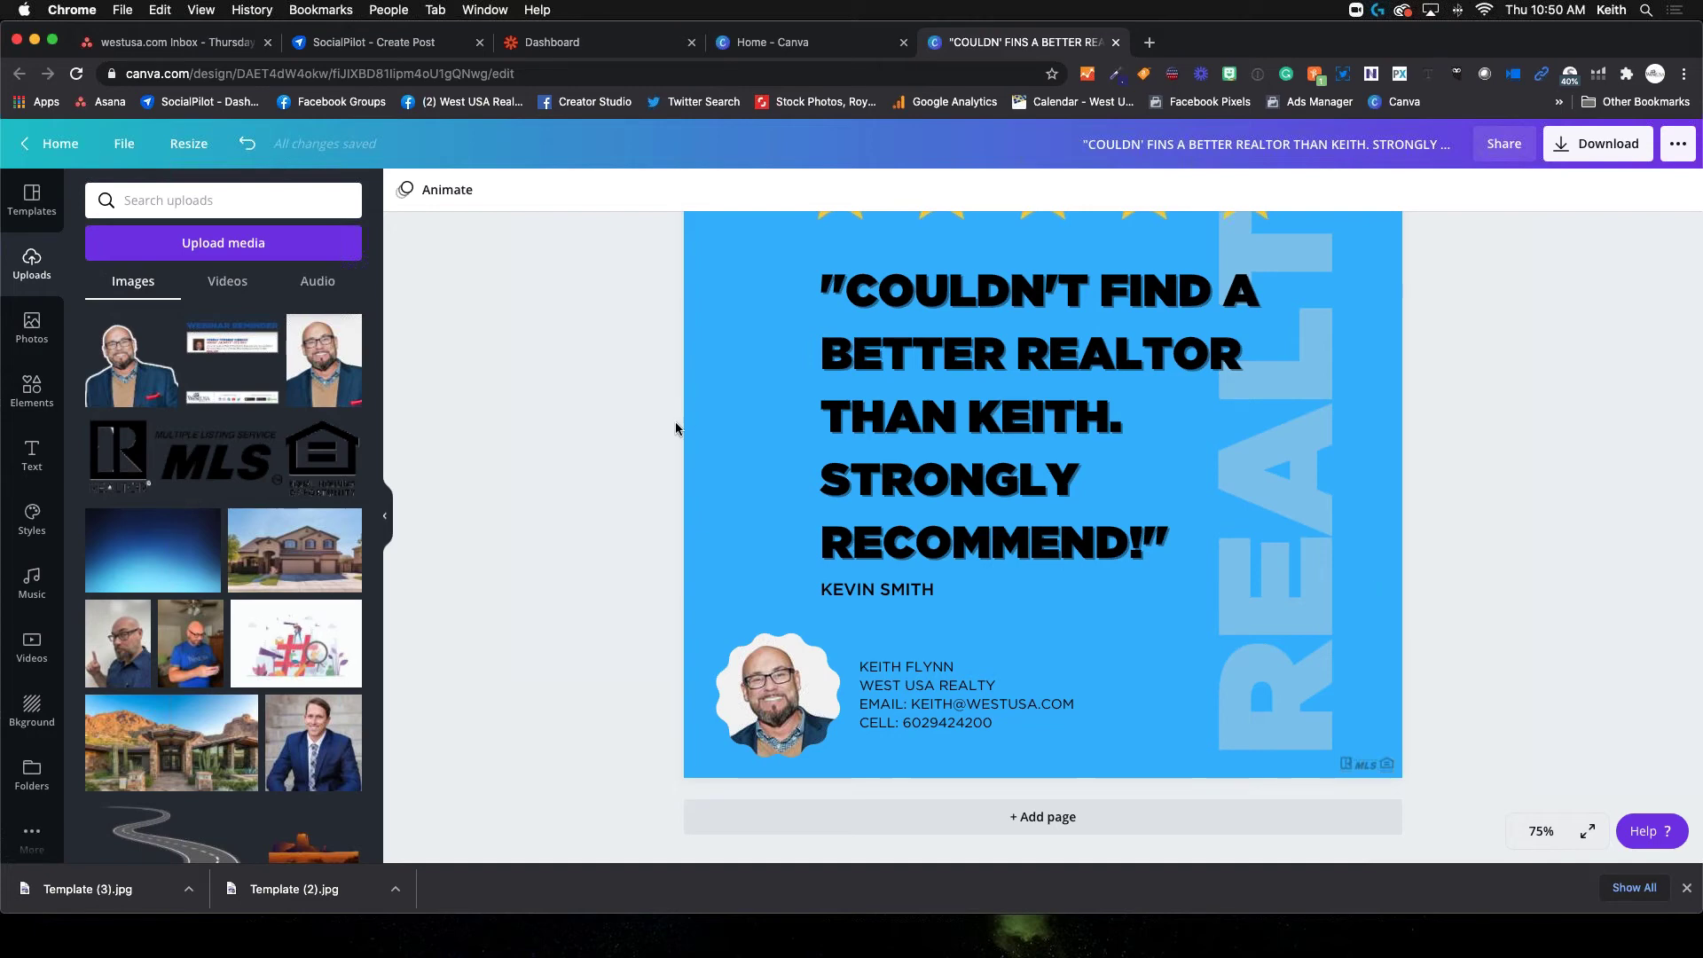
{"action": "scroll", "coordinate": [406, 547], "scroll_direction": "up", "scroll_amount": 4}
{"action": "scroll", "coordinate": [453, 495], "scroll_direction": "down", "scroll_amount": 4}
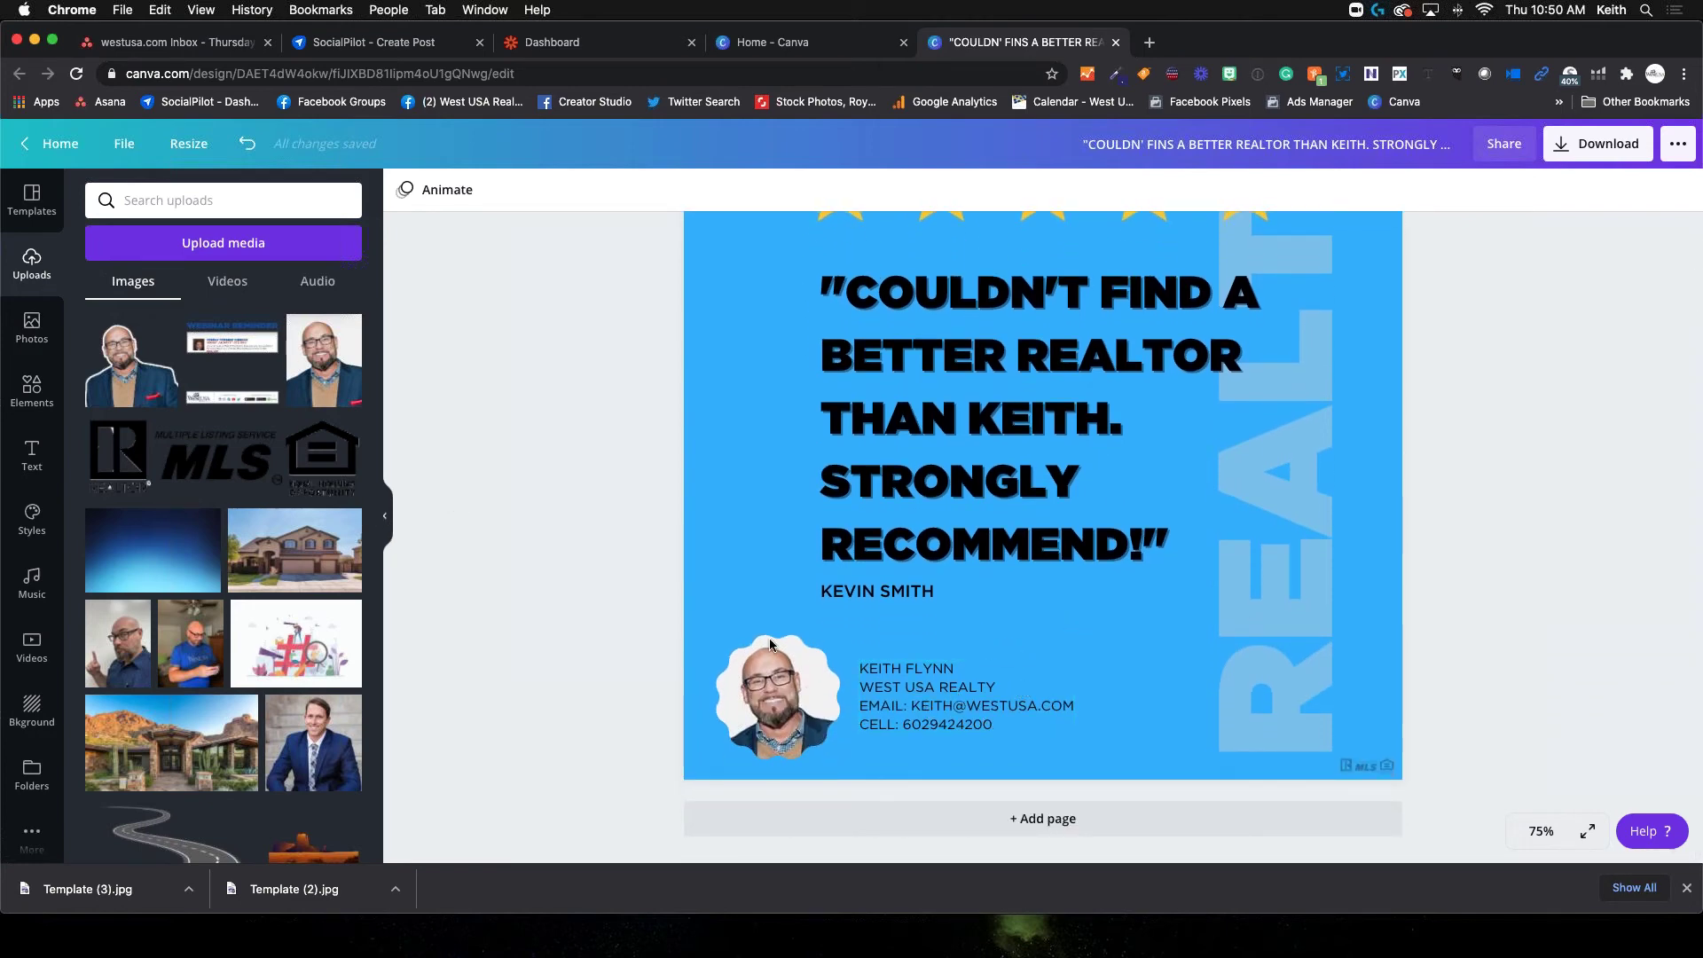
{"action": "scroll", "coordinate": [681, 598], "scroll_direction": "up", "scroll_amount": 5}
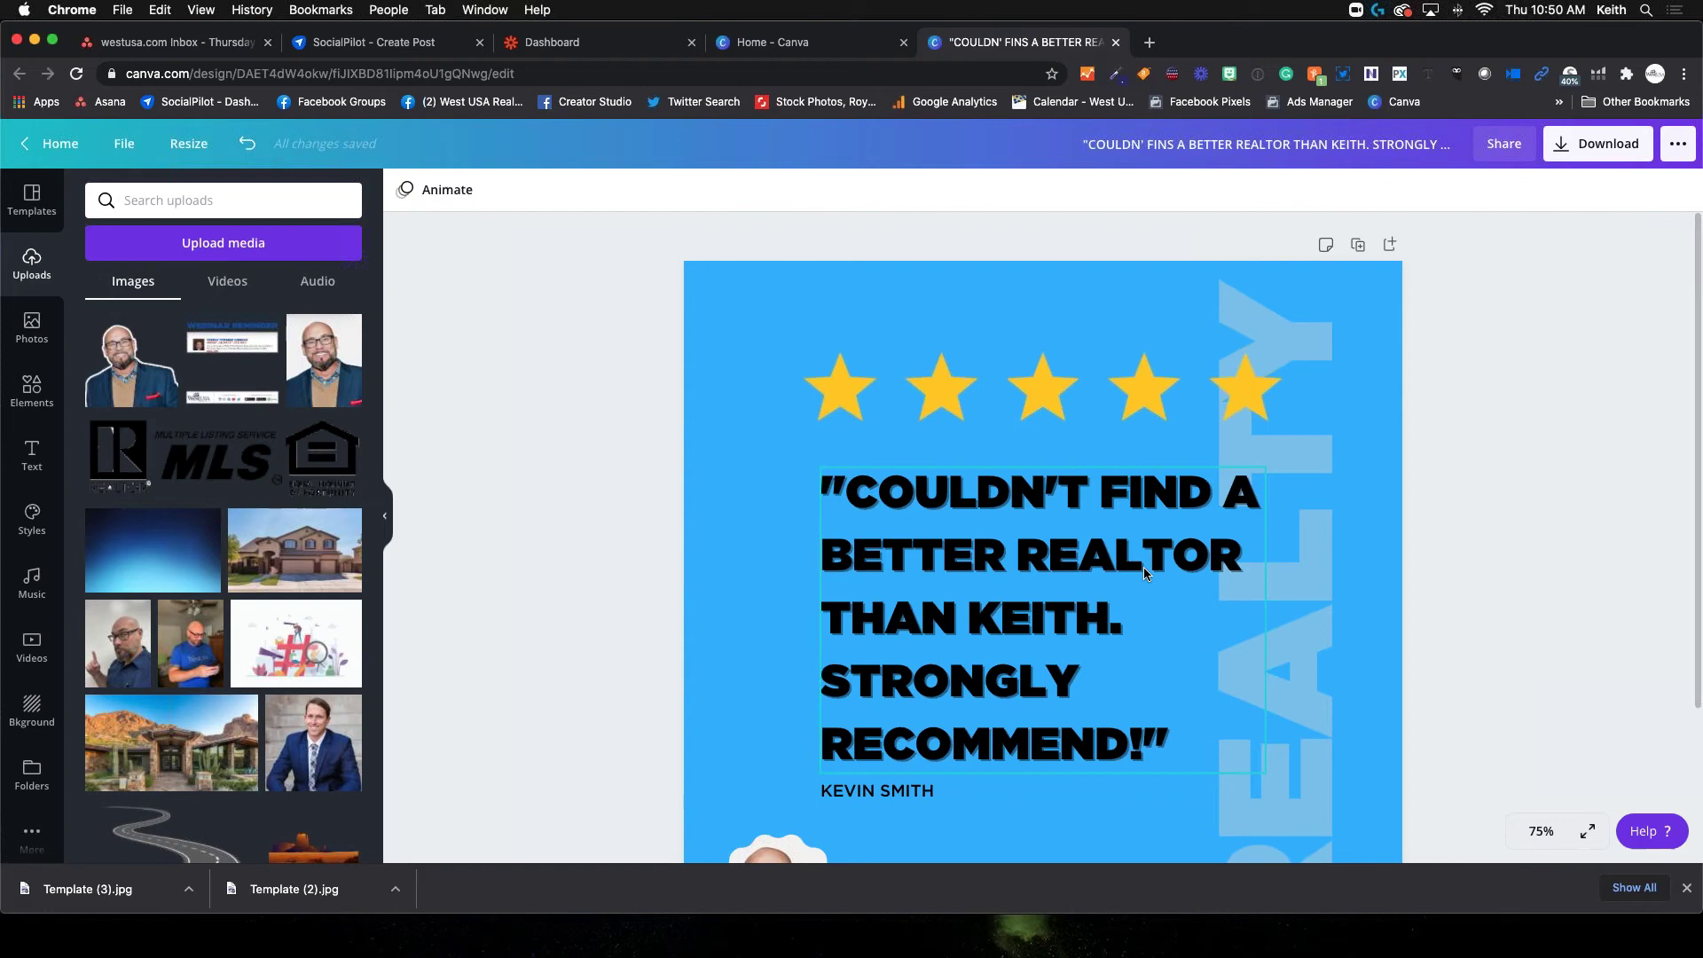
{"action": "scroll", "coordinate": [1144, 572], "scroll_direction": "down", "scroll_amount": 4}
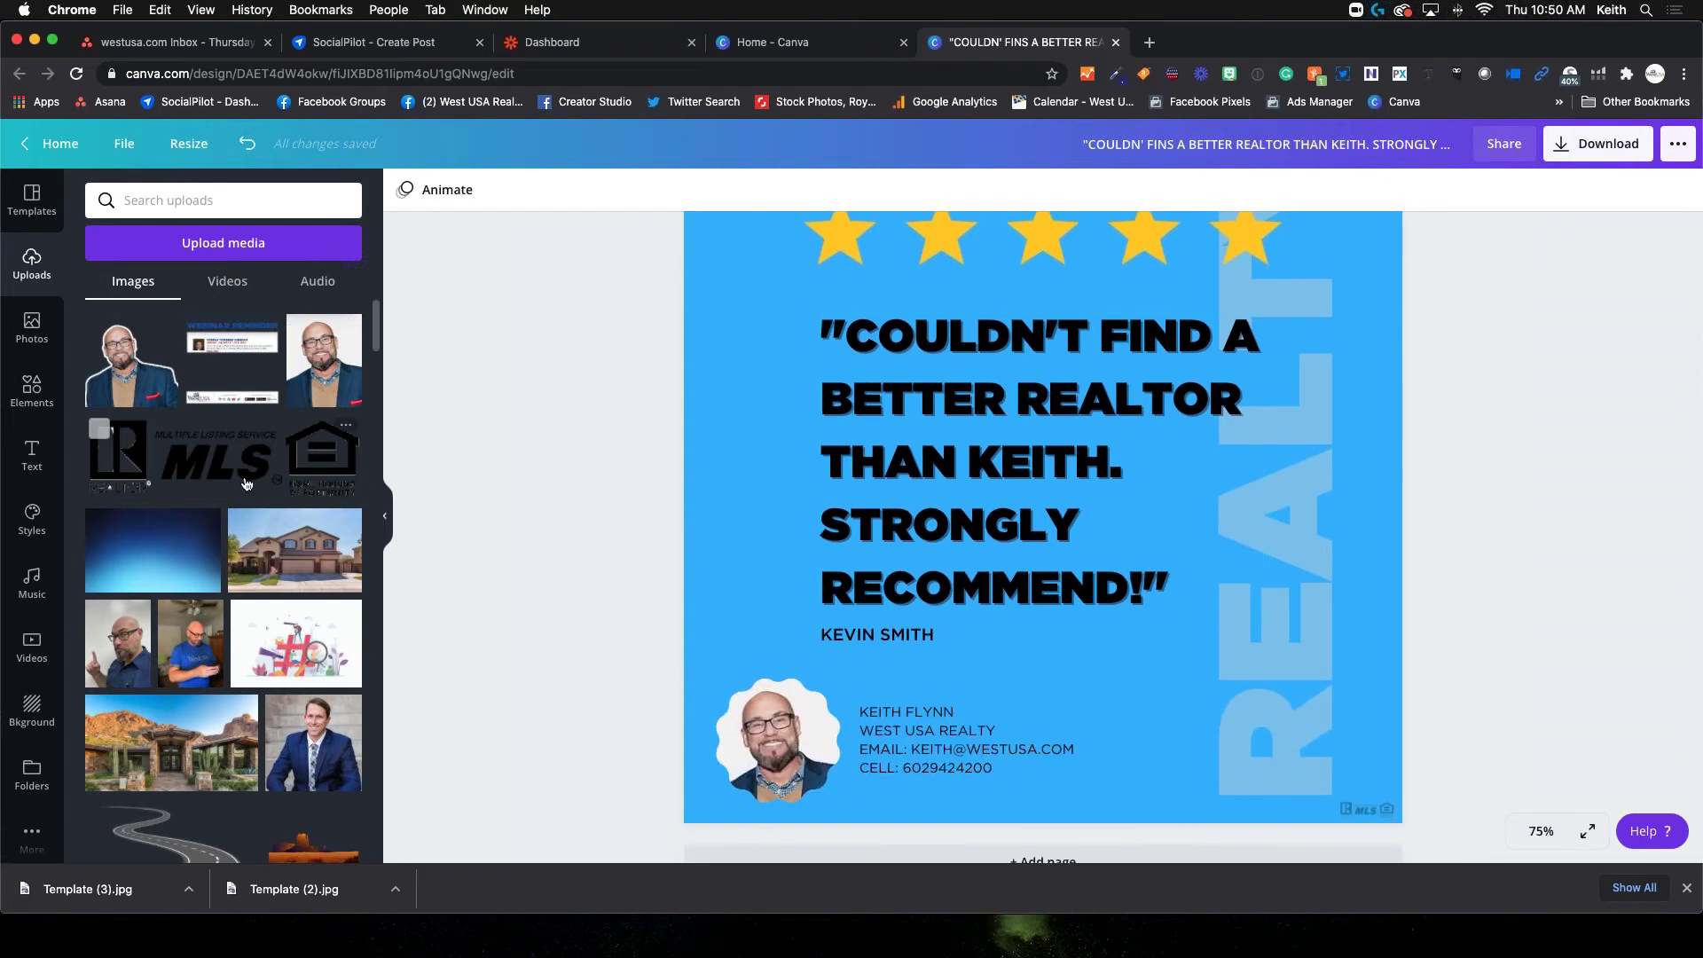
{"action": "scroll", "coordinate": [248, 483], "scroll_direction": "down", "scroll_amount": 10}
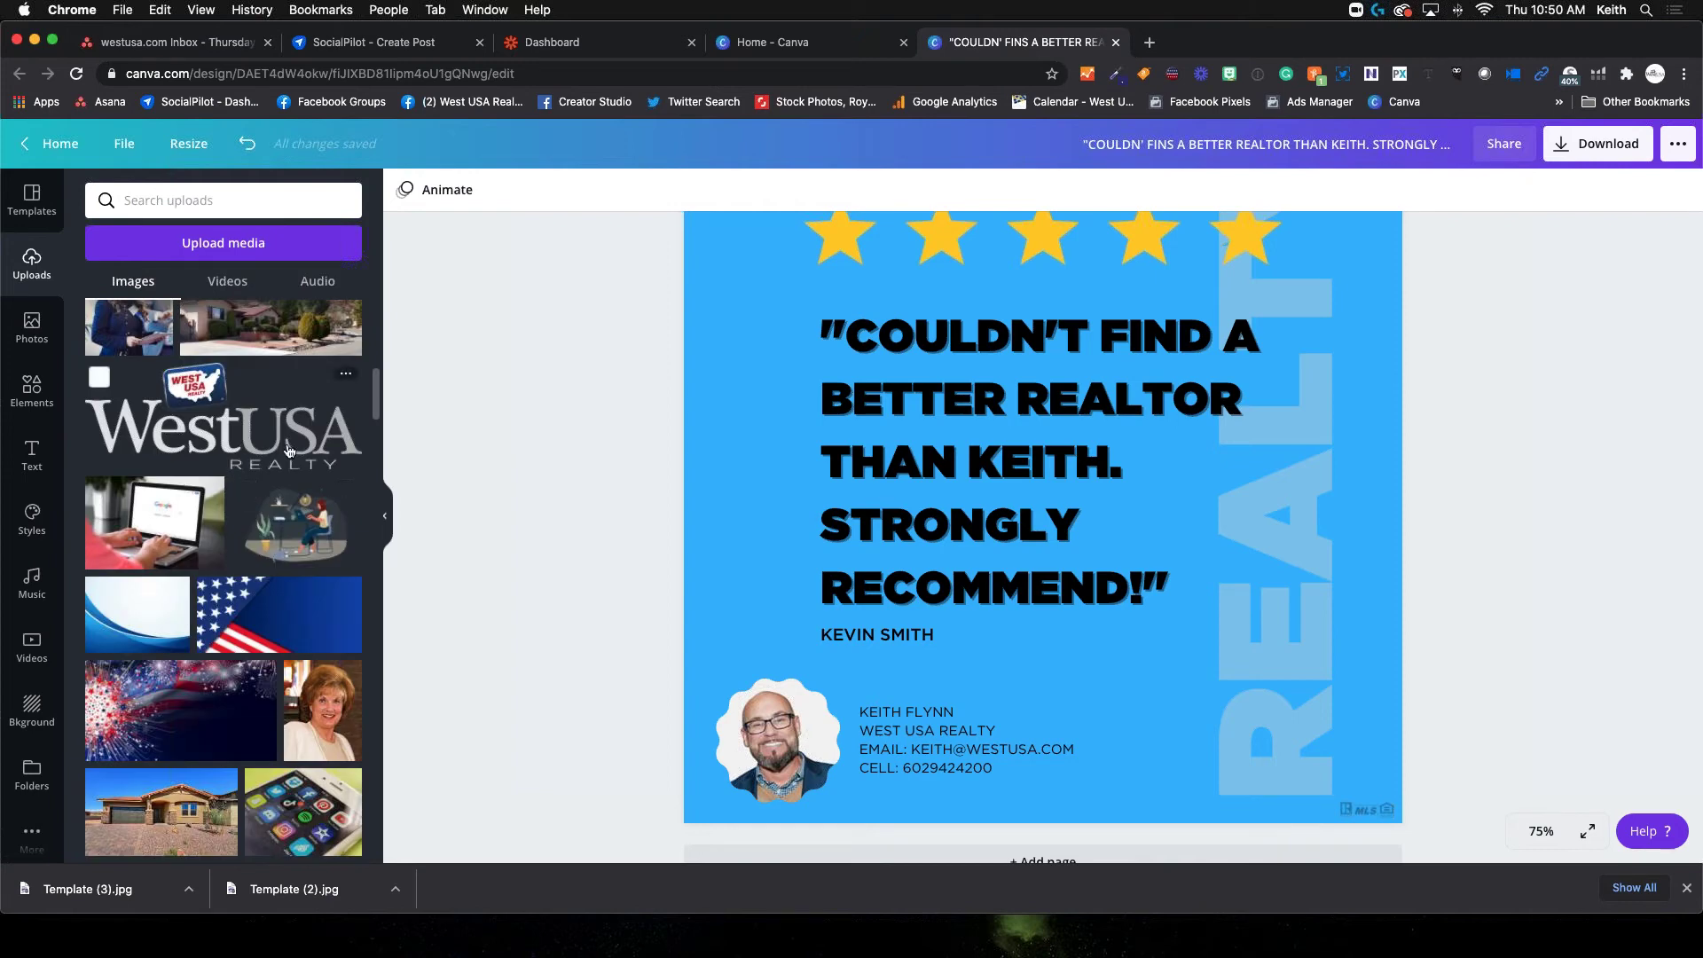
Add the West USA Realty logo, shrink it, and place it above the contact details
{"action": "left_click", "coordinate": [218, 417]}
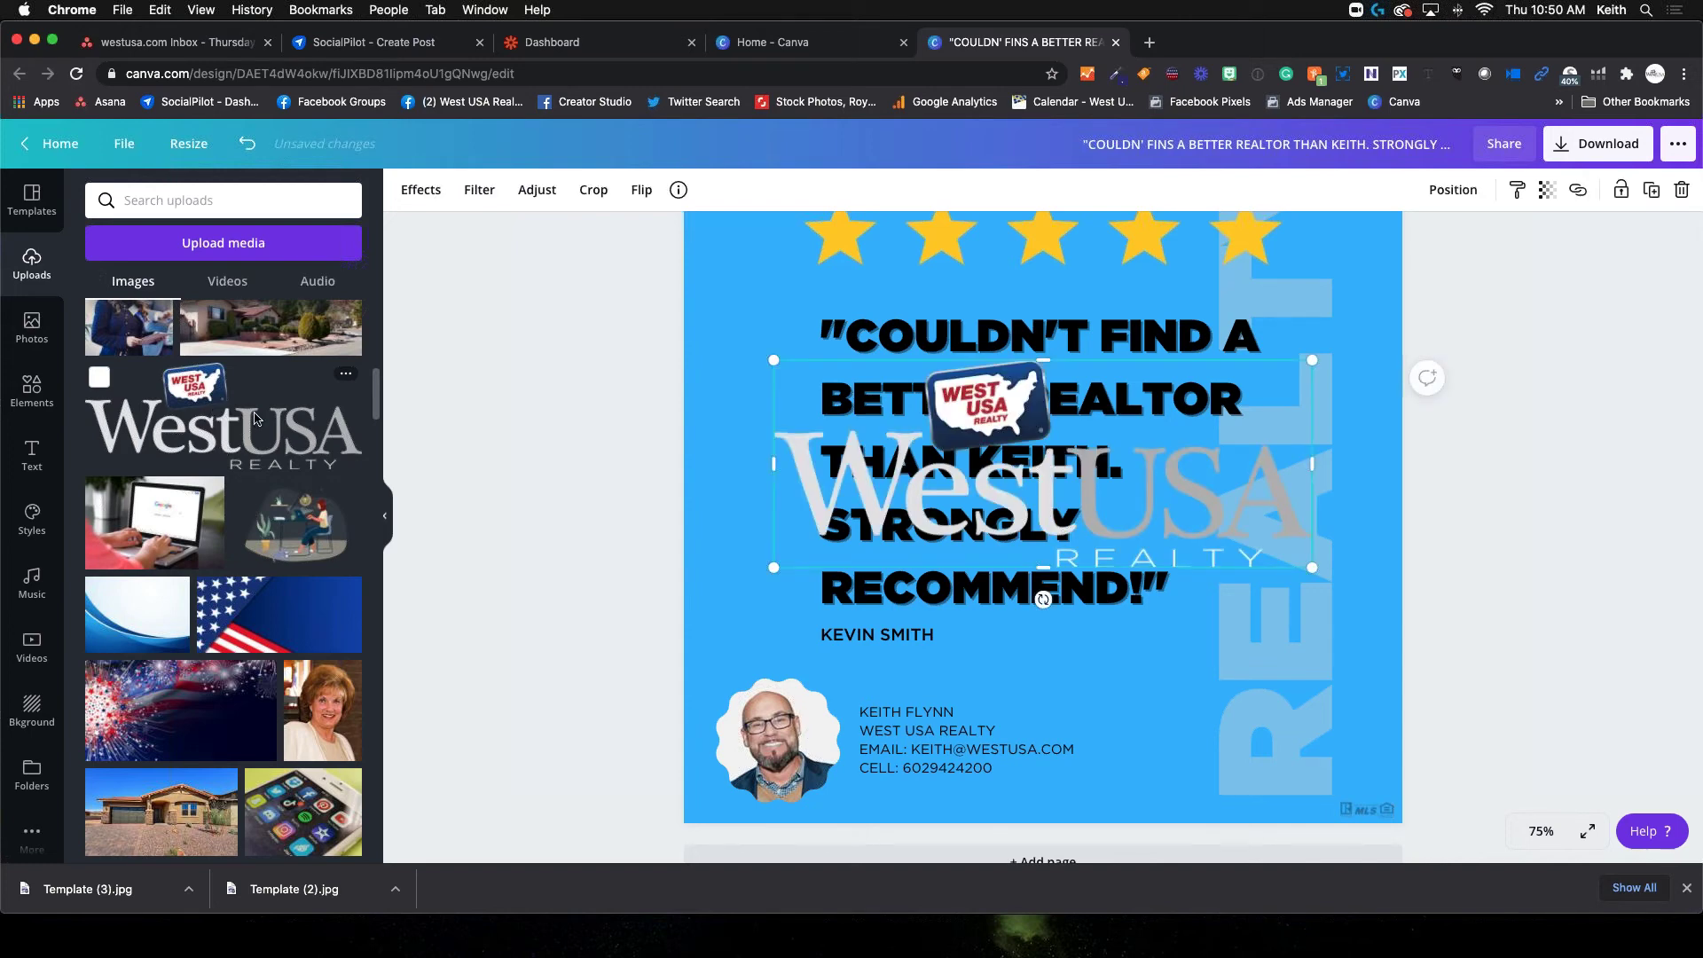
{"action": "left_click_drag", "start_coordinate": [772, 360], "coordinate": [1166, 511]}
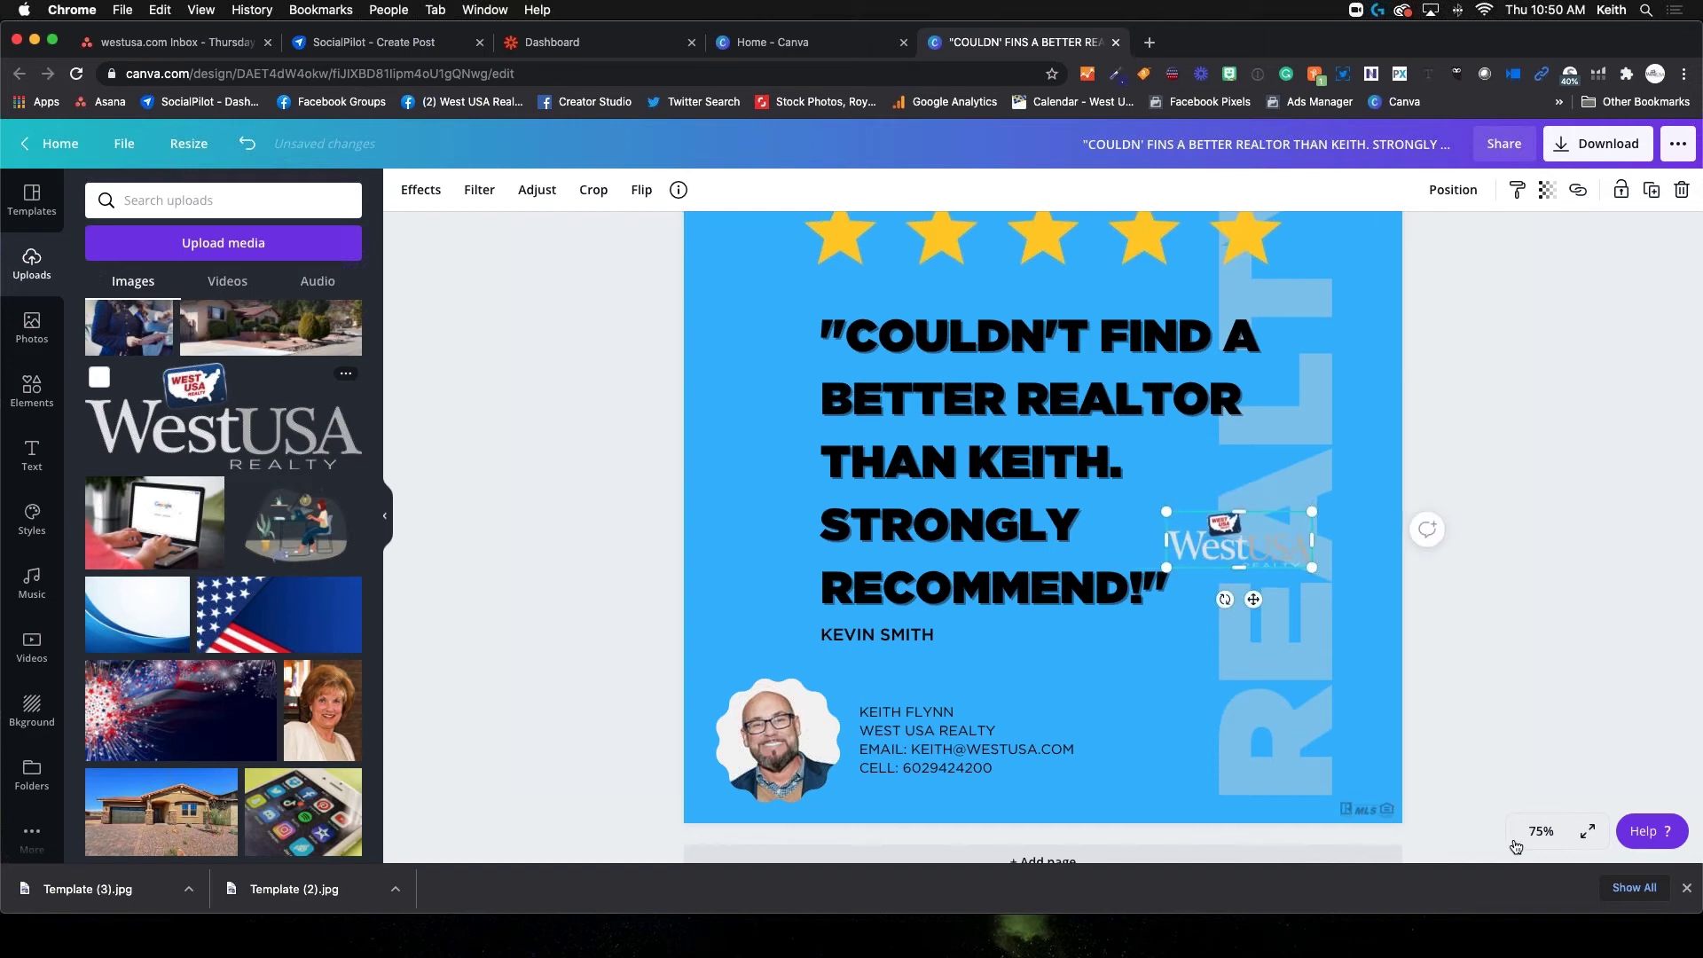
{"action": "left_click", "coordinate": [1541, 831]}
{"action": "left_click", "coordinate": [1526, 627]}
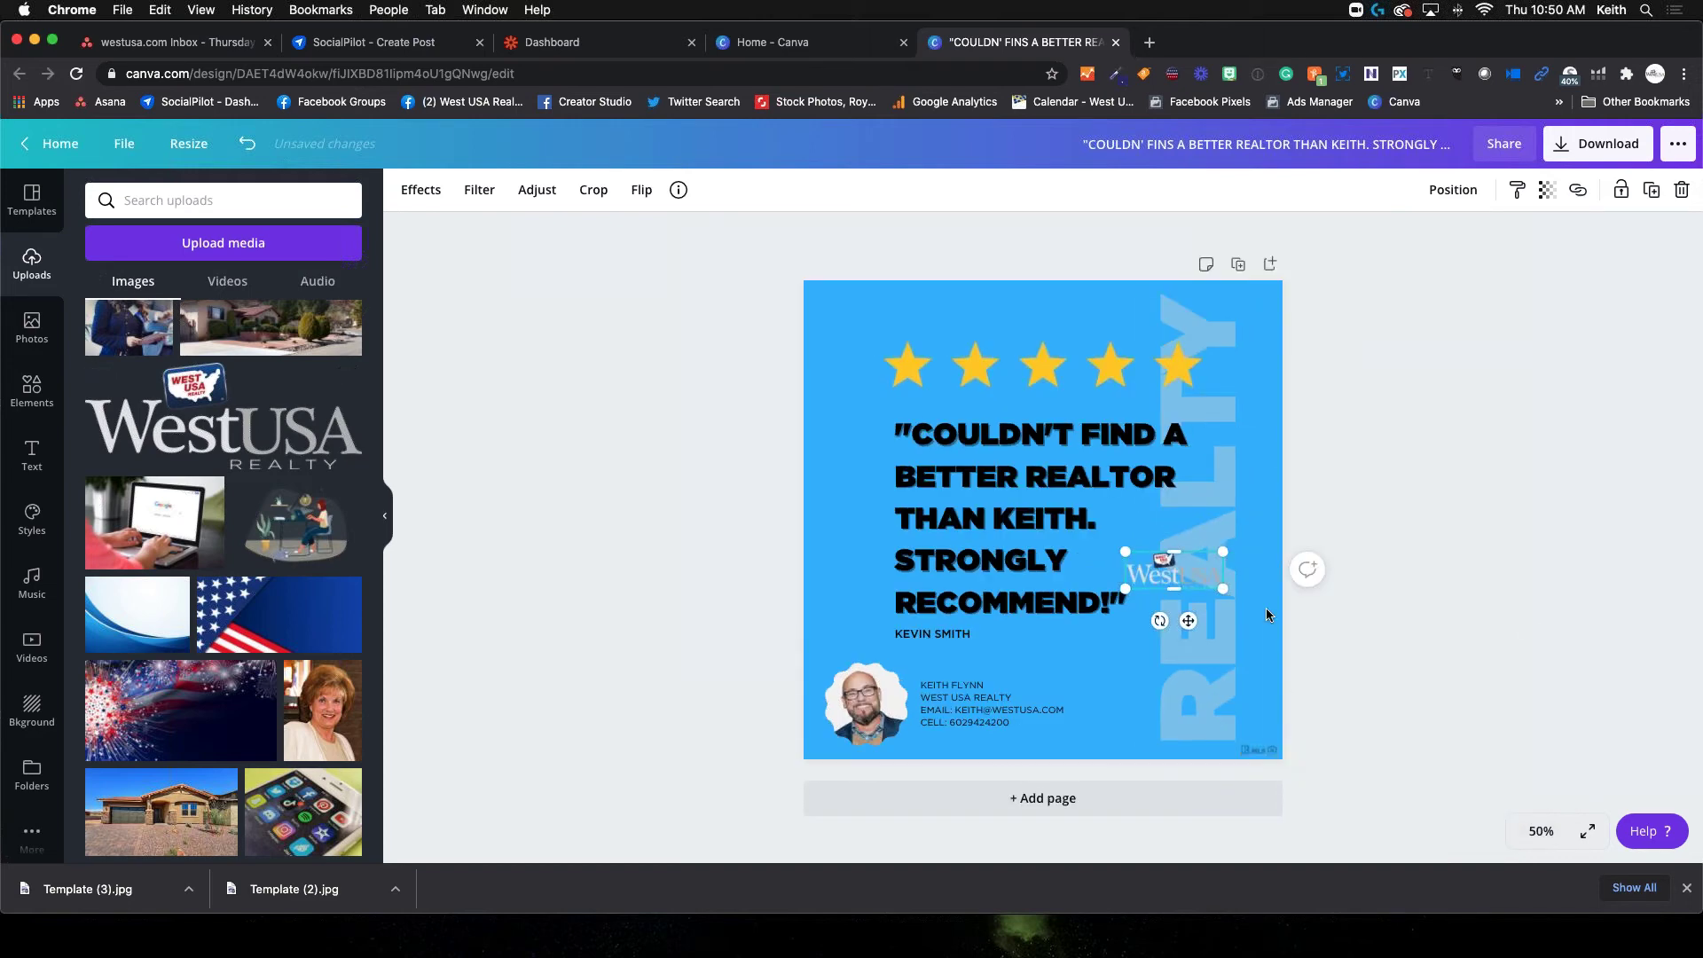
{"action": "left_click_drag", "start_coordinate": [1188, 620], "coordinate": [1071, 789]}
Shift the star row, quote and reviewer's name slightly upward
{"action": "left_click_drag", "start_coordinate": [1044, 375], "coordinate": [1042, 340]}
{"action": "left_click", "coordinate": [1046, 492]}
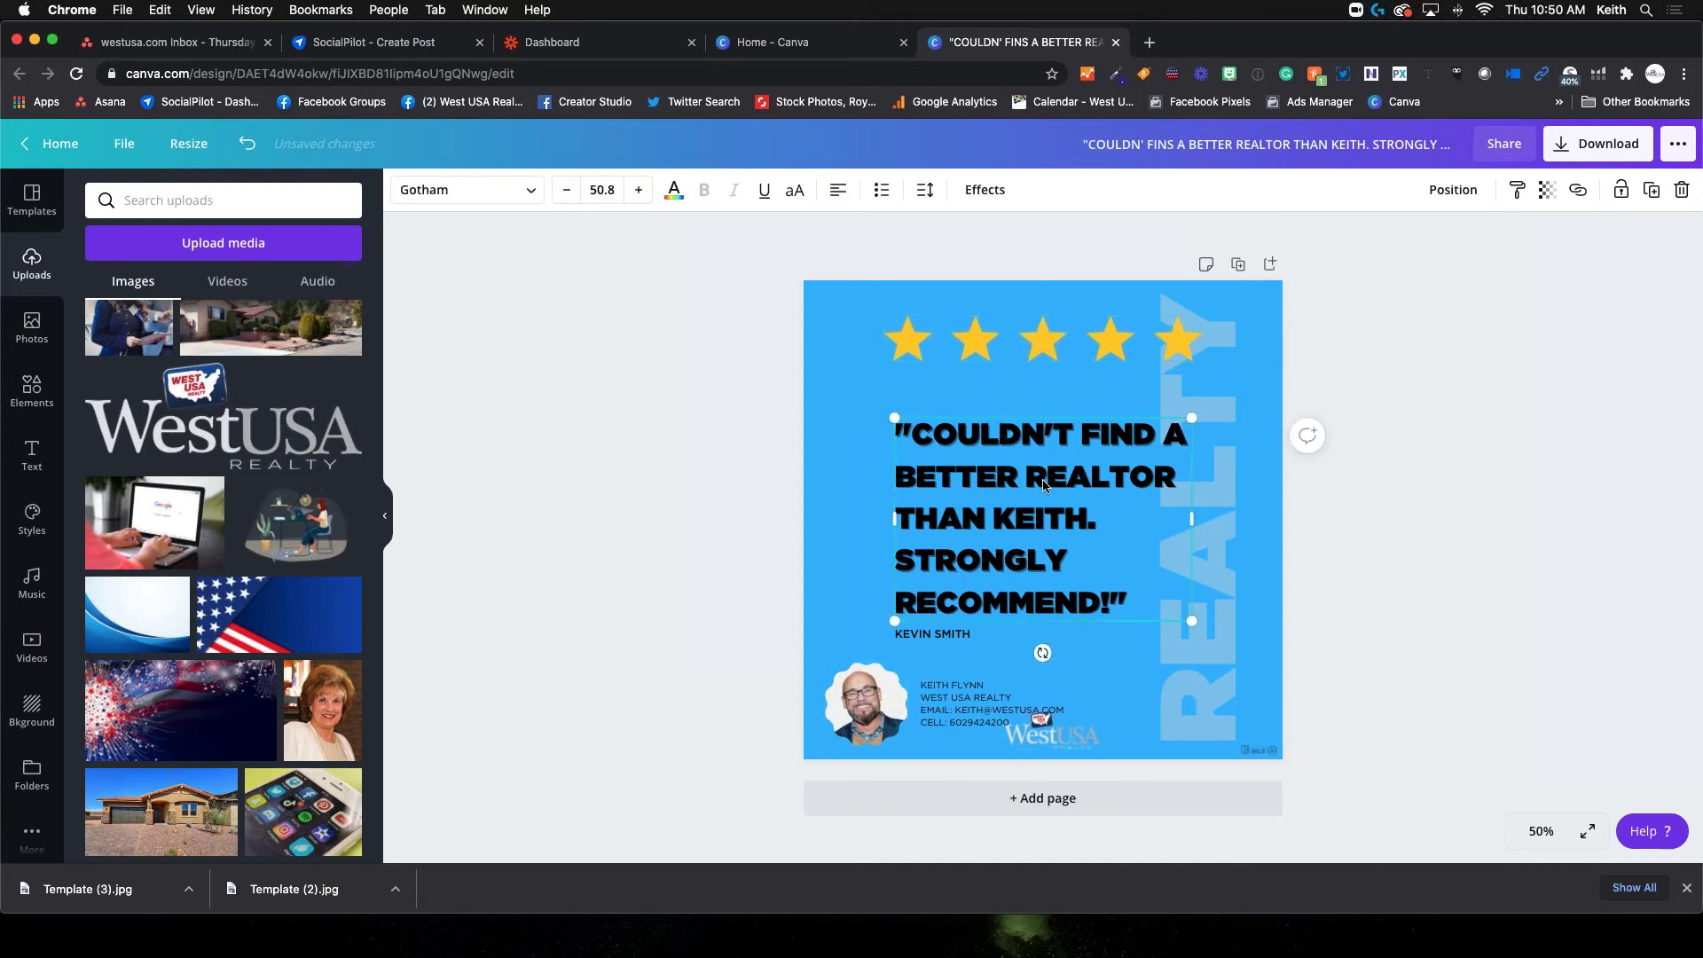
{"action": "left_click_drag", "start_coordinate": [1046, 485], "coordinate": [1045, 440]}
{"action": "left_click", "coordinate": [948, 641]}
{"action": "left_click_drag", "start_coordinate": [947, 672], "coordinate": [947, 632]}
Raise the contact details and the round profile photo so they sit side by side
{"action": "left_click", "coordinate": [971, 709]}
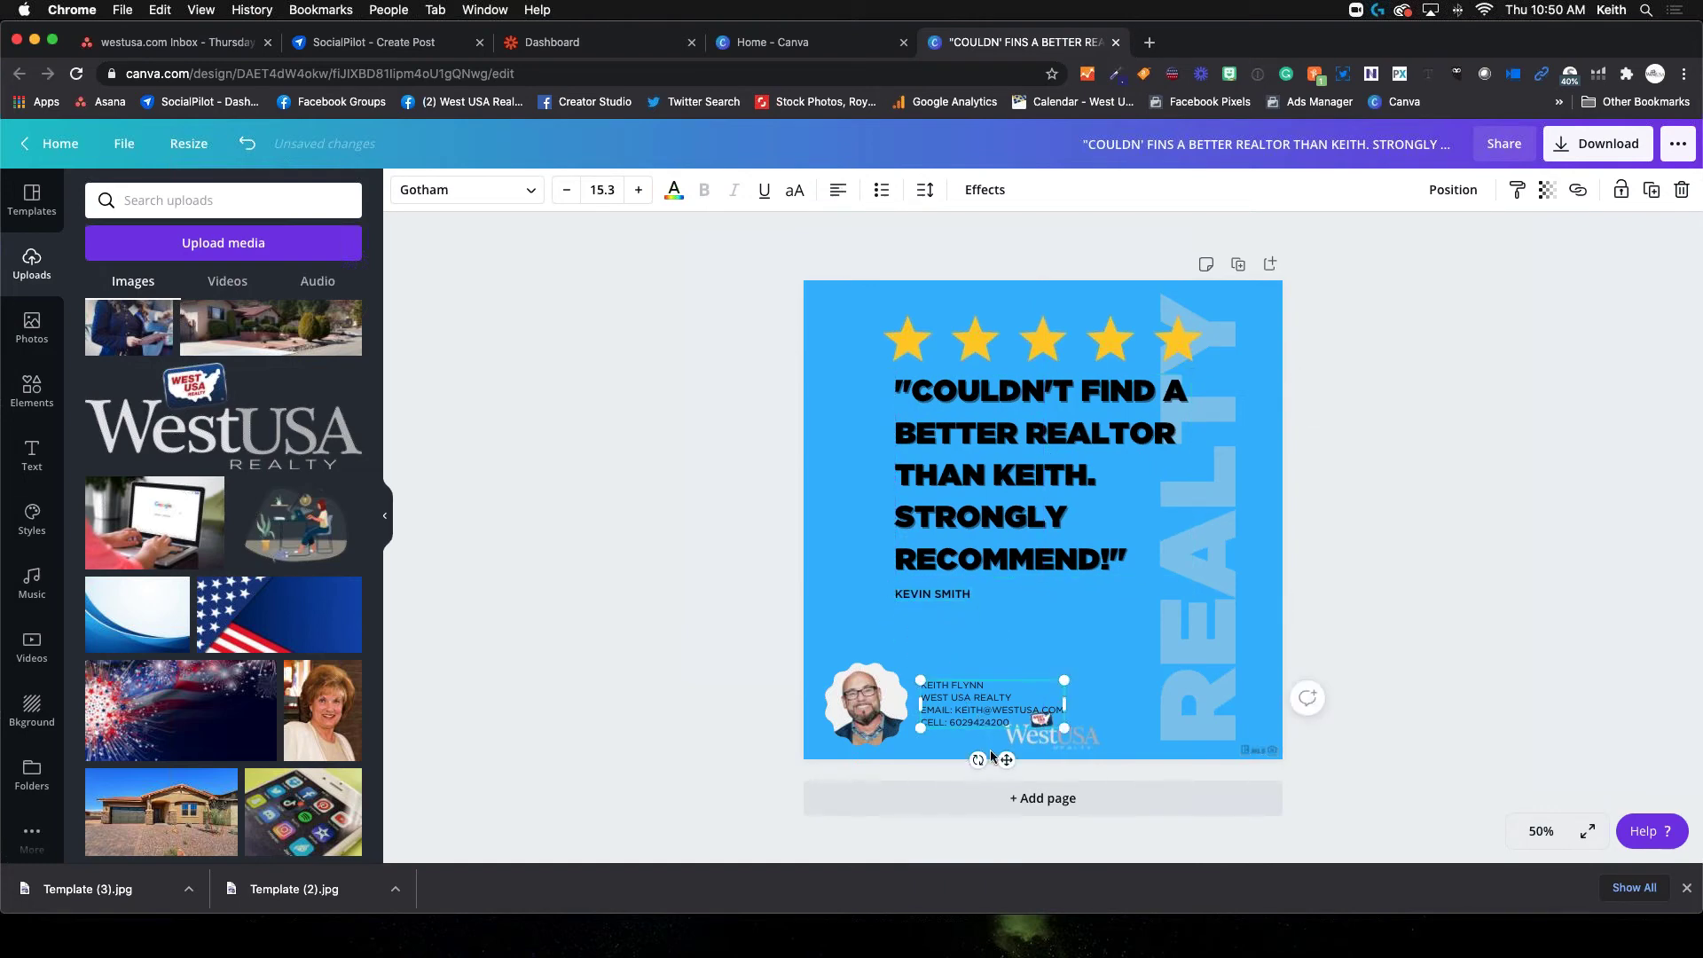
{"action": "left_click_drag", "start_coordinate": [1004, 759], "coordinate": [1006, 705]}
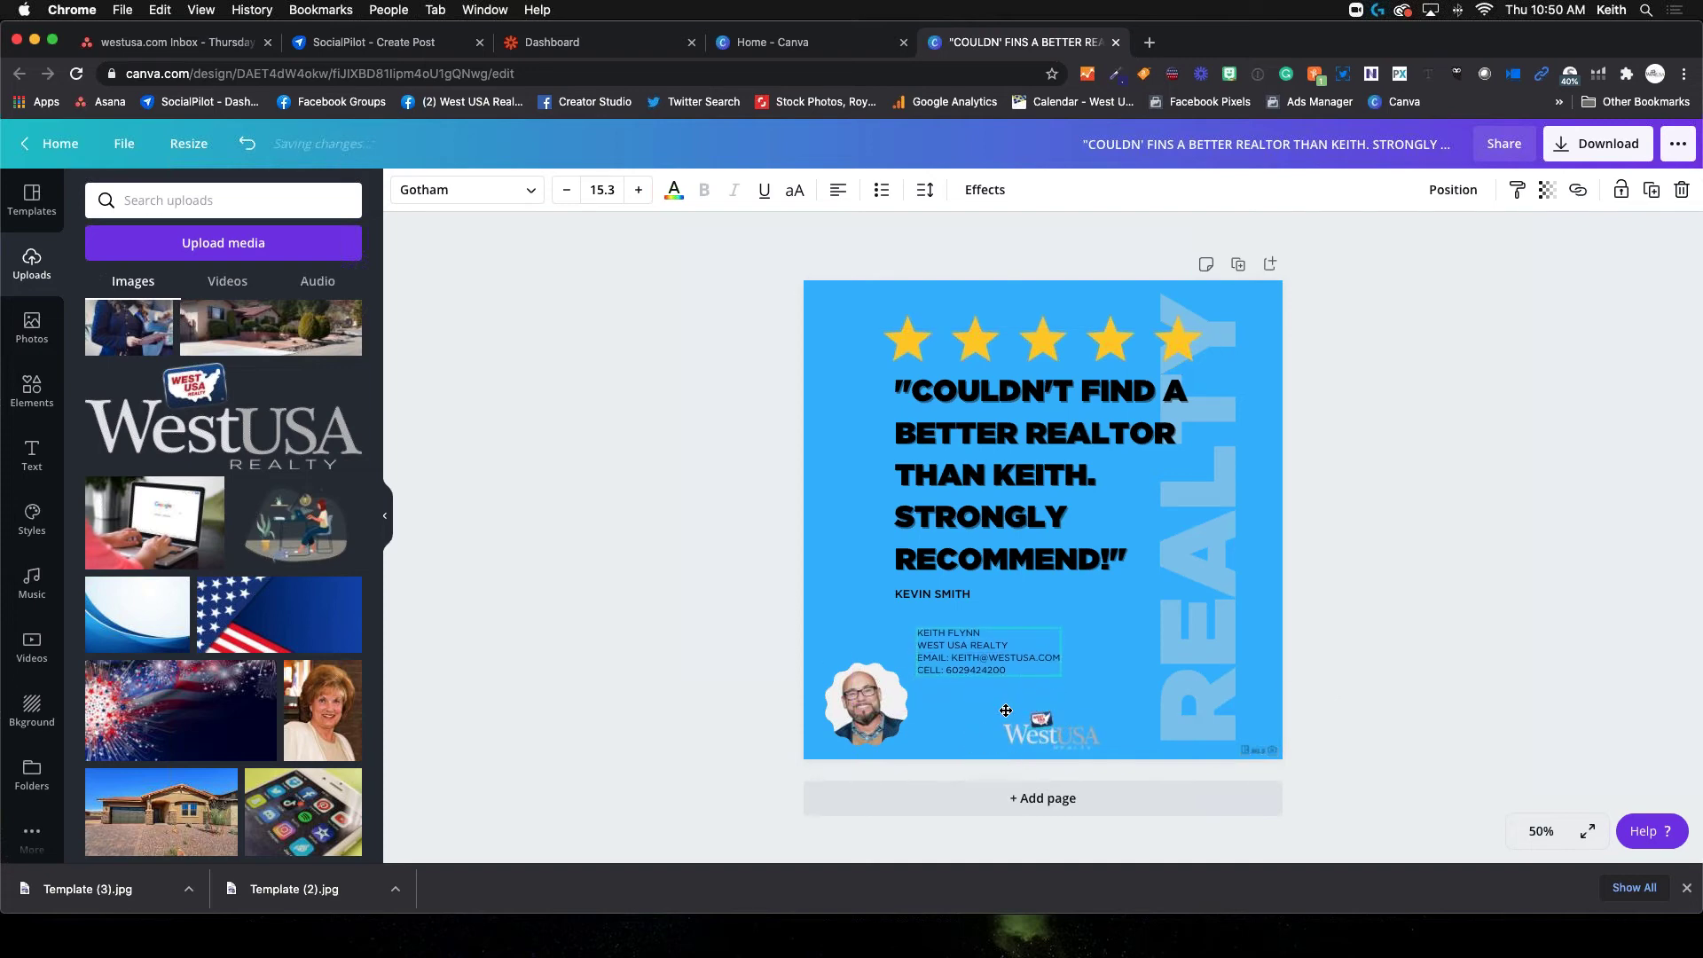
{"action": "left_click", "coordinate": [868, 729]}
{"action": "left_click_drag", "start_coordinate": [868, 709], "coordinate": [861, 651]}
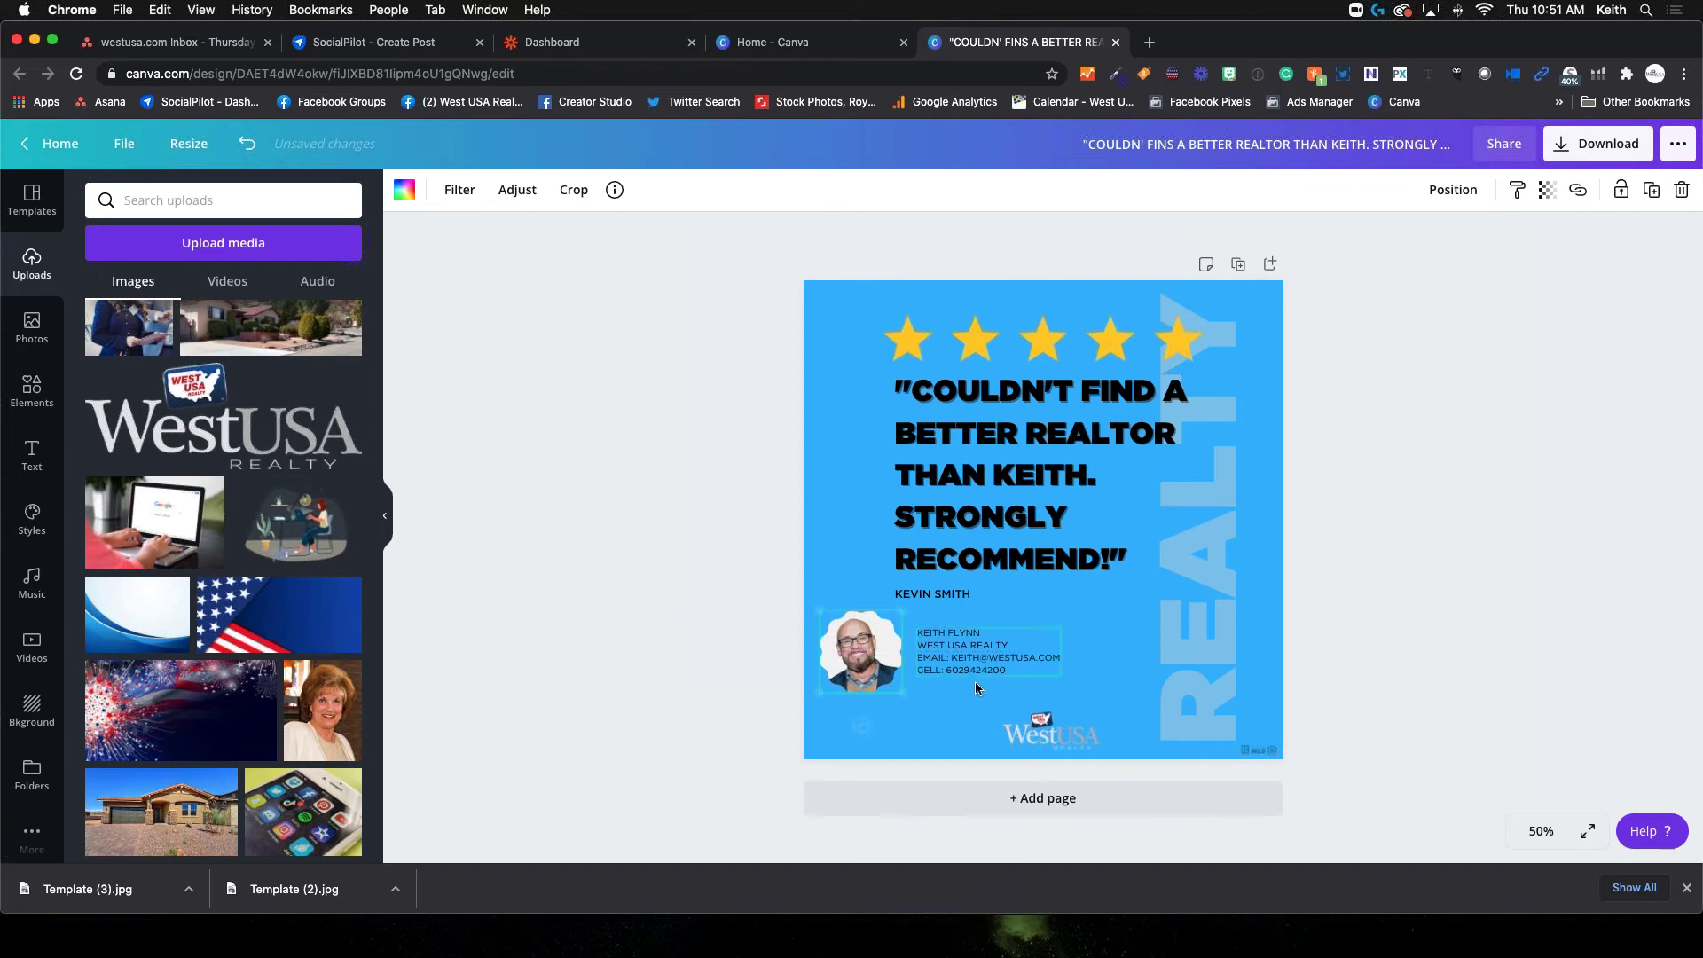
Enlarge and centre the WestUSA logo at the bottom, then delete it from the design
{"action": "left_click", "coordinate": [1036, 737]}
{"action": "left_click_drag", "start_coordinate": [1002, 711], "coordinate": [964, 698]}
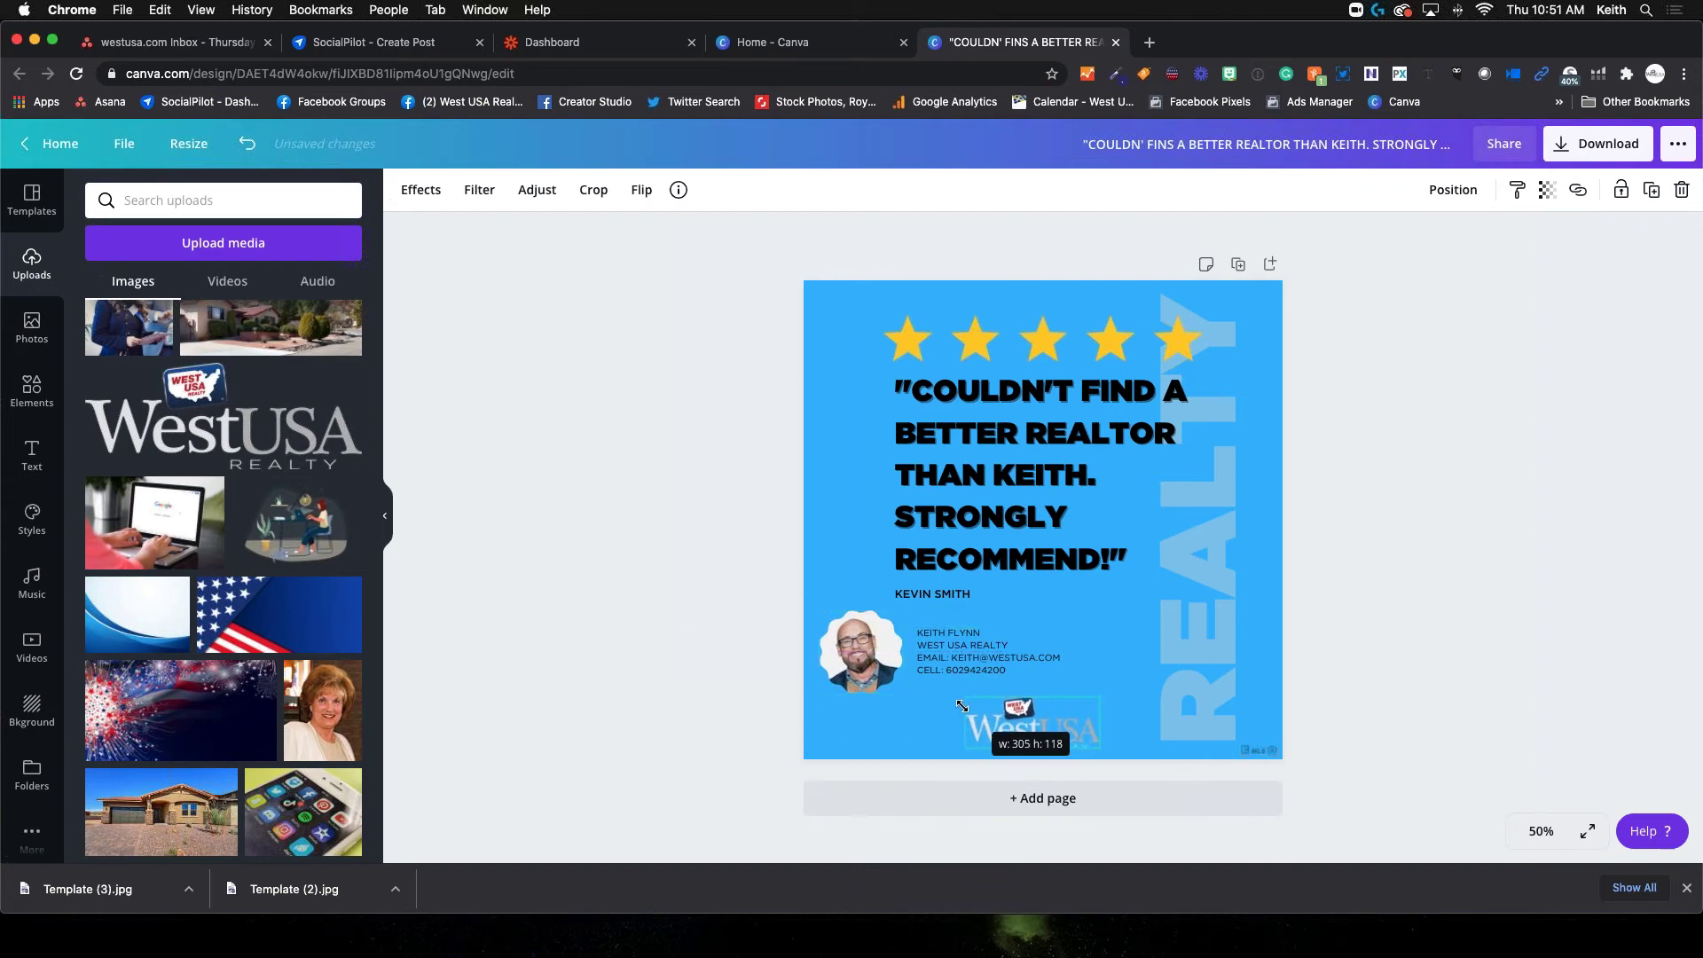
{"action": "left_click_drag", "start_coordinate": [1045, 773], "coordinate": [1059, 775]}
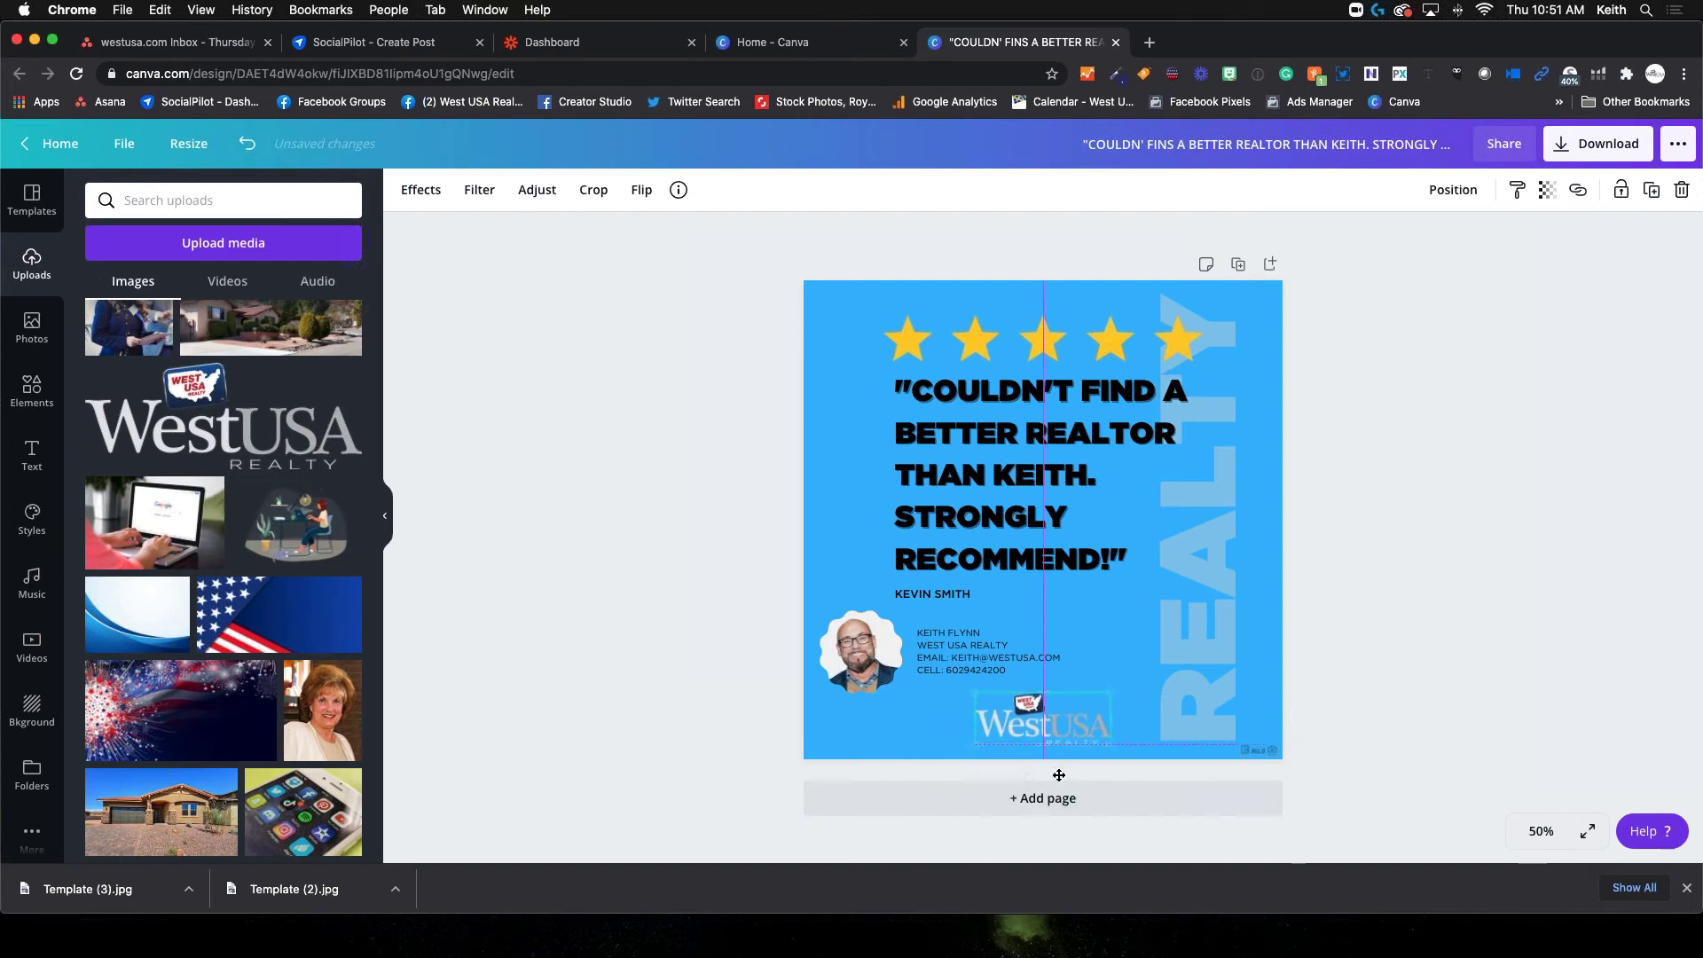
{"action": "left_click", "coordinate": [1358, 651]}
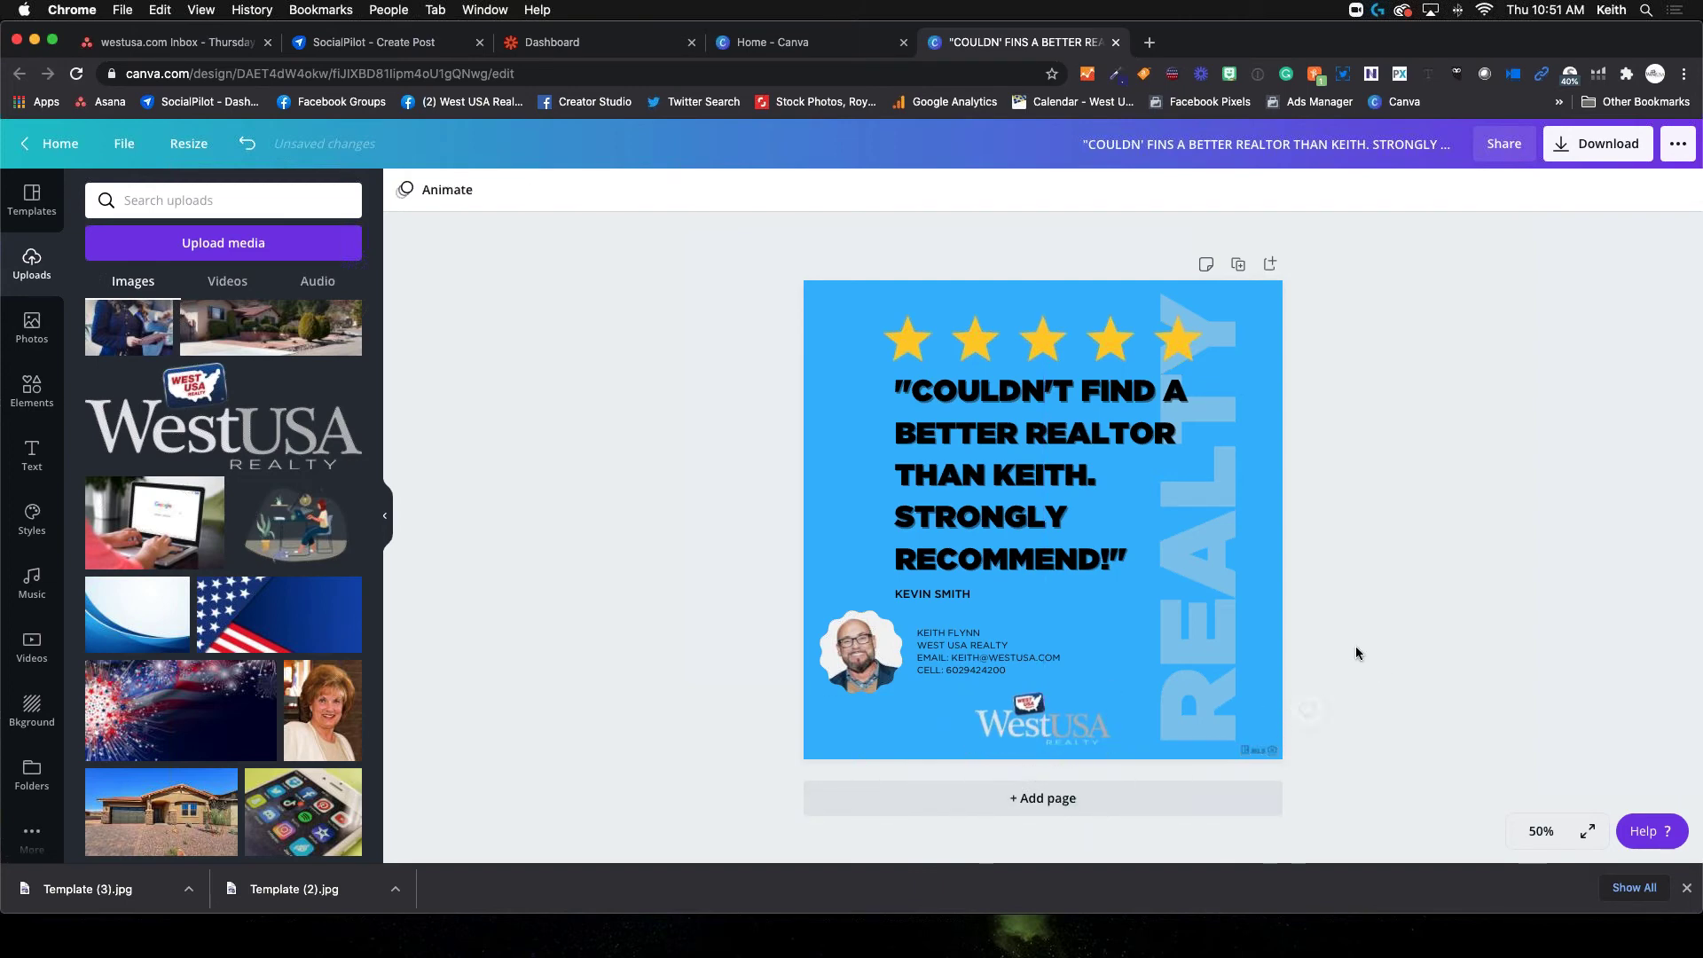
{"action": "left_click", "coordinate": [1045, 731]}
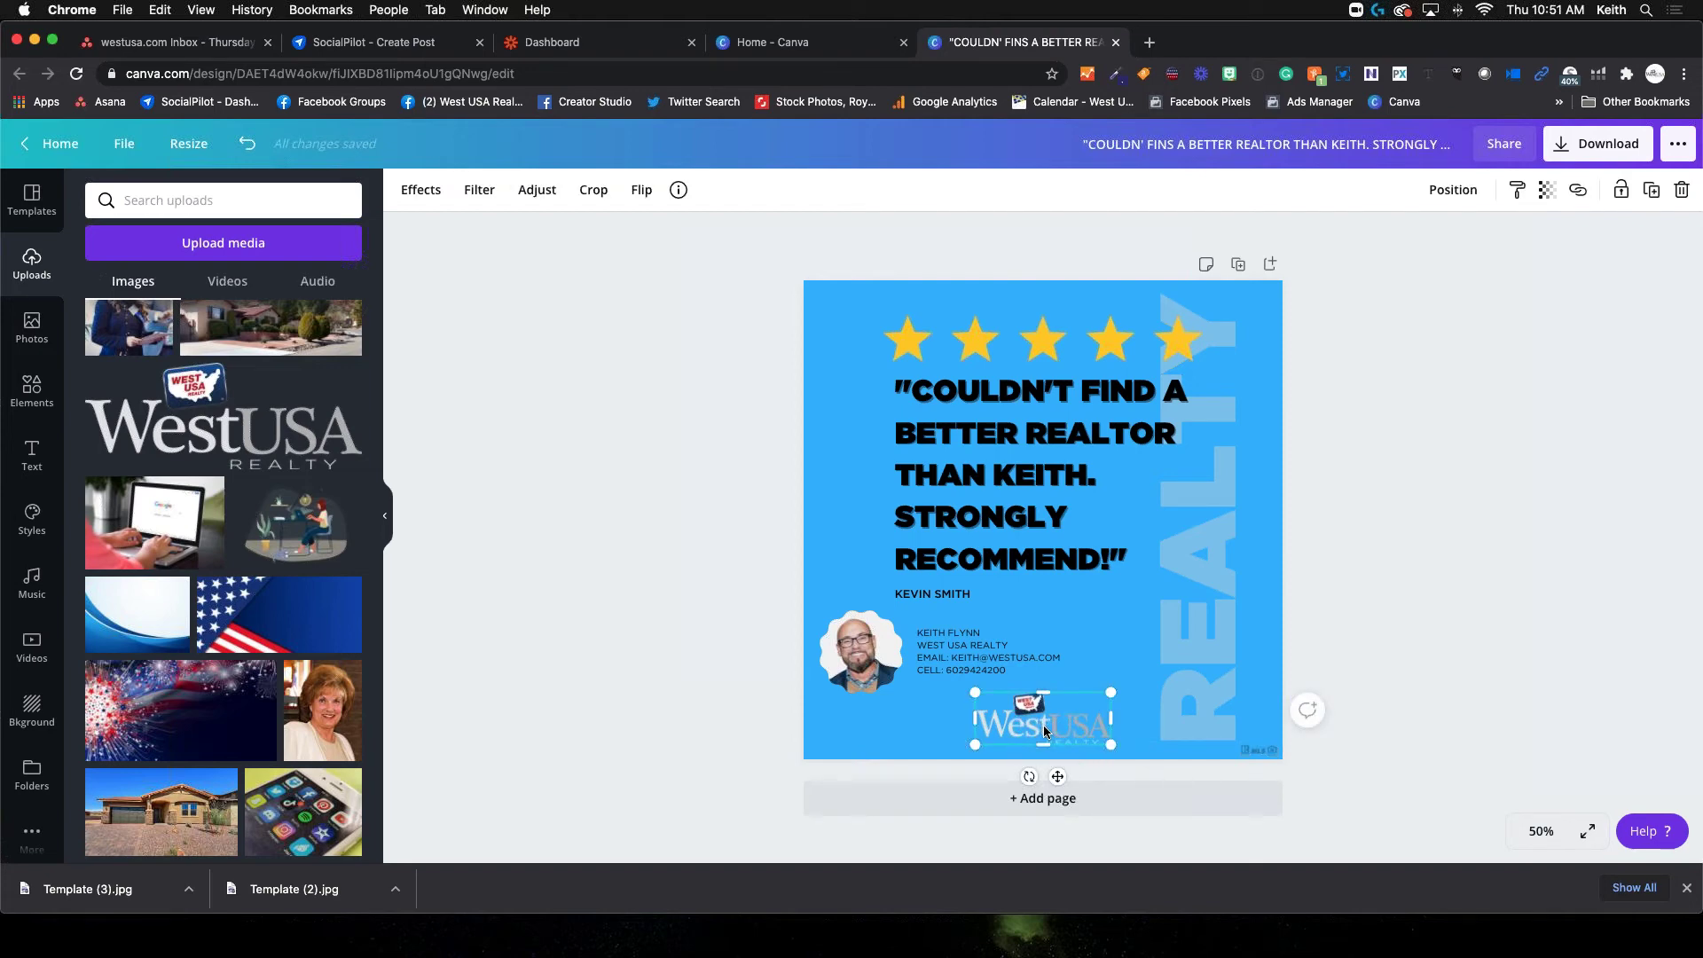
{"action": "left_click", "coordinate": [1029, 715]}
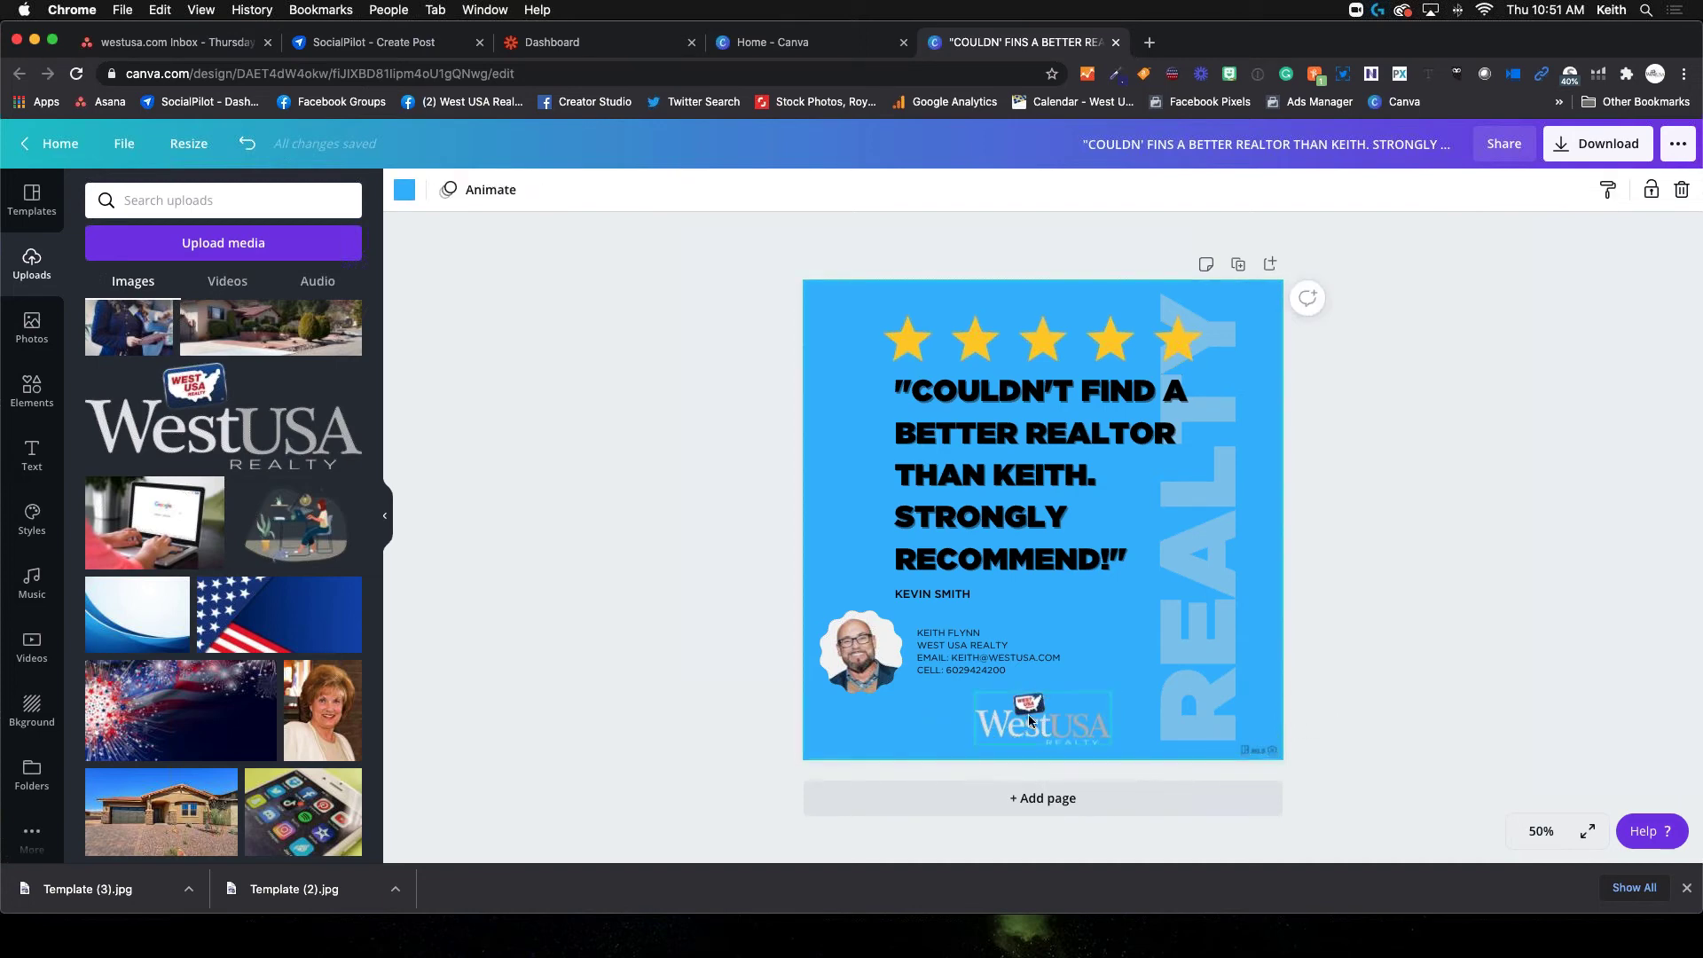
{"action": "left_click", "coordinate": [1029, 715]}
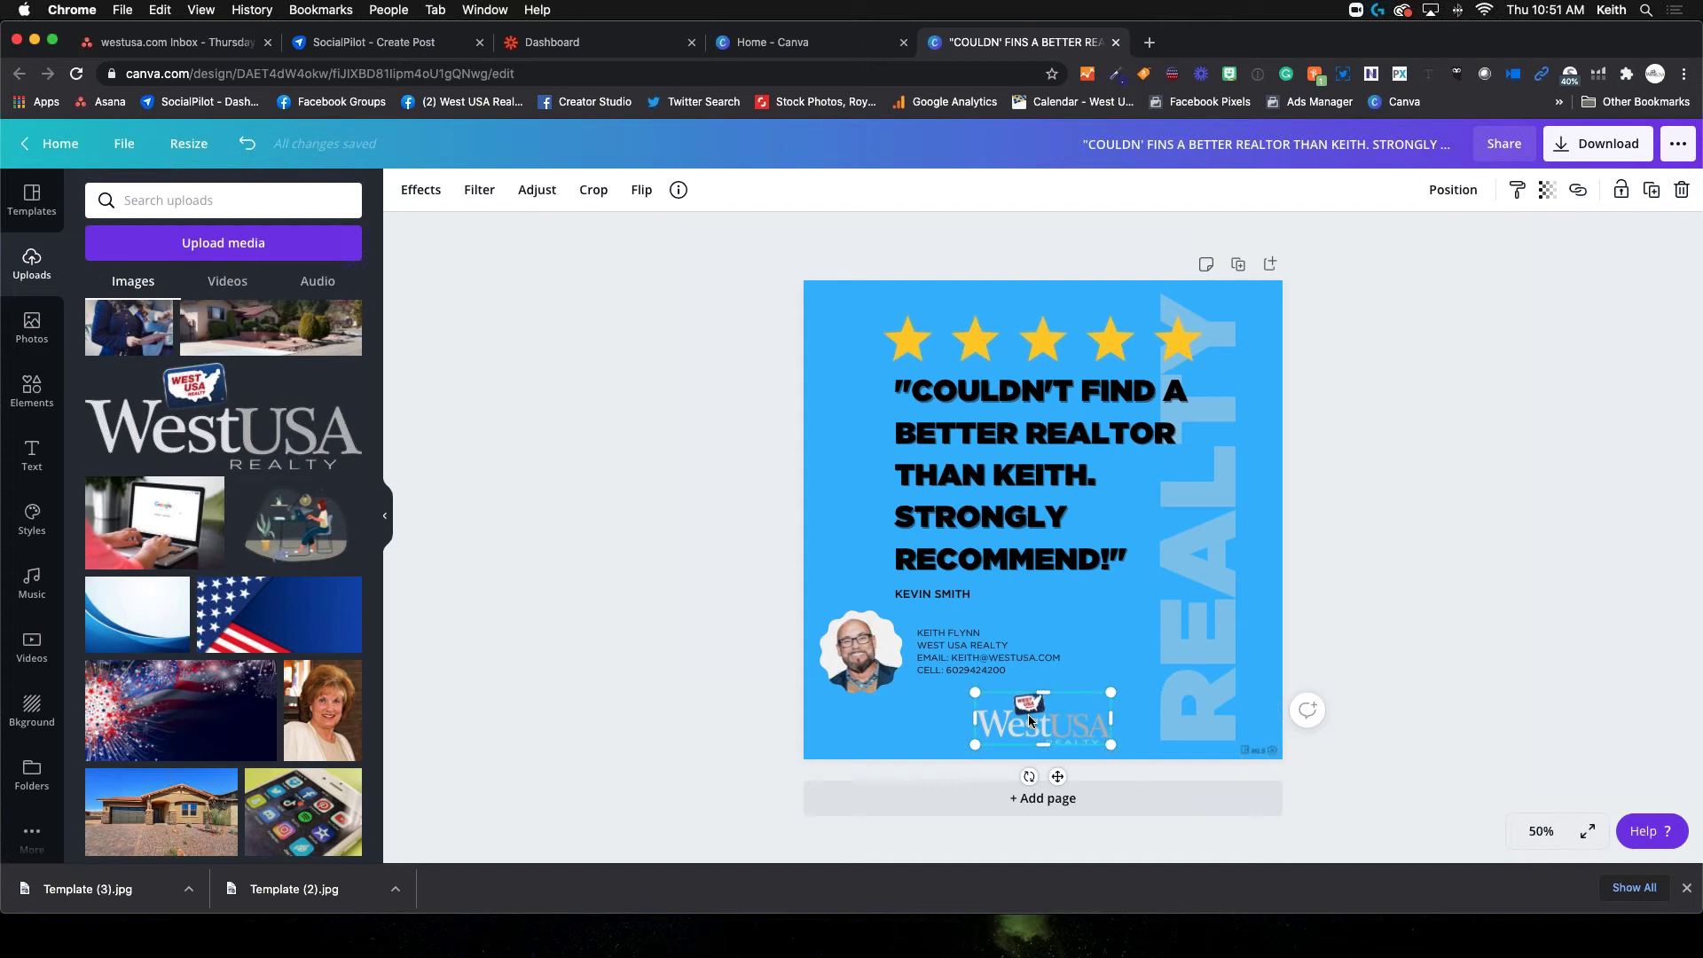
{"action": "key", "text": "Delete"}
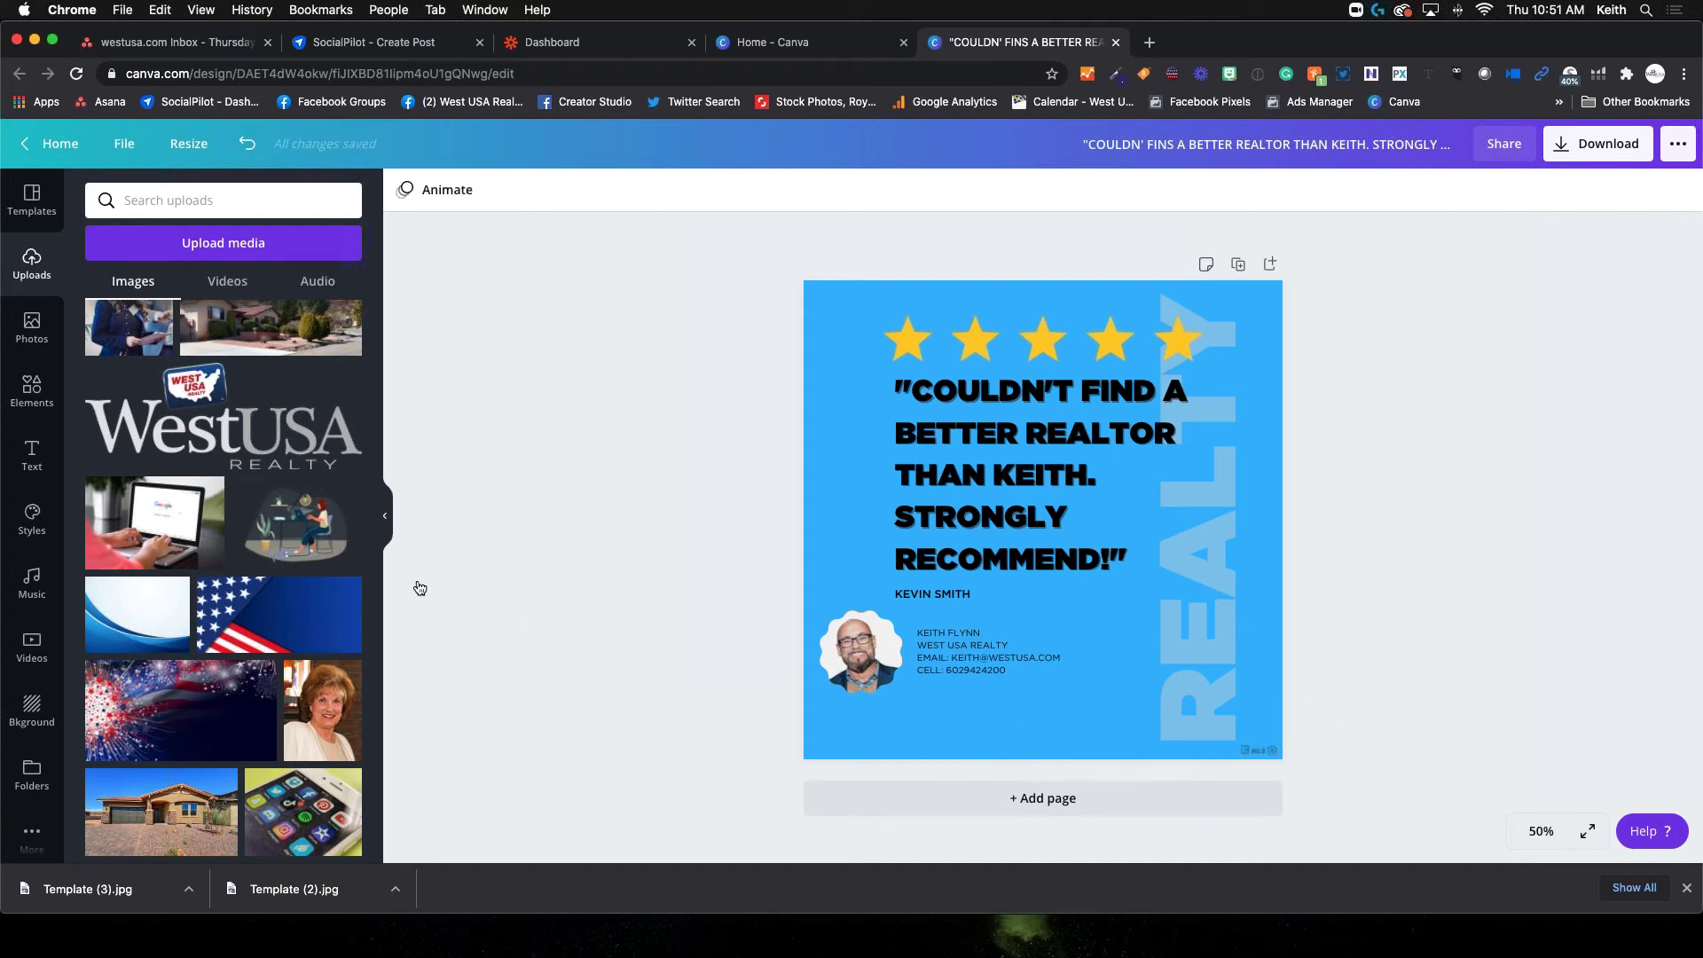
Add the uploaded WestUSA logo from Uploads, shrink it, and centre it below the contact details
{"action": "scroll", "coordinate": [203, 510], "scroll_direction": "down", "scroll_amount": 10}
{"action": "scroll", "coordinate": [203, 510], "scroll_direction": "down", "scroll_amount": 15}
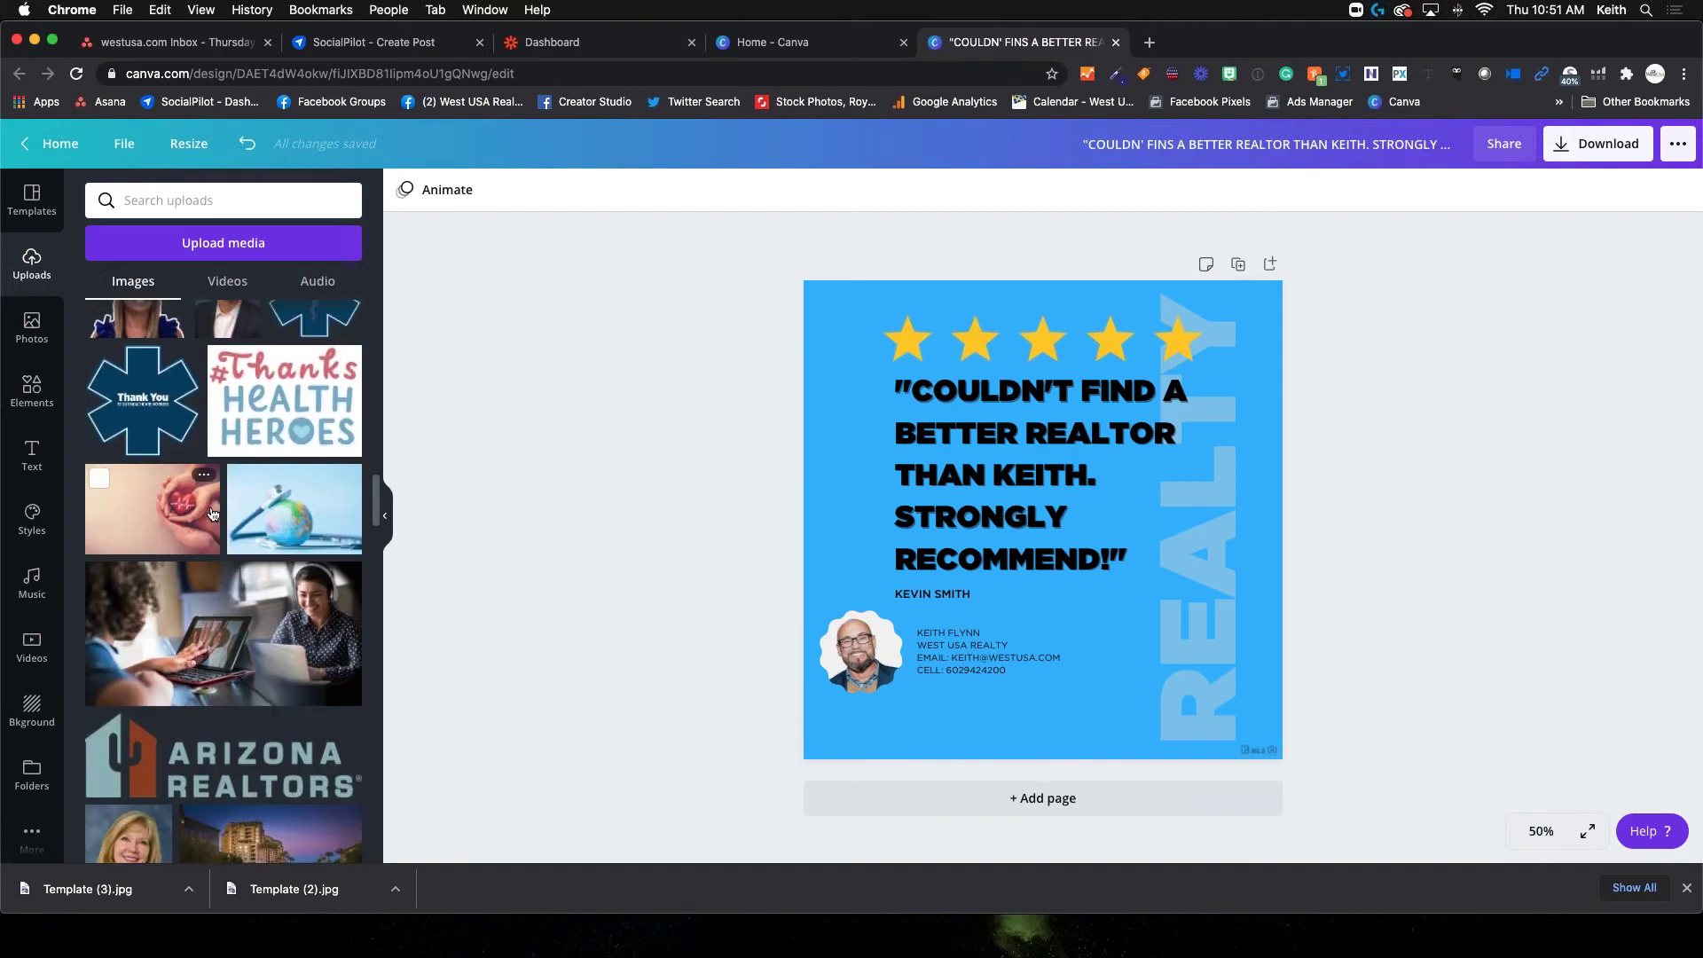
{"action": "scroll", "coordinate": [212, 513], "scroll_direction": "down", "scroll_amount": 15}
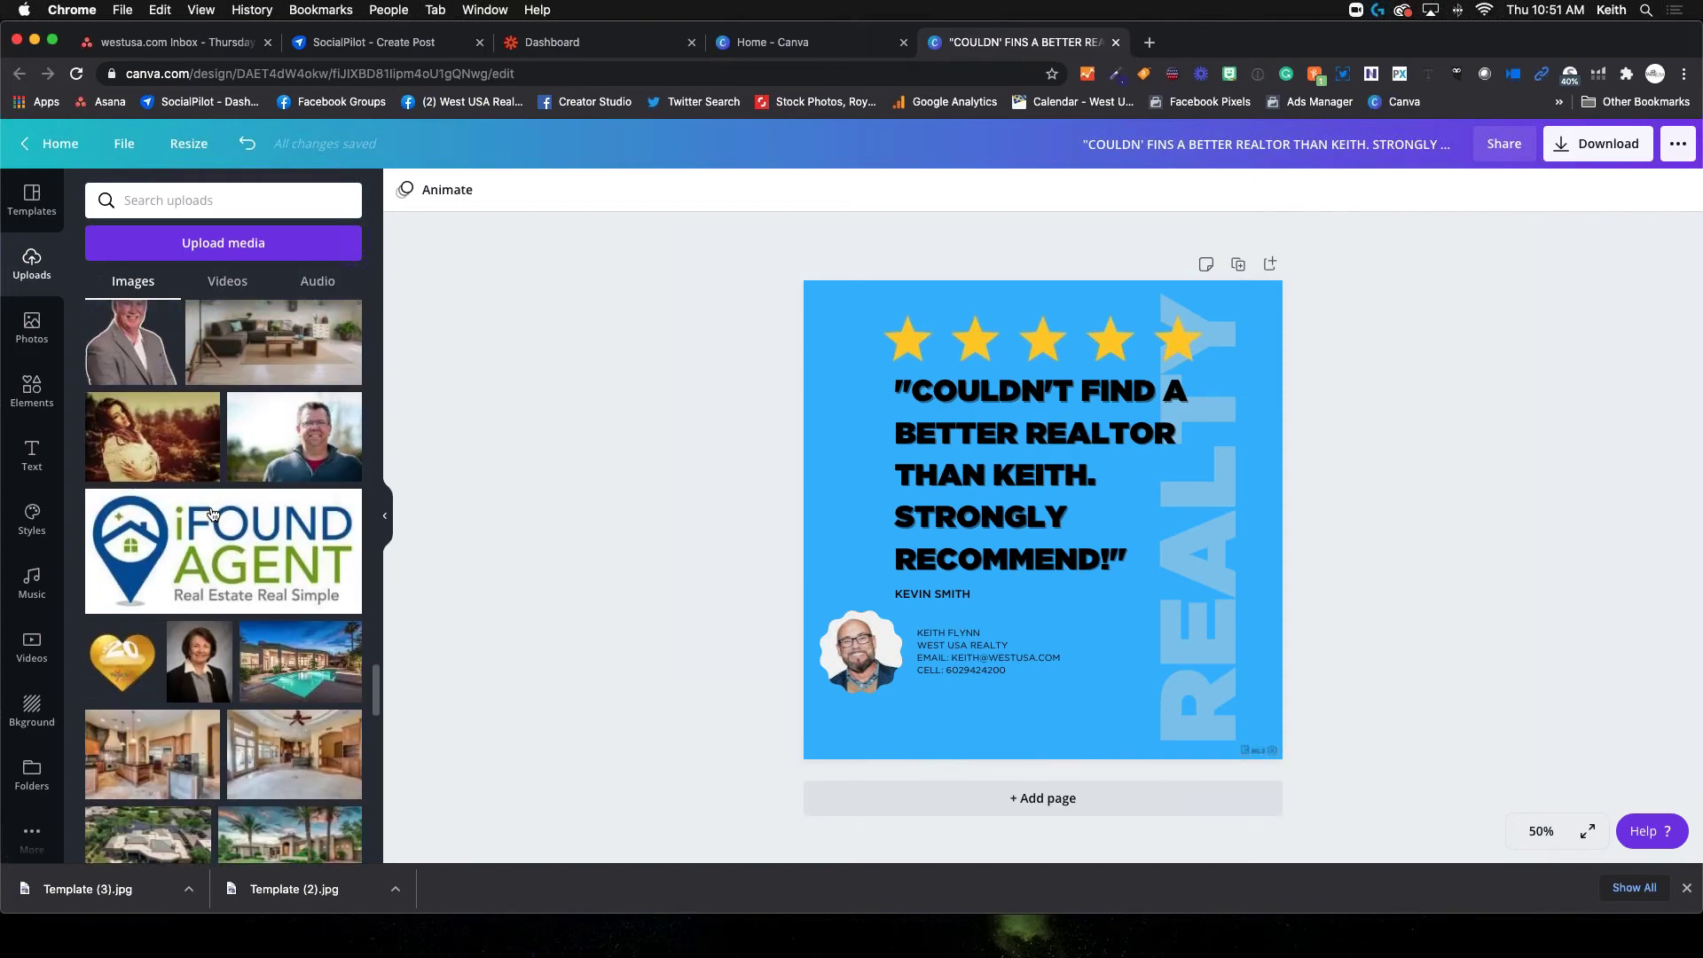
{"action": "scroll", "coordinate": [212, 514], "scroll_direction": "down", "scroll_amount": 10}
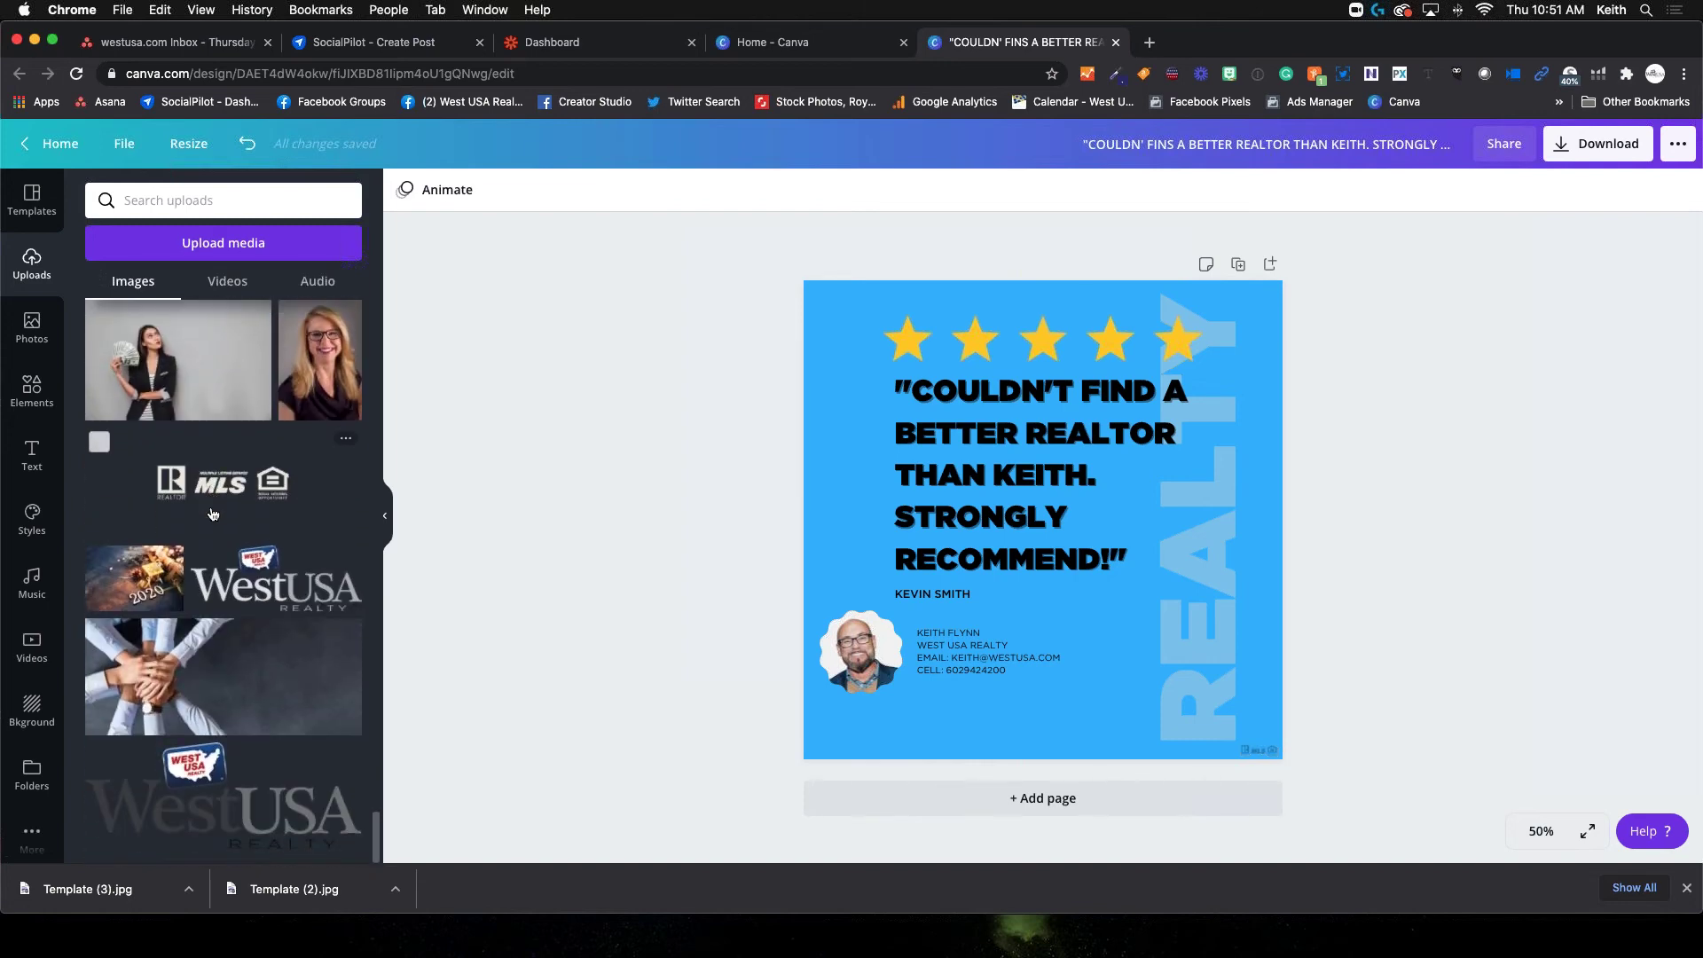
{"action": "left_click", "coordinate": [216, 779]}
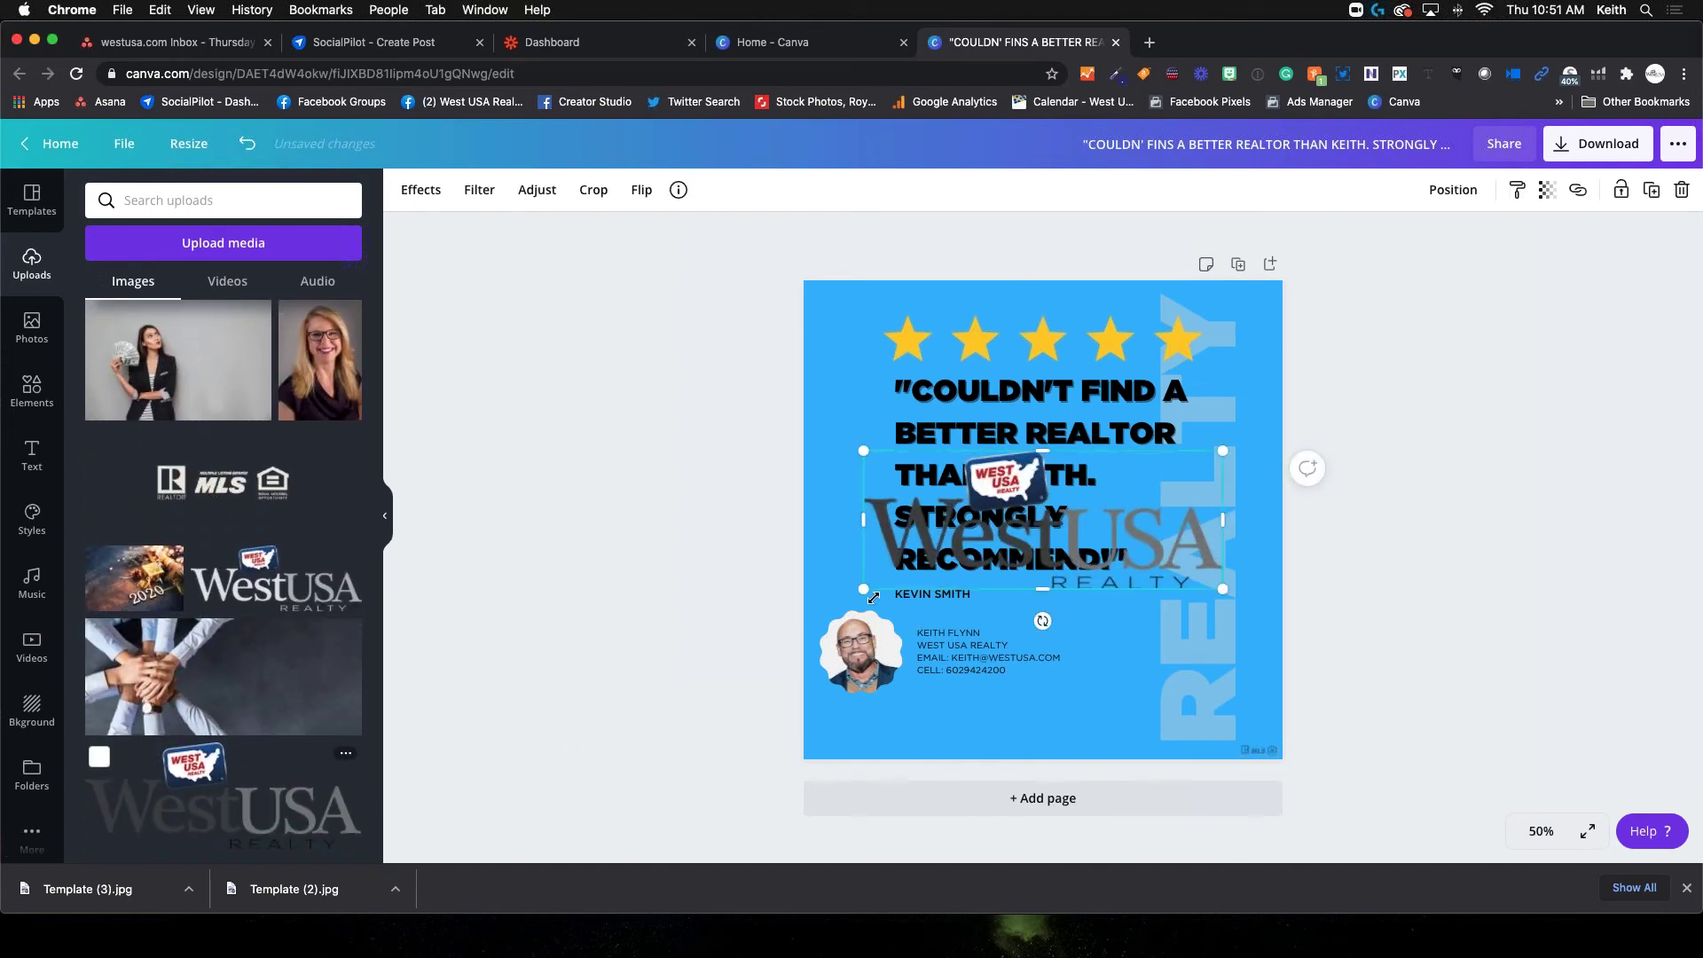
{"action": "left_click_drag", "start_coordinate": [863, 589], "coordinate": [1070, 774]}
{"action": "left_click", "coordinate": [1502, 550]}
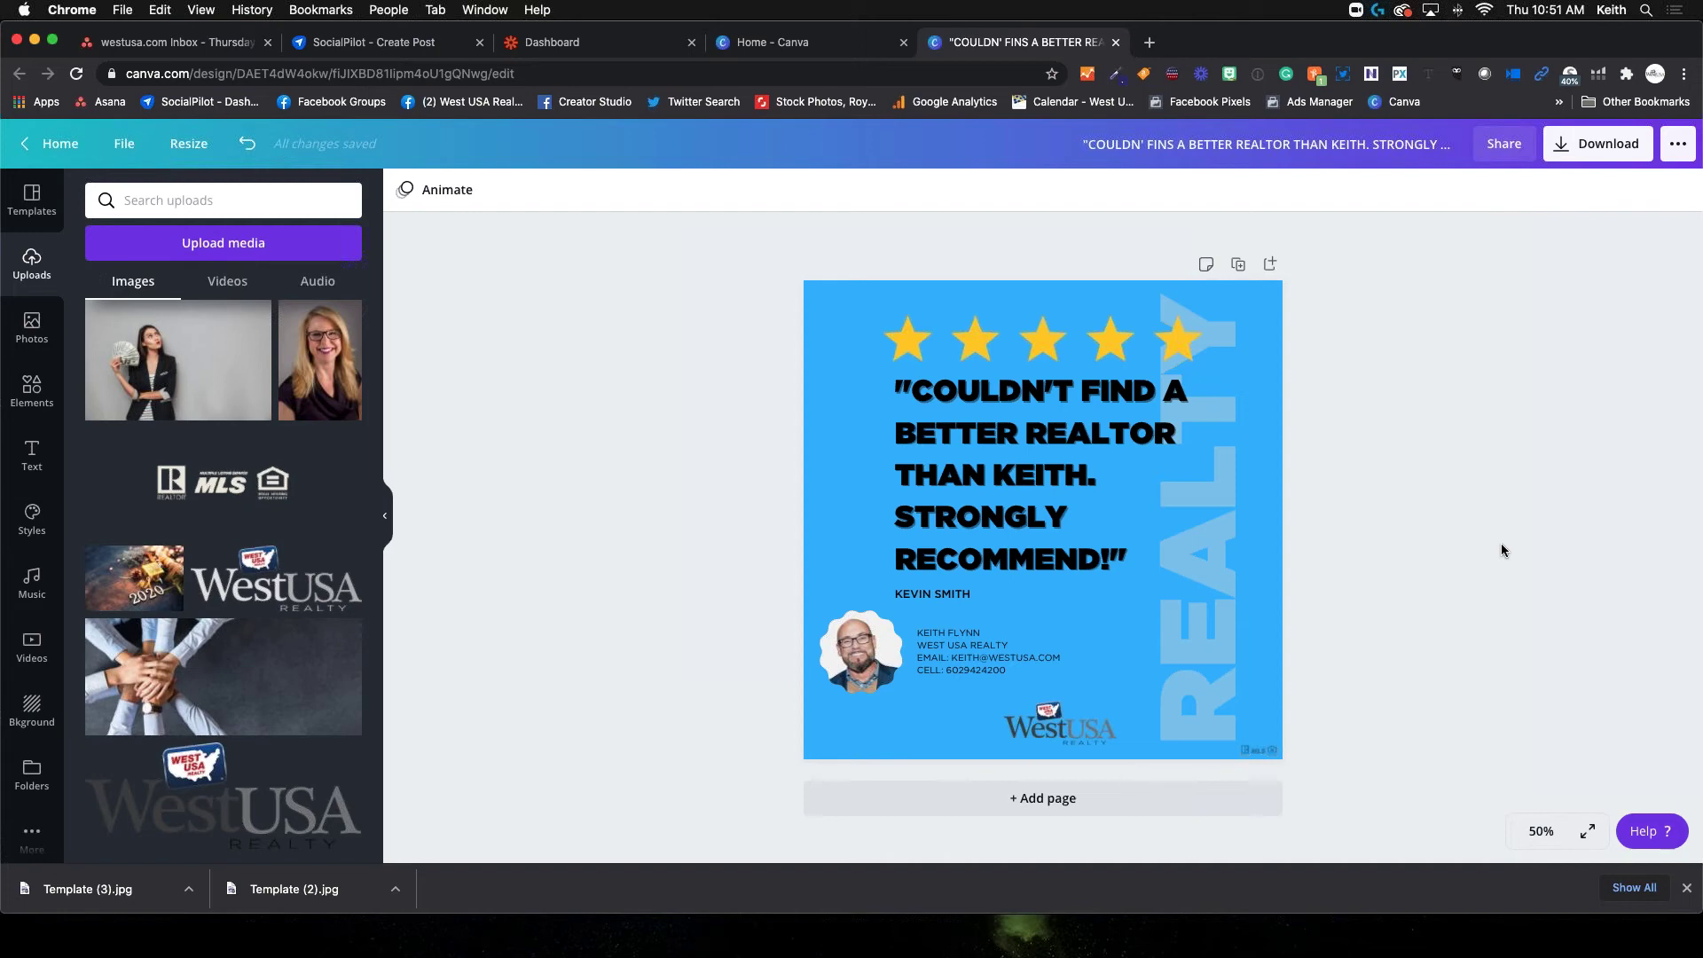
Export the testimonial post with PNG as the file type
{"action": "left_click", "coordinate": [1590, 144]}
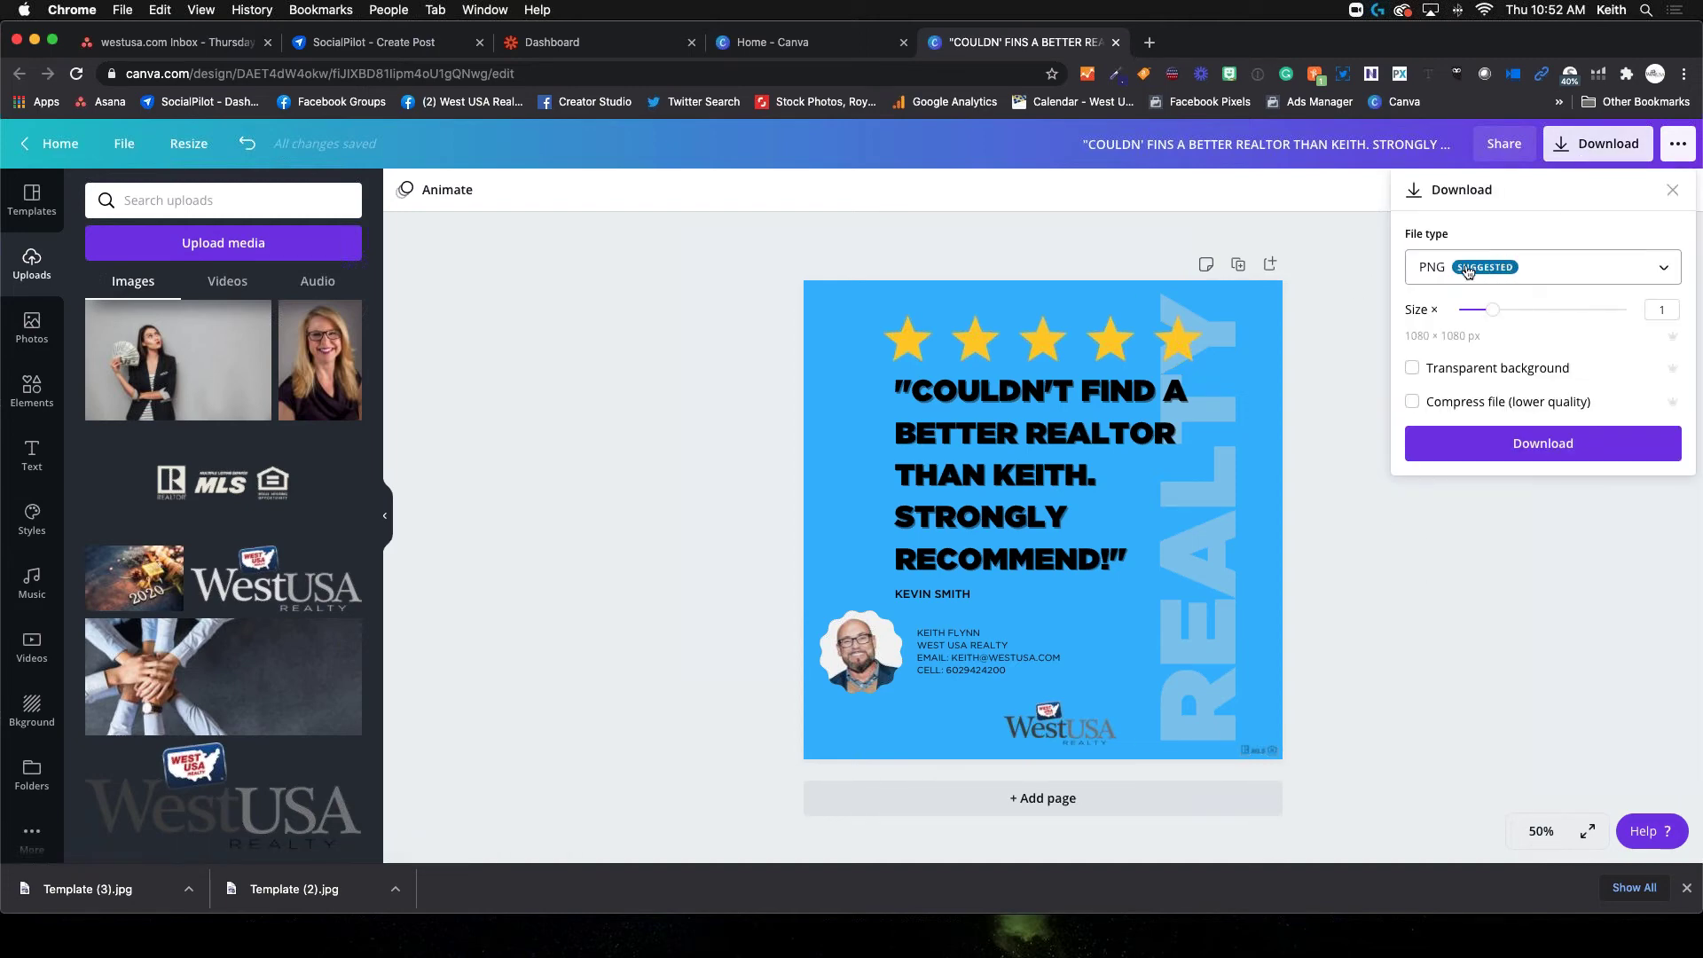
{"action": "left_click", "coordinate": [1521, 271]}
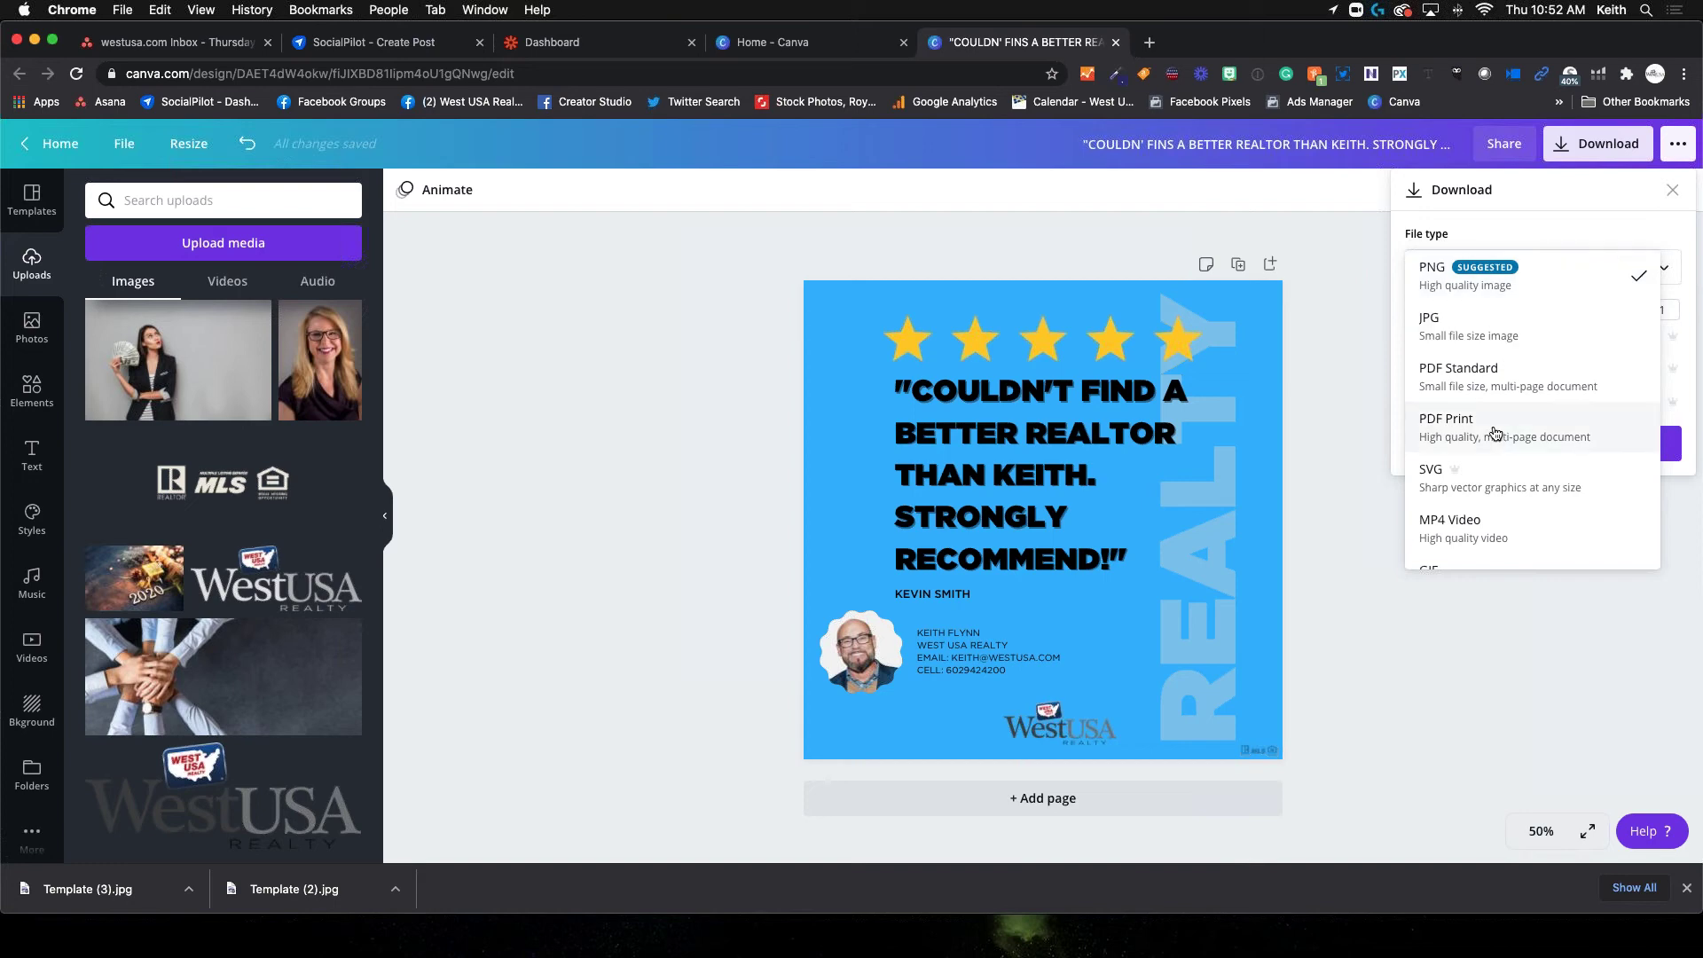
{"action": "scroll", "coordinate": [1472, 524], "scroll_direction": "down", "scroll_amount": 1}
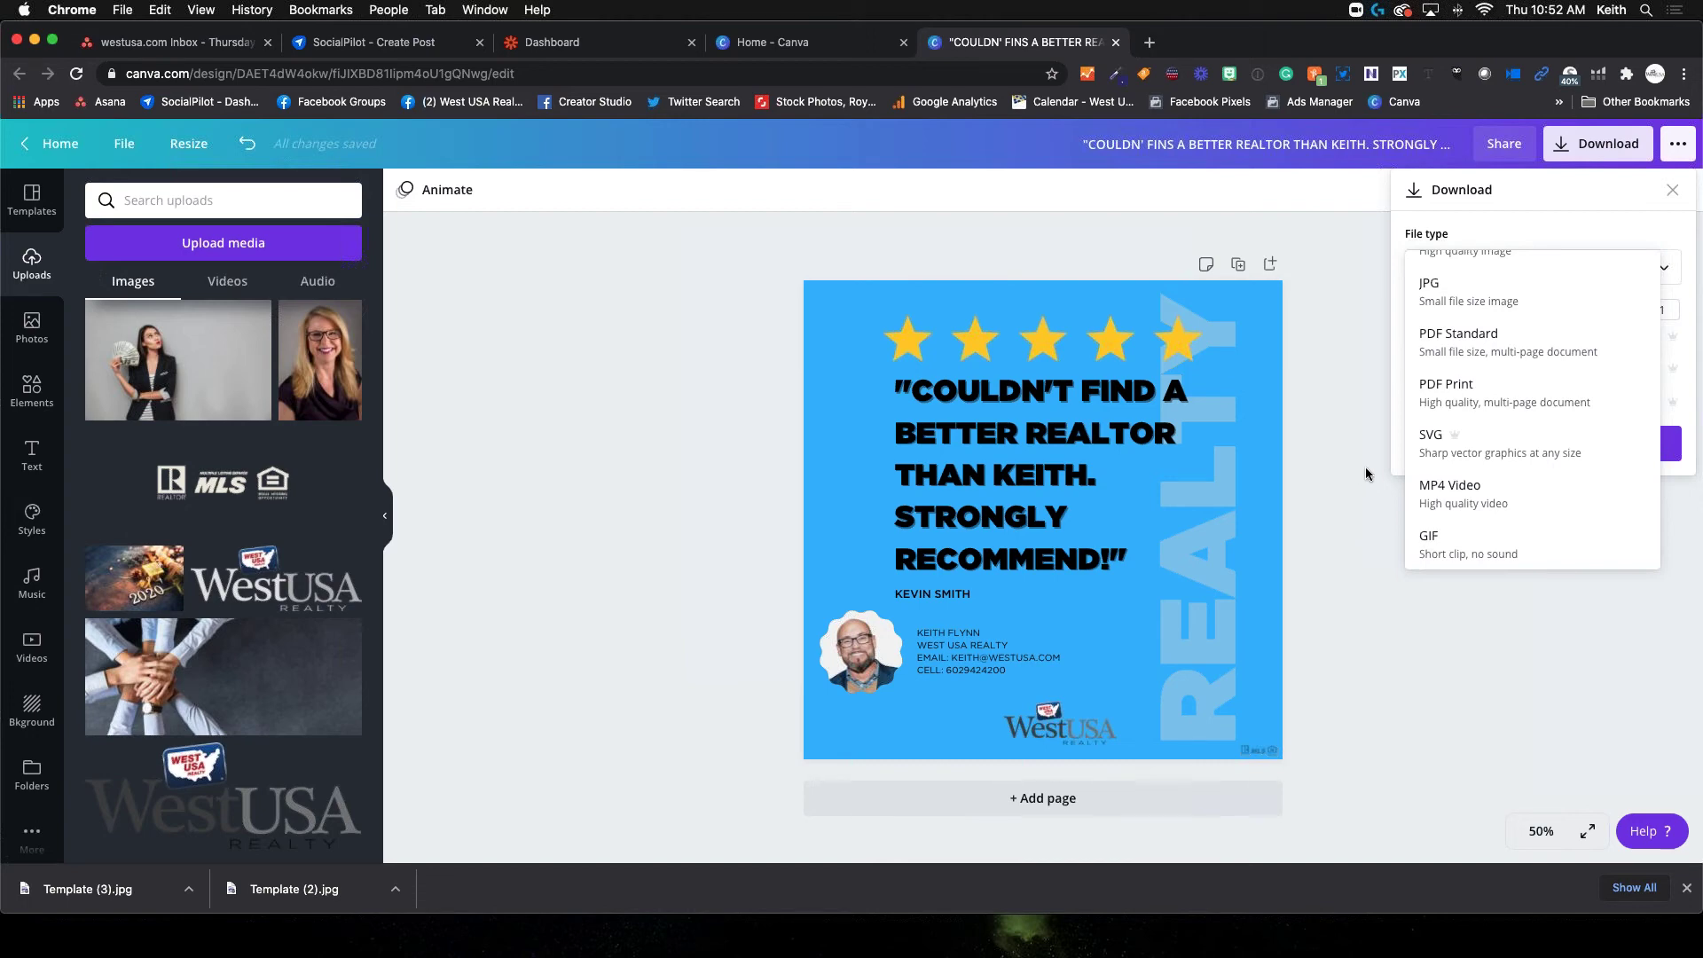
{"action": "scroll", "coordinate": [1472, 346], "scroll_direction": "up", "scroll_amount": 1}
{"action": "left_click", "coordinate": [1488, 284]}
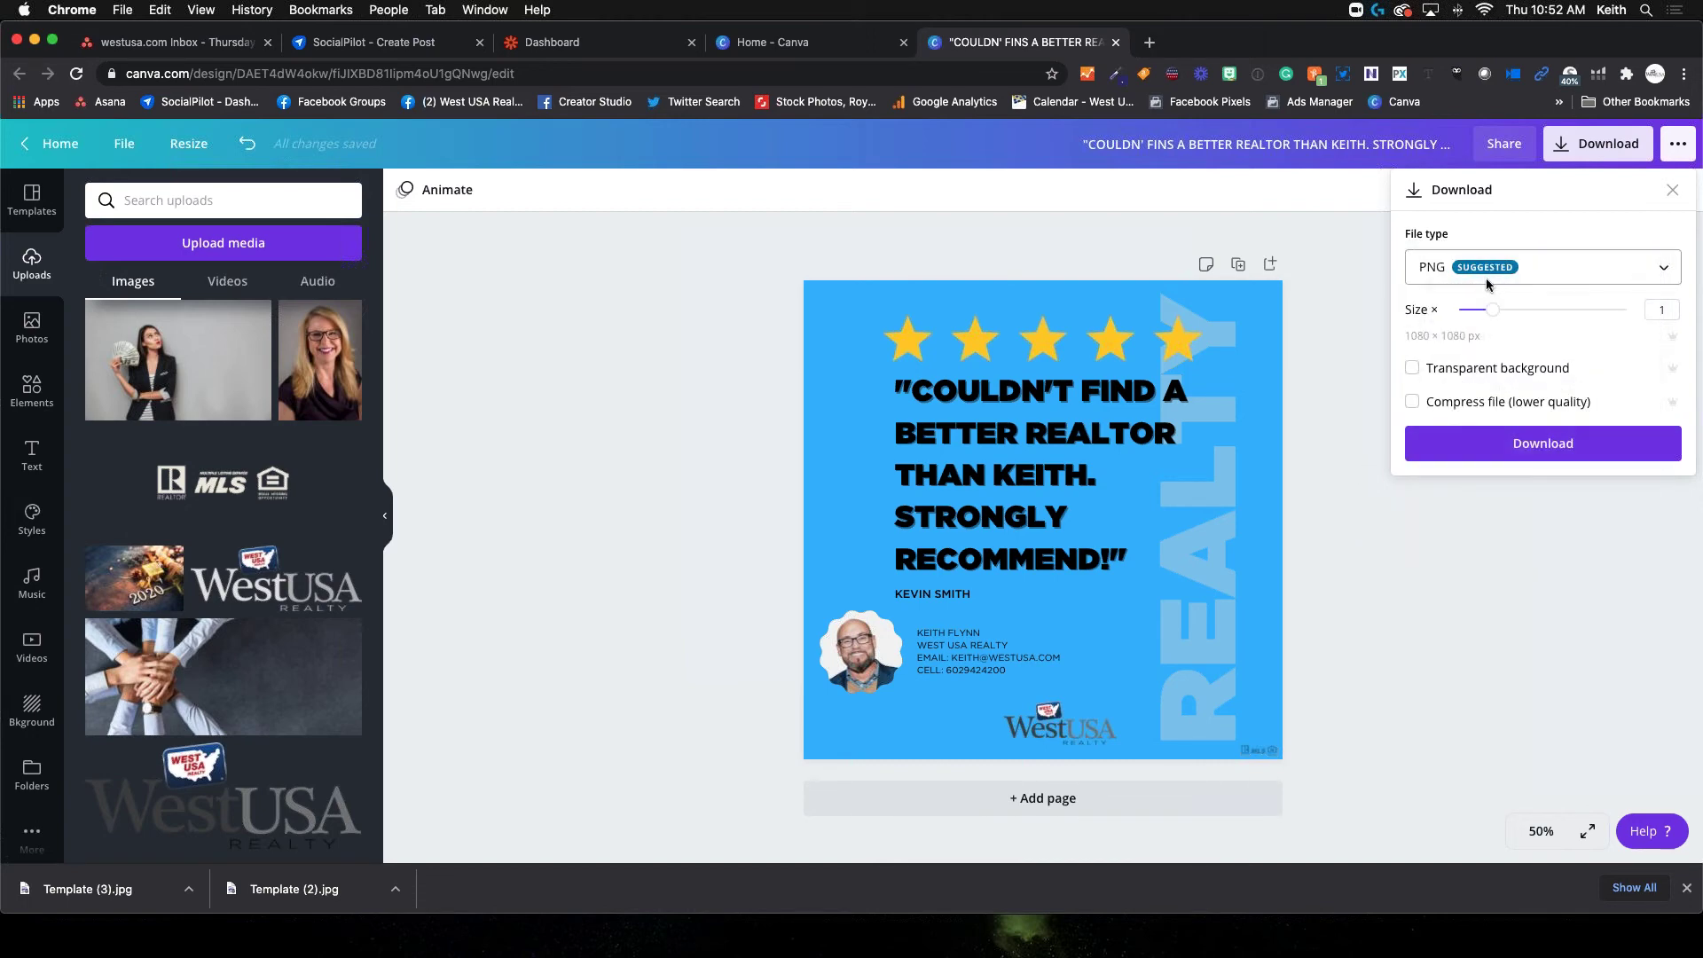
{"action": "left_click", "coordinate": [1496, 441]}
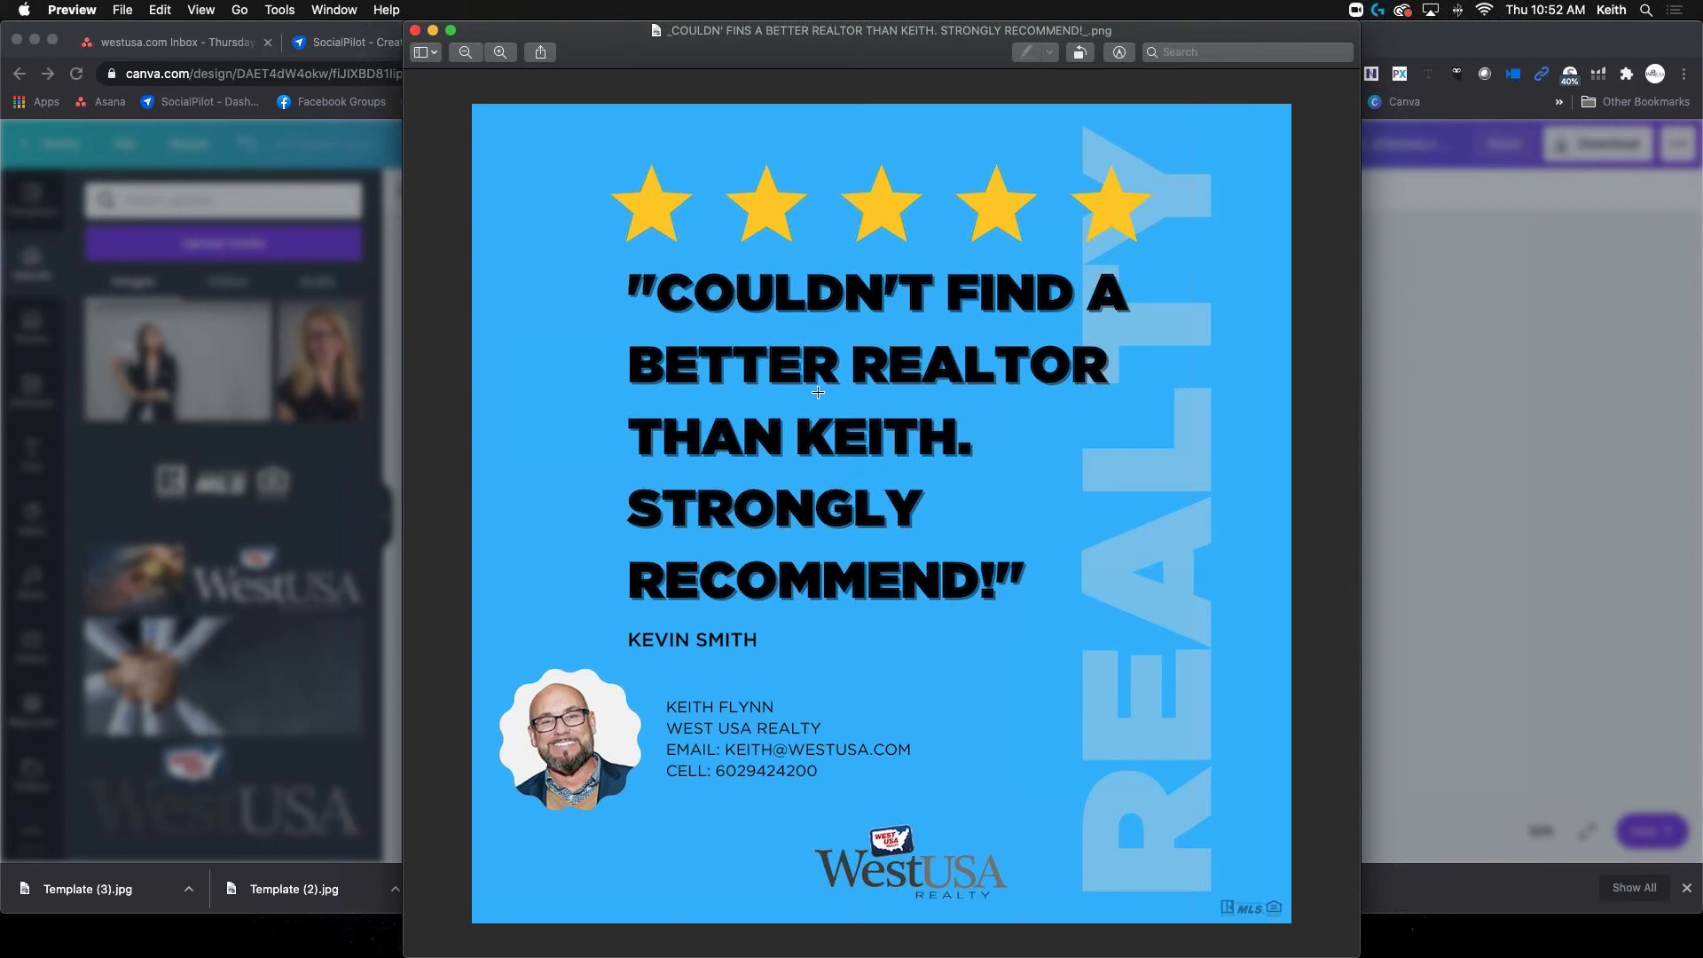
Bring the Chrome window back, showing Canva's 'You saved your design!' message
{"action": "left_click", "coordinate": [1556, 328]}
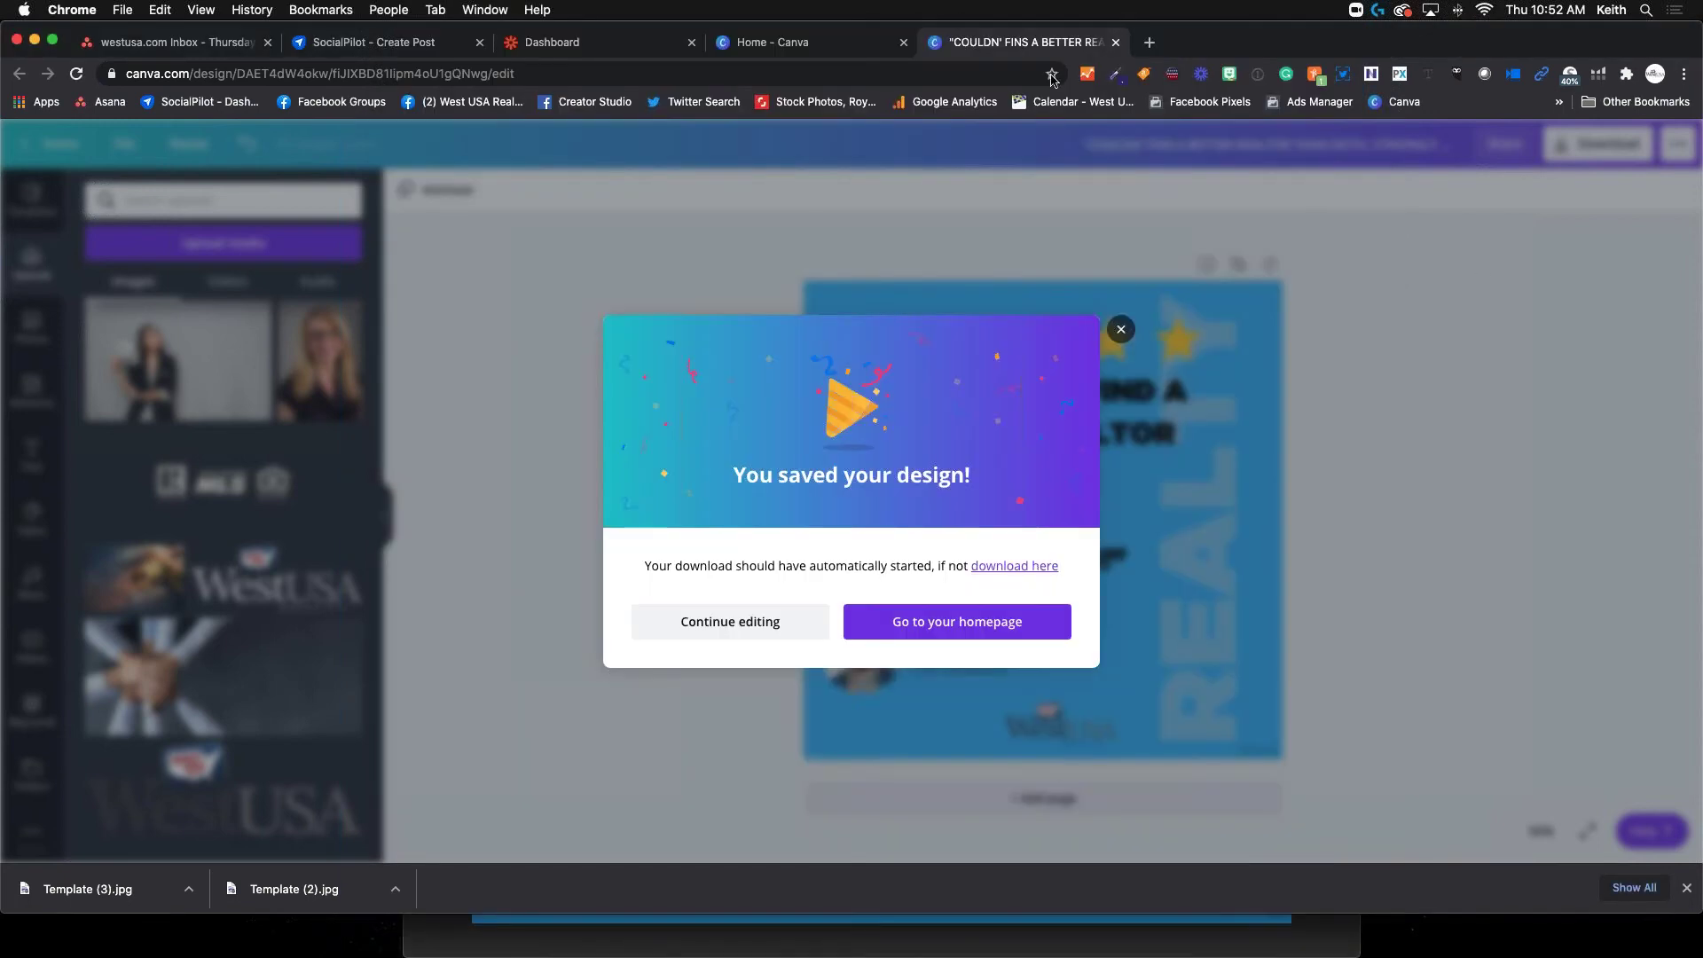
Go to Facebook in a new tab, open the personal profile, and start a Photo/Video post
{"action": "left_click", "coordinate": [1151, 43]}
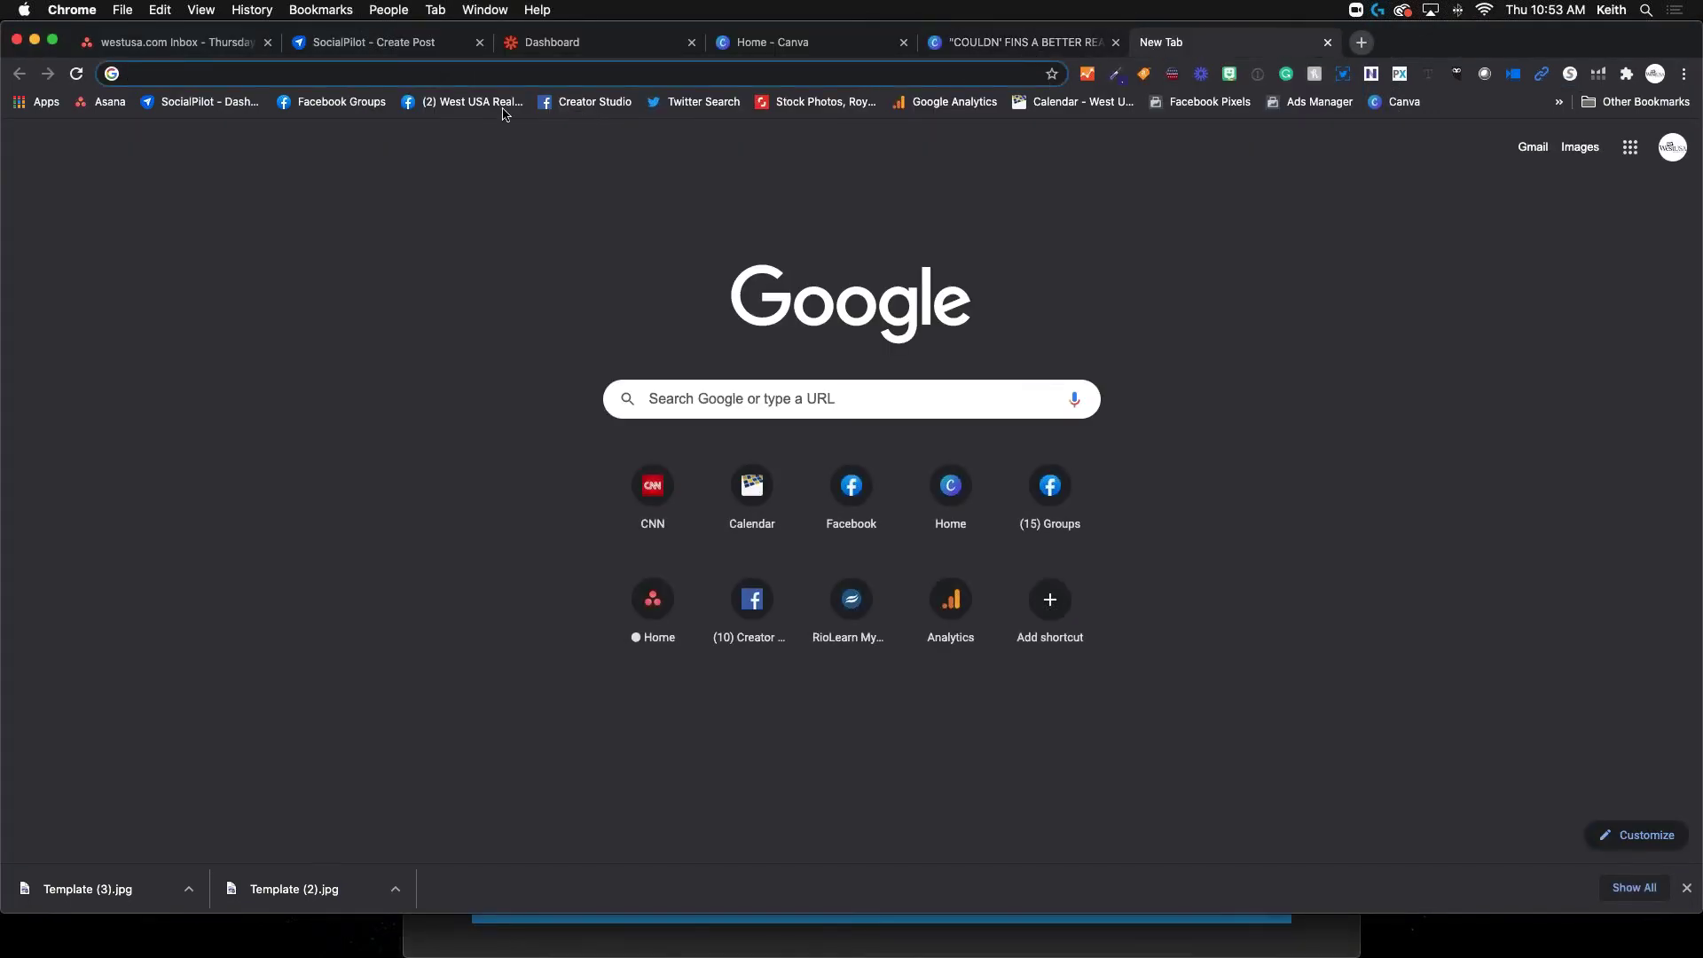
{"action": "left_click", "coordinate": [462, 105]}
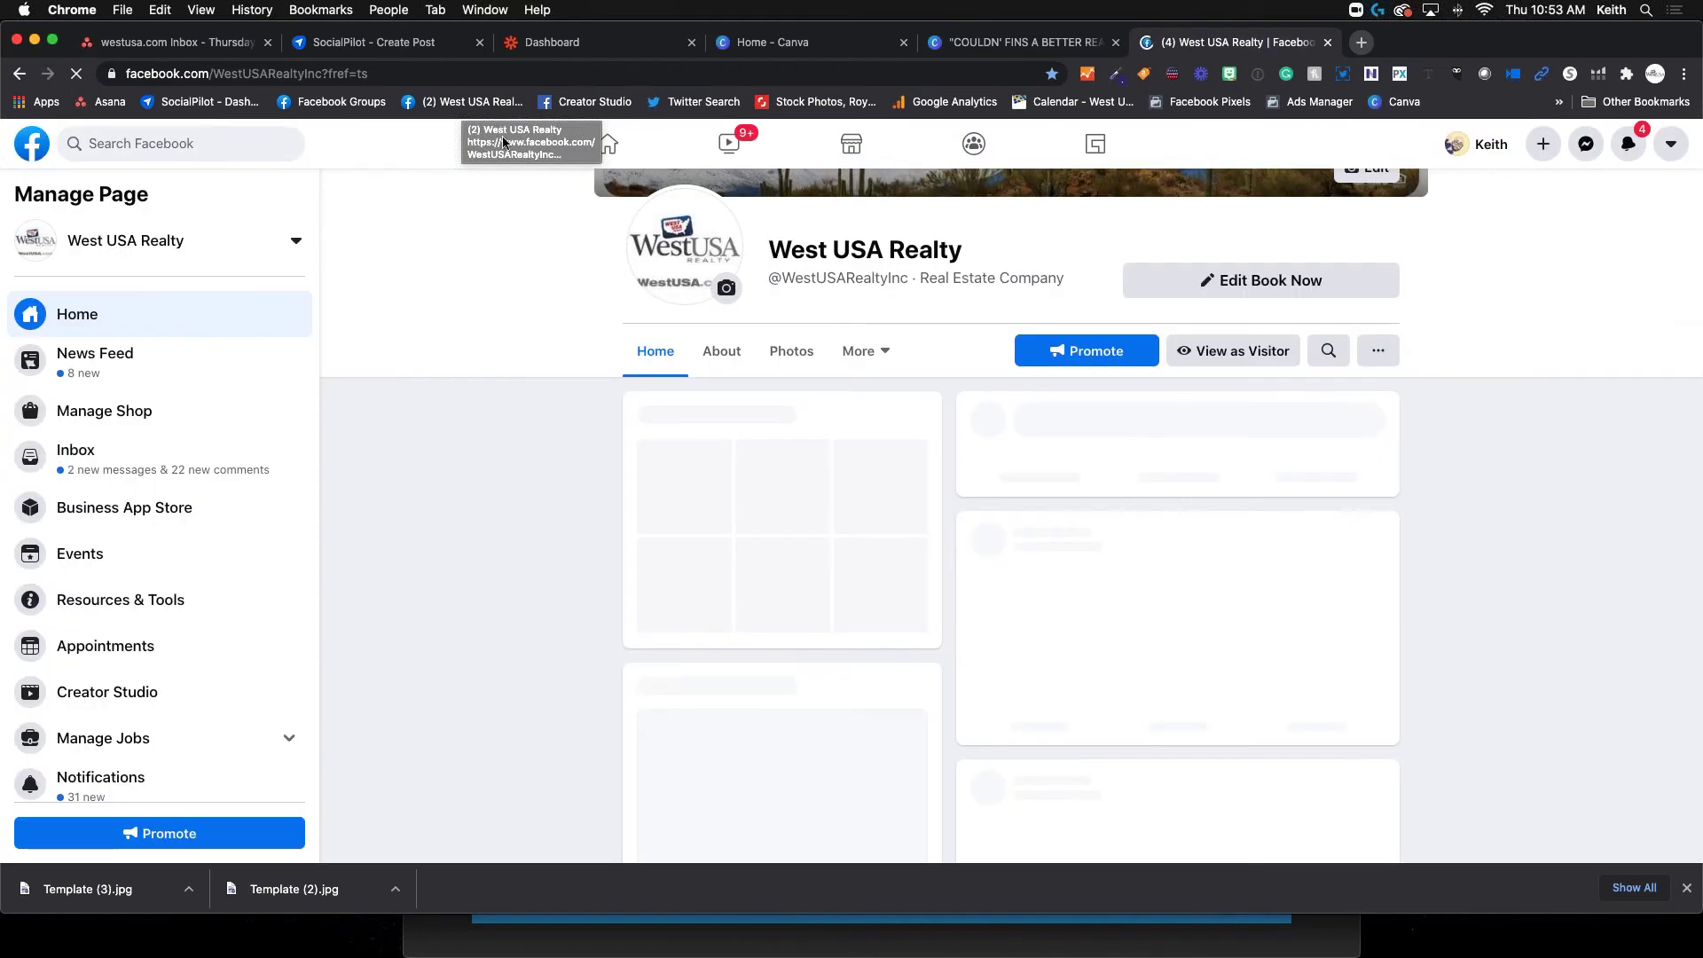
{"action": "left_click", "coordinate": [1484, 146]}
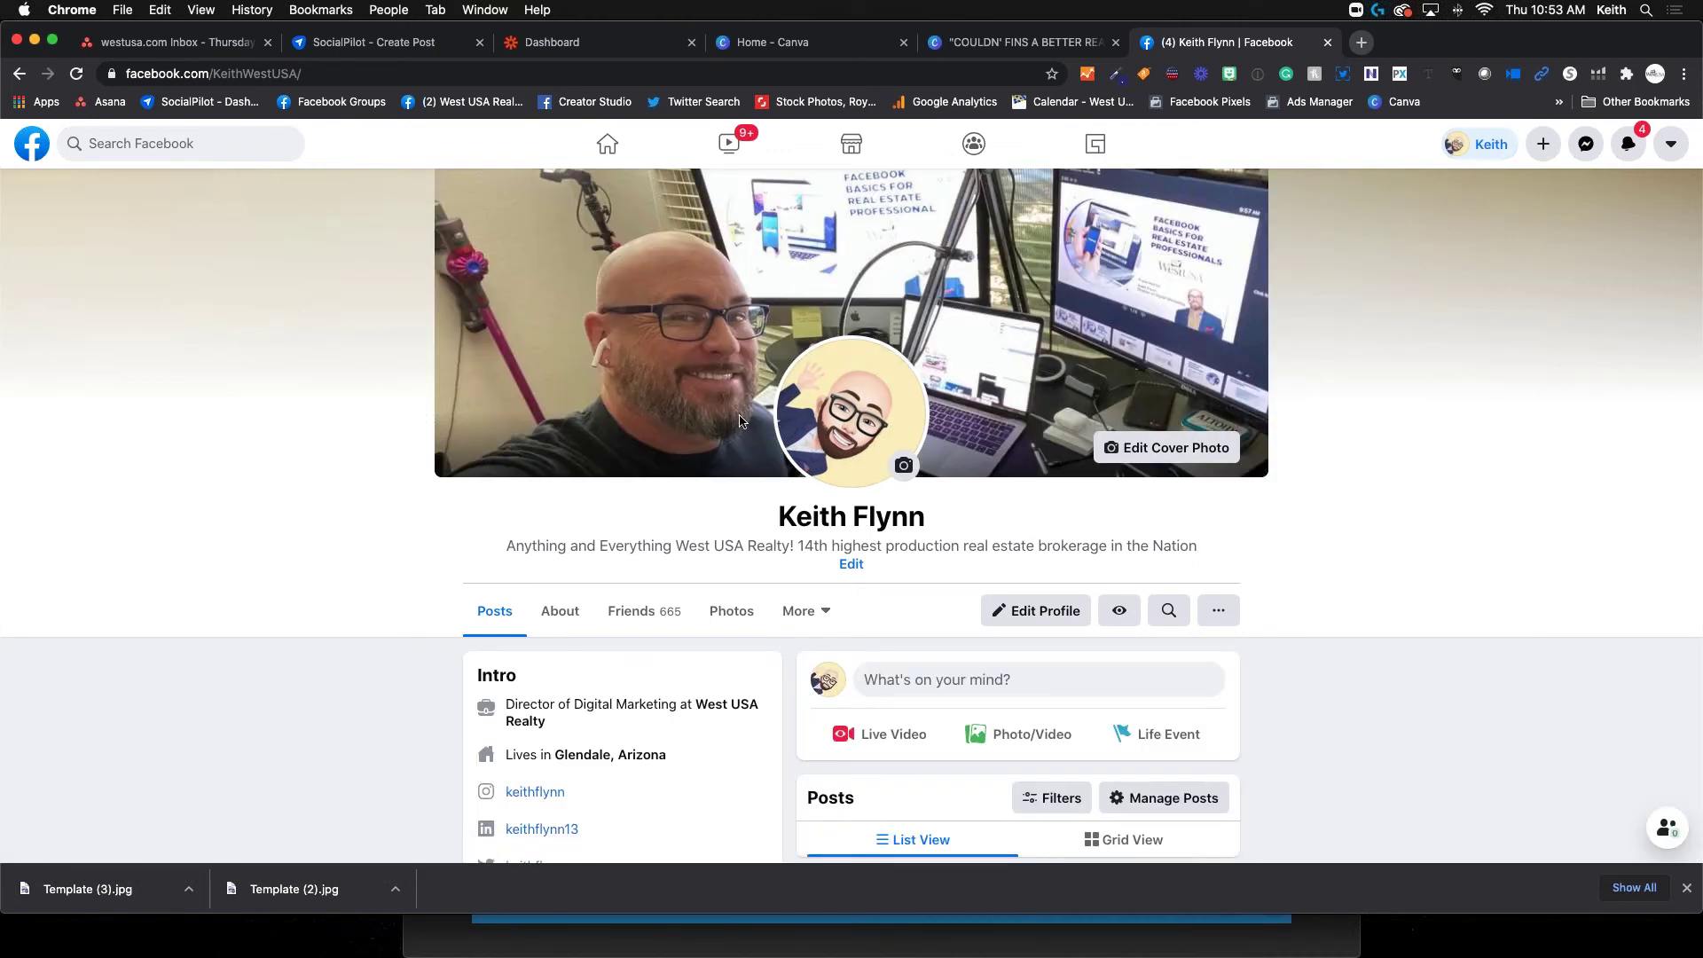
{"action": "scroll", "coordinate": [741, 419], "scroll_direction": "down", "scroll_amount": 3}
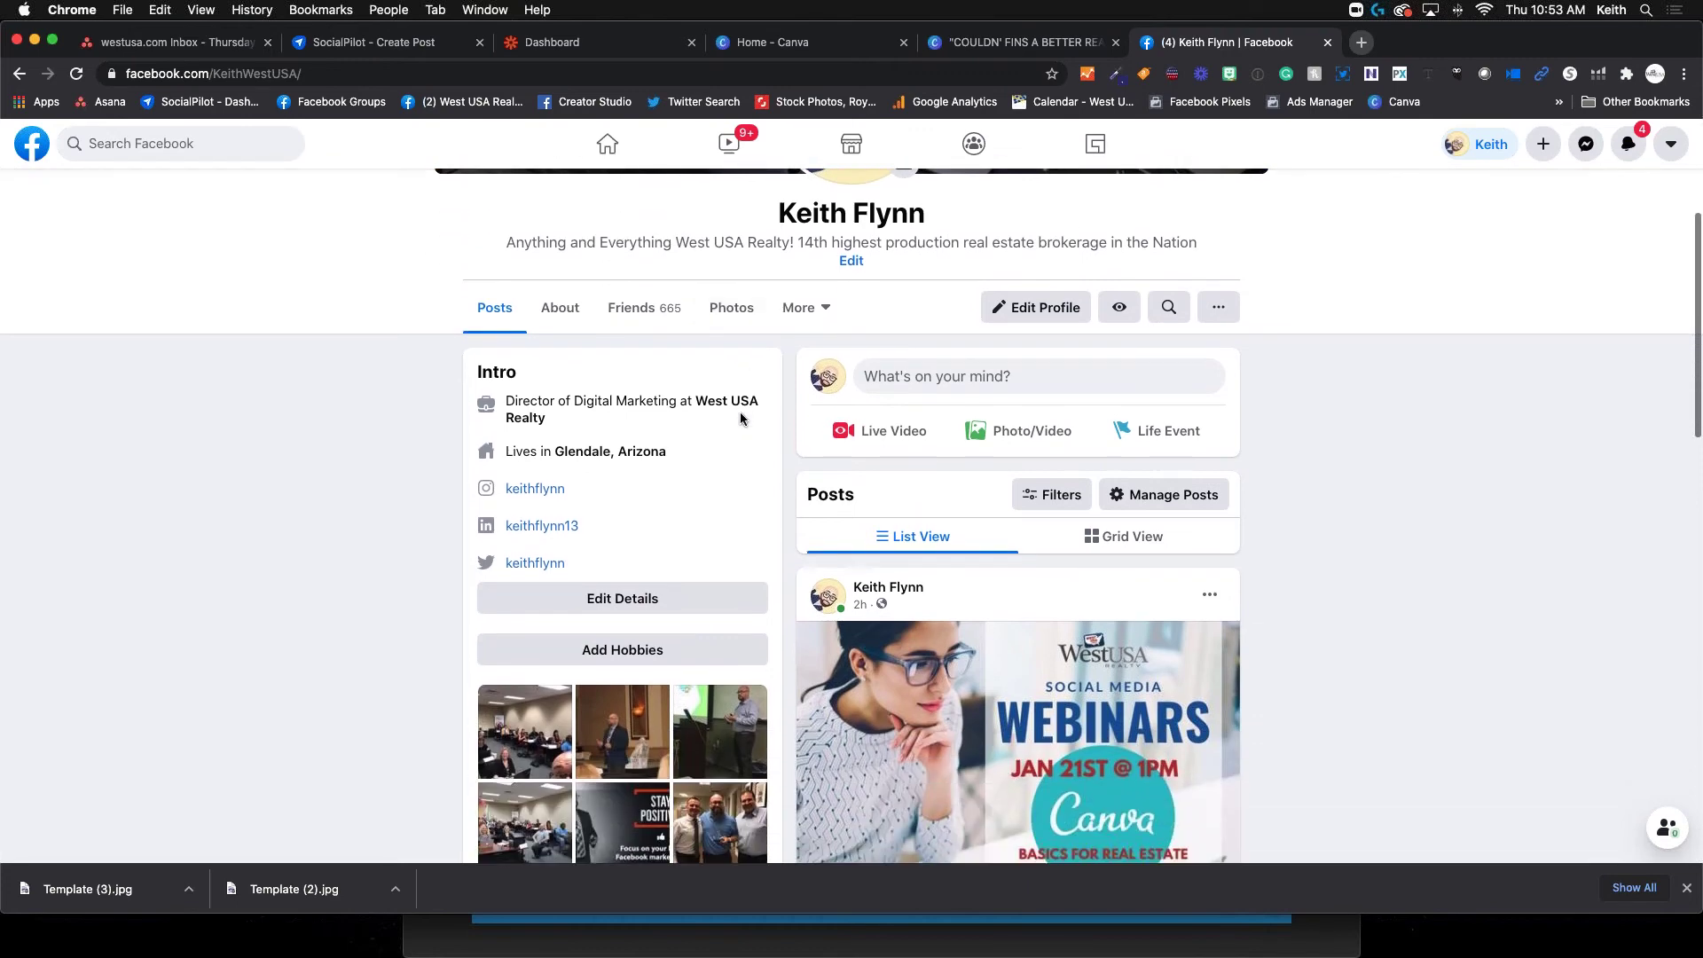
{"action": "left_click", "coordinate": [1044, 440]}
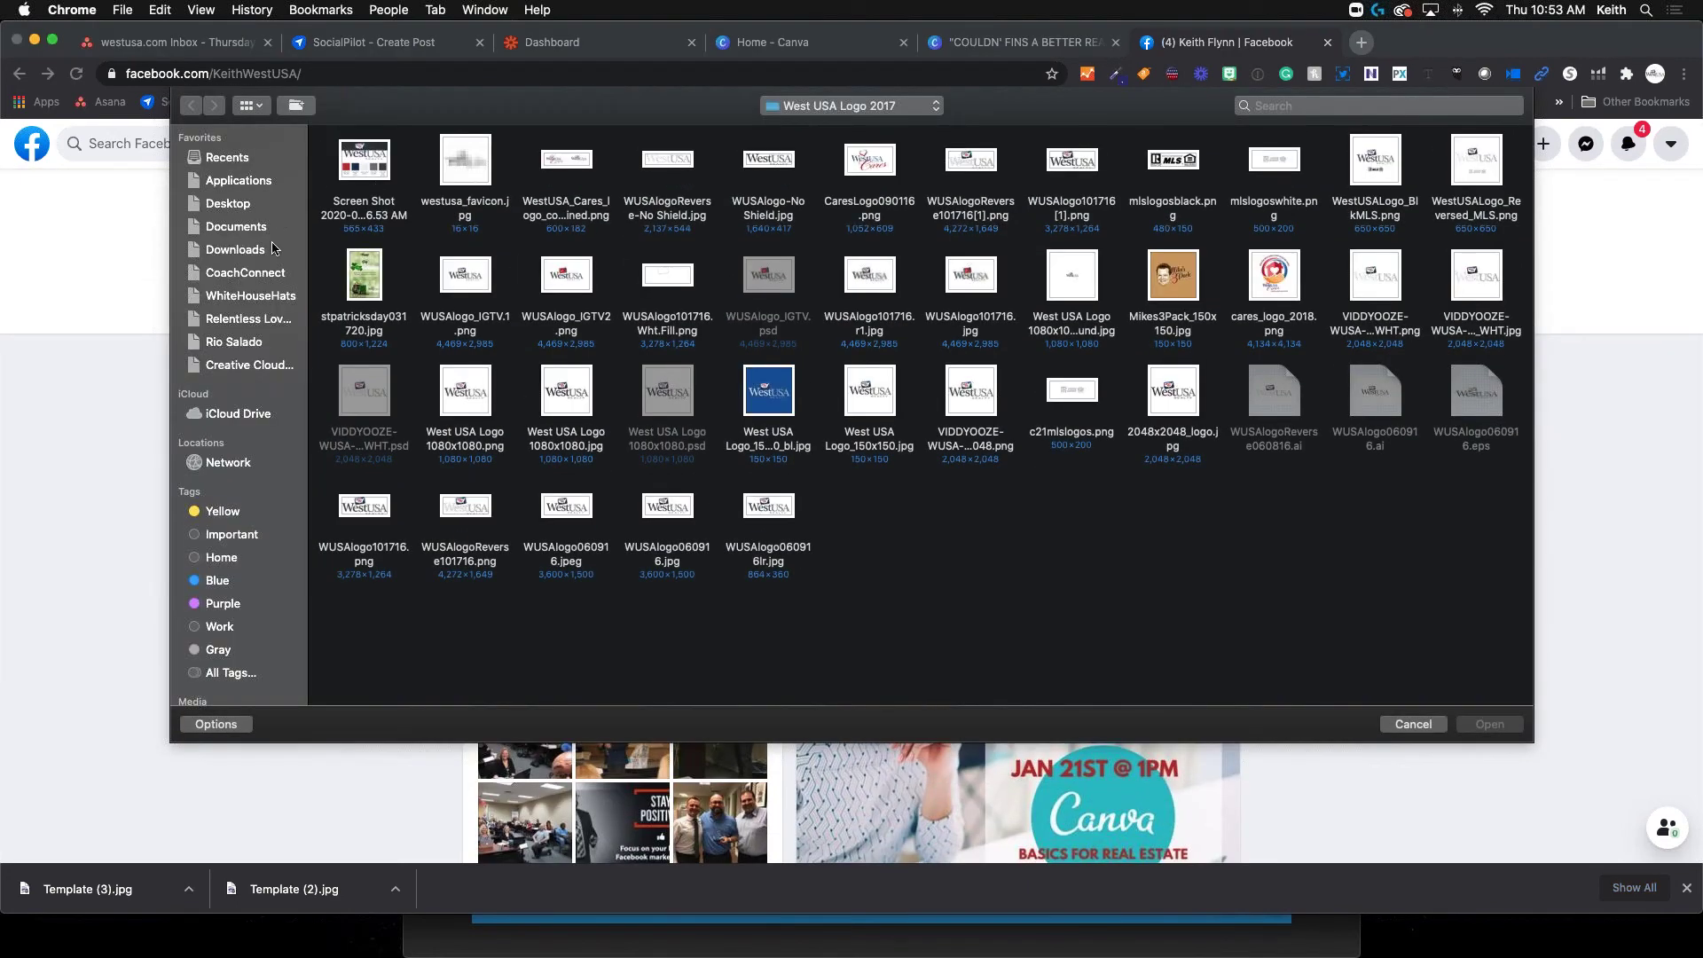
Attach the testimonial PNG from Downloads and start the thank-you caption
{"action": "left_click", "coordinate": [256, 256]}
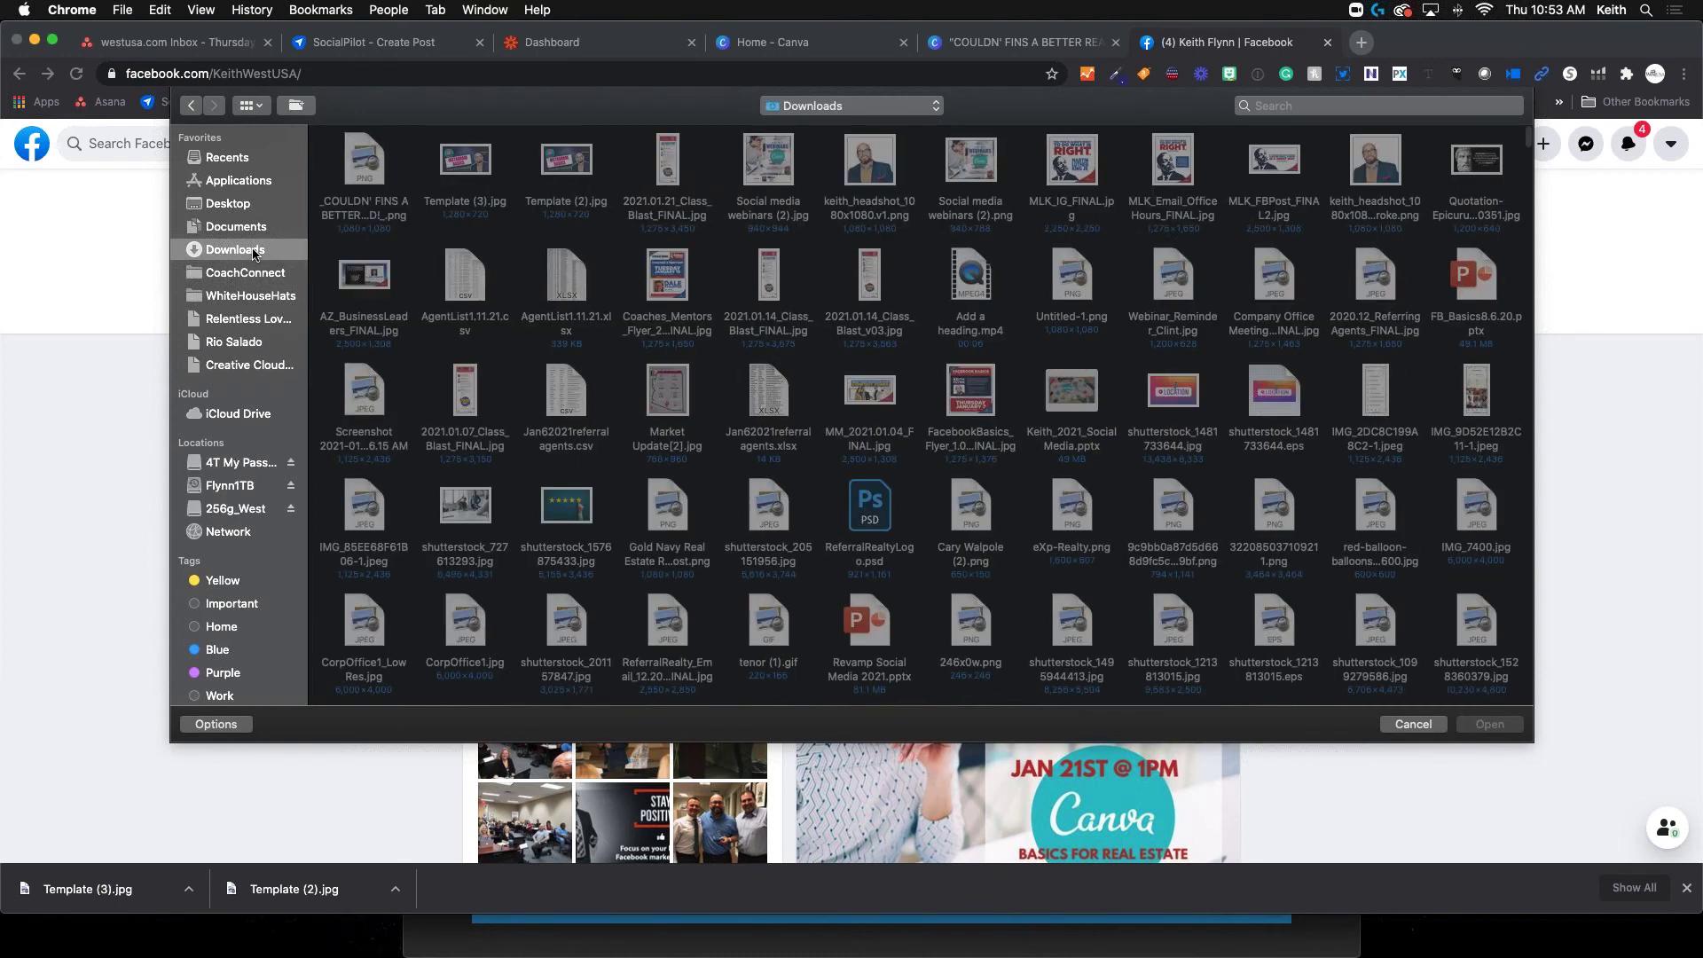
{"action": "double_click", "coordinate": [364, 165]}
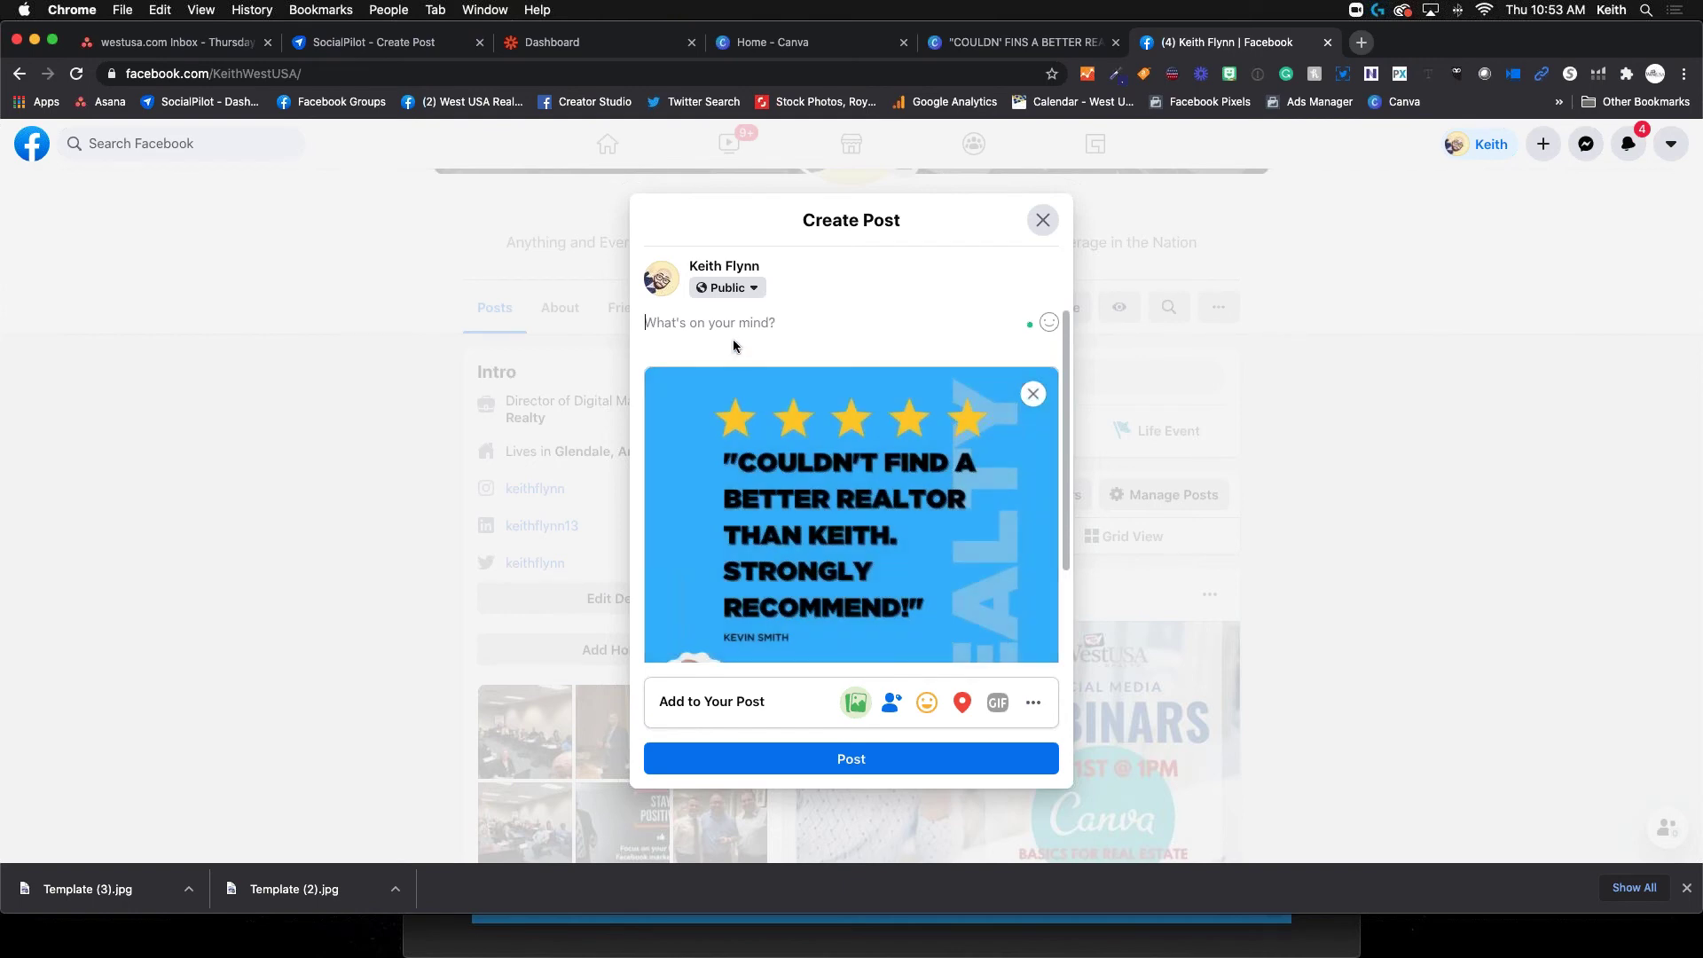
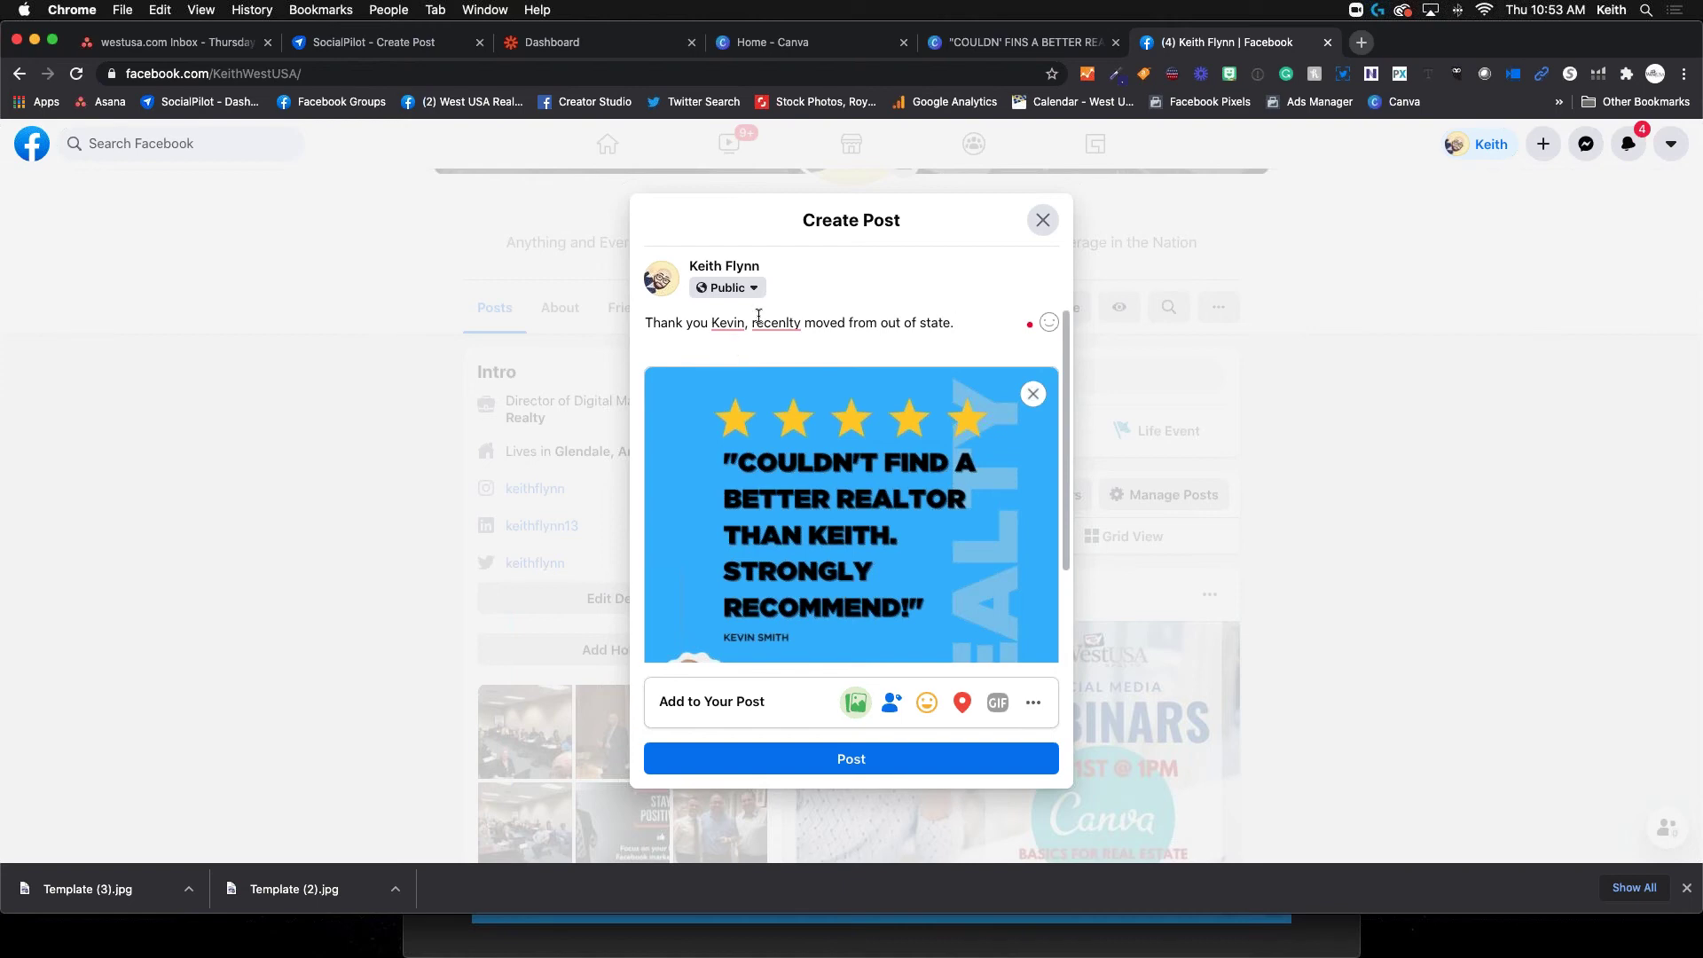
Finish the caption ending 'recently moved from out of state.' and accept Grammarly's spelling and comma fixes
{"action": "left_click", "coordinate": [754, 349]}
{"action": "left_click", "coordinate": [726, 364]}
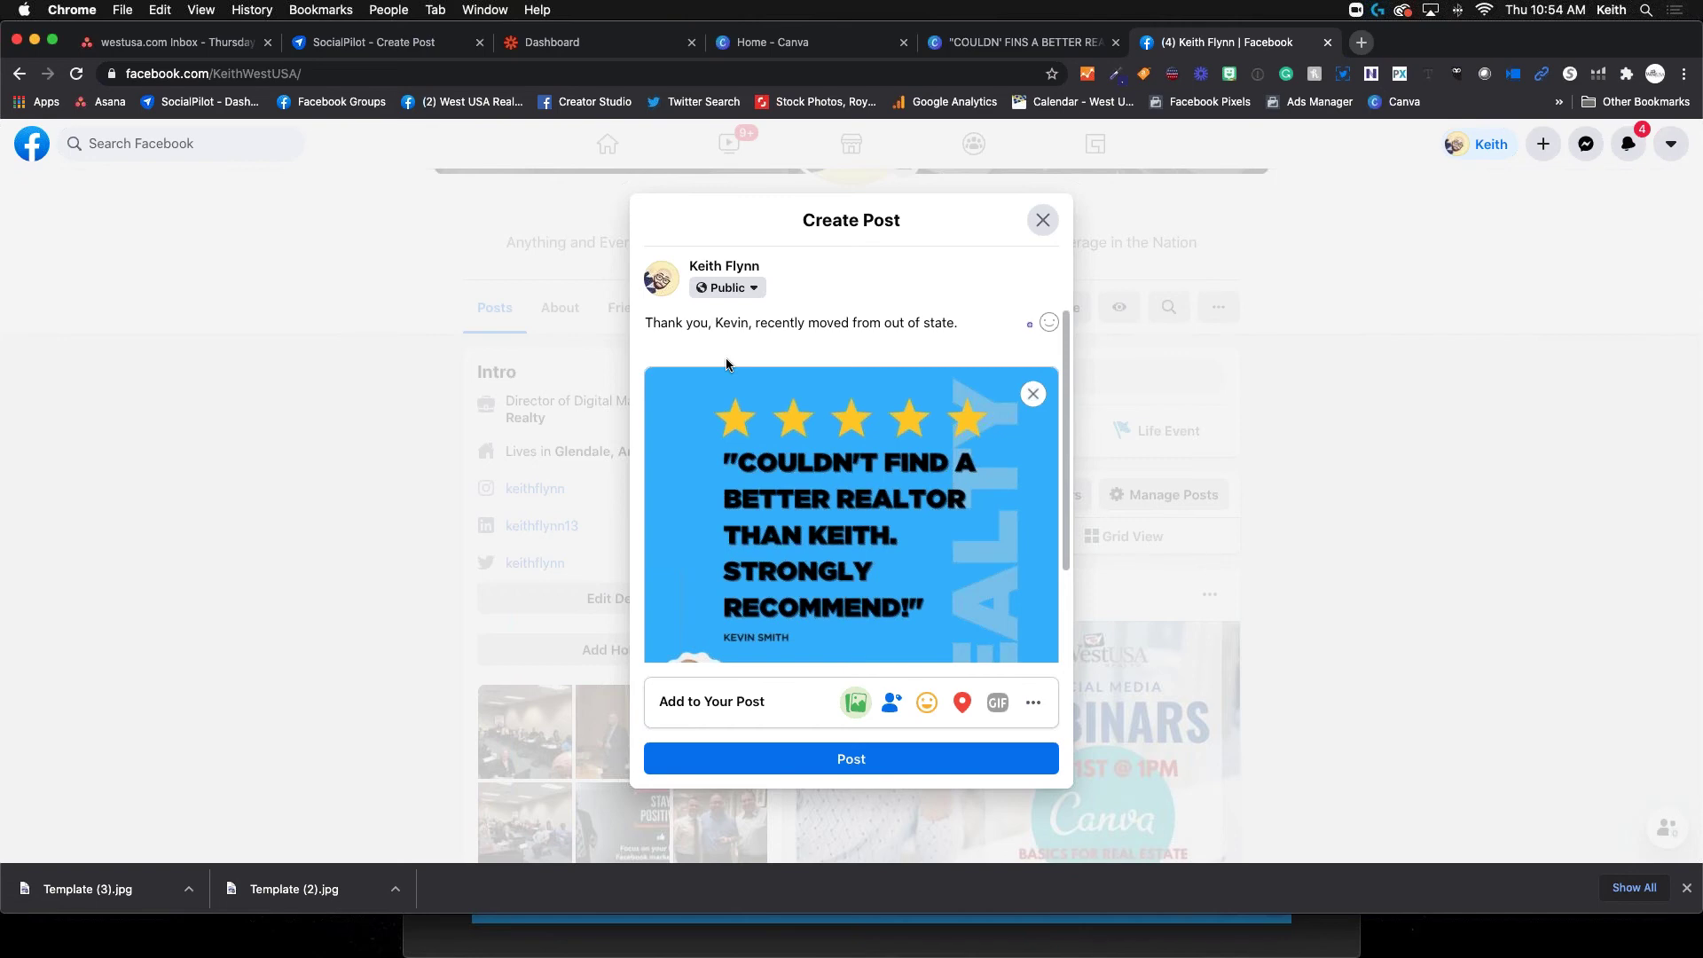
Close the Facebook tab holding the unposted testimonial post
{"action": "scroll", "coordinate": [904, 612], "scroll_direction": "down", "scroll_amount": 2}
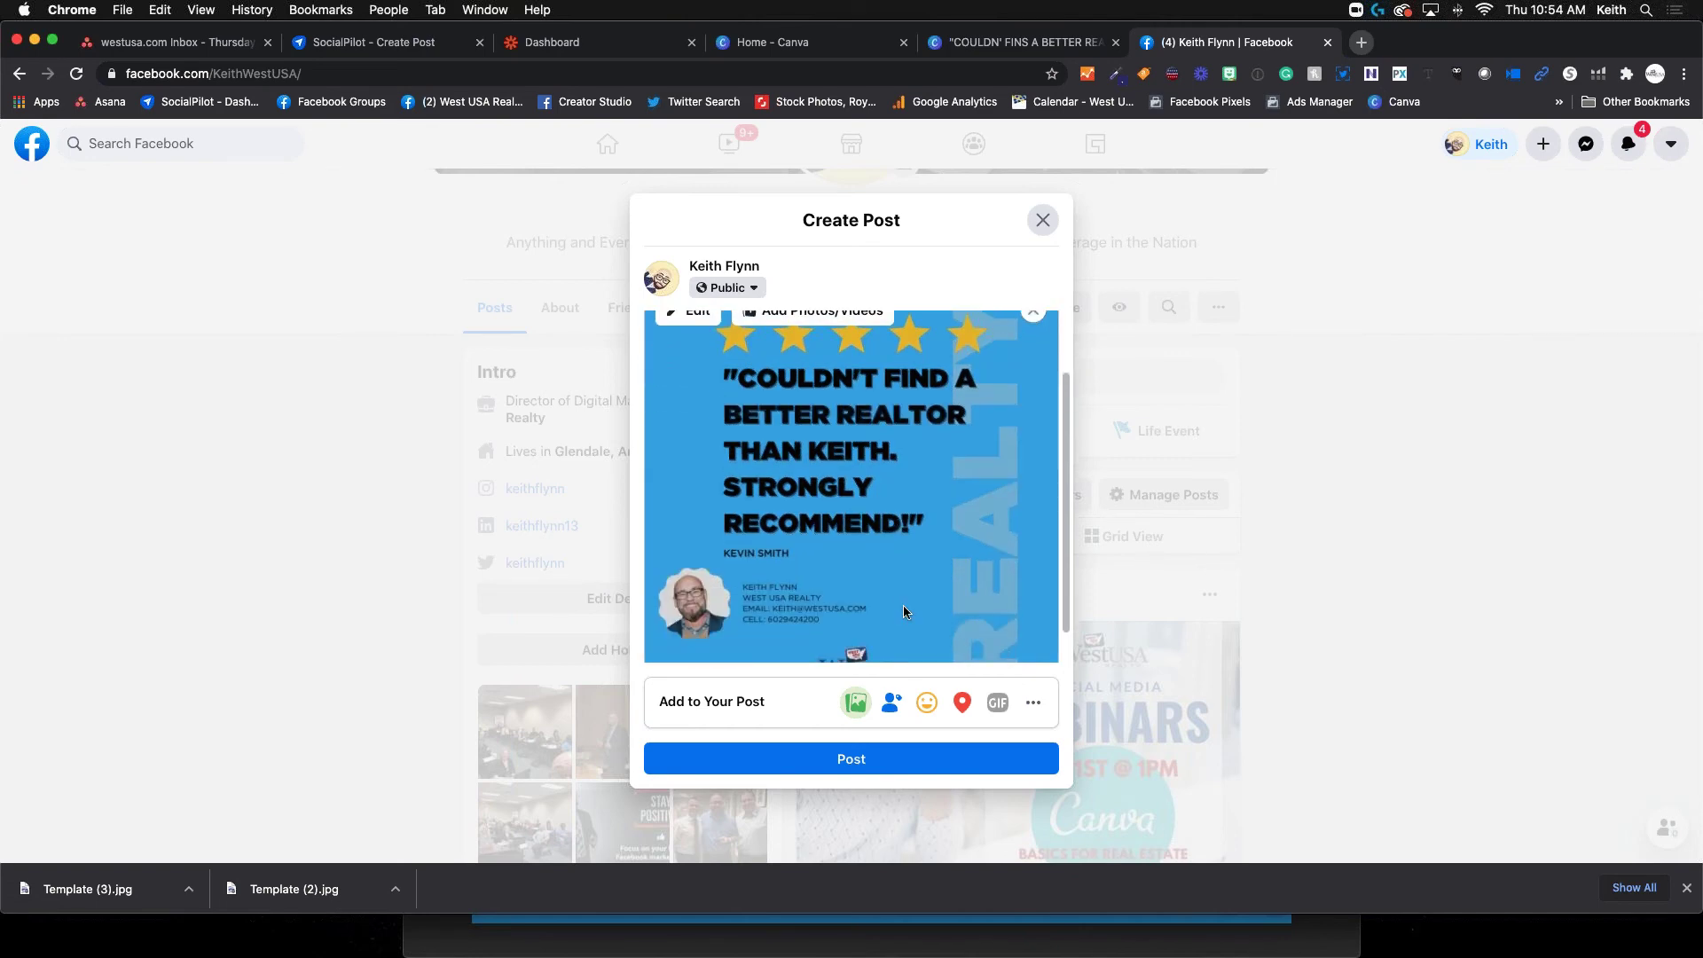
{"action": "scroll", "coordinate": [903, 605], "scroll_direction": "up", "scroll_amount": 3}
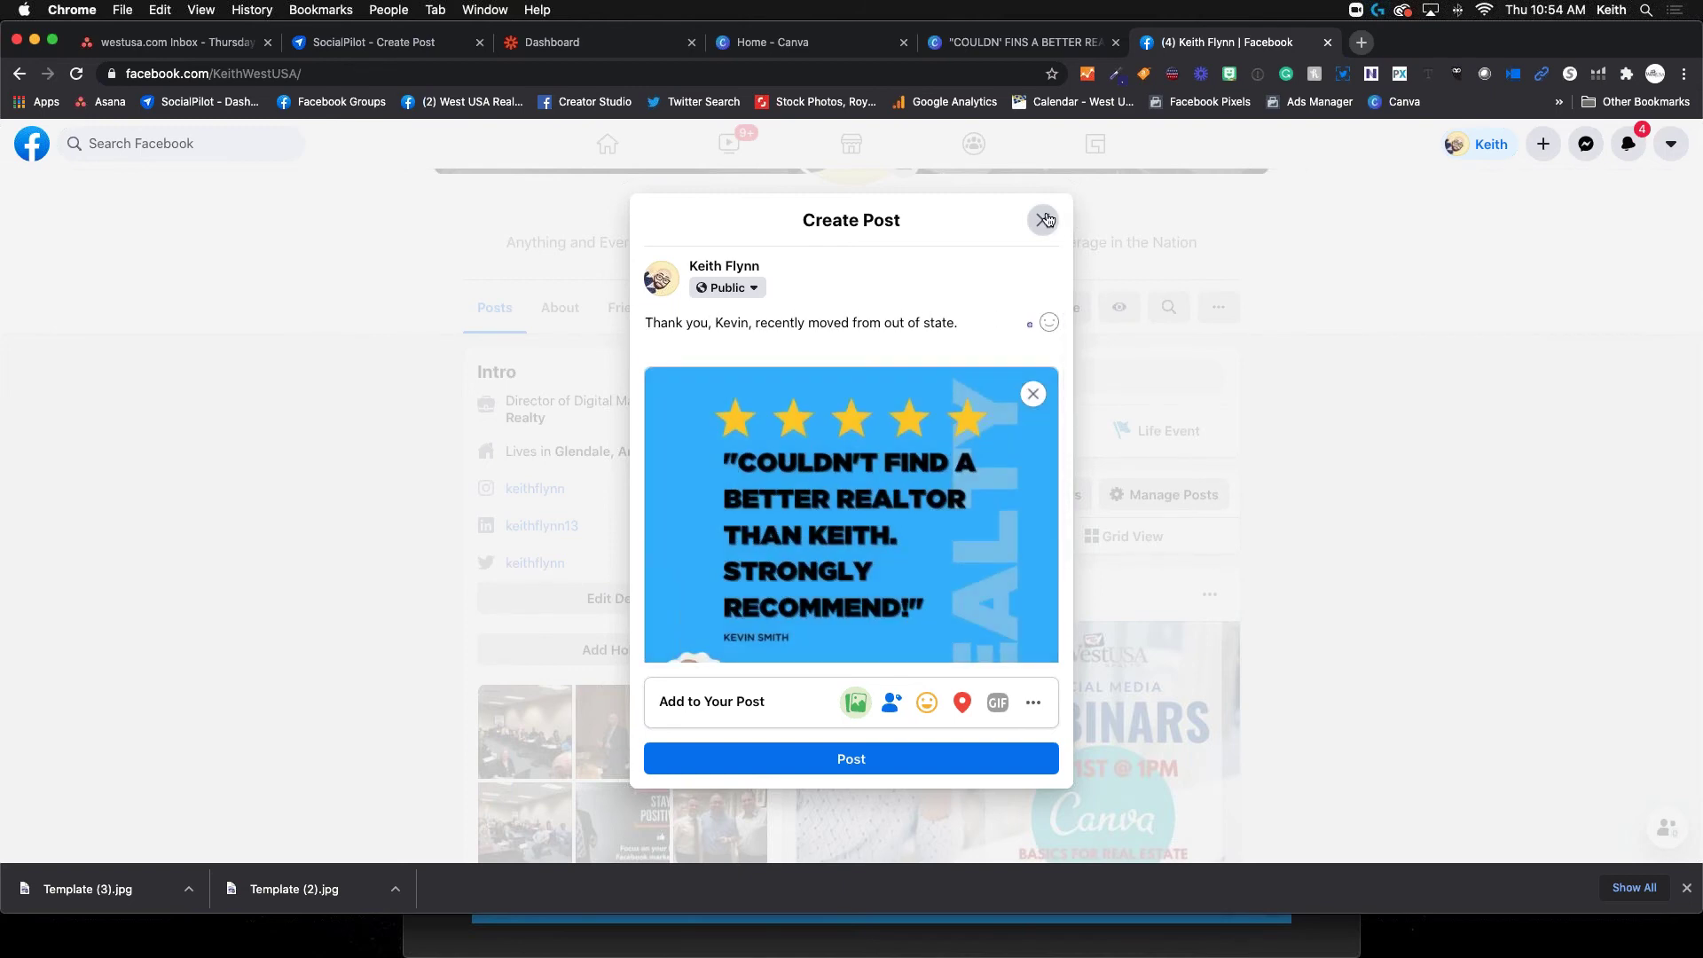
{"action": "left_click", "coordinate": [1328, 42]}
Leave Facebook without posting, return to Canva home, and trash the Gold Navy Real Estate Review design
{"action": "left_click", "coordinate": [974, 336]}
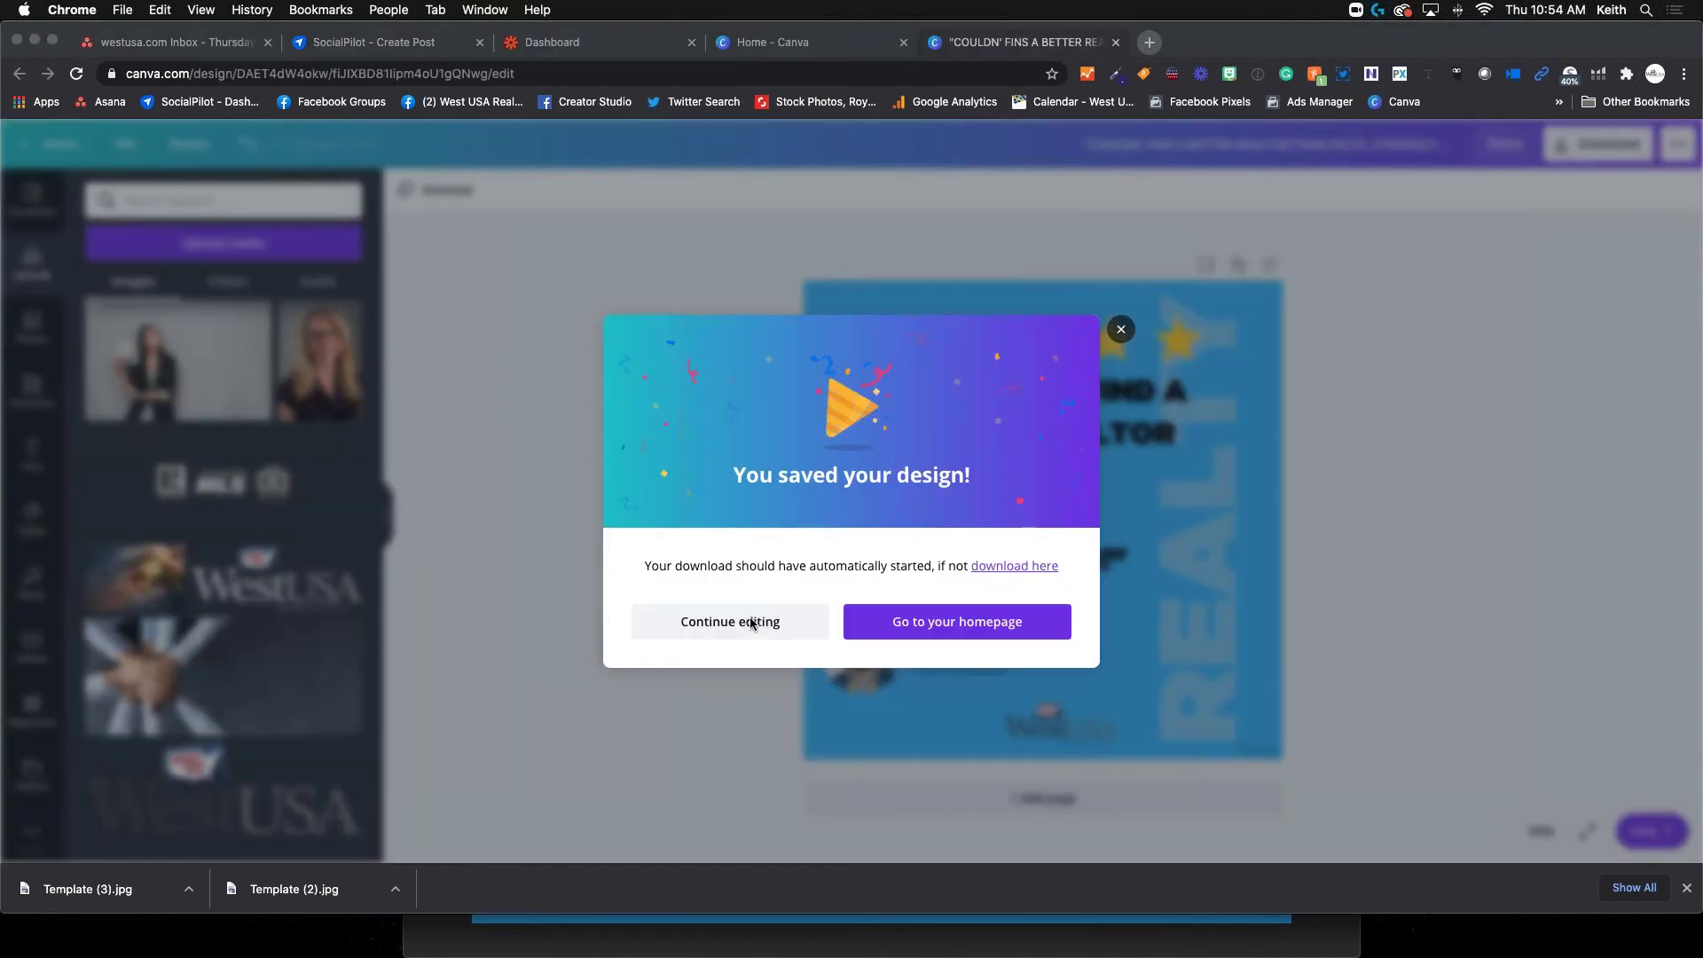
{"action": "left_click", "coordinate": [956, 625]}
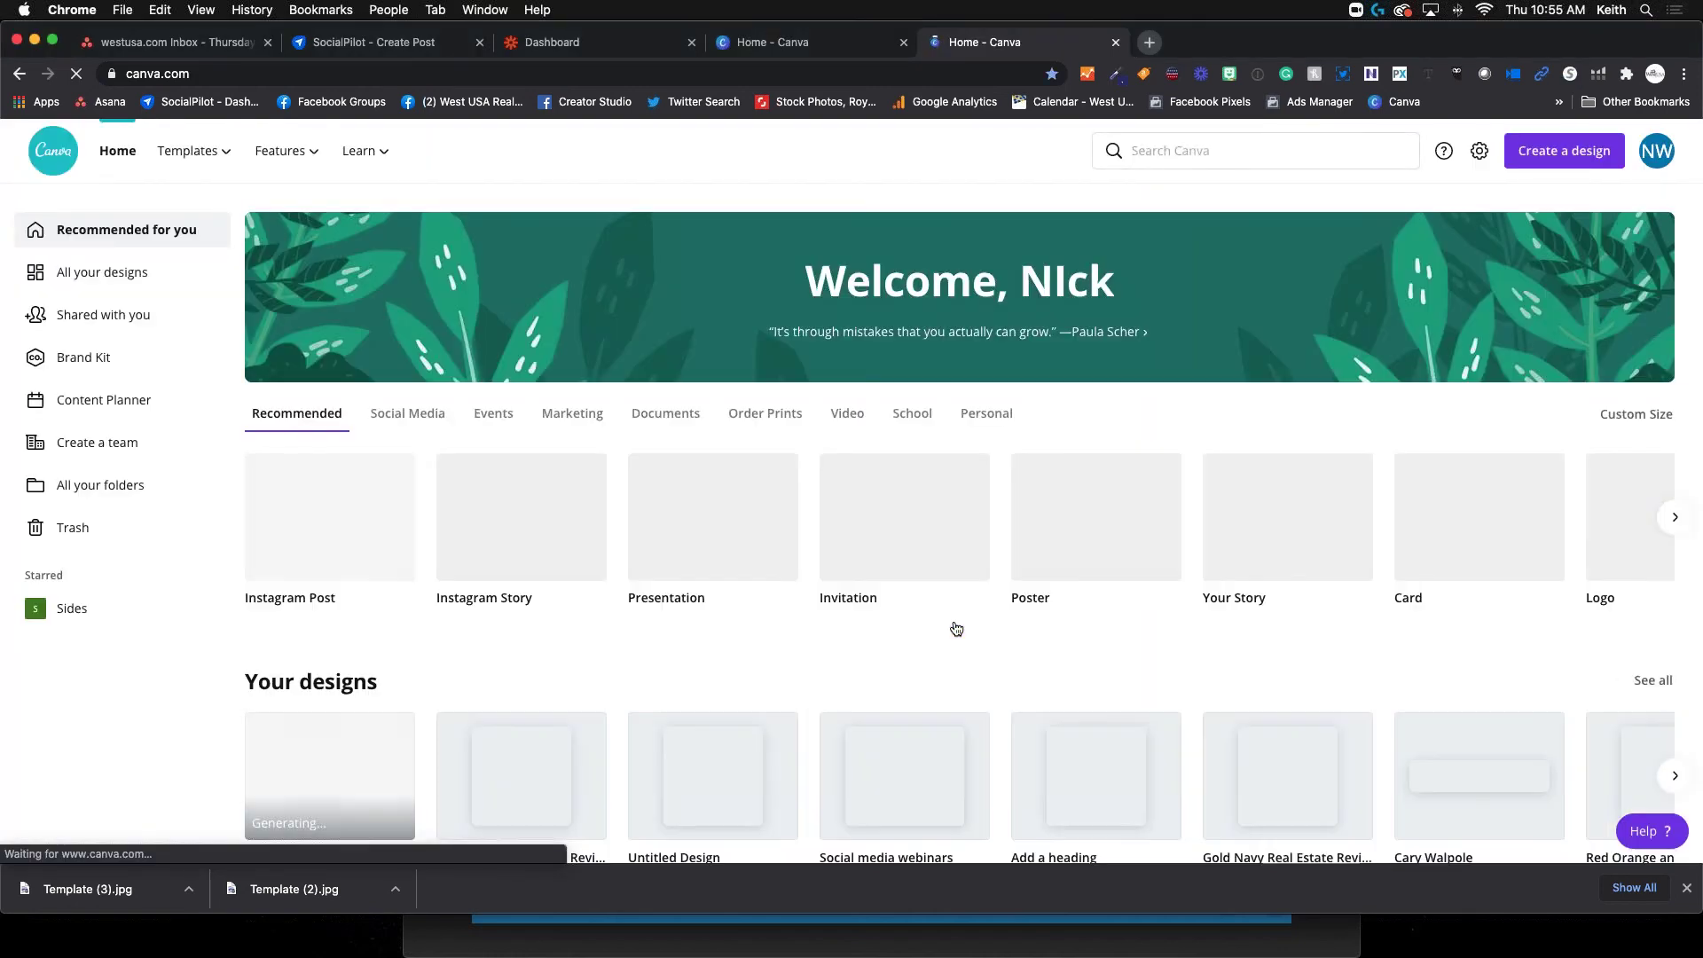
{"action": "scroll", "coordinate": [345, 553], "scroll_direction": "down", "scroll_amount": 3}
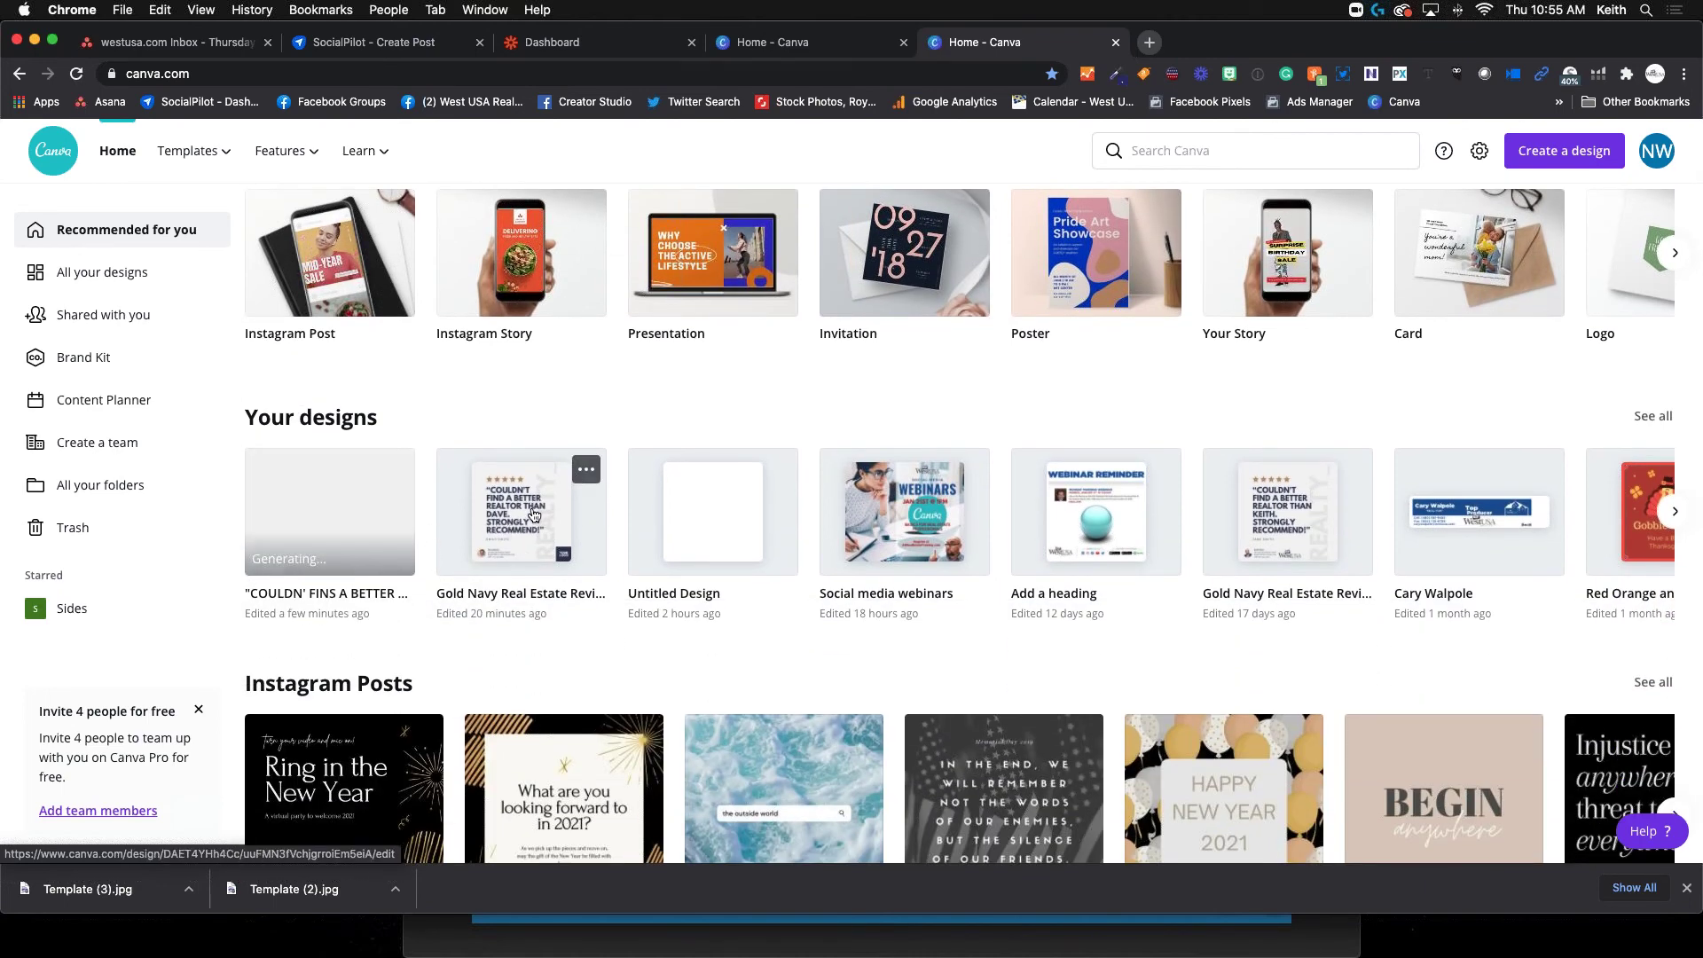
{"action": "left_click", "coordinate": [574, 469]}
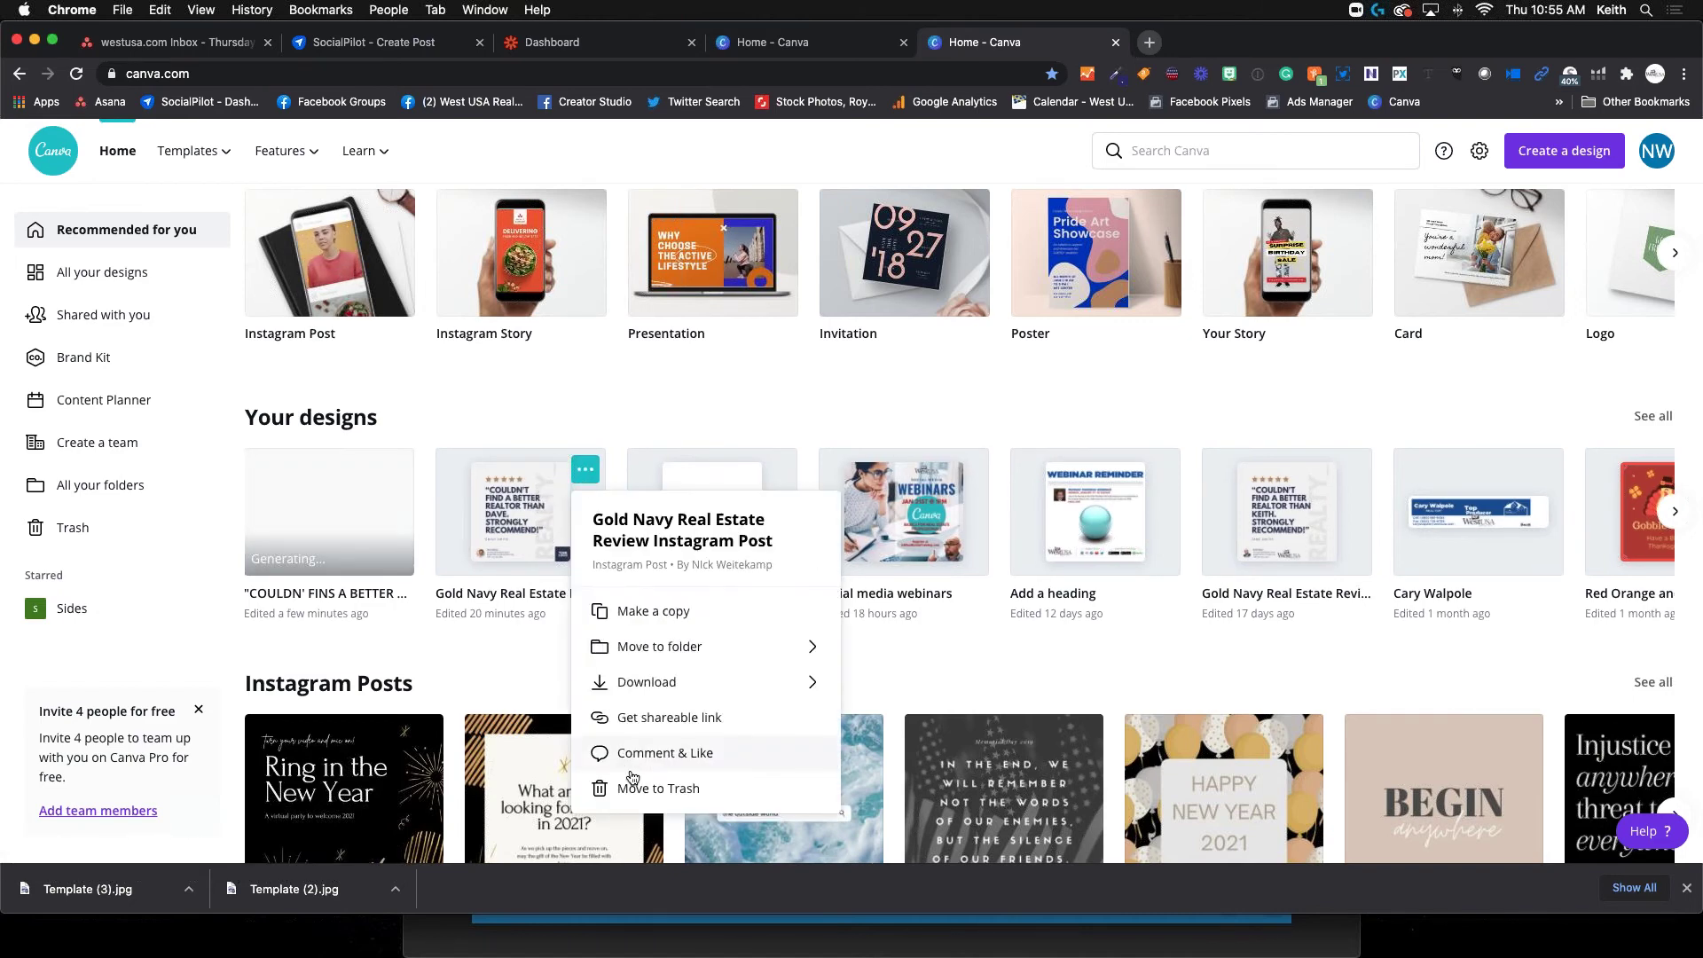
{"action": "left_click", "coordinate": [650, 788]}
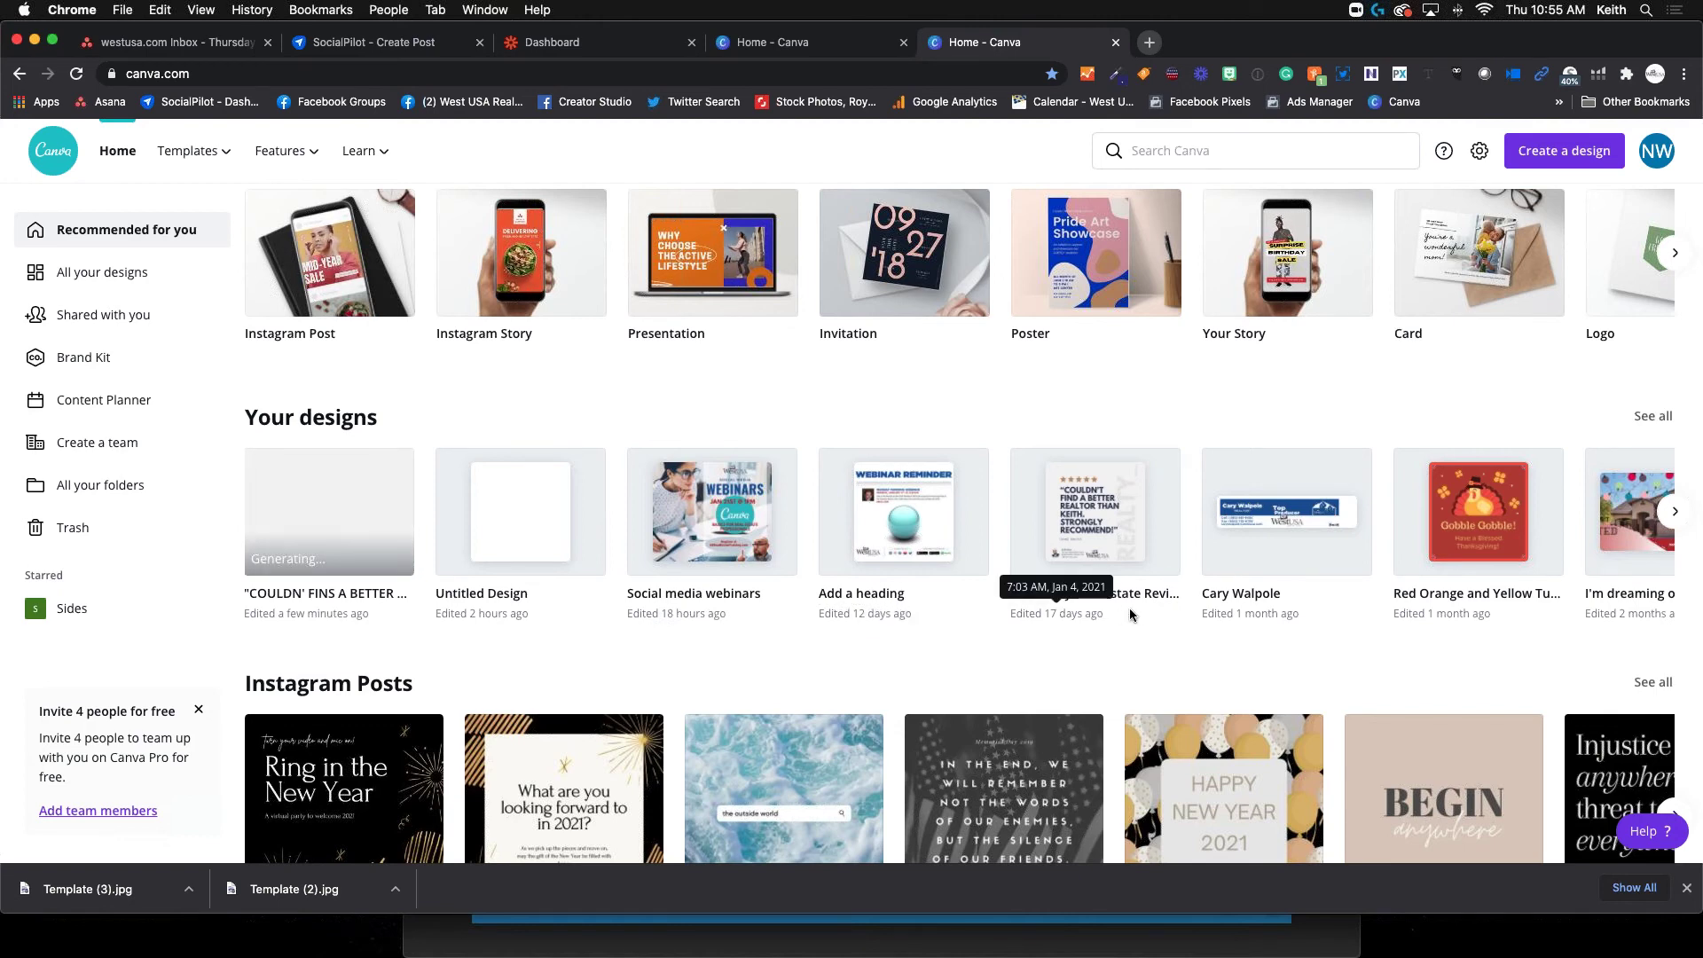
{"action": "scroll", "coordinate": [556, 502], "scroll_direction": "up", "scroll_amount": 5}
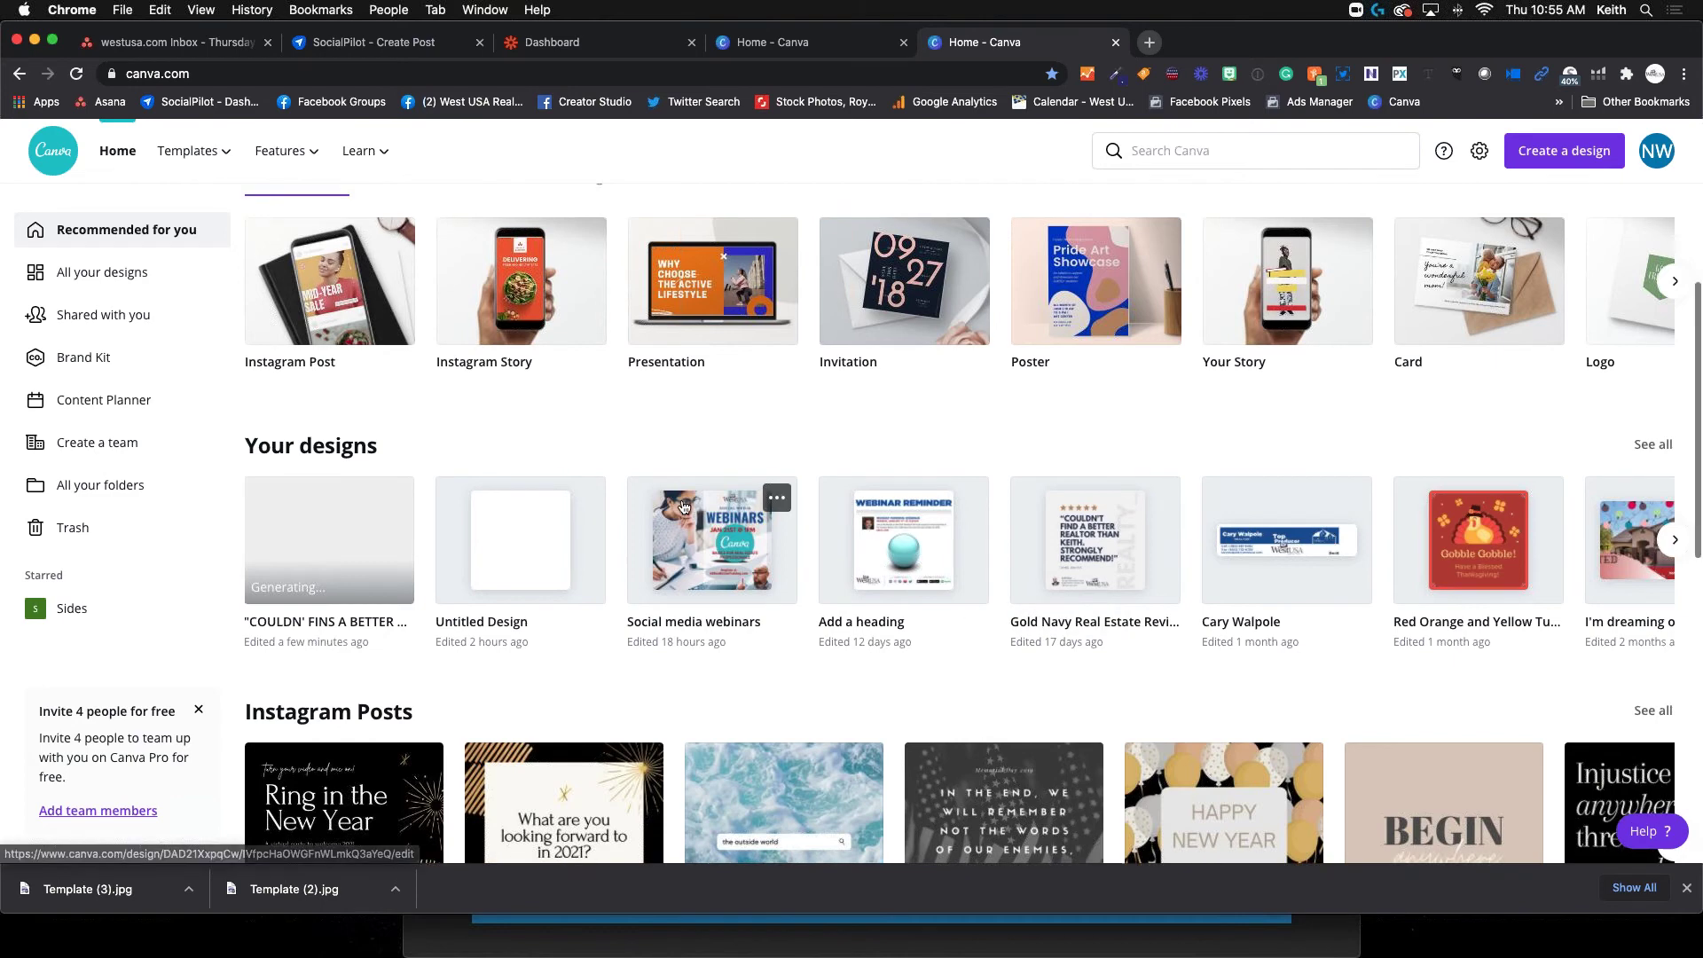
{"action": "scroll", "coordinate": [556, 505], "scroll_direction": "up", "scroll_amount": 2}
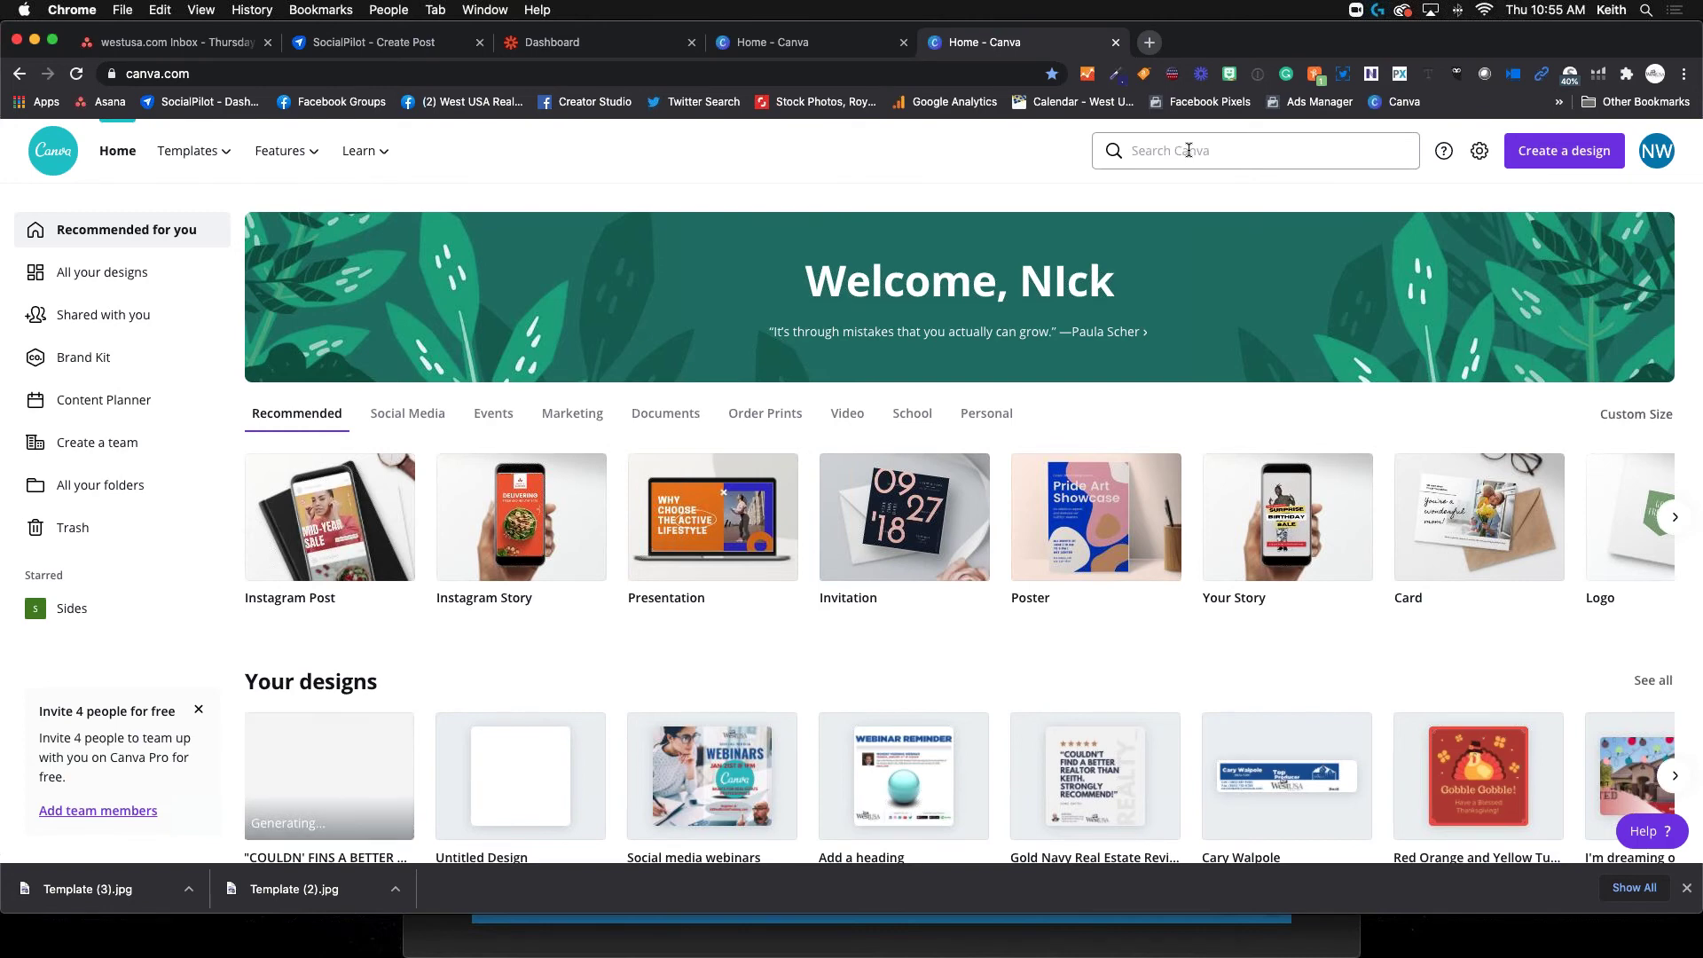
Search templates for 'facebook cover' and open the Three-Frame Tea Set Photo Facebook Cover
{"action": "left_click", "coordinate": [1189, 151]}
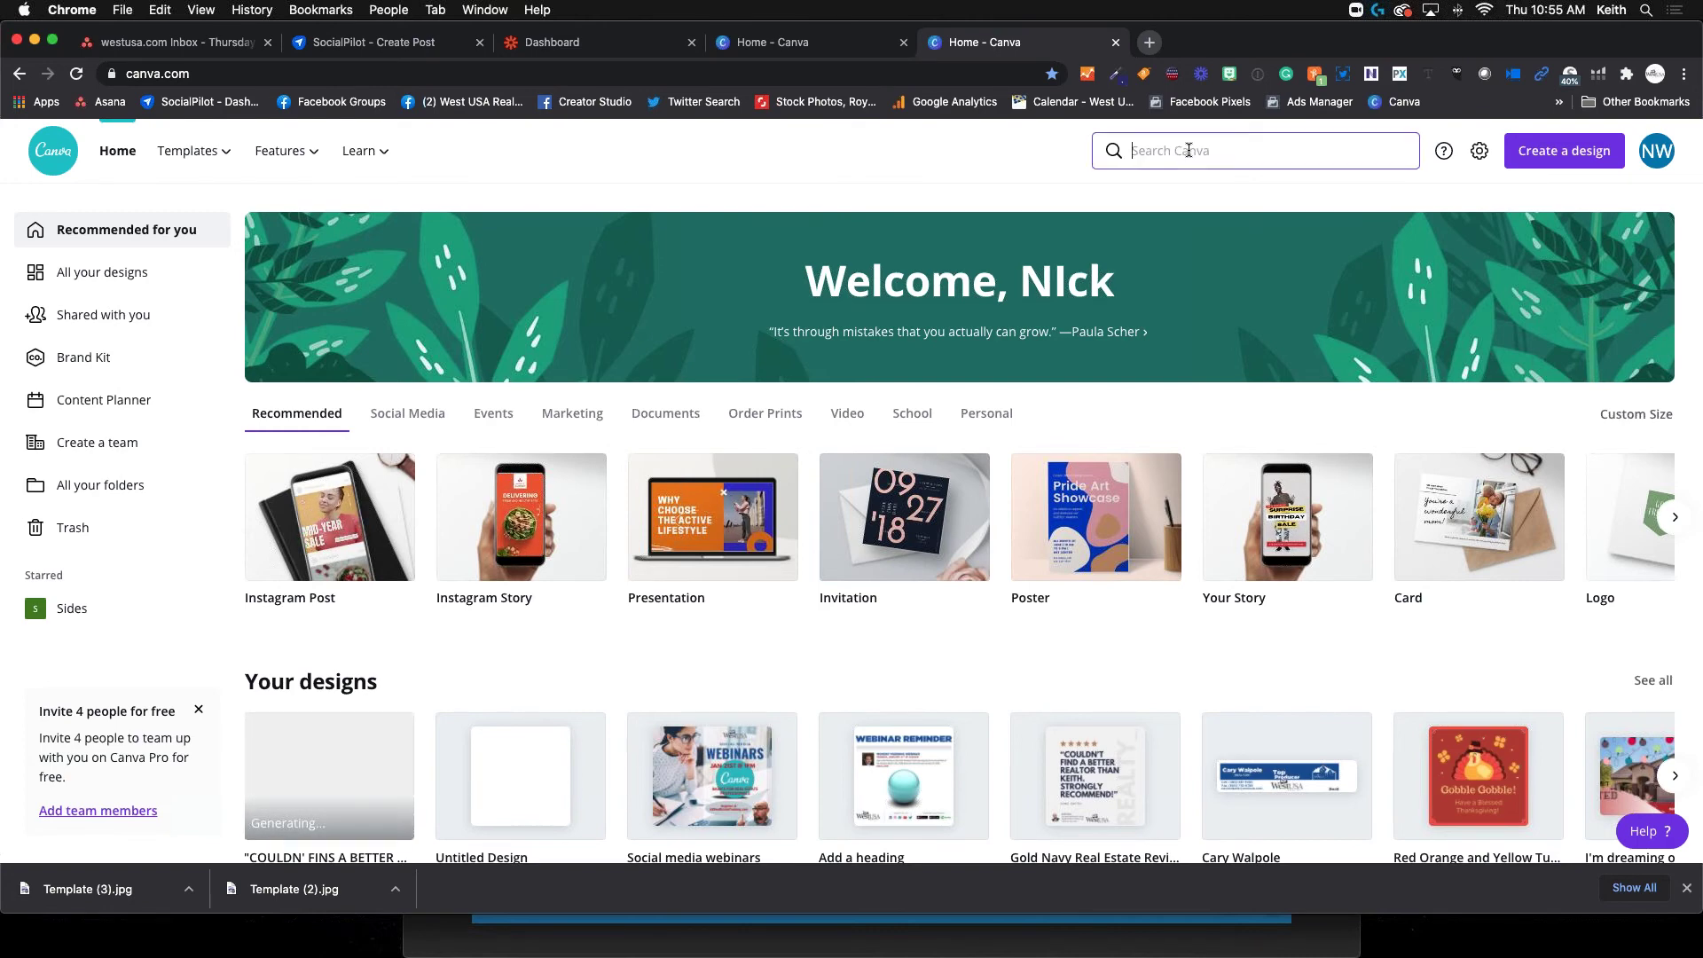
{"action": "type", "text": "facebook cover"}
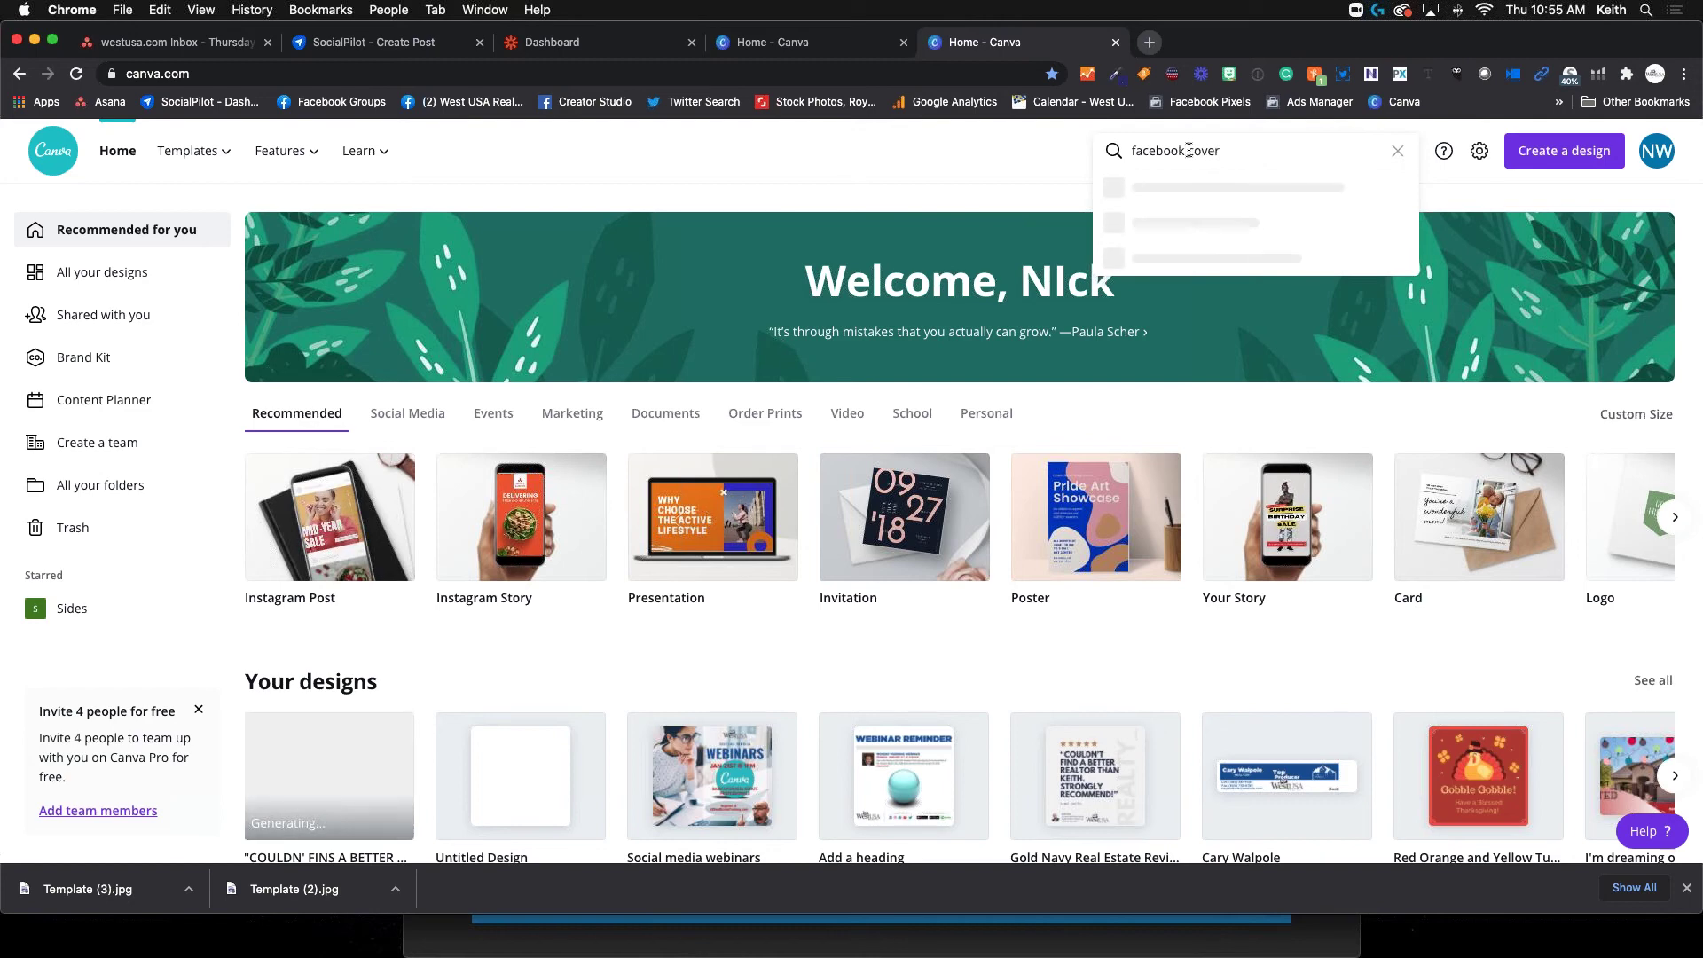
{"action": "key", "text": "Return"}
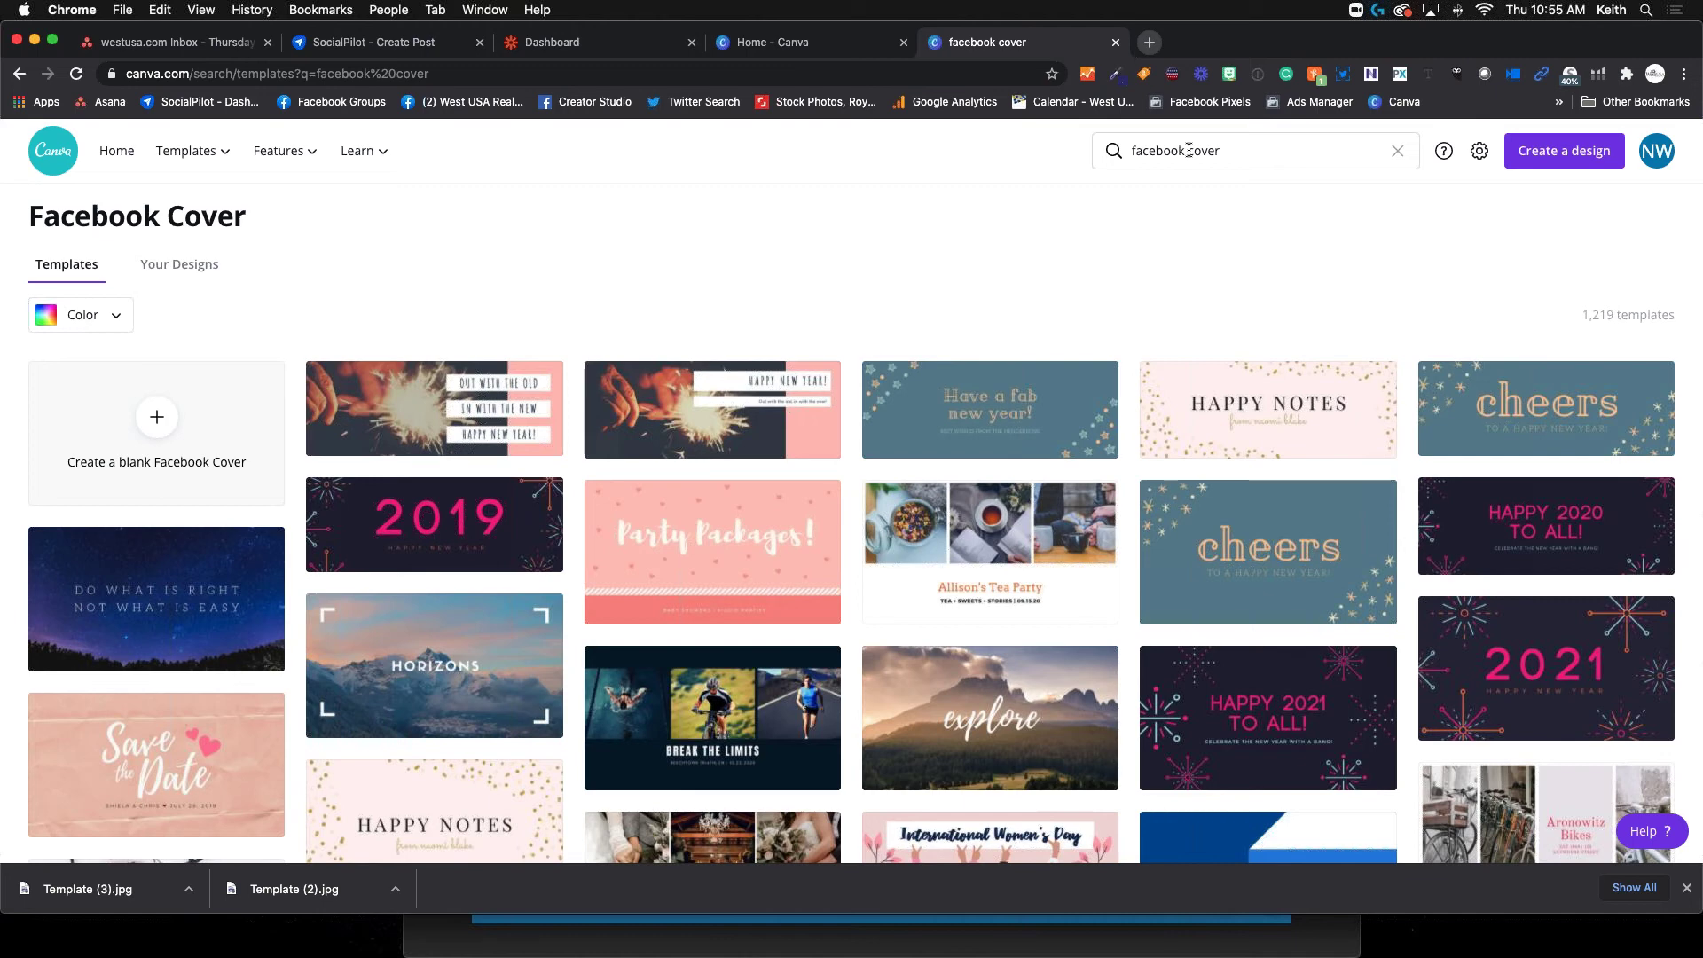
{"action": "left_click", "coordinate": [1189, 152]}
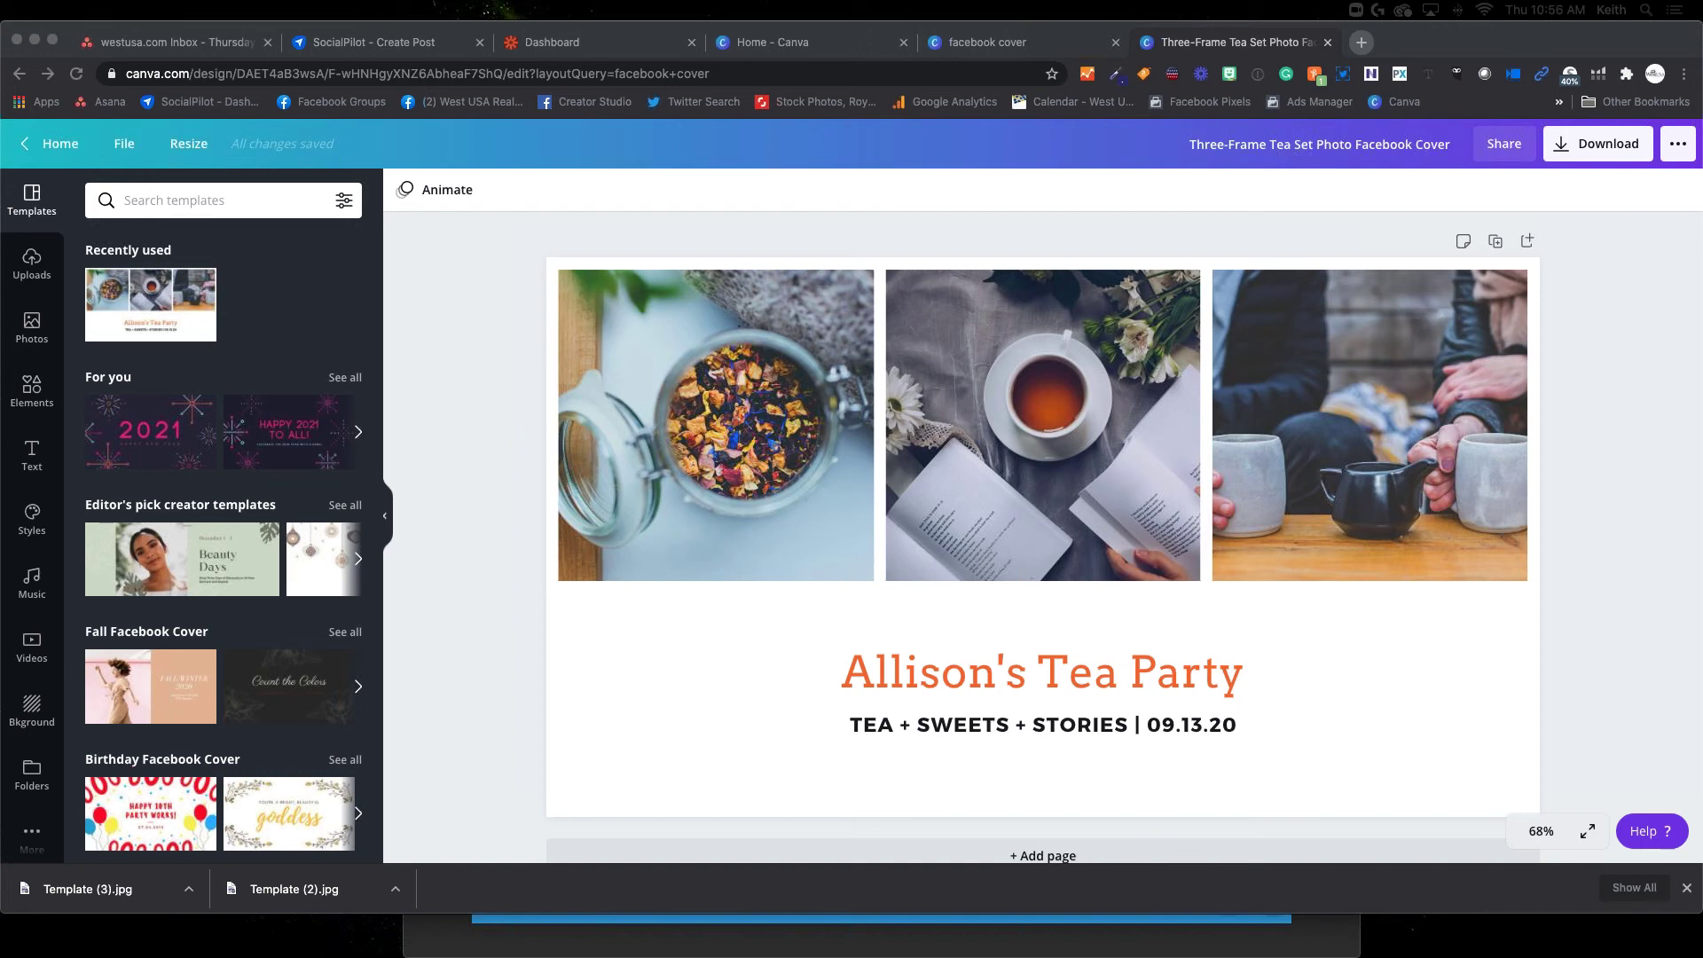
Replace the title with NEW LISTING and the subtitle with NORTH VALLEY RANCH STYLE HOME
{"action": "scroll", "coordinate": [942, 592], "scroll_direction": "up", "scroll_amount": 1}
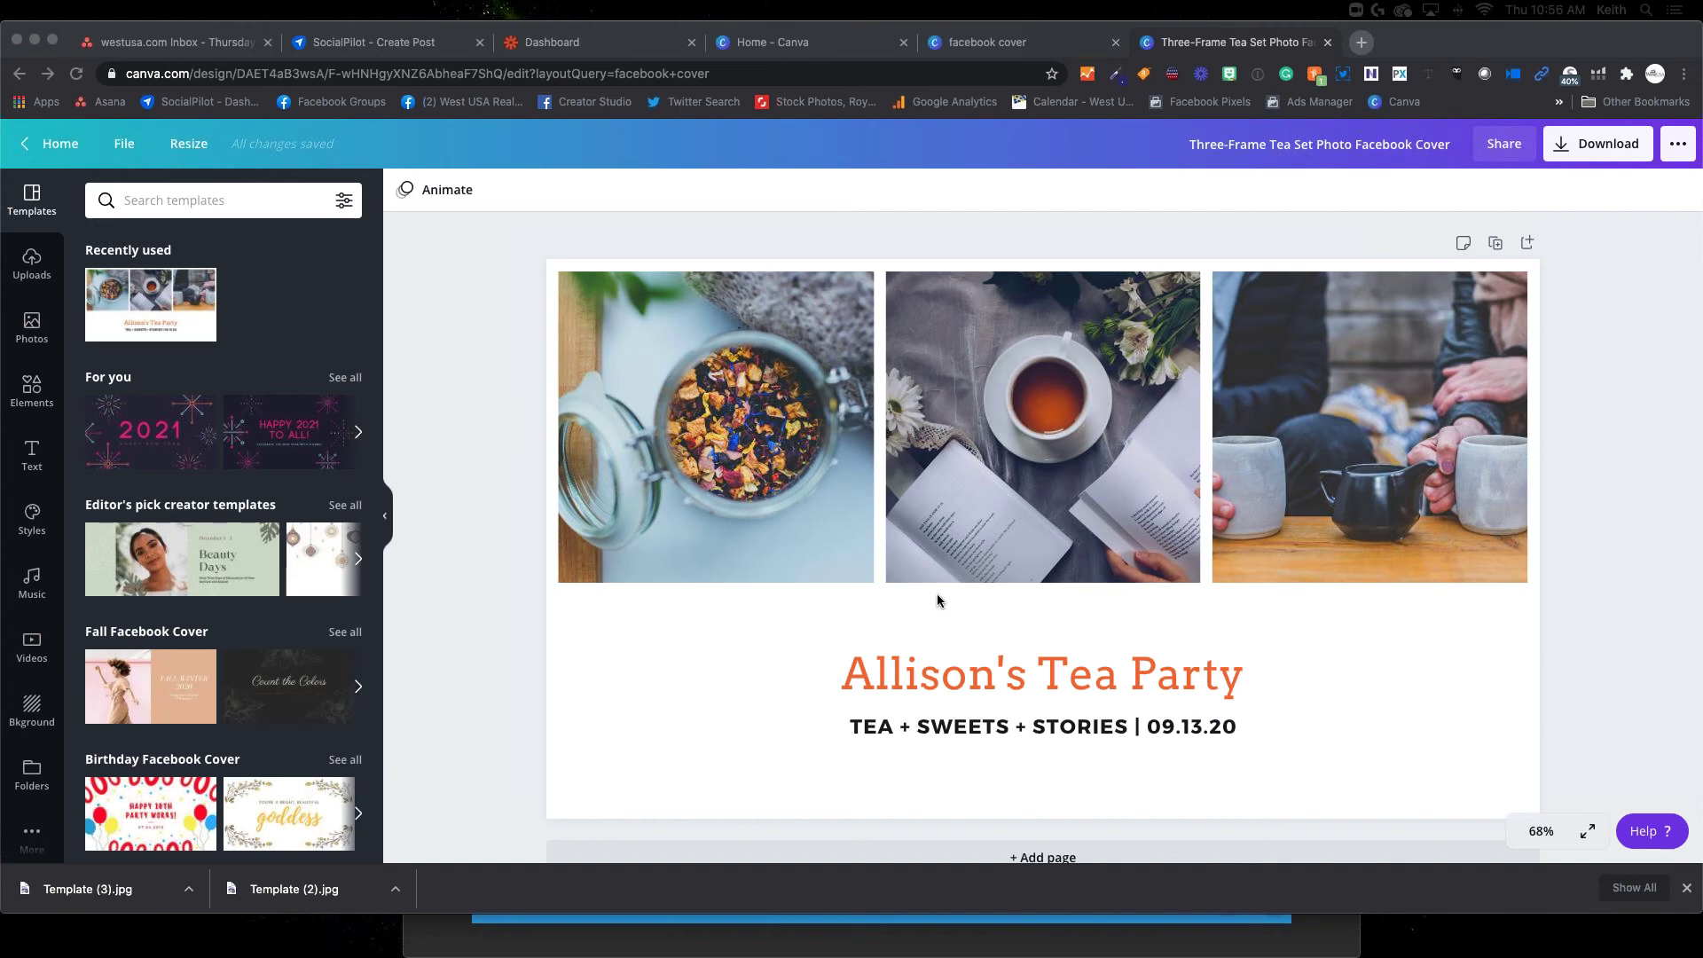
{"action": "left_click", "coordinate": [1093, 683]}
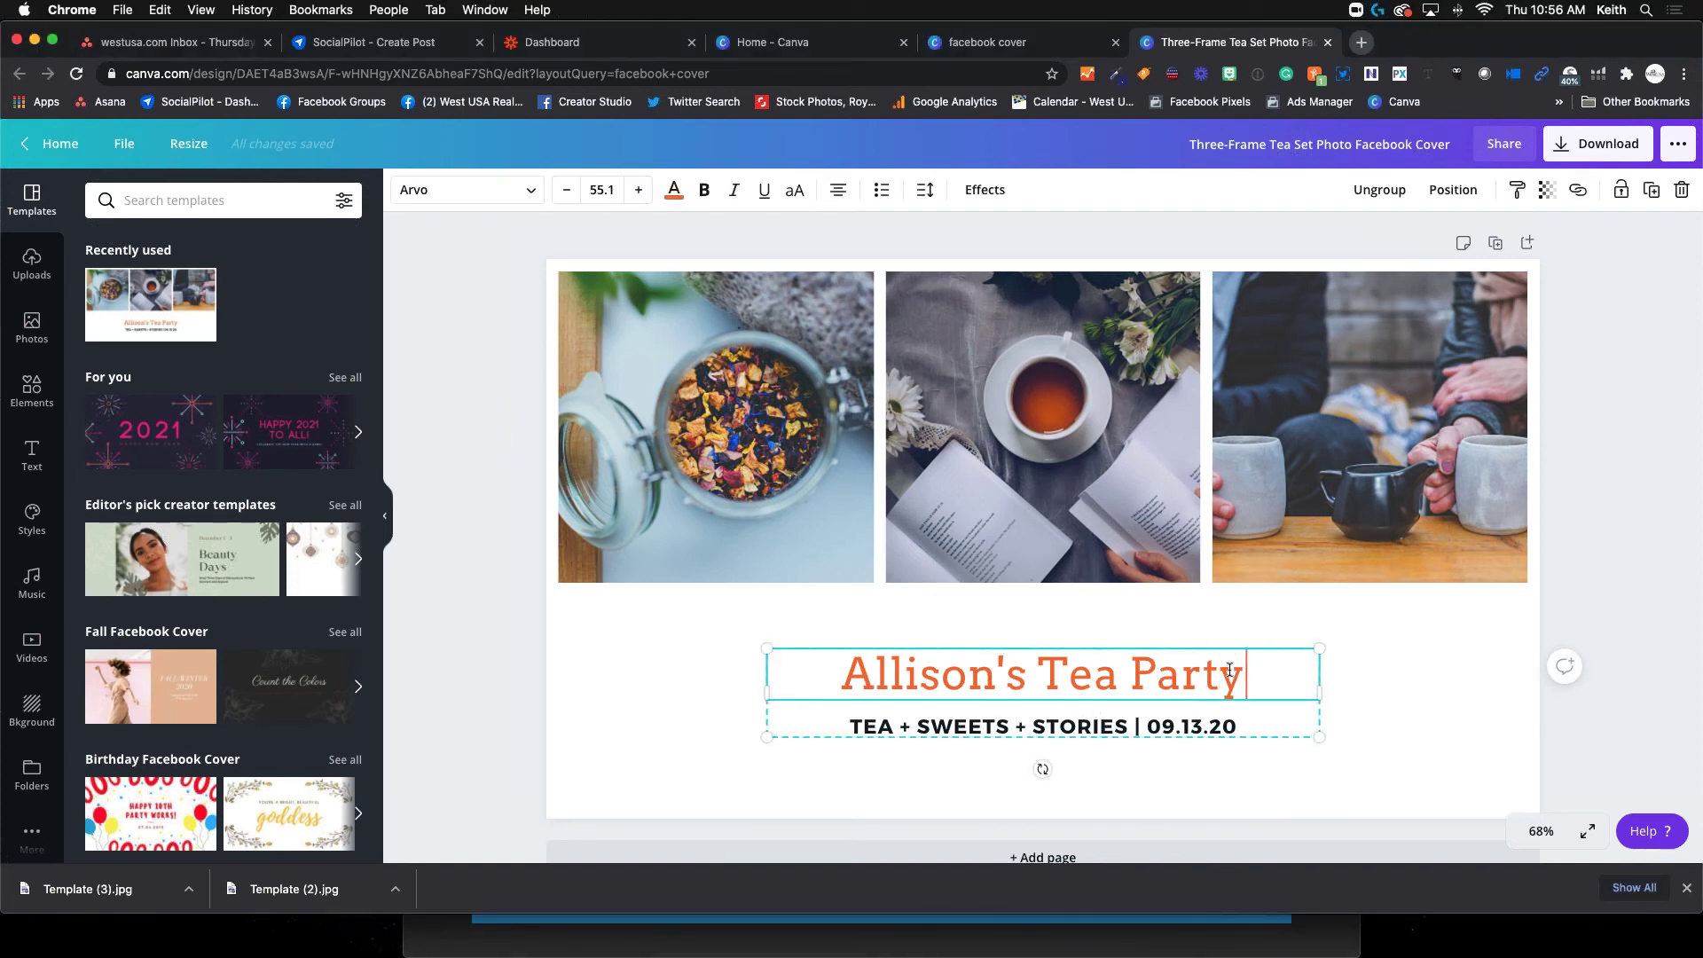
{"action": "left_click_drag", "start_coordinate": [1229, 670], "coordinate": [853, 665]}
{"action": "type", "text": "NEW LISTING"}
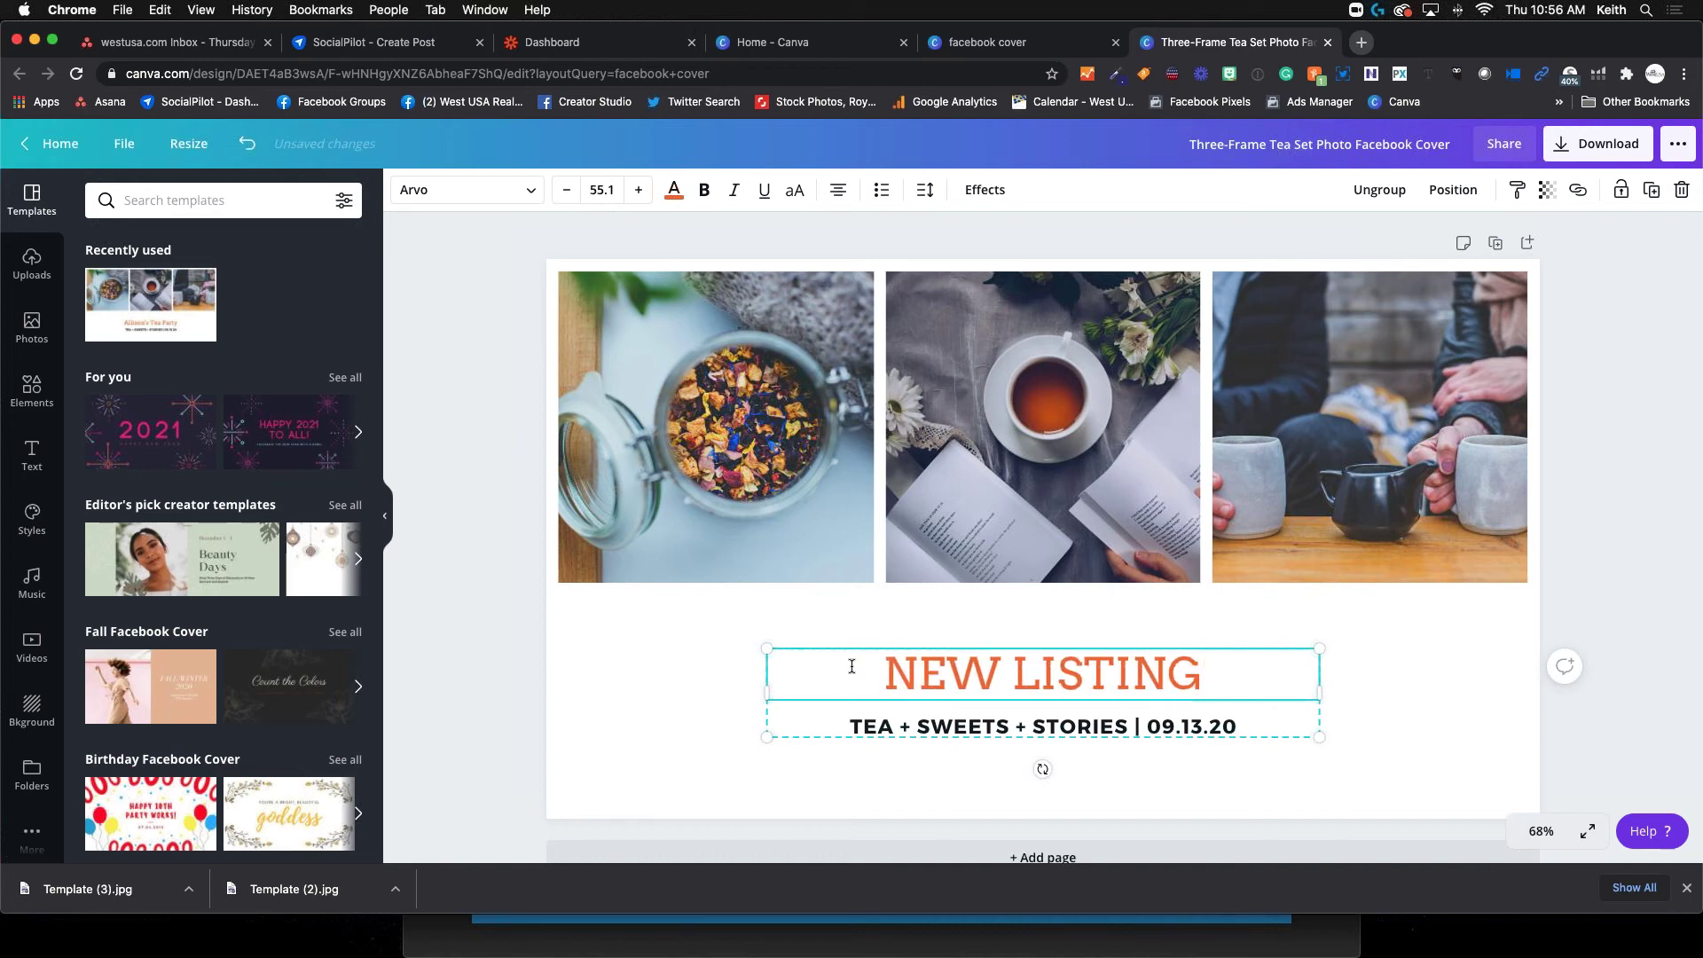
{"action": "left_click", "coordinate": [1211, 732]}
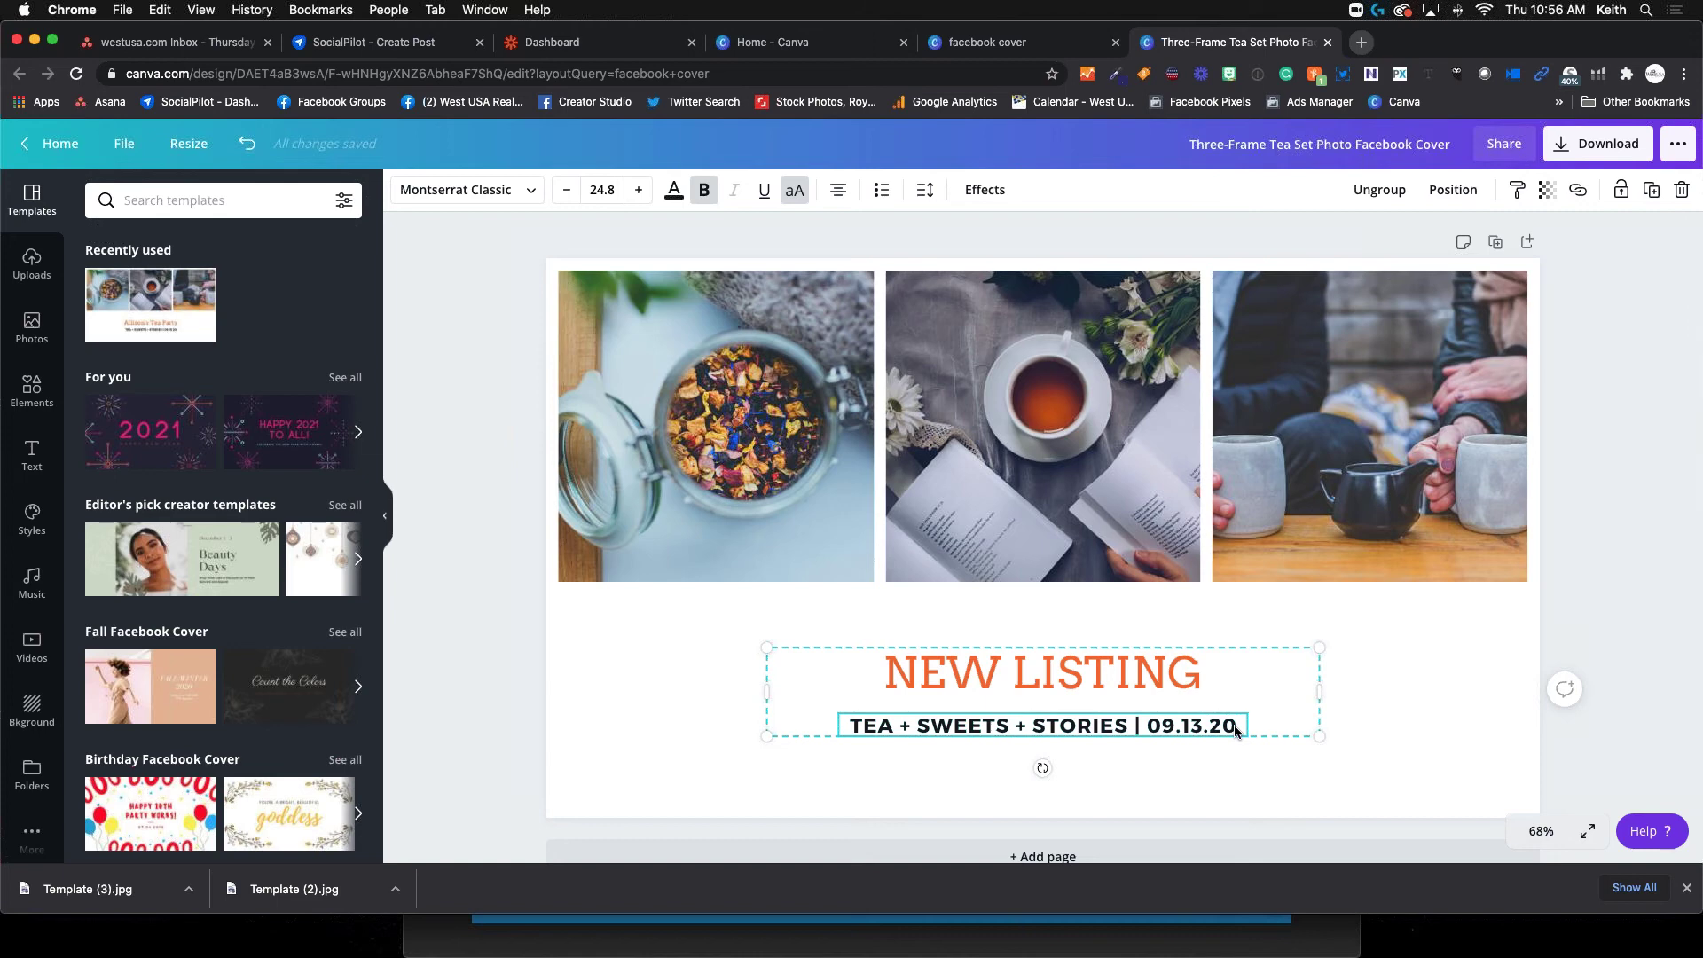
{"action": "left_click_drag", "start_coordinate": [1236, 728], "coordinate": [870, 725]}
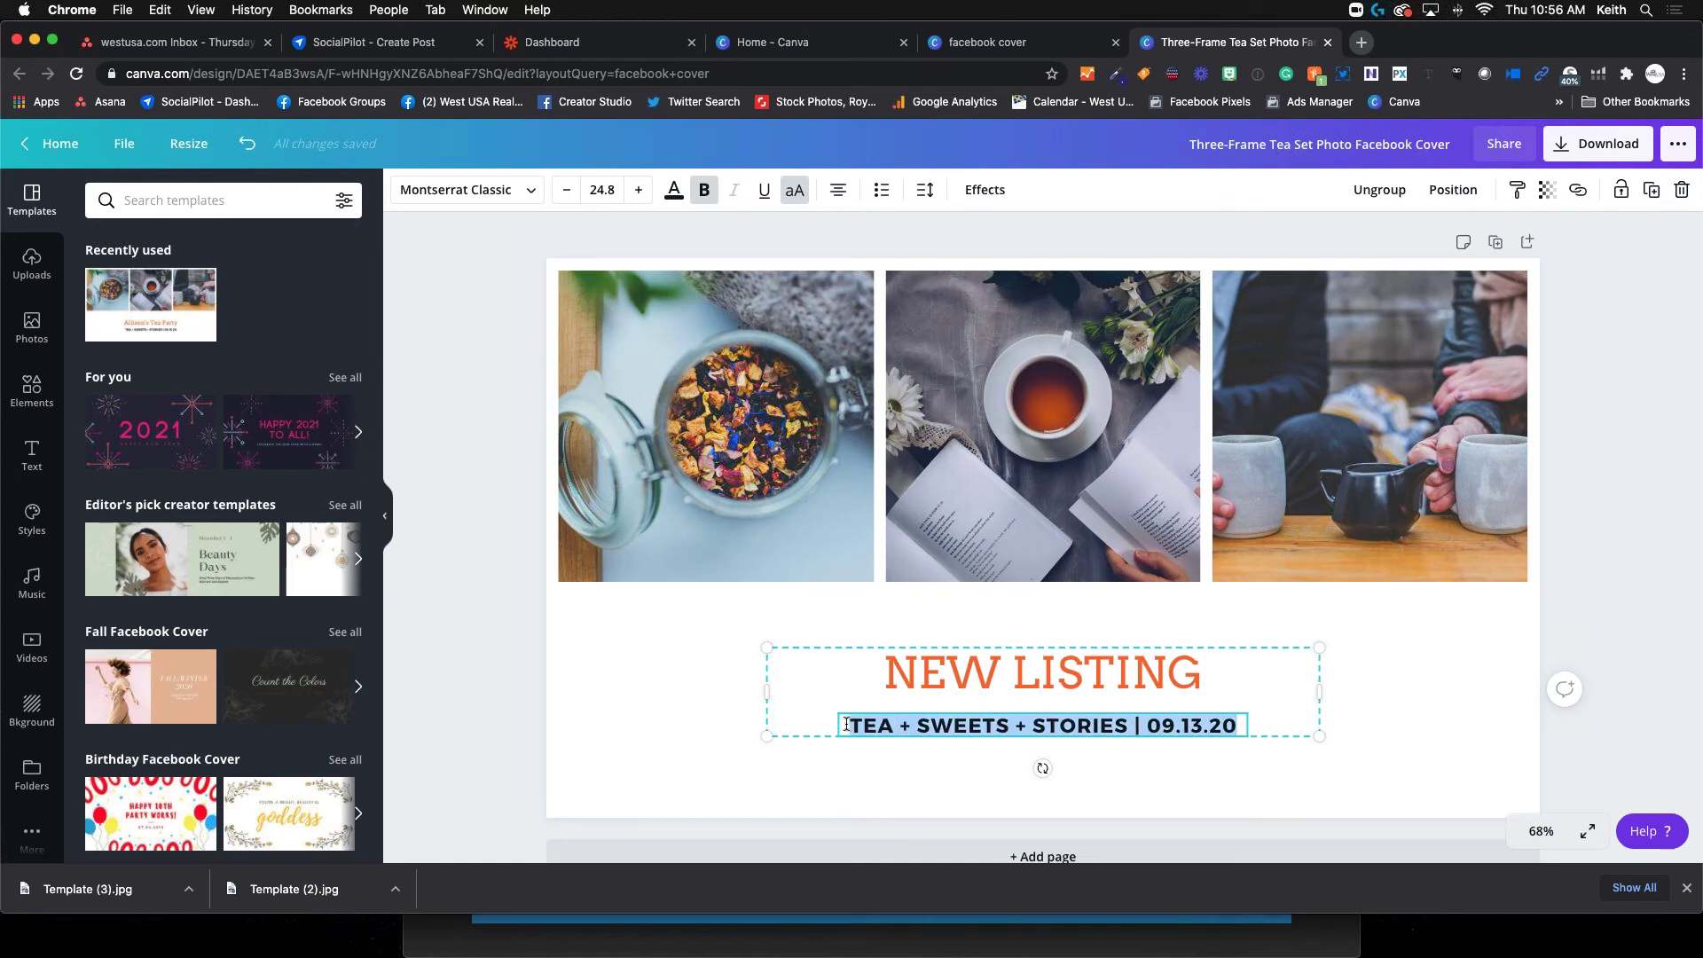
{"action": "type", "text": "NORTH"}
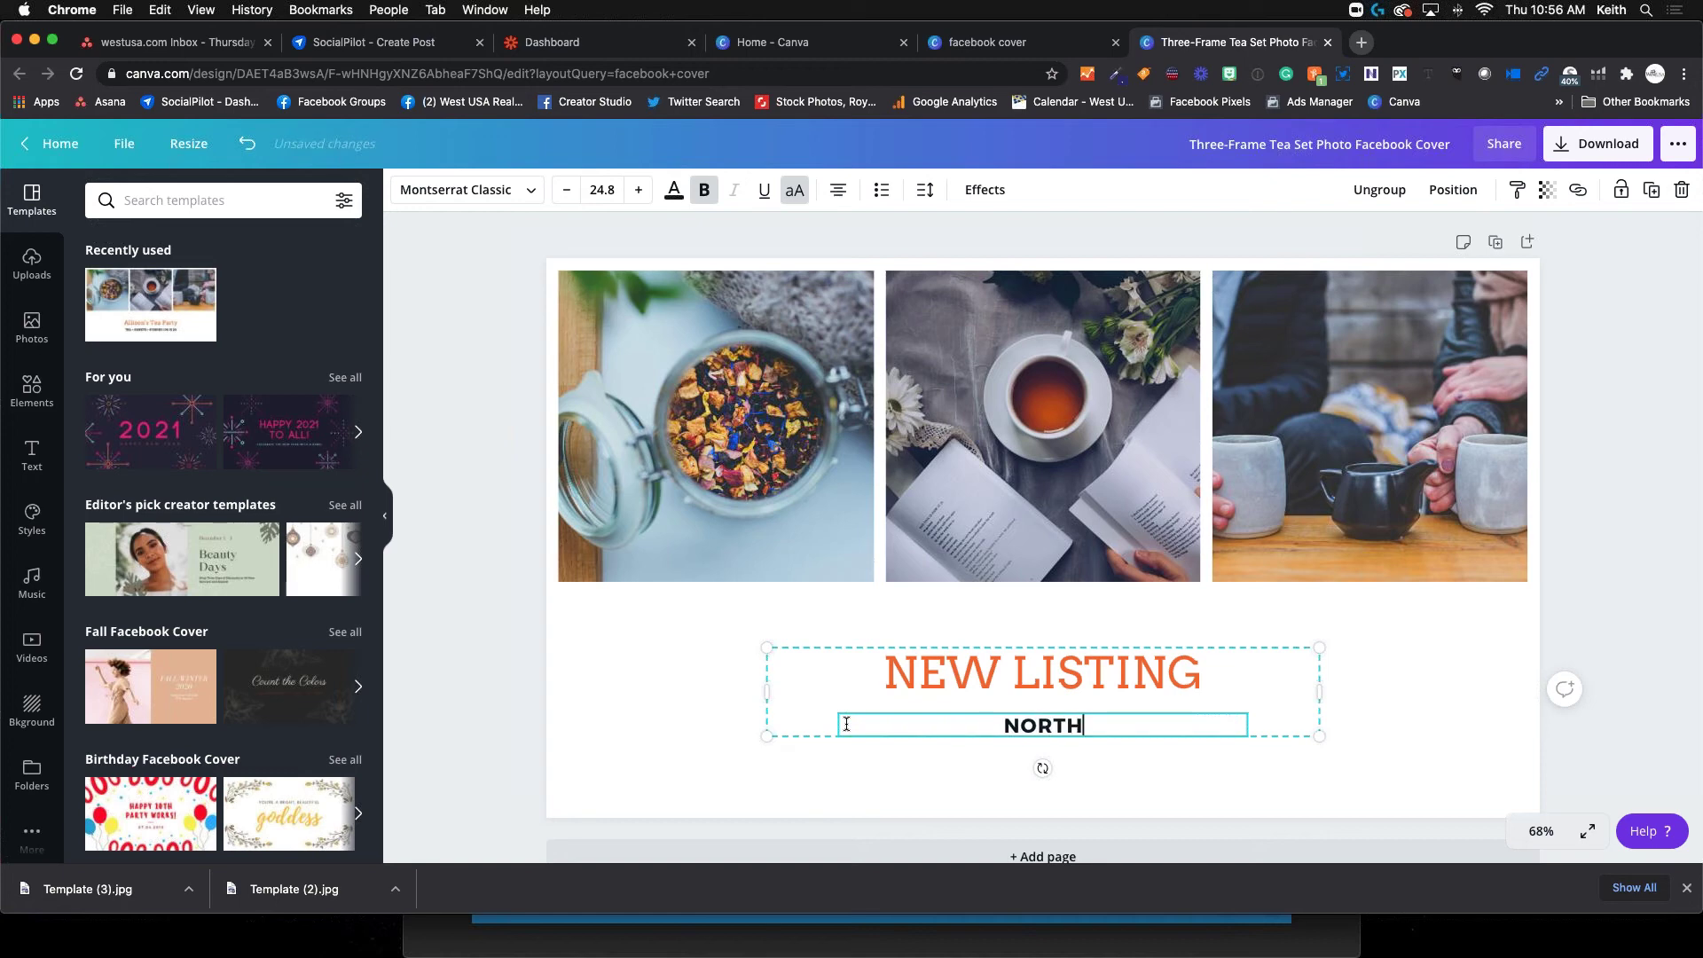
{"action": "type", "text": " VAELL"}
{"action": "key", "text": "BackSpace"}
{"action": "key", "text": "BackSpace"}
{"action": "key", "text": "BackSpace"}
{"action": "type", "text": "LLEY "}
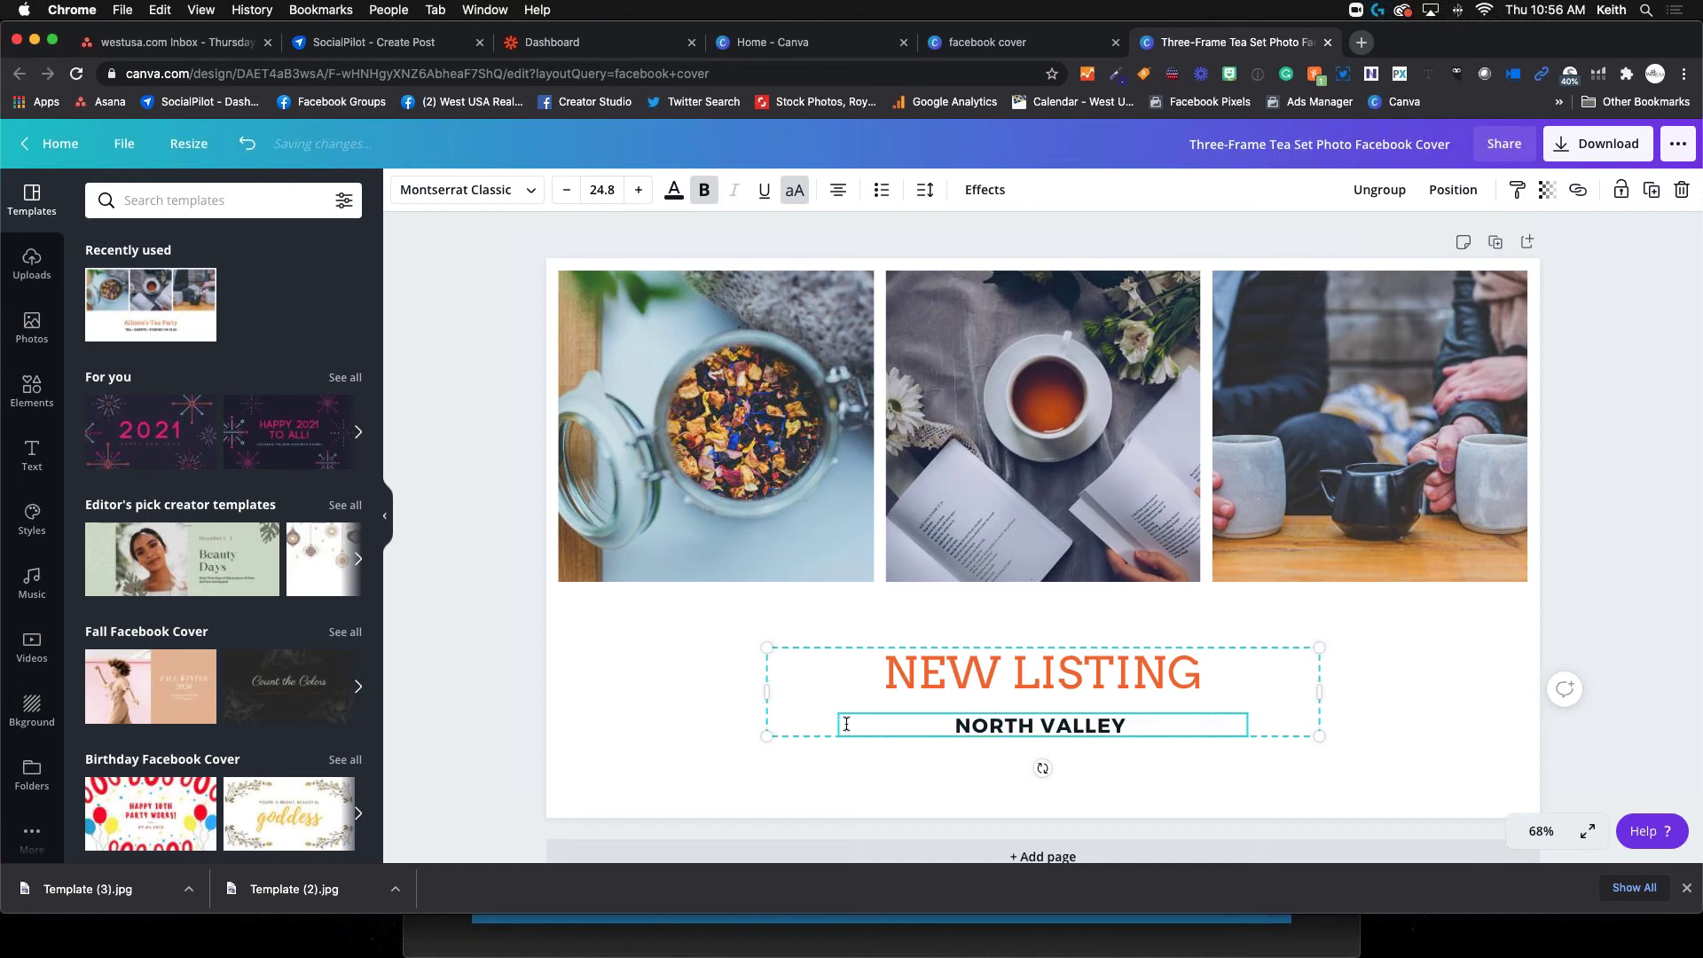
{"action": "type", "text": "RANCH S"}
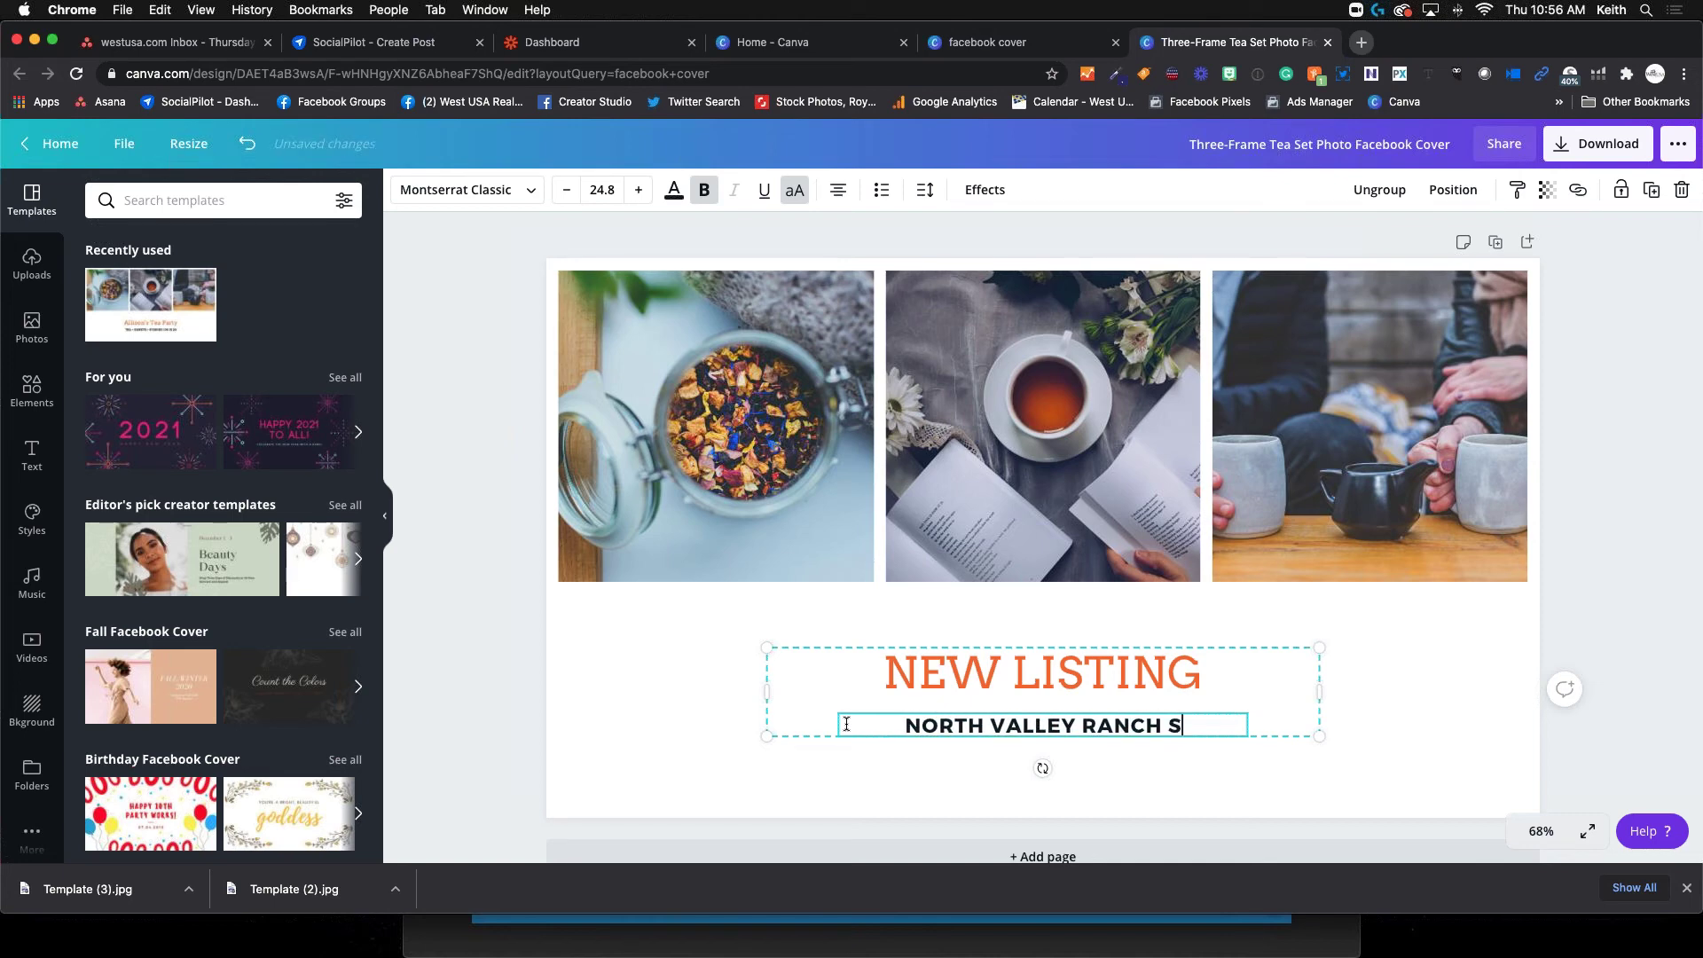
{"action": "type", "text": "TYLE HOME"}
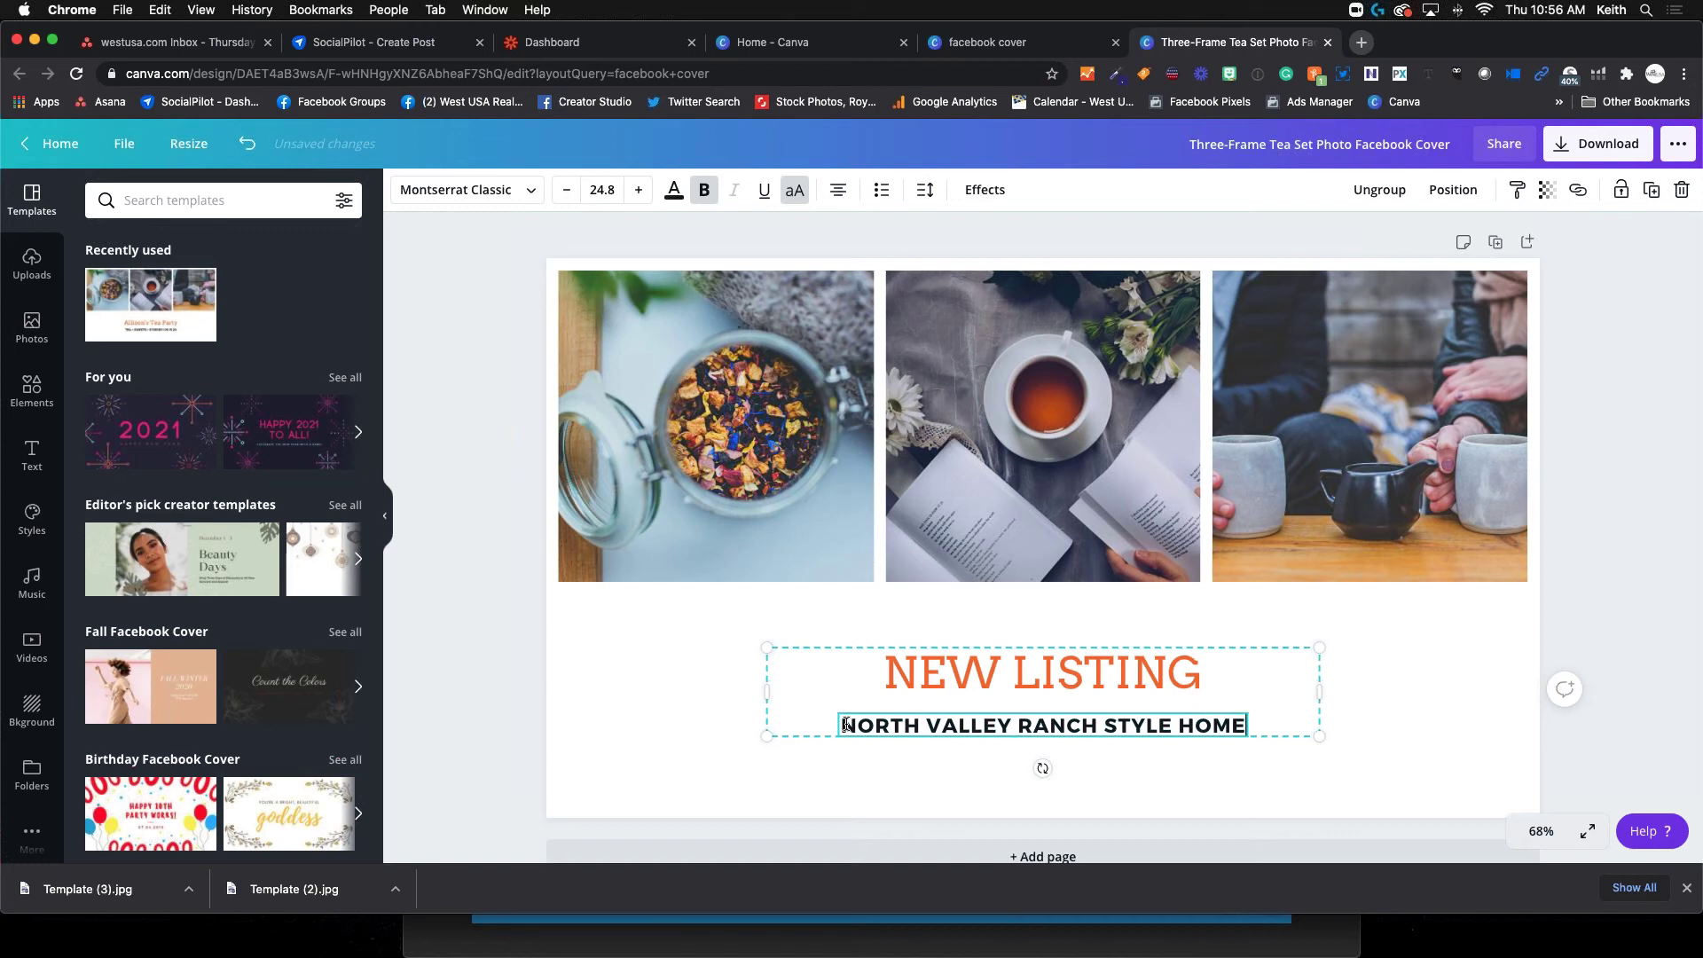
{"action": "left_click", "coordinate": [804, 619]}
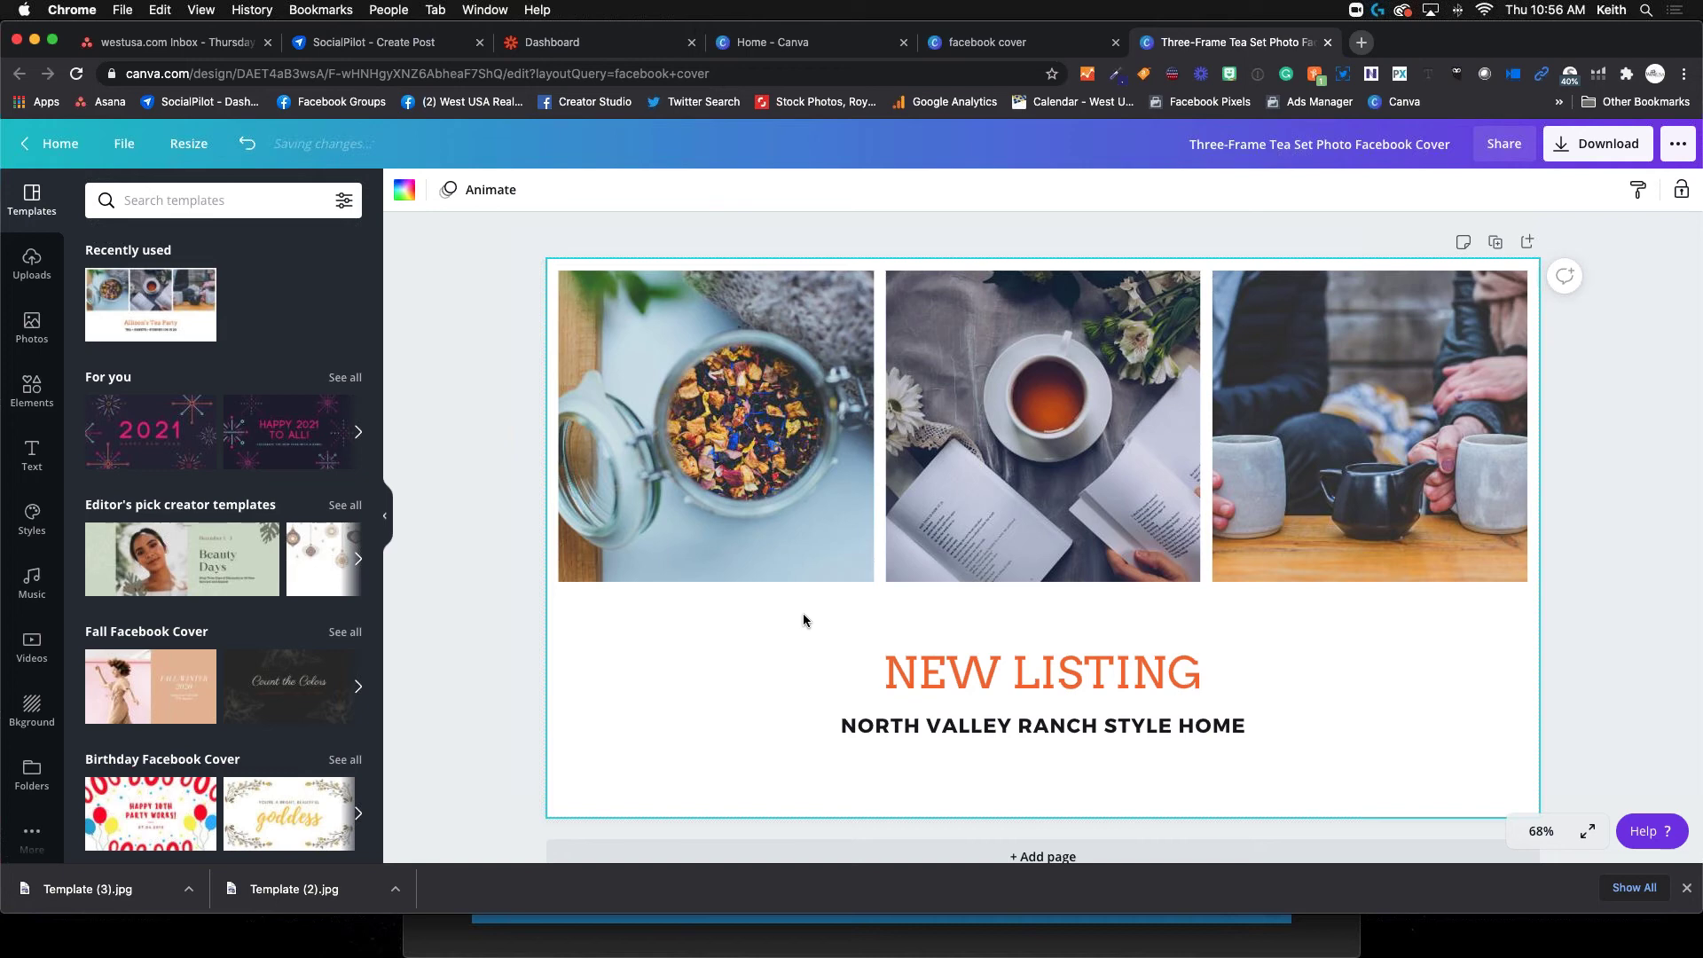
Delete the tea-jar photo from the cover's left slot
{"action": "left_click", "coordinate": [734, 443]}
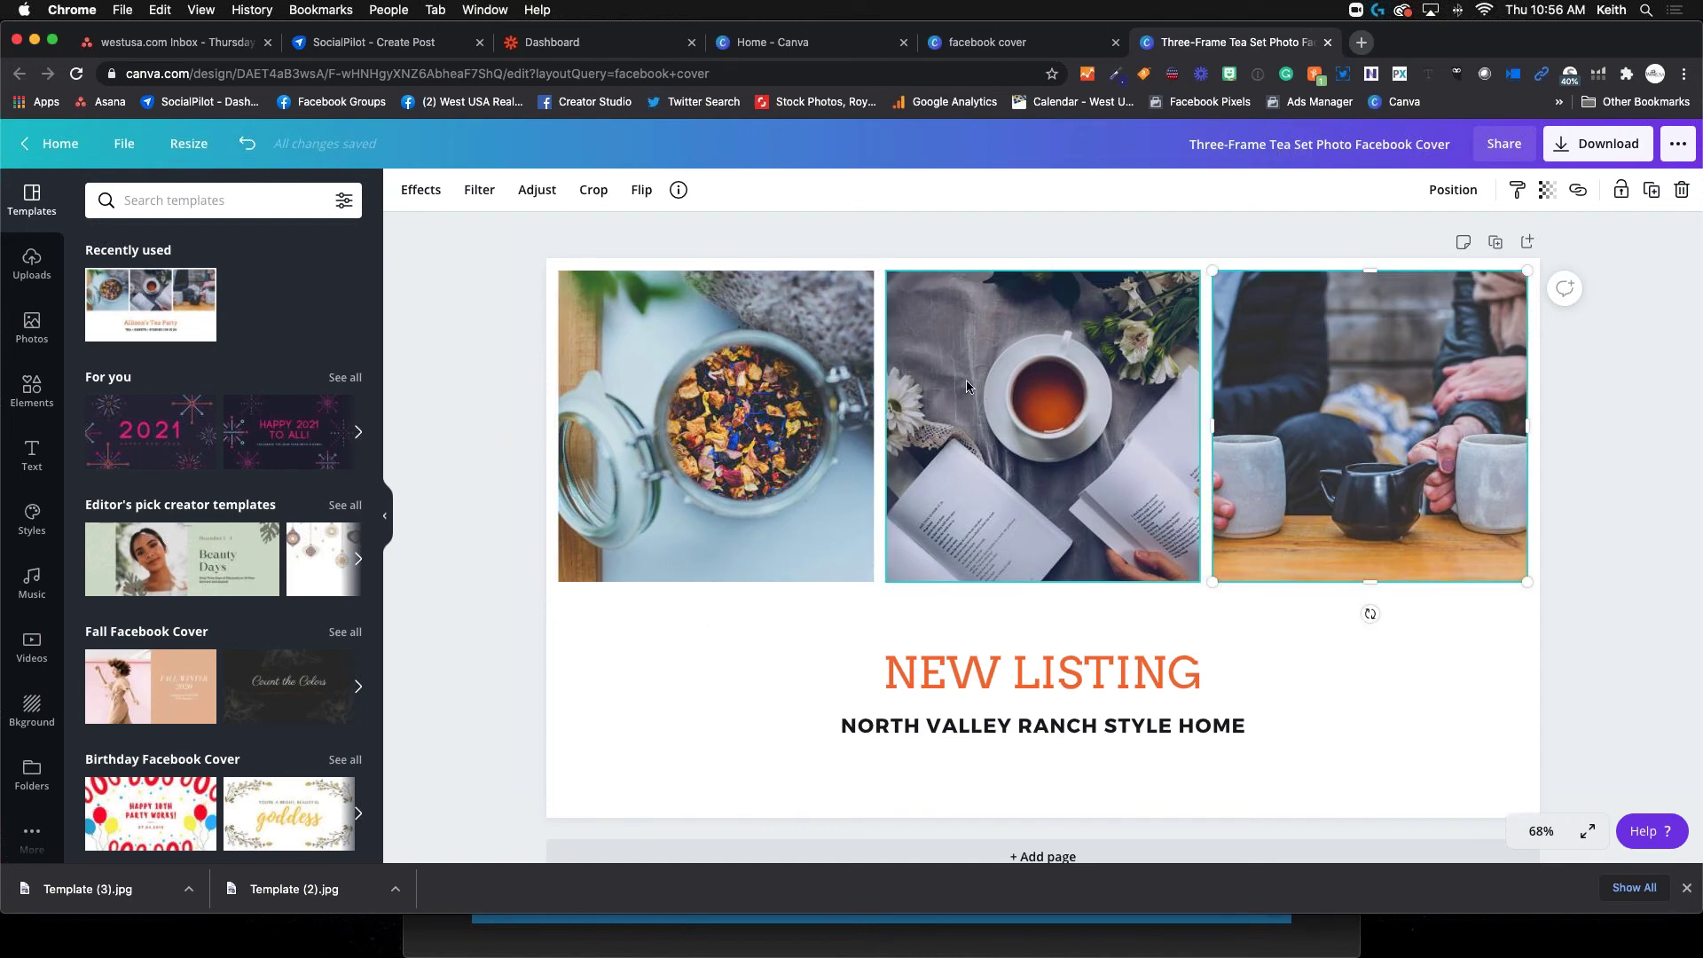
{"action": "left_click", "coordinate": [1032, 390]}
{"action": "left_click", "coordinate": [1340, 390]}
{"action": "left_click", "coordinate": [736, 468]}
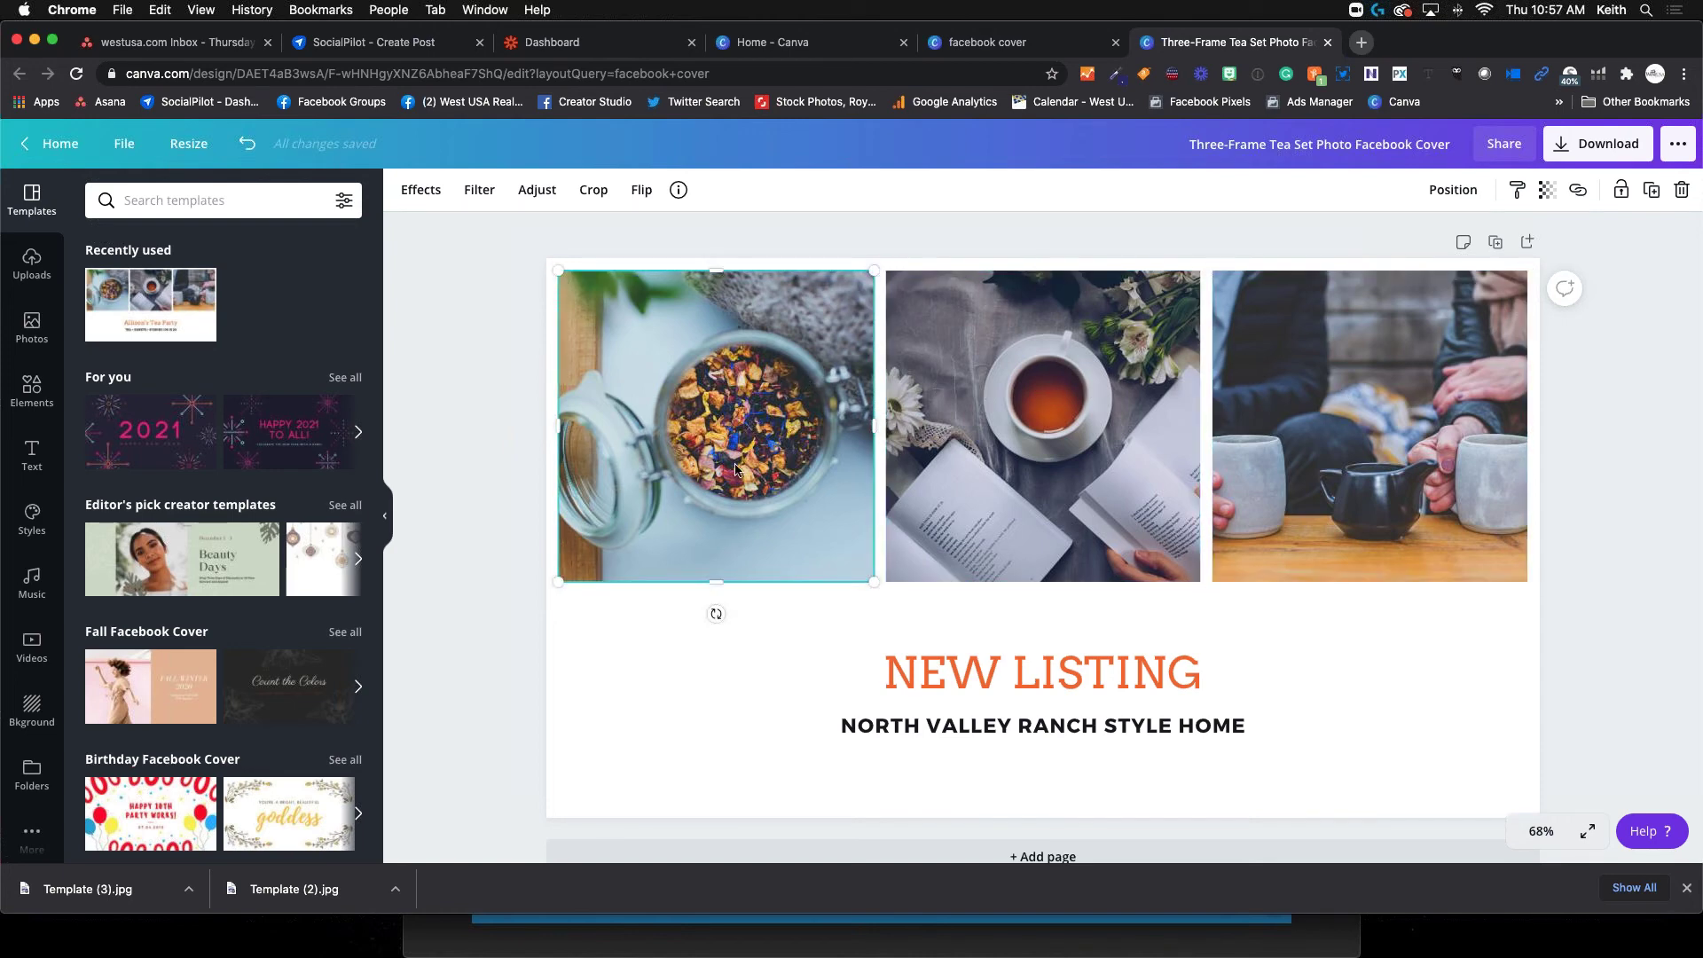
{"action": "double_click", "coordinate": [742, 394]}
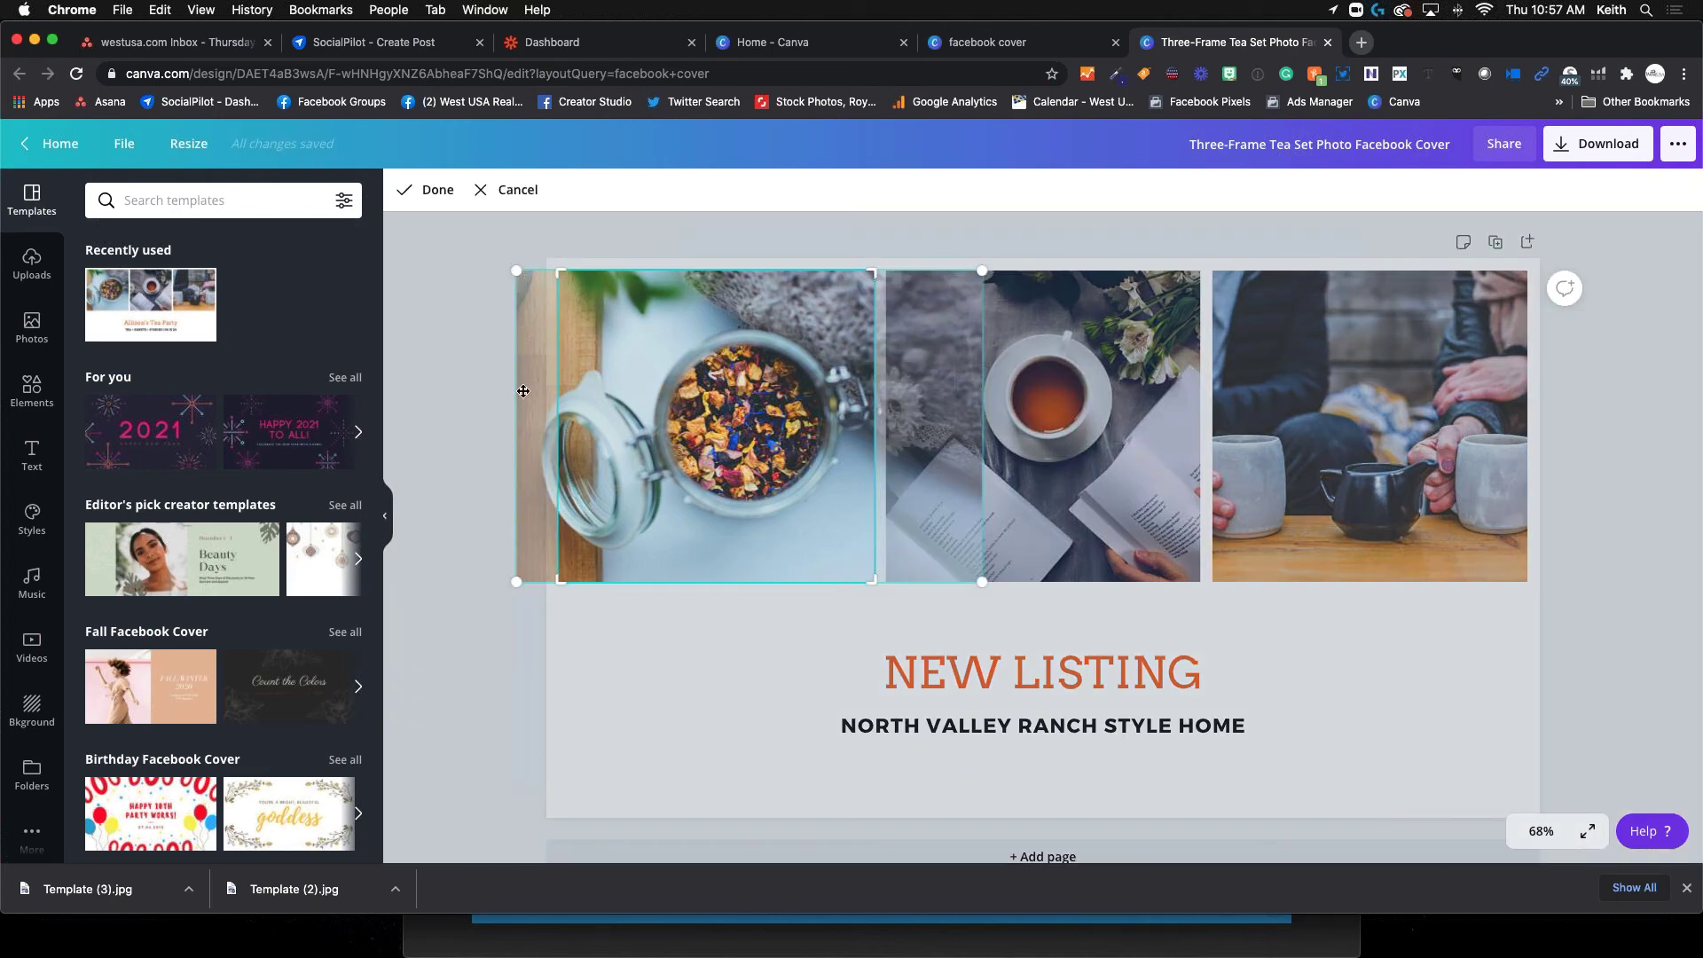
{"action": "left_click_drag", "start_coordinate": [924, 504], "coordinate": [843, 491]}
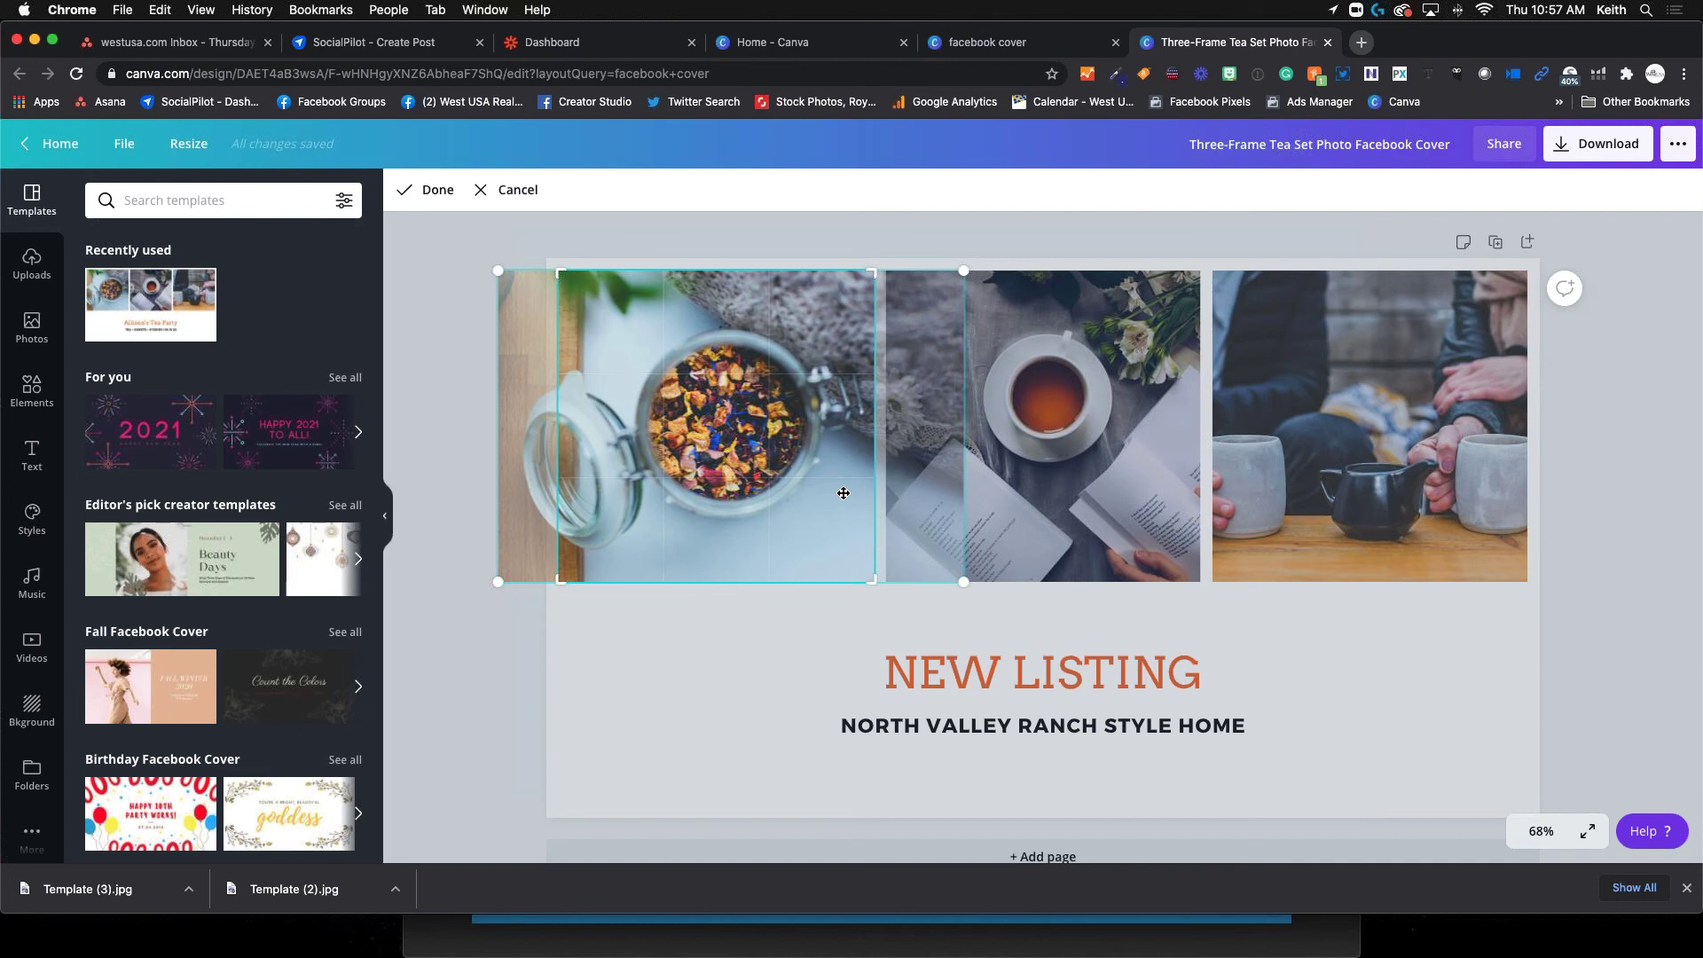
{"action": "key", "text": "Delete"}
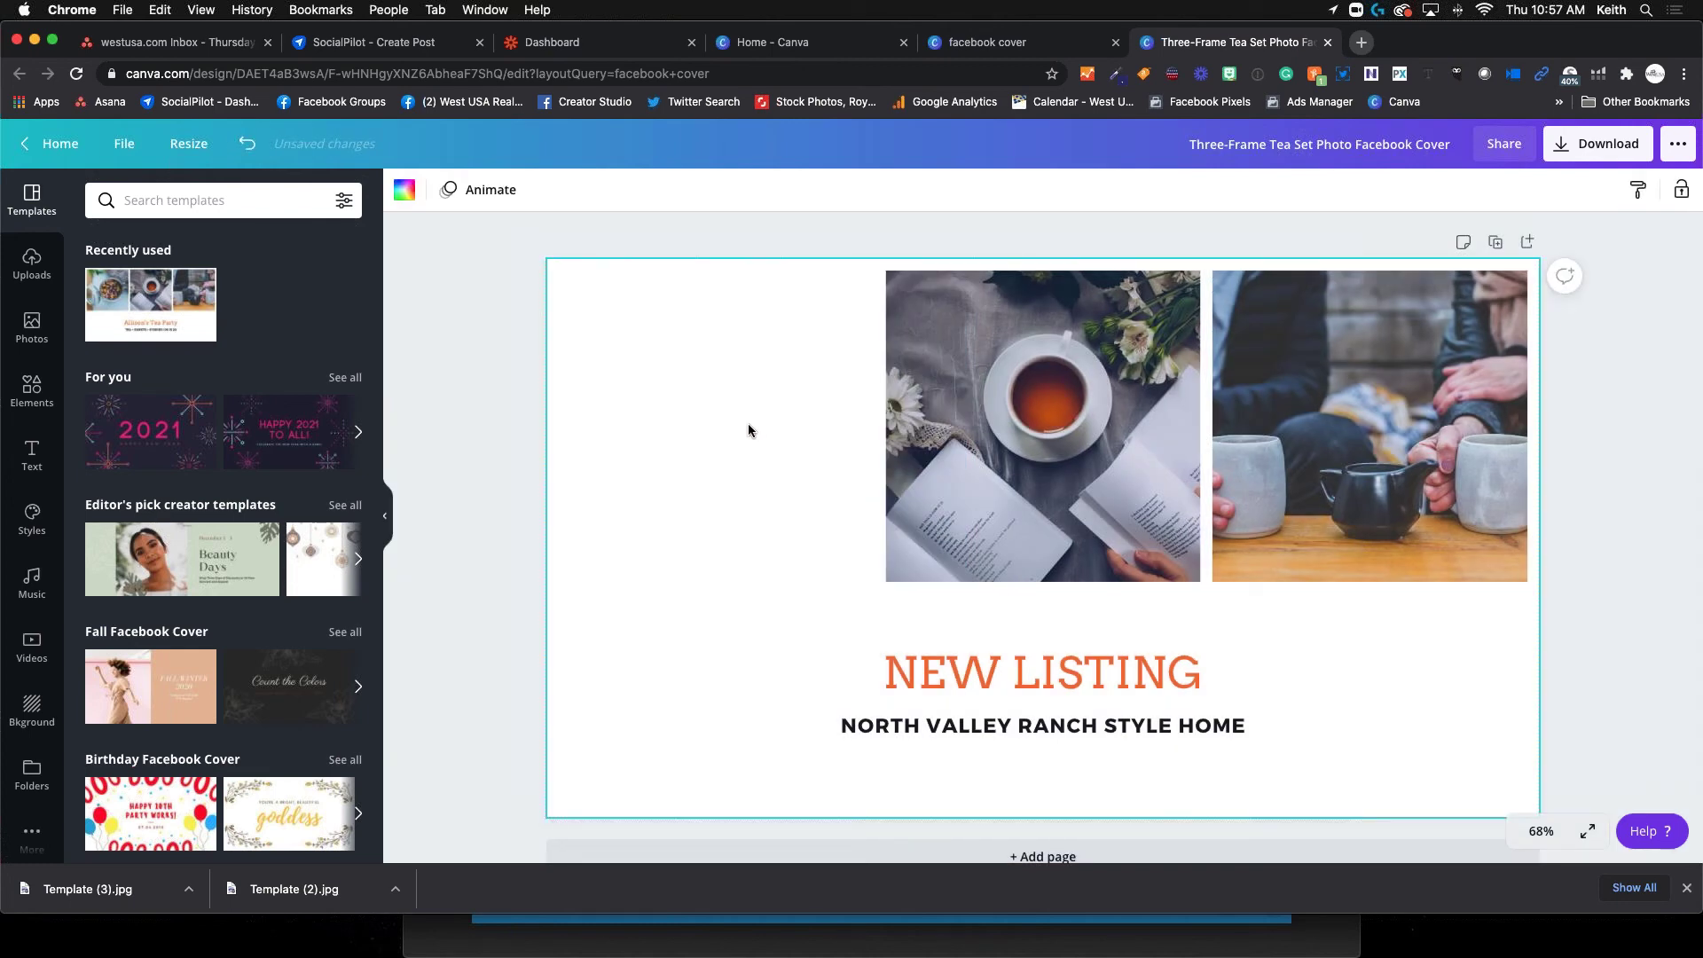
Duplicate the middle teacup photo into the empty left slot and check its crop
{"action": "left_click", "coordinate": [1009, 434]}
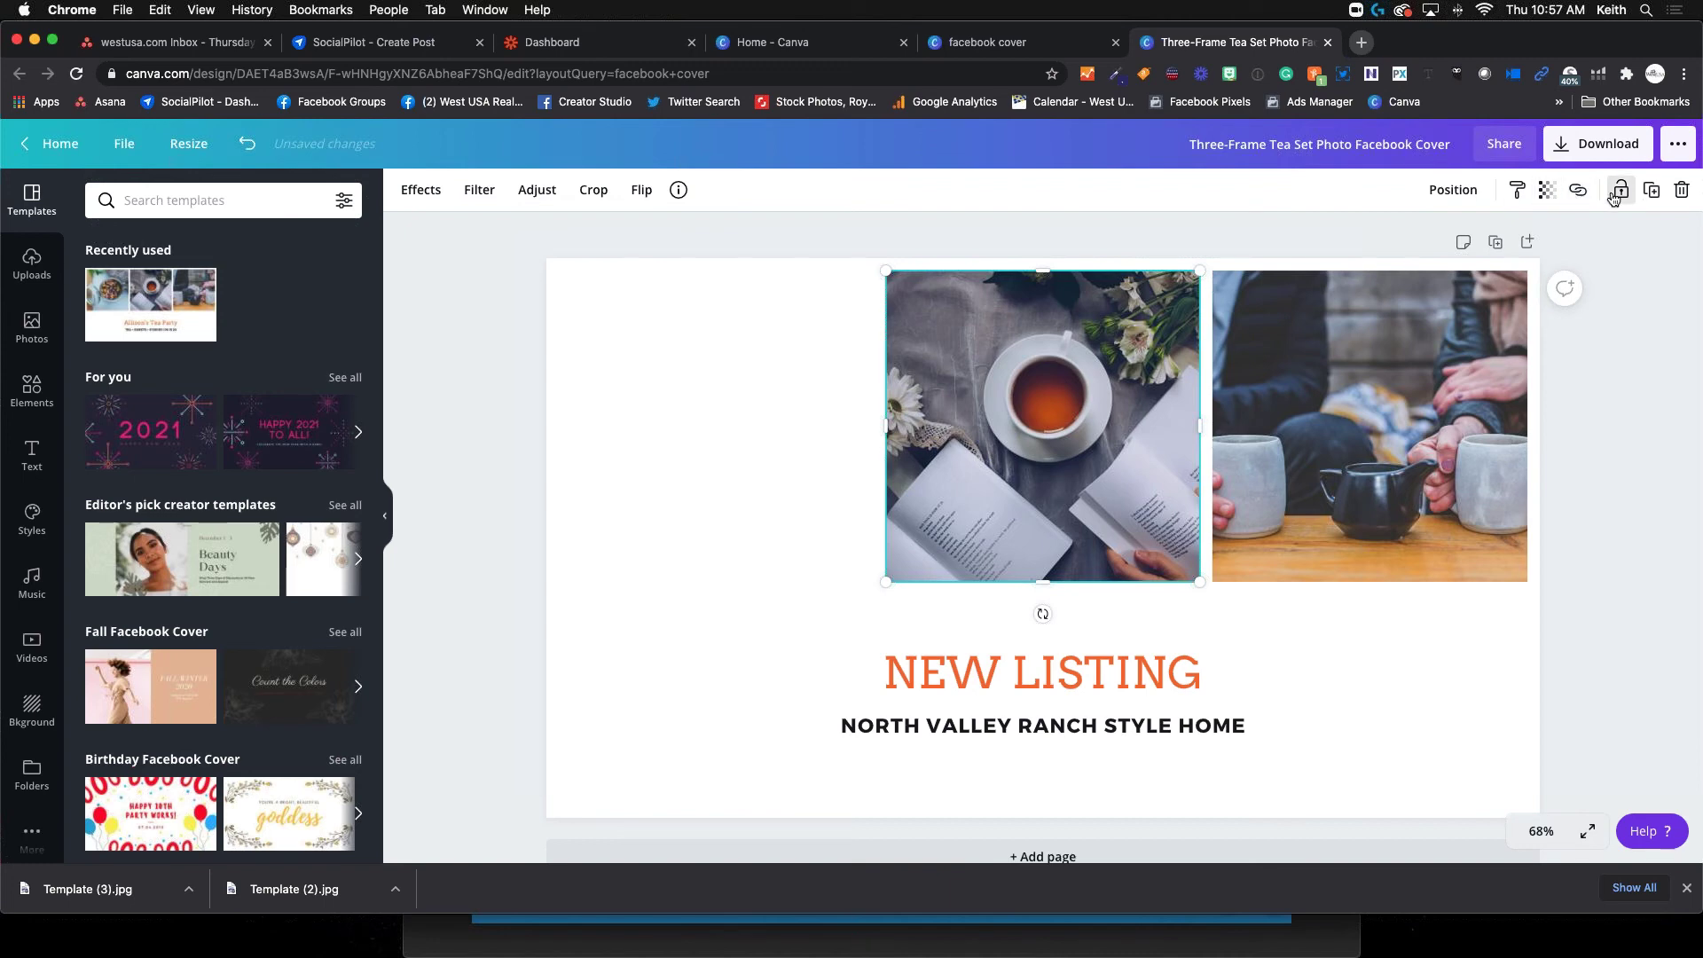
{"action": "left_click", "coordinate": [1652, 197]}
{"action": "left_click_drag", "start_coordinate": [1169, 404], "coordinate": [760, 380]}
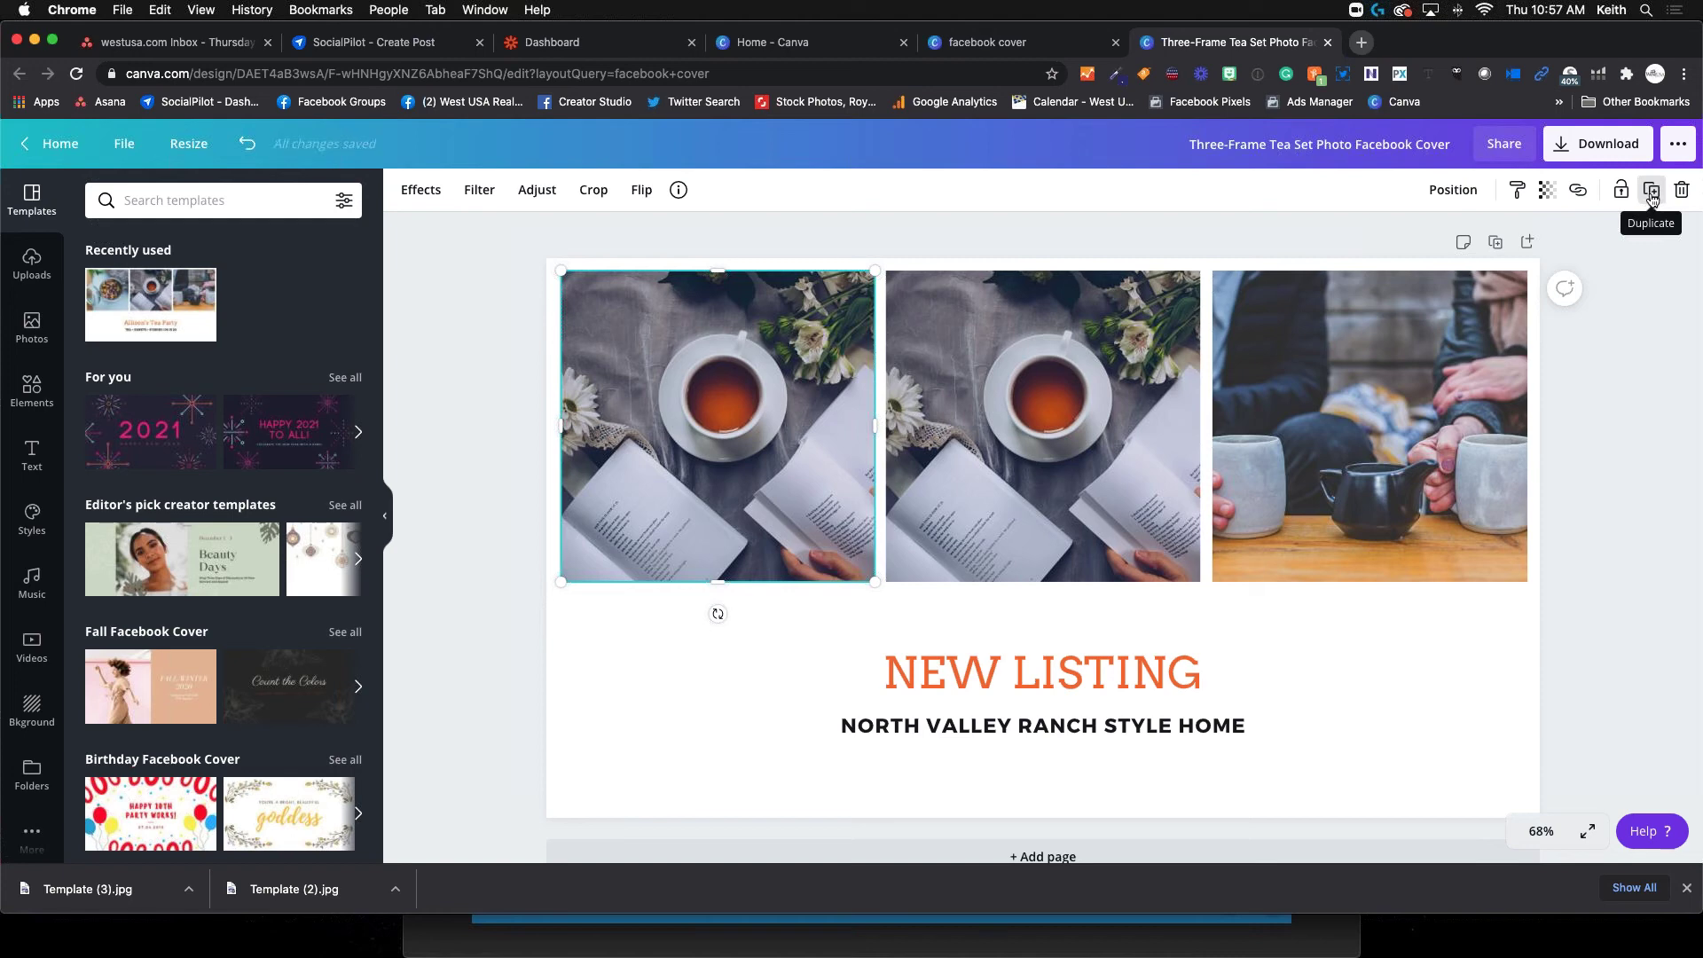
{"action": "double_click", "coordinate": [788, 418]}
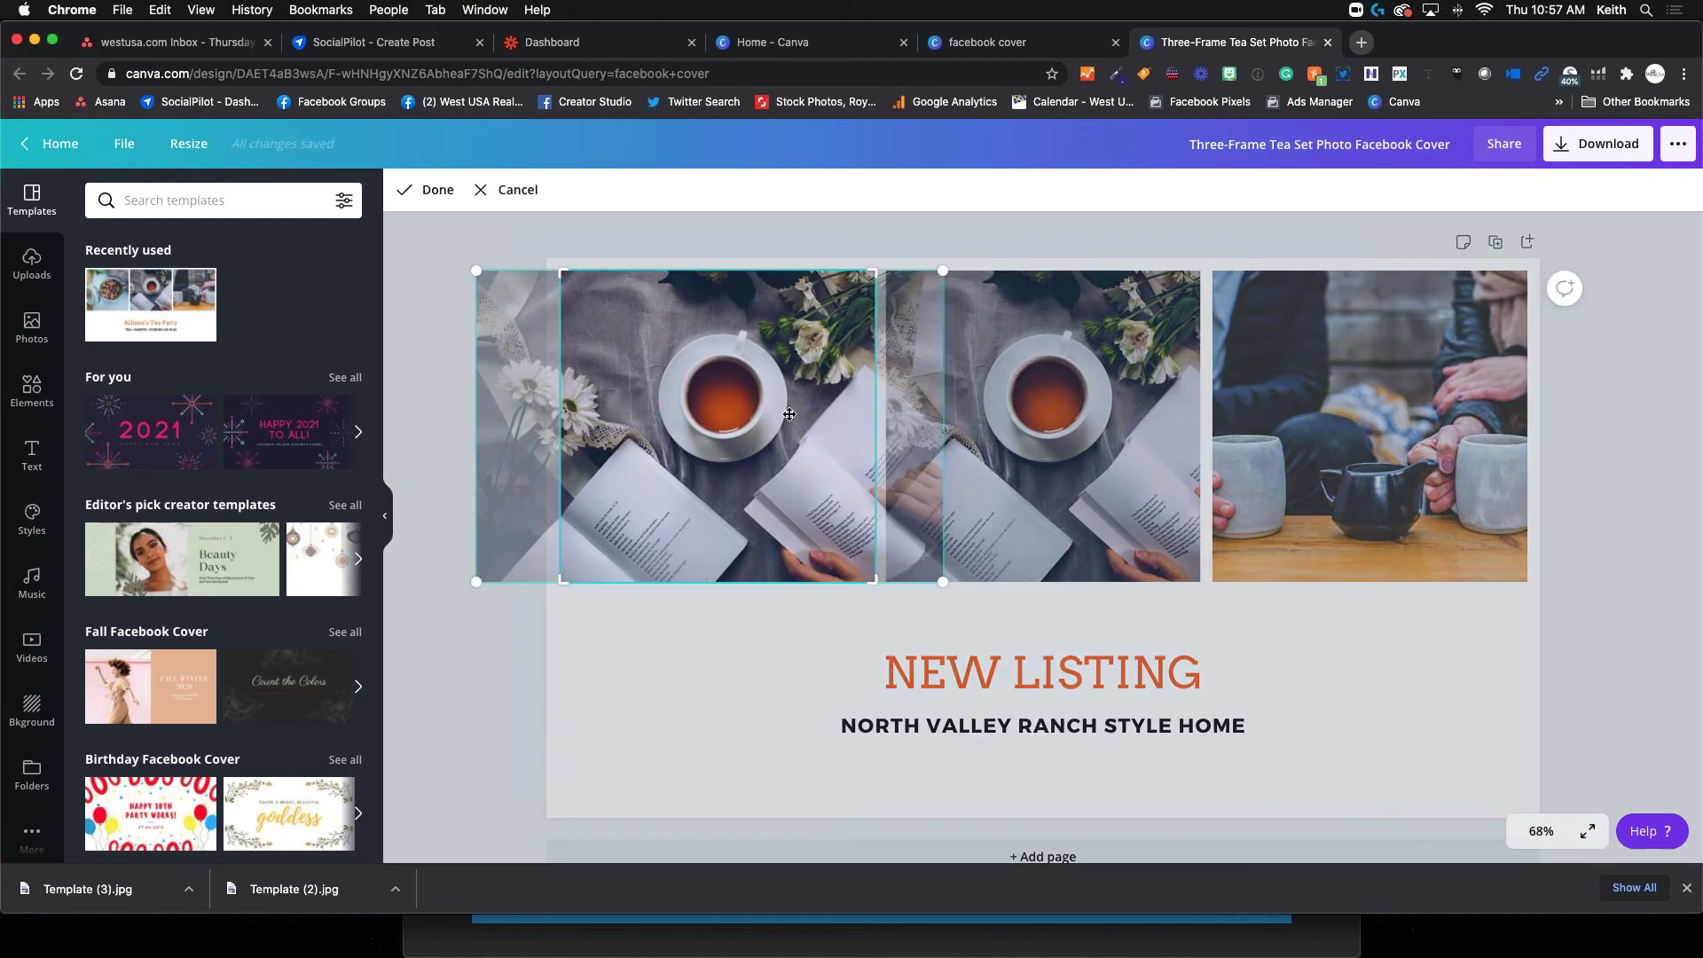
{"action": "left_click", "coordinate": [762, 614]}
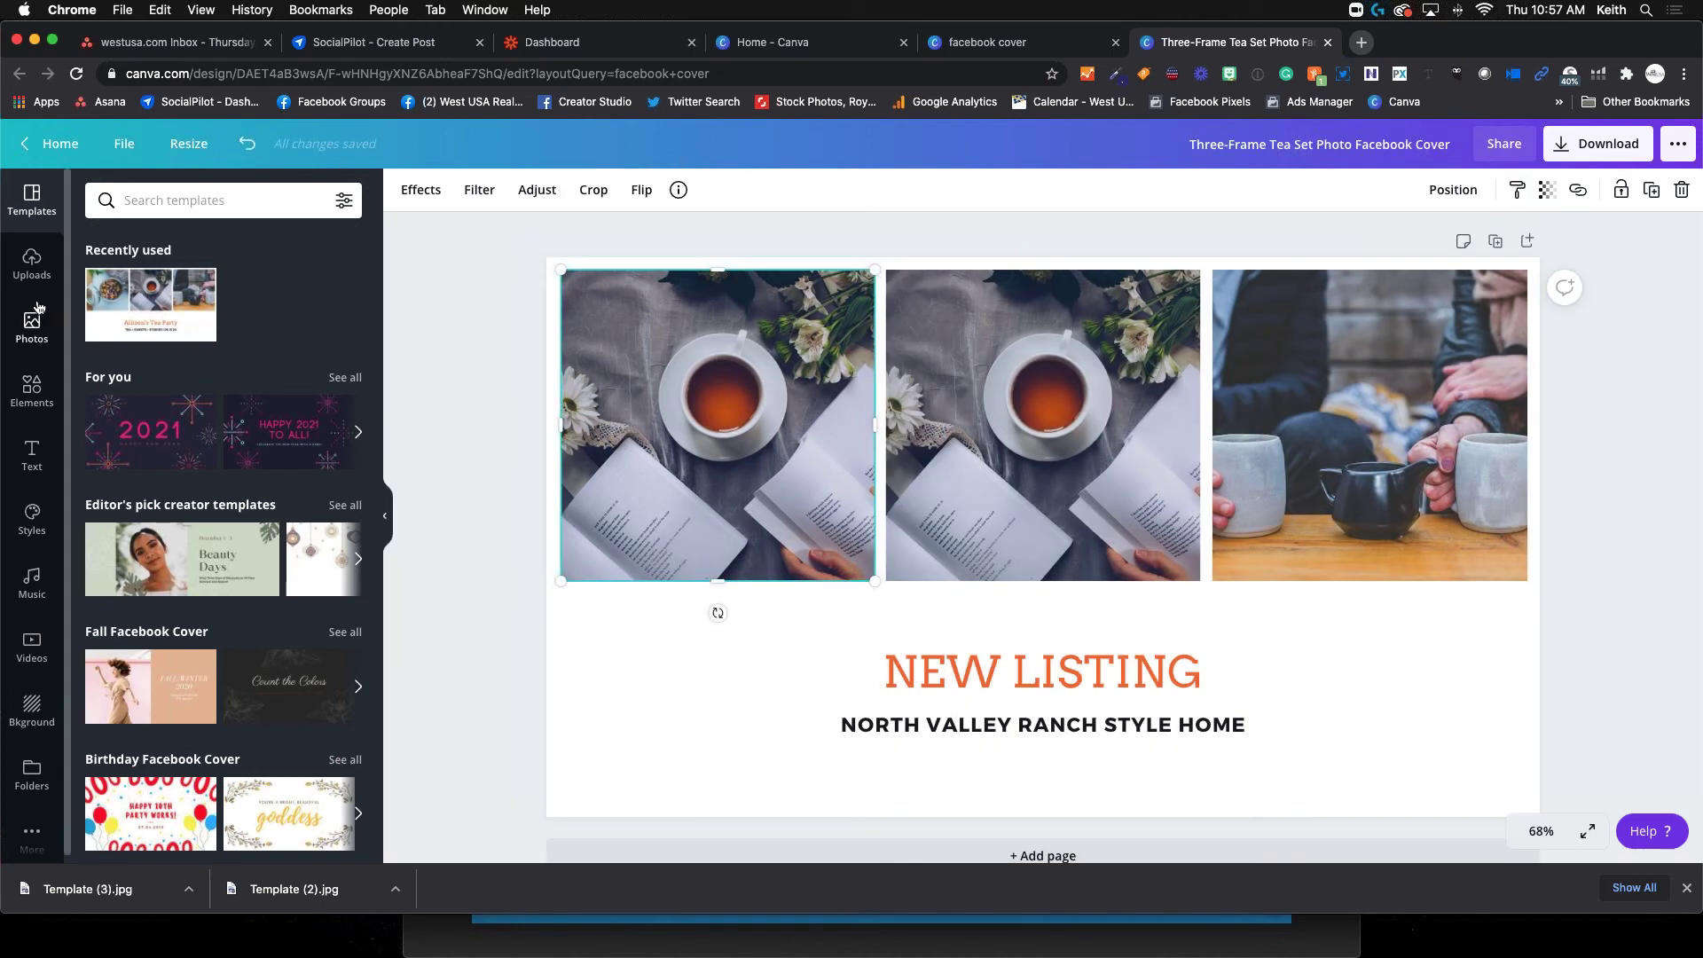
Remove the tea image from the left slot and add the uploaded house photo at top-left
{"action": "left_click", "coordinate": [32, 263]}
{"action": "mouse_move", "coordinate": [299, 556]}
{"action": "left_click_drag", "start_coordinate": [299, 554], "coordinate": [688, 424]}
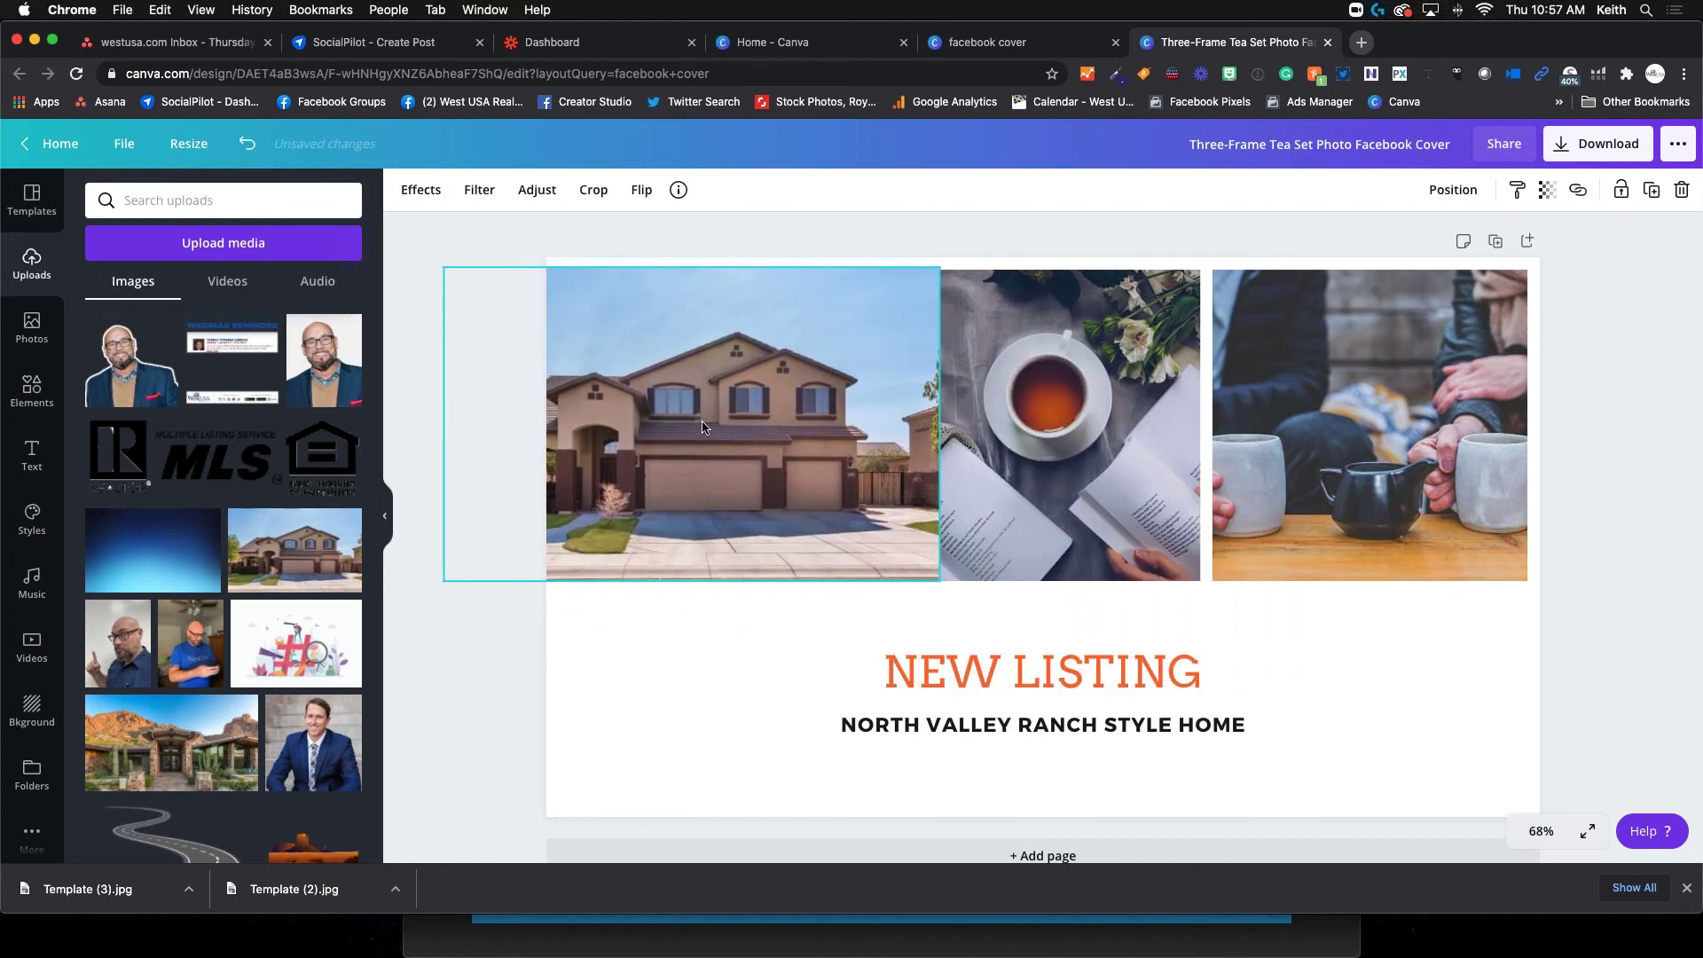
{"action": "key", "text": "super+z"}
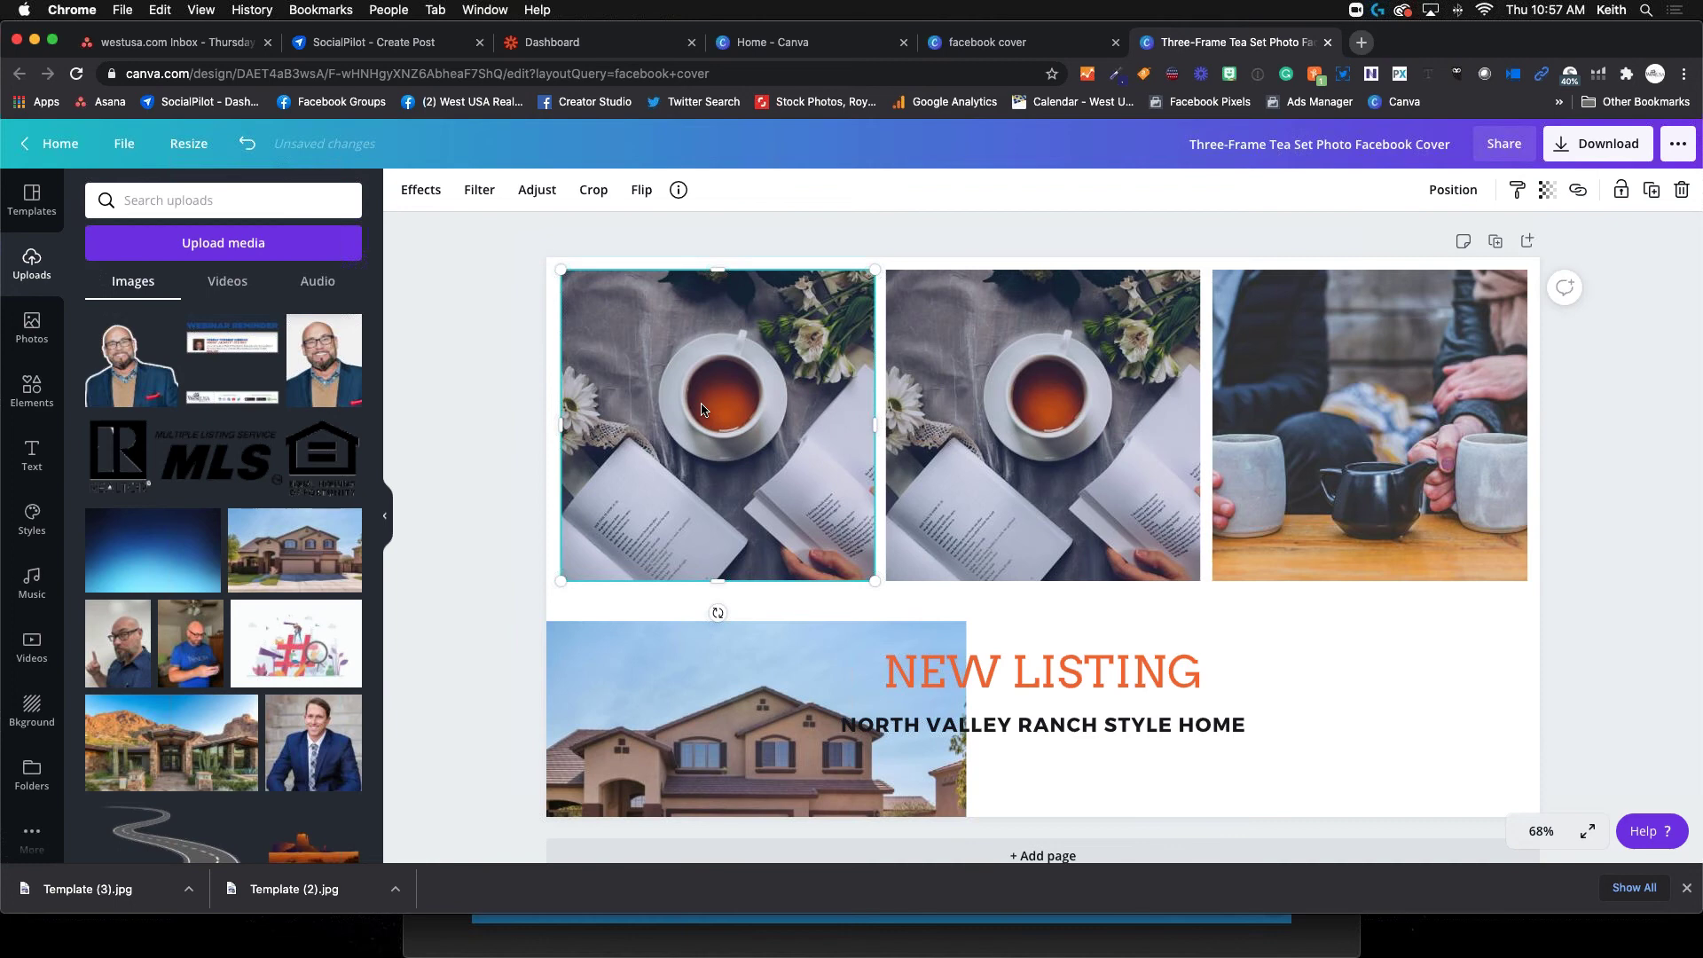
{"action": "double_click", "coordinate": [700, 409]}
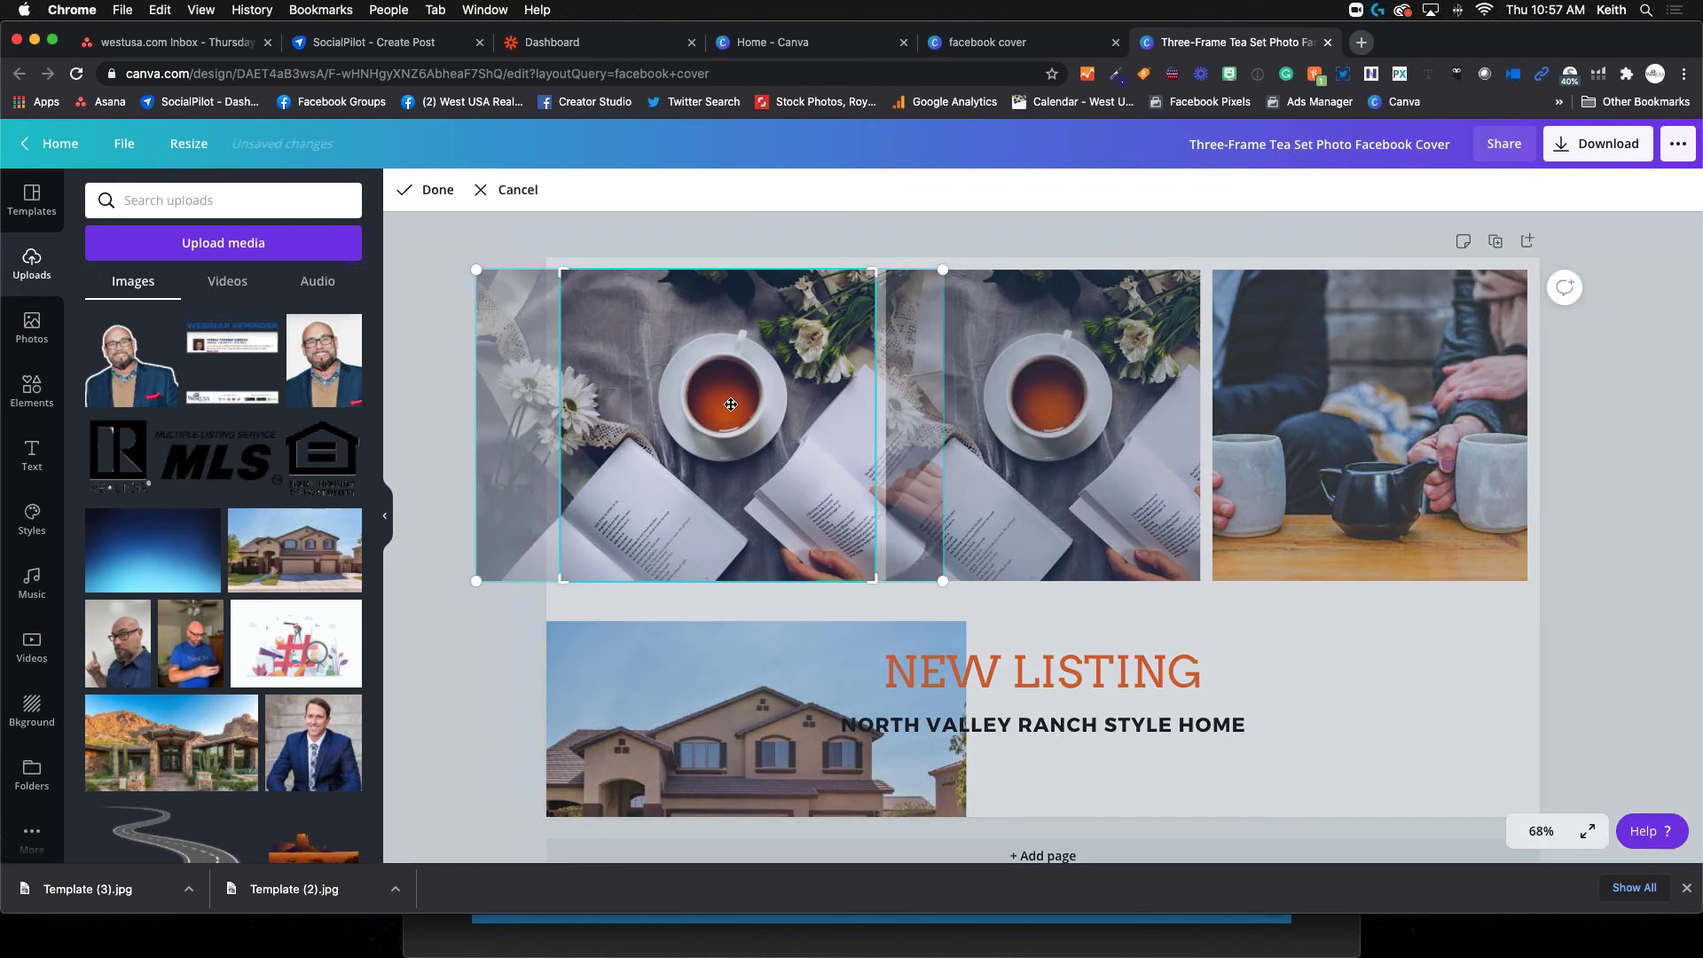
{"action": "key", "text": "Delete"}
{"action": "left_click", "coordinate": [940, 781]}
{"action": "left_click_drag", "start_coordinate": [689, 513], "coordinate": [716, 373]}
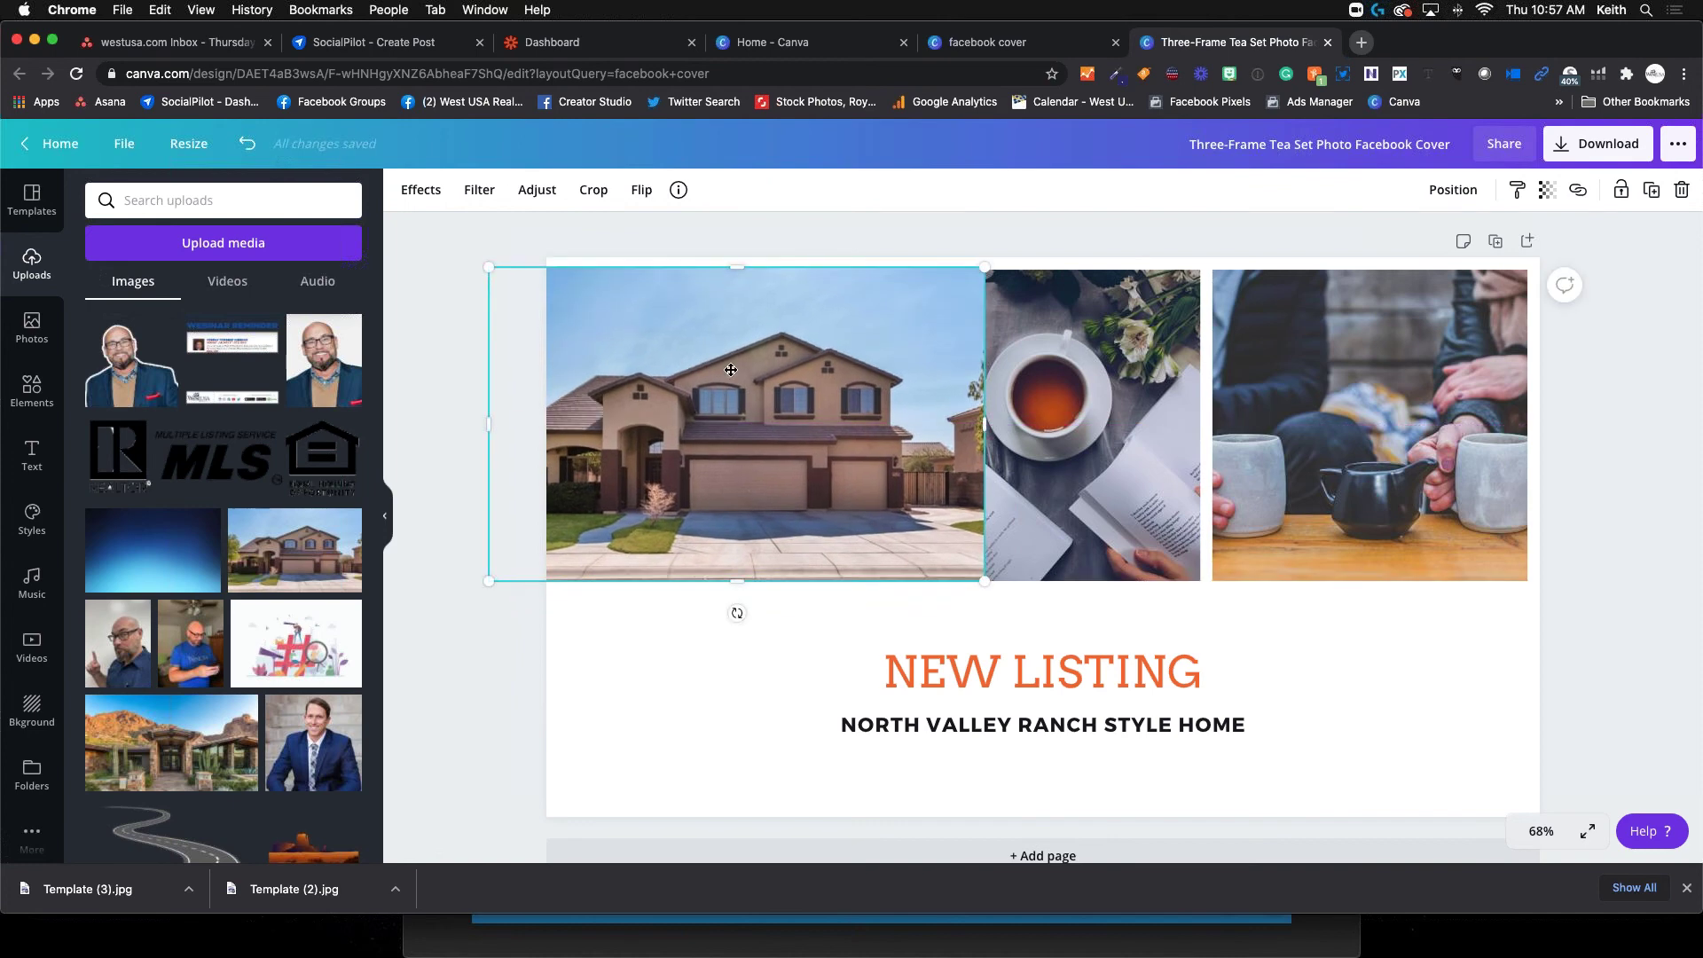
Crop, narrow and reposition the house photo to fit the left slot
{"action": "double_click", "coordinate": [731, 370]}
{"action": "key", "text": "Return"}
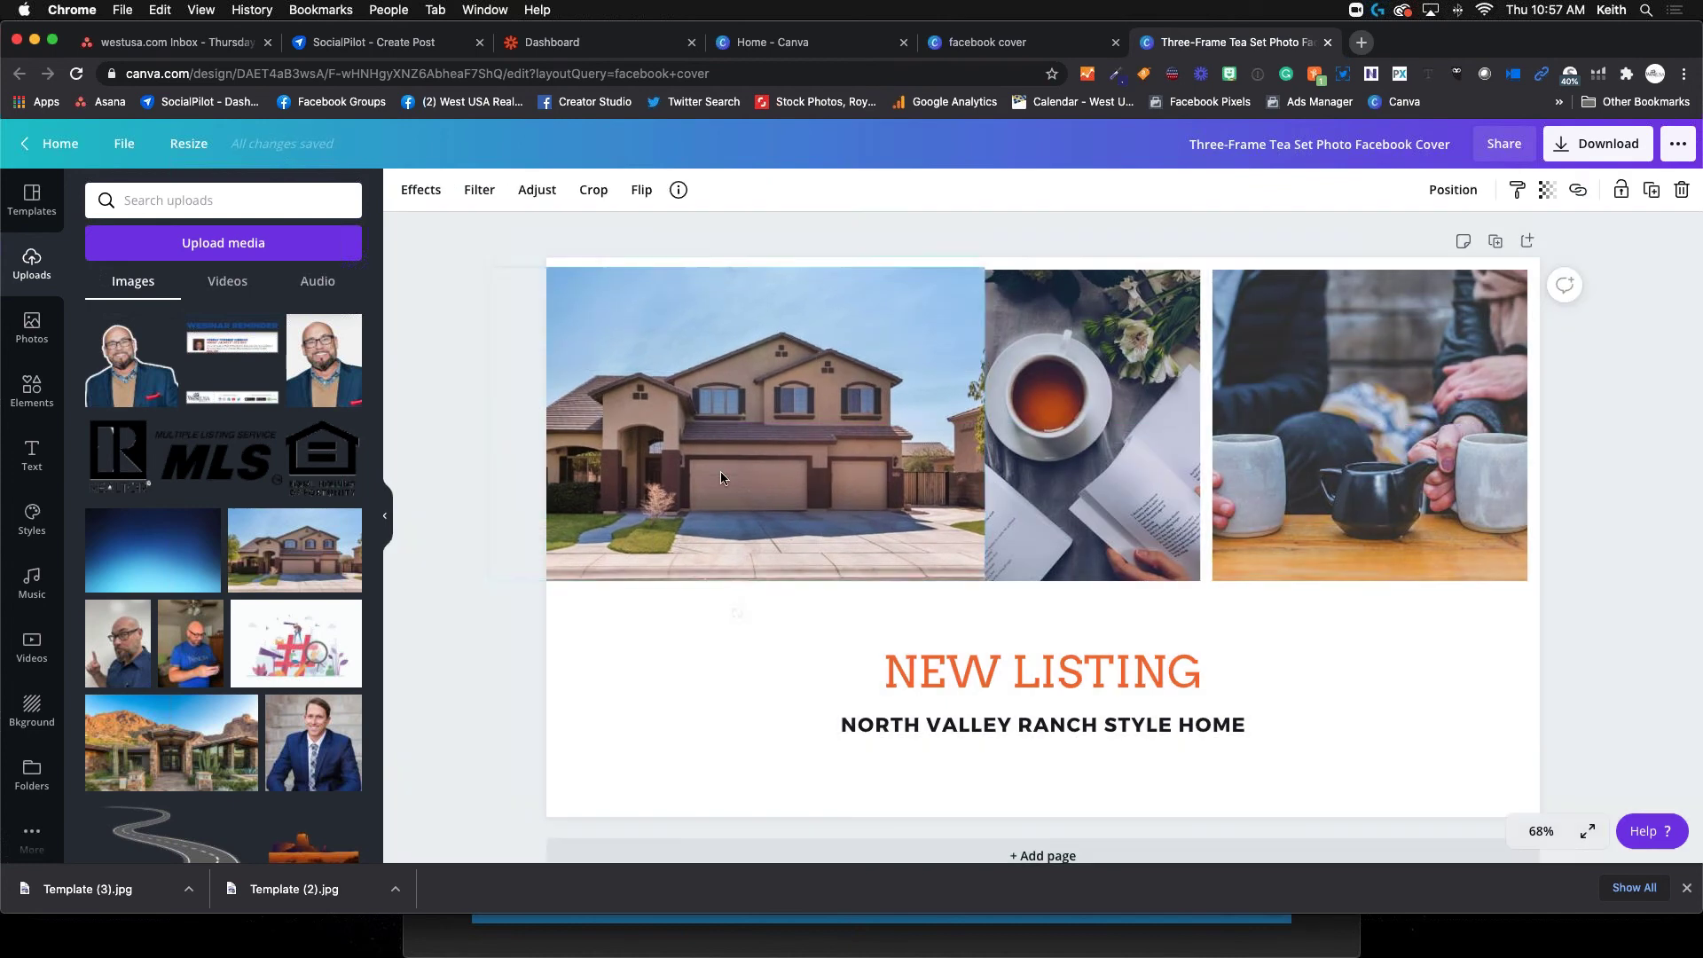
{"action": "double_click", "coordinate": [748, 463]}
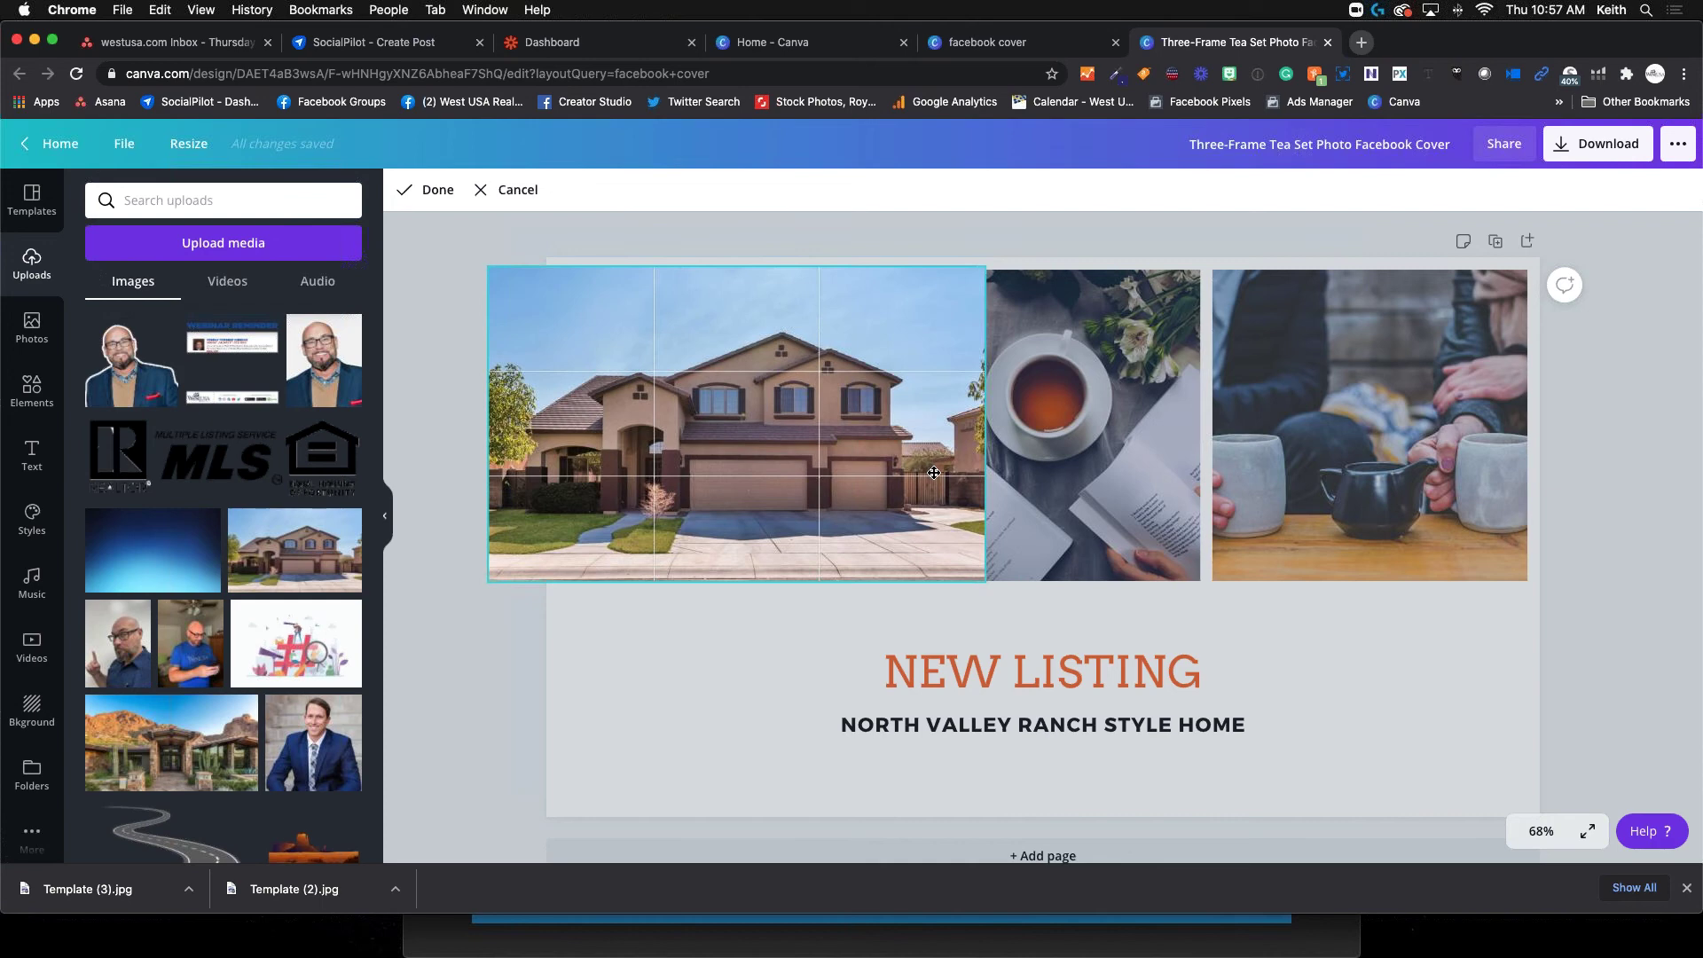
{"action": "left_click_drag", "start_coordinate": [777, 480], "coordinate": [940, 623]}
{"action": "key", "text": "Return"}
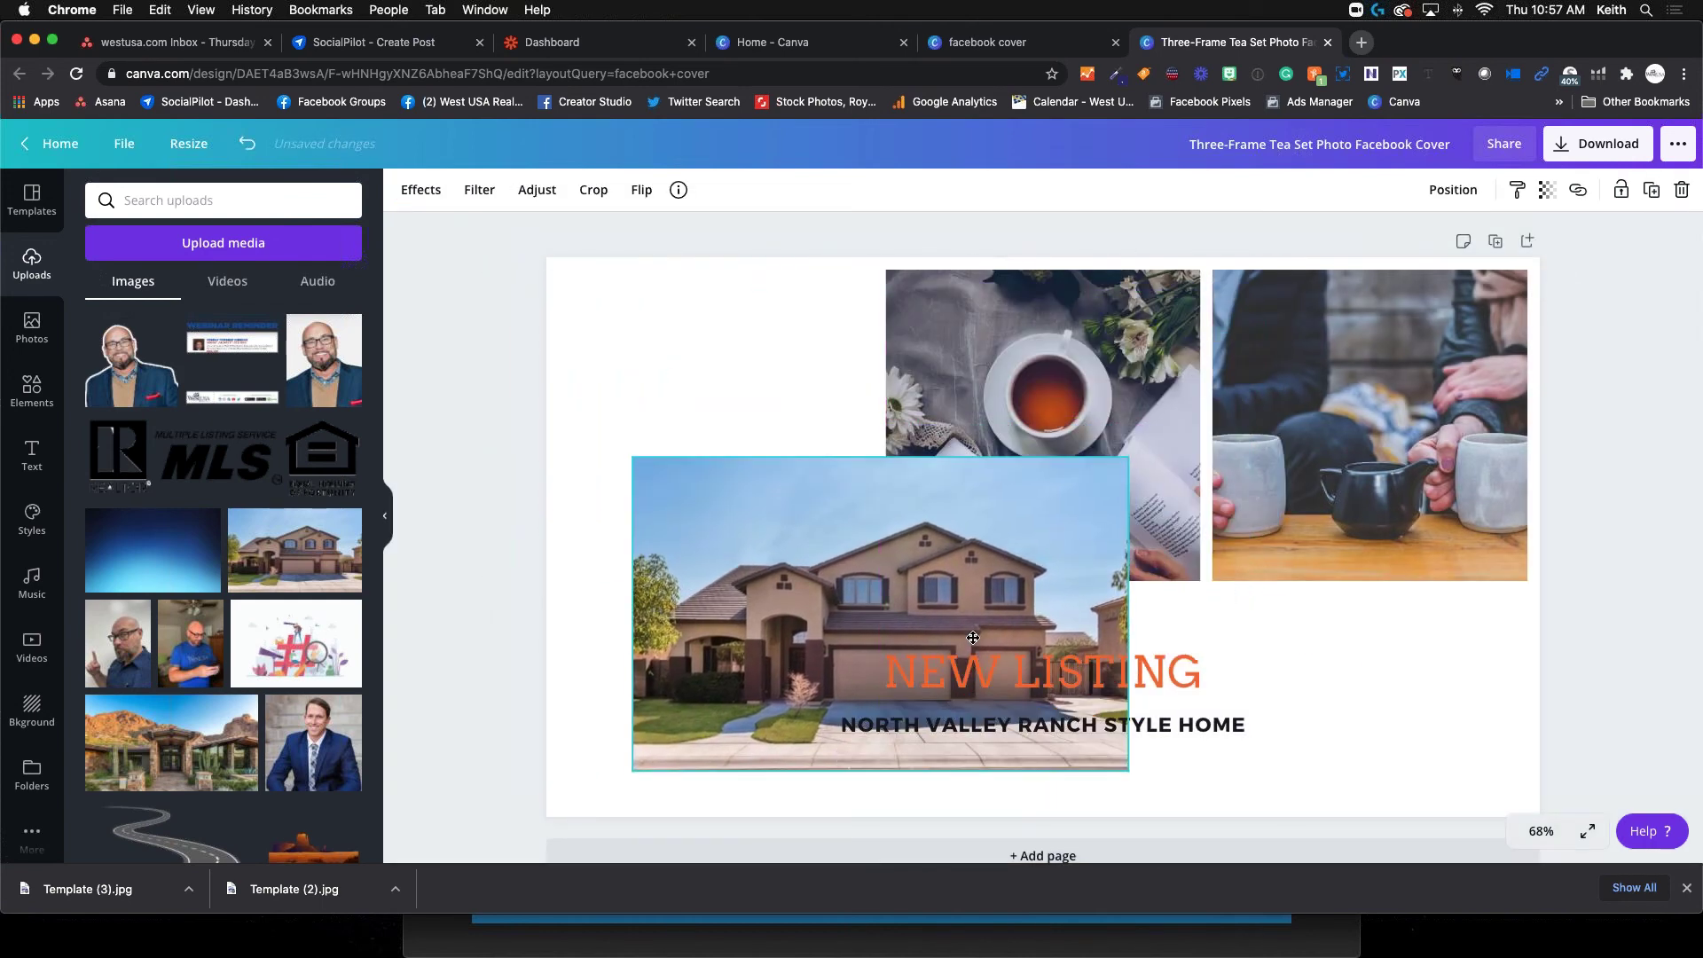
{"action": "left_click_drag", "start_coordinate": [1124, 635], "coordinate": [980, 636]}
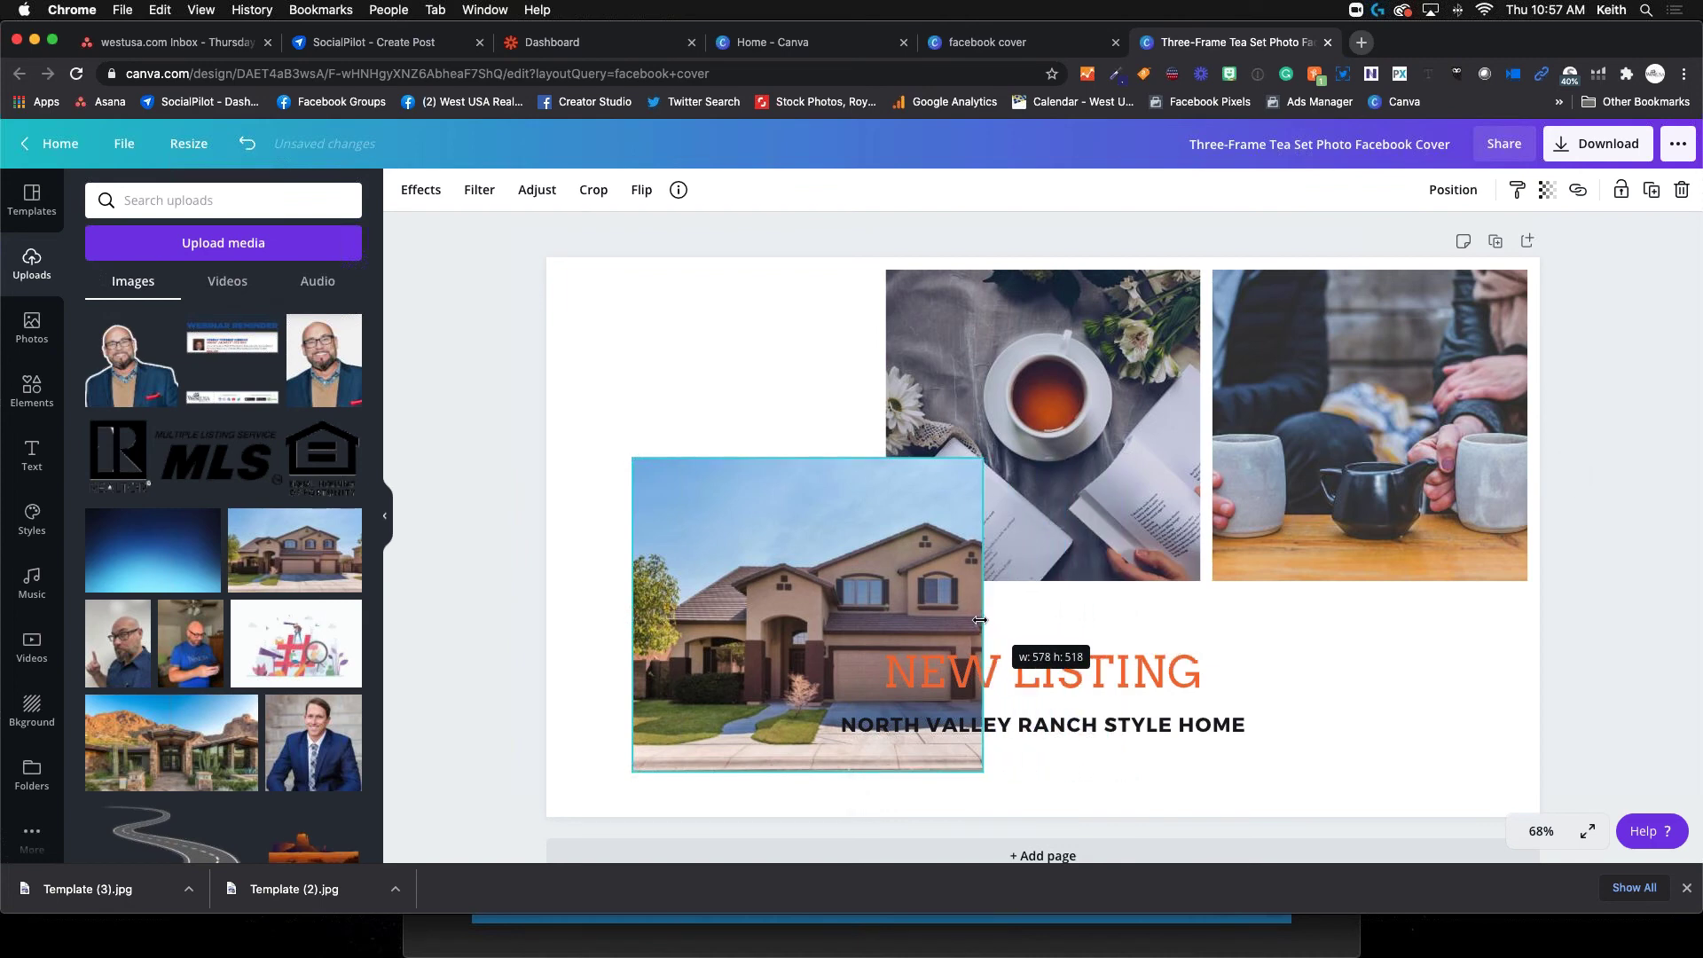
{"action": "double_click", "coordinate": [845, 625]}
{"action": "left_click_drag", "start_coordinate": [844, 625], "coordinate": [776, 611]}
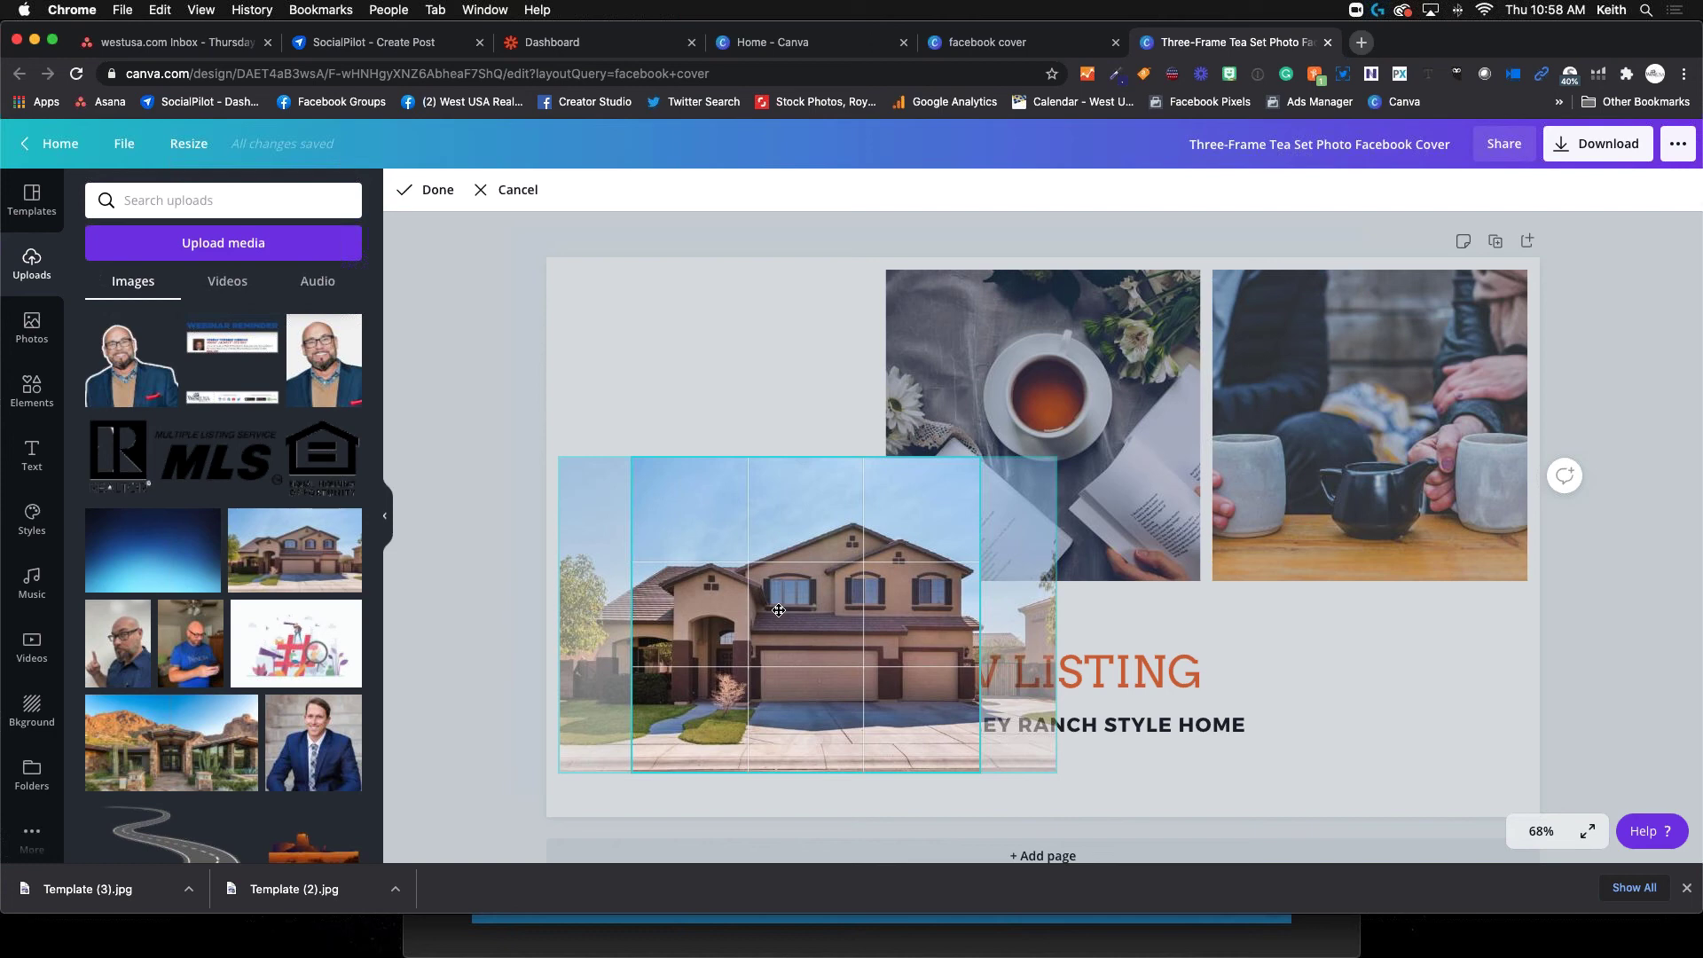
{"action": "key", "text": "Return"}
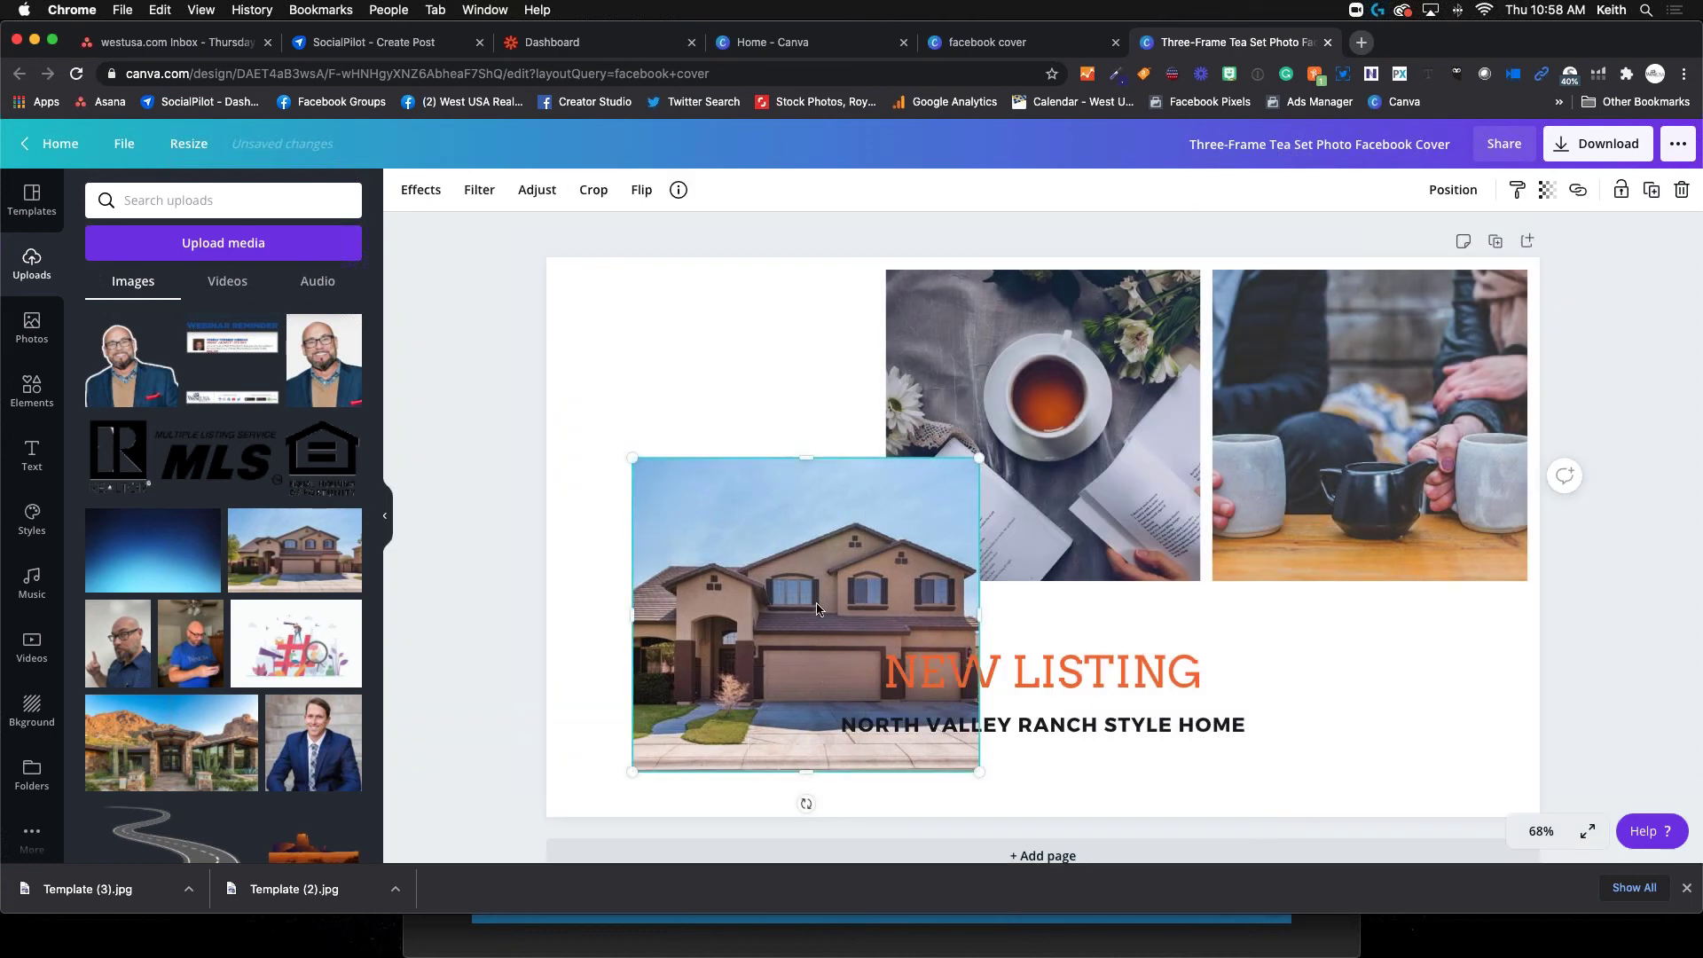
{"action": "left_click_drag", "start_coordinate": [779, 610], "coordinate": [736, 433]}
{"action": "left_click_drag", "start_coordinate": [719, 621], "coordinate": [738, 620]}
Delete the house, tea and couple photos, leaving only the NEW LISTING headings
{"action": "left_click_drag", "start_coordinate": [913, 443], "coordinate": [854, 443]}
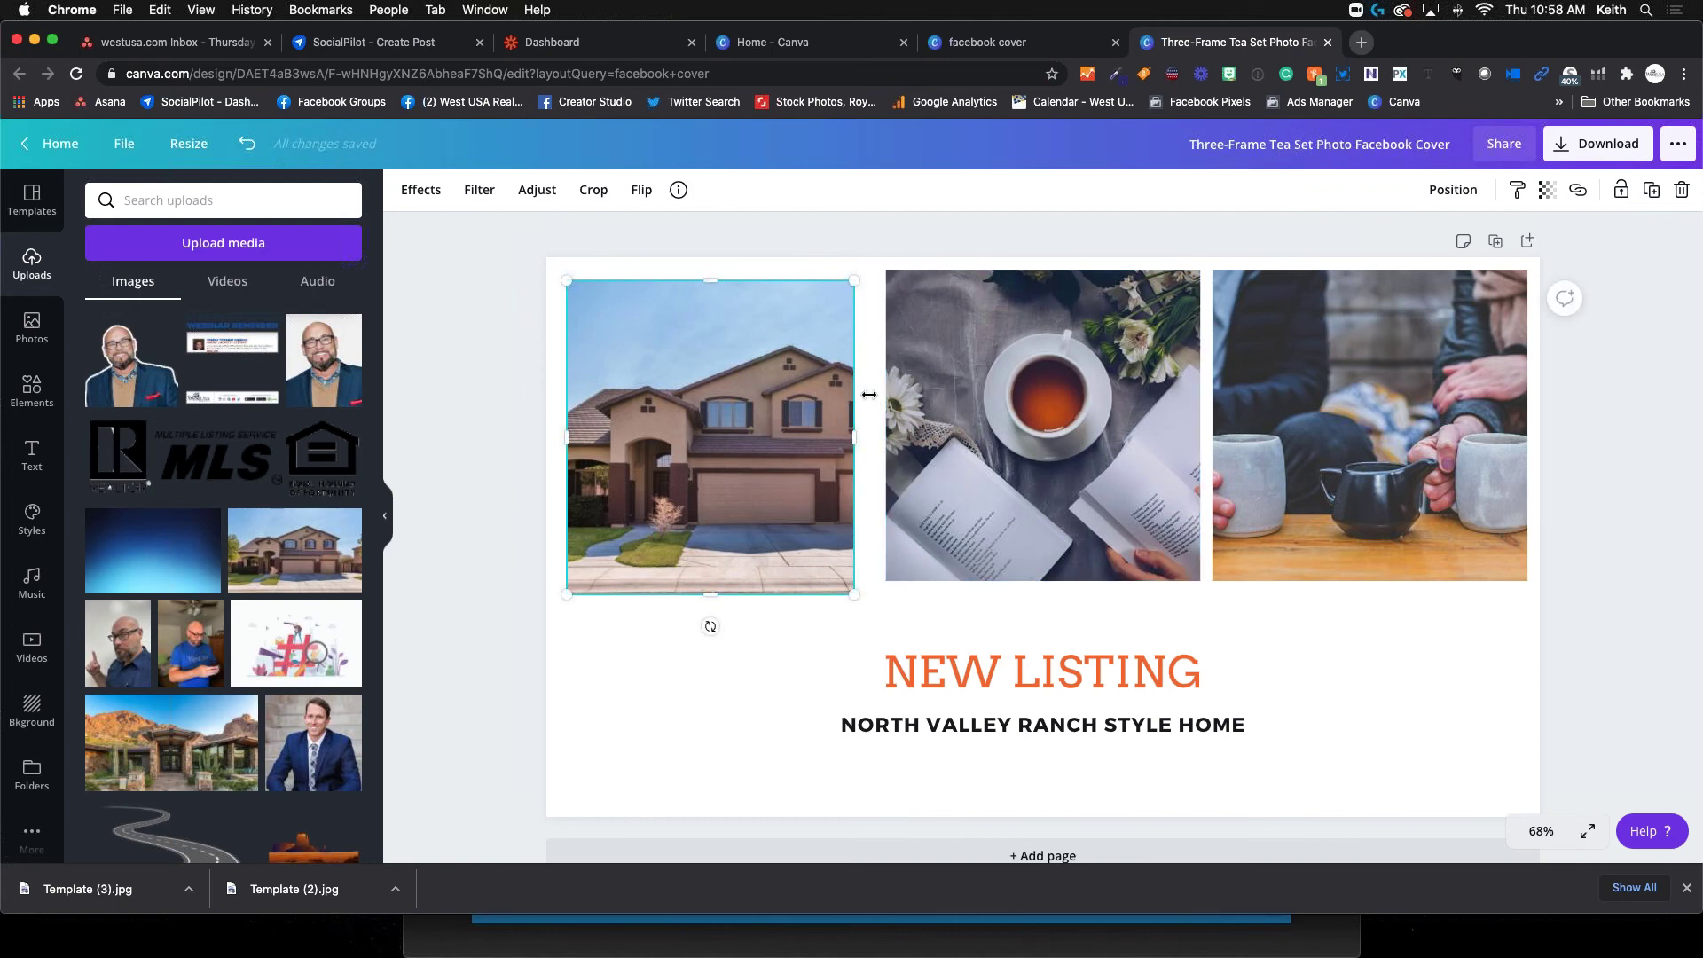
{"action": "key", "text": "Delete"}
{"action": "left_click", "coordinate": [1154, 366]}
{"action": "key", "text": "Delete"}
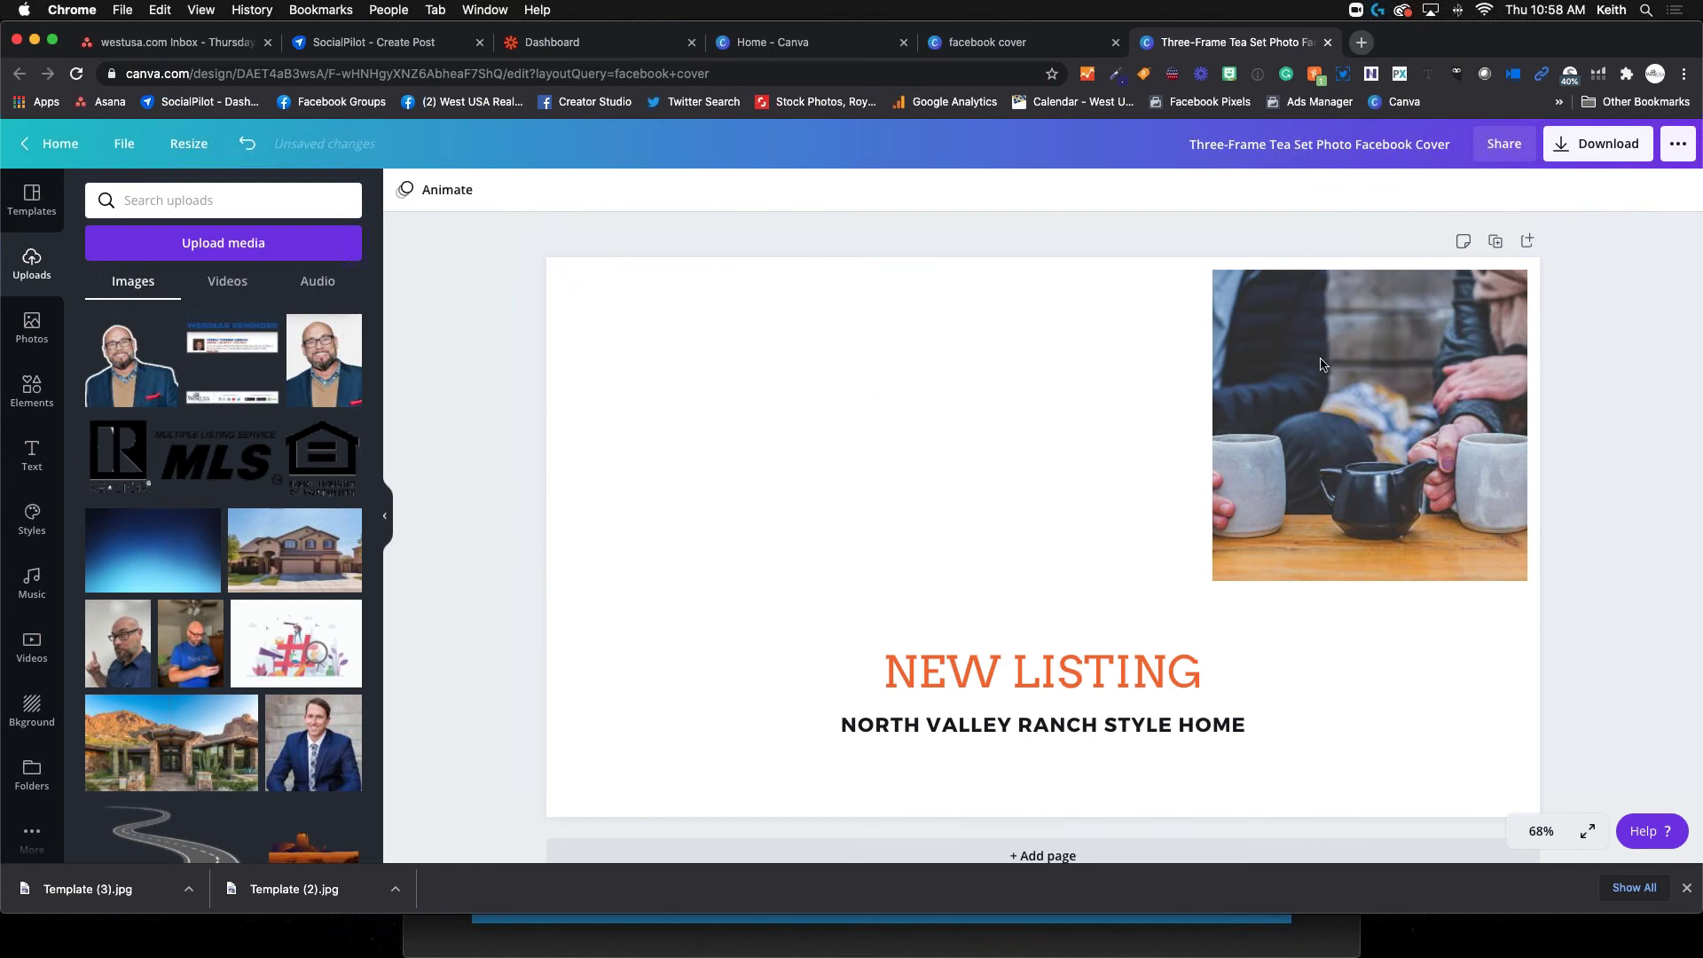
{"action": "left_click", "coordinate": [1343, 366]}
{"action": "key", "text": "Delete"}
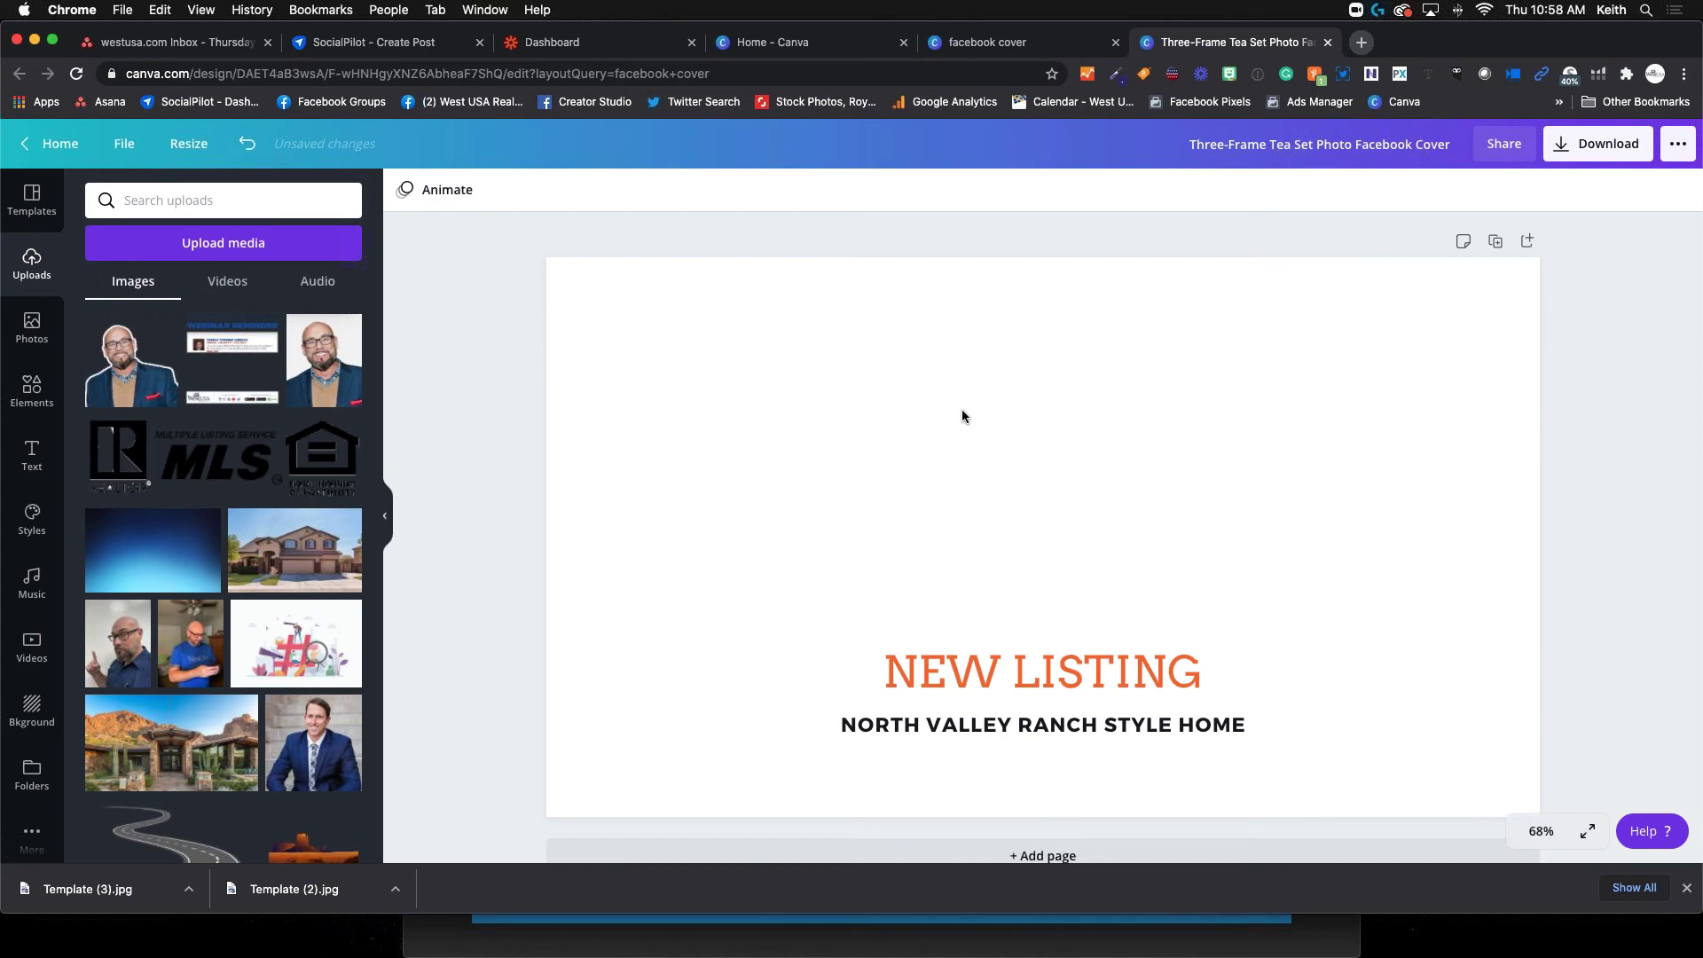
Browse the full Frames collection under Elements
{"action": "left_click", "coordinate": [34, 392]}
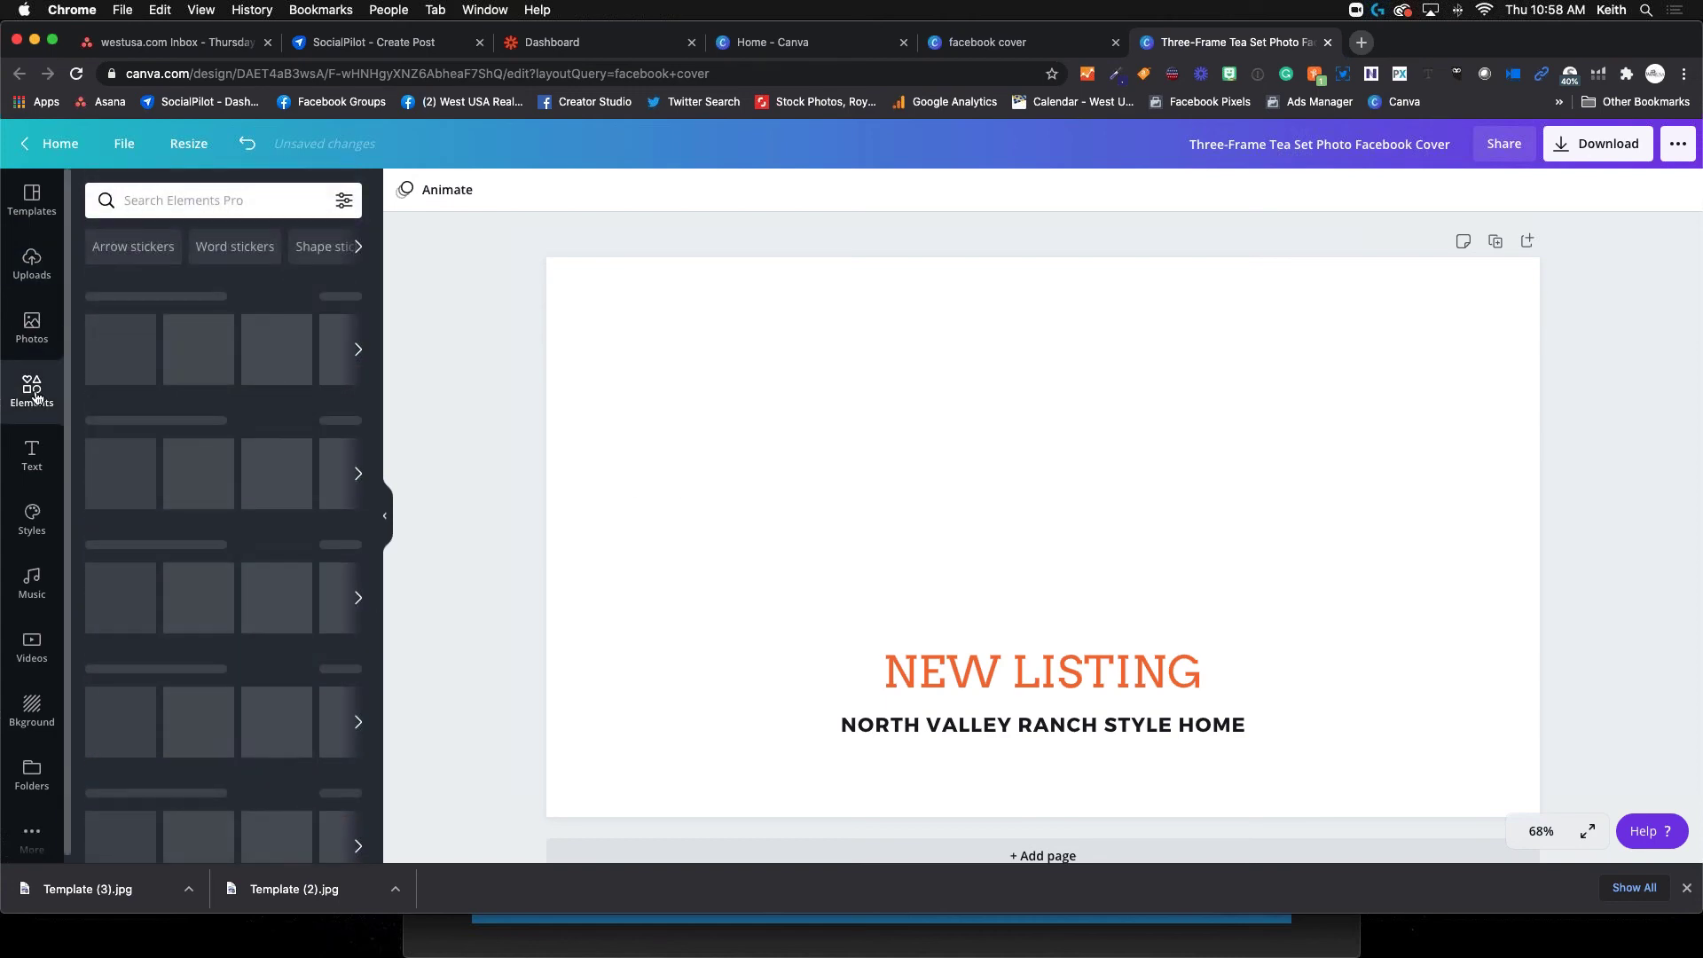
{"action": "scroll", "coordinate": [213, 594], "scroll_direction": "down", "scroll_amount": 3}
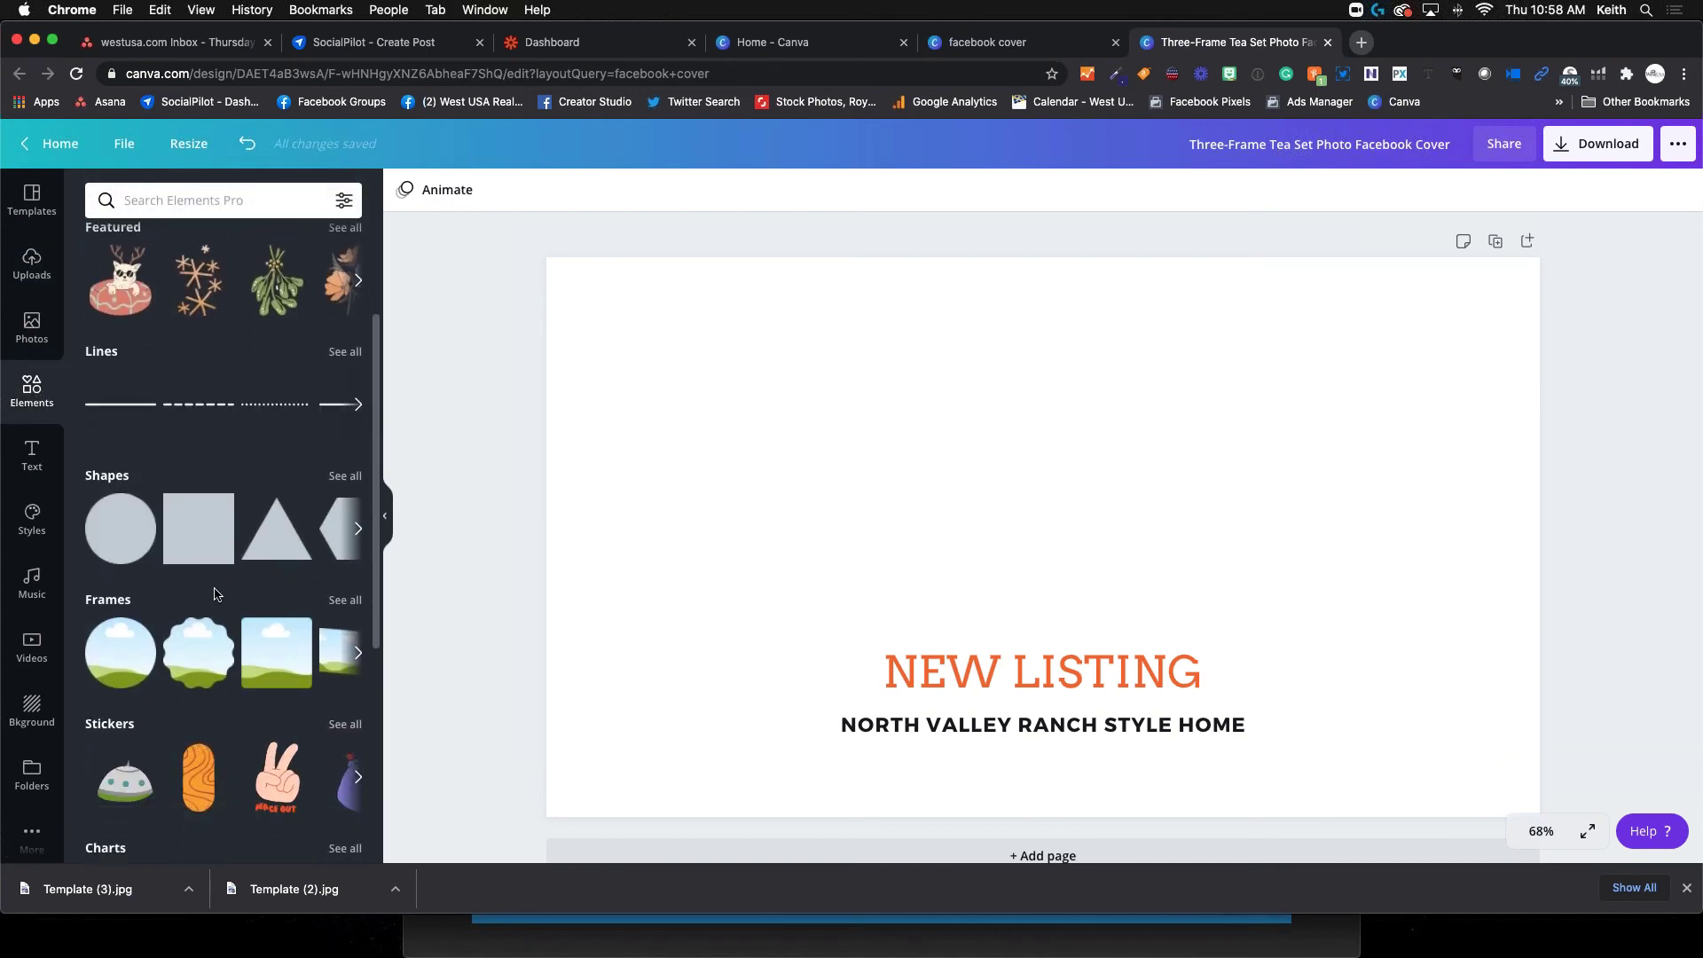
{"action": "left_click", "coordinate": [345, 600]}
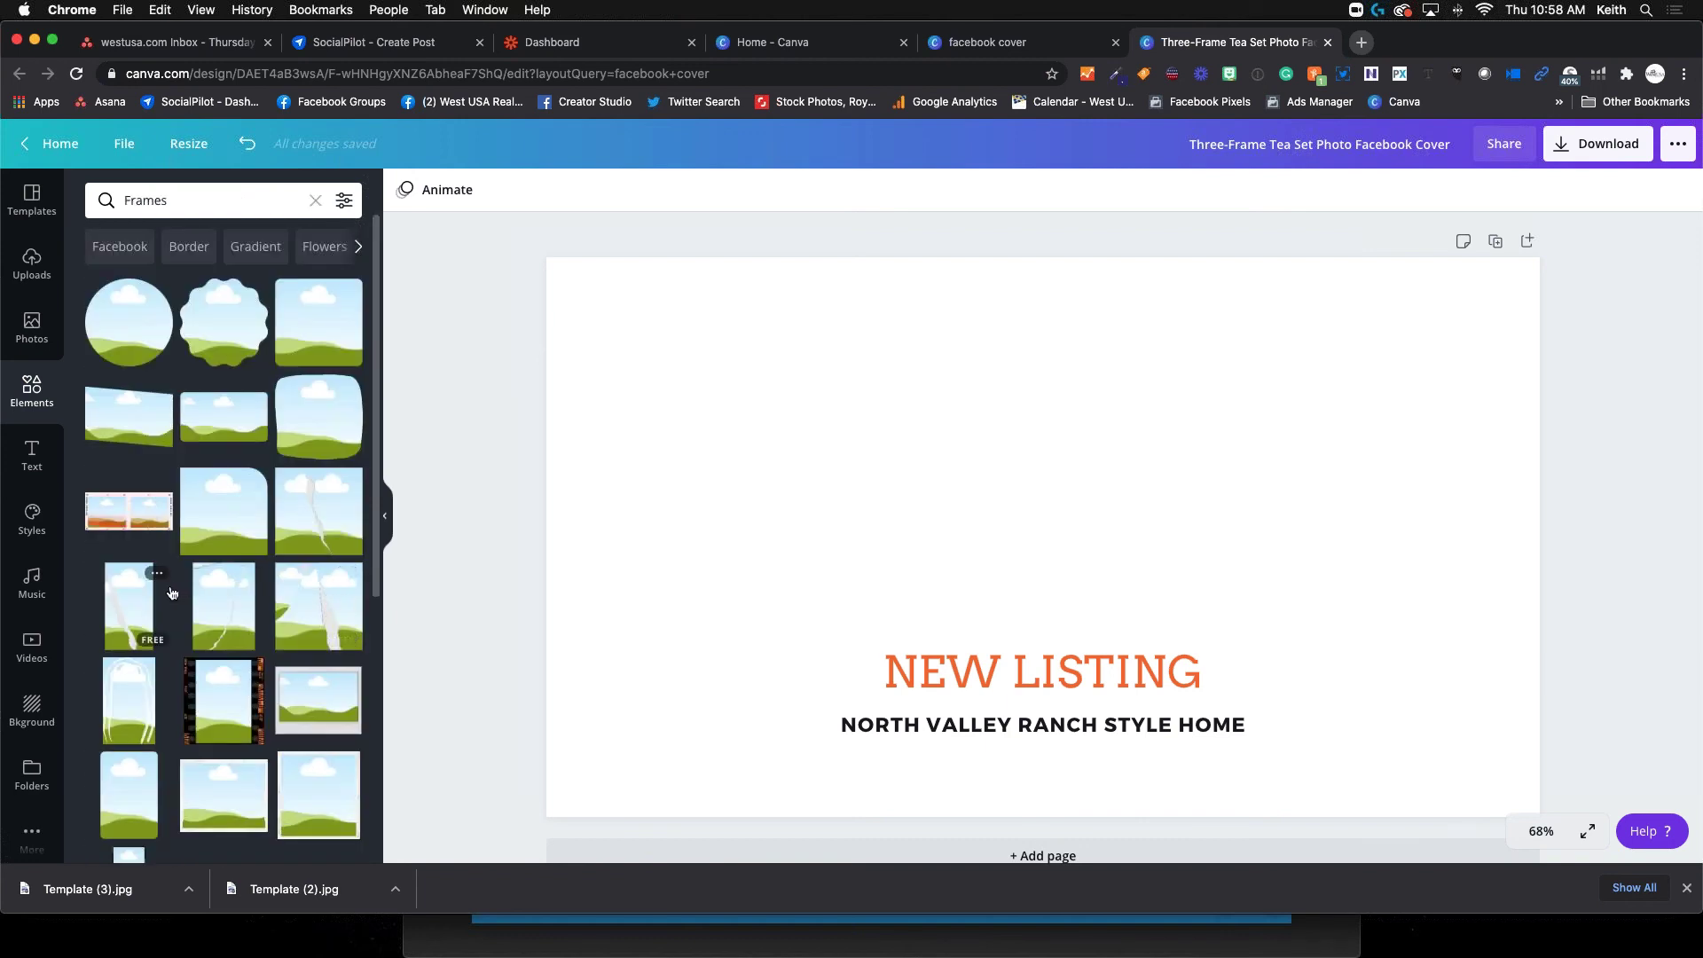
{"action": "scroll", "coordinate": [173, 594], "scroll_direction": "down", "scroll_amount": 5}
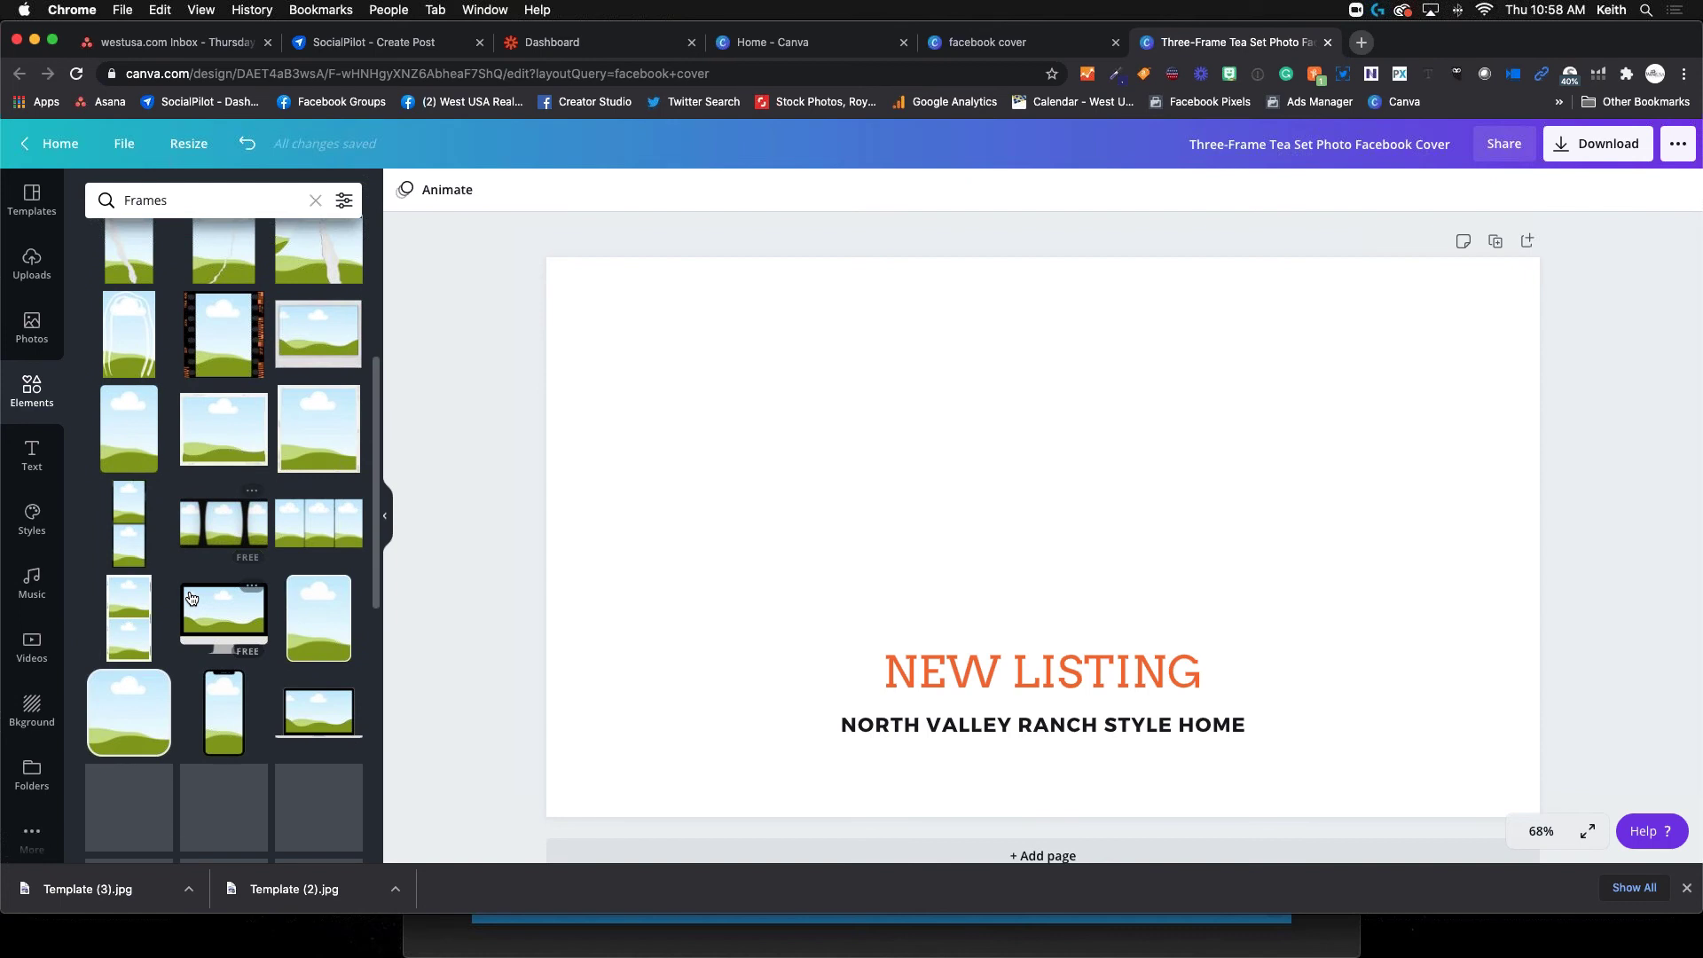
{"action": "scroll", "coordinate": [178, 657], "scroll_direction": "down", "scroll_amount": 4}
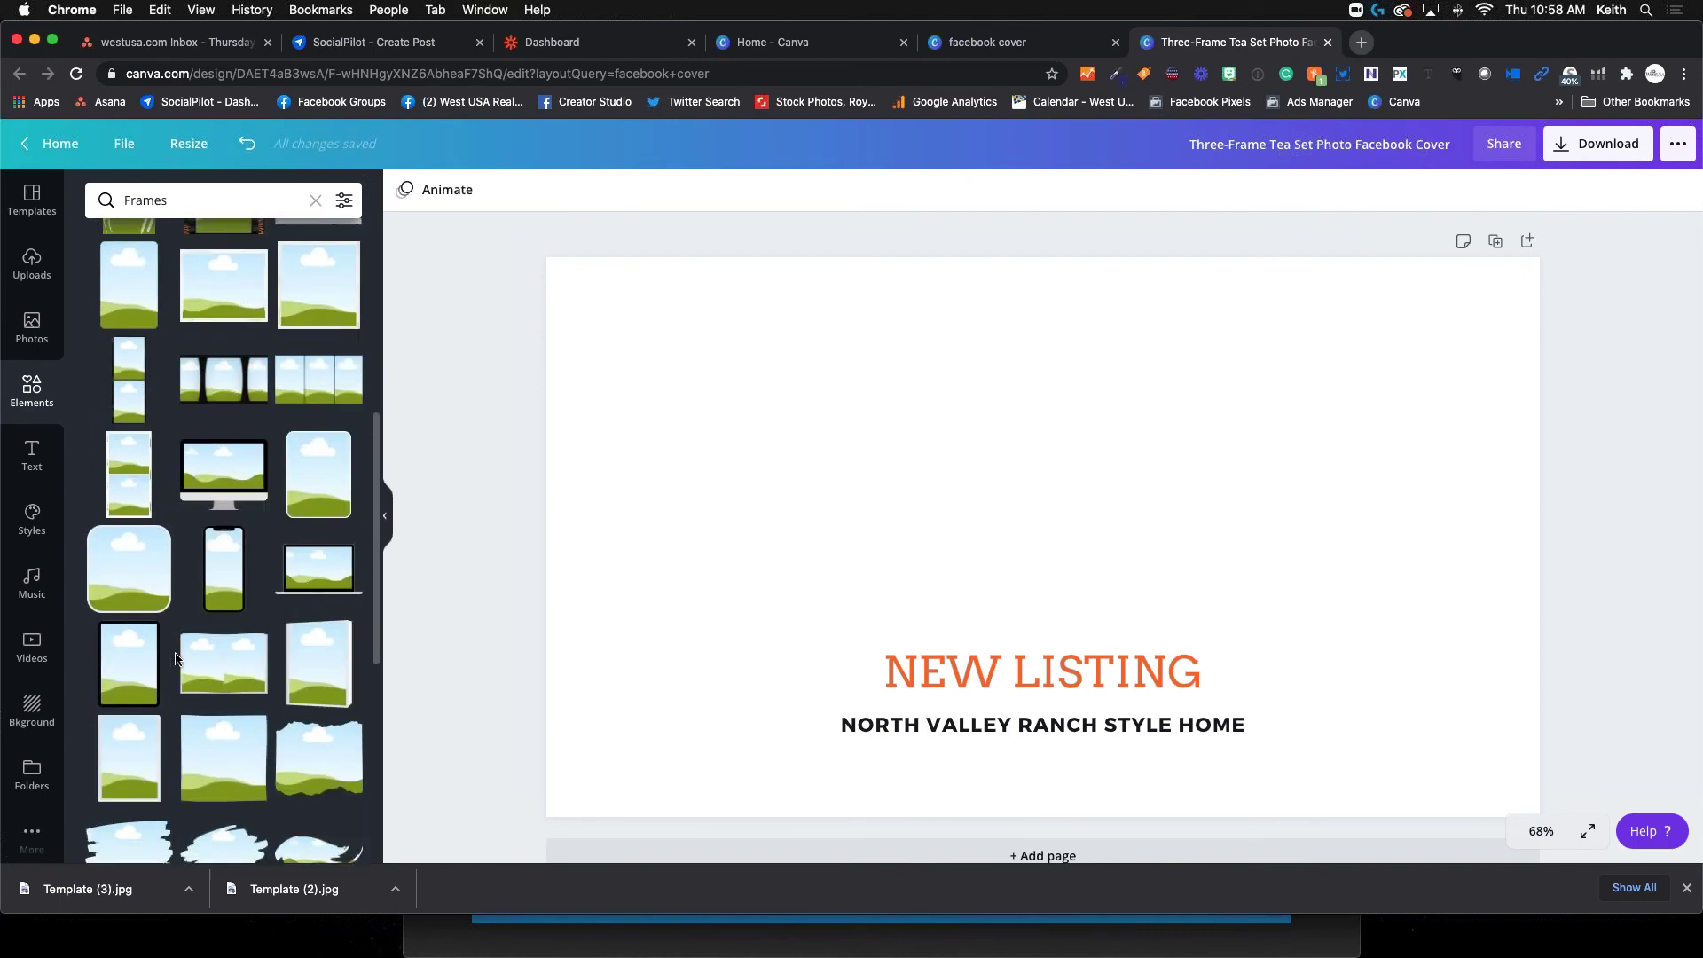
{"action": "scroll", "coordinate": [174, 658], "scroll_direction": "down", "scroll_amount": 6}
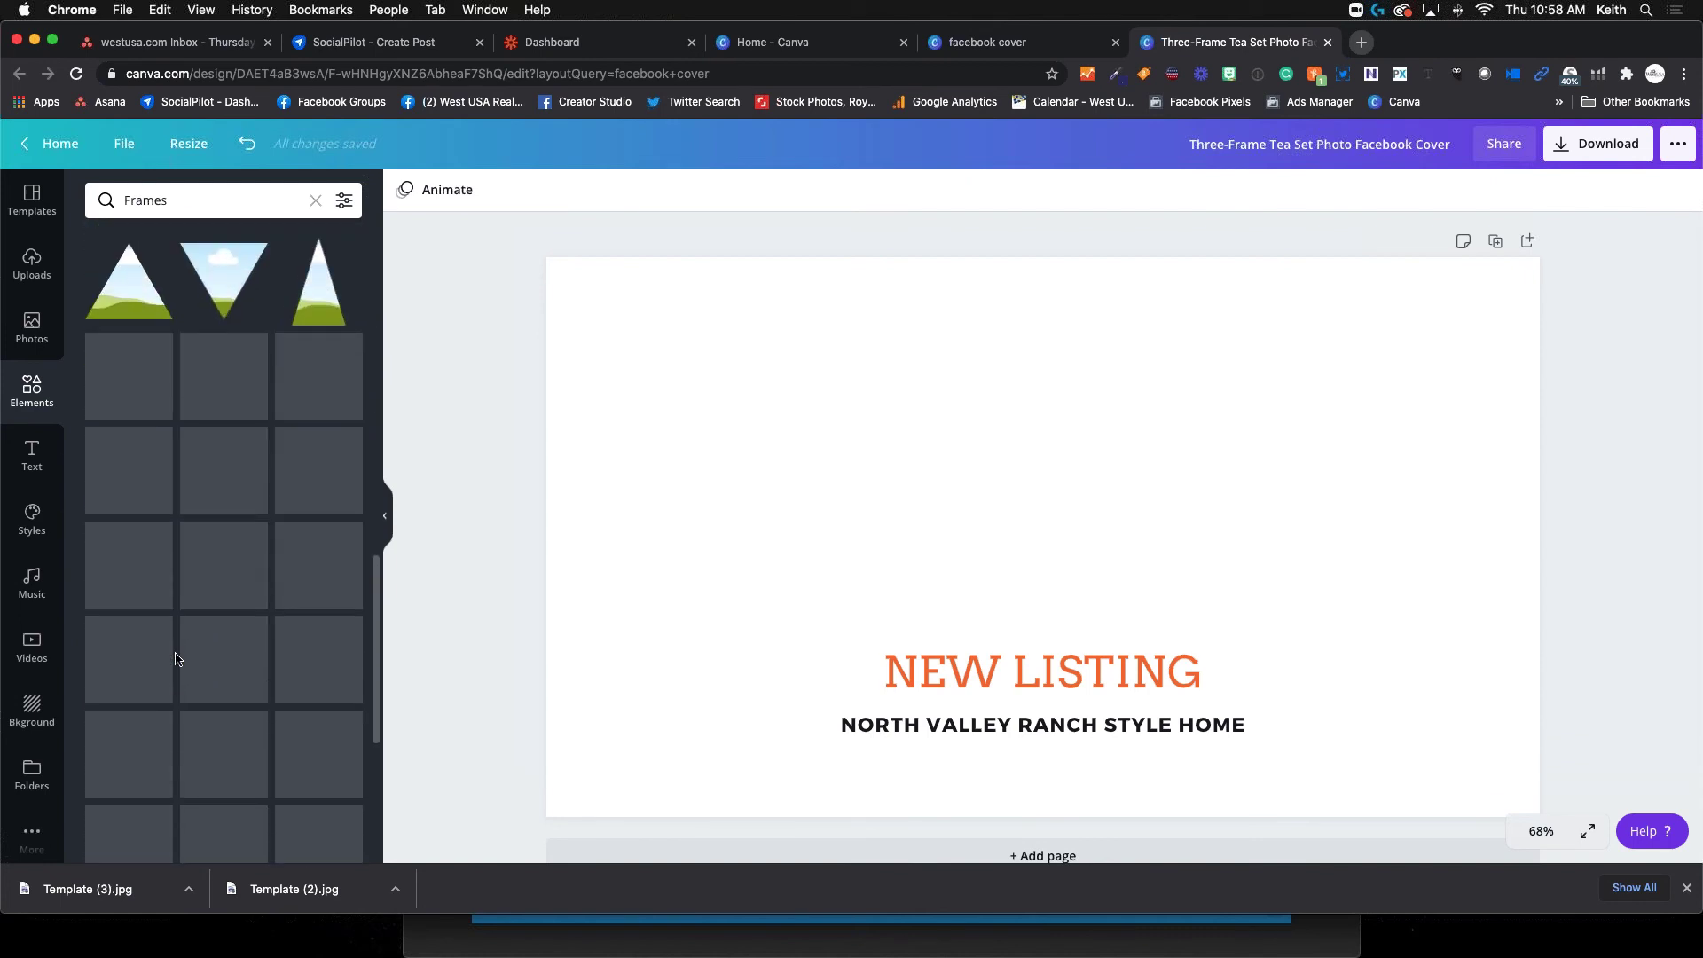
{"action": "scroll", "coordinate": [174, 659], "scroll_direction": "down", "scroll_amount": 5}
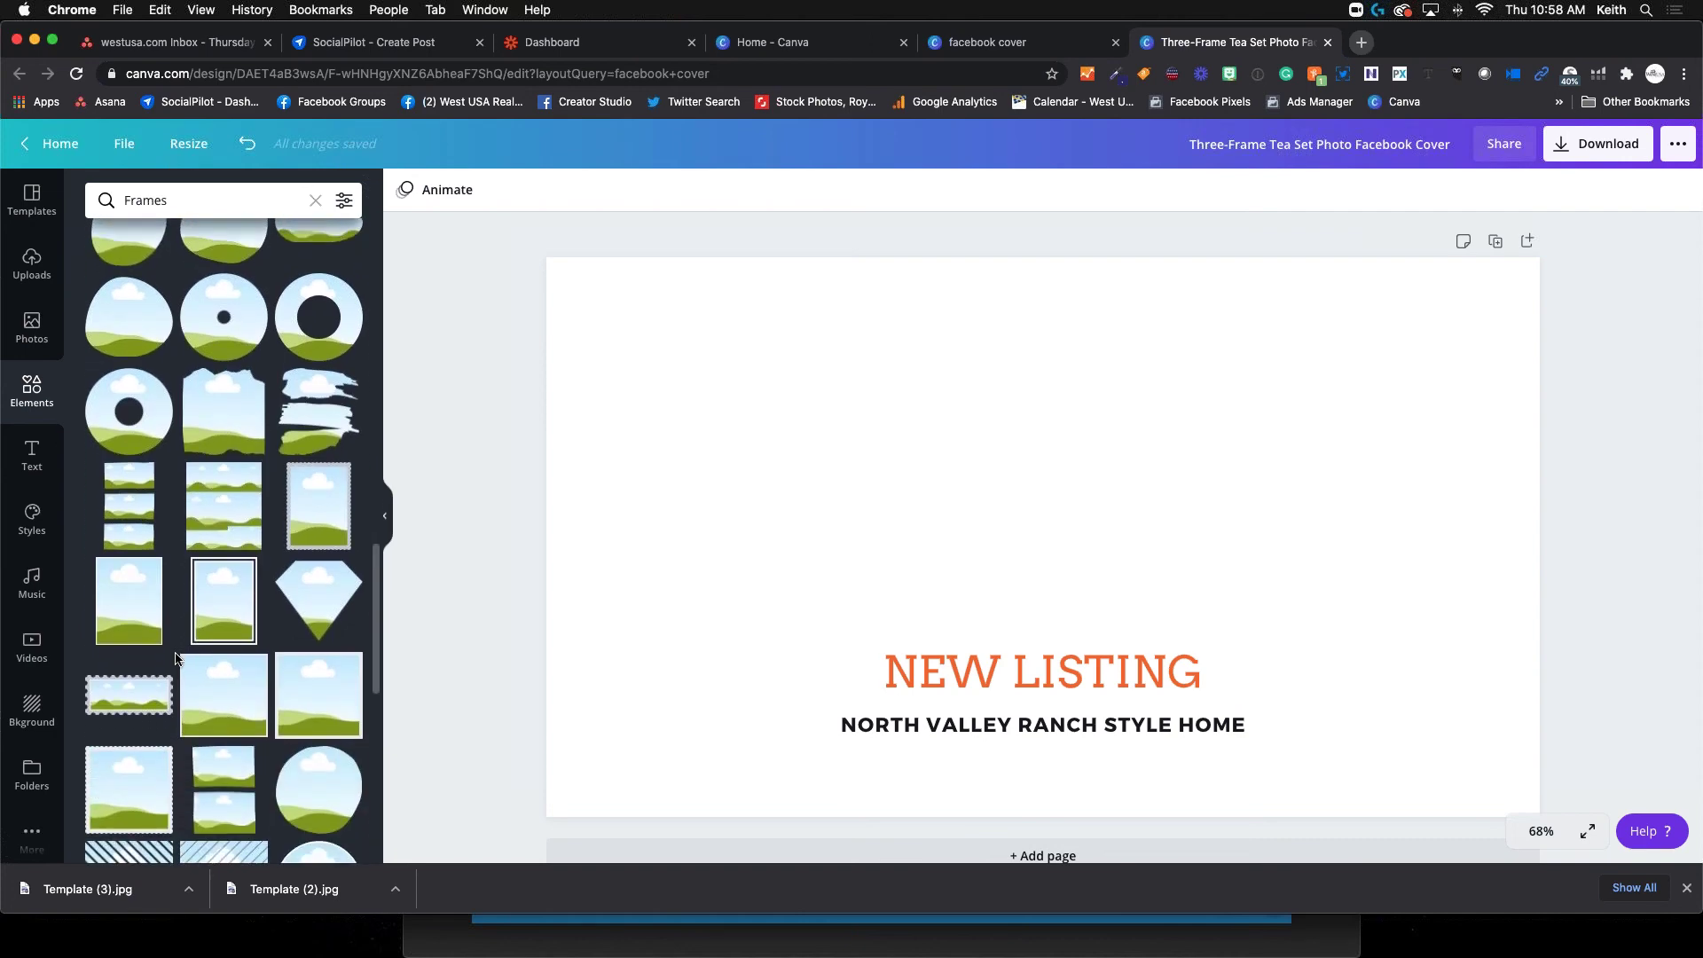
{"action": "scroll", "coordinate": [175, 658], "scroll_direction": "down", "scroll_amount": 3}
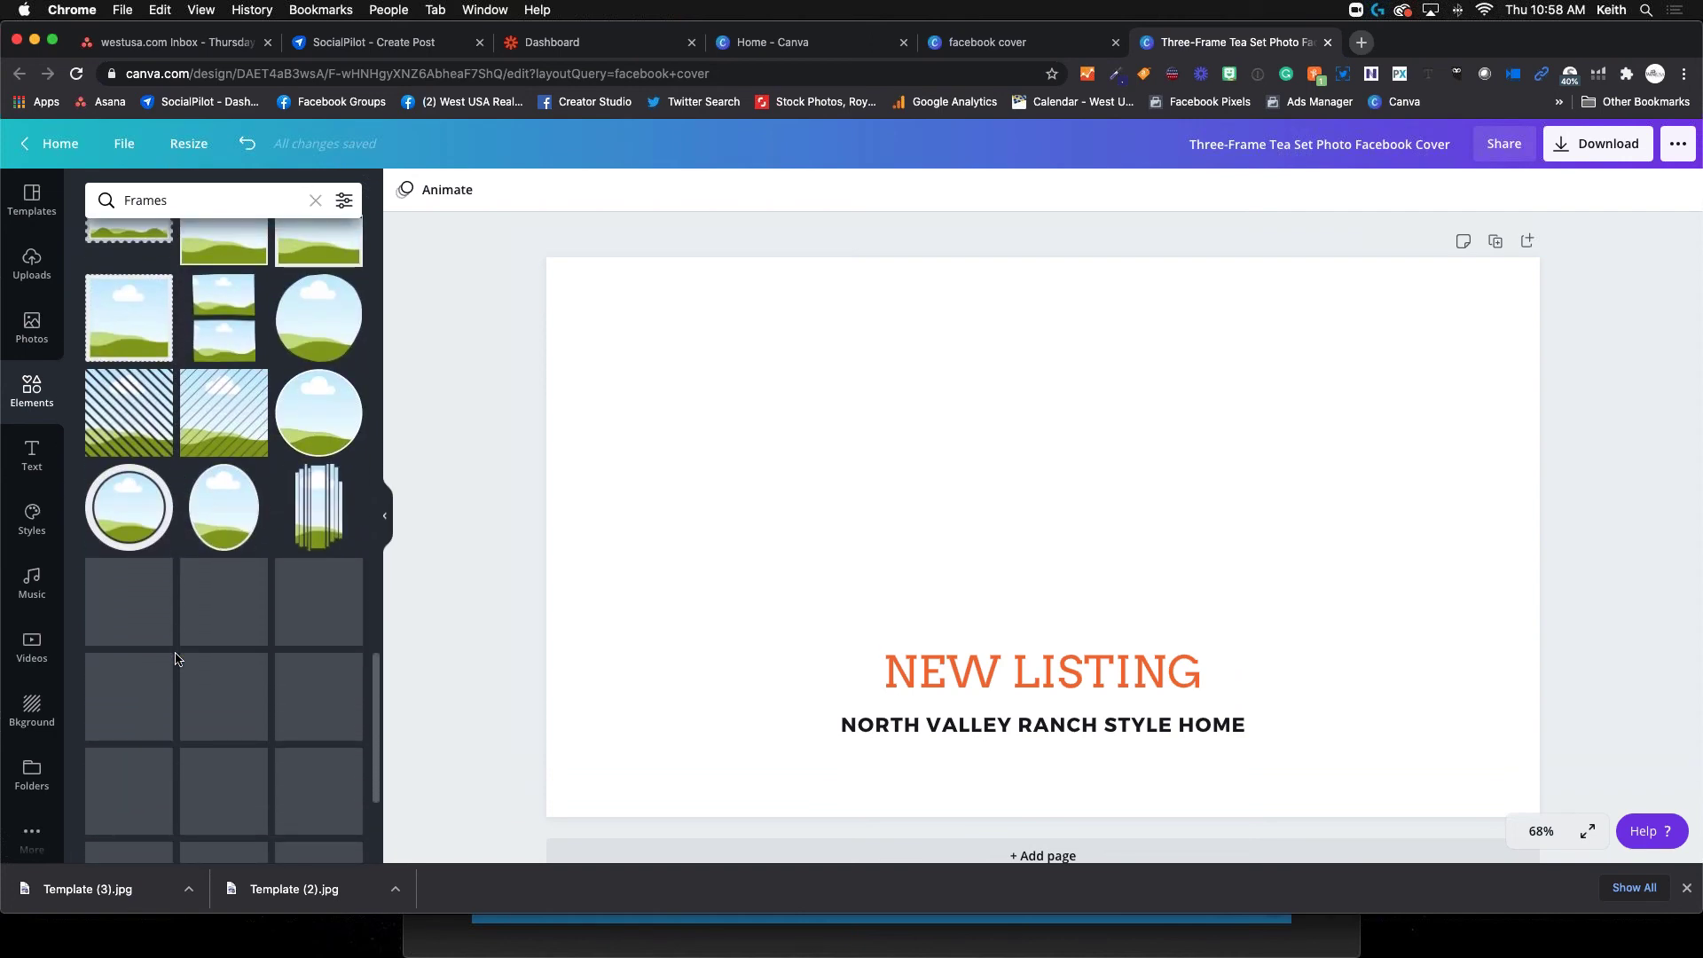
{"action": "scroll", "coordinate": [174, 659], "scroll_direction": "down", "scroll_amount": 4}
{"action": "scroll", "coordinate": [175, 658], "scroll_direction": "up", "scroll_amount": 3}
{"action": "scroll", "coordinate": [175, 658], "scroll_direction": "up", "scroll_amount": 10}
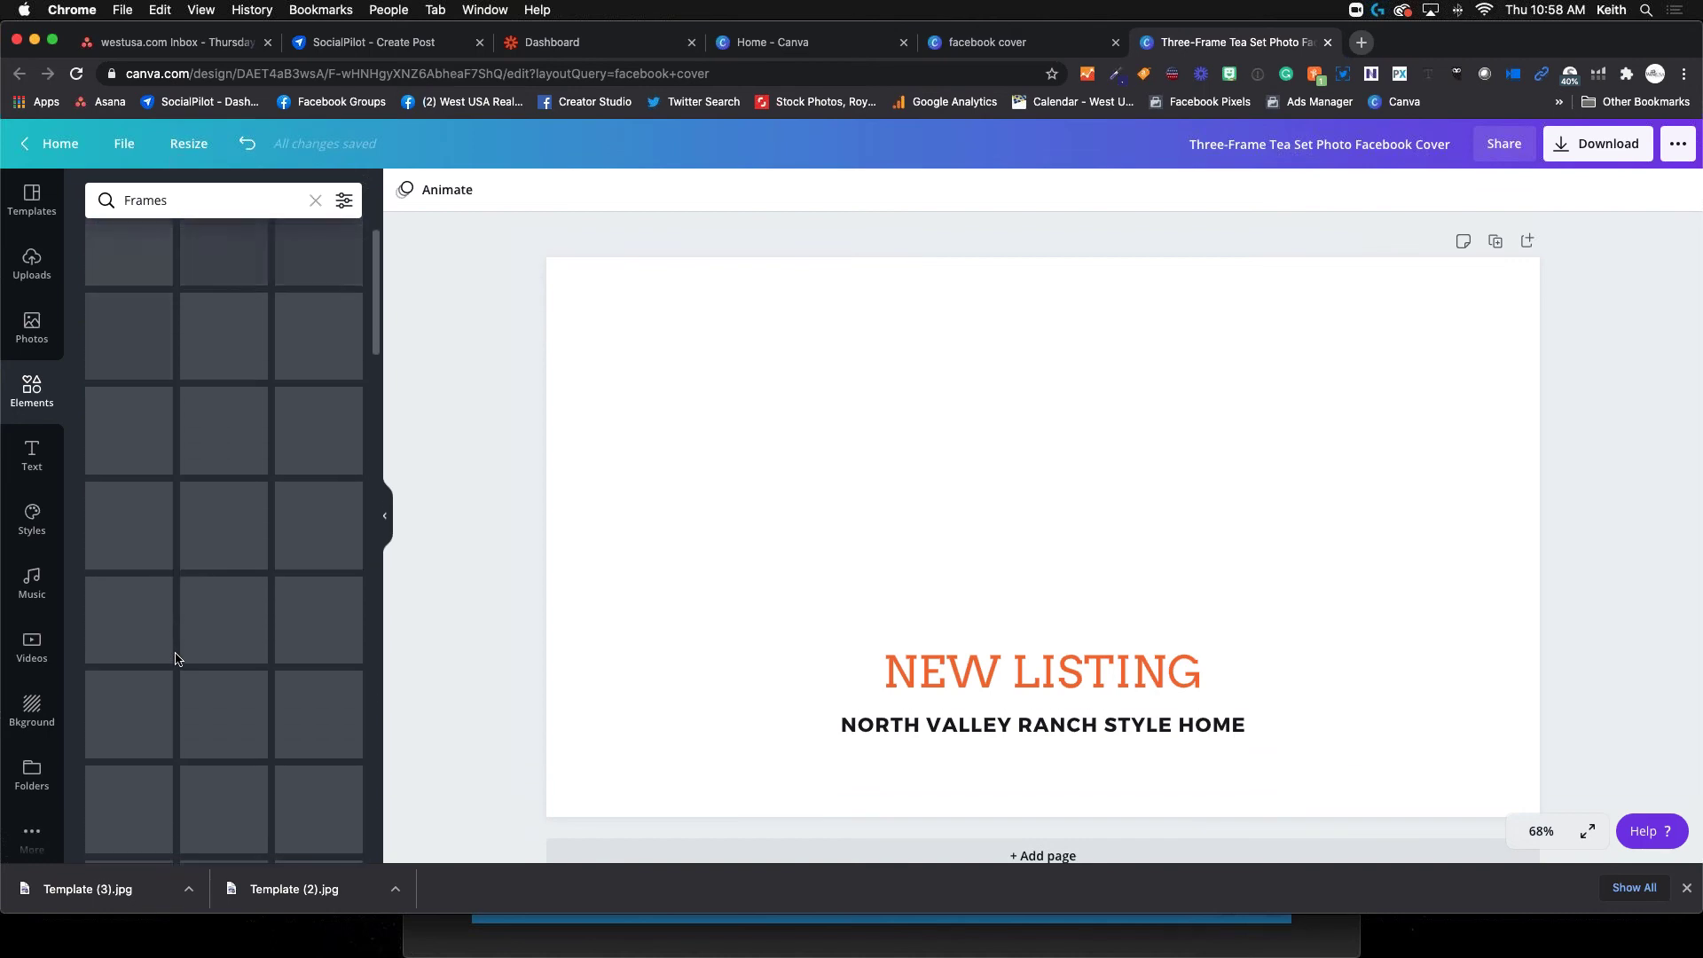
{"action": "scroll", "coordinate": [175, 658], "scroll_direction": "up", "scroll_amount": 2}
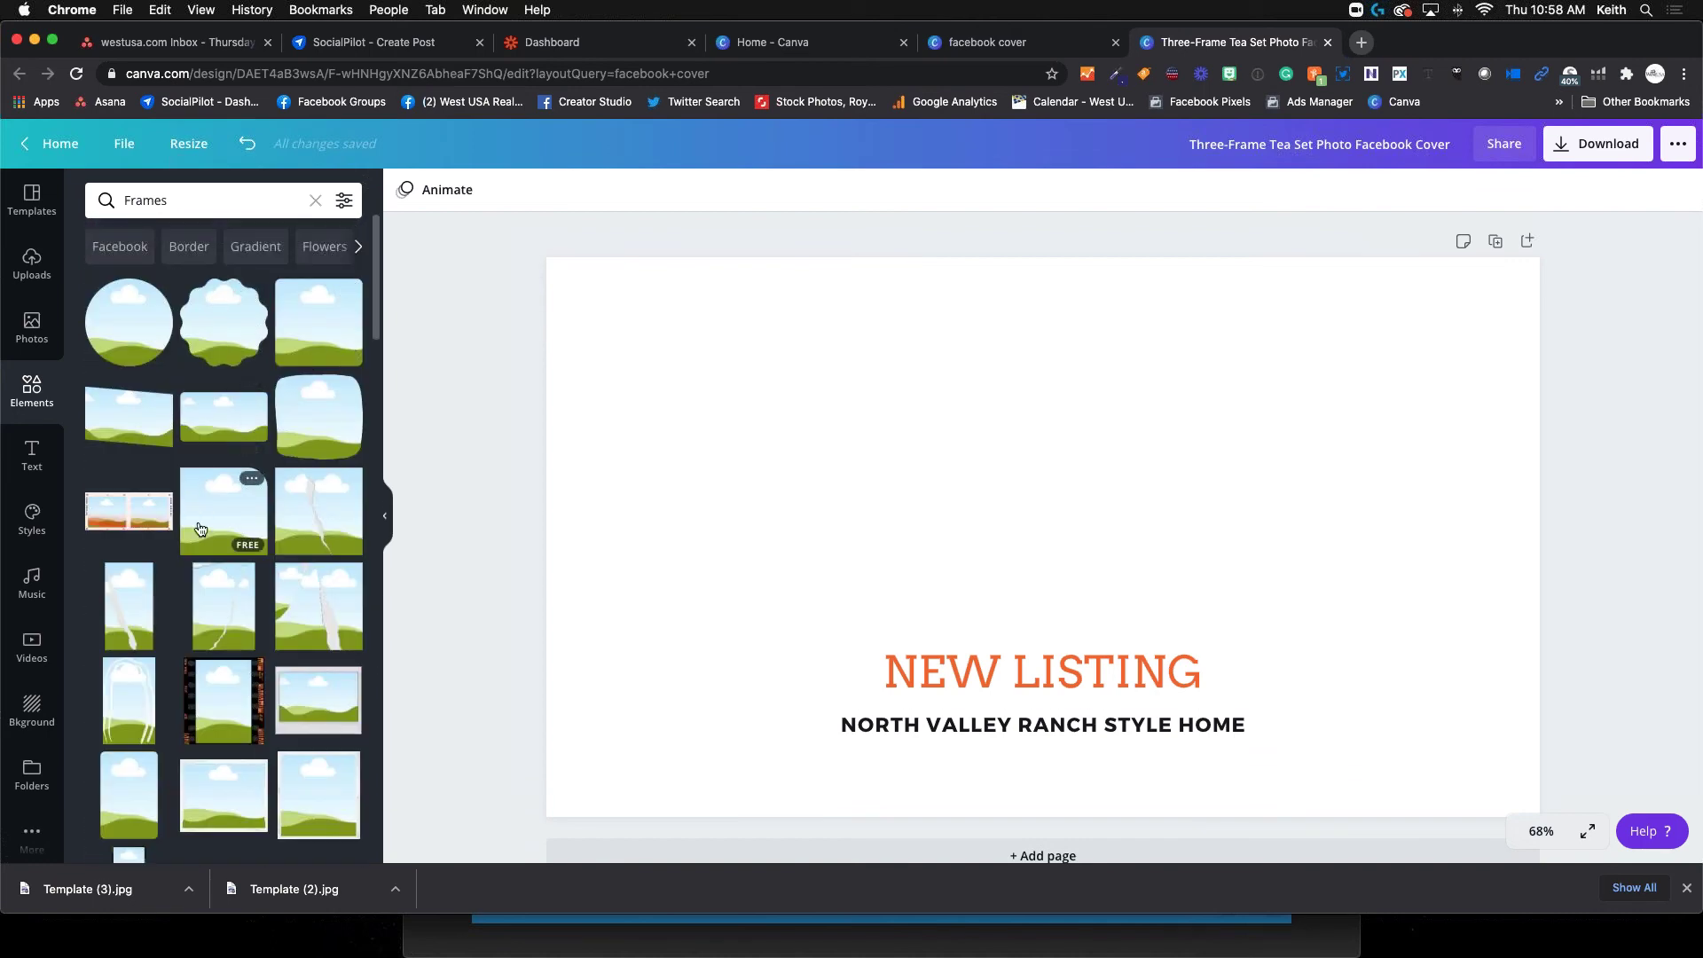
{"action": "scroll", "coordinate": [200, 515], "scroll_direction": "down", "scroll_amount": 5}
Add a three-panel frame spanning the cover and fill its left panel with the house photo
{"action": "left_click", "coordinate": [362, 468]}
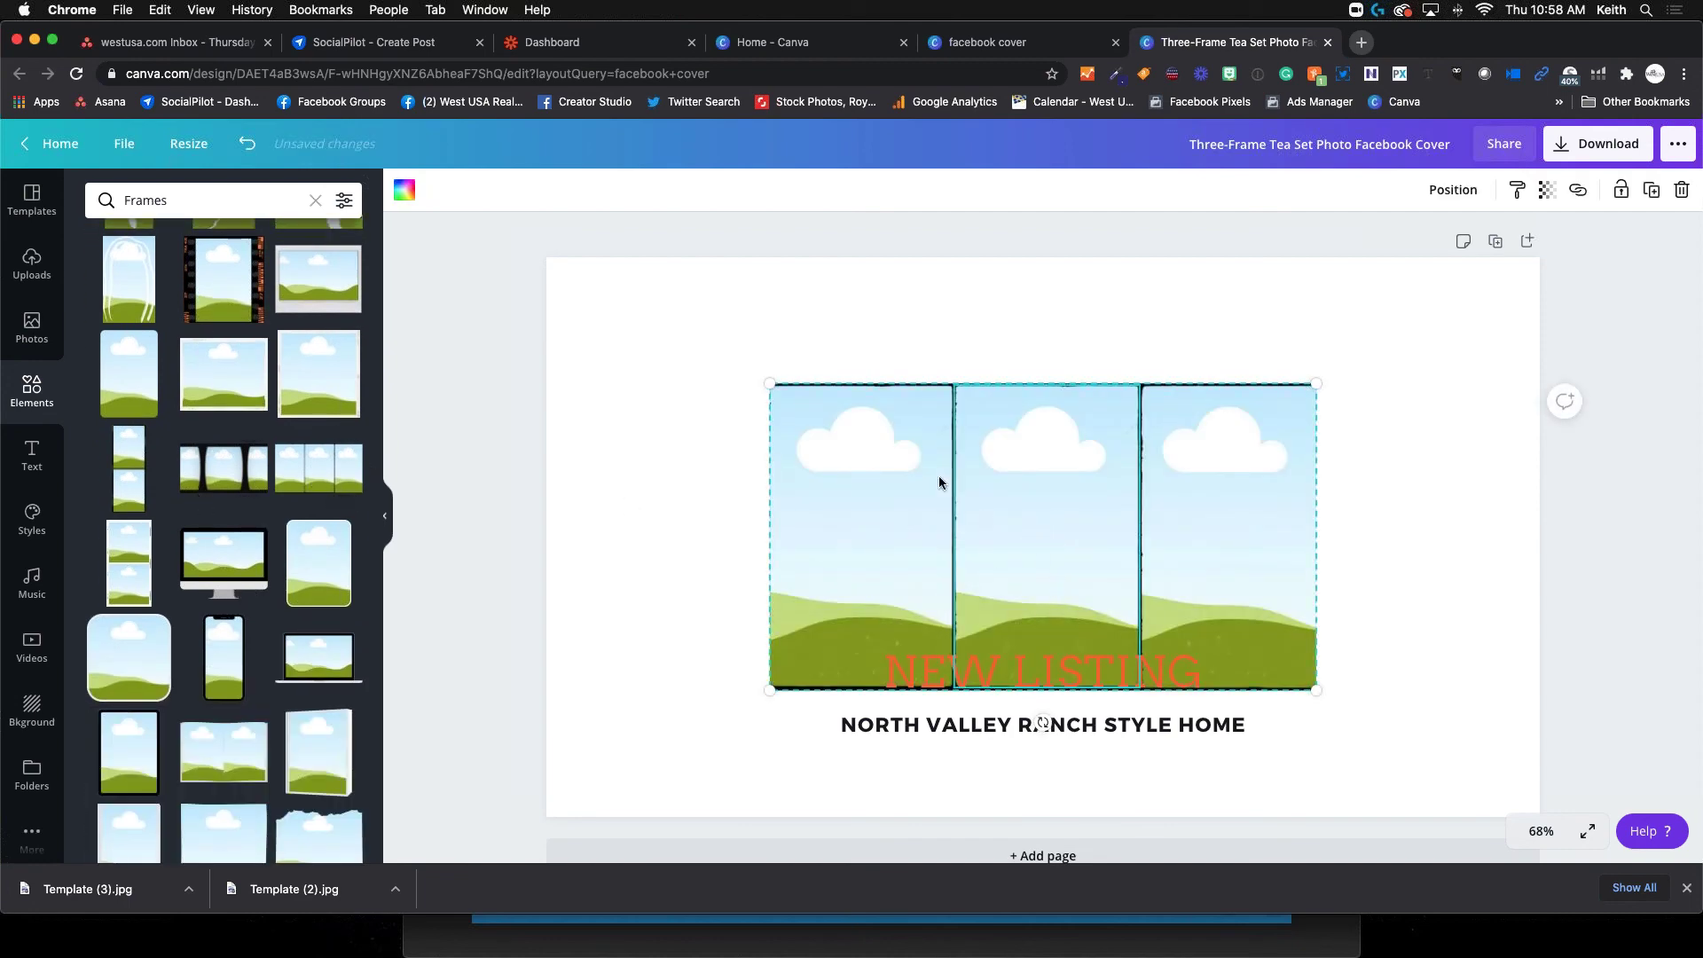
{"action": "left_click_drag", "start_coordinate": [768, 383], "coordinate": [545, 339]}
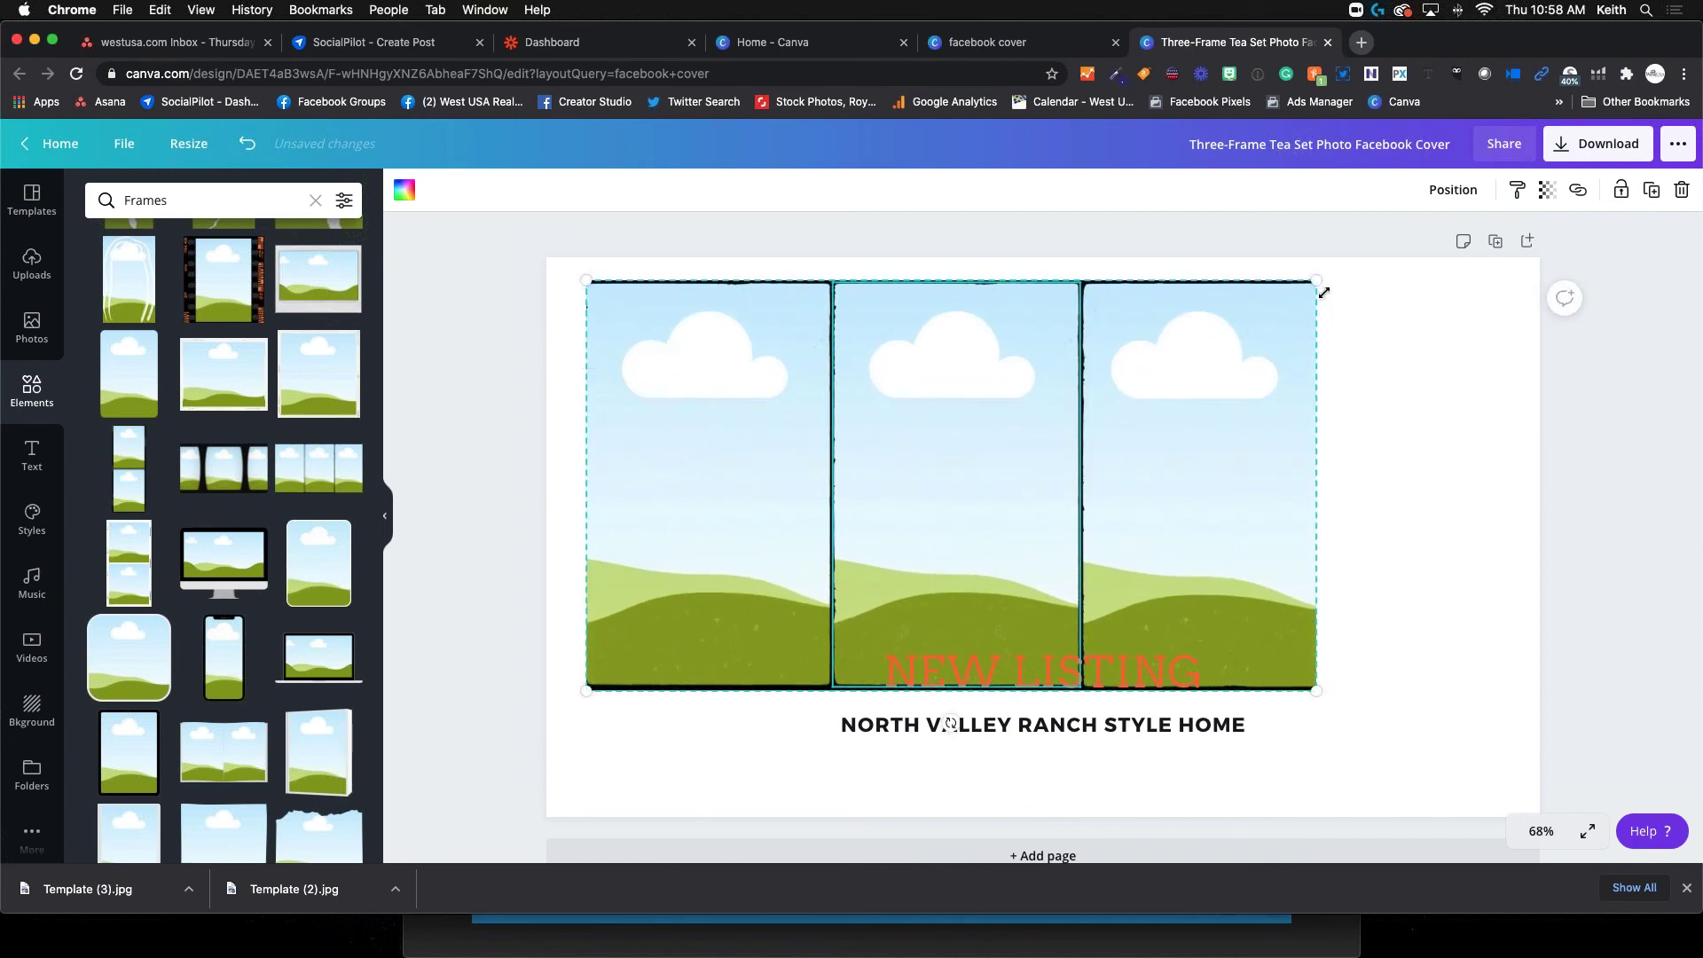
{"action": "left_click_drag", "start_coordinate": [1337, 276], "coordinate": [1380, 258]}
{"action": "left_click_drag", "start_coordinate": [1026, 464], "coordinate": [1088, 494]}
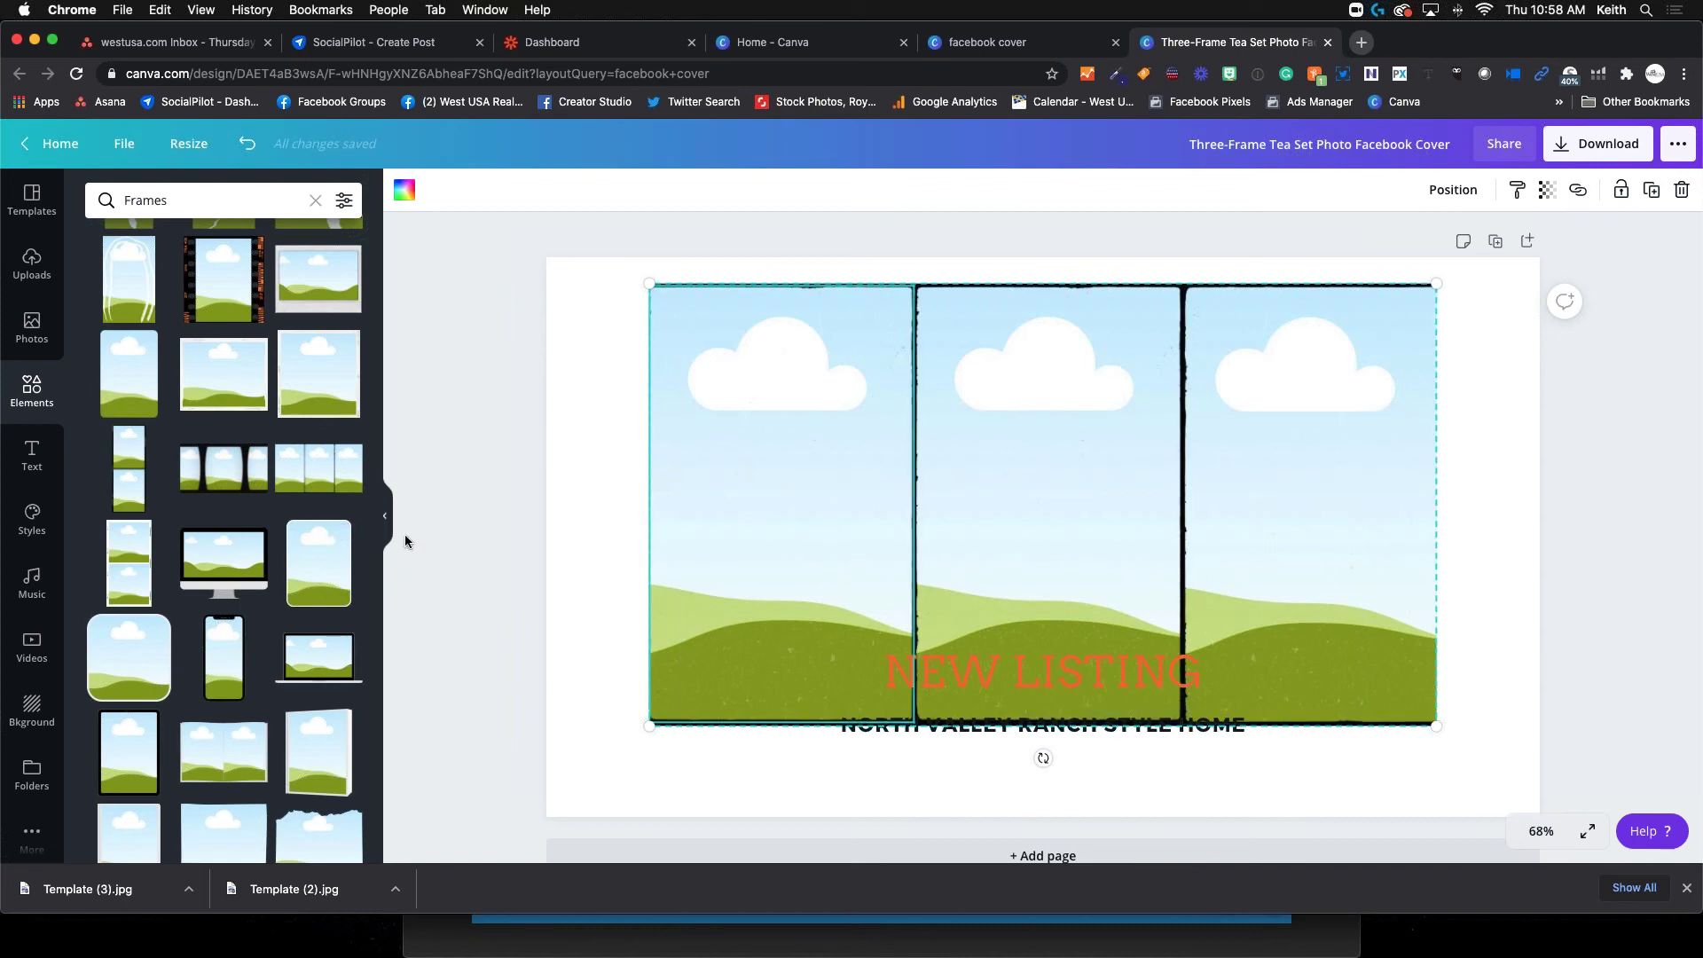
{"action": "left_click", "coordinate": [33, 277]}
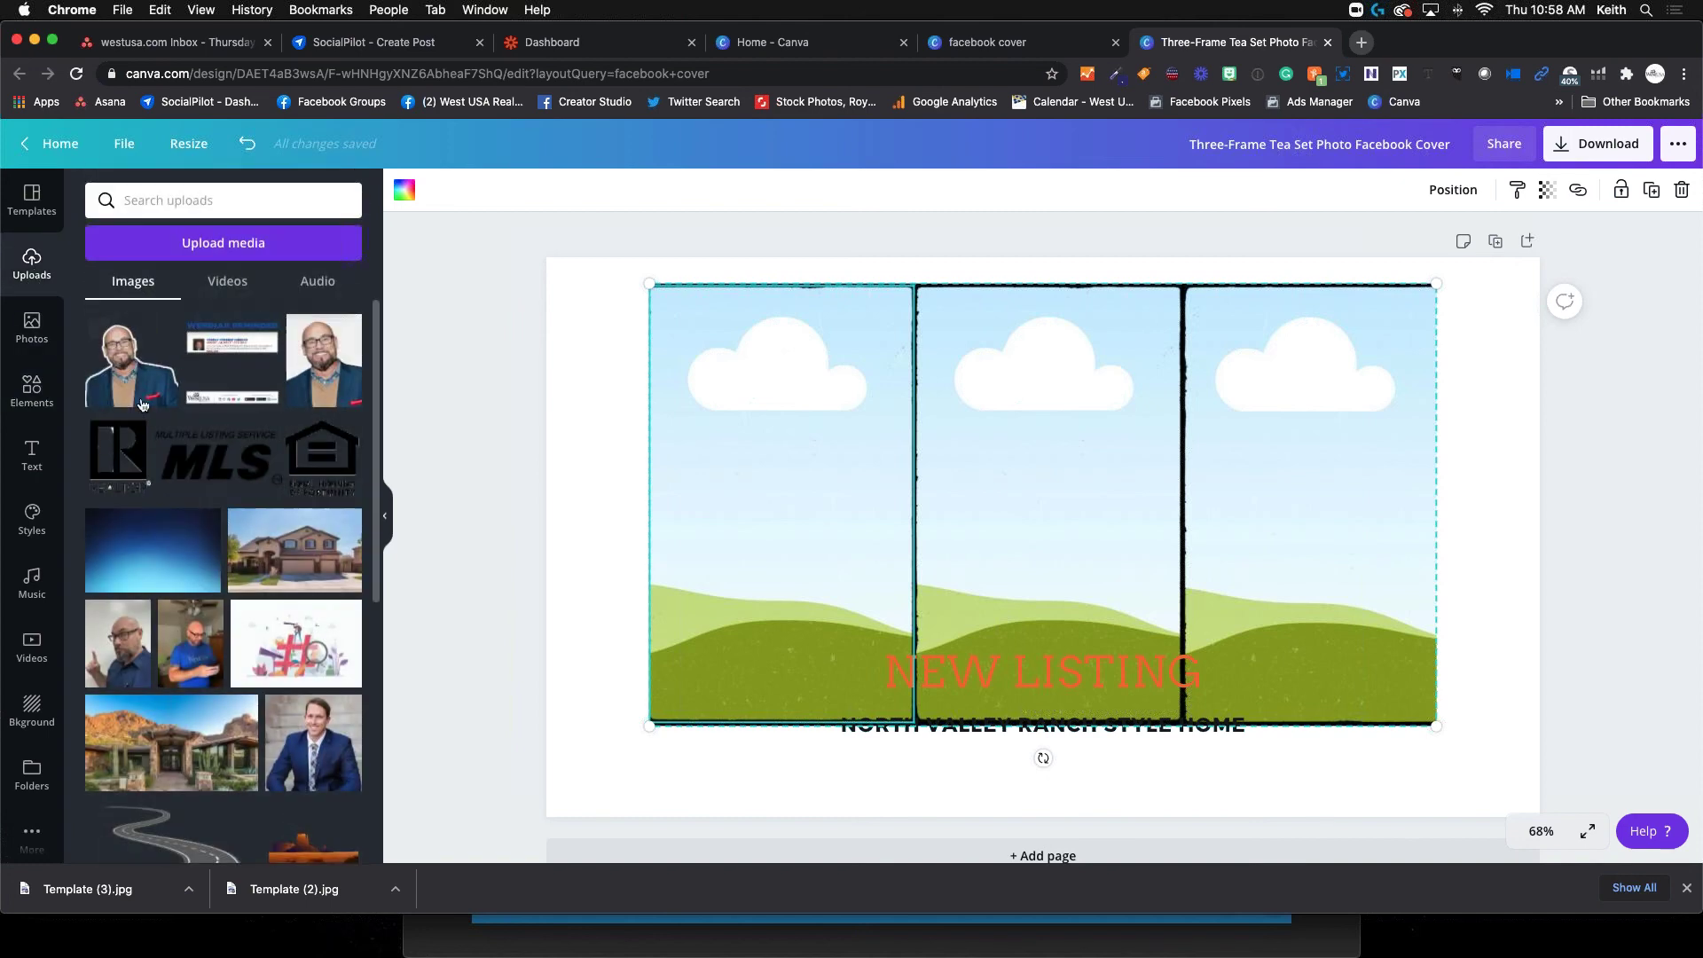
{"action": "left_click_drag", "start_coordinate": [264, 567], "coordinate": [754, 523]}
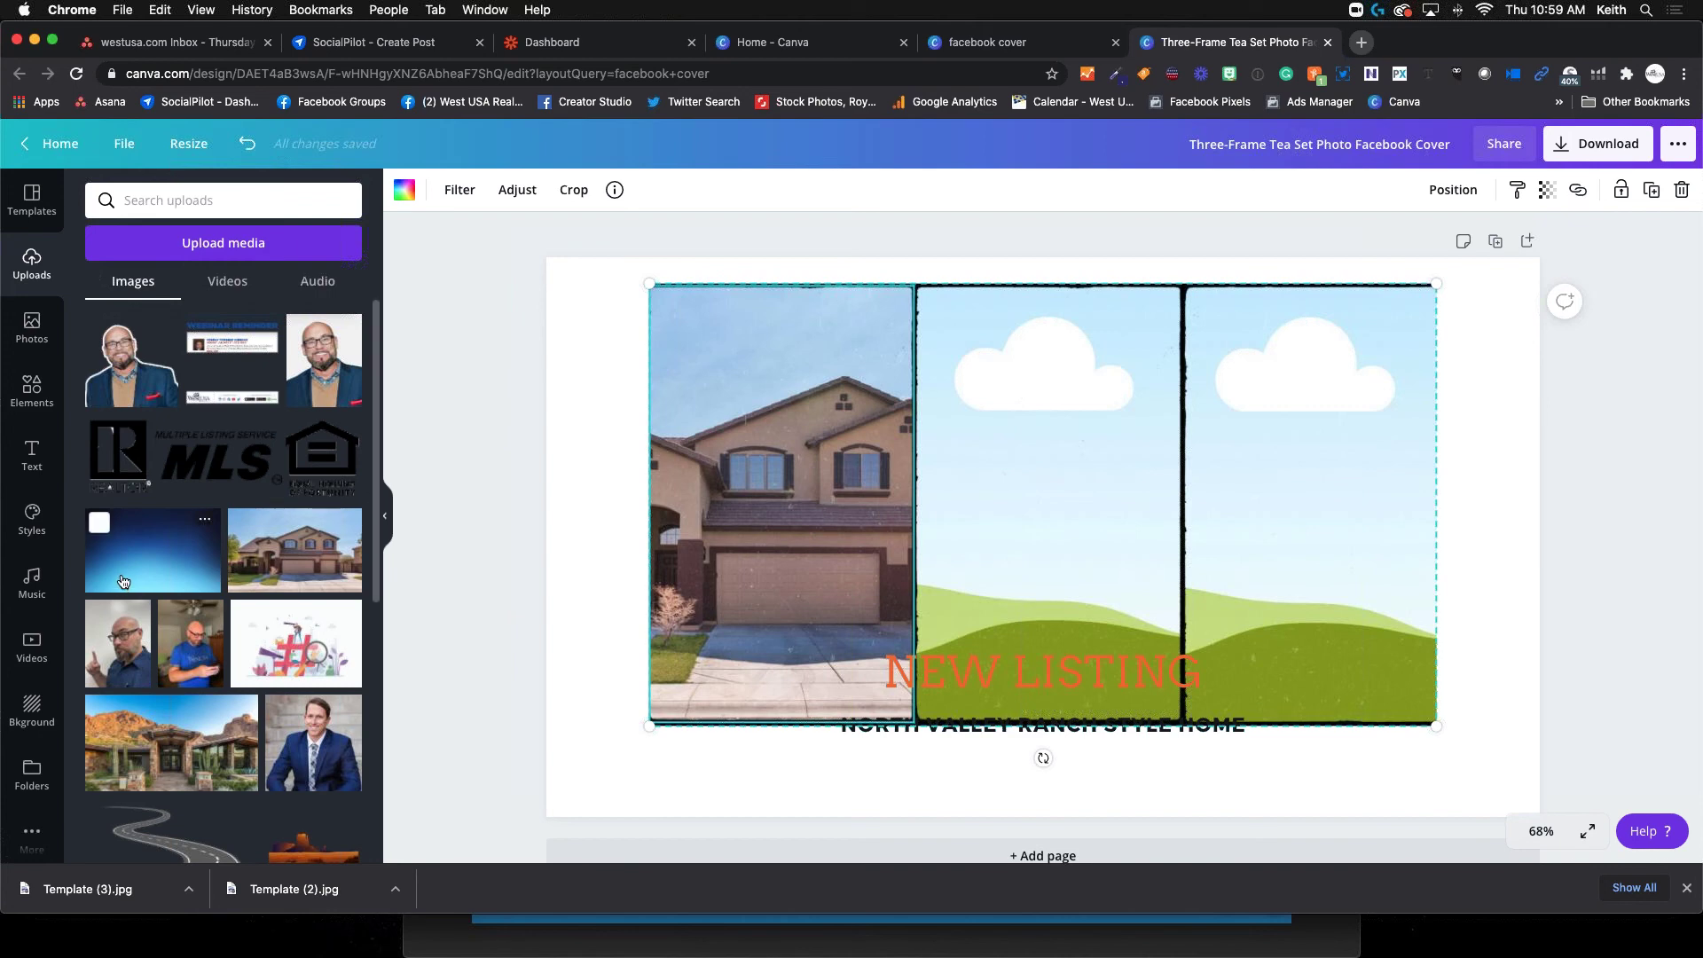
Fill the middle frame with the stucco entryway photo and the right with the canal cityscape
{"action": "scroll", "coordinate": [190, 583], "scroll_direction": "down", "scroll_amount": 10}
{"action": "scroll", "coordinate": [190, 583], "scroll_direction": "down", "scroll_amount": 4}
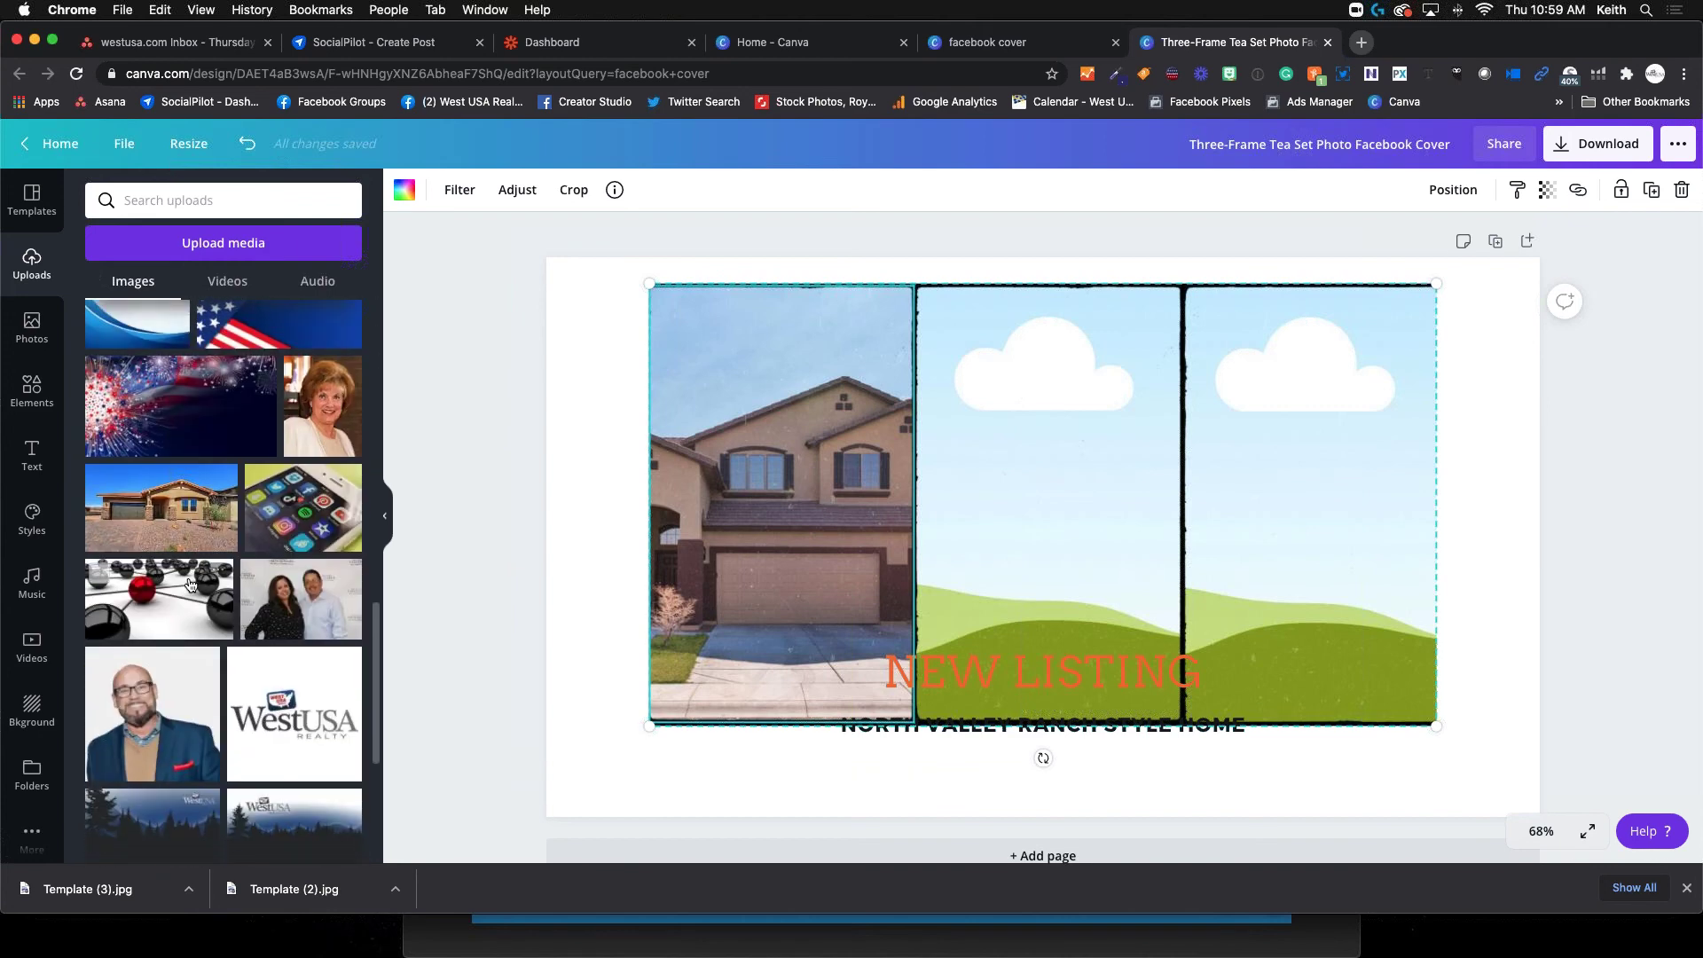
{"action": "left_click_drag", "start_coordinate": [162, 507], "coordinate": [1094, 531]}
{"action": "left_click", "coordinate": [1120, 525]}
{"action": "scroll", "coordinate": [269, 675], "scroll_direction": "down", "scroll_amount": 15}
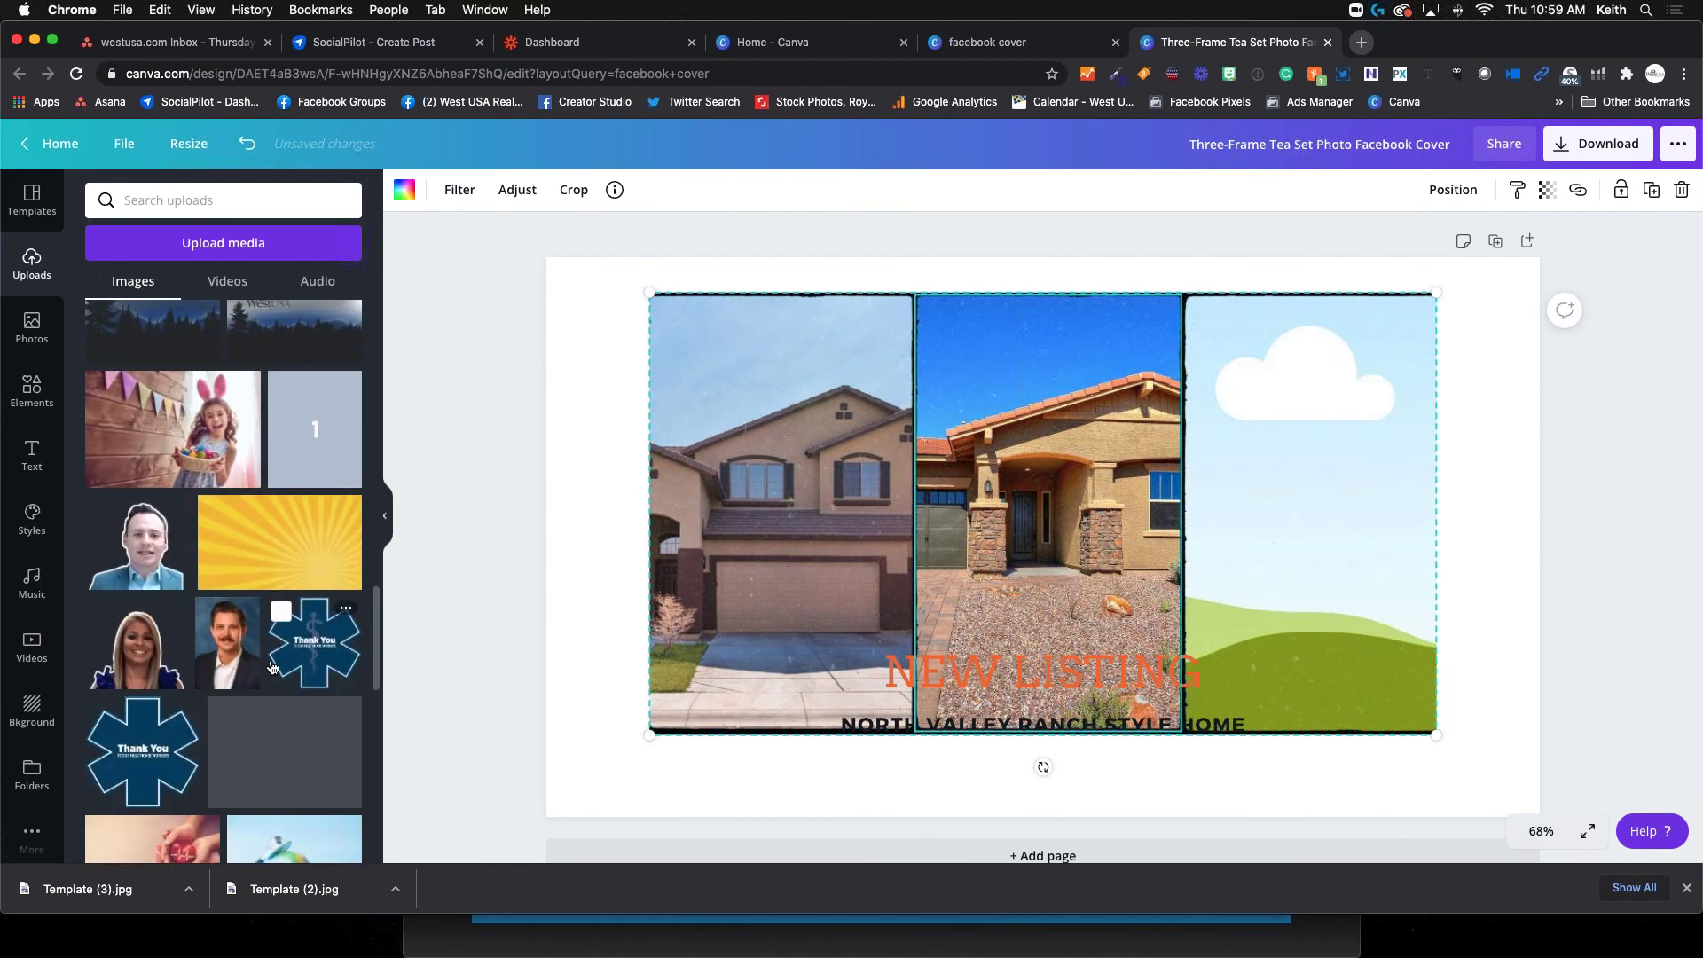
{"action": "scroll", "coordinate": [276, 667], "scroll_direction": "down", "scroll_amount": 3}
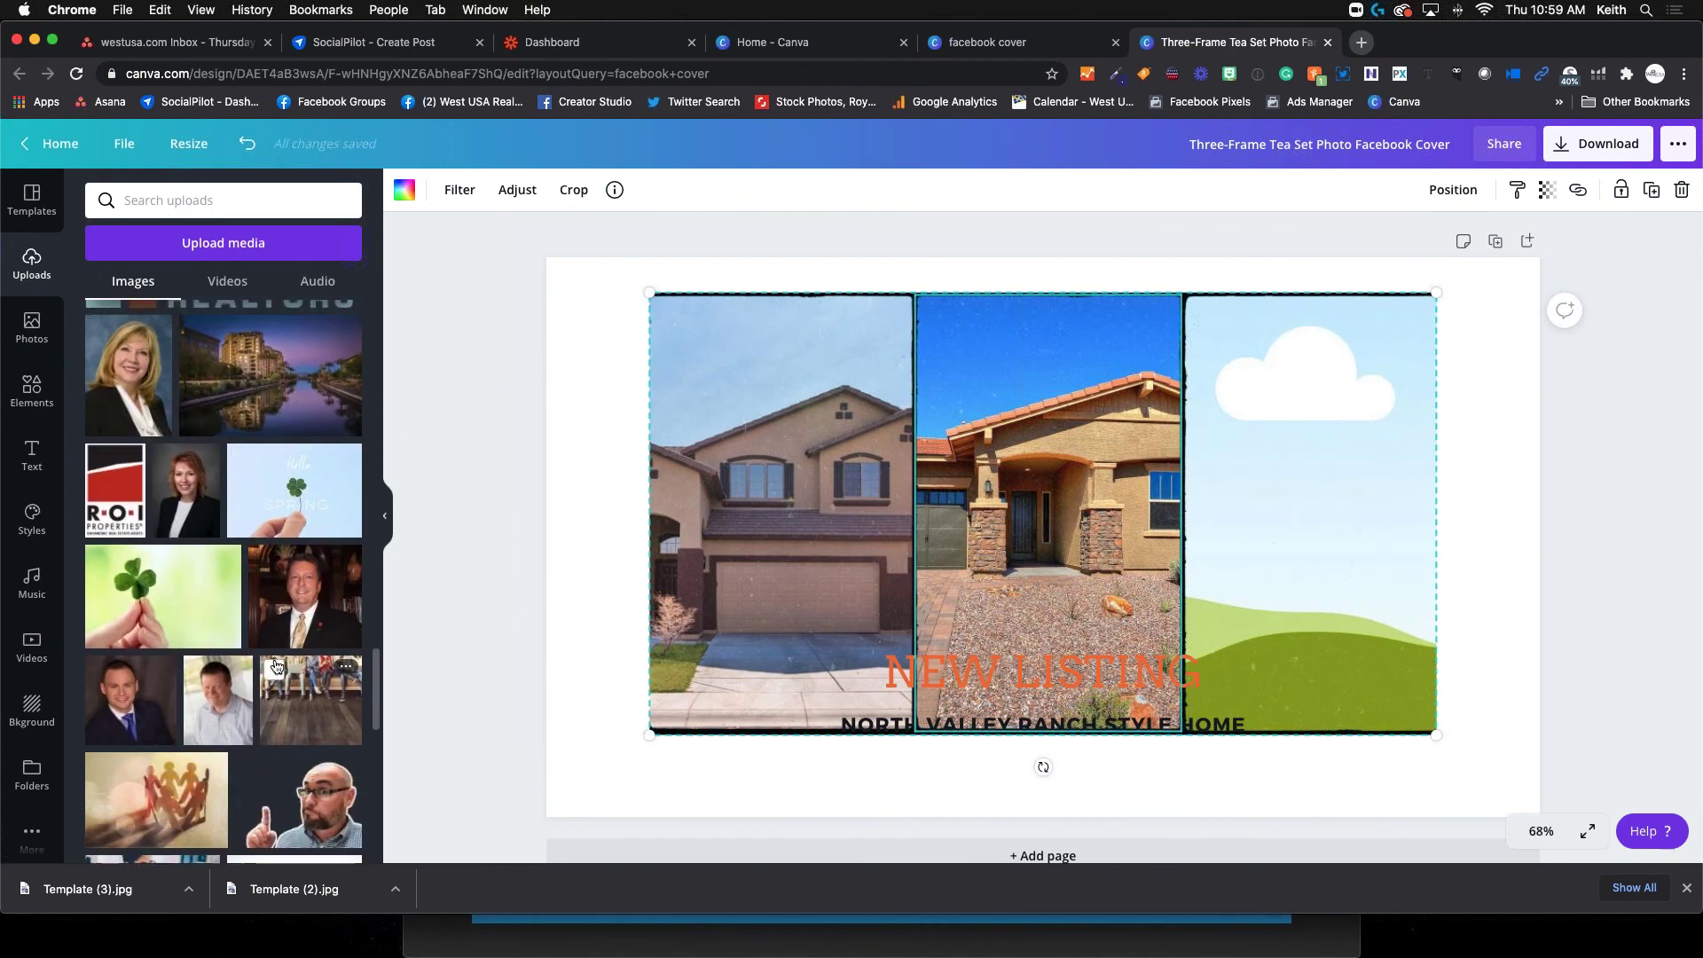
{"action": "scroll", "coordinate": [276, 667], "scroll_direction": "up", "scroll_amount": 2}
{"action": "left_click", "coordinate": [271, 461]}
{"action": "left_click_drag", "start_coordinate": [1098, 530], "coordinate": [1280, 512]}
{"action": "double_click", "coordinate": [1295, 547]}
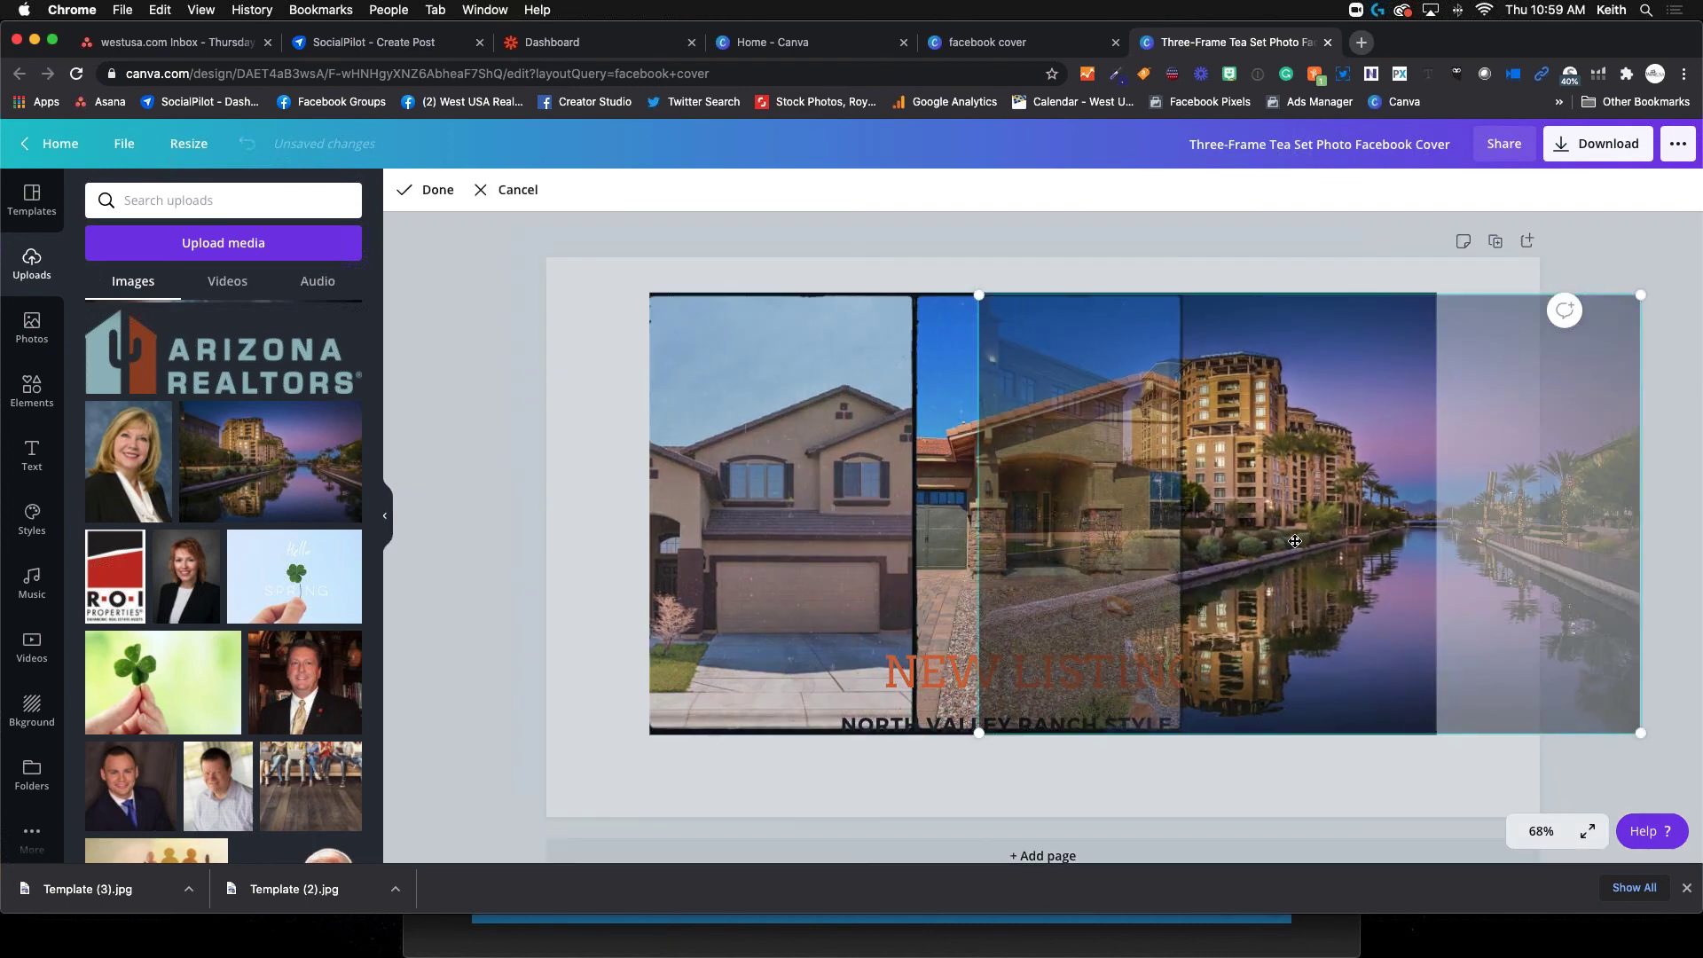
{"action": "left_click_drag", "start_coordinate": [1153, 505], "coordinate": [1295, 514]}
{"action": "key", "text": "Return"}
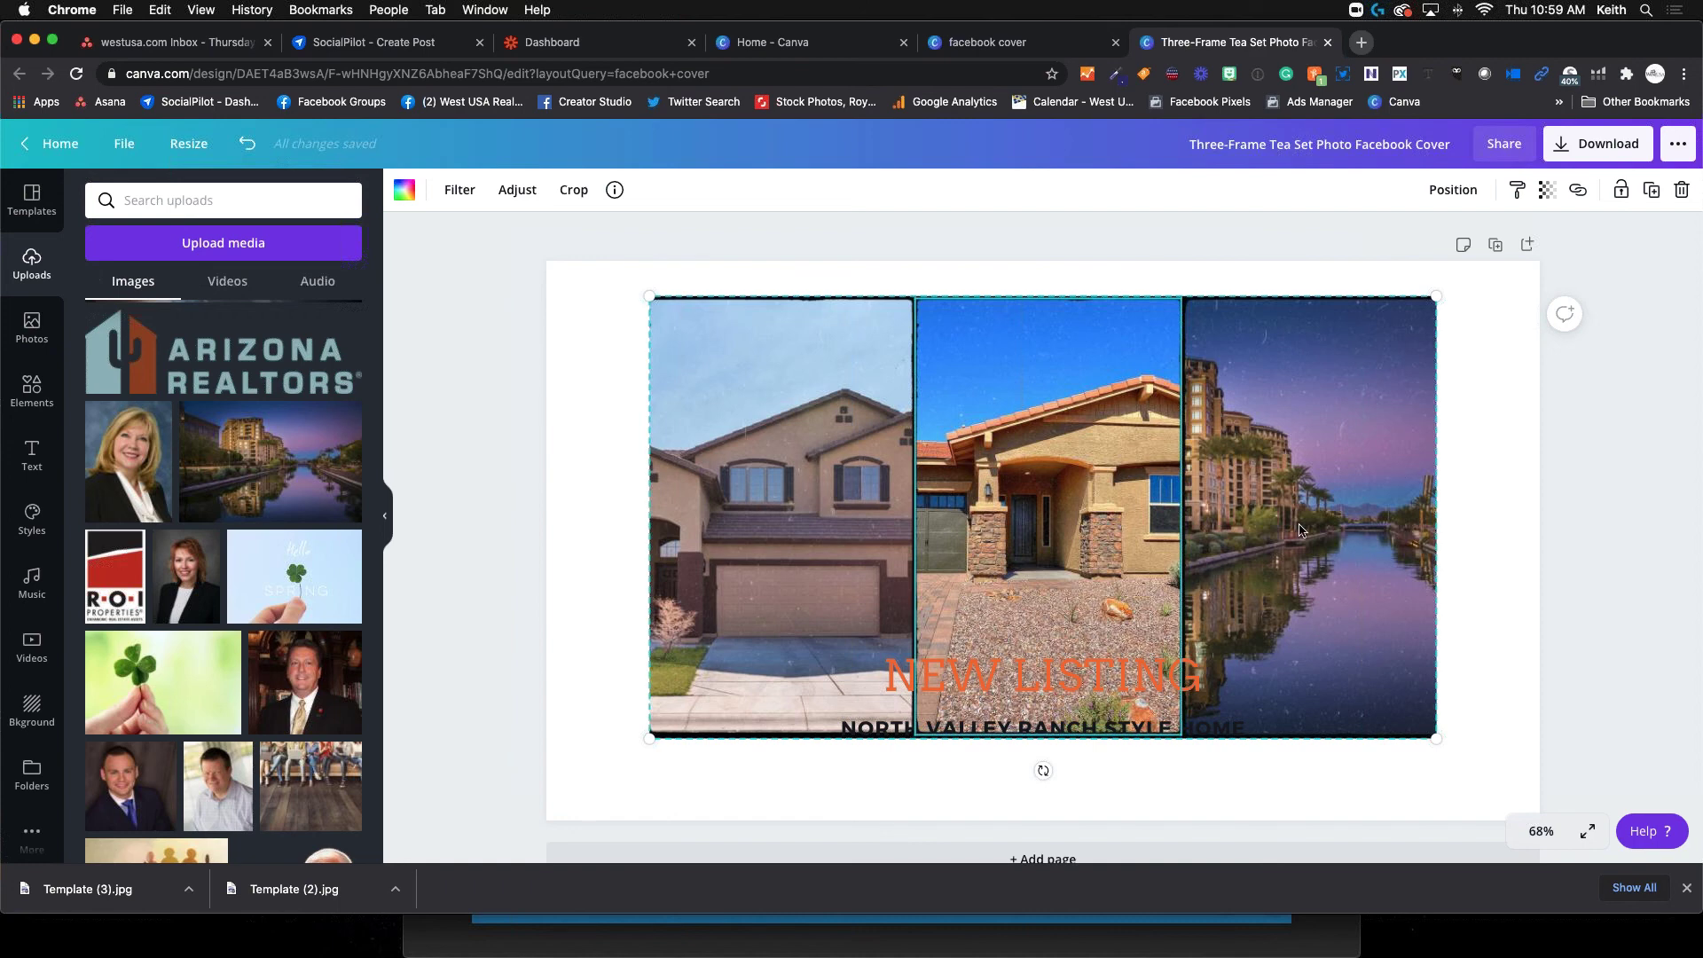
Shrink the photo grid and centre it above NEW LISTING
{"action": "mouse_move", "coordinate": [1093, 508]}
{"action": "left_mouse_down"}
{"action": "mouse_move", "coordinate": [1091, 464]}
{"action": "mouse_move", "coordinate": [1092, 479]}
{"action": "left_mouse_up"}
{"action": "left_click", "coordinate": [1017, 673]}
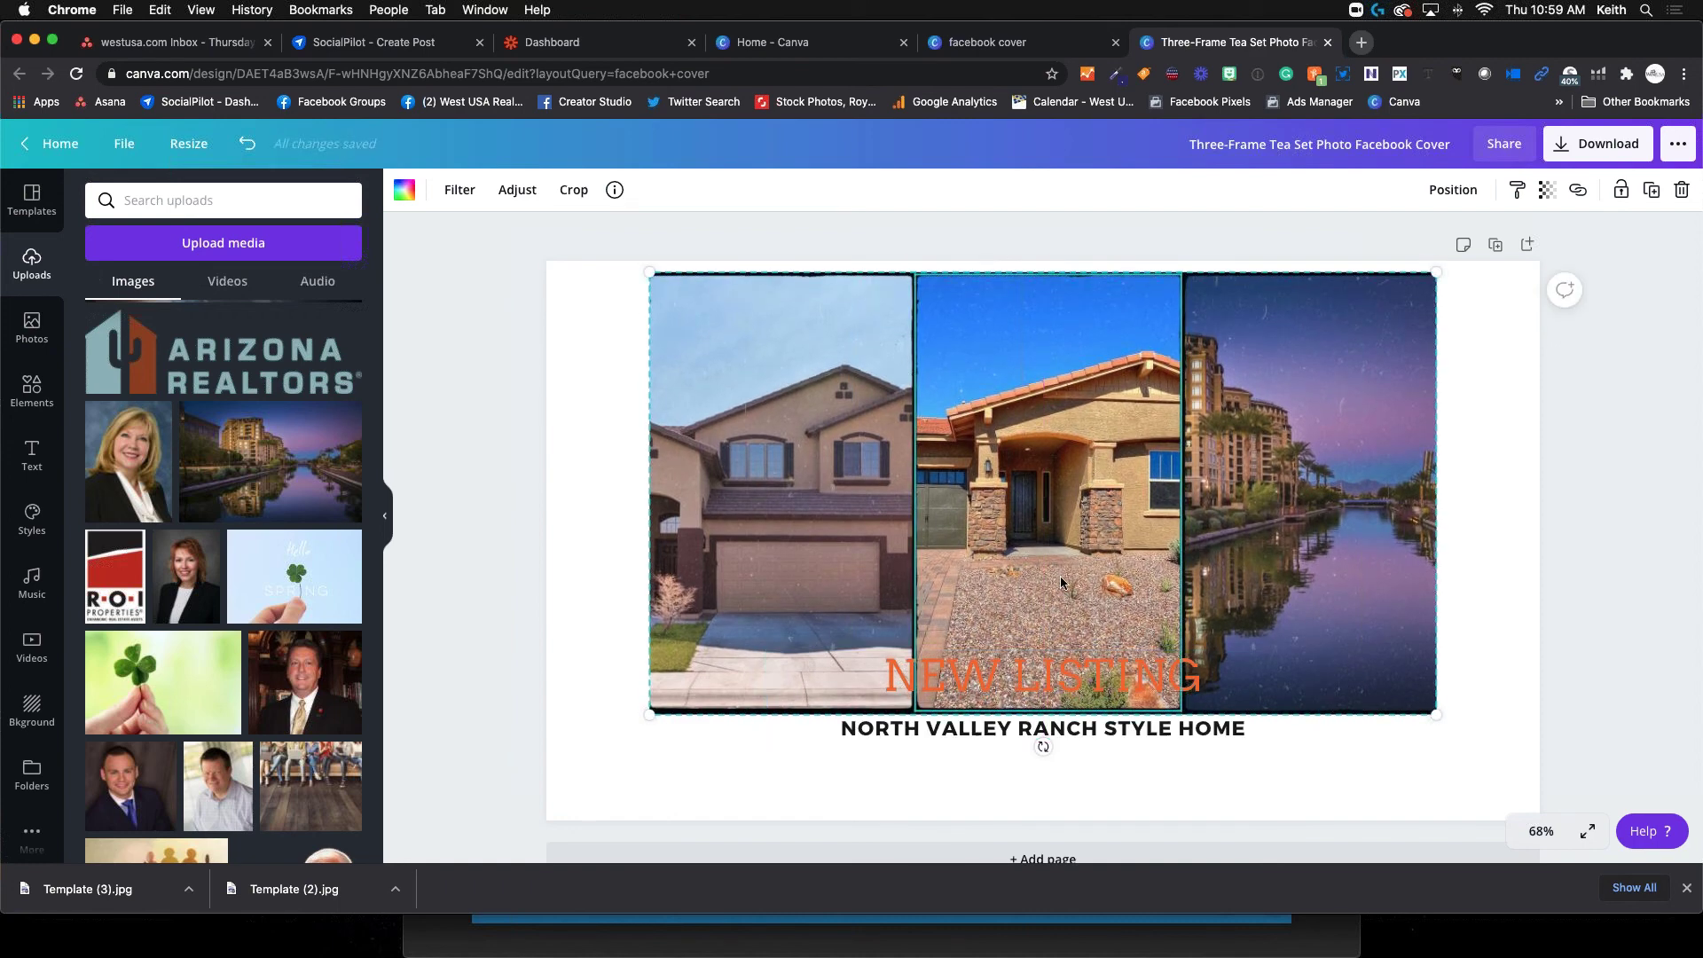
{"action": "left_click_drag", "start_coordinate": [1398, 702], "coordinate": [1318, 650]}
{"action": "left_click_drag", "start_coordinate": [1026, 505], "coordinate": [1071, 513]}
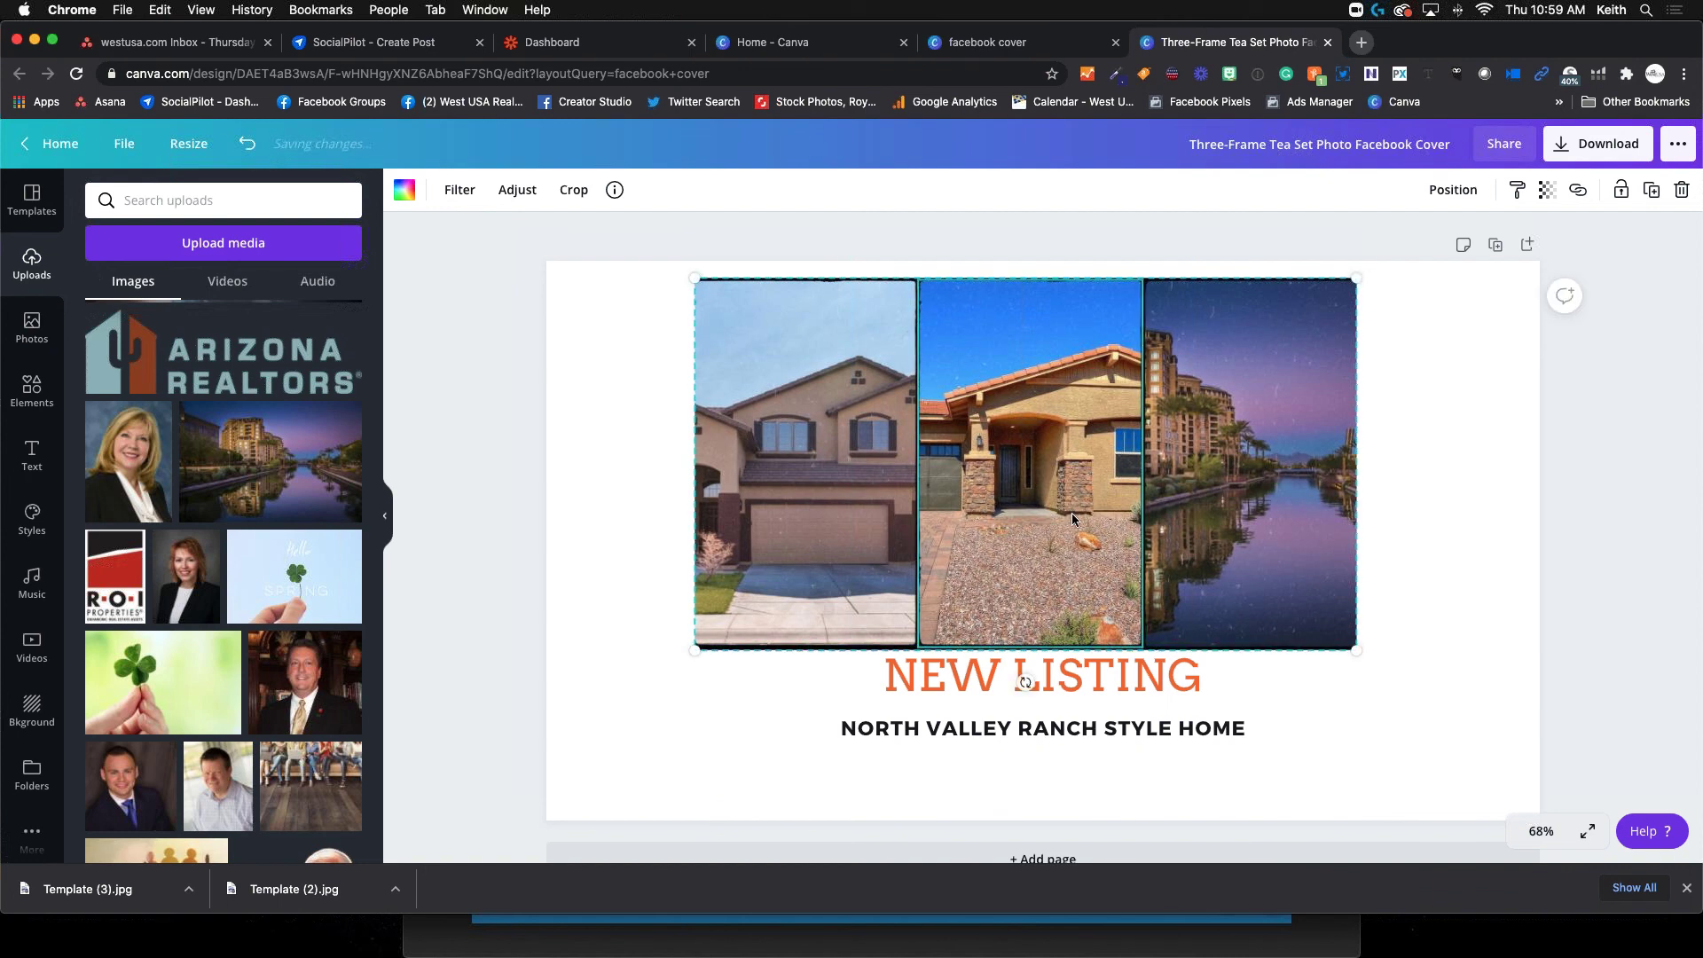
Close the three-photo cover and create a blank Facebook Cover from the template results
{"action": "left_click", "coordinate": [1328, 41]}
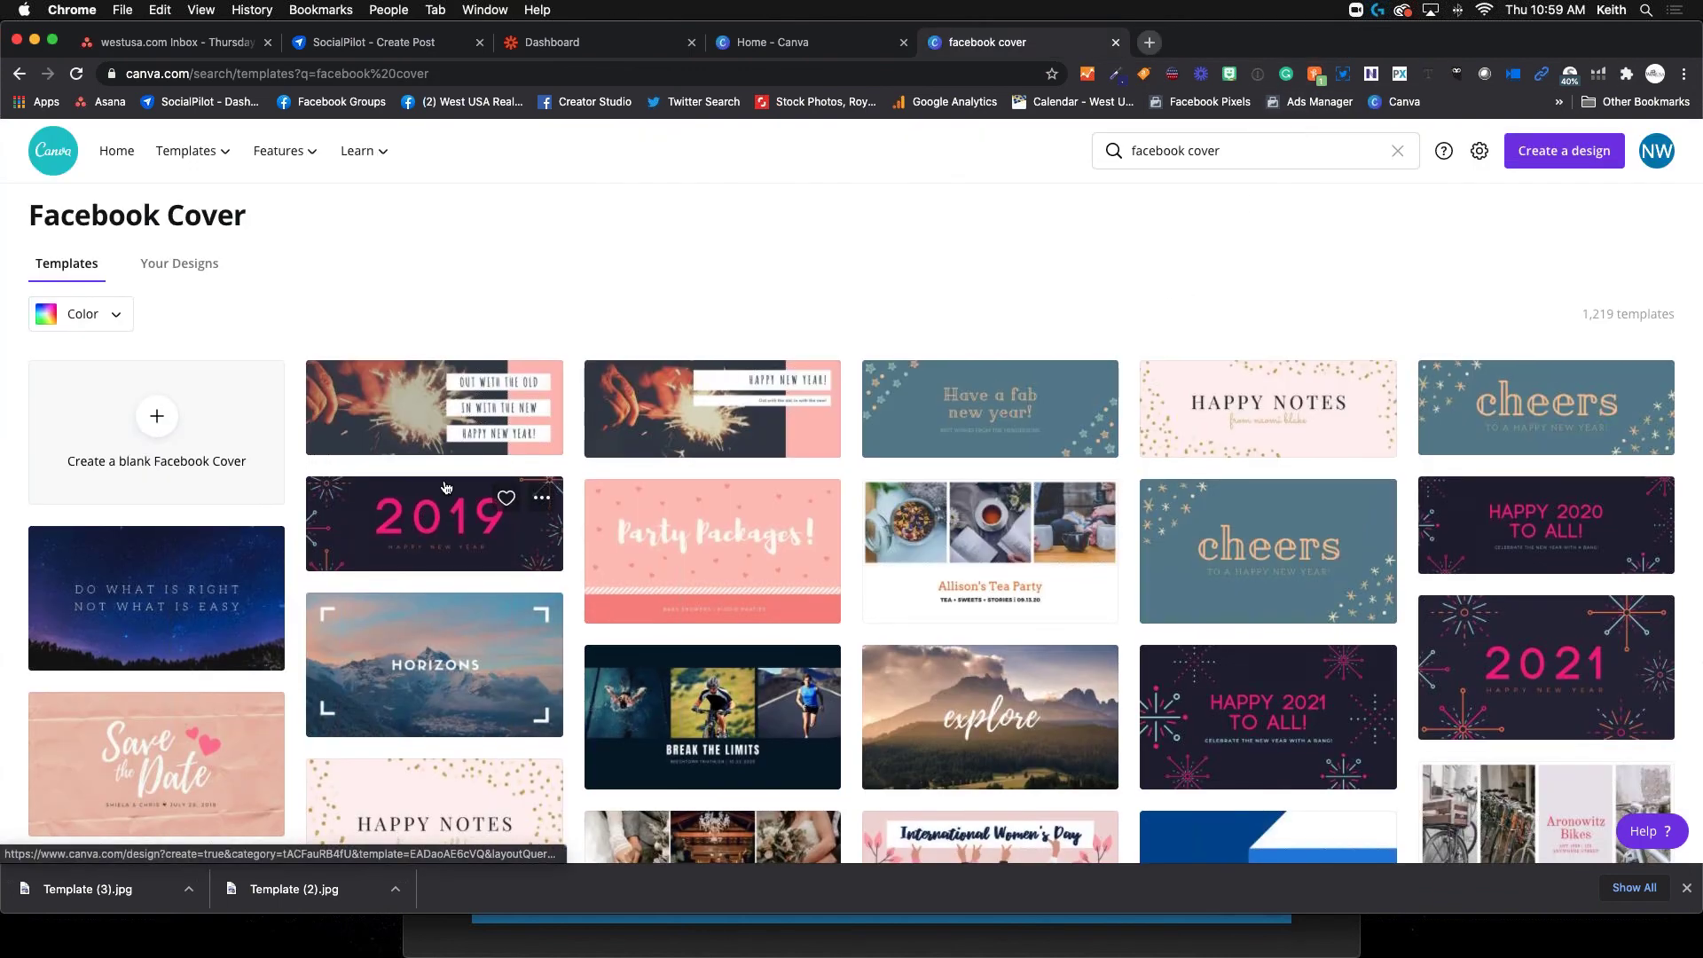
{"action": "scroll", "coordinate": [604, 493], "scroll_direction": "down", "scroll_amount": 3}
{"action": "scroll", "coordinate": [604, 489], "scroll_direction": "down", "scroll_amount": 15}
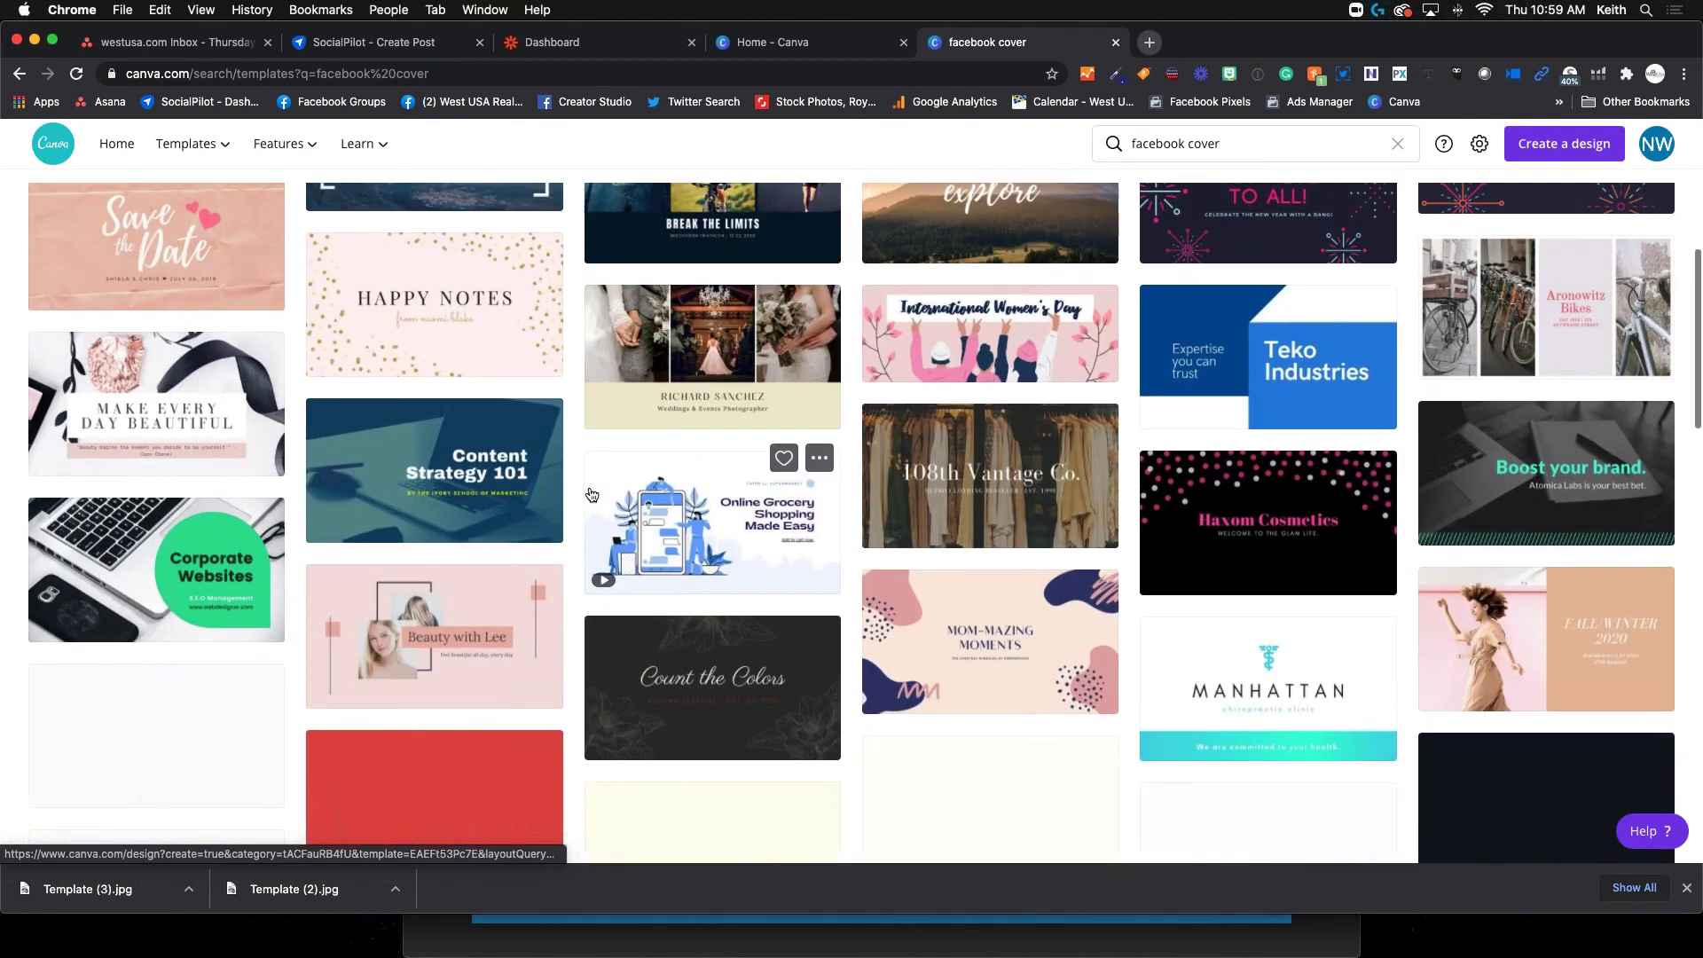
{"action": "scroll", "coordinate": [586, 493], "scroll_direction": "down", "scroll_amount": 10}
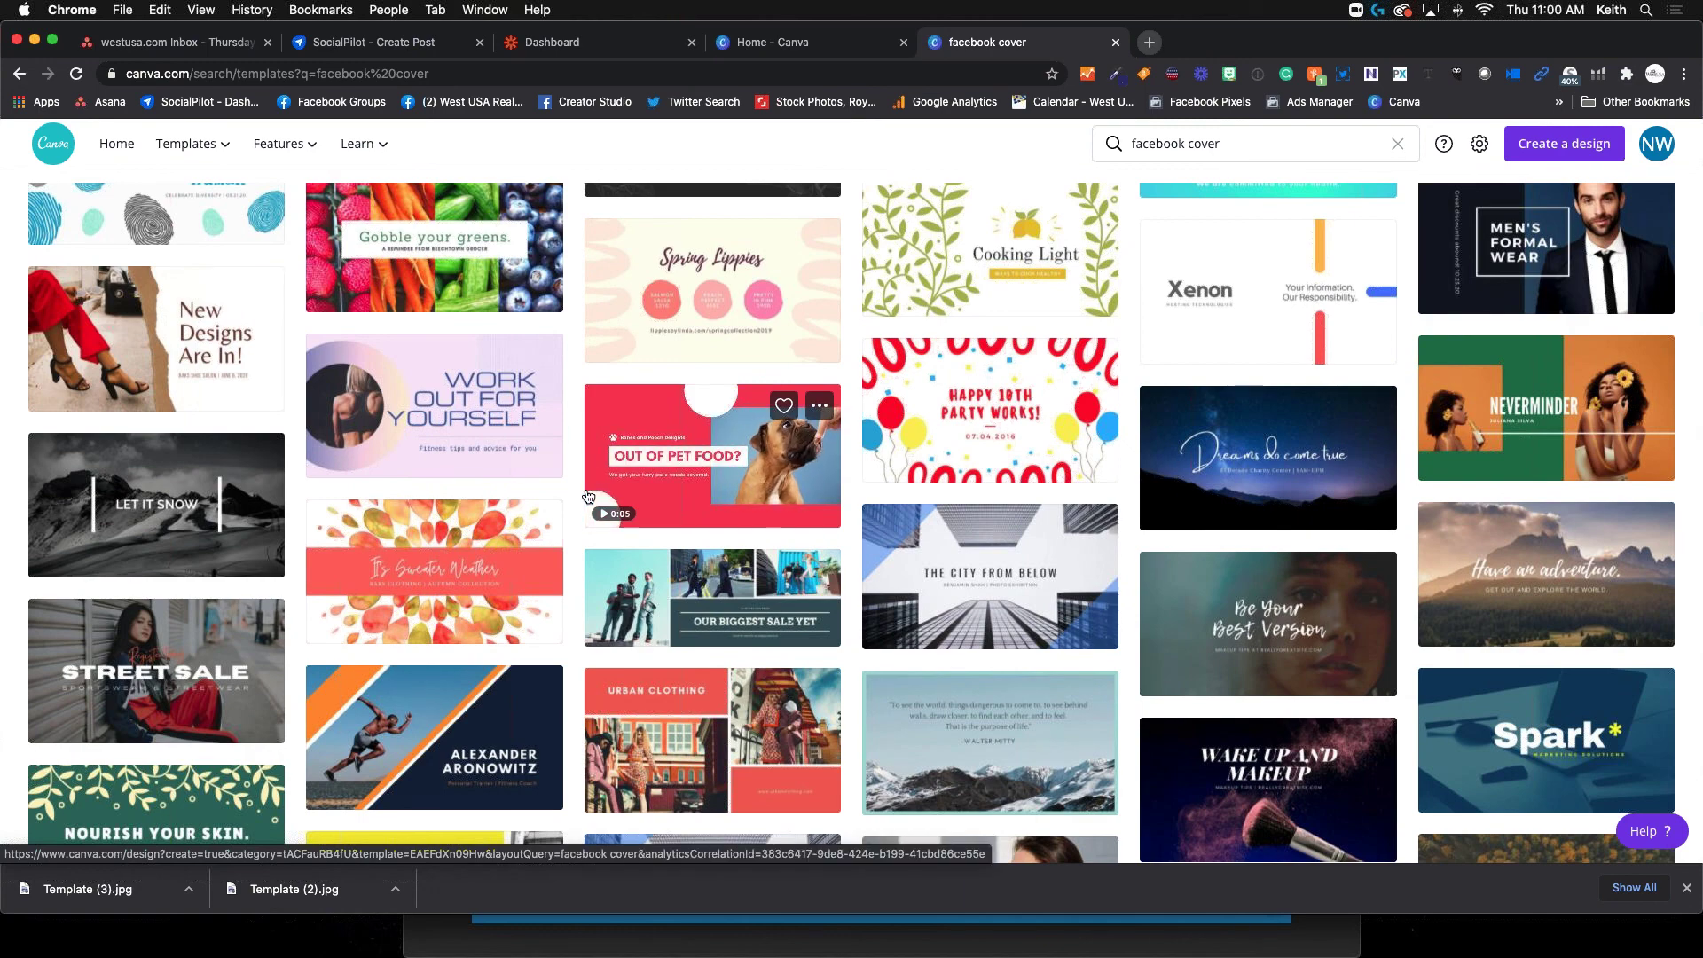
{"action": "scroll", "coordinate": [686, 472], "scroll_direction": "down", "scroll_amount": 1}
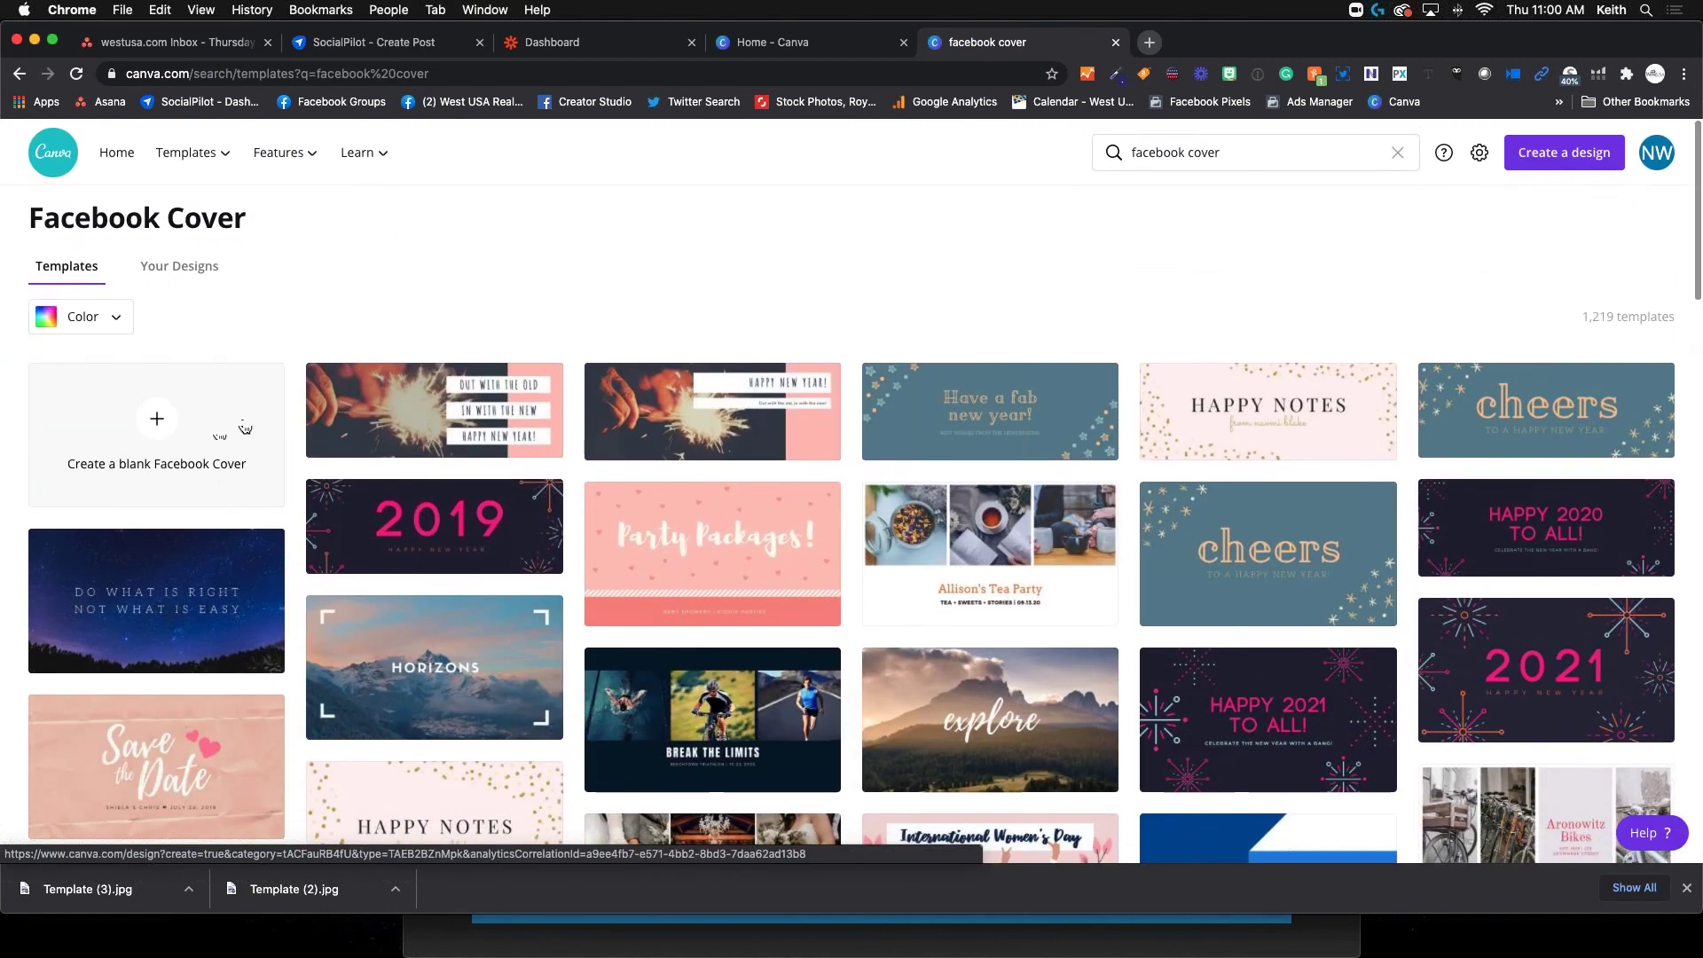
{"action": "left_click", "coordinate": [245, 429]}
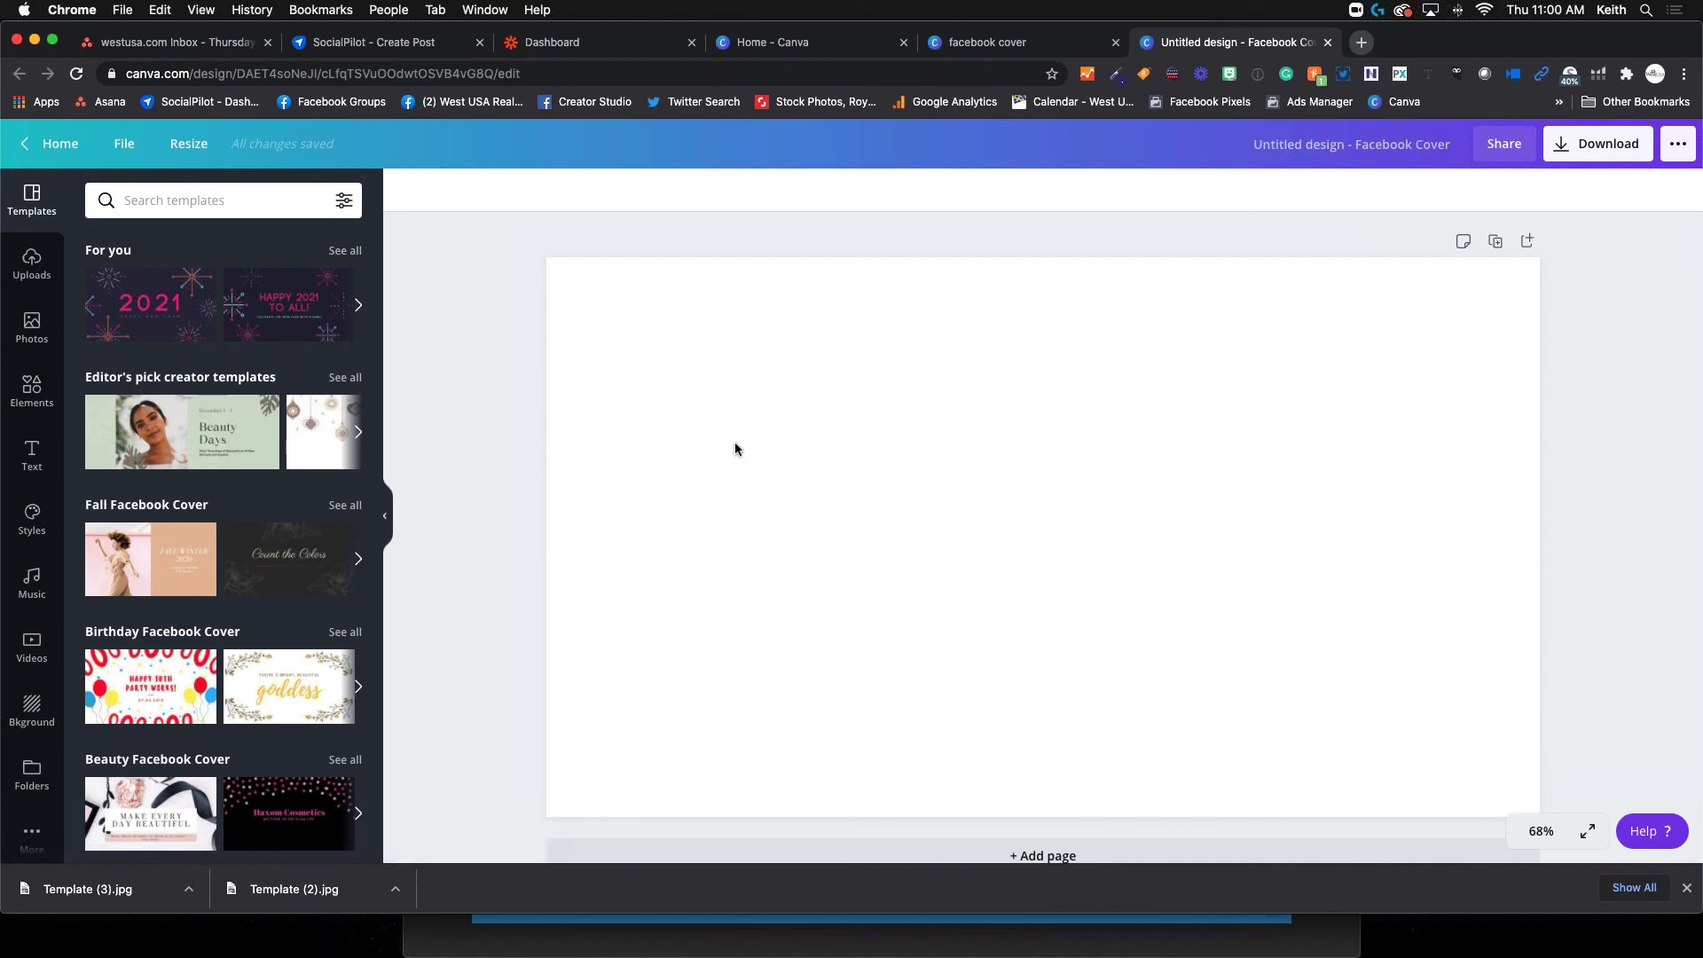
Add the uploaded man-in-suit portrait to the blank cover
{"action": "left_click", "coordinate": [36, 260]}
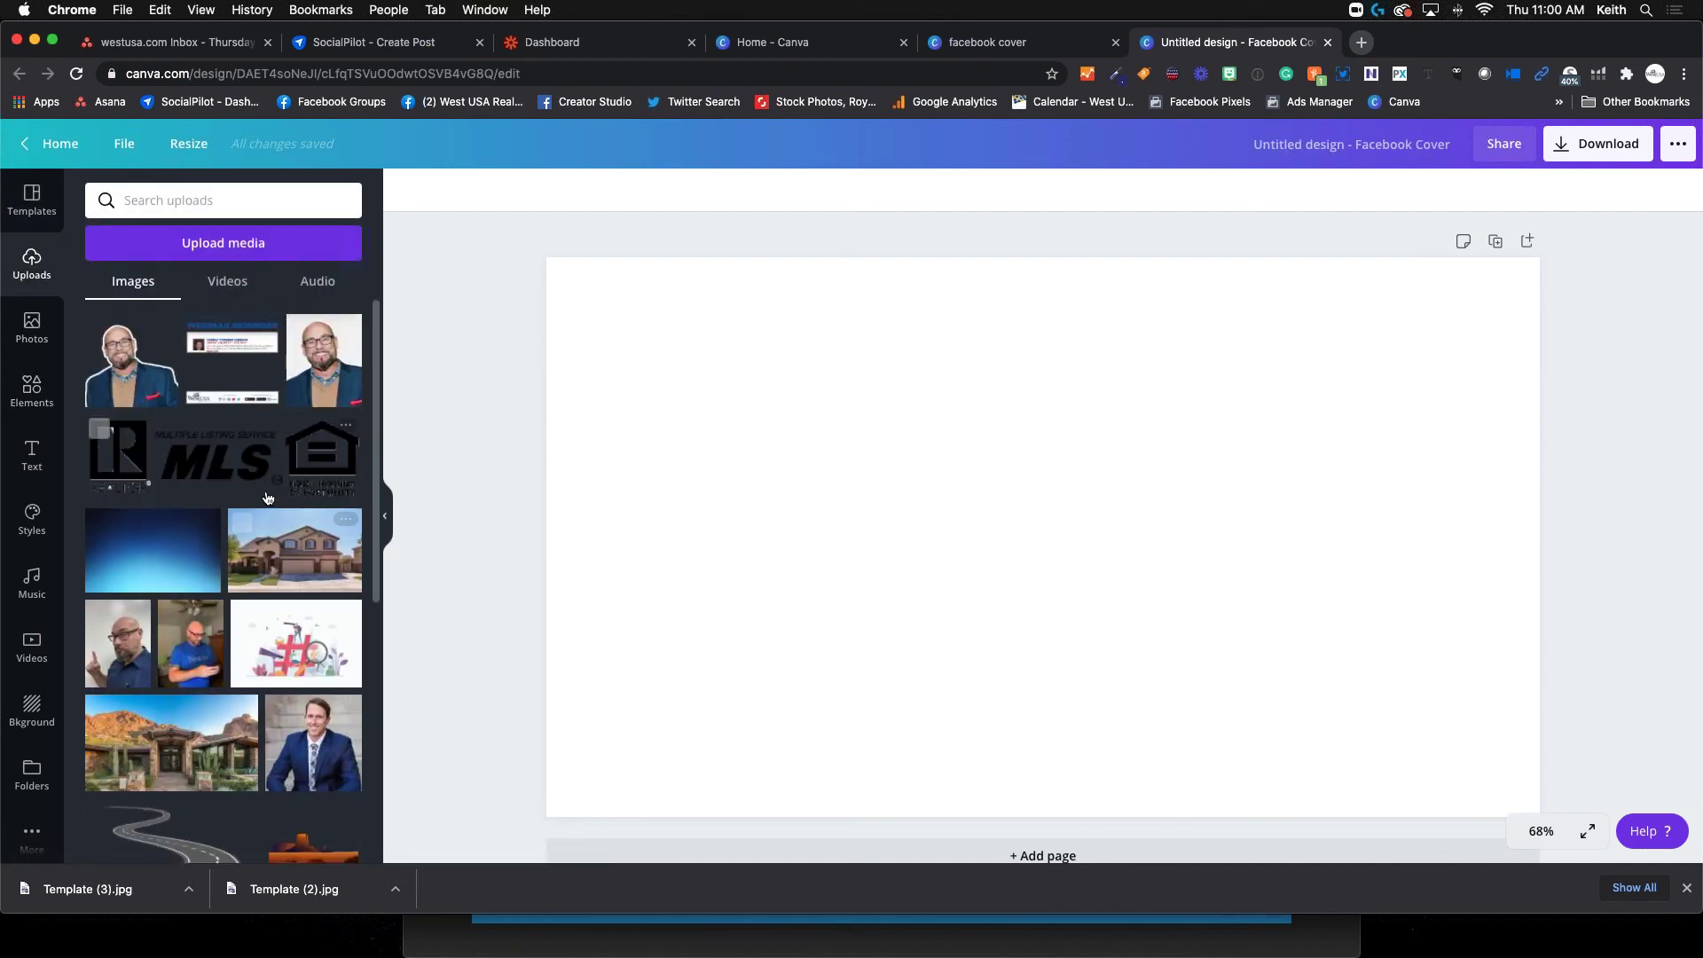
{"action": "scroll", "coordinate": [251, 570], "scroll_direction": "down", "scroll_amount": 1}
{"action": "left_click", "coordinate": [313, 728]}
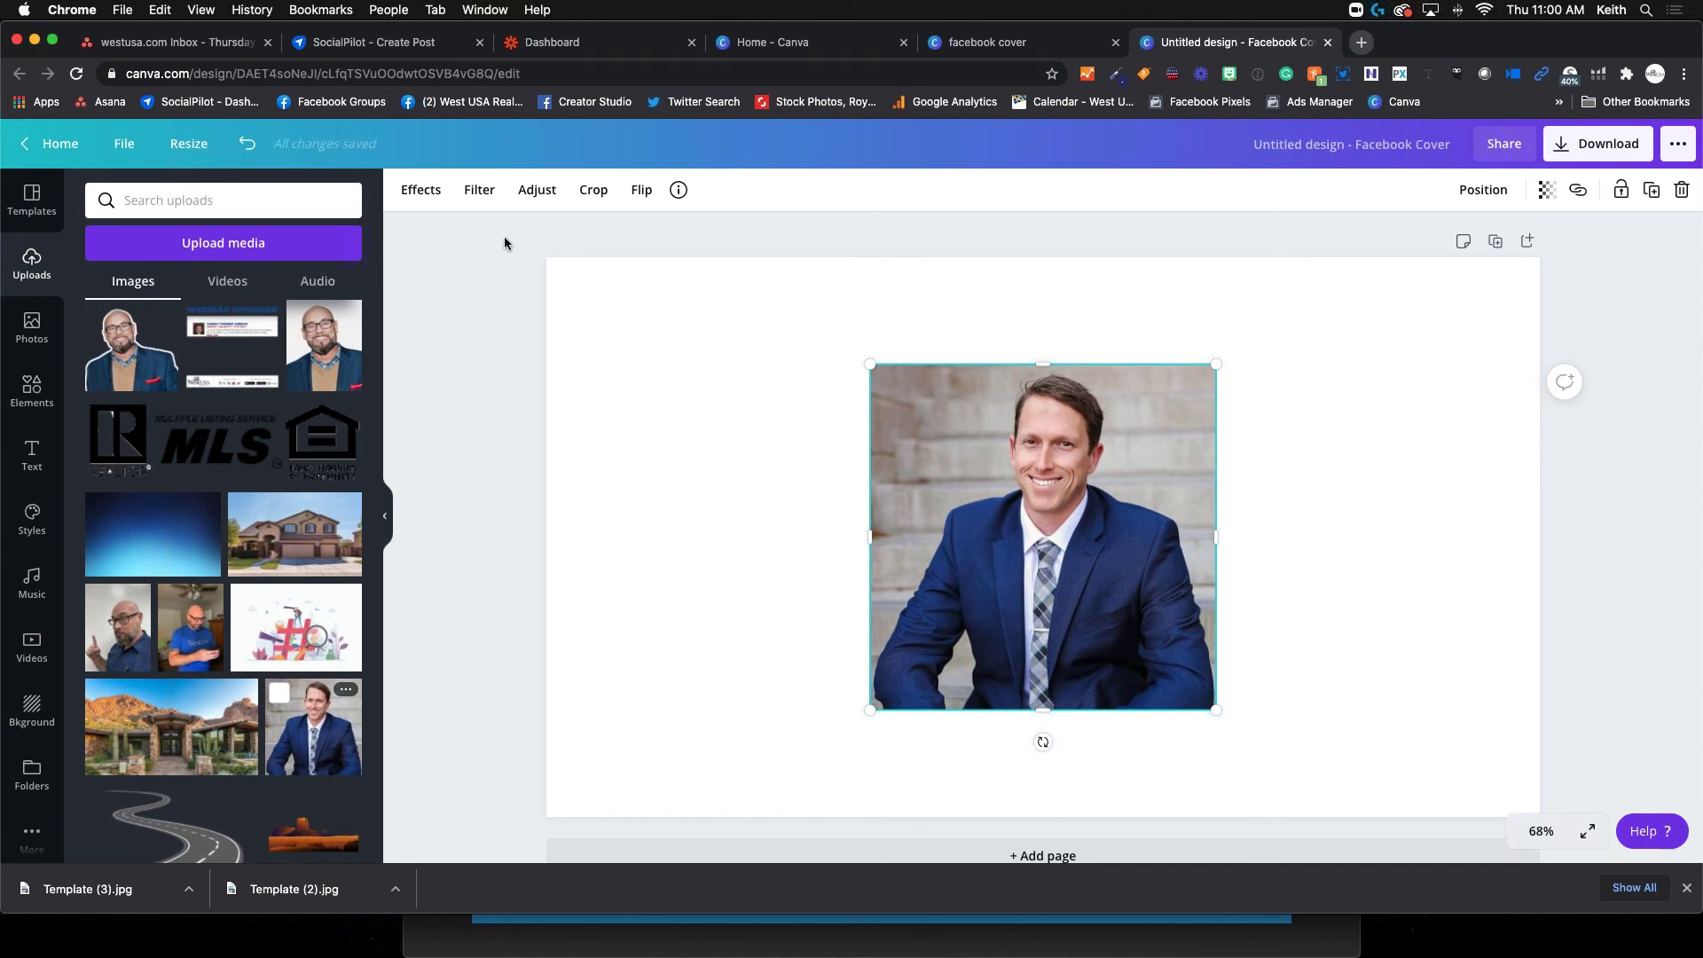
Remove the portrait's background with Background Remover, then enlarge the cut-out and move it toward the lower right
{"action": "left_click", "coordinate": [432, 197]}
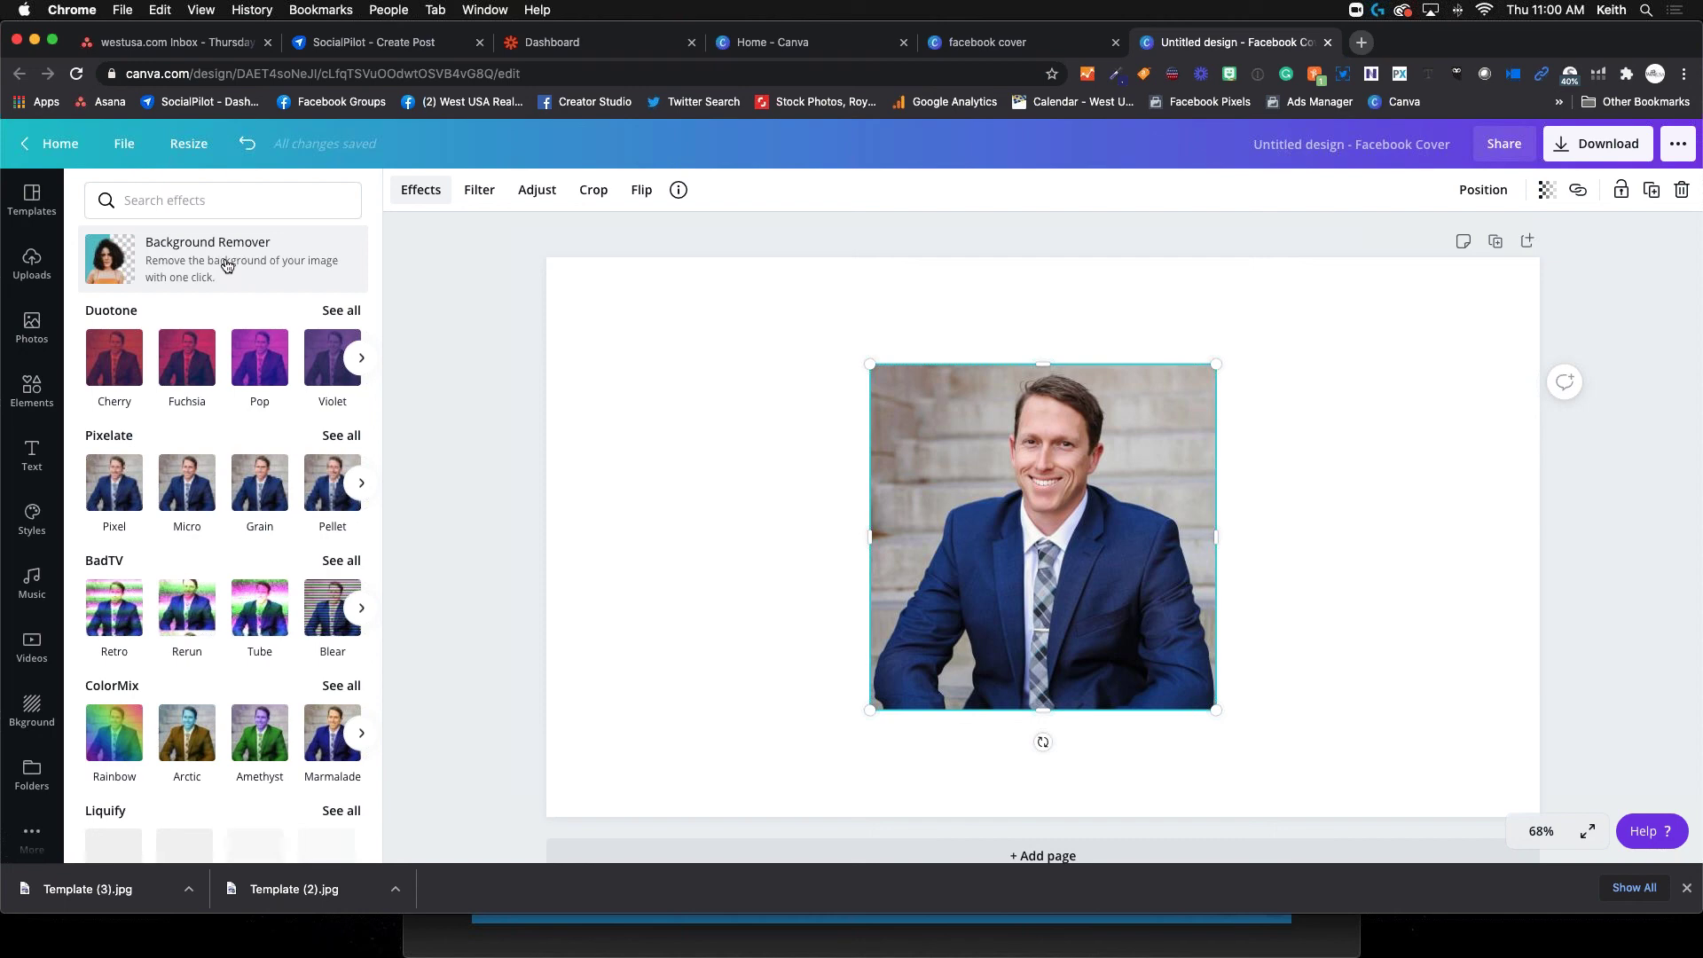
{"action": "left_click", "coordinate": [227, 265]}
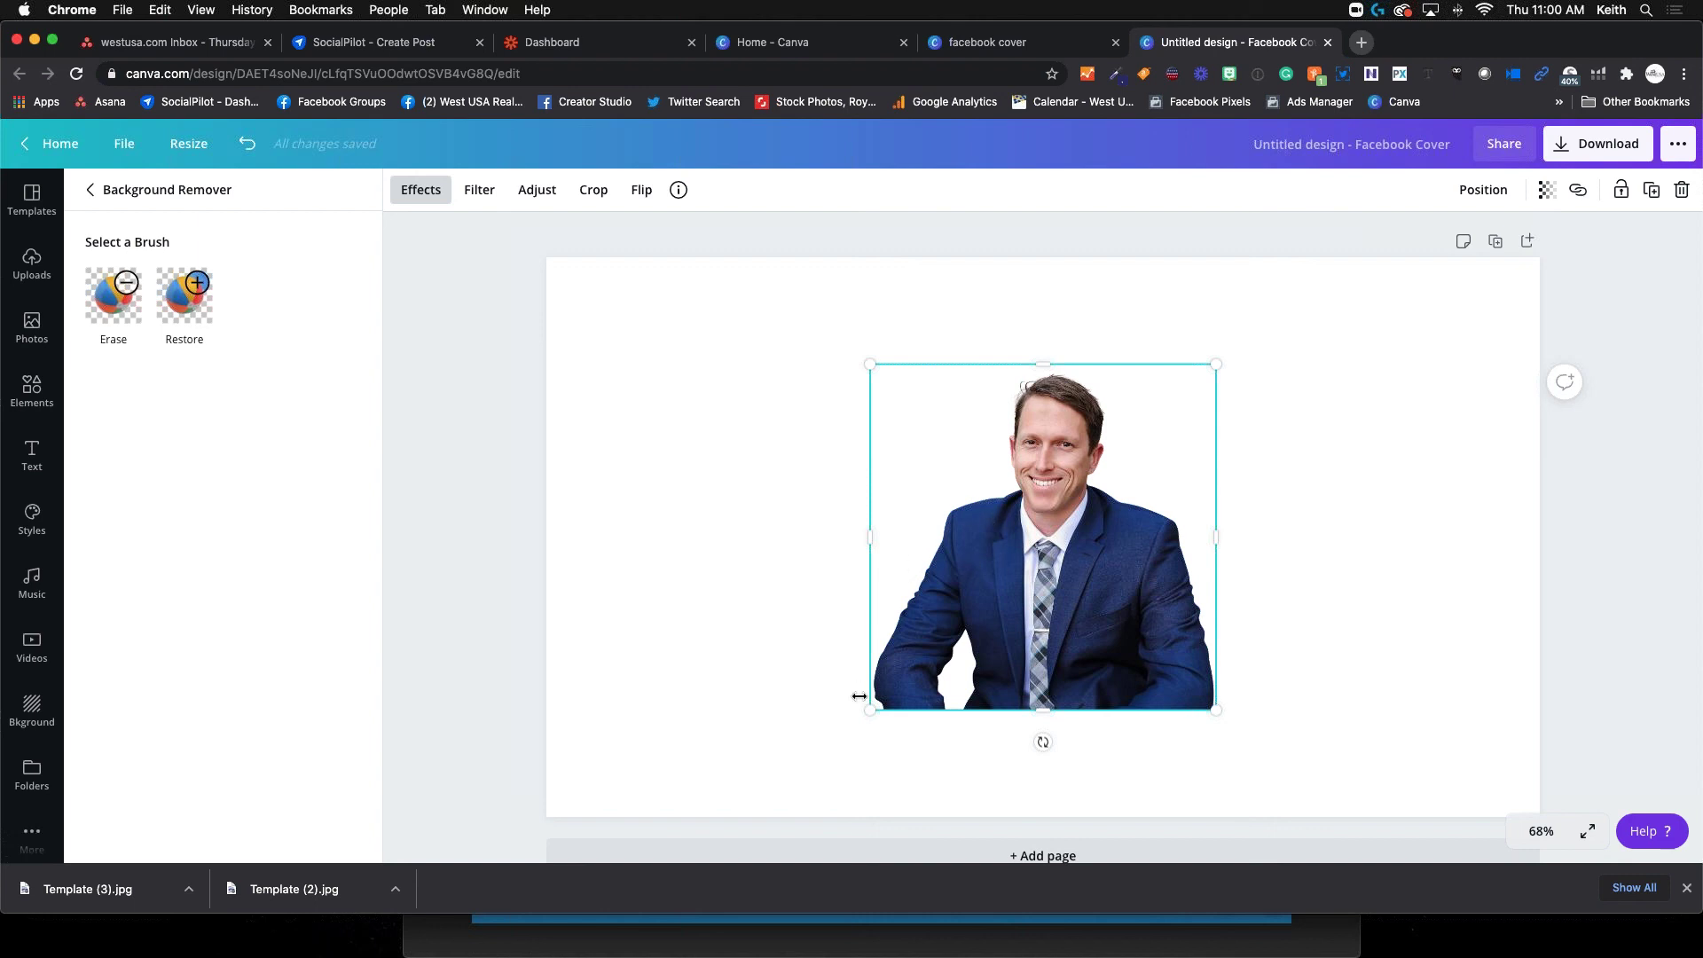
{"action": "left_click_drag", "start_coordinate": [874, 709], "coordinate": [828, 746]}
{"action": "left_click_drag", "start_coordinate": [965, 562], "coordinate": [1284, 630]}
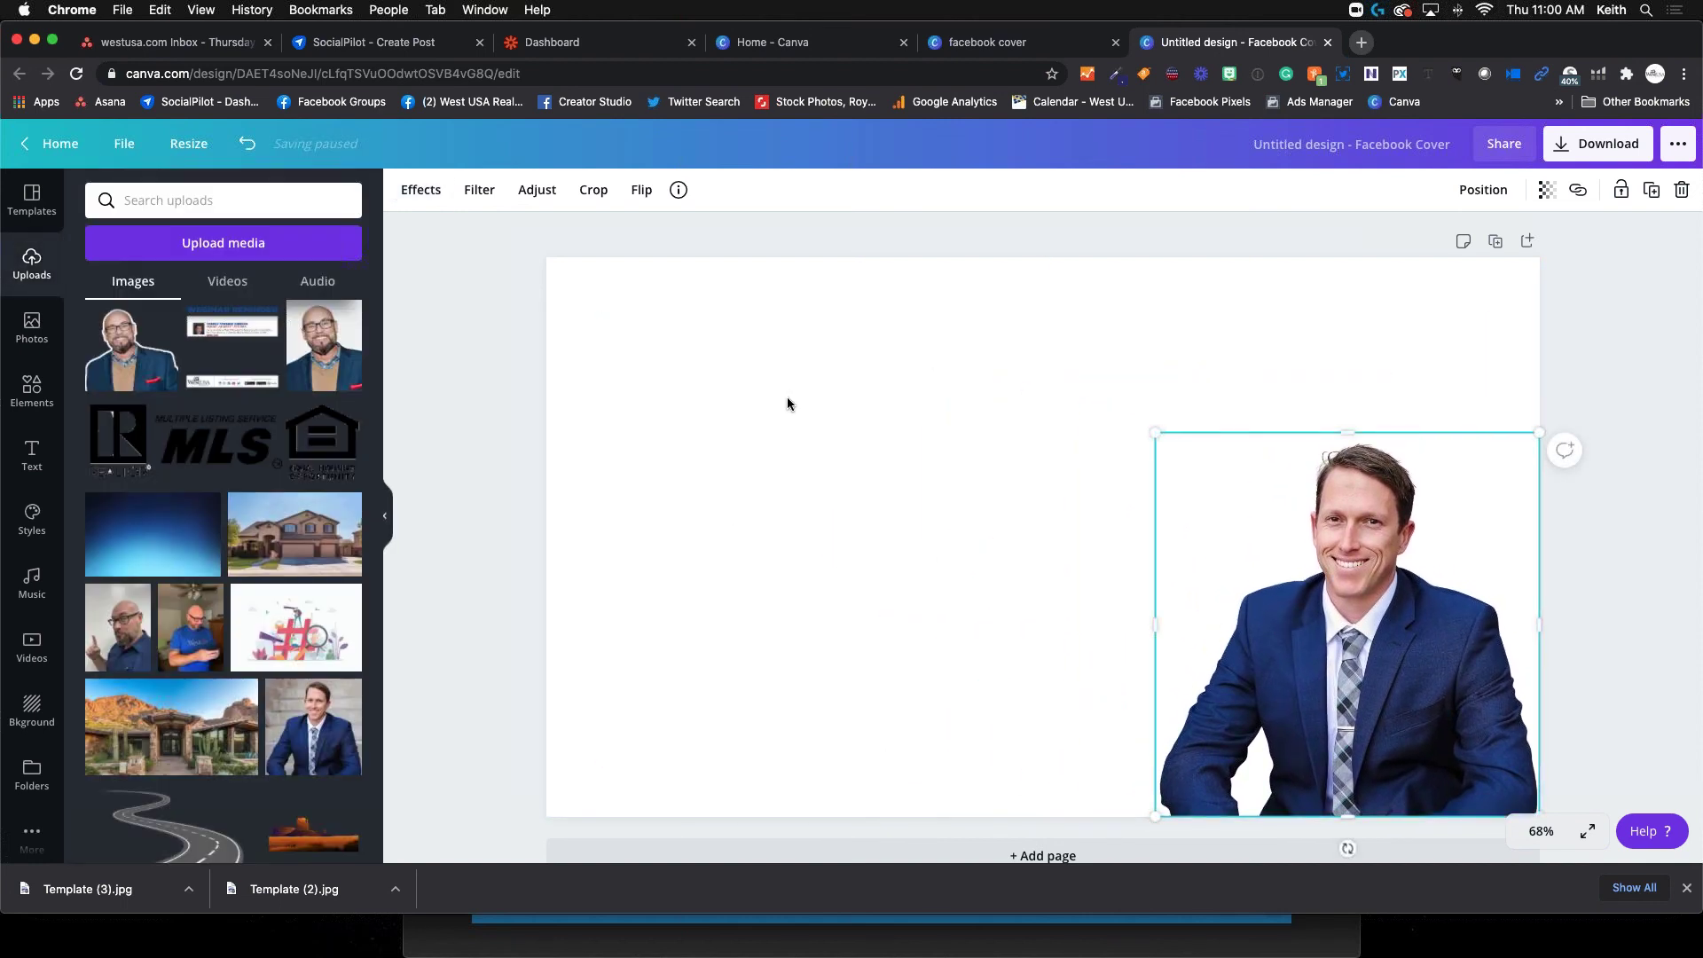
Add the house photo, stretch it to fill the cover, and send it behind the agent
{"action": "left_click", "coordinate": [293, 554]}
{"action": "left_click_drag", "start_coordinate": [795, 381], "coordinate": [511, 293]}
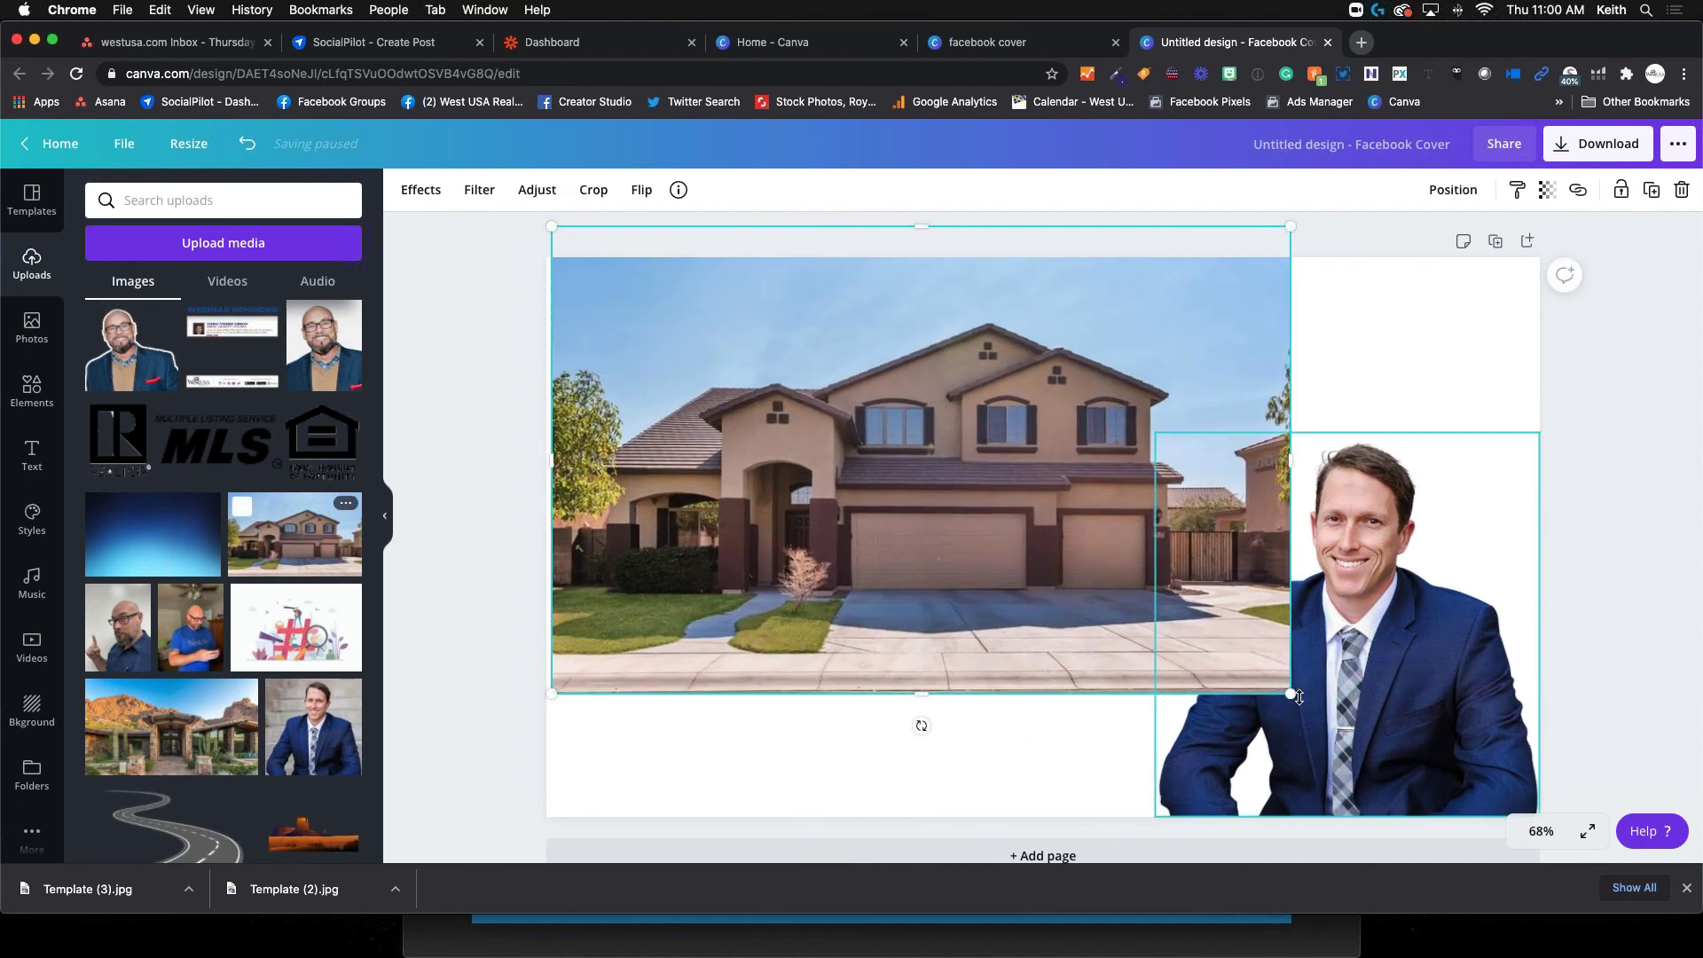
{"action": "left_click_drag", "start_coordinate": [1293, 695], "coordinate": [1540, 850]}
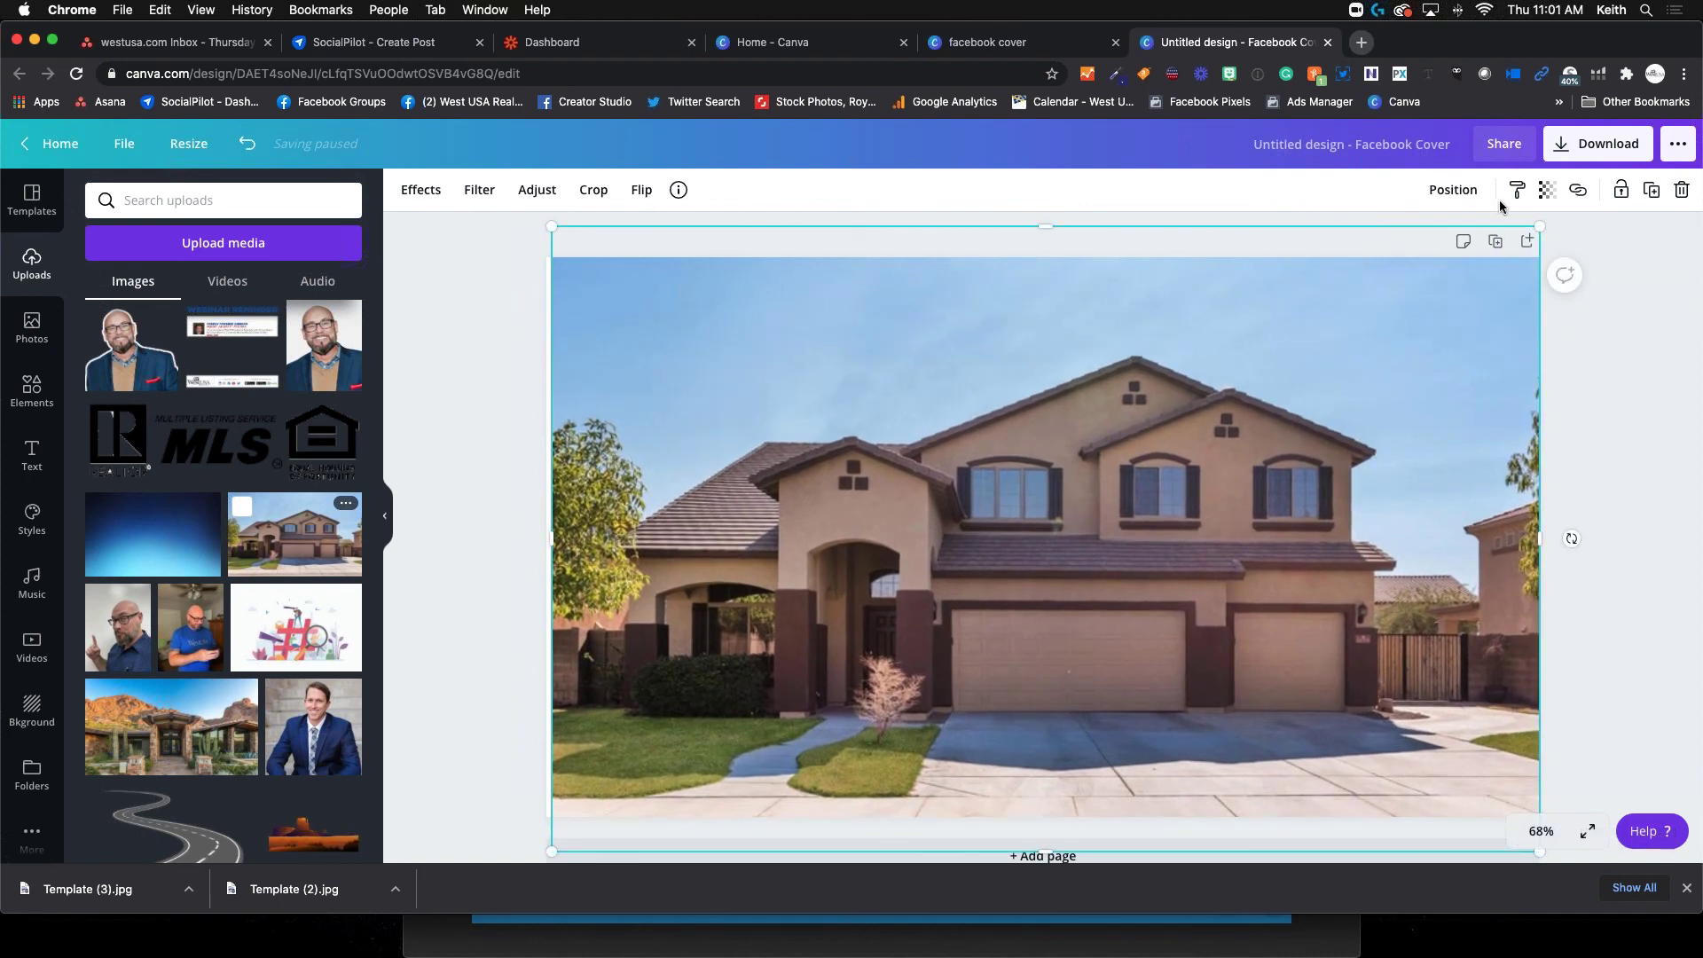
{"action": "left_click", "coordinate": [1460, 199]}
{"action": "left_click", "coordinate": [1408, 253]}
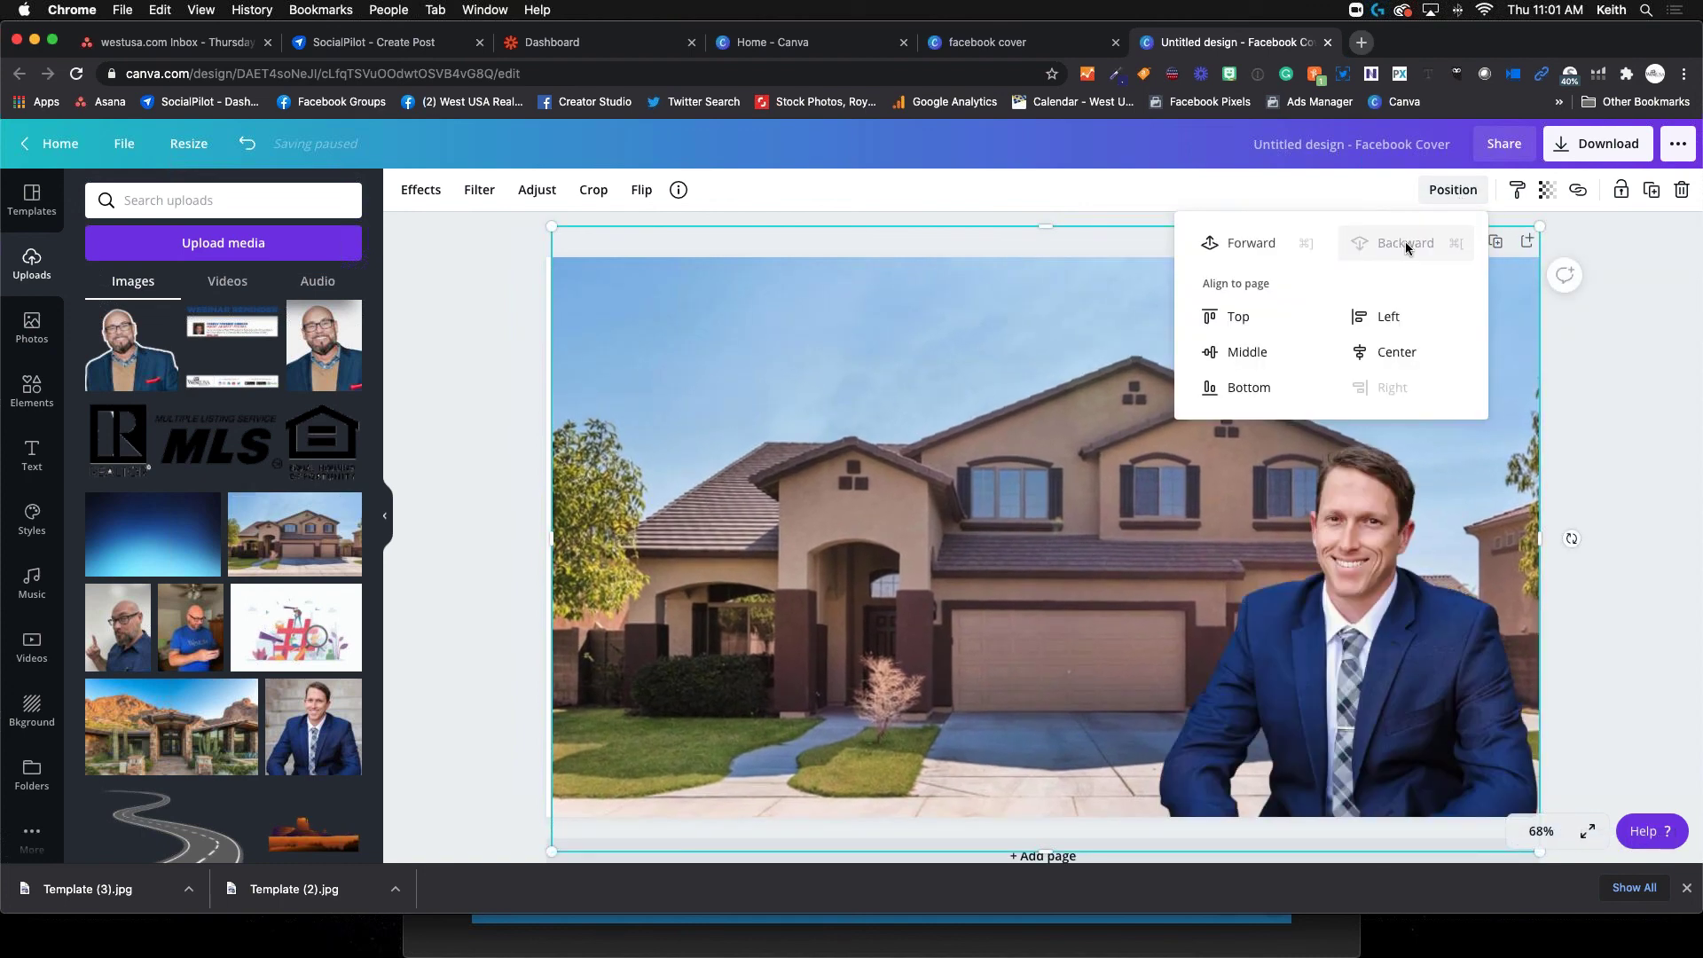
{"action": "left_click", "coordinate": [946, 509]}
Move the agent cut-out to the lower left, recentre the house background, and flip the agent horizontally
{"action": "left_click_drag", "start_coordinate": [1366, 621], "coordinate": [771, 620]}
{"action": "left_click_drag", "start_coordinate": [821, 350], "coordinate": [875, 355]}
{"action": "left_click", "coordinate": [785, 479]}
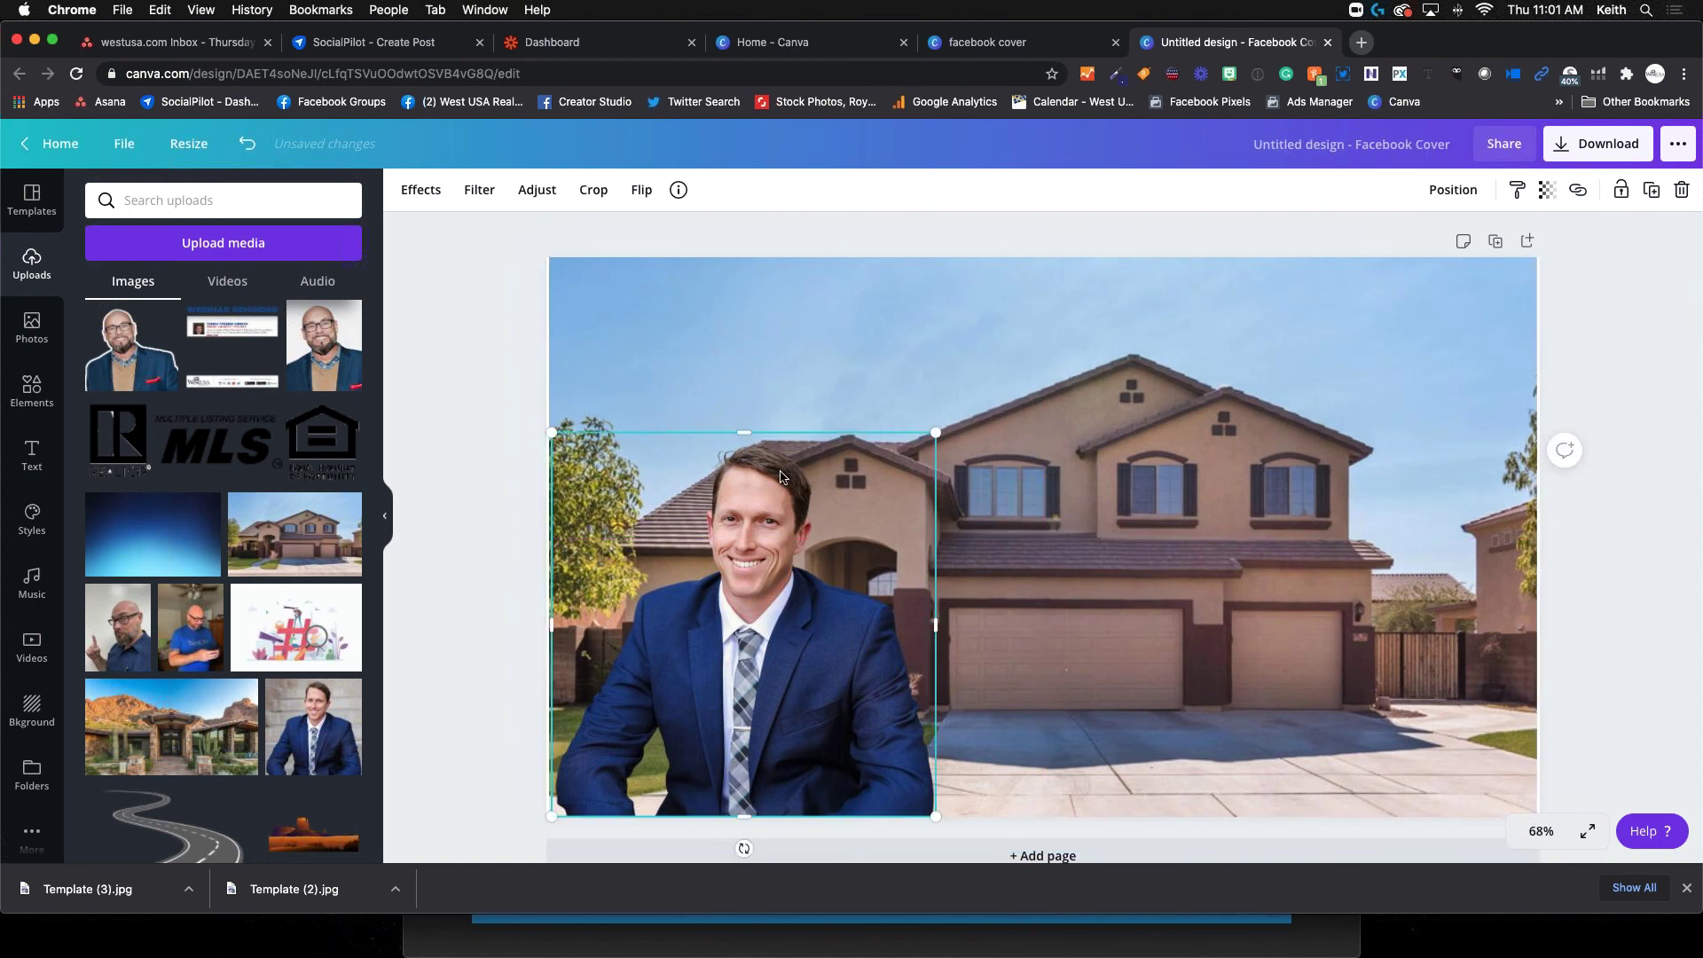
{"action": "left_click", "coordinate": [643, 193]}
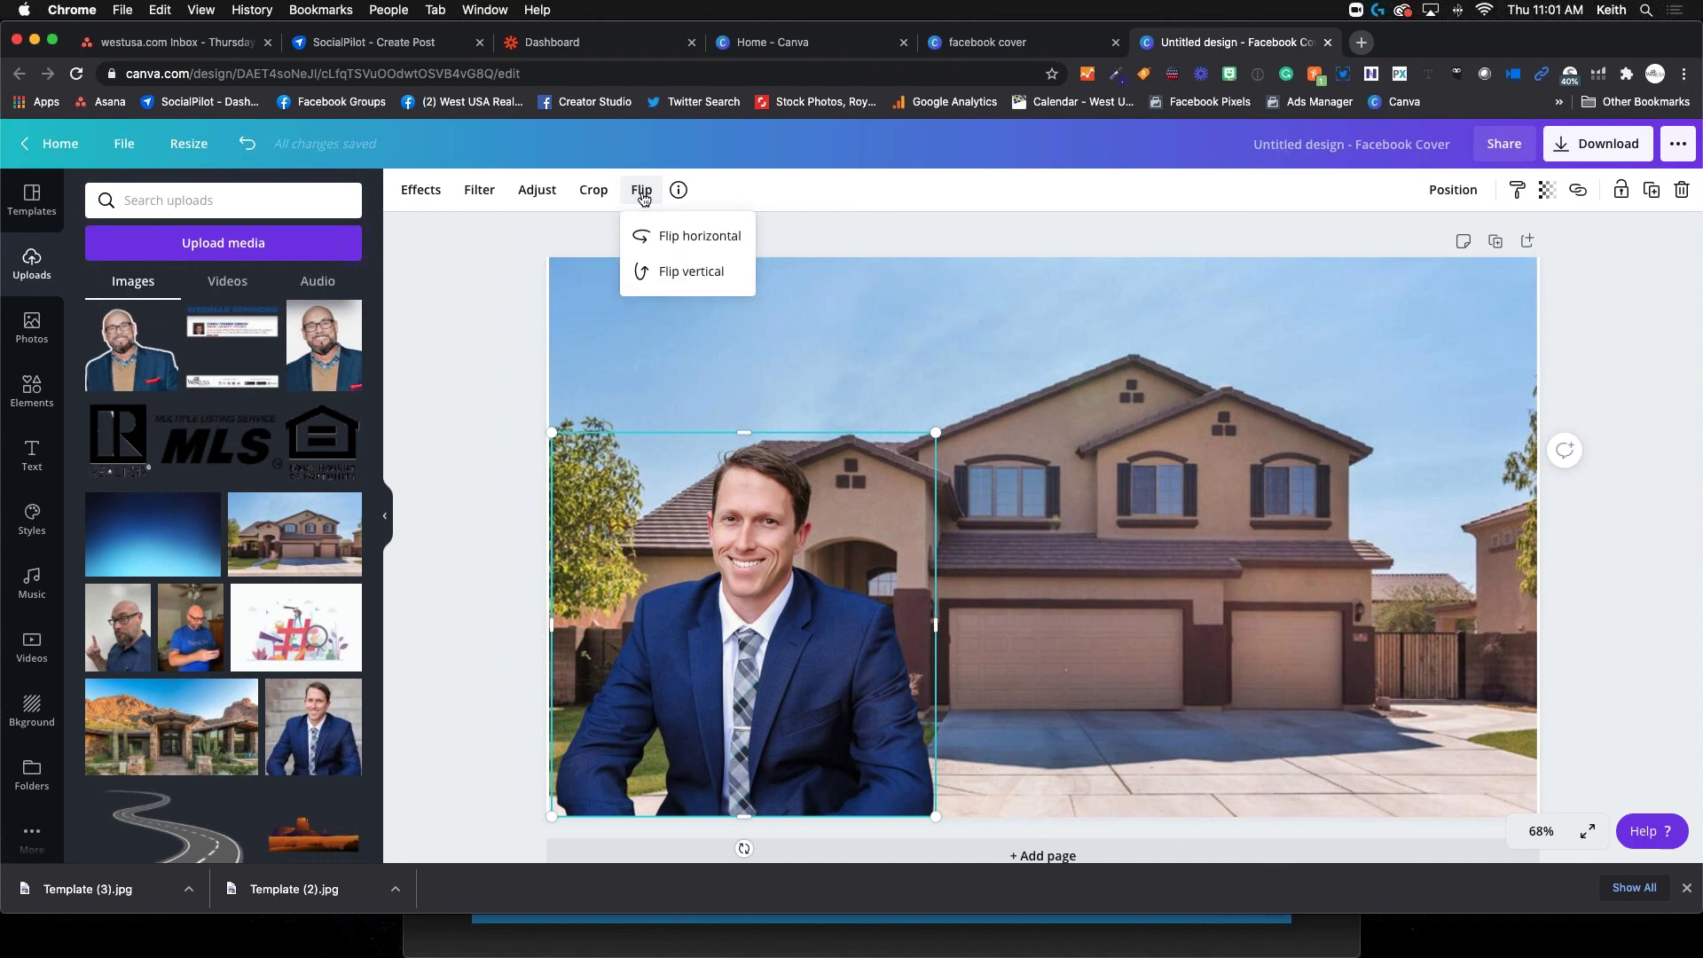
{"action": "left_click", "coordinate": [661, 240]}
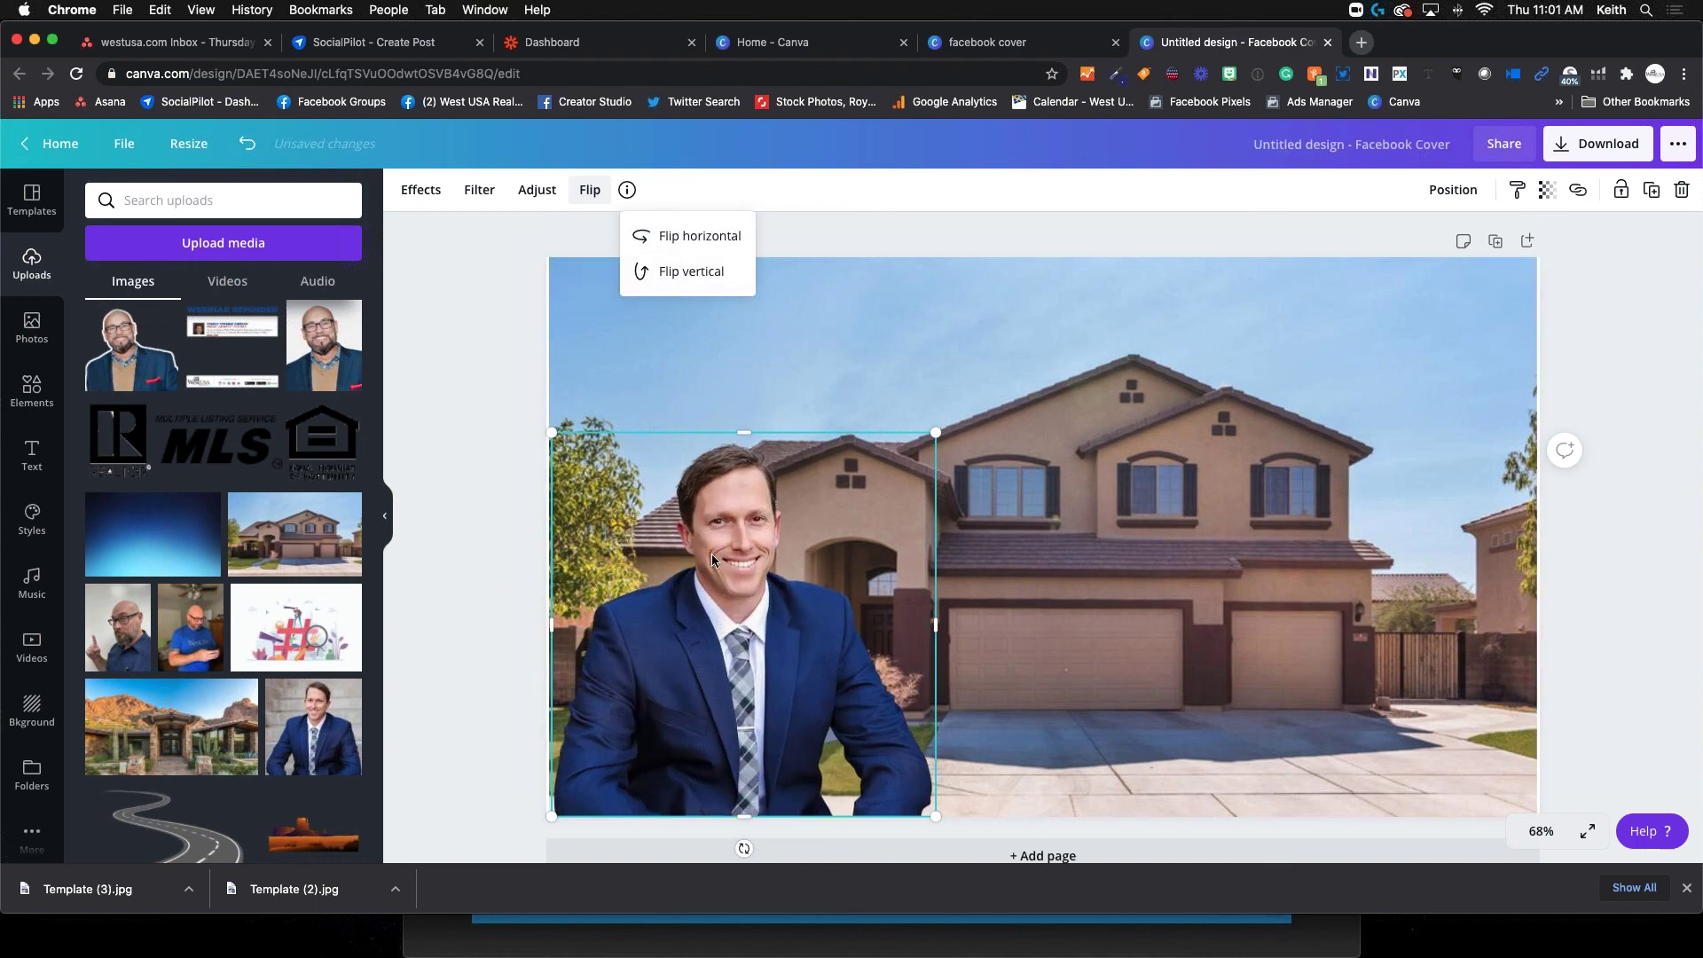
{"action": "left_click", "coordinate": [747, 353]}
{"action": "left_click", "coordinate": [745, 479]}
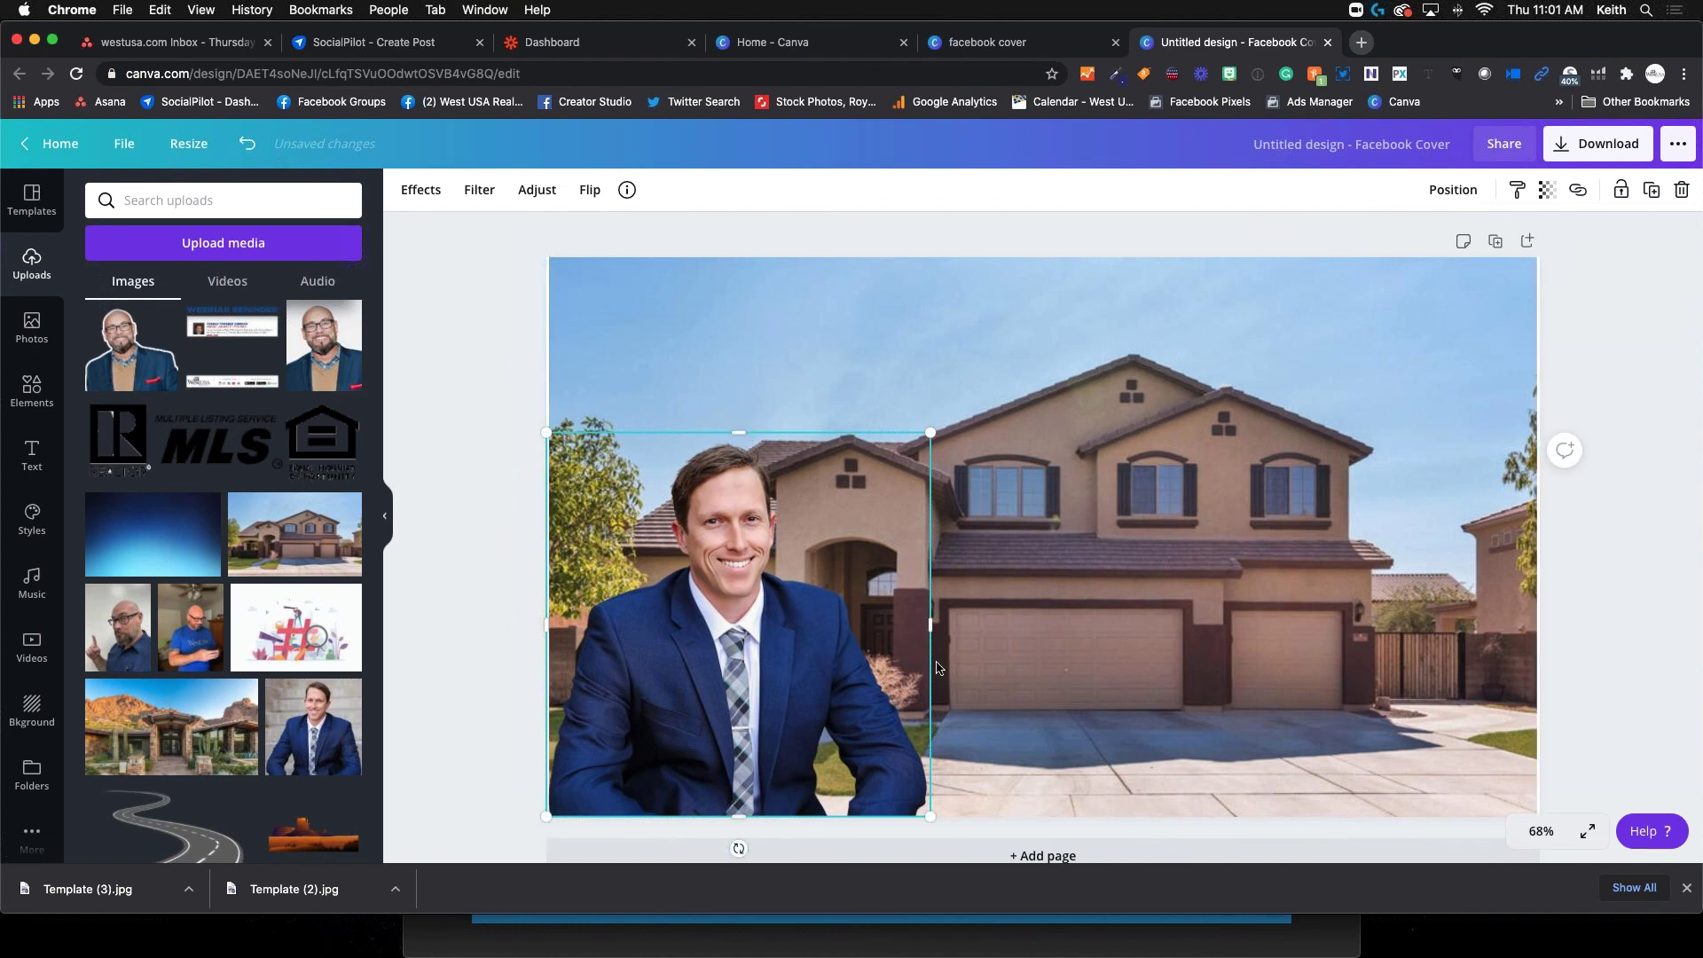
{"action": "left_click", "coordinate": [985, 781]}
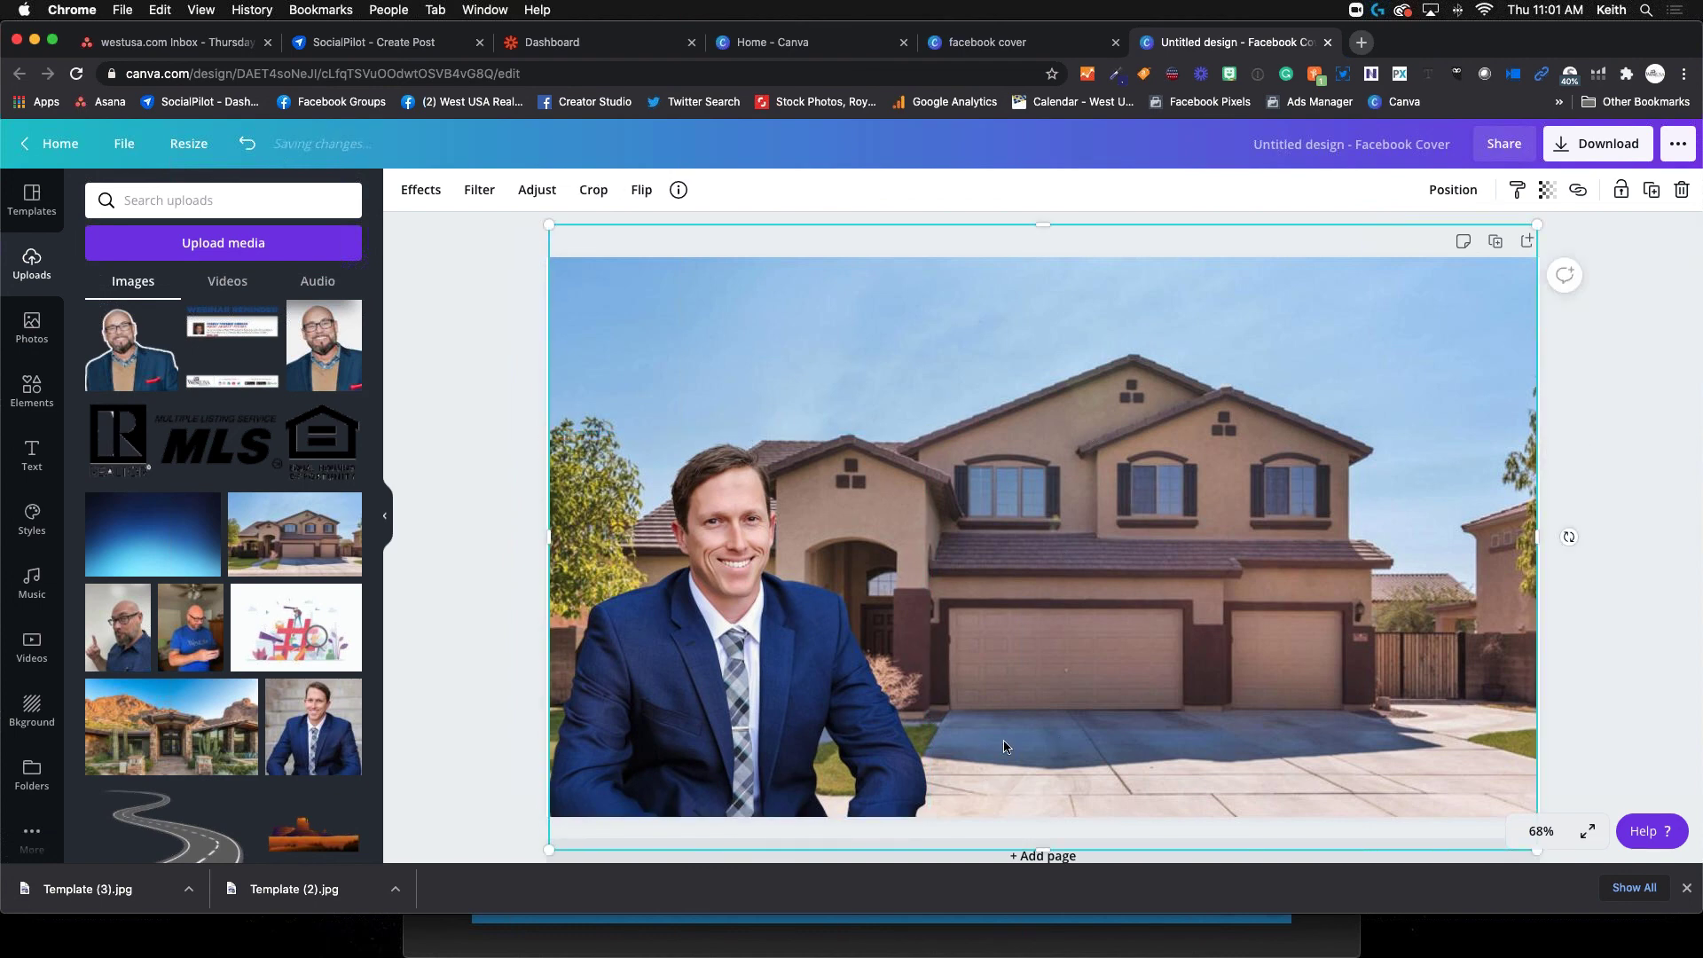